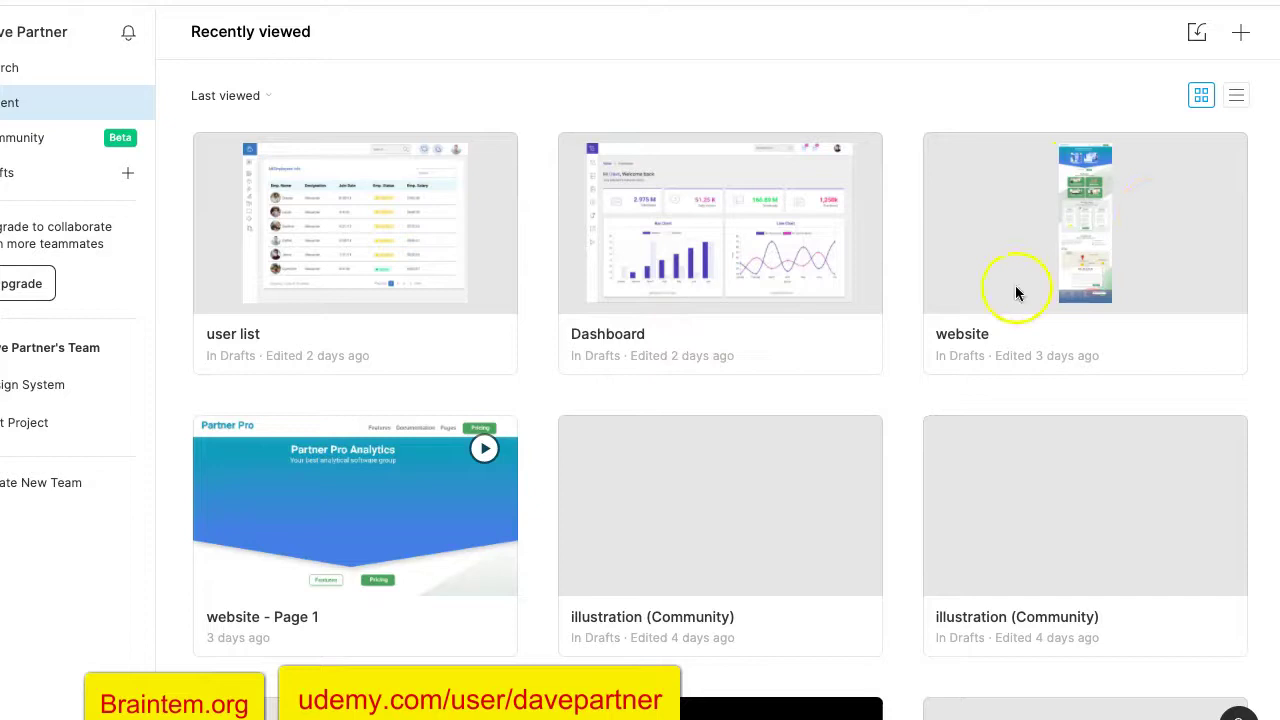
# Create a new blank design file and review the available shape tools.
pyautogui.click(1241, 38)
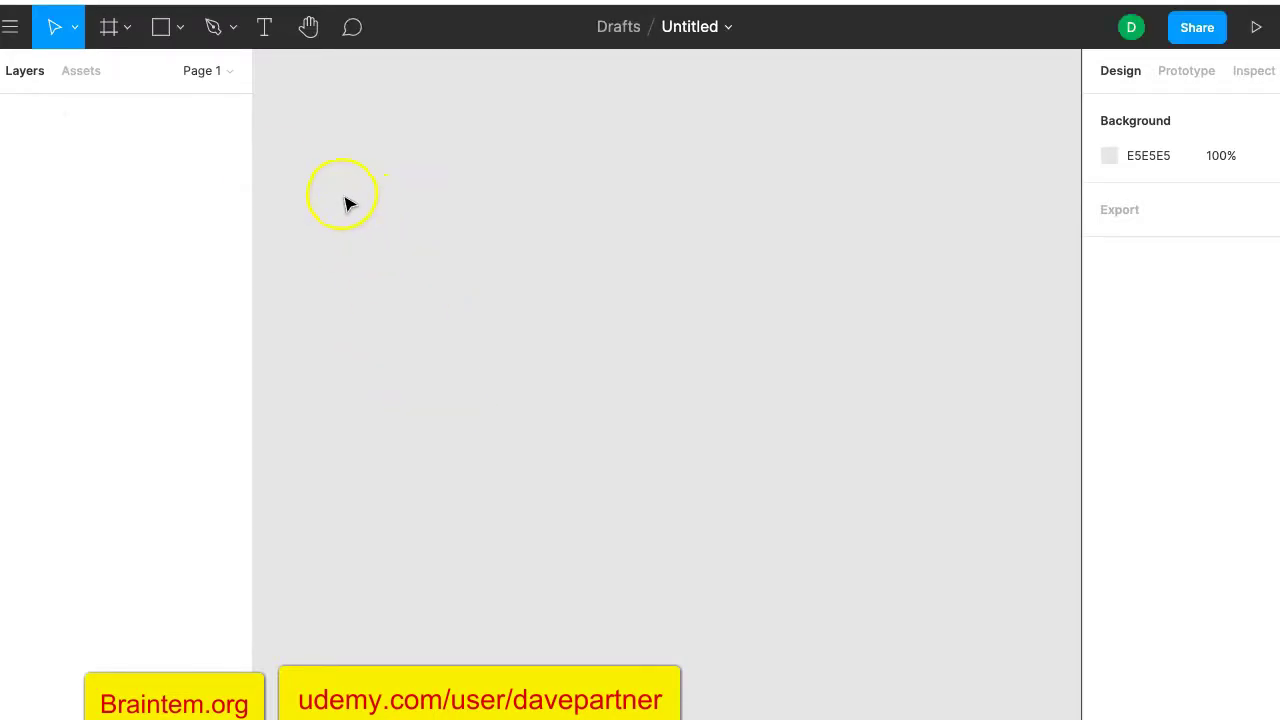
pyautogui.click(178, 33)
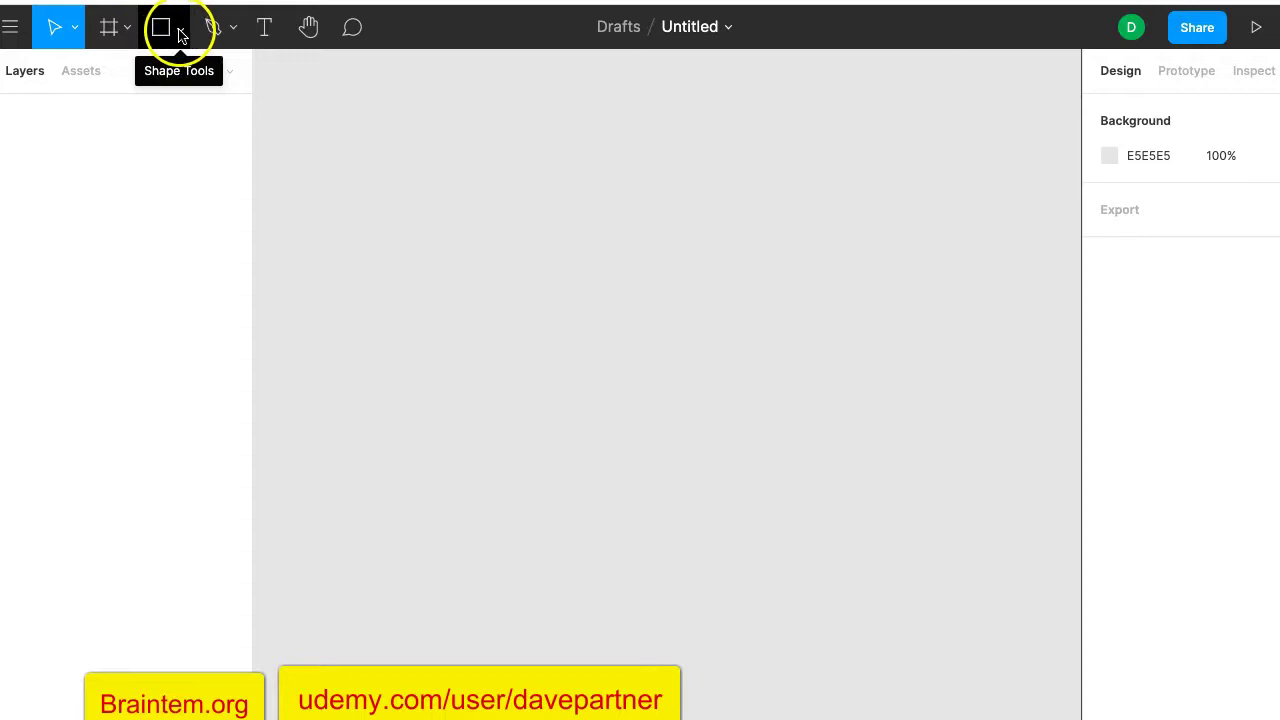
pyautogui.click(181, 34)
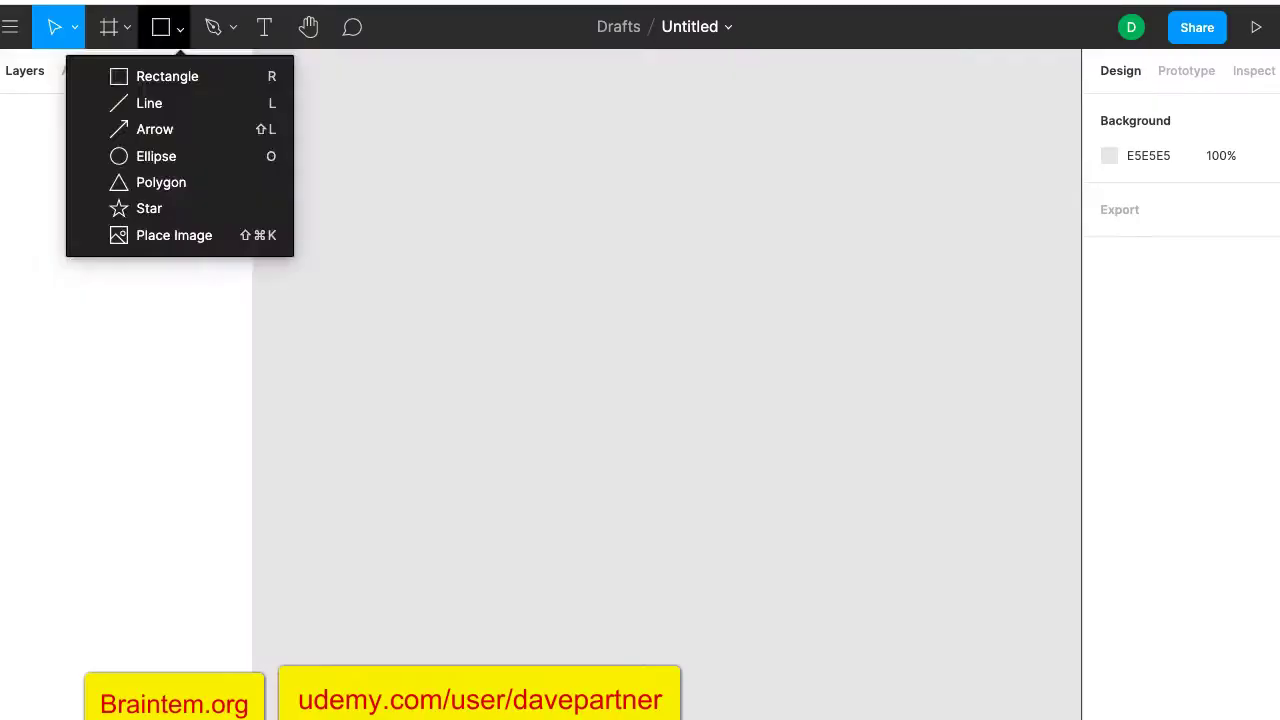
pyautogui.click(560, 163)
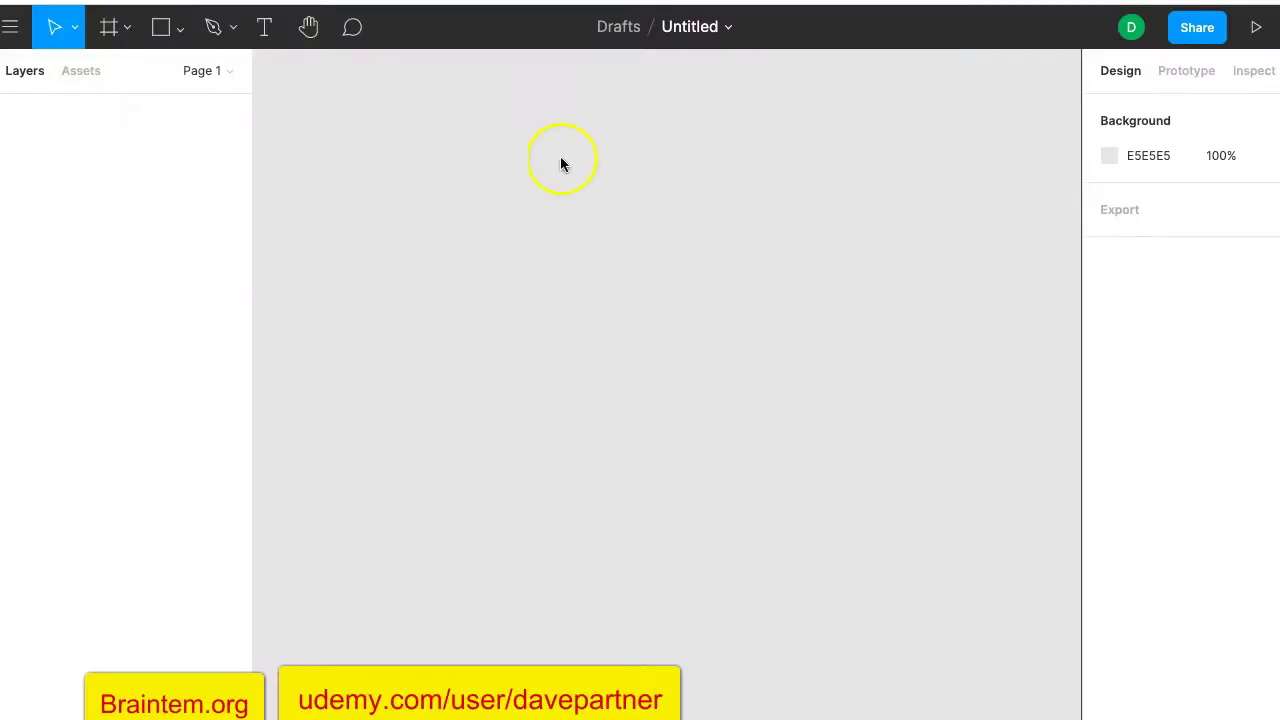
# Place the image file "Screenshot 2020-11-19 at 14.12.45" from the Desktop folder onto the empty canvas.
pyautogui.click(183, 34)
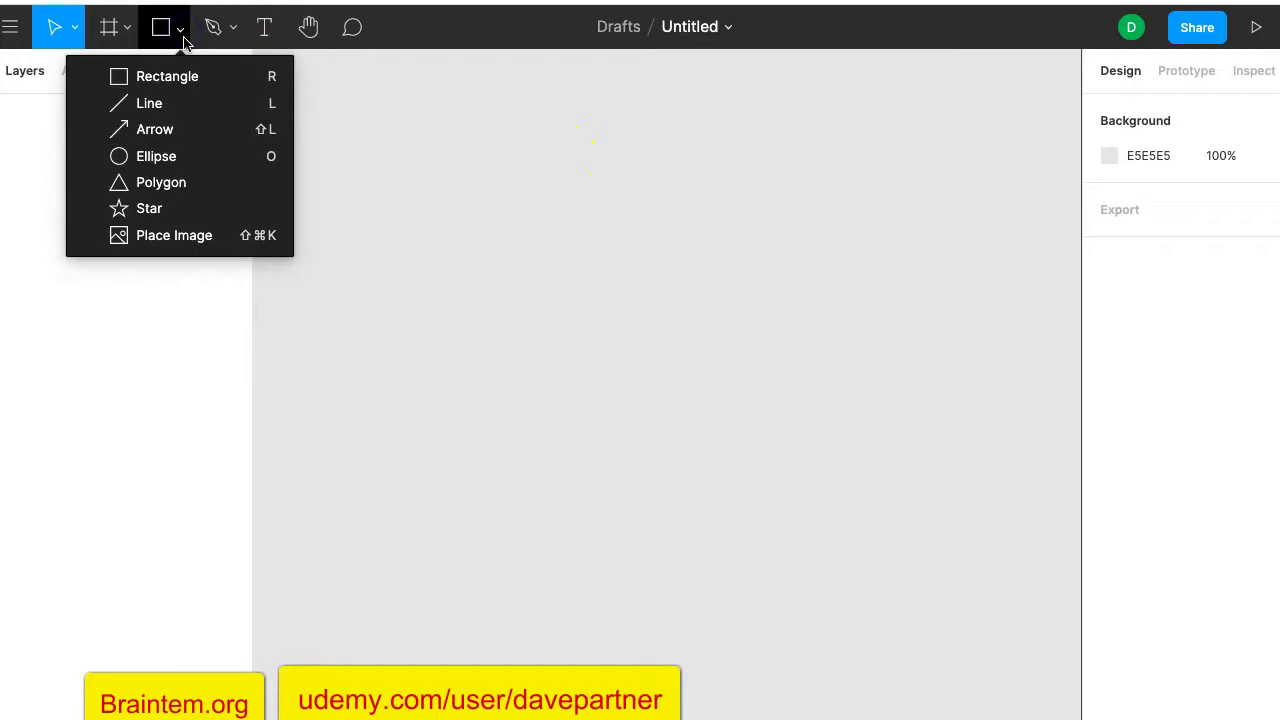
pyautogui.click(171, 238)
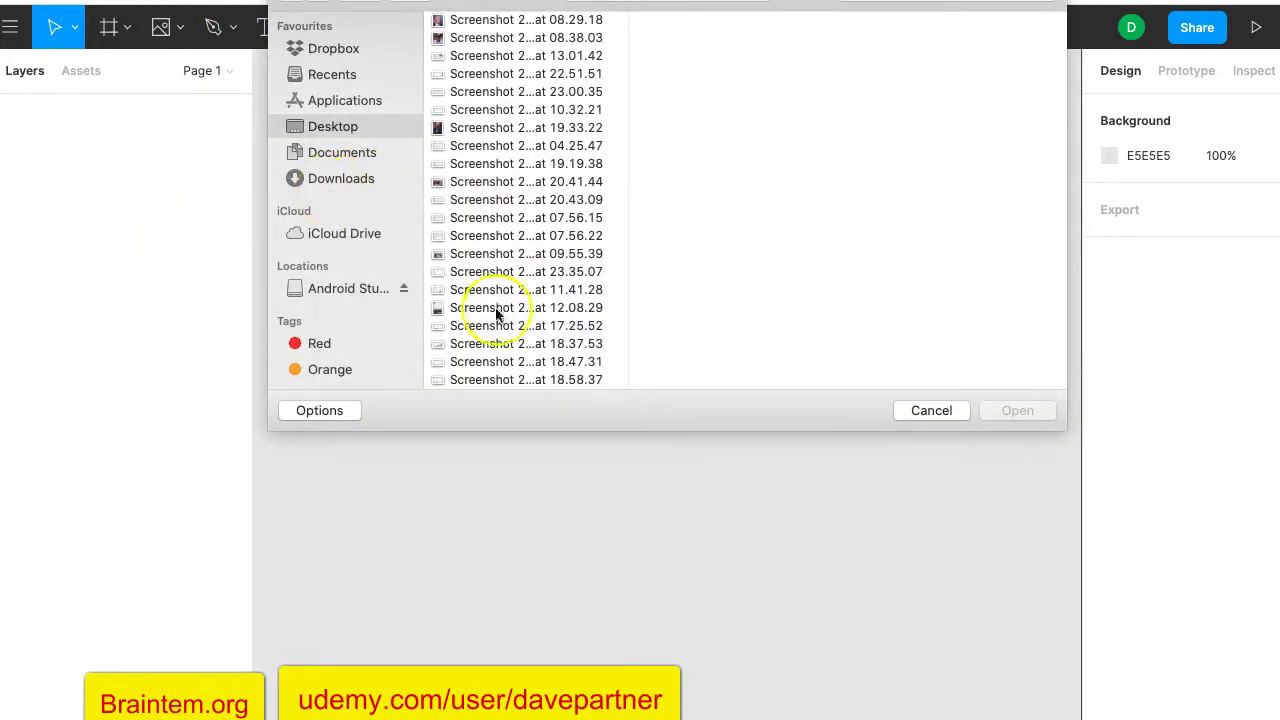
pyautogui.scroll(-2, 500, 318)
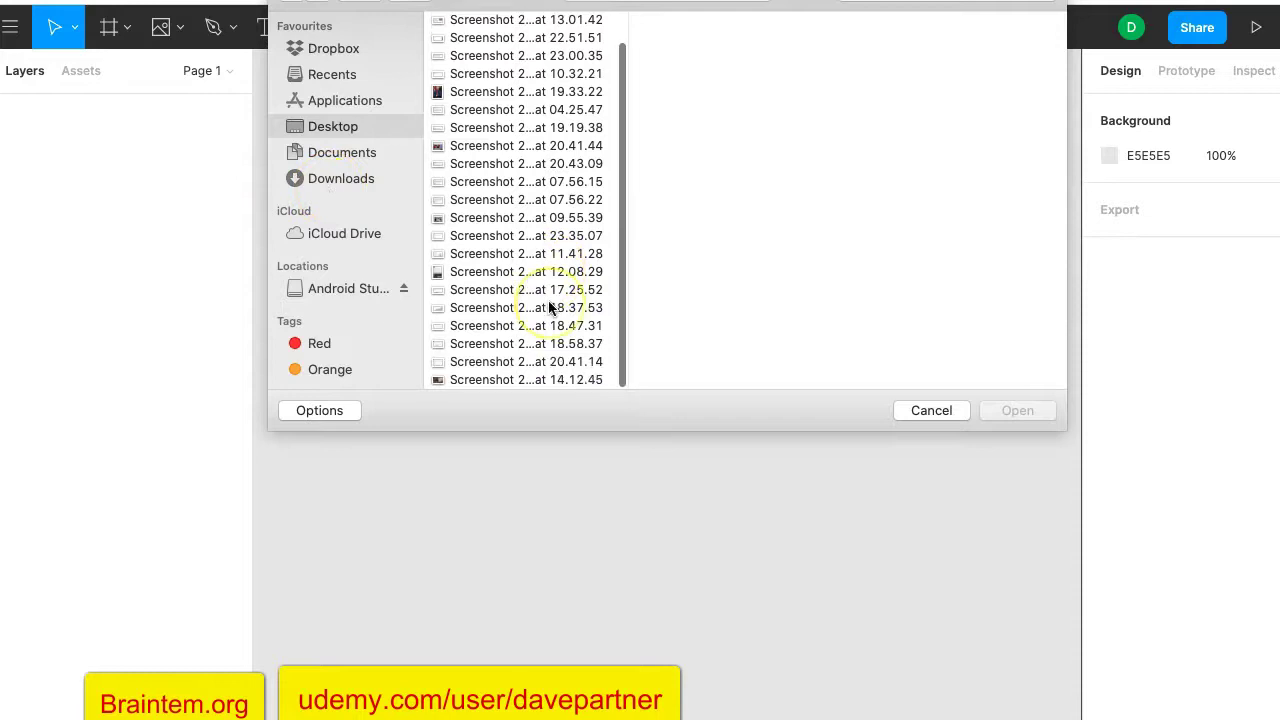
pyautogui.click(510, 384)
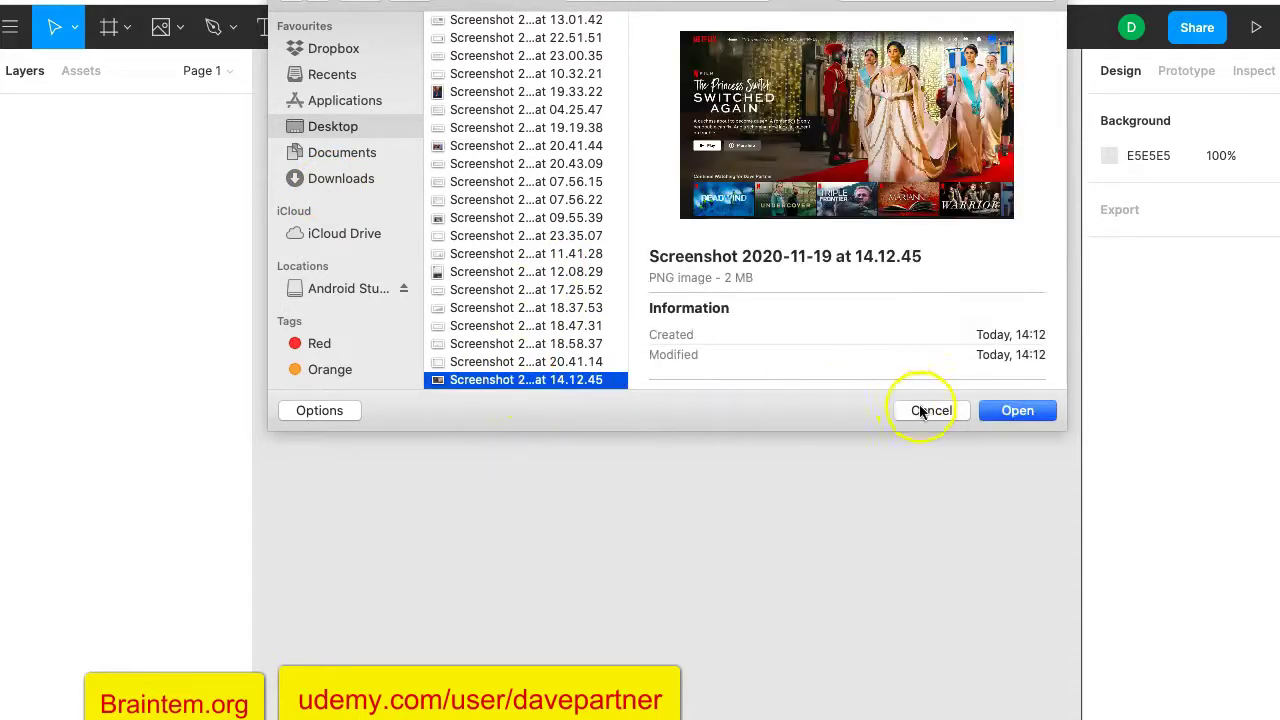
pyautogui.click(1003, 415)
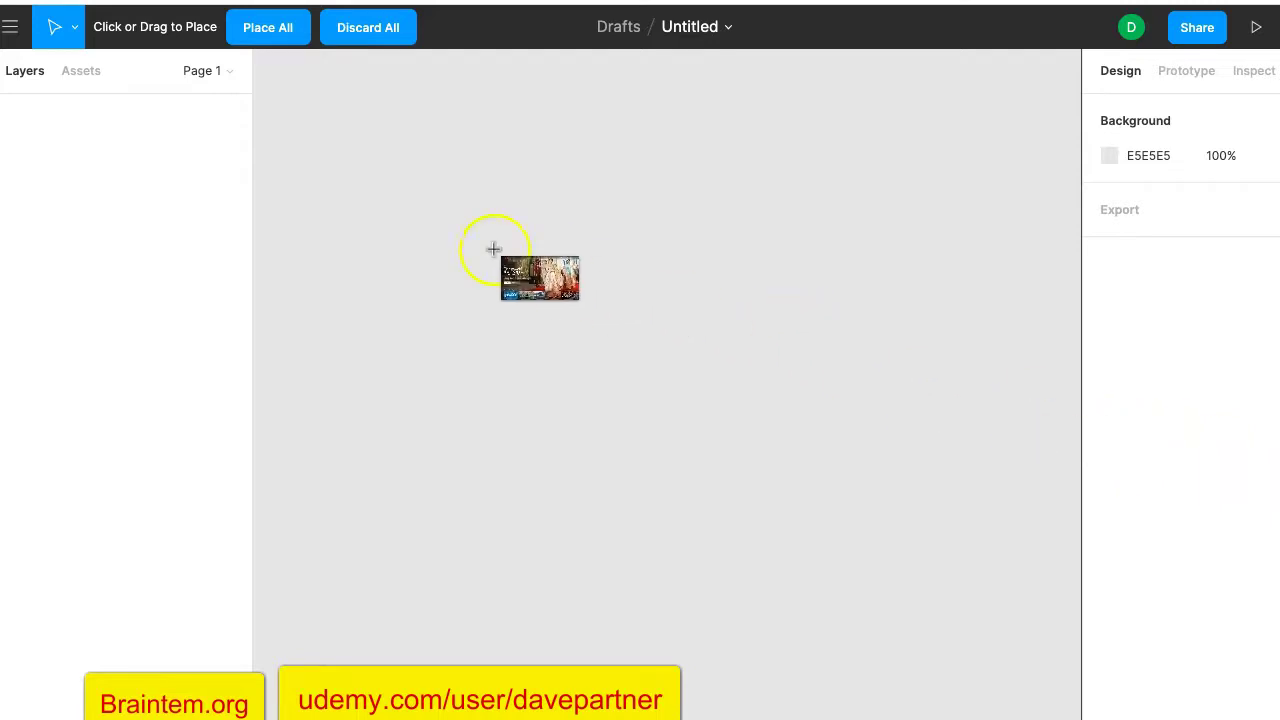
pyautogui.click(395, 173)
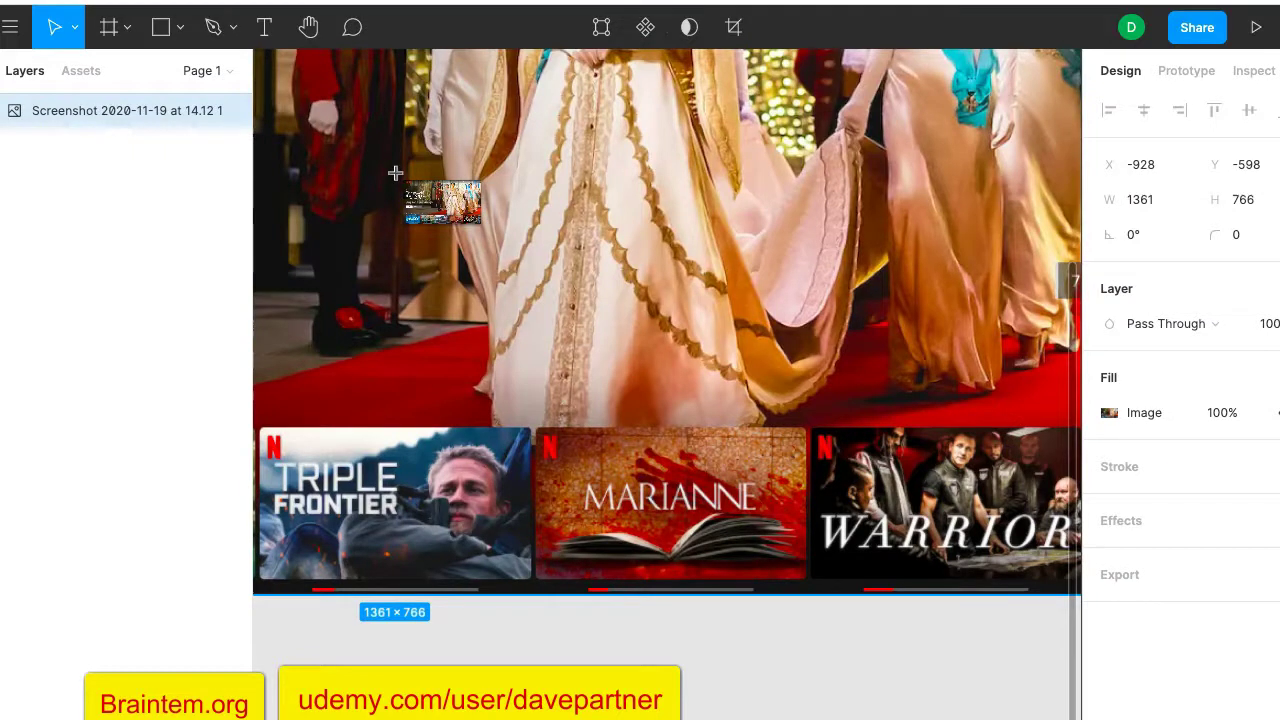
pyautogui.scroll(-8, 400, 200)
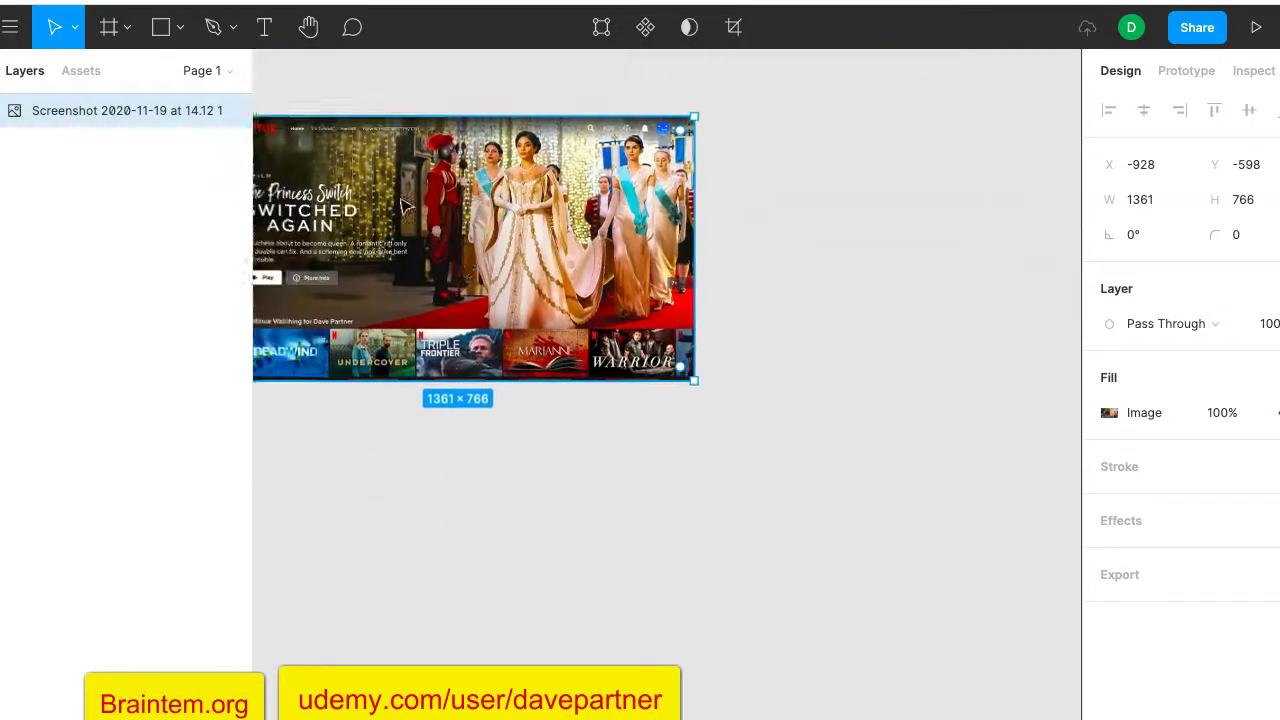
# Look over the whole placed Netflix screenshot on the canvas and clear its selection.
pyautogui.scroll(3, 405, 205)
pyautogui.hscroll(-1, 400, 206)
pyautogui.hscroll(1, 400, 206)
pyautogui.scroll(-1, 400, 206)
pyautogui.hscroll(1, 400, 206)
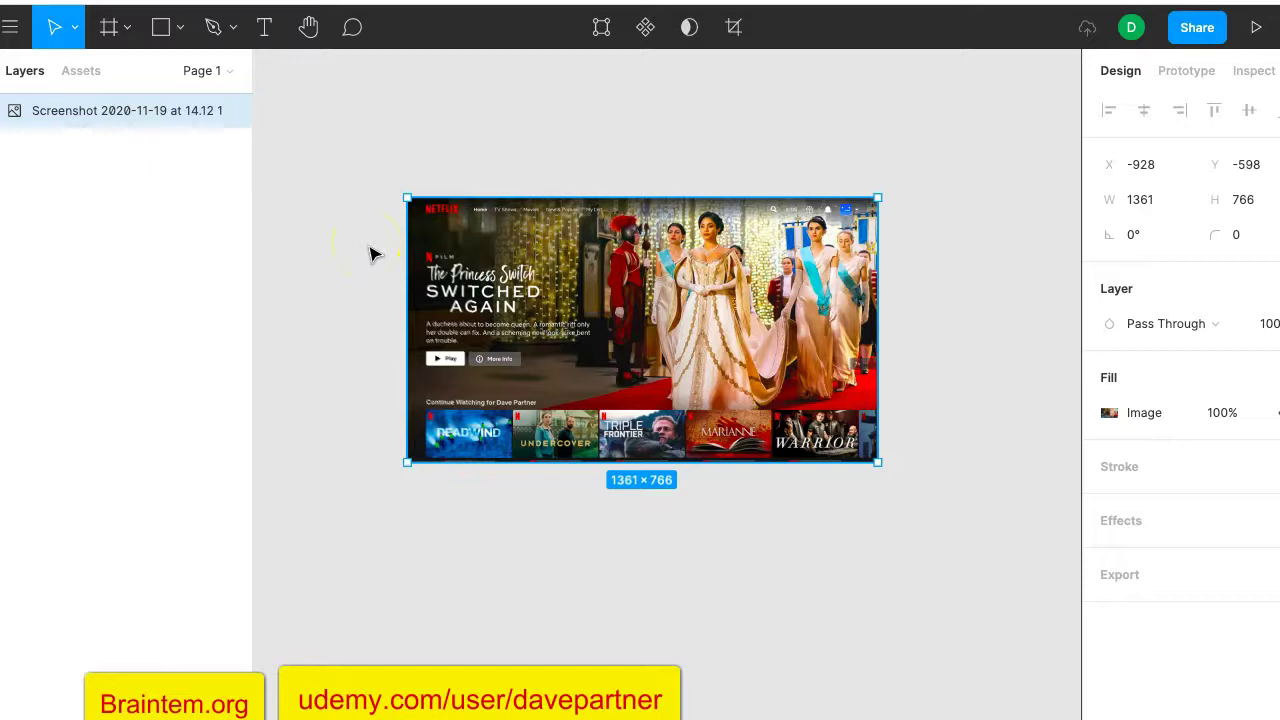
pyautogui.scroll(-2, 370, 254)
pyautogui.hscroll(1, 370, 254)
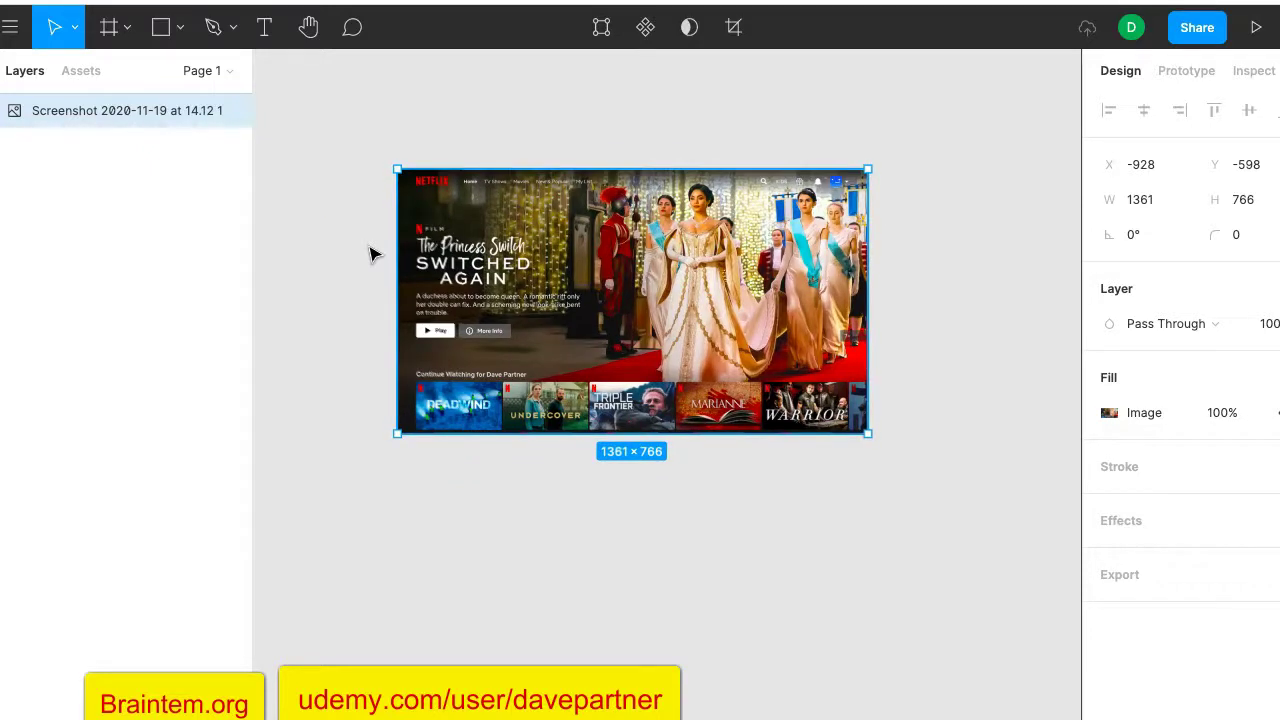
pyautogui.scroll(-1, 370, 254)
pyautogui.hscroll(-1, 370, 254)
pyautogui.scroll(2, 370, 254)
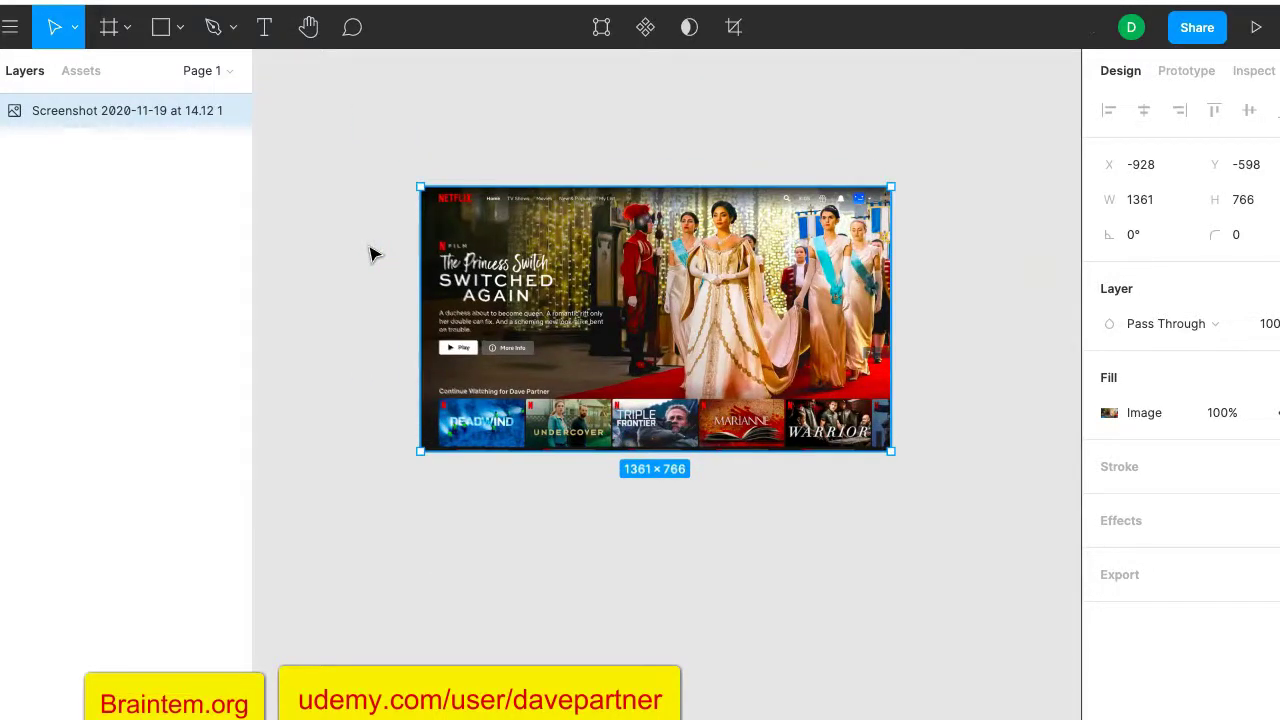
pyautogui.scroll(5, 370, 254)
pyautogui.scroll(-3, 370, 254)
pyautogui.hscroll(3, 370, 254)
pyautogui.scroll(-1, 370, 254)
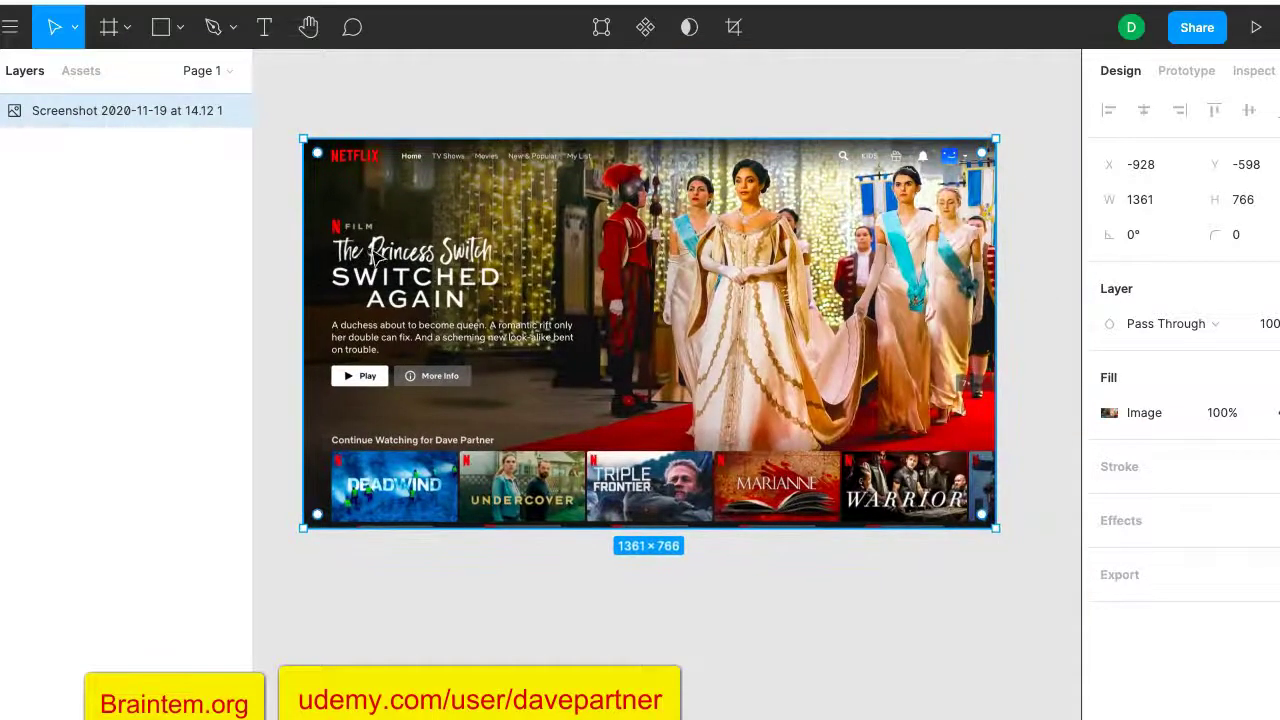
pyautogui.scroll(-4, 372, 252)
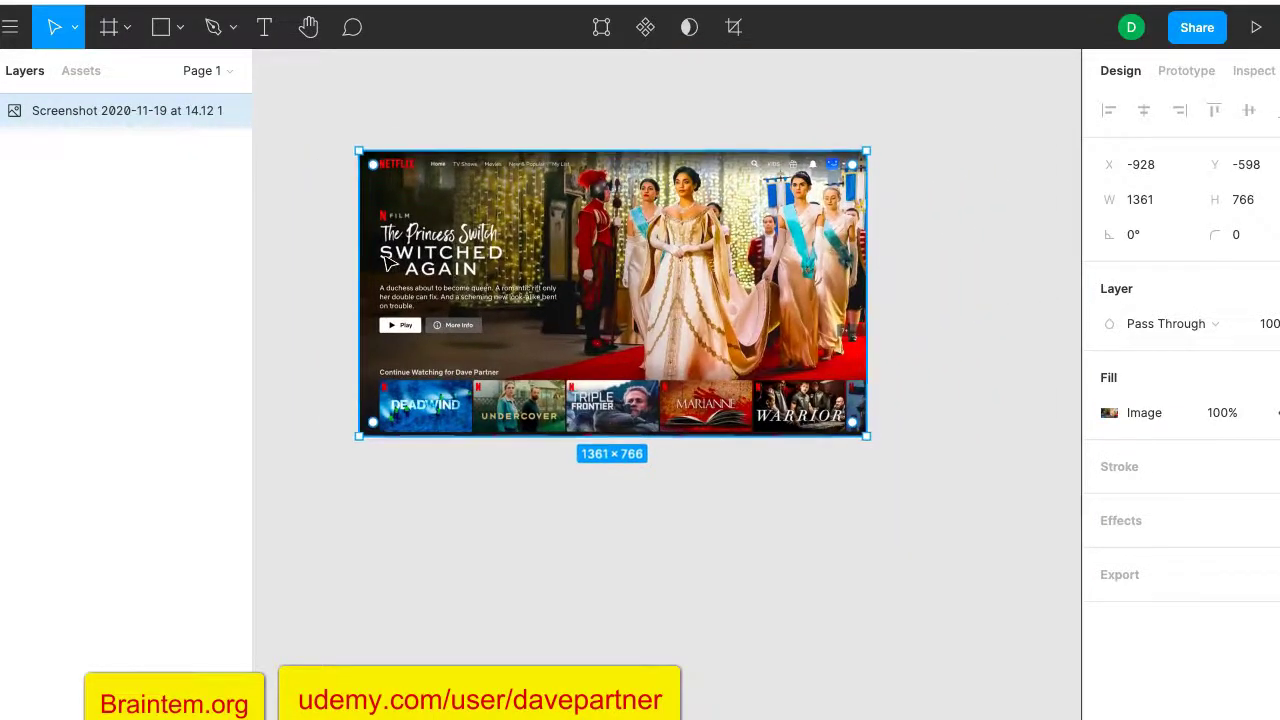
pyautogui.hscroll(-1, 386, 255)
pyautogui.scroll(-1, 386, 255)
pyautogui.click(351, 289)
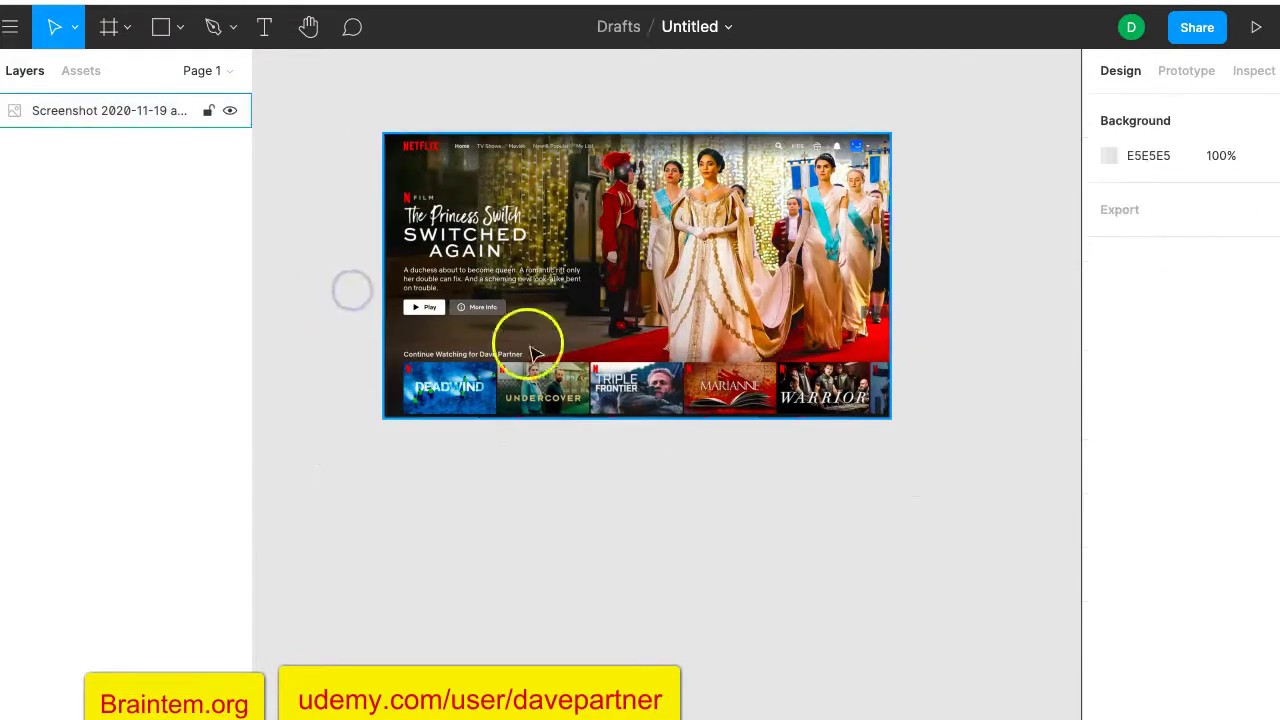
# Add a 1440 × 1024 Desktop preset frame and position it below the Netflix screenshot, aligned with the image's left edge.
pyautogui.click(111, 33)
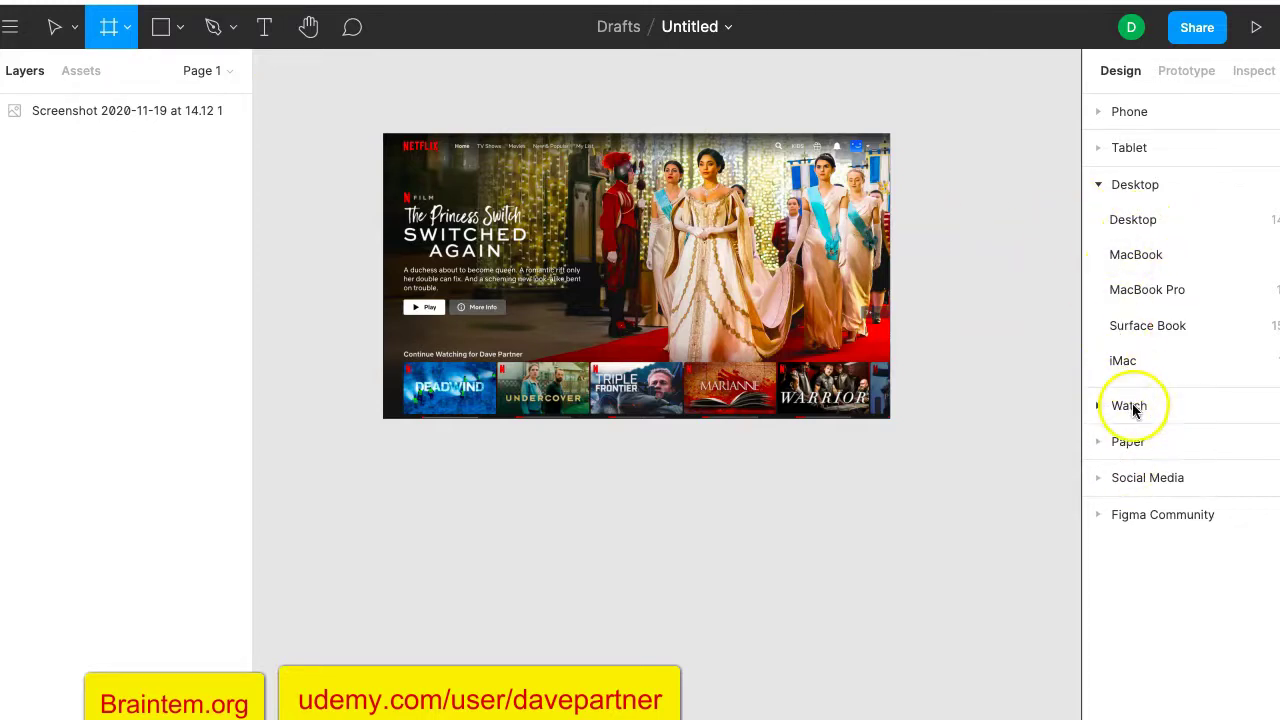
pyautogui.click(1136, 221)
pyautogui.moveTo(804, 457); pyautogui.dragTo(483, 569)
pyautogui.scroll(-3, 814, 391)
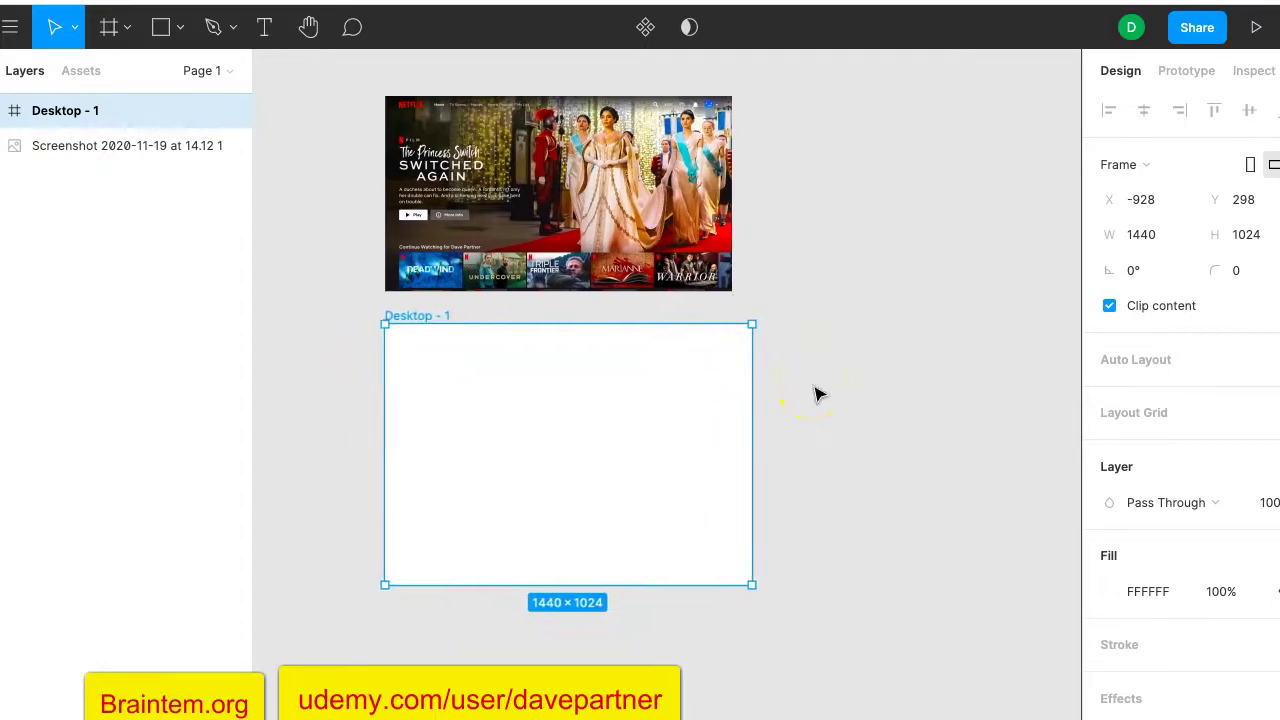
pyautogui.hscroll(-2, 816, 392)
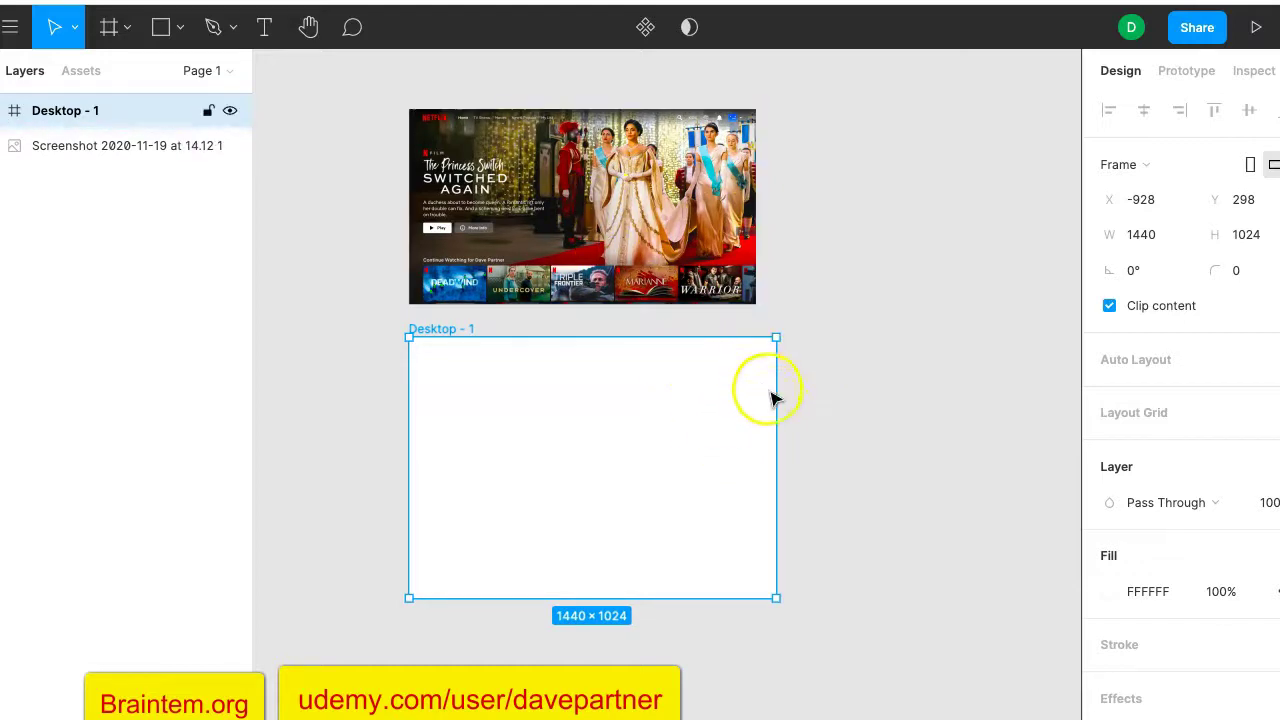
# Narrow the Desktop frame to a width of 1361 so its right edge lines up with the screenshot above.
pyautogui.moveTo(774, 398); pyautogui.dragTo(755, 397)
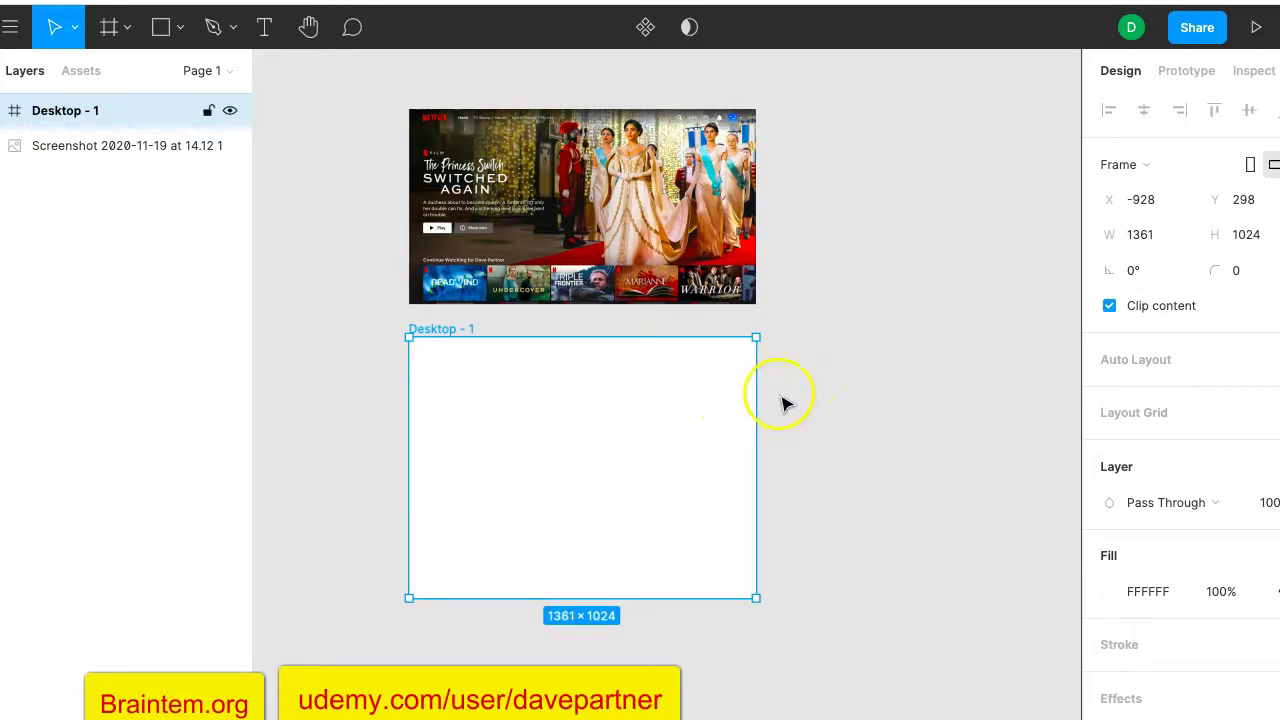
pyautogui.scroll(5, 785, 398)
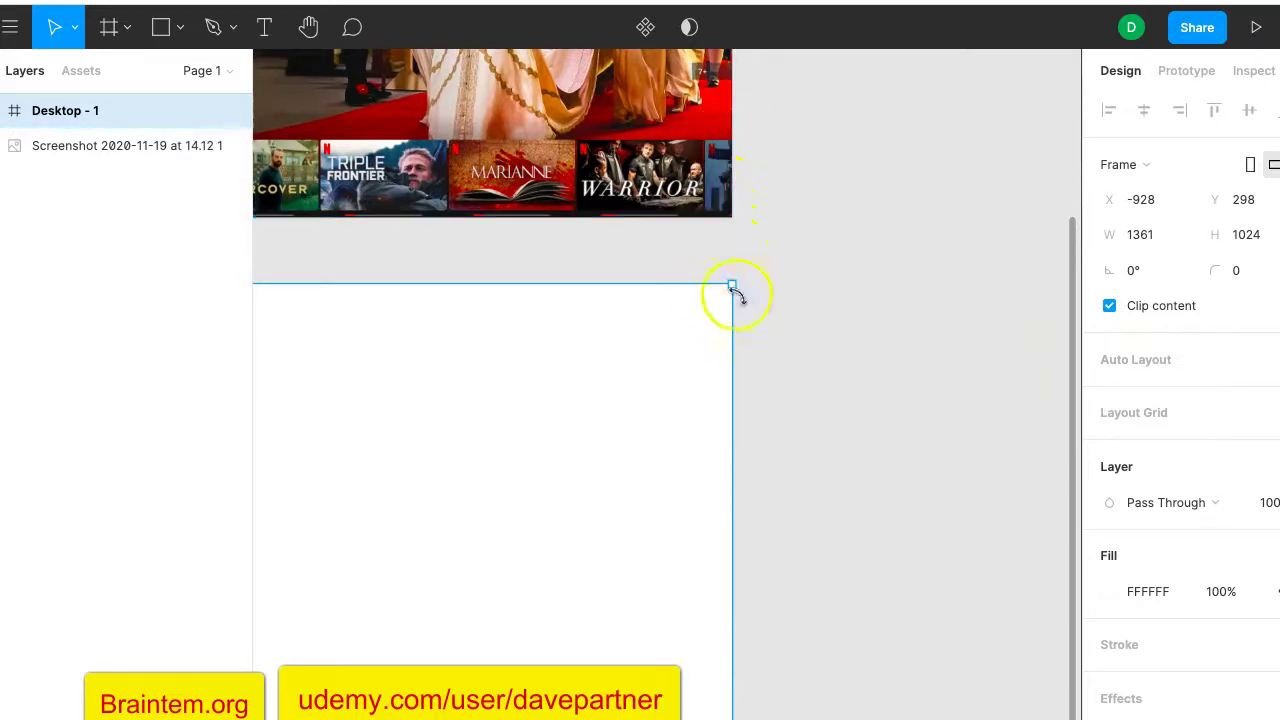
pyautogui.moveTo(729, 323)
pyautogui.mouseDown()
pyautogui.moveTo(797, 318)
pyautogui.moveTo(738, 323)
pyautogui.mouseUp()
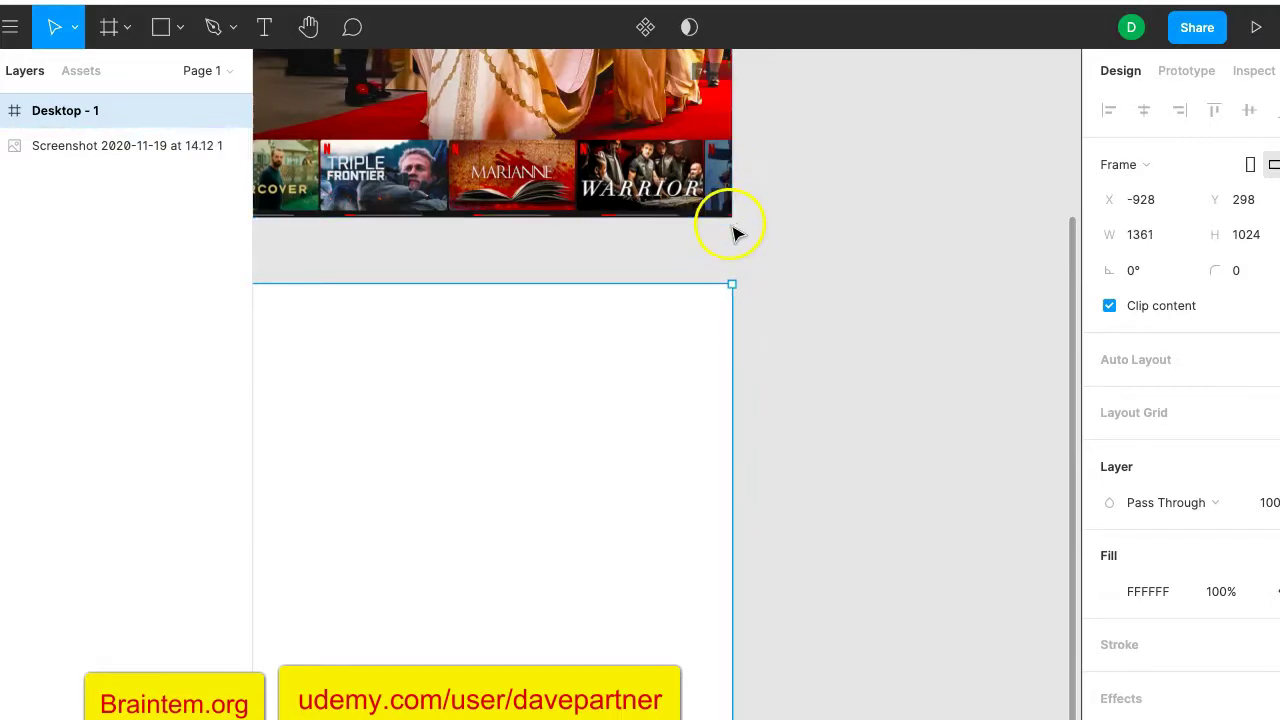
pyautogui.hotkey('shift', '2')
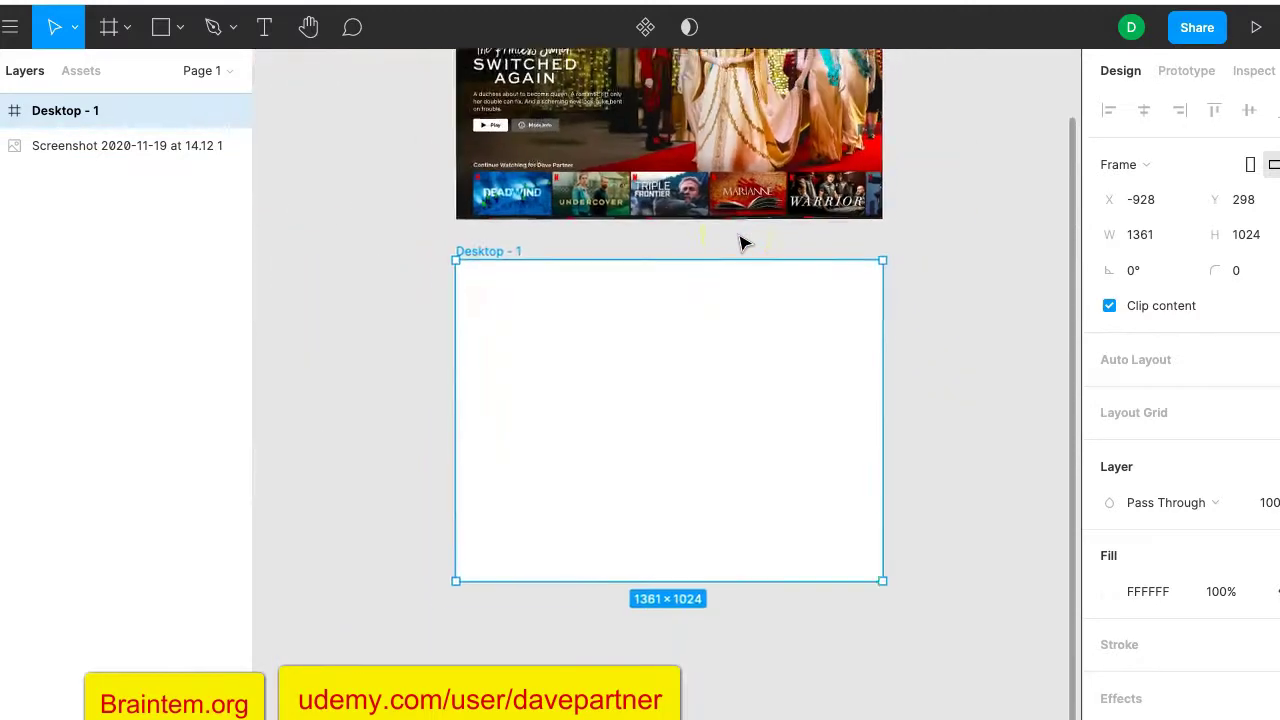
pyautogui.scroll(3, 742, 243)
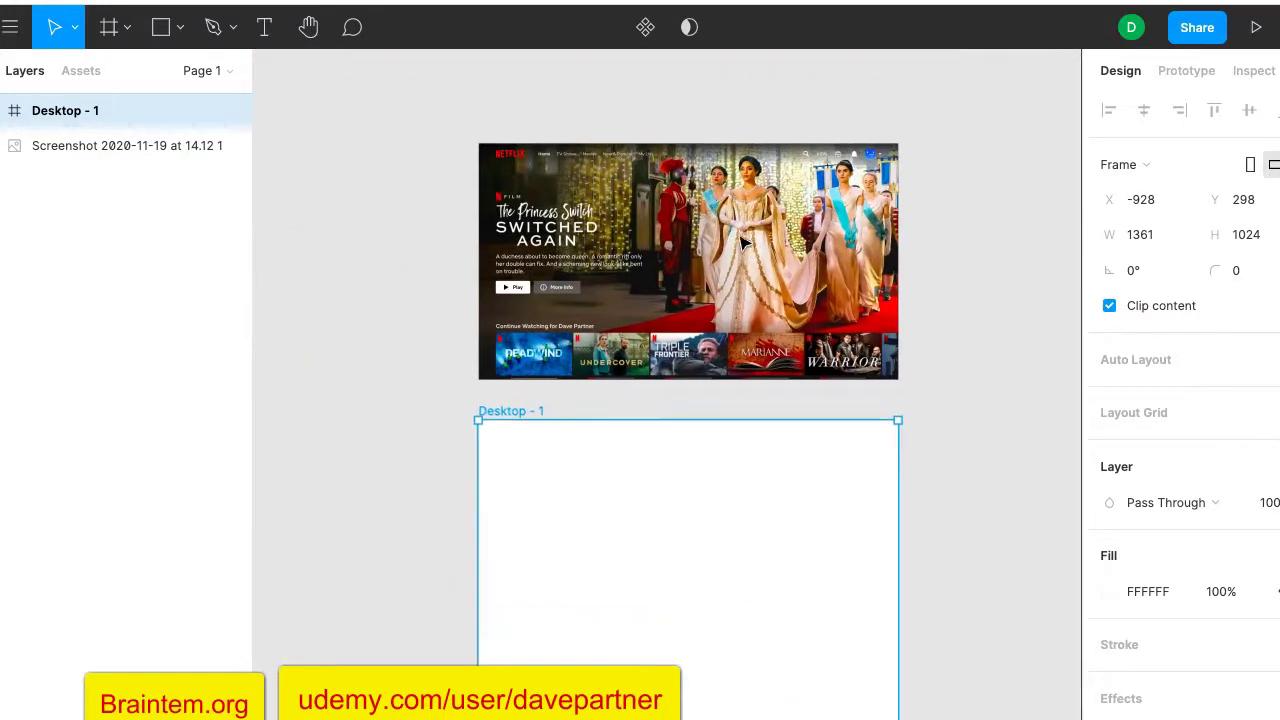
pyautogui.click(922, 222)
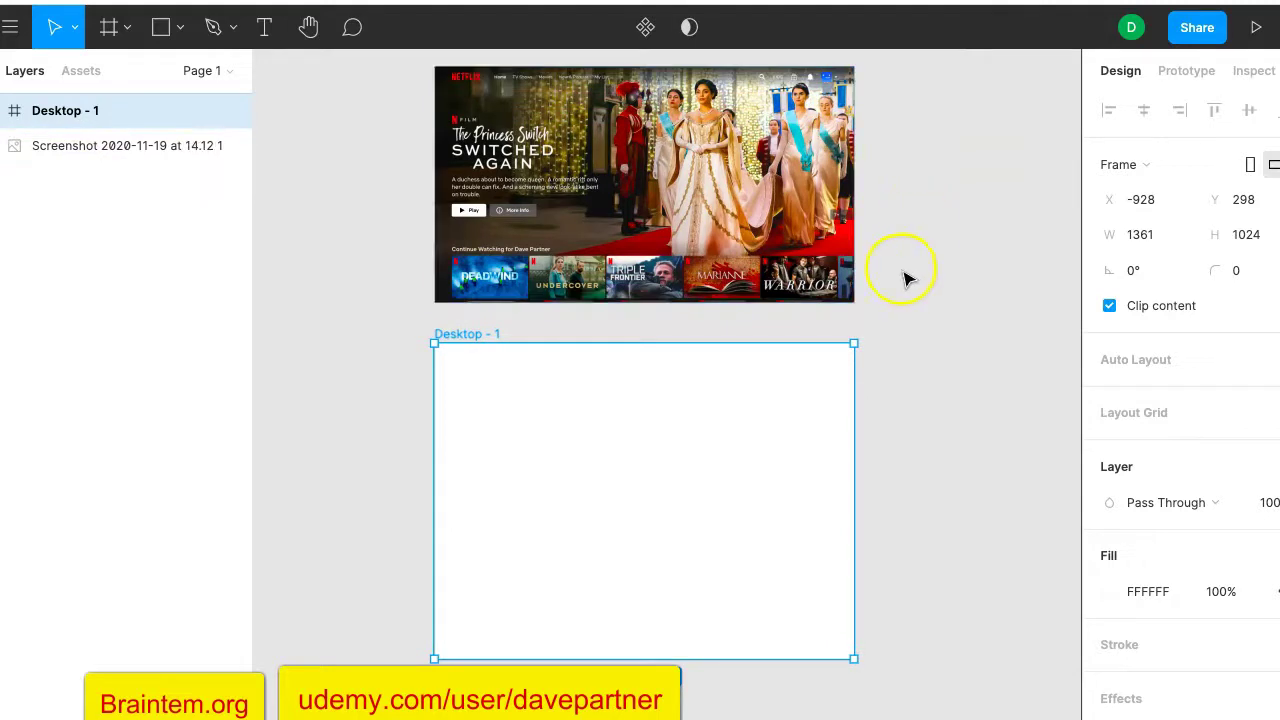
# Examine the featured film's title, description, buttons and the Continue Watching row in the placed Netflix screenshot.
pyautogui.scroll(3, 561, 170)
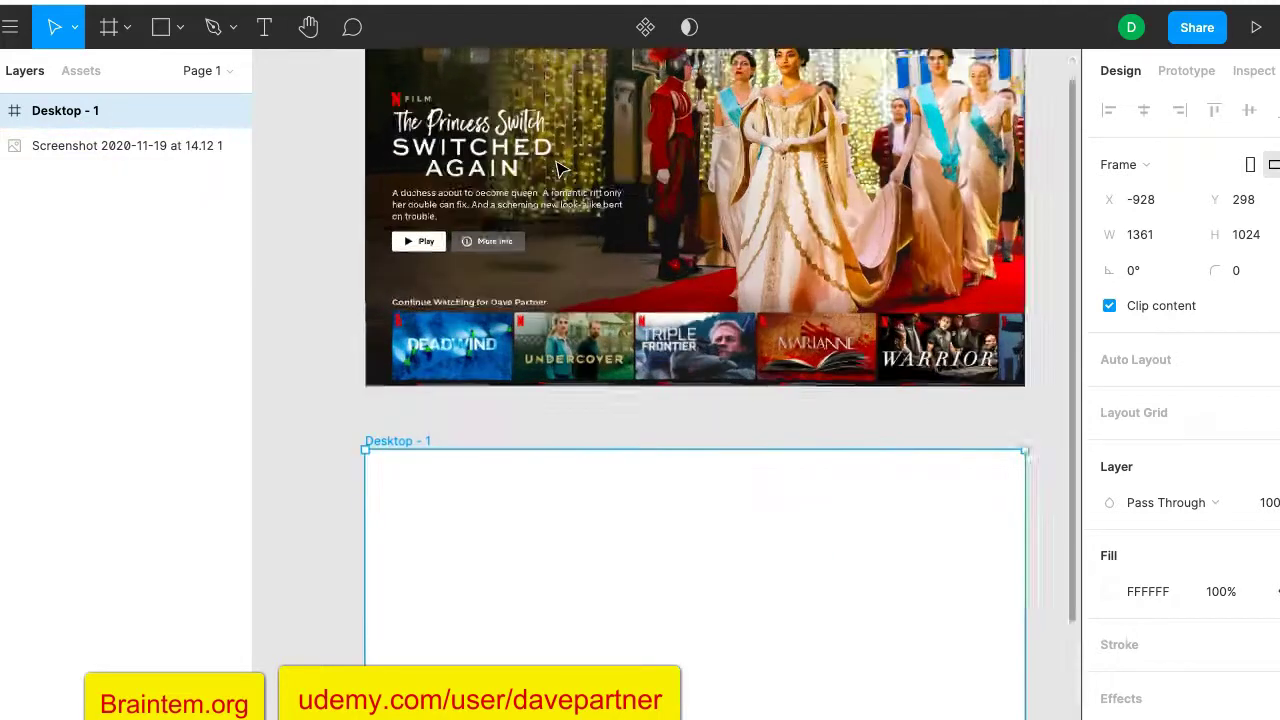
pyautogui.scroll(3, 561, 170)
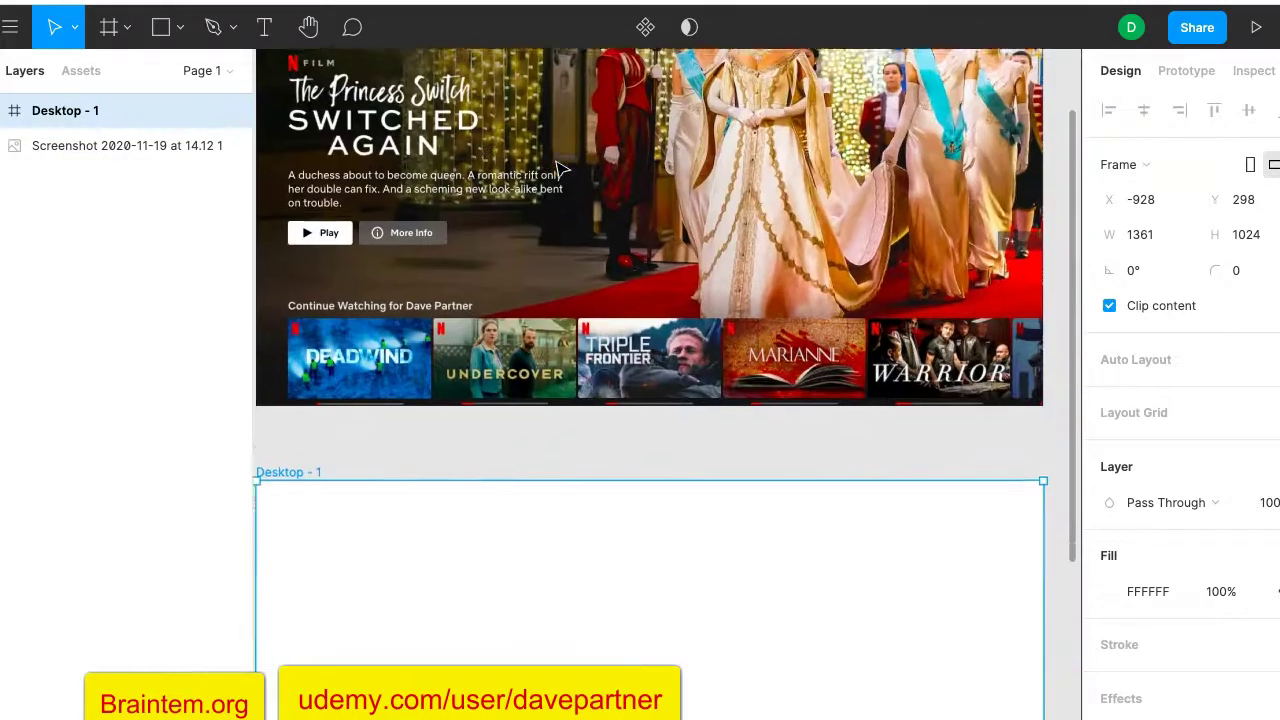
pyautogui.scroll(-2, 561, 170)
pyautogui.scroll(5, 561, 172)
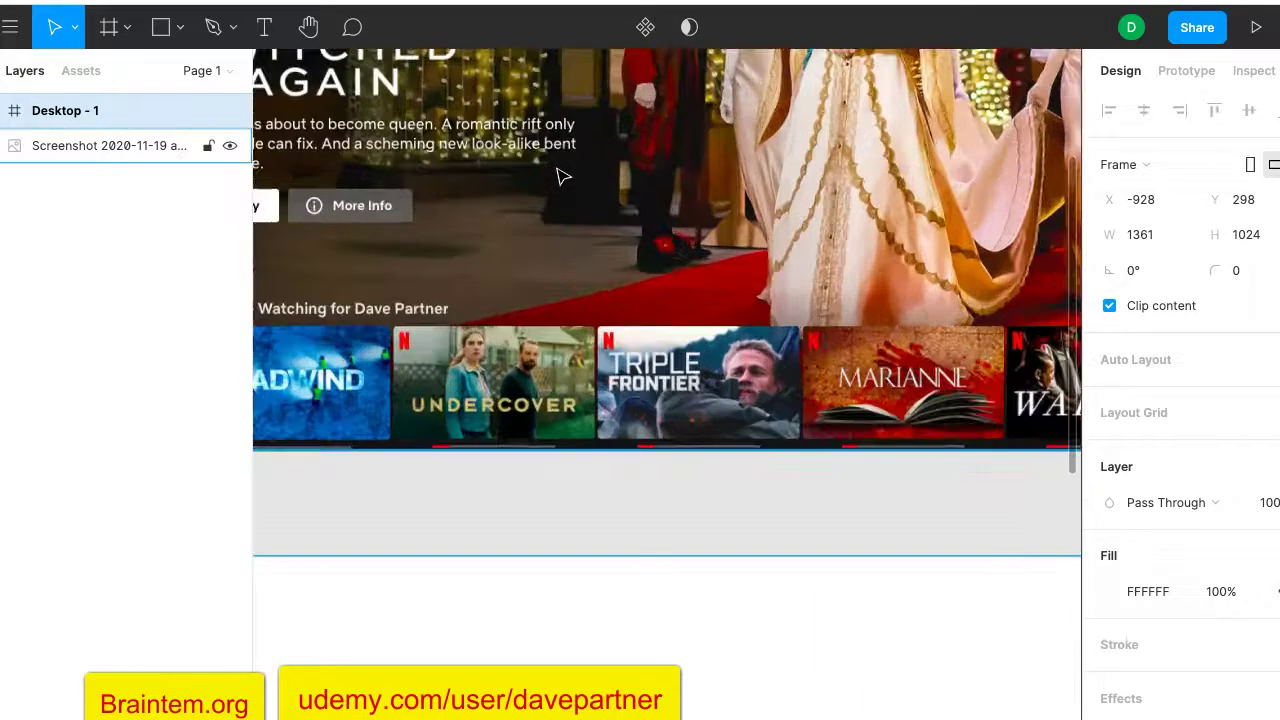
pyautogui.scroll(-3, 561, 176)
pyautogui.scroll(4, 561, 176)
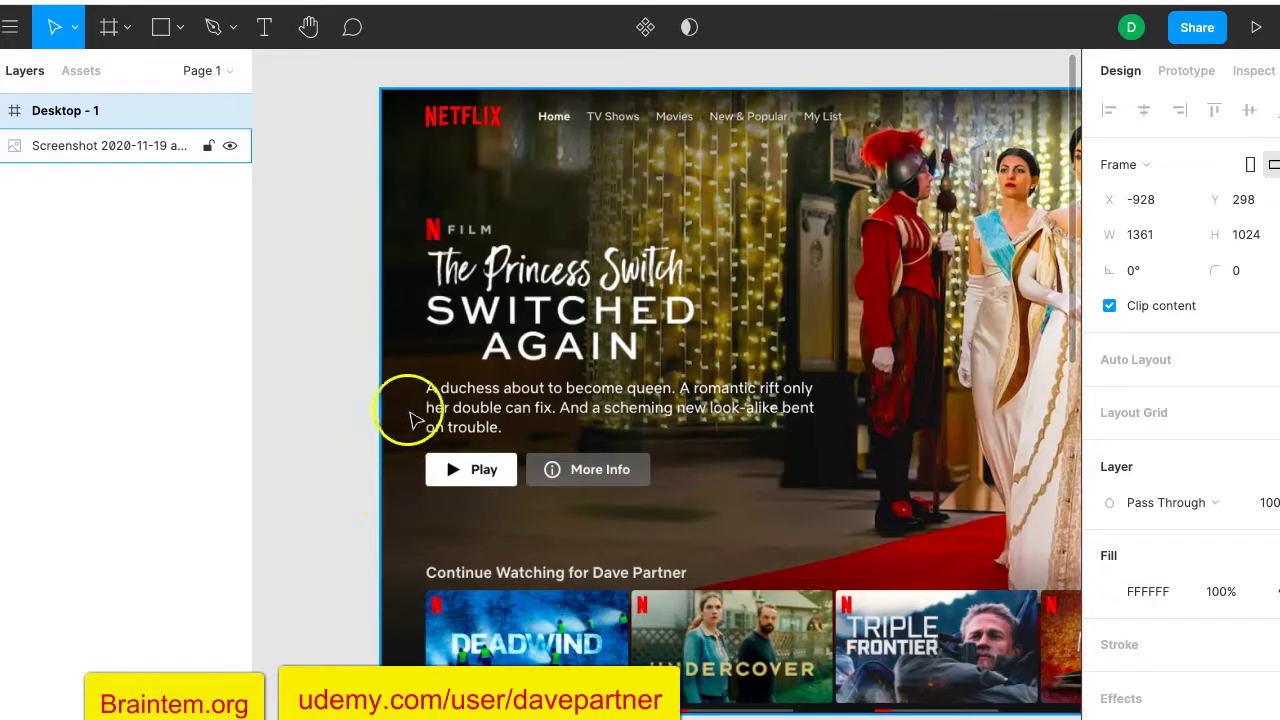
# Inspect the screenshot's navigation bar up close, from the Netflix logo across the menu links to the search, gift, bell and profile icons.
pyautogui.scroll(5, 512, 195)
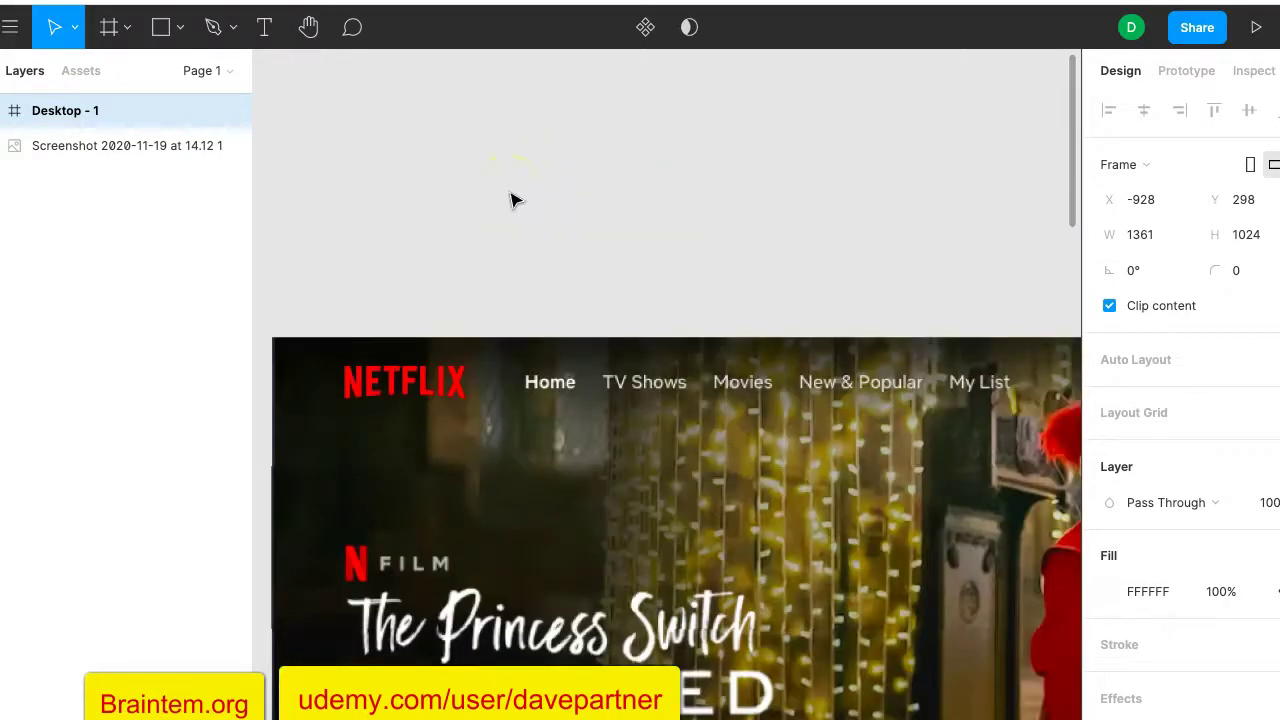
pyautogui.scroll(5, 512, 200)
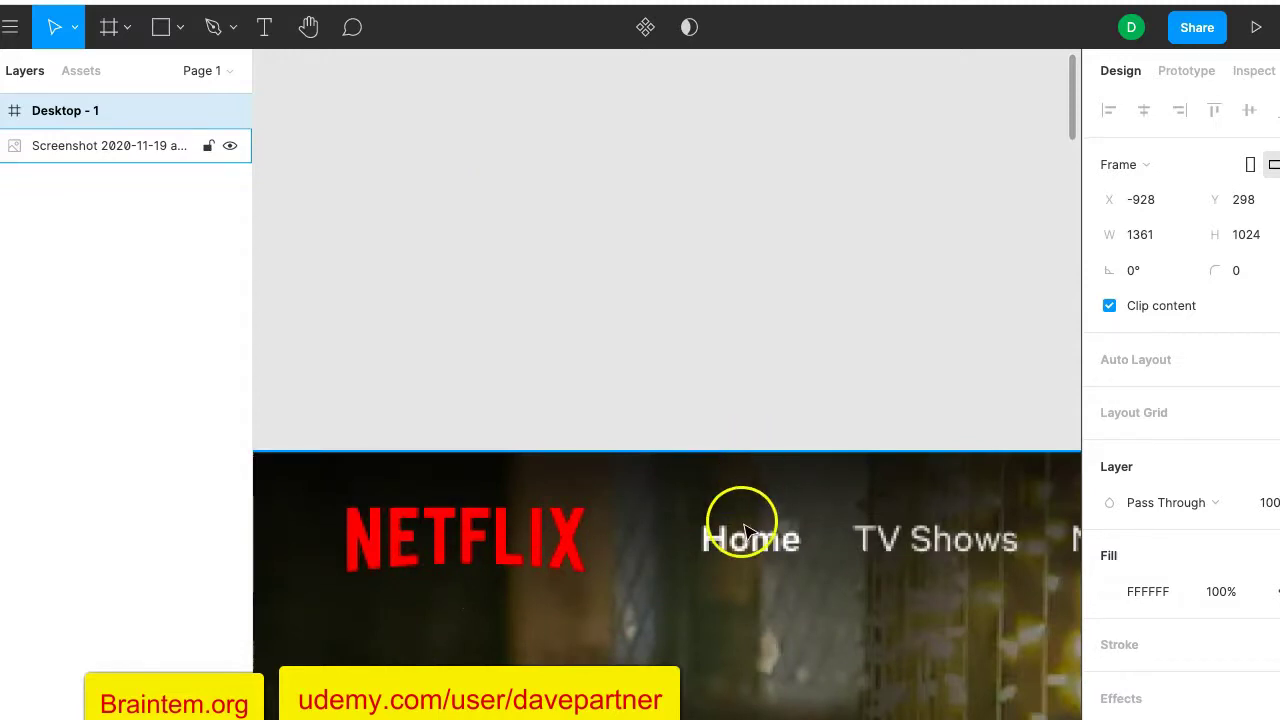
pyautogui.hscroll(8, 700, 540)
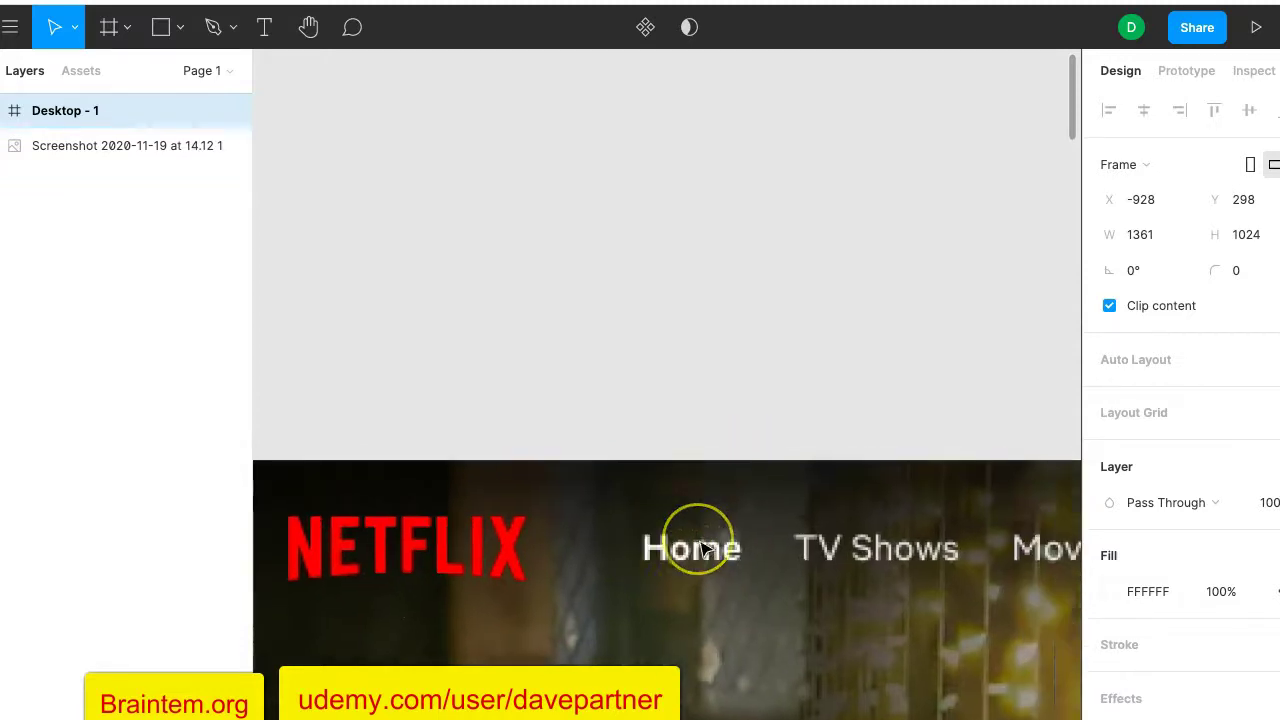
pyautogui.hscroll(9, 700, 548)
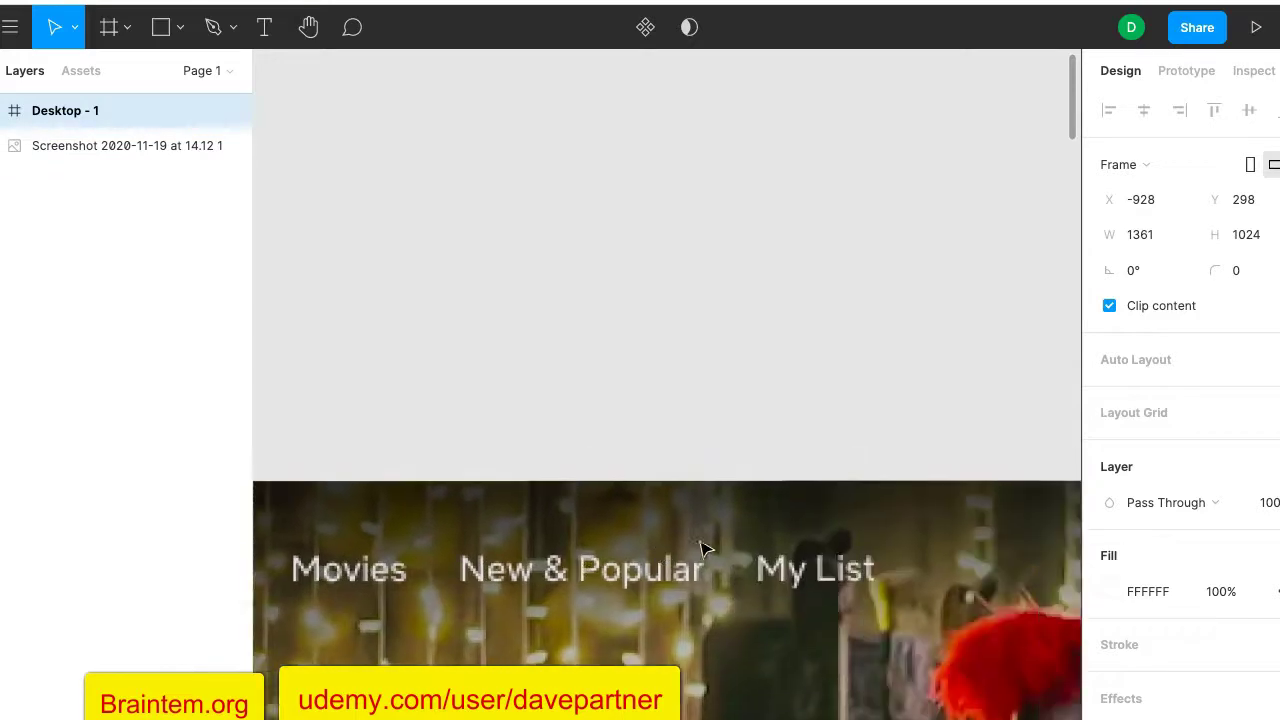
pyautogui.click(703, 562)
pyautogui.hscroll(7, 705, 561)
pyautogui.scroll(-3, 705, 561)
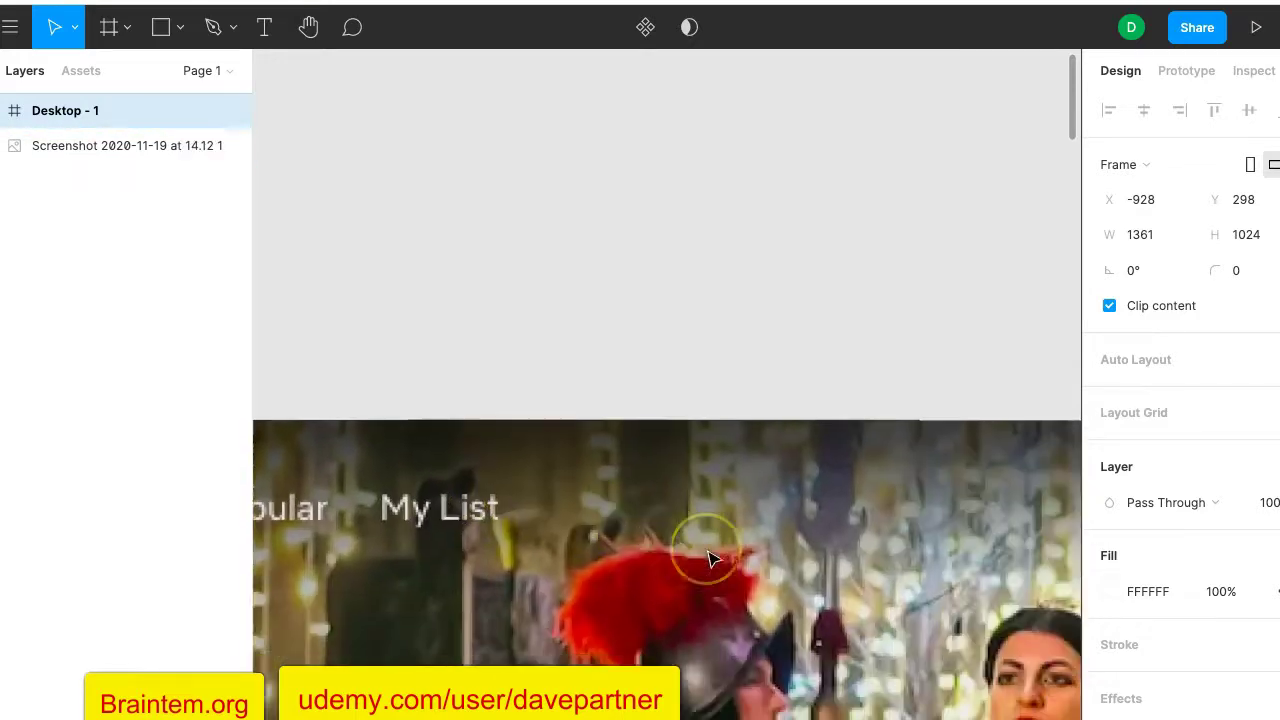
pyautogui.hscroll(12, 708, 559)
pyautogui.scroll(-2, 708, 559)
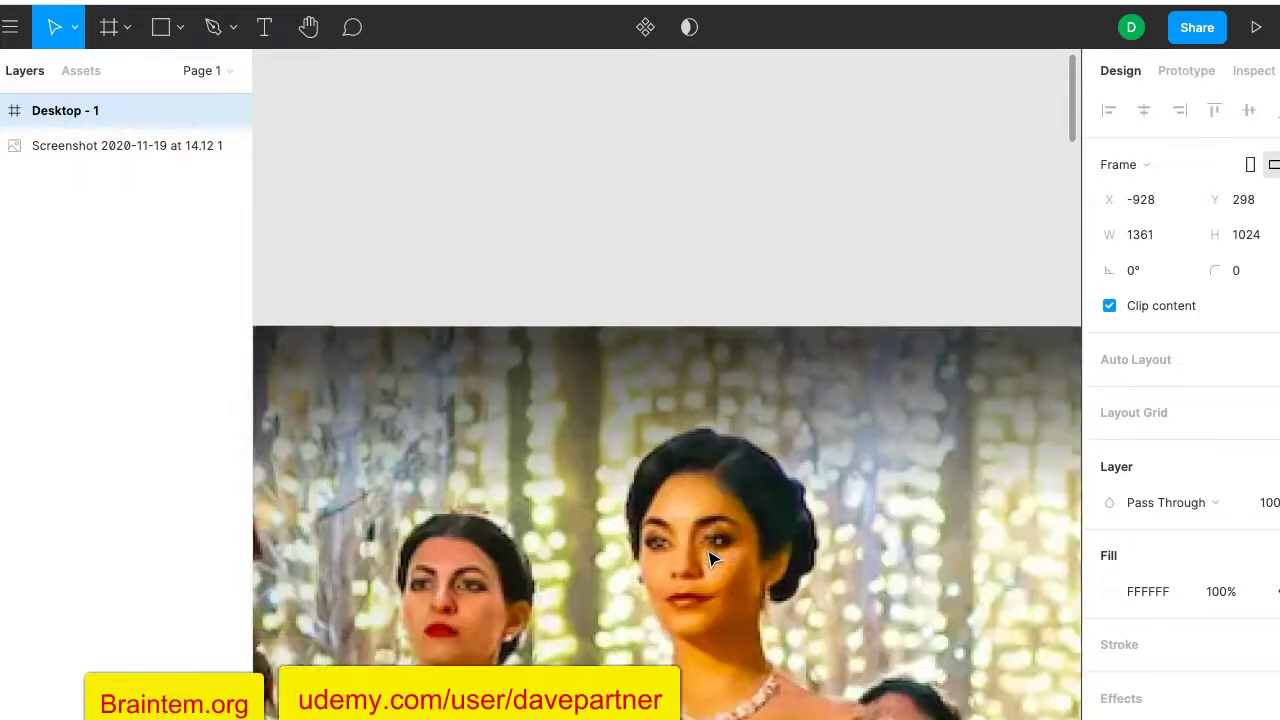
pyautogui.hscroll(11, 710, 560)
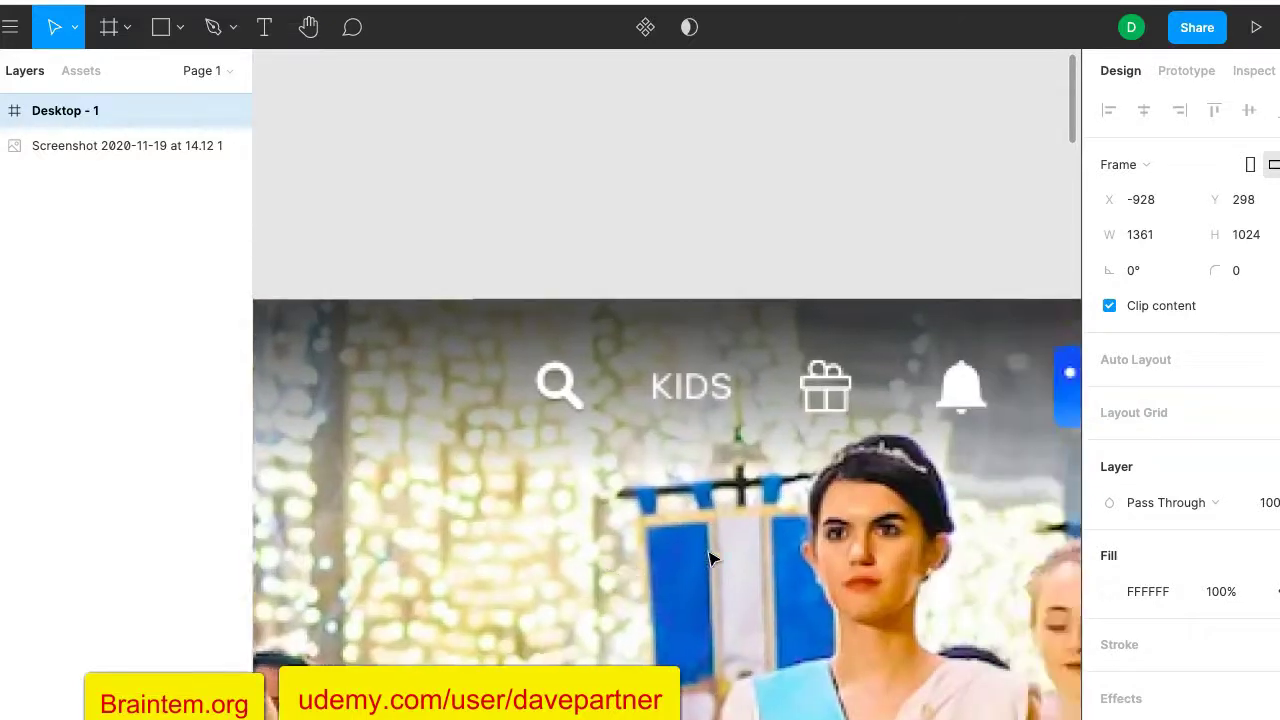
pyautogui.hscroll(2, 708, 557)
pyautogui.scroll(-2, 708, 557)
pyautogui.scroll(2, 705, 557)
pyautogui.hscroll(-1, 705, 557)
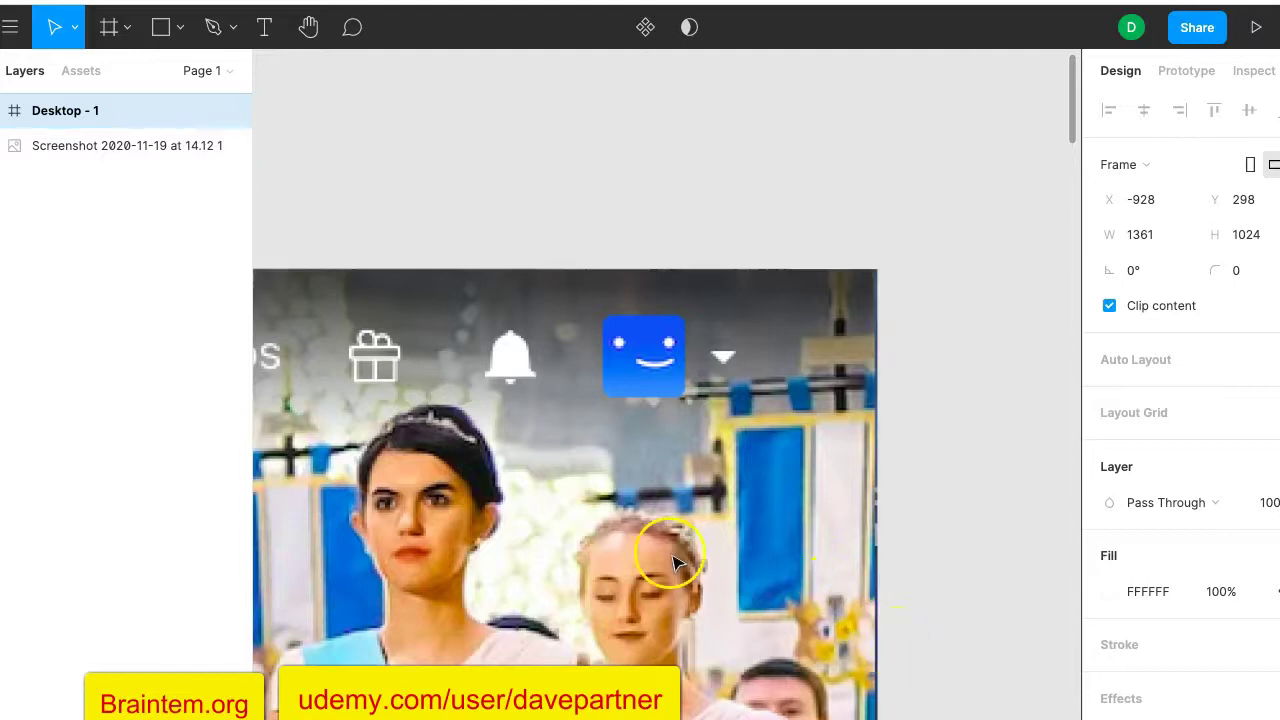
# Review the rest of the screenshot's layout, including the hero image, the age-rating badge and the thumbnail row.
pyautogui.scroll(-5, 672, 575)
pyautogui.scroll(-4, 678, 575)
pyautogui.scroll(-5, 678, 575)
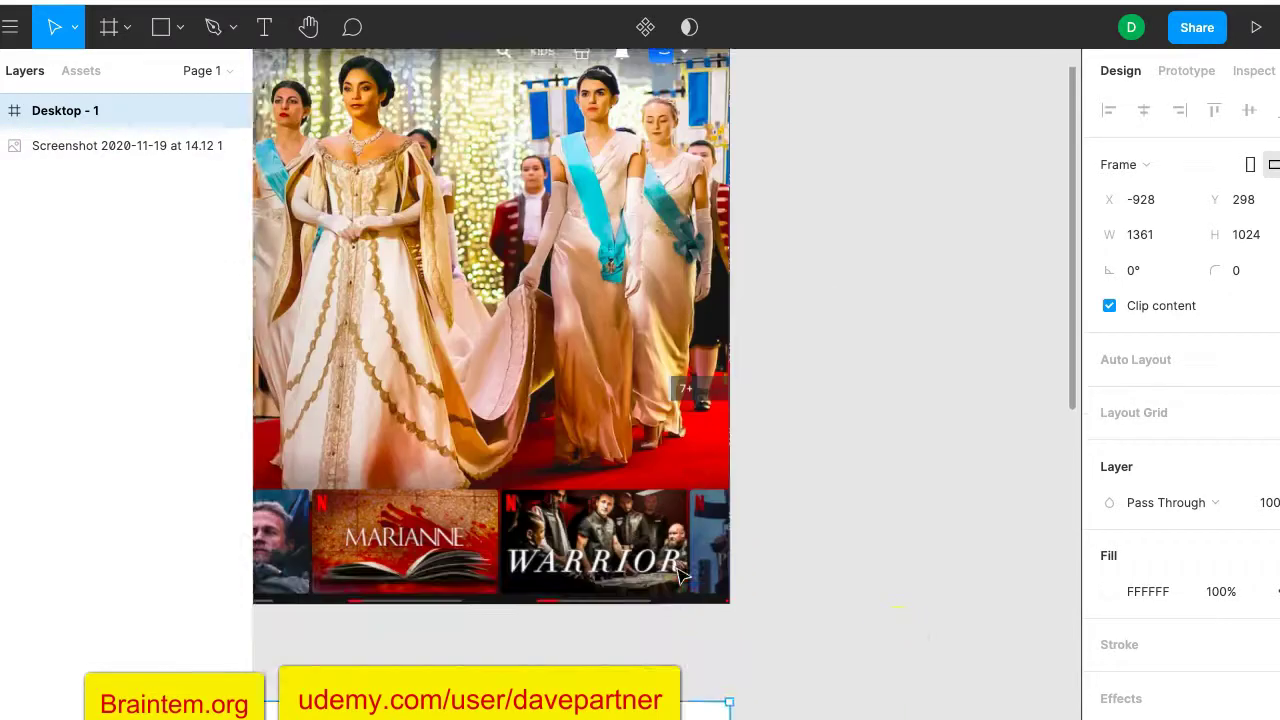
pyautogui.scroll(4, 680, 574)
pyautogui.scroll(4, 678, 575)
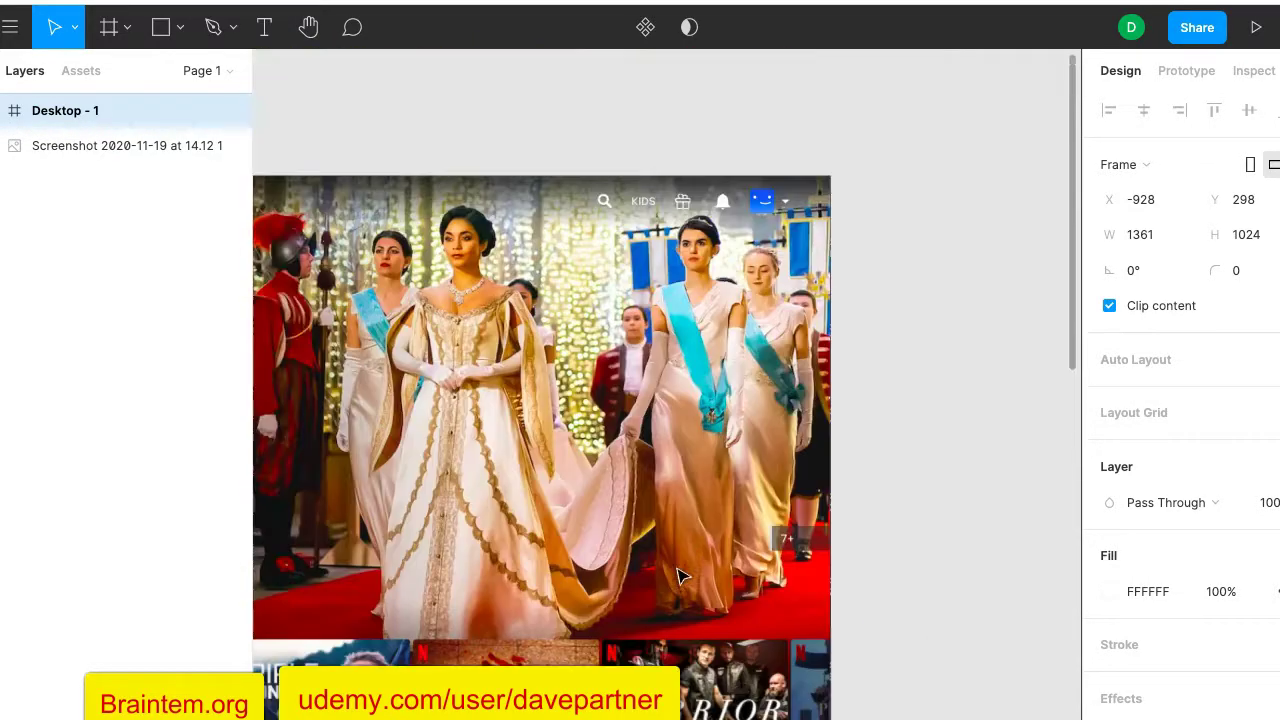
pyautogui.scroll(1, 678, 575)
pyautogui.click(822, 263)
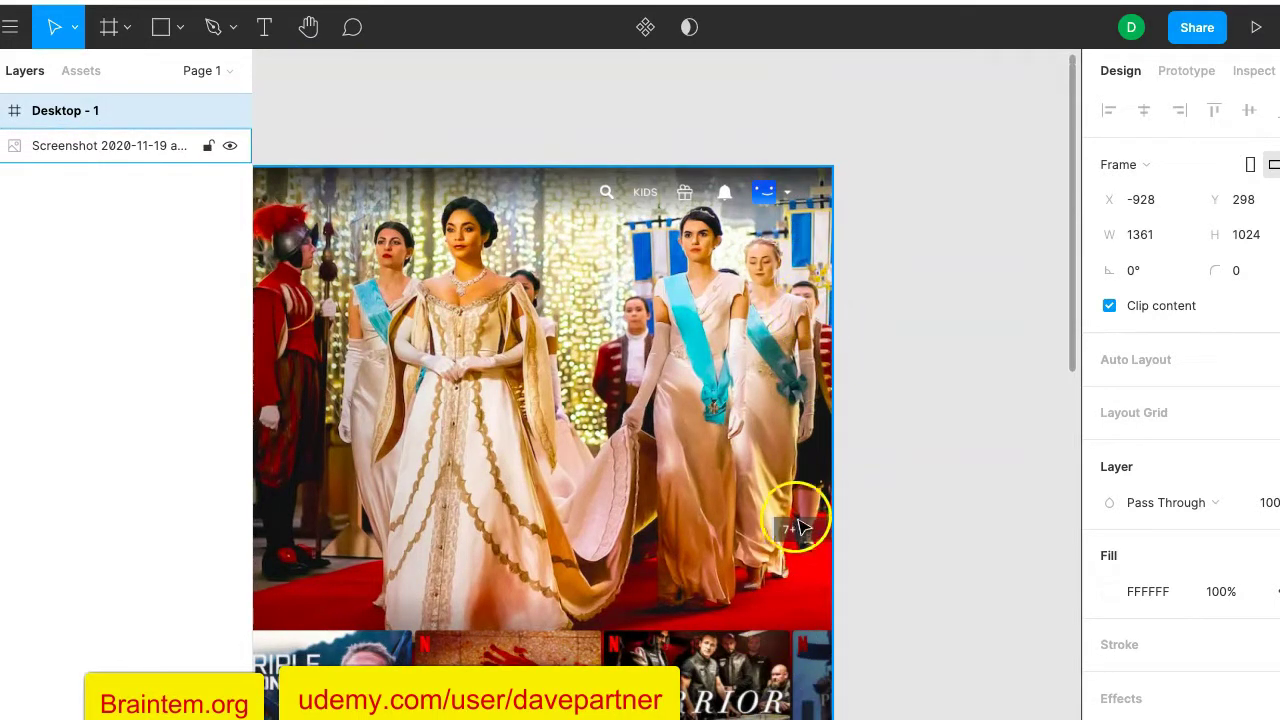
pyautogui.hscroll(-5, 800, 535)
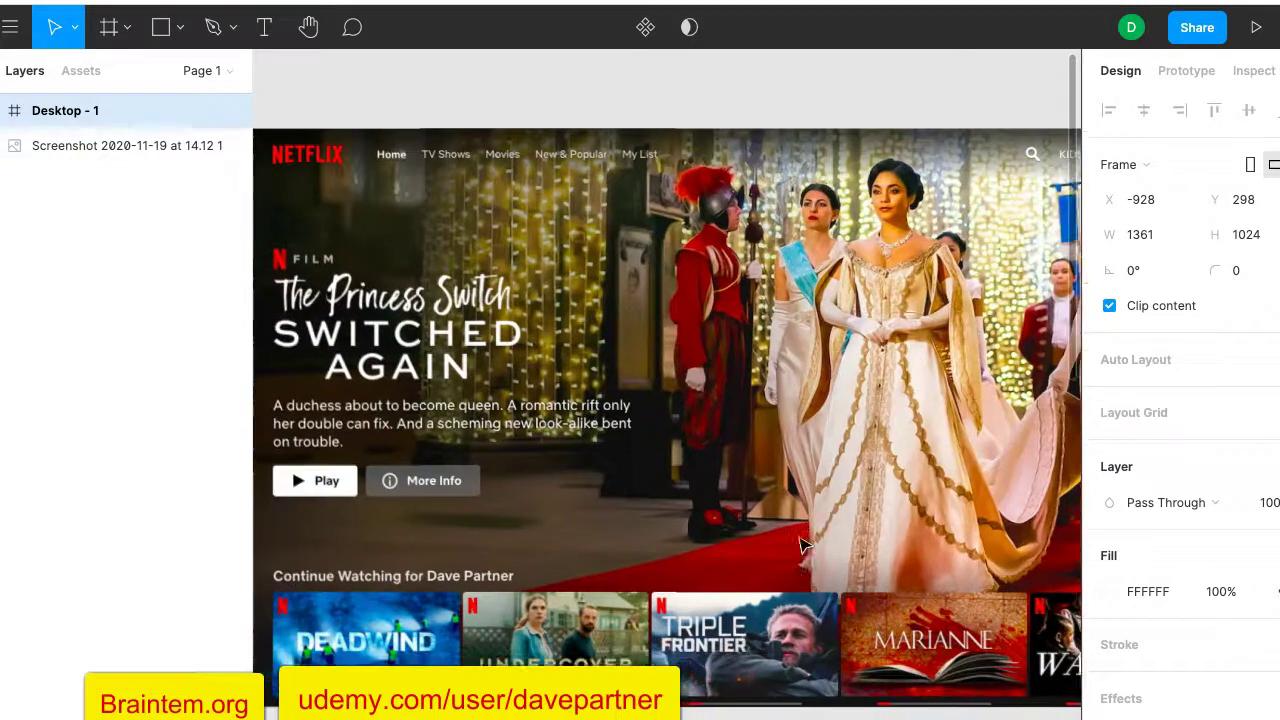
pyautogui.scroll(-2, 805, 545)
pyautogui.hscroll(-2, 700, 543)
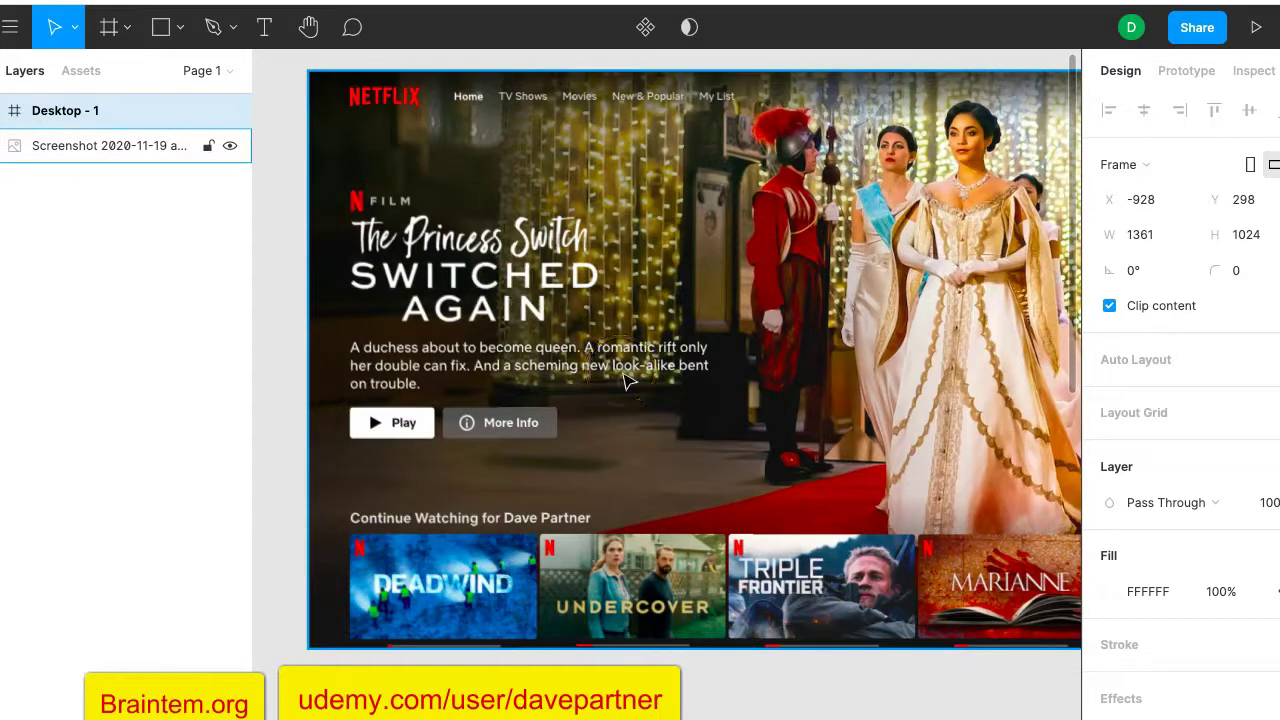
# Try a layout grid with a size of 30 on the Desktop frame and remove it again.
pyautogui.scroll(-10, 626, 379)
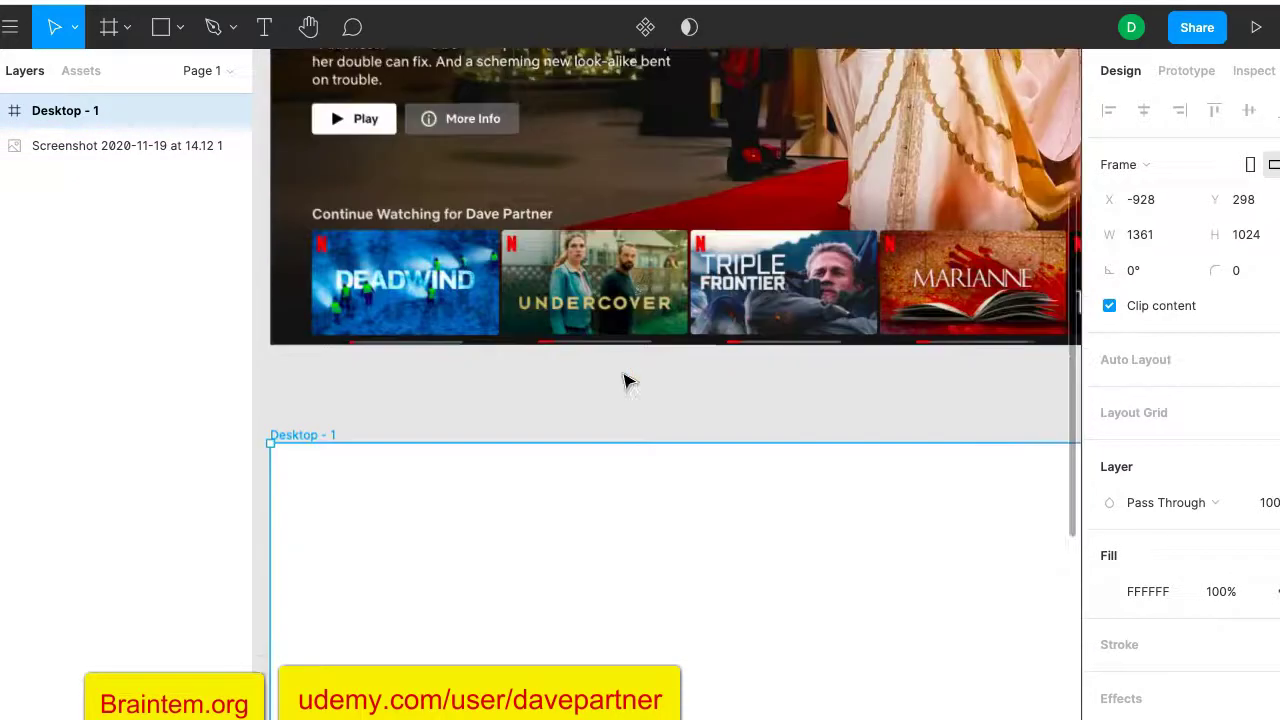
pyautogui.scroll(-2, 626, 380)
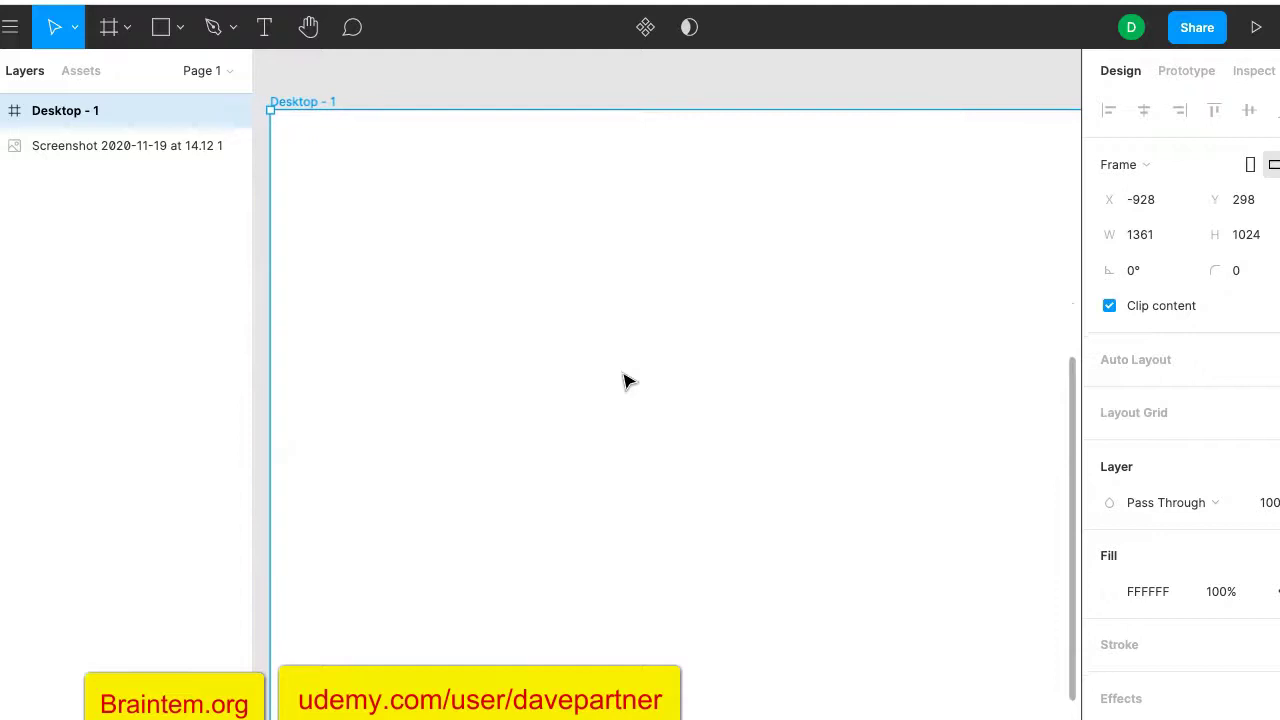
pyautogui.scroll(-5, 626, 380)
pyautogui.scroll(-5, 640, 415)
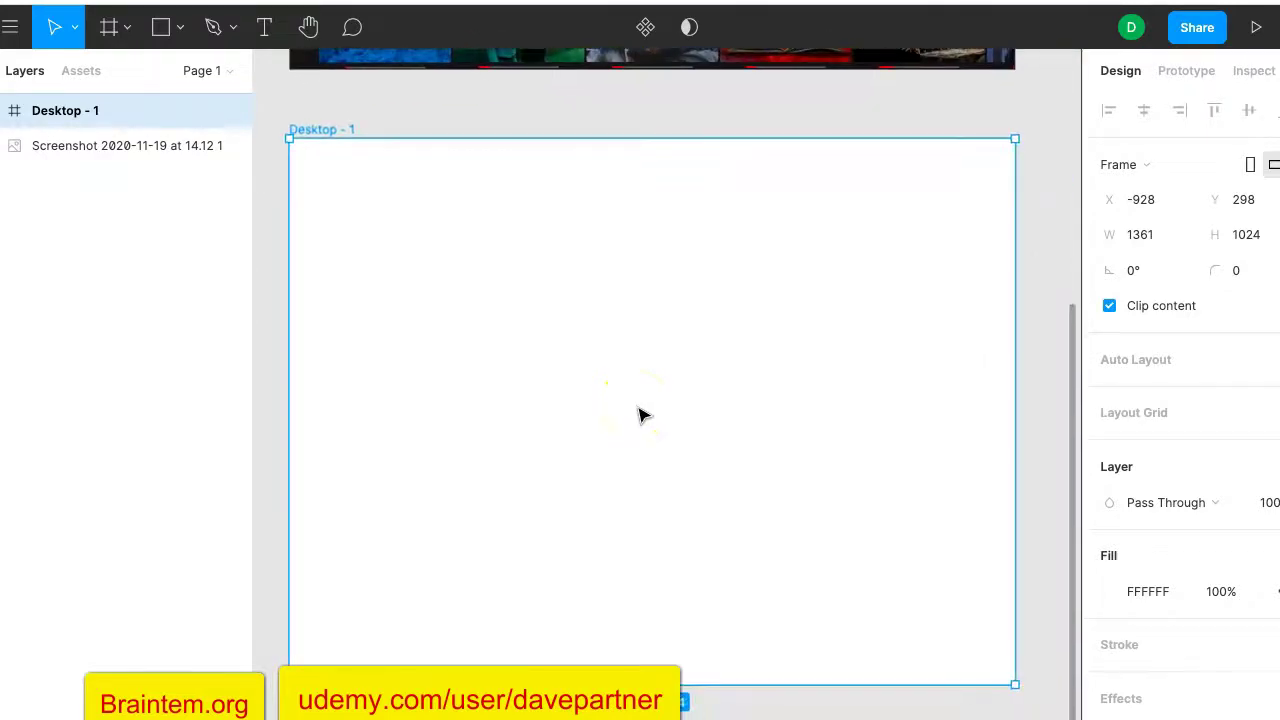
pyautogui.scroll(-2, 1120, 462)
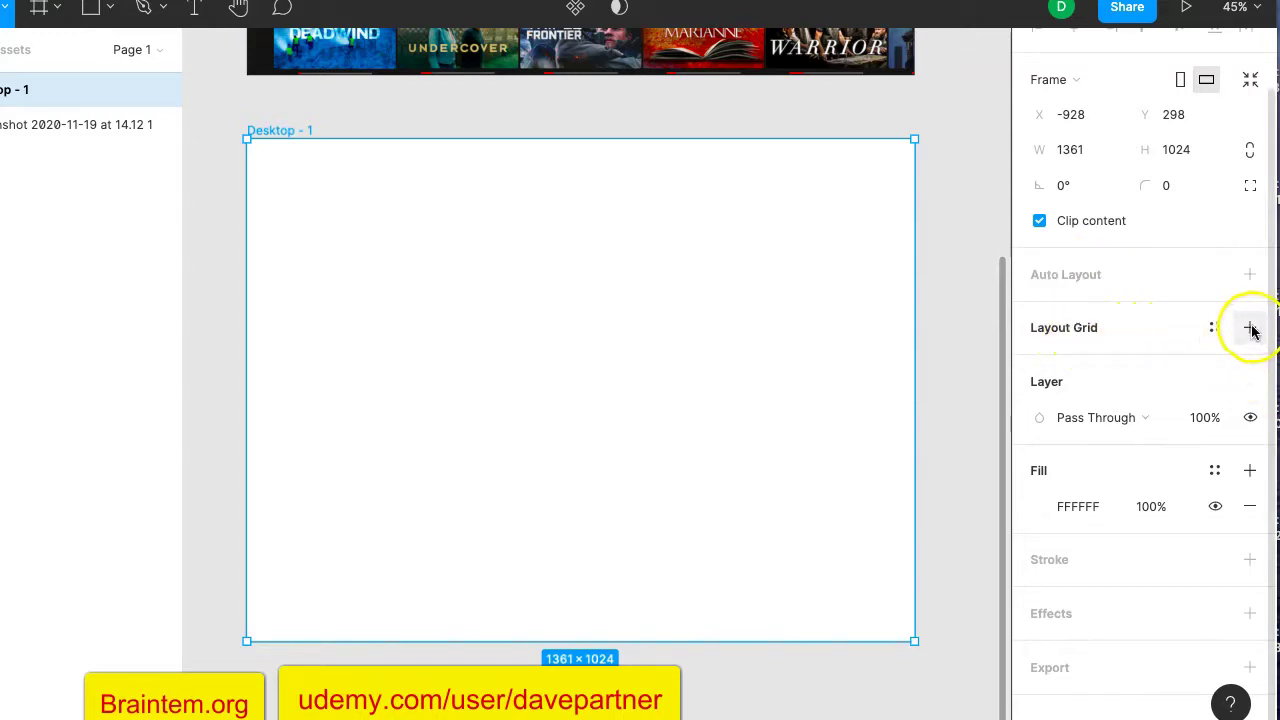
pyautogui.click(1103, 328)
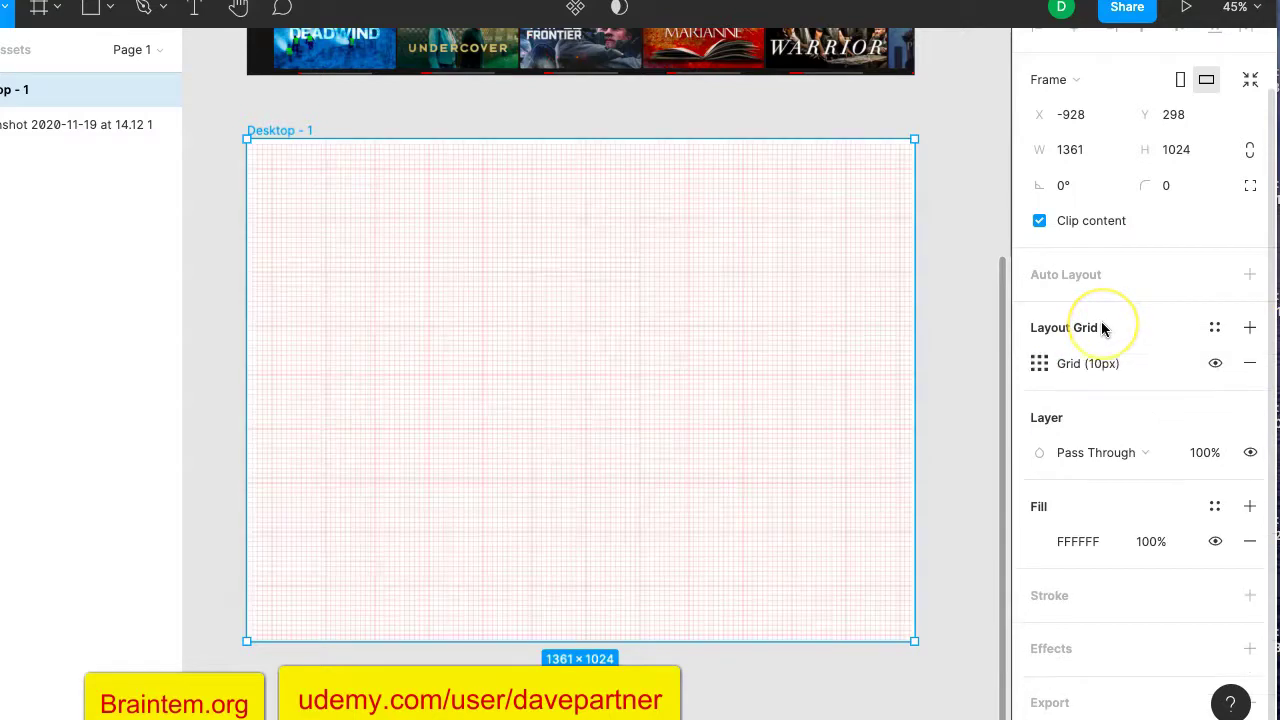
pyautogui.click(1042, 363)
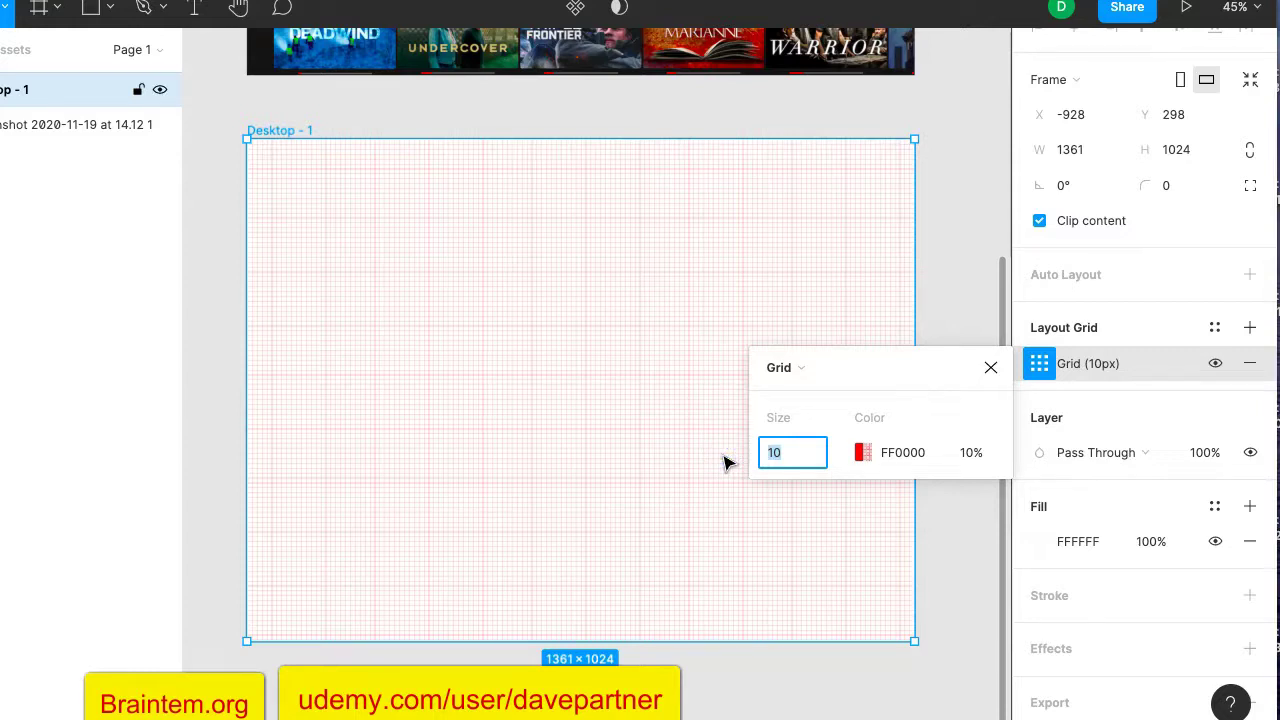
pyautogui.press('Return')
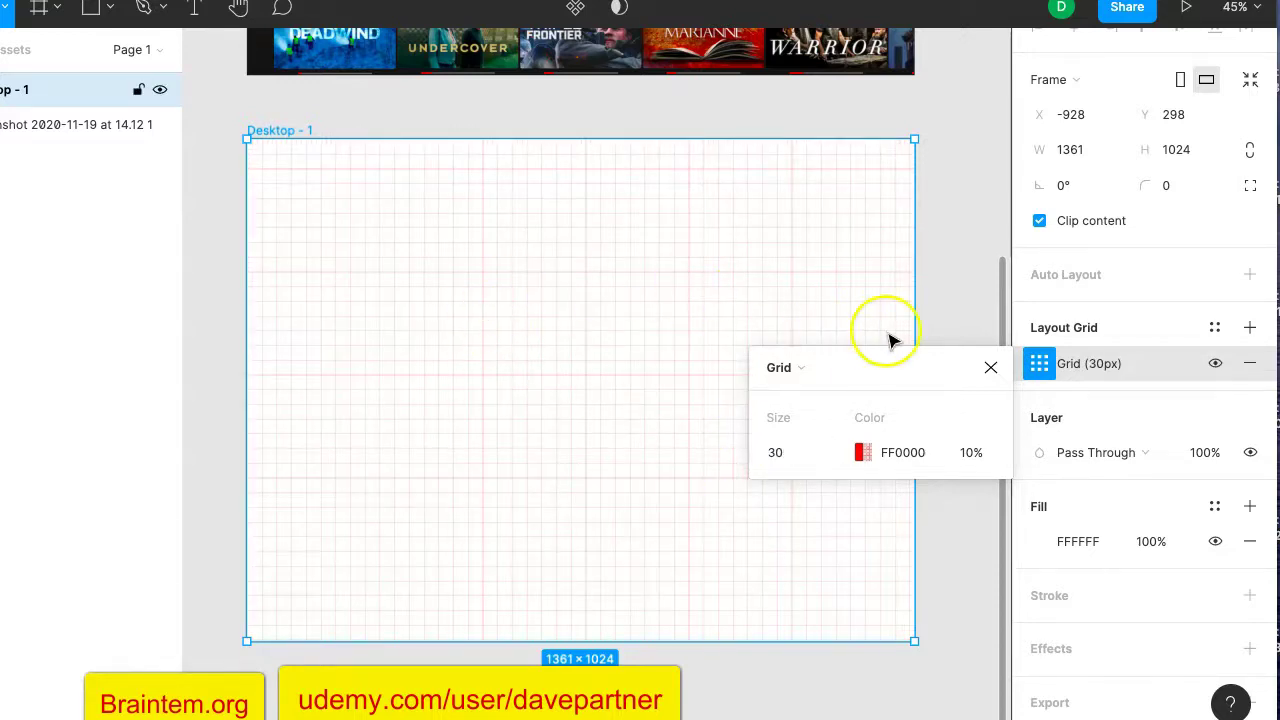
pyautogui.click(991, 368)
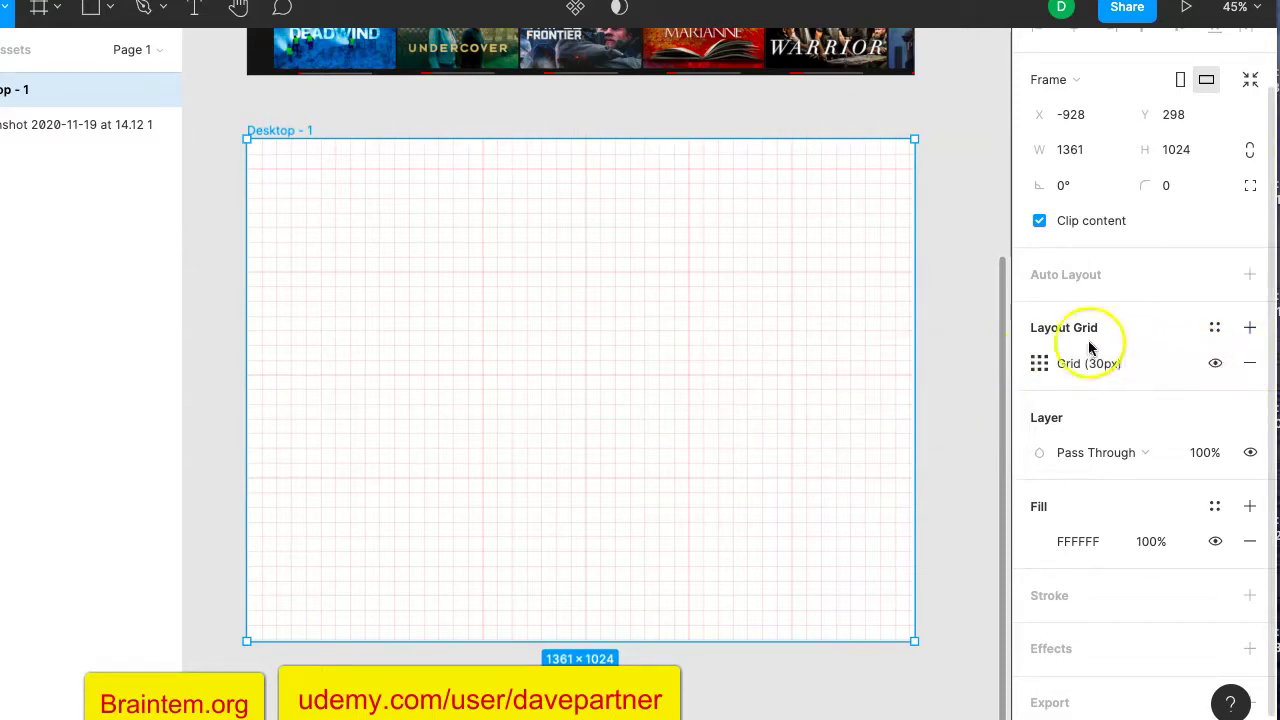
pyautogui.click(1247, 373)
pyautogui.click(1247, 373)
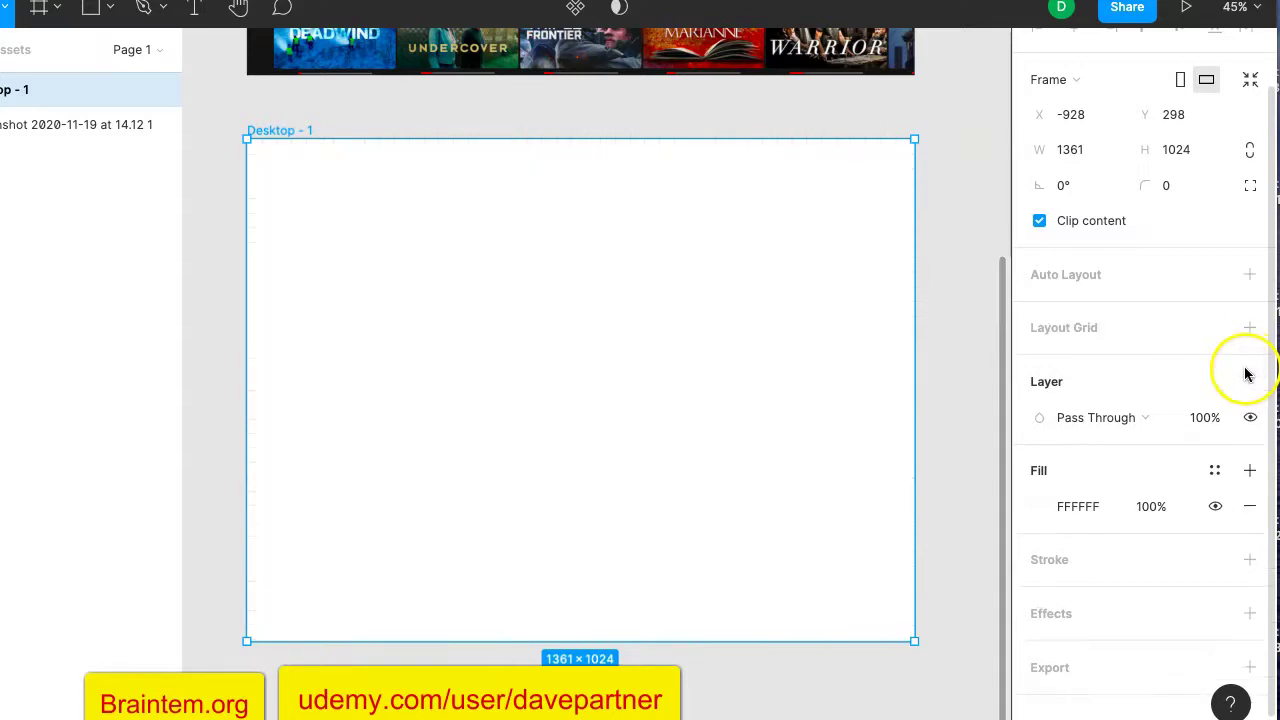
# Try Auto Layout and its direction options on the Desktop frame, and remove it again.
pyautogui.click(1055, 279)
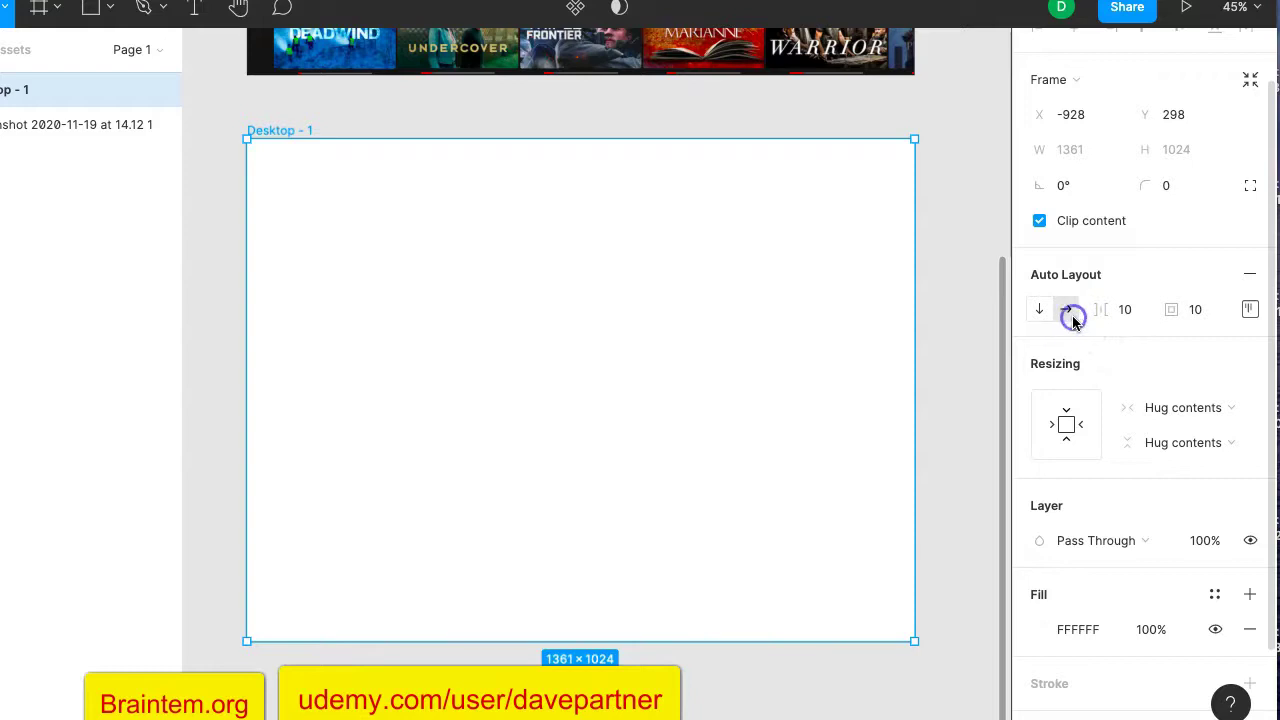
pyautogui.click(1028, 310)
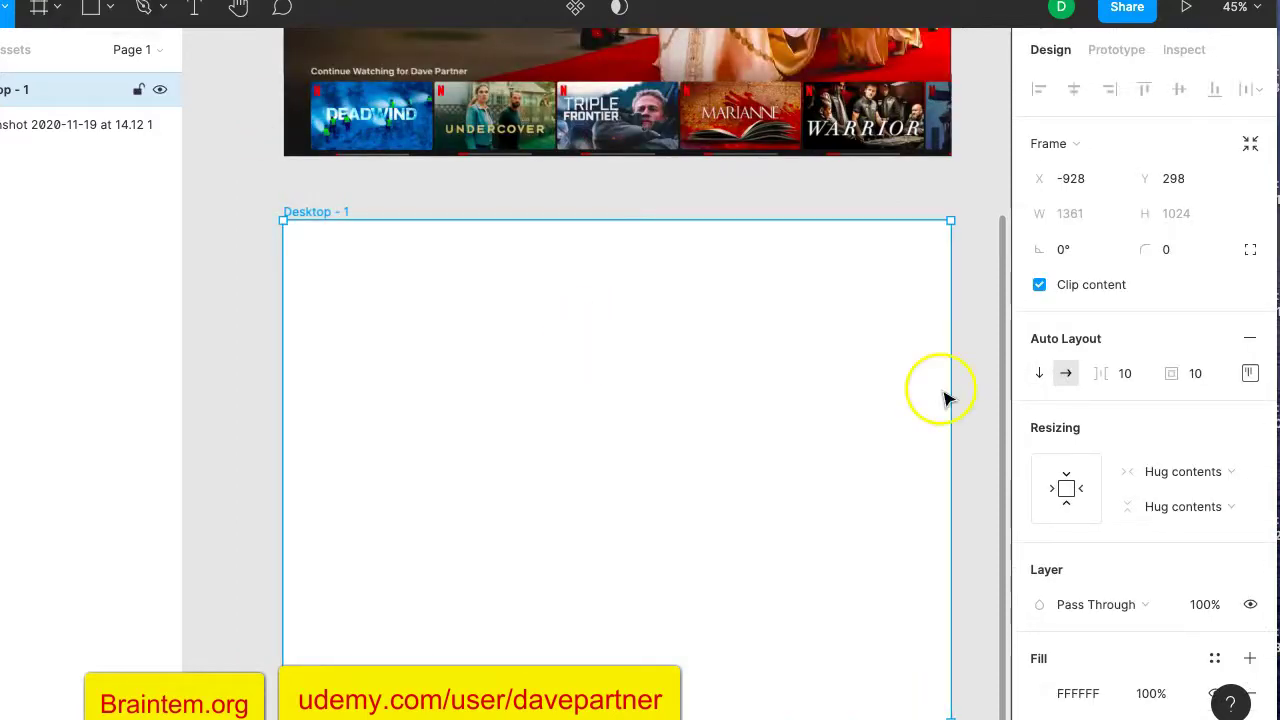
pyautogui.click(1248, 342)
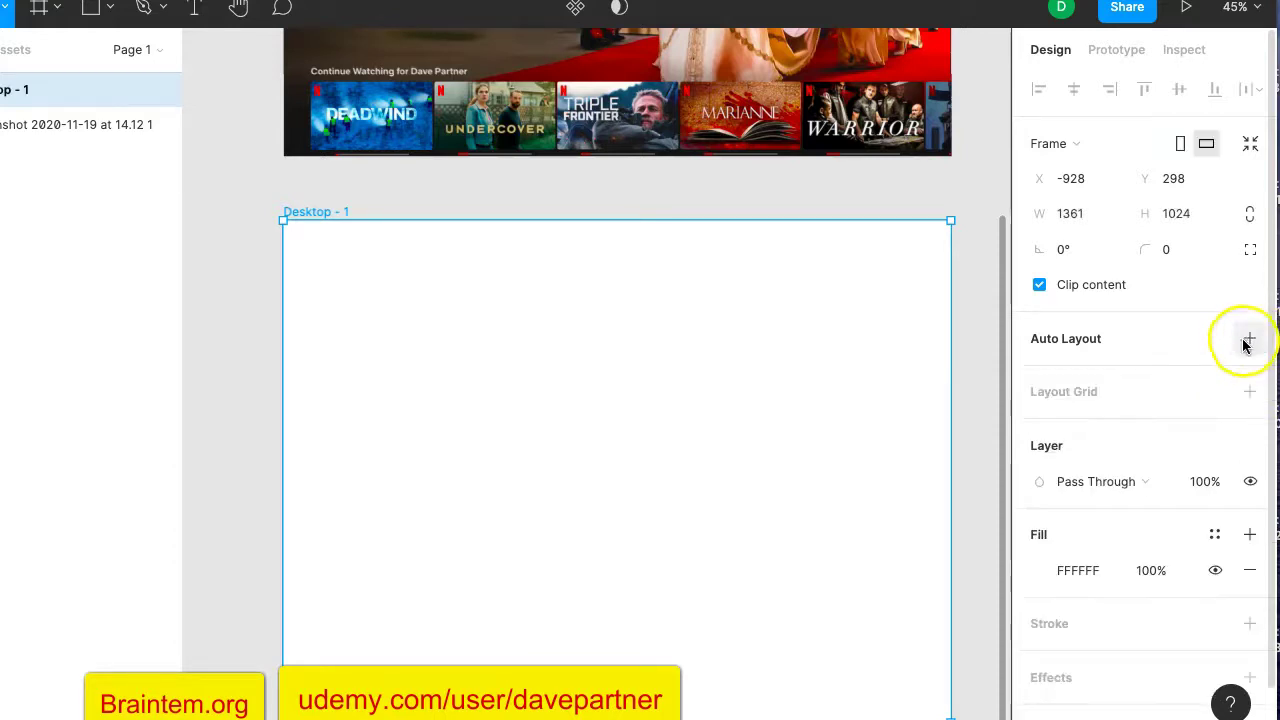
# Add a uniform 10 px layout grid to the Desktop frame.
pyautogui.click(1080, 393)
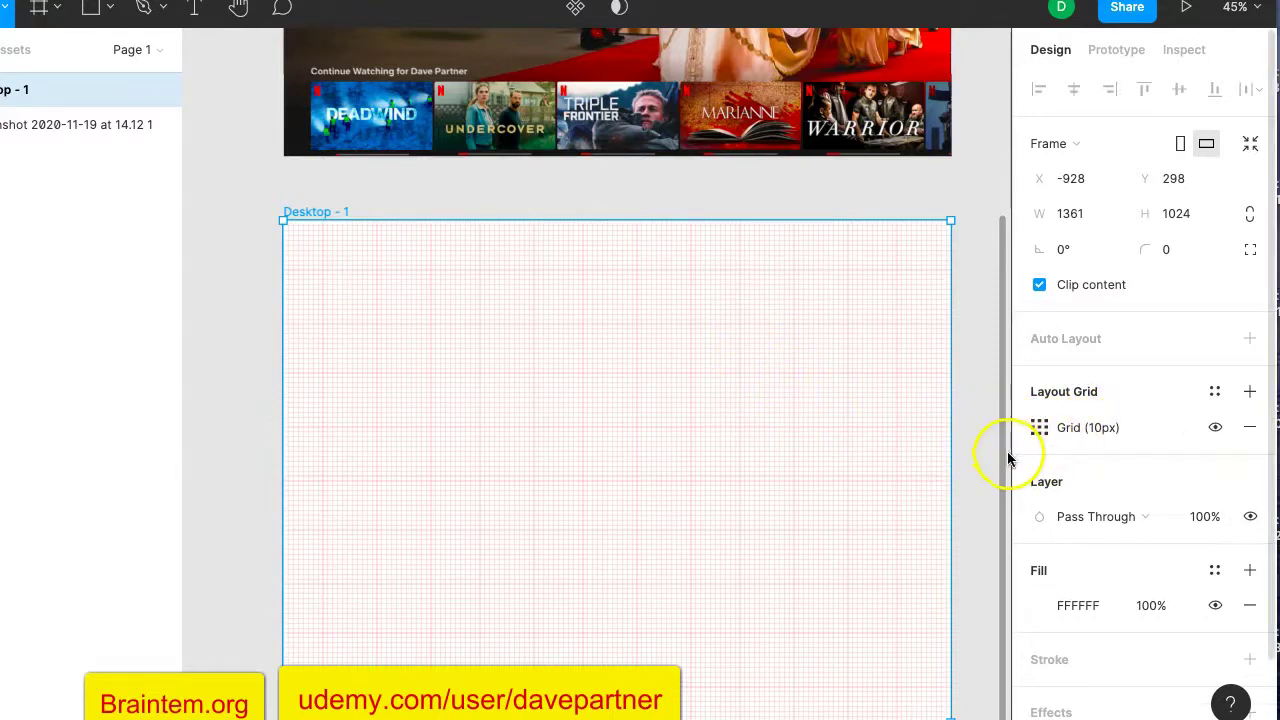
# Compare the Netflix screenshot with the gridded Desktop frame below it to plan the layout.
pyautogui.scroll(1, 697, 345)
pyautogui.scroll(5, 697, 345)
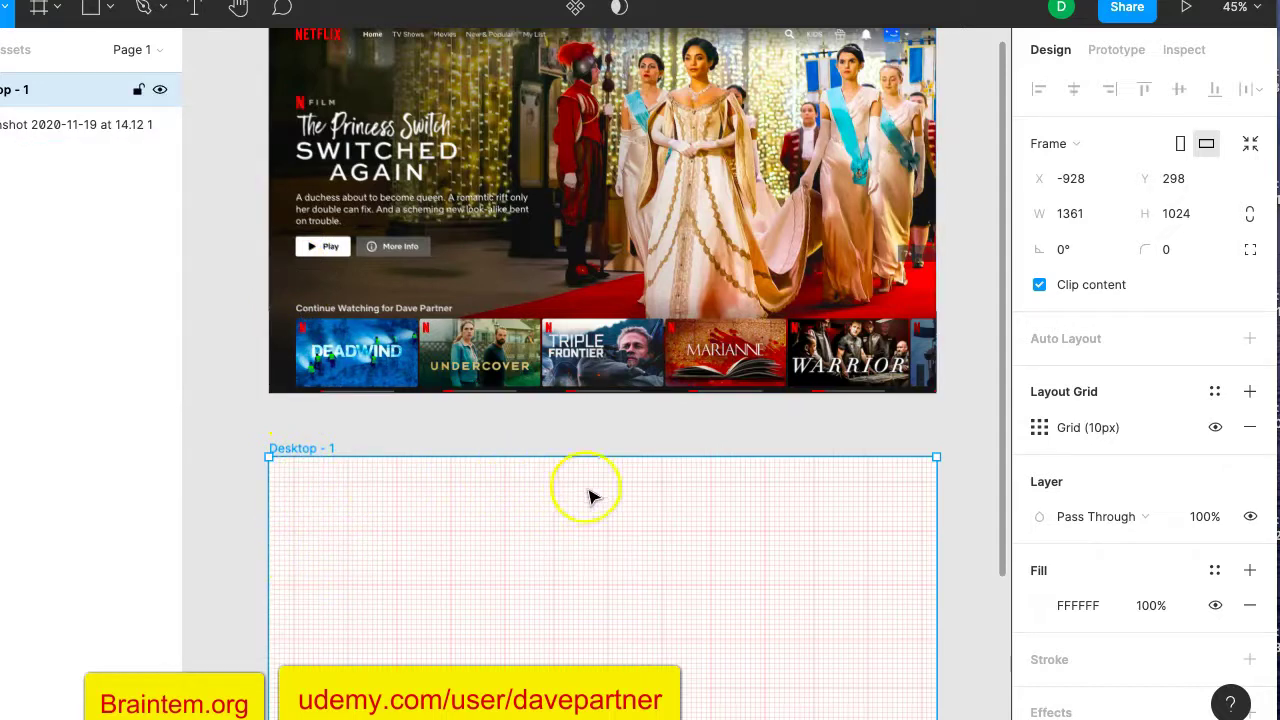
pyautogui.scroll(4, 794, 371)
pyautogui.scroll(-5, 805, 386)
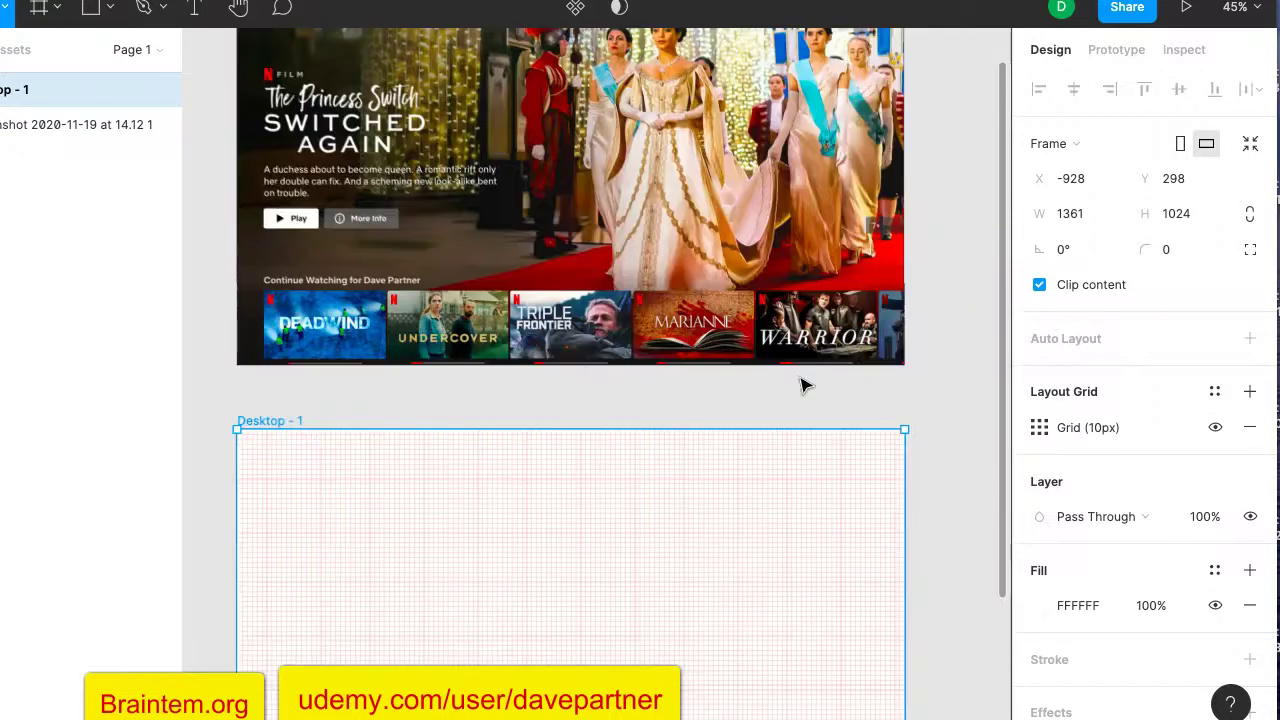
pyautogui.scroll(-1, 803, 383)
pyautogui.hscroll(-1, 784, 417)
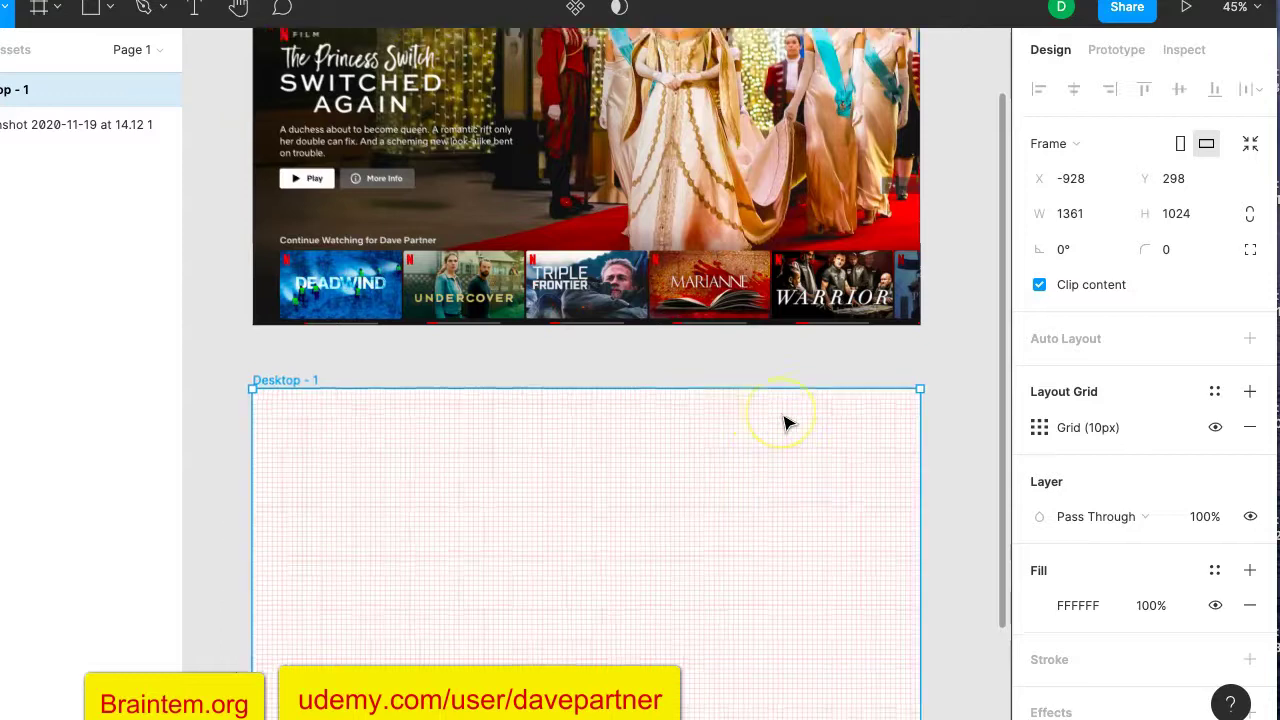
pyautogui.scroll(-1, 733, 491)
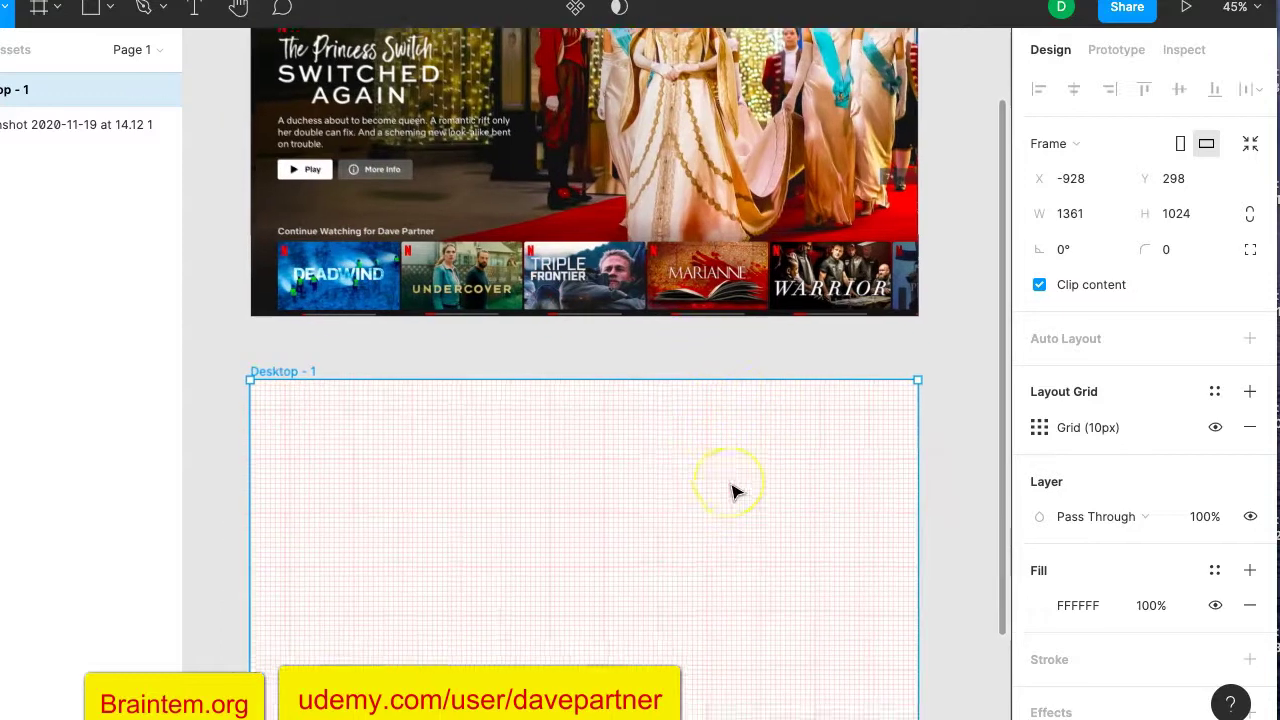
pyautogui.scroll(-1, 733, 491)
pyautogui.hscroll(1, 733, 491)
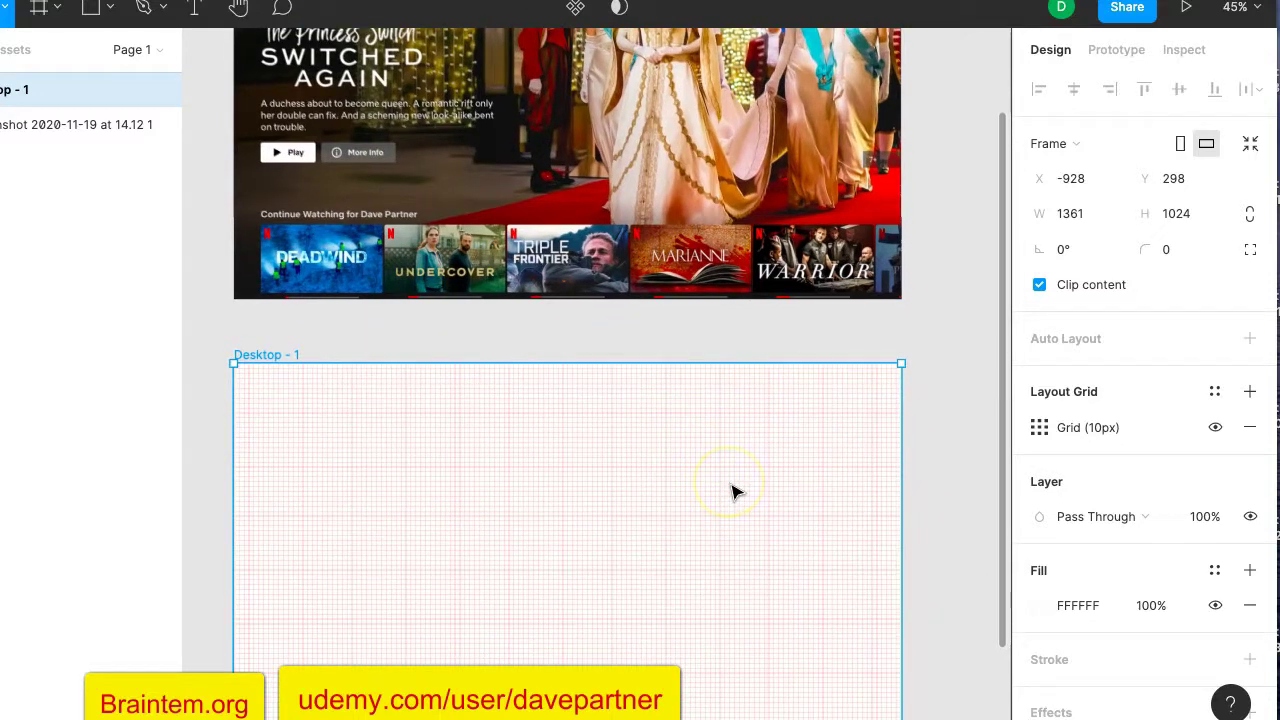
# Try changing the Desktop frame's layout grid from a uniform grid to five stretched columns.
pyautogui.click(1038, 428)
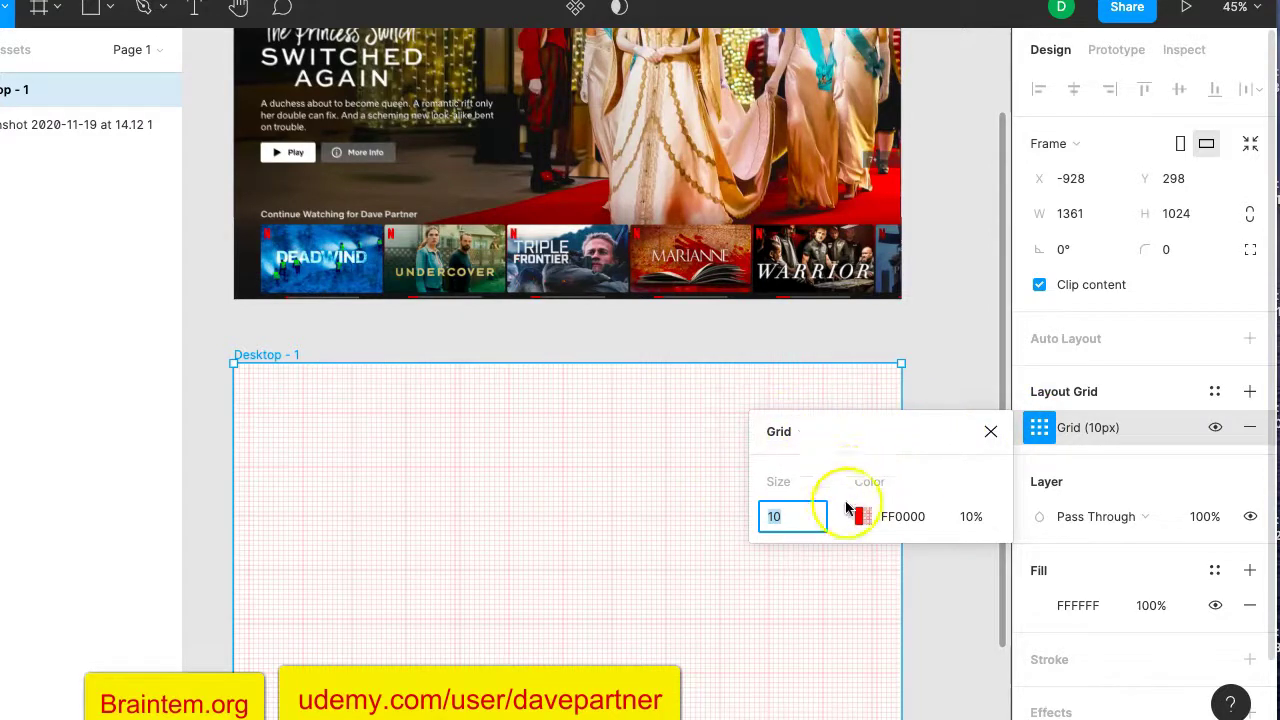
pyautogui.click(820, 432)
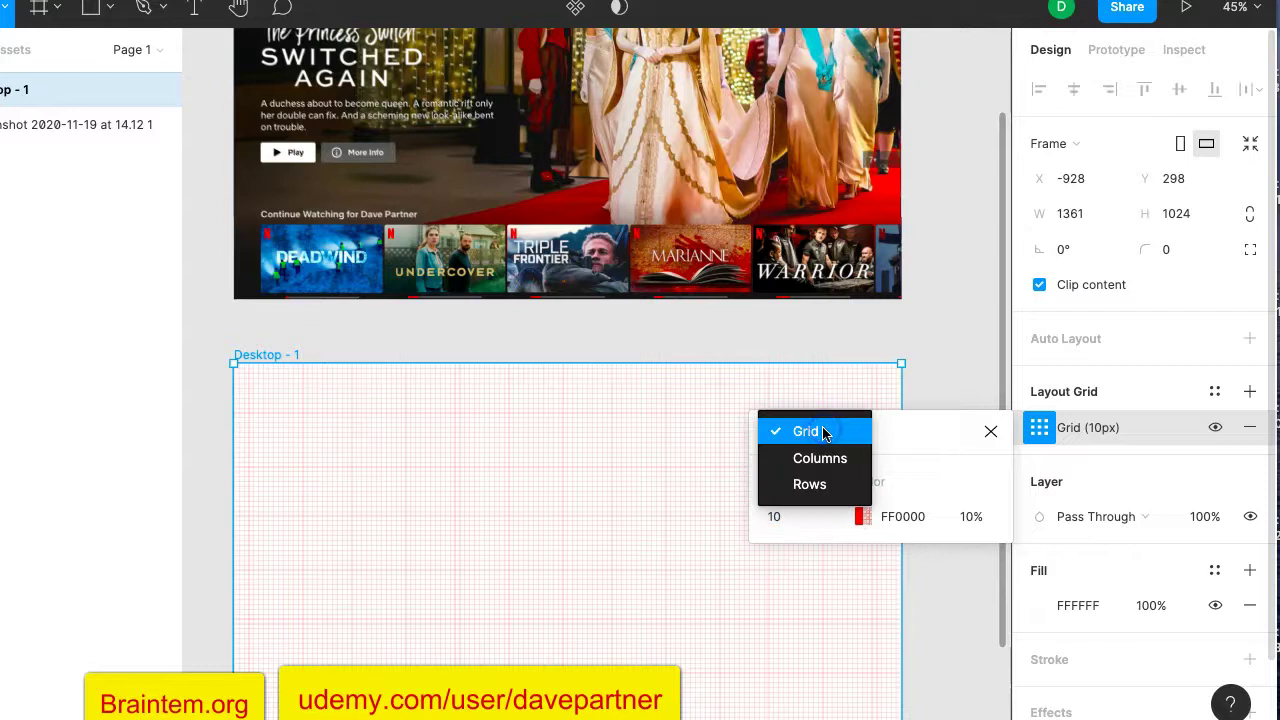
pyautogui.click(828, 472)
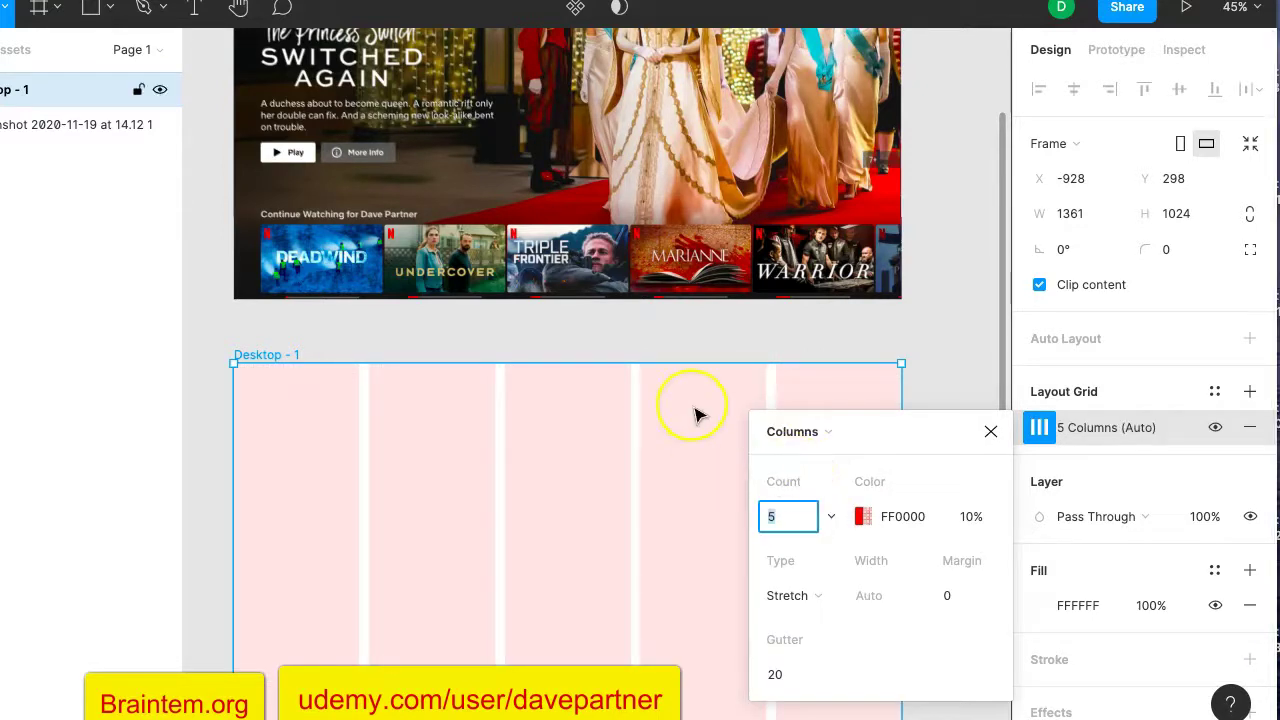
pyautogui.scroll(-5, 695, 414)
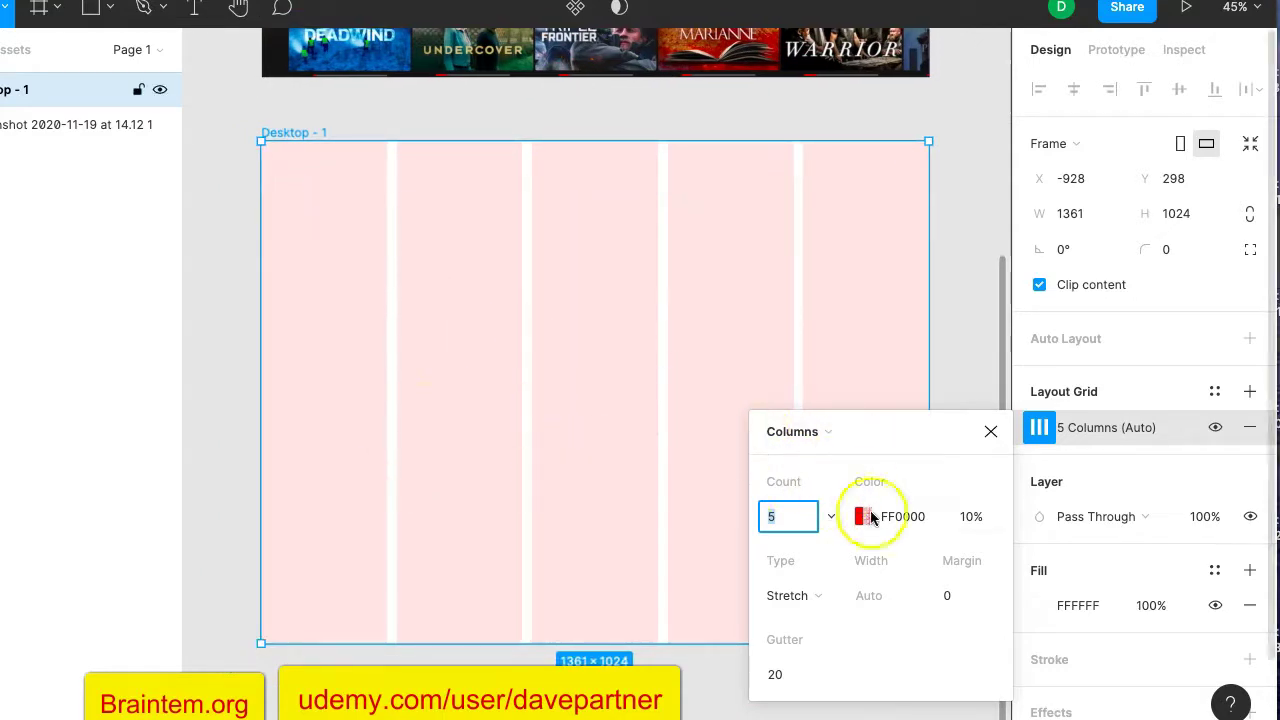
pyautogui.click(800, 533)
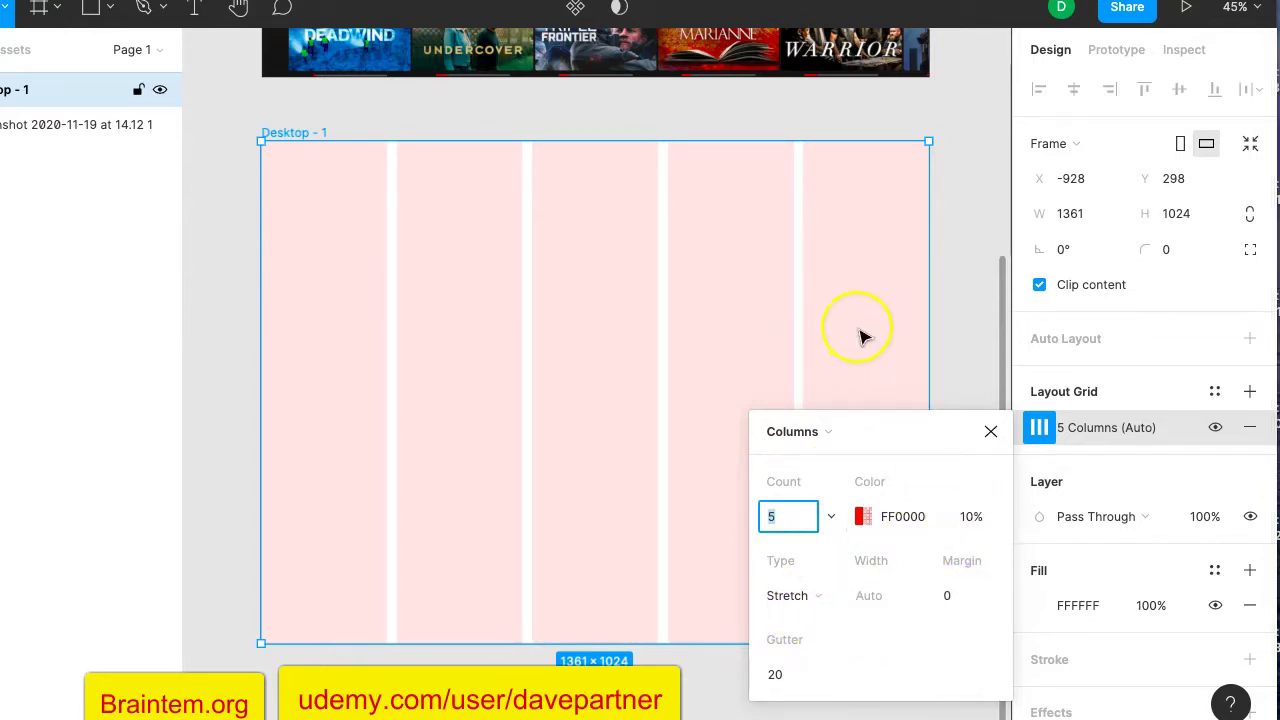
# Try the Right and Left alignment types for the Desktop frame's column grid, ending on Right.
pyautogui.click(826, 597)
pyautogui.click(812, 543)
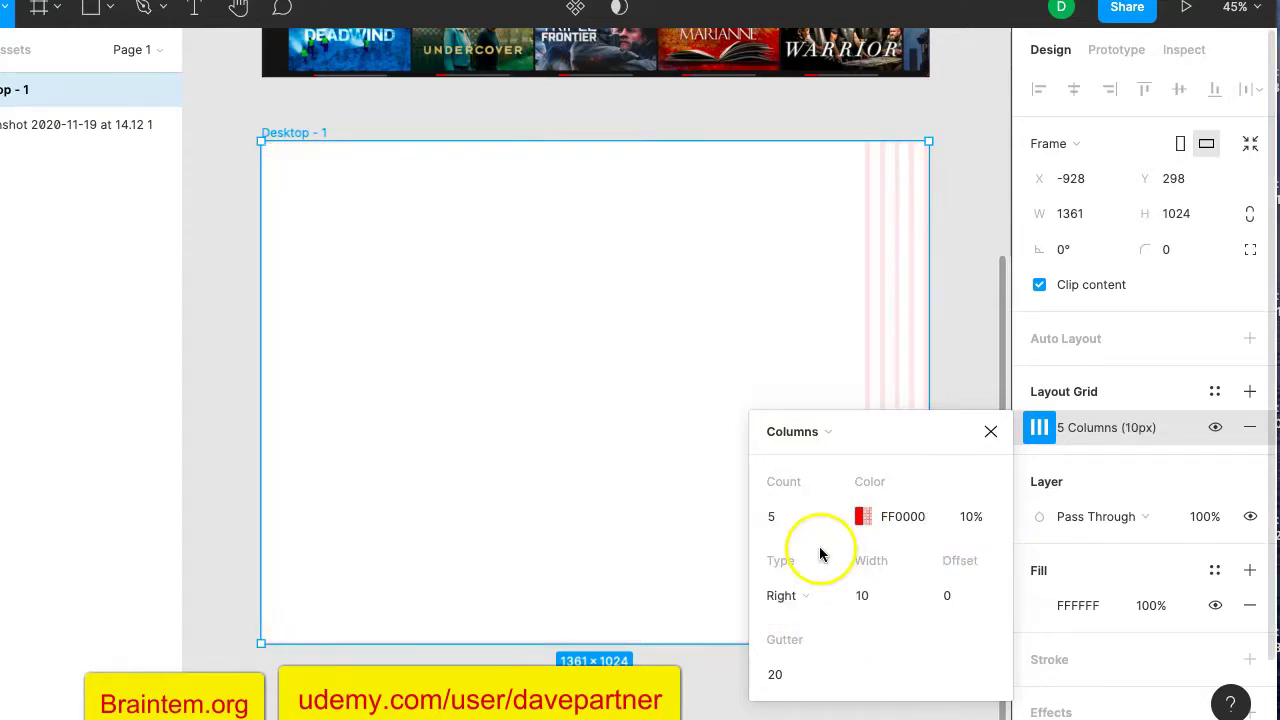
pyautogui.click(816, 597)
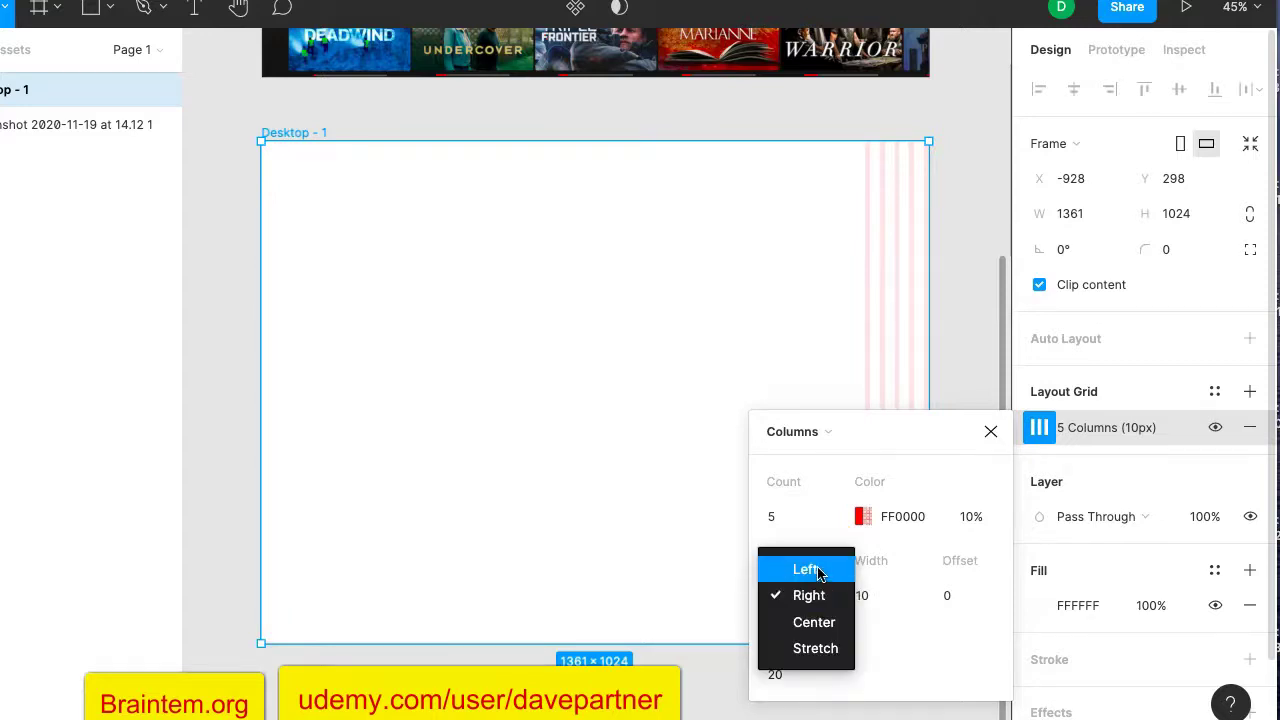
pyautogui.click(818, 570)
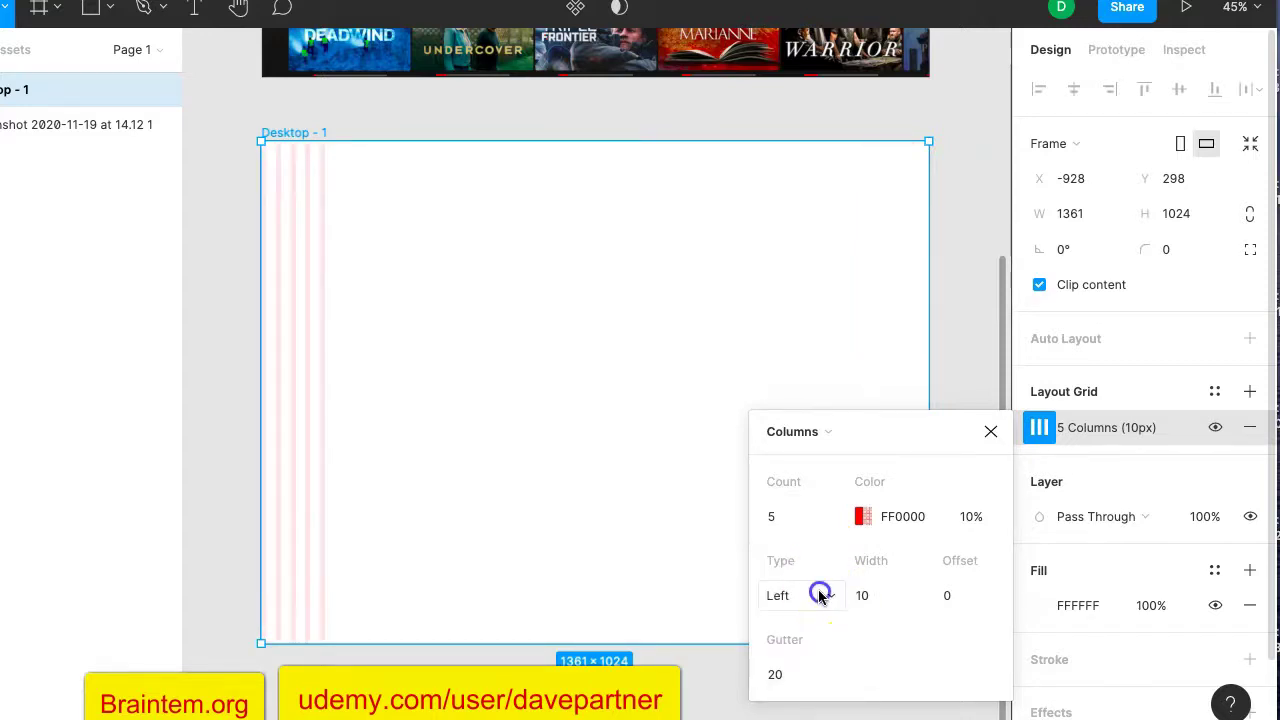
pyautogui.click(819, 595)
pyautogui.click(820, 622)
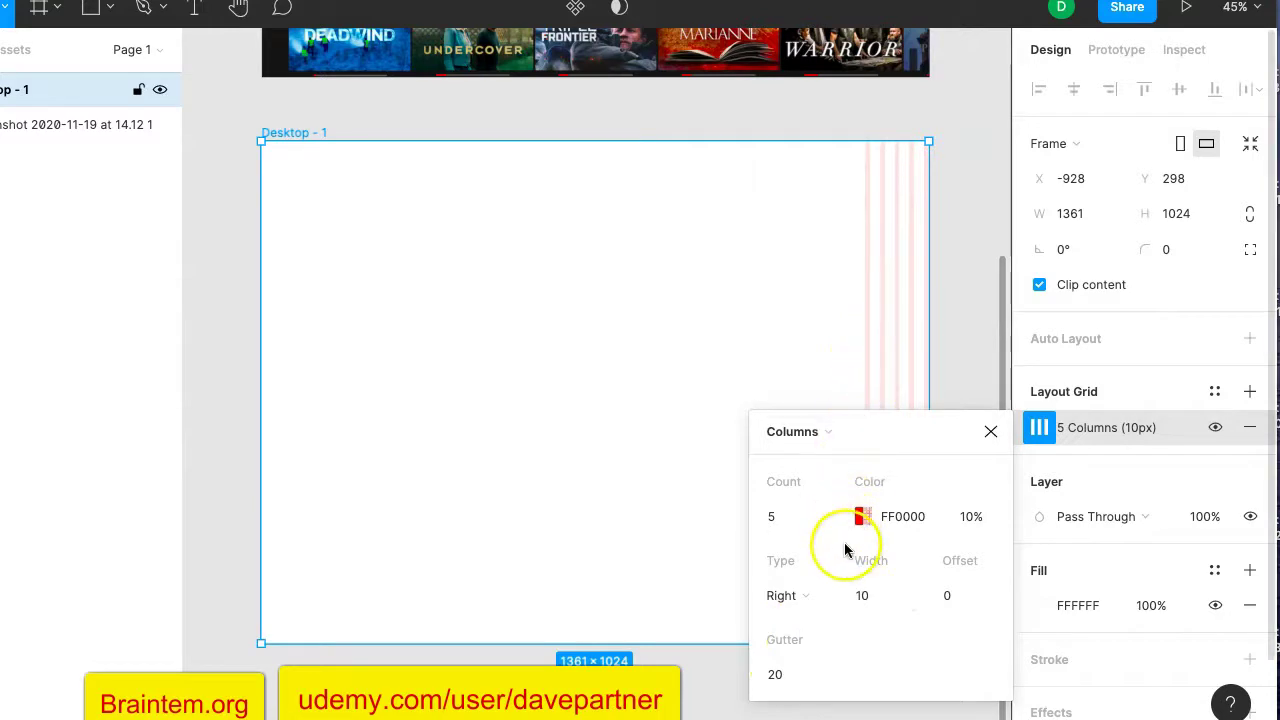
# Try changing the Desktop frame's layout grid to five rows with the Stretch type.
pyautogui.click(834, 451)
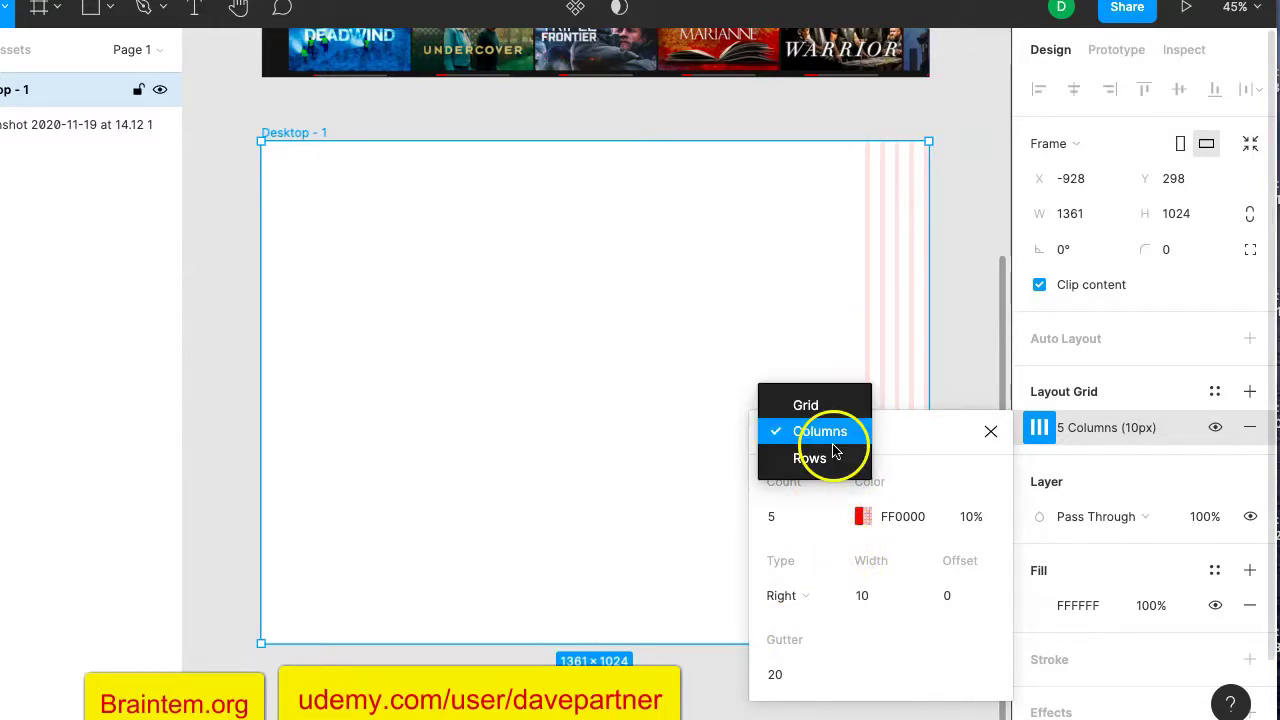
pyautogui.click(826, 462)
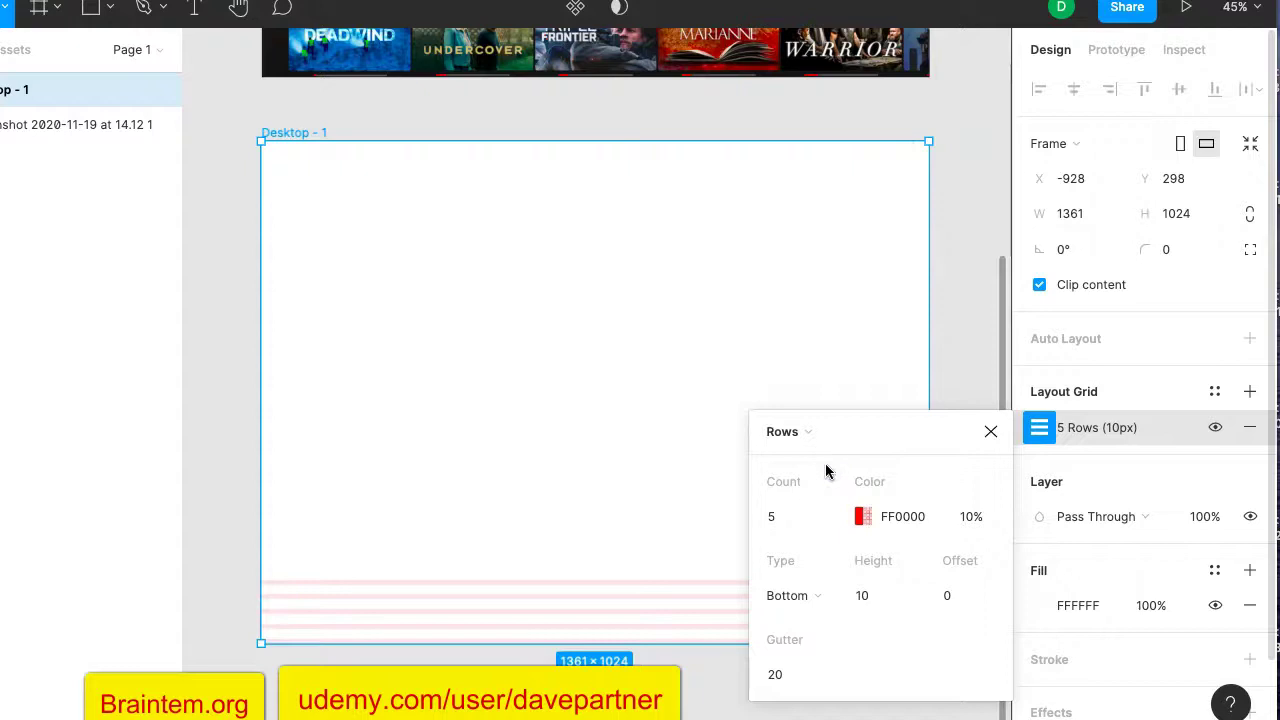
pyautogui.click(811, 598)
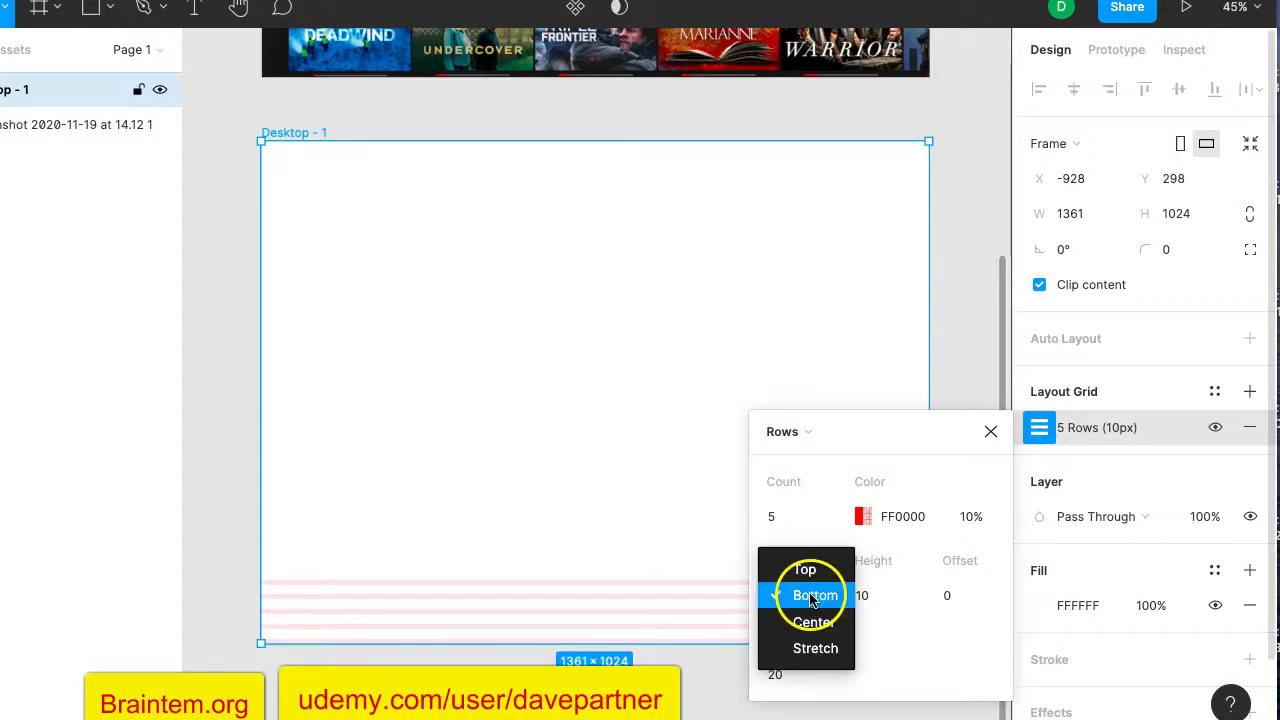
pyautogui.click(814, 649)
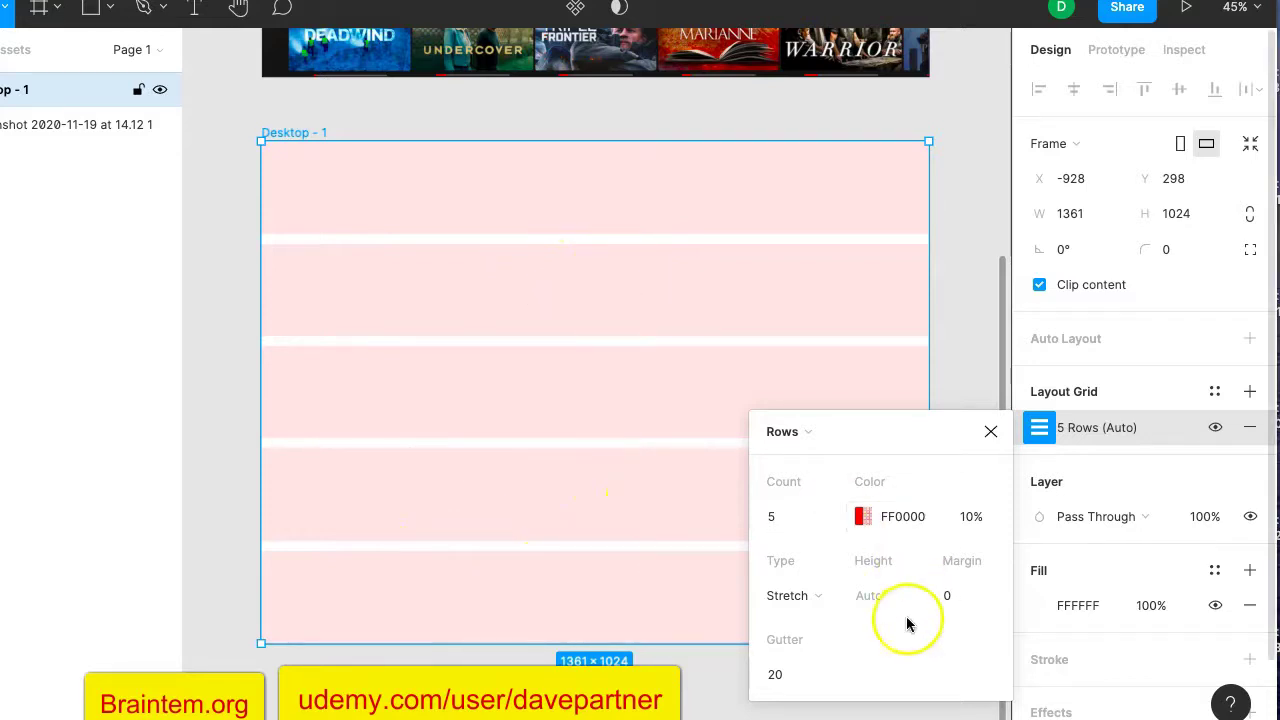
pyautogui.click(990, 434)
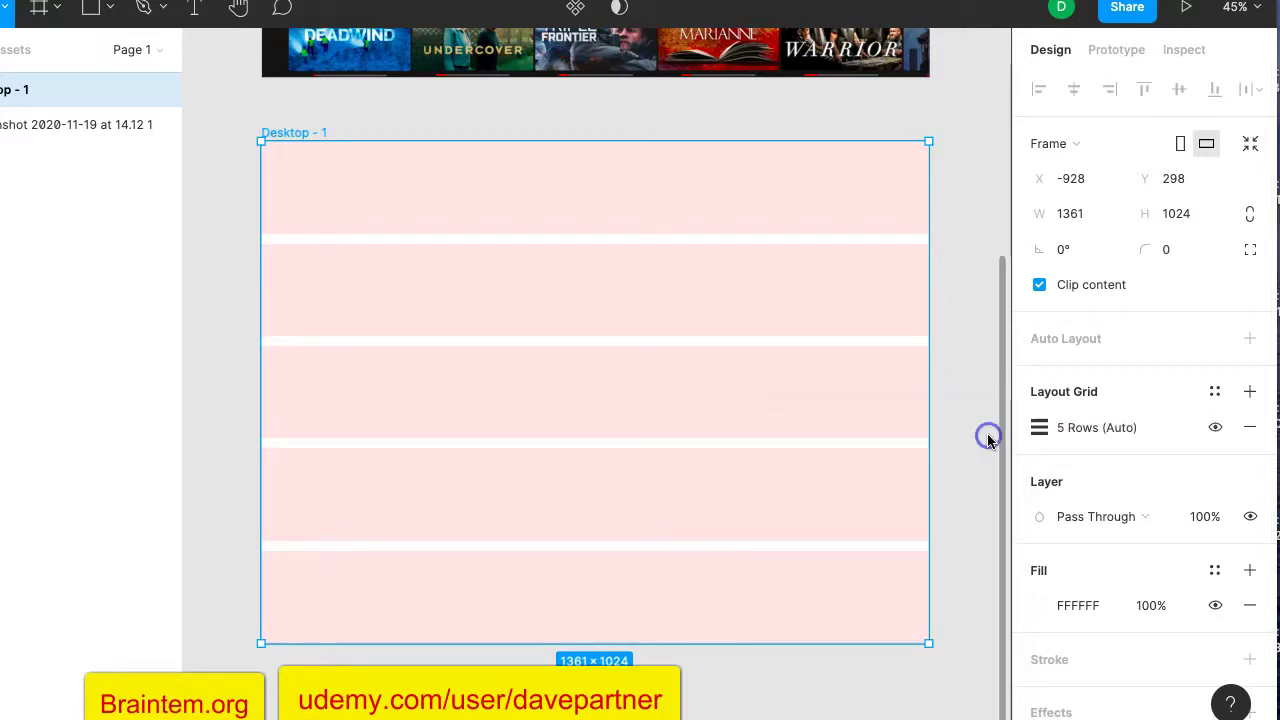
# Remove the layout grid from the Desktop frame and deselect the frame.
pyautogui.click(1252, 428)
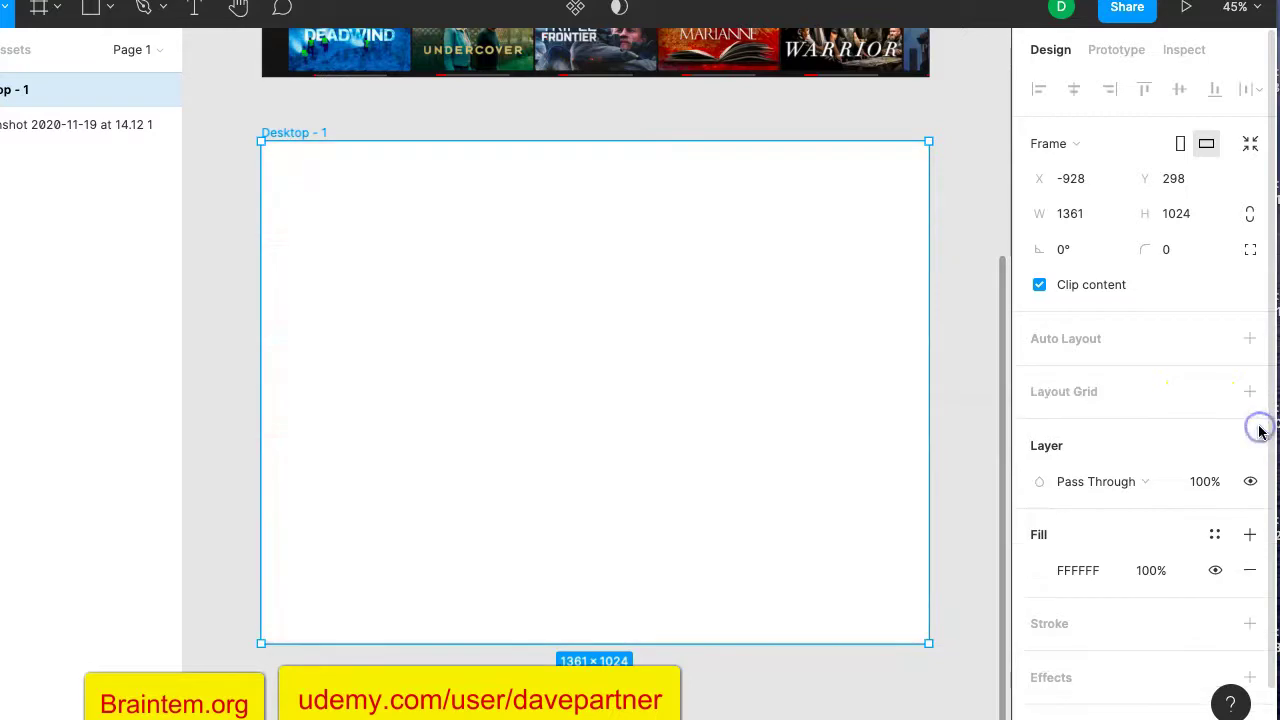
pyautogui.click(963, 280)
# Examine the Netflix screenshot up close, looking at its hero image and overall layout.
pyautogui.scroll(5, 965, 279)
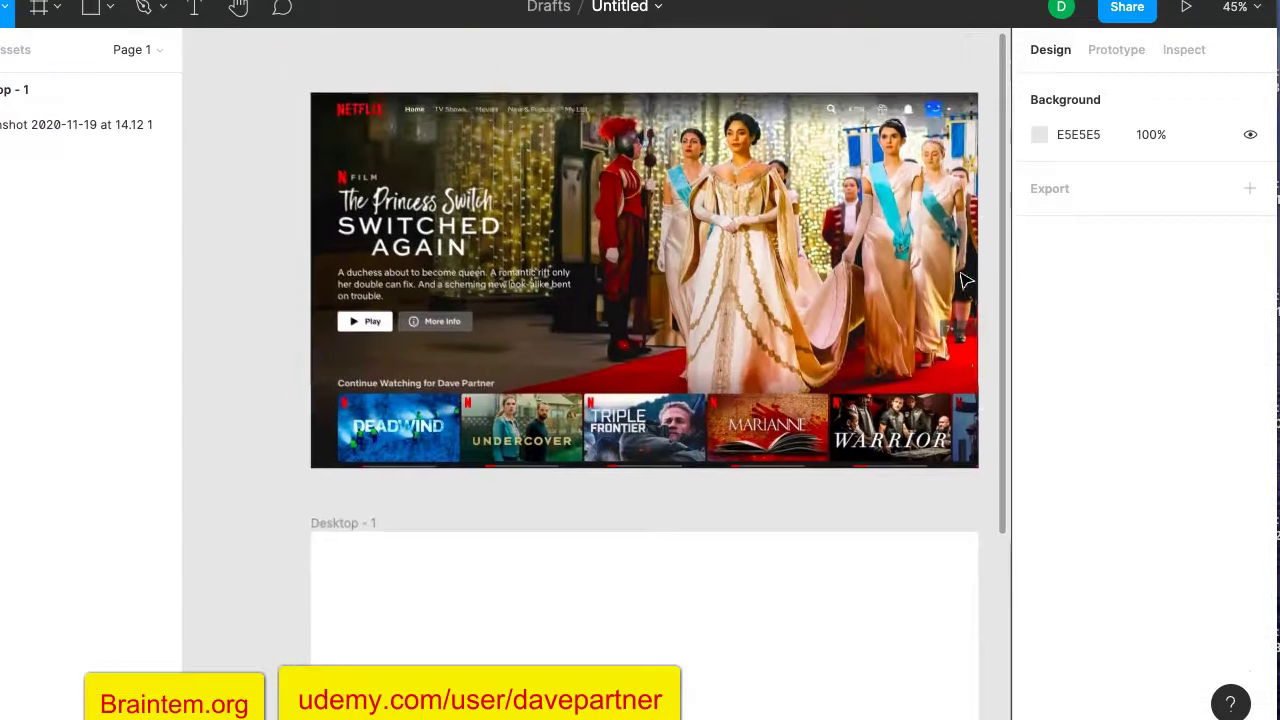
pyautogui.hscroll(2, 965, 280)
pyautogui.click(823, 116)
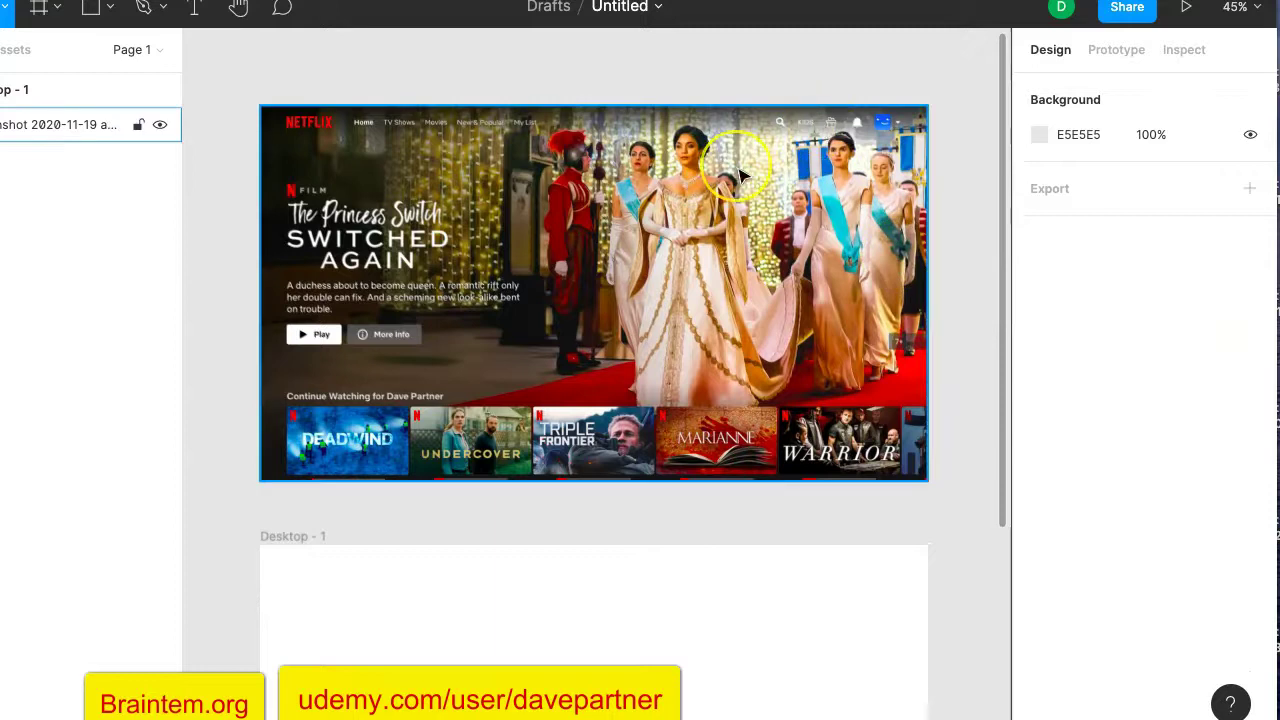
pyautogui.scroll(5, 741, 176)
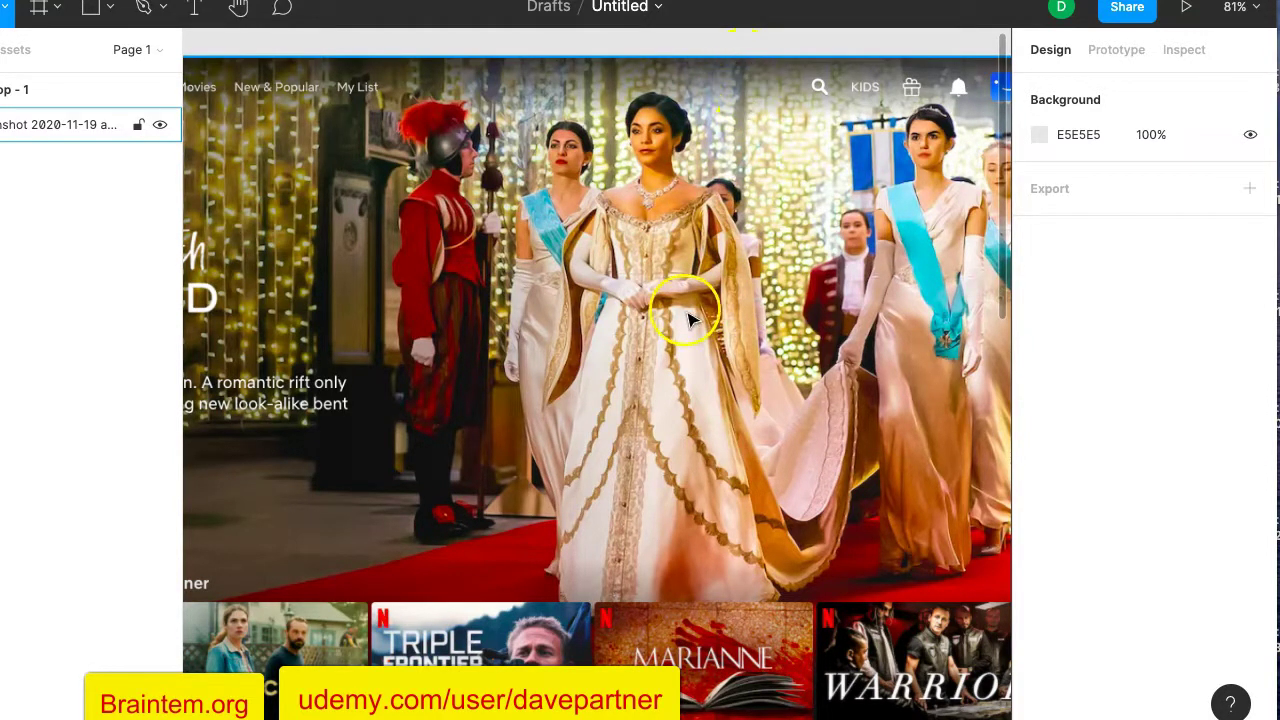
pyautogui.scroll(-2, 690, 330)
pyautogui.hscroll(-3, 690, 330)
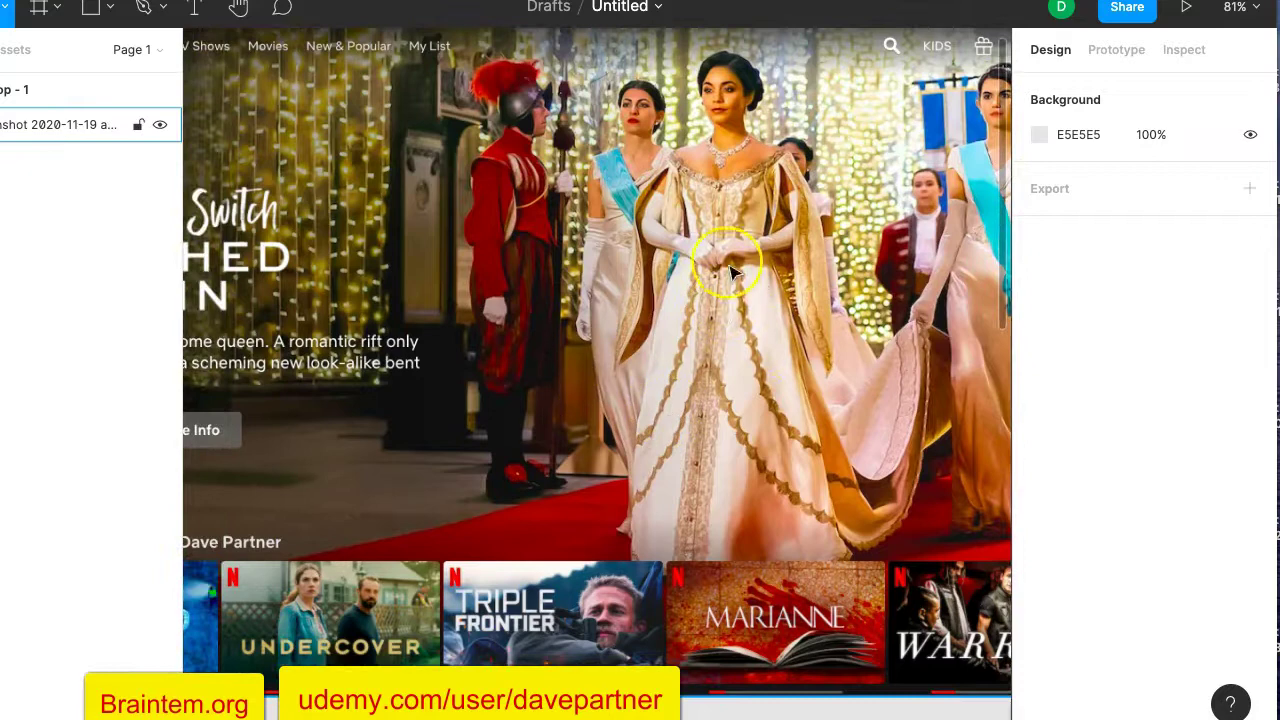
pyautogui.scroll(-5, 740, 293)
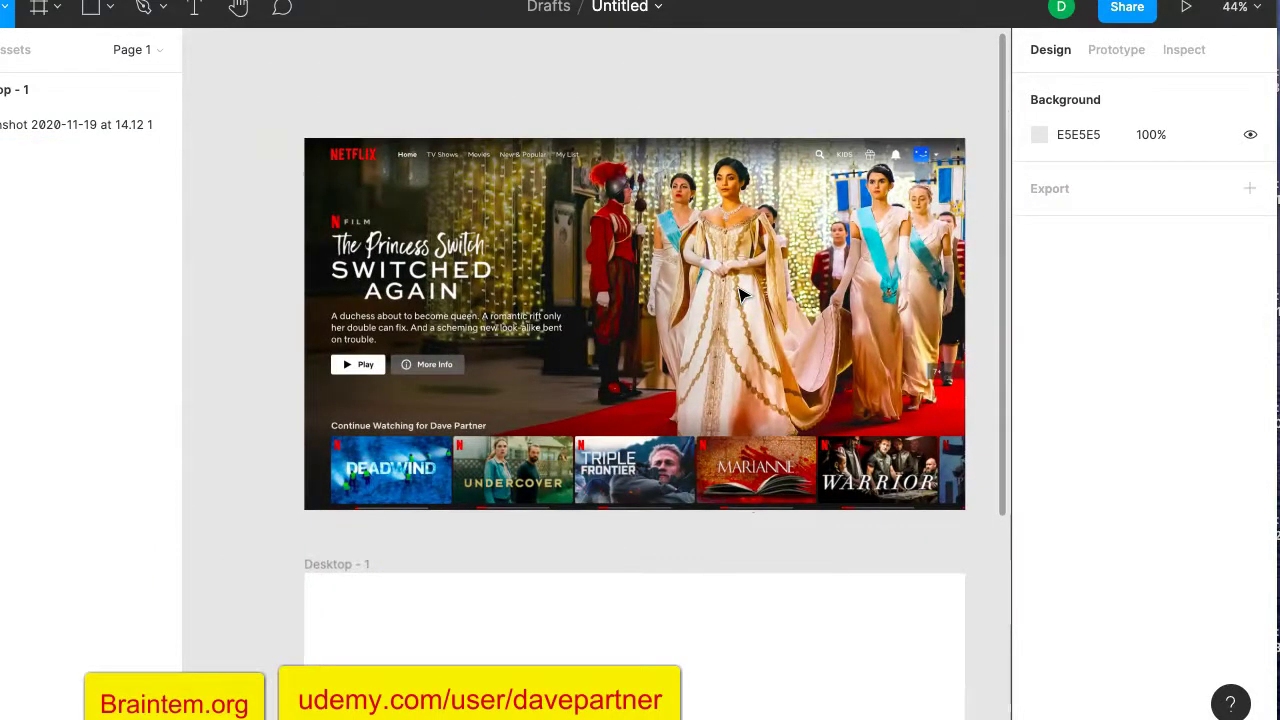
# Switch to the web browser and search Google Images for "wedding ceremony".
pyautogui.click(608, 286)
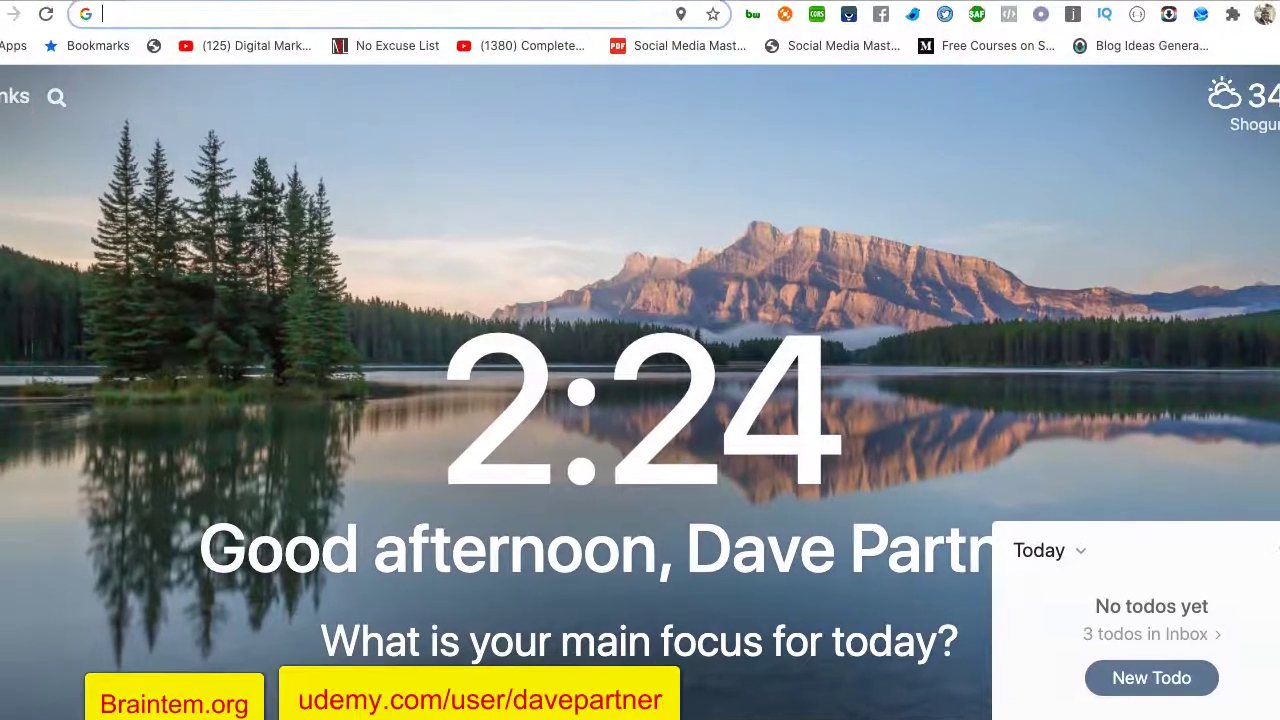
pyautogui.write('edd')
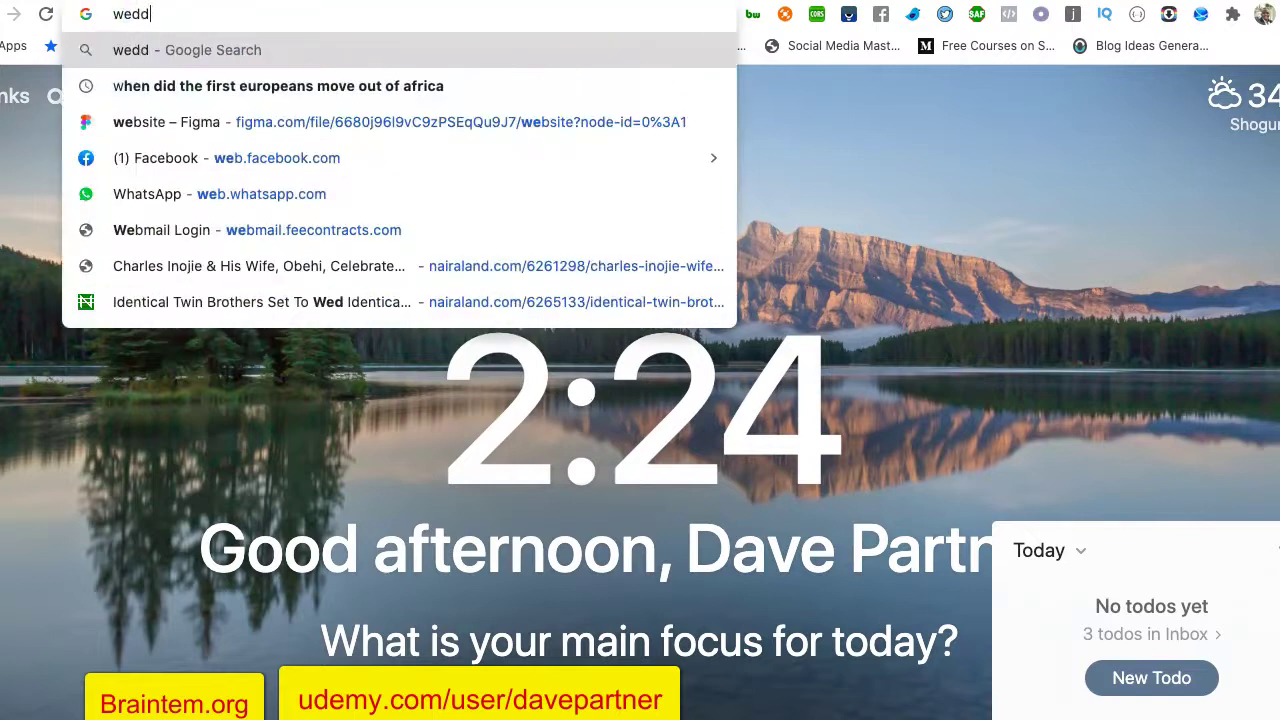
pyautogui.write('ing cere')
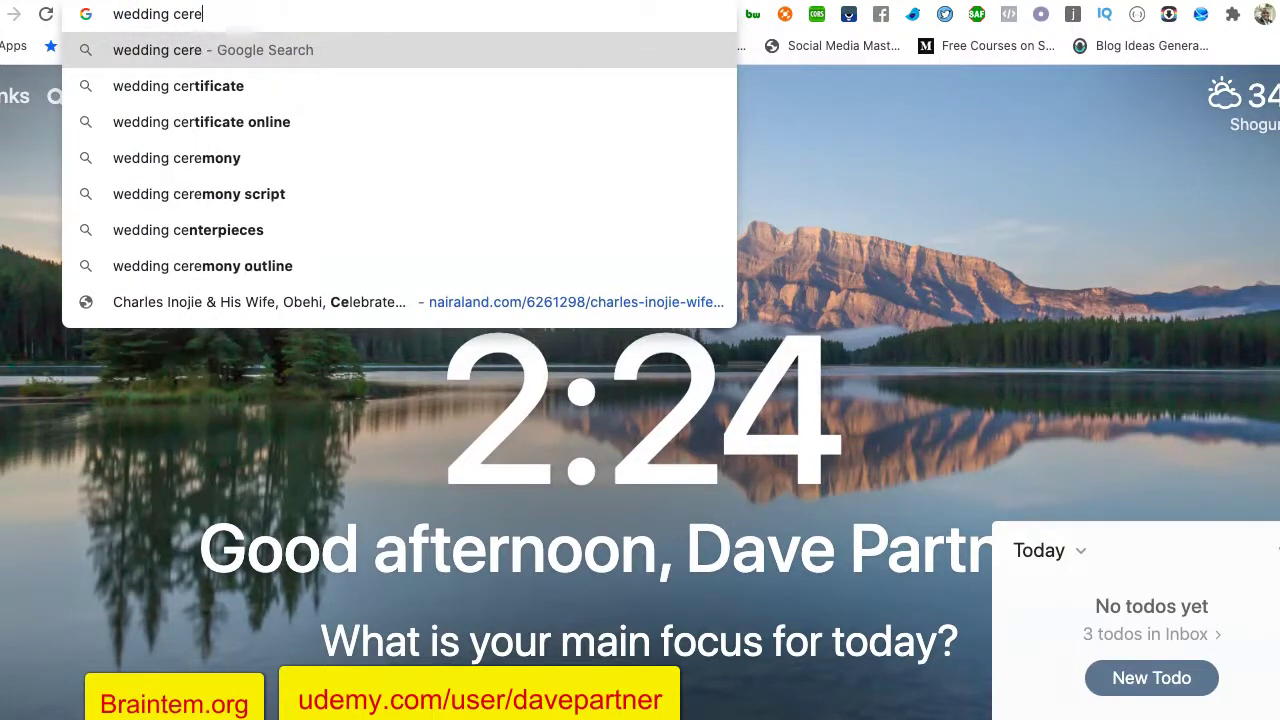
pyautogui.write('mony')
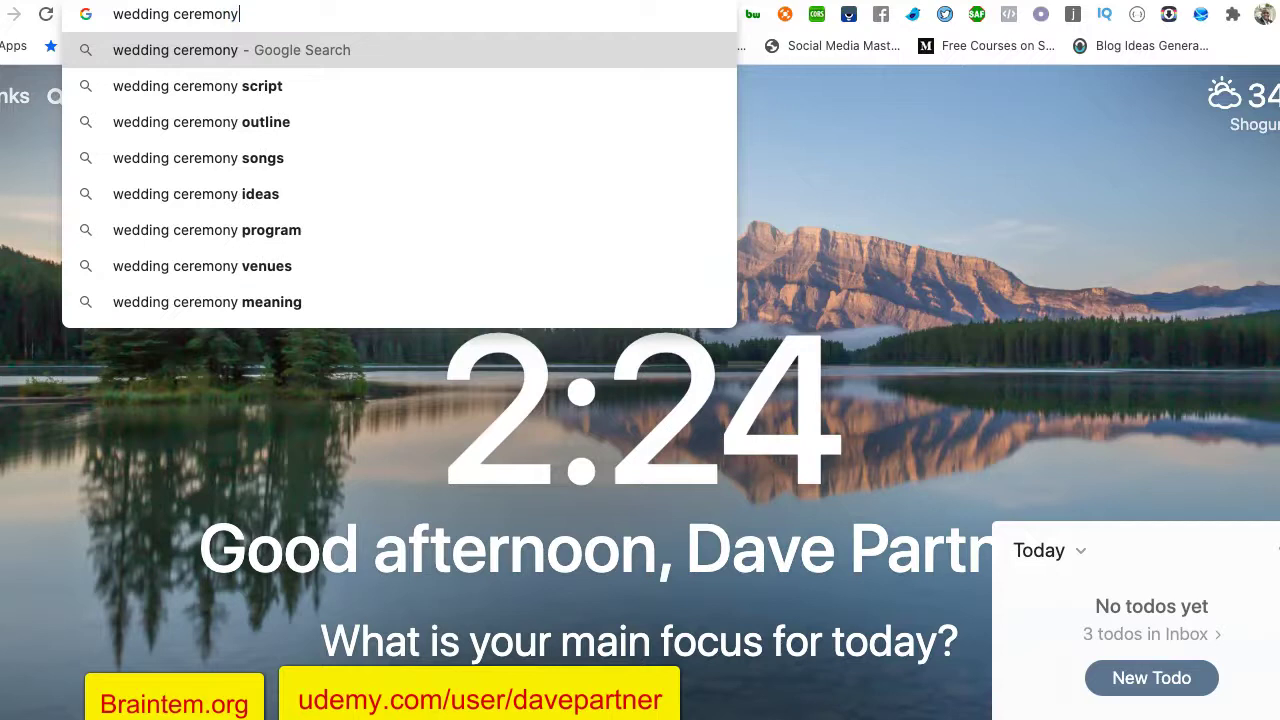
pyautogui.press('Return')
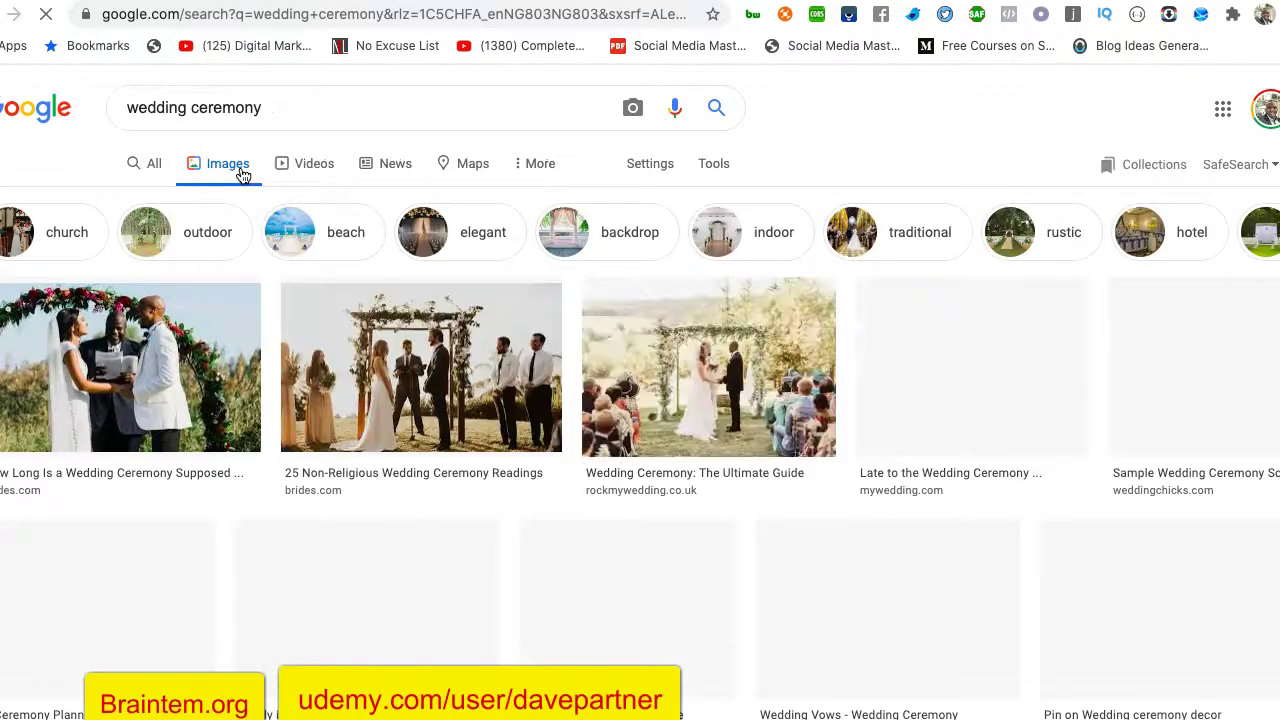
# Filter the wedding ceremony image results to usage rights under Creative Commons licenses.
pyautogui.scroll(-2, 463, 493)
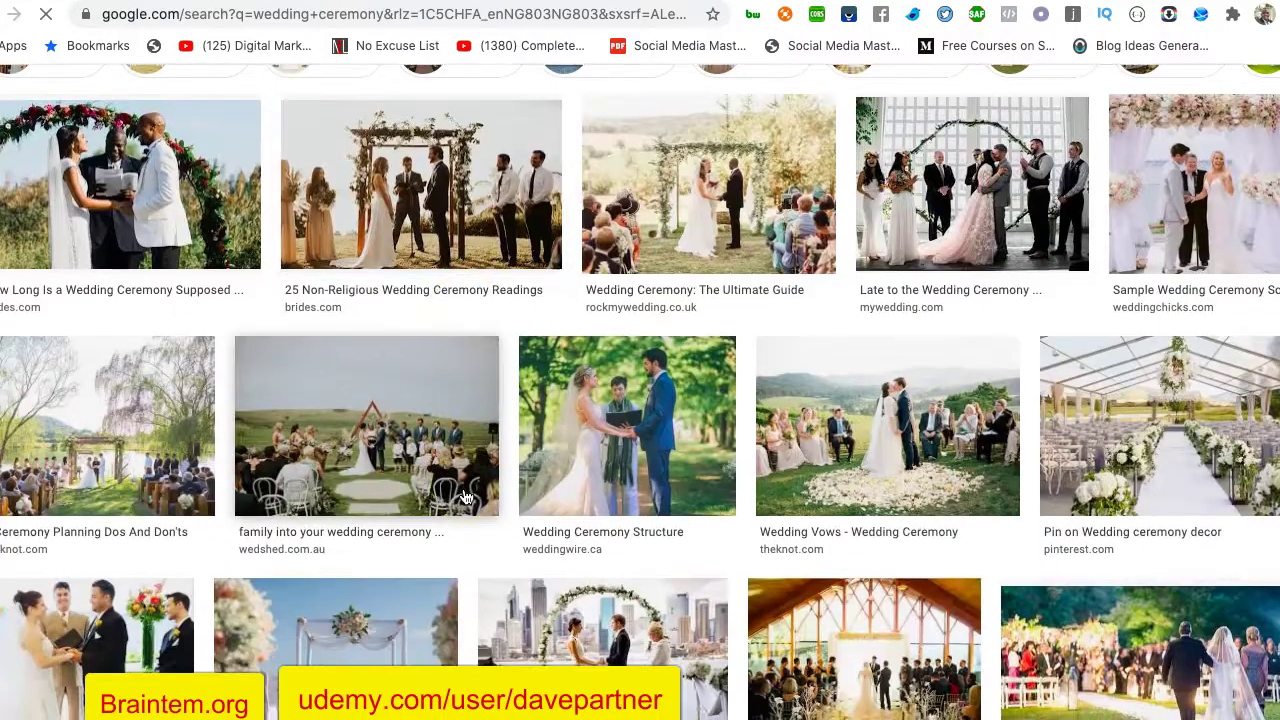
pyautogui.scroll(-1, 463, 494)
pyautogui.scroll(3, 463, 494)
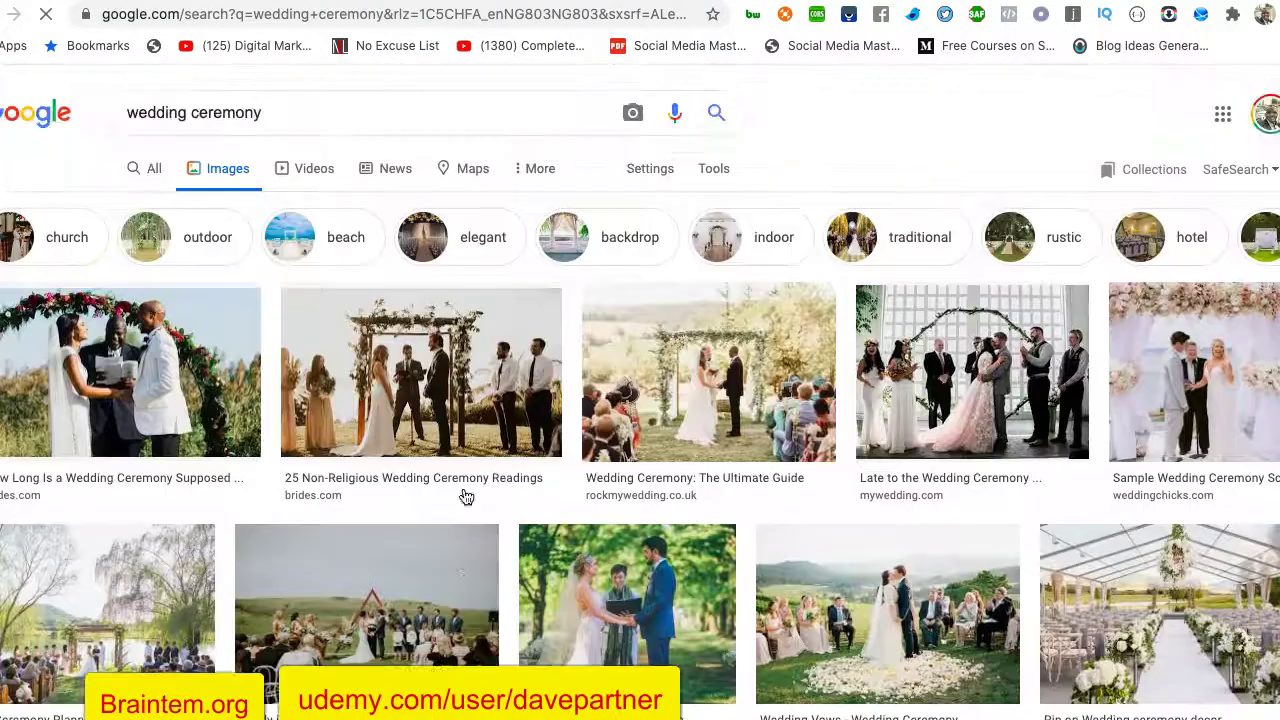
pyautogui.click(711, 167)
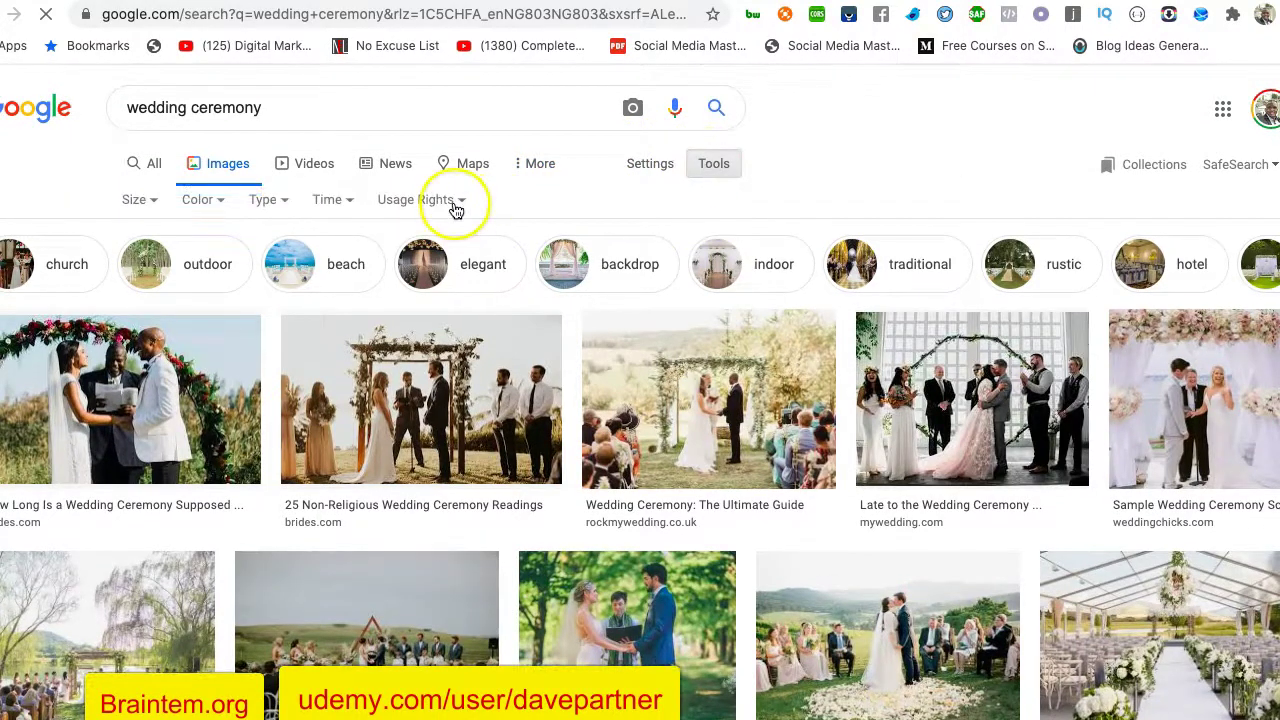
pyautogui.click(453, 202)
pyautogui.click(474, 272)
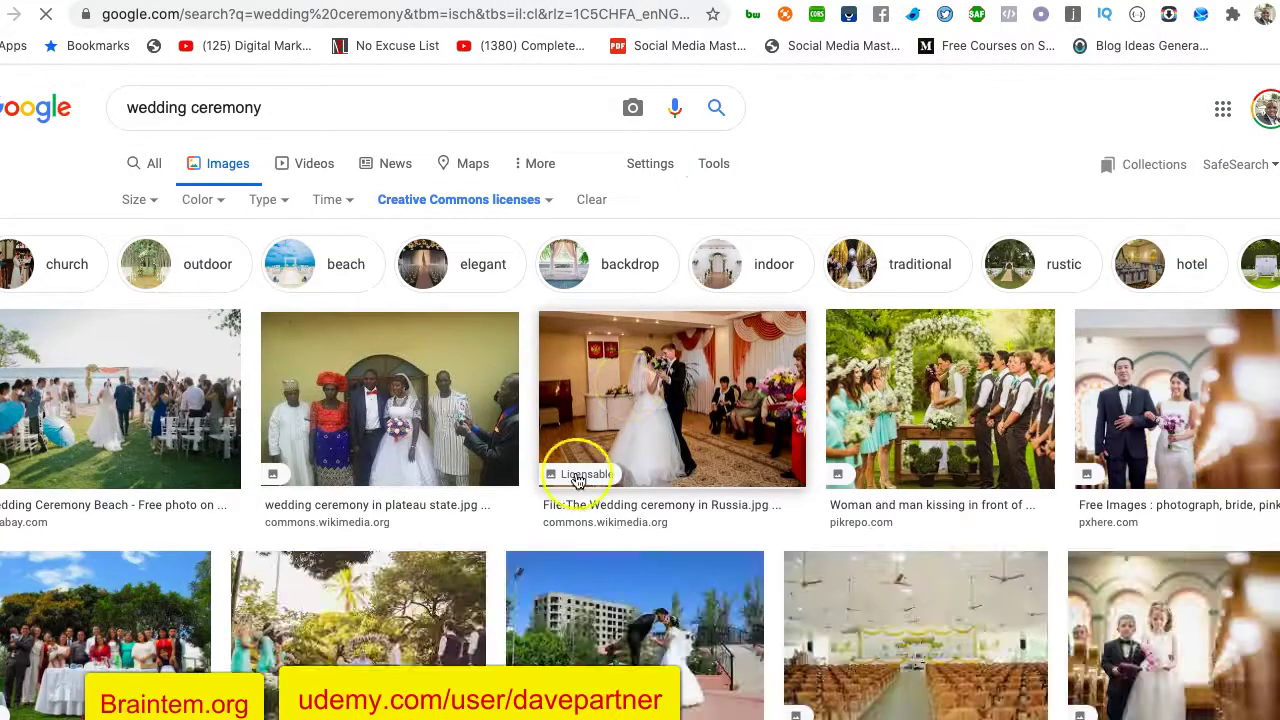
# Browse the Creative Commons wedding ceremony images for a picture suitable as the page's hero background.
pyautogui.scroll(-1, 577, 482)
pyautogui.scroll(-1, 577, 482)
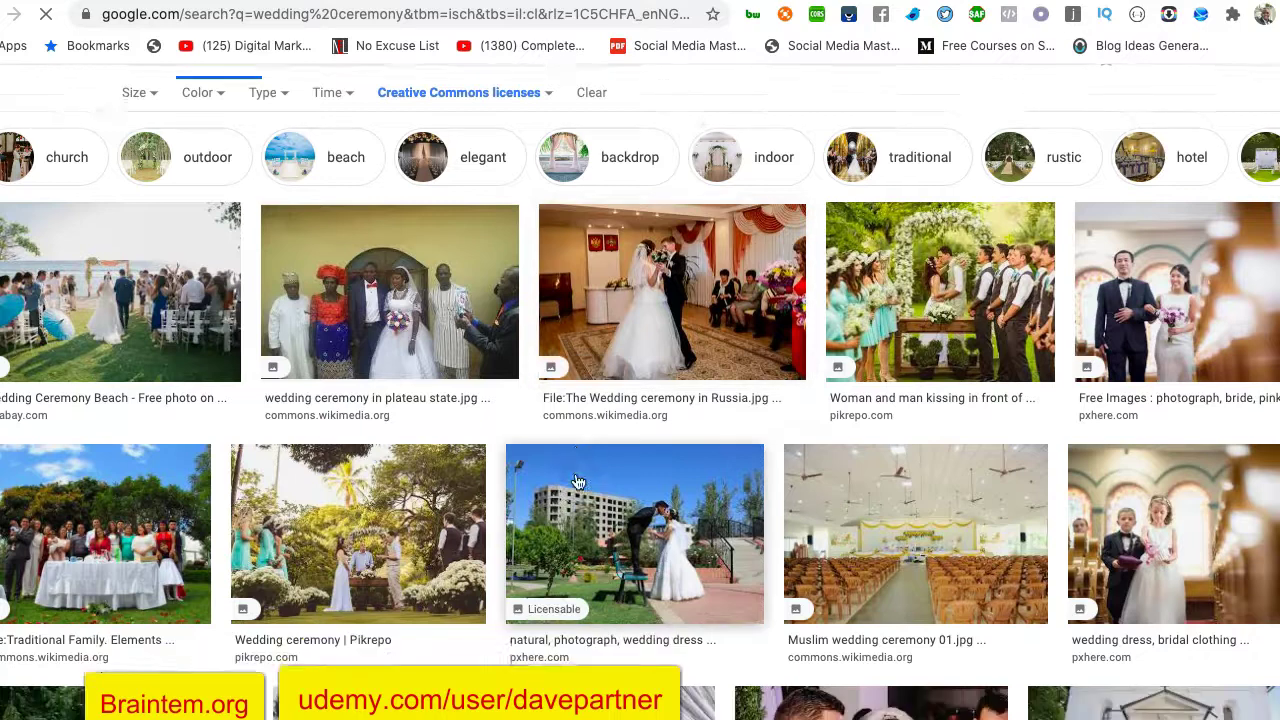
pyautogui.scroll(-2, 577, 482)
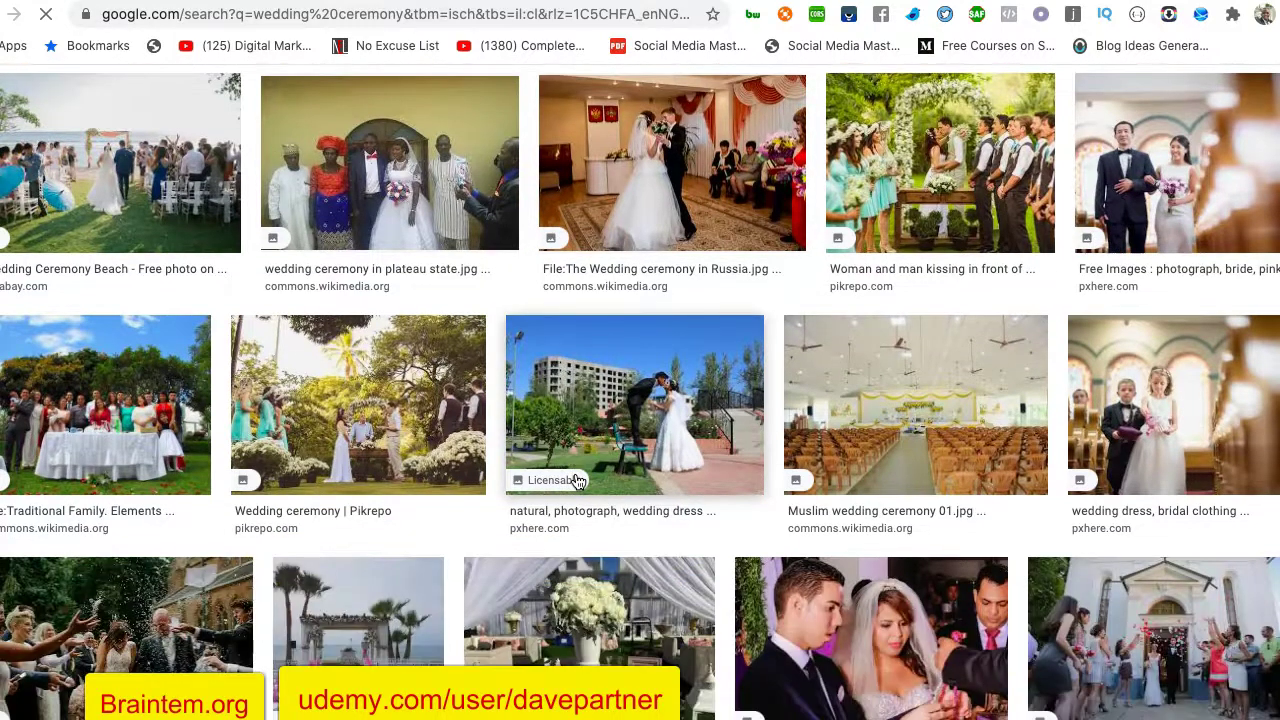
pyautogui.scroll(-1, 577, 482)
pyautogui.scroll(-3, 577, 482)
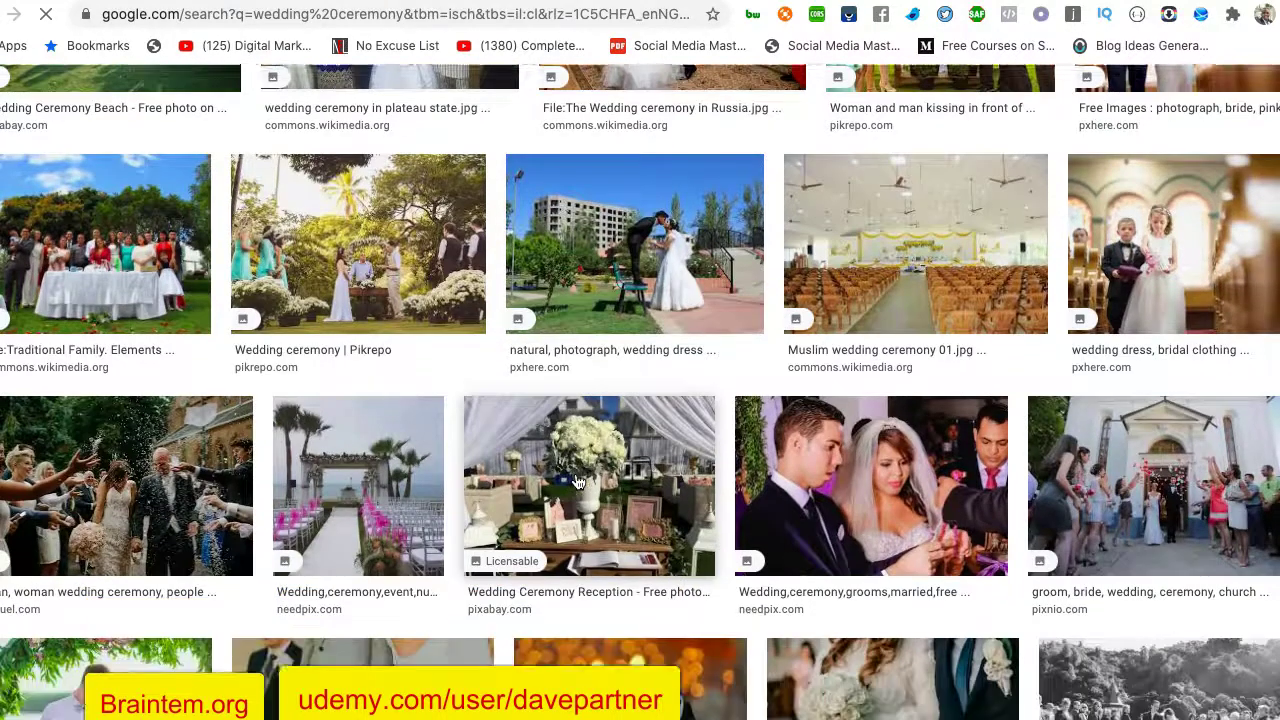
pyautogui.scroll(-1, 577, 482)
pyautogui.scroll(-1, 577, 482)
pyautogui.scroll(2, 577, 482)
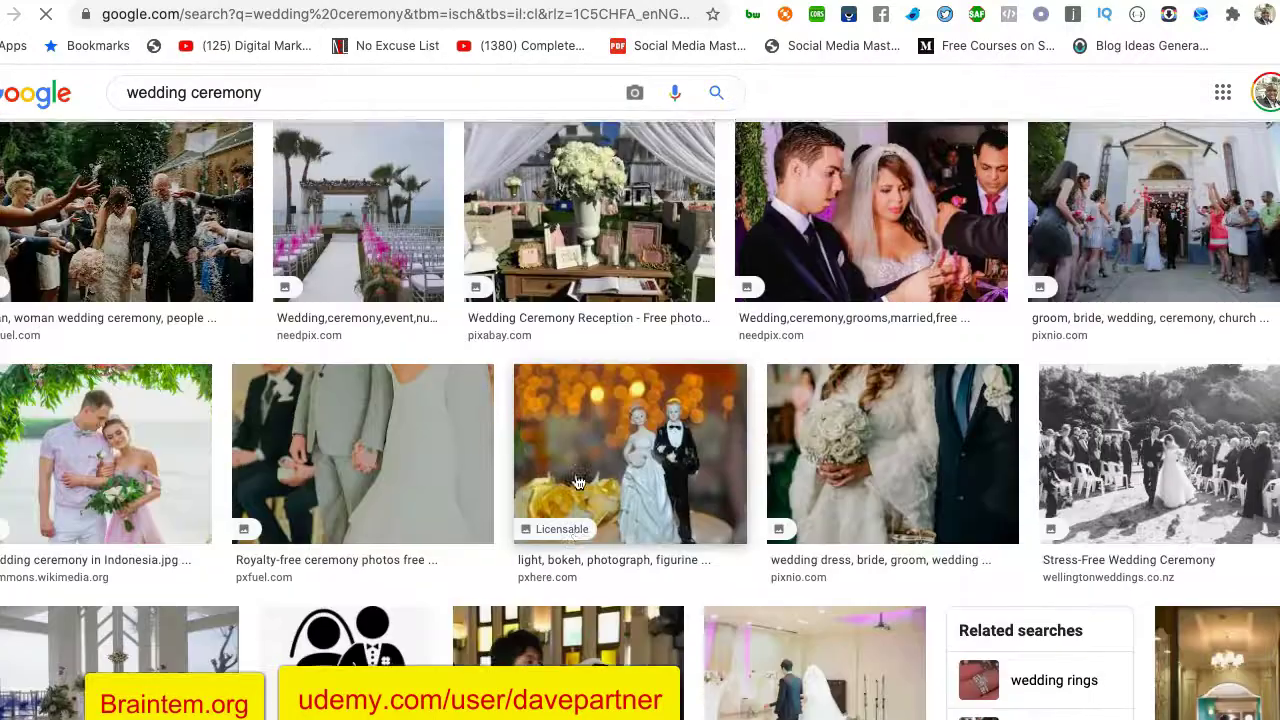
pyautogui.scroll(5, 577, 482)
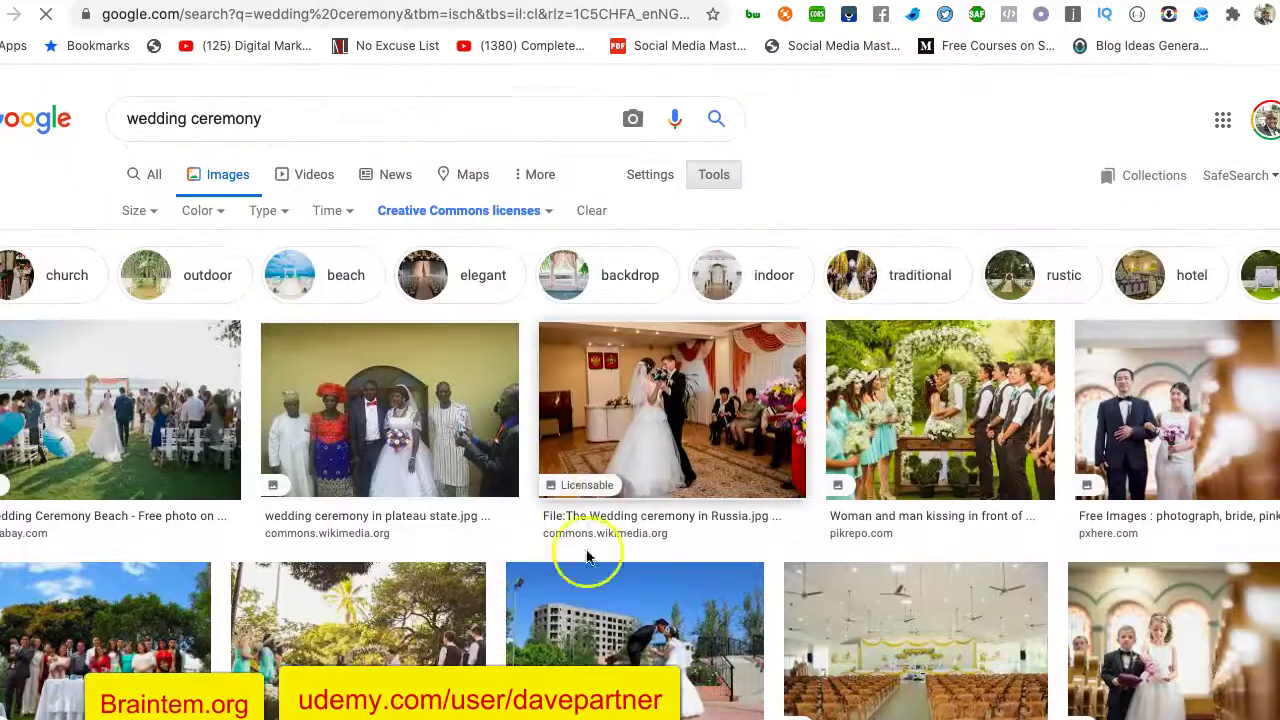
pyautogui.click(1025, 263)
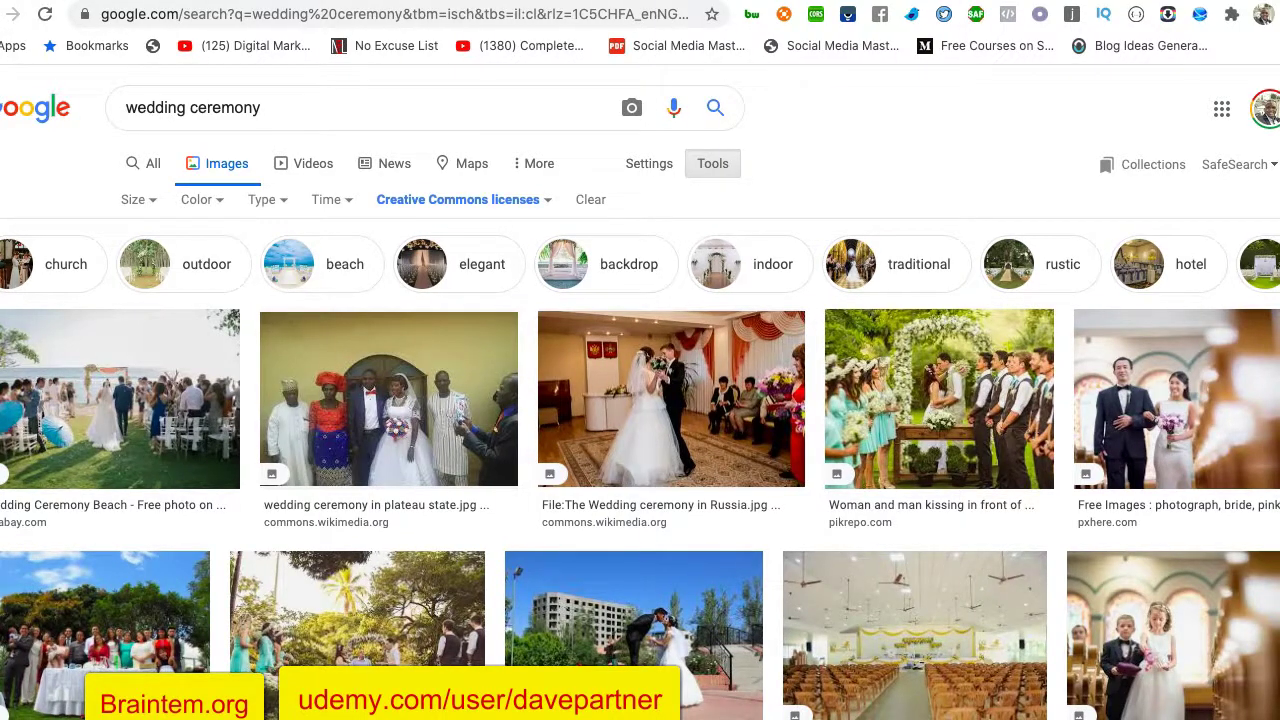
# Open pexels.com in a new browser tab and search its free stock photos for "wedding".
pyautogui.press('super+t')
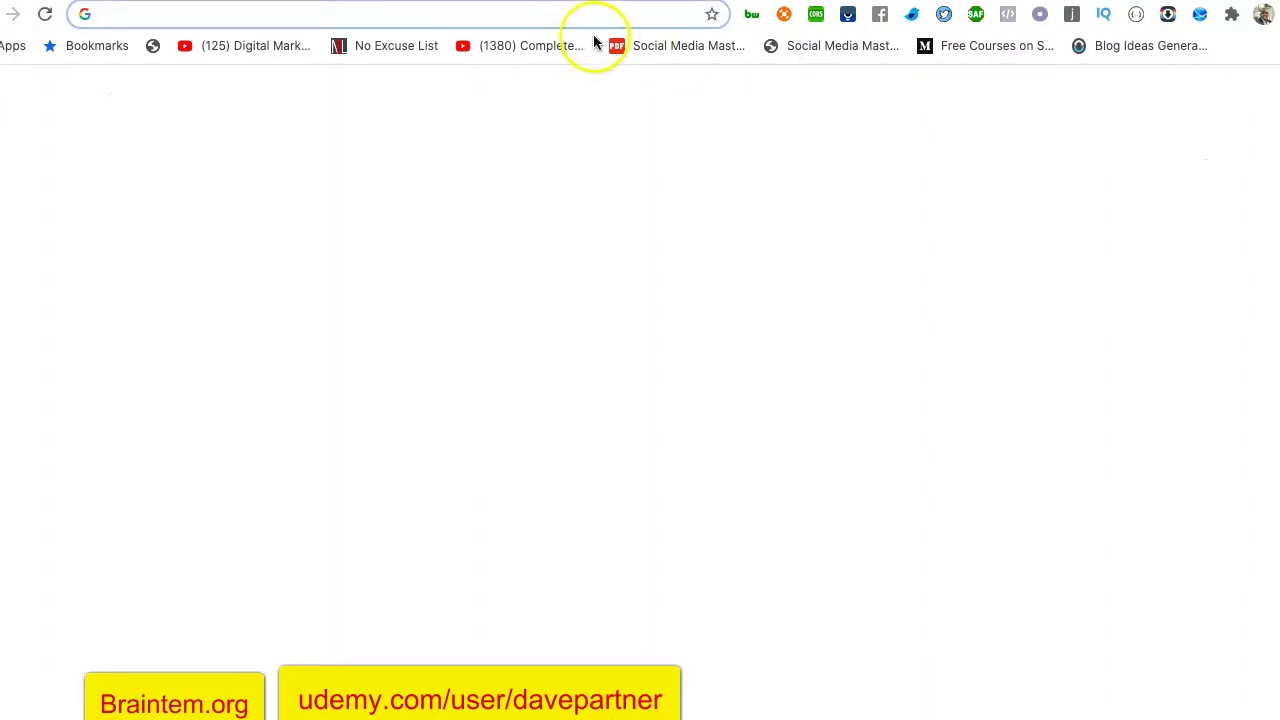
pyautogui.write('p')
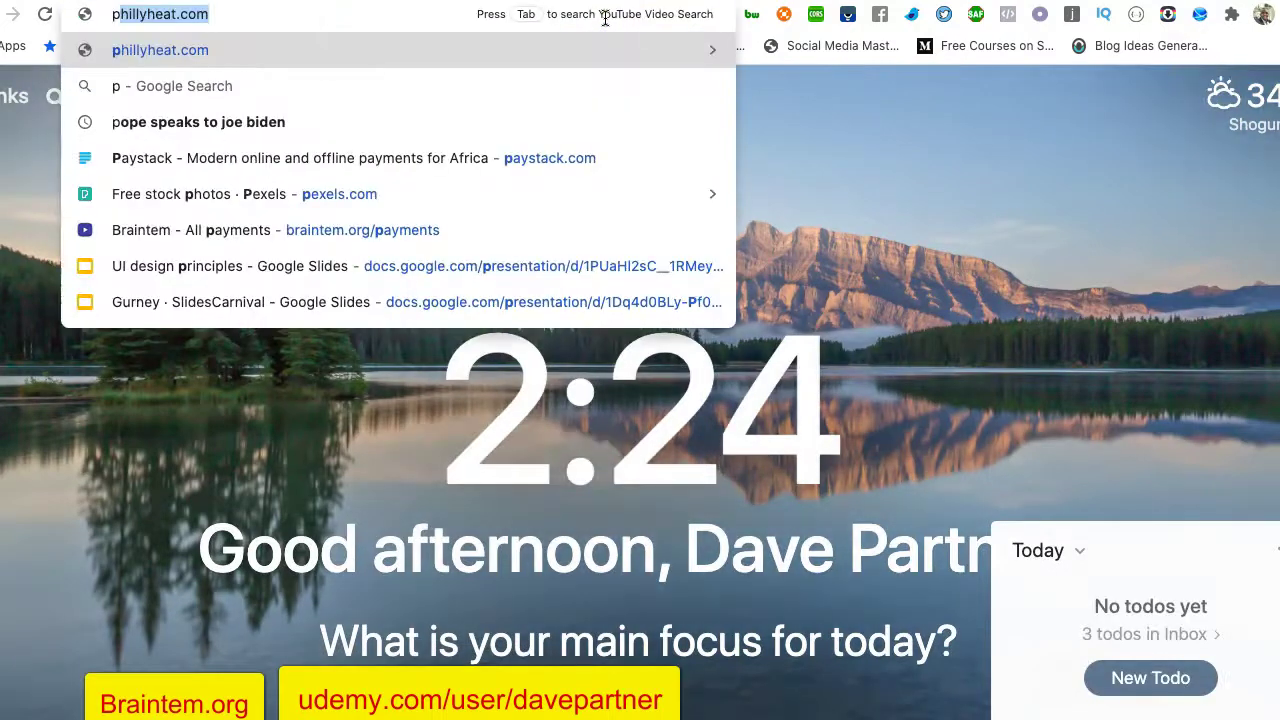
pyautogui.write('exels')
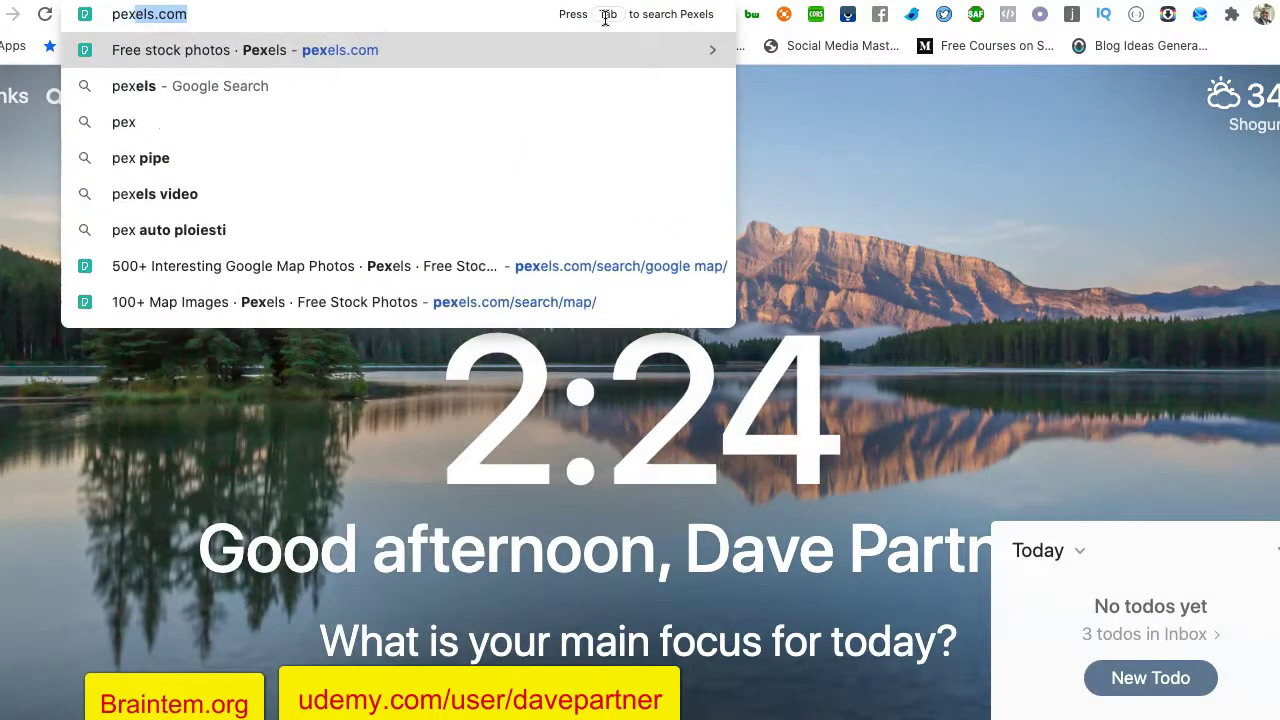
pyautogui.press('Return')
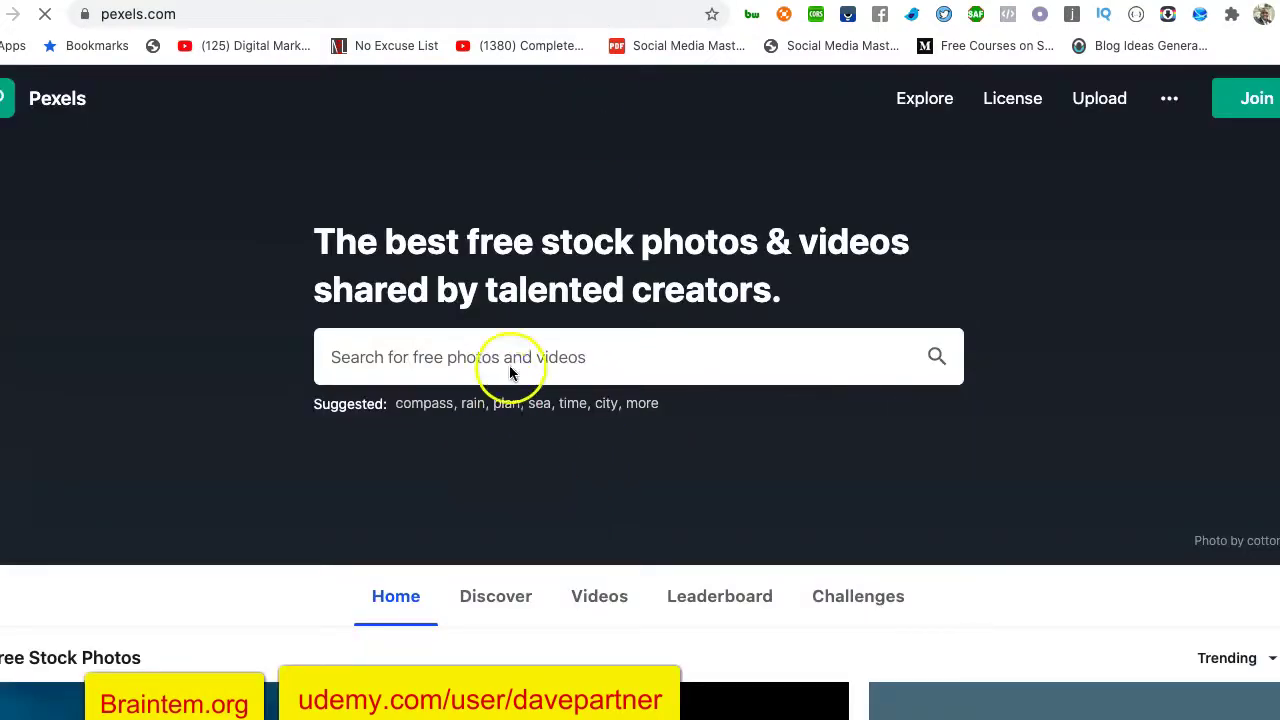
pyautogui.click(519, 350)
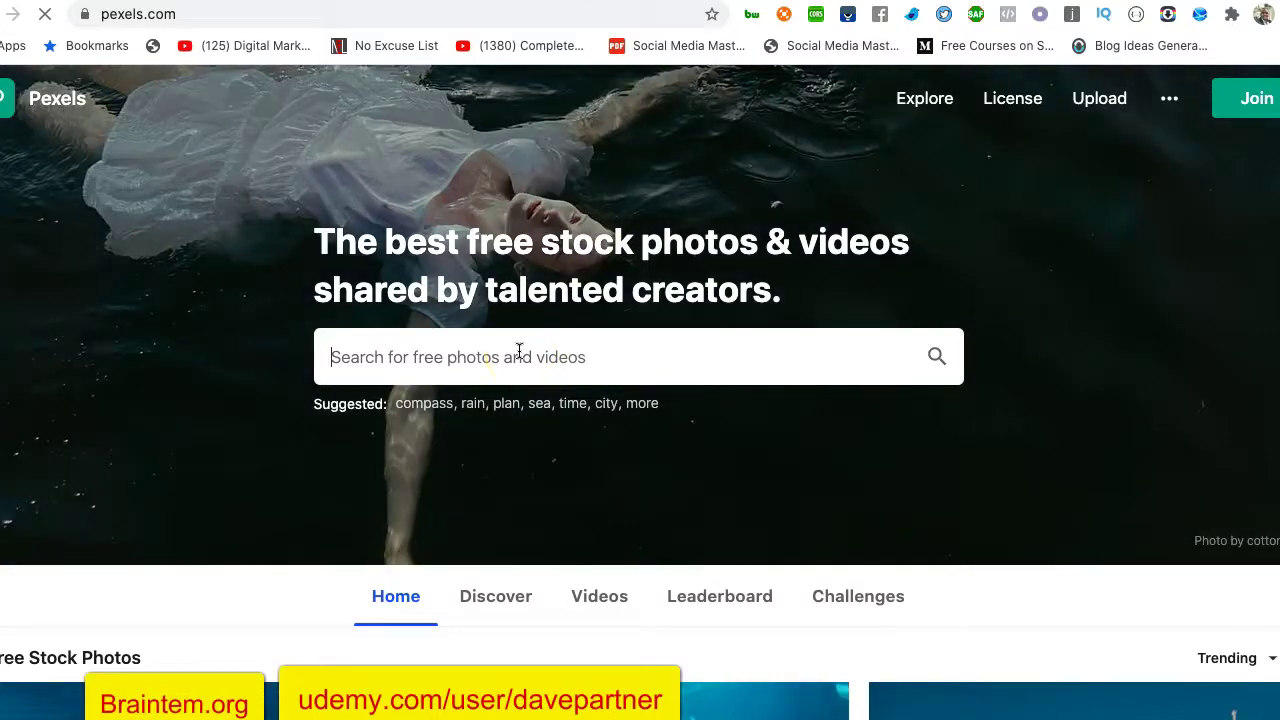
pyautogui.write('wedding')
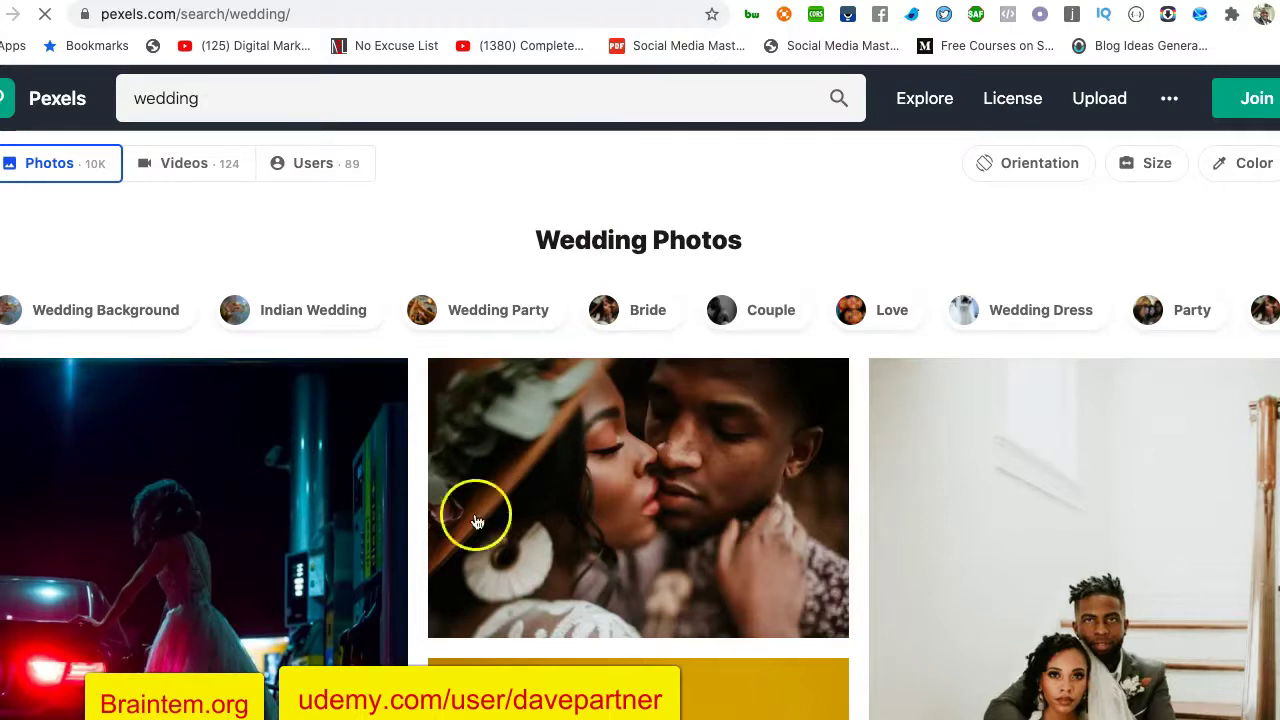
# Find the landscape wedding photo of a couple kissing under a veil with a bouquet, open it and copy the image.
pyautogui.scroll(-3, 580, 571)
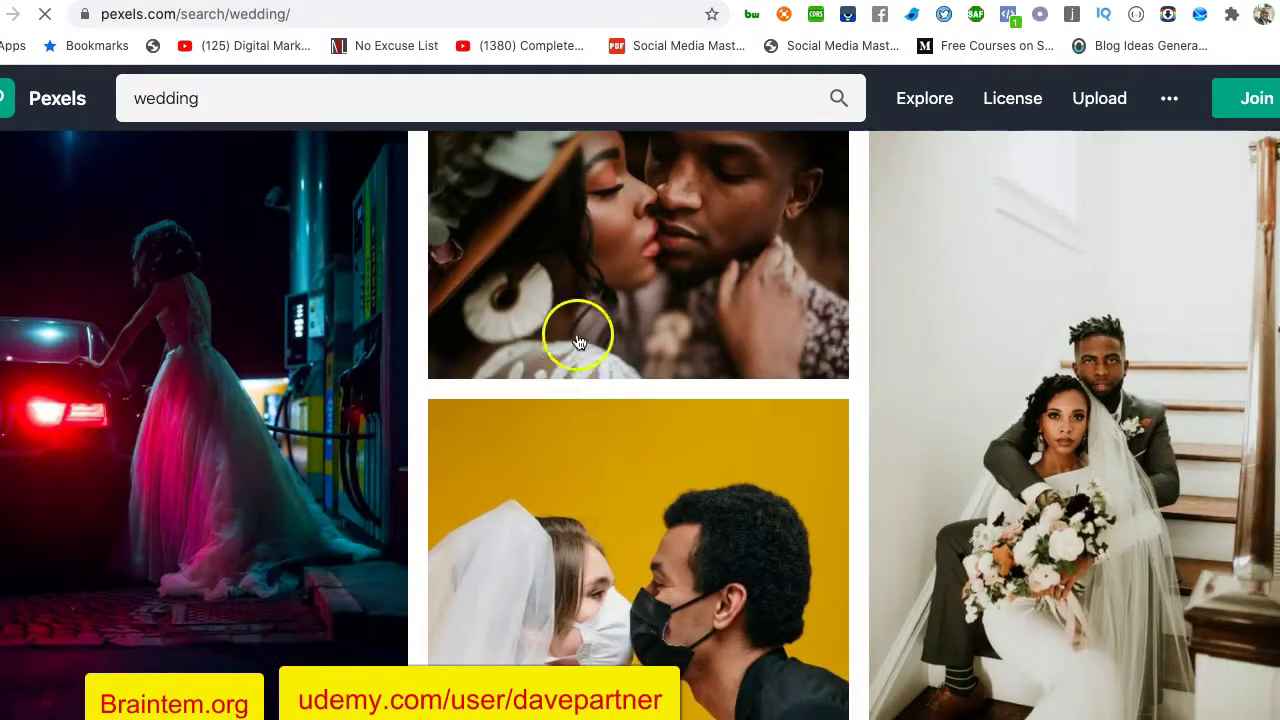
pyautogui.scroll(-5, 533, 432)
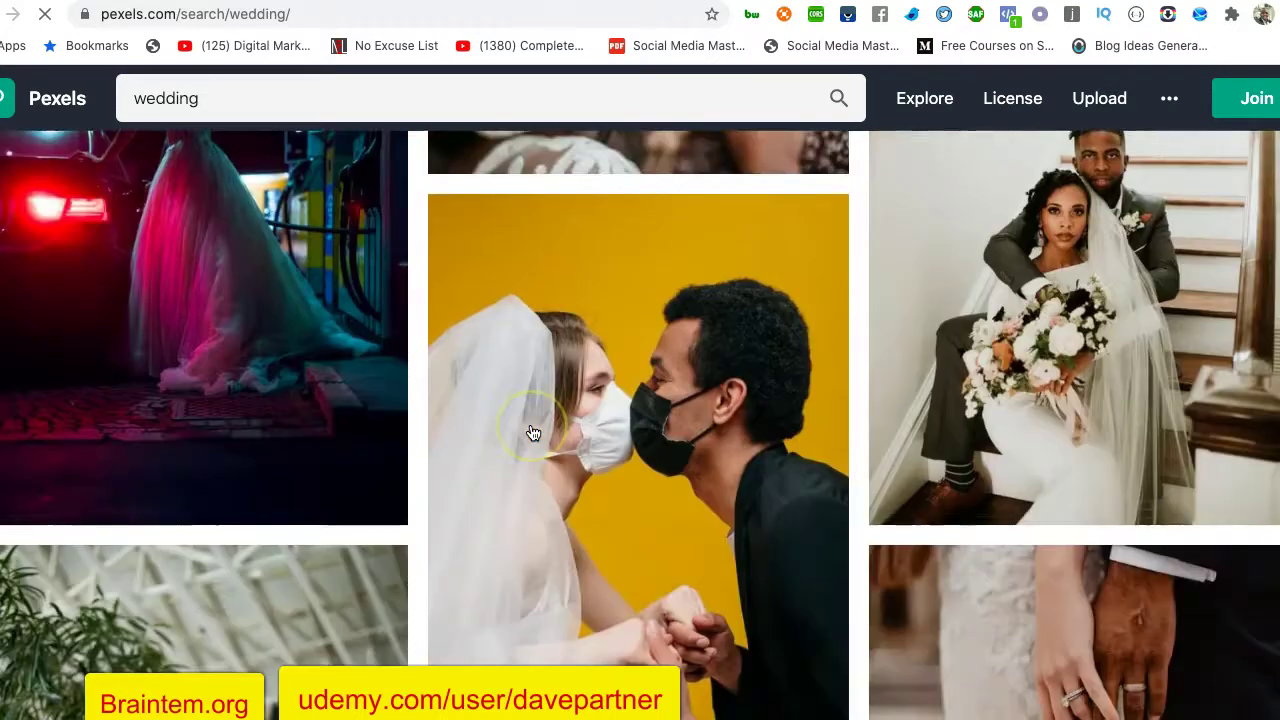
pyautogui.scroll(-6, 533, 432)
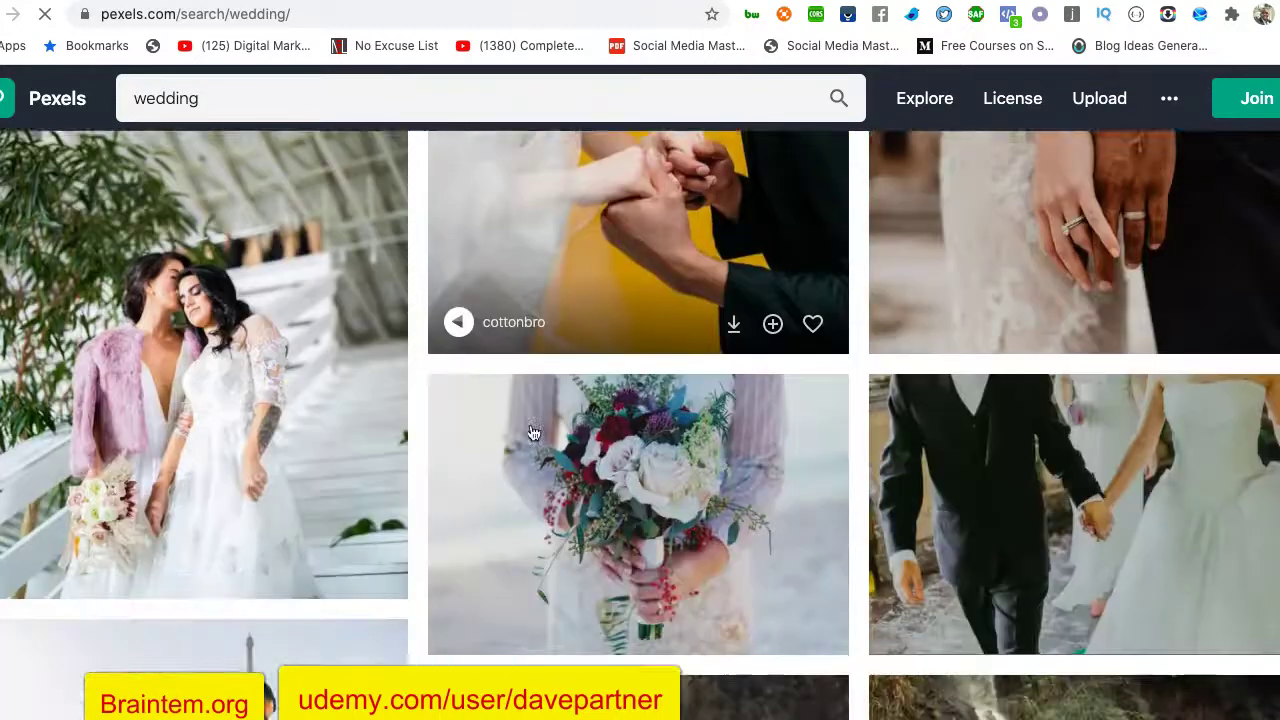
pyautogui.scroll(-7, 533, 432)
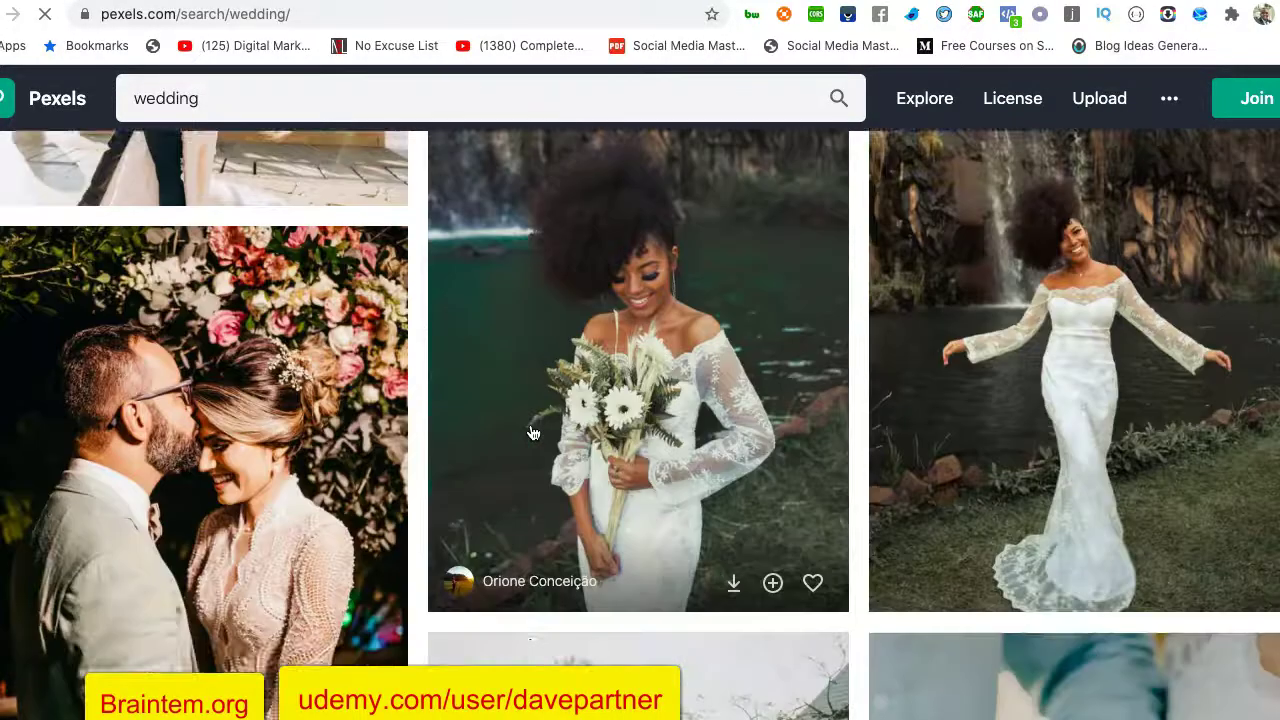
pyautogui.scroll(-8, 533, 432)
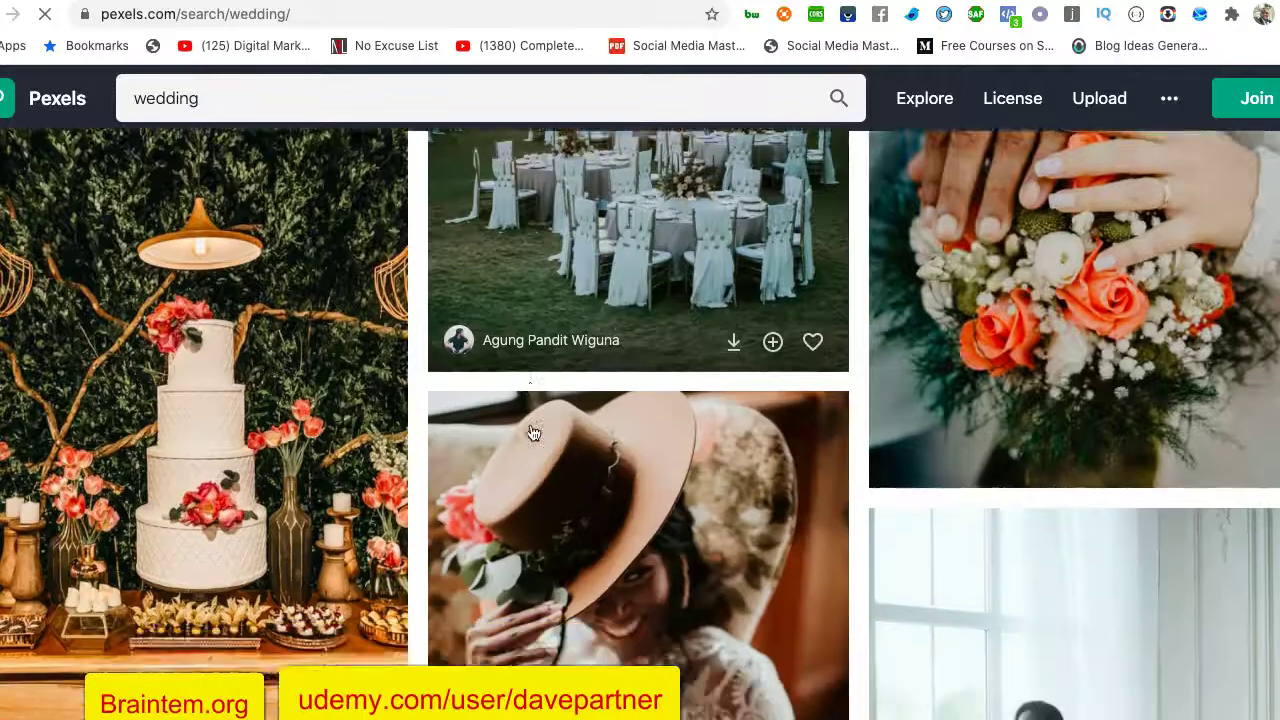
pyautogui.scroll(1, 500, 434)
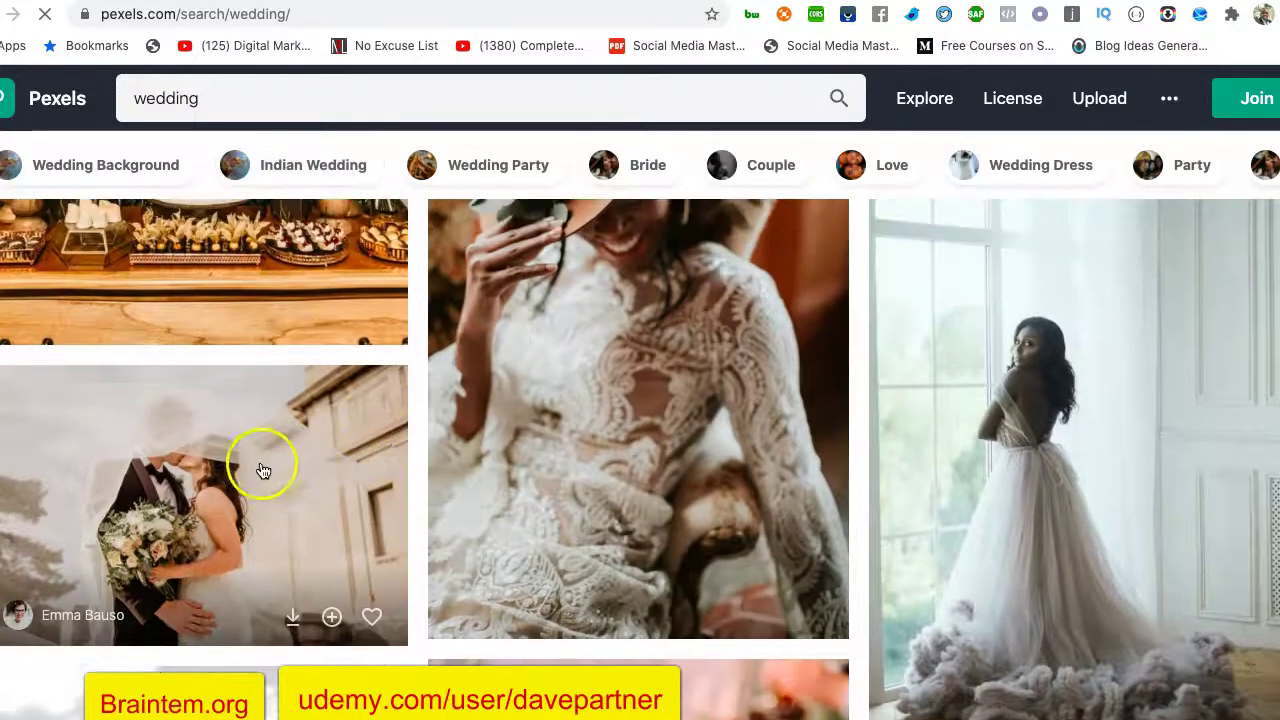
pyautogui.click(263, 470)
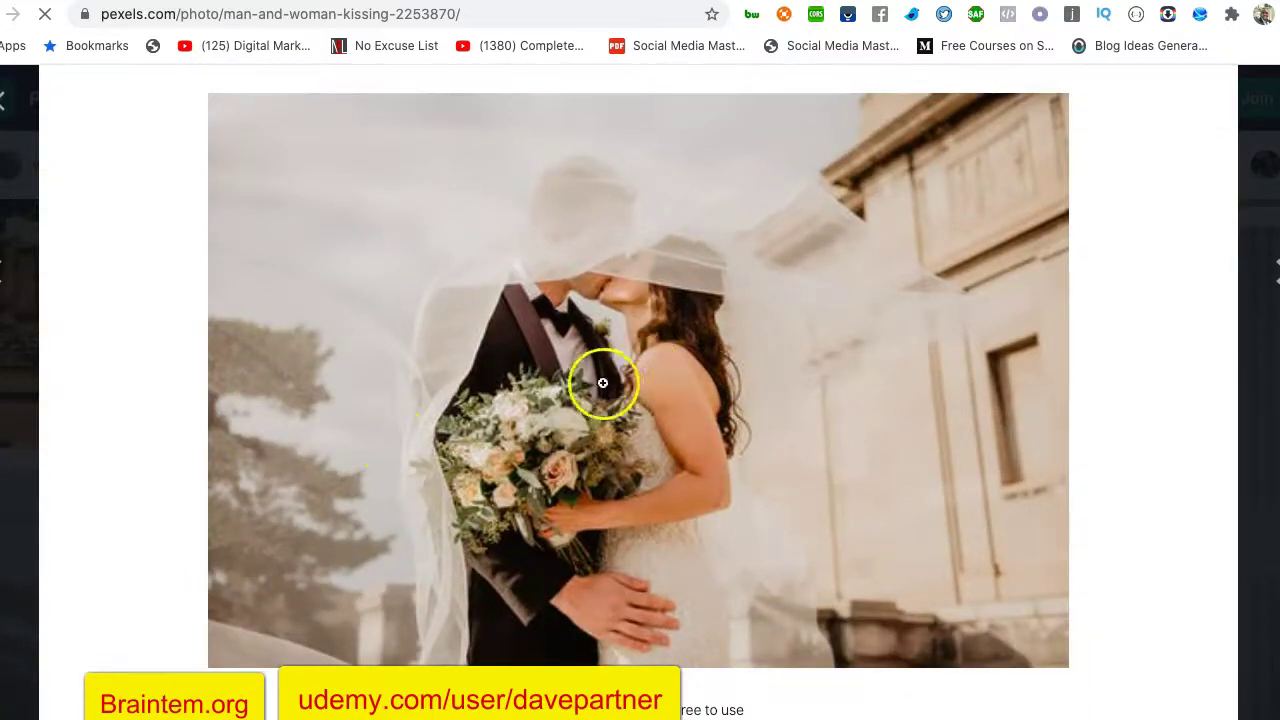
pyautogui.rightClick(615, 348)
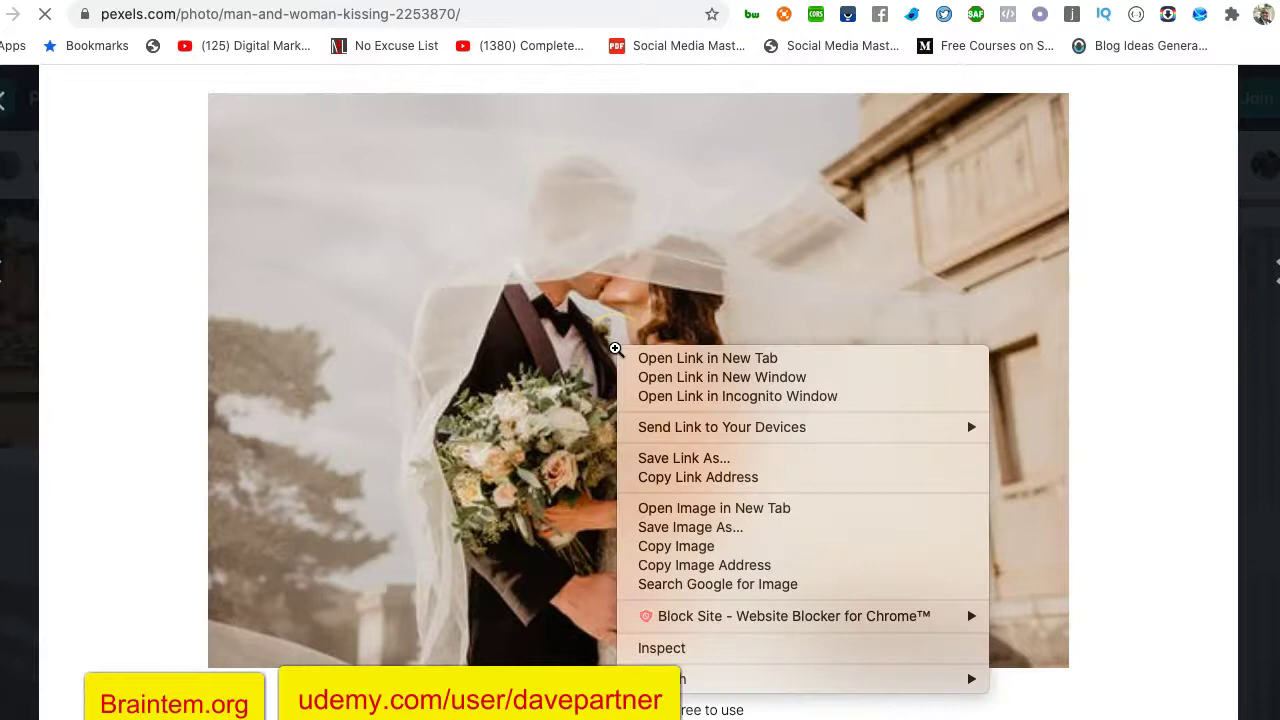
pyautogui.click(684, 547)
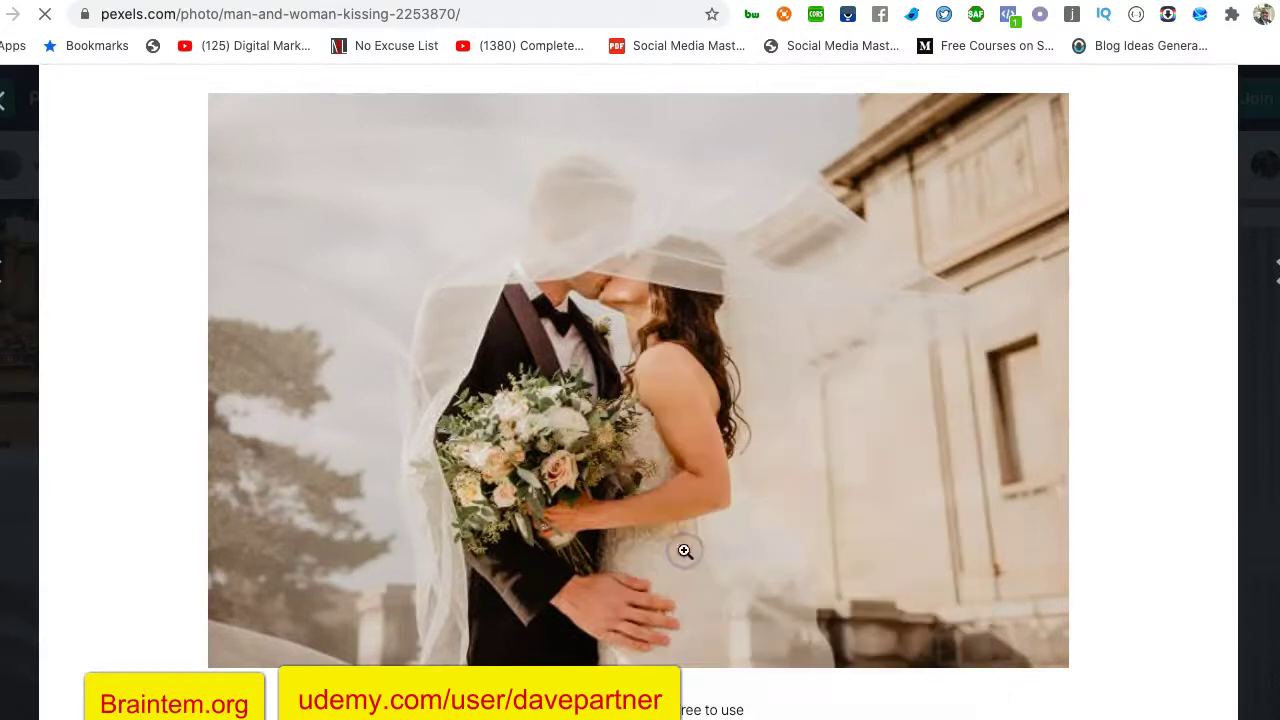
# Switch to the Figma file and paste the copied wedding photo into the Desktop - 1 frame.
pyautogui.click(955, 1)
pyautogui.scroll(-3, 687, 443)
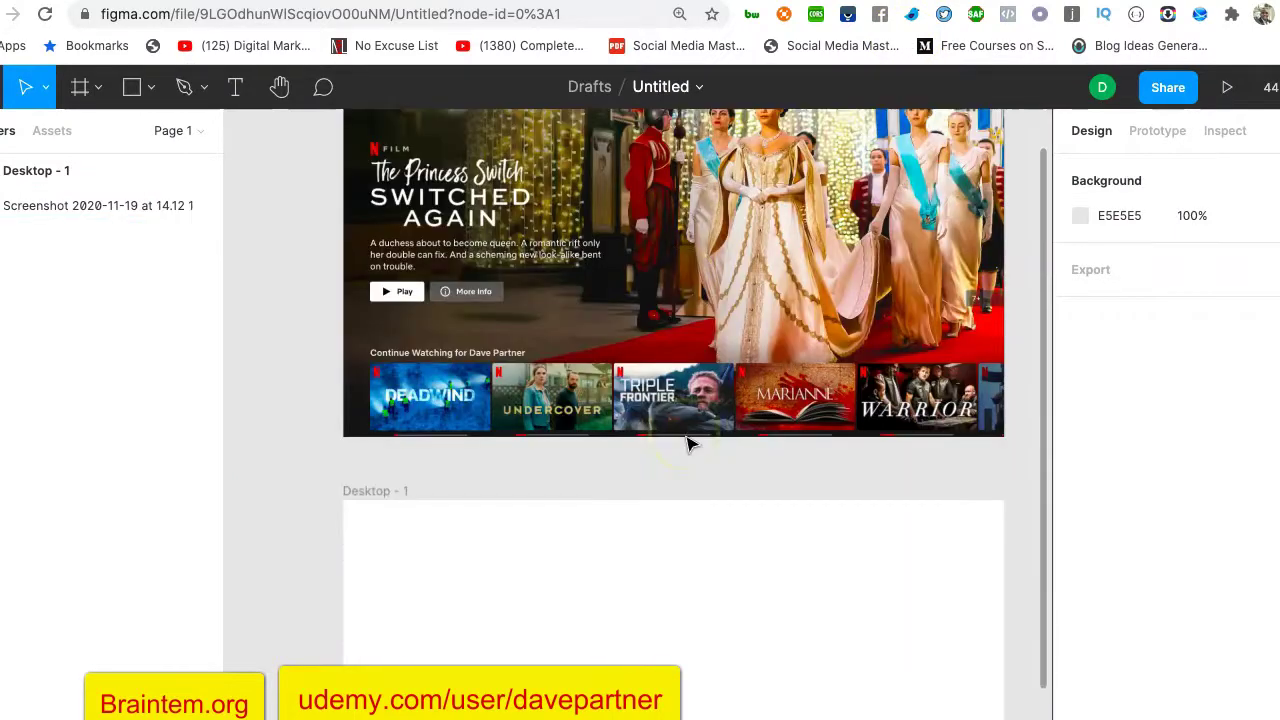
pyautogui.click(505, 578)
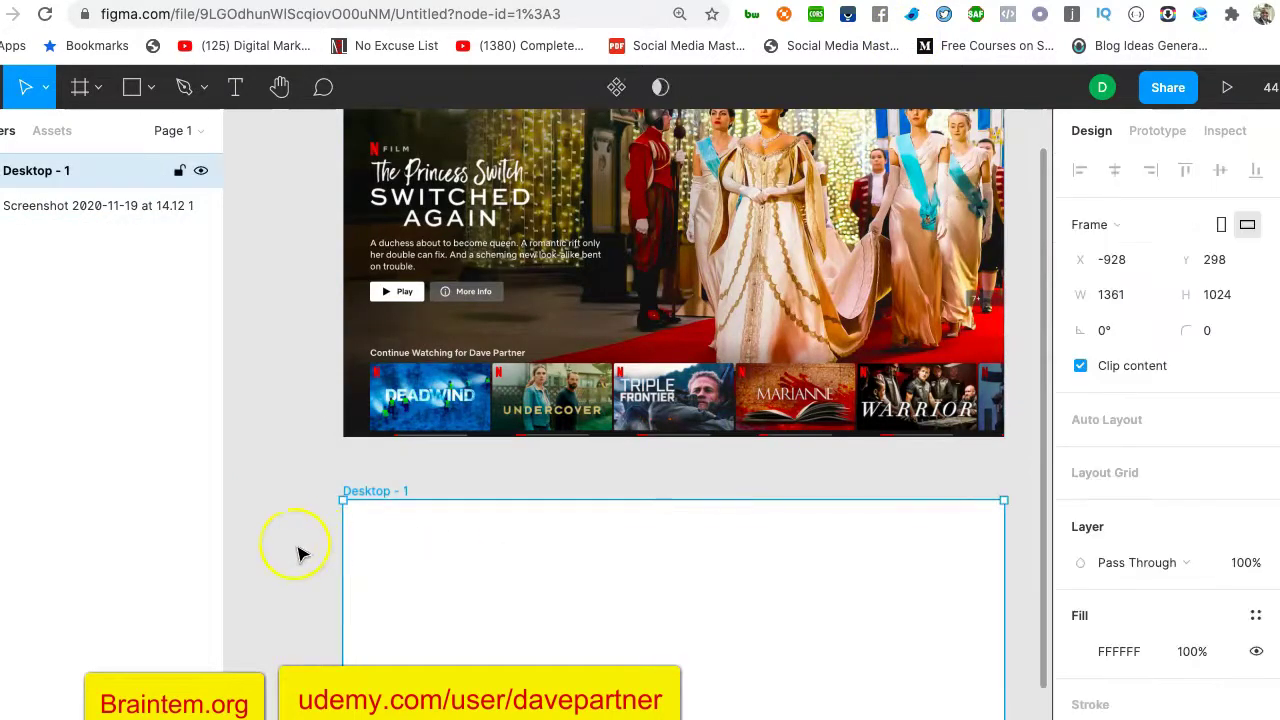
pyautogui.scroll(-3, 300, 553)
pyautogui.scroll(-3, 300, 553)
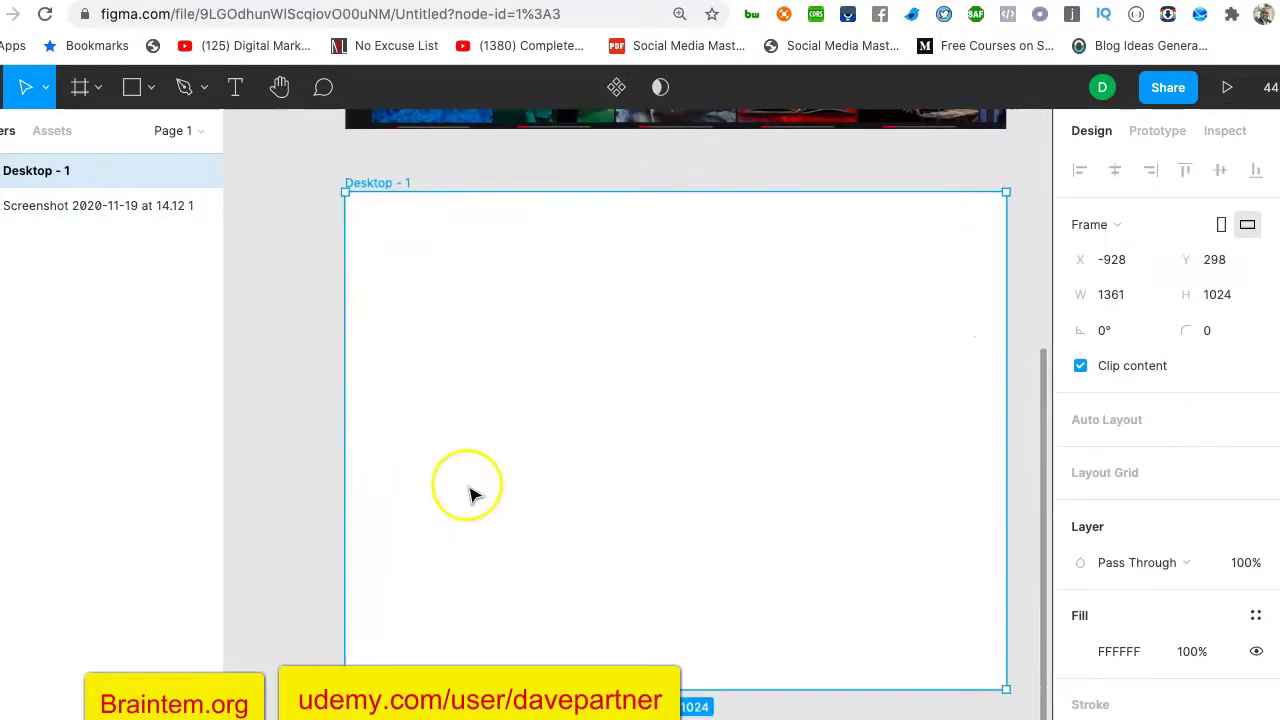
pyautogui.scroll(-1, 471, 493)
pyautogui.click(406, 317)
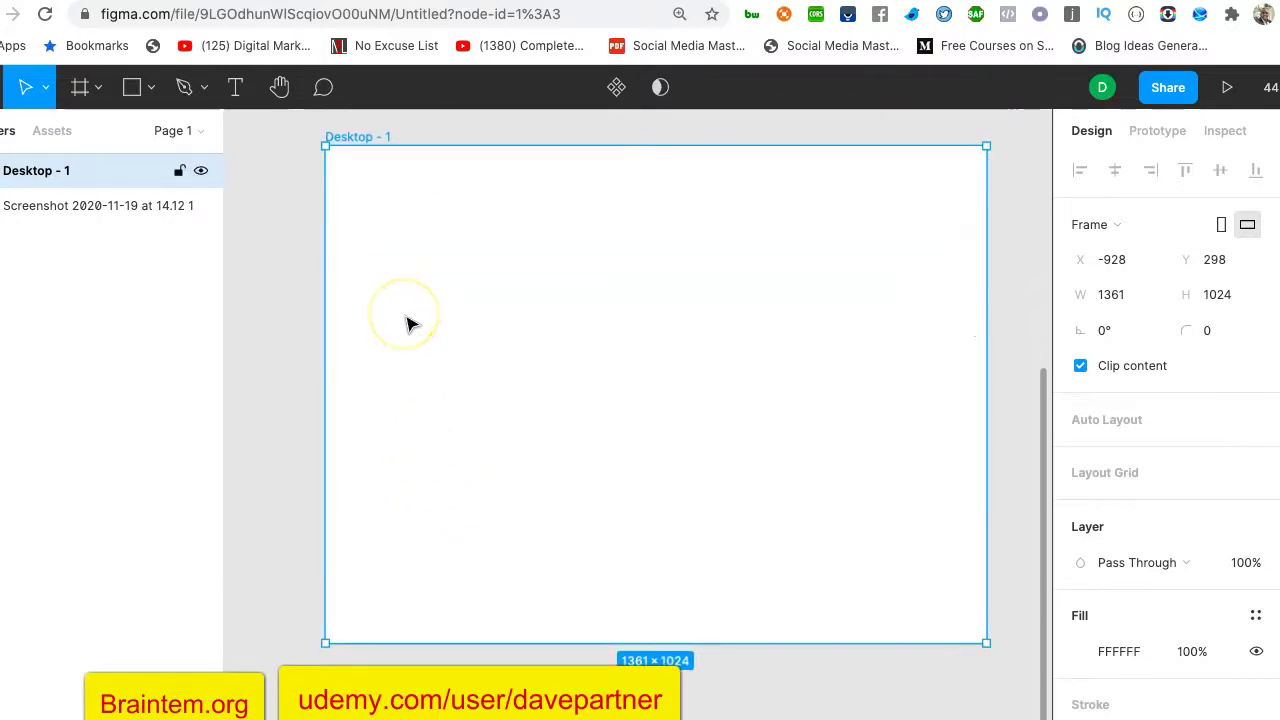
pyautogui.click(406, 330)
pyautogui.hotkey('ctrl', 'v')
pyautogui.click(497, 517)
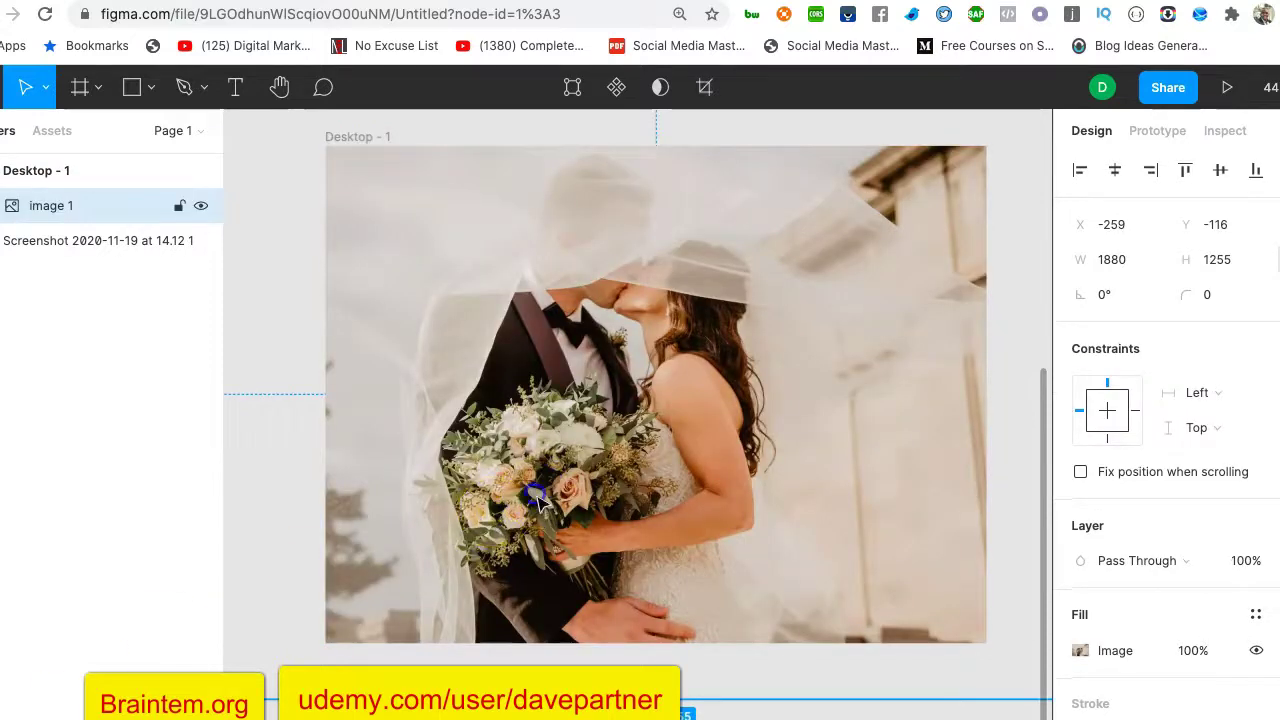
# Try adjusting the exposure of the wedding photo's image fill.
pyautogui.doubleClick(650, 495)
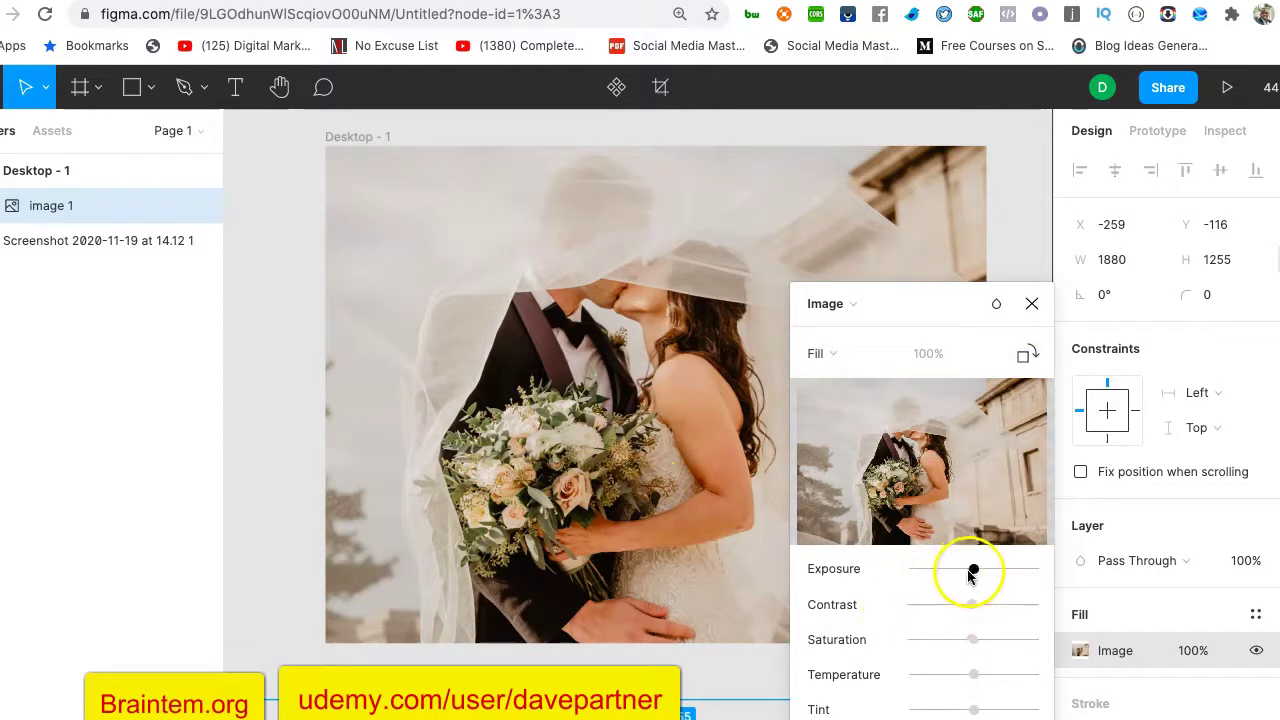
pyautogui.moveTo(913, 567); pyautogui.dragTo(973, 570)
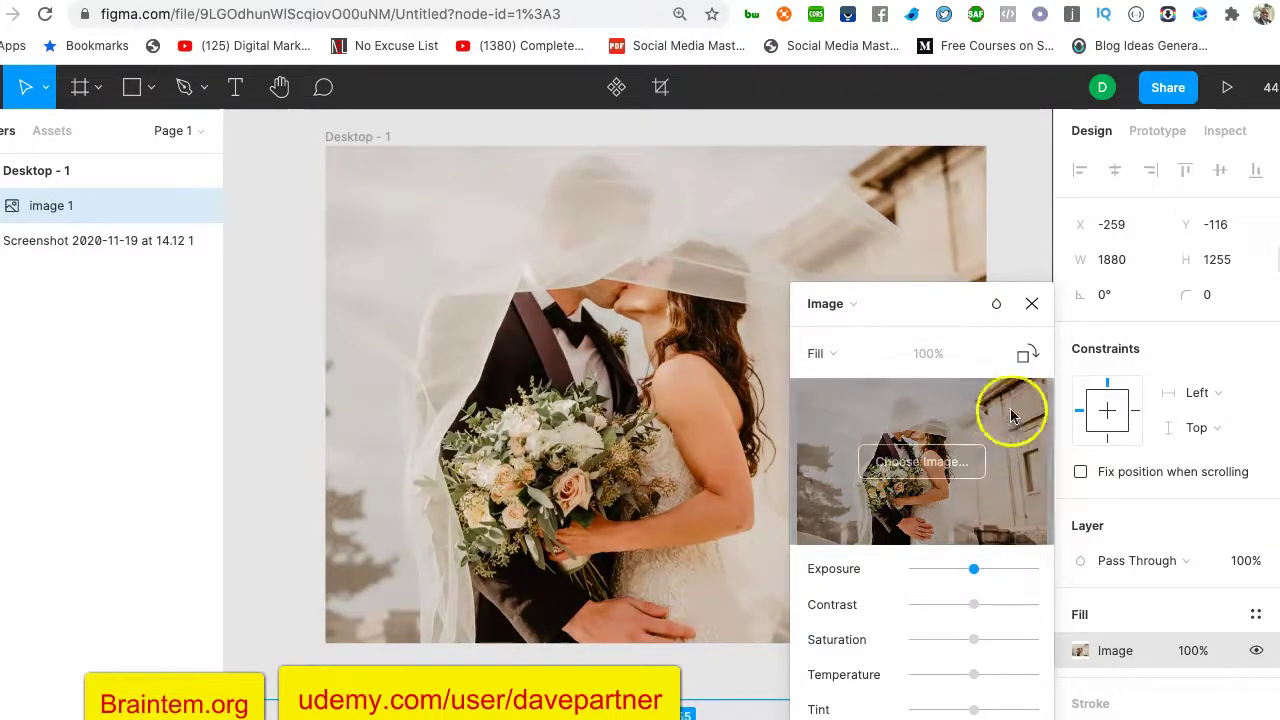
pyautogui.click(1031, 305)
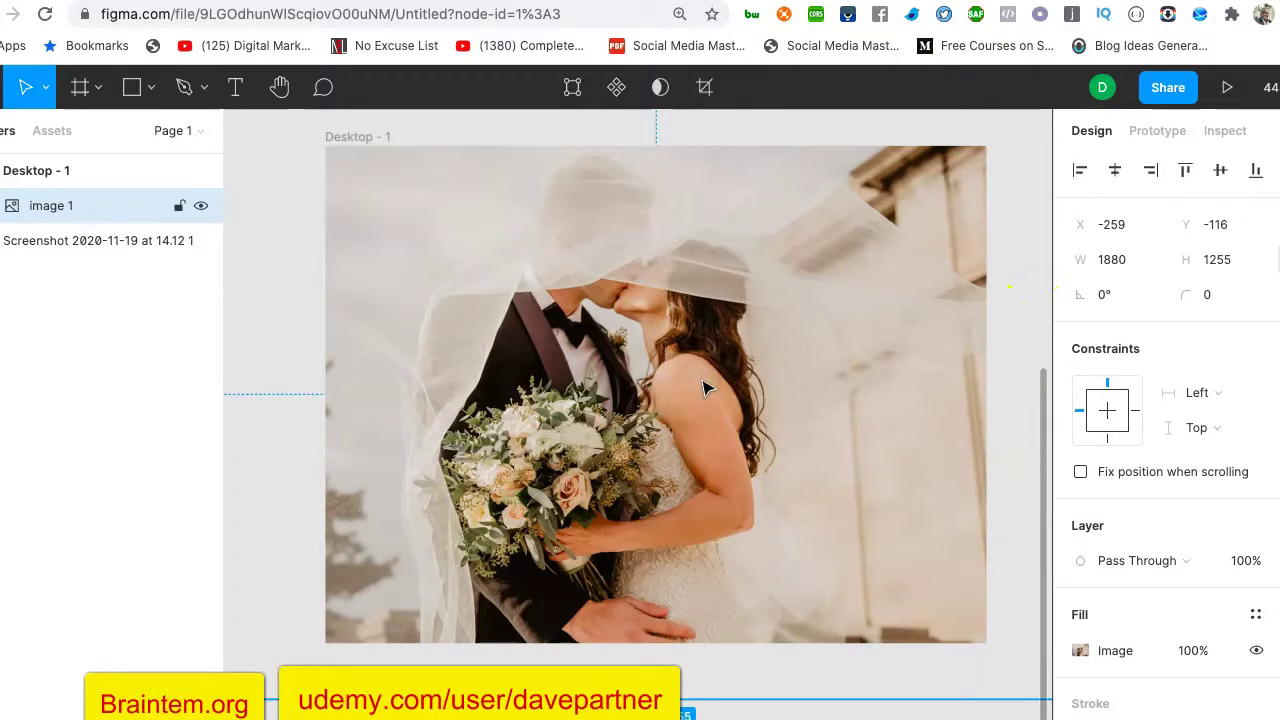
# Resize the wedding photo to 1361 × 804 and align it with the frame's upper-left corner at X 0, Y 0.
pyautogui.scroll(-5, 703, 388)
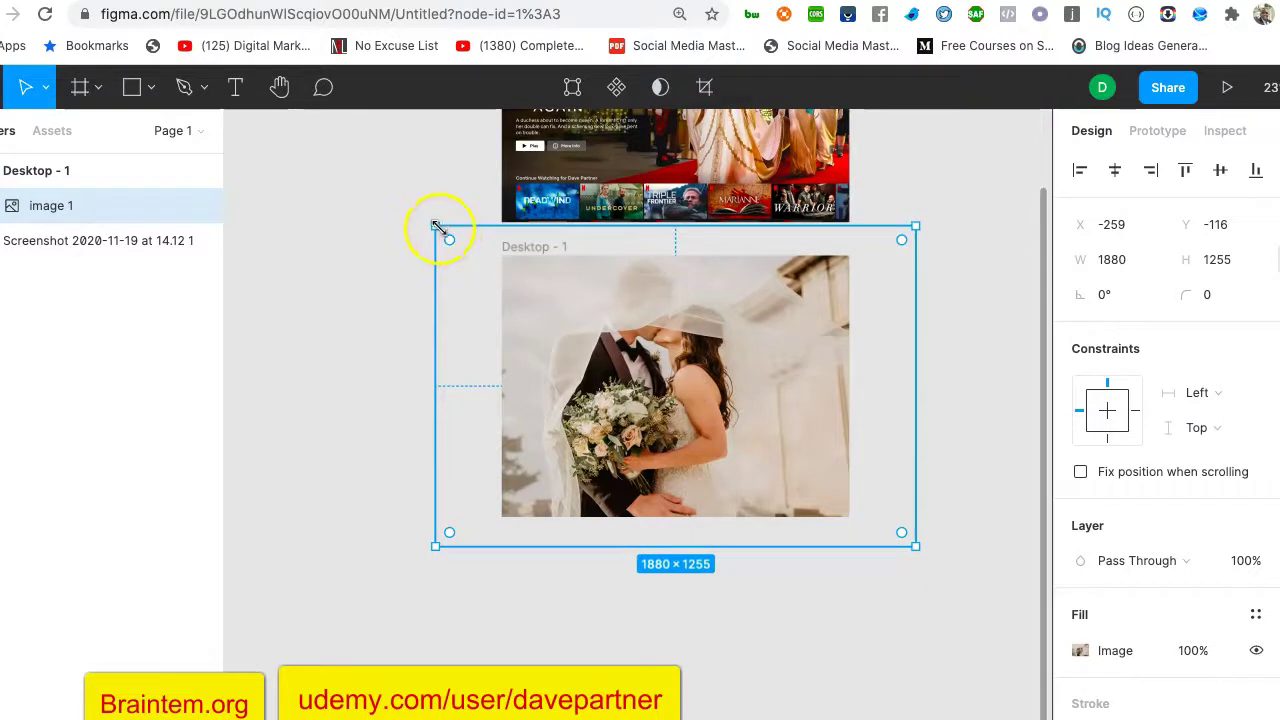
pyautogui.moveTo(455, 238); pyautogui.dragTo(577, 342)
pyautogui.moveTo(650, 398); pyautogui.dragTo(581, 318)
pyautogui.scroll(5, 700, 334)
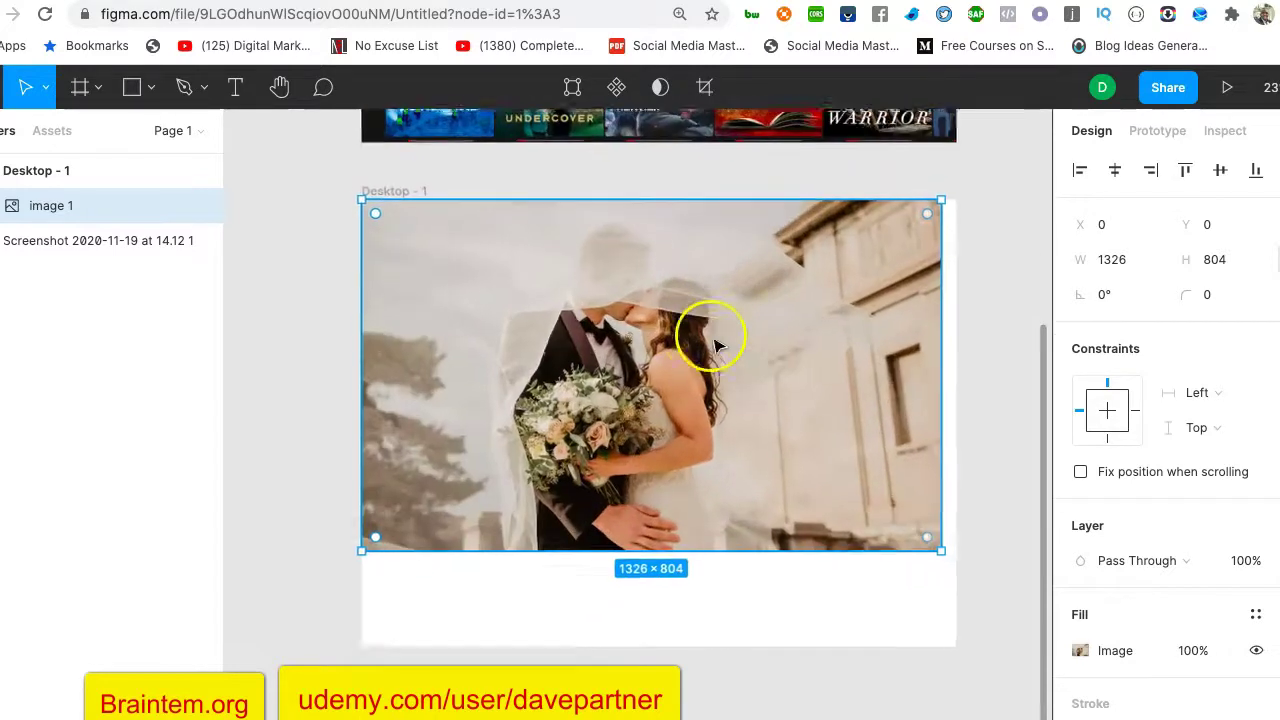
pyautogui.moveTo(942, 378); pyautogui.dragTo(959, 378)
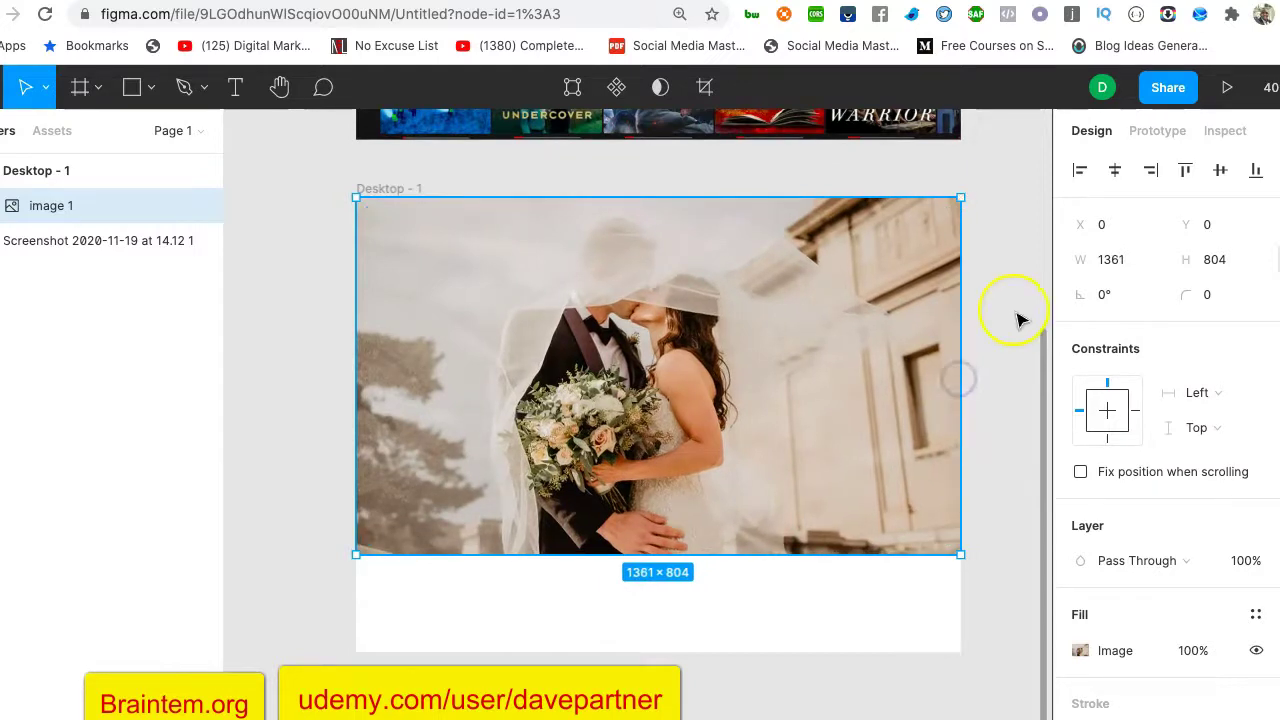
# Try moving the wedding photo out of the Desktop - 1 frame onto the canvas, and undo the move.
pyautogui.scroll(5, 1014, 320)
pyautogui.scroll(-5, 1018, 320)
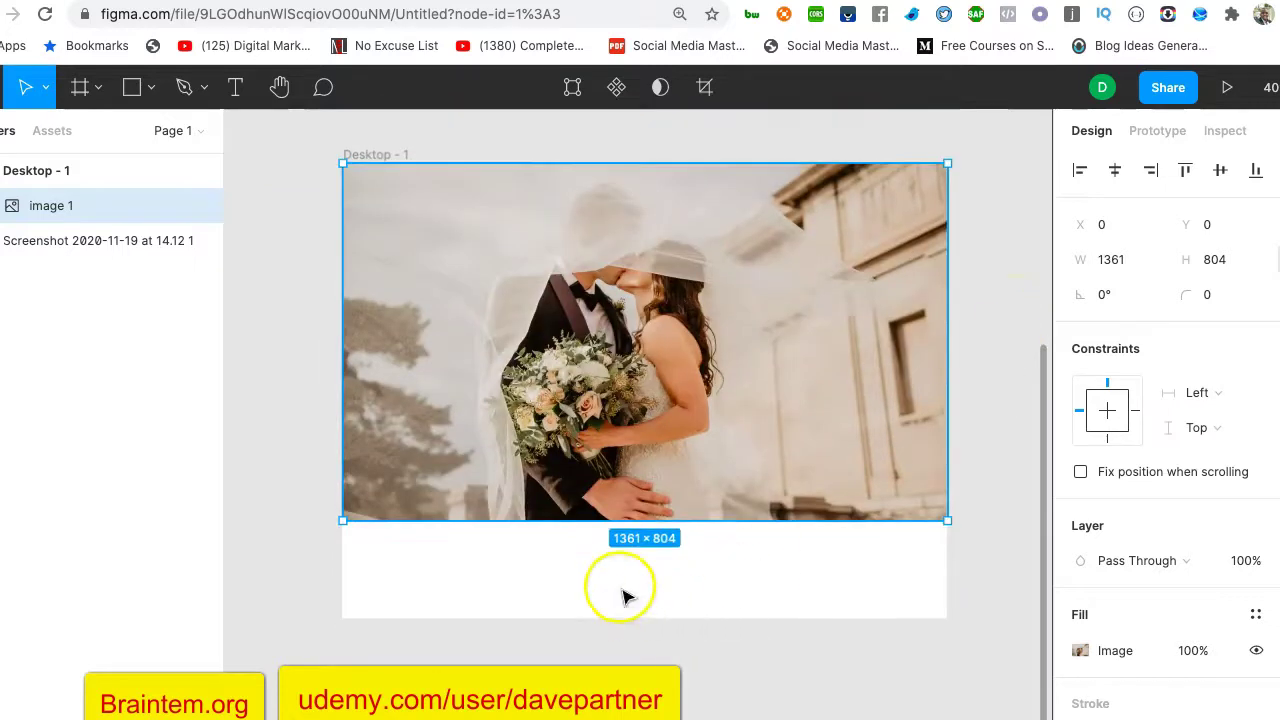
pyautogui.click(622, 597)
pyautogui.scroll(4, 646, 400)
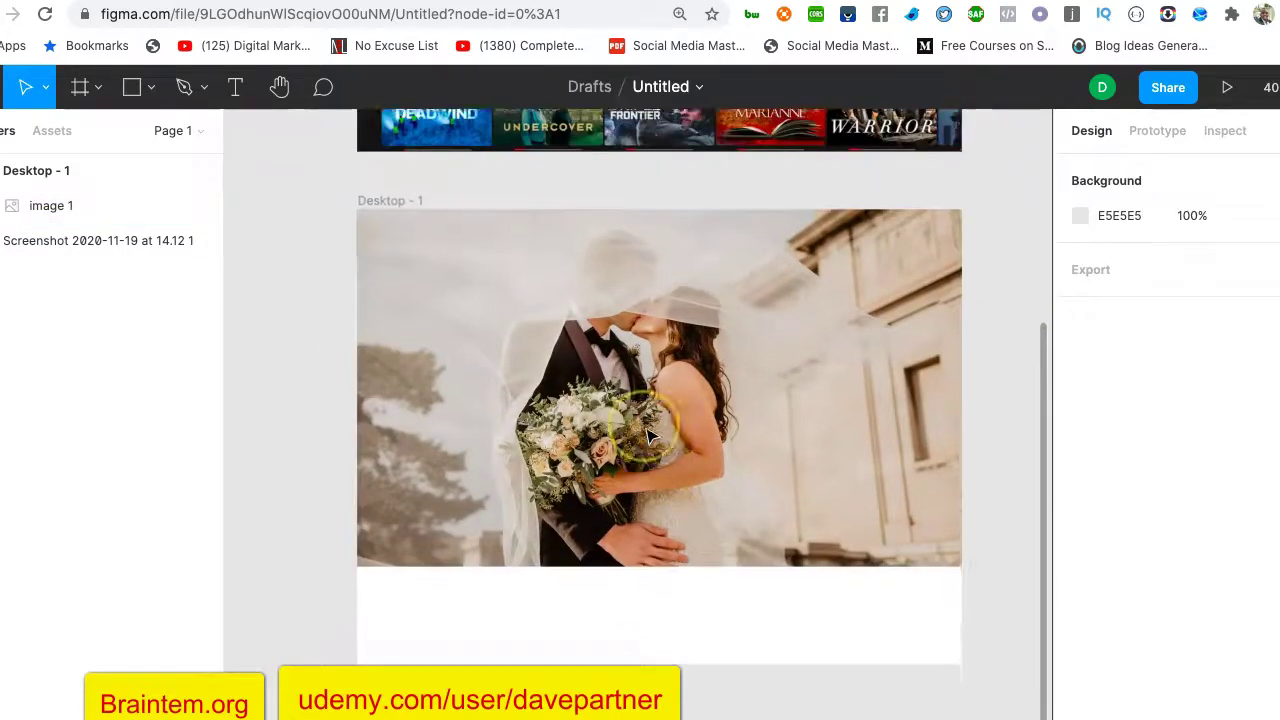
pyautogui.scroll(-2, 647, 435)
pyautogui.click(610, 425)
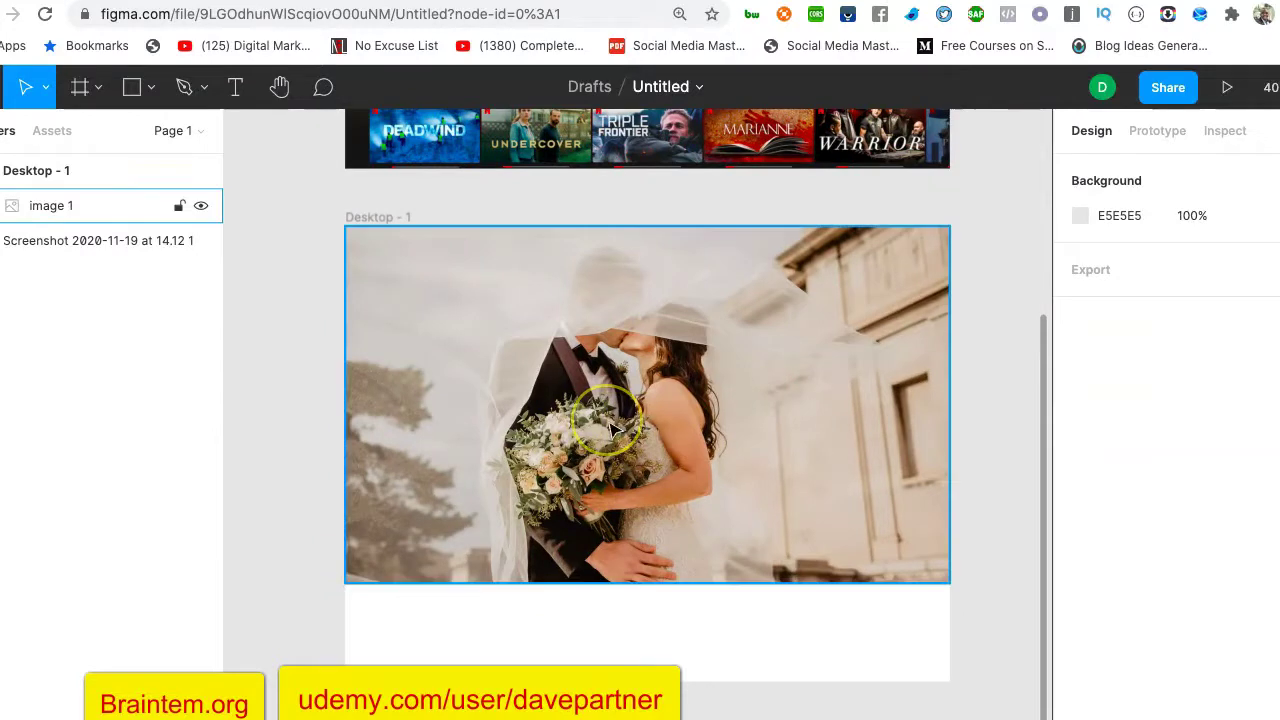
pyautogui.moveTo(610, 420); pyautogui.dragTo(822, 588)
pyautogui.scroll(-4, 822, 588)
pyautogui.hscroll(5, 822, 588)
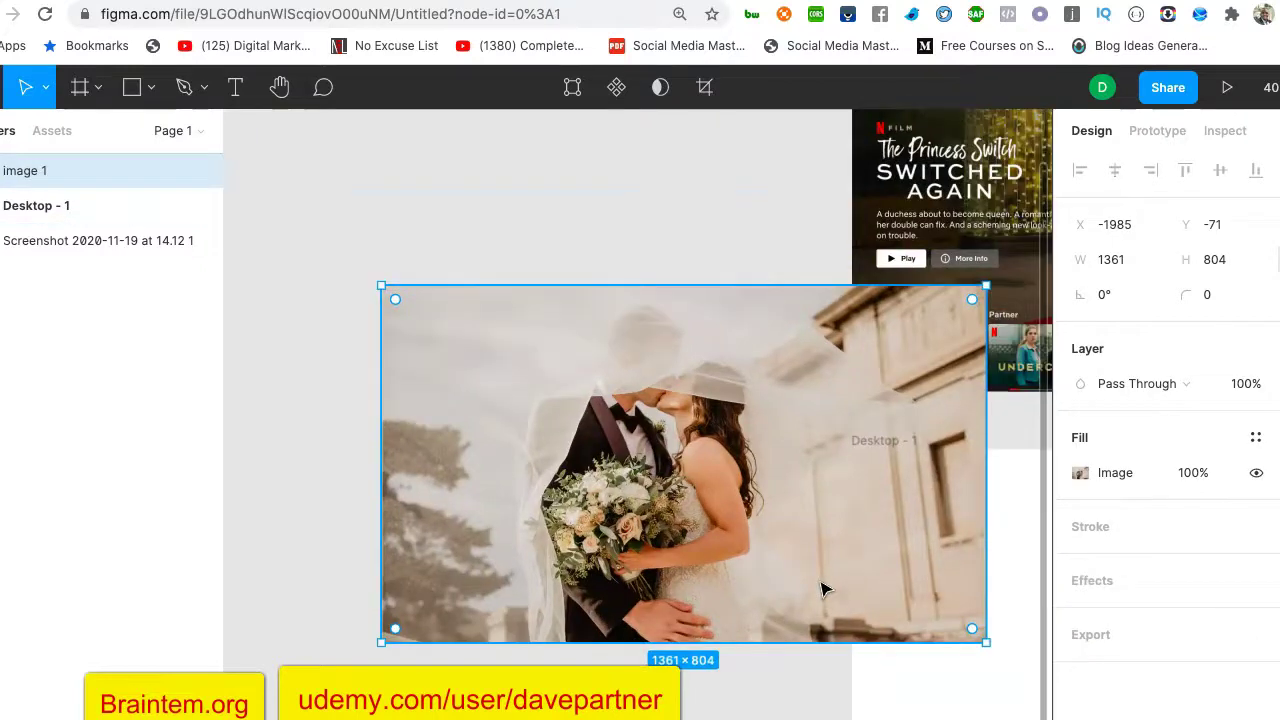
pyautogui.press('super+z')
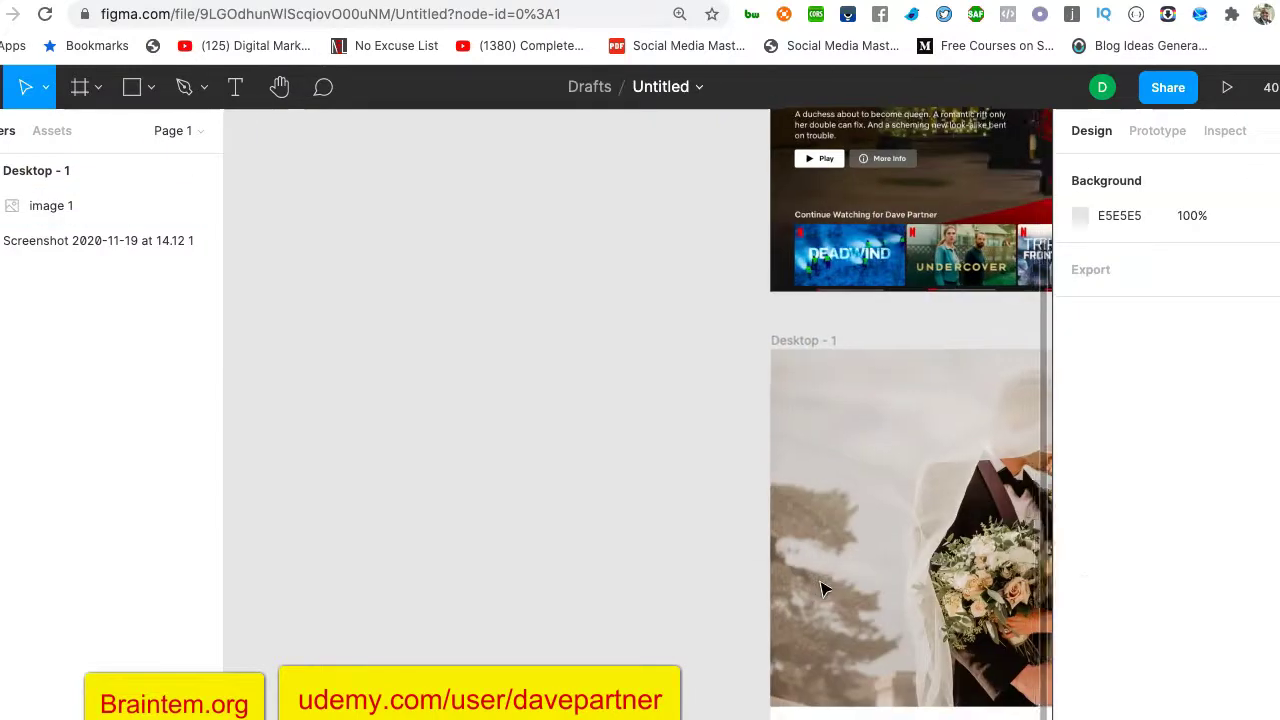
# Draw a 1361 × 1024 rectangle covering the whole Desktop - 1 frame, over the wedding photo.
pyautogui.scroll(-3, 822, 588)
pyautogui.hscroll(5, 822, 588)
pyautogui.hscroll(2, 822, 588)
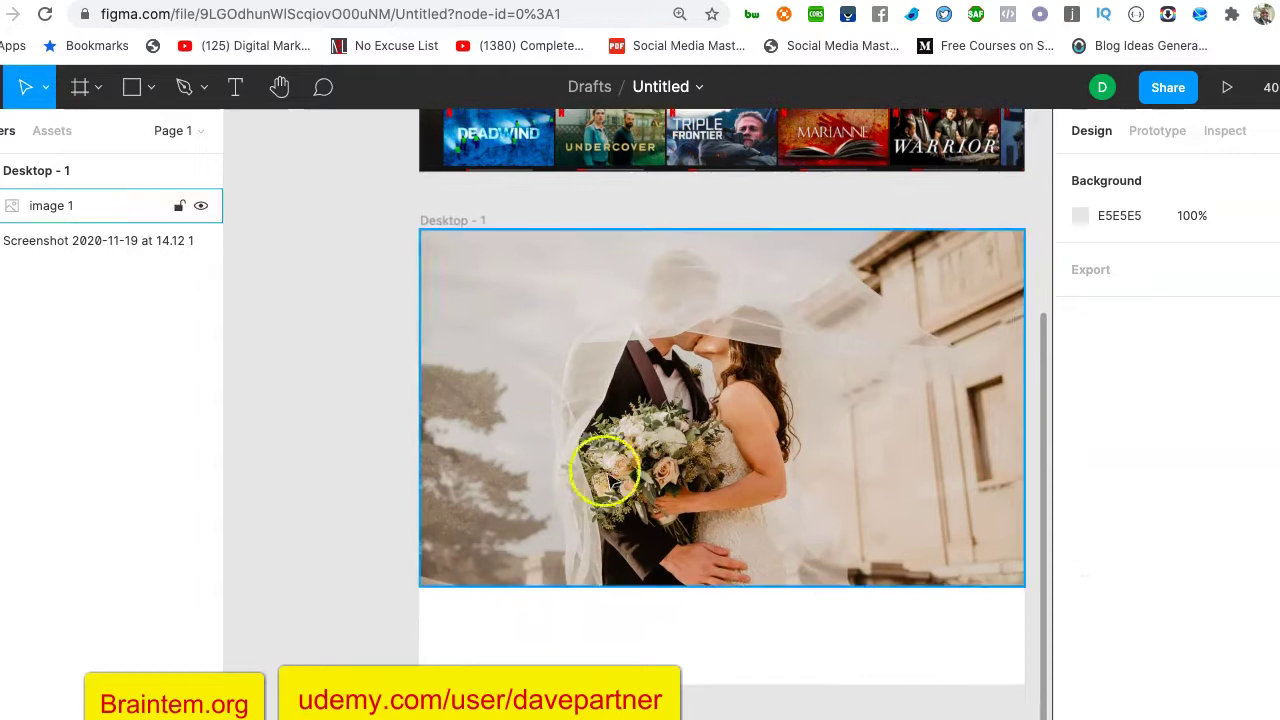
pyautogui.click(128, 90)
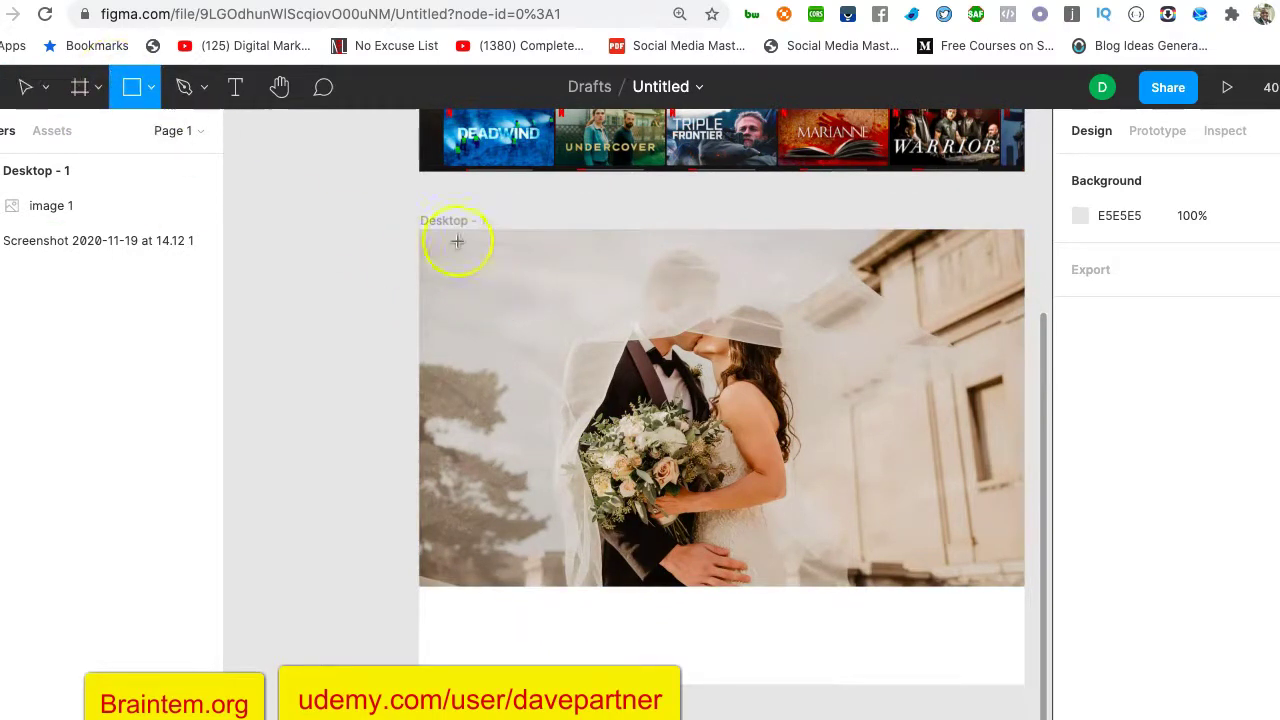
pyautogui.scroll(-2, 441, 243)
pyautogui.hscroll(3, 441, 243)
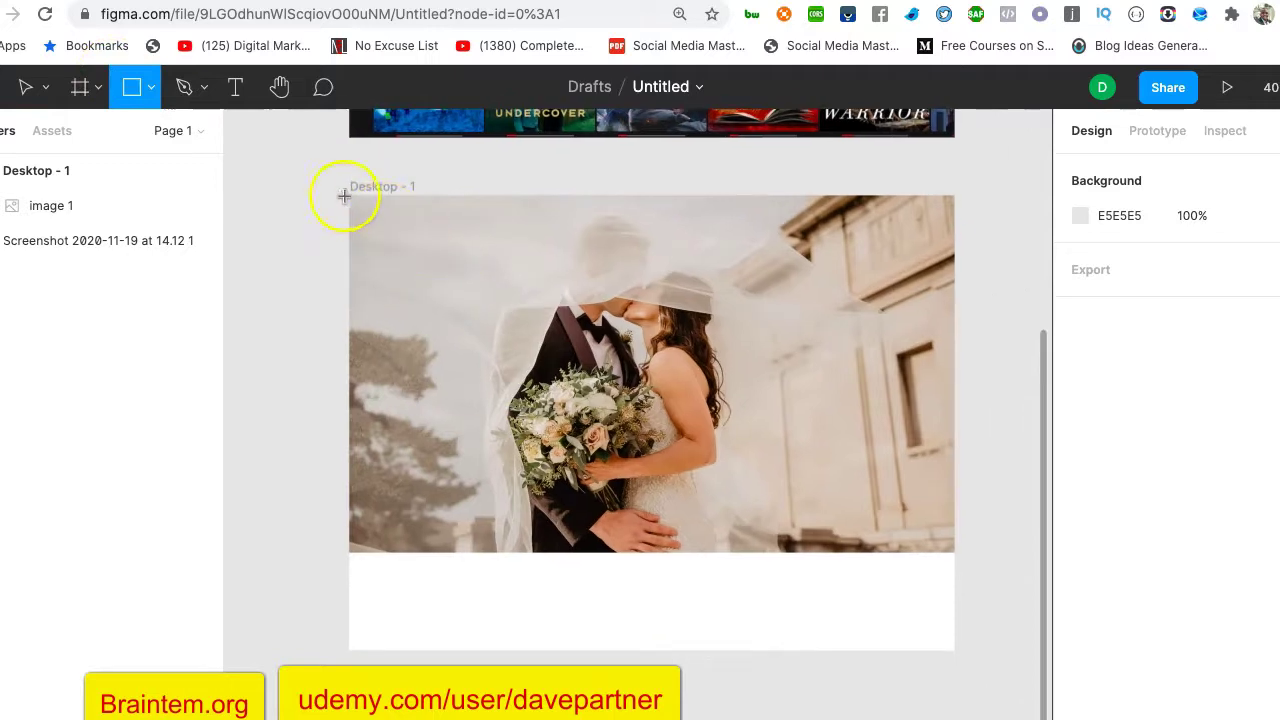
pyautogui.moveTo(899, 613); pyautogui.dragTo(953, 649)
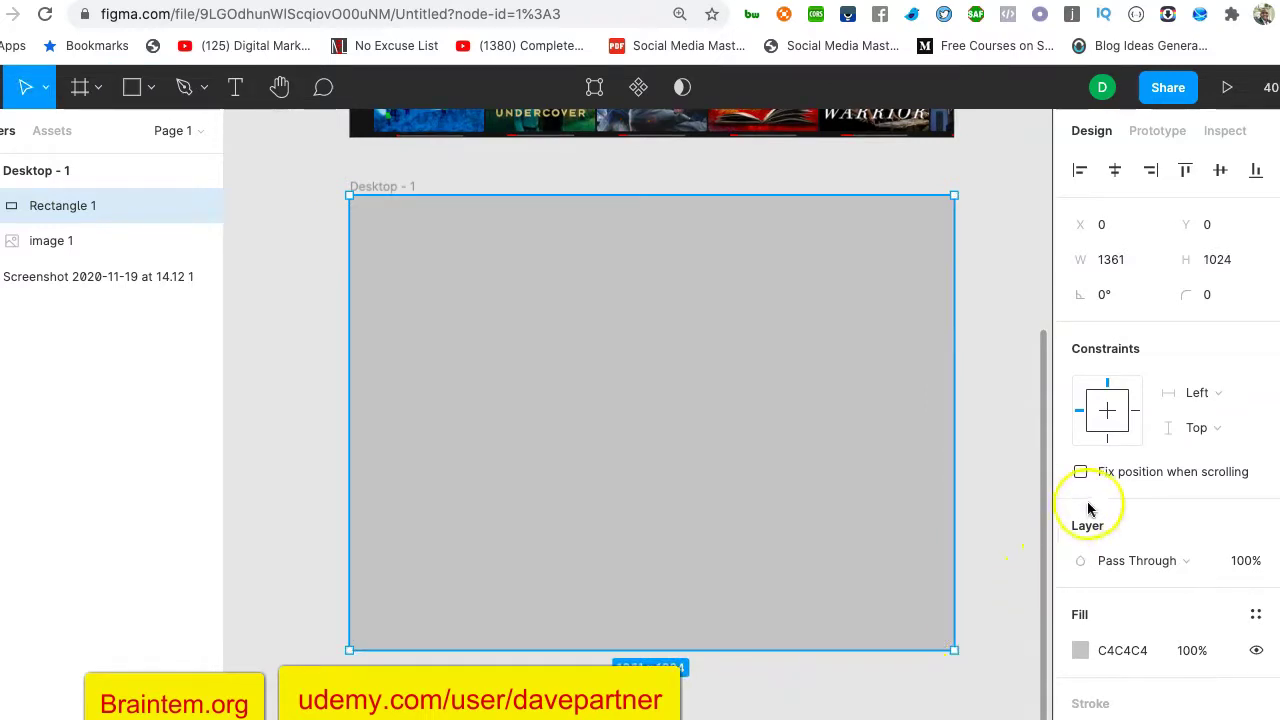
# Change the fill colour of the full-frame rectangle in Desktop - 1 to black, 000000.
pyautogui.scroll(-1, 1088, 500)
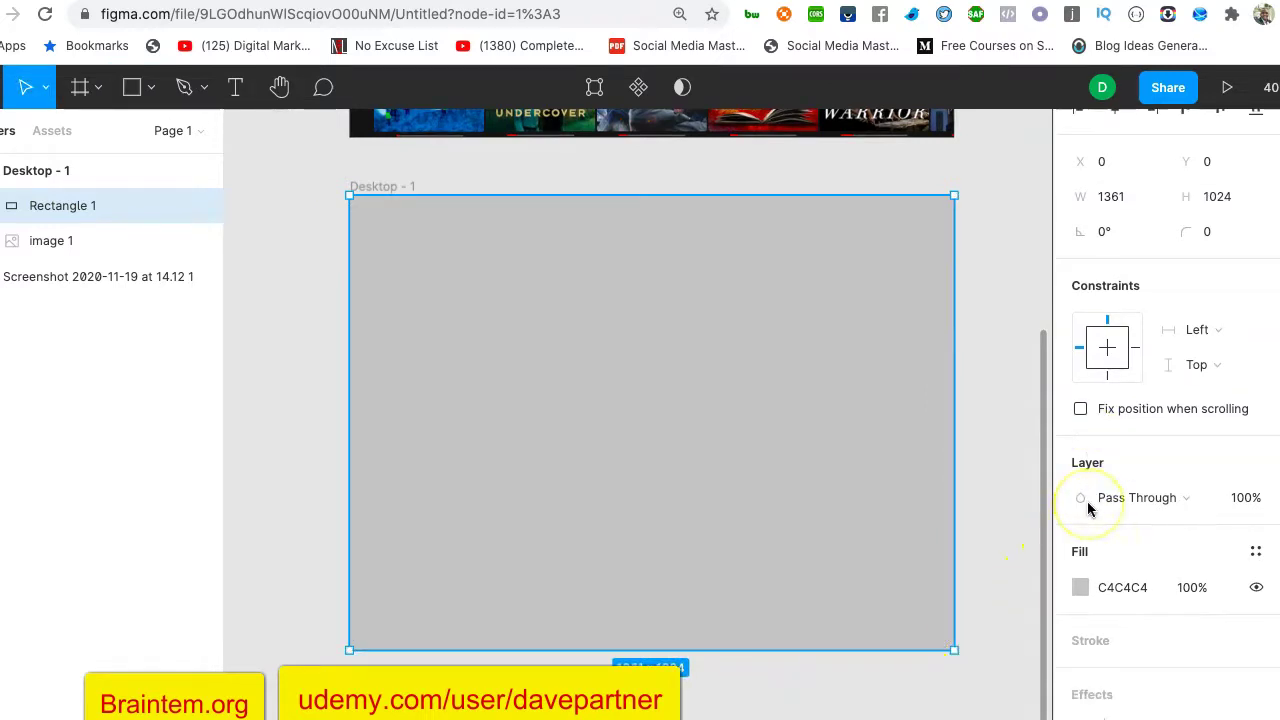
pyautogui.click(1081, 587)
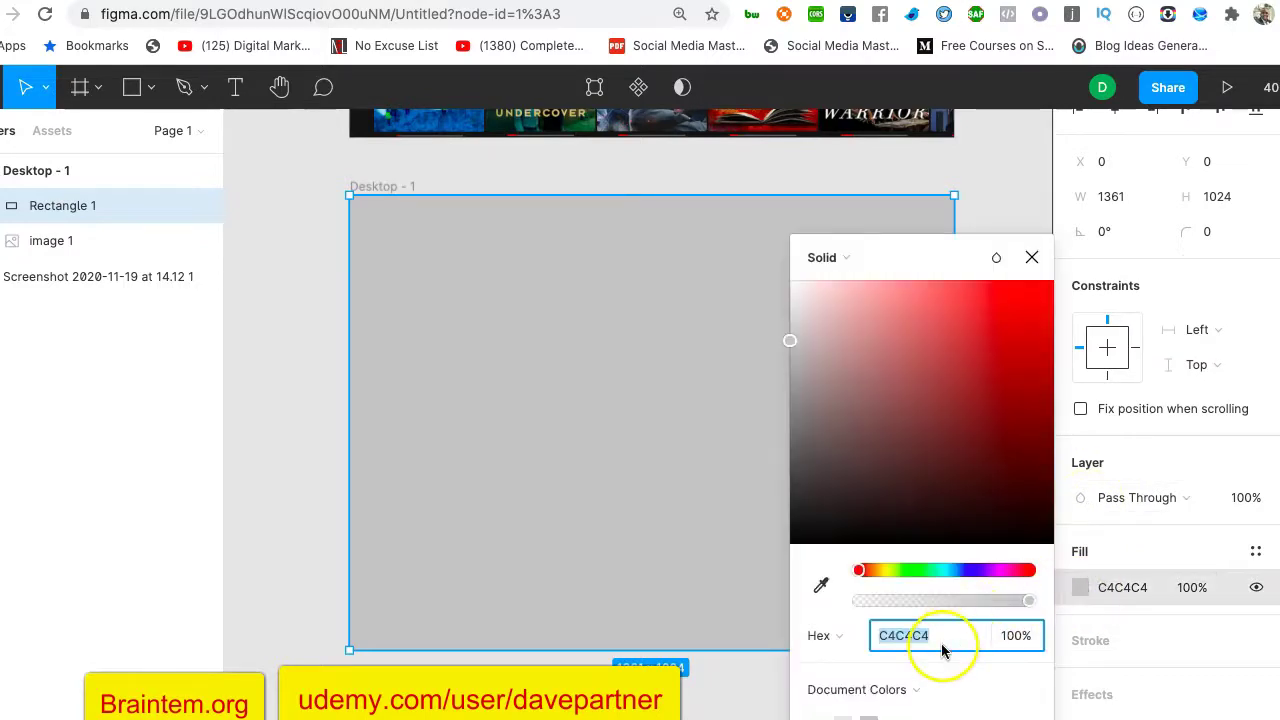
pyautogui.click(1051, 547)
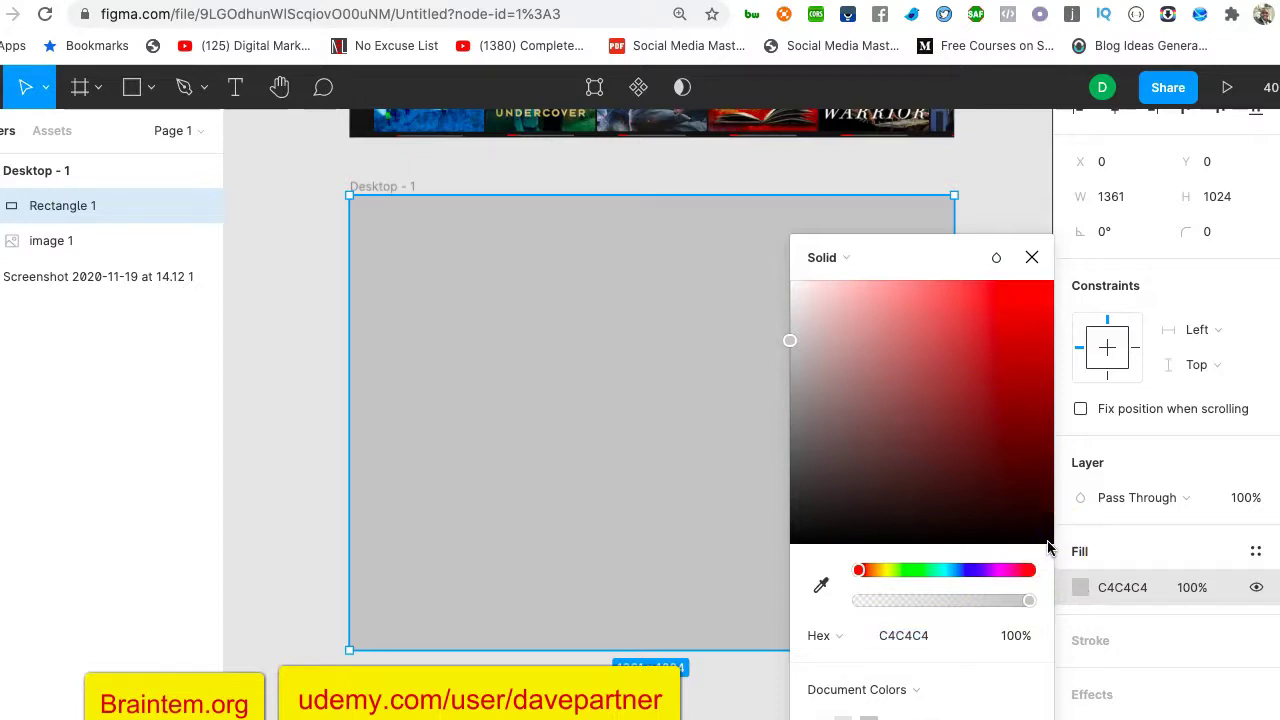
pyautogui.click(1047, 541)
pyautogui.moveTo(1047, 541); pyautogui.dragTo(1052, 545)
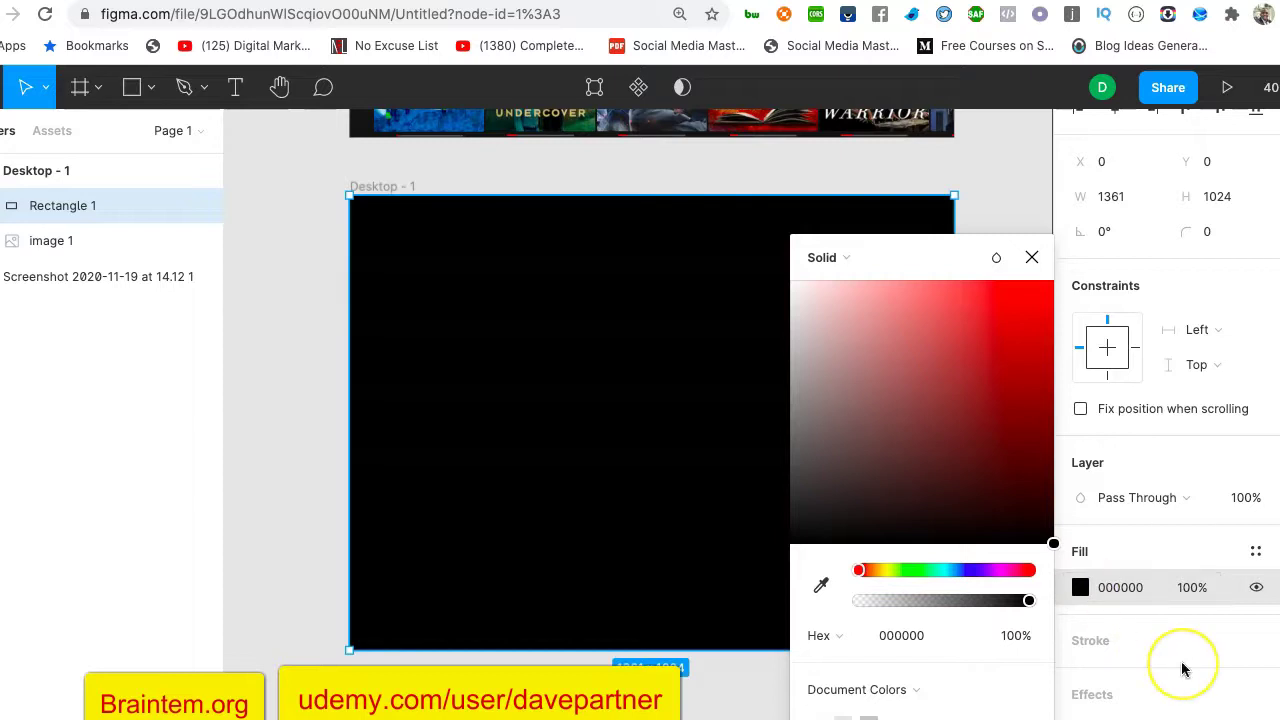
pyautogui.click(1030, 258)
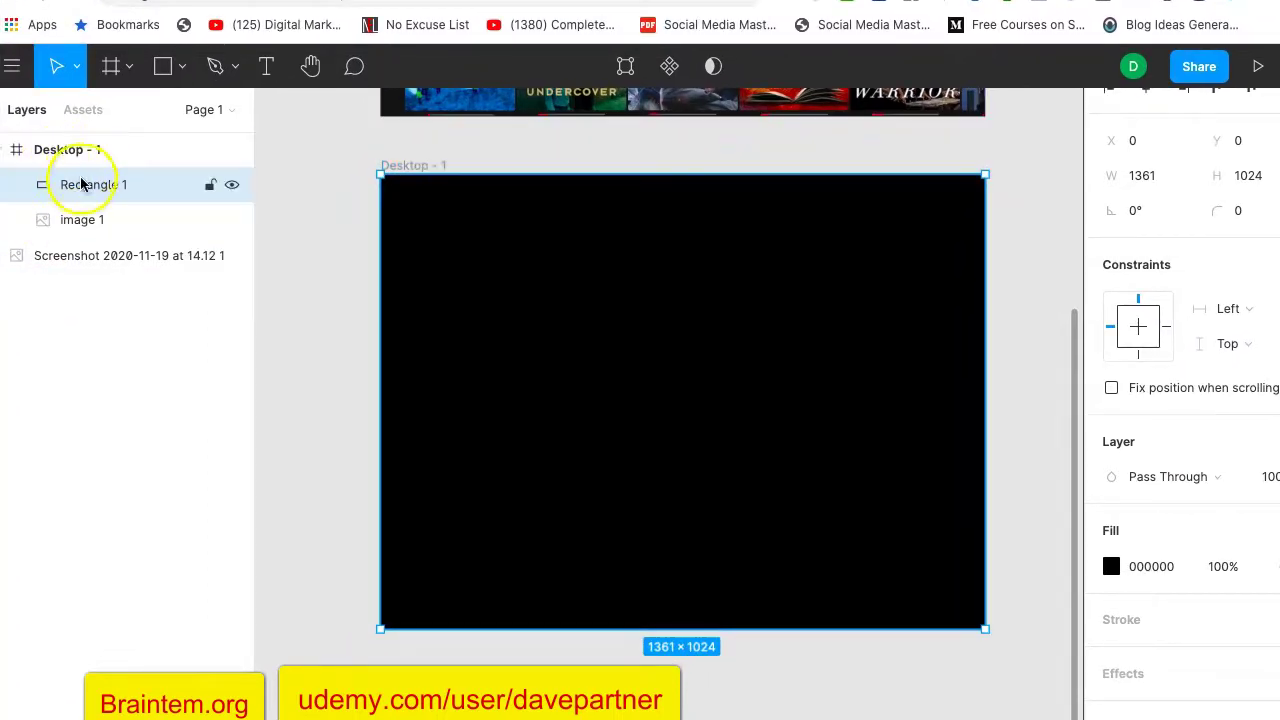
# Move the wedding photo layer above the black rectangle in the Desktop - 1 layer order.
pyautogui.click(84, 222)
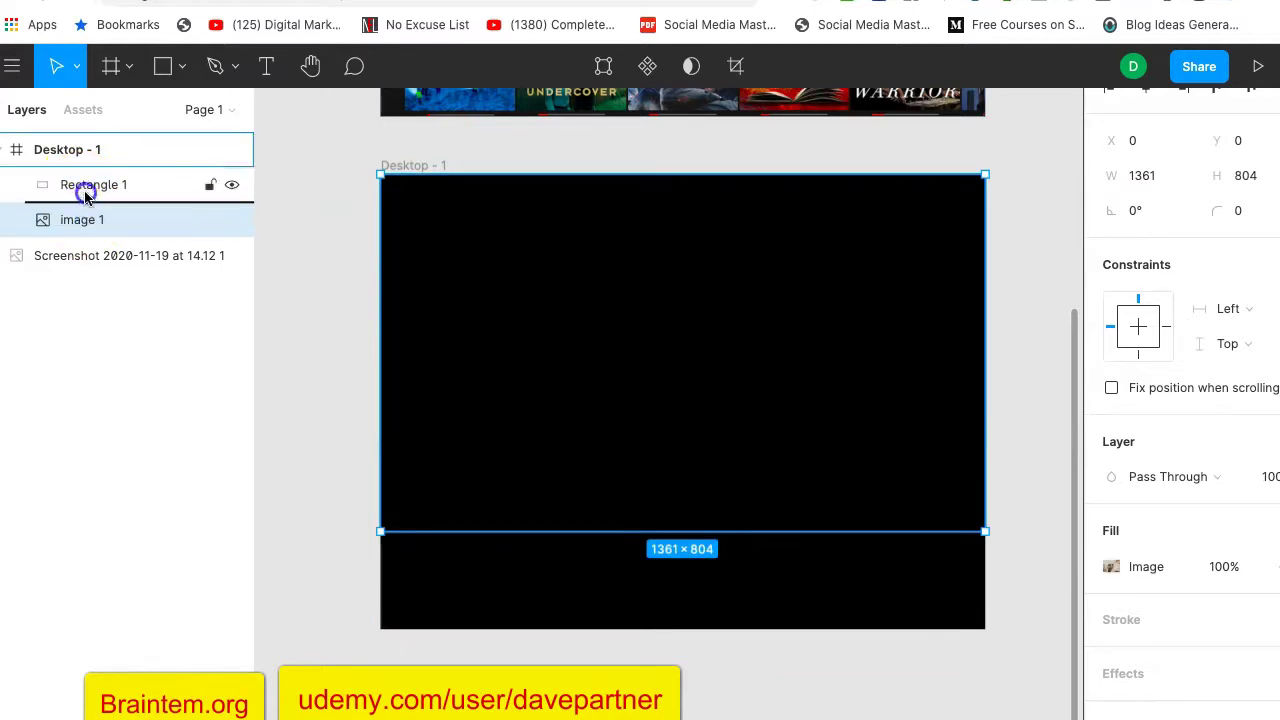
pyautogui.moveTo(88, 182); pyautogui.dragTo(88, 178)
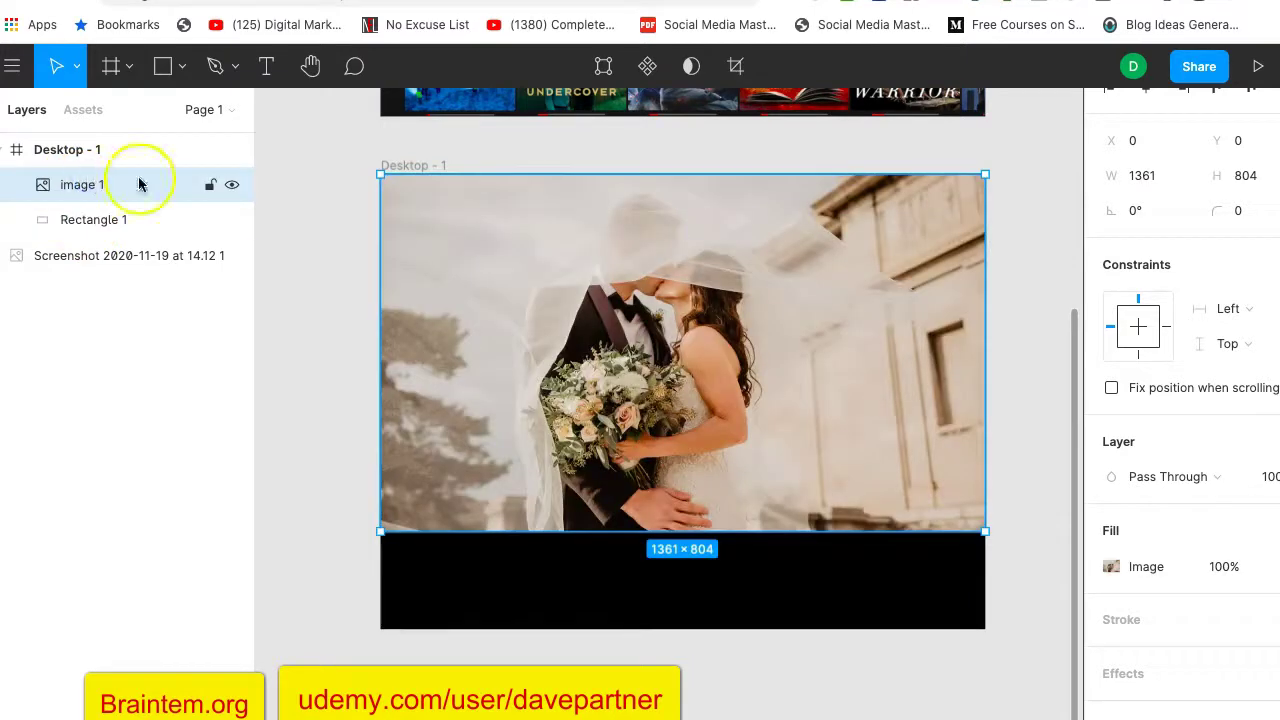
pyautogui.click(343, 453)
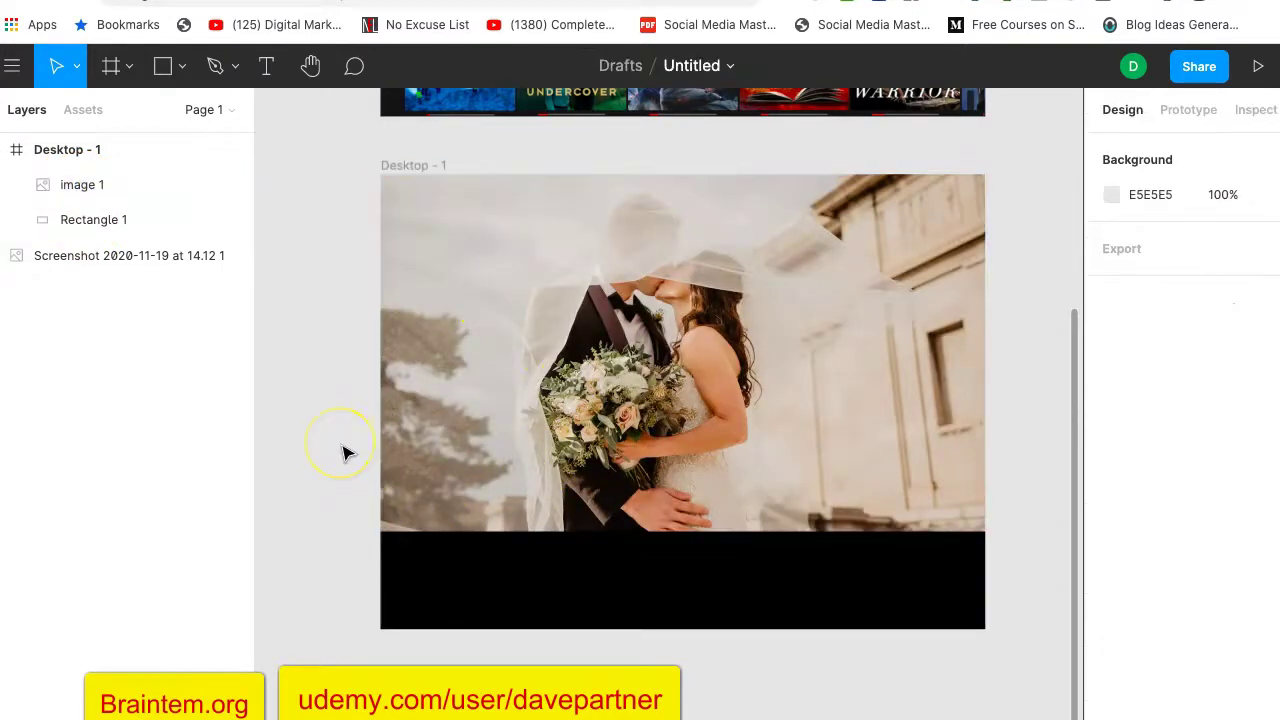
# Examine the reference screenshot's hero picture, its title area and darkened edges, and compare it with the wedding photo in the frame.
pyautogui.scroll(4, 343, 453)
pyautogui.hscroll(-1, 343, 453)
pyautogui.scroll(1, 343, 453)
pyautogui.hscroll(1, 343, 453)
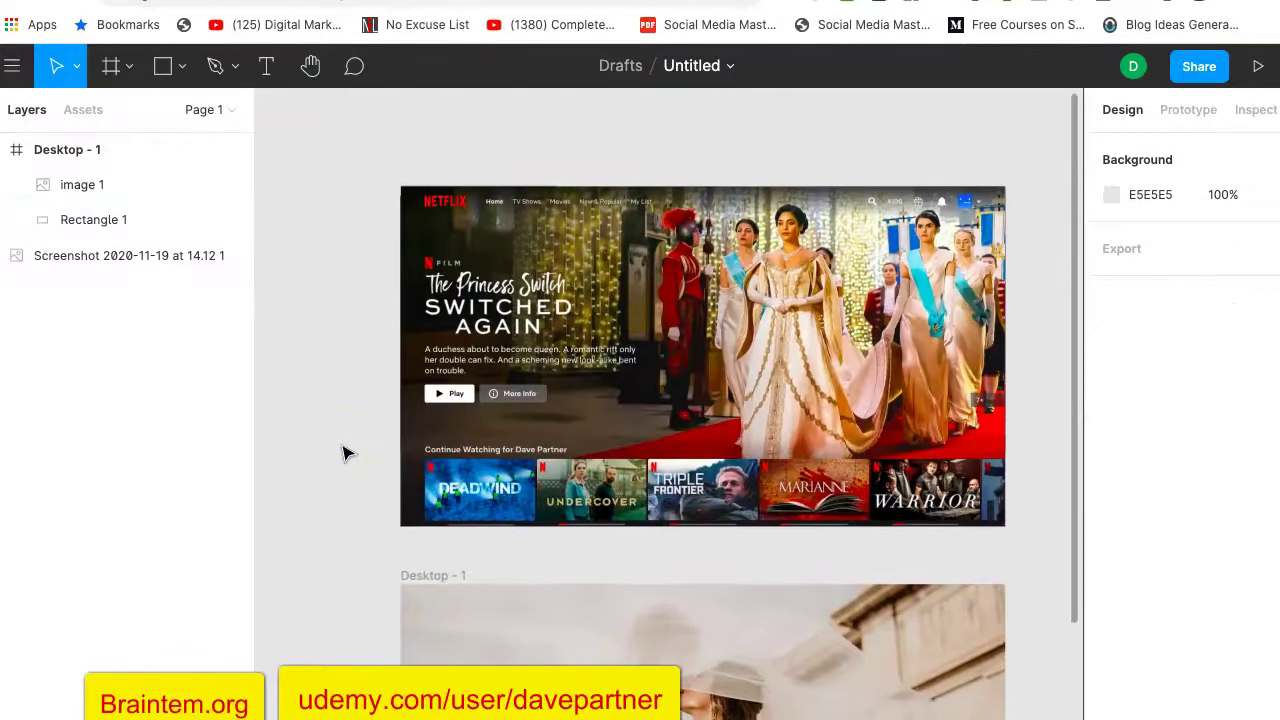
pyautogui.click(508, 291)
pyautogui.scroll(8, 508, 290)
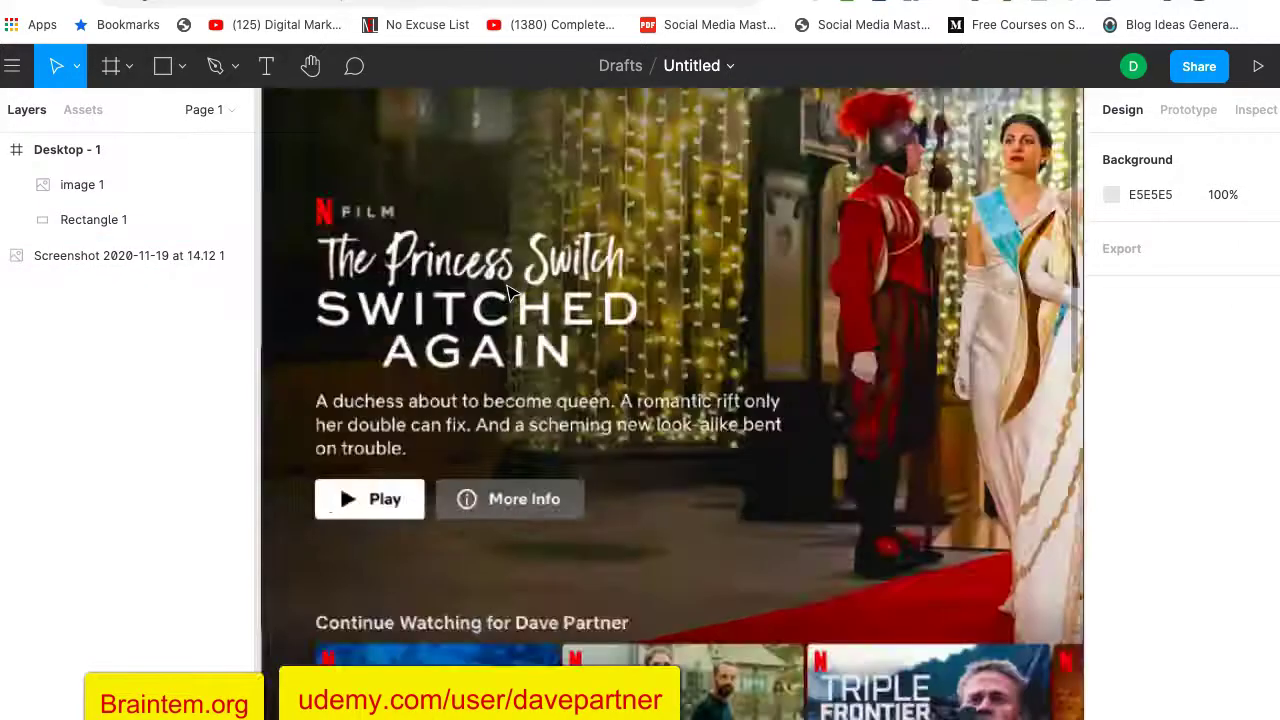
pyautogui.scroll(-4, 508, 291)
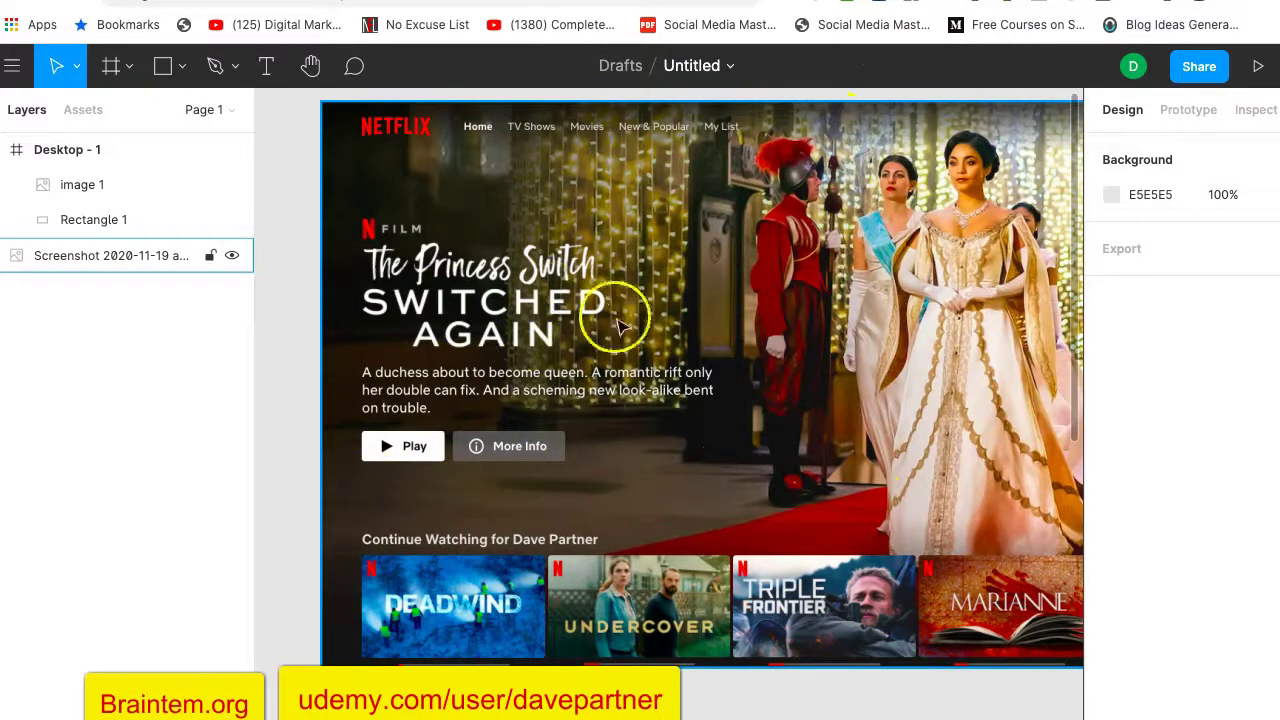
pyautogui.hscroll(5, 618, 335)
pyautogui.scroll(1, 618, 335)
pyautogui.hscroll(2, 622, 347)
pyautogui.scroll(-1, 622, 347)
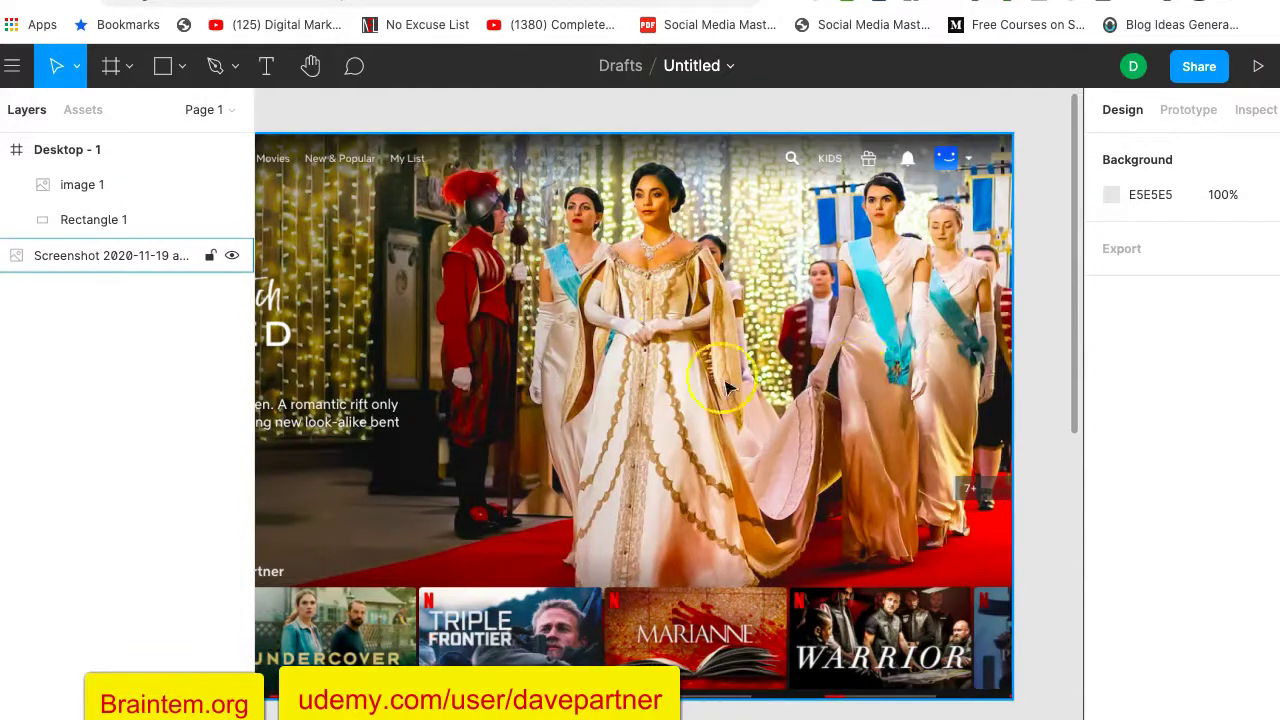
pyautogui.scroll(-4, 640, 434)
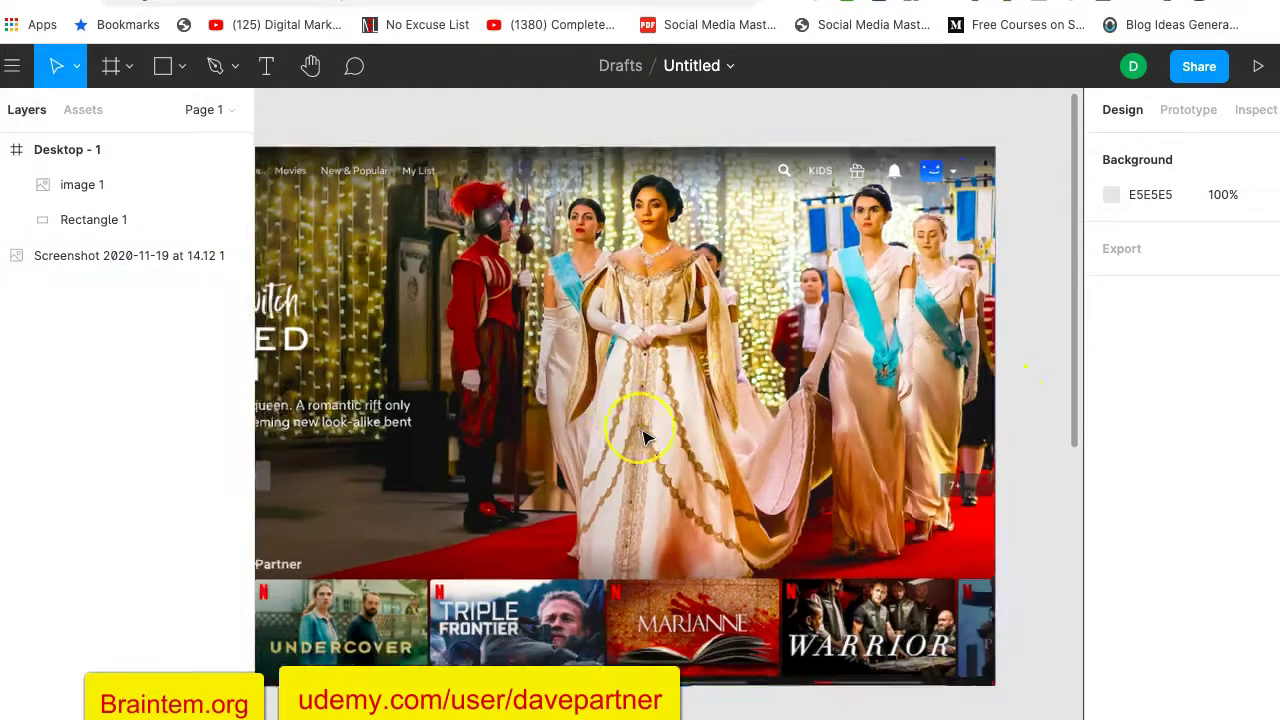
pyautogui.scroll(-7, 645, 437)
pyautogui.hscroll(-2, 645, 437)
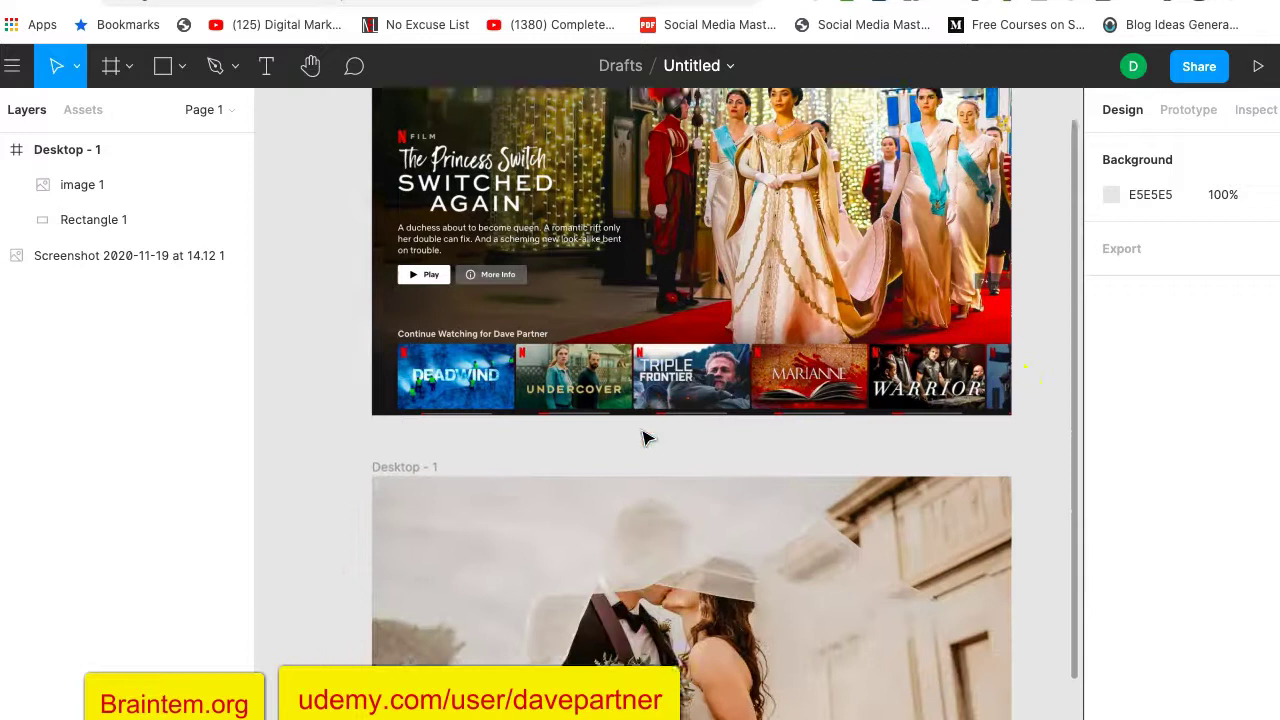
pyautogui.hscroll(2, 645, 437)
pyautogui.scroll(-1, 645, 437)
pyautogui.scroll(1, 645, 437)
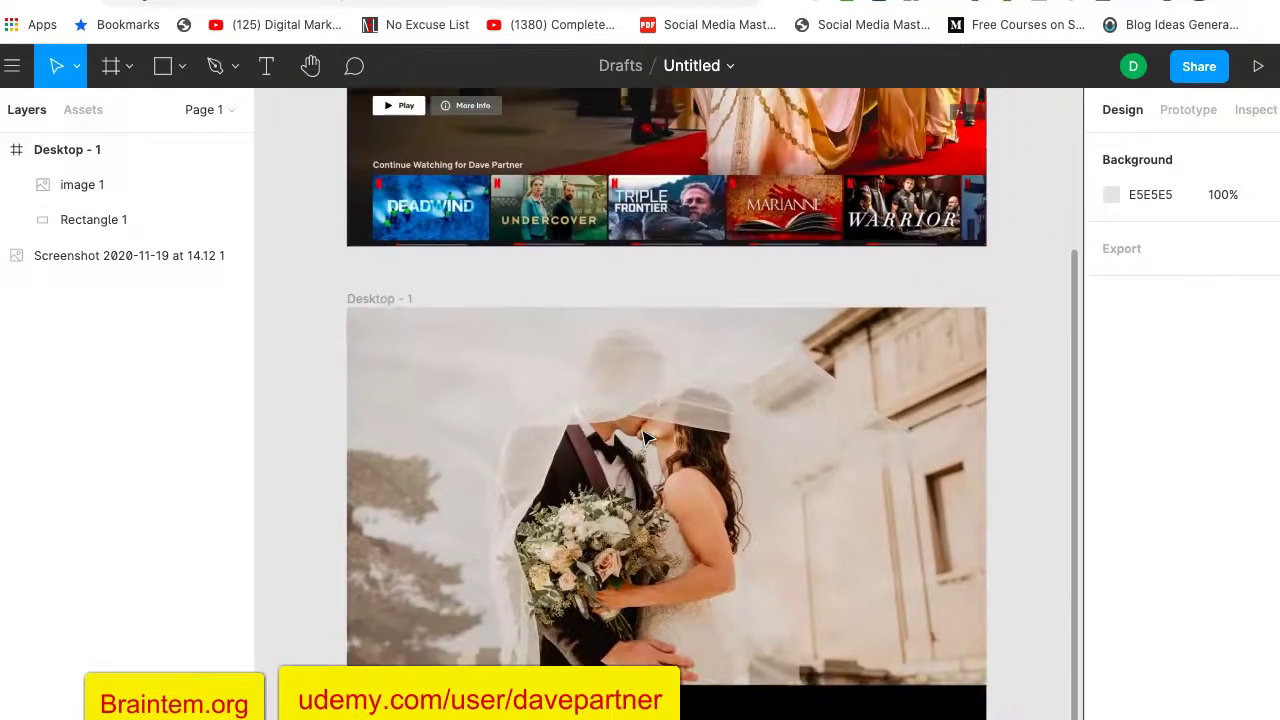
# Draw a rectangle over the wedding photo from the frame's upper-left corner and widen it to cover the photo at 1361 × 804.
pyautogui.click(162, 68)
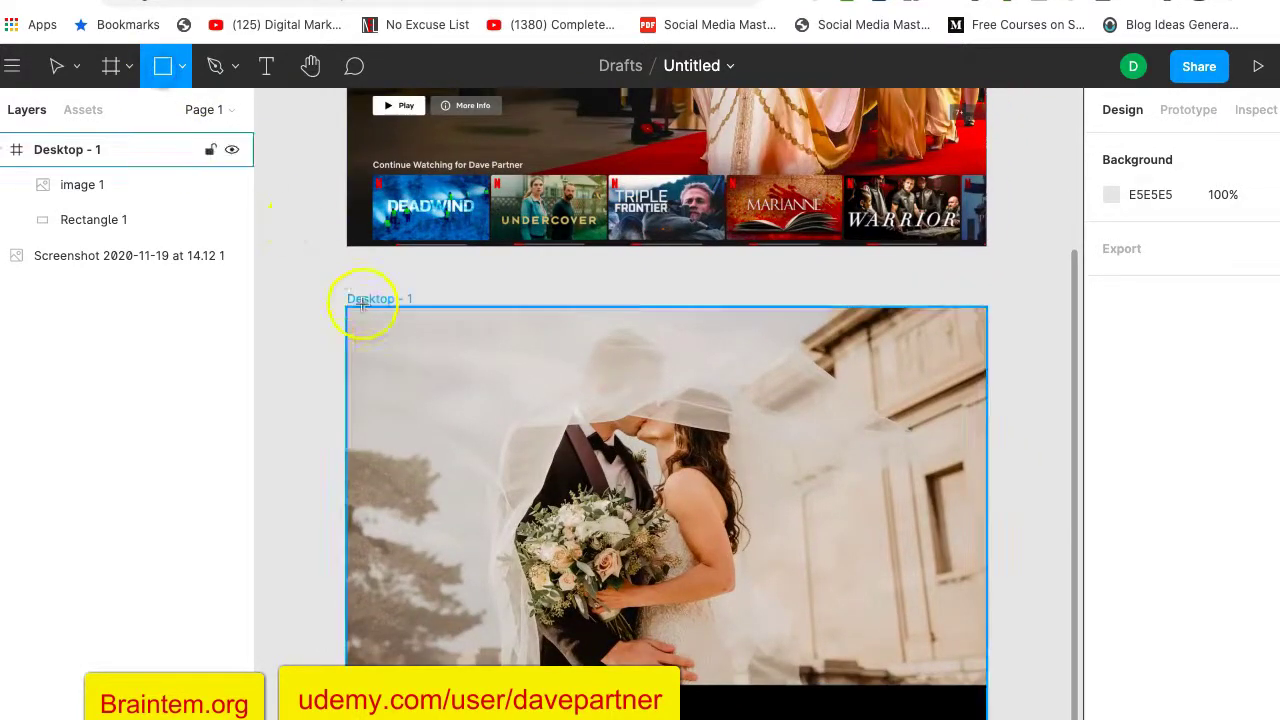
pyautogui.moveTo(347, 307); pyautogui.dragTo(955, 690)
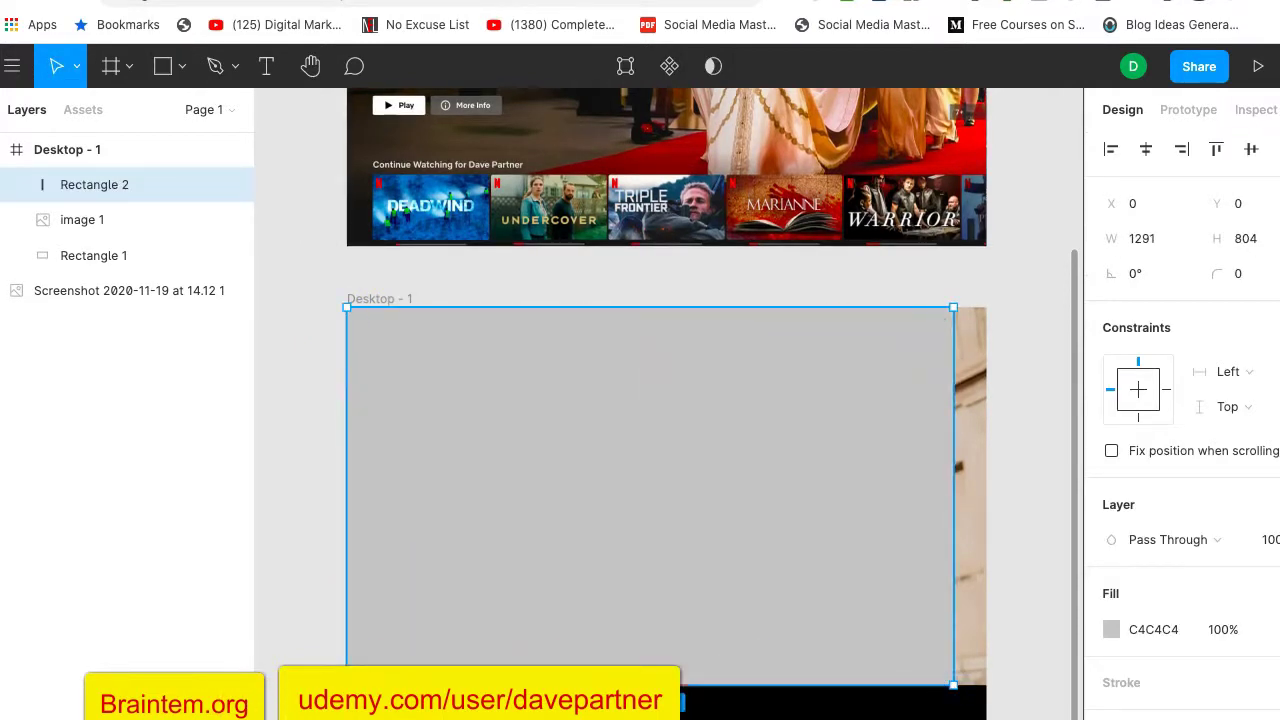
pyautogui.moveTo(946, 491); pyautogui.dragTo(987, 489)
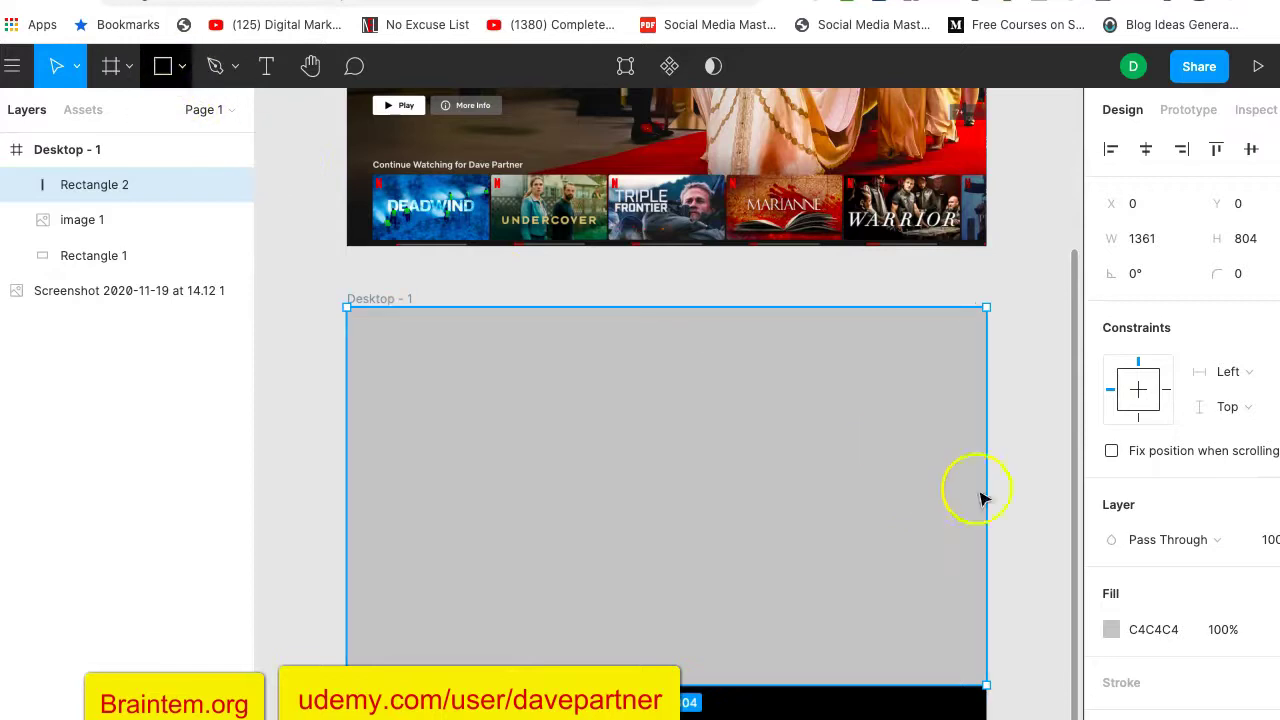
# Fill the rectangle over the wedding photo with the document's black, 000000.
pyautogui.click(1111, 629)
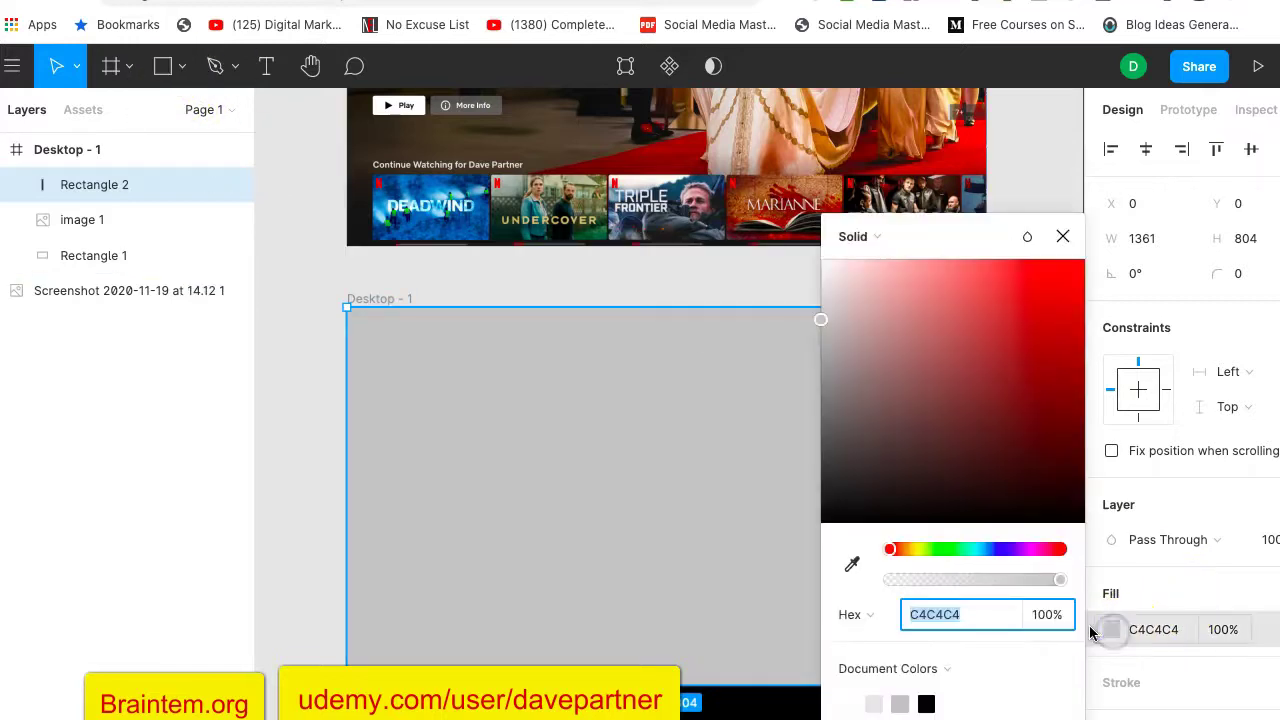
pyautogui.click(927, 703)
pyautogui.click(1063, 236)
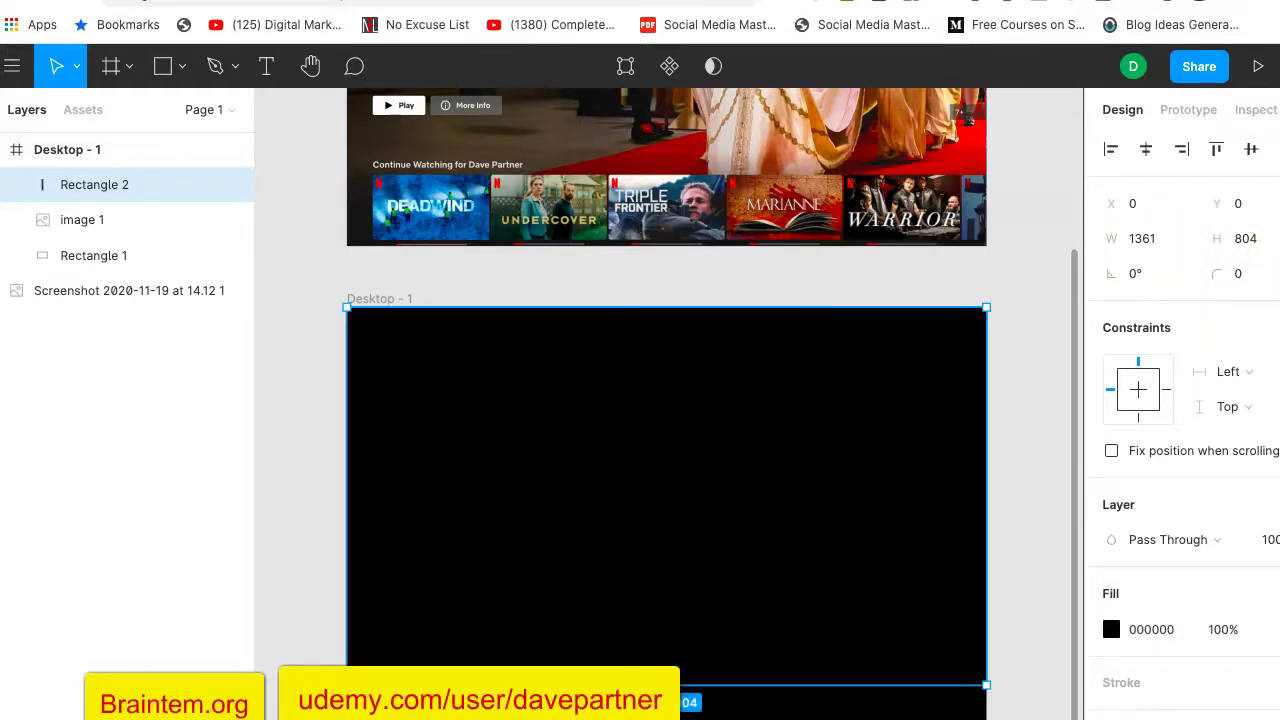
pyautogui.click(224, 460)
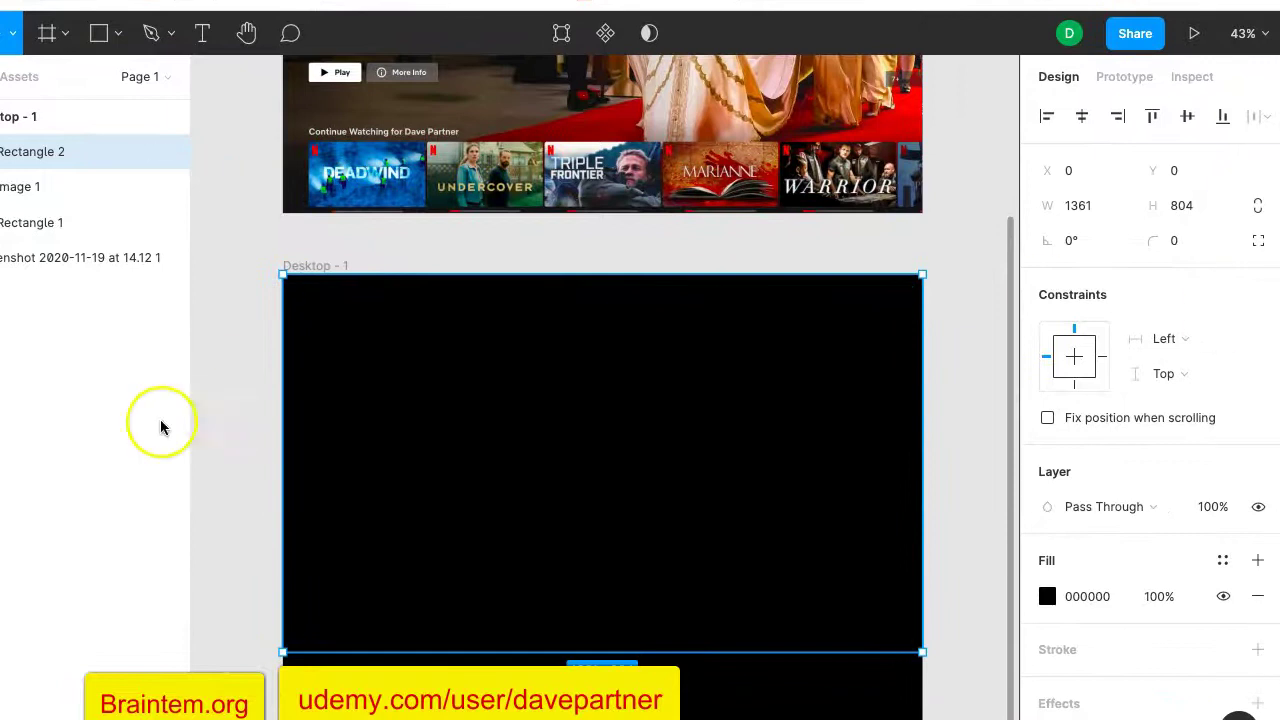
# Try fill opacities of 10% and 30% on the black overlay rectangle and compare the photo with the reference screenshot.
pyautogui.click(1157, 598)
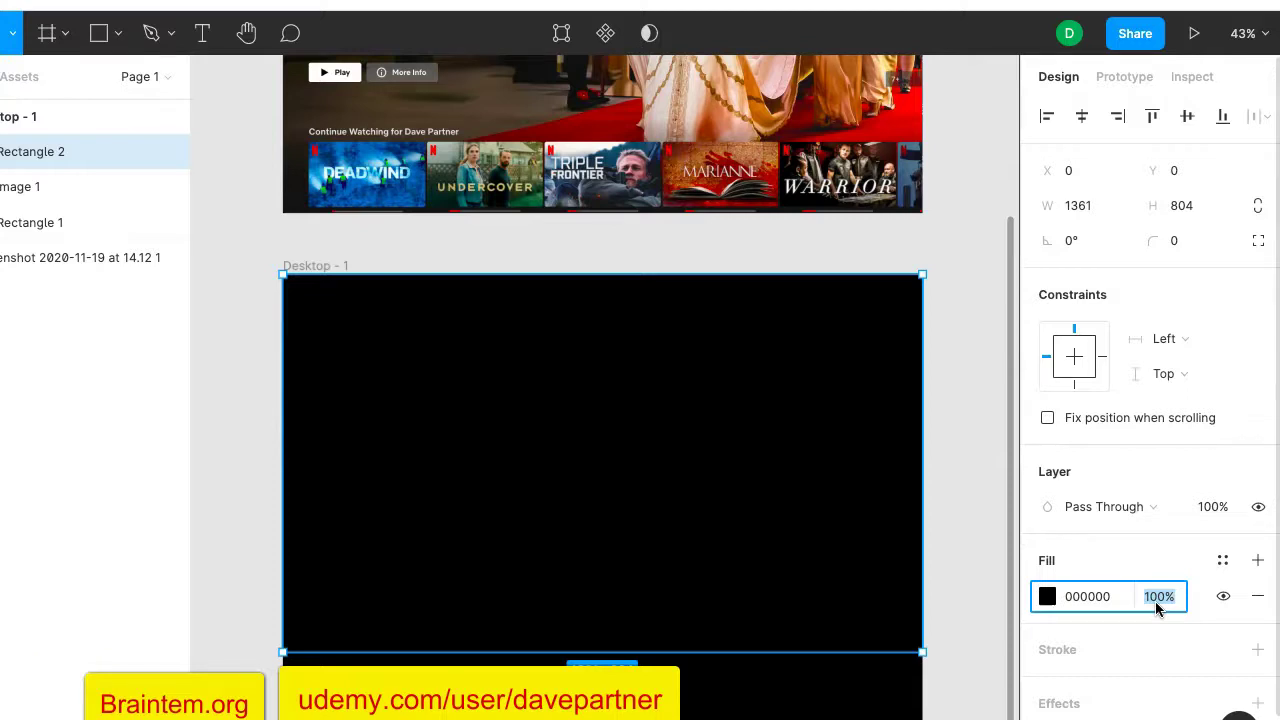
pyautogui.press('Return')
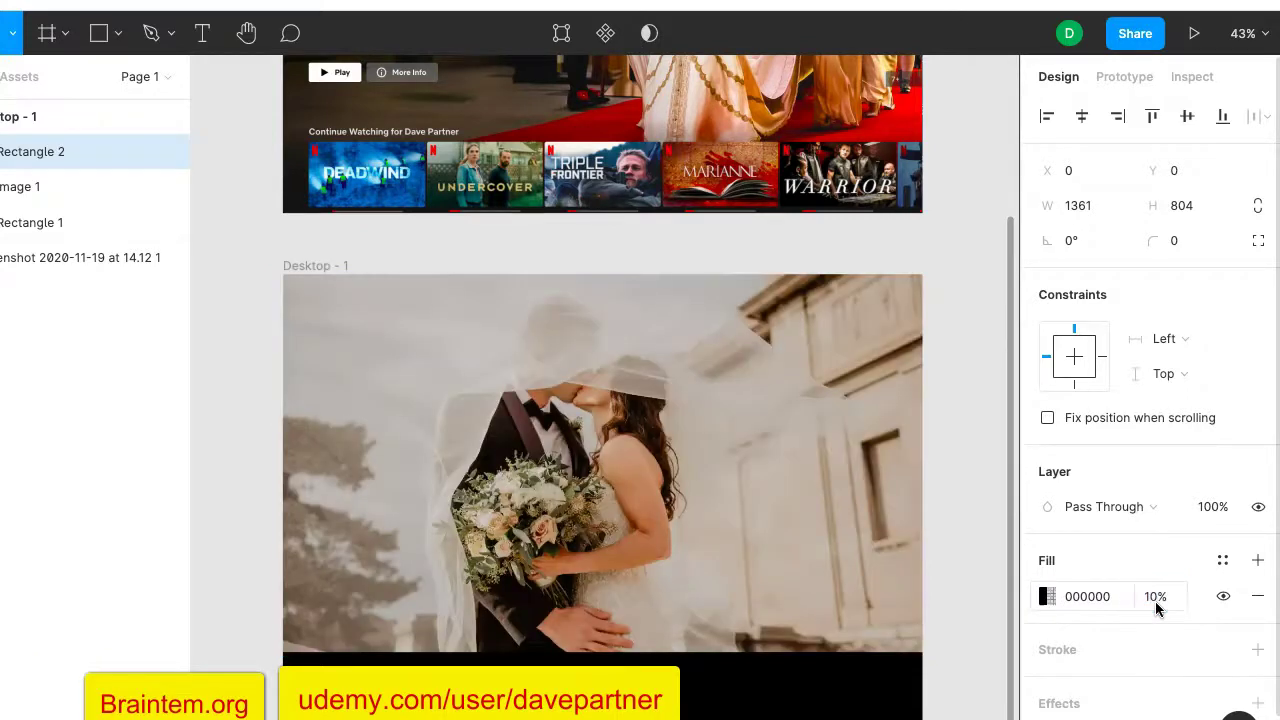
pyautogui.click(1155, 598)
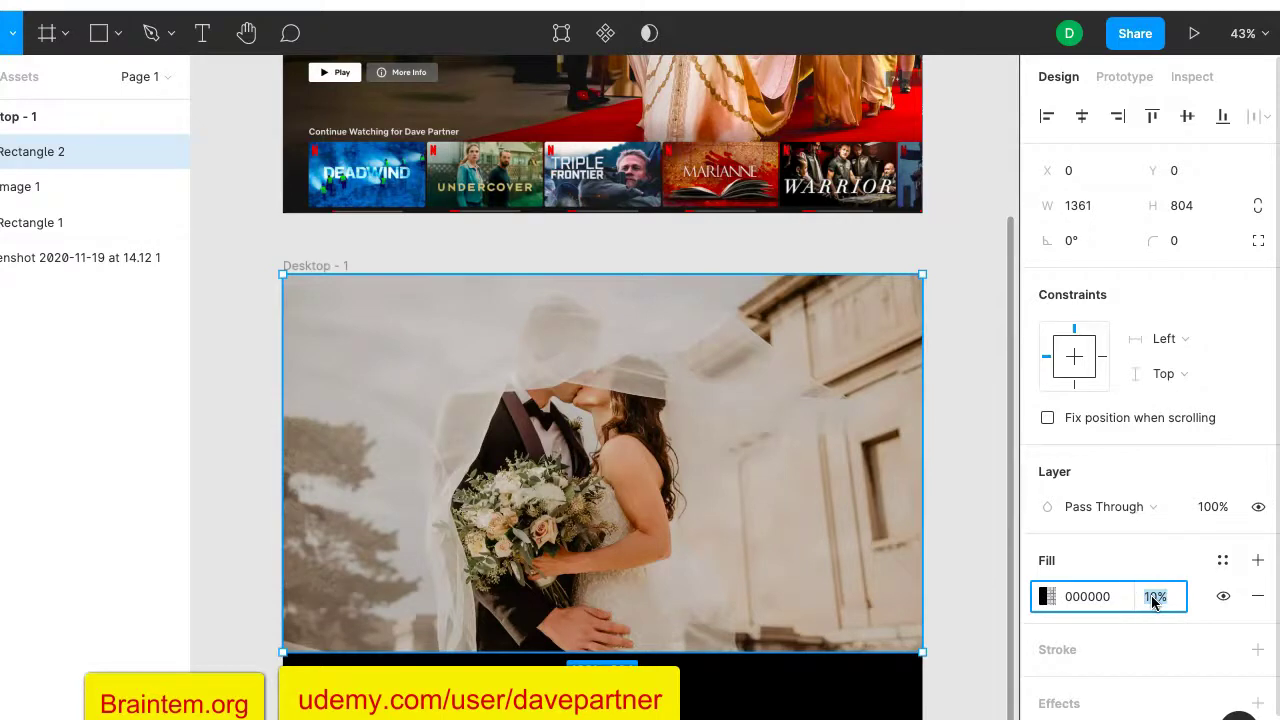
pyautogui.press('Return')
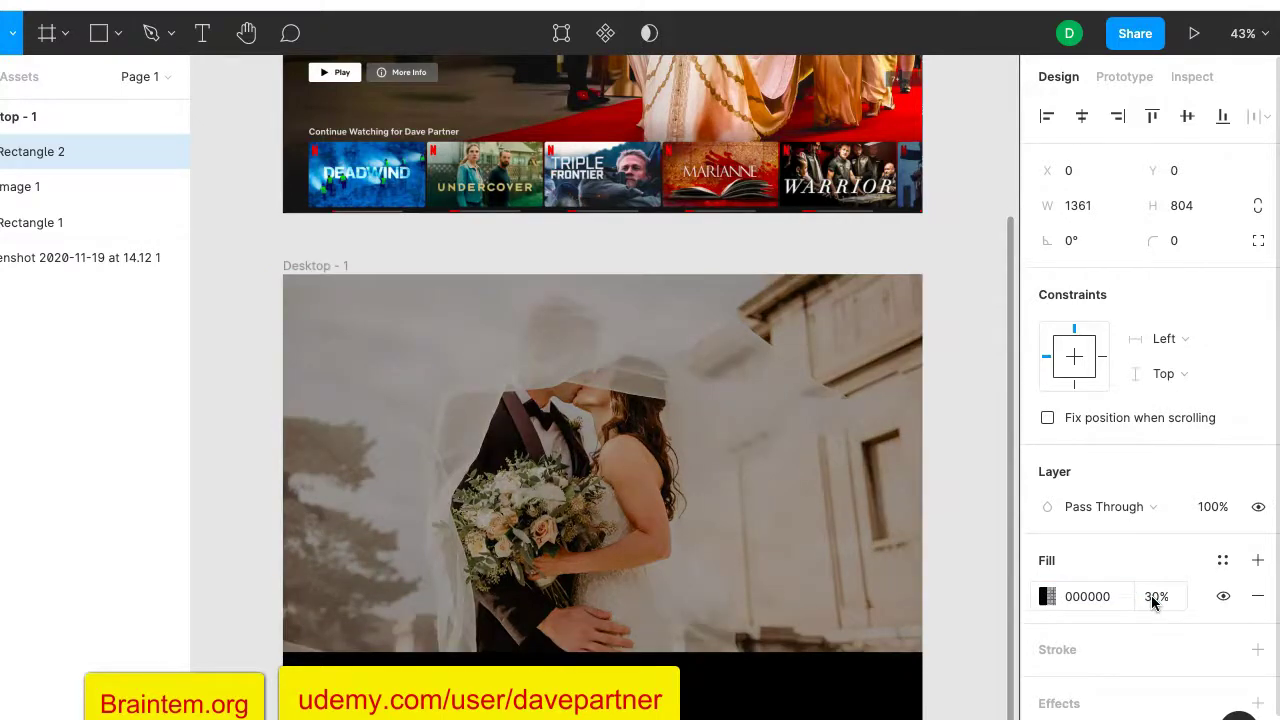
pyautogui.scroll(5, 951, 500)
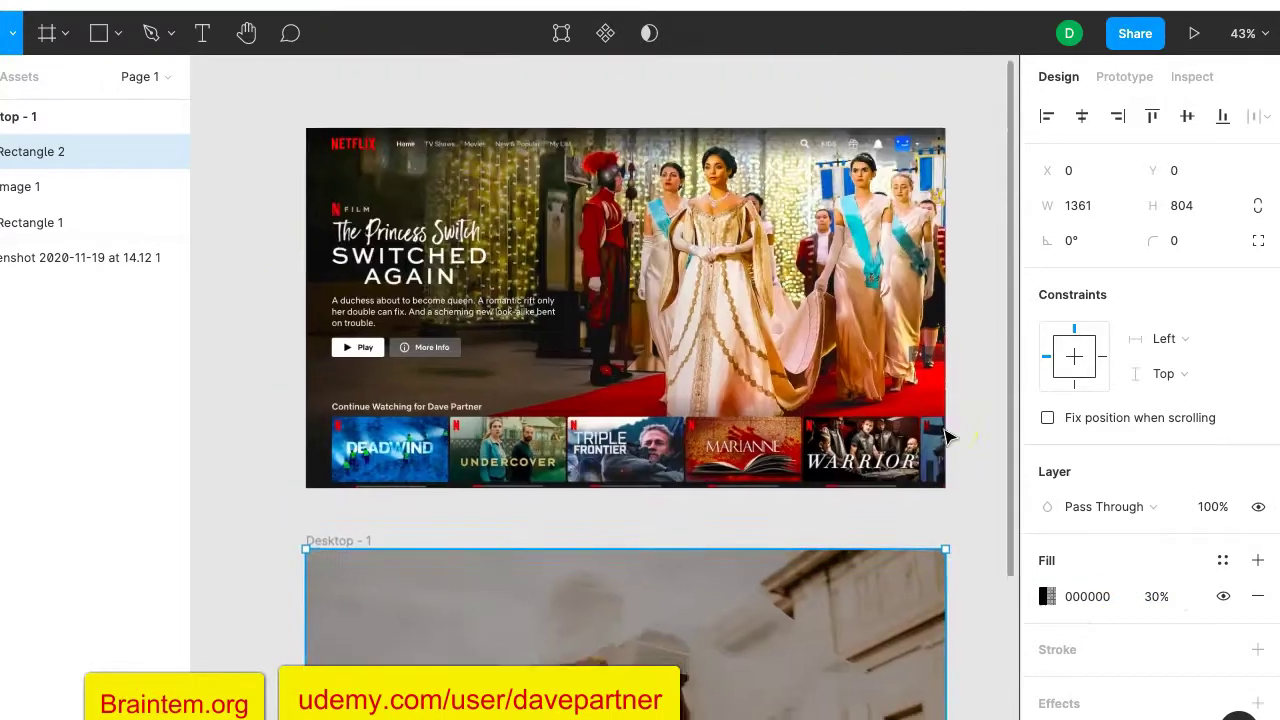
# Try a 45% fill opacity on the black overlay rectangle and compare the photo with the reference screenshot.
pyautogui.scroll(-5, 951, 436)
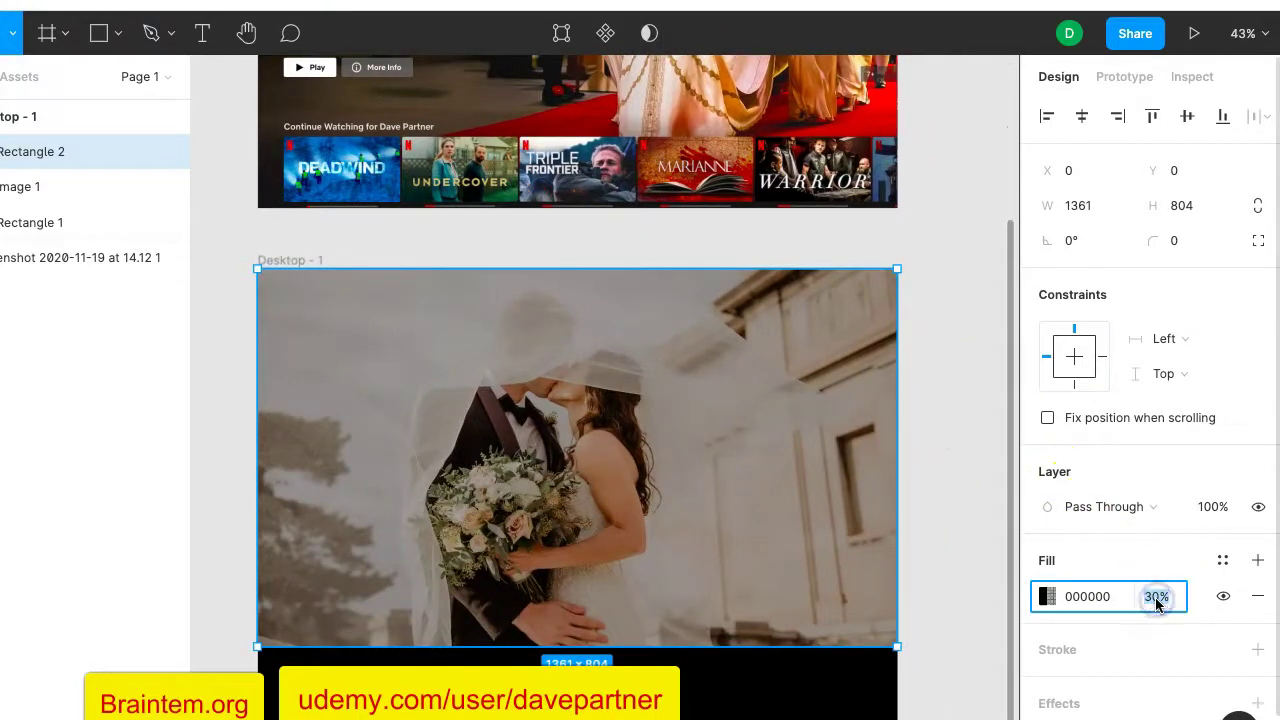
pyautogui.press('Return')
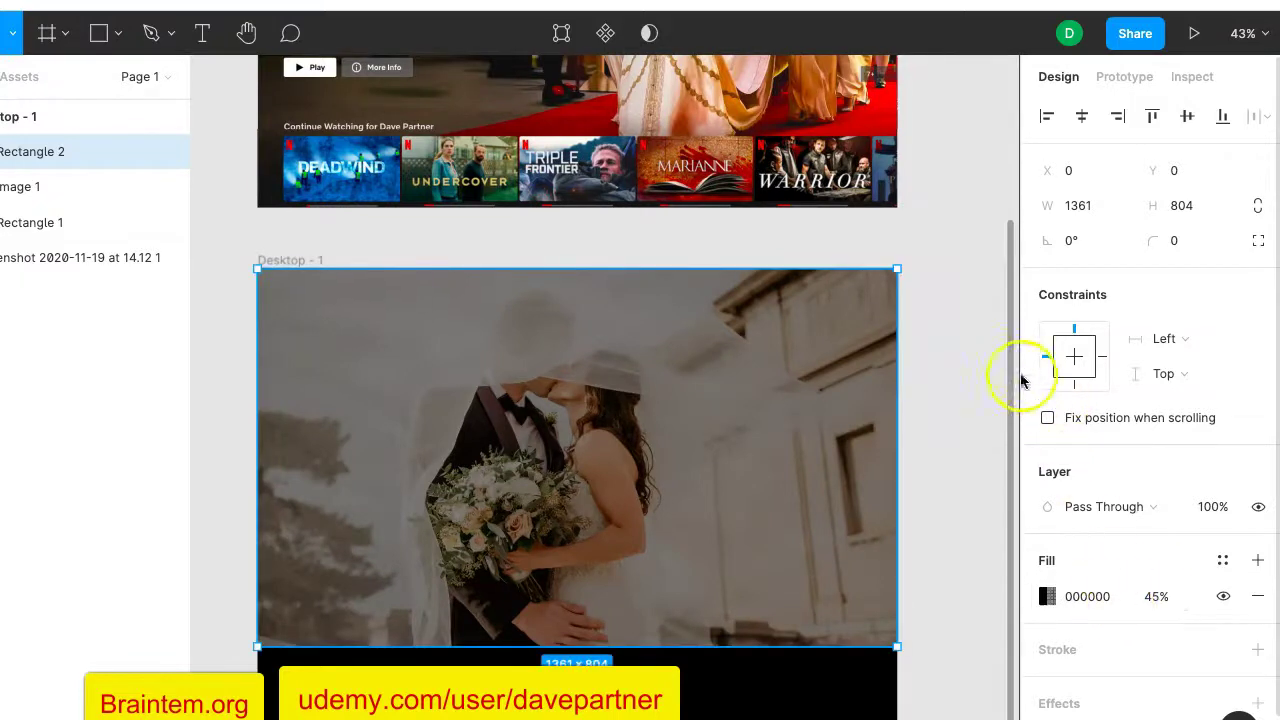
pyautogui.scroll(5, 1012, 378)
pyautogui.hscroll(-3, 1012, 378)
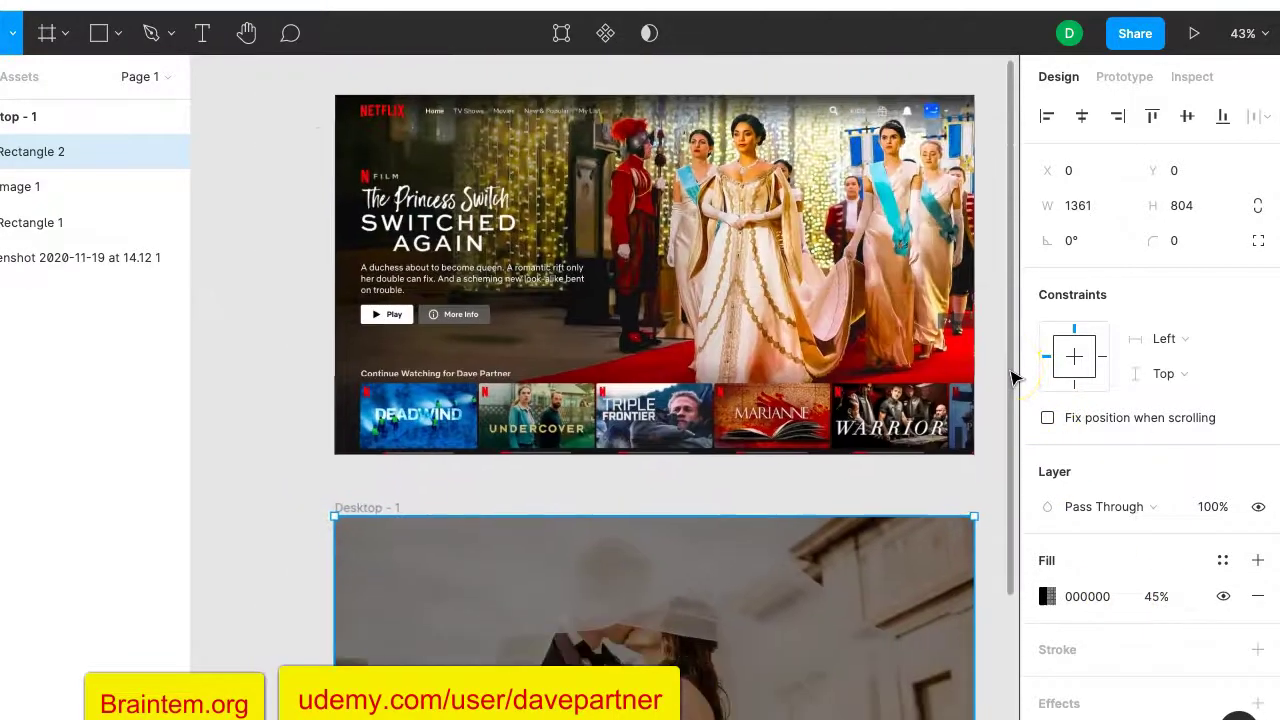
pyautogui.scroll(-3, 1013, 375)
pyautogui.hscroll(1, 1013, 375)
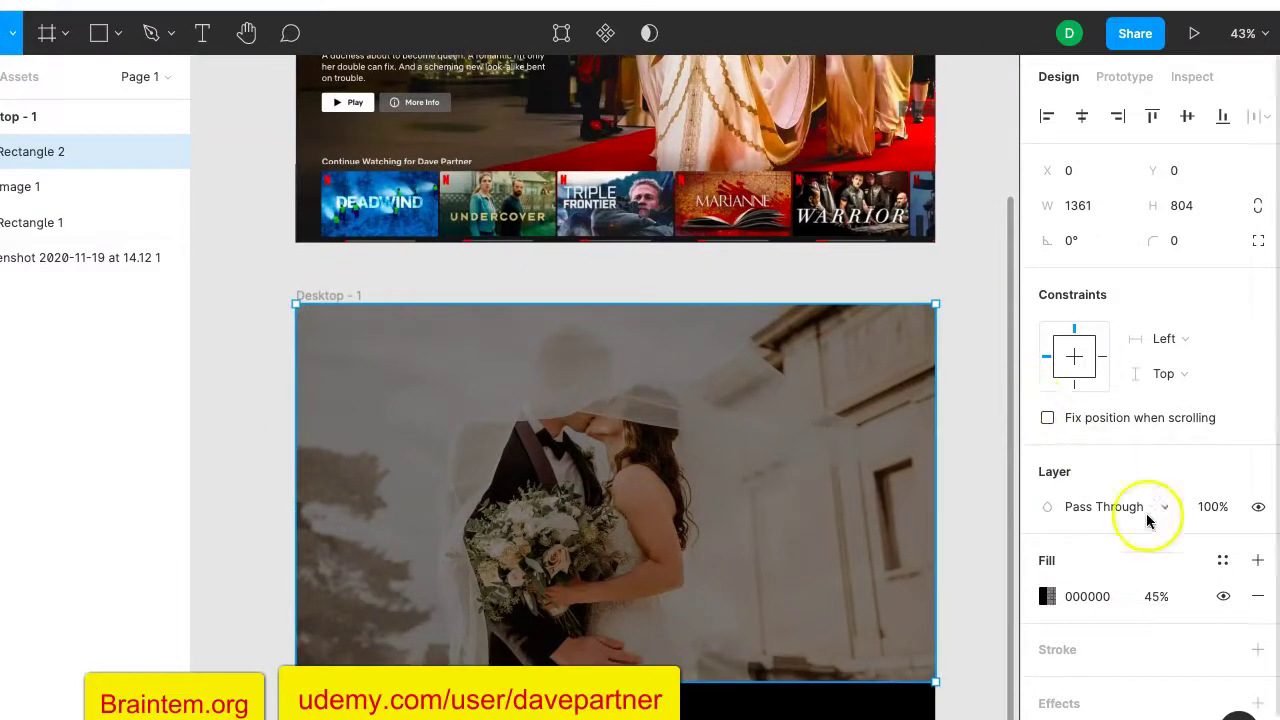
# Set the black overlay rectangle's fill opacity to 60% and check the photo against the reference screenshot.
pyautogui.click(1155, 600)
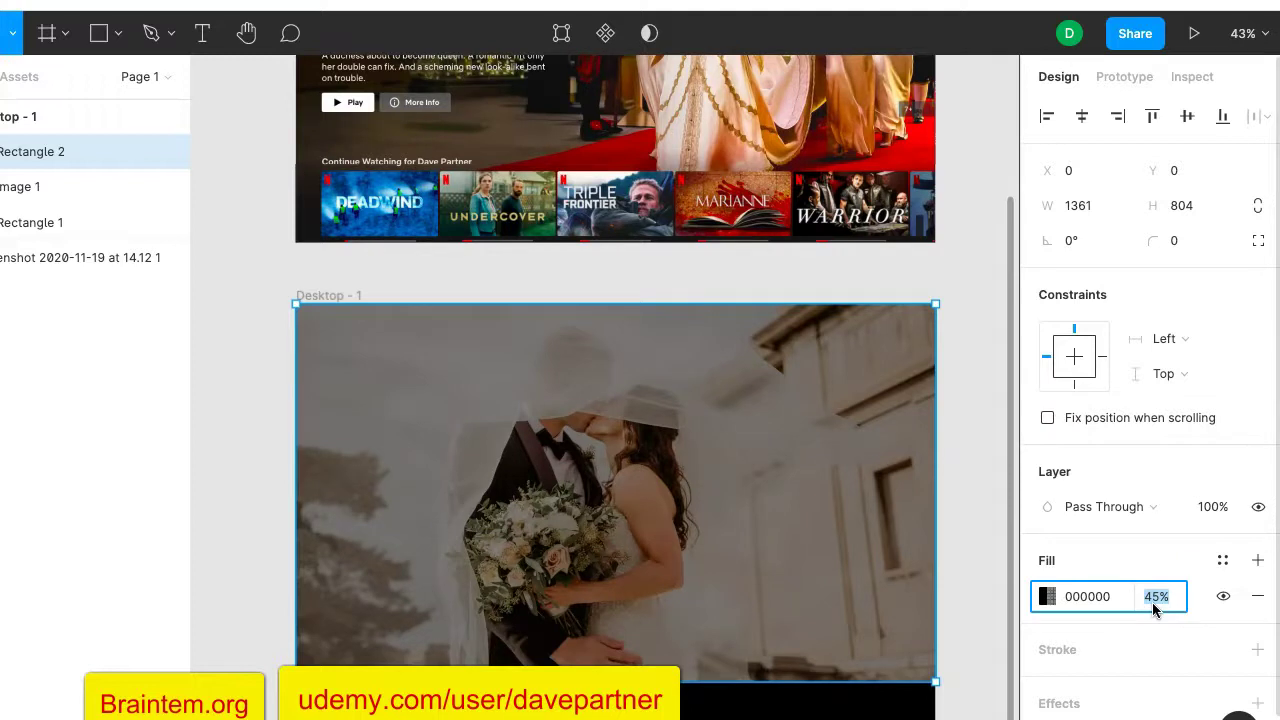
pyautogui.press('Return')
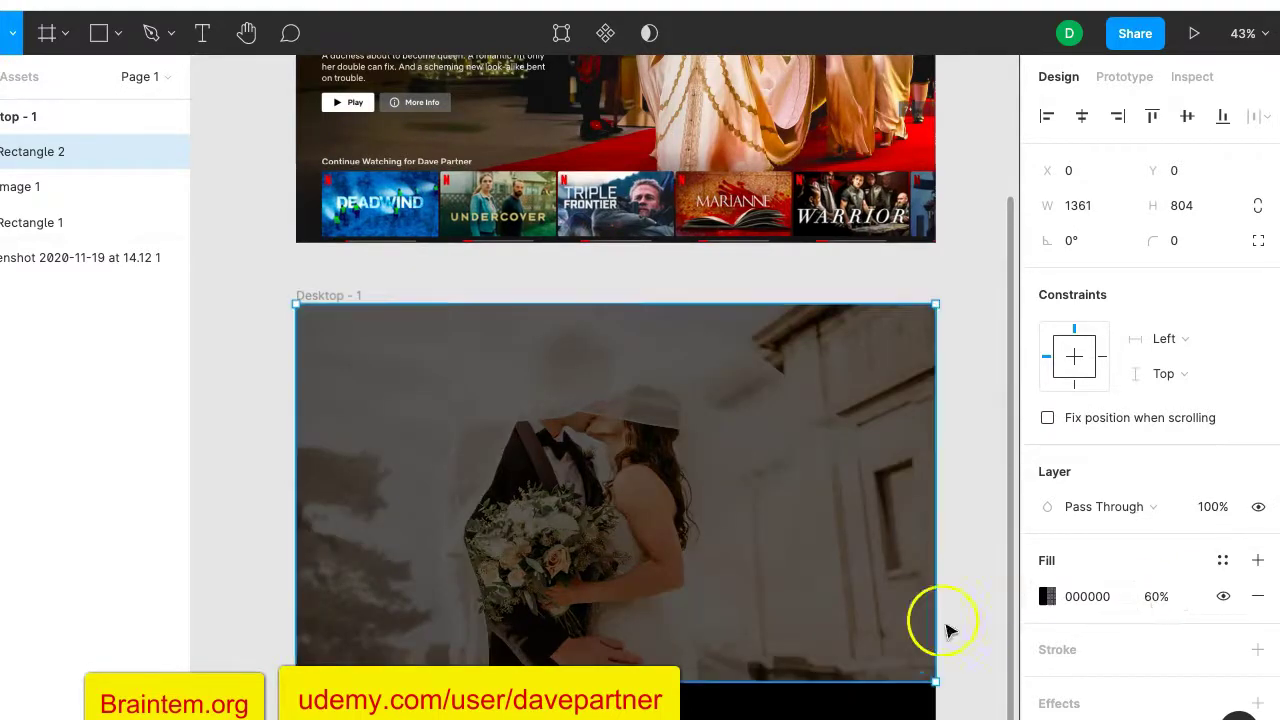
pyautogui.scroll(3, 976, 410)
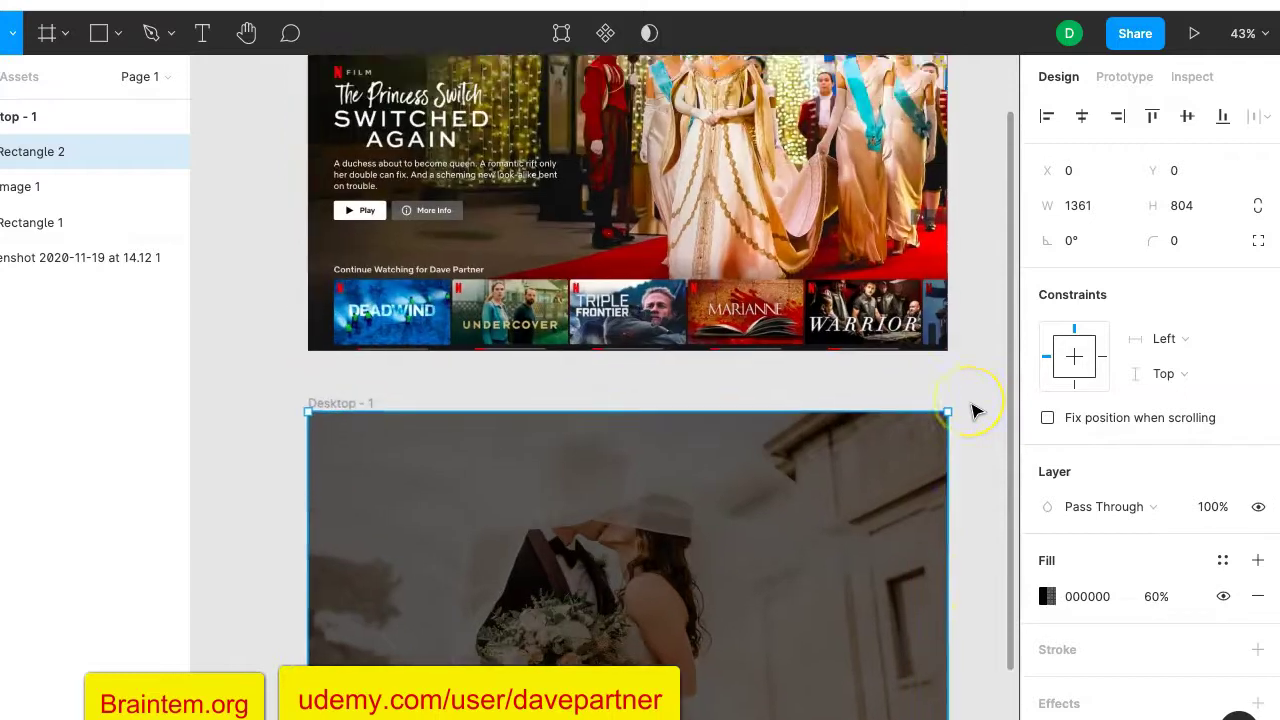
# Change the fill type of the black overlay rectangle over the wedding photo to a linear gradient.
pyautogui.scroll(-4, 976, 410)
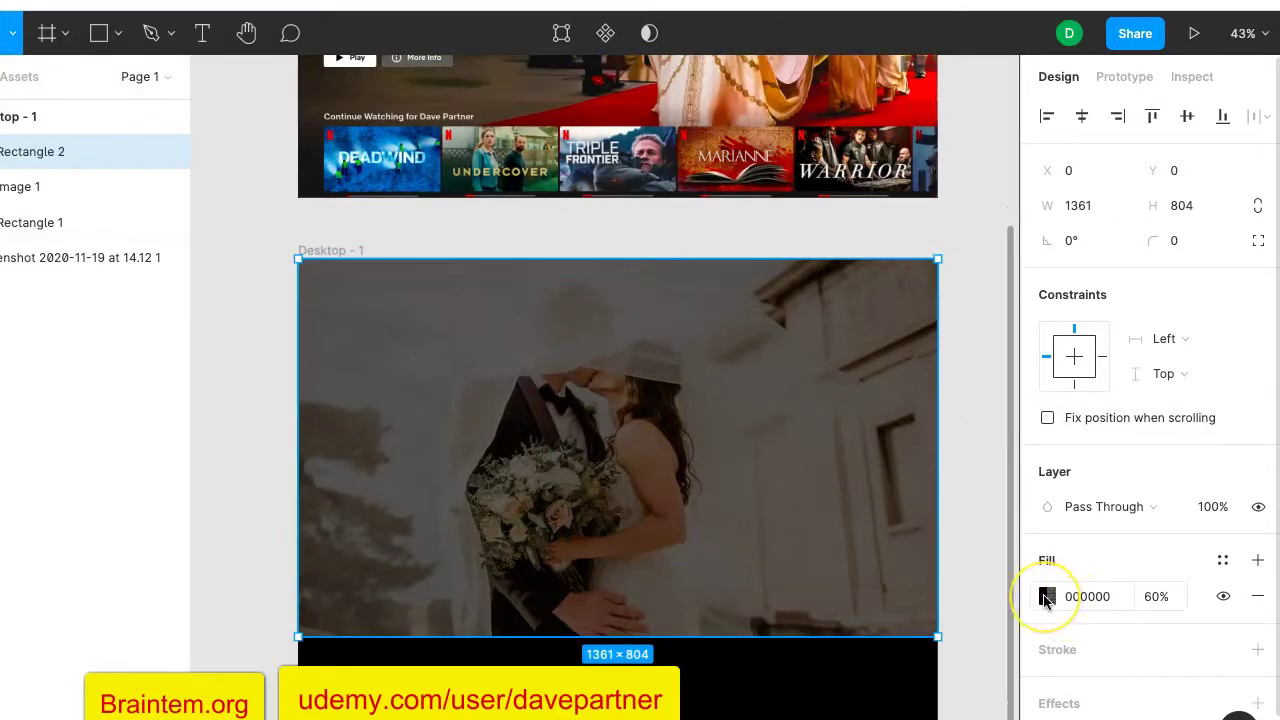
pyautogui.click(1044, 597)
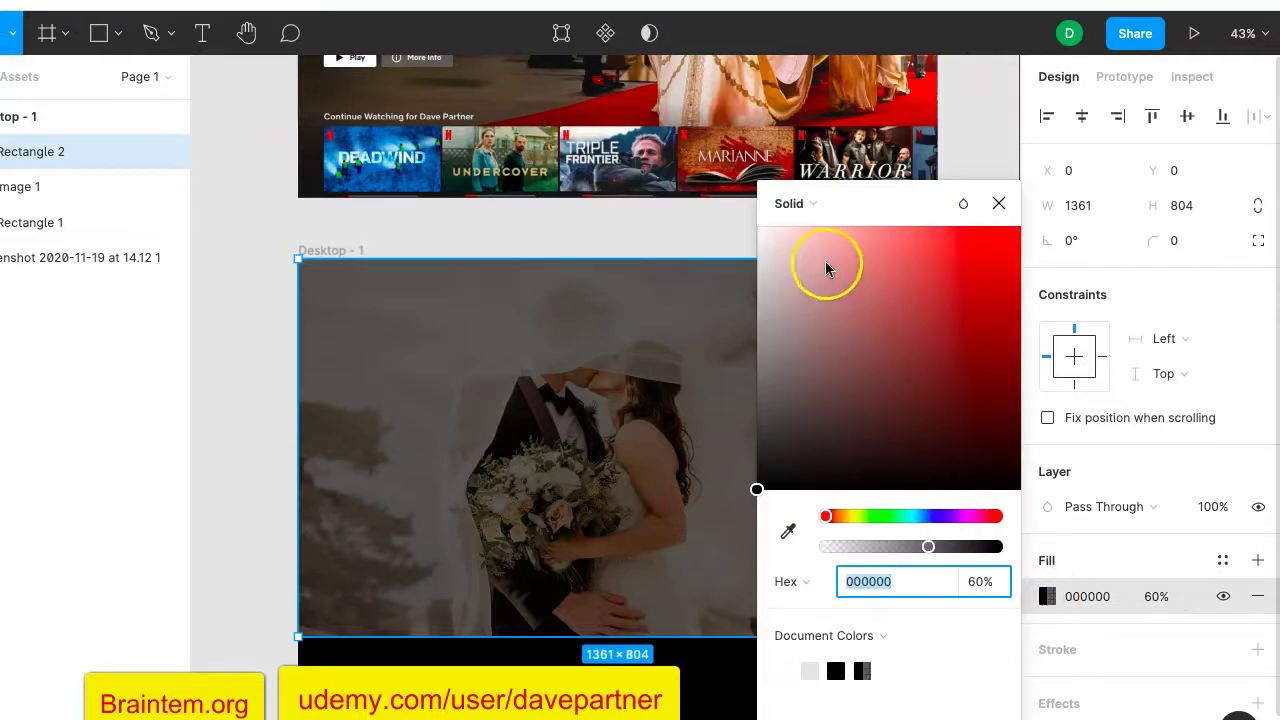
pyautogui.click(806, 214)
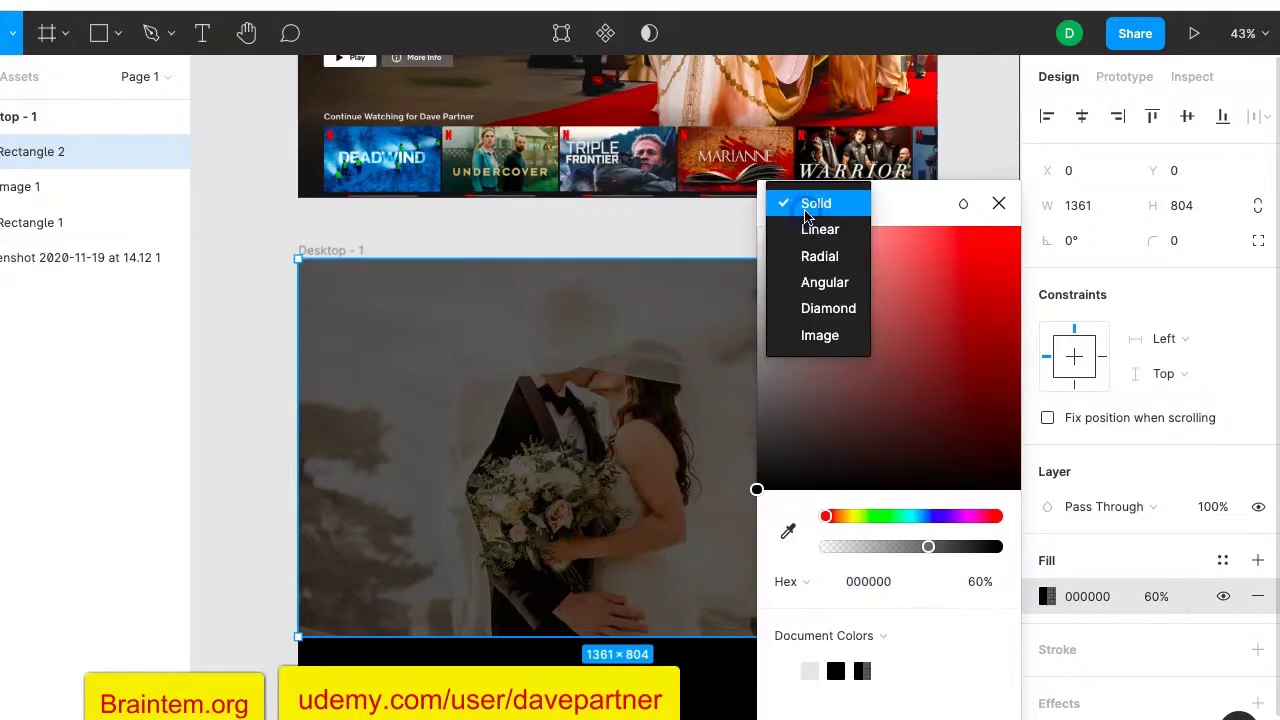
pyautogui.click(816, 231)
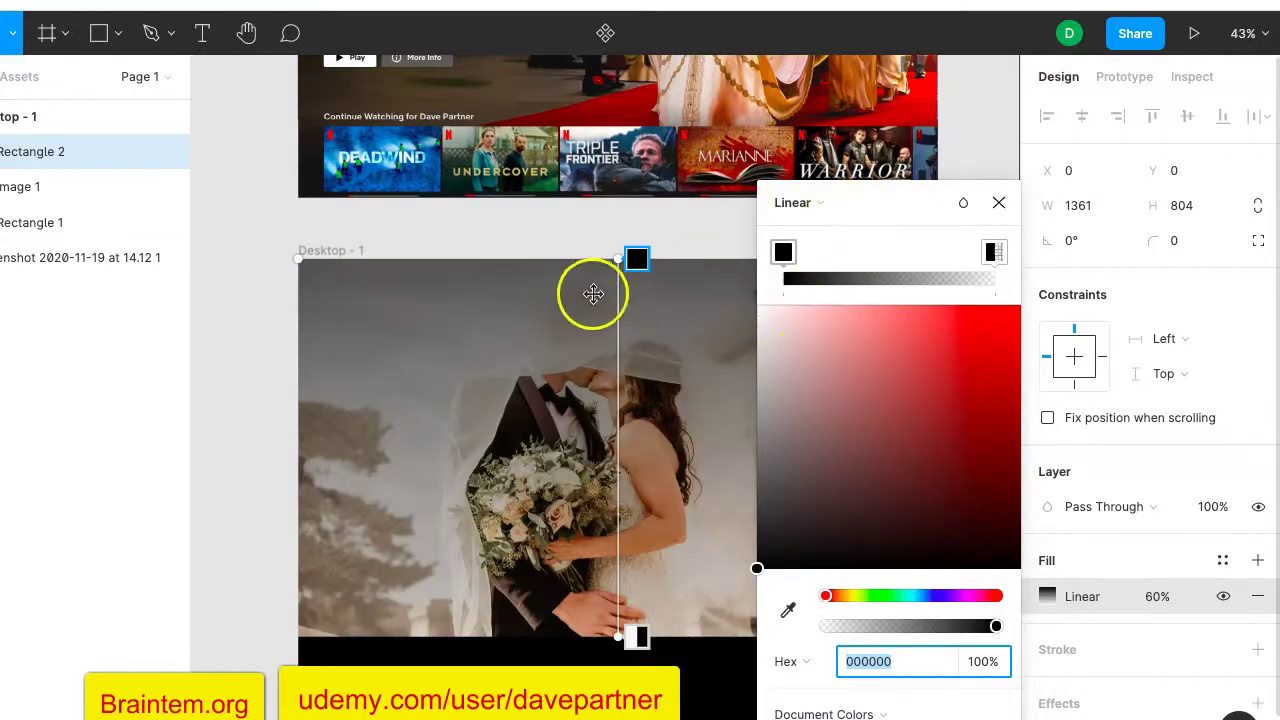
# Reposition the overlay's gradient handles so the black fades horizontally from near the photo's left edge to just past the couple.
pyautogui.scroll(-3, 466, 249)
pyautogui.hscroll(3, 466, 249)
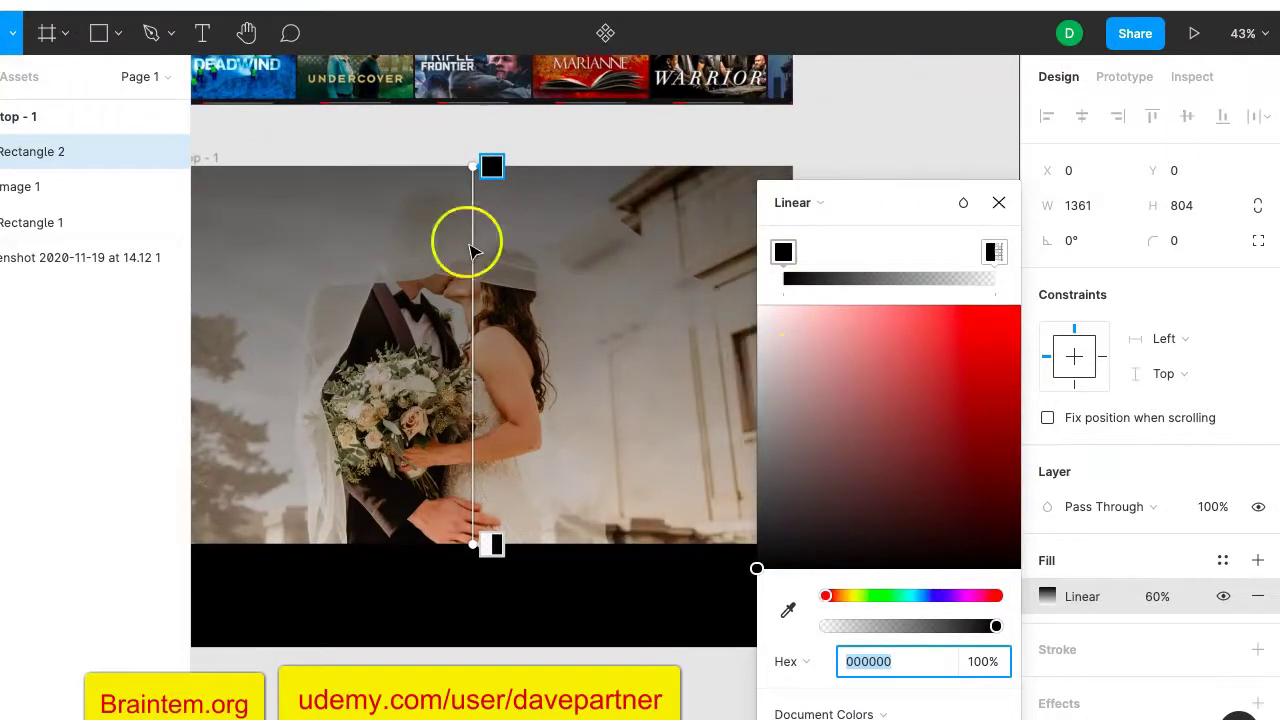
pyautogui.scroll(-5, 470, 246)
pyautogui.scroll(1, 476, 258)
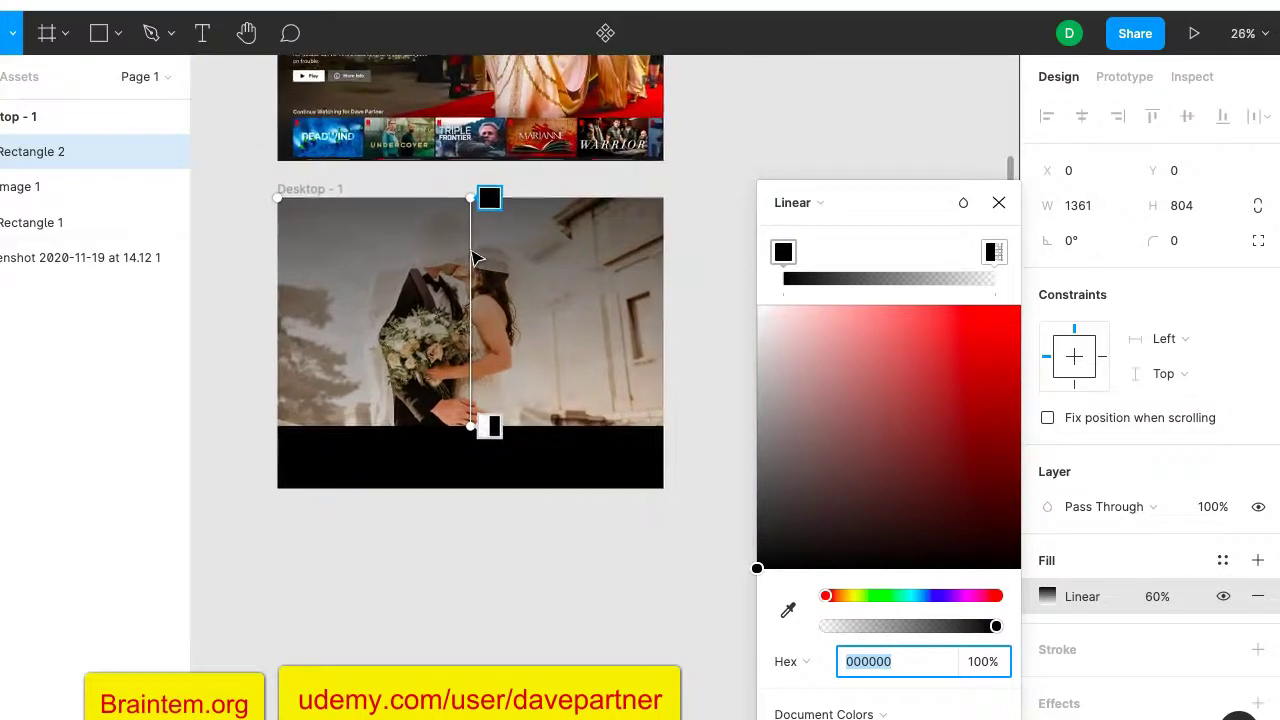
pyautogui.click(484, 408)
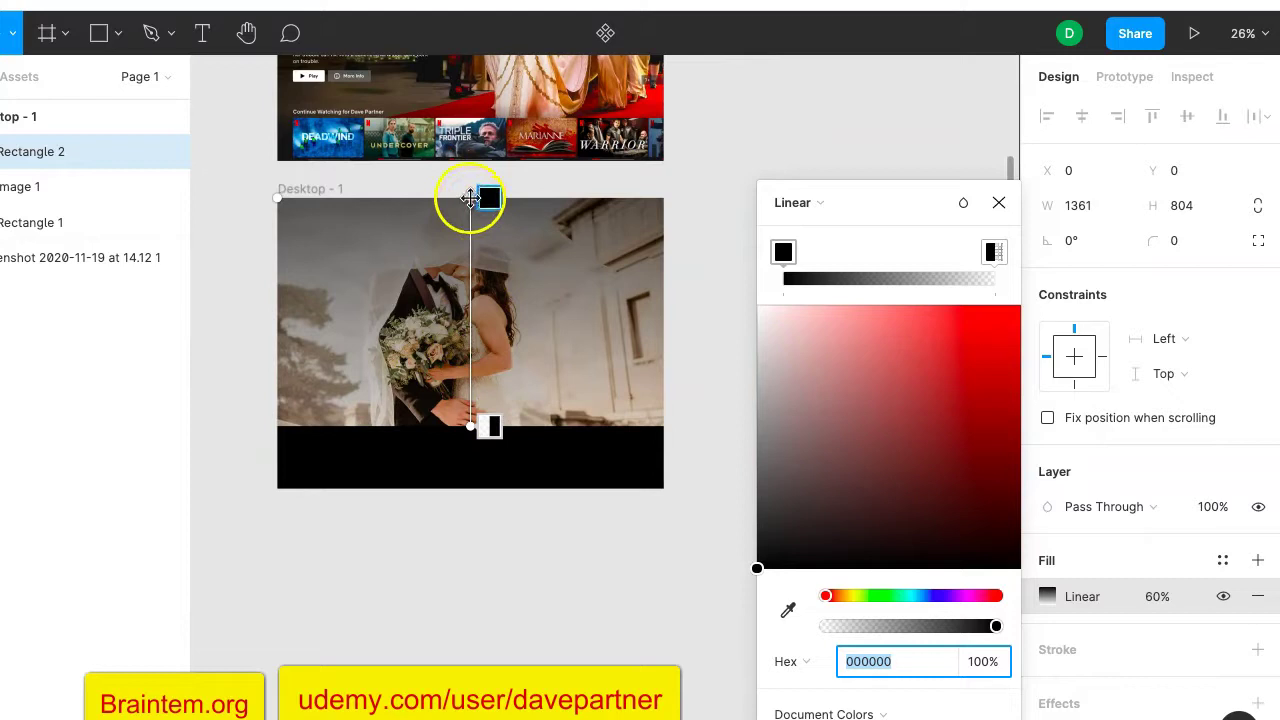
pyautogui.moveTo(470, 198); pyautogui.dragTo(305, 331)
pyautogui.moveTo(470, 424); pyautogui.dragTo(485, 333)
pyautogui.scroll(5, 670, 207)
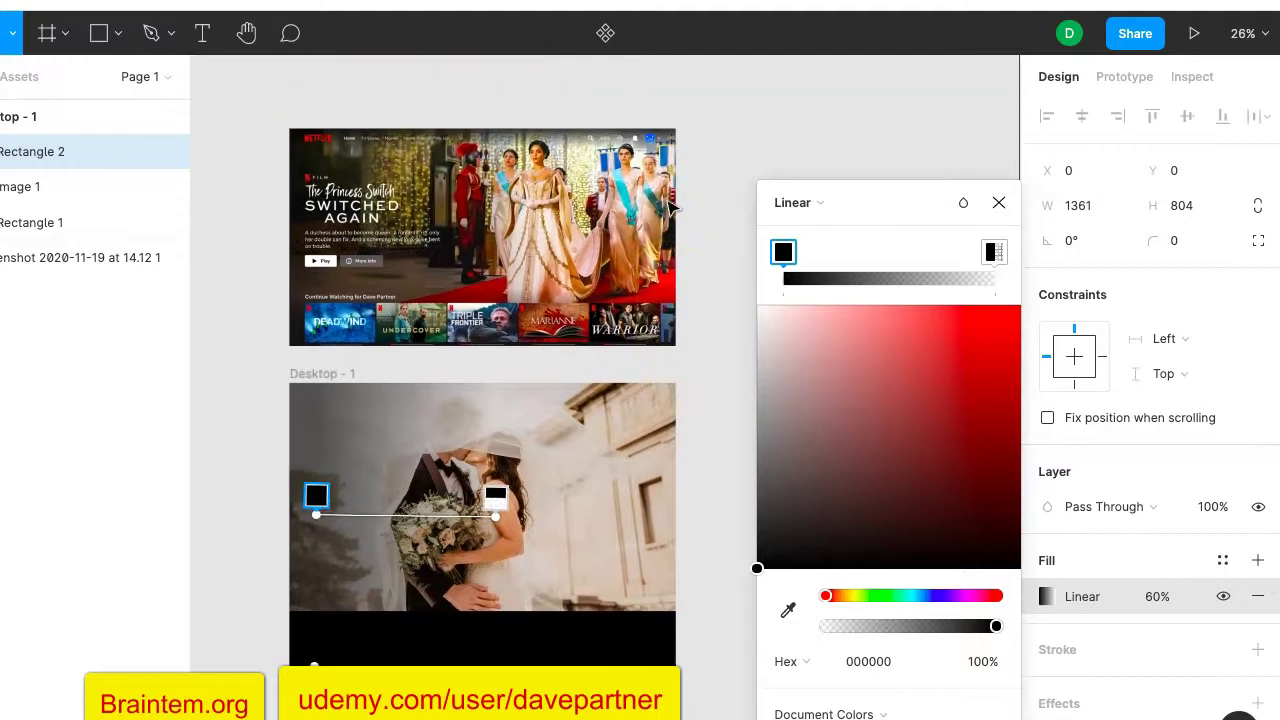
pyautogui.scroll(-2, 670, 207)
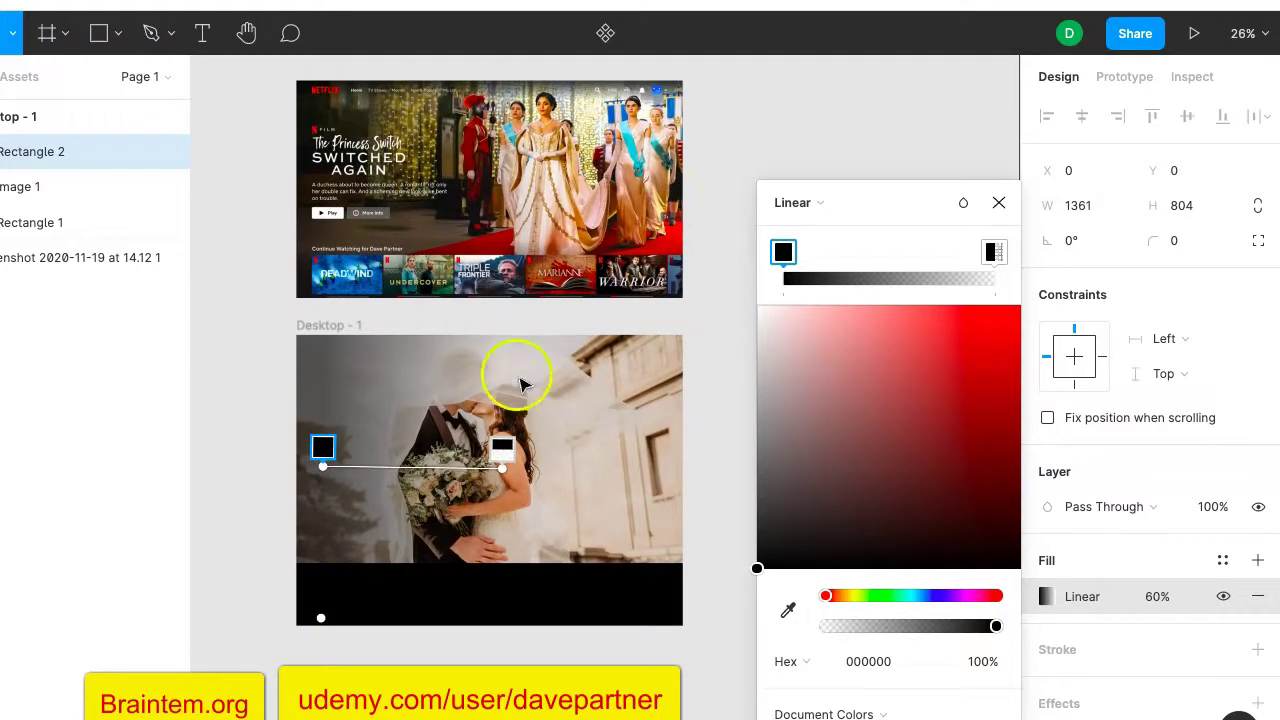
pyautogui.moveTo(506, 472); pyautogui.dragTo(536, 467)
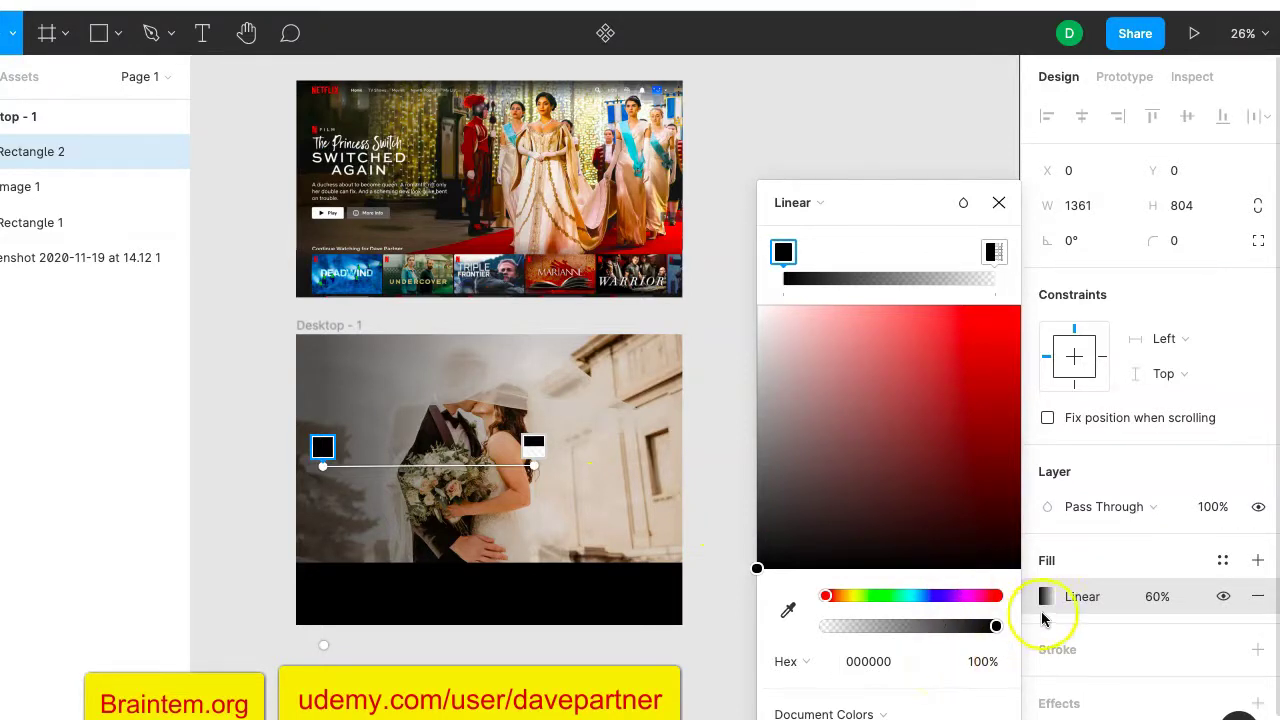
# Try fill opacities of 80%, 100% and 60% on the overlay rectangle's linear gradient.
pyautogui.click(1157, 598)
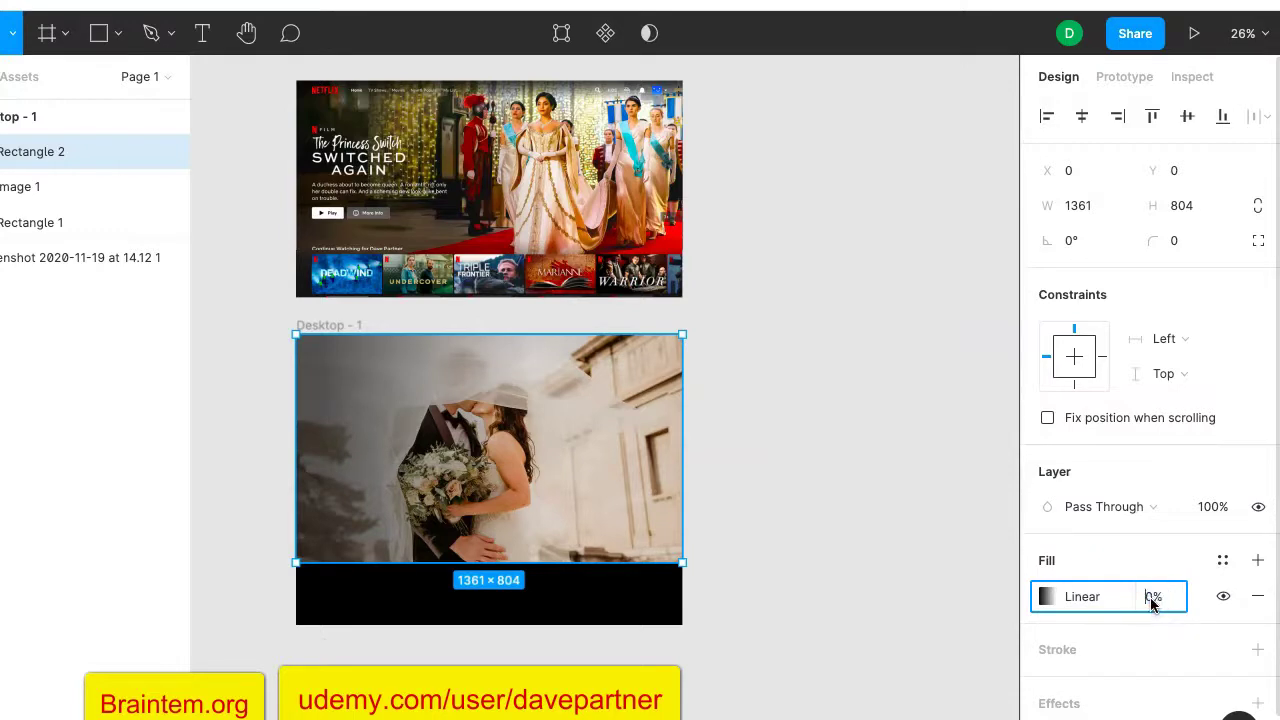
pyautogui.press('Return')
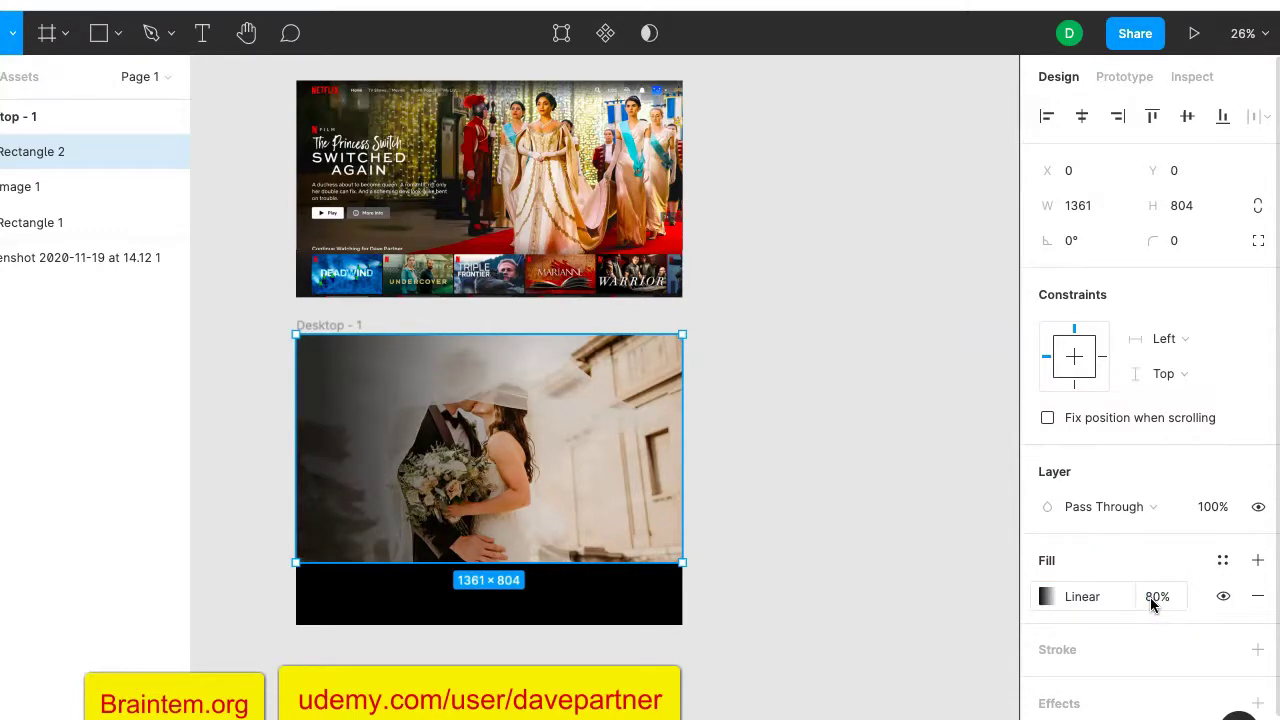
pyautogui.click(1152, 600)
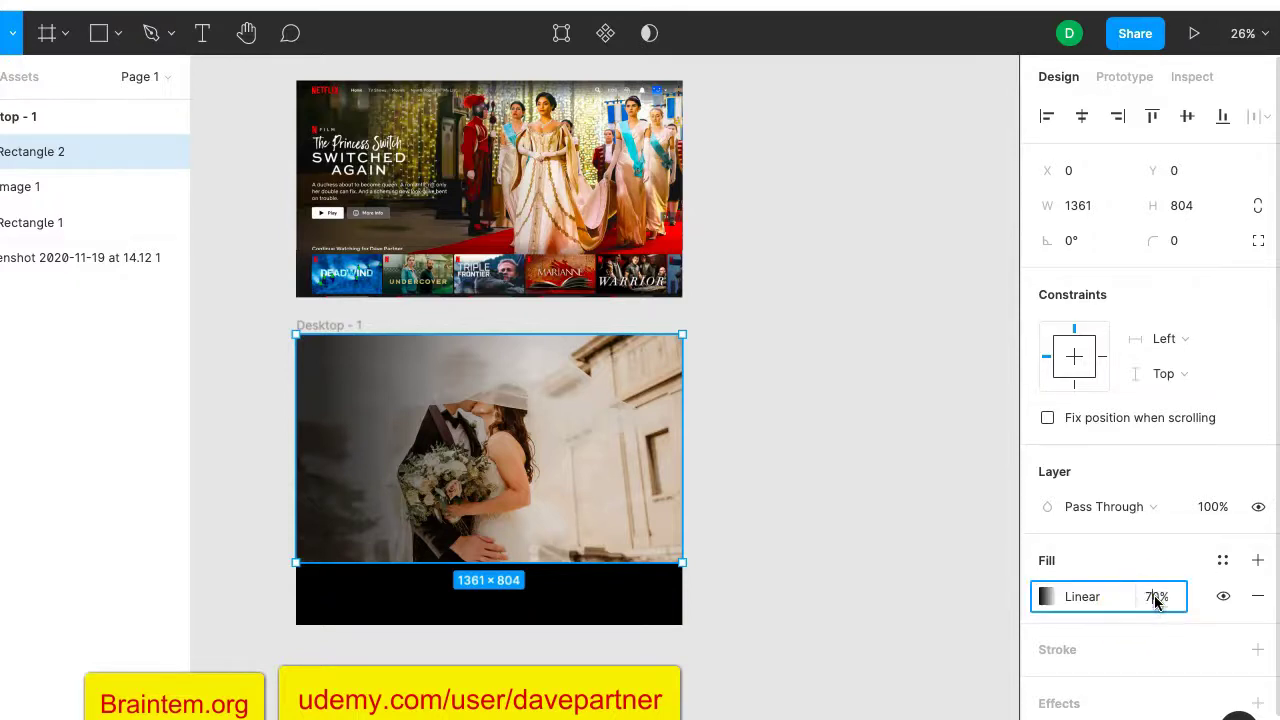
pyautogui.write('100')
pyautogui.press('Return')
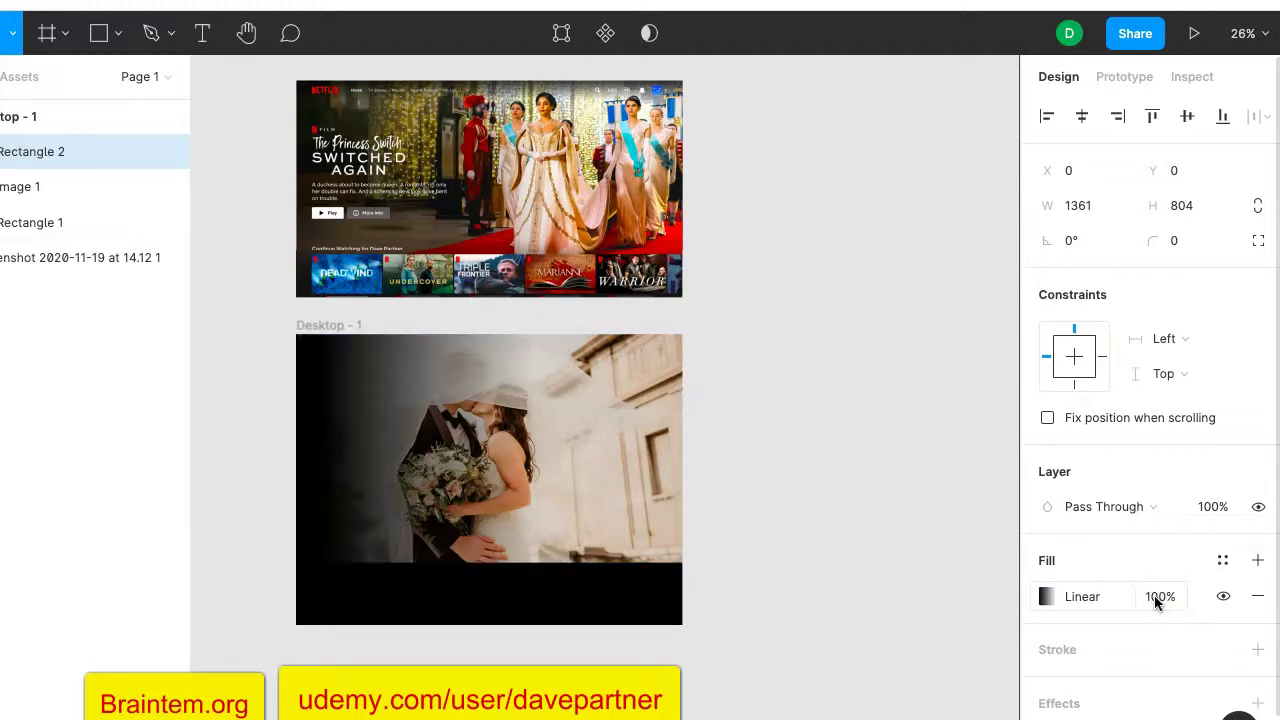
pyautogui.click(1157, 598)
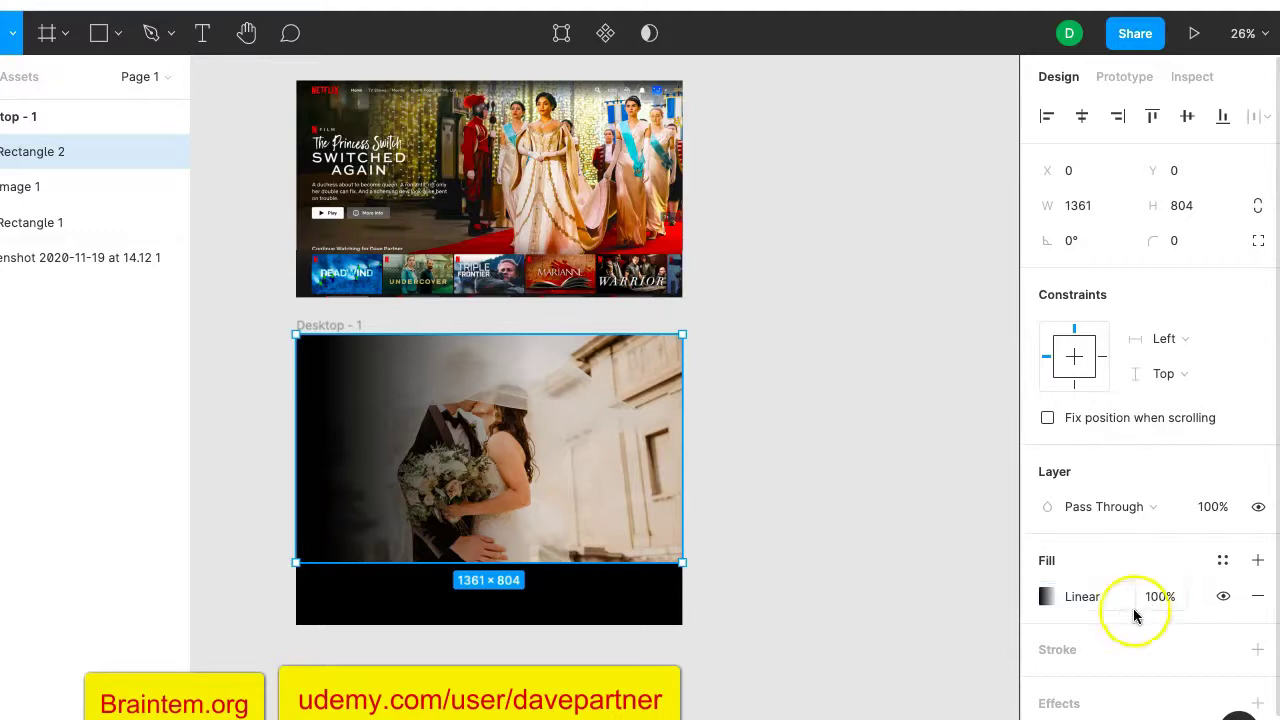
pyautogui.click(1164, 604)
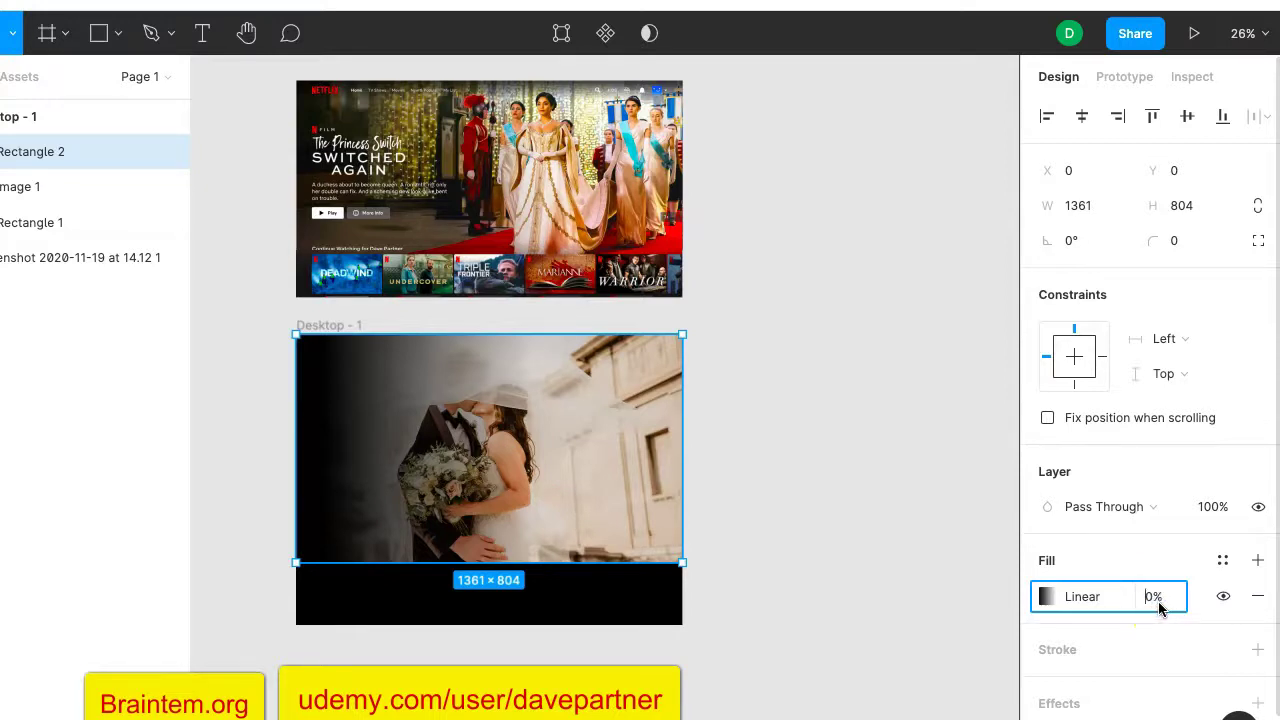
pyautogui.press('Return')
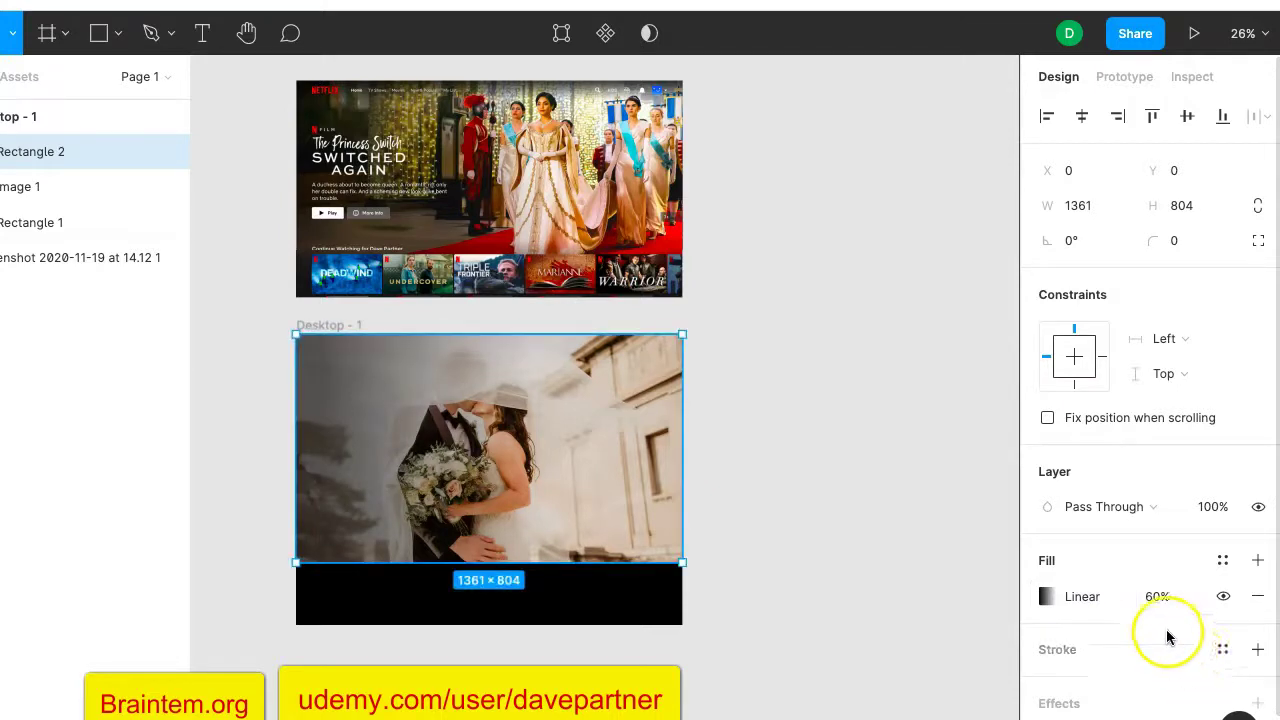
# Set the overlay rectangle's linear gradient fill opacity to 70%.
pyautogui.click(1154, 598)
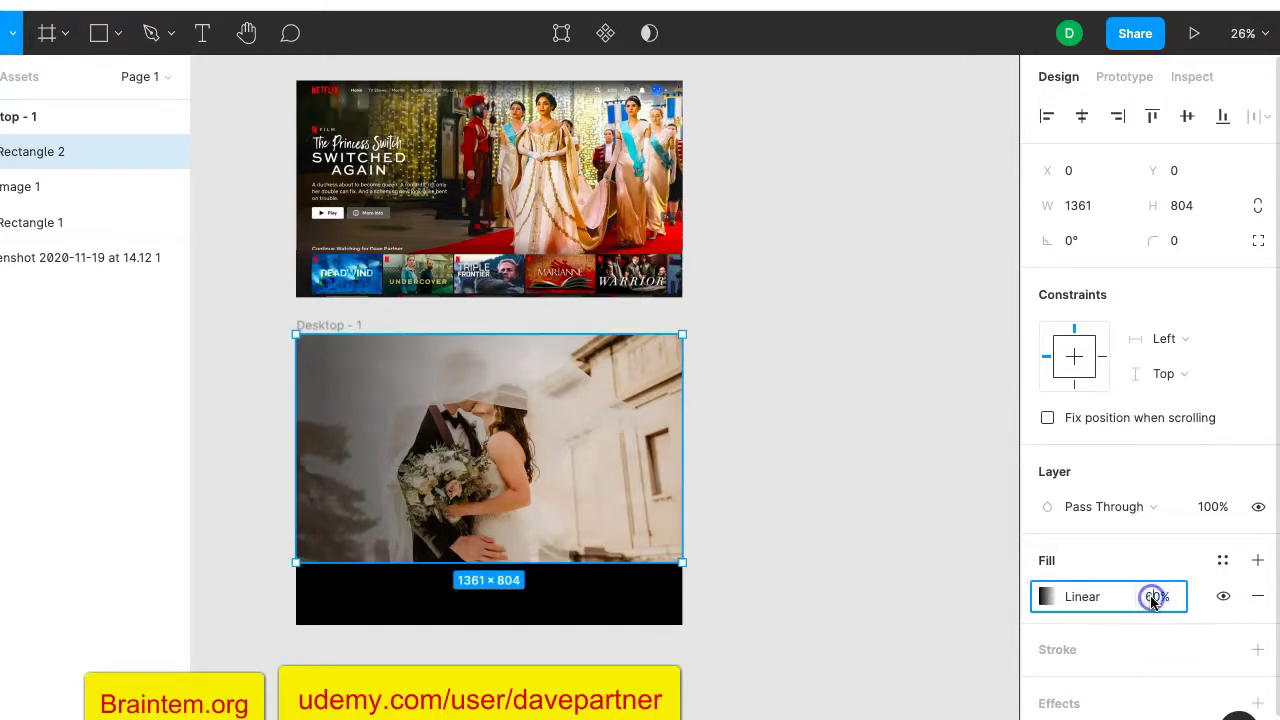
pyautogui.write('70')
pyautogui.press('Return')
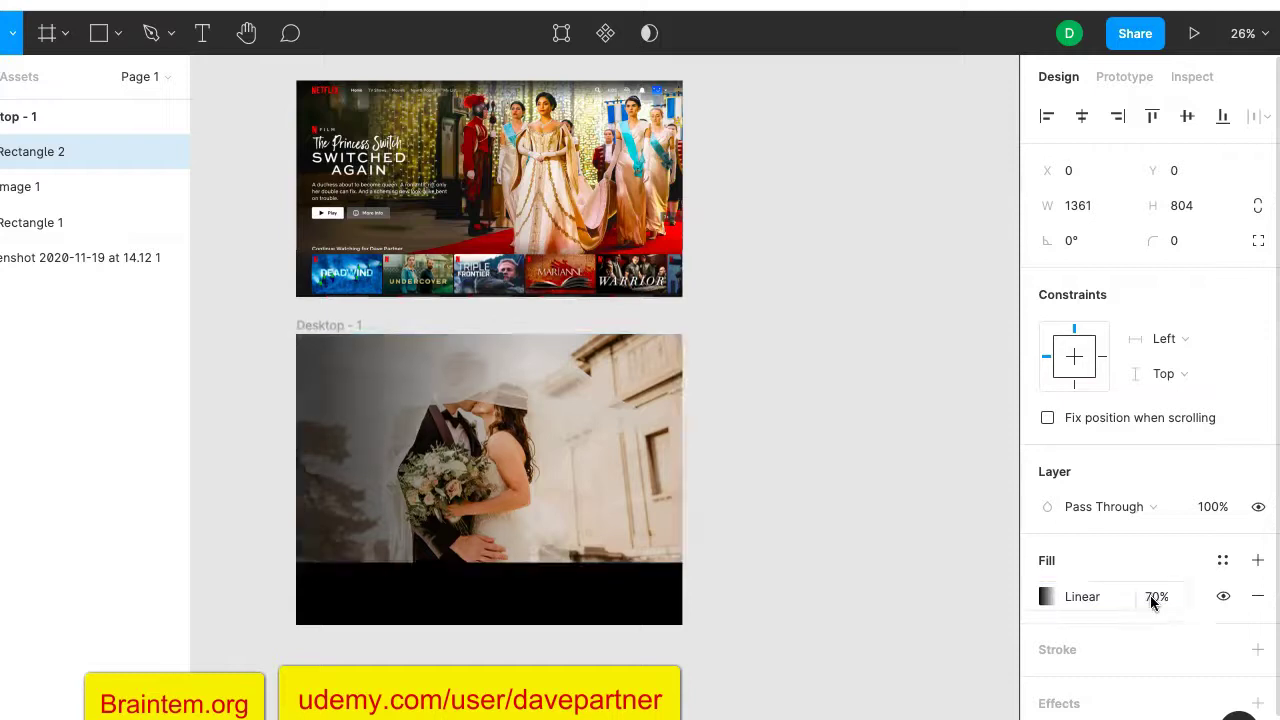
# Check the overlay and wedding image layers and compare the darkened photo with the reference screenshot's hero image.
pyautogui.click(880, 445)
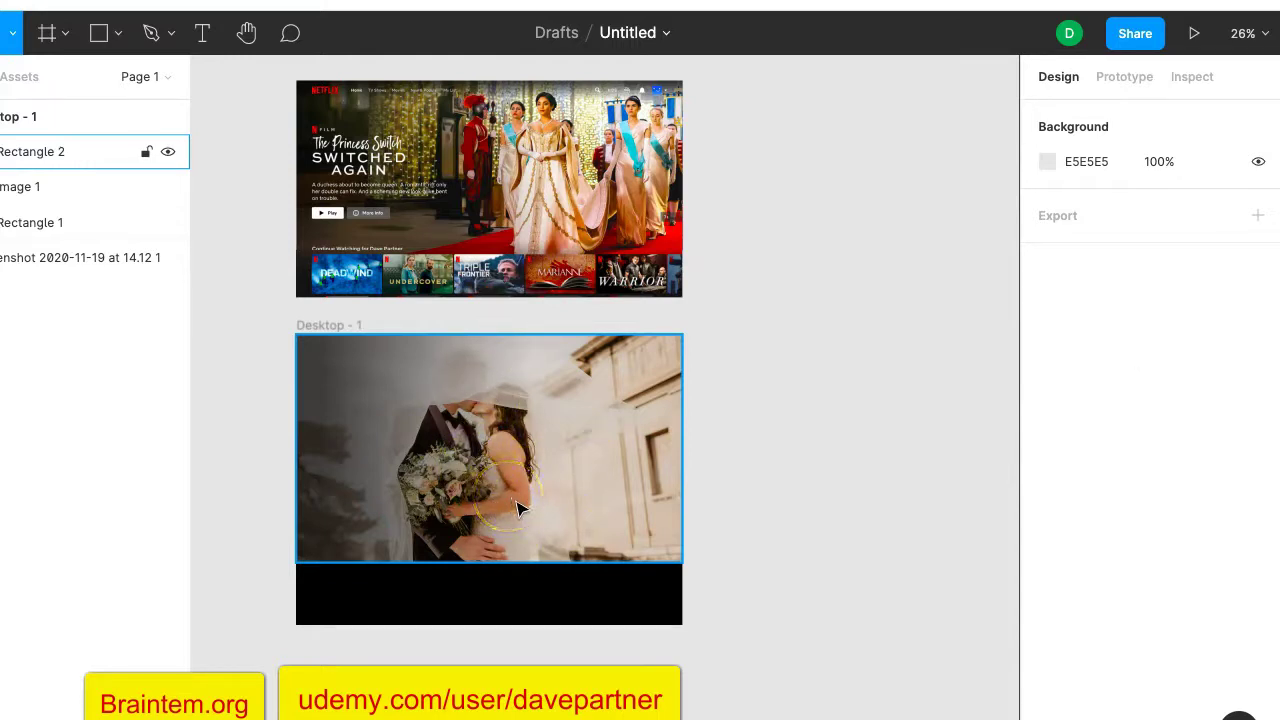
pyautogui.click(480, 471)
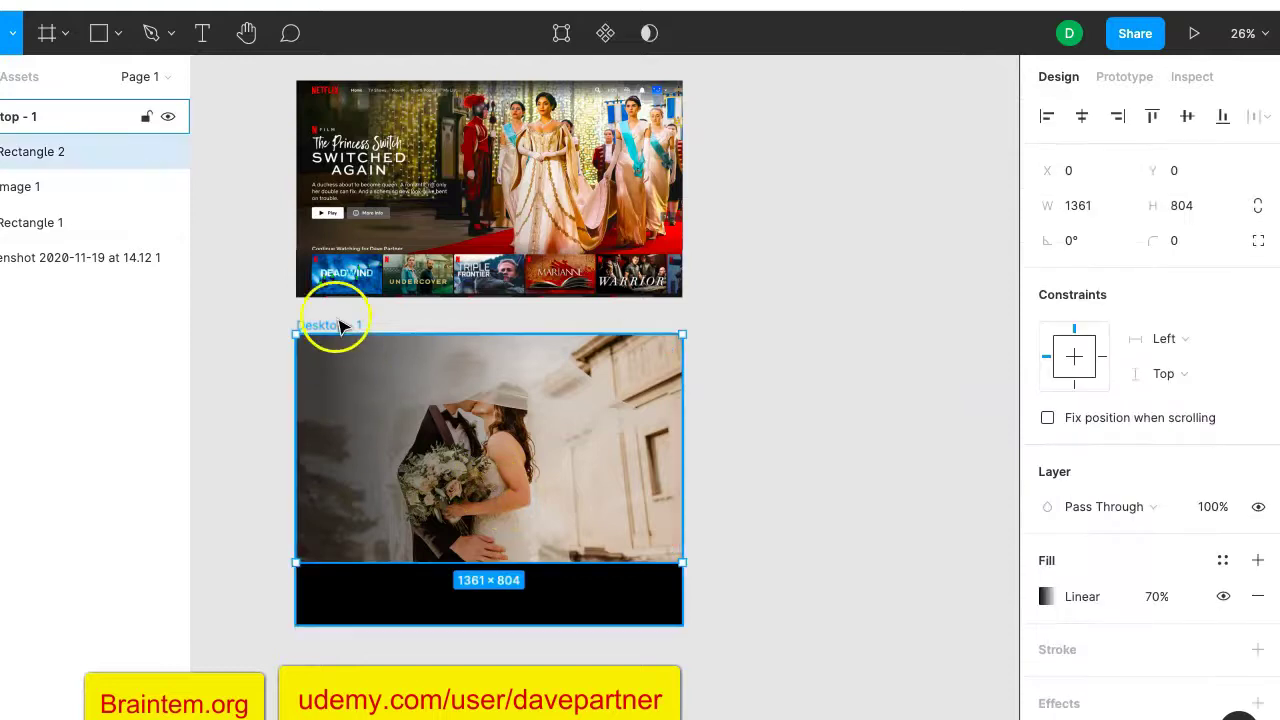
pyautogui.click(28, 191)
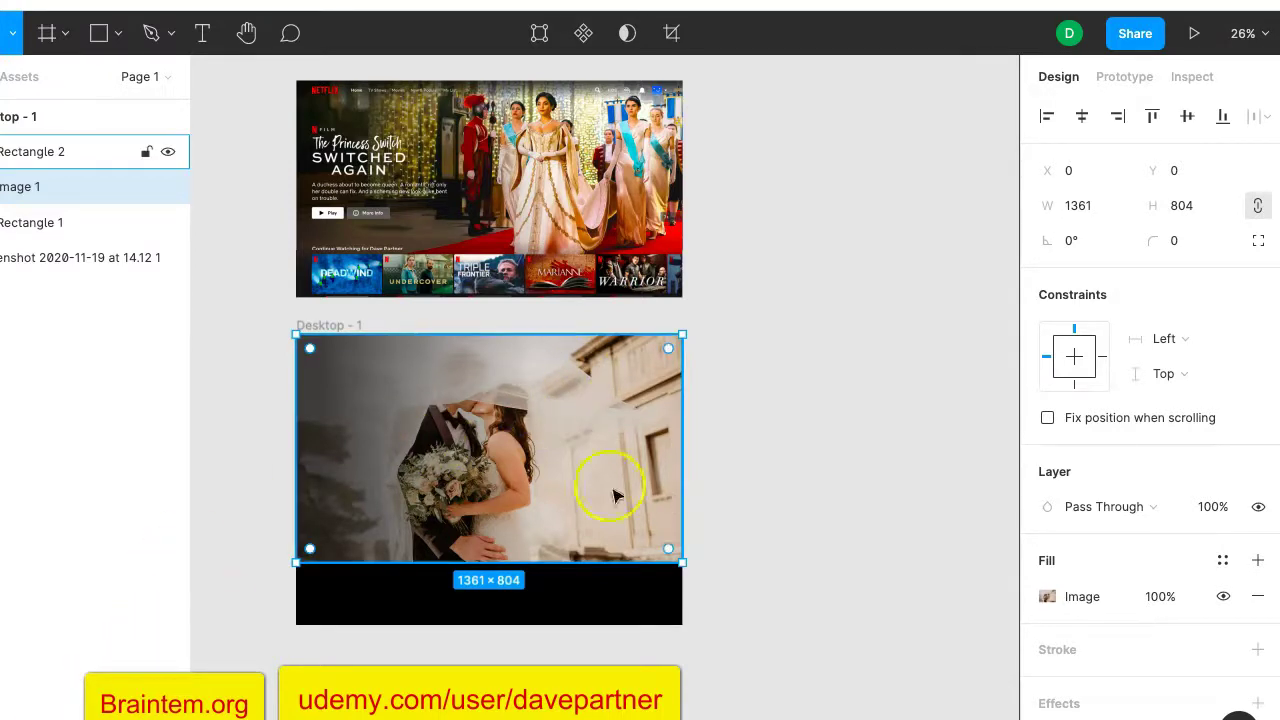
pyautogui.click(848, 390)
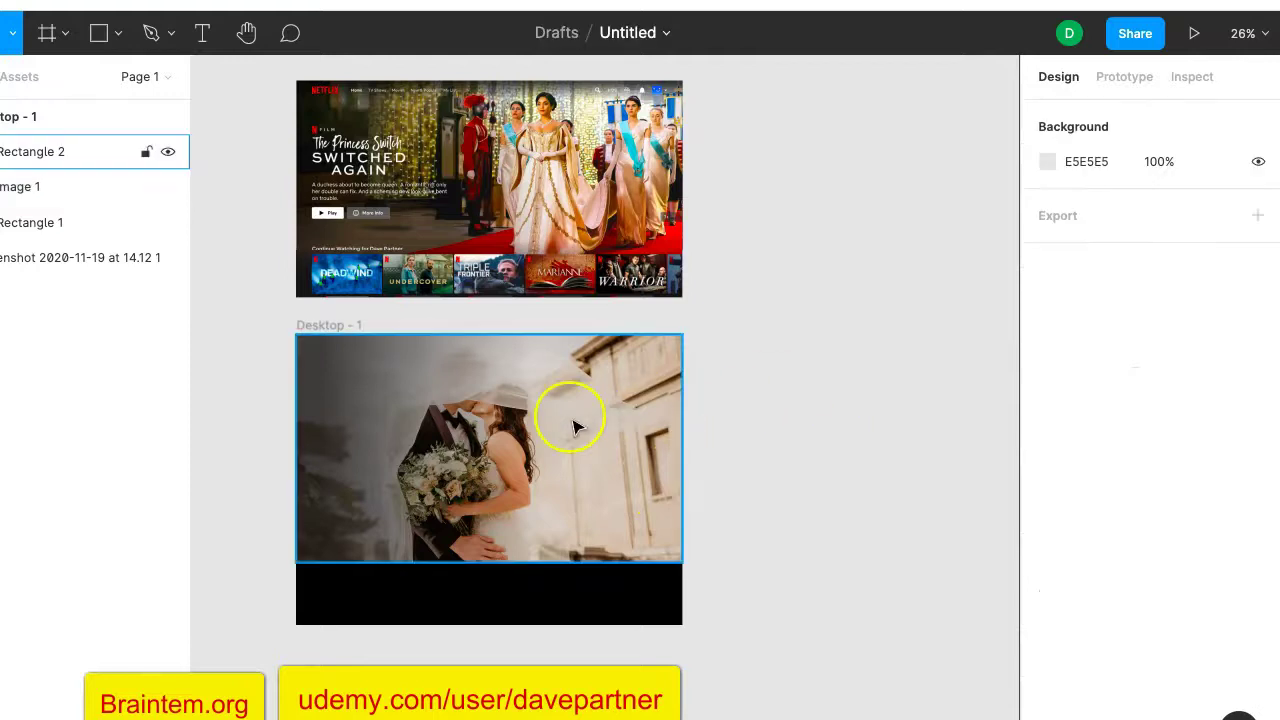
pyautogui.scroll(3, 571, 423)
pyautogui.scroll(-5, 573, 427)
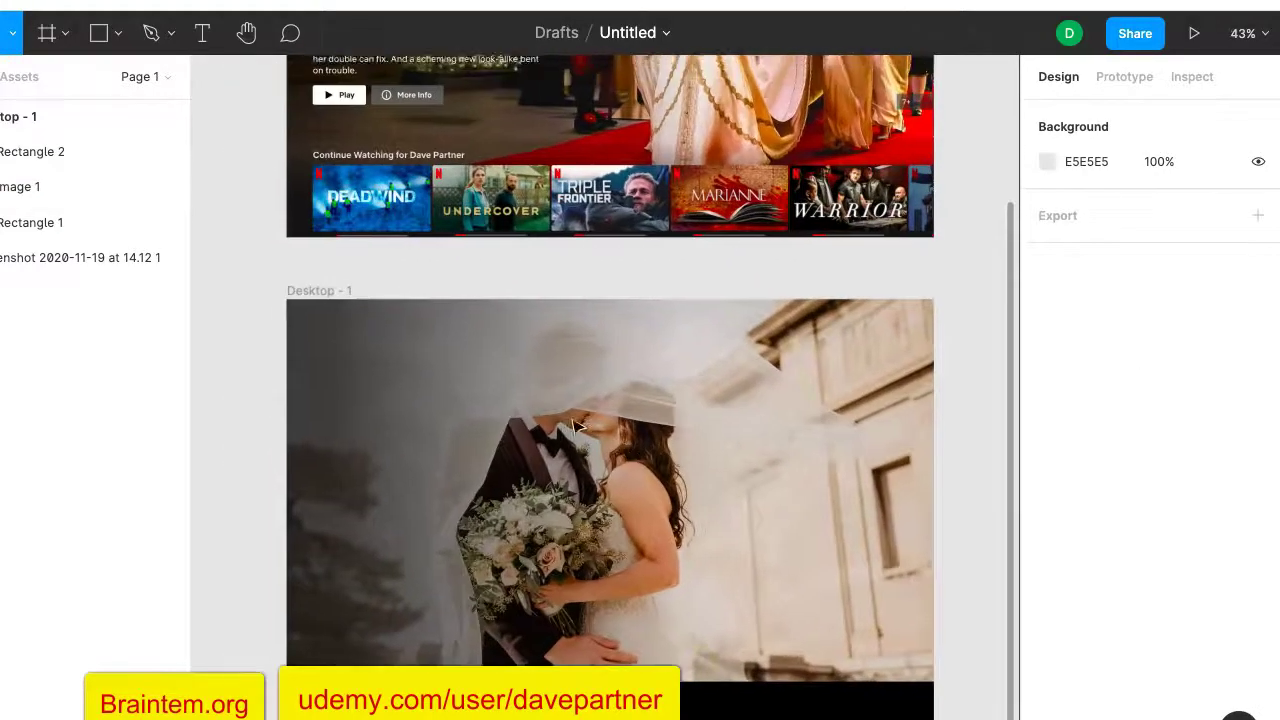
pyautogui.scroll(3, 575, 428)
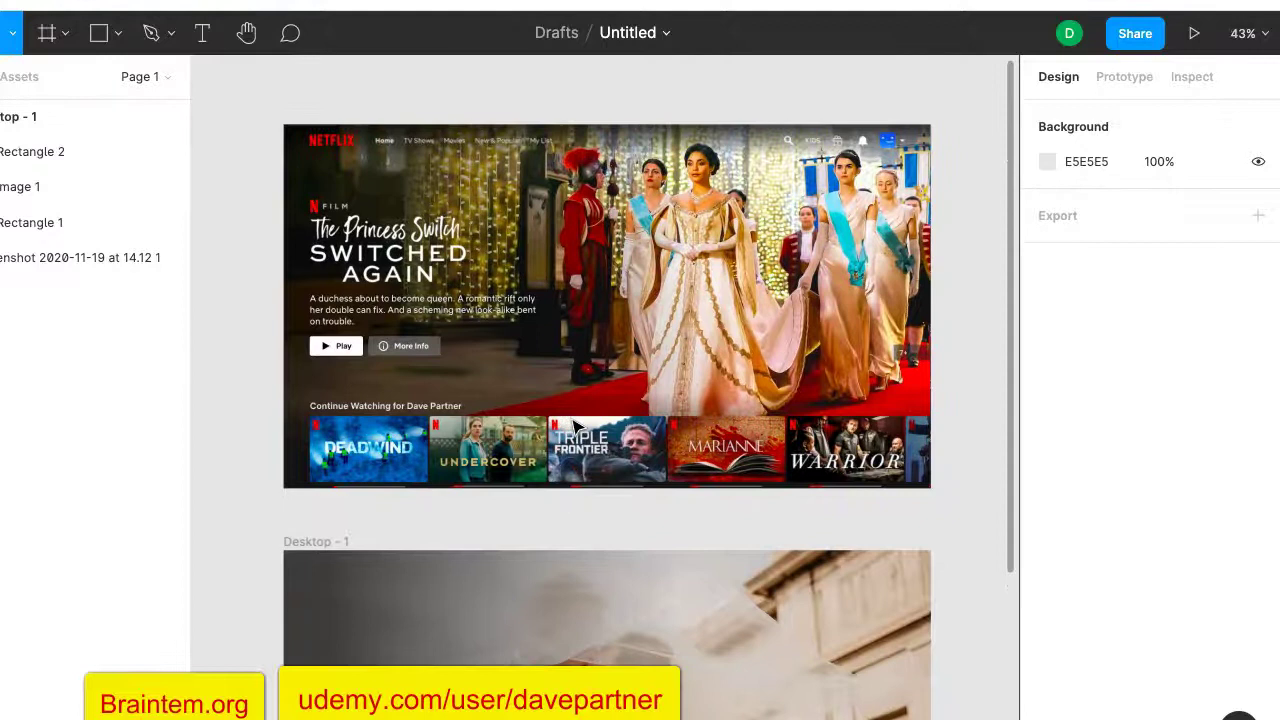
pyautogui.scroll(-3, 573, 425)
pyautogui.hscroll(-3, 575, 427)
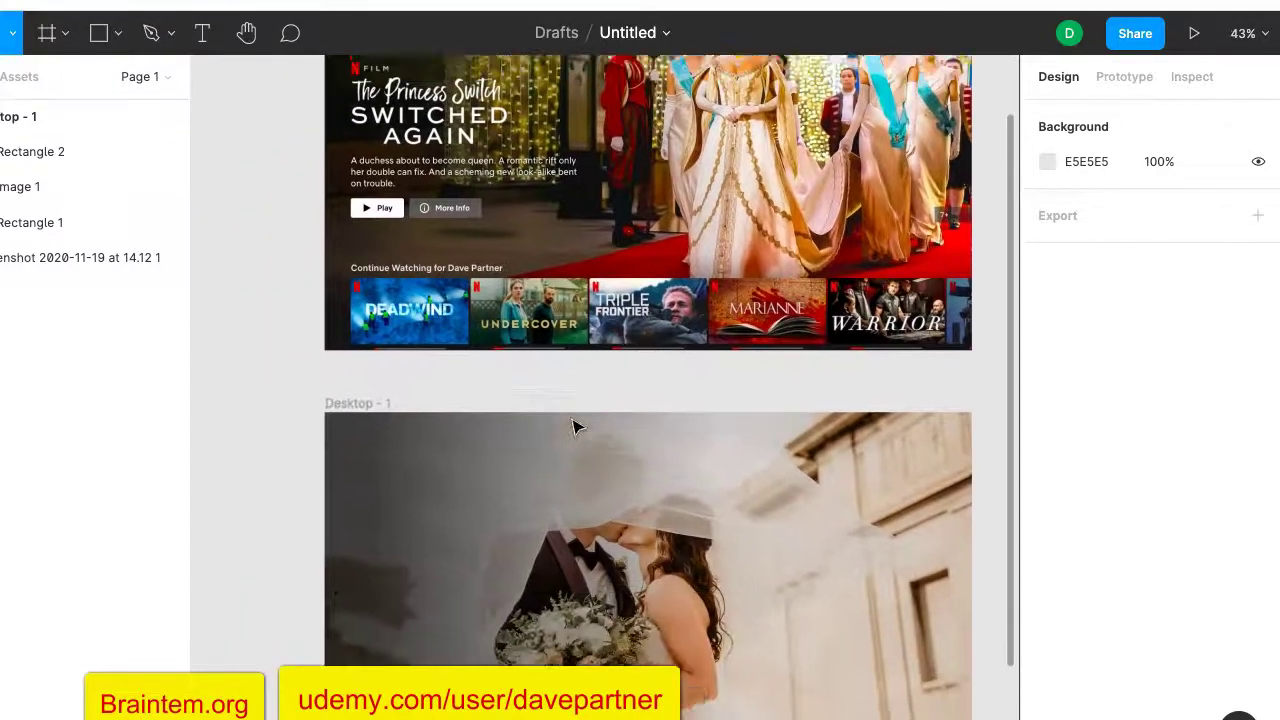
pyautogui.scroll(3, 573, 425)
# Examine the navigation bar across the top of the reference screenshot, from the Netflix logo and links to the profile icon.
pyautogui.click(432, 178)
pyautogui.scroll(5, 432, 178)
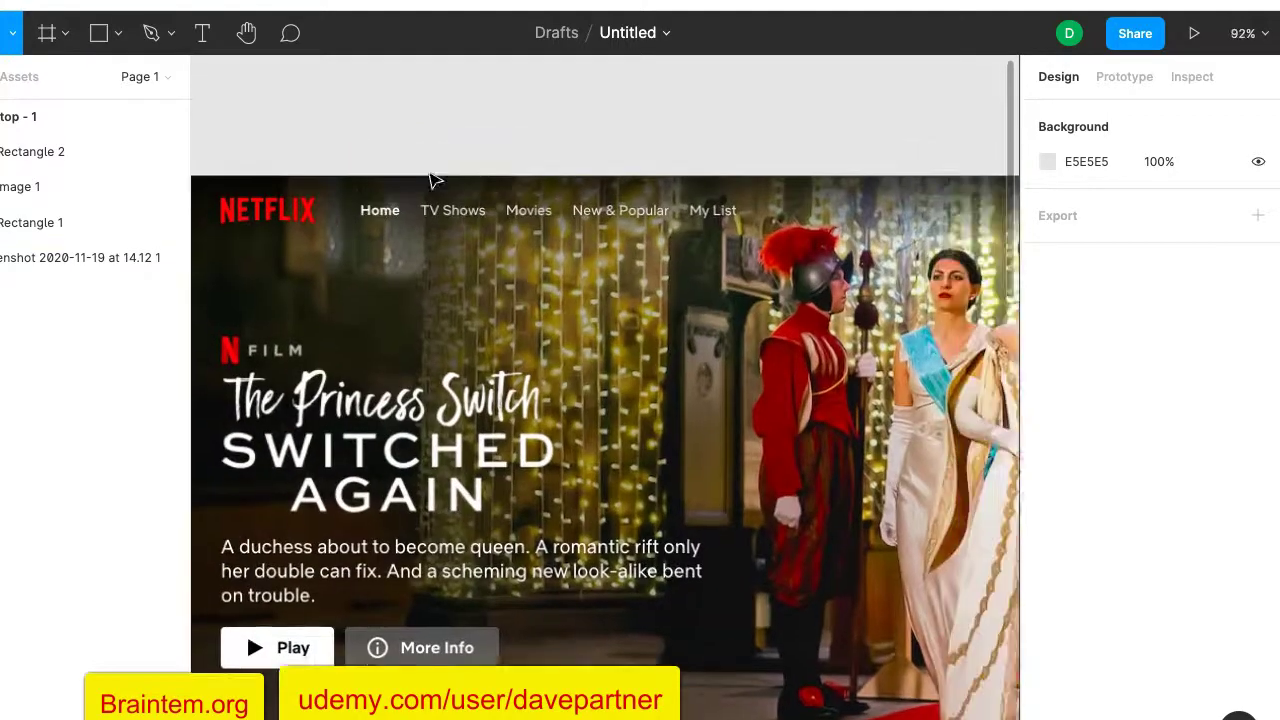
pyautogui.scroll(1, 432, 180)
pyautogui.hscroll(2, 432, 180)
pyautogui.click(397, 256)
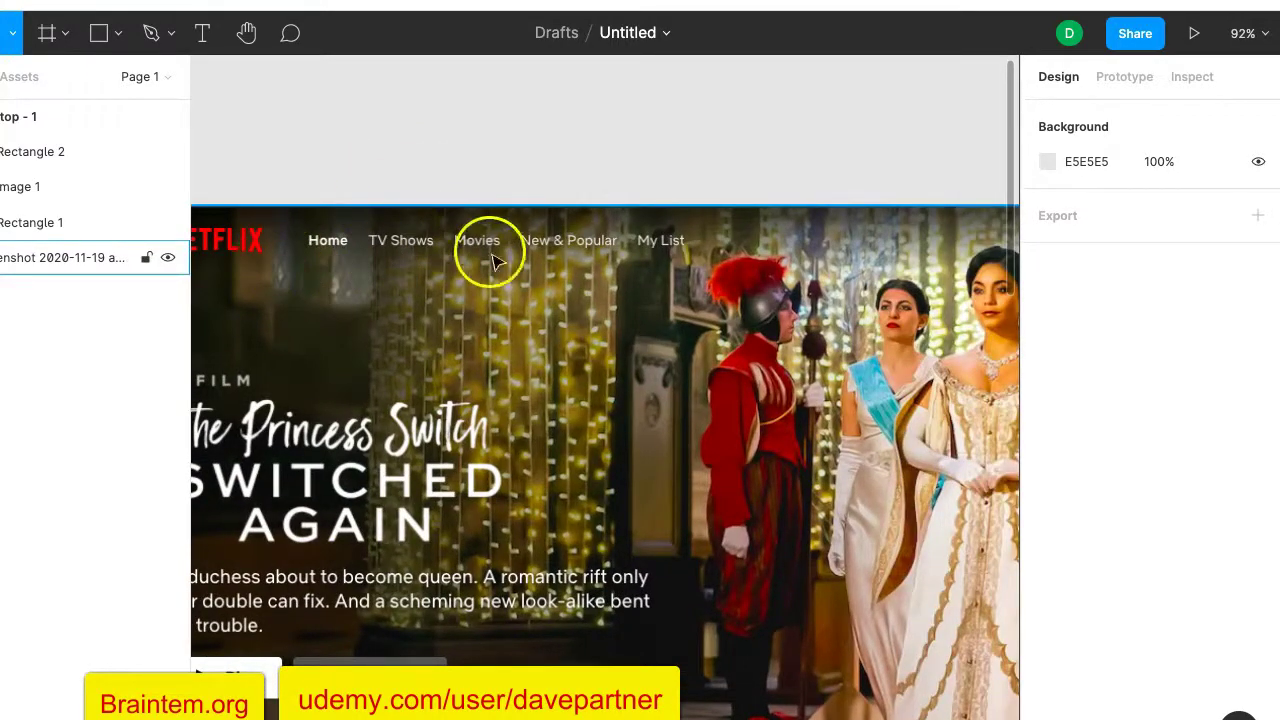
pyautogui.hscroll(5, 520, 255)
pyautogui.scroll(1, 560, 251)
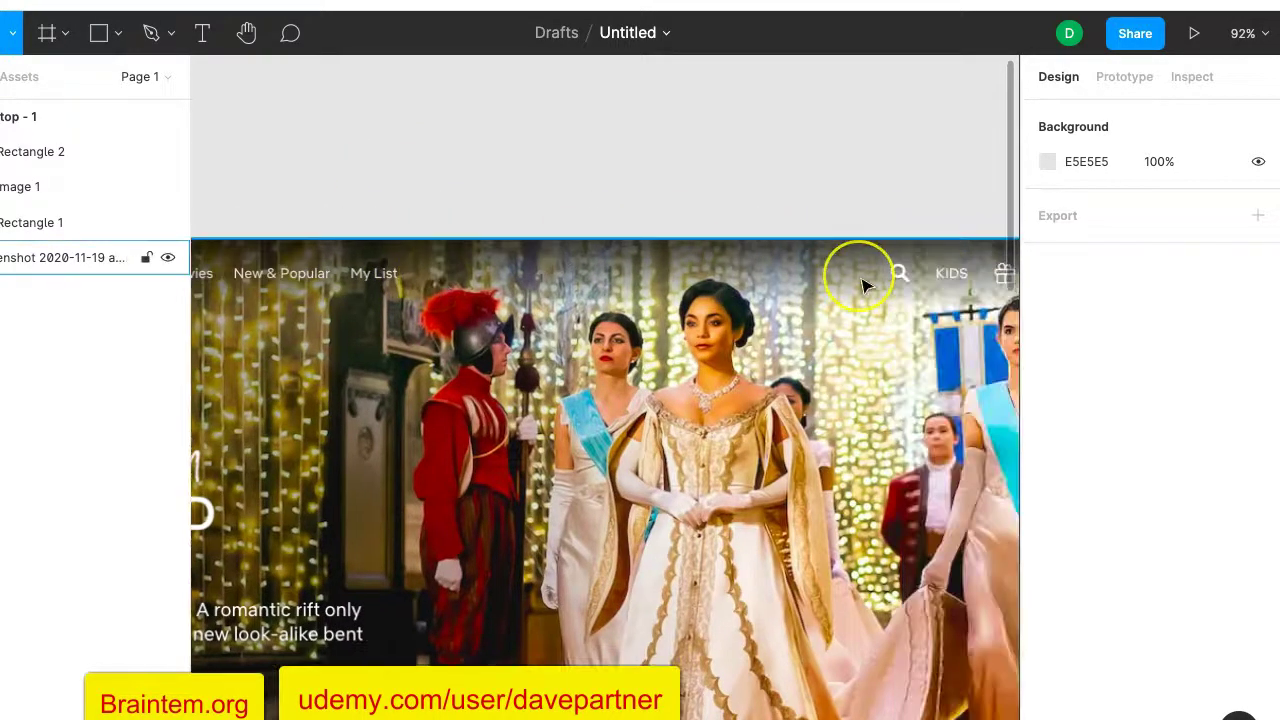
pyautogui.hscroll(4, 866, 285)
pyautogui.scroll(1, 866, 285)
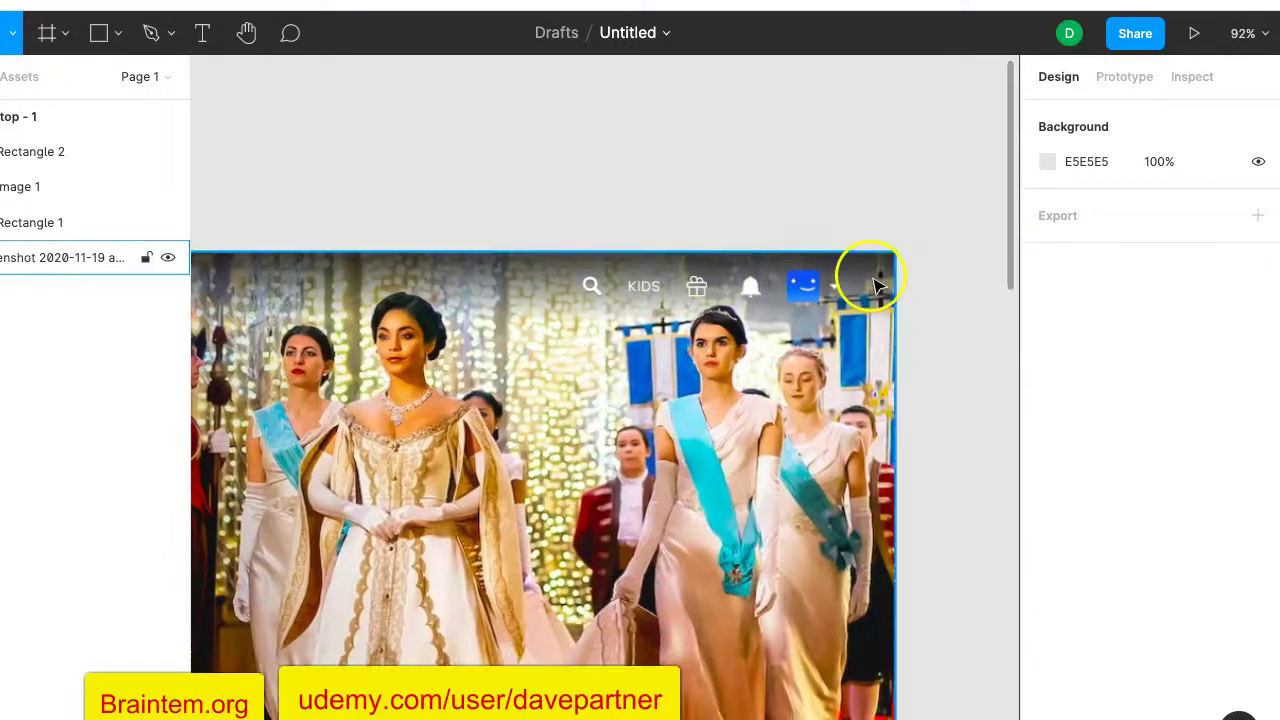
pyautogui.hscroll(-2, 877, 282)
pyautogui.scroll(-1, 877, 282)
pyautogui.scroll(-2, 931, 352)
pyautogui.scroll(-2, 931, 352)
pyautogui.click(712, 246)
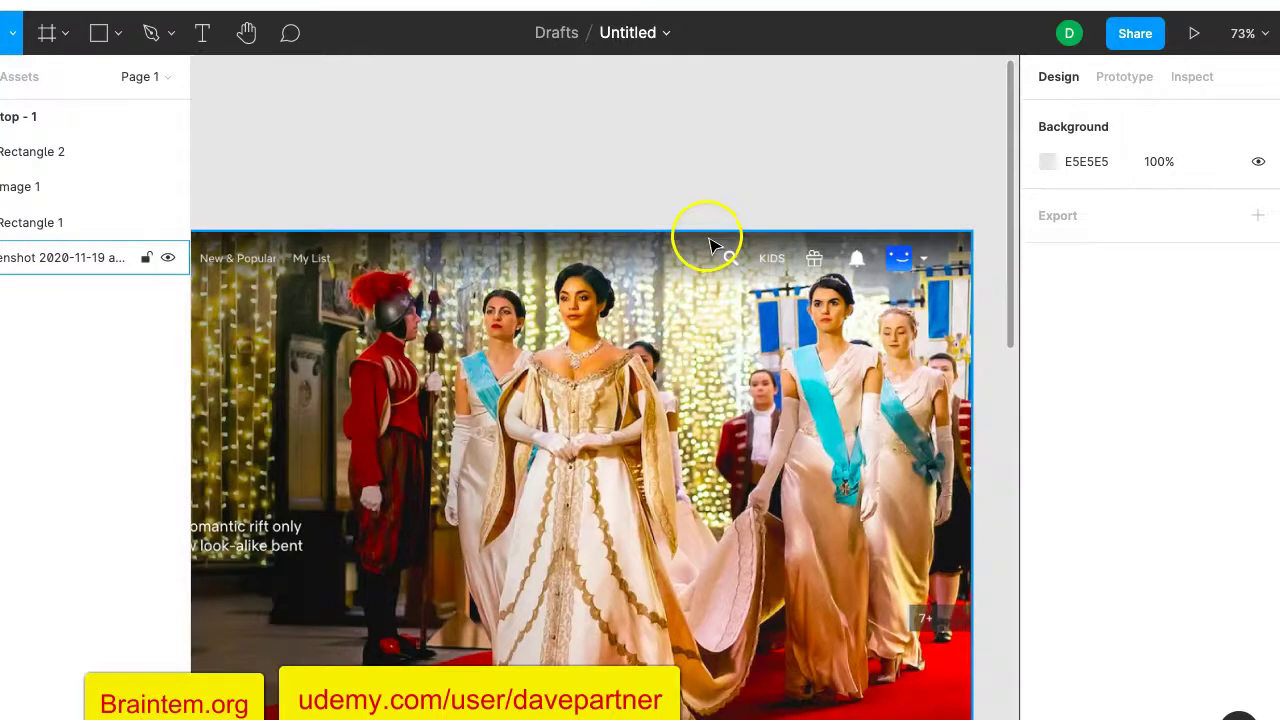
# Draw a rectangle about 1361 × 78 across the full width of the desktop frame's upper edge.
pyautogui.click(240, 151)
pyautogui.click(97, 34)
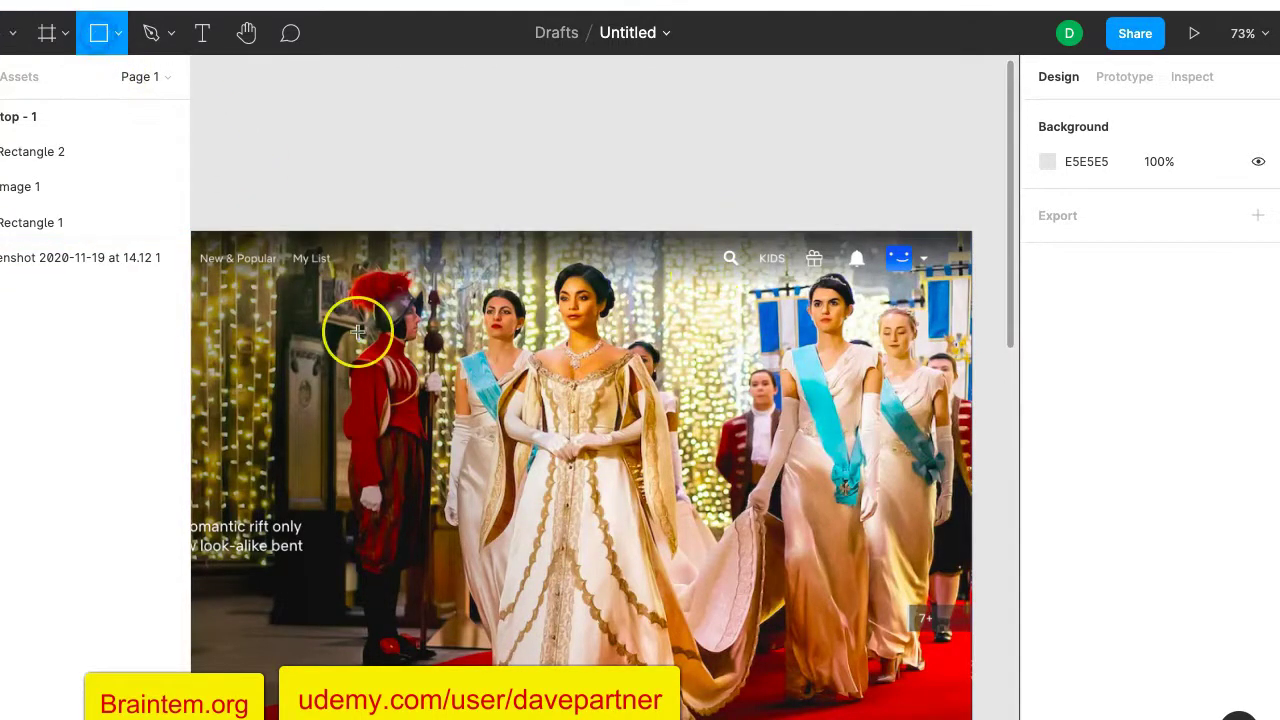
pyautogui.scroll(-4, 357, 331)
pyautogui.scroll(-10, 357, 331)
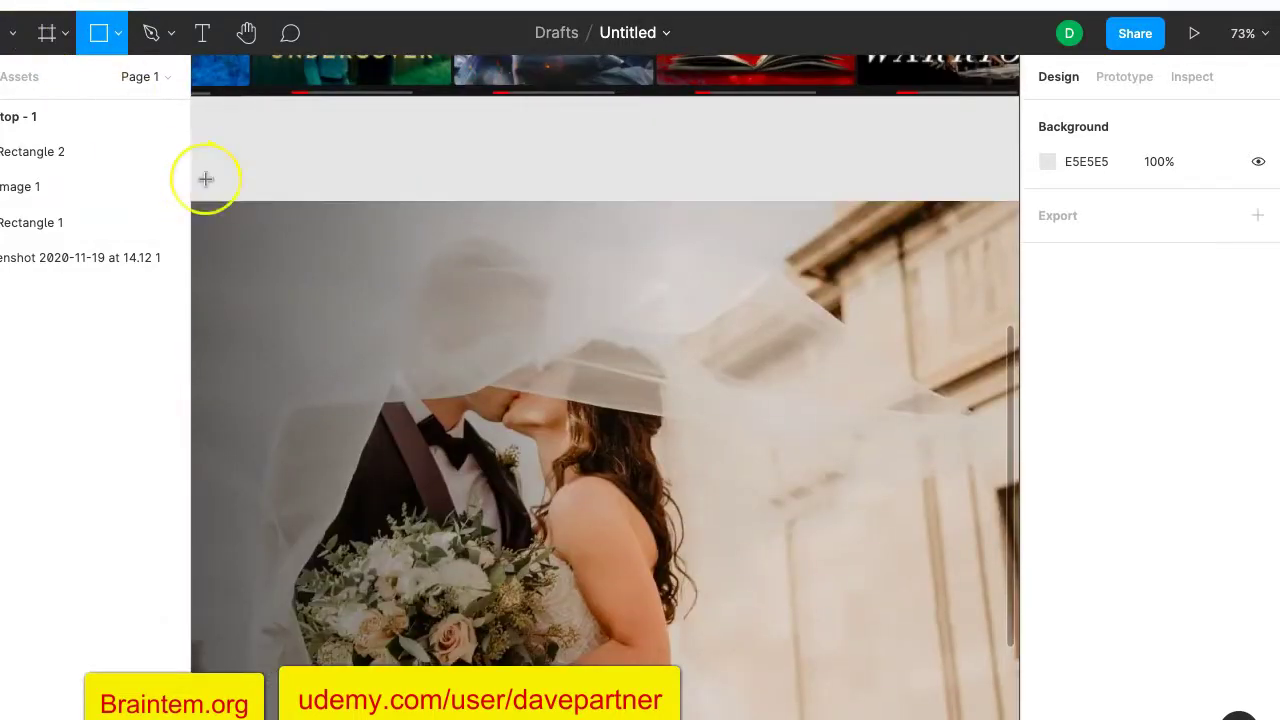
pyautogui.scroll(-5, 205, 178)
pyautogui.hscroll(-3, 205, 178)
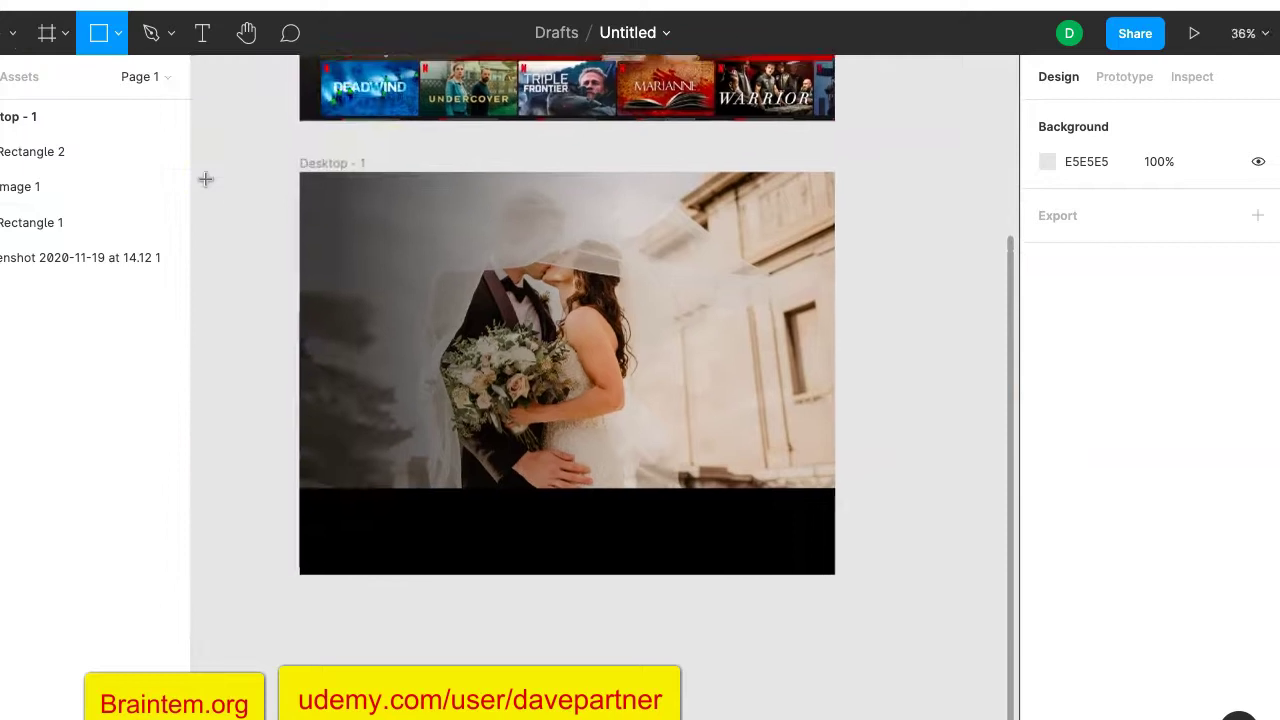
pyautogui.scroll(2, 205, 178)
pyautogui.scroll(4, 314, 228)
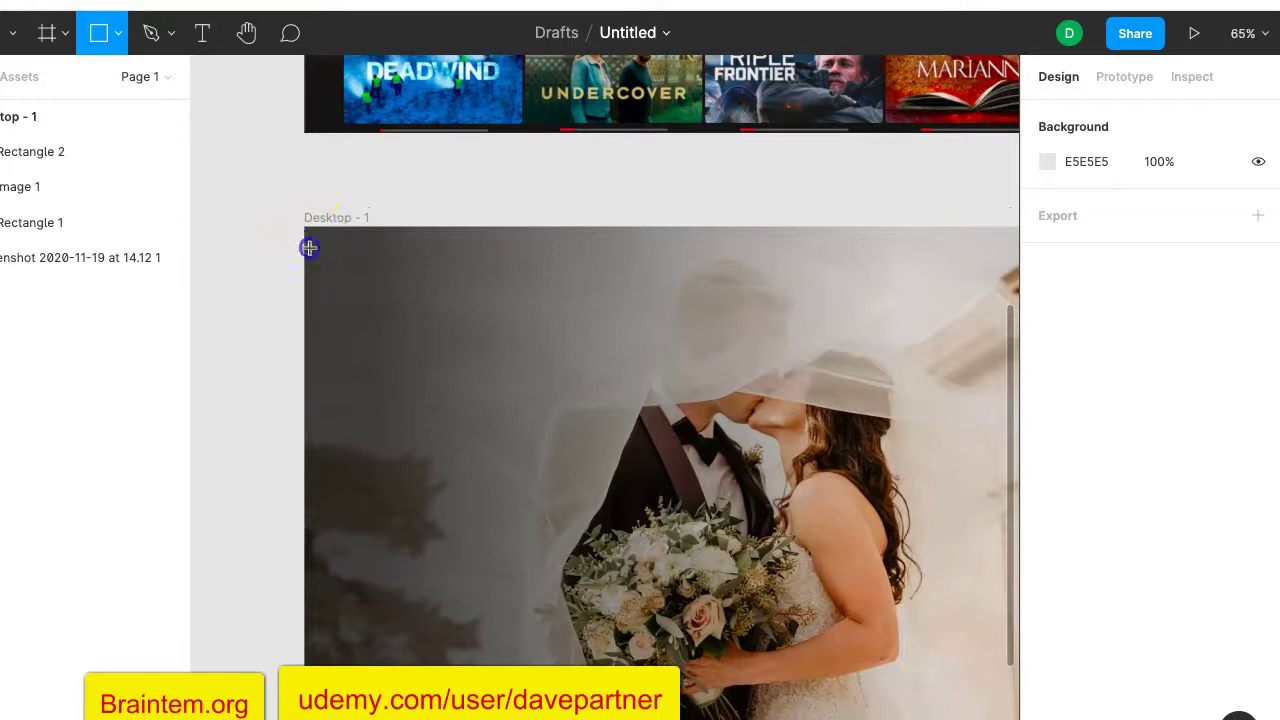
pyautogui.moveTo(623, 266); pyautogui.dragTo(787, 288)
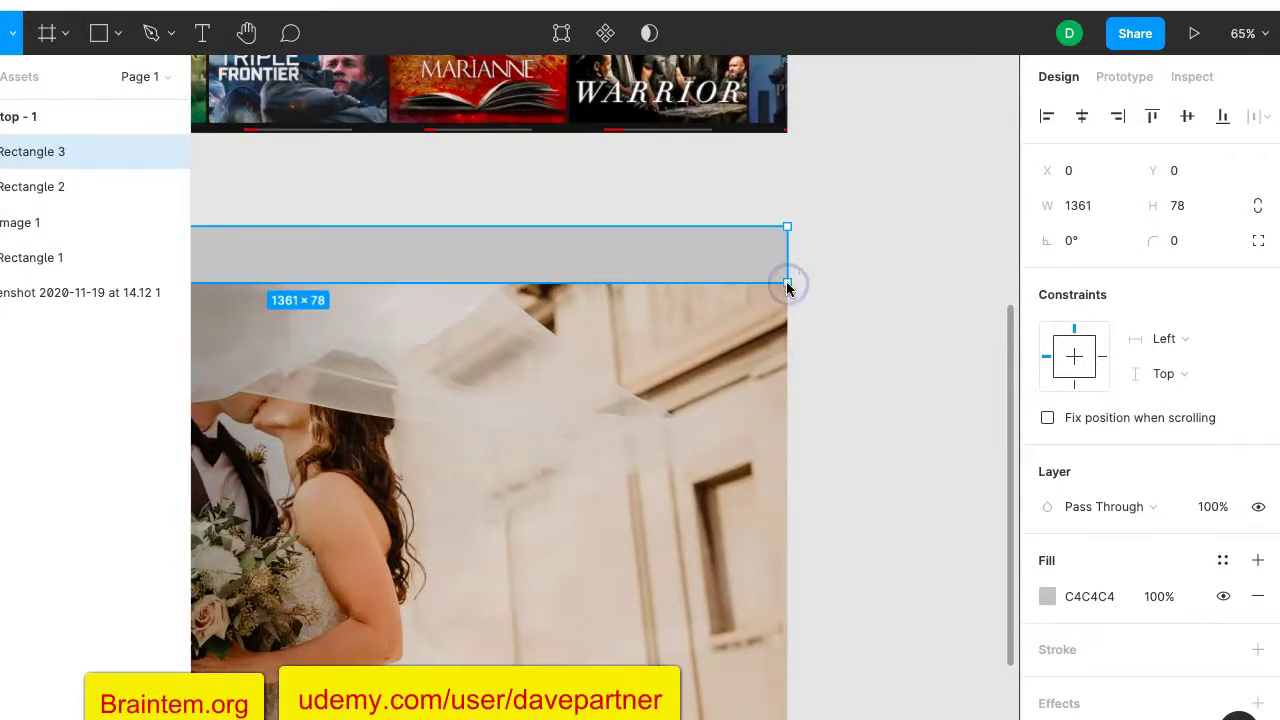
# Move the Desktop - 1 frame beside the reference screenshot, to its right, with their upper edges aligned.
pyautogui.scroll(-5, 864, 270)
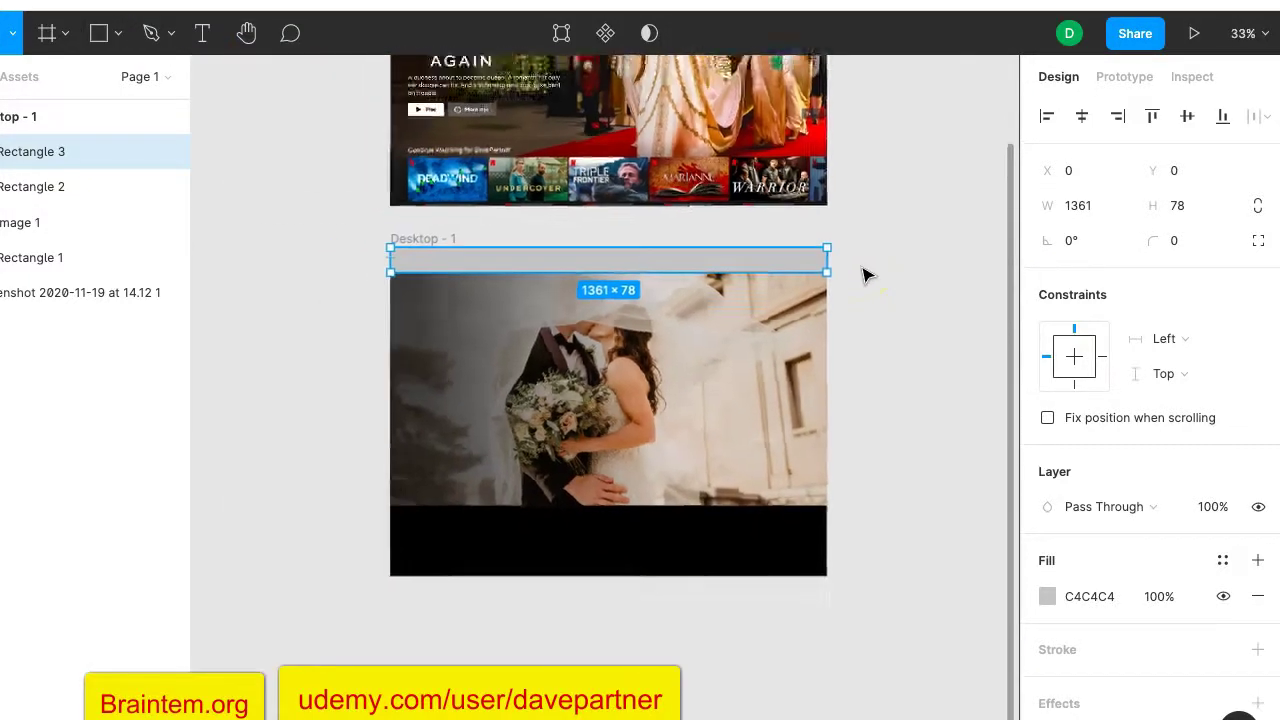
pyautogui.scroll(3, 864, 272)
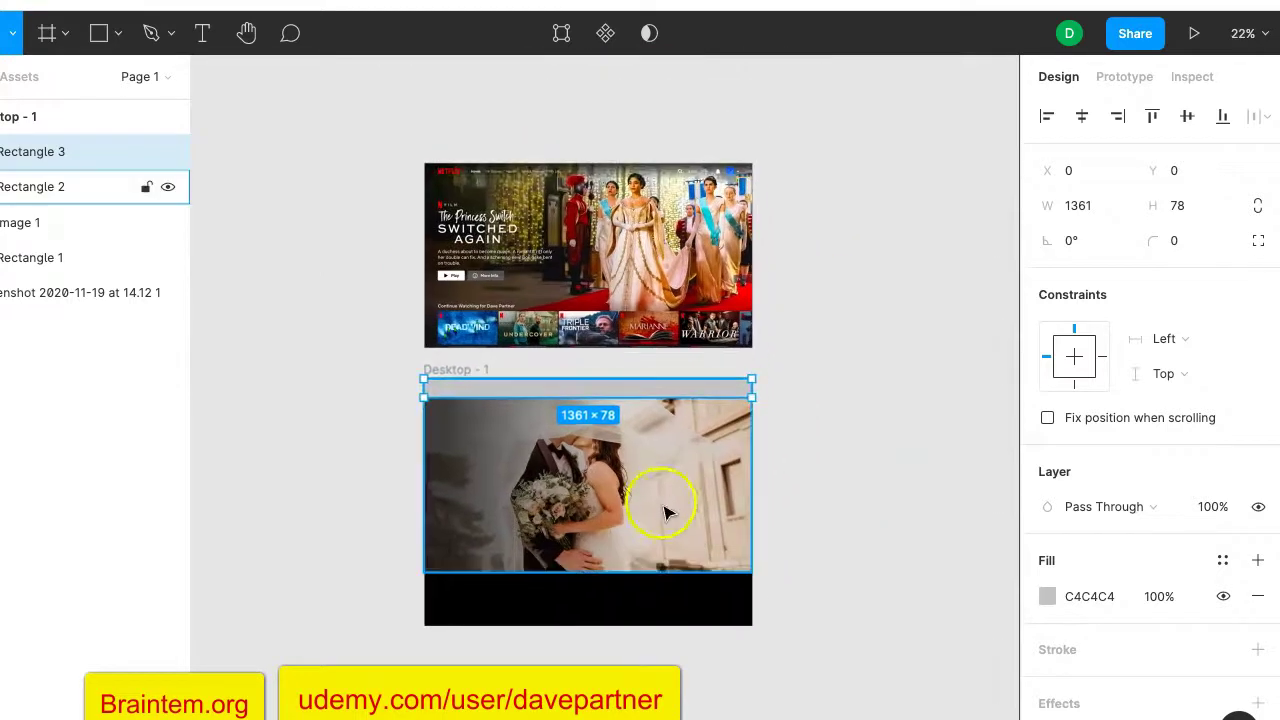
pyautogui.click(350, 458)
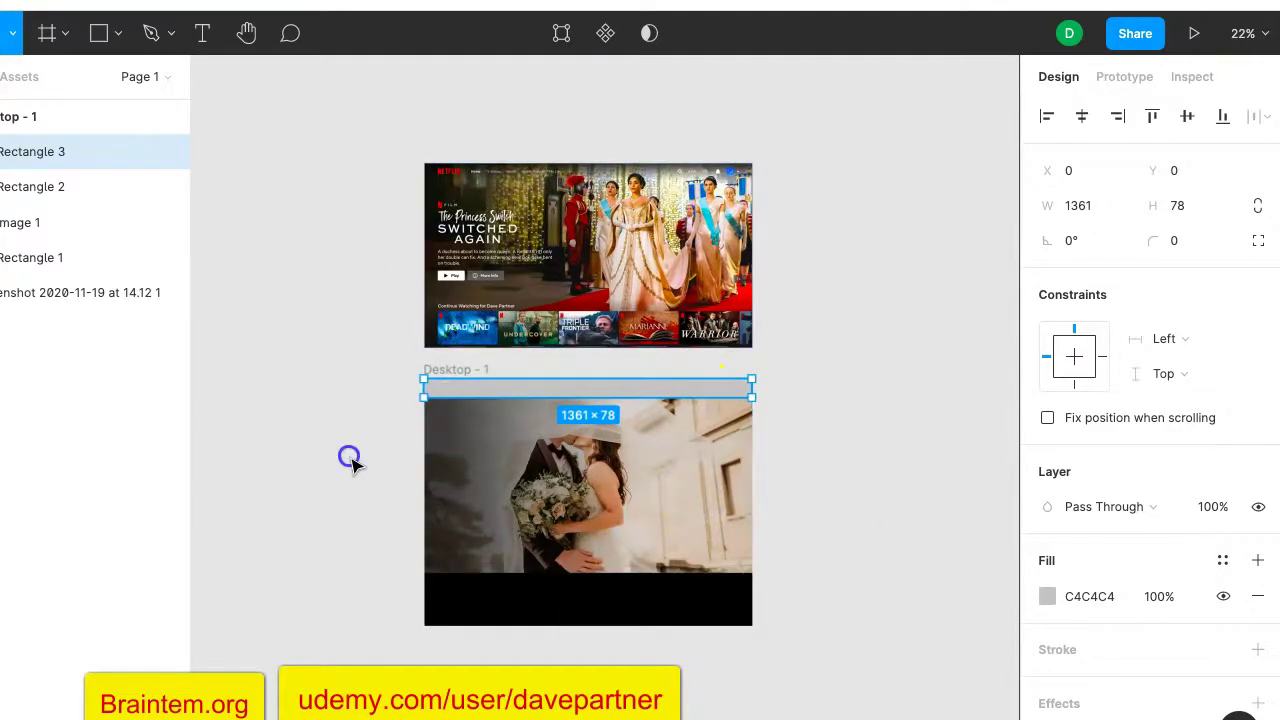
pyautogui.click(449, 370)
pyautogui.moveTo(455, 375); pyautogui.dragTo(791, 163)
pyautogui.scroll(4, 335, 531)
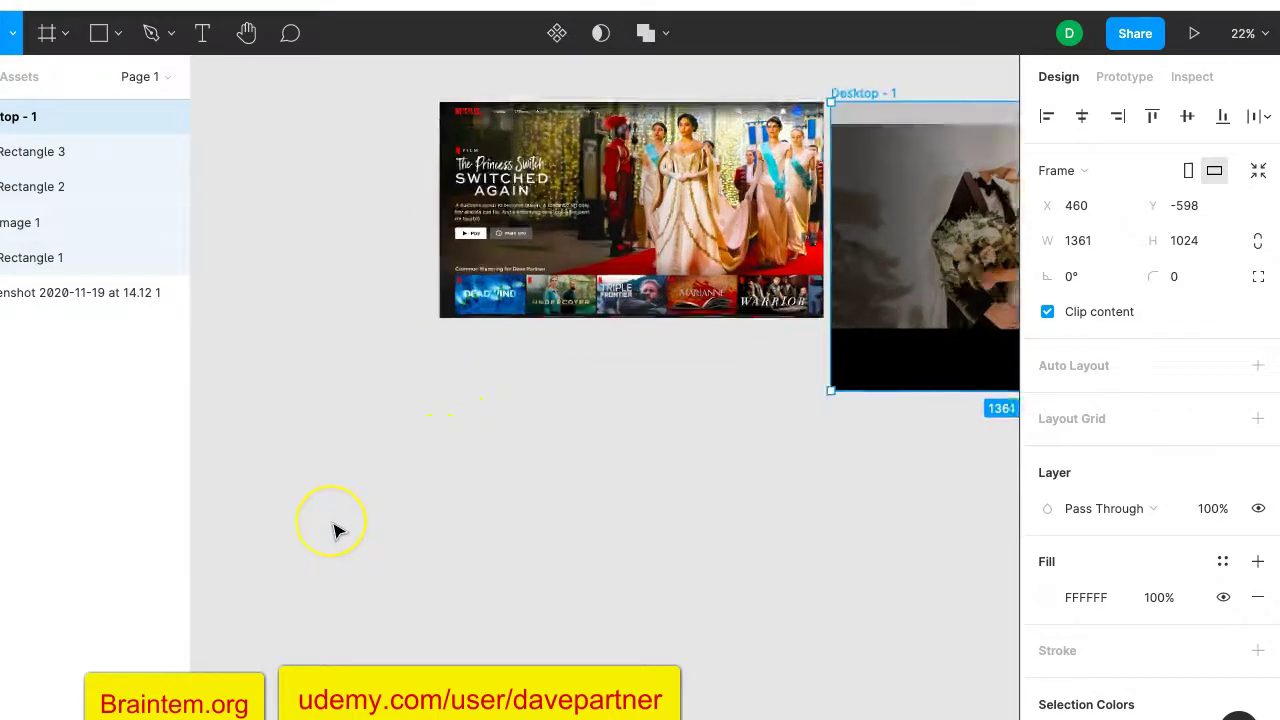
pyautogui.hscroll(3, 335, 531)
pyautogui.scroll(2, 335, 531)
pyautogui.hscroll(5, 335, 531)
pyautogui.scroll(3, 335, 531)
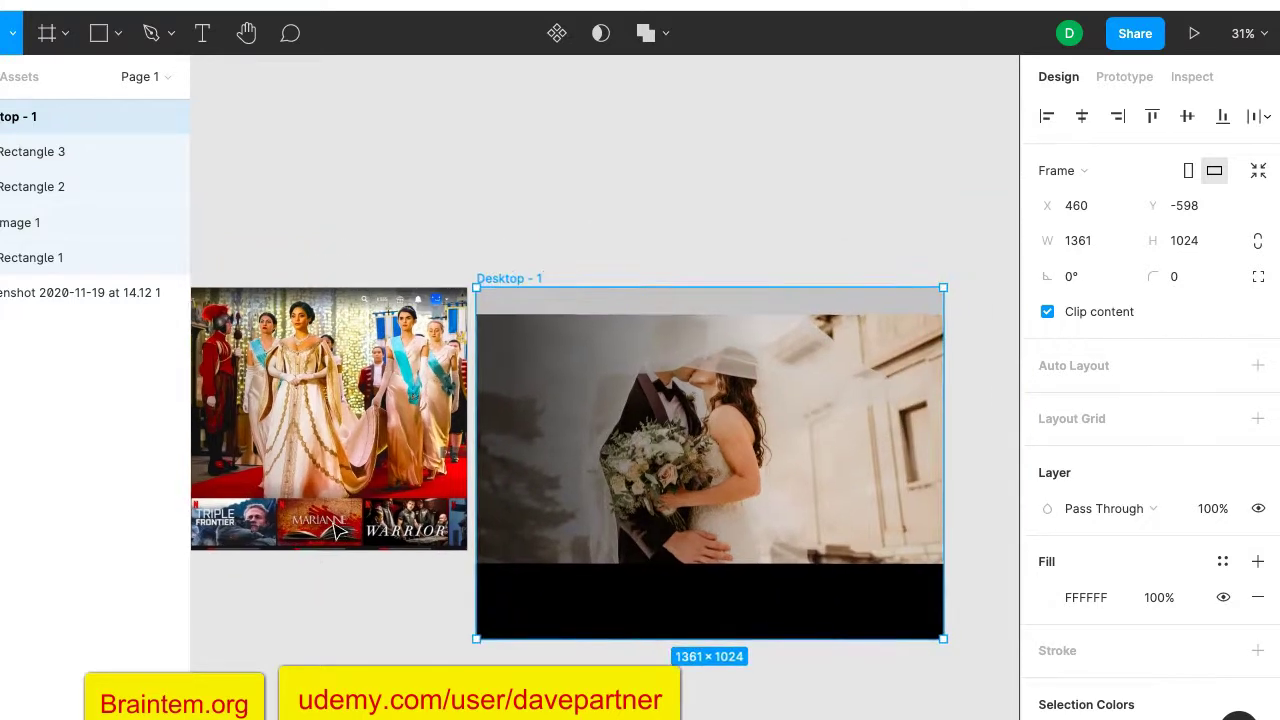
# Shorten the gradient overlay and the wedding image to a height of about 611, keeping their full width.
pyautogui.click(779, 450)
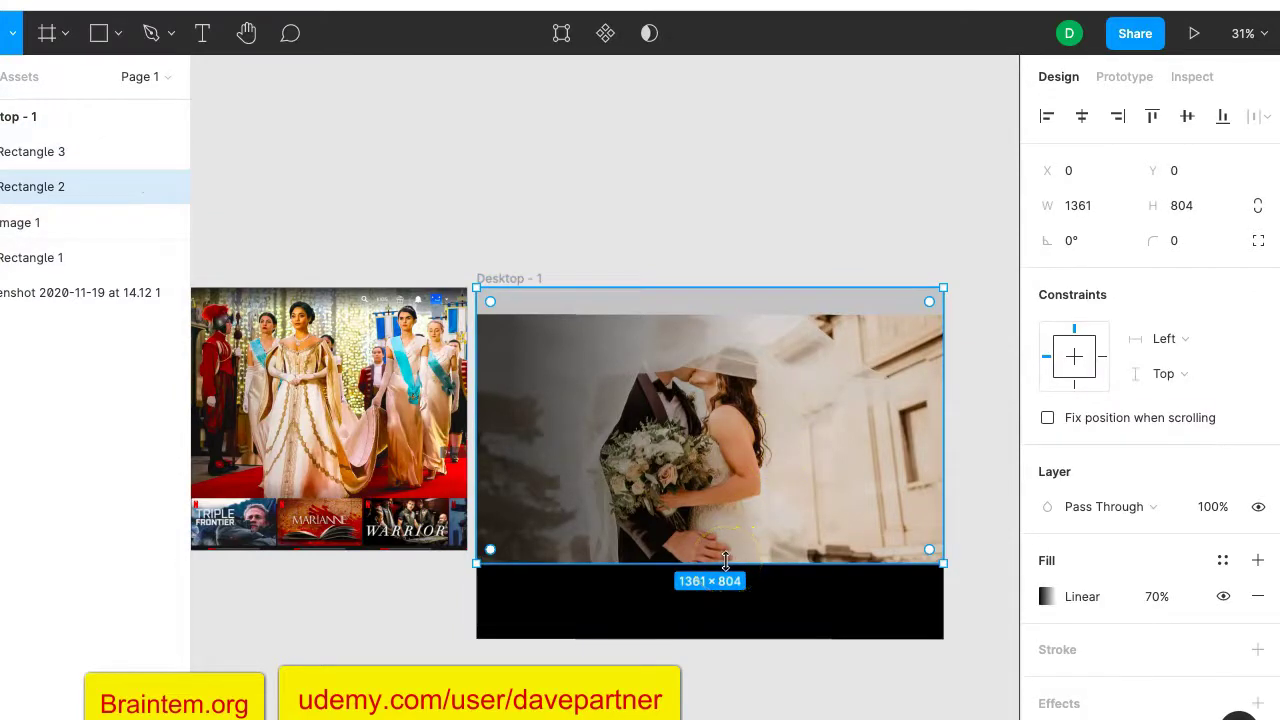
pyautogui.moveTo(725, 563); pyautogui.dragTo(724, 497)
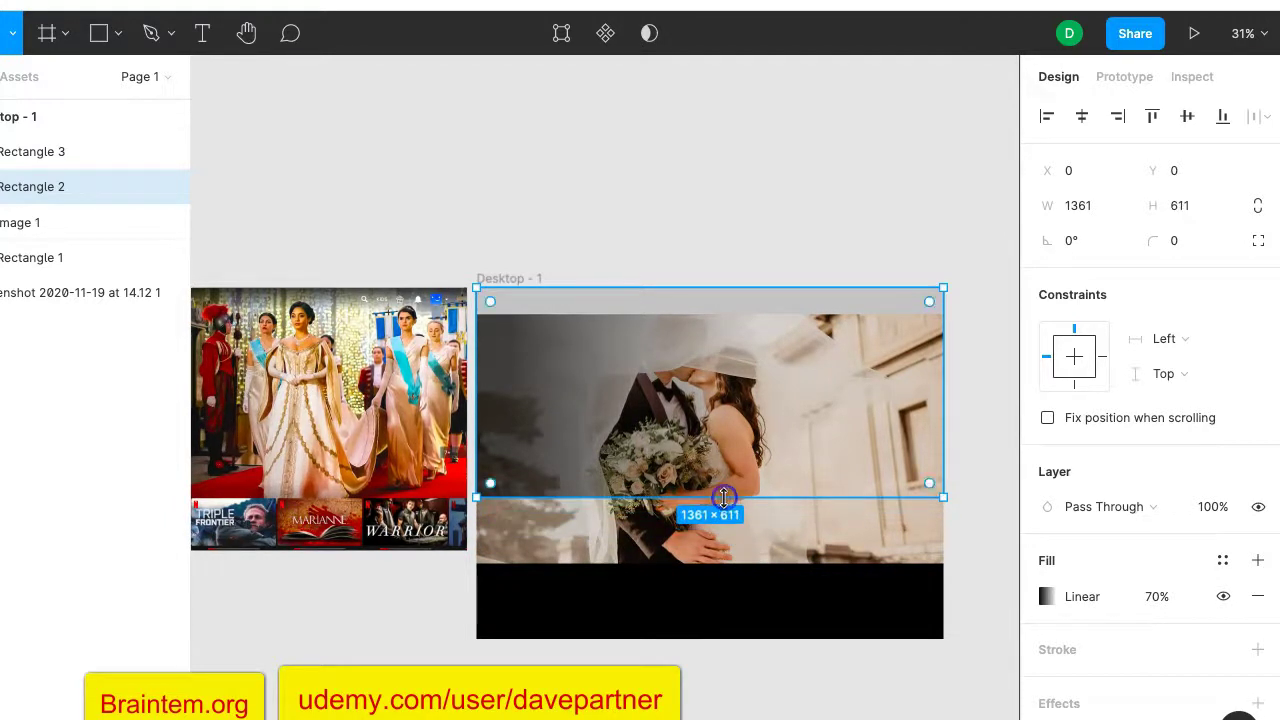
pyautogui.click(690, 550)
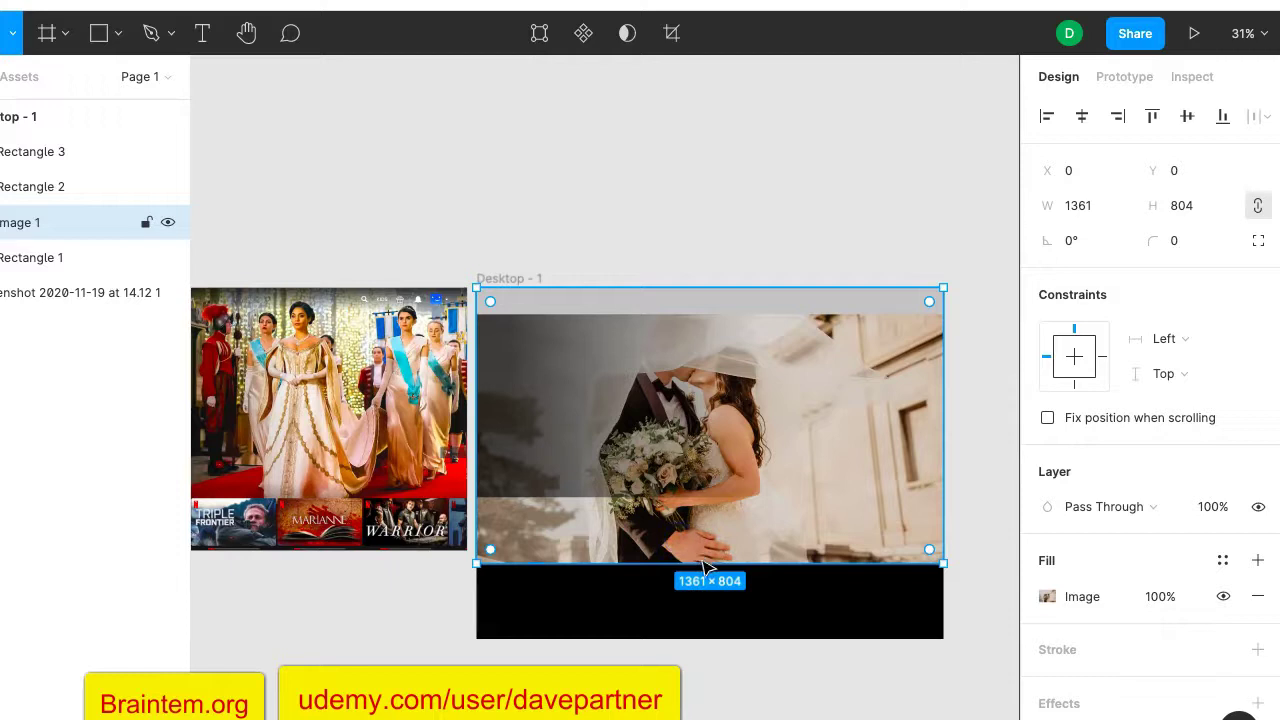
pyautogui.moveTo(699, 564); pyautogui.dragTo(697, 498)
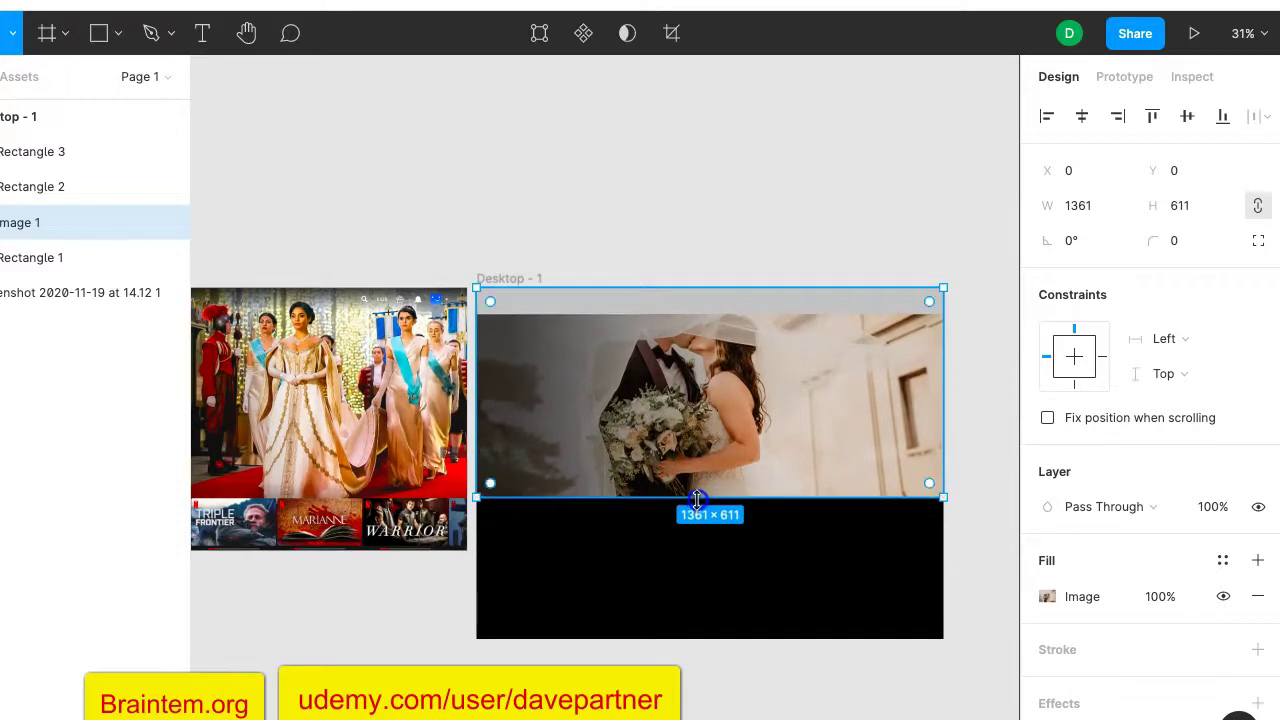
pyautogui.moveTo(620, 490); pyautogui.dragTo(620, 492)
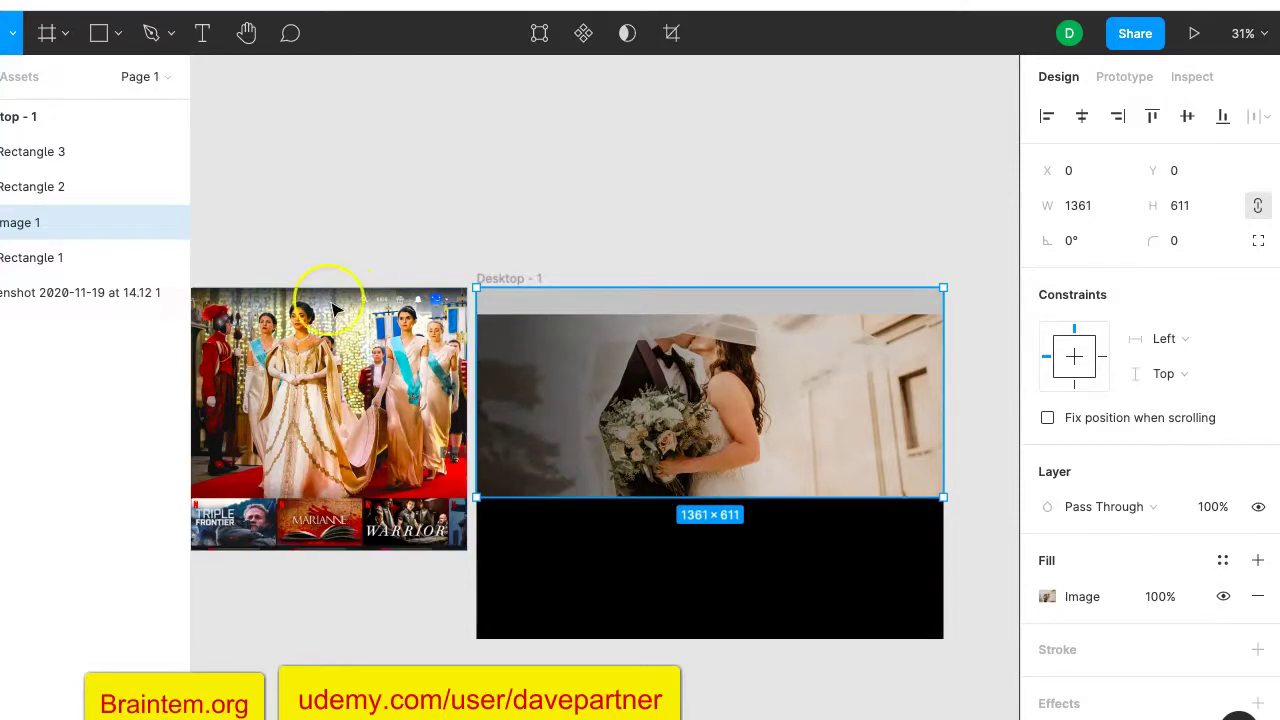
# Try a fill opacity of 70% on the grey navigation bar rectangle.
pyautogui.scroll(5, 329, 296)
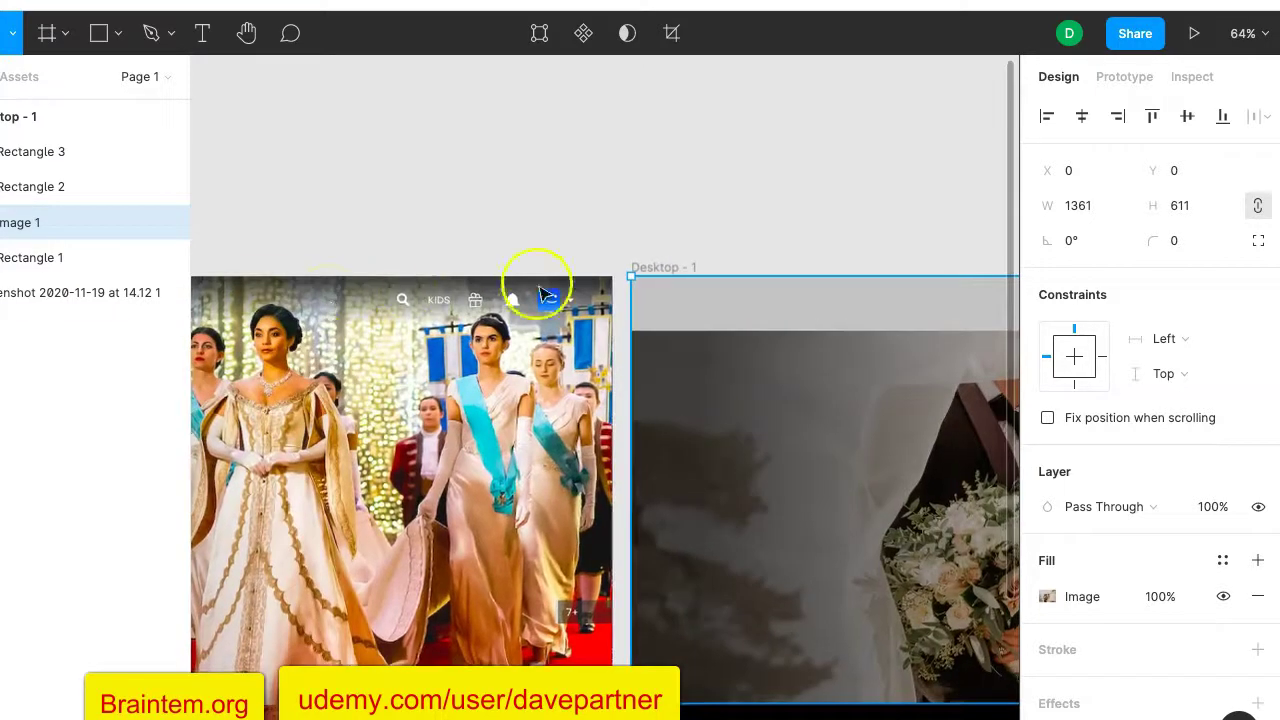
pyautogui.click(666, 318)
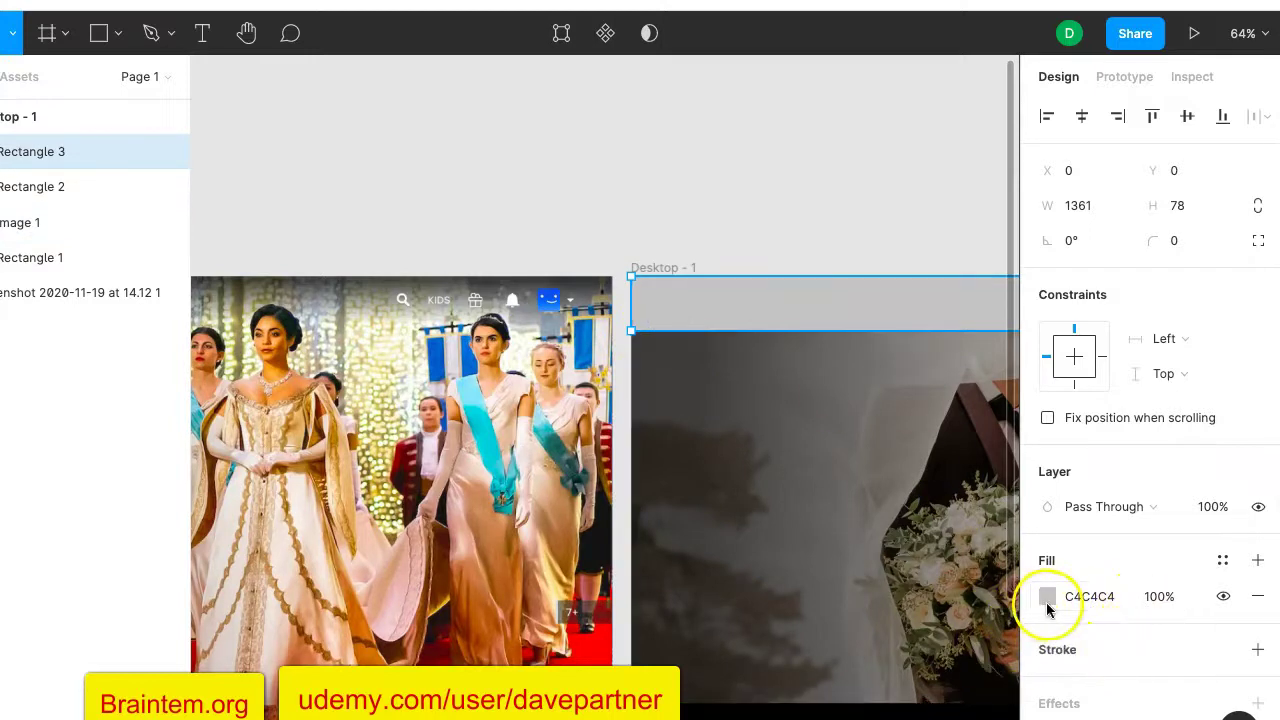
pyautogui.click(1159, 600)
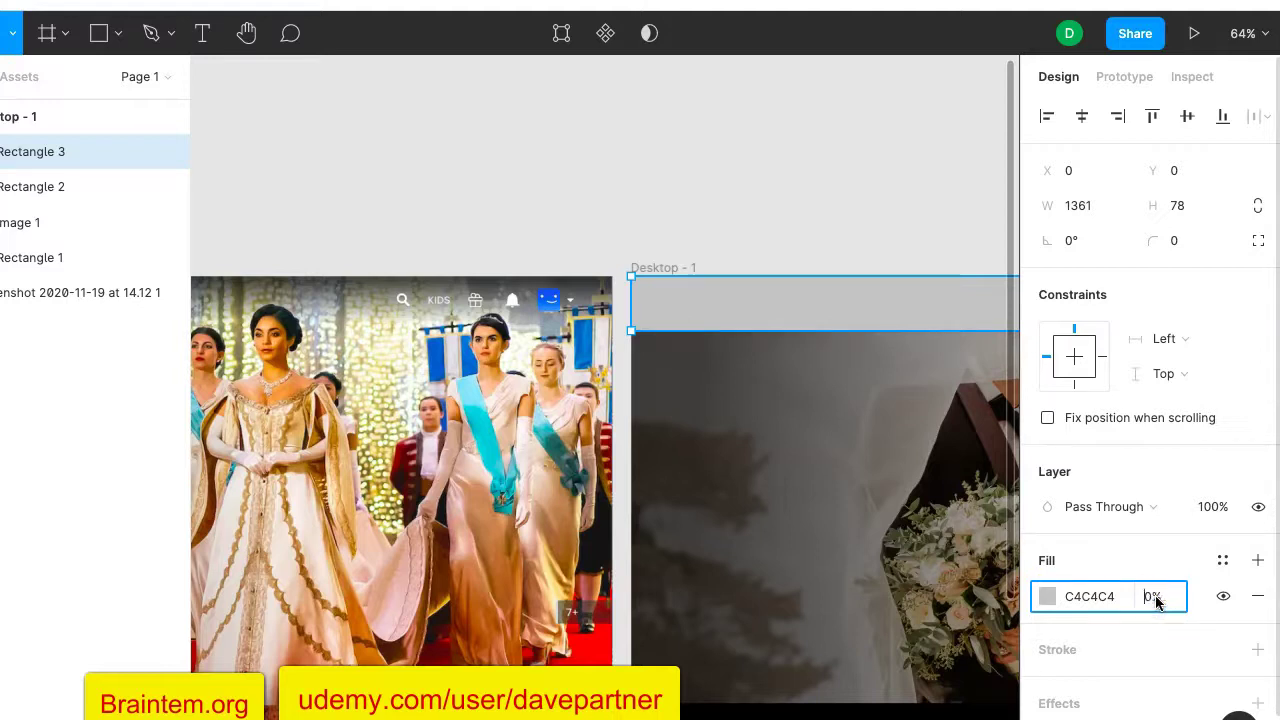
pyautogui.write('70%')
pyautogui.press('Return')
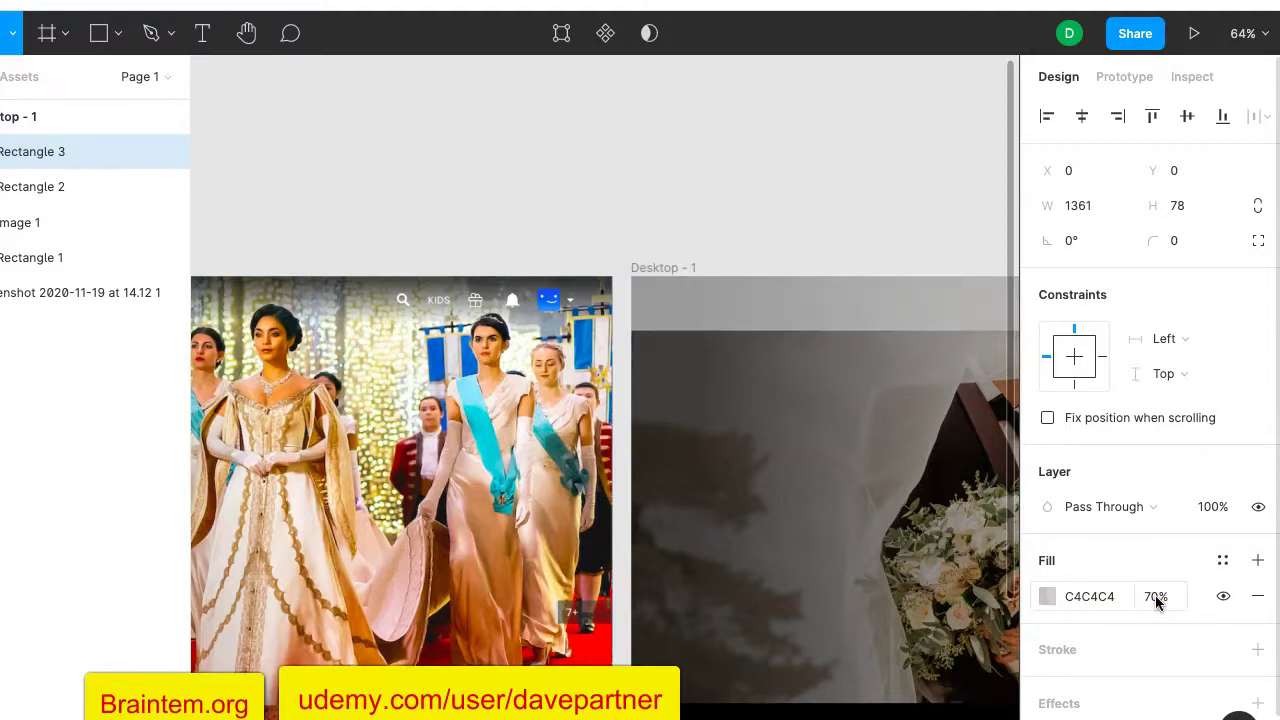
# Change the navigation bar rectangle's fill to black 000000 and make it a linear gradient fading to transparent.
pyautogui.click(1047, 596)
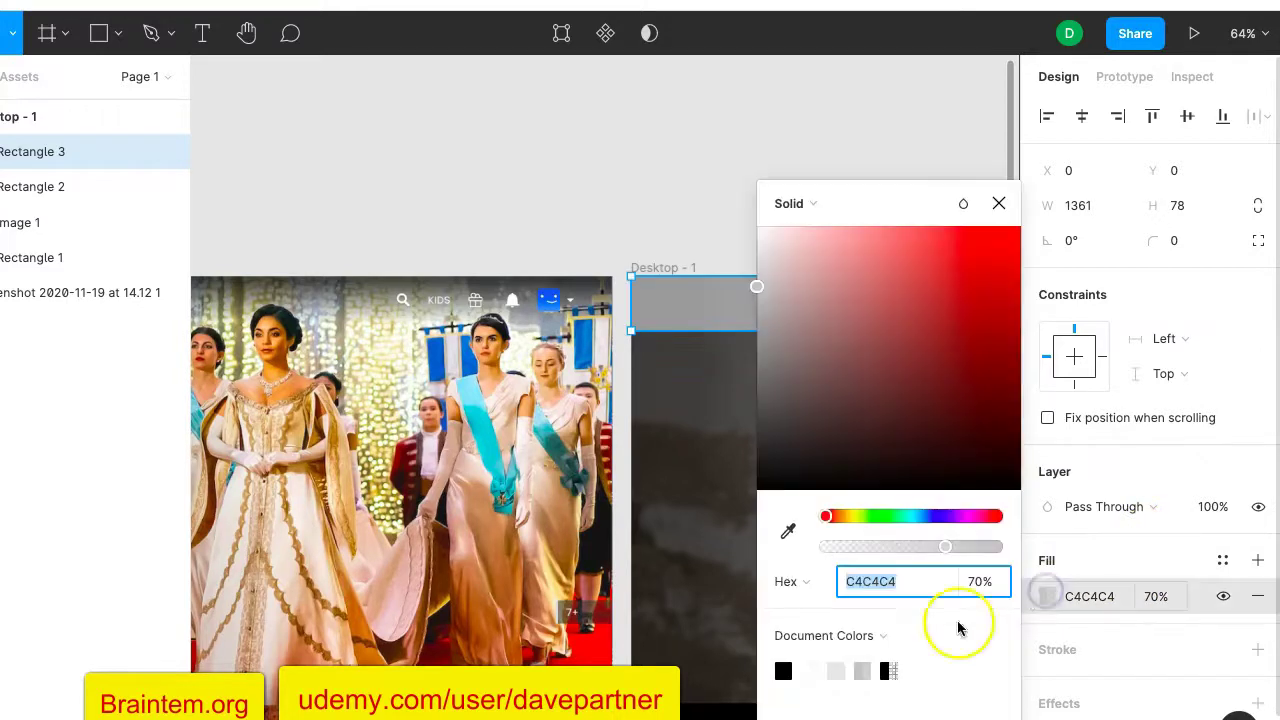
pyautogui.click(783, 677)
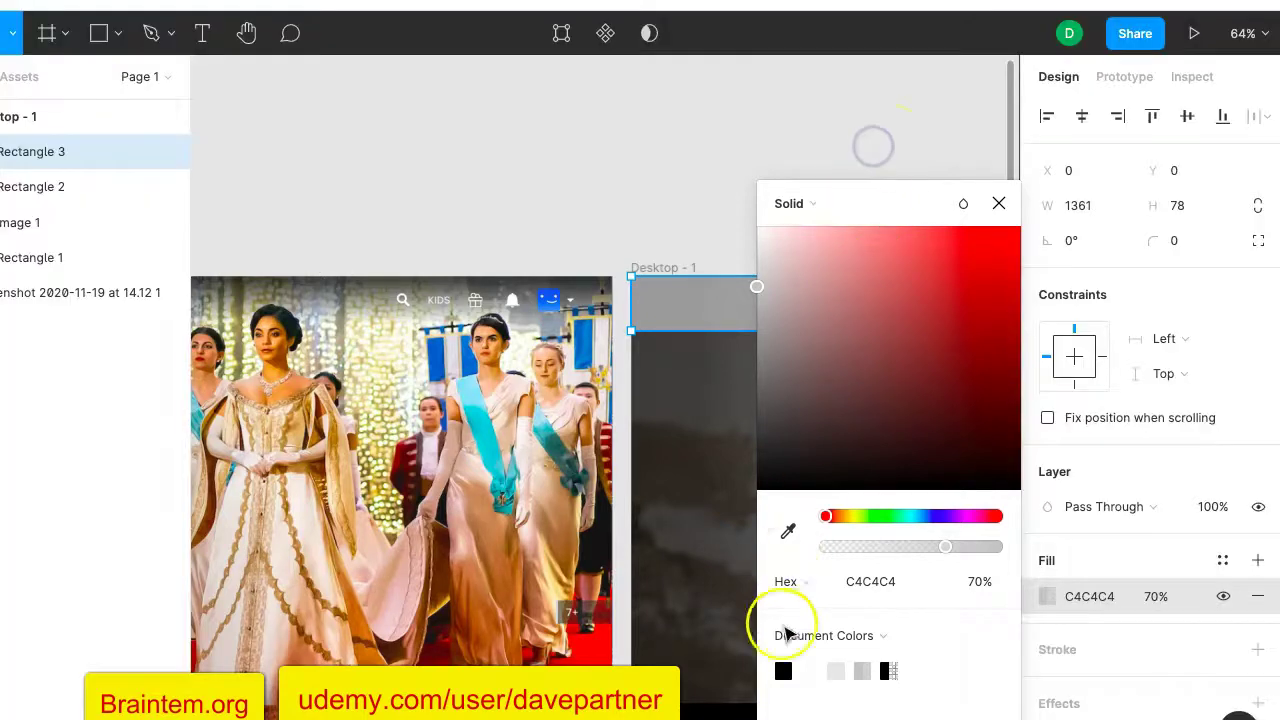
pyautogui.click(782, 668)
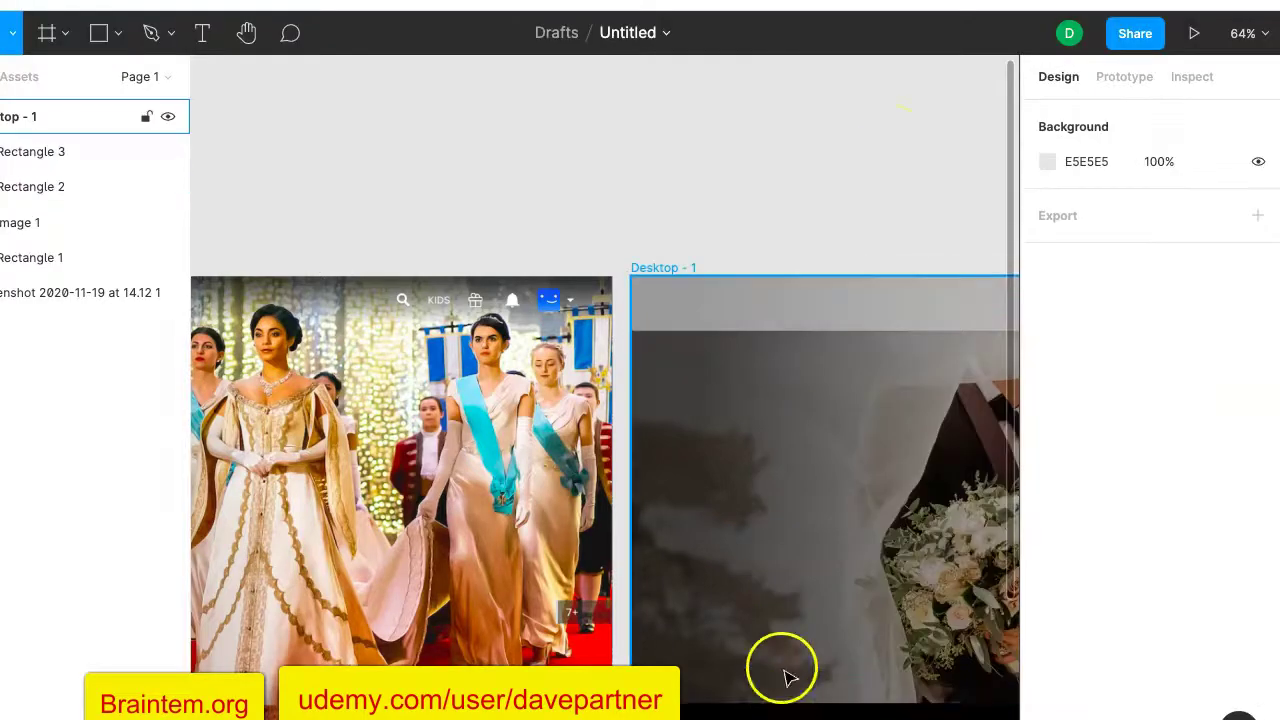
pyautogui.click(806, 305)
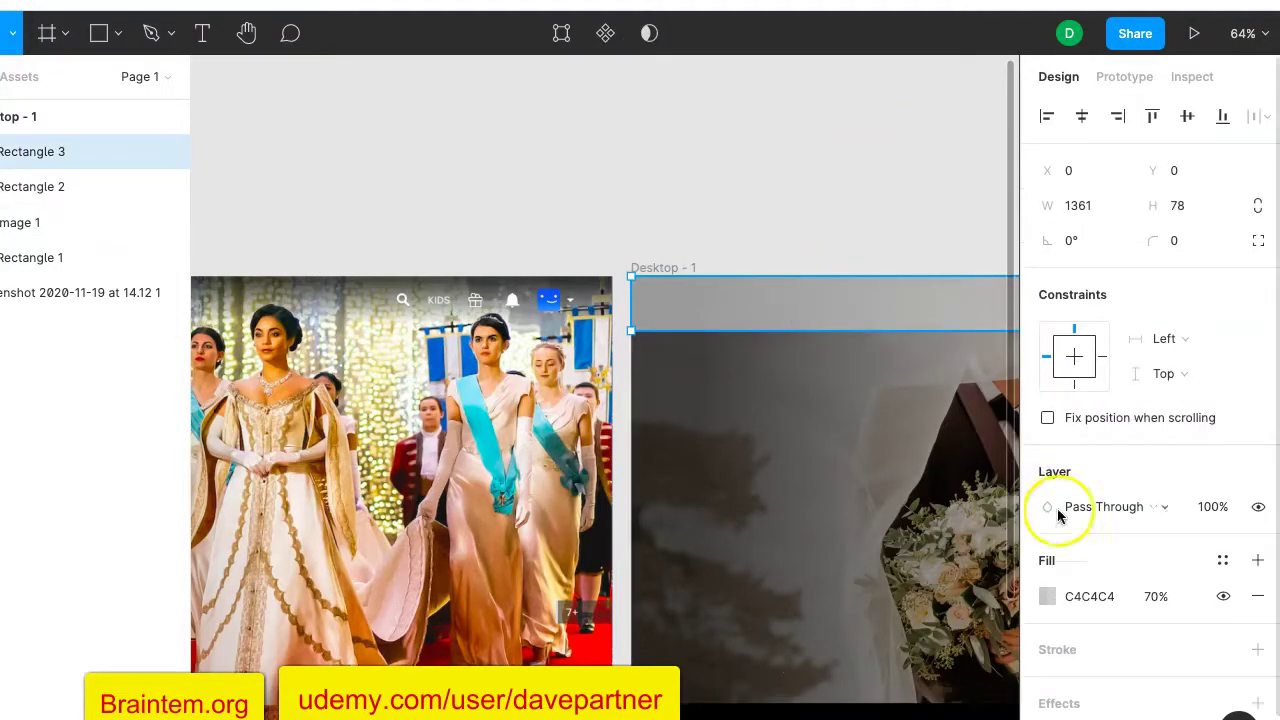
pyautogui.click(1047, 596)
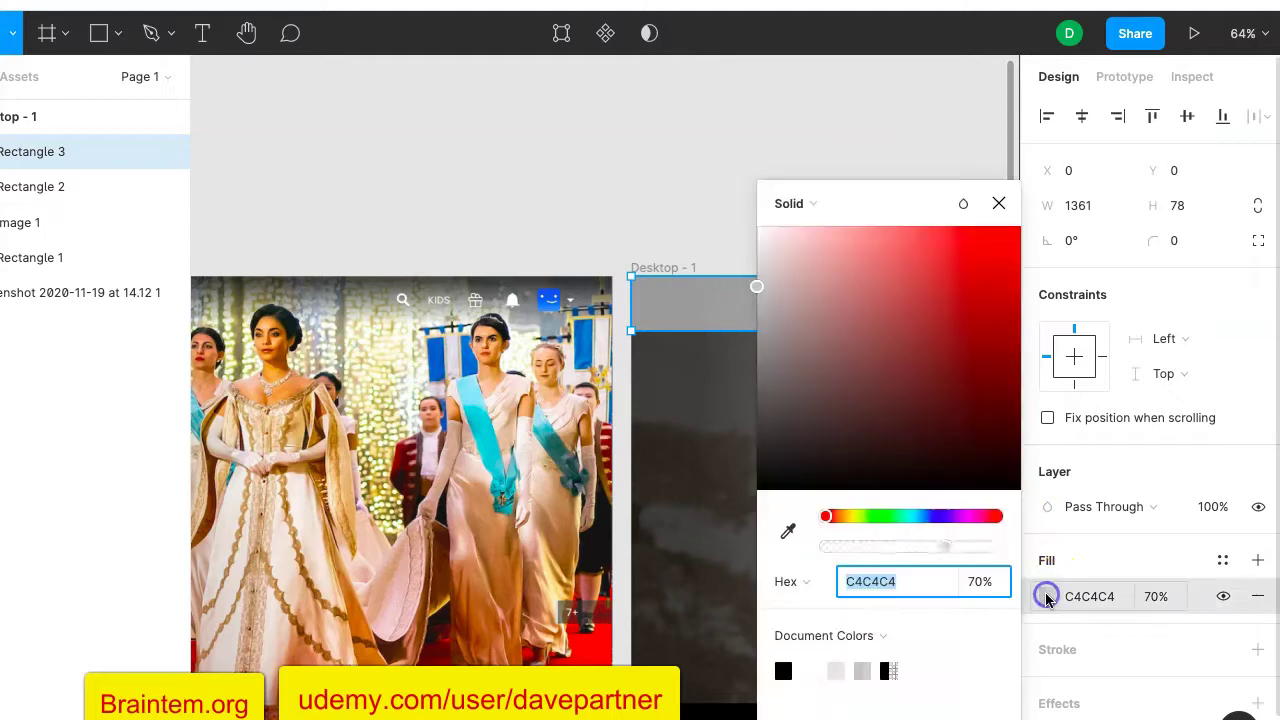
pyautogui.click(784, 670)
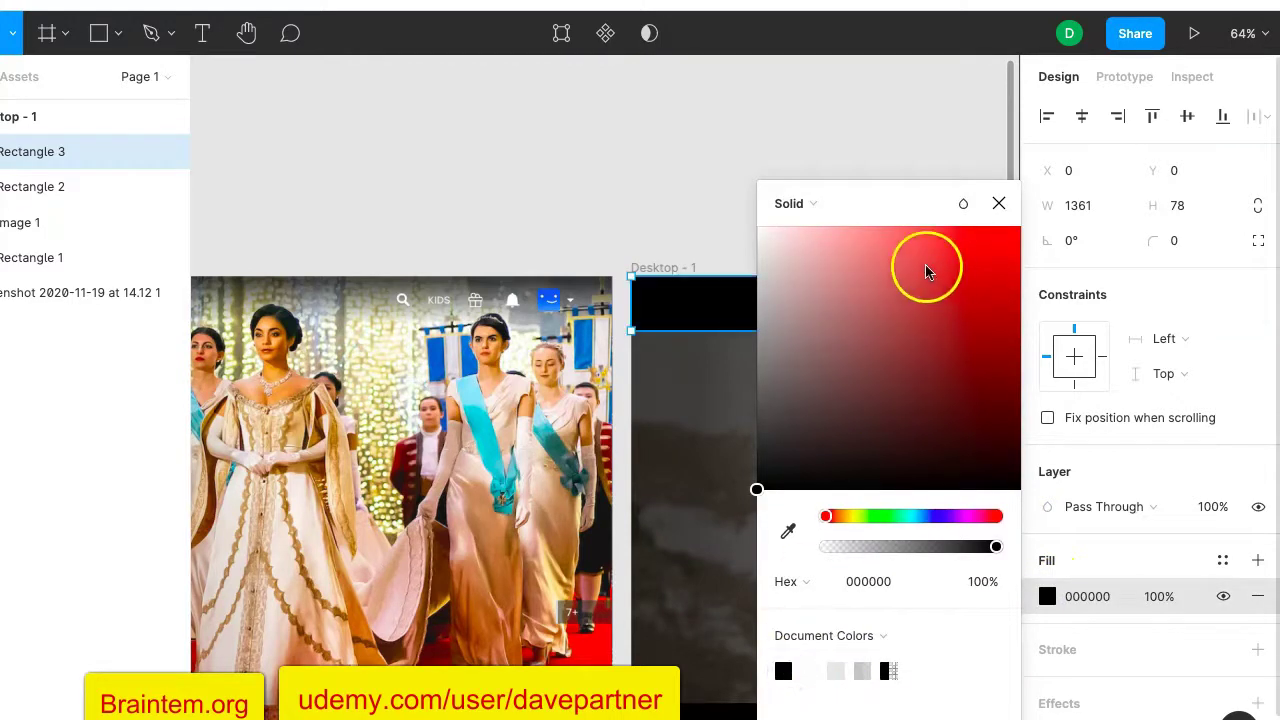
pyautogui.click(810, 205)
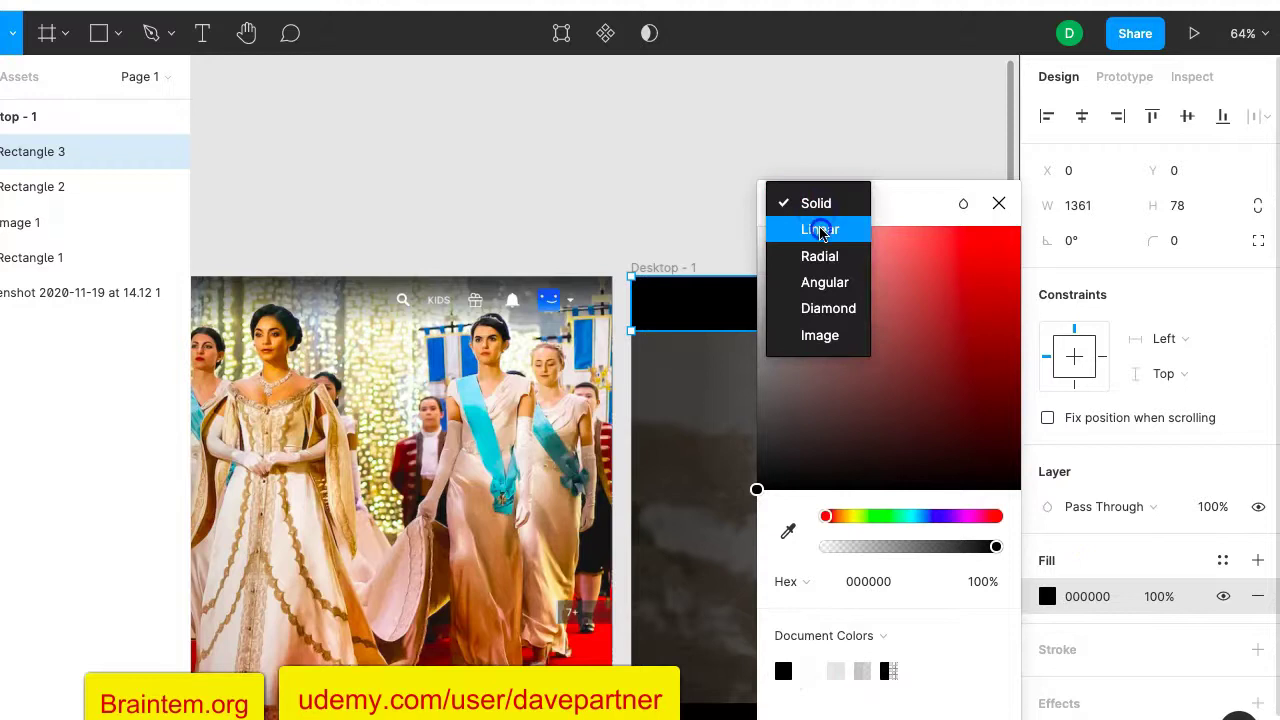
pyautogui.click(820, 230)
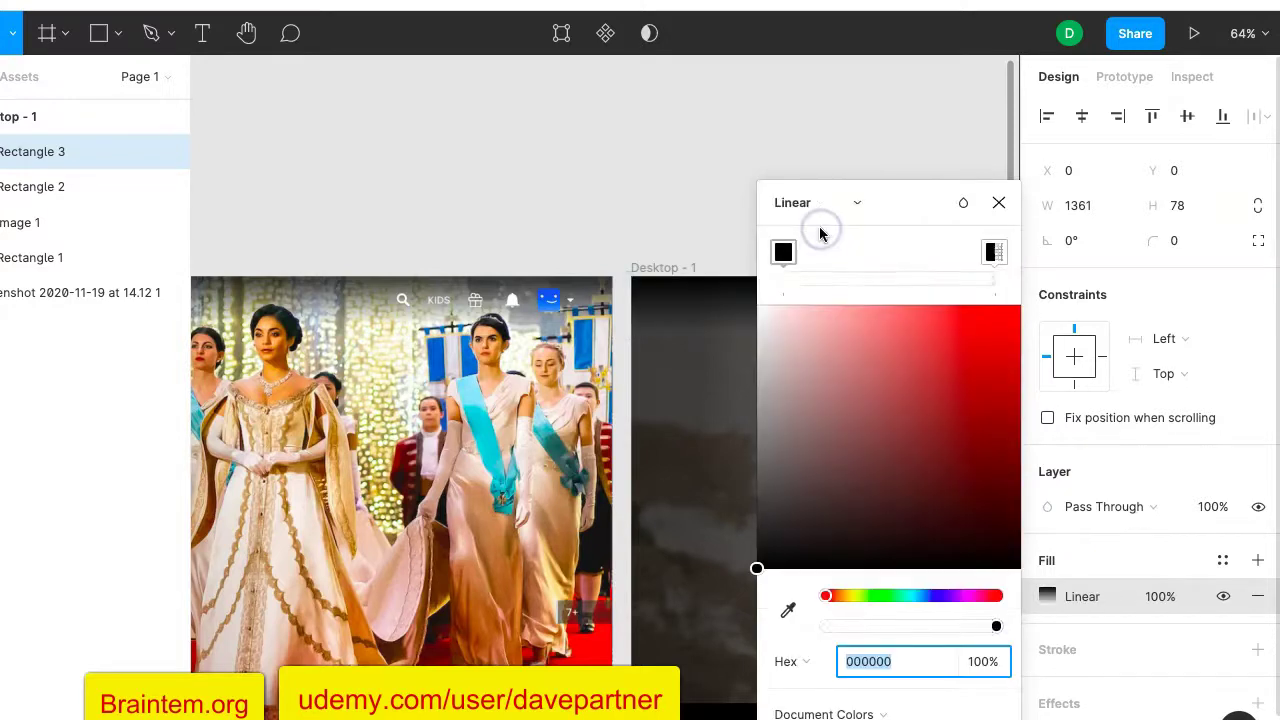
pyautogui.click(1001, 208)
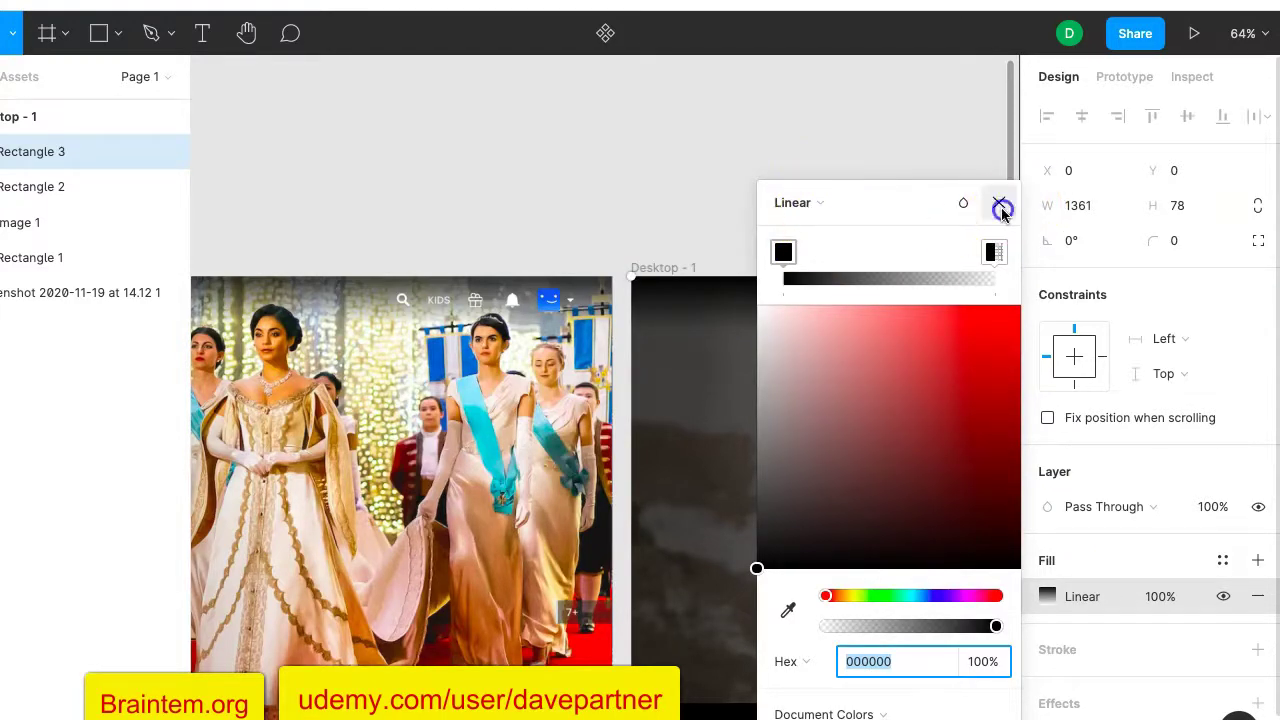
# Set the navigation bar rectangle's linear gradient fill opacity to 60%.
pyautogui.scroll(-5, 888, 247)
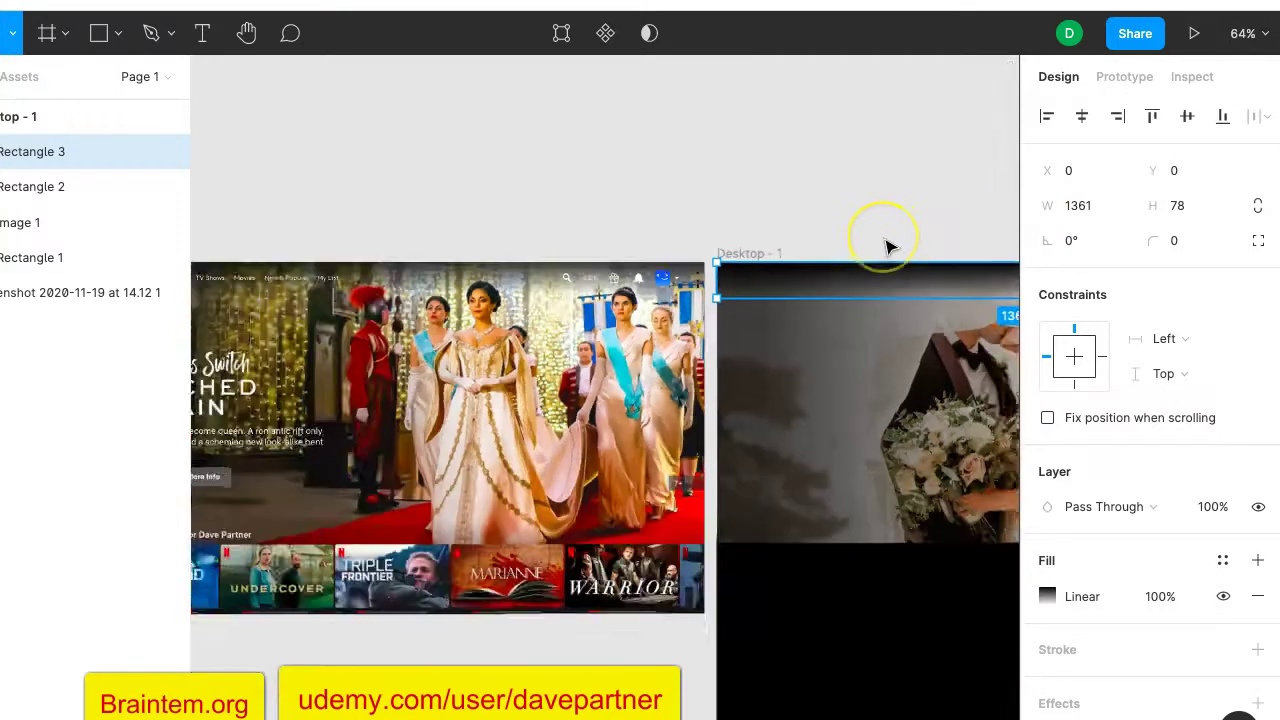
pyautogui.hscroll(3, 888, 247)
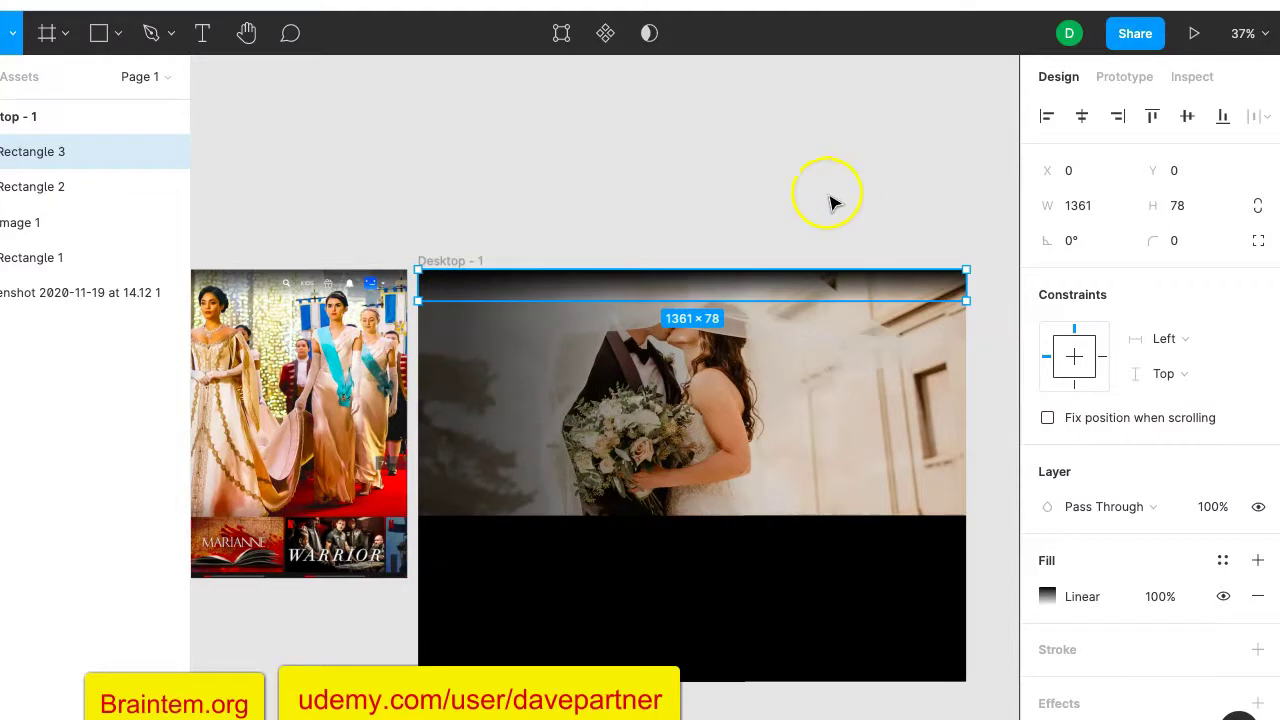
pyautogui.click(830, 198)
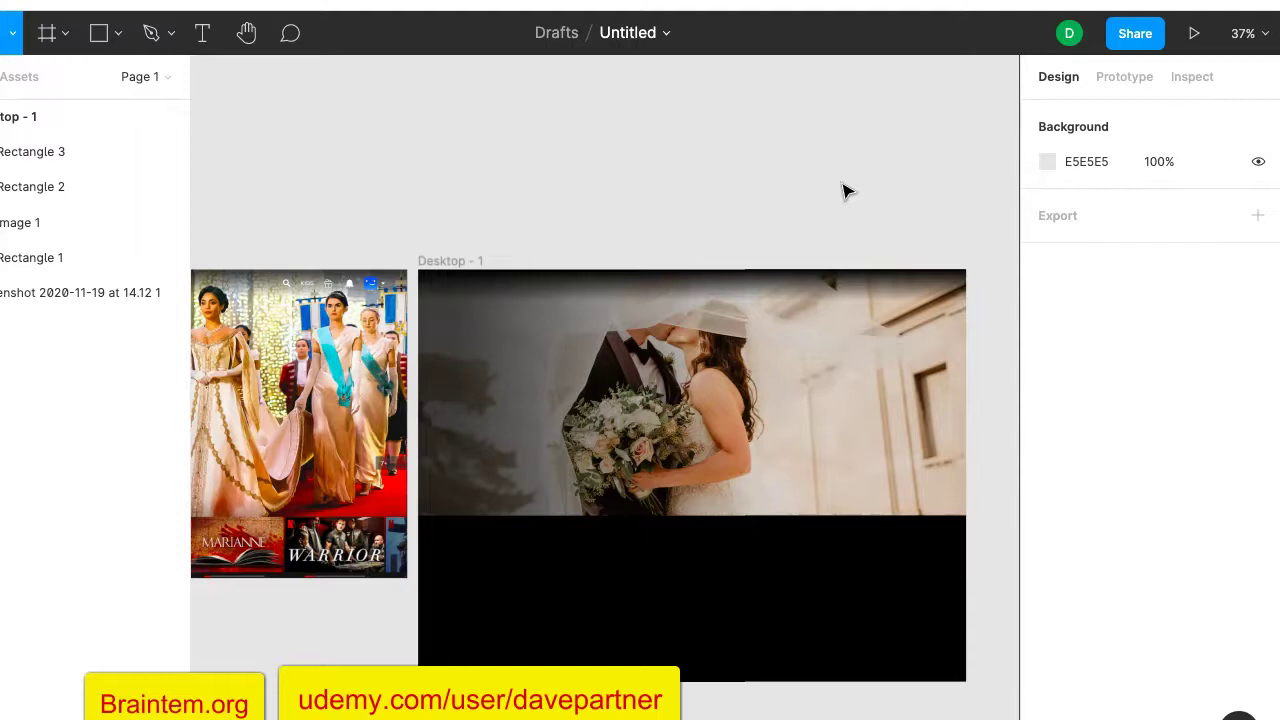
pyautogui.scroll(5, 526, 247)
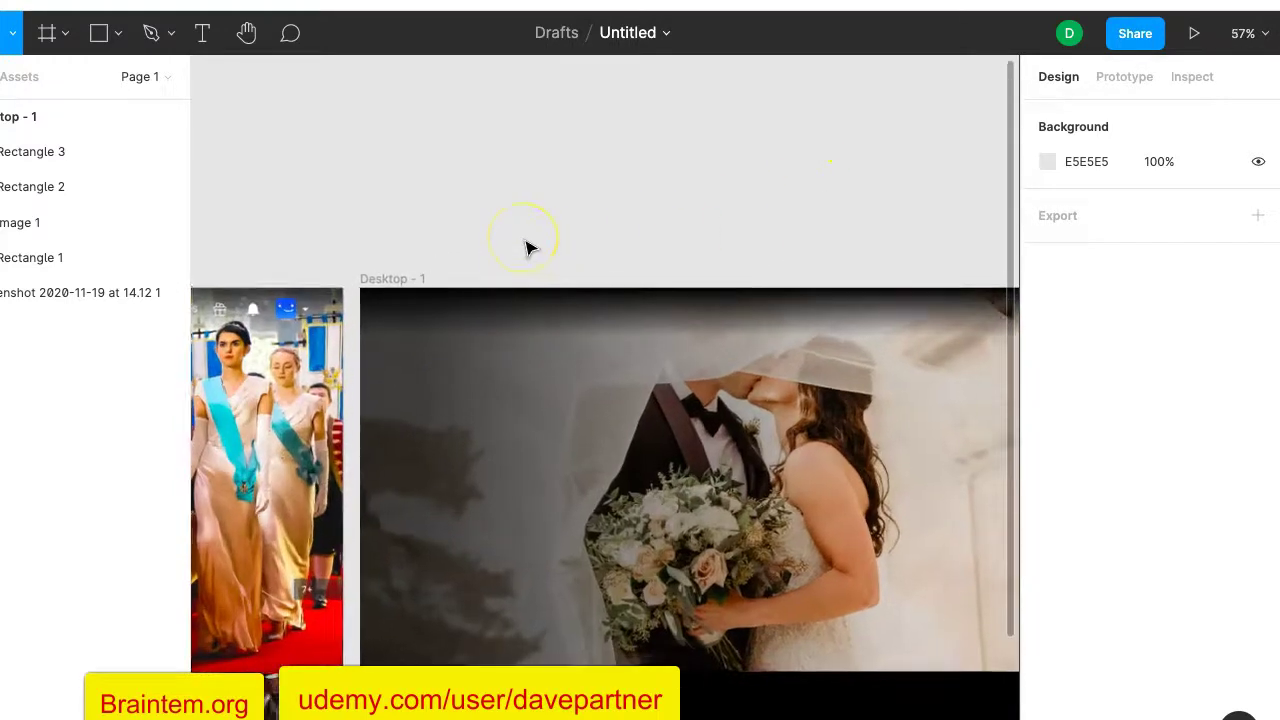
pyautogui.click(576, 323)
pyautogui.click(1155, 597)
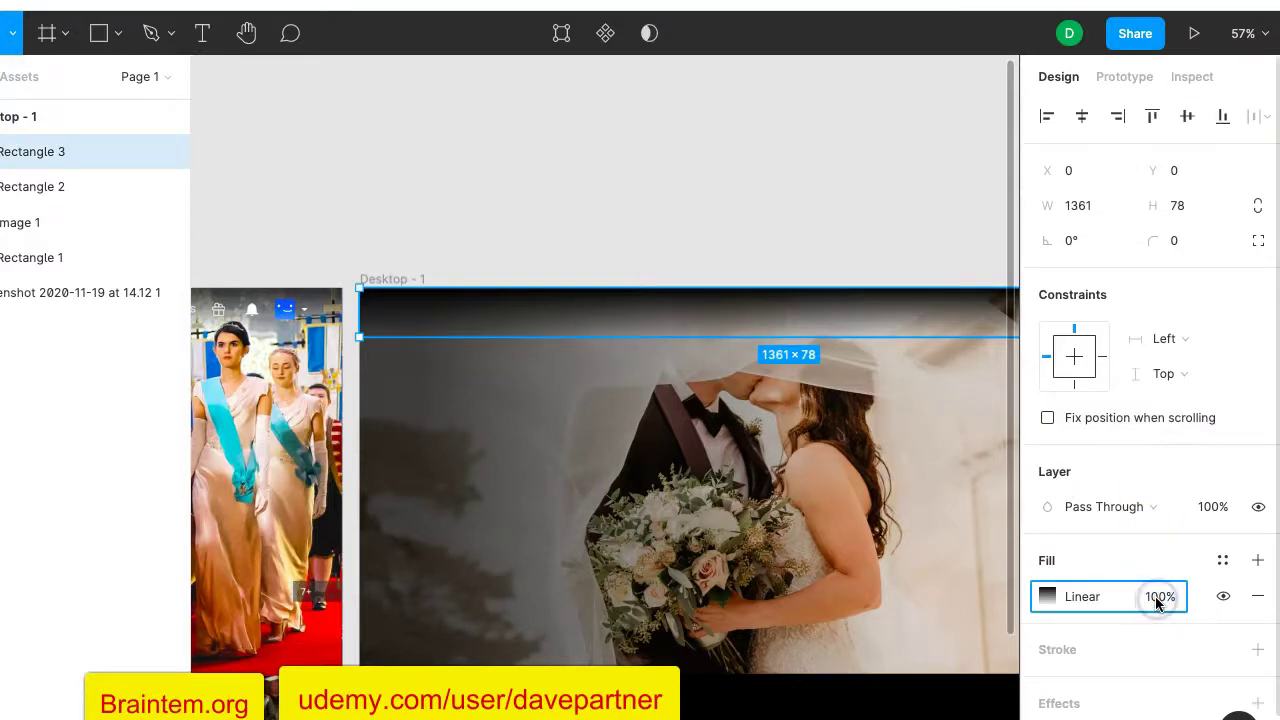
pyautogui.write('60')
pyautogui.press('Return')
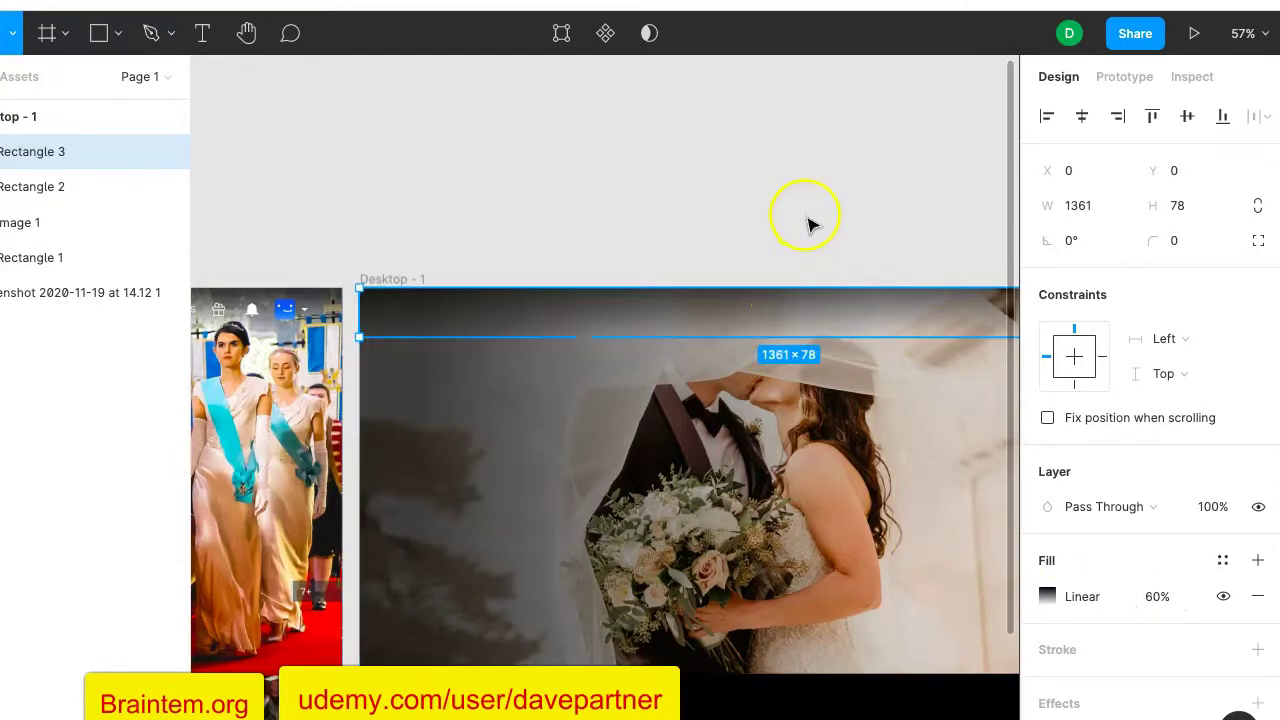
pyautogui.click(833, 314)
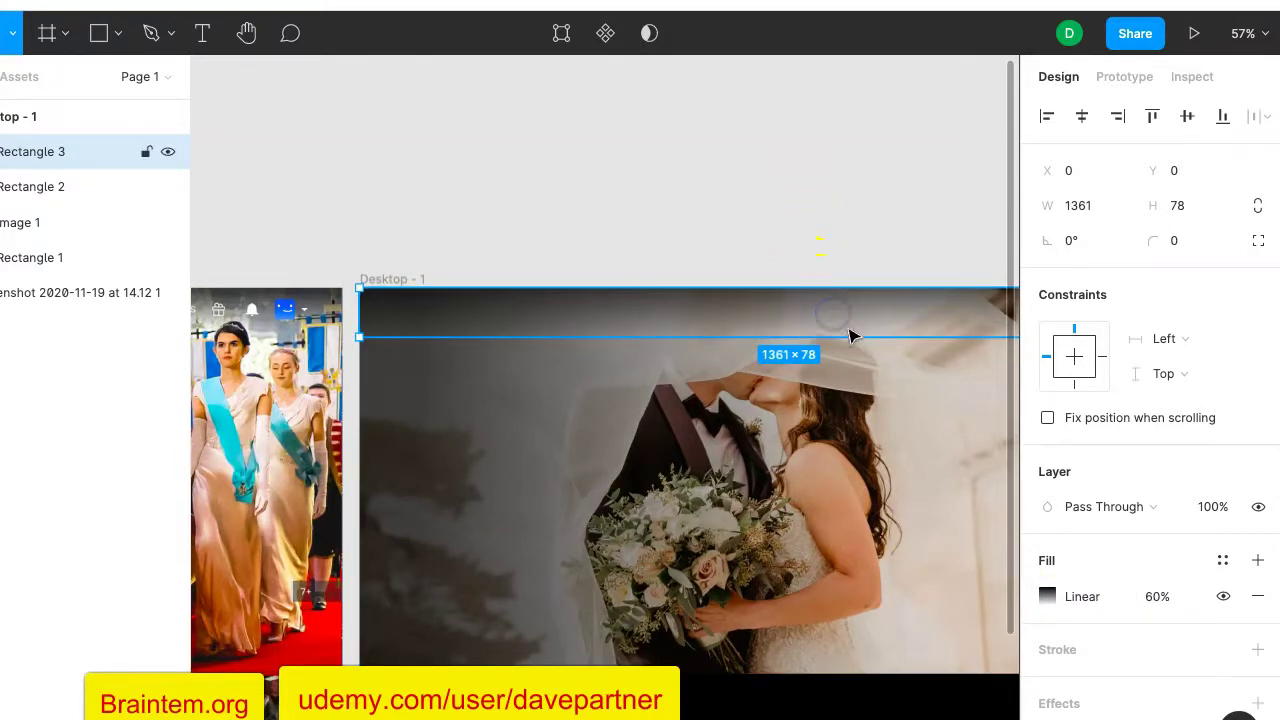
# Shorten the navigation bar rectangle's linear gradient by moving its transparent end stop slightly upward.
pyautogui.click(1061, 598)
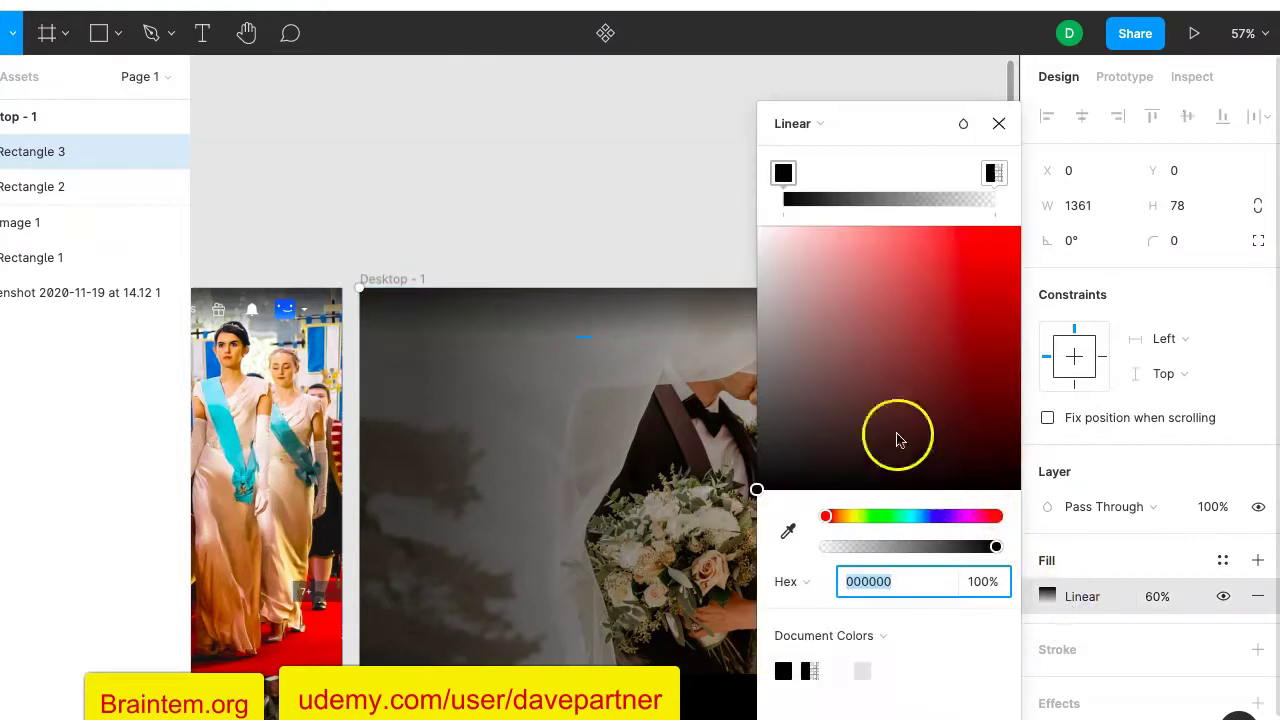
pyautogui.hscroll(-2, 549, 357)
pyautogui.hscroll(3, 549, 362)
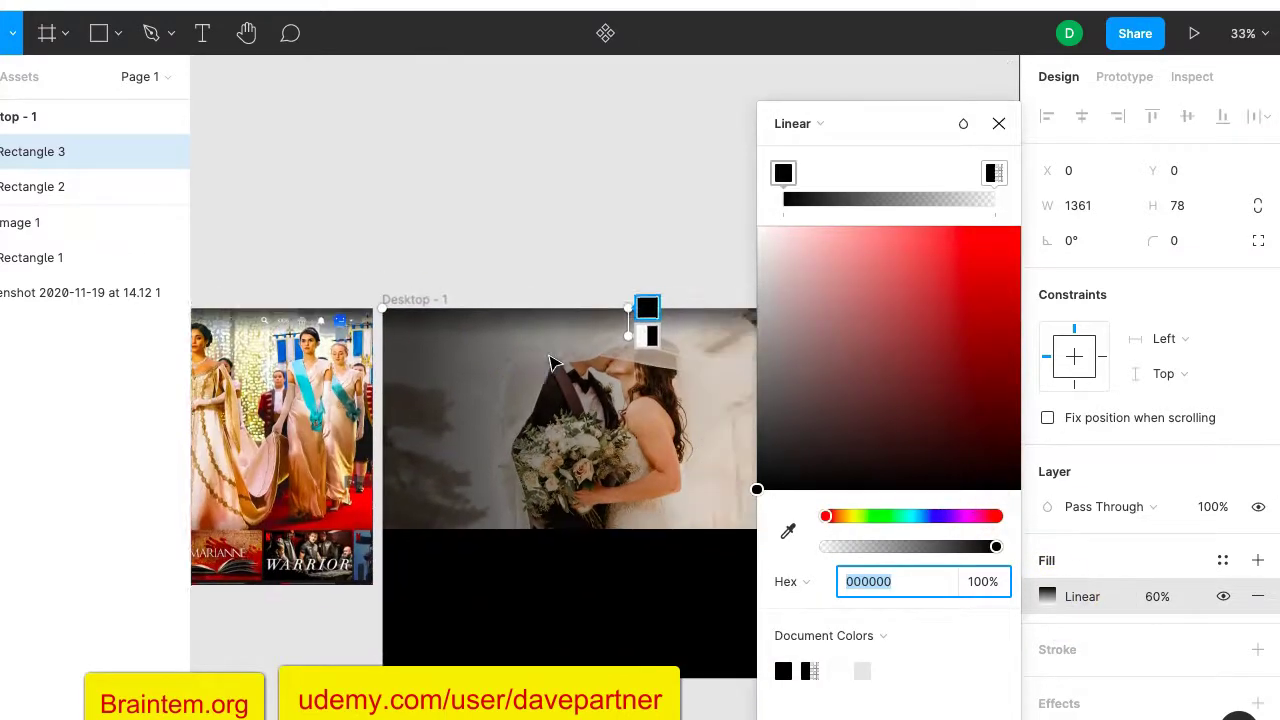
pyautogui.scroll(3, 549, 362)
pyautogui.scroll(2, 550, 360)
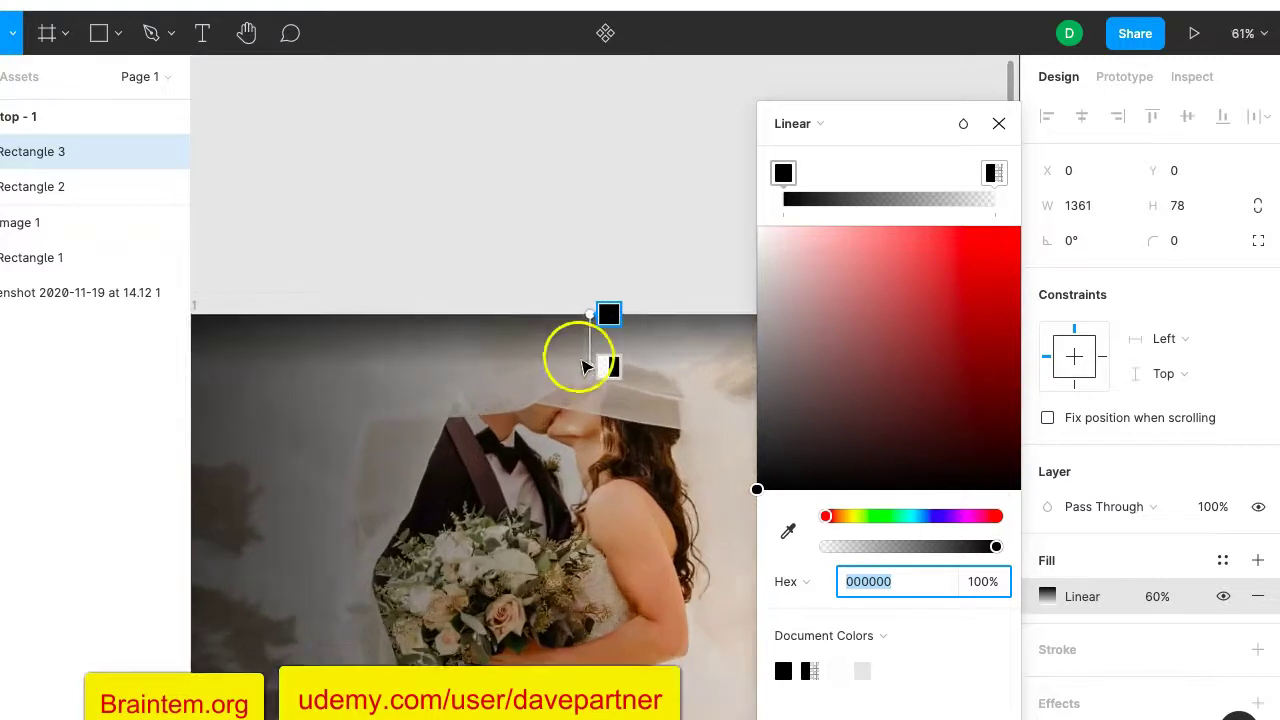
pyautogui.moveTo(586, 366); pyautogui.dragTo(586, 358)
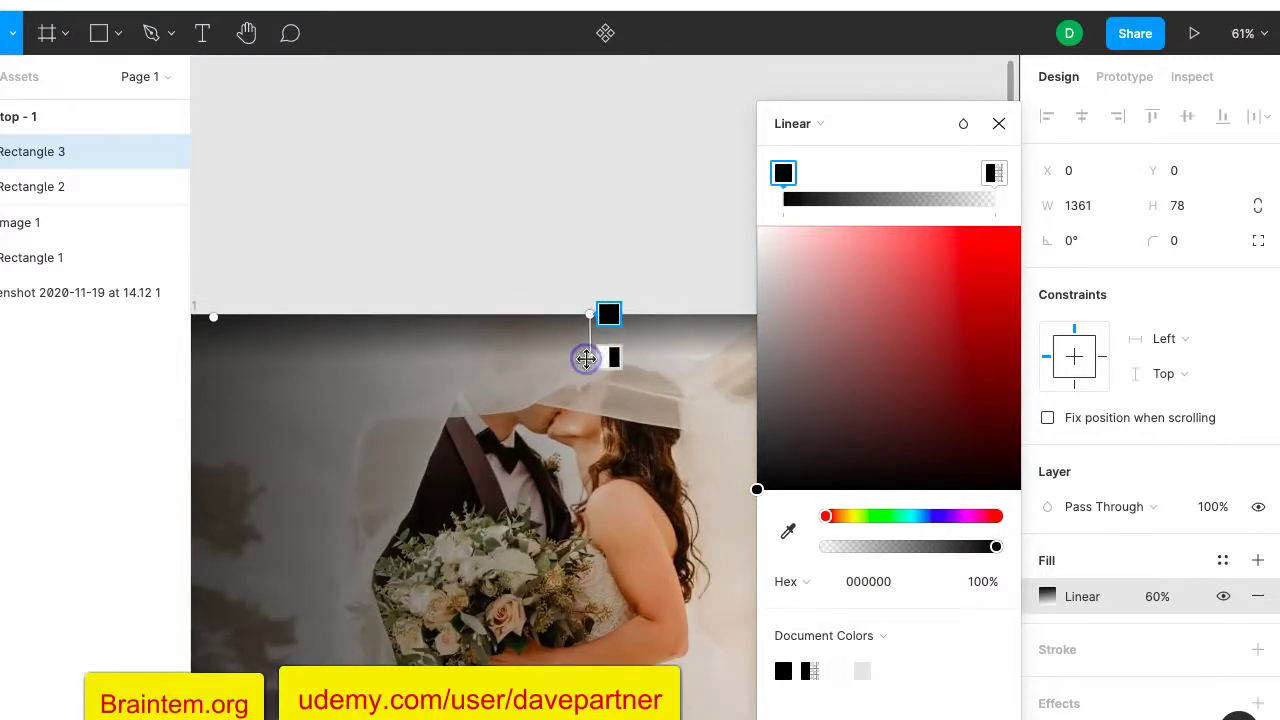
pyautogui.click(998, 123)
pyautogui.scroll(-5, 697, 204)
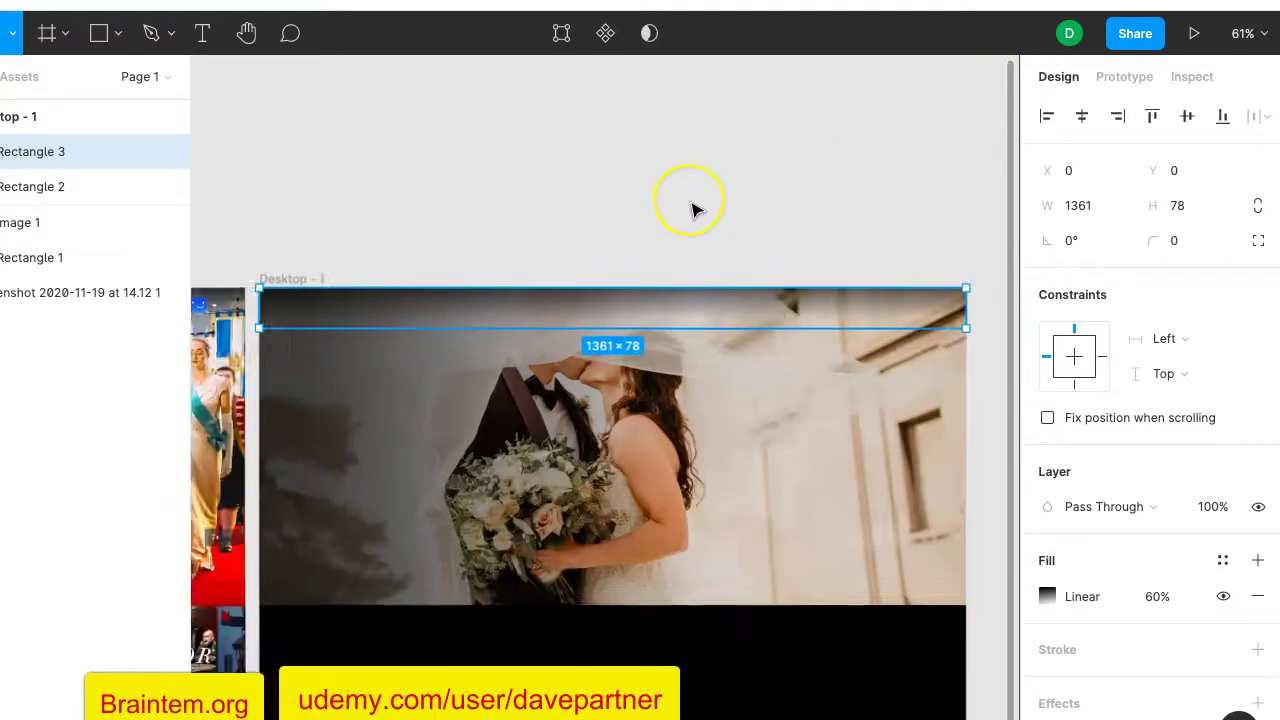
pyautogui.click(596, 195)
# Shorten the Desktop - 1 frame to a height of 766, level with the lower edge of the reference screenshot.
pyautogui.hscroll(-8, 596, 198)
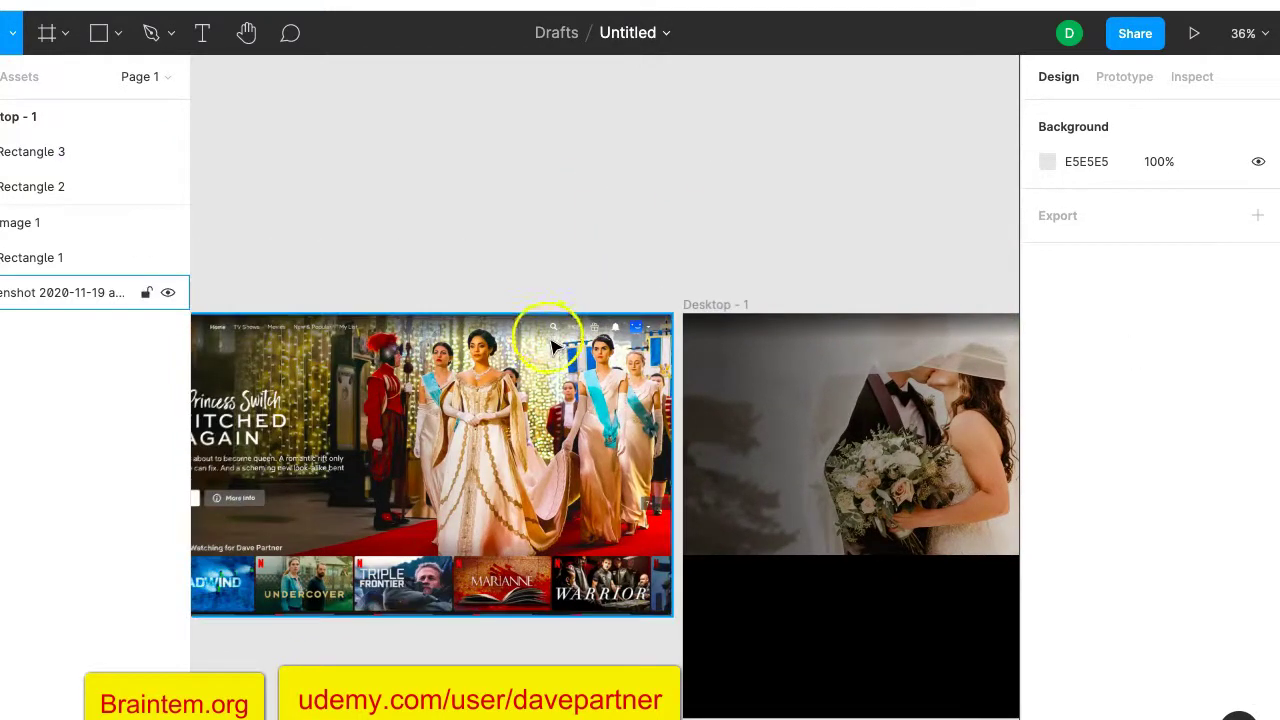
pyautogui.scroll(10, 617, 350)
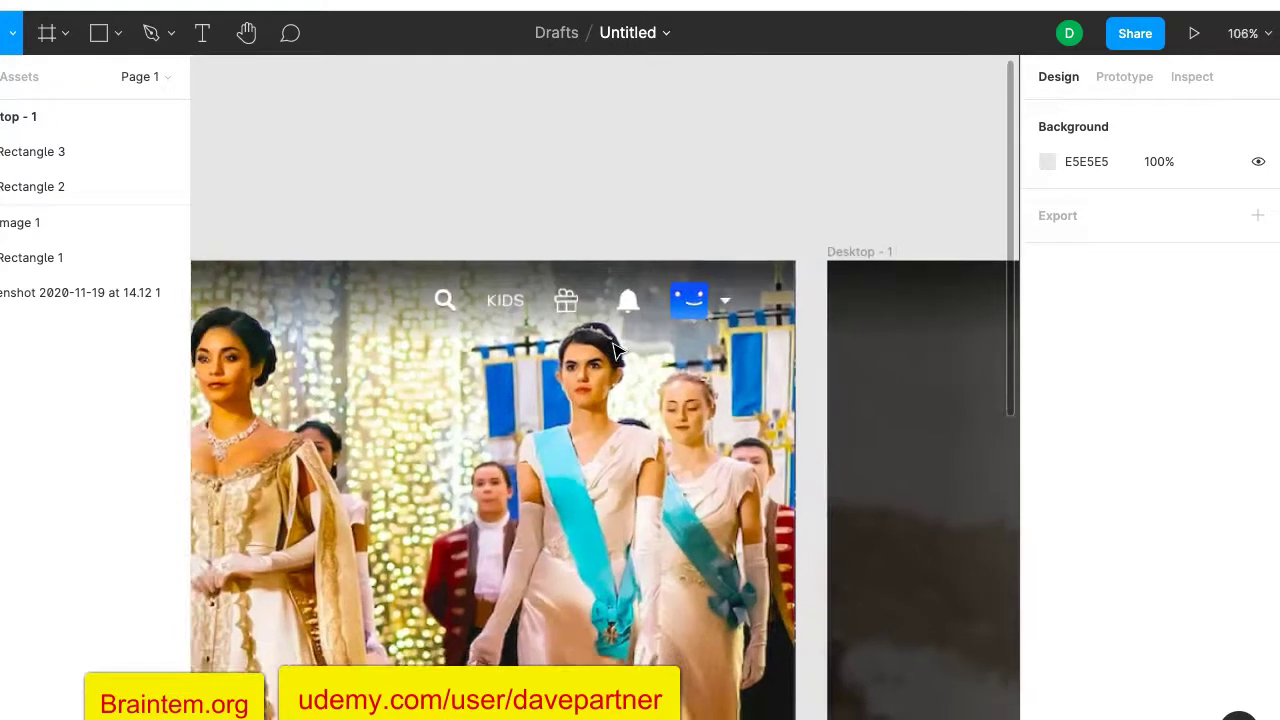
pyautogui.scroll(-2, 612, 350)
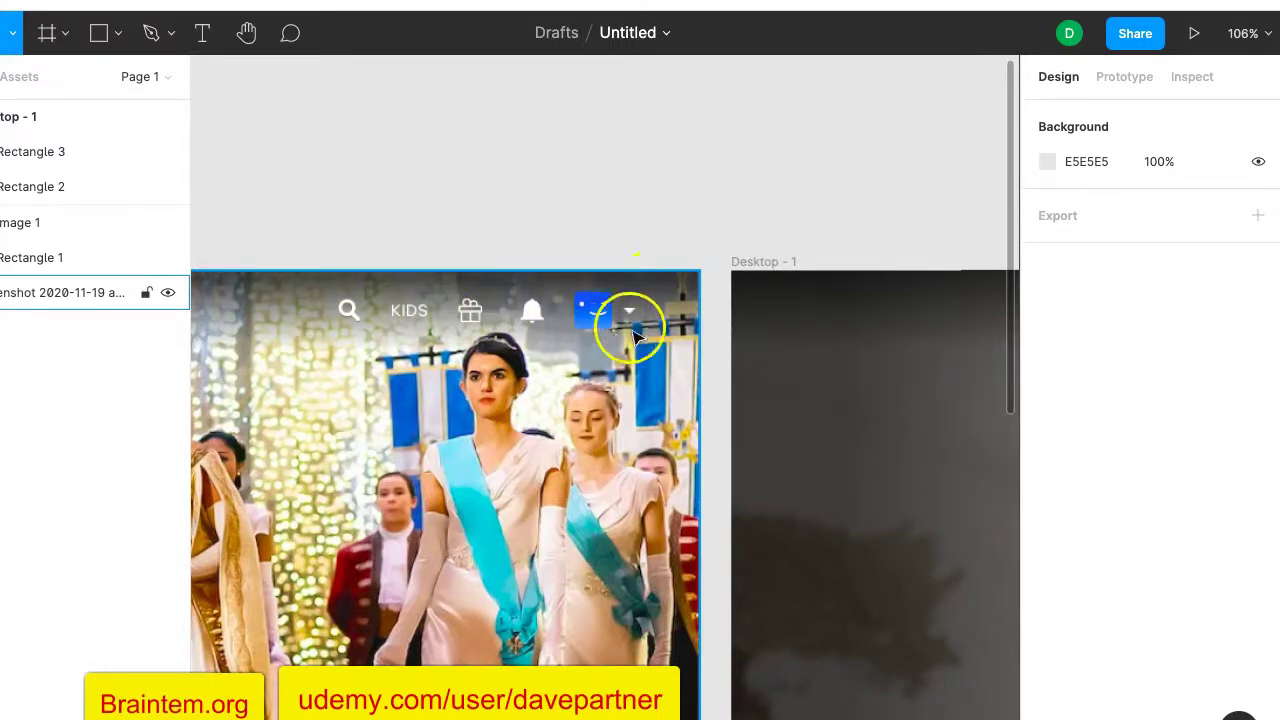
pyautogui.hscroll(10, 640, 318)
pyautogui.hscroll(-5, 648, 335)
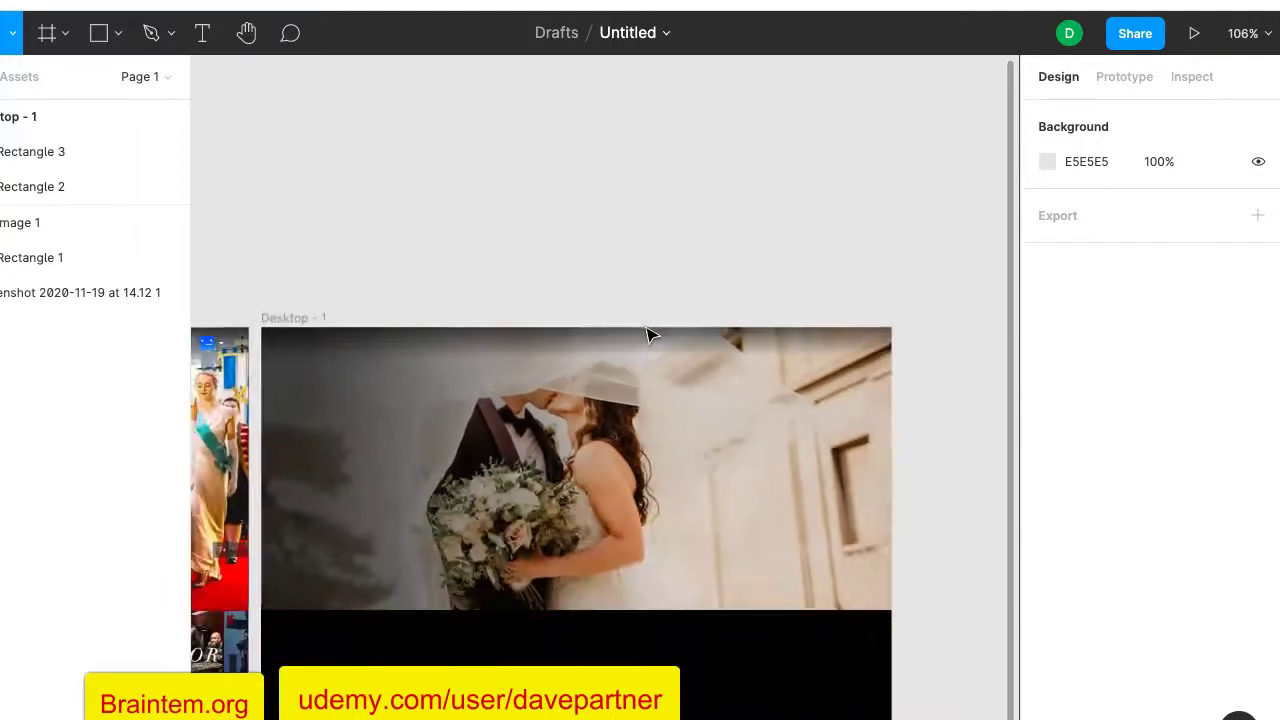
pyautogui.hotkey('shift', '1')
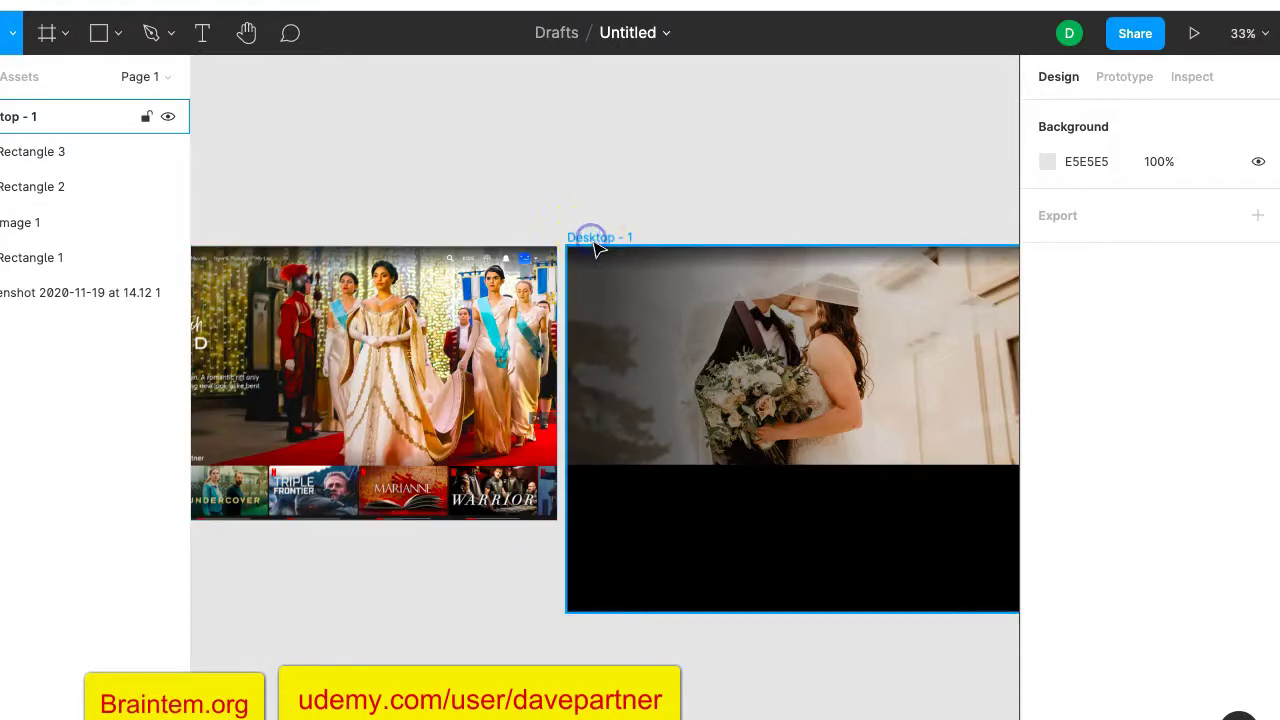
pyautogui.click(785, 602)
pyautogui.moveTo(853, 610); pyautogui.dragTo(853, 520)
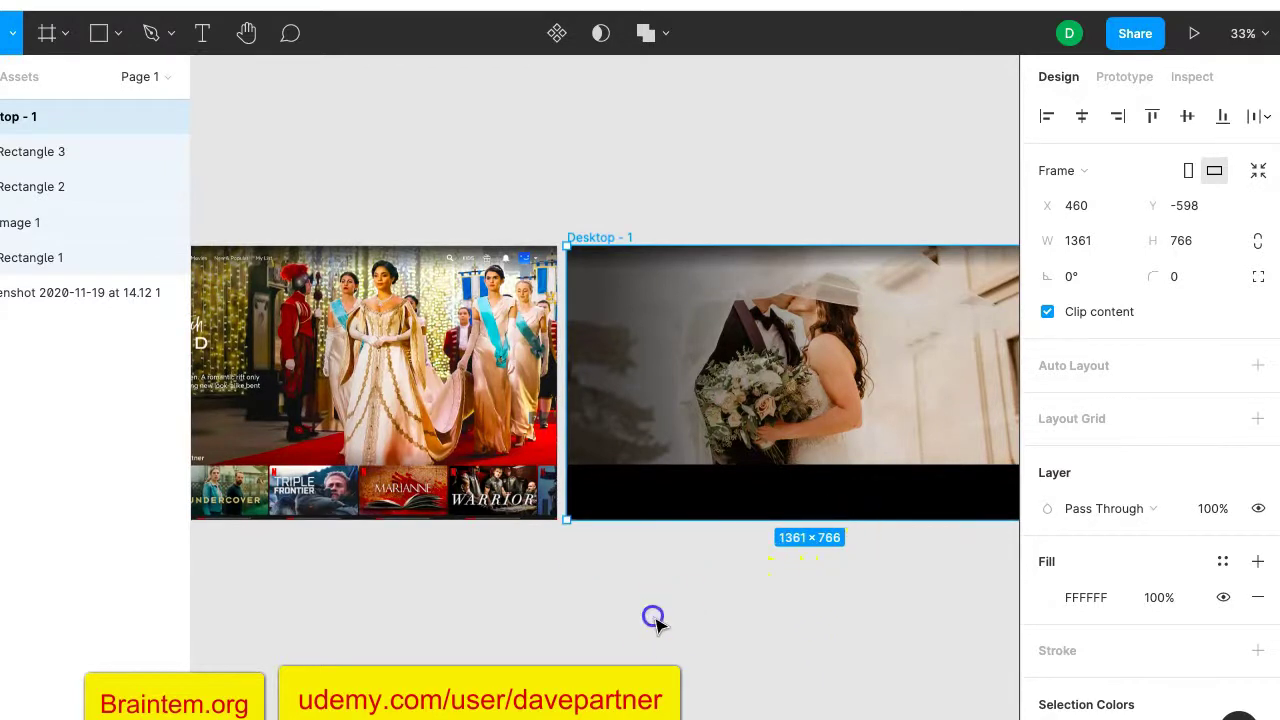
pyautogui.press('Escape')
# Move the Desktop - 1 frame directly below the reference screenshot with their left edges aligned, at X -928, Y 260.
pyautogui.hscroll(-5, 537, 515)
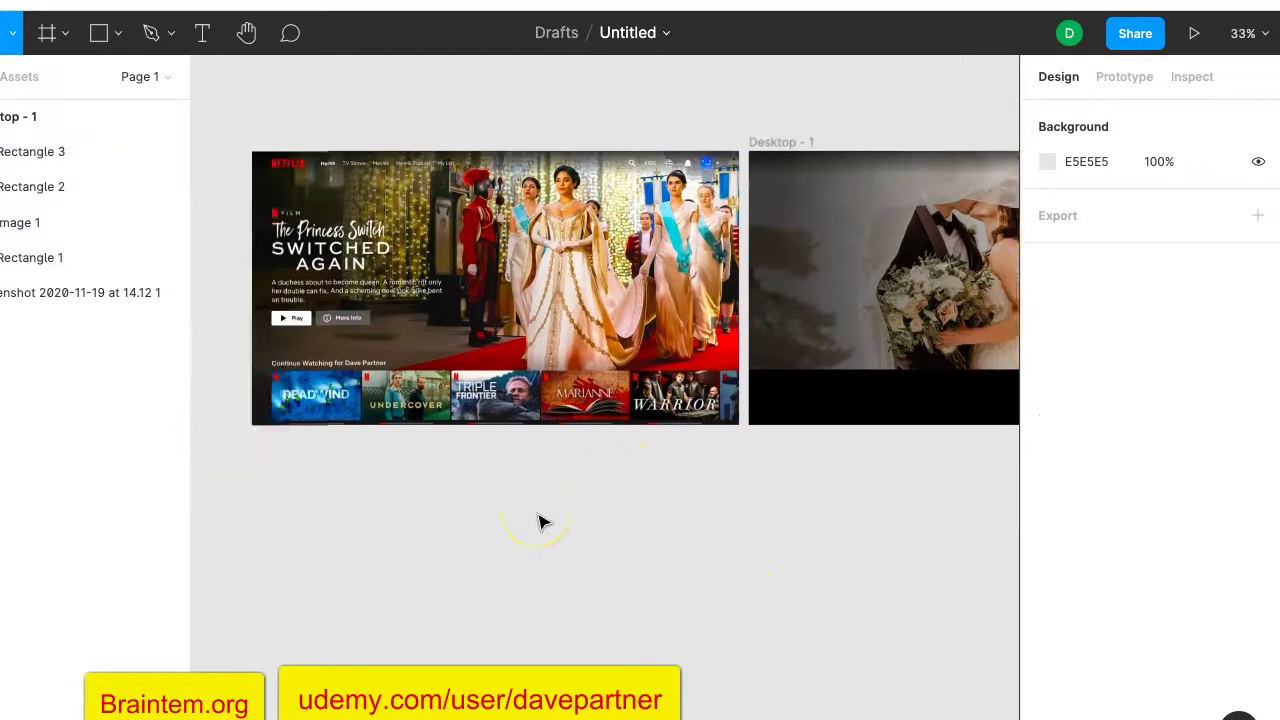
pyautogui.hscroll(-3, 540, 518)
pyautogui.scroll(2, 540, 518)
pyautogui.moveTo(805, 167); pyautogui.dragTo(298, 470)
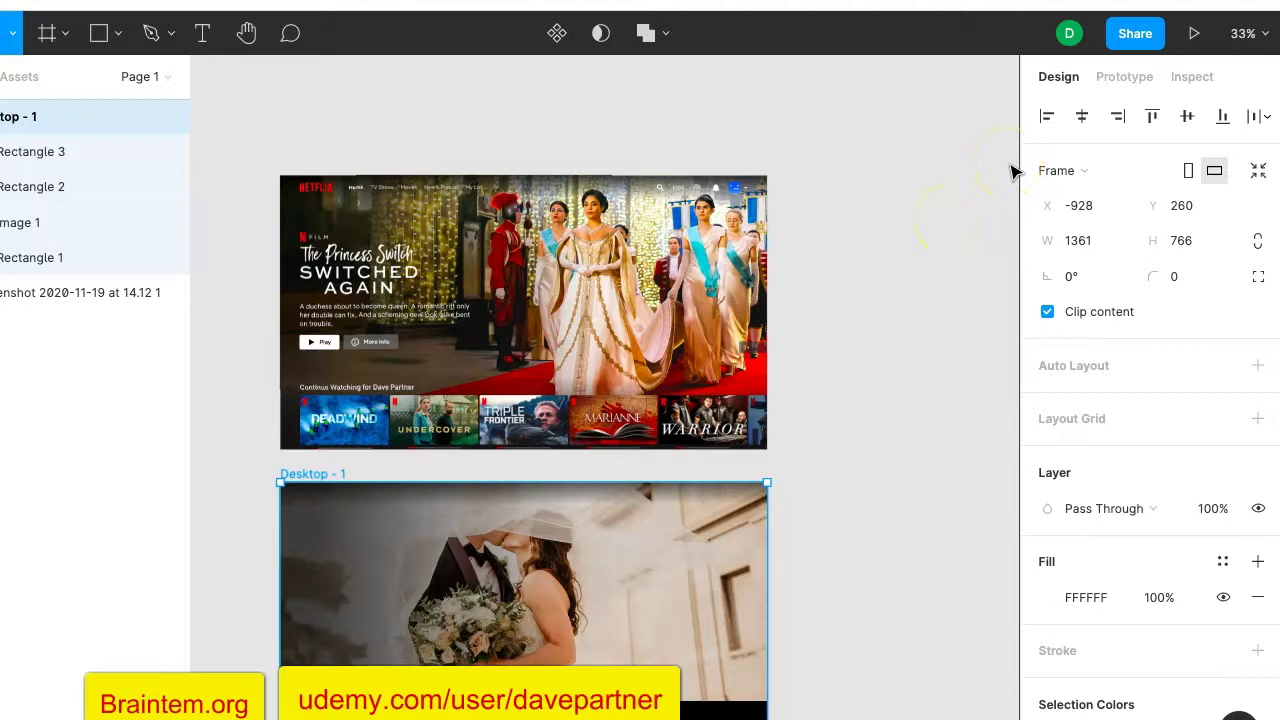
pyautogui.click(862, 338)
# Examine the search, gift, bell and profile icons in the reference screenshot's navigation bar and compare it with the Desktop - 1 frame.
pyautogui.scroll(-3, 862, 338)
pyautogui.hscroll(-2, 862, 338)
pyautogui.scroll(2, 862, 338)
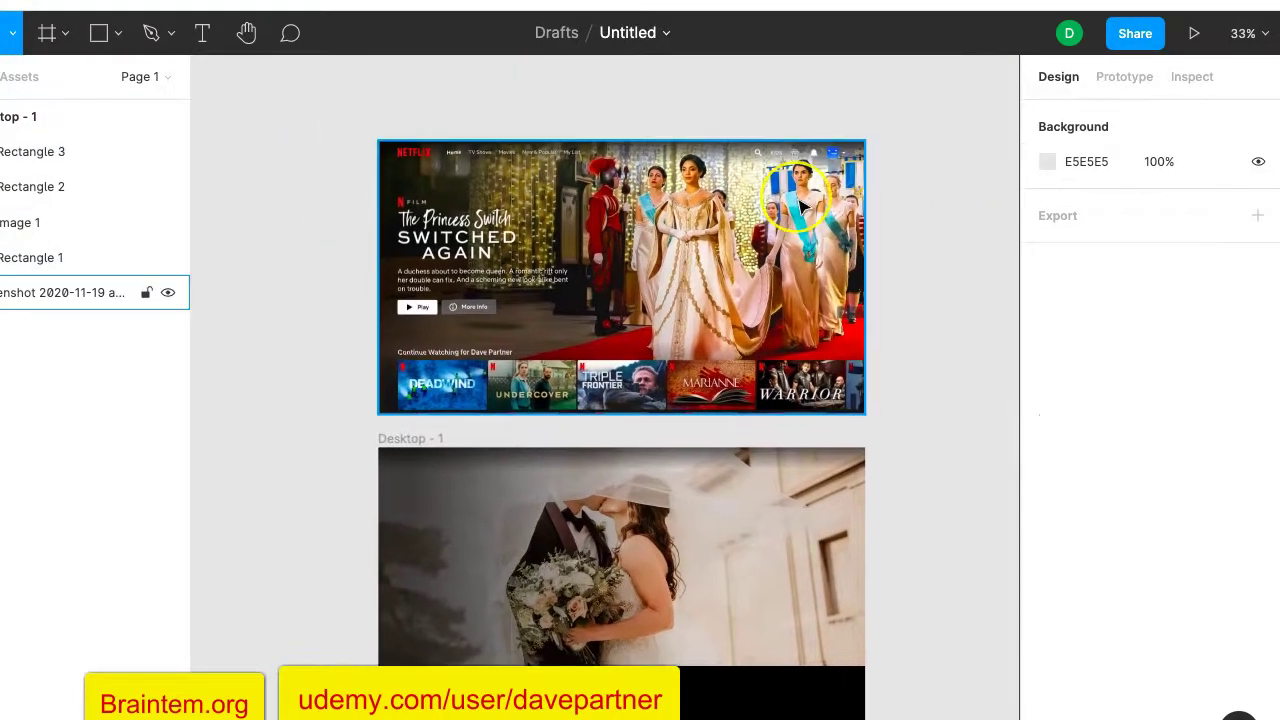
pyautogui.keyDown('ctrl'); pyautogui.scroll(5, 803, 205); pyautogui.keyUp('ctrl')
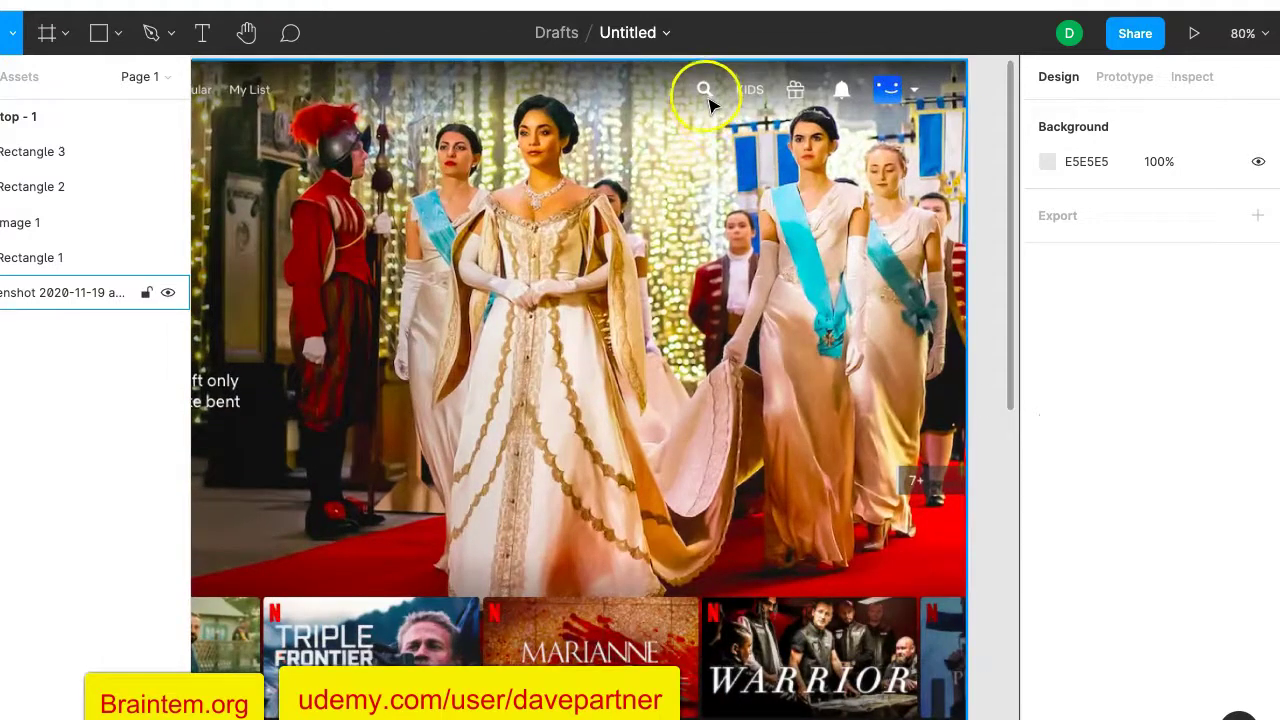
pyautogui.scroll(2, 710, 100)
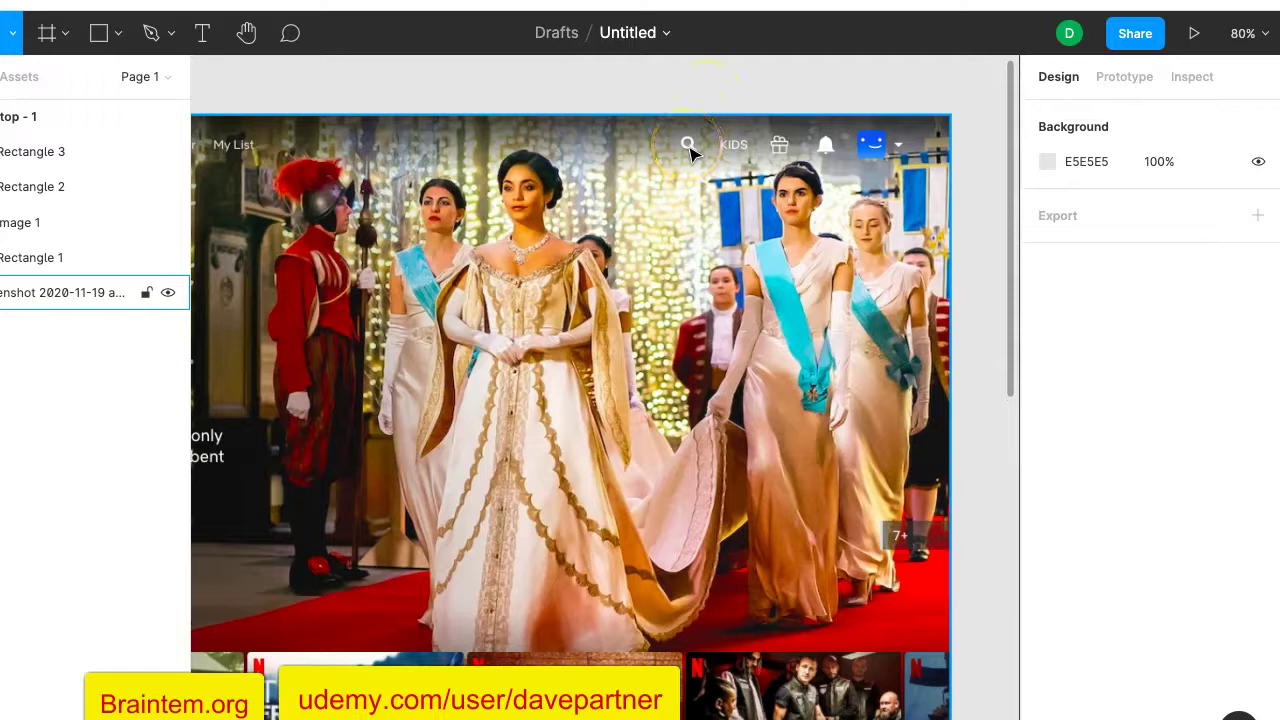
pyautogui.scroll(5, 790, 165)
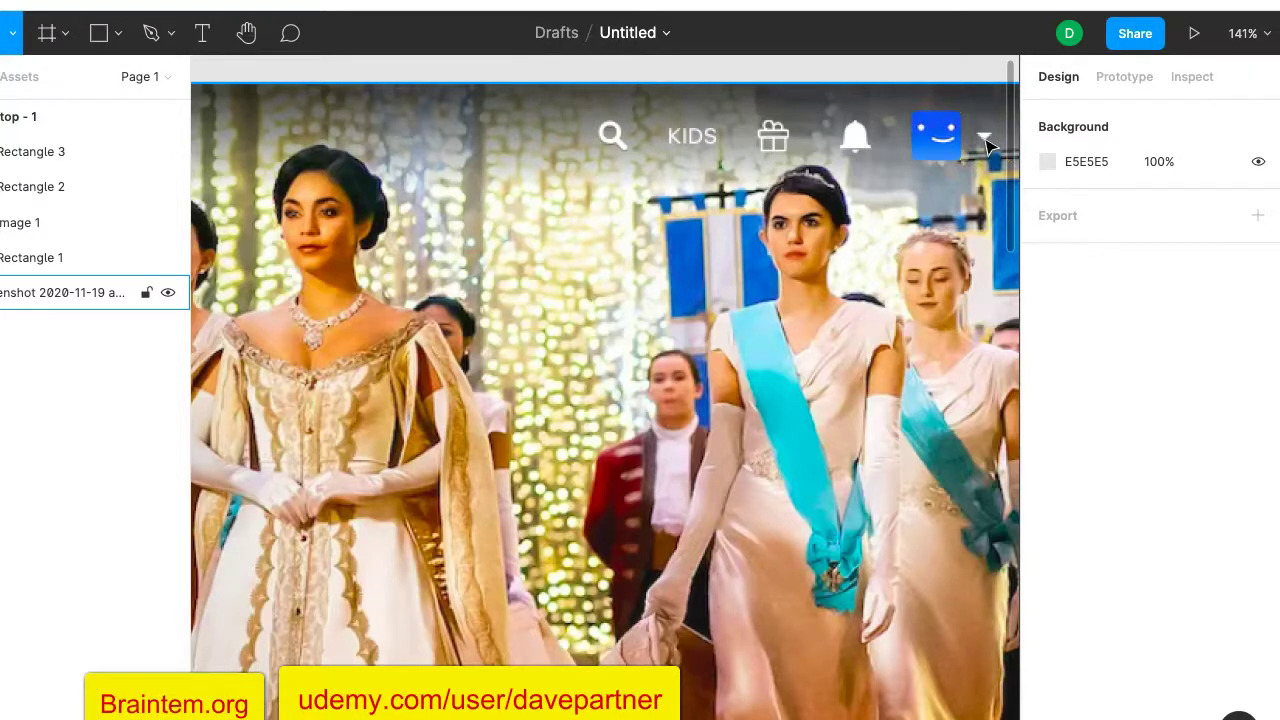
pyautogui.scroll(-3, 848, 340)
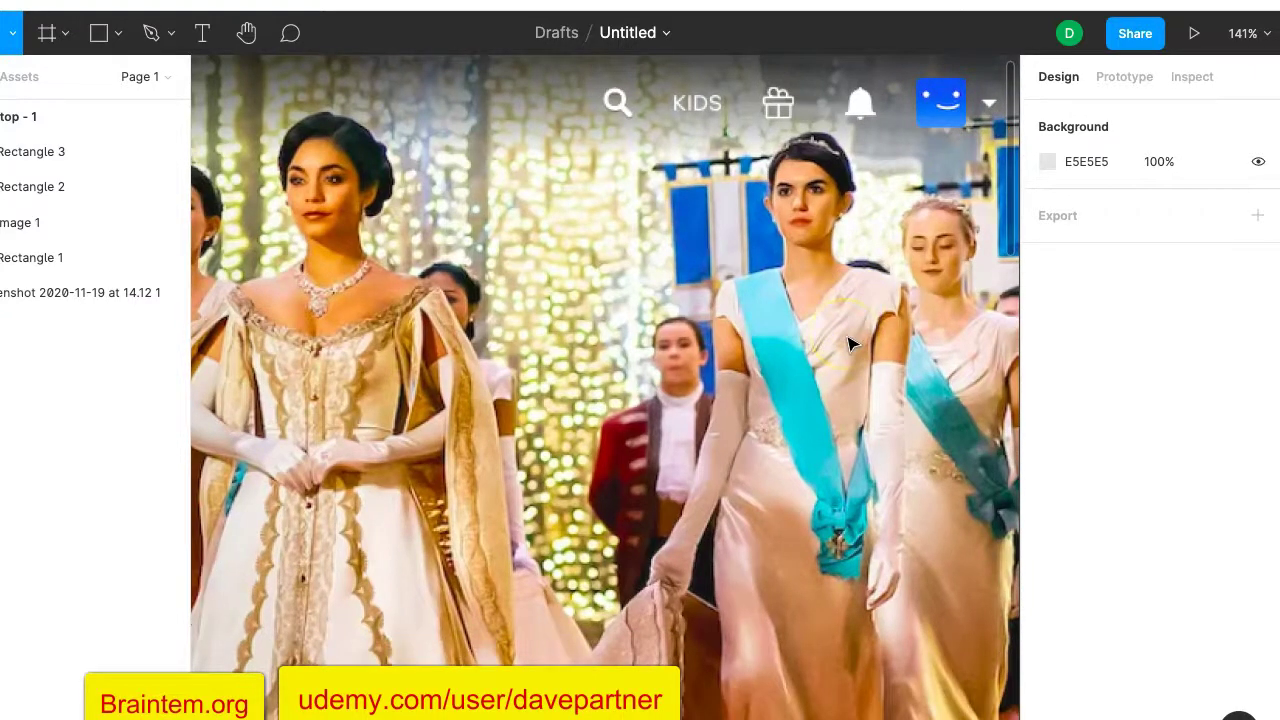
pyautogui.rightClick(848, 343)
pyautogui.scroll(-5, 848, 343)
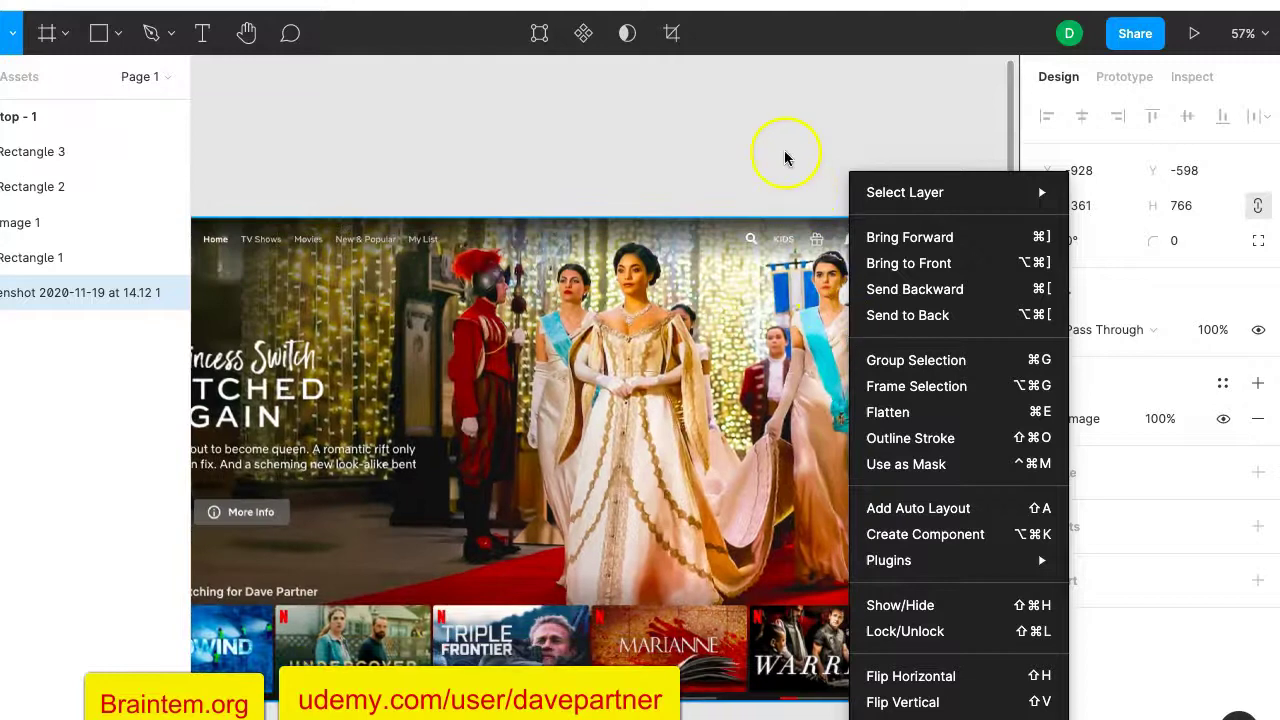
pyautogui.click(784, 157)
pyautogui.scroll(-5, 703, 405)
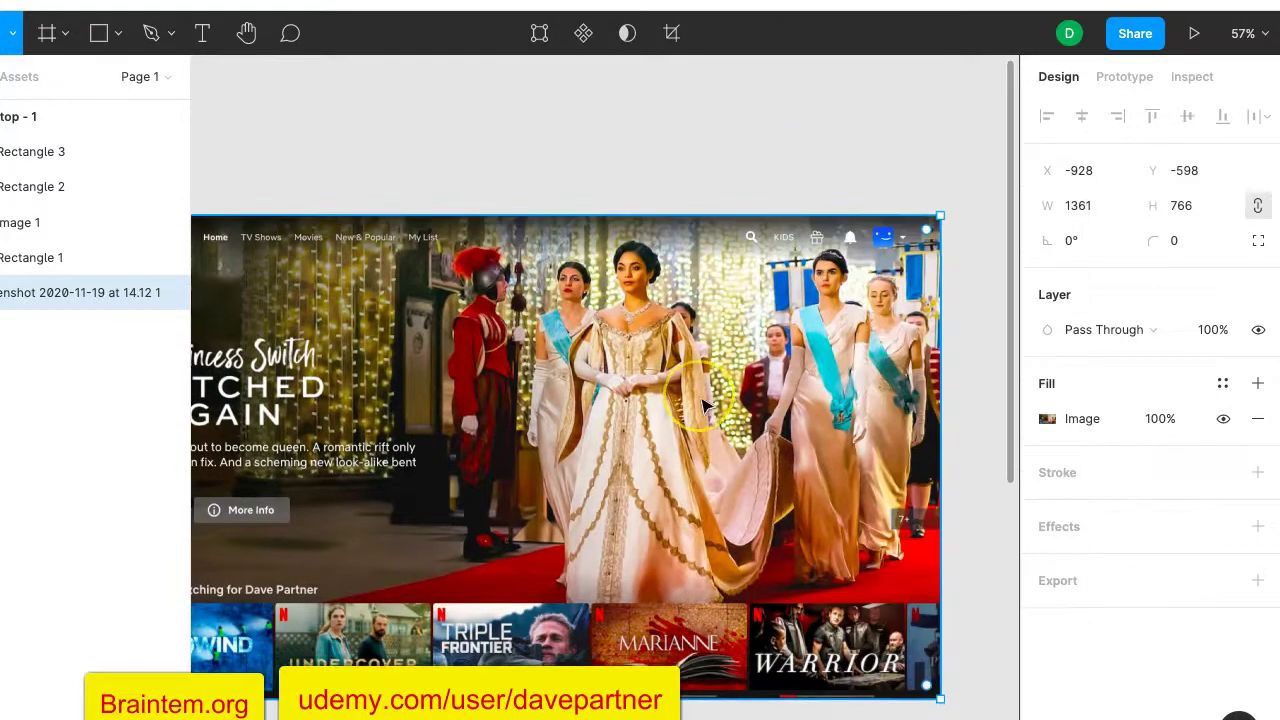
pyautogui.scroll(-2, 703, 405)
pyautogui.scroll(-2, 703, 405)
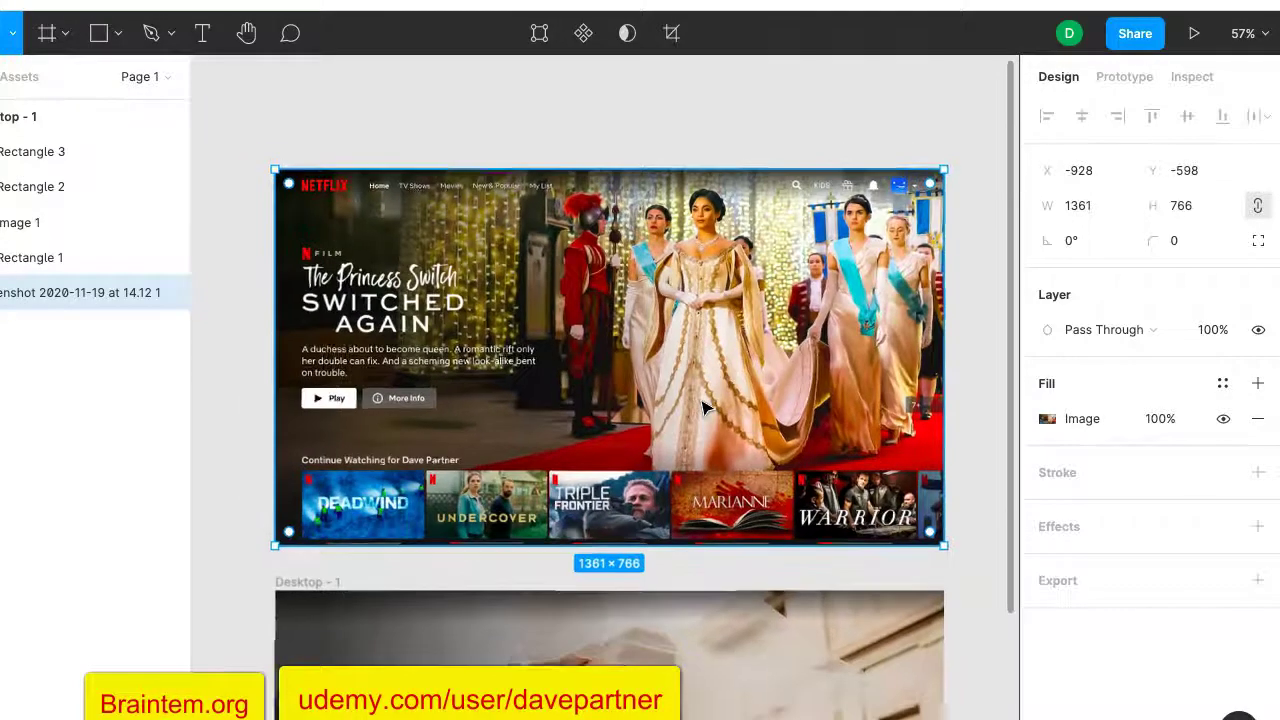
pyautogui.scroll(-5, 703, 405)
pyautogui.scroll(-3, 710, 415)
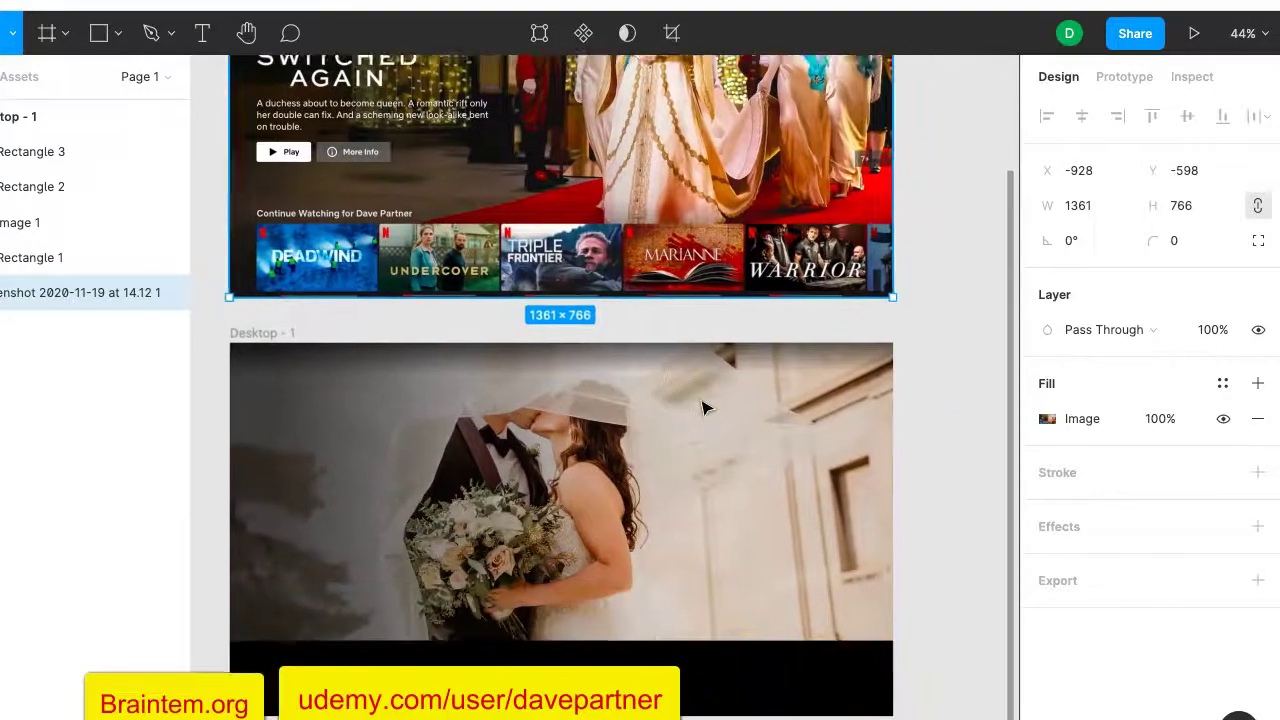
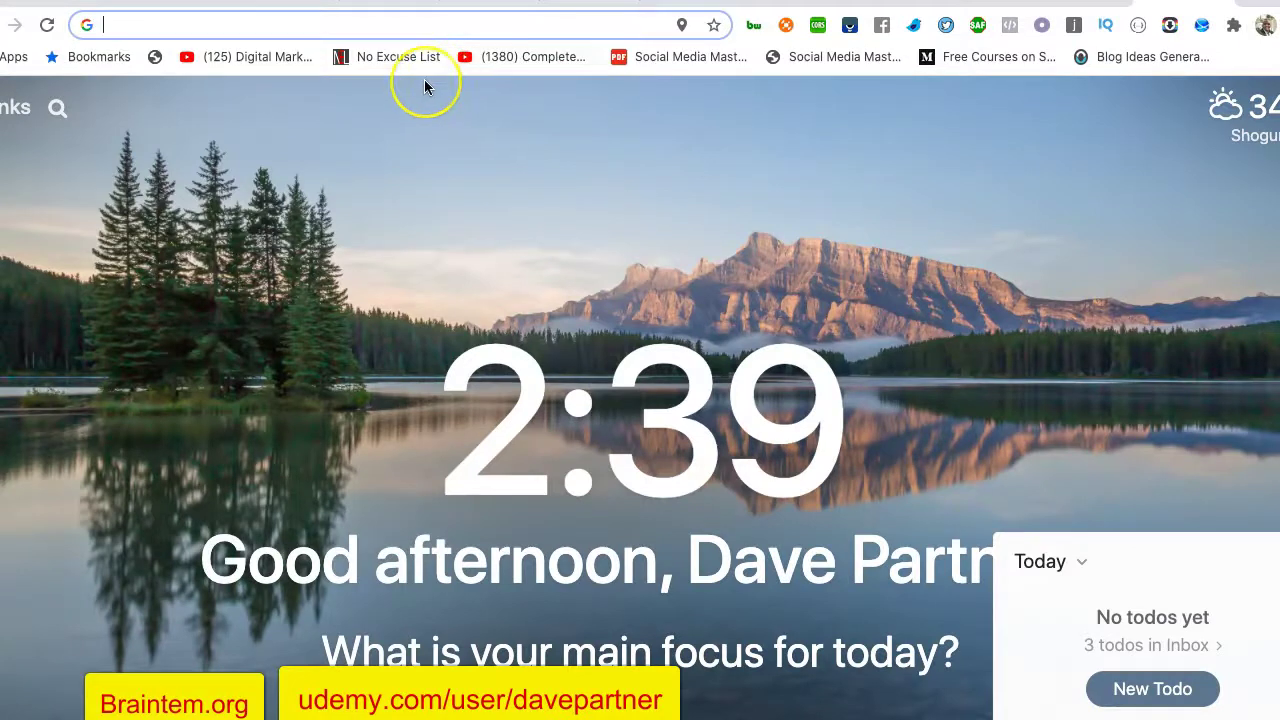
# Switch to the browser, open the fontawesome.com icon library and search it for "search".
pyautogui.write('fonta')
pyautogui.press('Return')
pyautogui.click(386, 84)
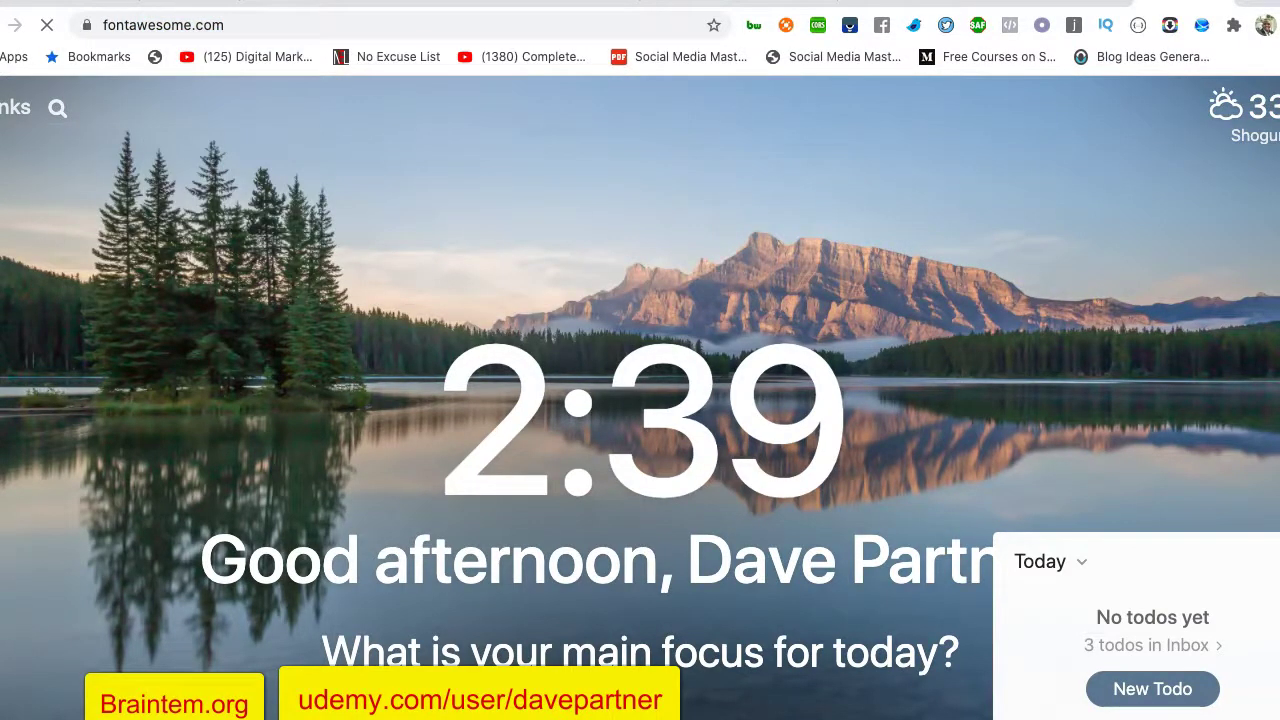
pyautogui.click(46, 704)
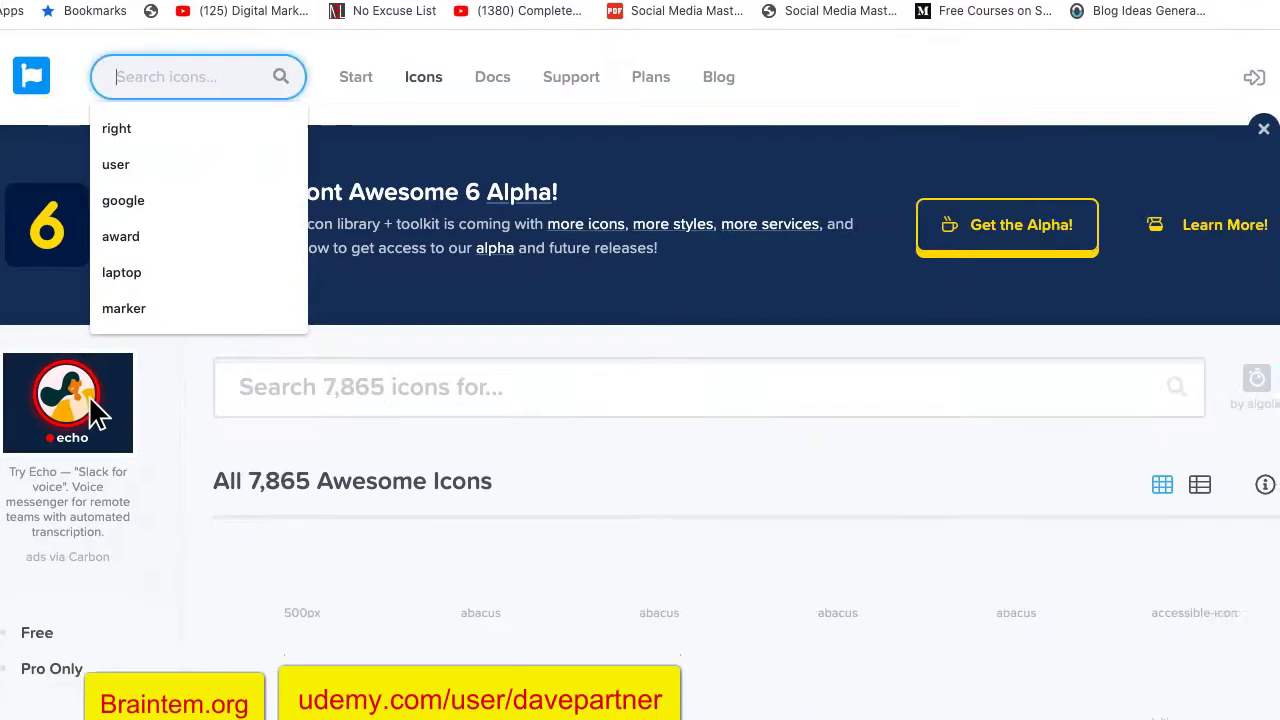
pyautogui.write('search')
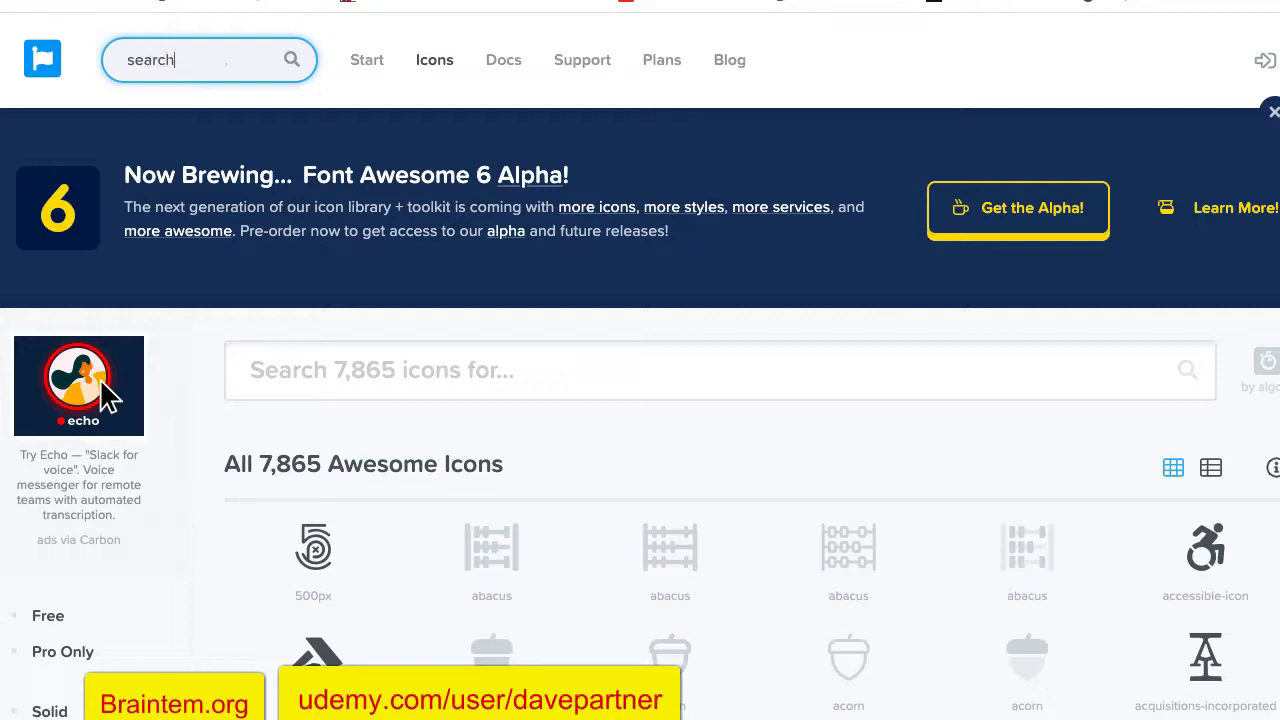
pyautogui.press('Return')
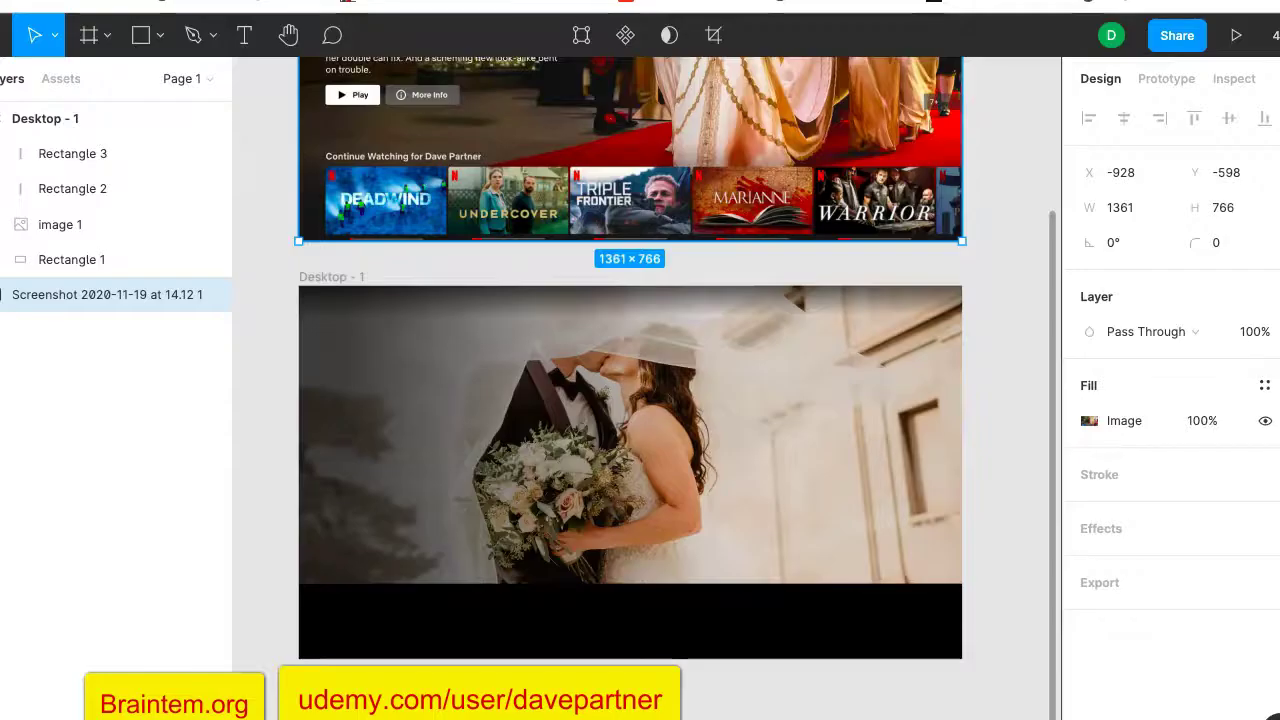
# Switch back to Figma and examine the icons in the reference screenshot's navigation bar and its Play and More Info buttons.
pyautogui.click(852, 170)
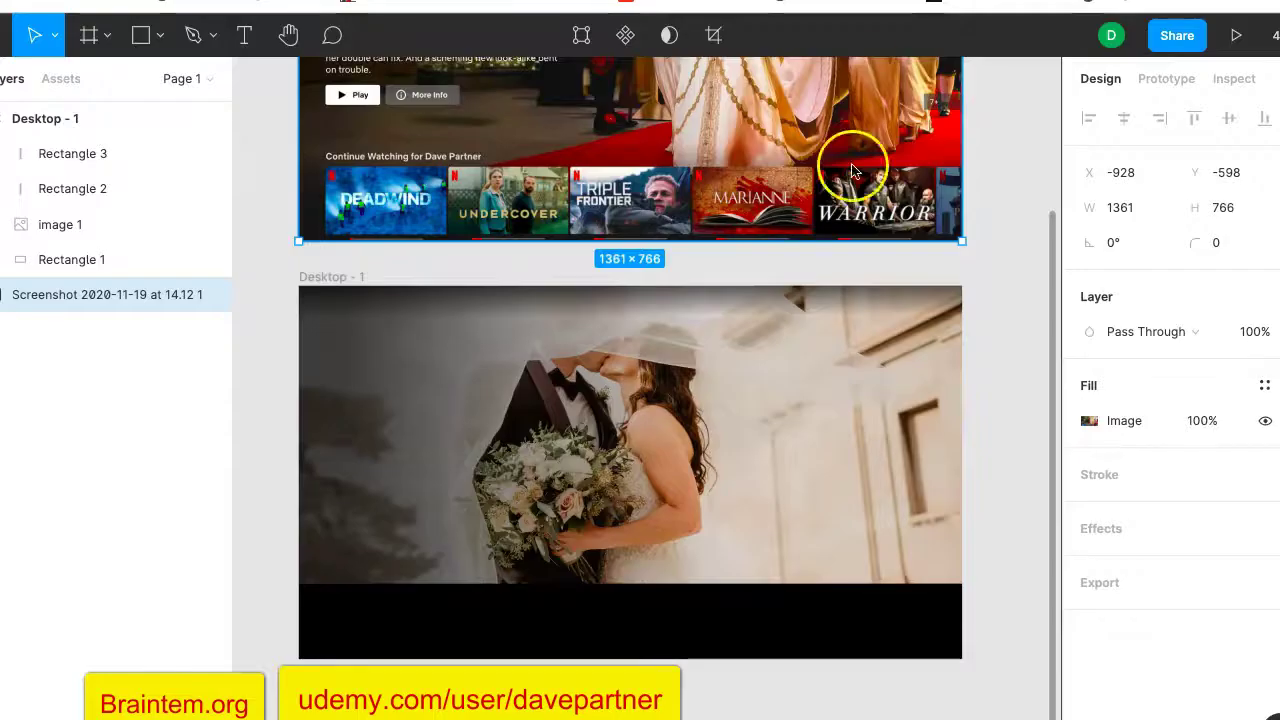
pyautogui.scroll(5, 828, 230)
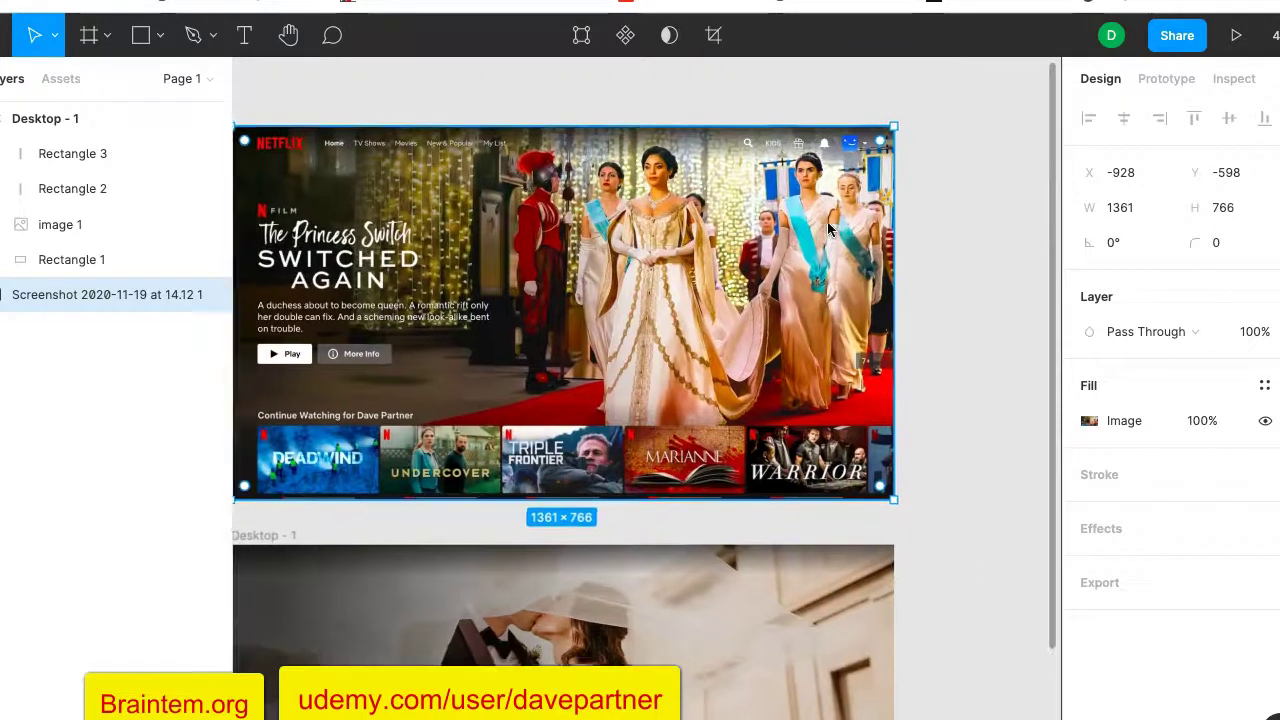
pyautogui.scroll(1, 828, 230)
pyautogui.scroll(5, 765, 195)
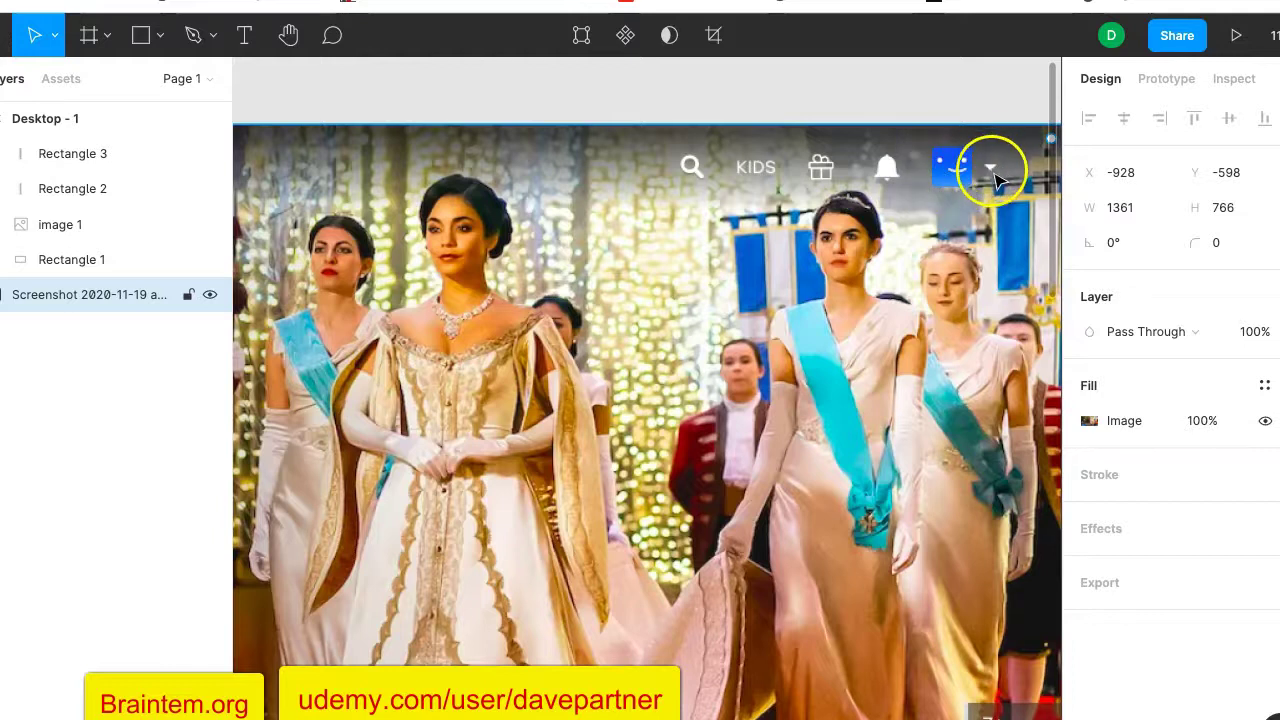
pyautogui.scroll(-1, 980, 176)
pyautogui.scroll(-3, 980, 176)
pyautogui.hscroll(-5, 423, 470)
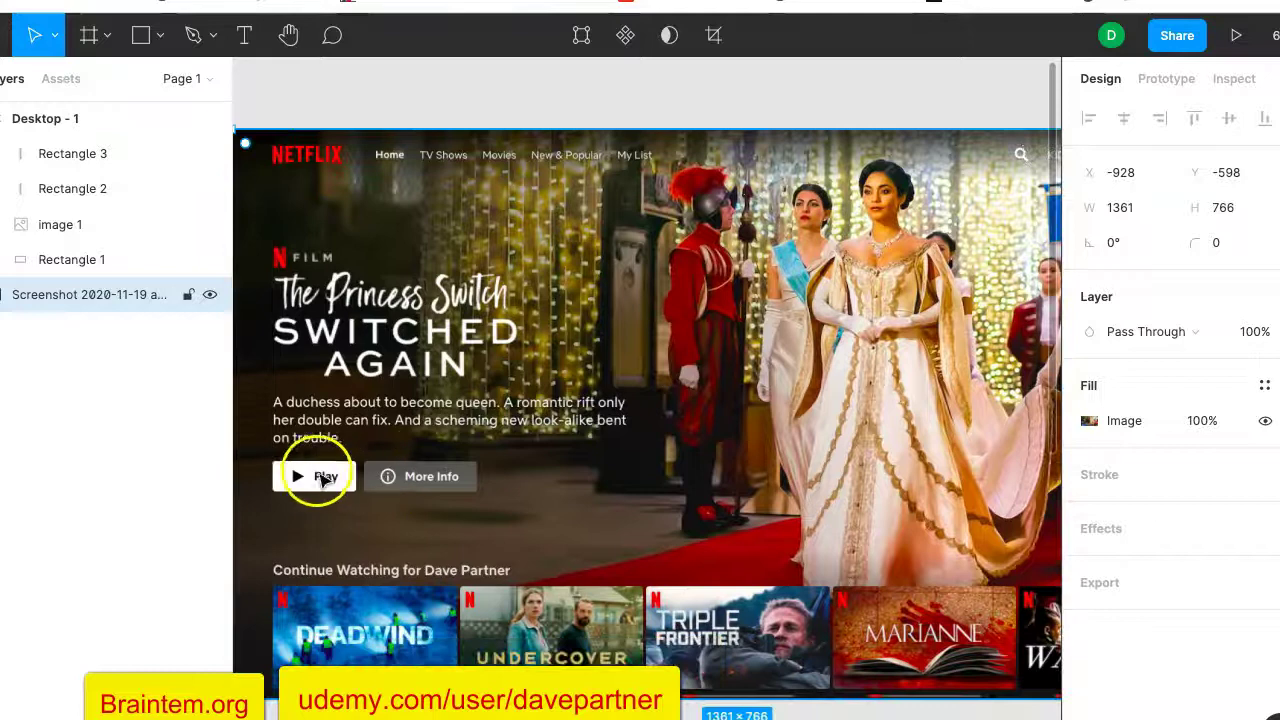
pyautogui.scroll(1, 307, 482)
pyautogui.scroll(3, 307, 482)
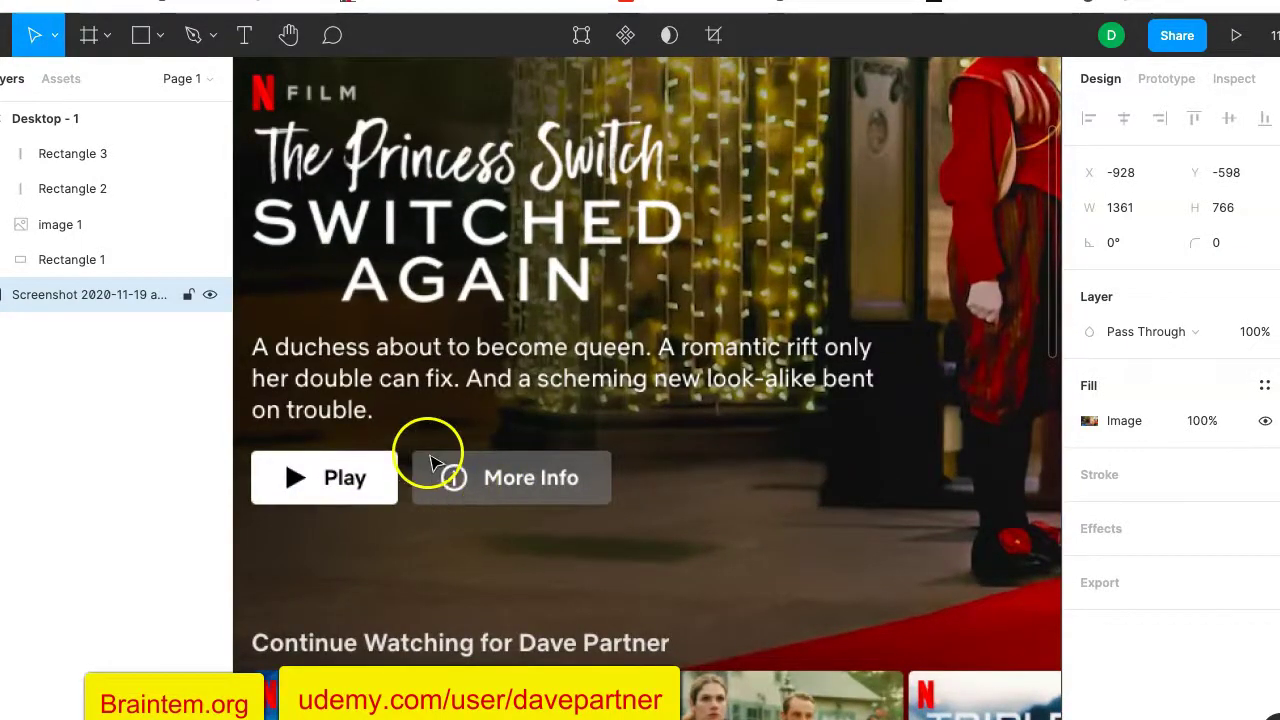
pyautogui.scroll(-3, 480, 537)
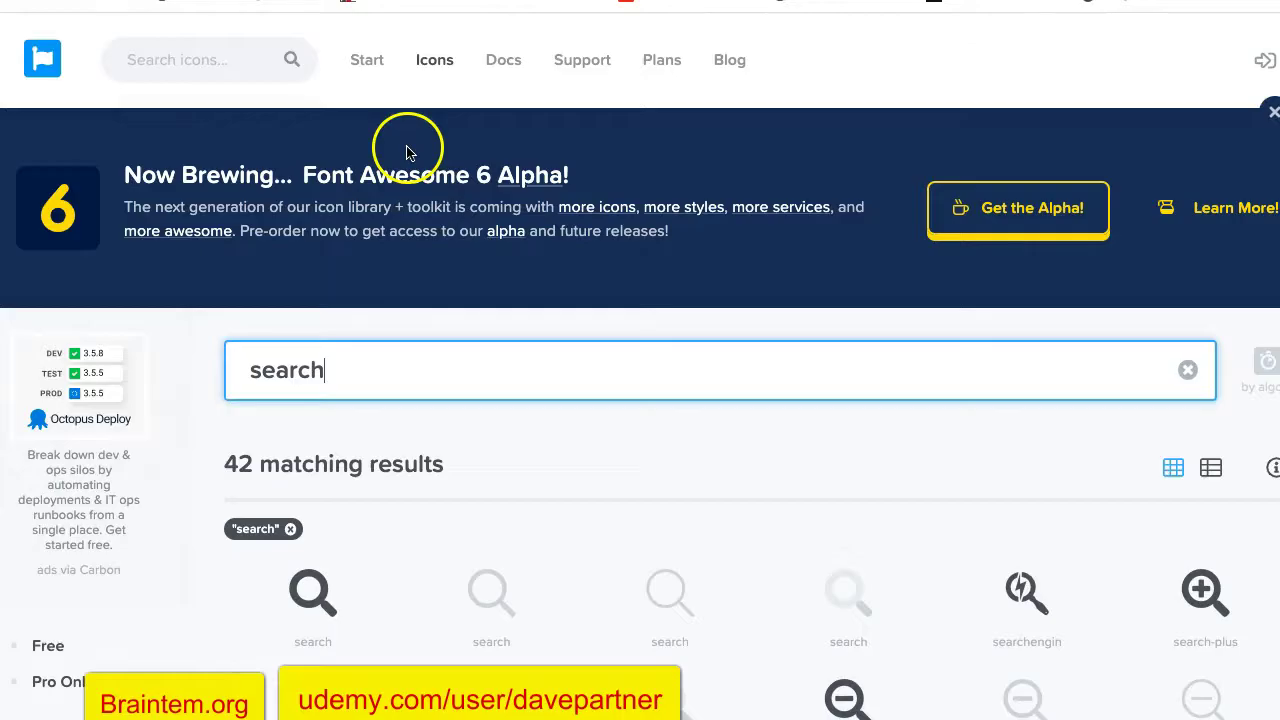
# Return to the Font Awesome results in the browser and open the solid search icon.
pyautogui.scroll(-1, 340, 425)
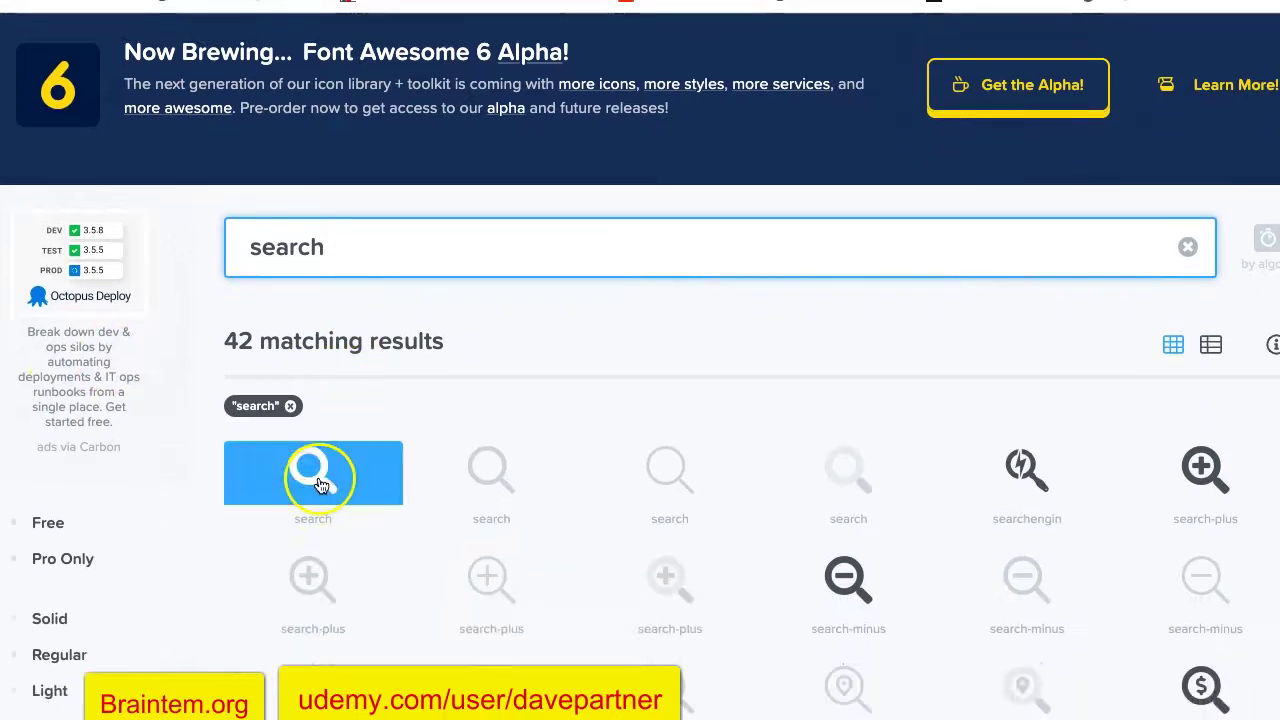
pyautogui.click(325, 485)
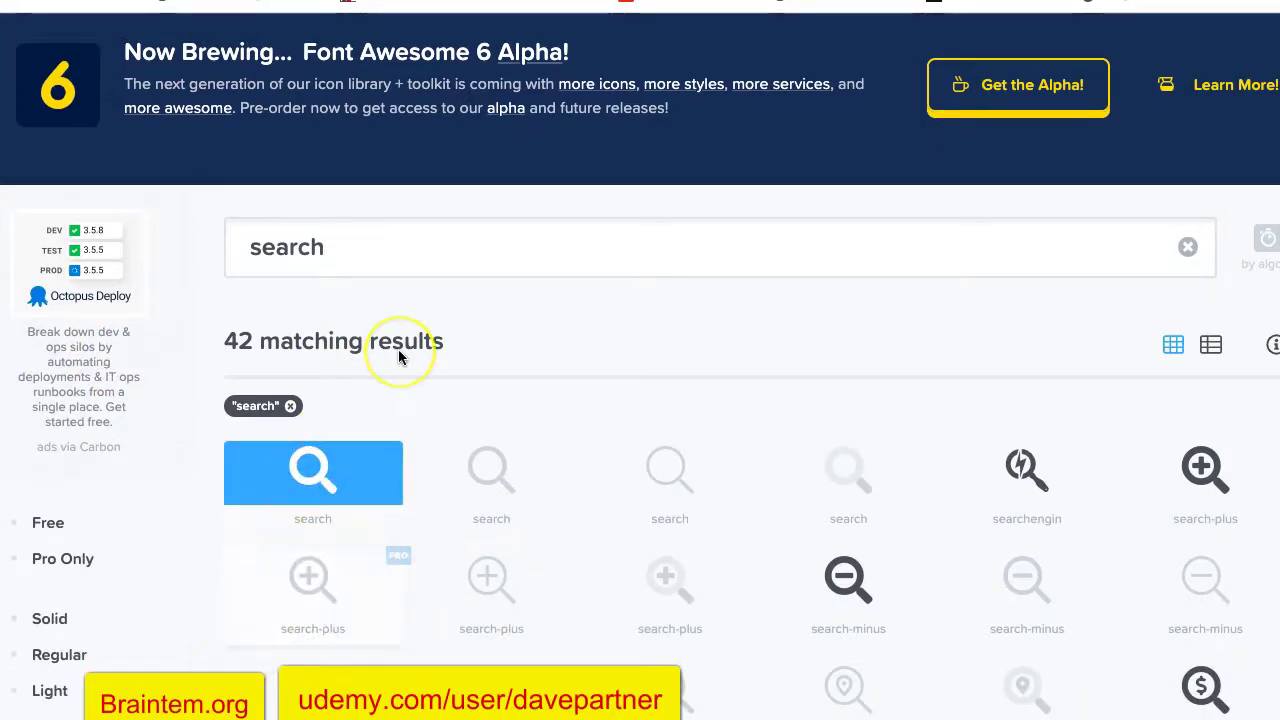
# Open the solid search icon and download it as an SVG, agreeing to the attribution terms.
pyautogui.scroll(-1, 395, 345)
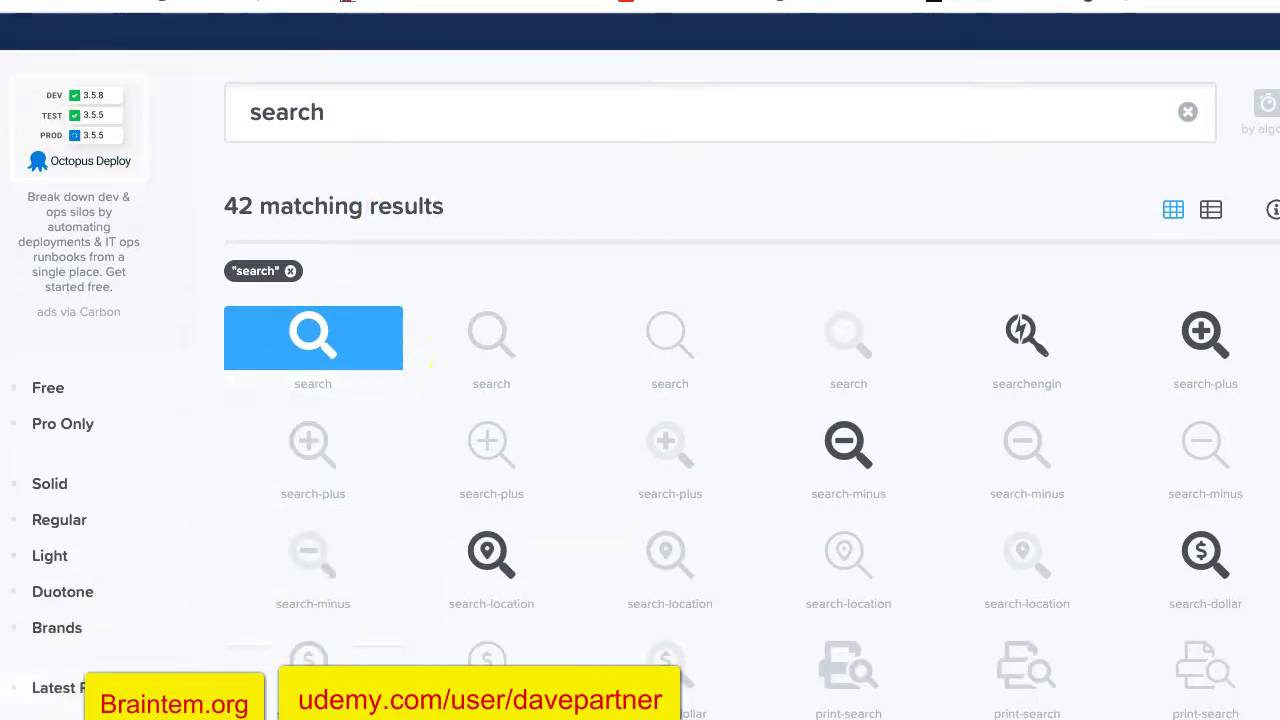
pyautogui.click(313, 338)
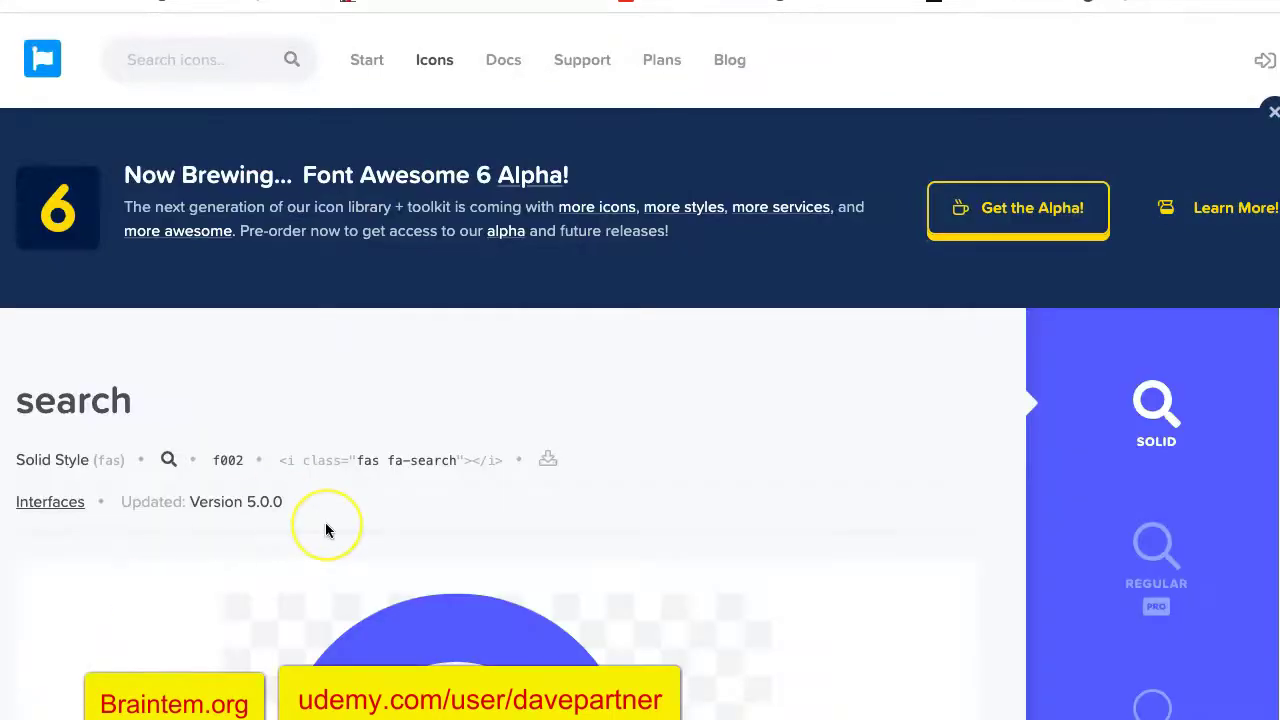
pyautogui.scroll(-3, 325, 522)
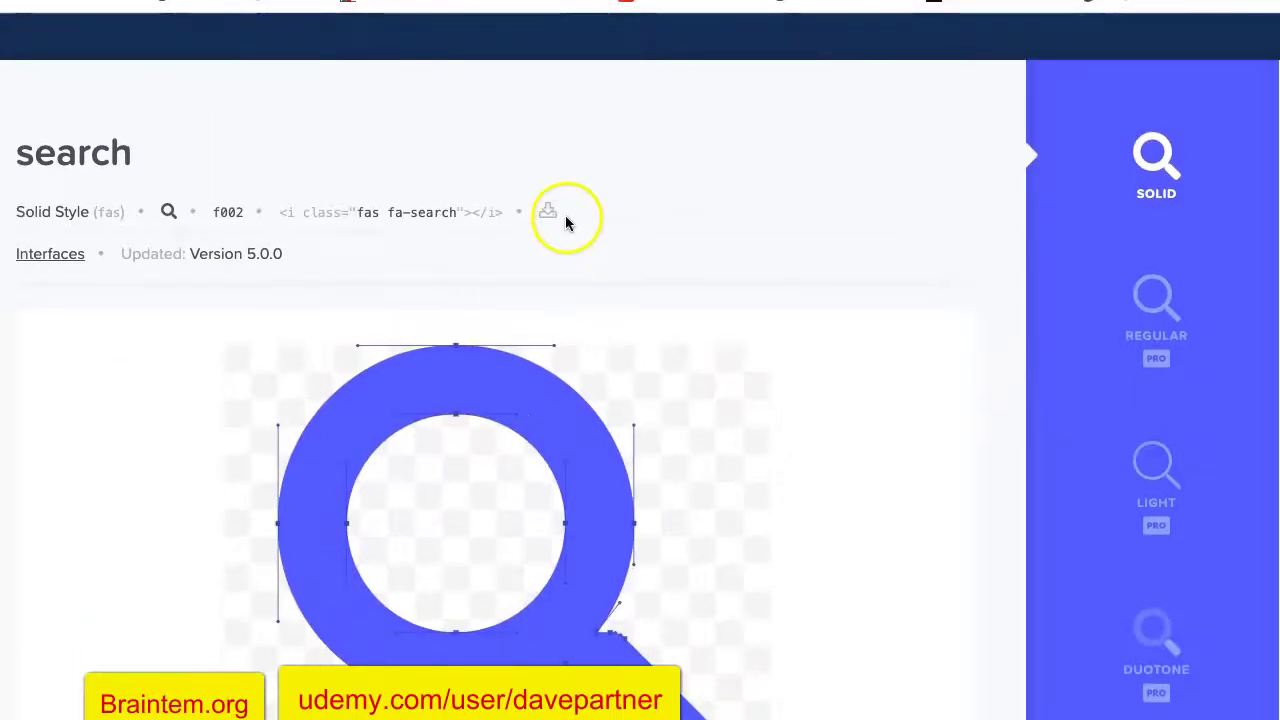
pyautogui.click(549, 214)
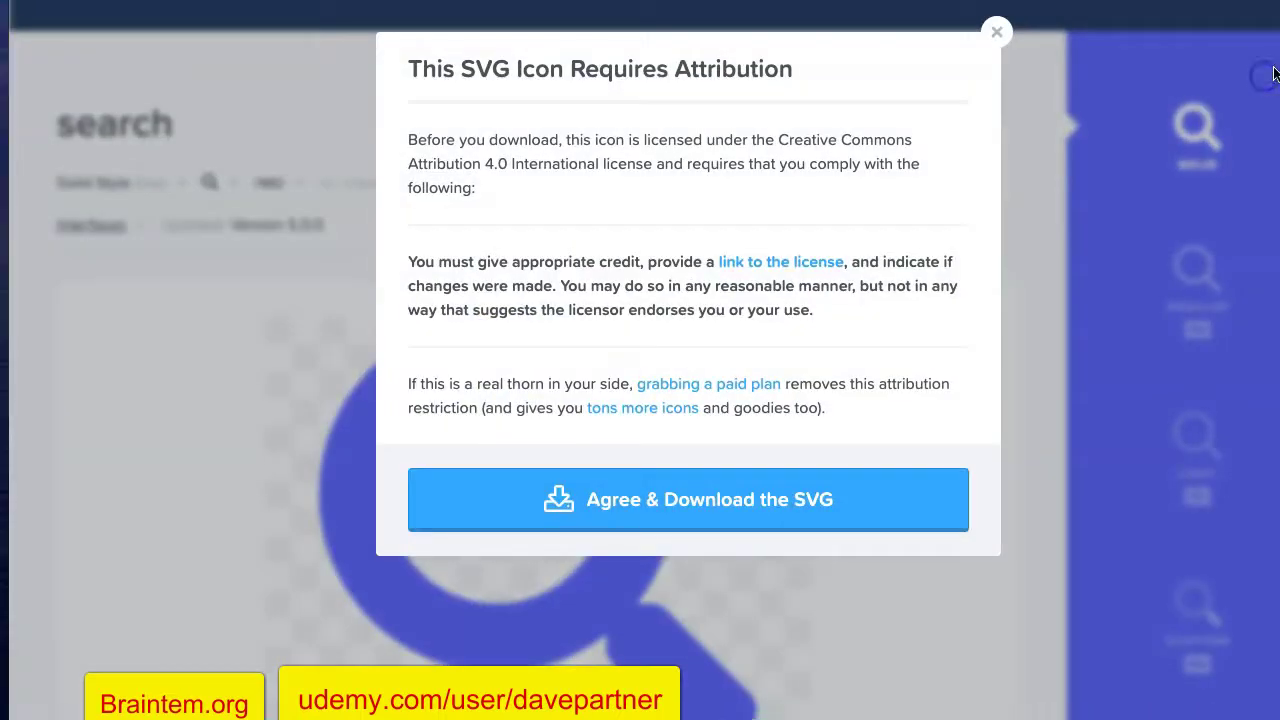
pyautogui.click(846, 504)
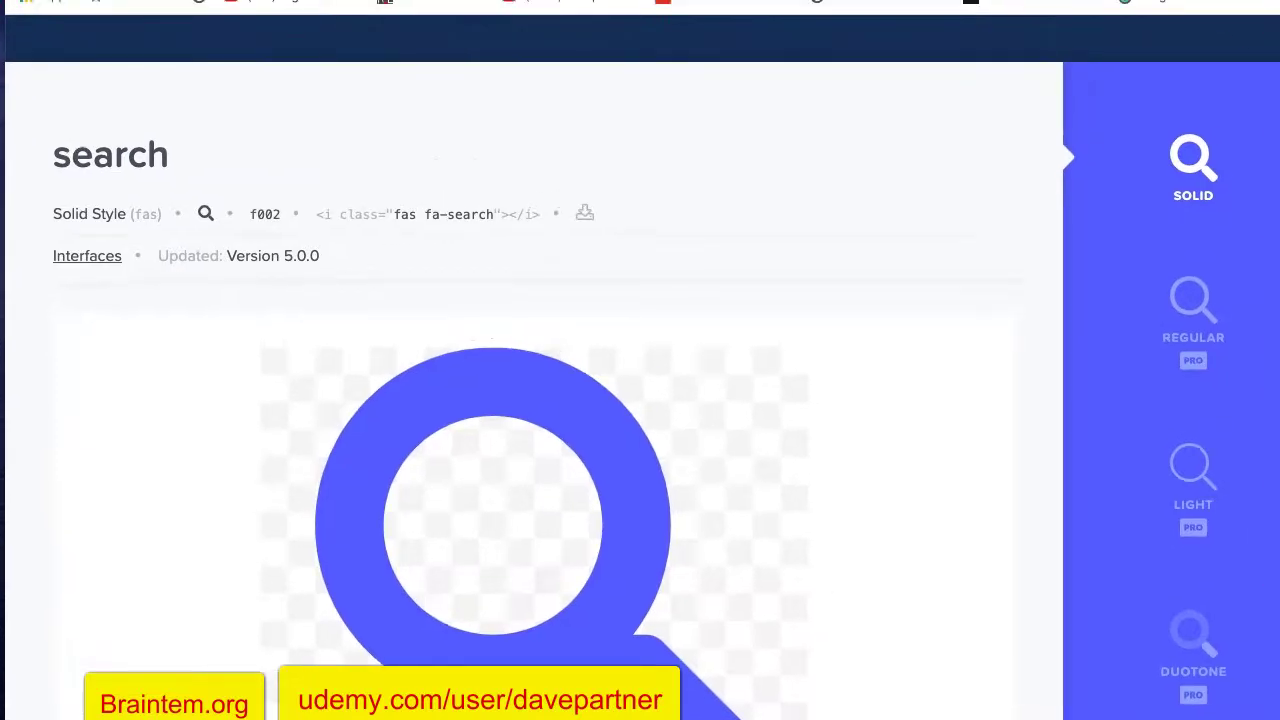
# Search the icon library for "bell" and download the solid bell icon as an SVG, agreeing to the attribution terms.
pyautogui.scroll(3, 586, 257)
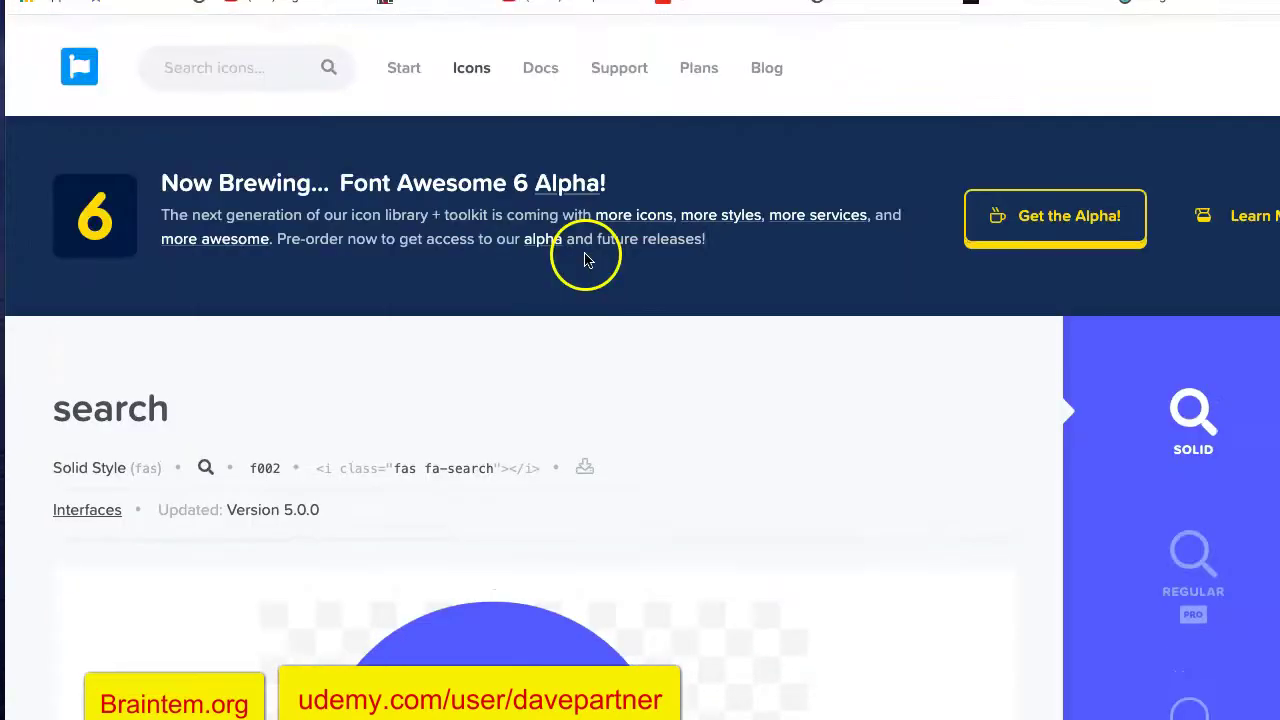
pyautogui.click(241, 62)
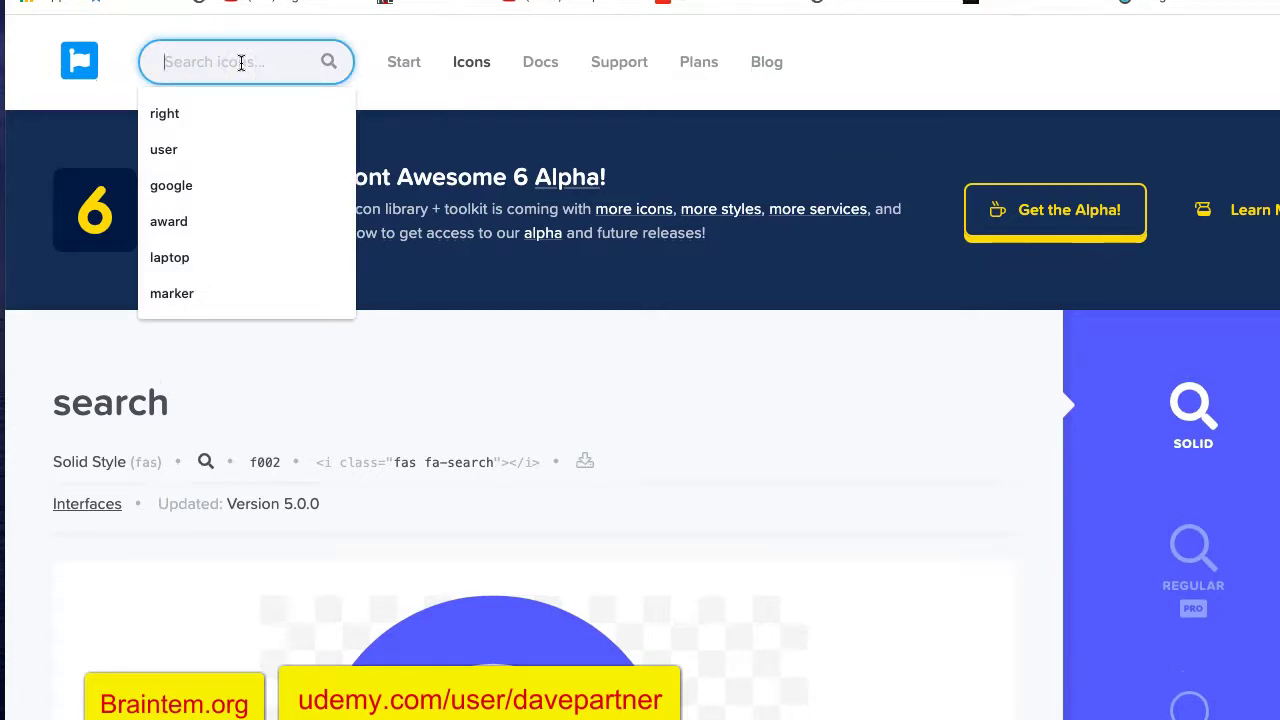
pyautogui.write('bell')
pyautogui.press('Return')
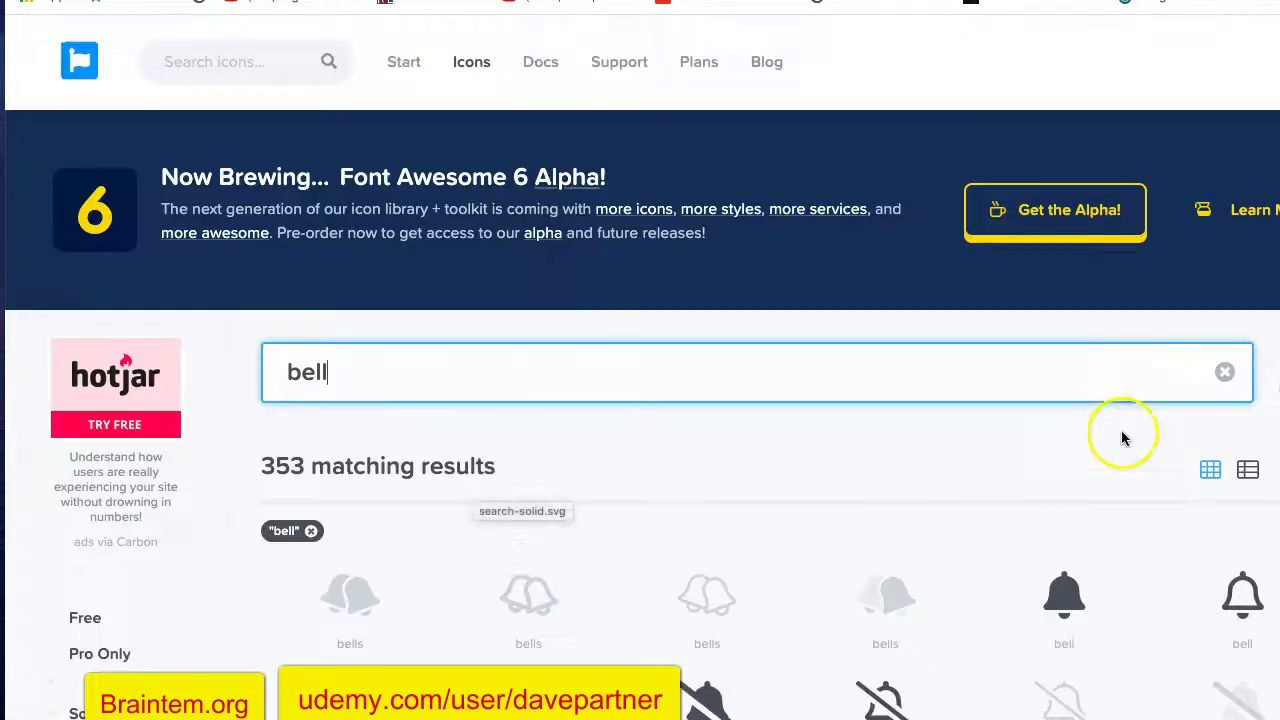
pyautogui.scroll(-2, 1121, 450)
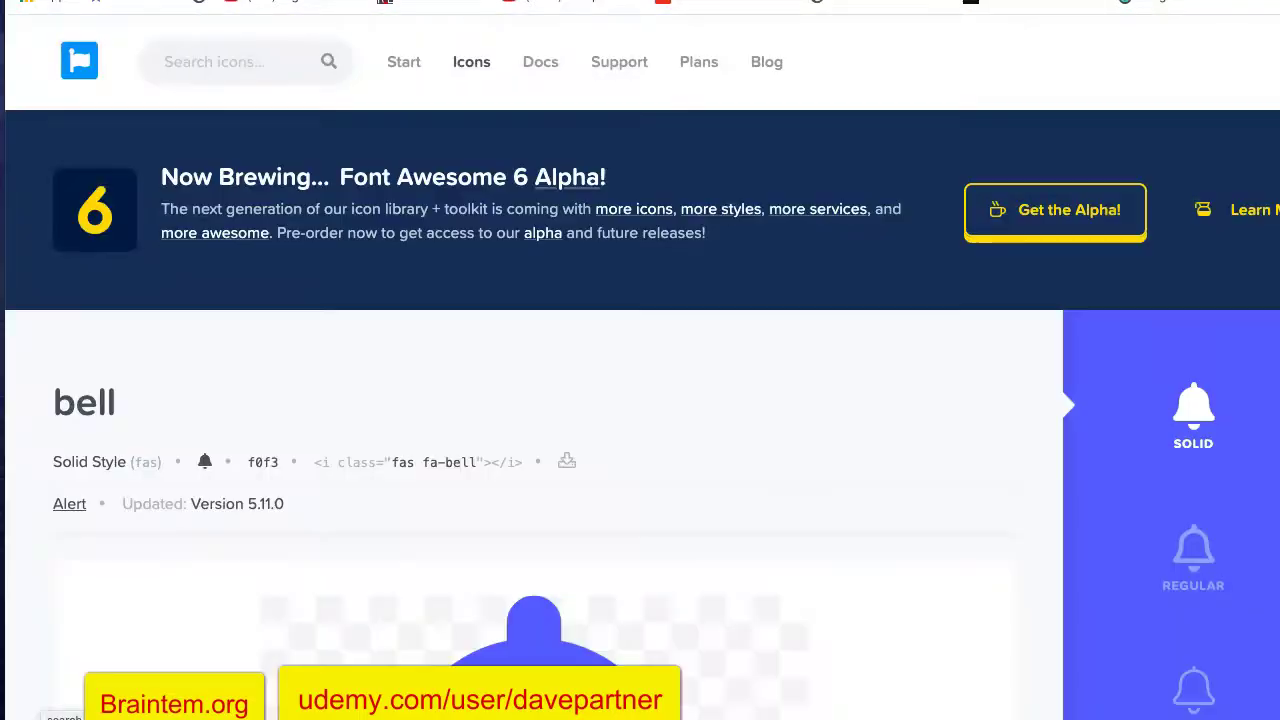
pyautogui.click(567, 463)
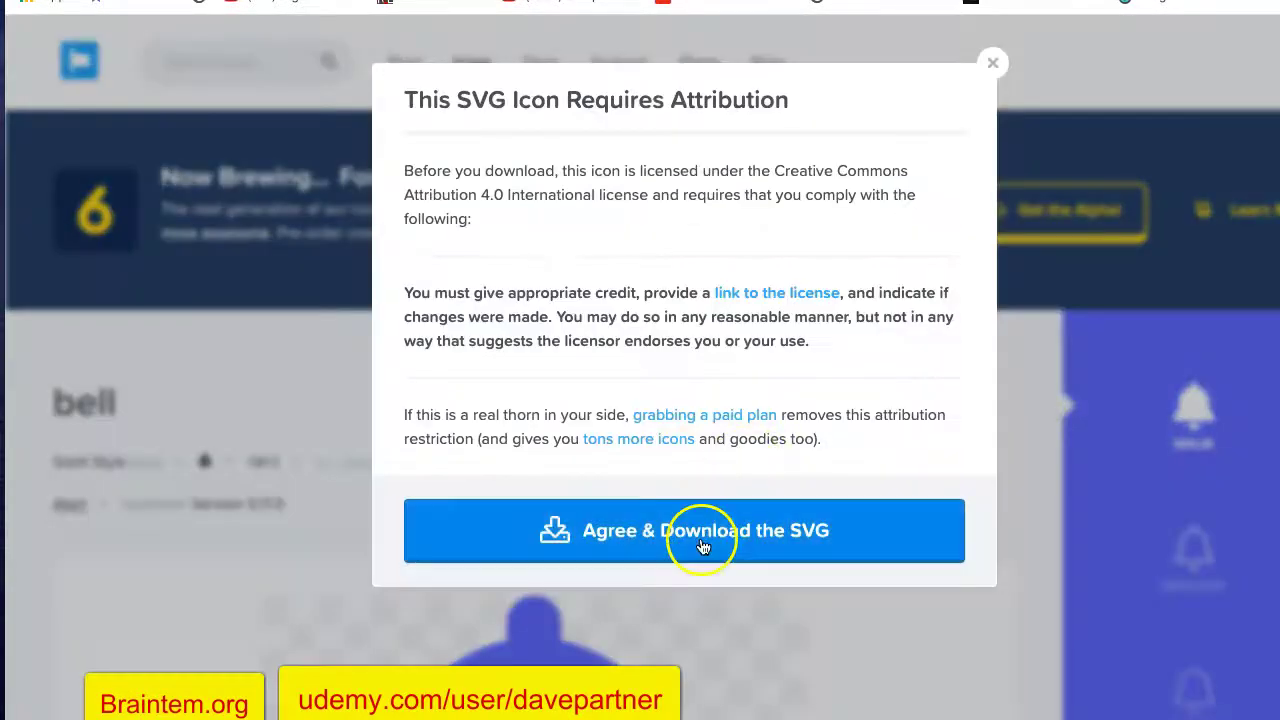
pyautogui.click(703, 545)
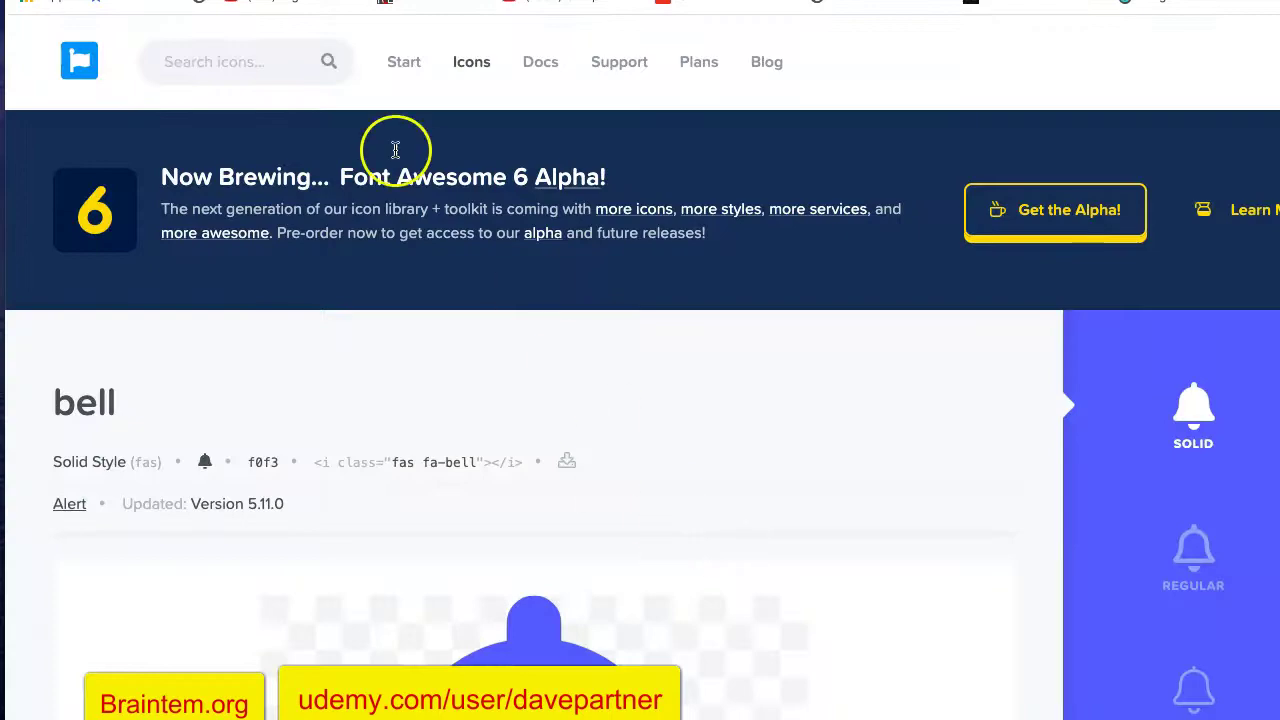
# Search the icon library for "caret".
pyautogui.click(242, 58)
pyautogui.write('r')
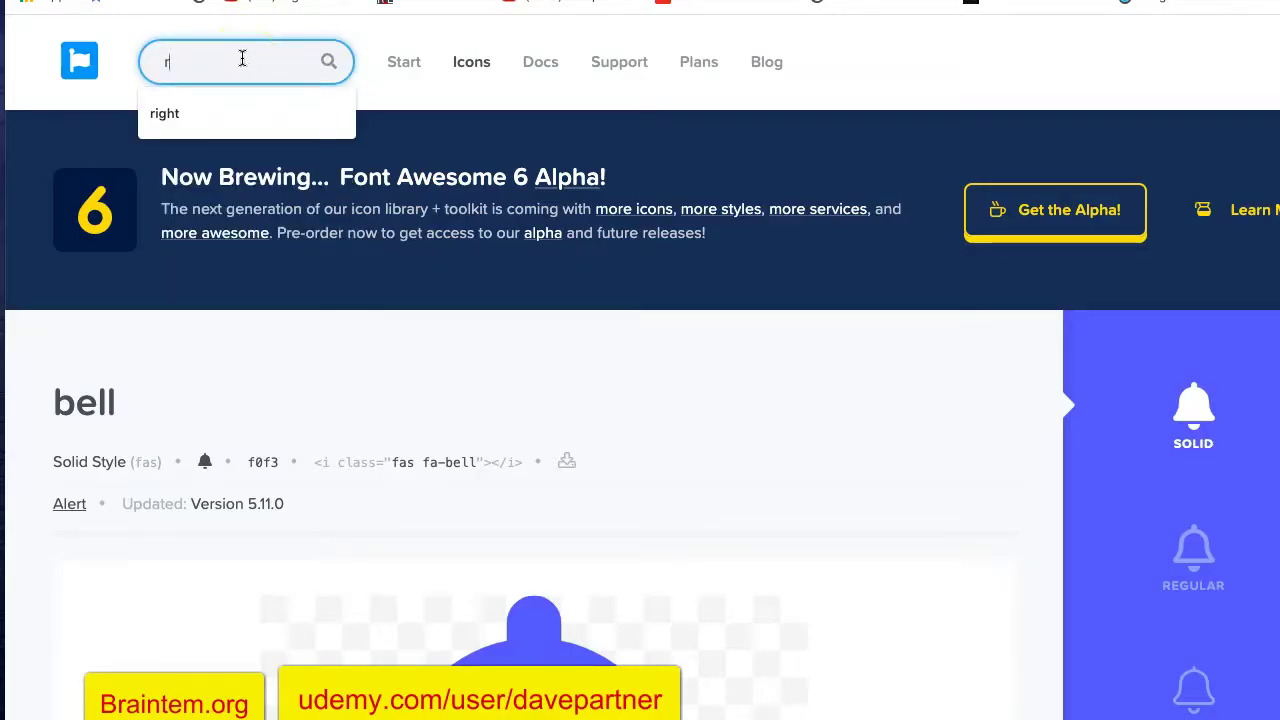
pyautogui.write('i')
pyautogui.press('BackSpace')
pyautogui.press('BackSpace')
pyautogui.write('car')
pyautogui.press('Return')
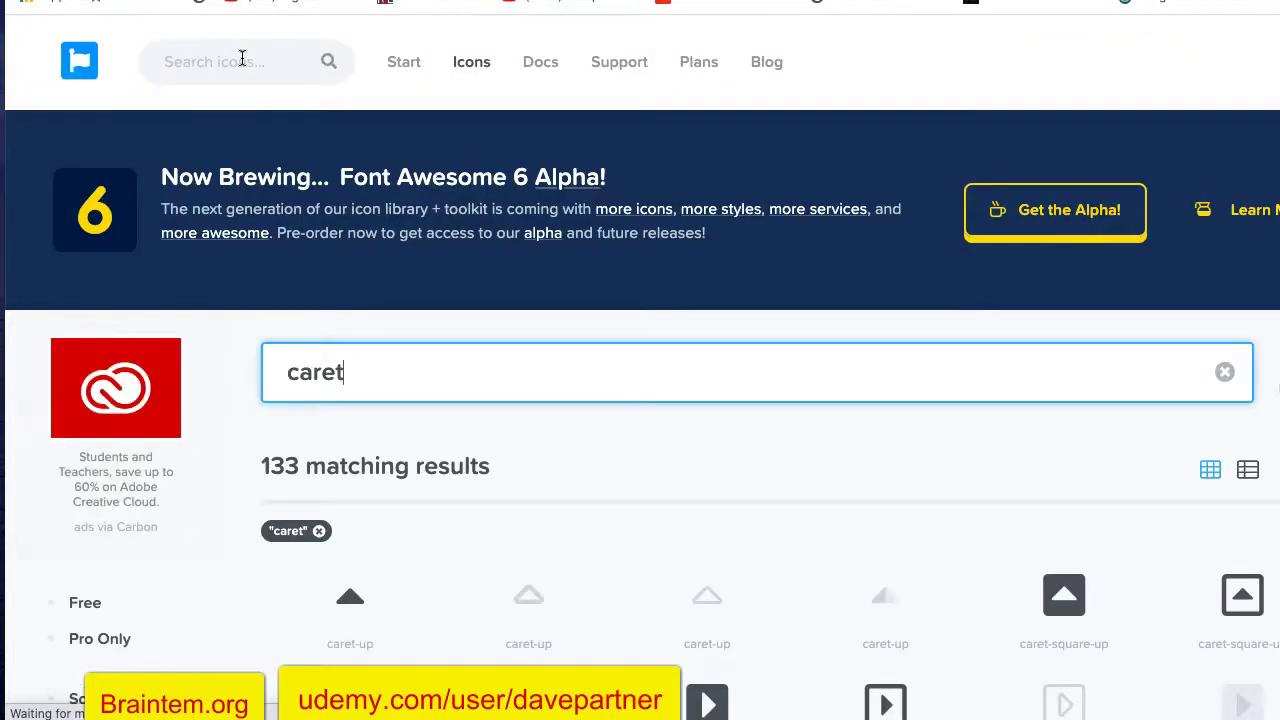
# Open the solid caret-right icon from the caret results in a new tab.
pyautogui.scroll(-3, 446, 485)
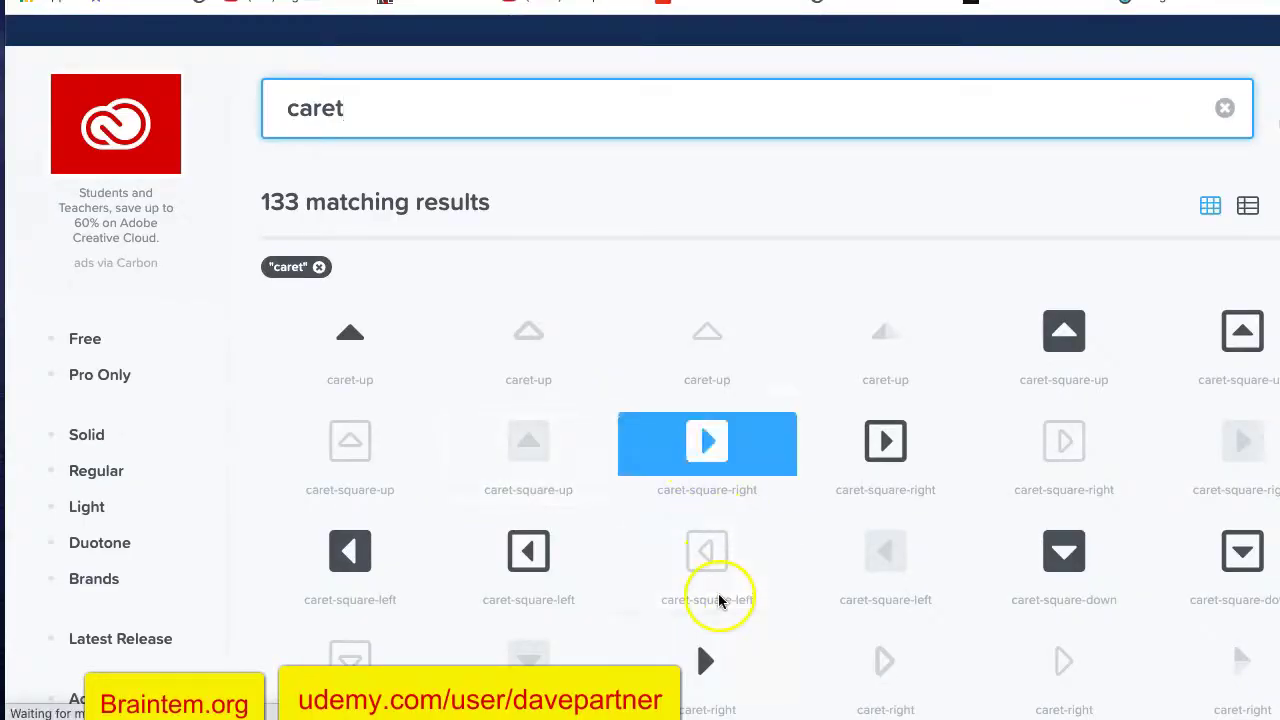
pyautogui.scroll(-1, 720, 594)
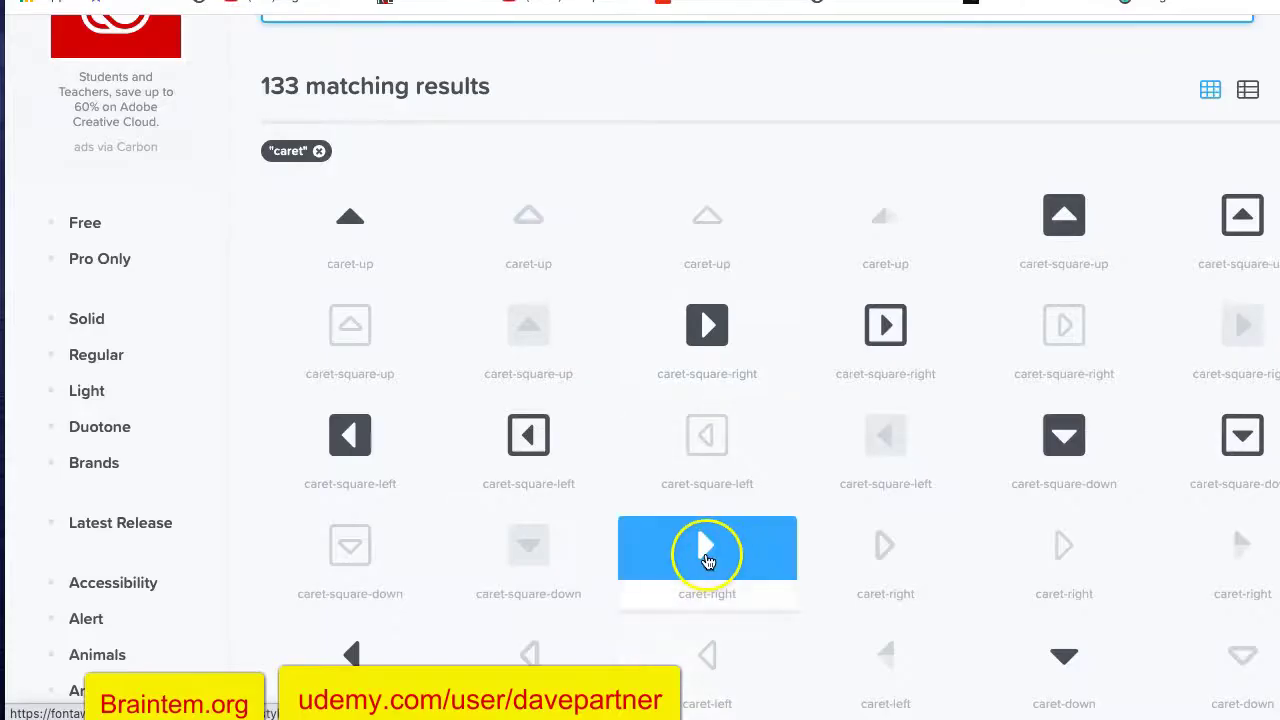
pyautogui.rightClick(707, 560)
pyautogui.click(780, 478)
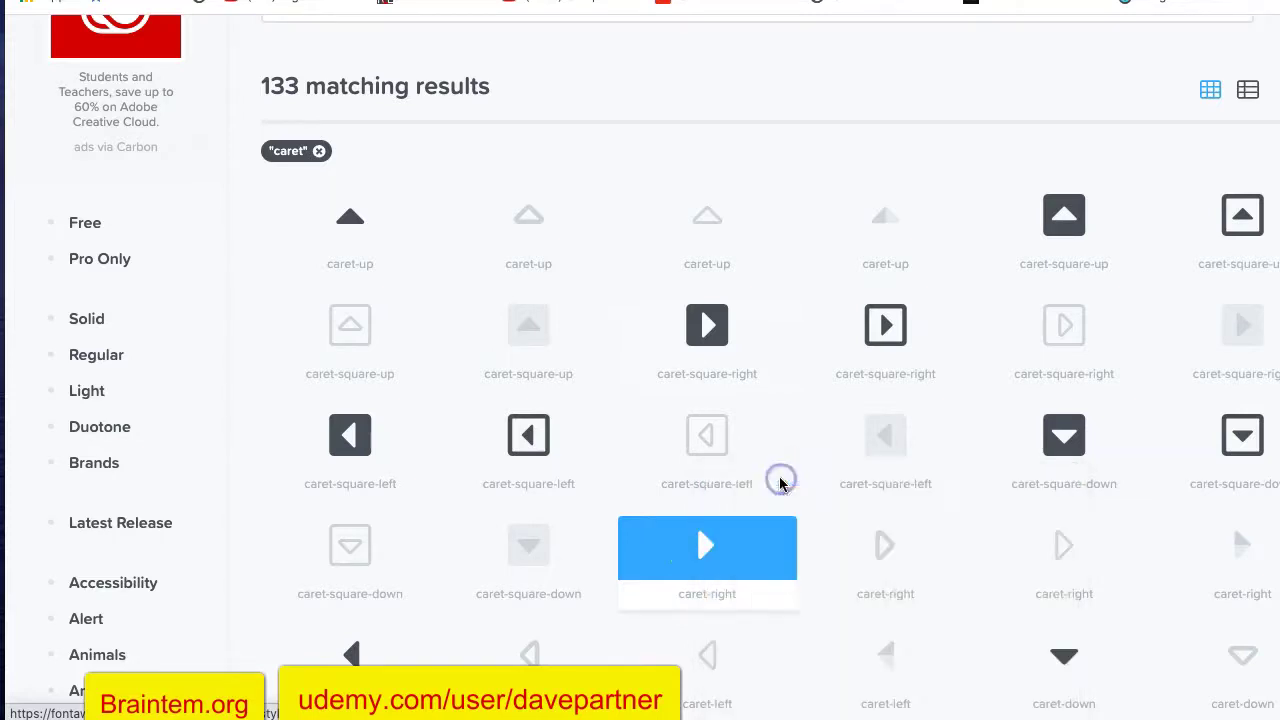
# Open the solid caret-down icon, download it as an SVG and close the attribution notice.
pyautogui.scroll(-2, 820, 458)
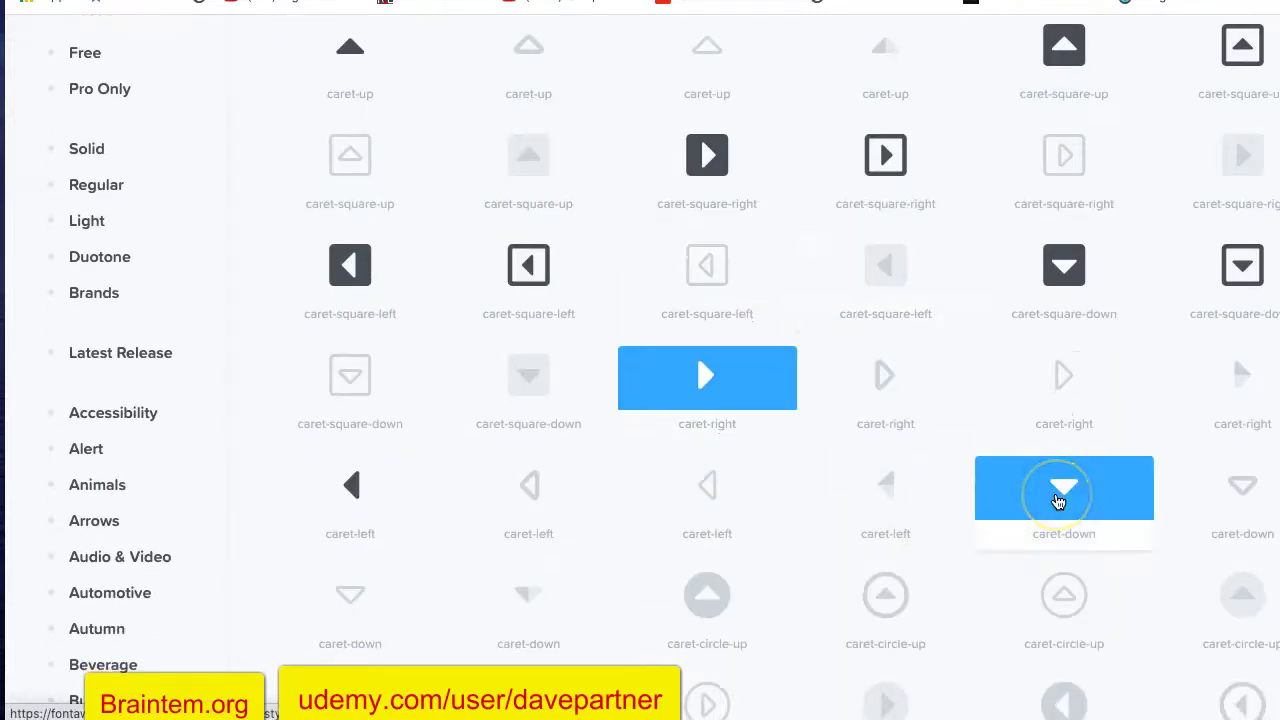
pyautogui.click(1058, 500)
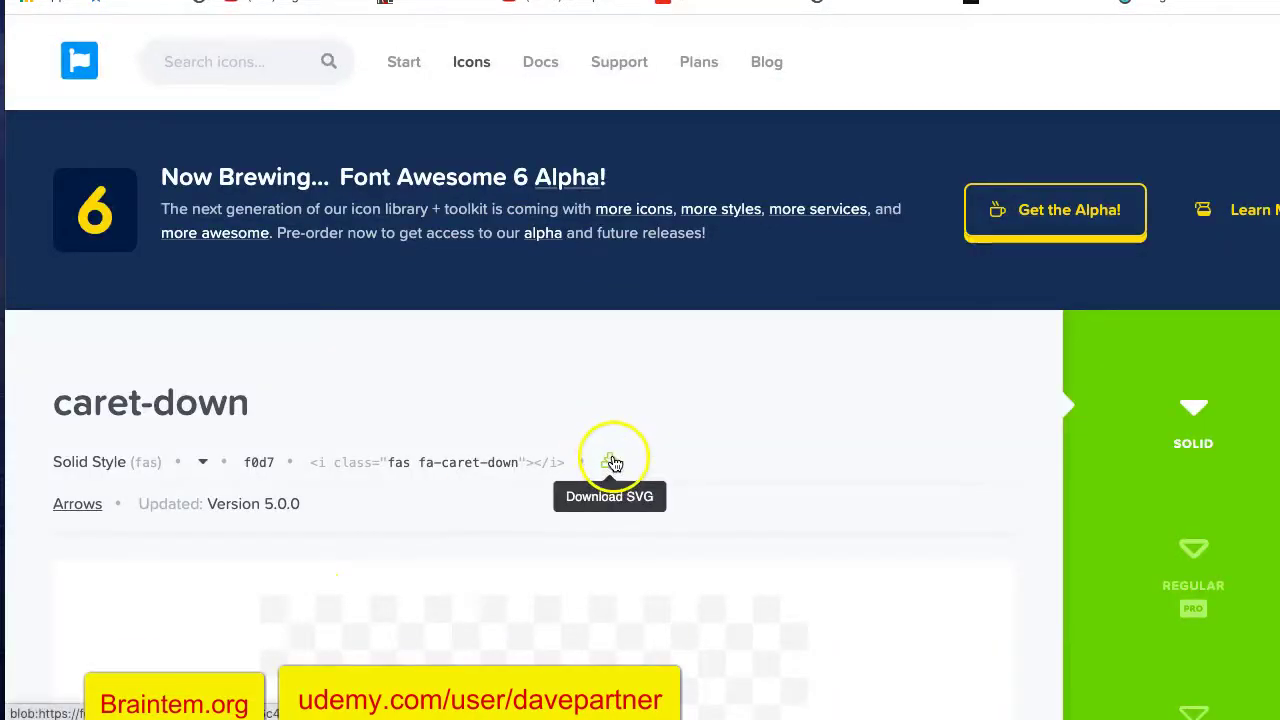
pyautogui.click(612, 462)
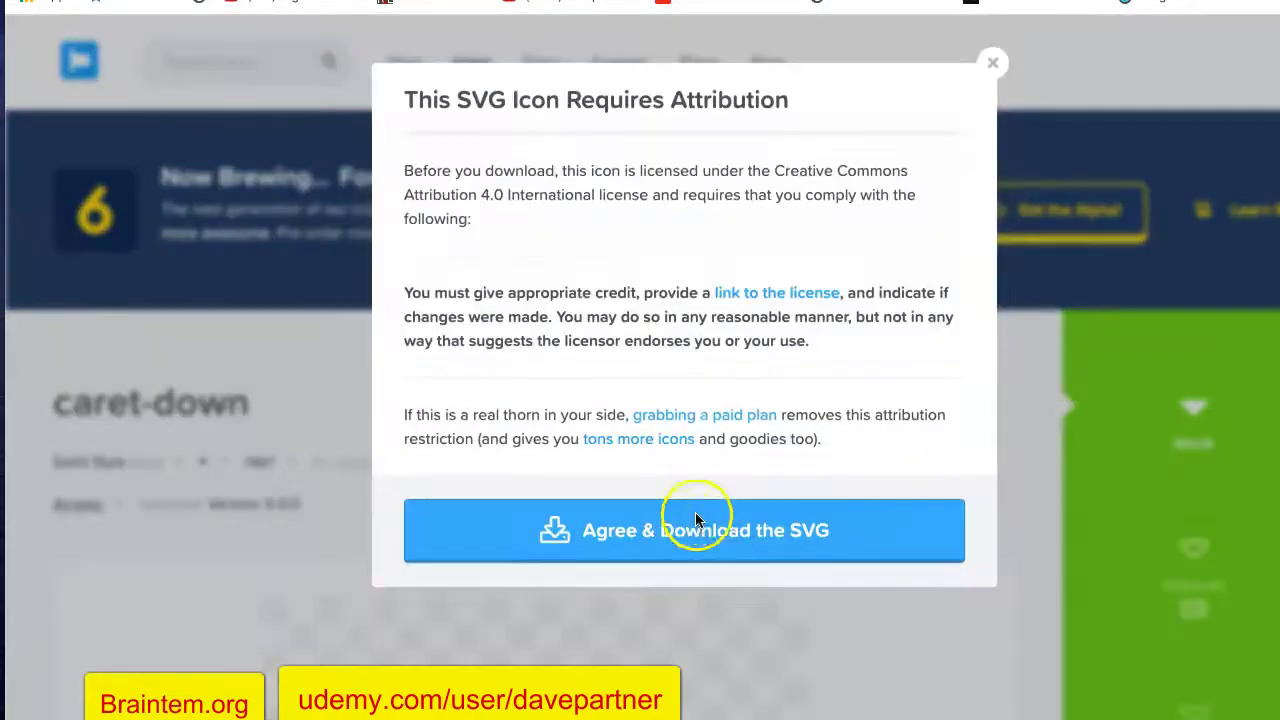
pyautogui.click(700, 530)
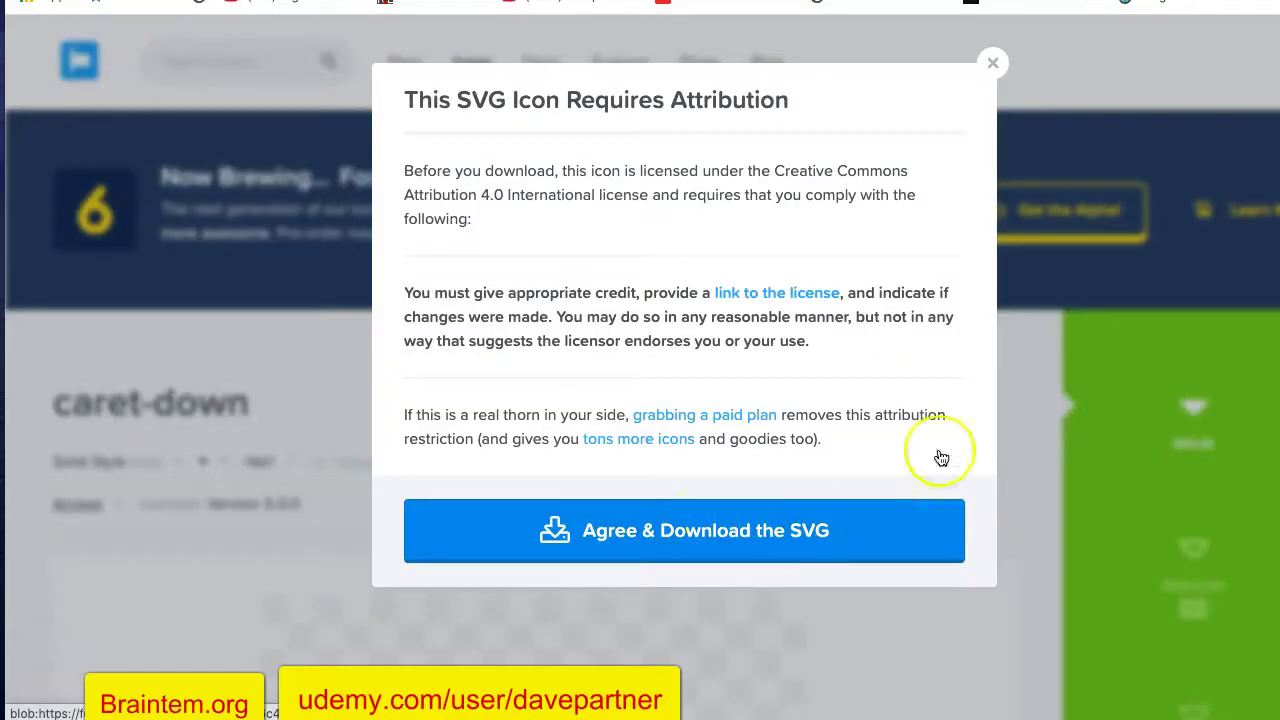
pyautogui.click(992, 63)
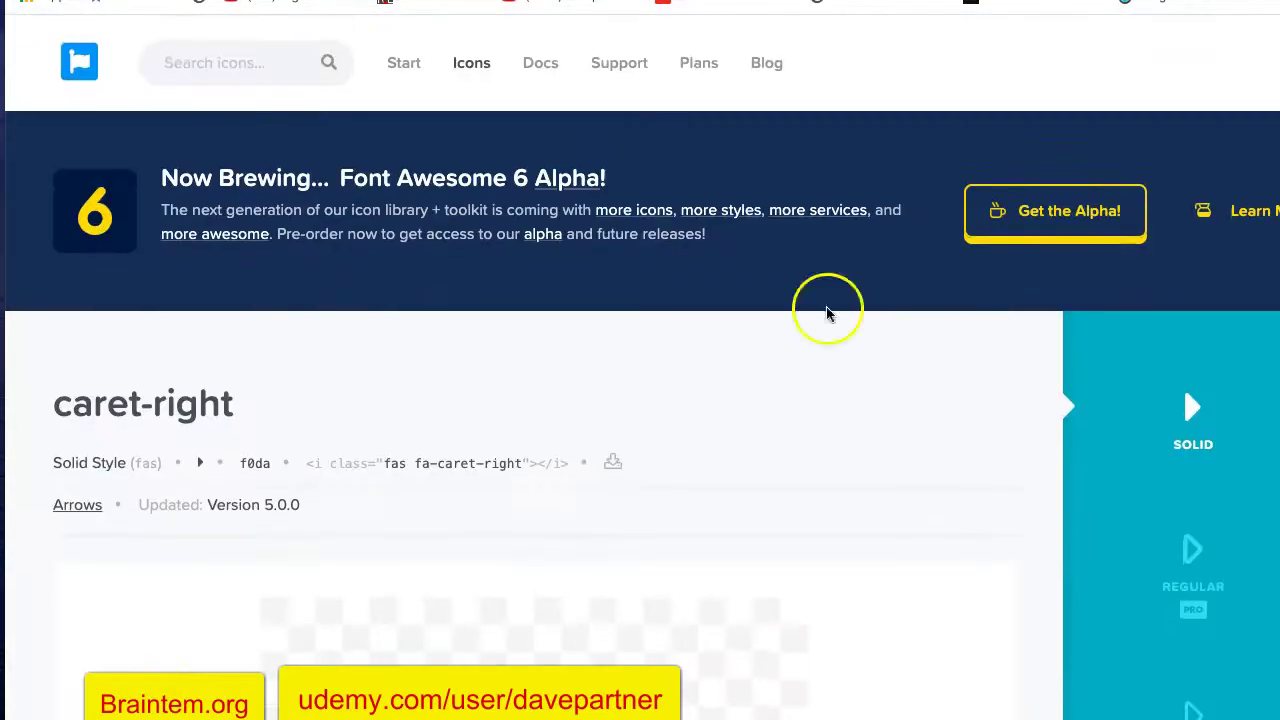
# Search the icon library for "information" from the caret-right icon page.
pyautogui.click(274, 60)
pyautogui.write('informa')
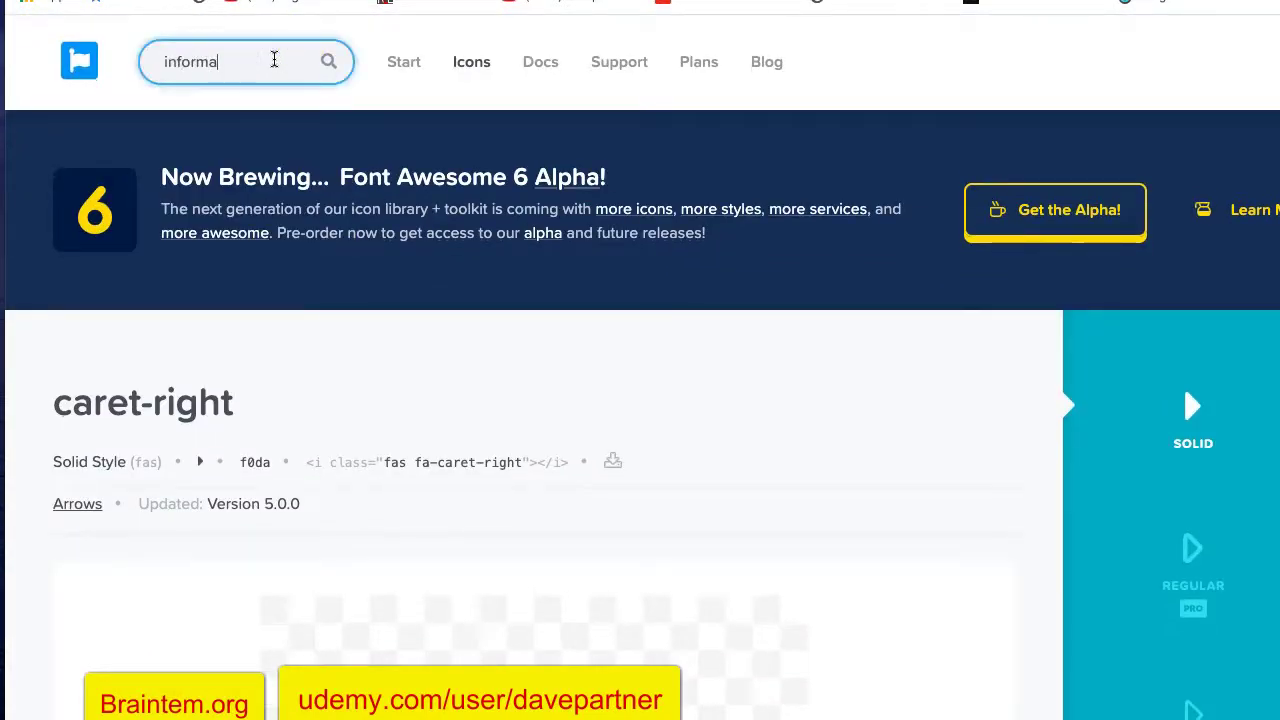
pyautogui.write('tio')
pyautogui.press('Return')
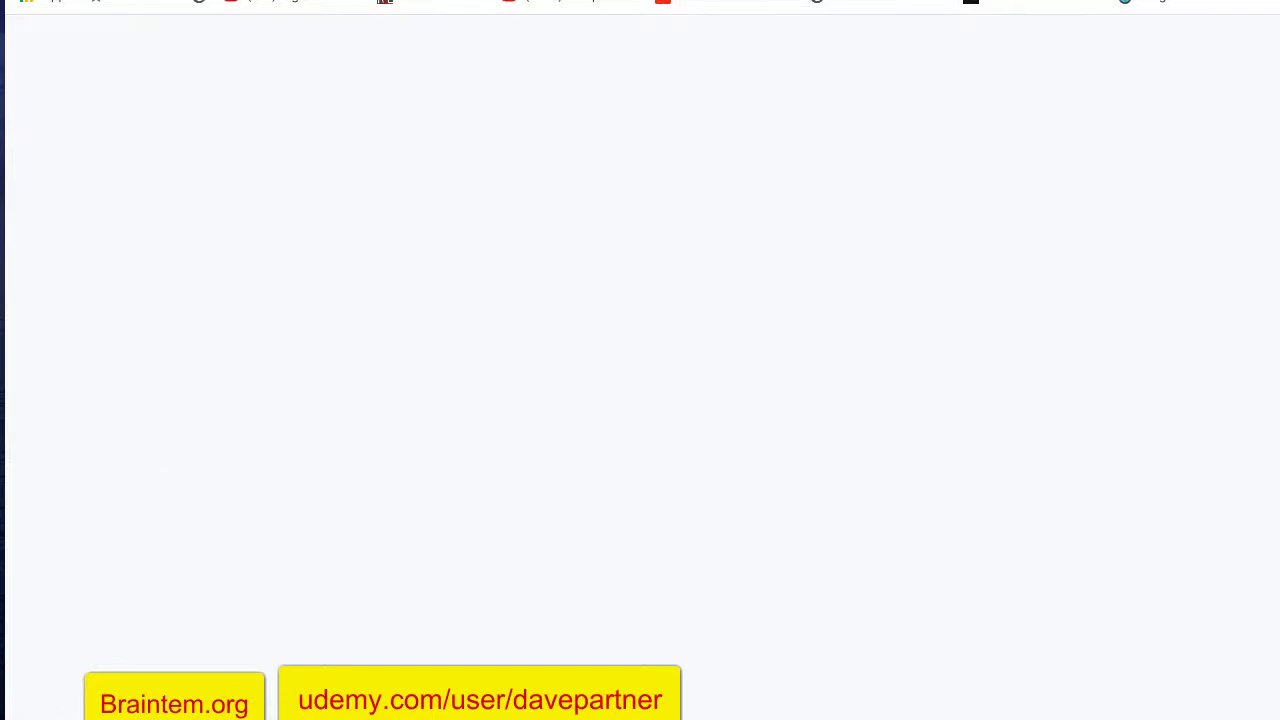
# Open the solid info icon from the results and download it as an SVG, agreeing to the attribution terms.
pyautogui.scroll(-6, 1136, 465)
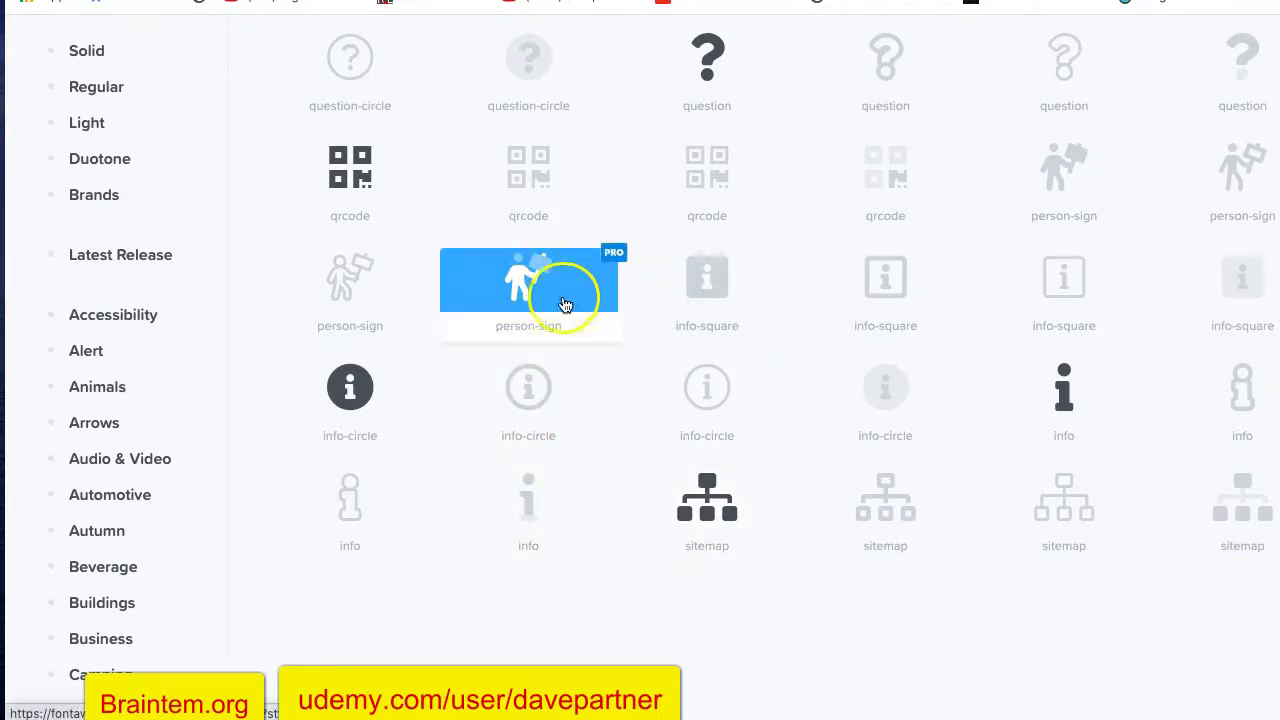
pyautogui.moveTo(613, 253)
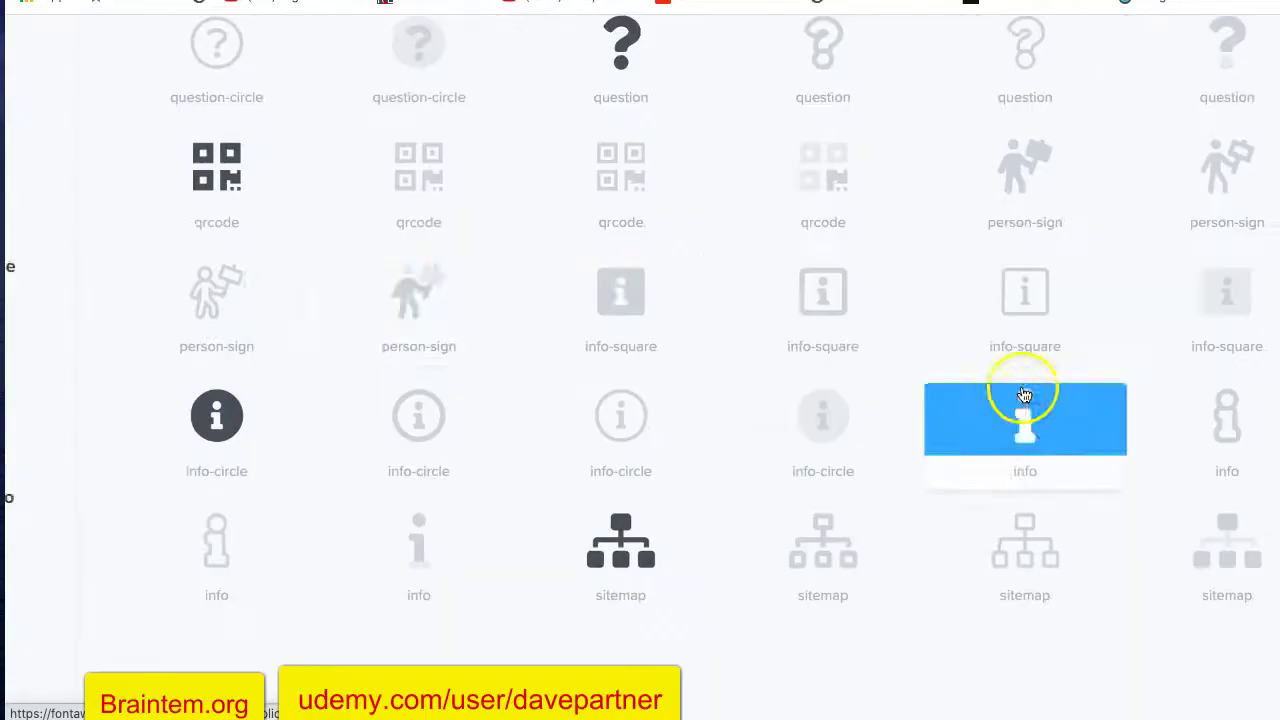
pyautogui.click(1010, 424)
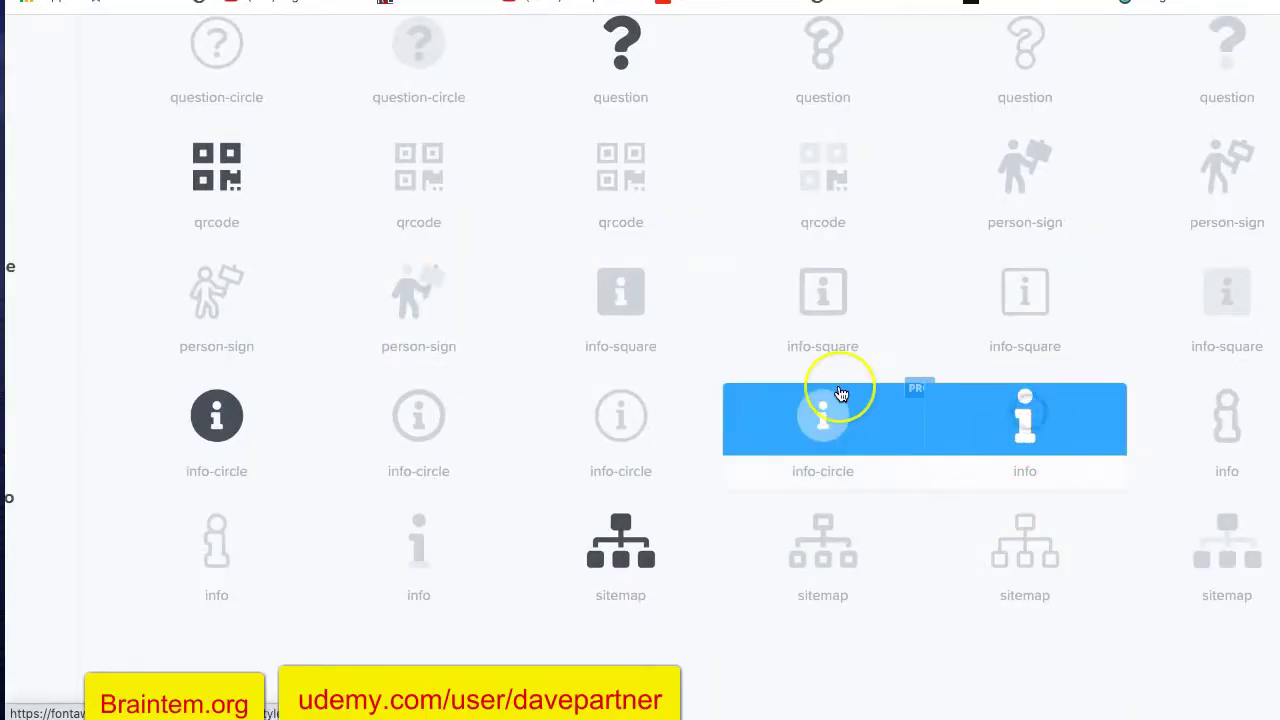
pyautogui.scroll(3, 838, 388)
pyautogui.scroll(-5, 840, 393)
pyautogui.click(329, 634)
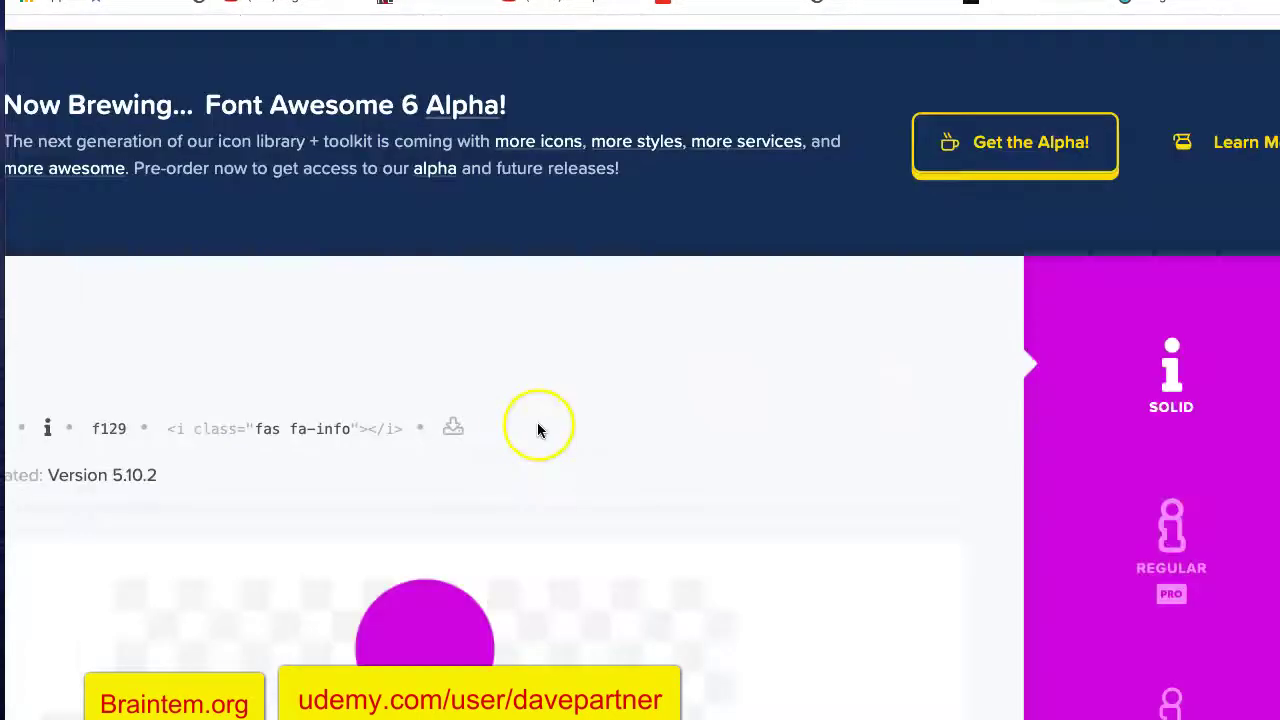
pyautogui.click(454, 343)
pyautogui.click(628, 521)
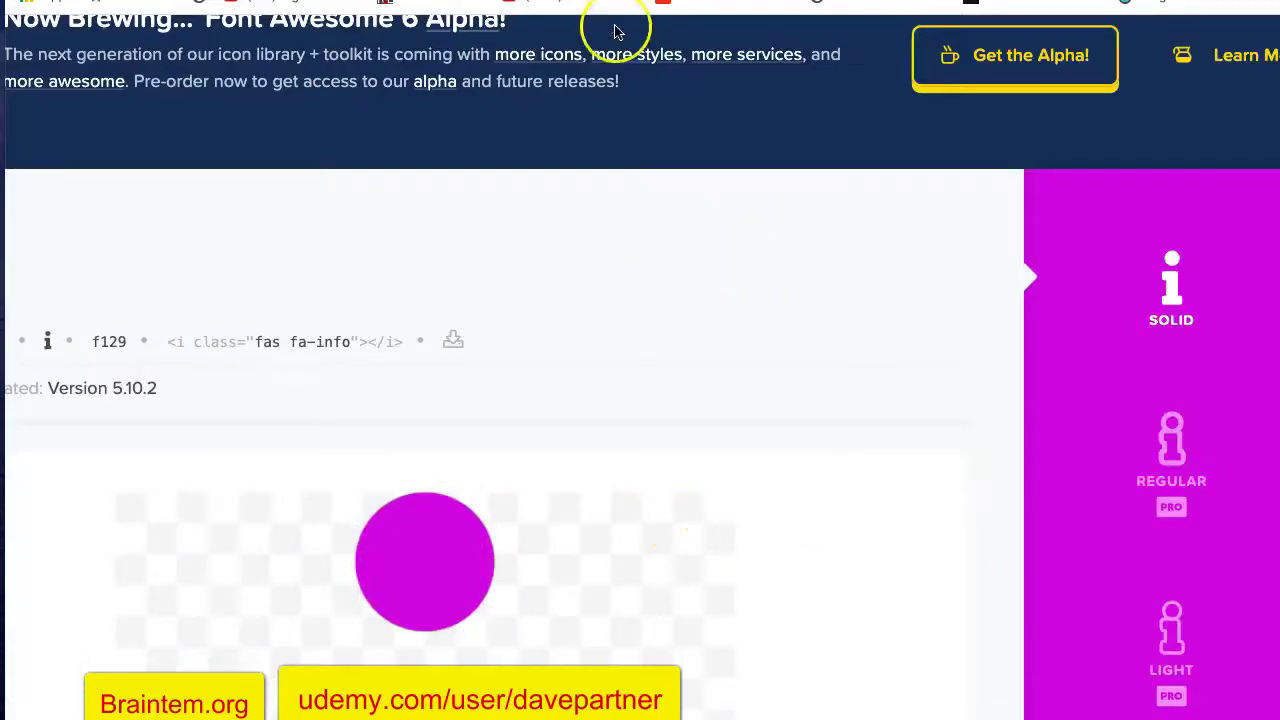
# Switch to Figma and open the Untitled draft file.
pyautogui.click(718, 5)
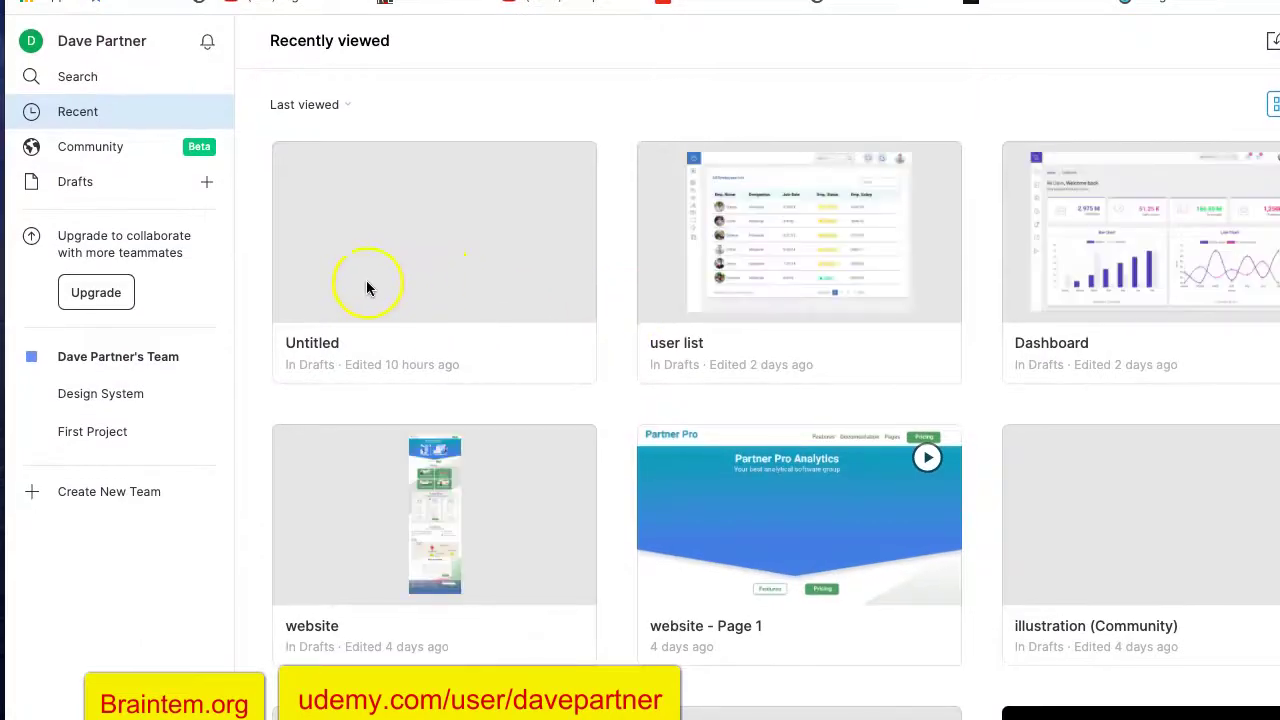
pyautogui.doubleClick(411, 273)
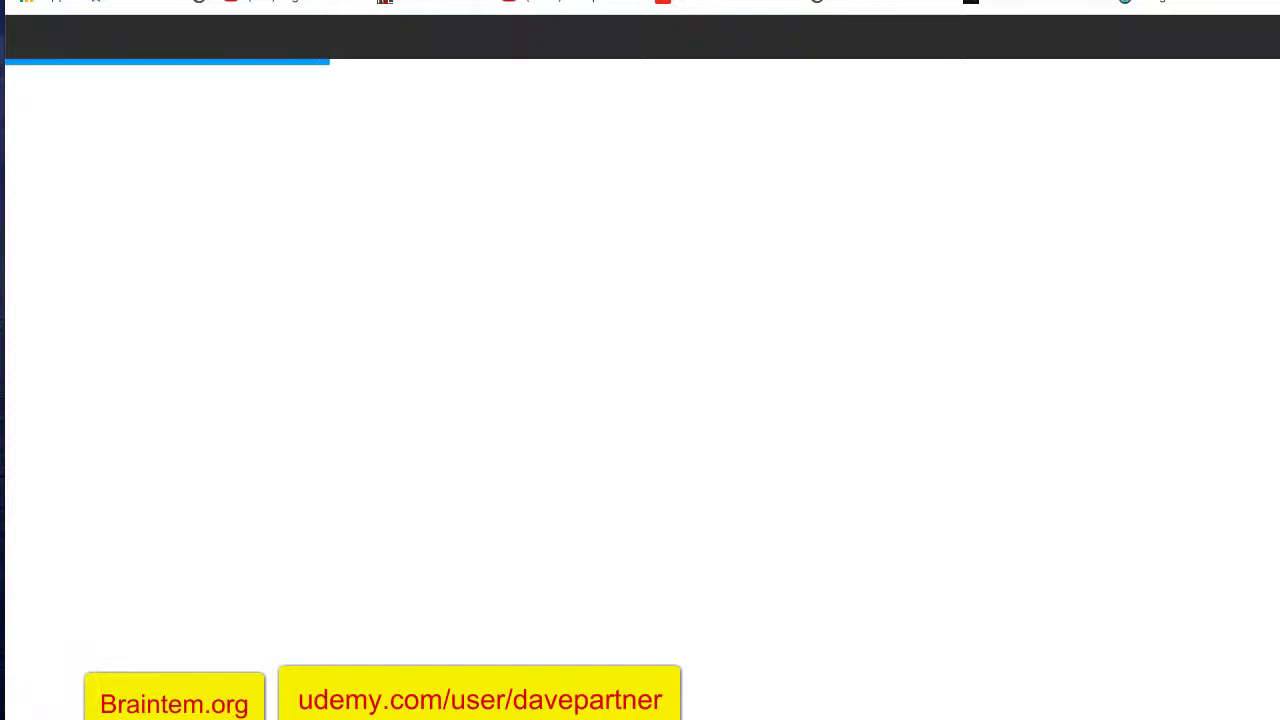
# Change the colour of the caret-right icon in the Desktop - 1 frame to white, FFFFFF.
pyautogui.scroll(-3, 860, 550)
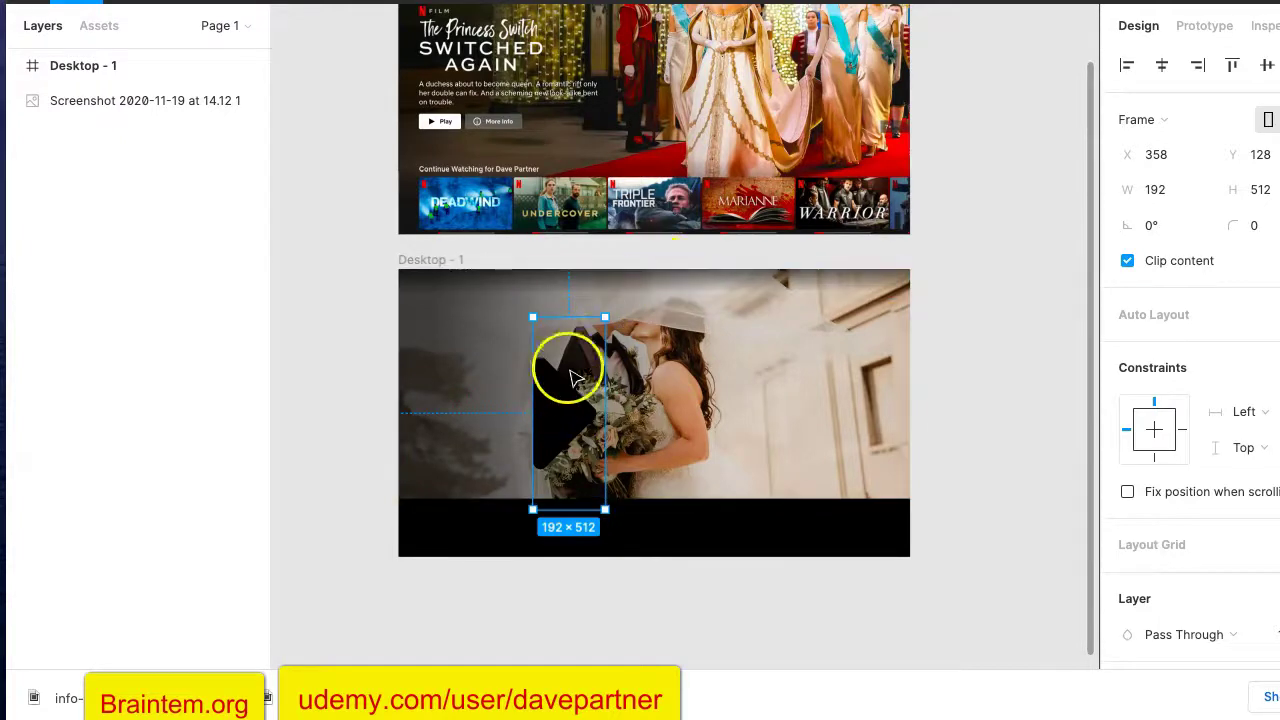
pyautogui.scroll(2, 566, 374)
pyautogui.scroll(1, 566, 380)
pyautogui.scroll(-2, 566, 380)
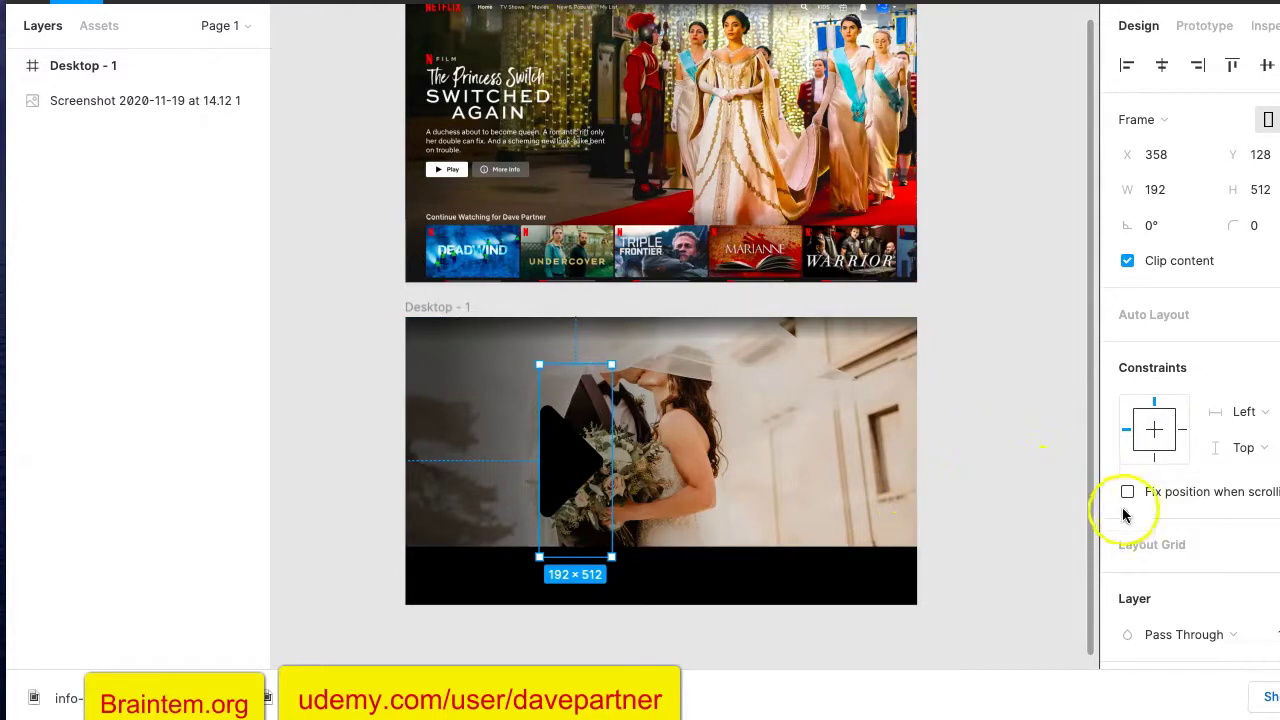
pyautogui.scroll(-5, 1135, 568)
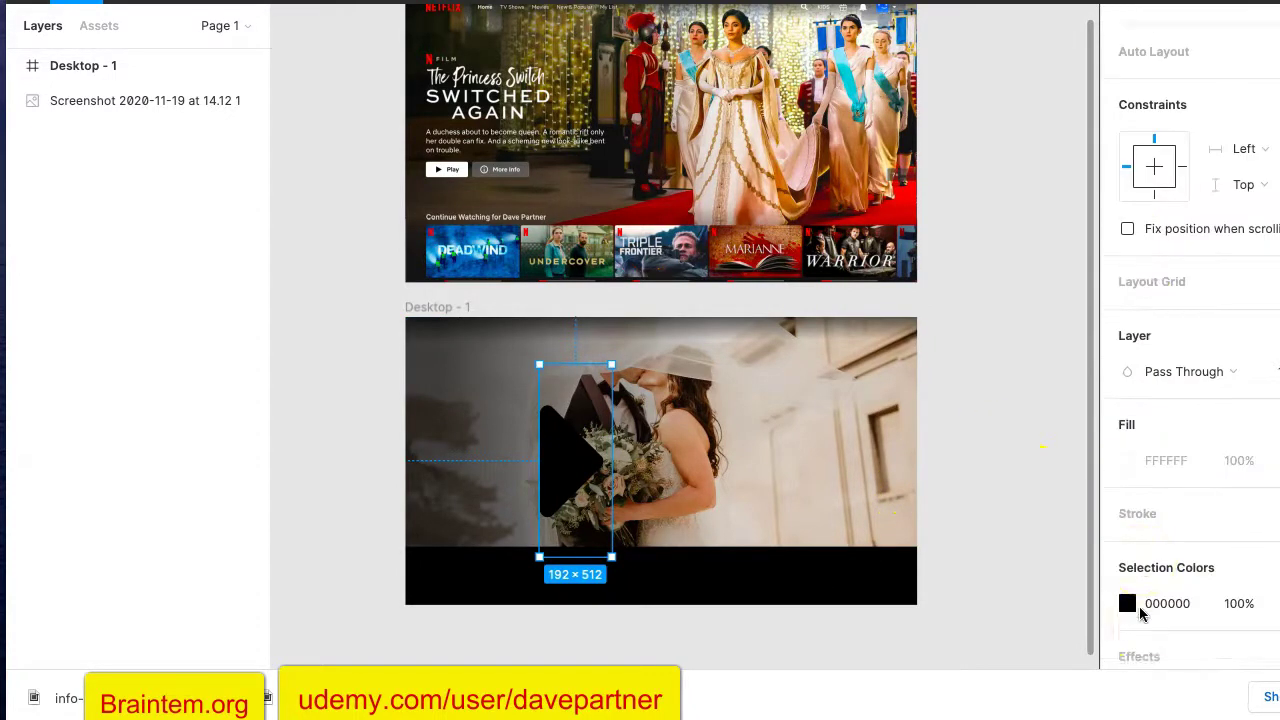
pyautogui.click(1127, 479)
pyautogui.click(935, 478)
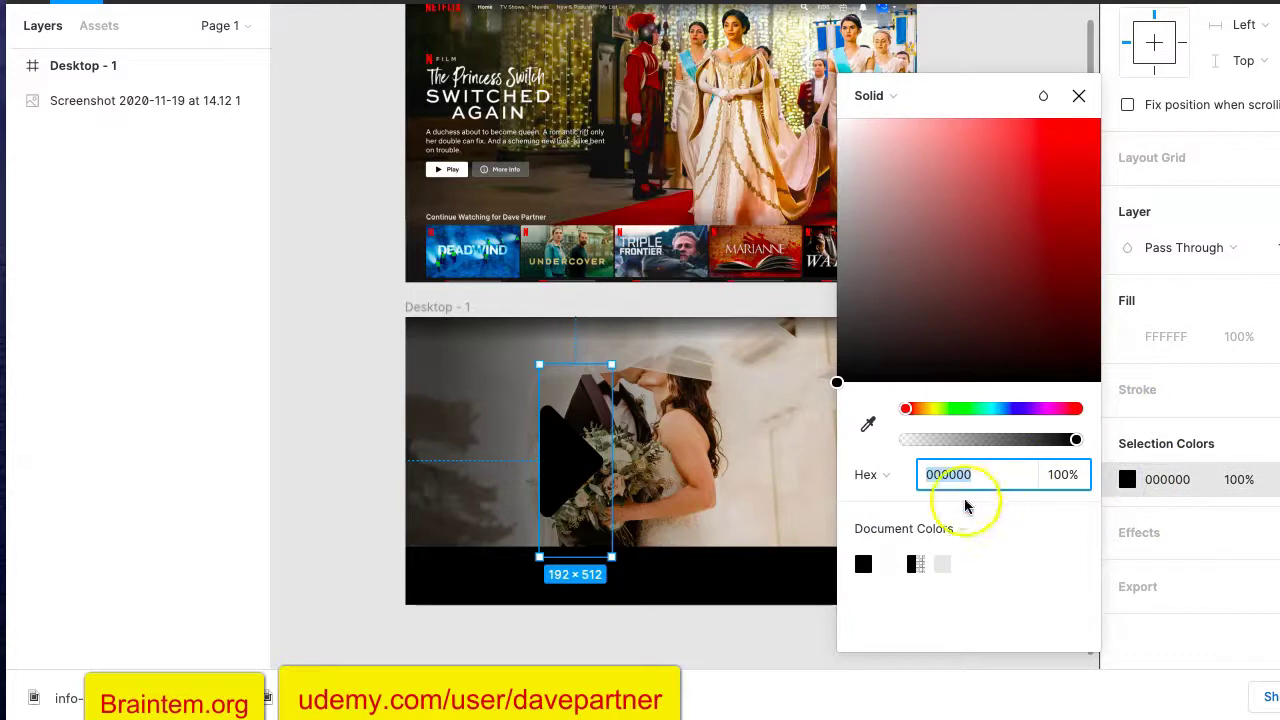
pyautogui.click(897, 560)
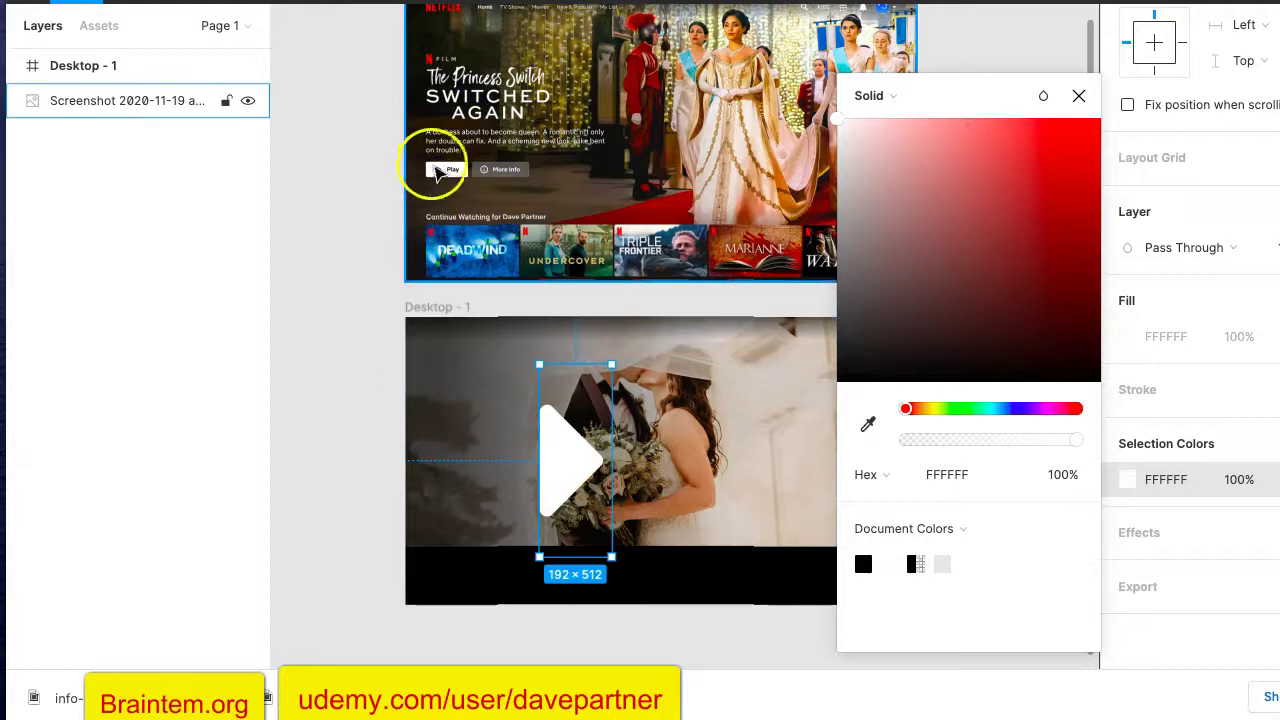
# Move the caret-right icon out of the Desktop - 1 frame onto the empty canvas beside it and colour it red, B41717.
pyautogui.moveTo(540, 364); pyautogui.dragTo(395, 398)
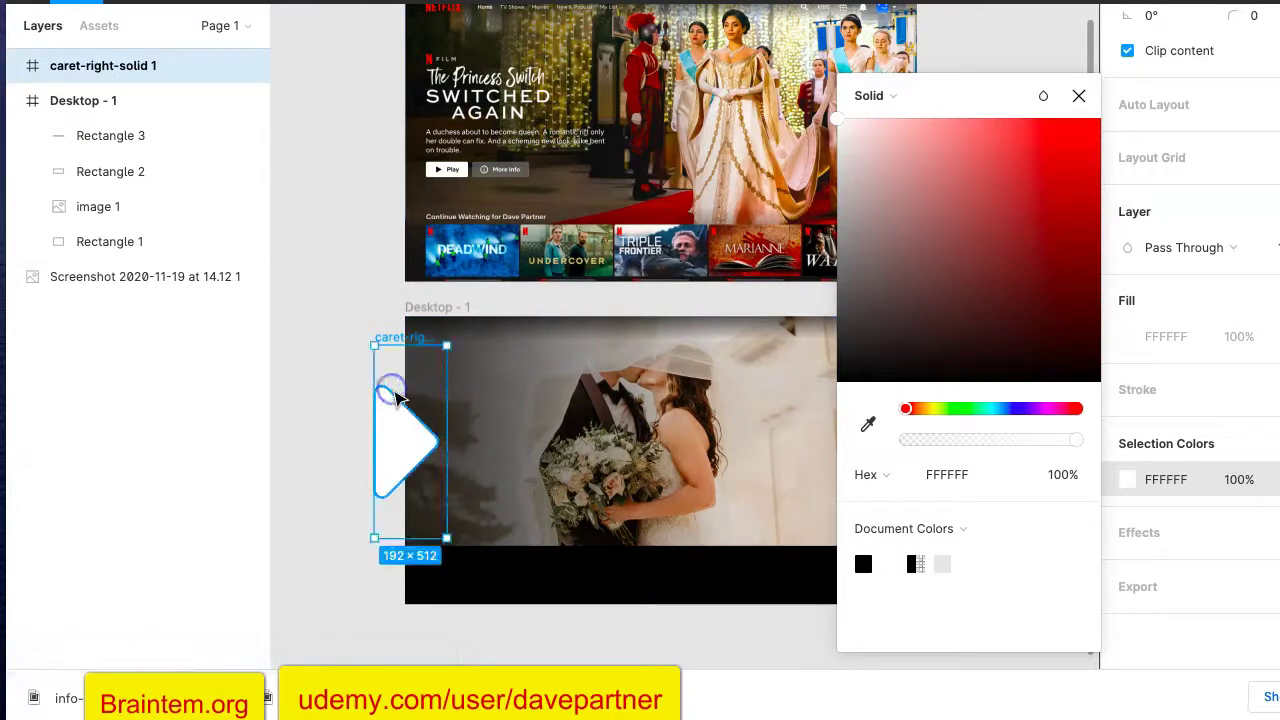
pyautogui.click(1067, 198)
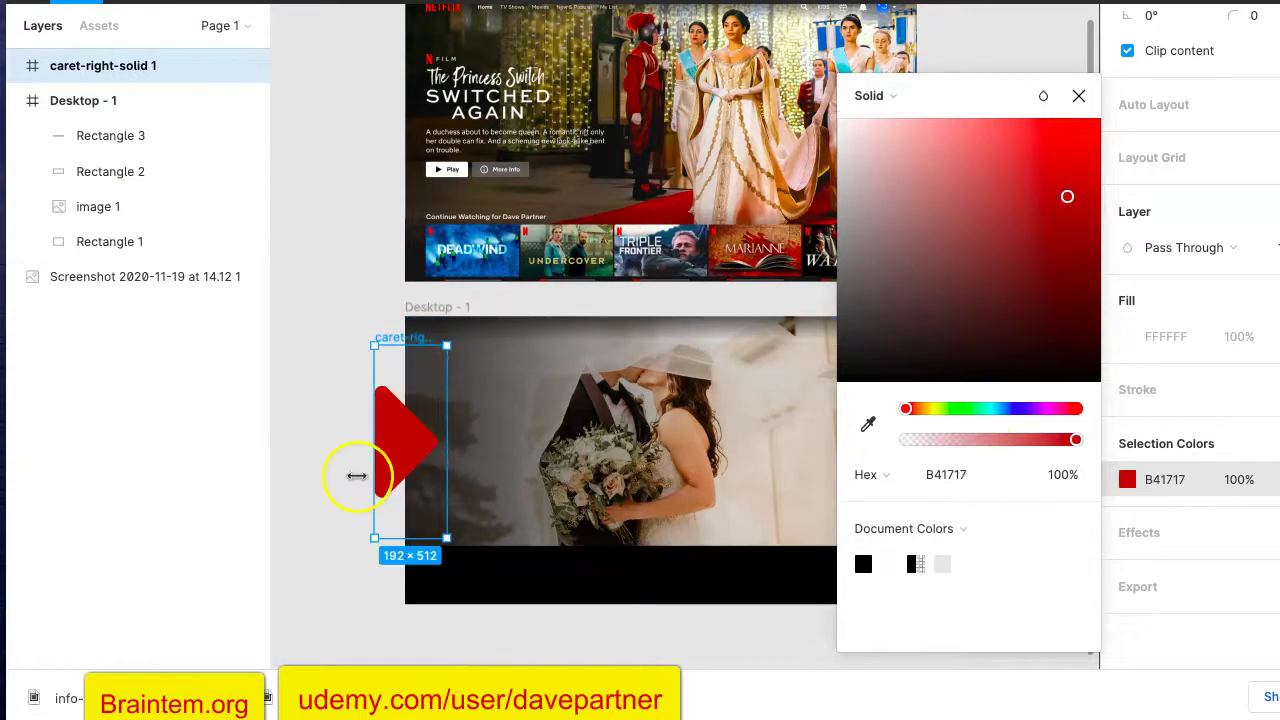
pyautogui.moveTo(389, 447); pyautogui.dragTo(337, 384)
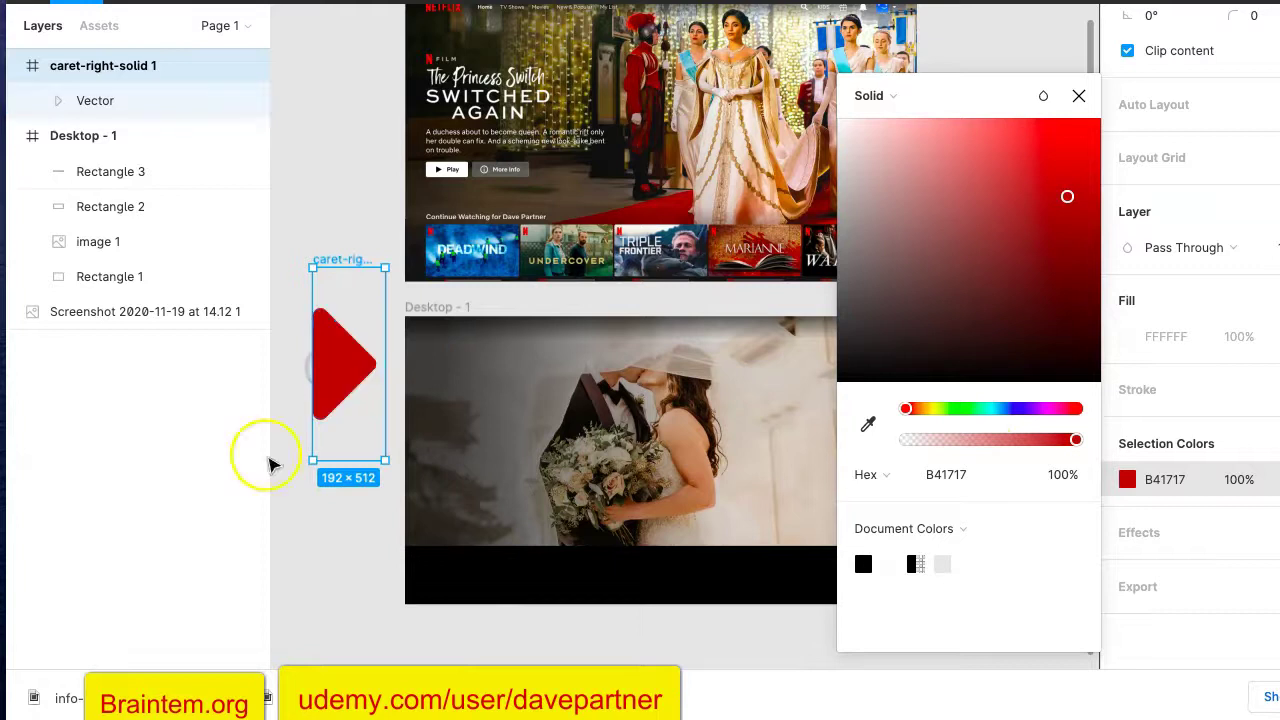
# Place the downloaded info-solid SVG on the canvas beside the Desktop - 1 frame, beneath the caret icon, and colour it red, ED0E0E.
pyautogui.moveTo(137, 688); pyautogui.dragTo(479, 498)
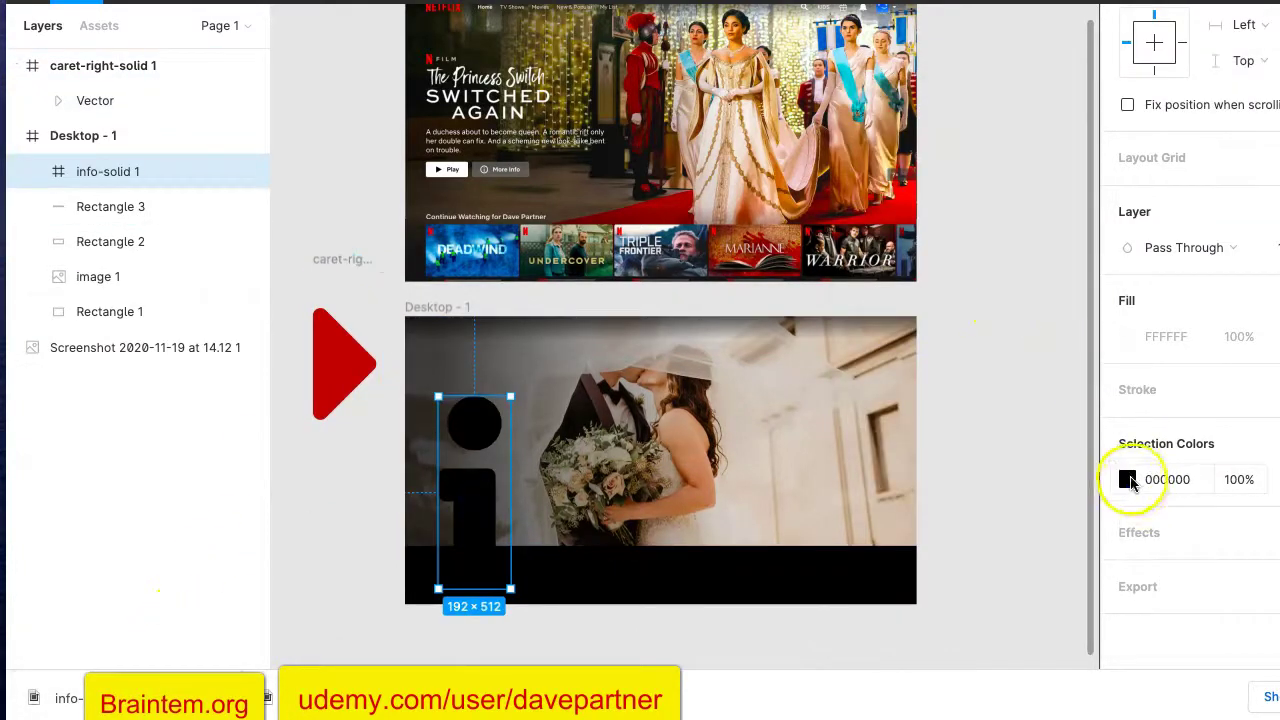
pyautogui.click(1128, 480)
pyautogui.click(1085, 137)
pyautogui.moveTo(497, 513); pyautogui.dragTo(362, 513)
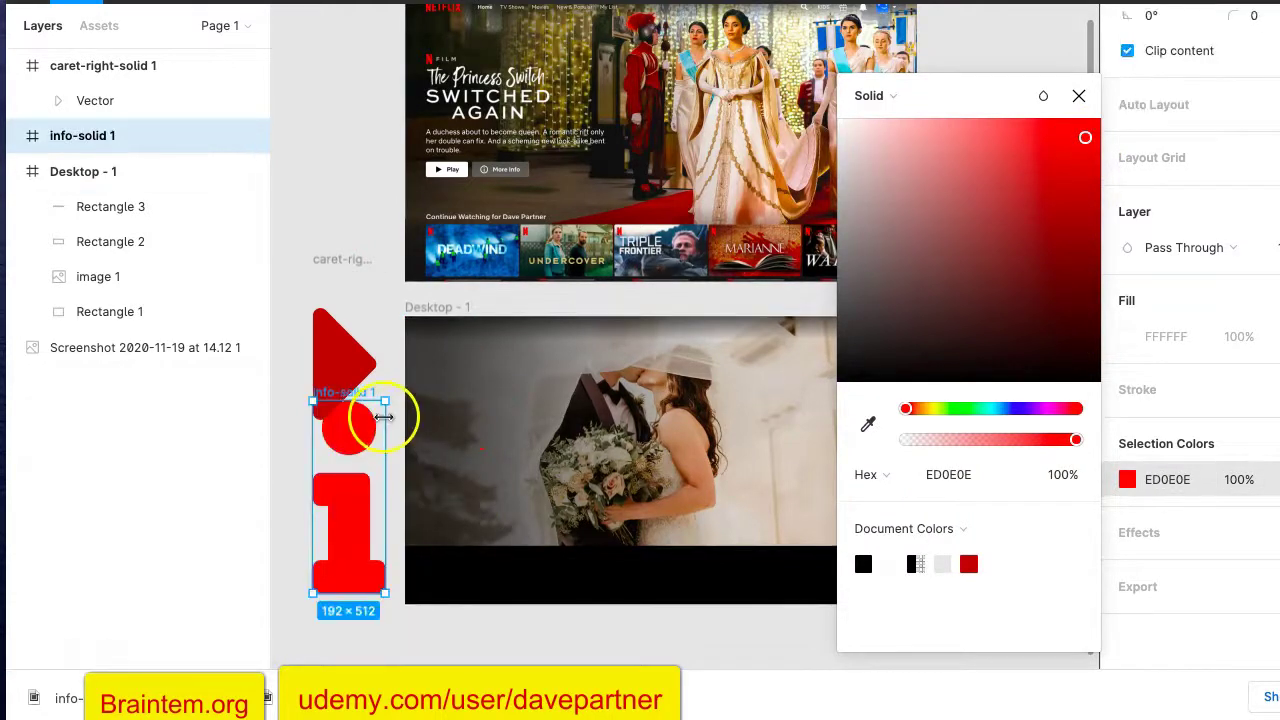
# Shrink the info icon to about 96 × 198 and the caret-right vector to about 96 × 149.
pyautogui.moveTo(382, 403); pyautogui.dragTo(349, 503)
pyautogui.click(331, 363)
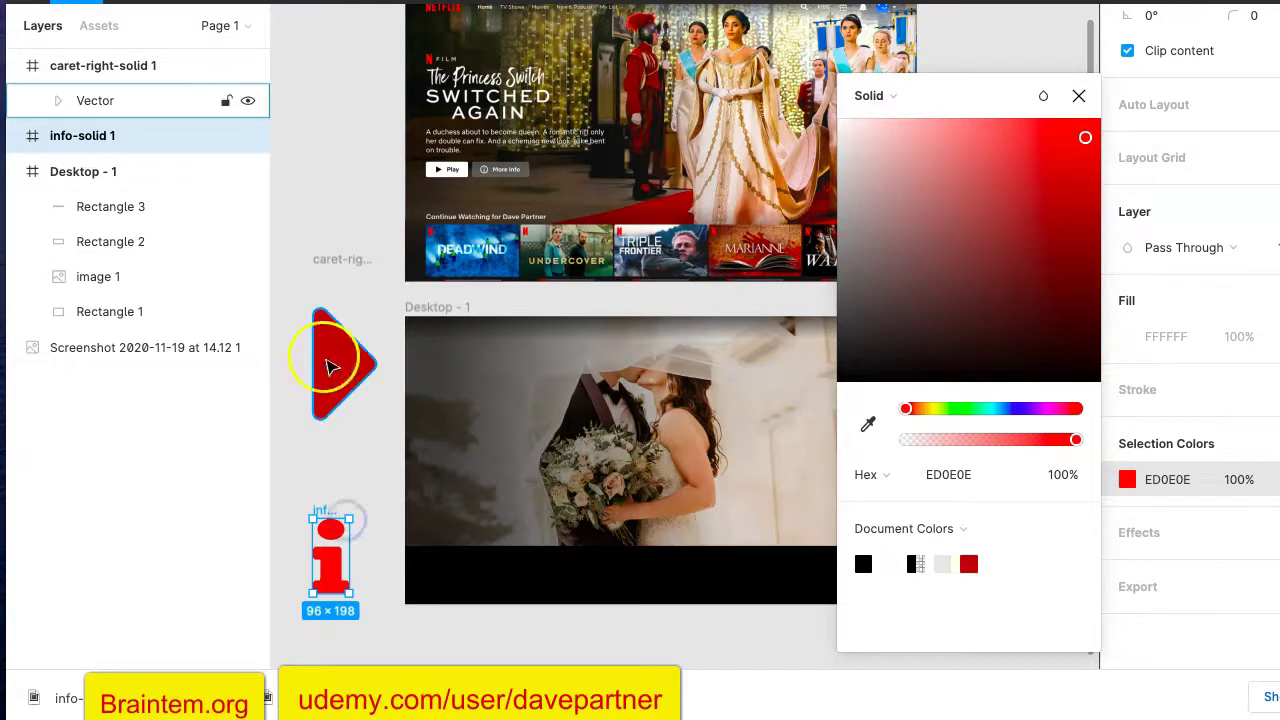
pyautogui.moveTo(372, 308); pyautogui.dragTo(350, 367)
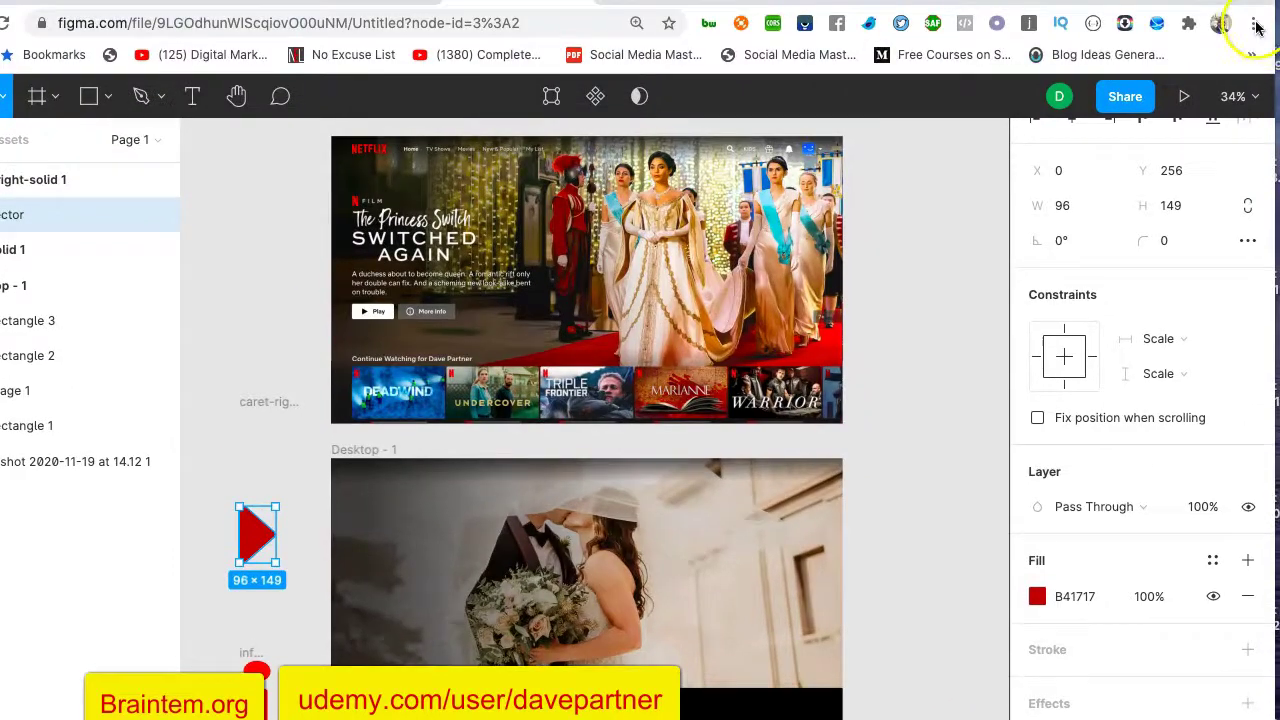
# Locate caret-down-solid.svg in Finder through the browser's download list and select it together with search-solid.svg and bell-solid.svg.
pyautogui.click(1254, 24)
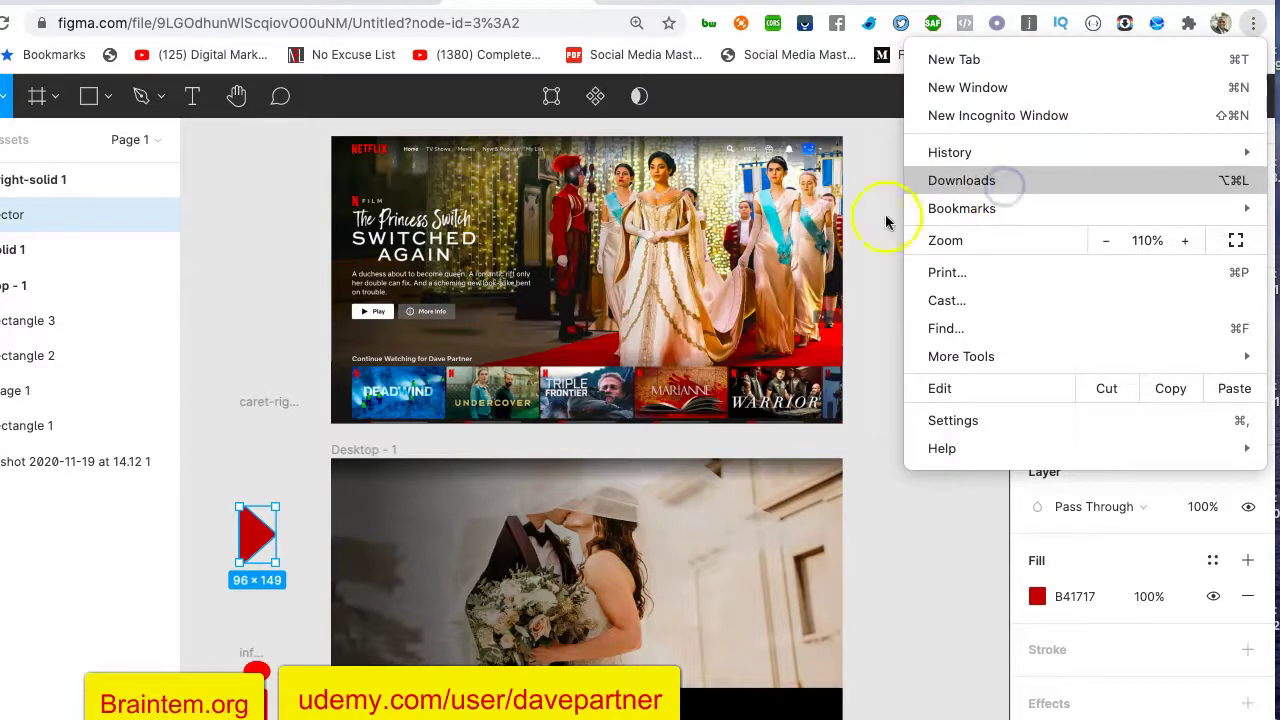
pyautogui.scroll(-2, 478, 363)
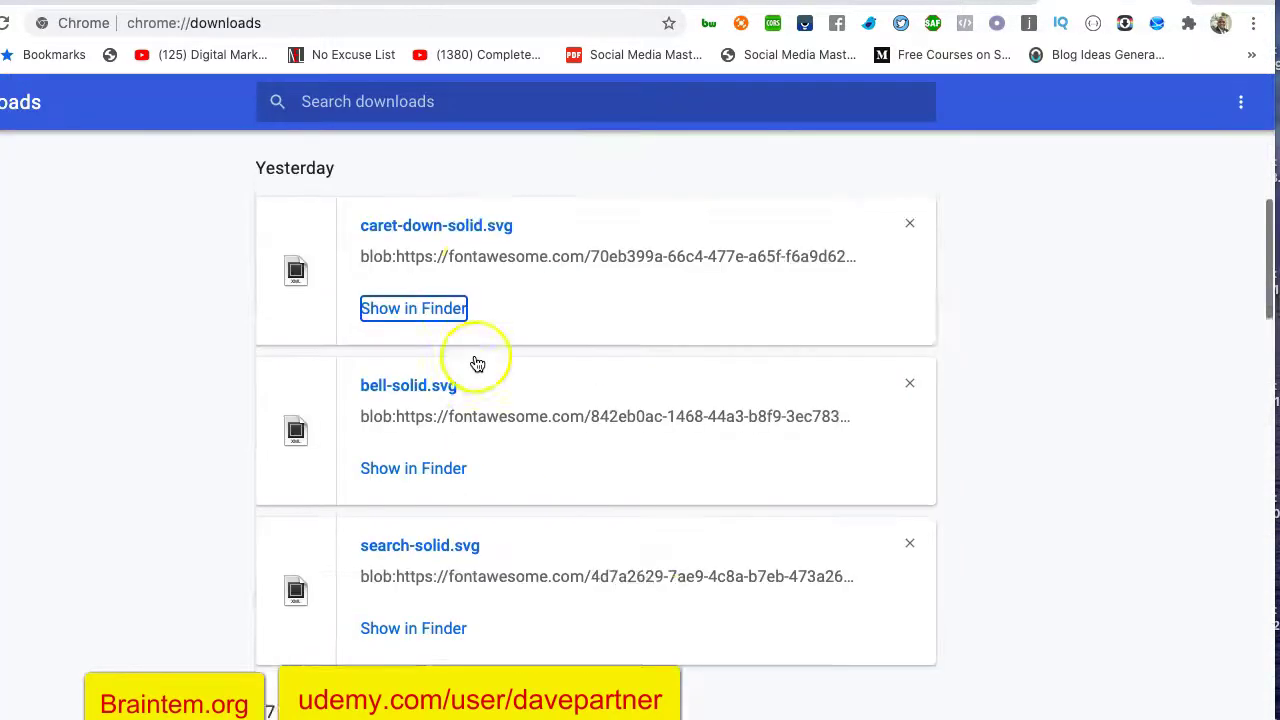
pyautogui.scroll(-5, 435, 643)
pyautogui.scroll(4, 435, 643)
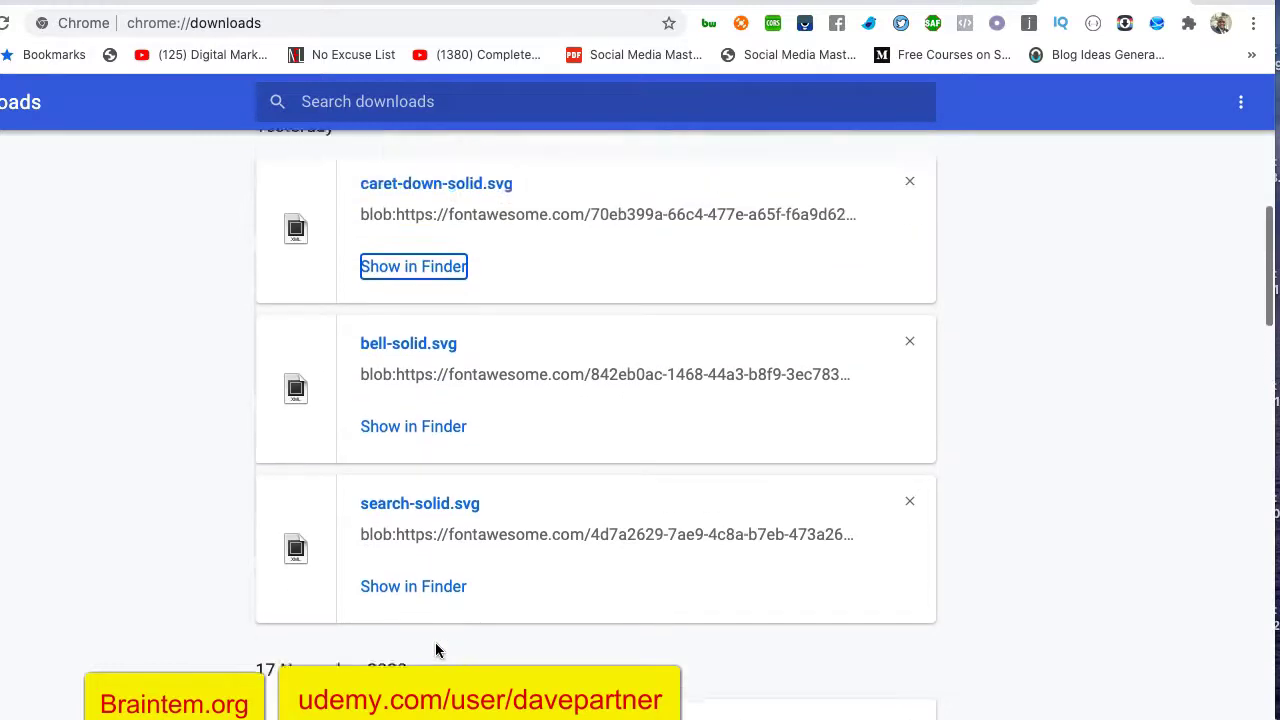
pyautogui.scroll(1, 435, 646)
pyautogui.click(420, 332)
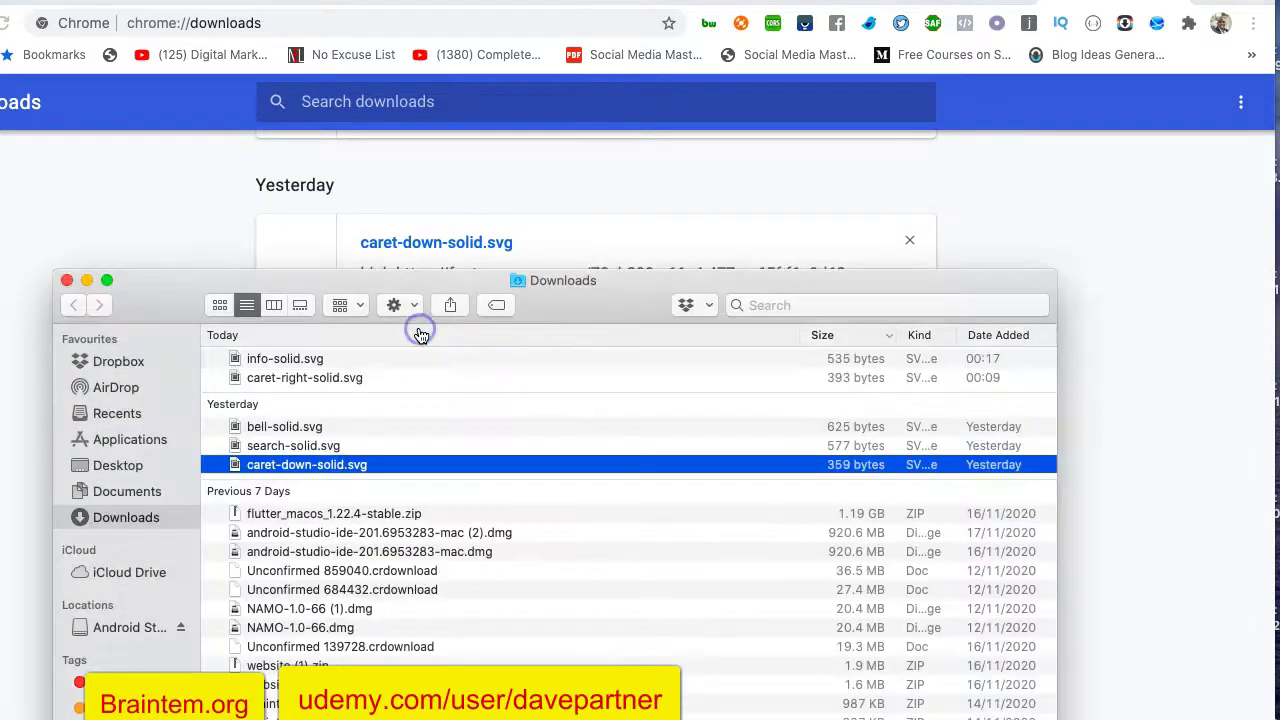
pyautogui.keyDown('shift'); pyautogui.click(292, 428); pyautogui.keyUp('shift')
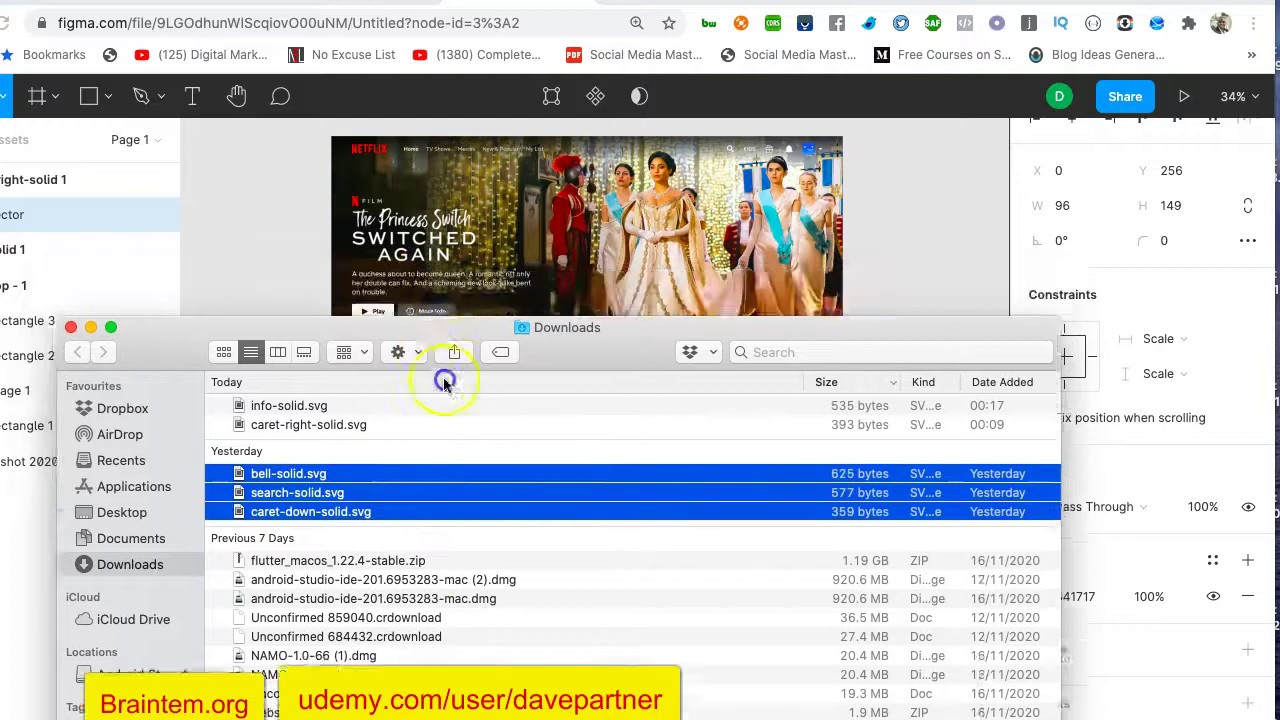
# Import bell-solid.svg, search-solid.svg and caret-down-solid.svg from the Downloads folder onto the canvas at the edge of the Desktop - 1 frame.
pyautogui.moveTo(432, 331); pyautogui.dragTo(550, 521)
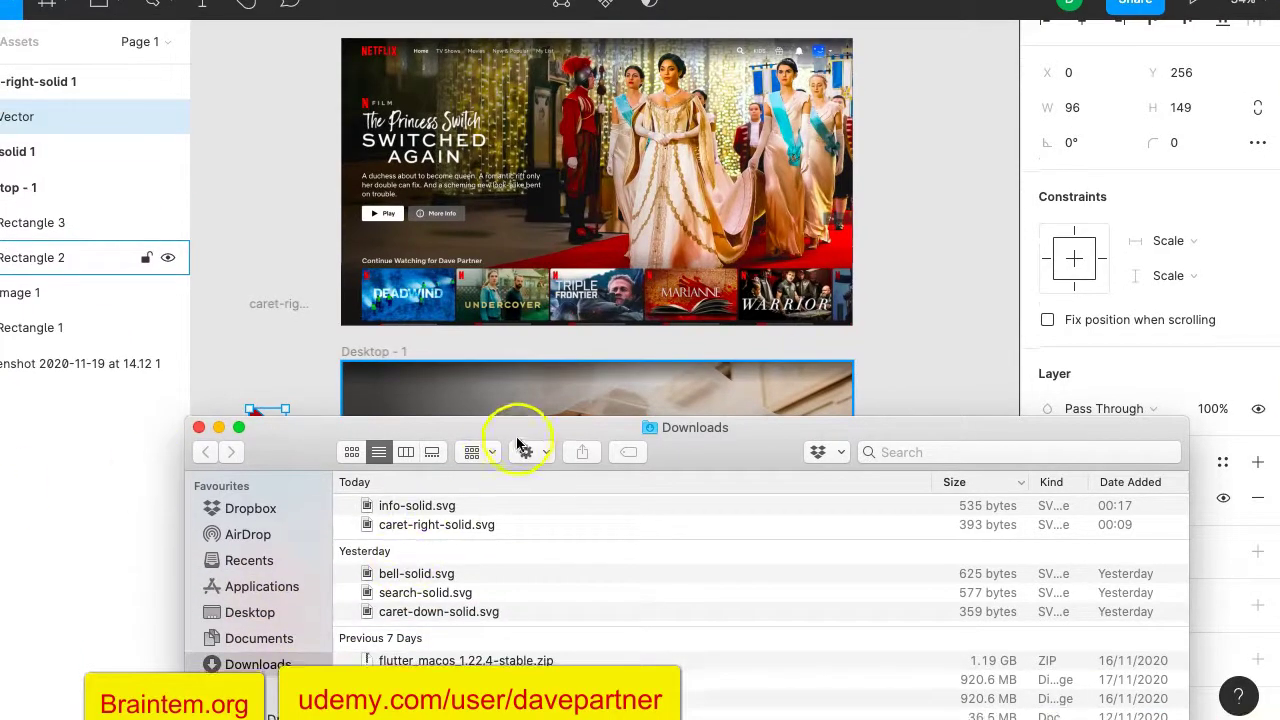
pyautogui.moveTo(522, 438); pyautogui.dragTo(521, 456)
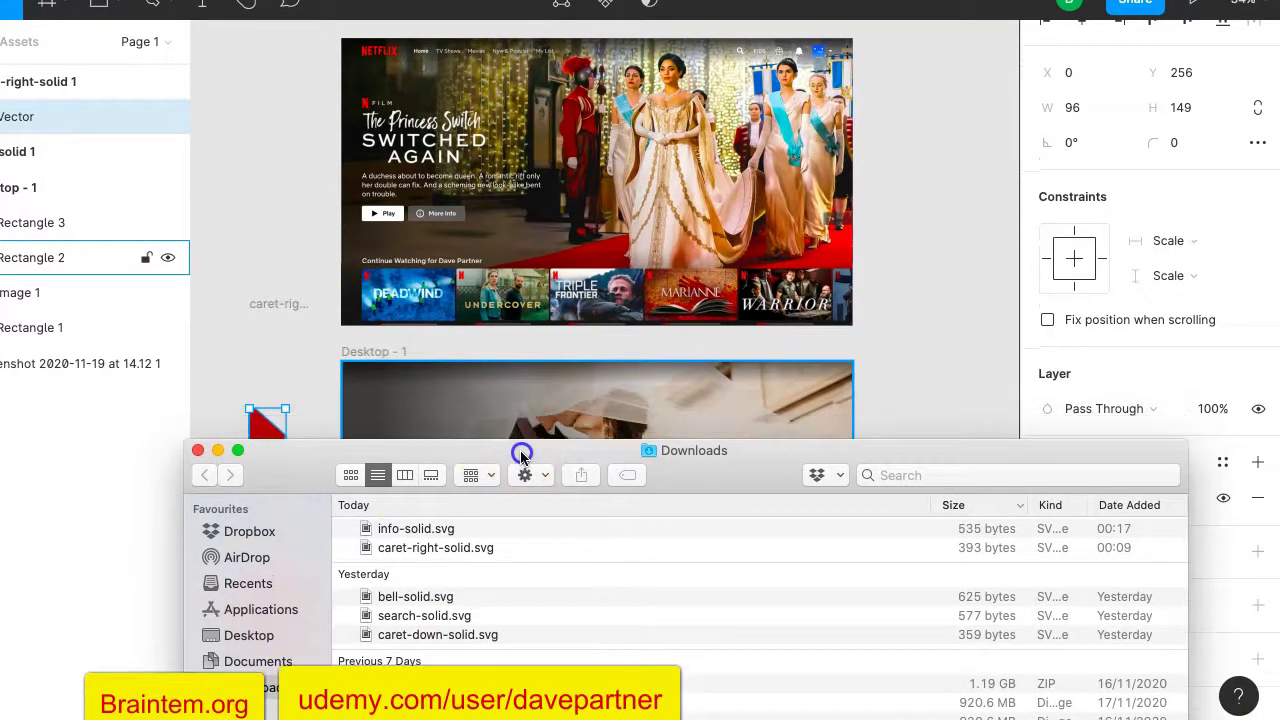
pyautogui.click(430, 636)
pyautogui.keyDown('shift'); pyautogui.click(430, 598); pyautogui.keyUp('shift')
pyautogui.moveTo(424, 604); pyautogui.dragTo(817, 399)
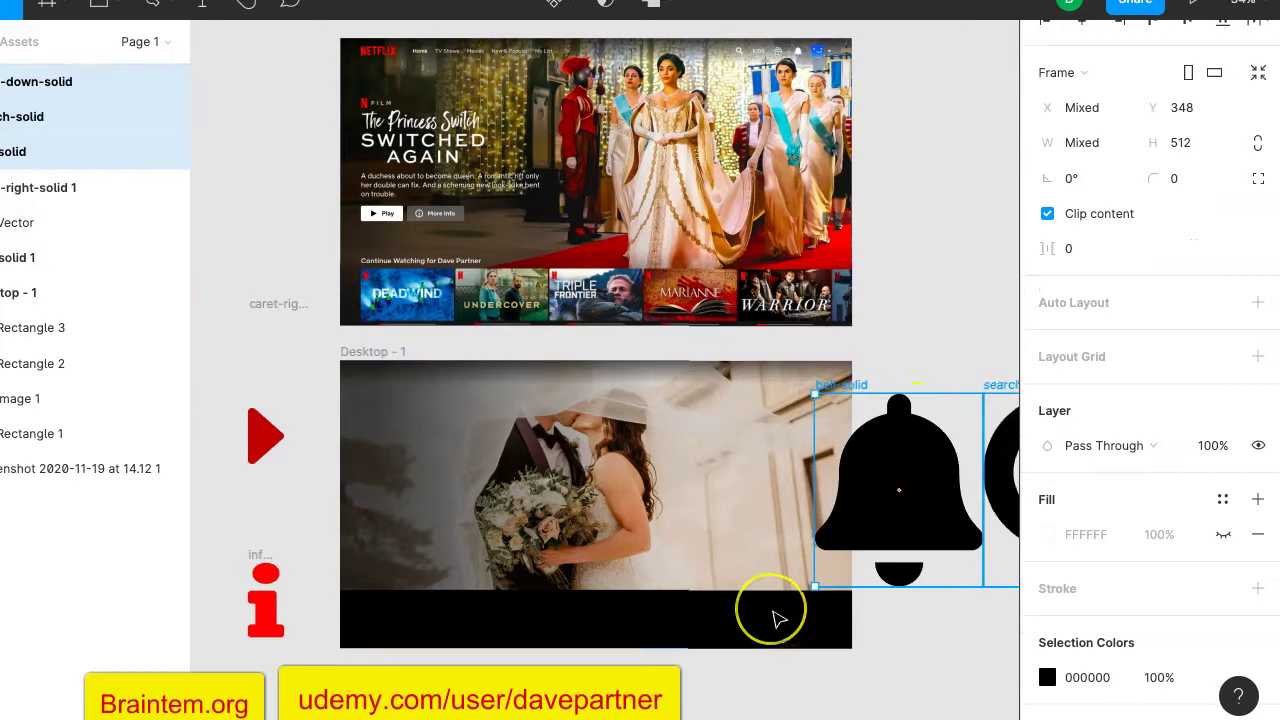
# Recolour the selected bell, search and caret-down icons together to white, FFFFFF.
pyautogui.hscroll(8, 777, 611)
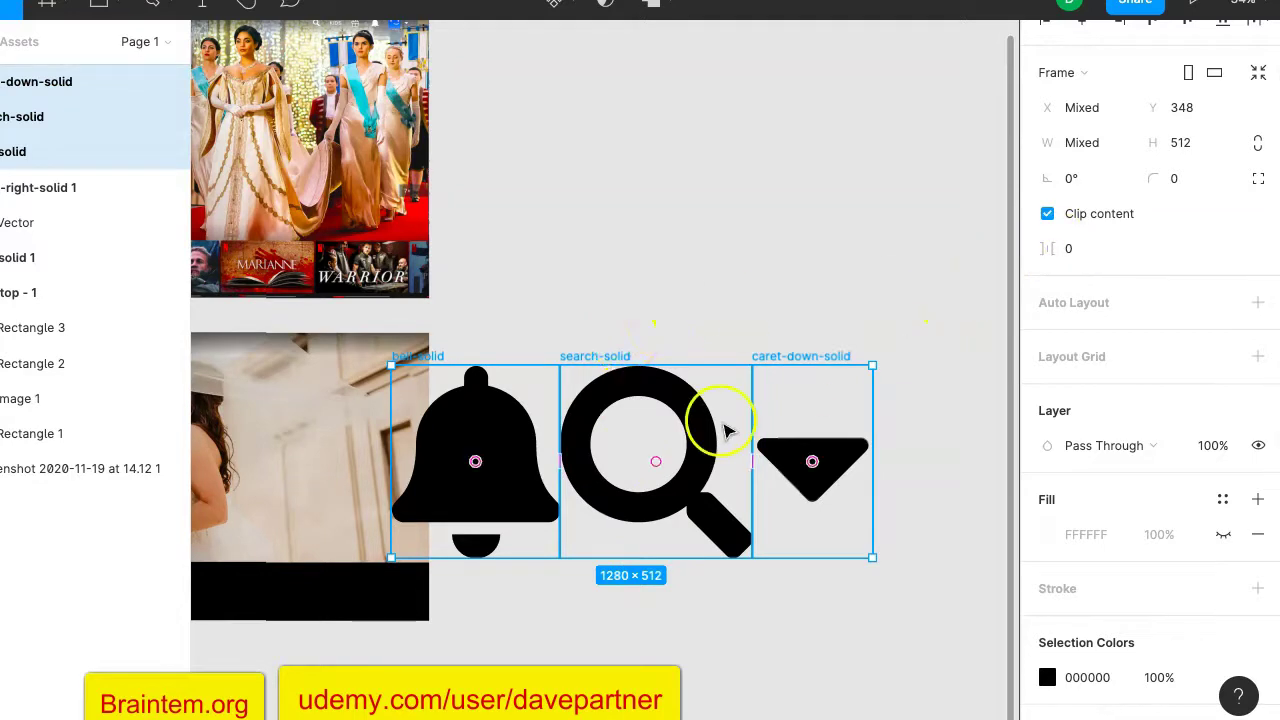
pyautogui.scroll(3, 470, 320)
pyautogui.hscroll(-3, 470, 320)
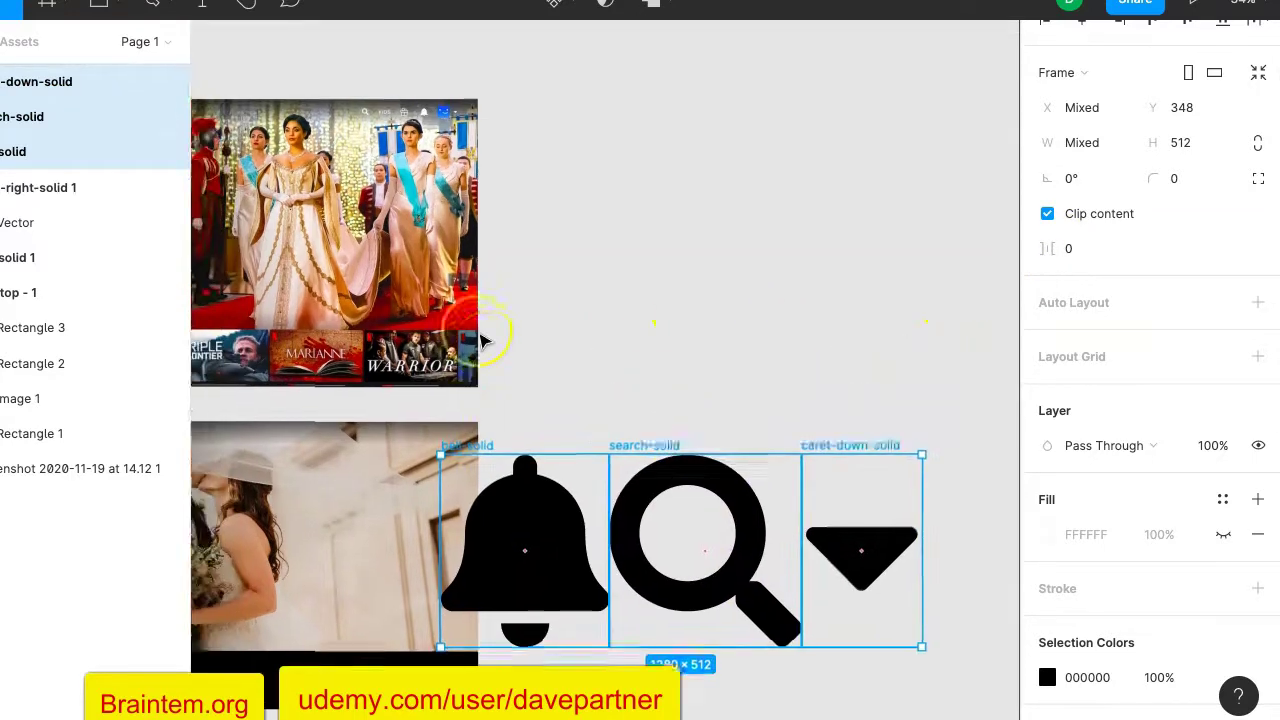
pyautogui.scroll(5, 420, 140)
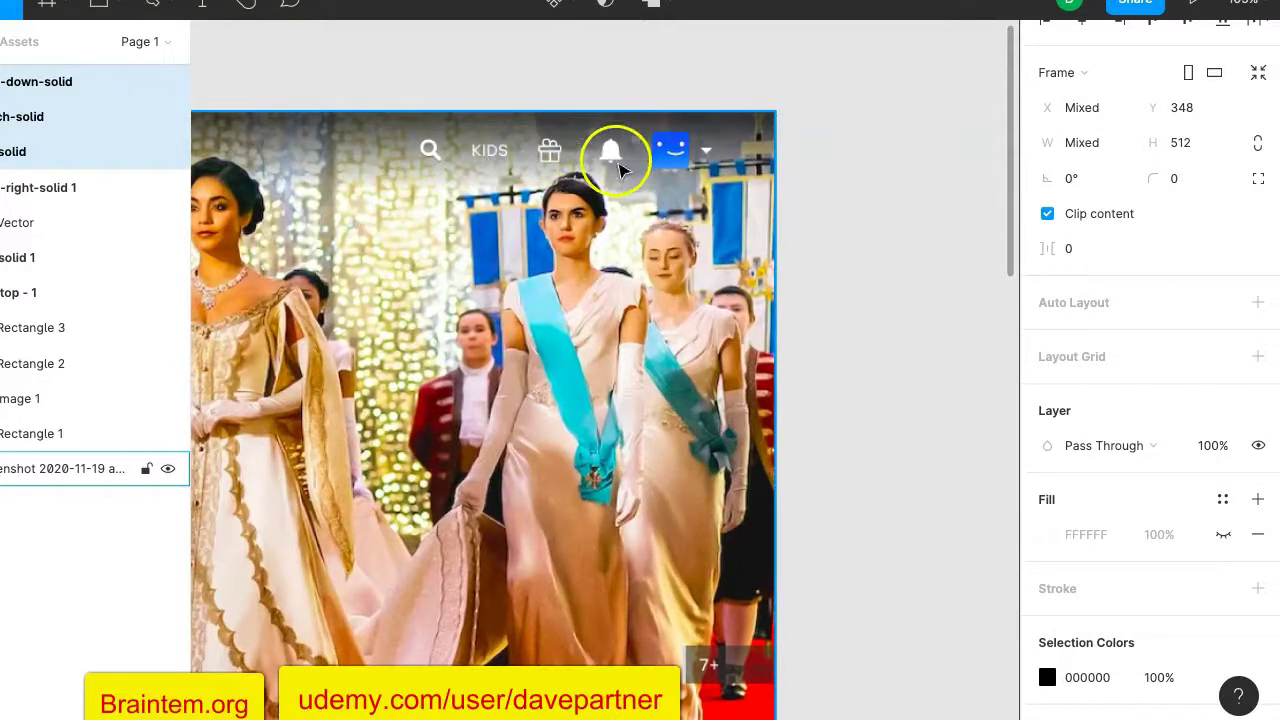
pyautogui.scroll(-5, 550, 190)
pyautogui.scroll(-5, 550, 190)
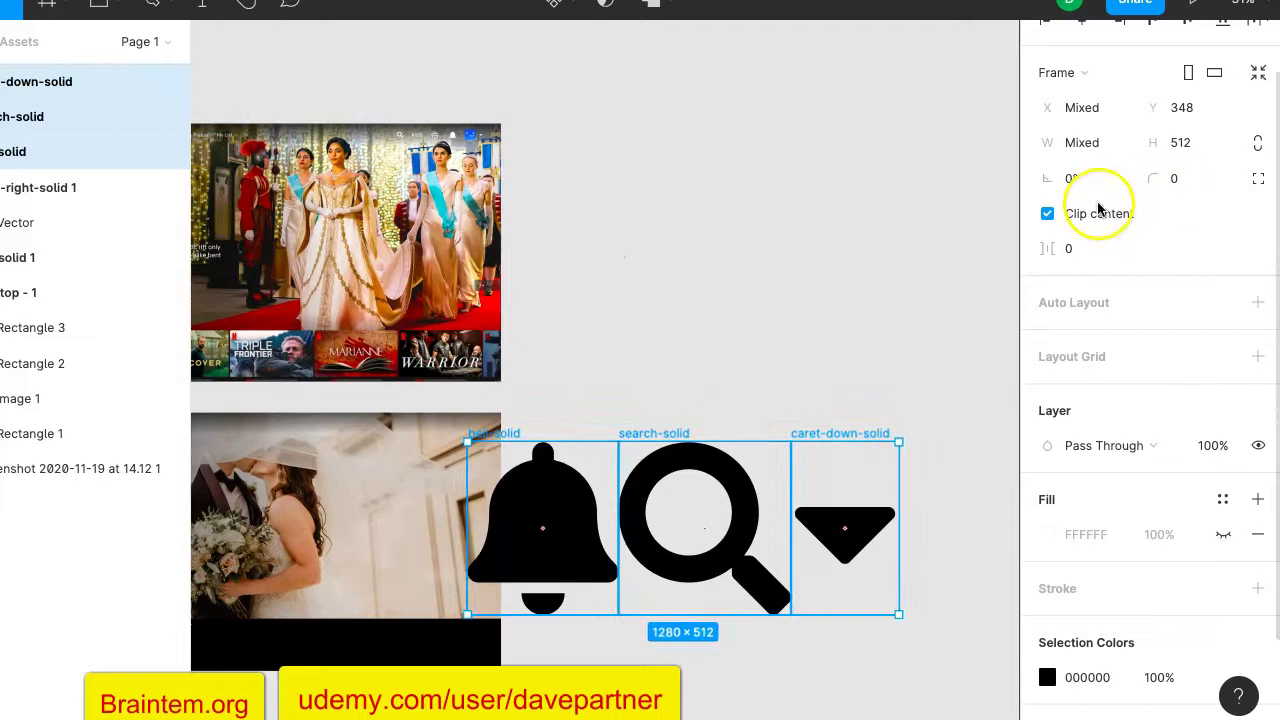
pyautogui.scroll(-3, 1063, 423)
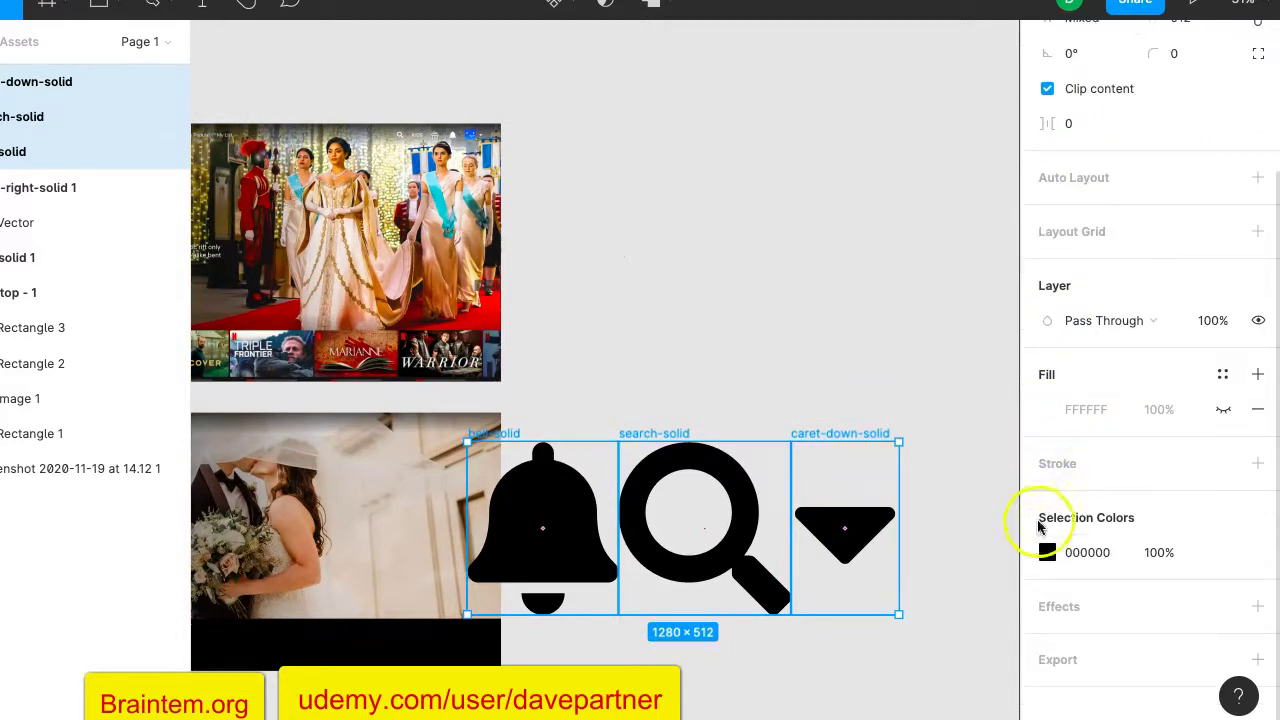
pyautogui.click(1046, 552)
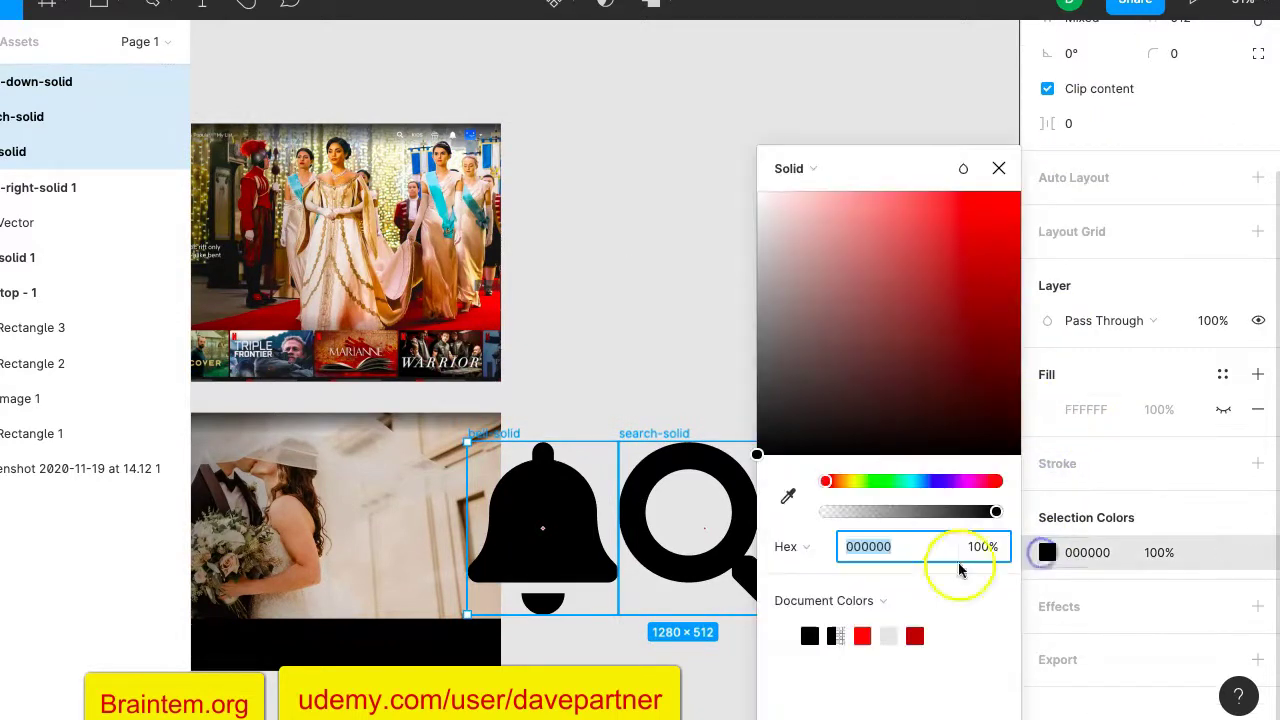
pyautogui.click(788, 634)
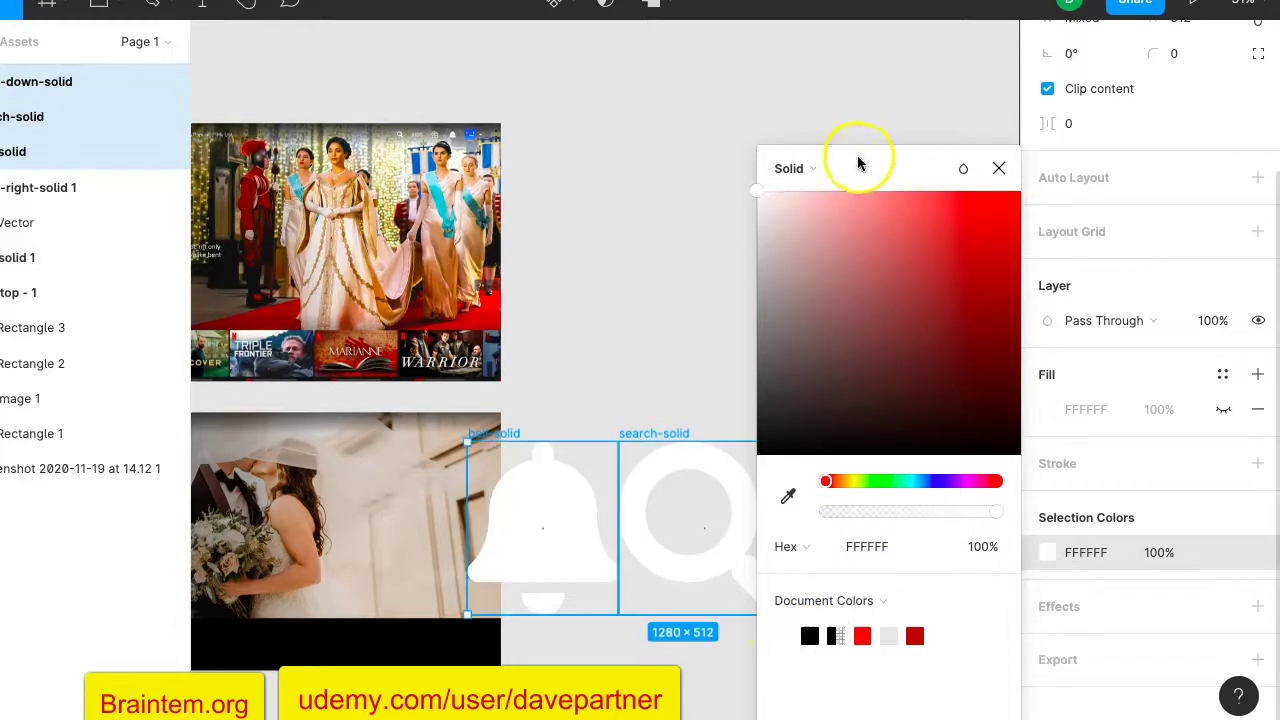
pyautogui.click(998, 168)
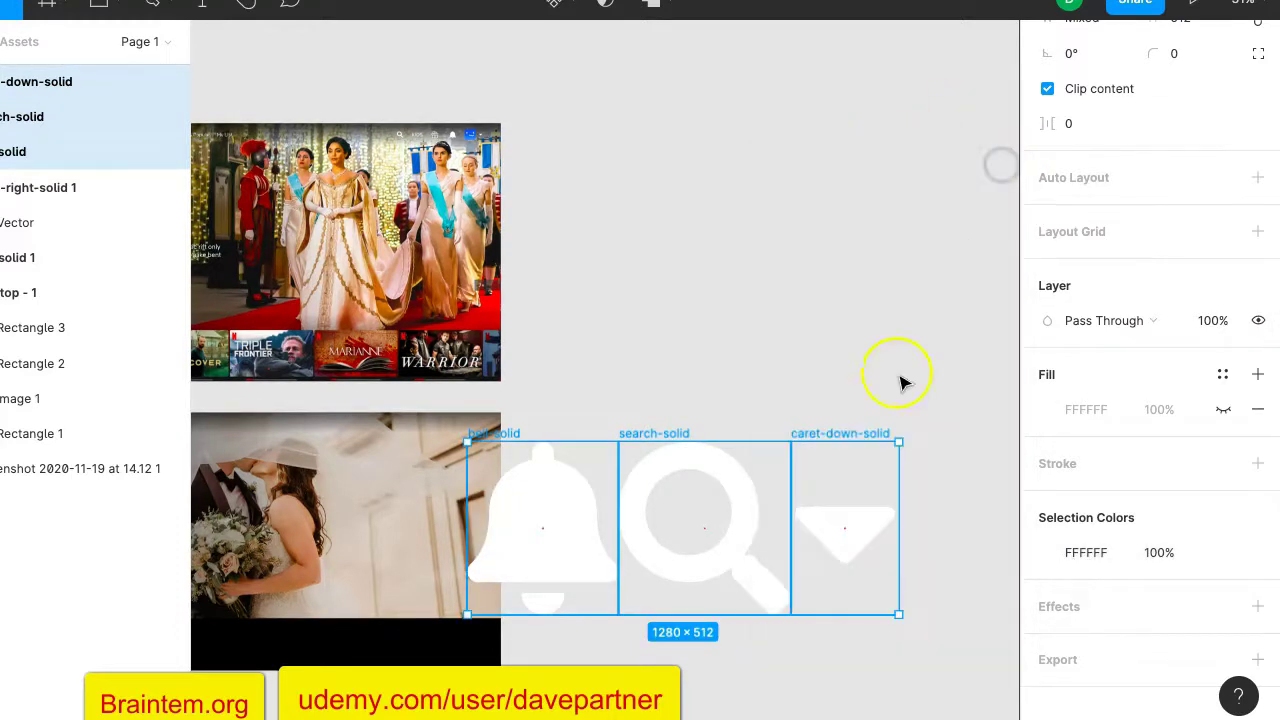
# Resize the three icons to 32 × 32 and move them into the upper band of the Desktop - 1 frame.
pyautogui.scroll(3, 1086, 117)
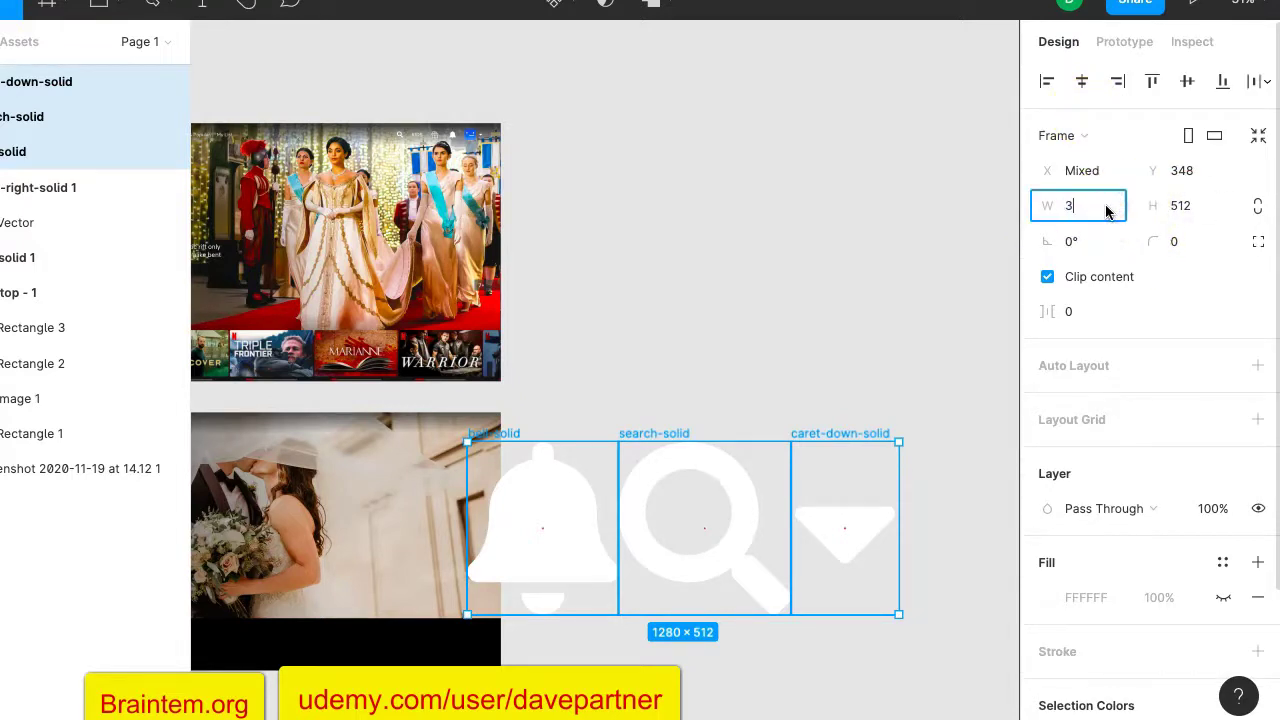
pyautogui.click(1175, 207)
pyautogui.write('32')
pyautogui.press('Return')
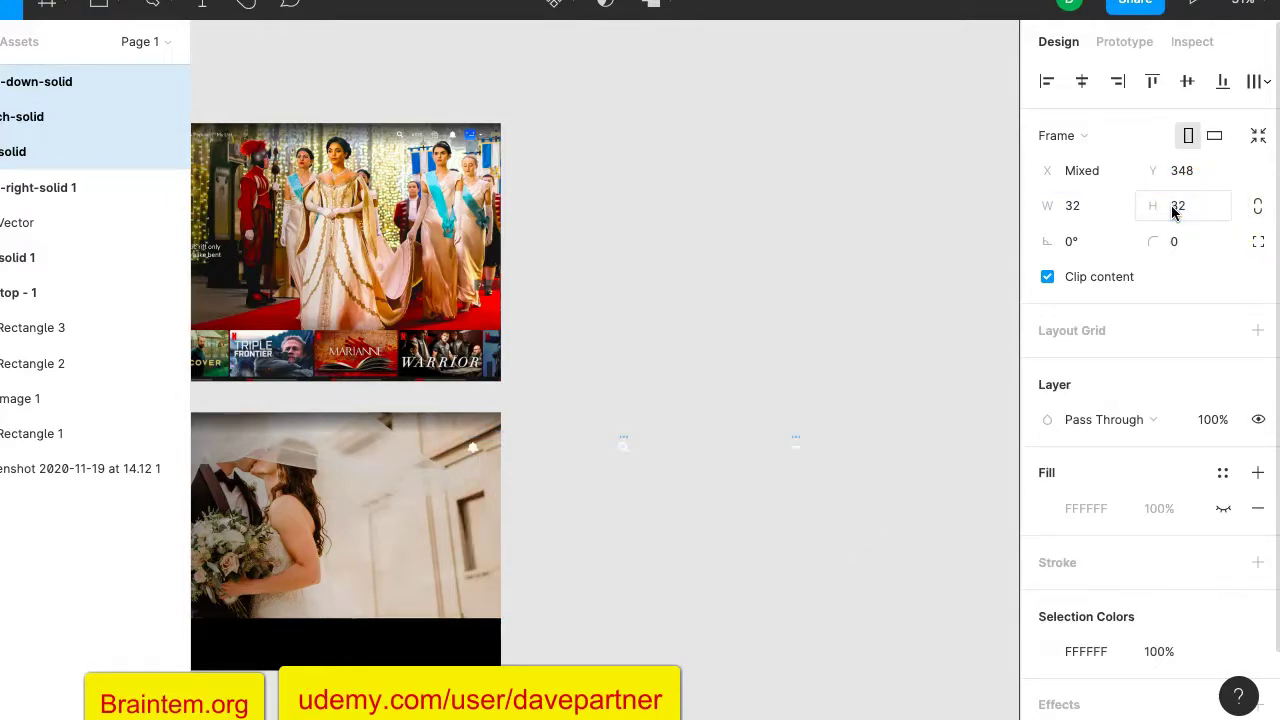
pyautogui.moveTo(660, 448); pyautogui.dragTo(503, 440)
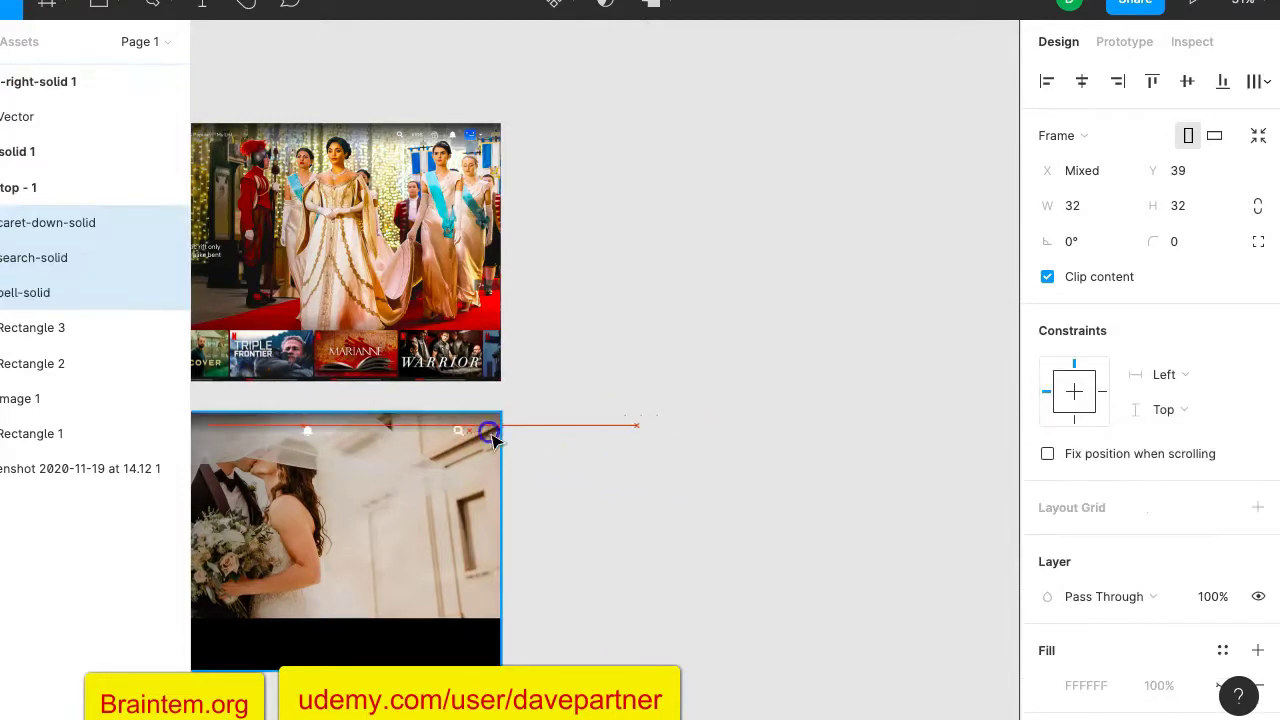
pyautogui.moveTo(346, 440); pyautogui.dragTo(346, 431)
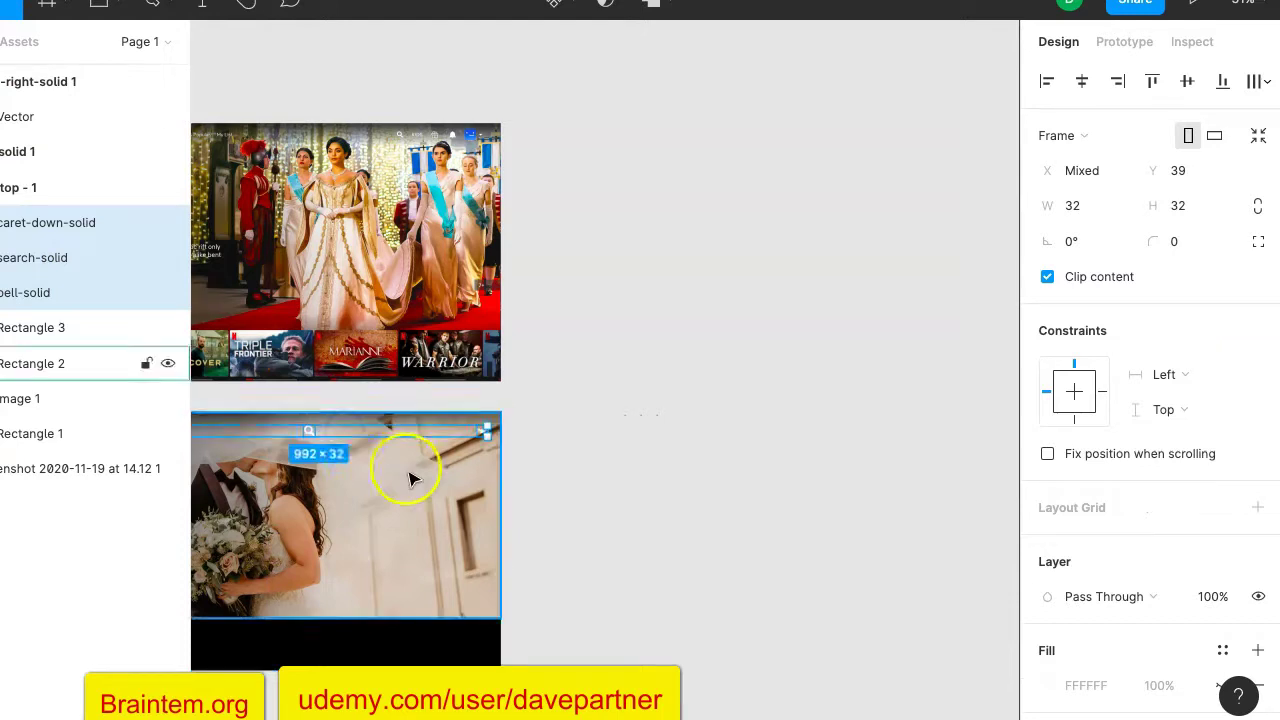
pyautogui.scroll(3, 400, 466)
pyautogui.scroll(5, 410, 478)
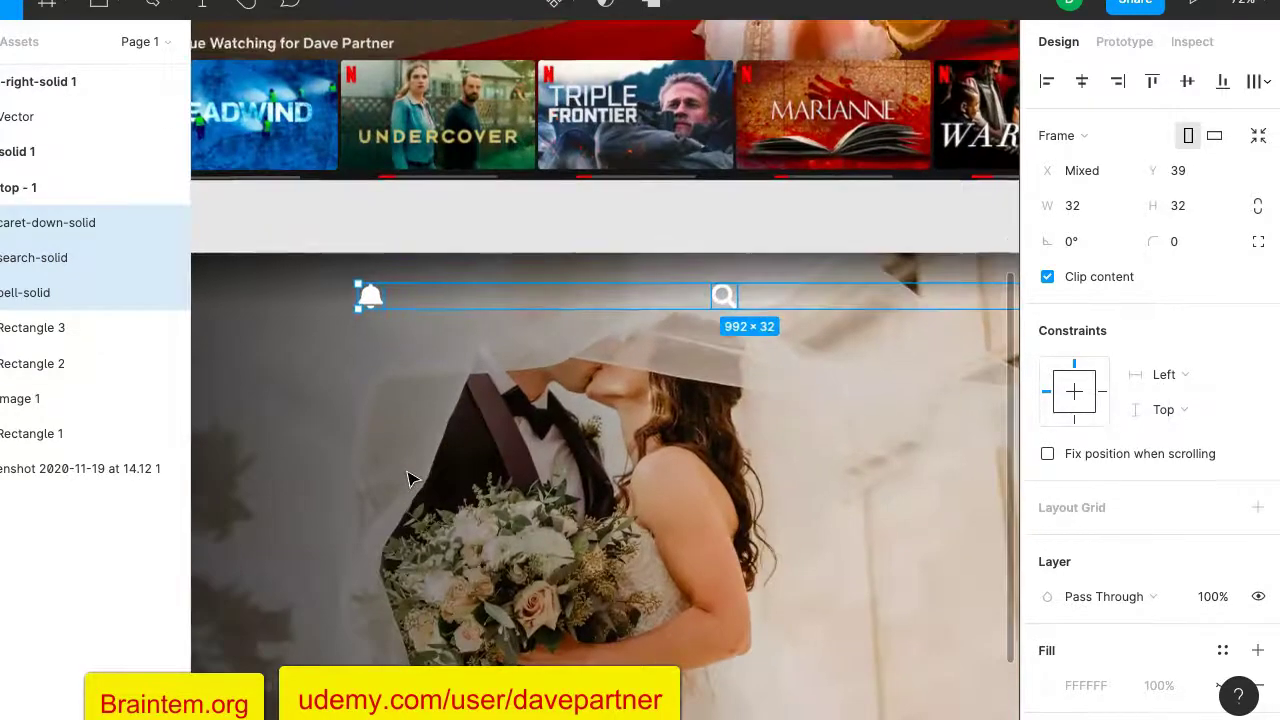
pyautogui.hscroll(1, 410, 478)
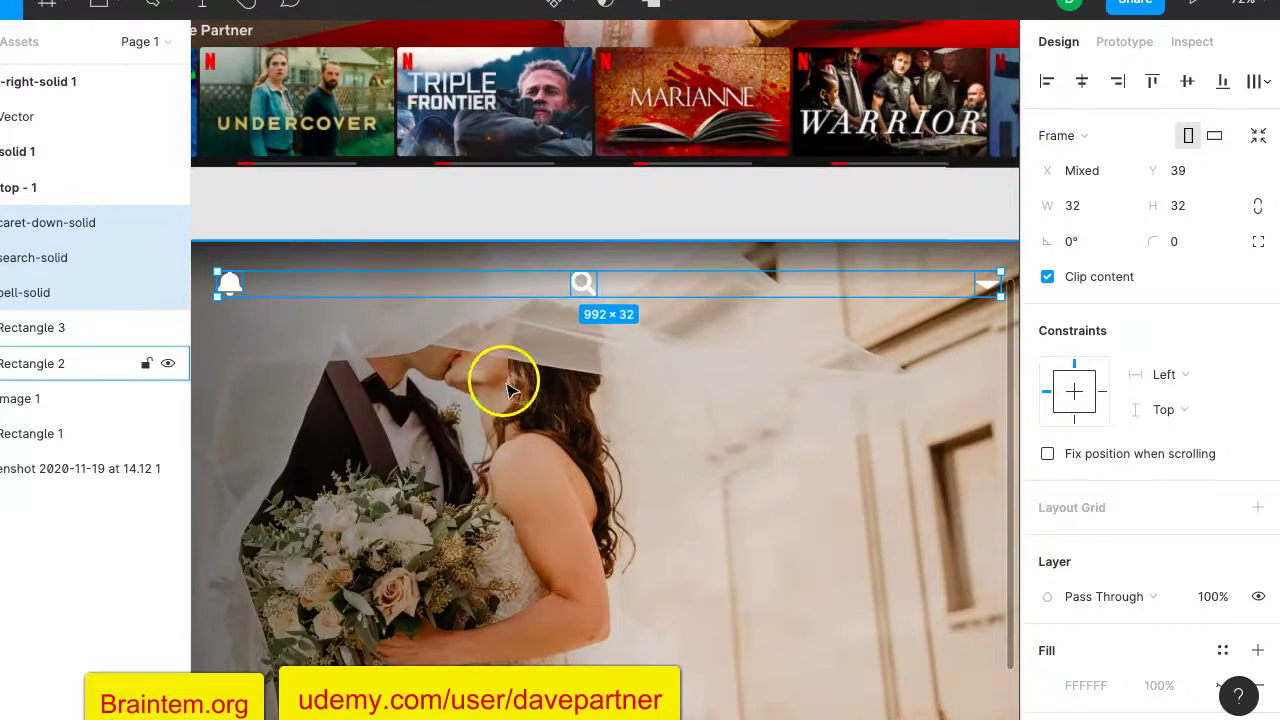
pyautogui.click(537, 280)
pyautogui.moveTo(577, 287); pyautogui.dragTo(667, 280)
pyautogui.hotkey('ctrl', 'z')
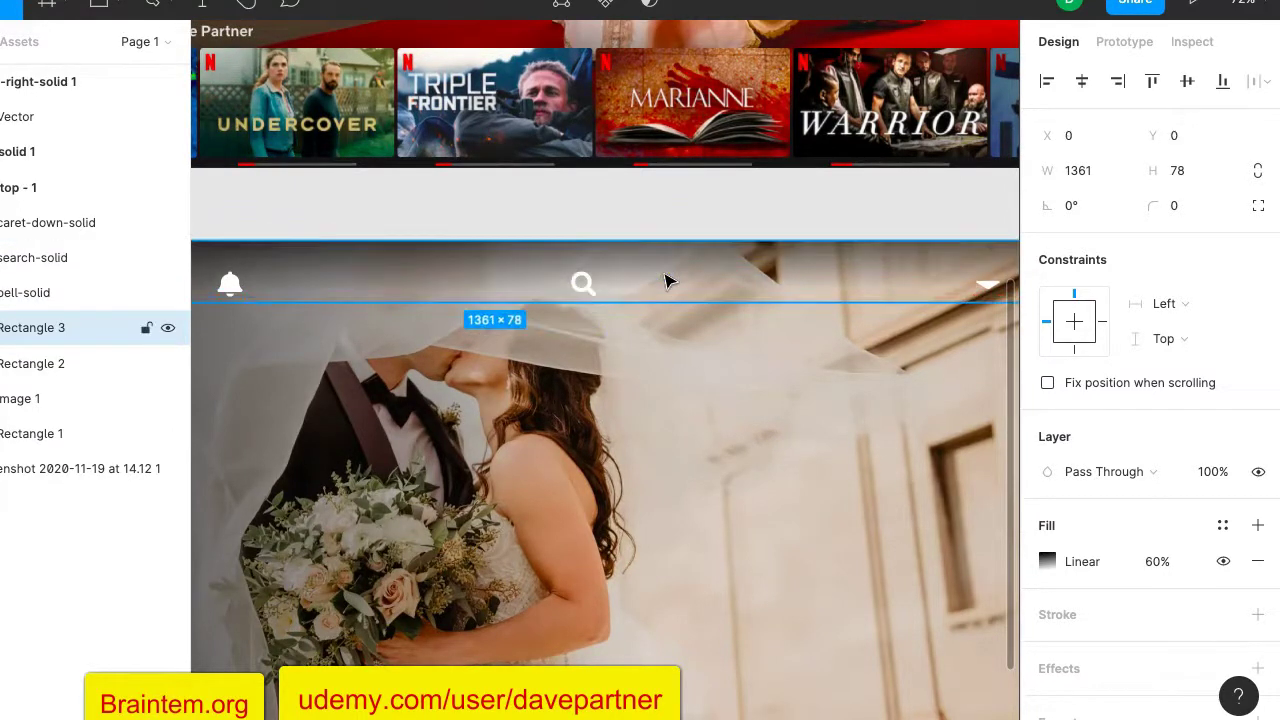
# Nudge the caret-down icon slightly up and left, and move the search icon closer to it, at about X 1031, Y 40.
pyautogui.hscroll(2, 600, 360)
pyautogui.scroll(-1, 600, 360)
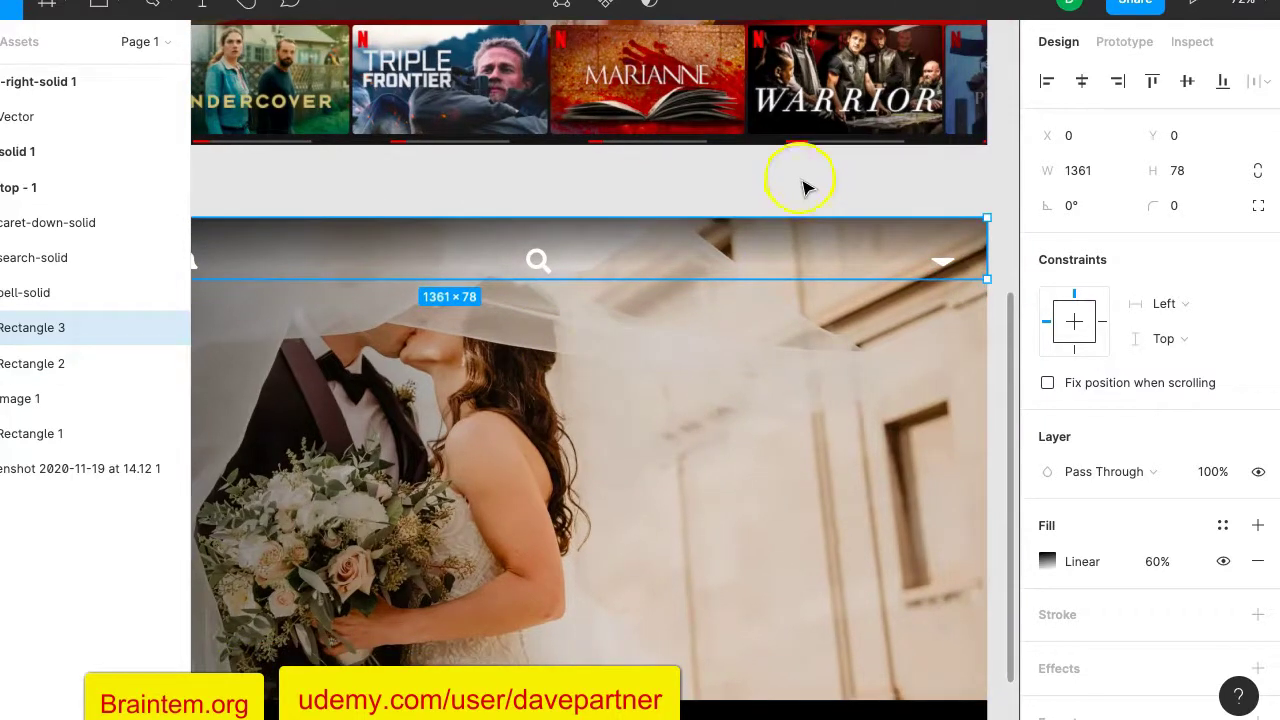
pyautogui.click(806, 187)
pyautogui.click(940, 263)
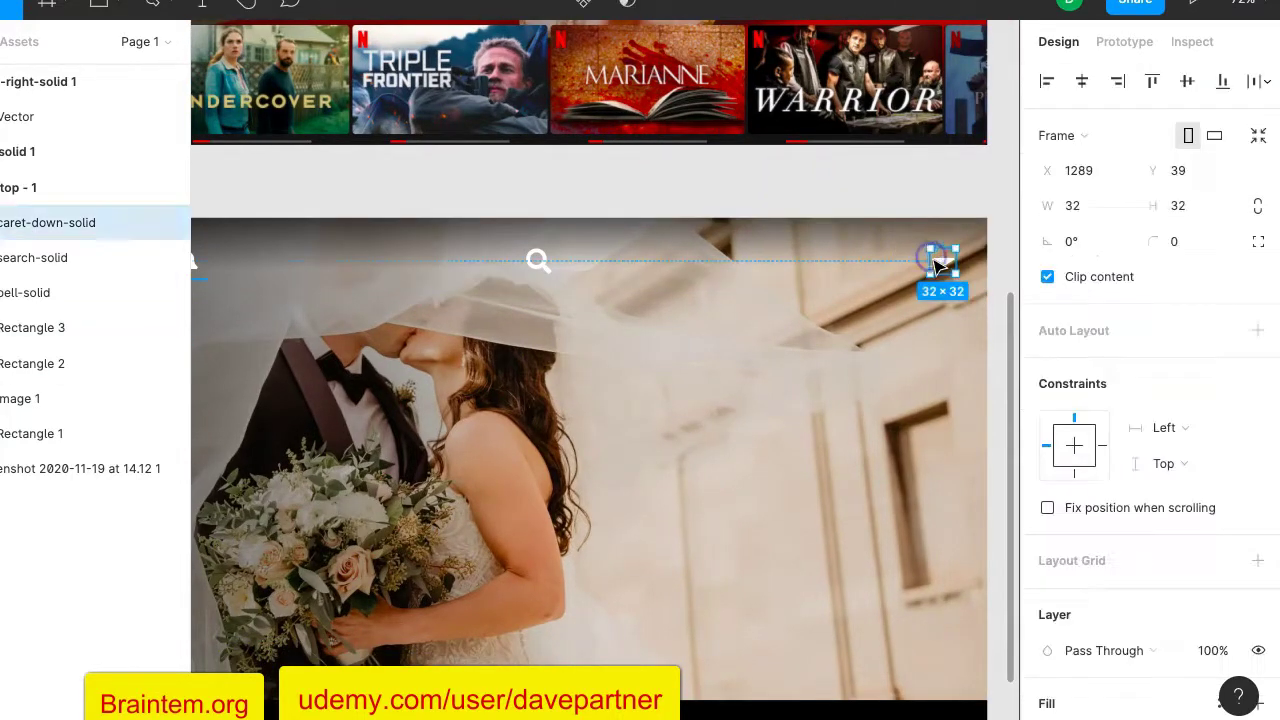
pyautogui.moveTo(946, 266)
pyautogui.mouseDown()
pyautogui.moveTo(880, 251)
pyautogui.moveTo(938, 257)
pyautogui.mouseUp()
pyautogui.click(547, 262)
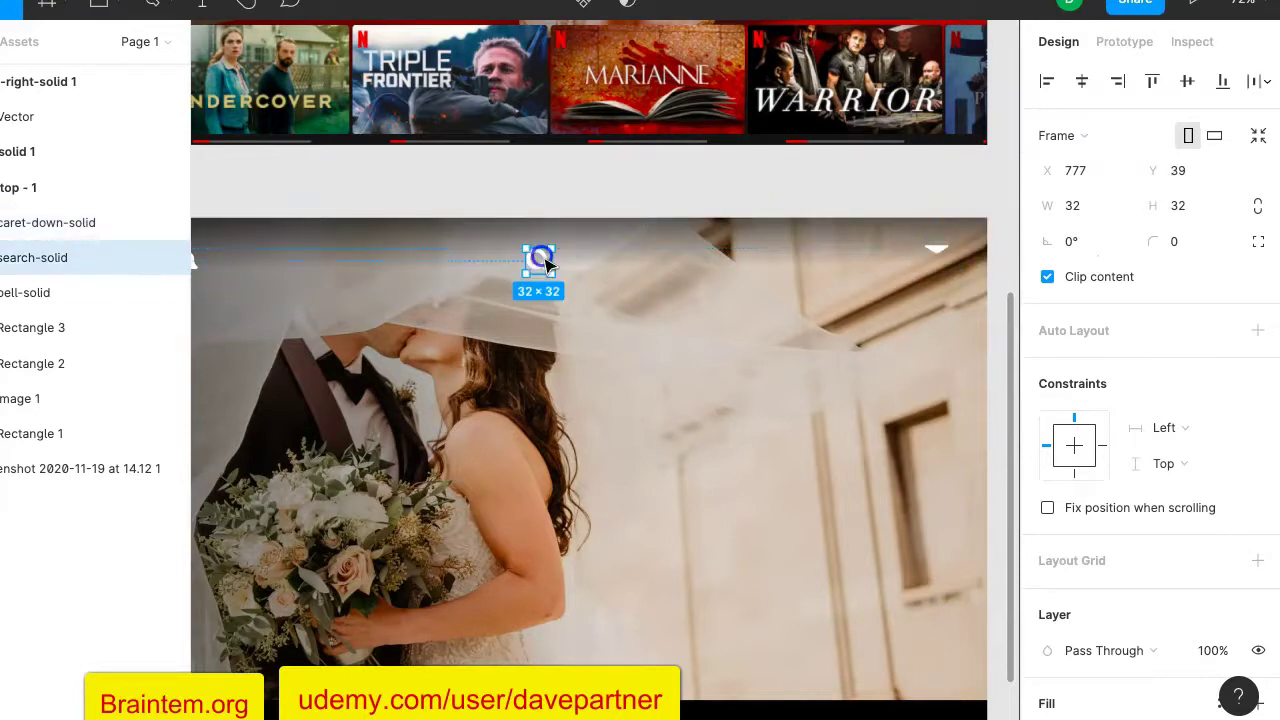
pyautogui.moveTo(541, 262); pyautogui.dragTo(739, 262)
# Move the bell icon just left of the search icon in the header band, at about X 936, Y 46.
pyautogui.hscroll(-2, 535, 330)
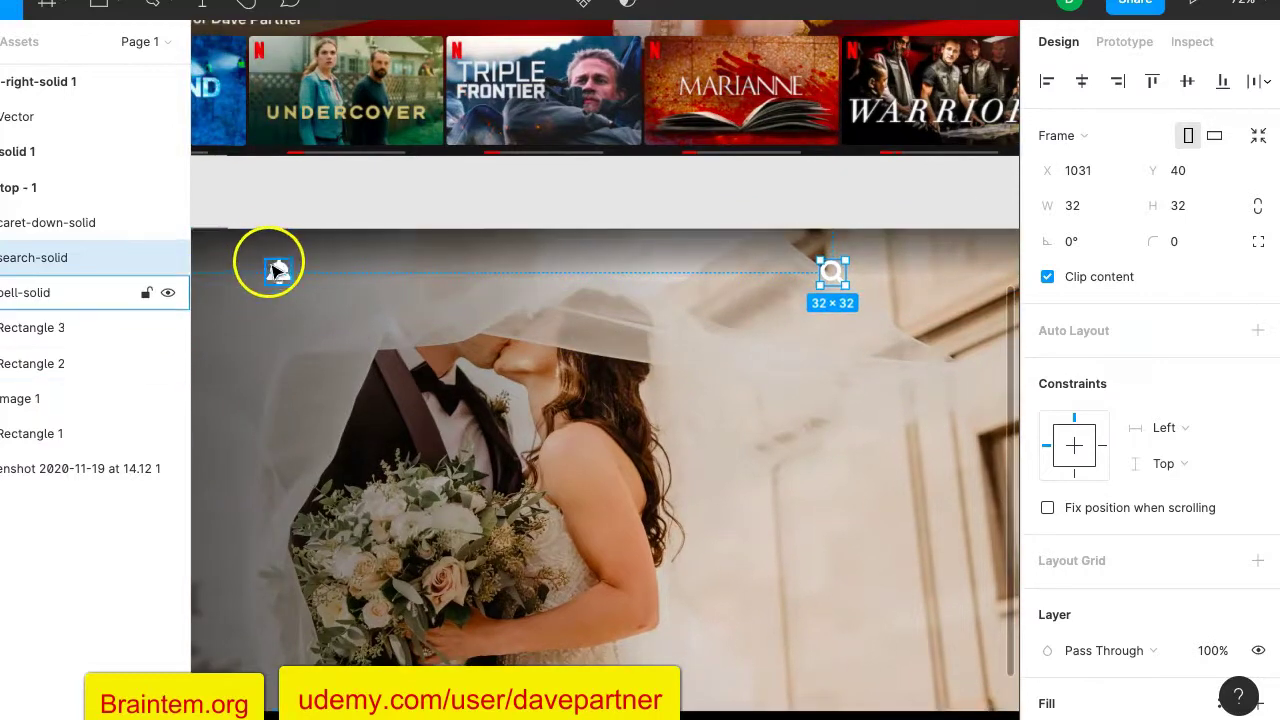
pyautogui.click(279, 270)
pyautogui.moveTo(281, 277); pyautogui.dragTo(757, 278)
pyautogui.hscroll(3, 685, 277)
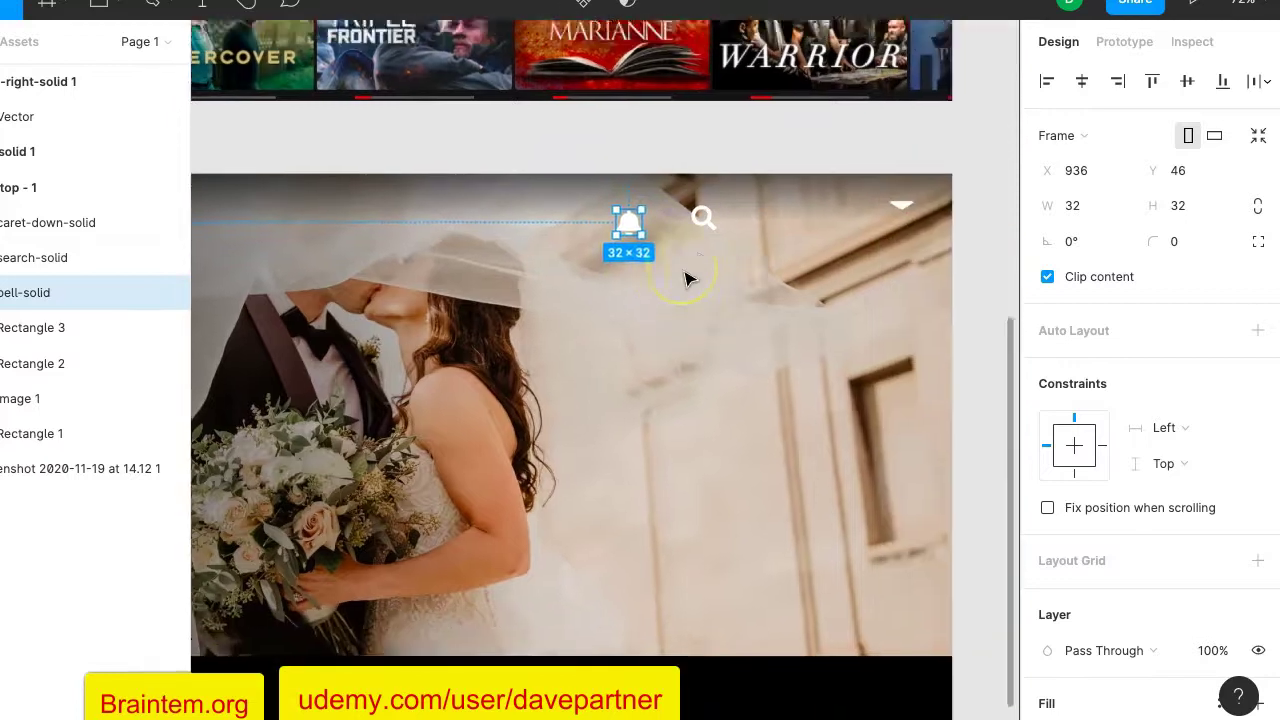
# Open the plugin management page from the design file.
pyautogui.click(928, 398)
pyautogui.click(698, 401)
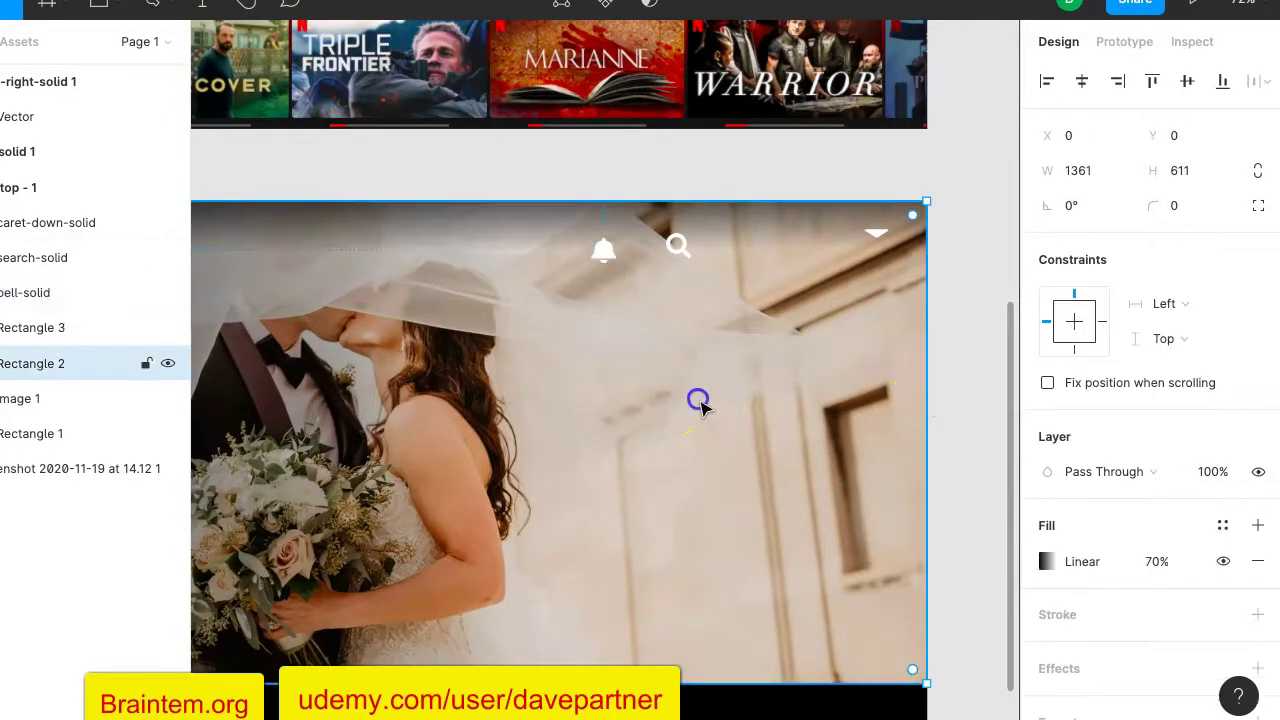
pyautogui.rightClick(623, 395)
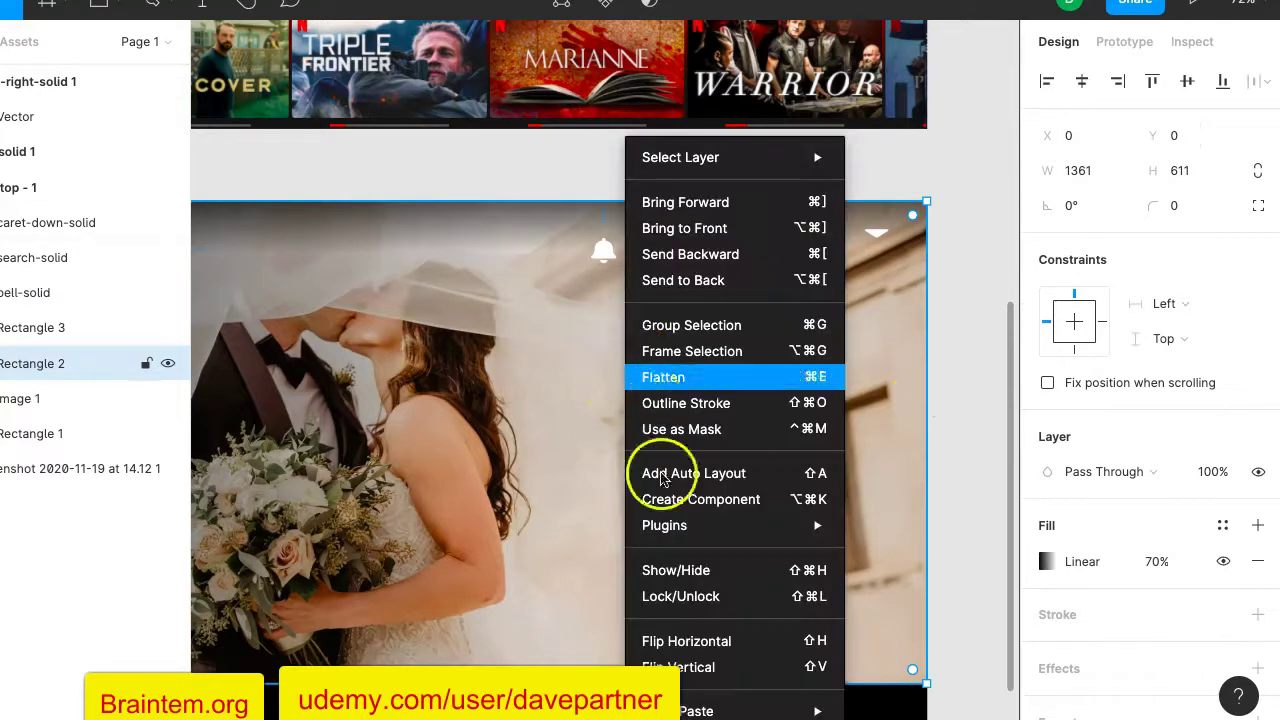
pyautogui.moveTo(729, 524)
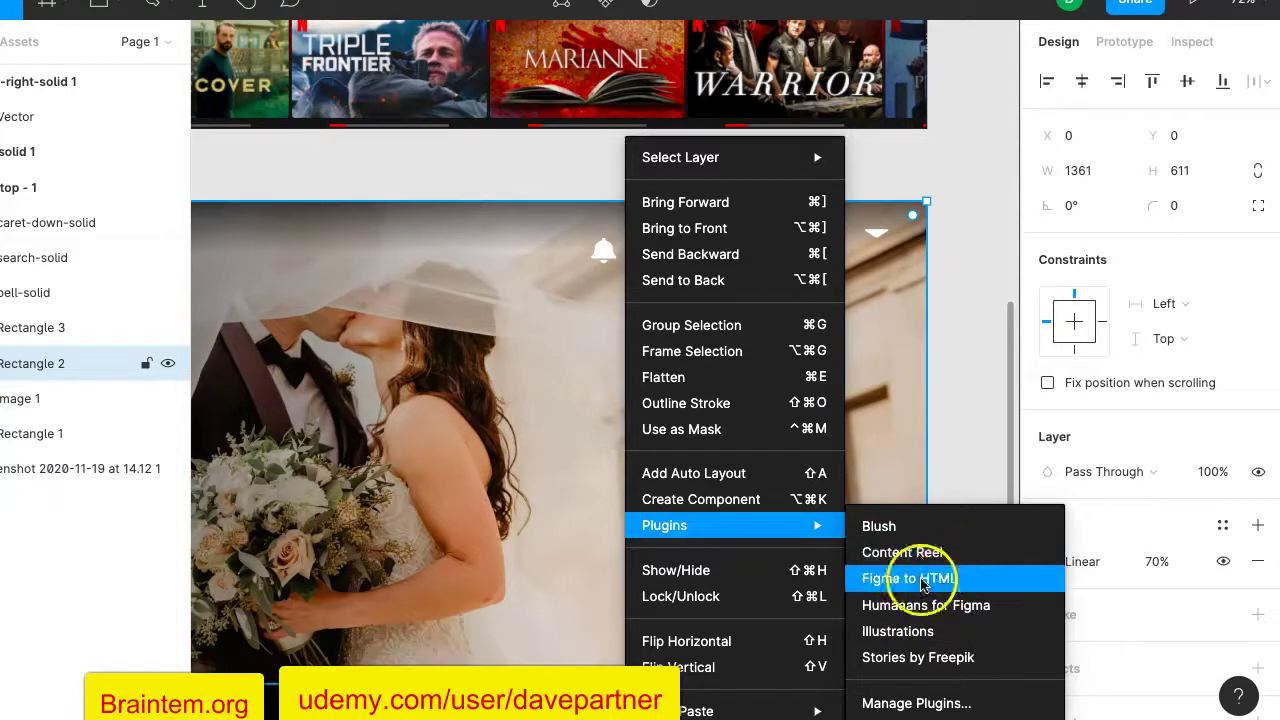
pyautogui.click(909, 704)
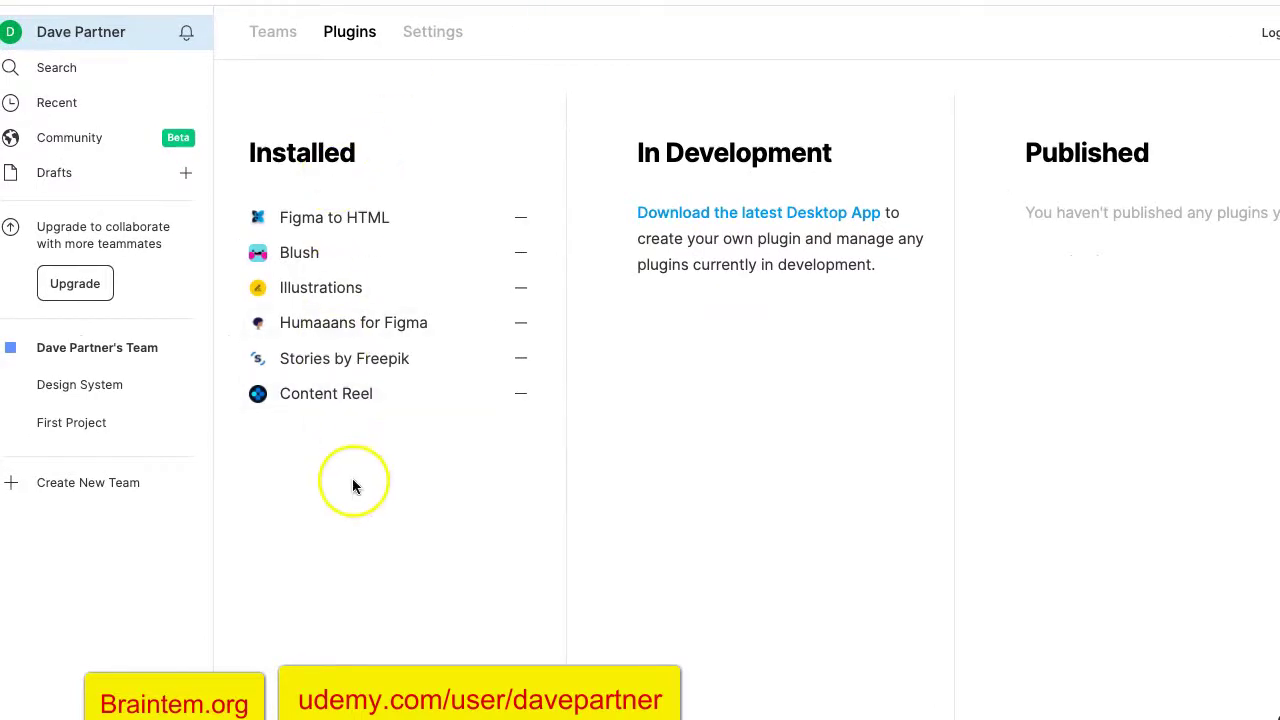
# Search the Figma Community for "content reel" and show the plugin results.
pyautogui.click(82, 141)
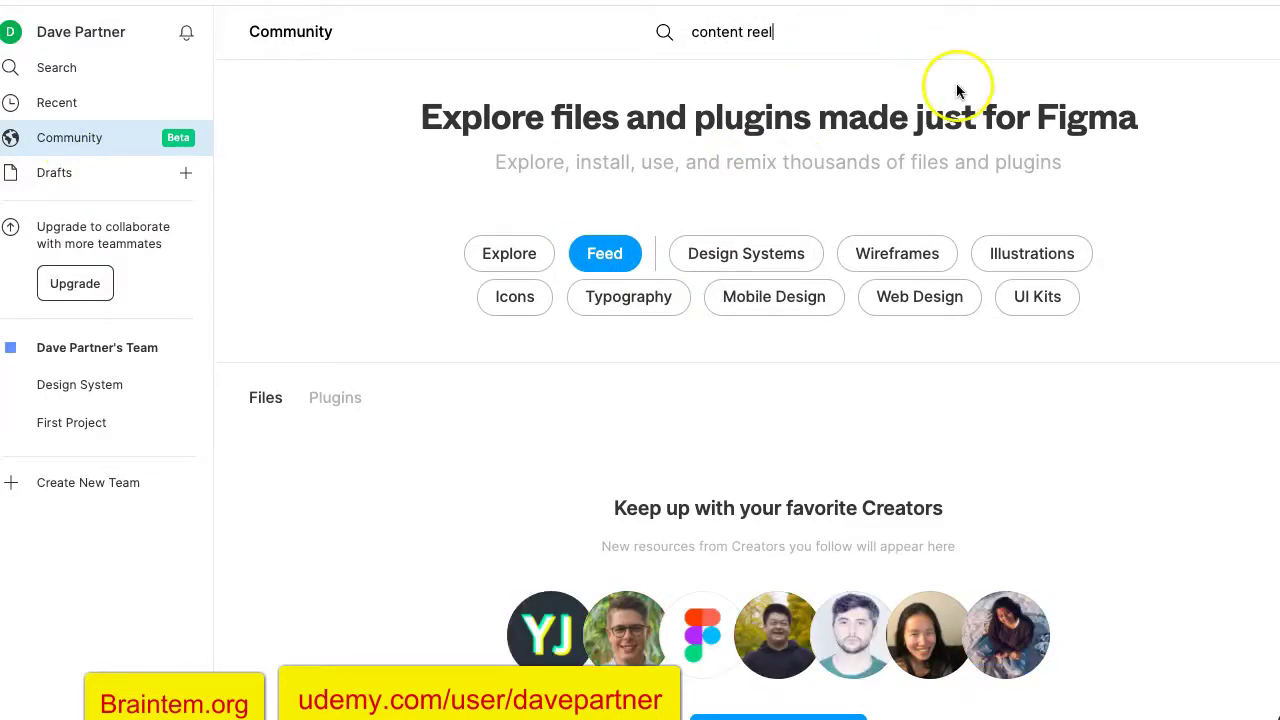
pyautogui.click(752, 288)
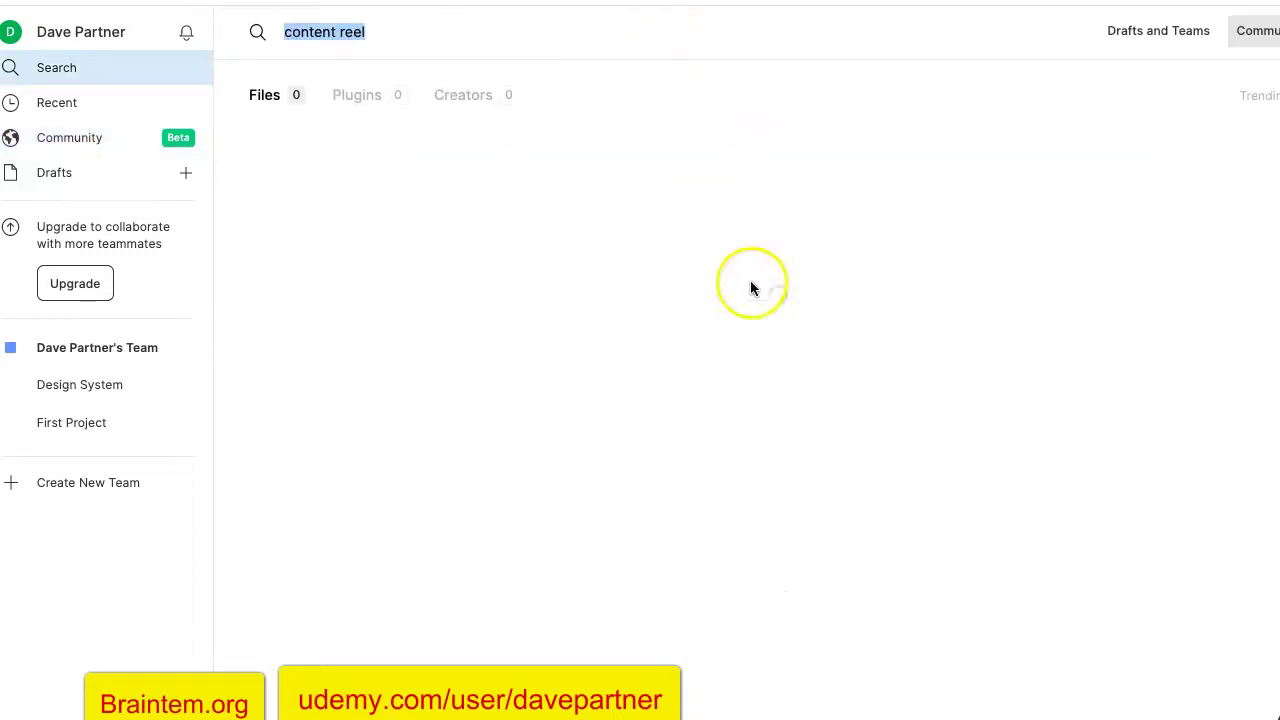
pyautogui.click(366, 96)
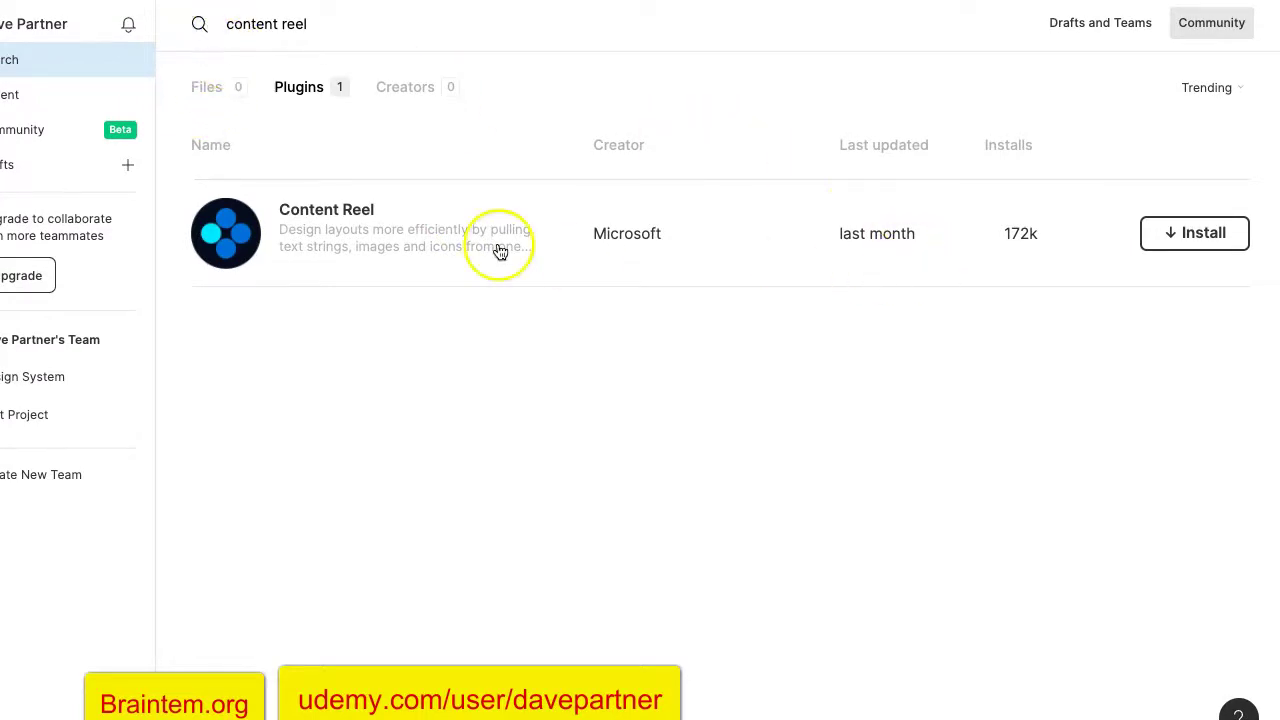
# Search the Figma Community for "icons" and browse the matching plugins.
pyautogui.press('super+[')
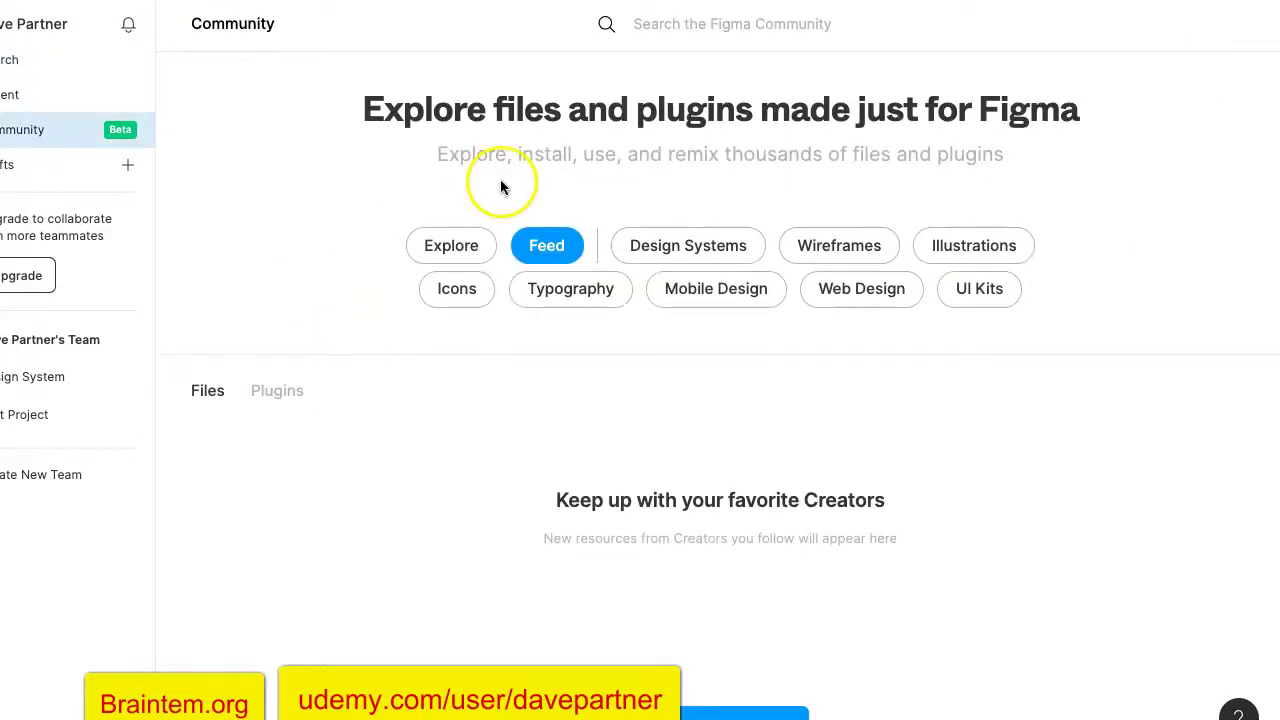
pyautogui.click(711, 24)
pyautogui.write('i')
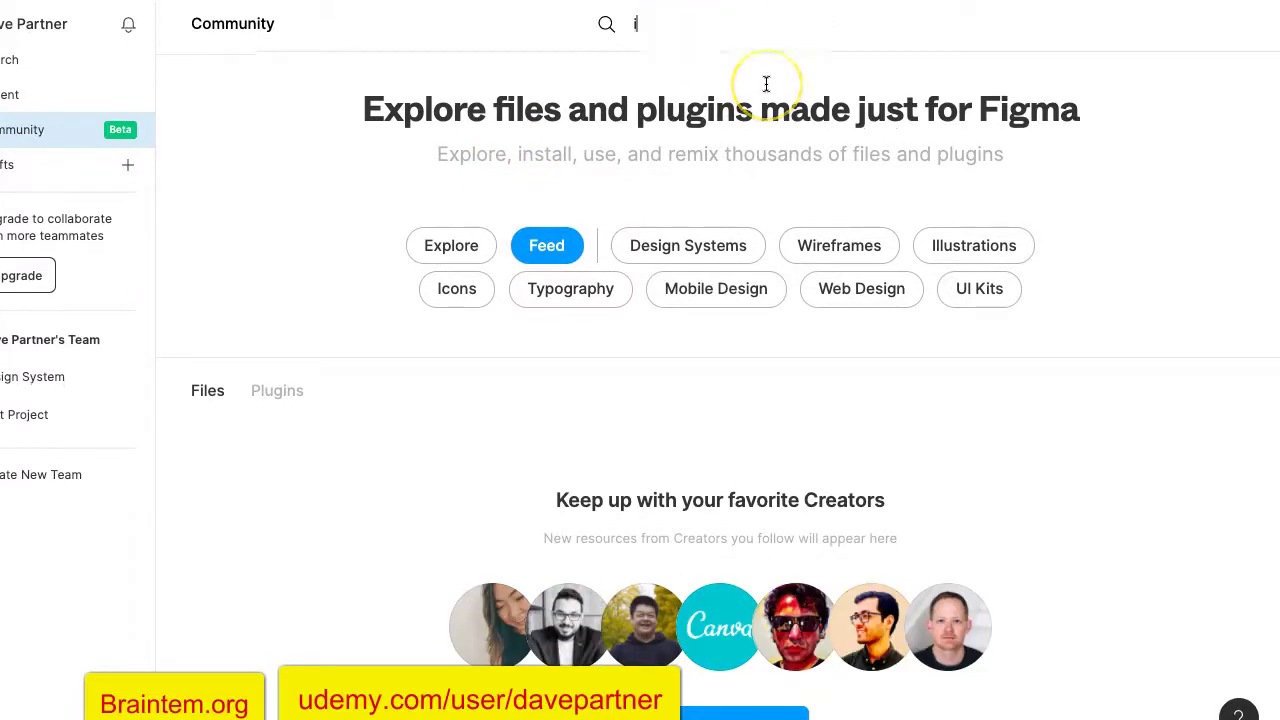
pyautogui.press('Return')
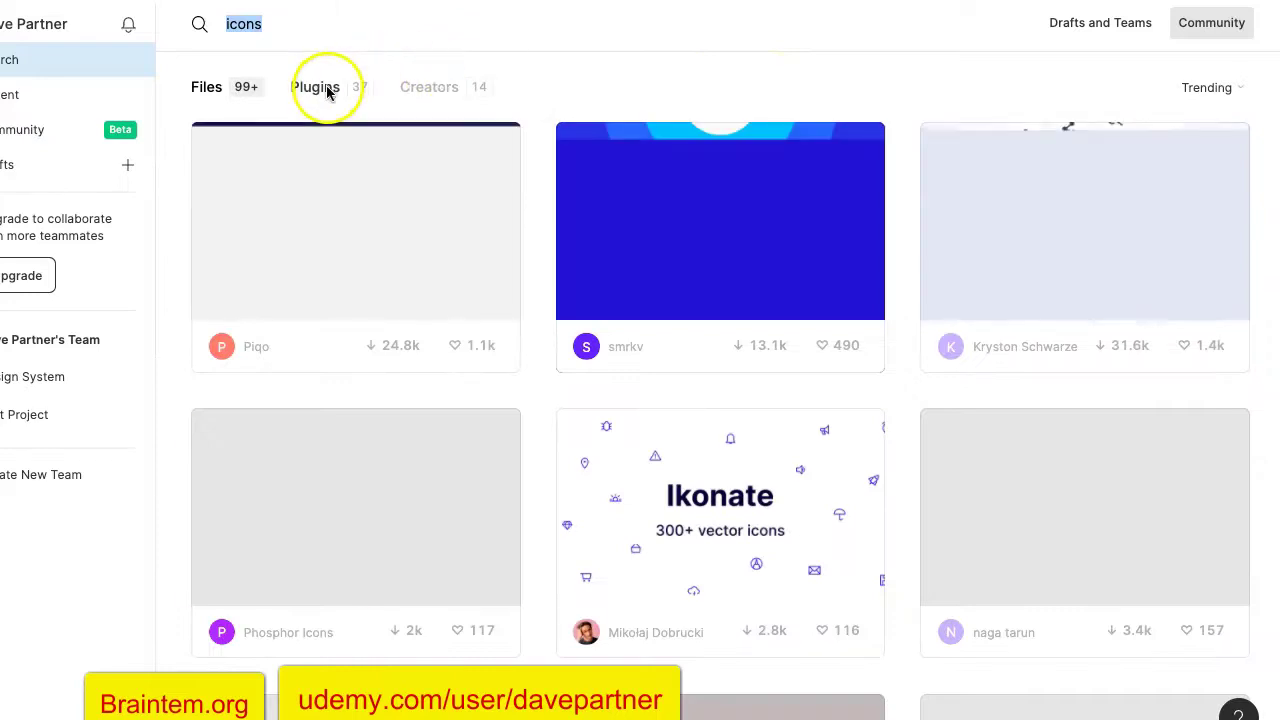
pyautogui.click(327, 88)
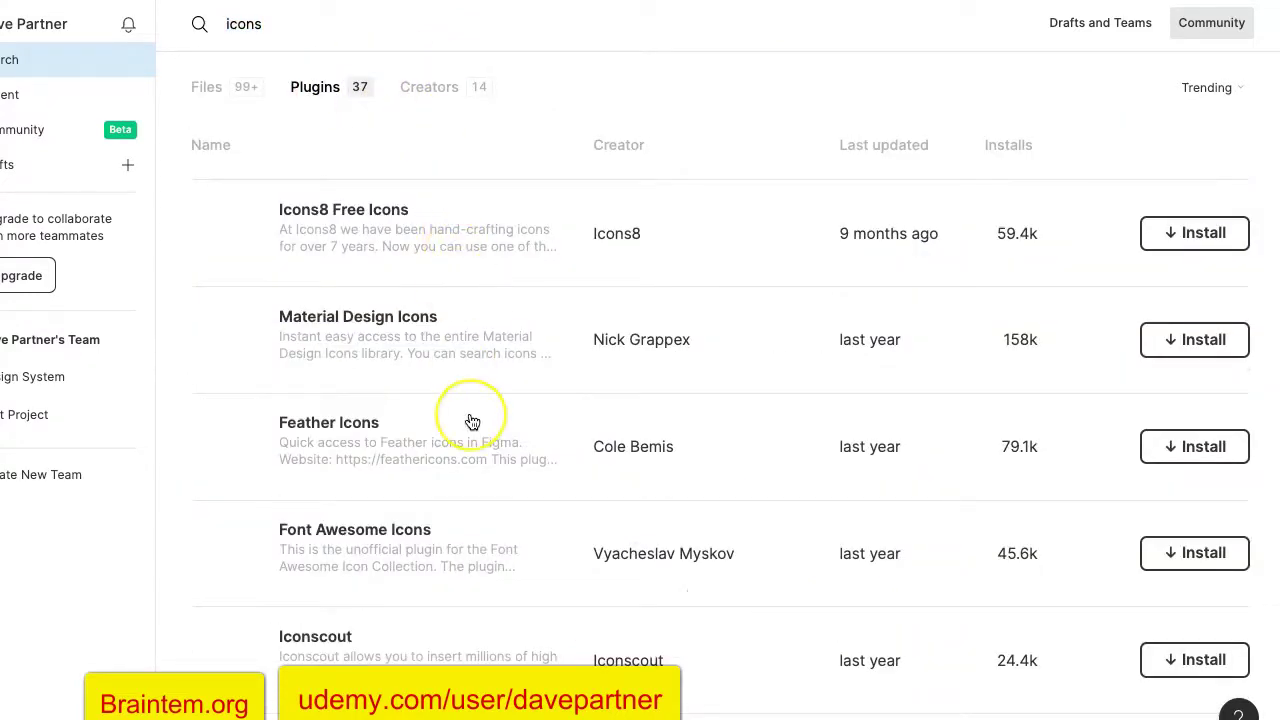
pyautogui.scroll(-5, 471, 420)
pyautogui.scroll(3, 472, 422)
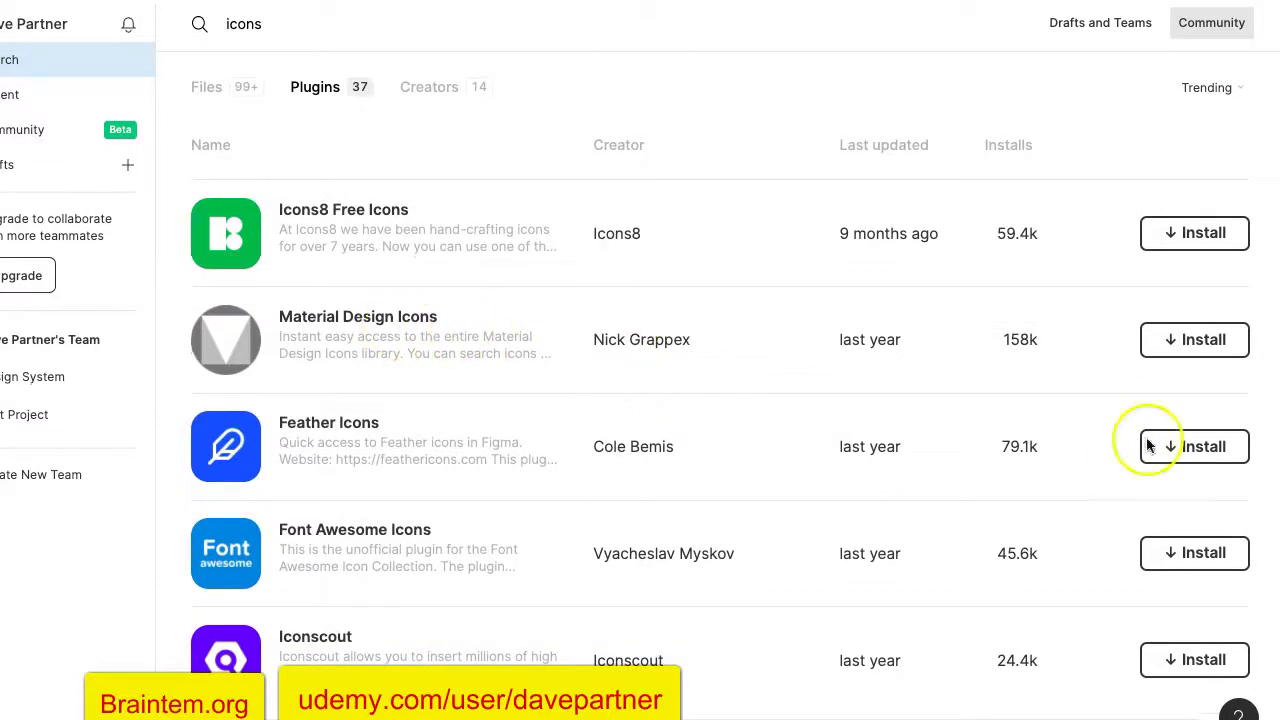
# Install the Material Design Icons and Icons8 Free Icons plugins from the Community results.
pyautogui.click(1199, 343)
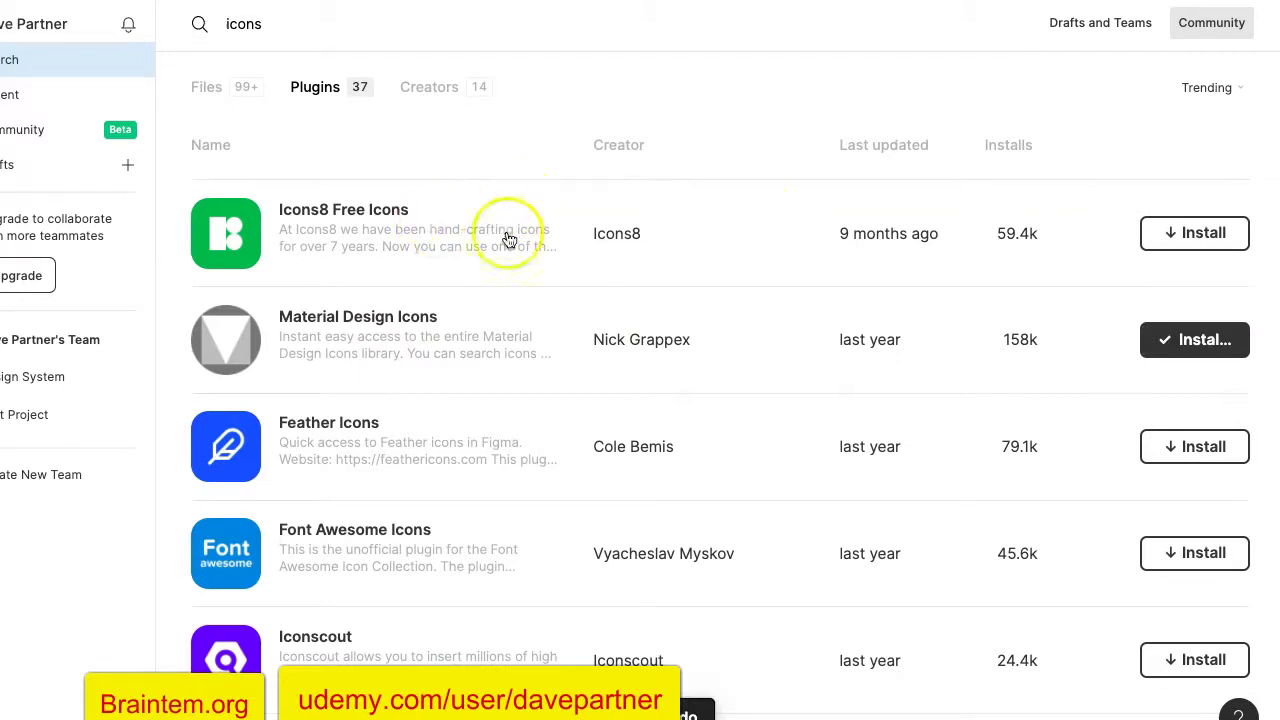
pyautogui.click(1201, 234)
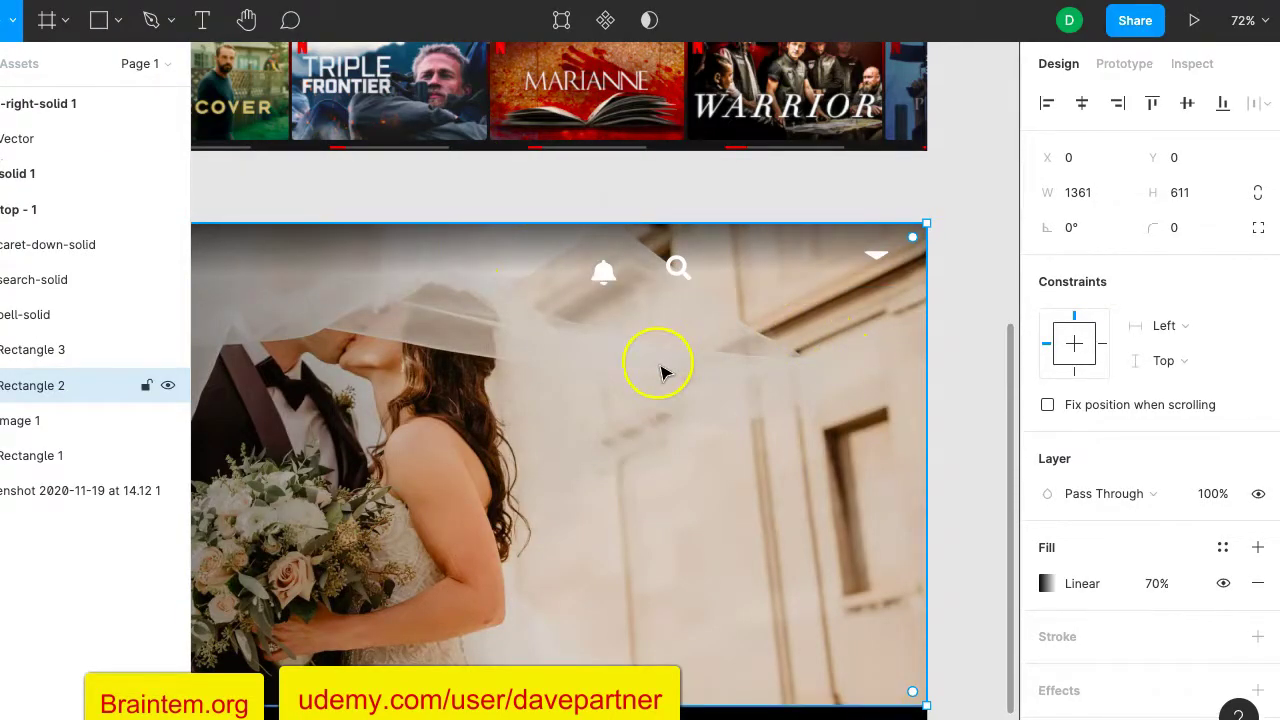
# Run the Material Design Icons plugin in the Netflix design file and check the header icons in the reference screenshot.
pyautogui.rightClick(660, 372)
pyautogui.moveTo(752, 552)
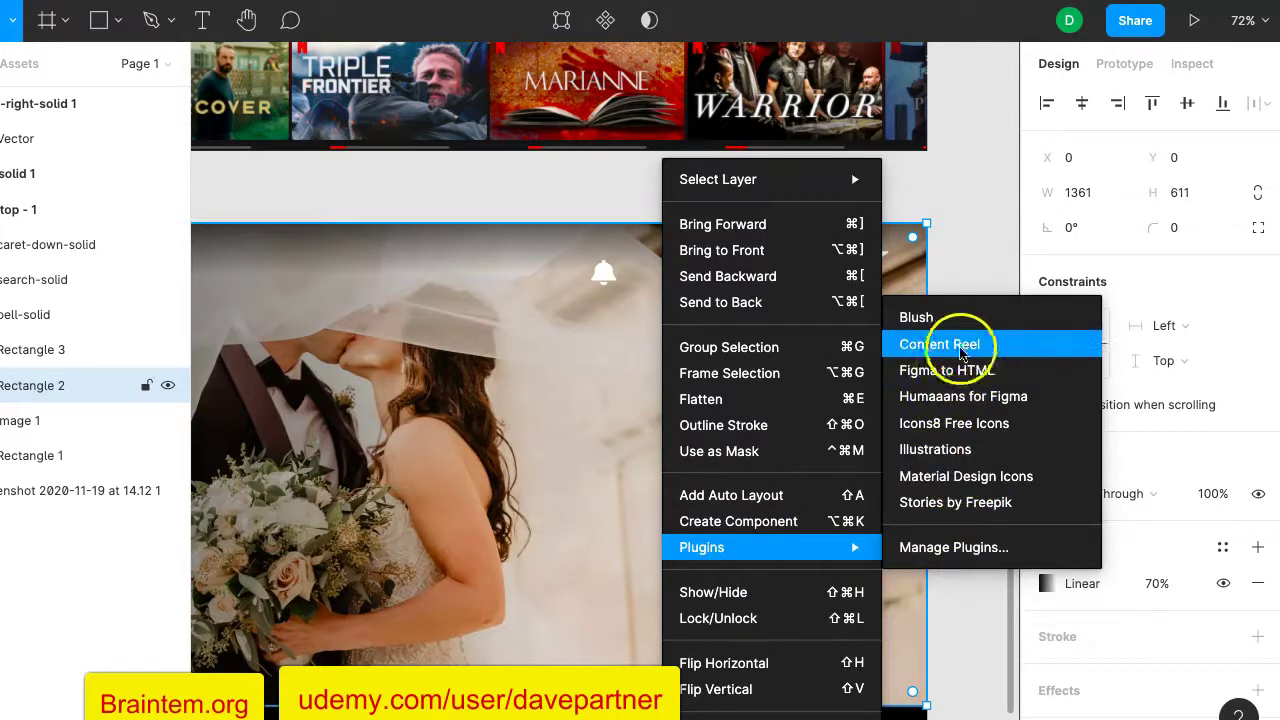
pyautogui.click(994, 487)
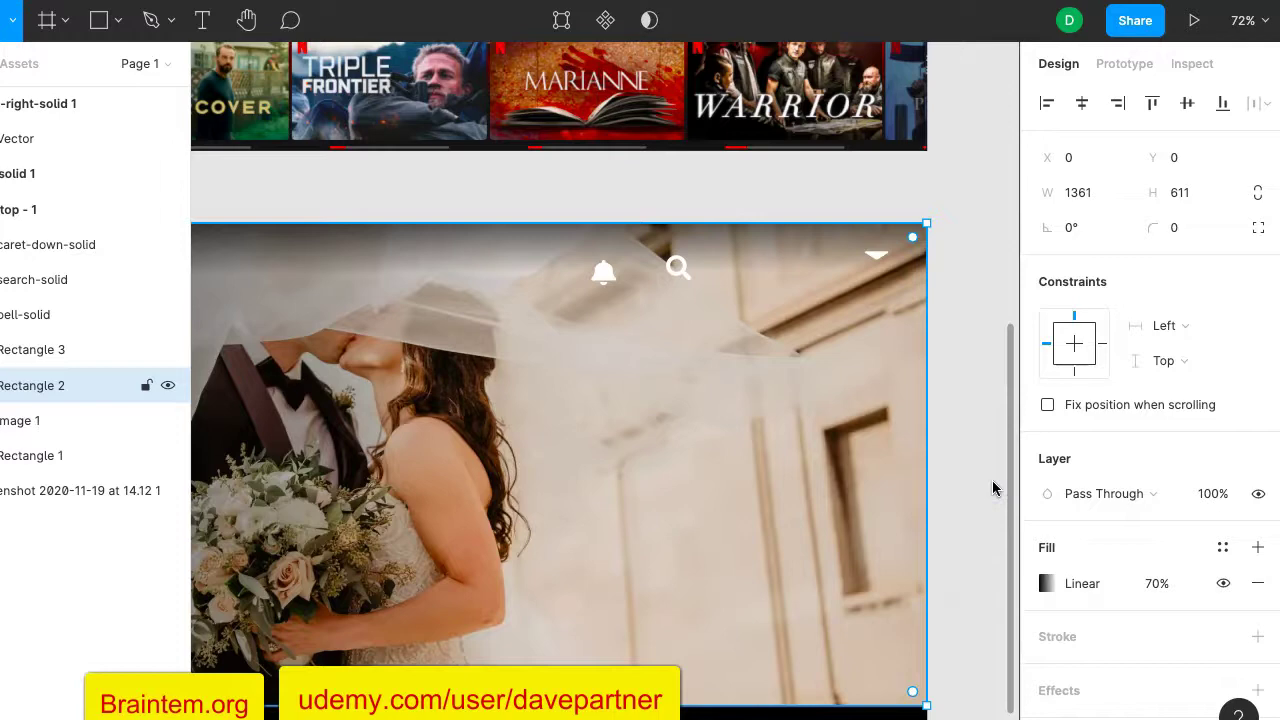
pyautogui.scroll(6, 871, 320)
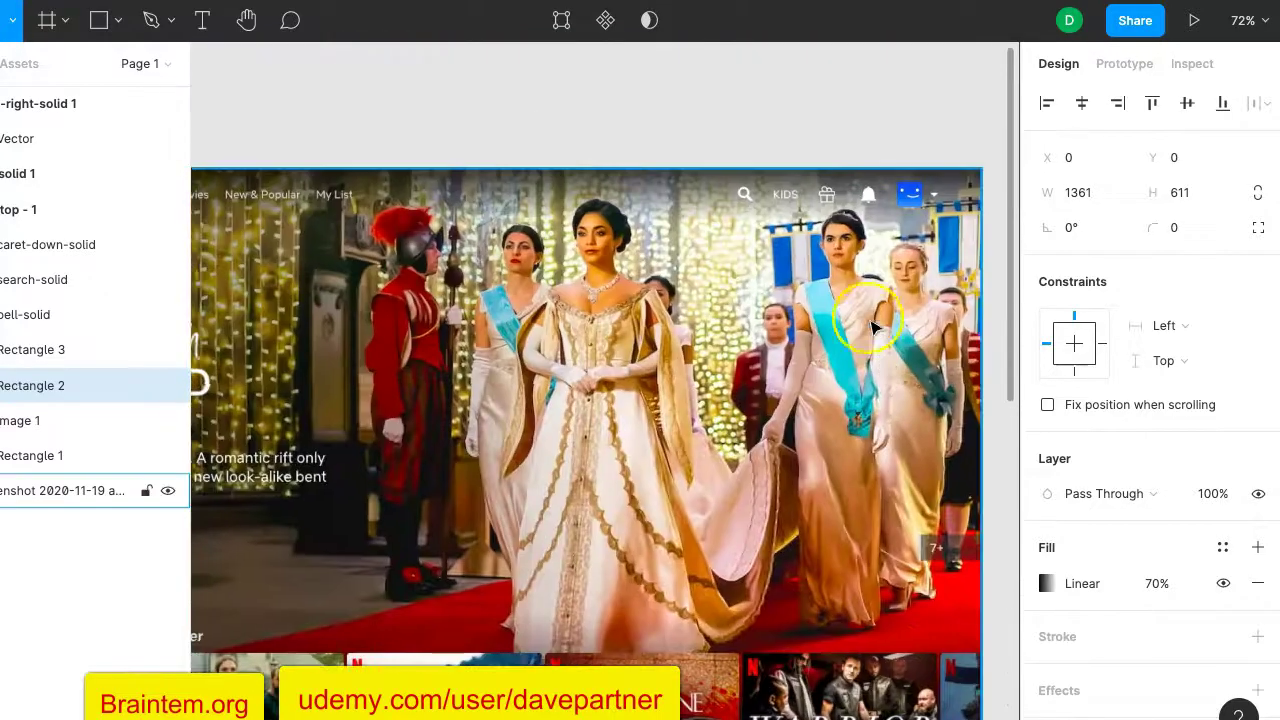
pyautogui.scroll(-1, 818, 345)
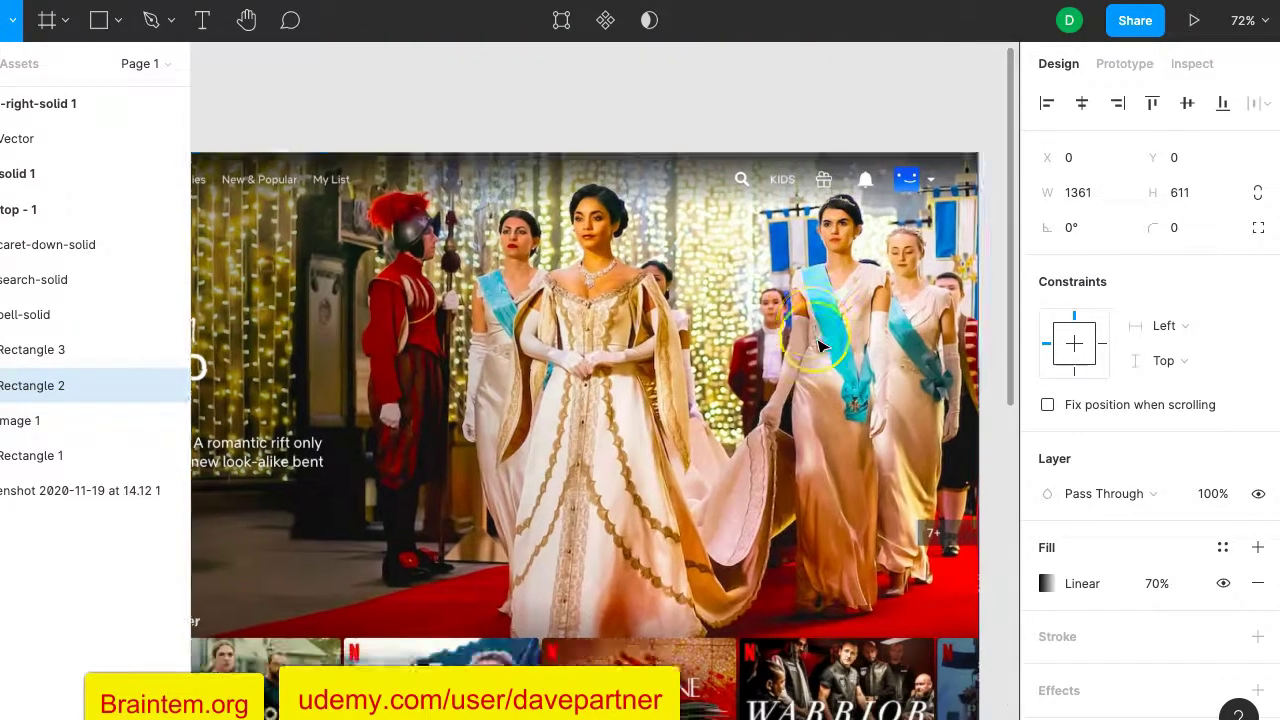
pyautogui.scroll(-6, 818, 345)
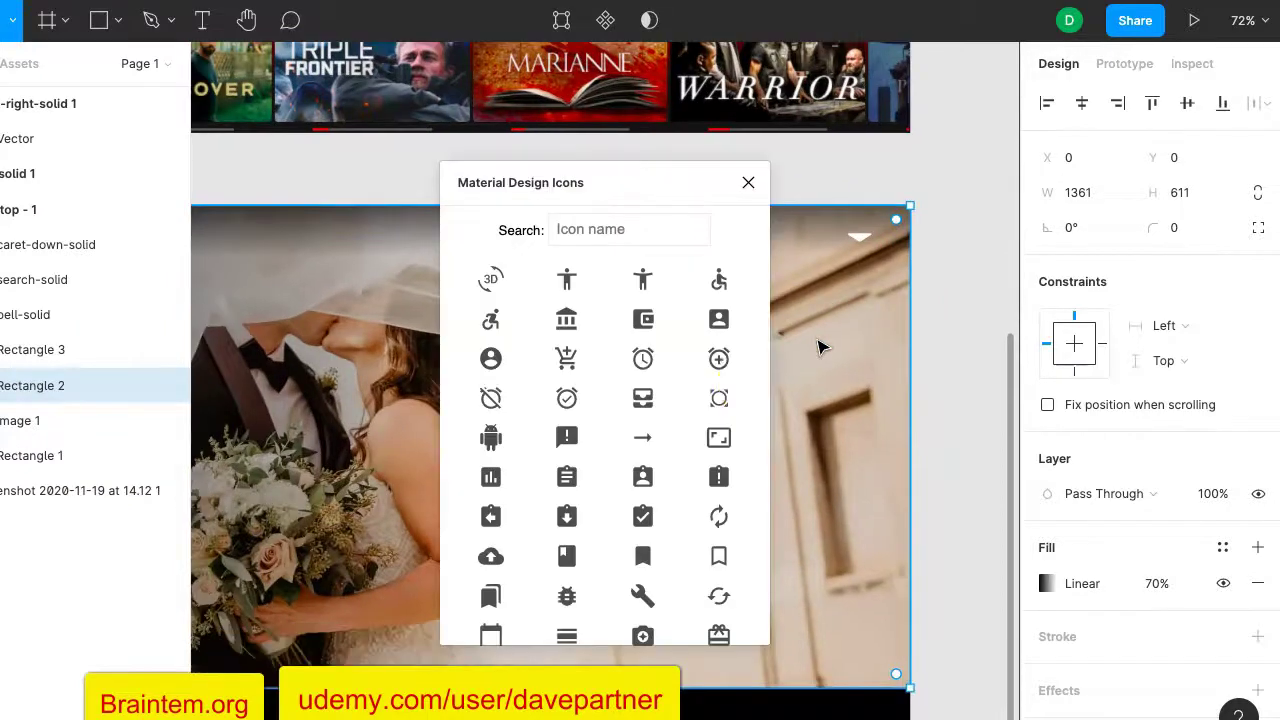
pyautogui.click(749, 416)
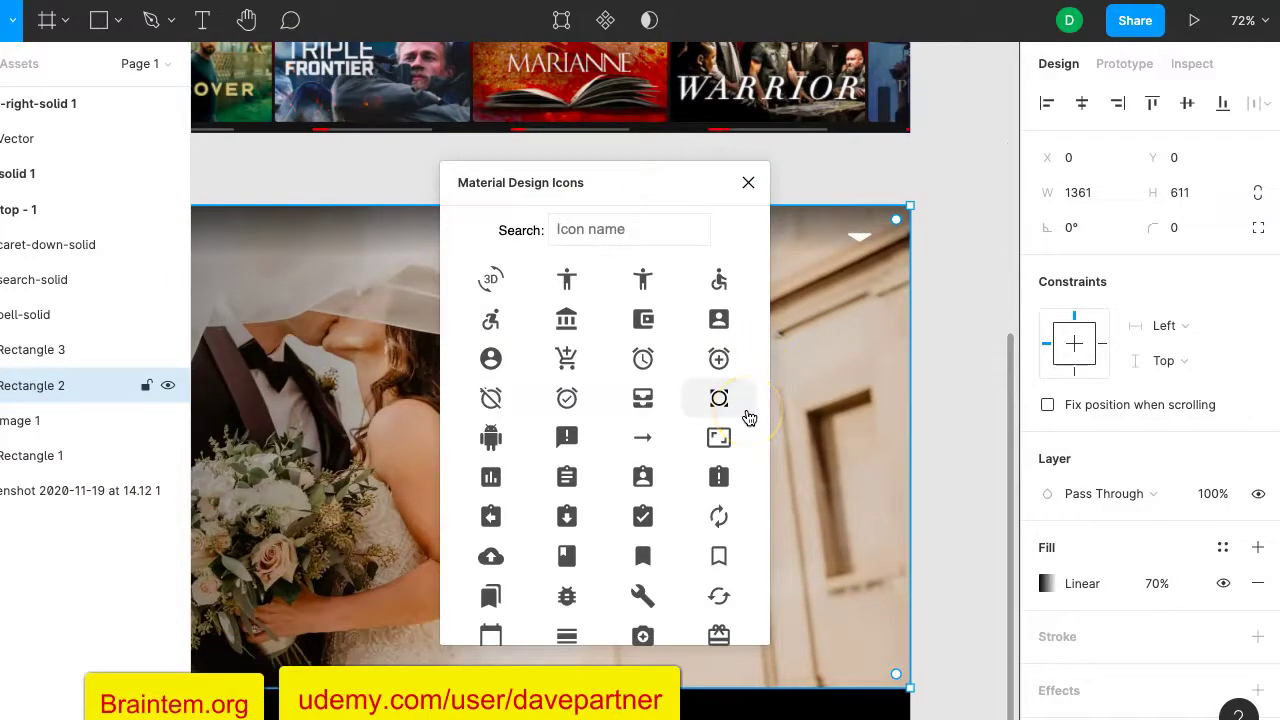
# Search the Material Design Icons plugin for "gift" and insert the gift card icon into the desktop frame.
pyautogui.scroll(-10, 688, 516)
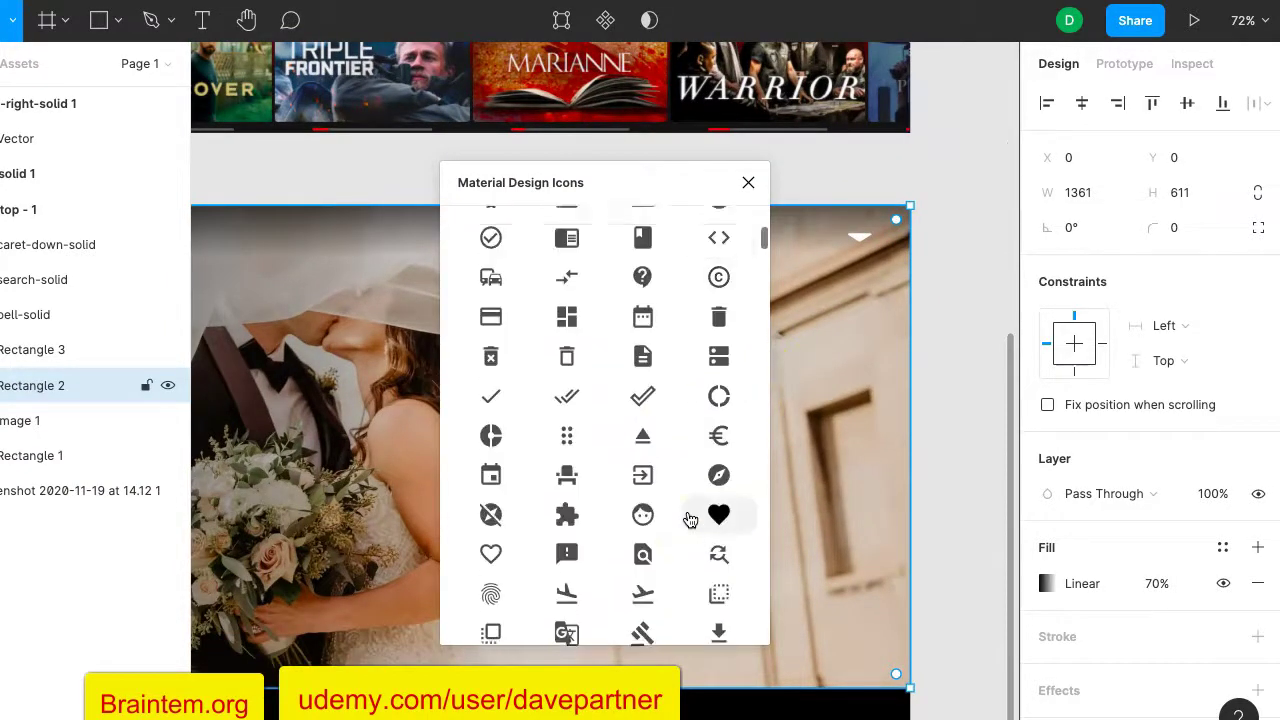
pyautogui.scroll(10, 690, 450)
pyautogui.click(626, 229)
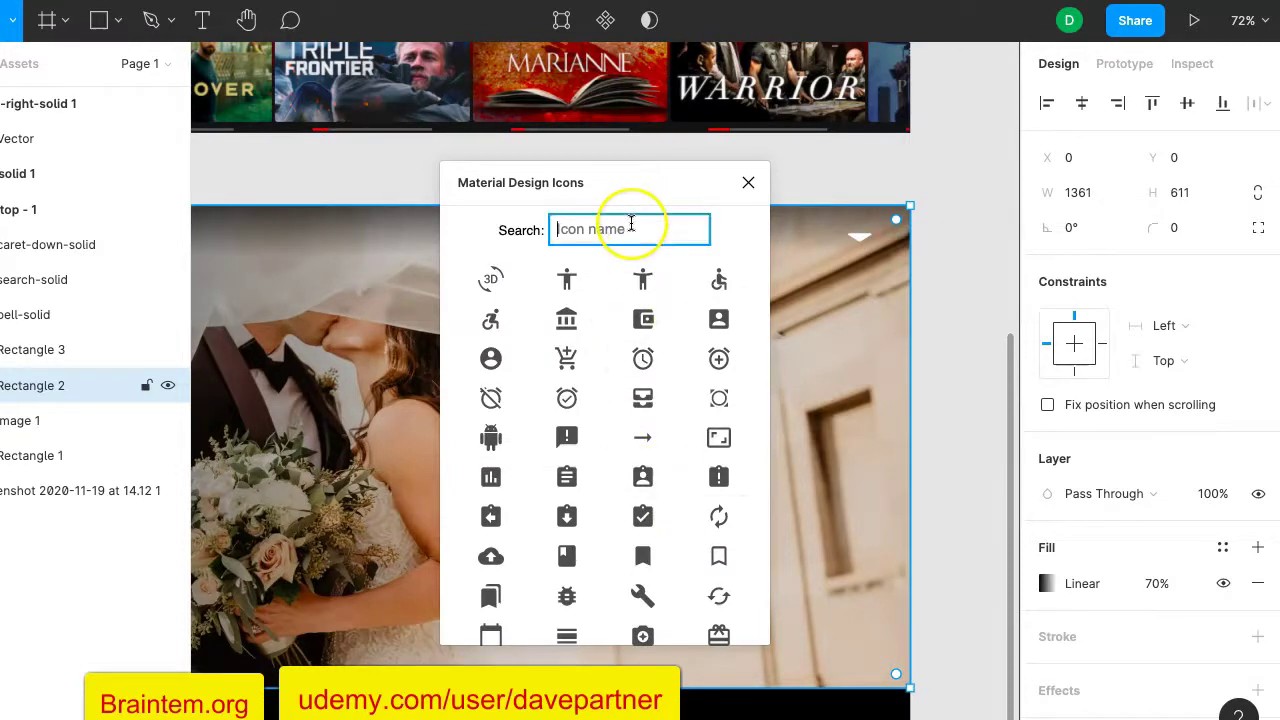
pyautogui.write('gift')
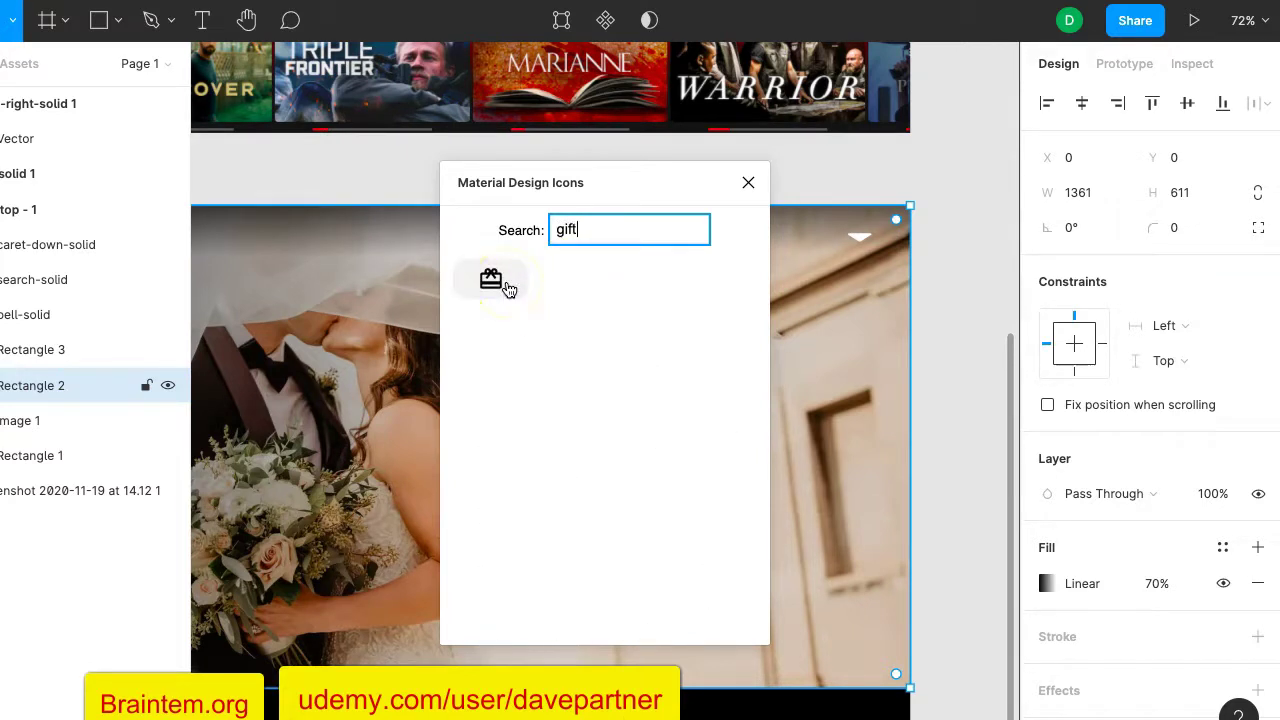
pyautogui.moveTo(508, 288); pyautogui.dragTo(347, 323)
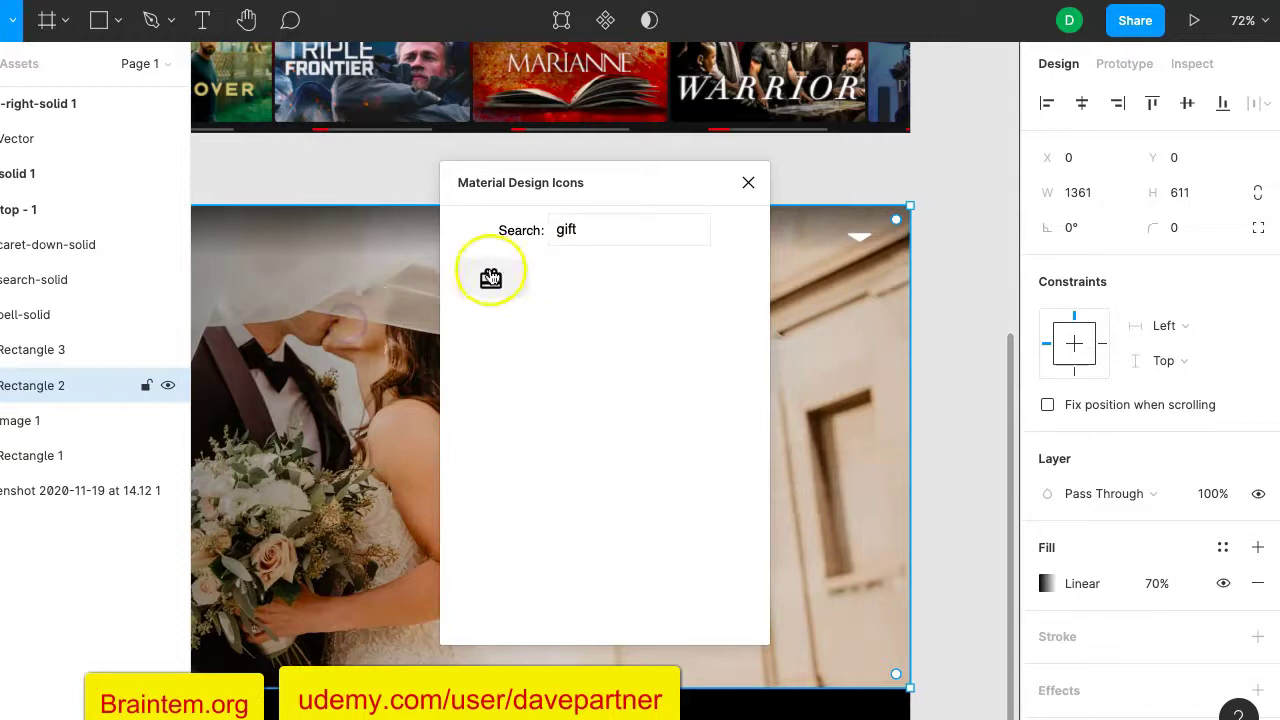
pyautogui.click(490, 278)
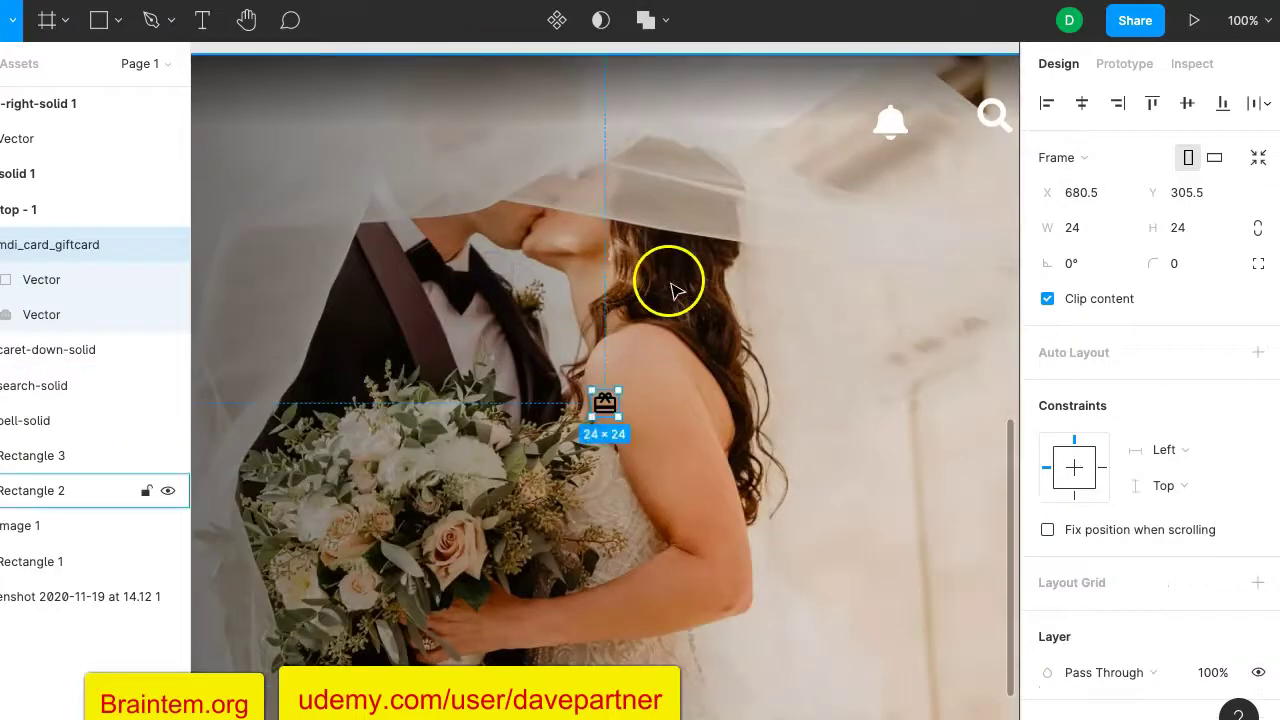
# Change the gift card icon's colour to white (FFFFFF).
pyautogui.scroll(-3, 777, 434)
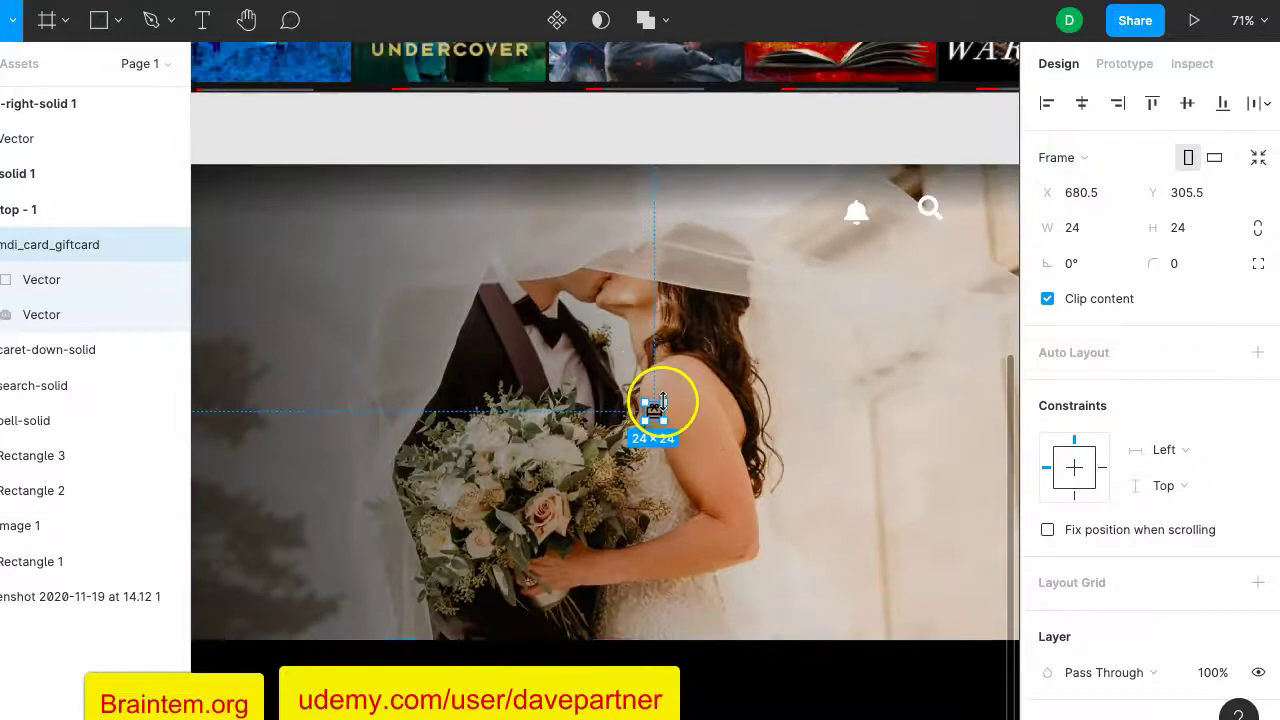
pyautogui.scroll(5, 661, 402)
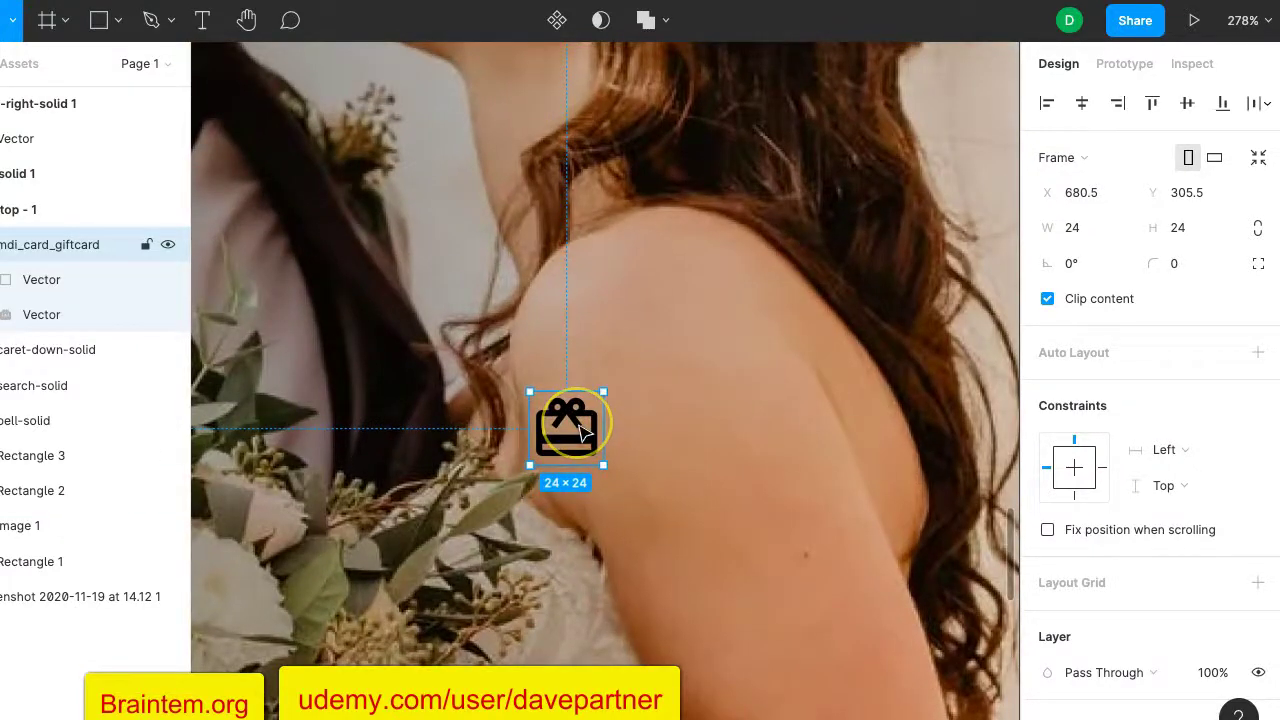
pyautogui.scroll(-5, 1086, 434)
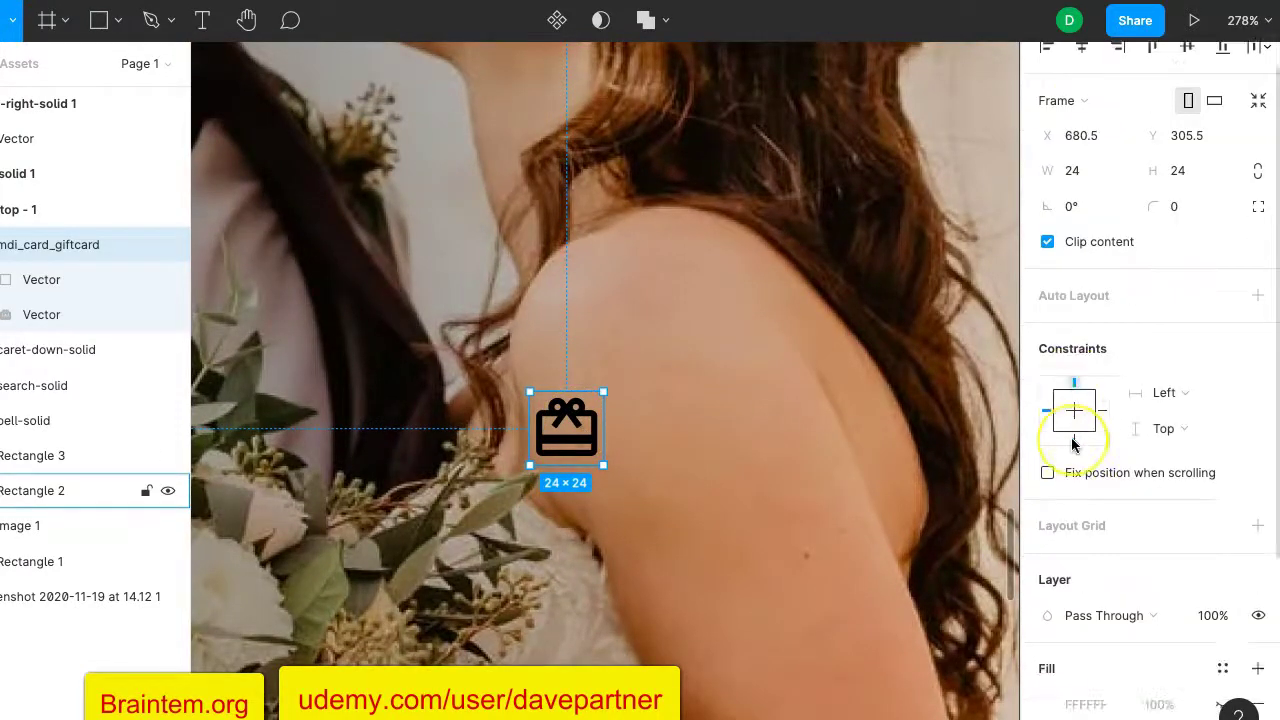
pyautogui.click(1047, 574)
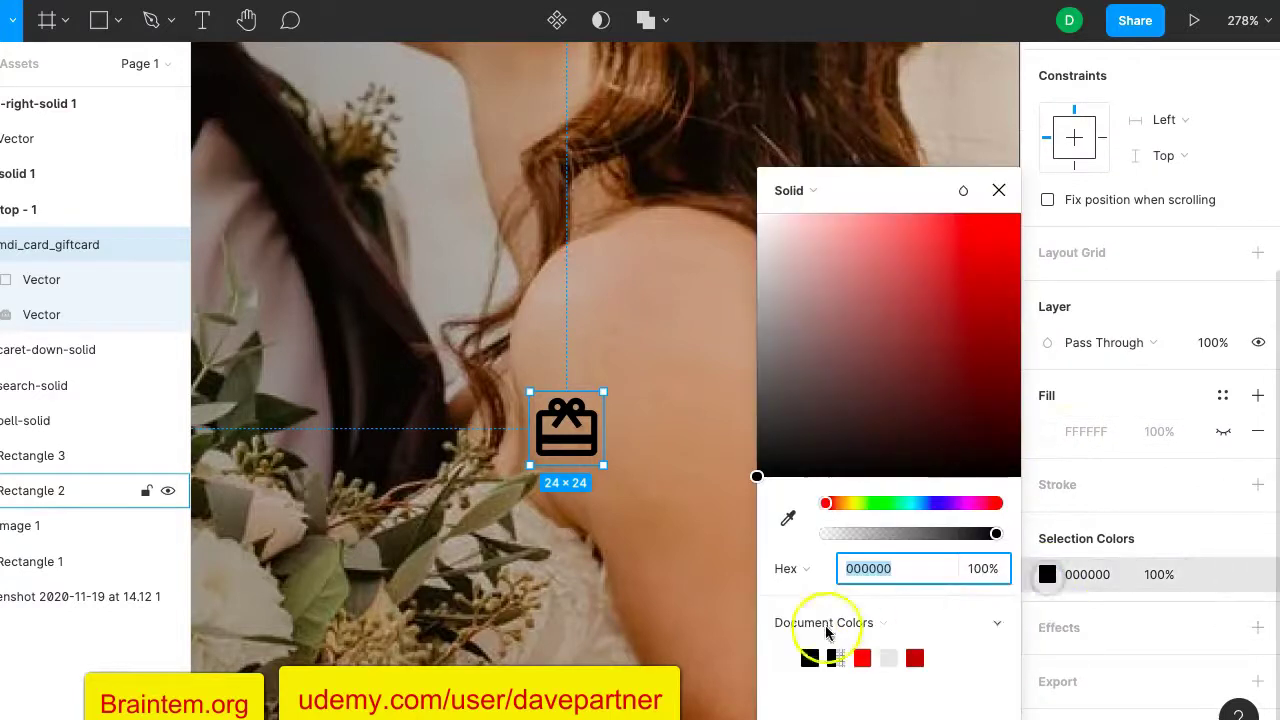
pyautogui.click(791, 650)
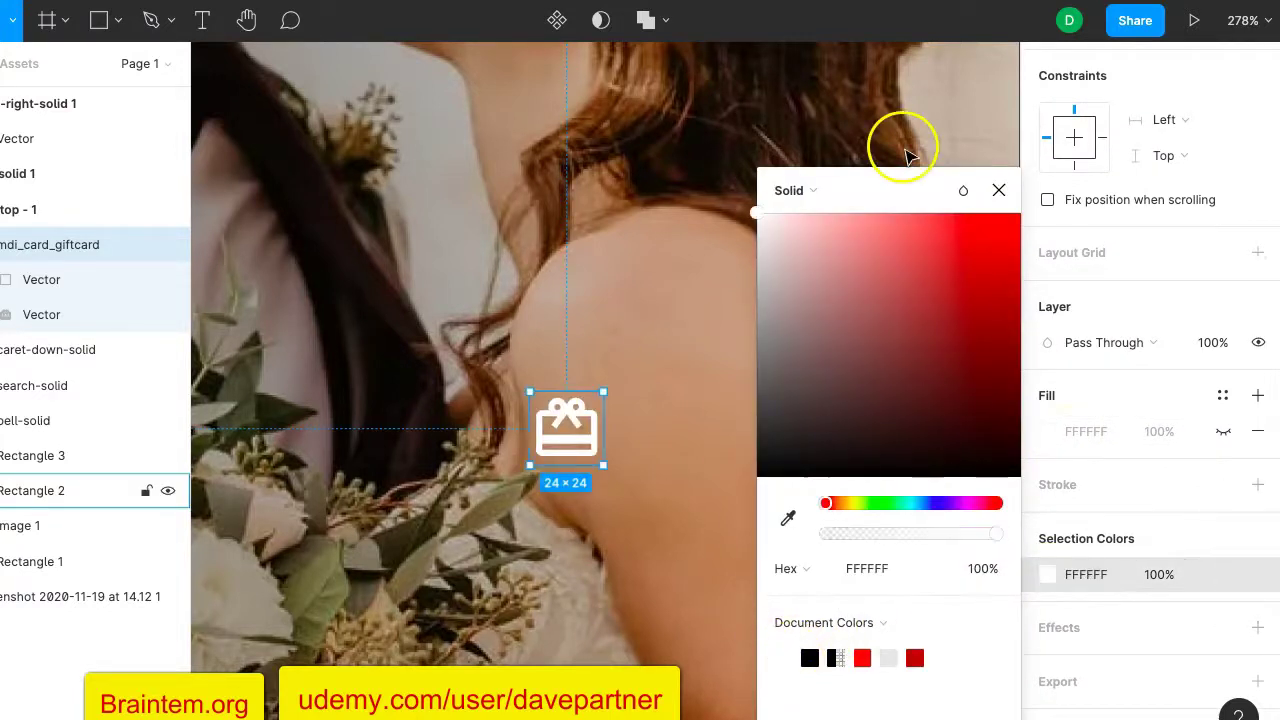
pyautogui.click(998, 192)
# Move the gift card icon into the header band, left of the bell icon, at about X 832, Y 44.
pyautogui.moveTo(564, 440); pyautogui.dragTo(765, 140)
pyautogui.scroll(5, 680, 303)
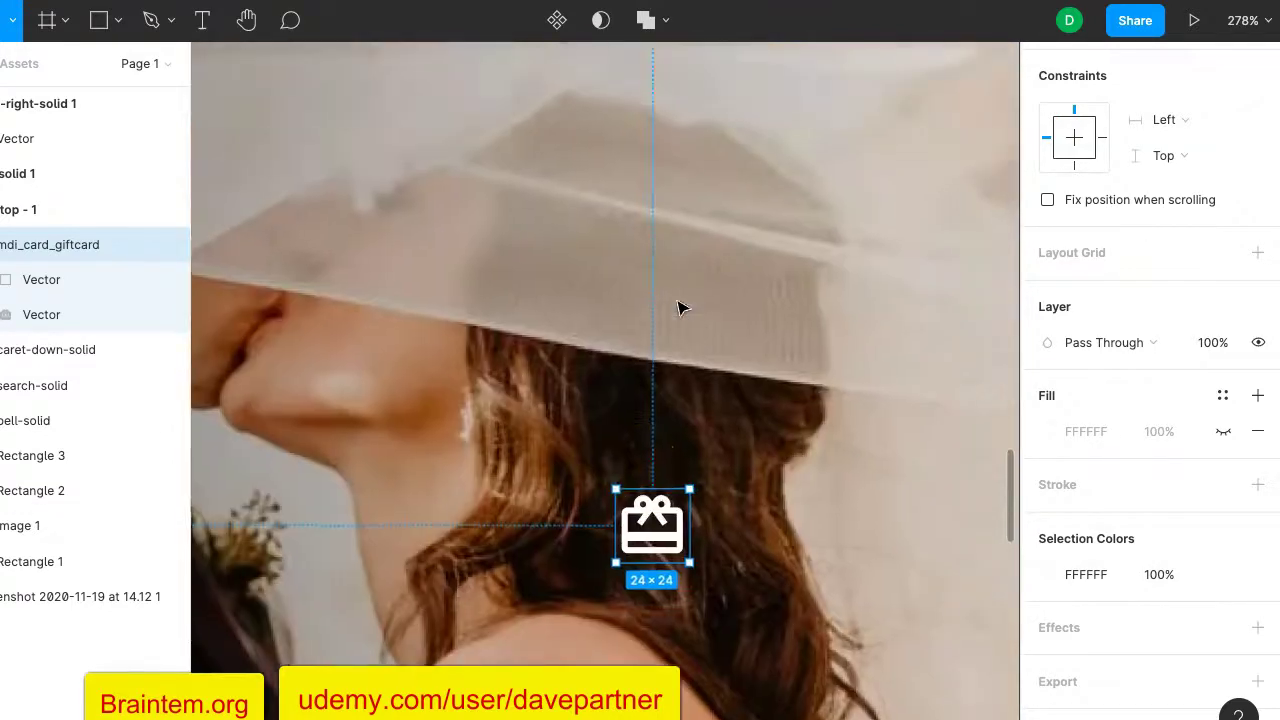
pyautogui.scroll(-10, 590, 360)
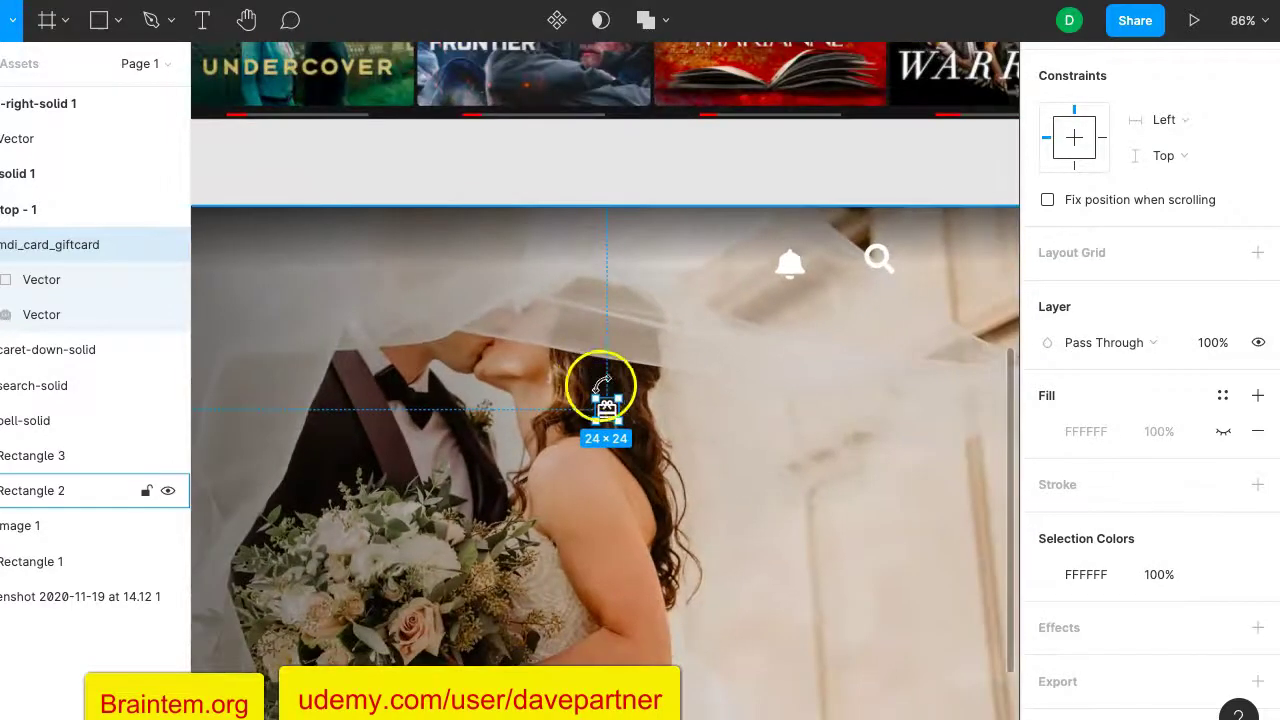
pyautogui.moveTo(608, 412); pyautogui.dragTo(688, 260)
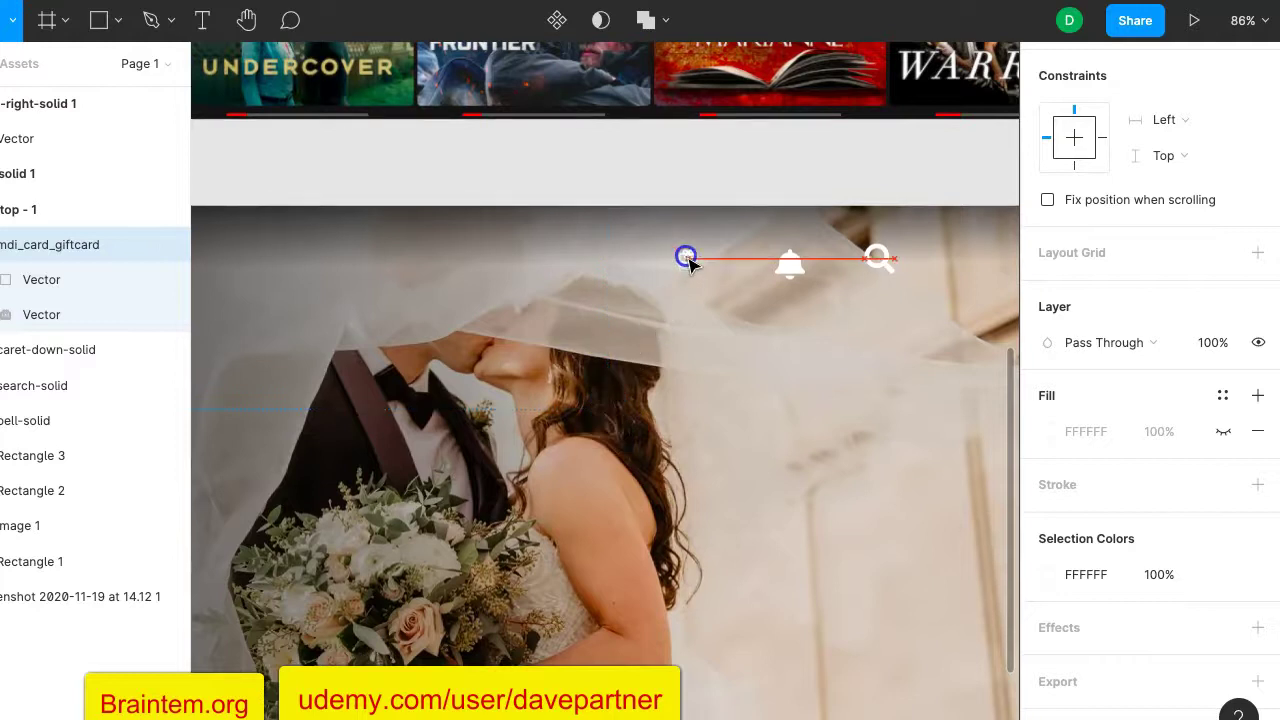
# Set the gift card icon's width and height to 32.
pyautogui.scroll(5, 1166, 320)
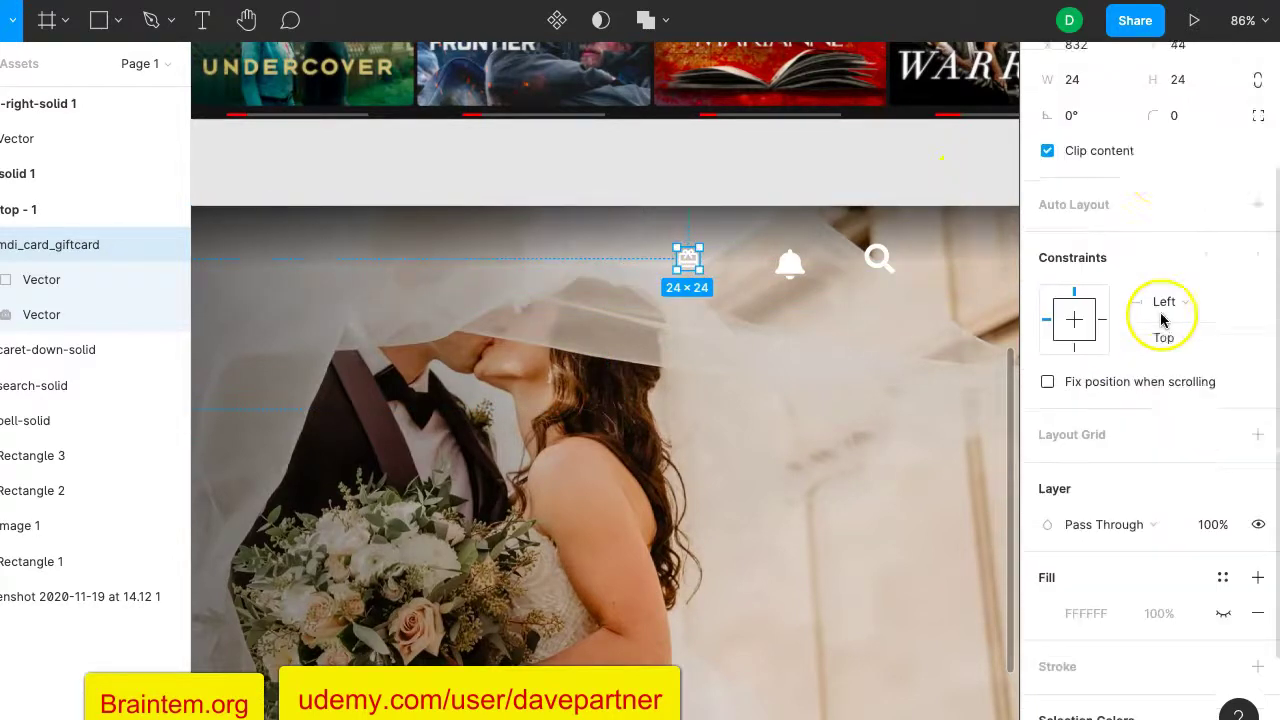
pyautogui.click(1085, 230)
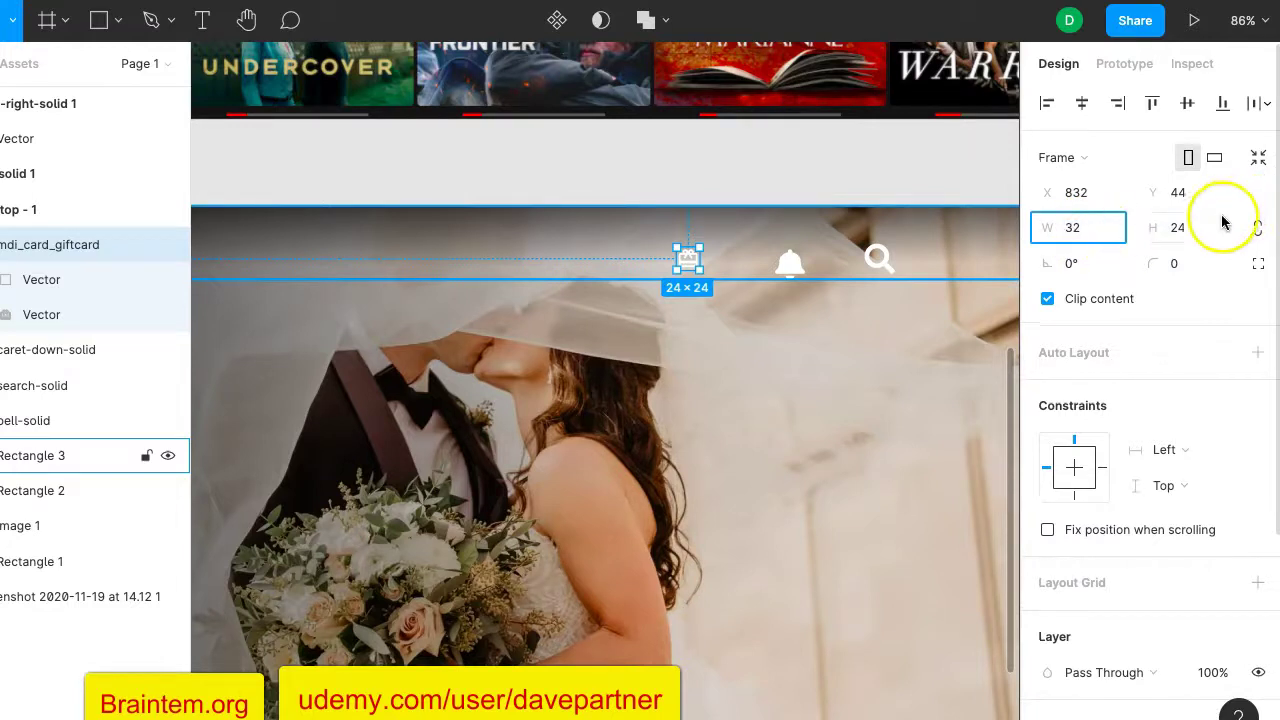
pyautogui.click(1173, 230)
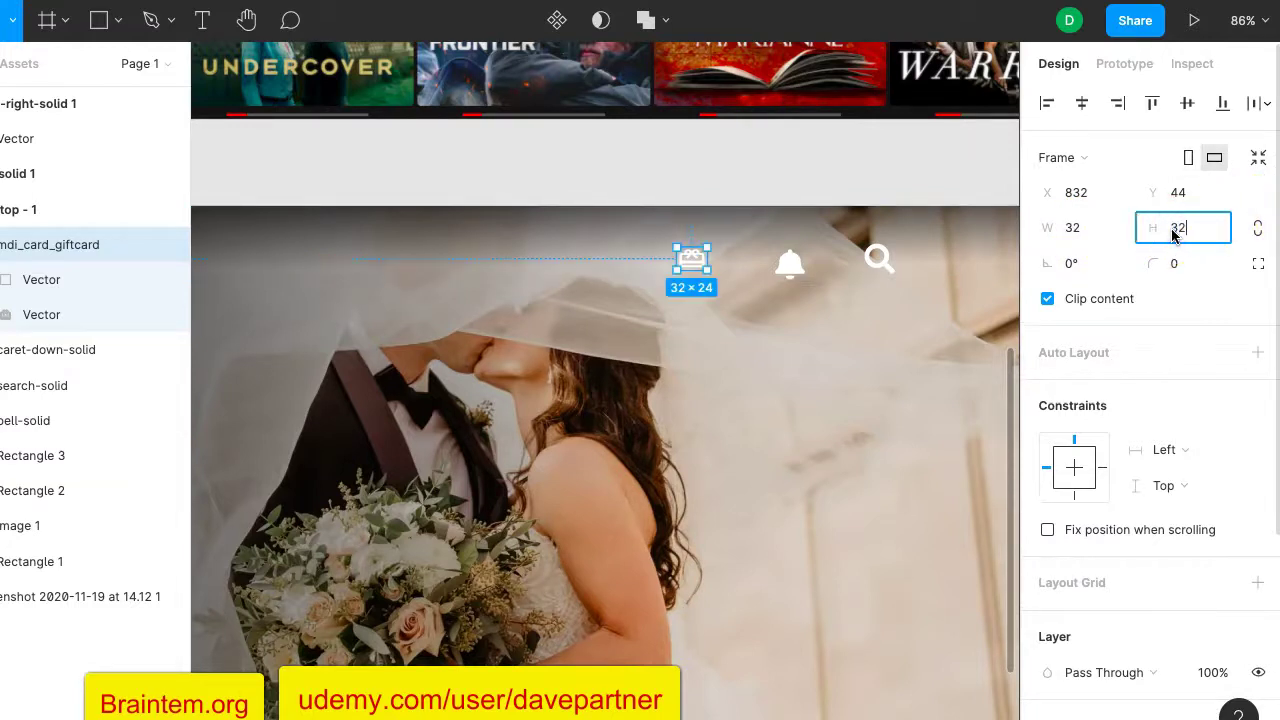
pyautogui.press('Return')
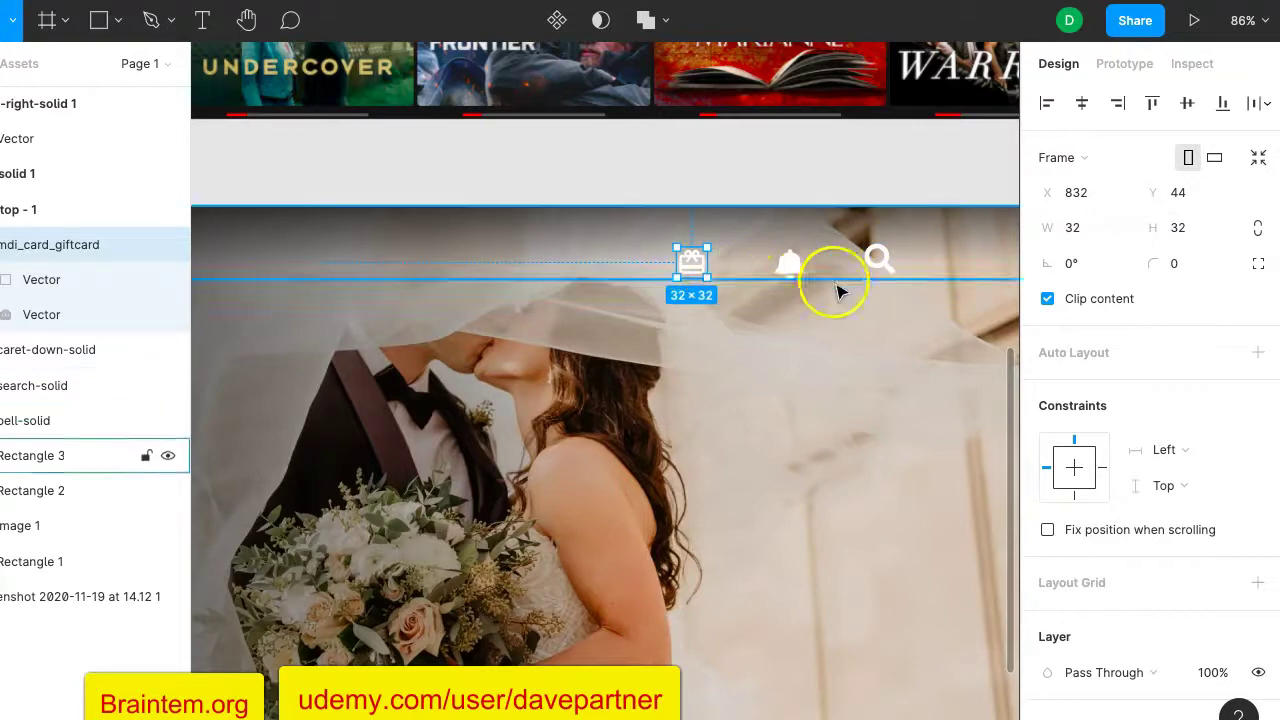
# Compare the icon placement in the new header band with the header of the Netflix reference screenshot.
pyautogui.scroll(10, 849, 265)
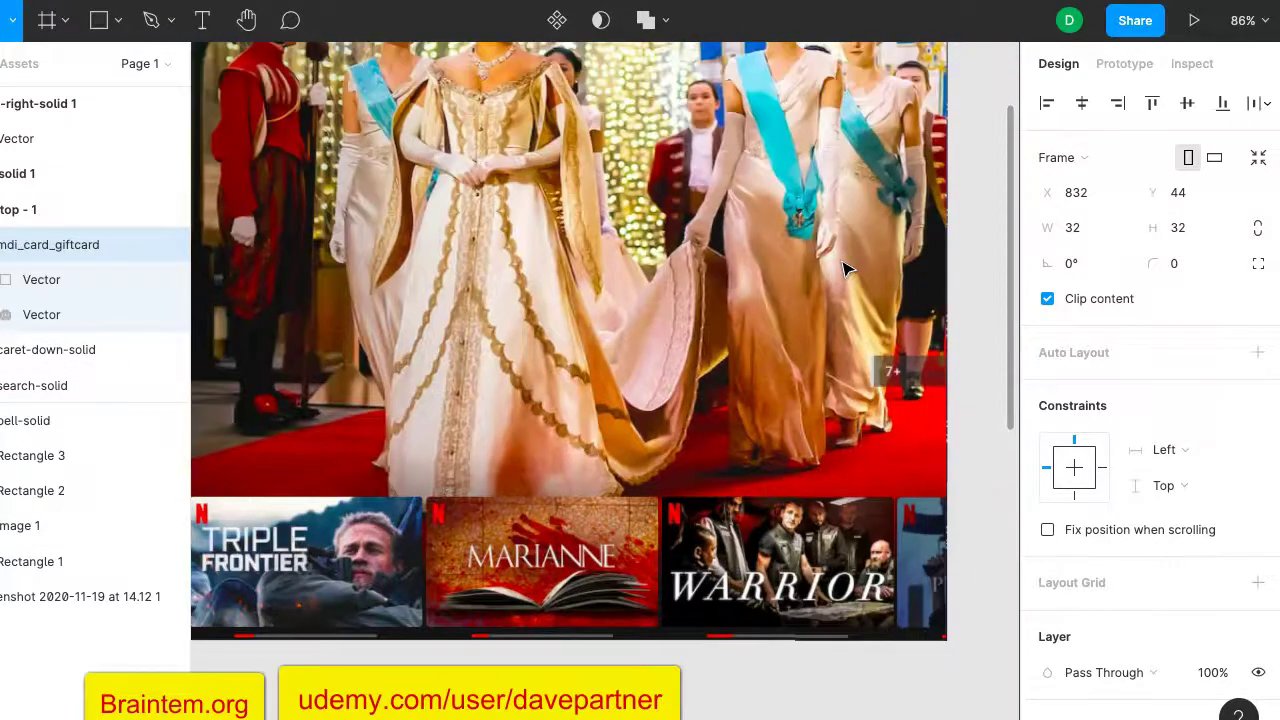
pyautogui.scroll(-5, 847, 268)
pyautogui.scroll(3, 845, 270)
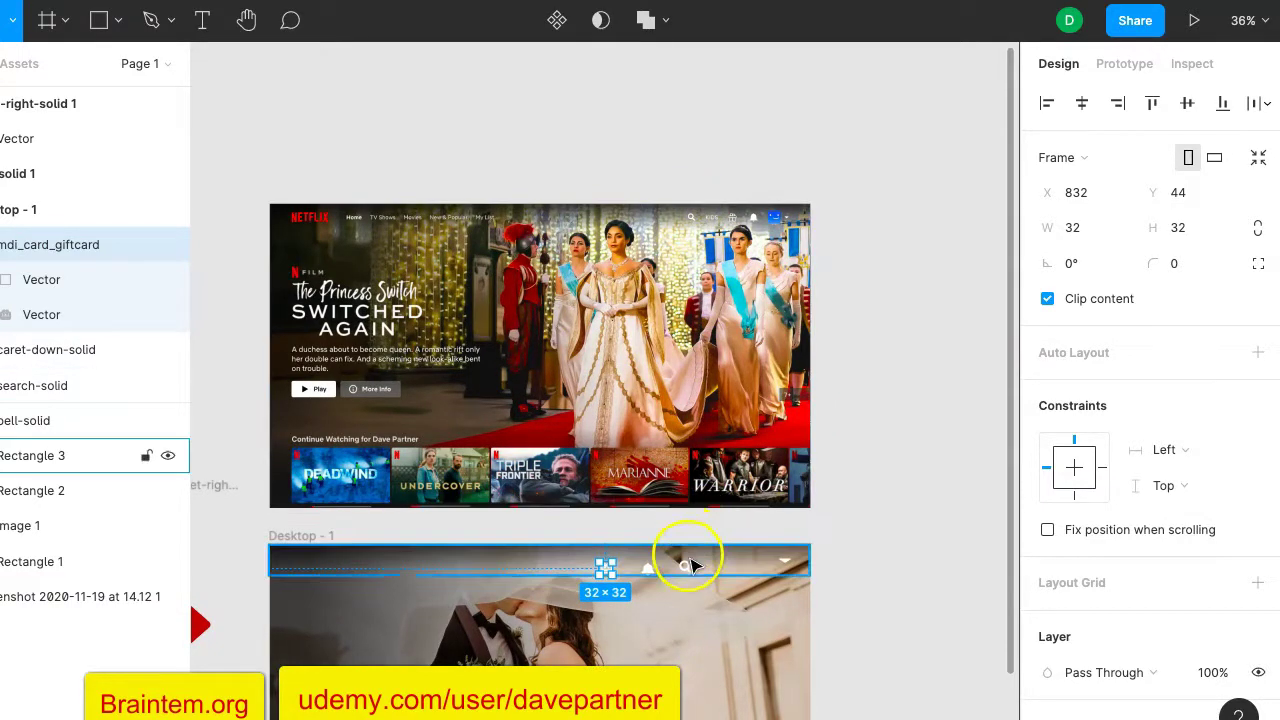
pyautogui.scroll(3, 692, 562)
pyautogui.scroll(5, 692, 565)
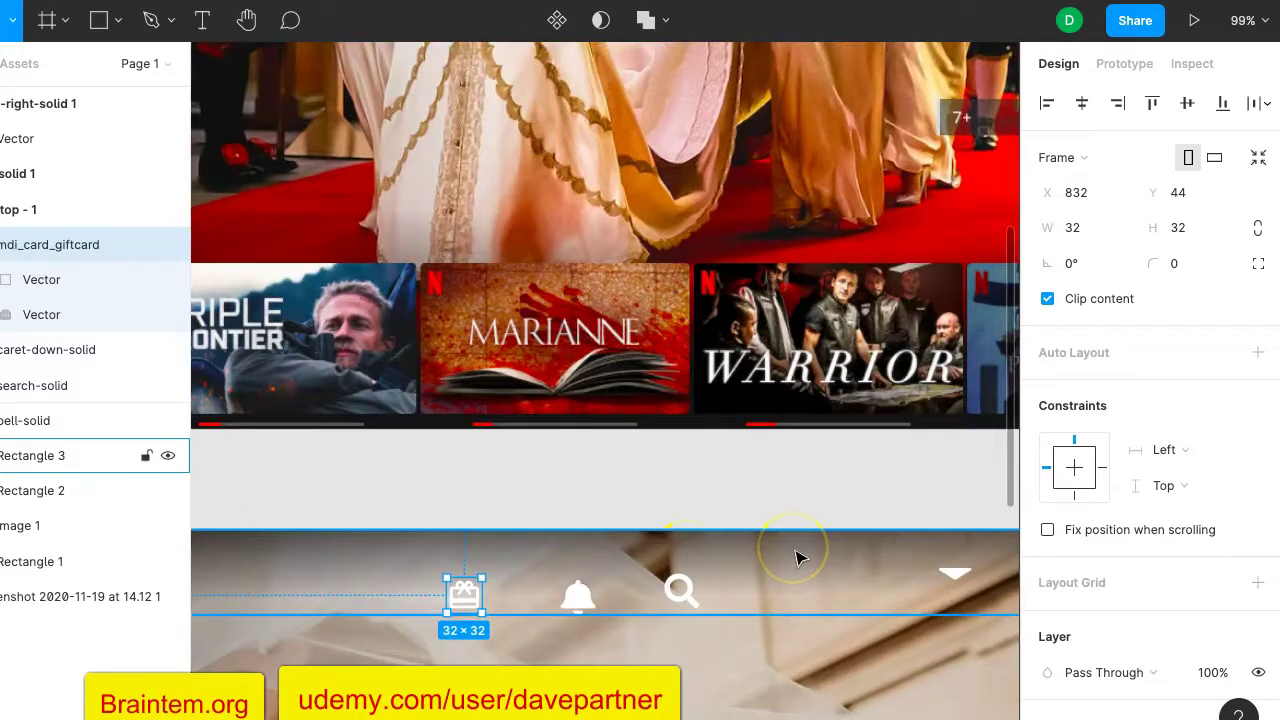
pyautogui.click(800, 558)
pyautogui.scroll(-5, 800, 558)
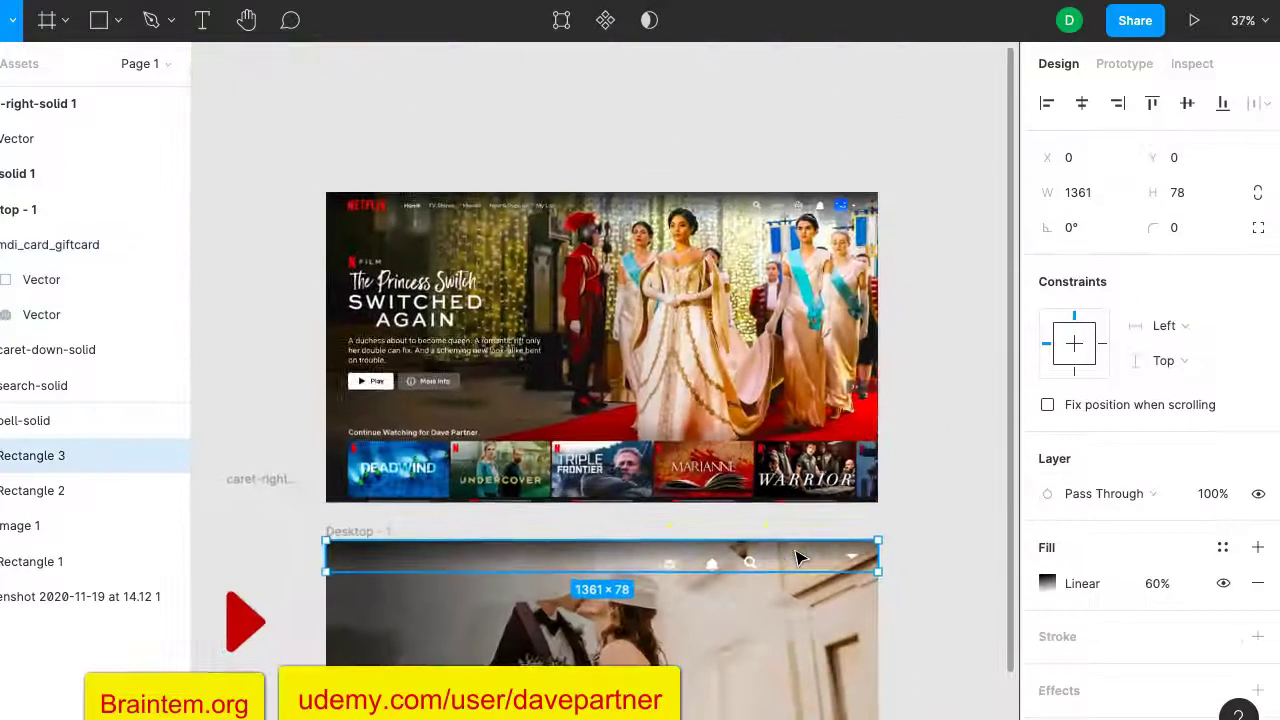
pyautogui.scroll(1, 800, 558)
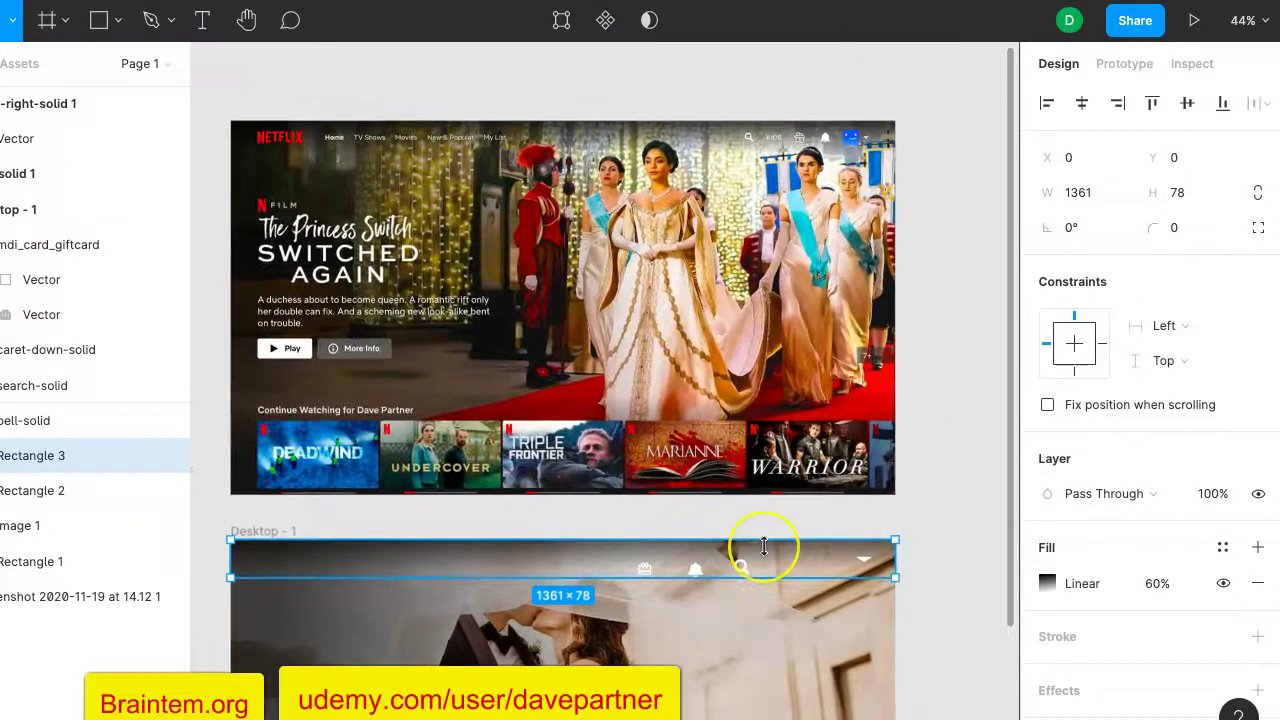
pyautogui.scroll(3, 764, 546)
# Move the search icon up in the header band to Y 31, keeping its horizontal position.
pyautogui.click(729, 583)
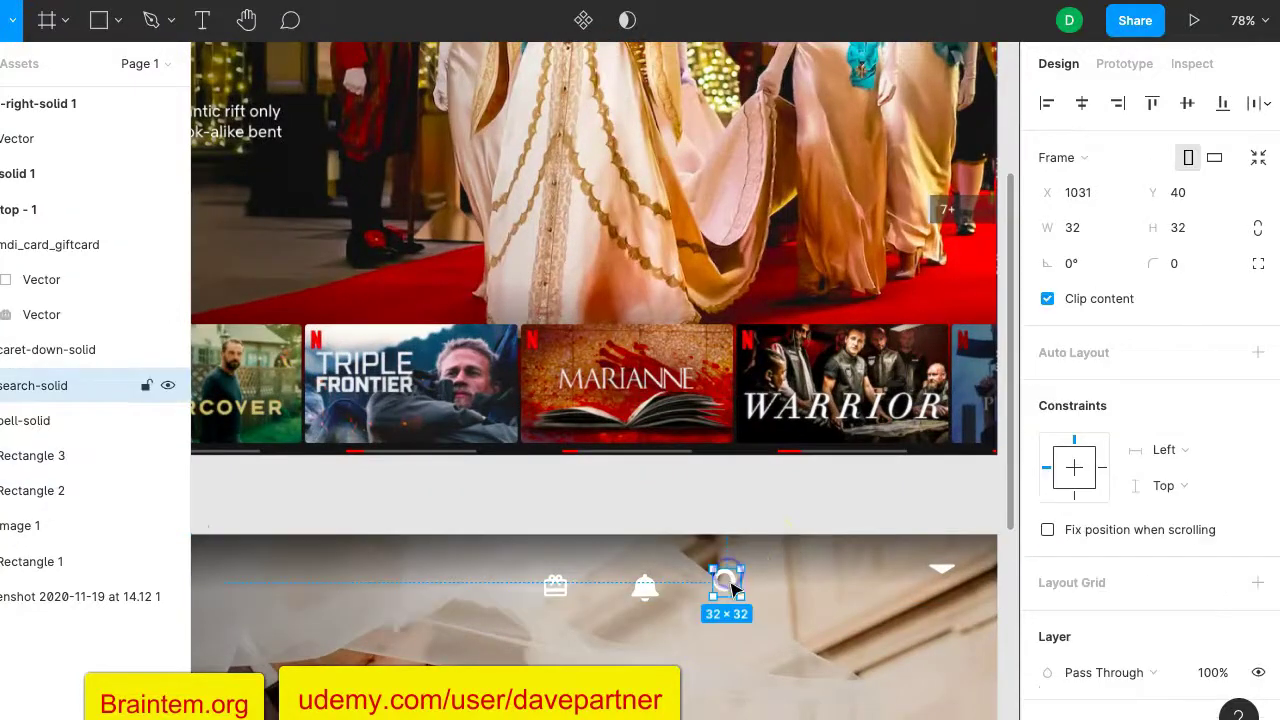
pyautogui.press('Up')
pyautogui.press('Up')
pyautogui.press('Up')
pyautogui.press('Up')
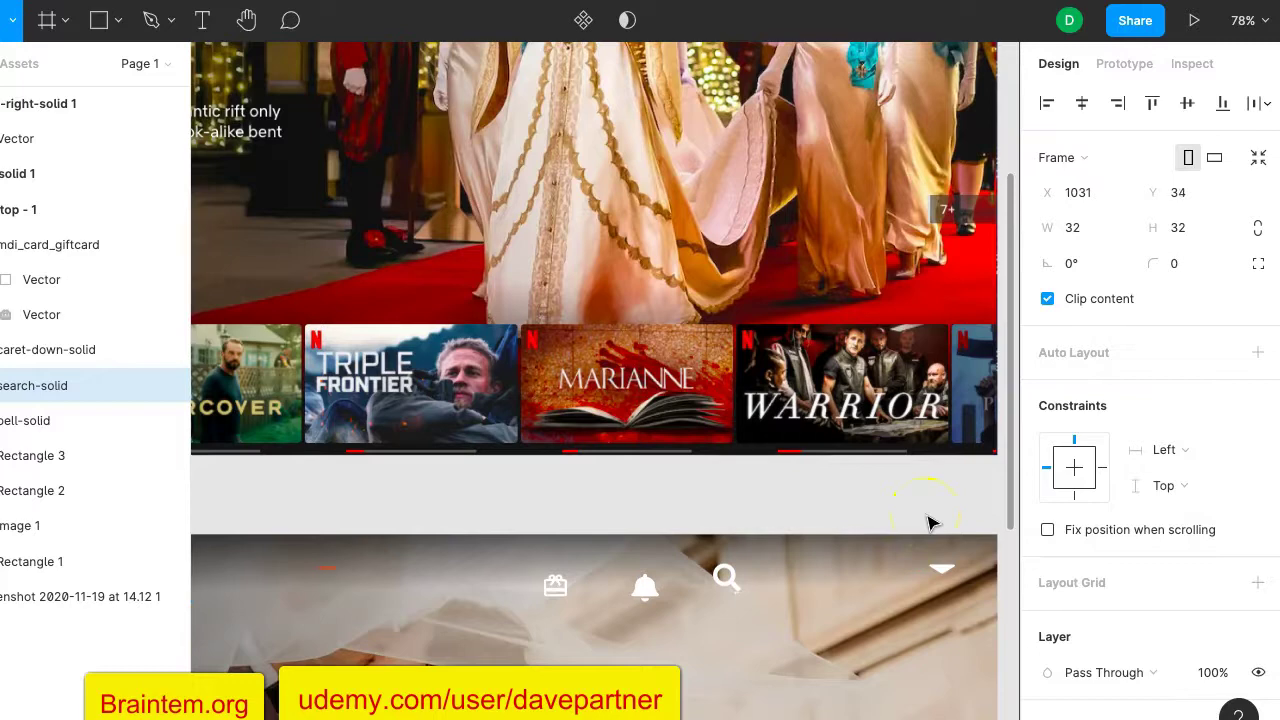
pyautogui.scroll(5, 866, 471)
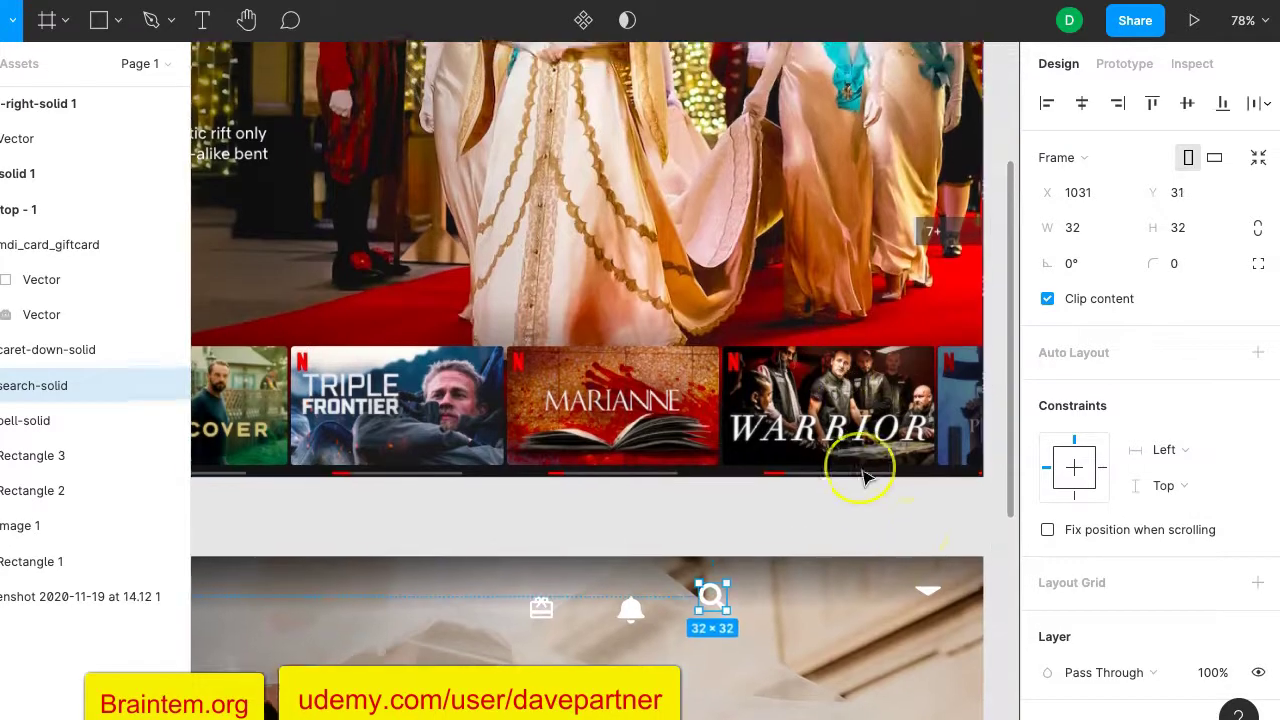
pyautogui.scroll(-5, 866, 478)
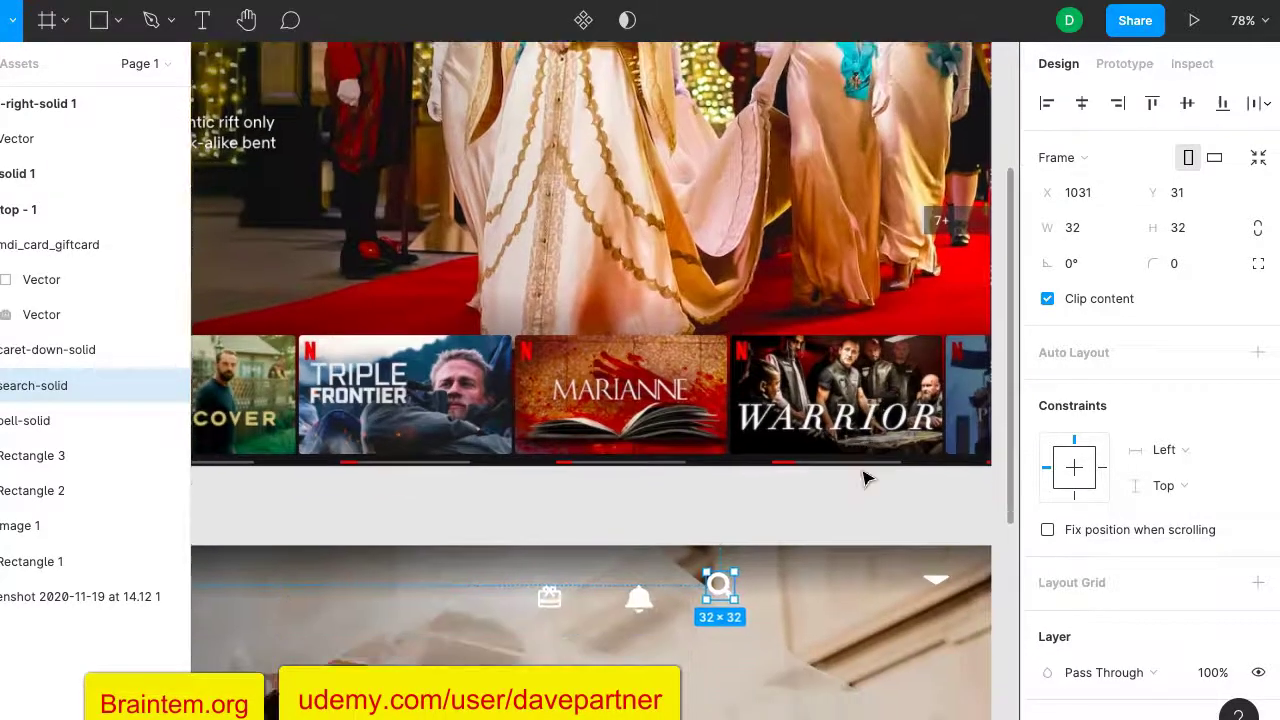
pyautogui.click(720, 548)
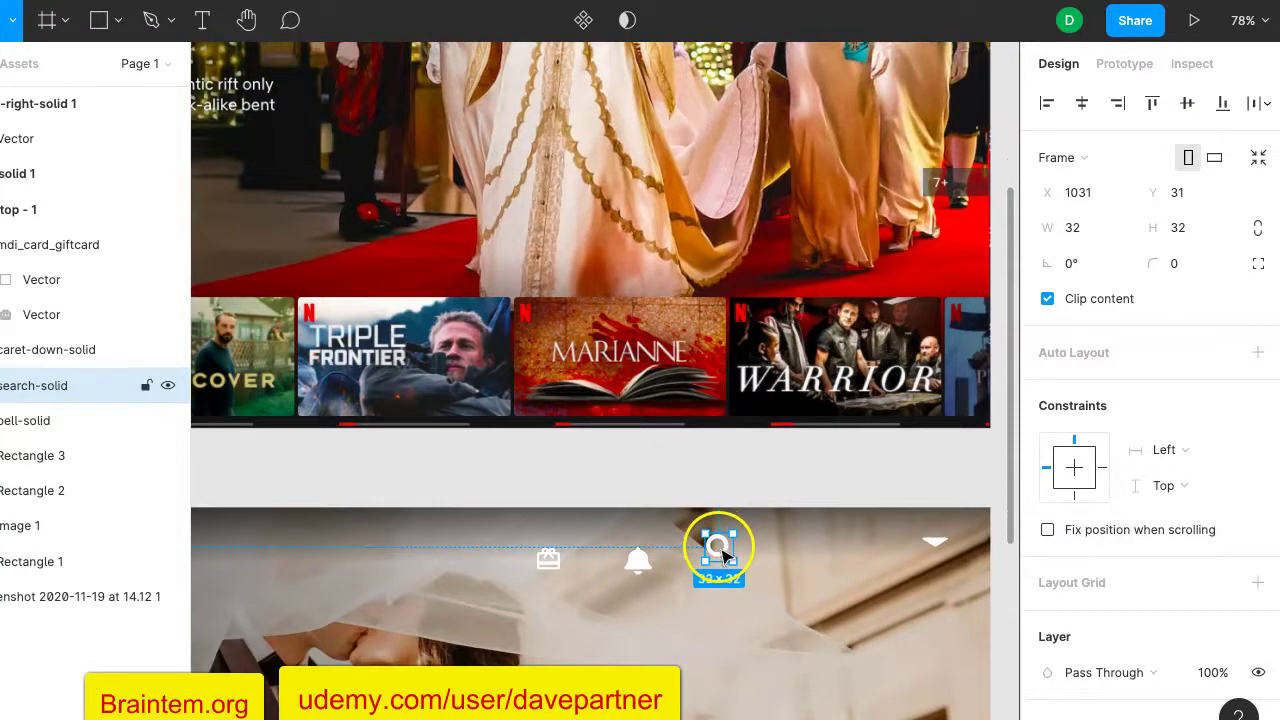
# Nudge the search icon to Y 32 and add the text KIDS to its right at about X 1100, Y 45.
pyautogui.moveTo(721, 551); pyautogui.dragTo(721, 549)
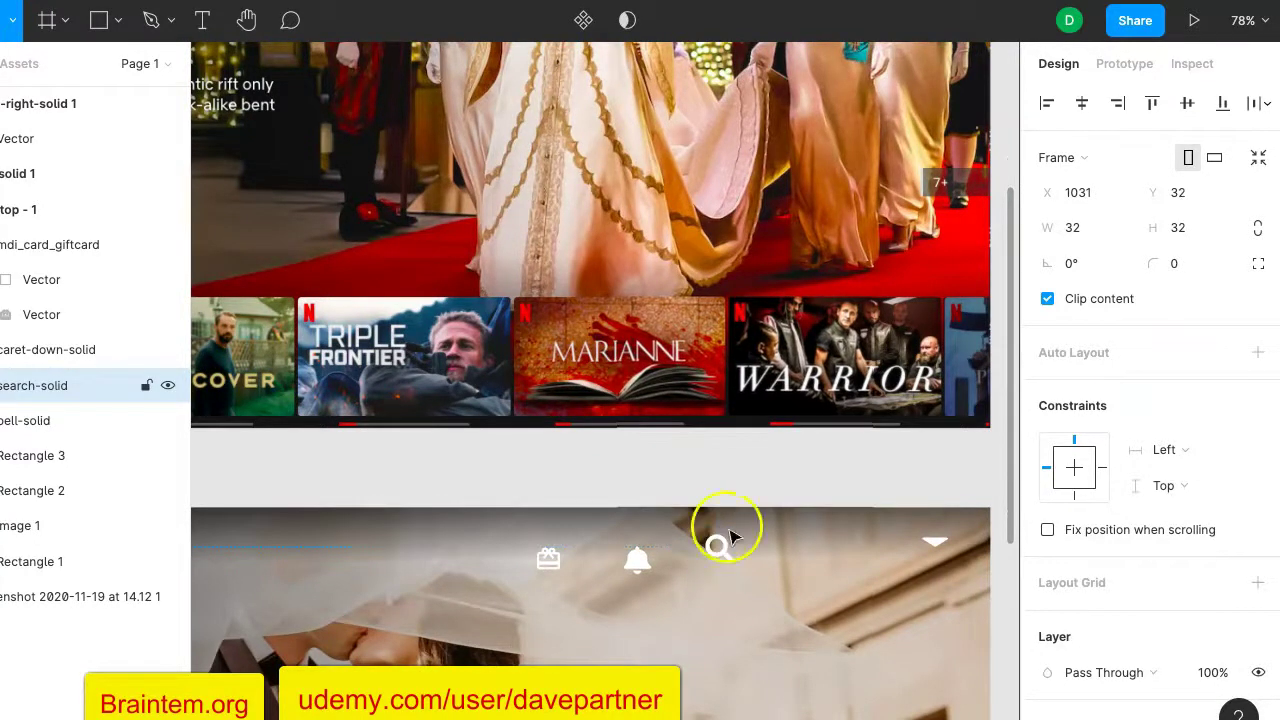
pyautogui.scroll(4, 730, 537)
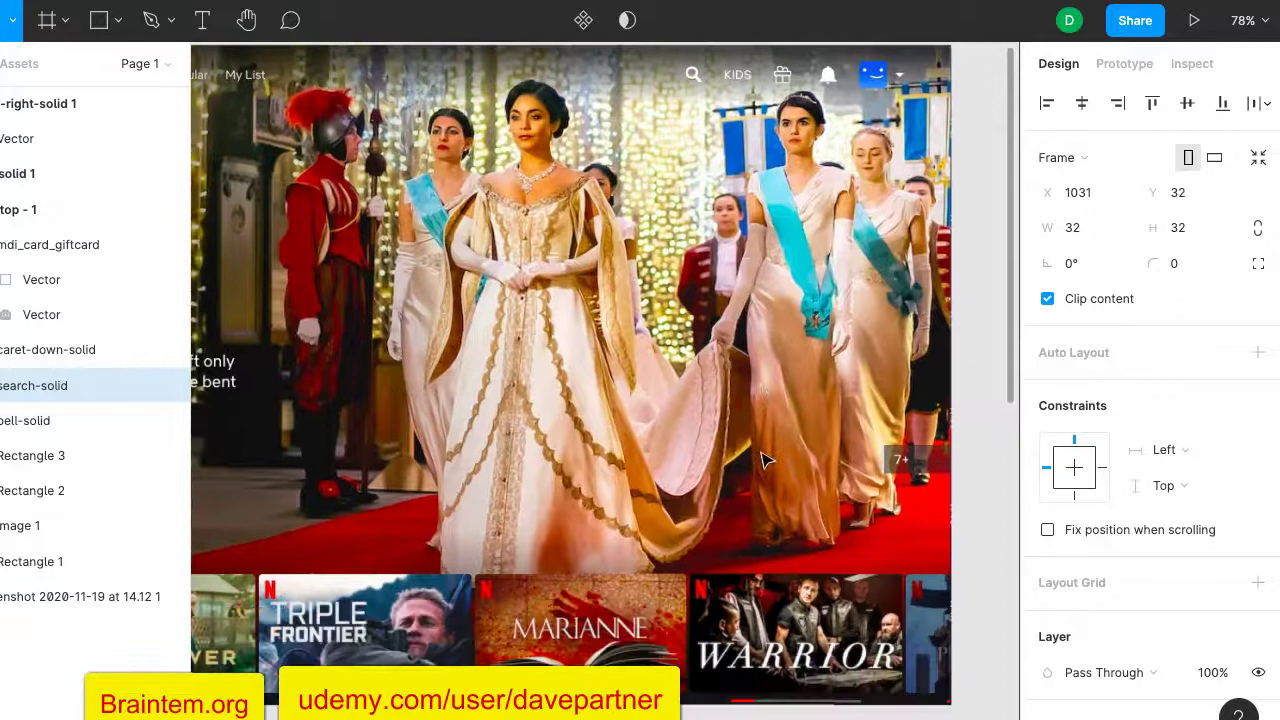
pyautogui.scroll(1, 755, 440)
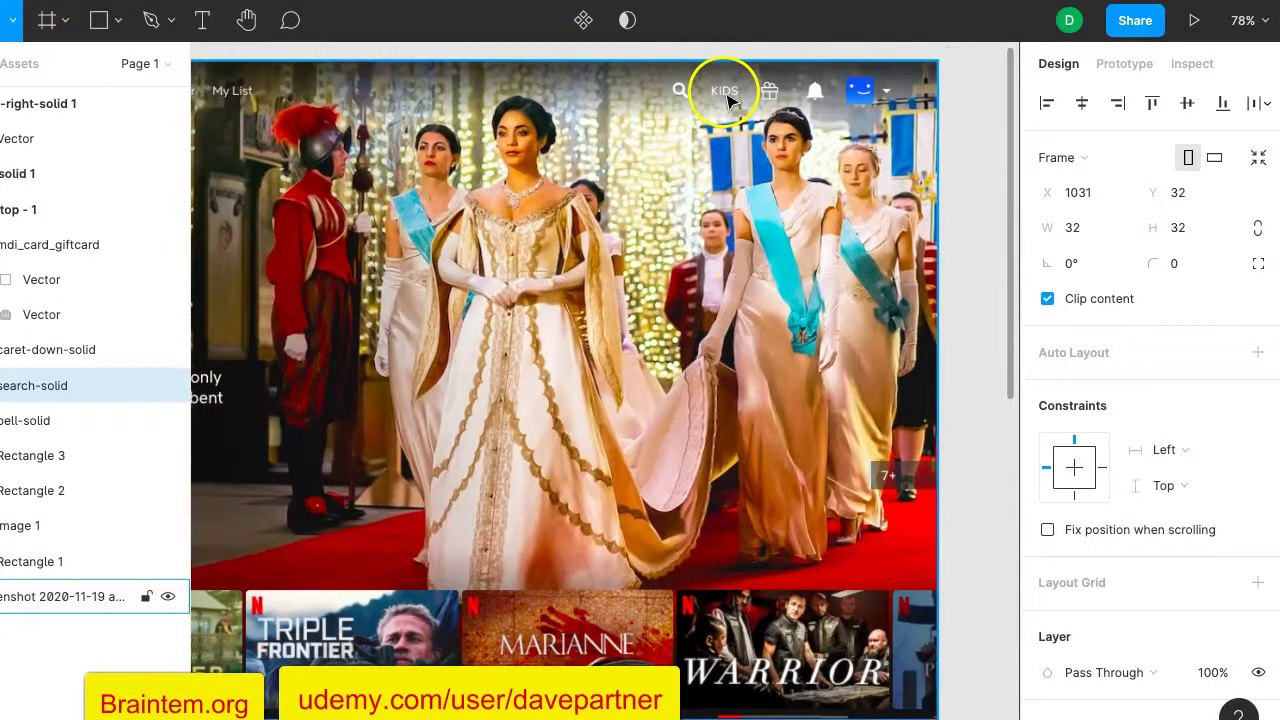
pyautogui.click(203, 20)
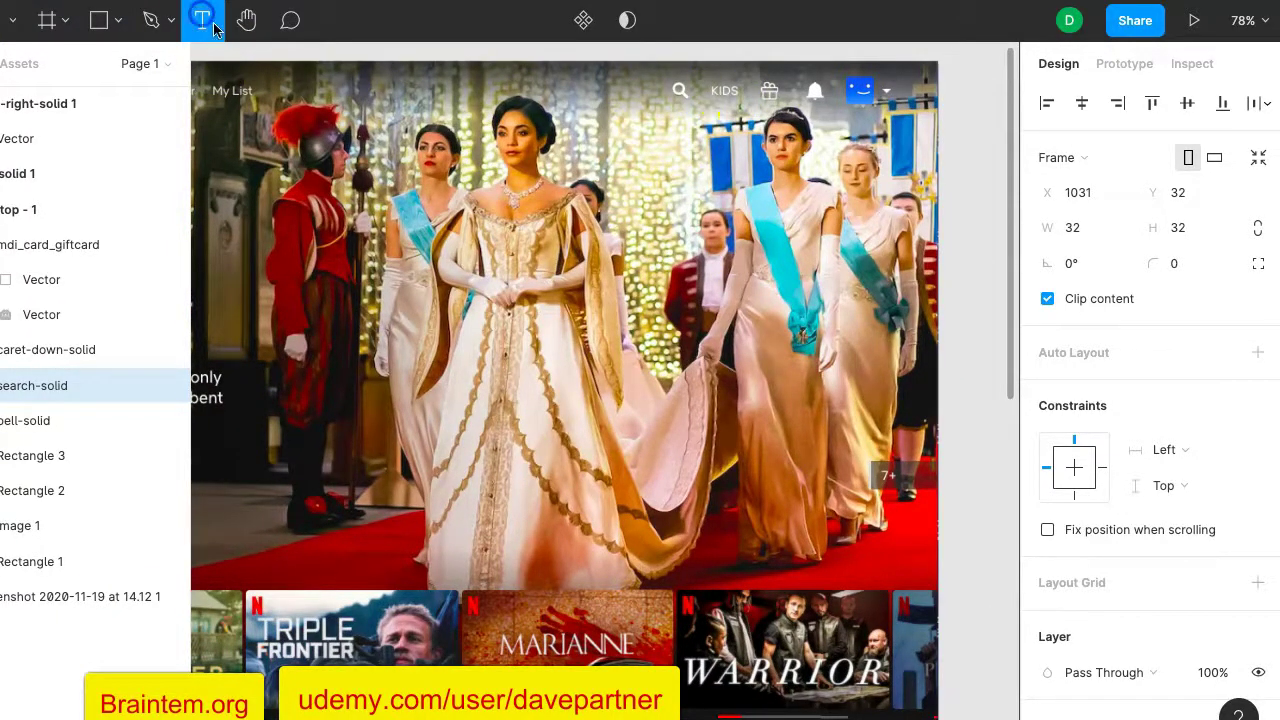
pyautogui.scroll(-5, 578, 497)
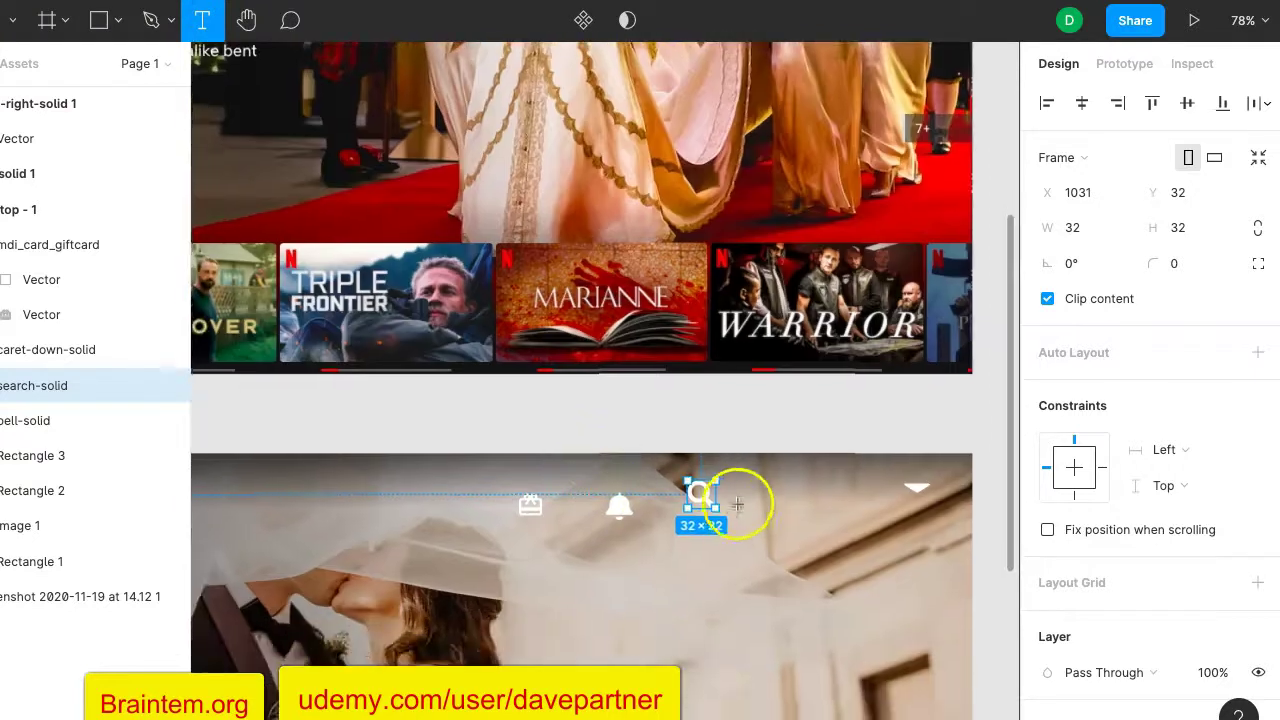
pyautogui.write('KIDS')
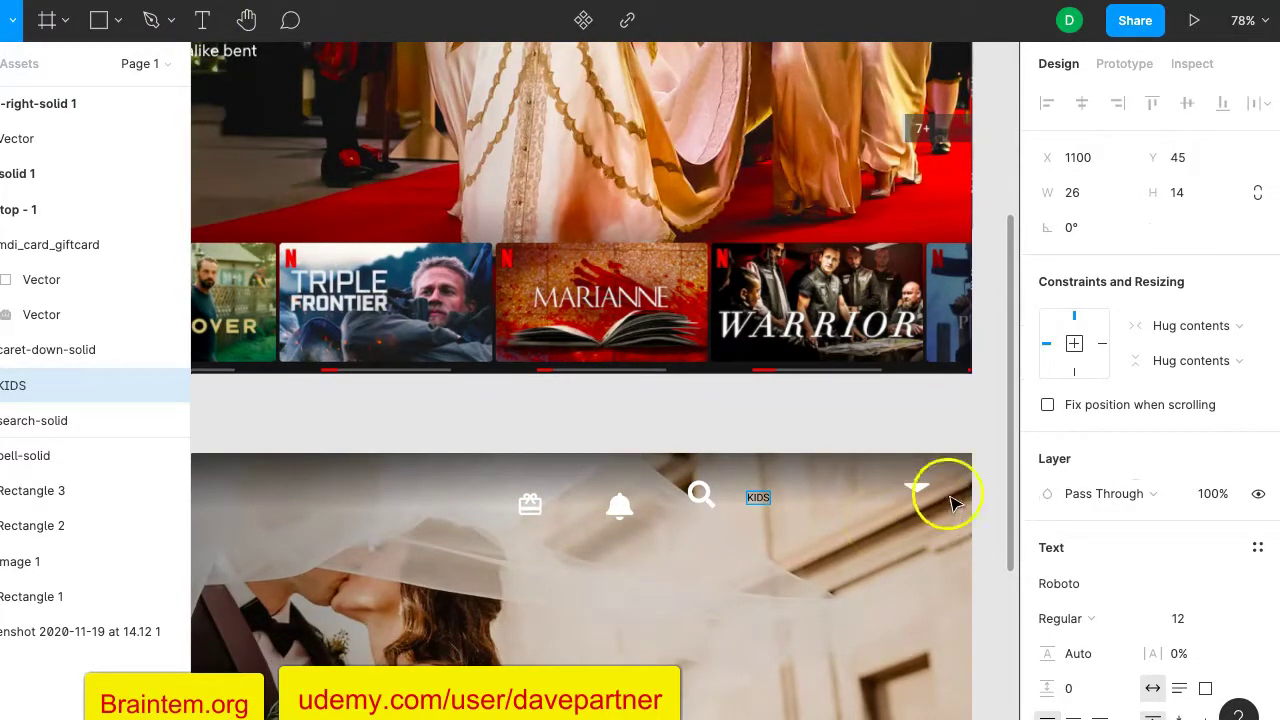
pyautogui.press('Escape')
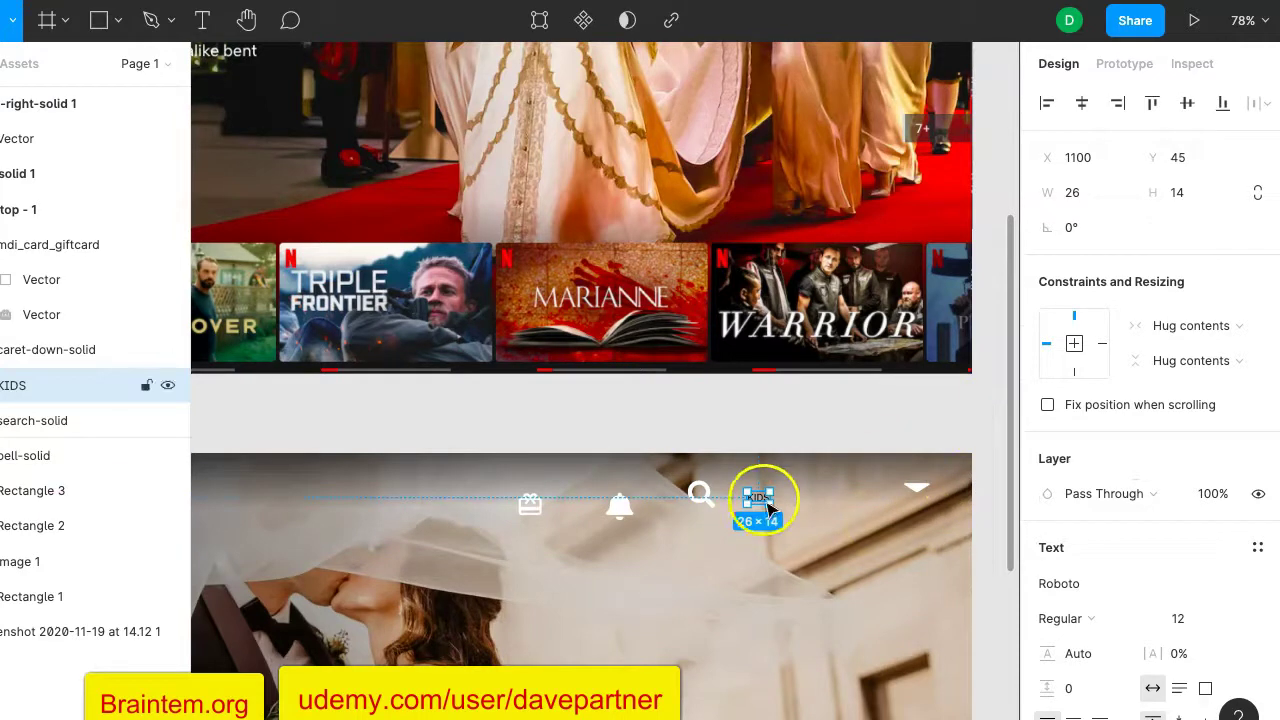
# Set the KIDS label's font size to 18 and compare it with the label in the Netflix reference header.
pyautogui.scroll(-1, 1066, 567)
pyautogui.scroll(-3, 1066, 567)
pyautogui.click(1178, 446)
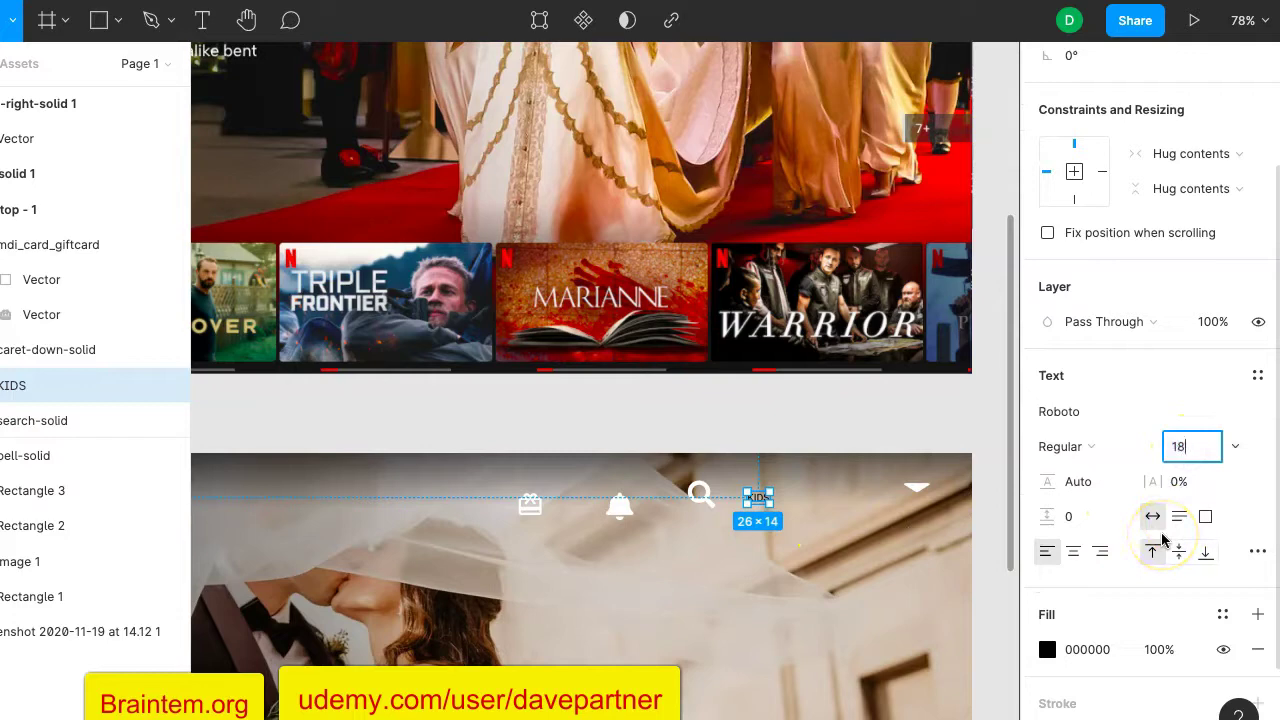
pyautogui.press('Return')
pyautogui.scroll(5, 894, 337)
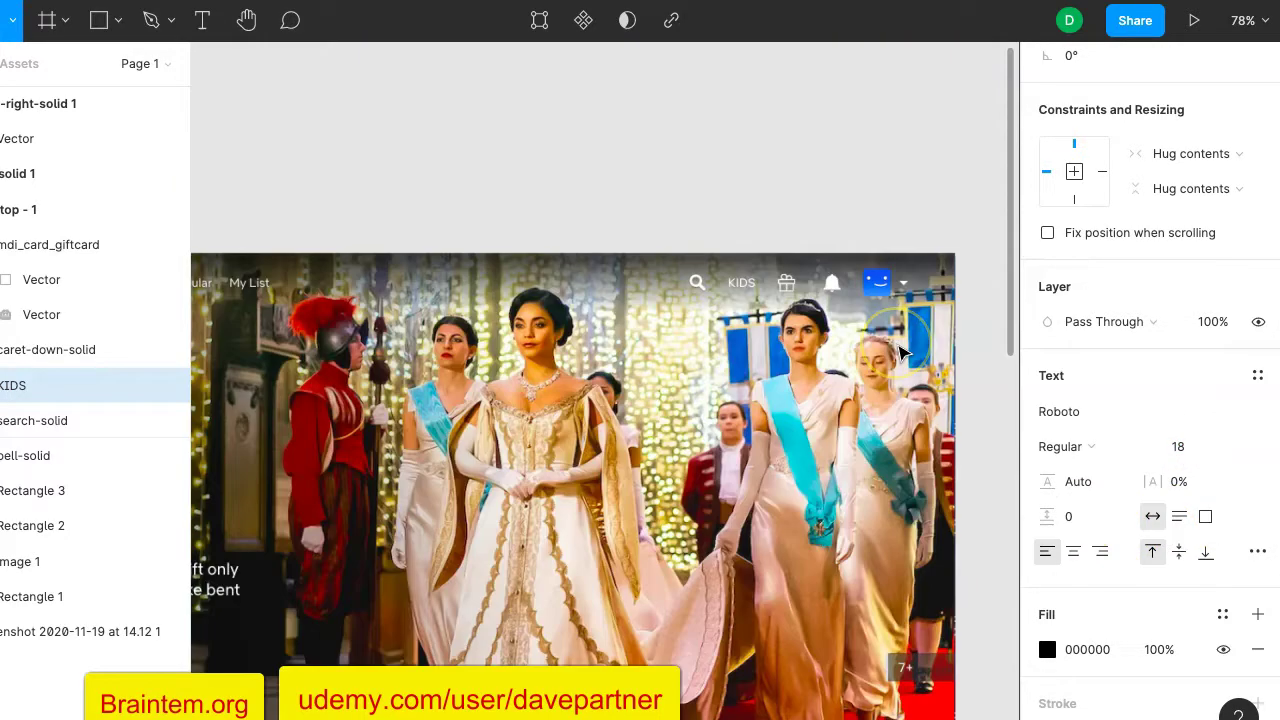
pyautogui.scroll(-10, 900, 352)
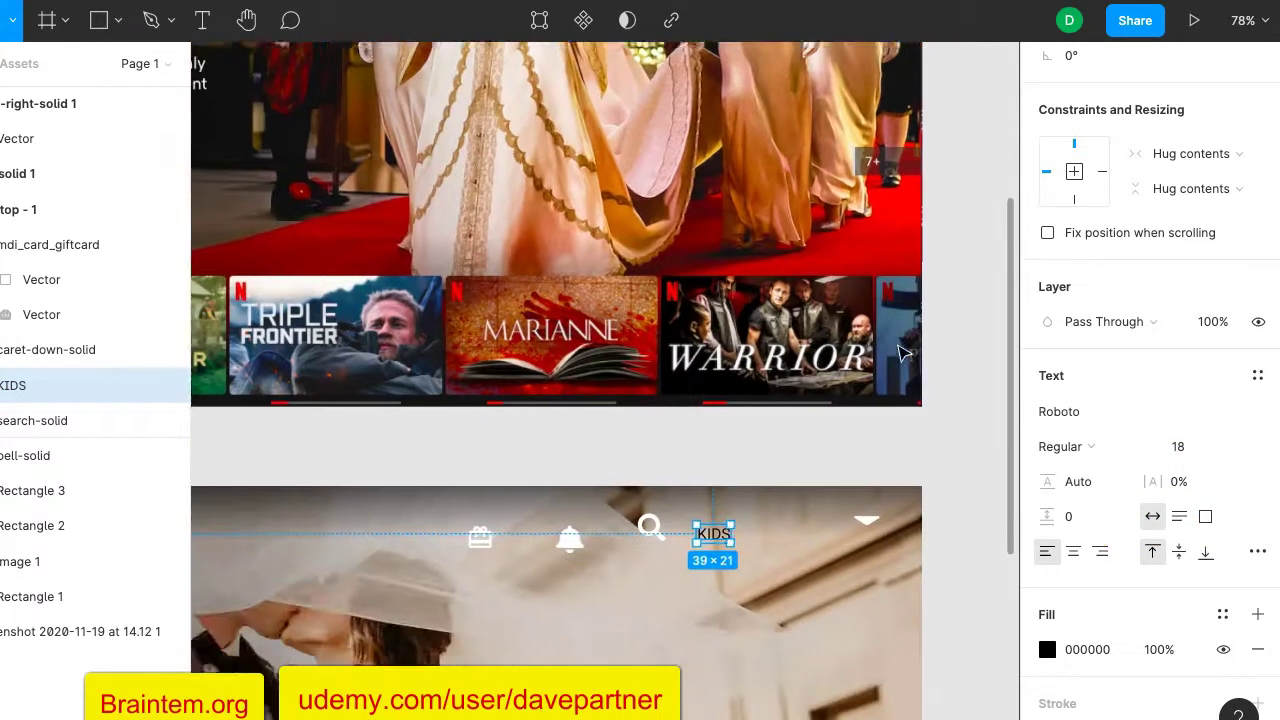
pyautogui.scroll(5, 900, 352)
pyautogui.scroll(-5, 900, 352)
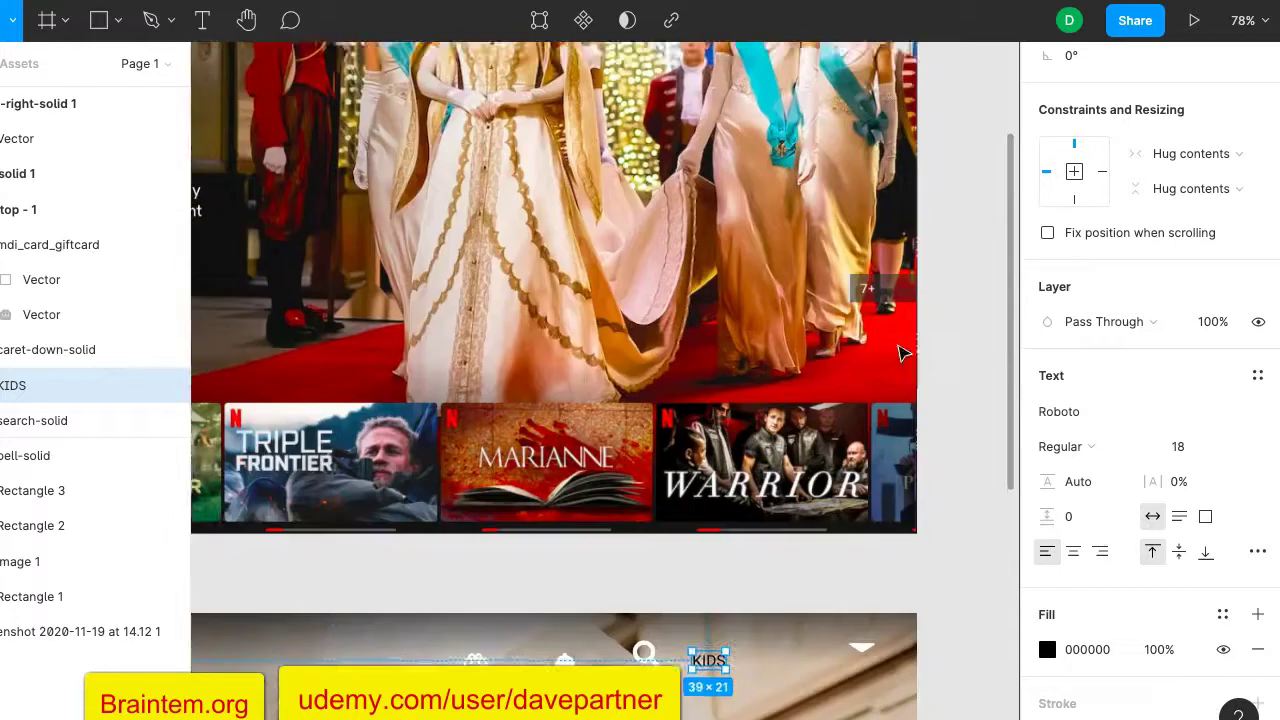
# Enlarge the KIDS label's font size to 25 and check it against the reference header.
pyautogui.click(1181, 450)
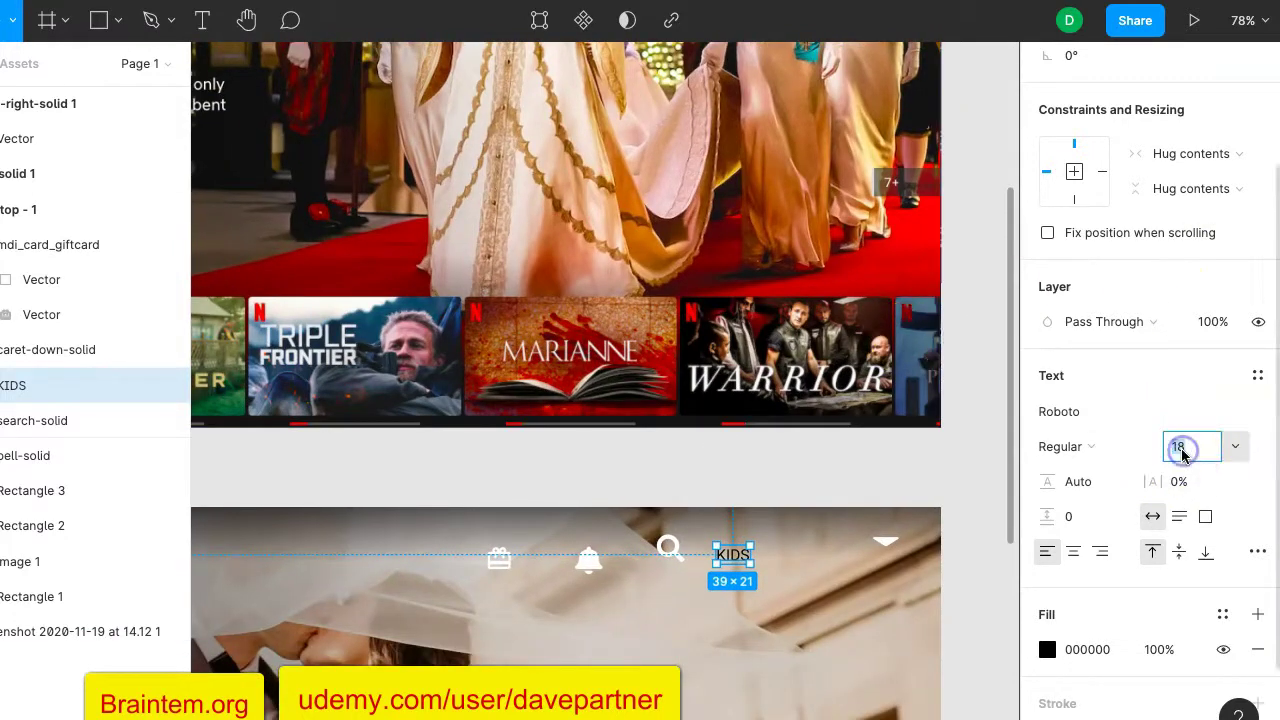
pyautogui.click(1050, 448)
pyautogui.click(1183, 450)
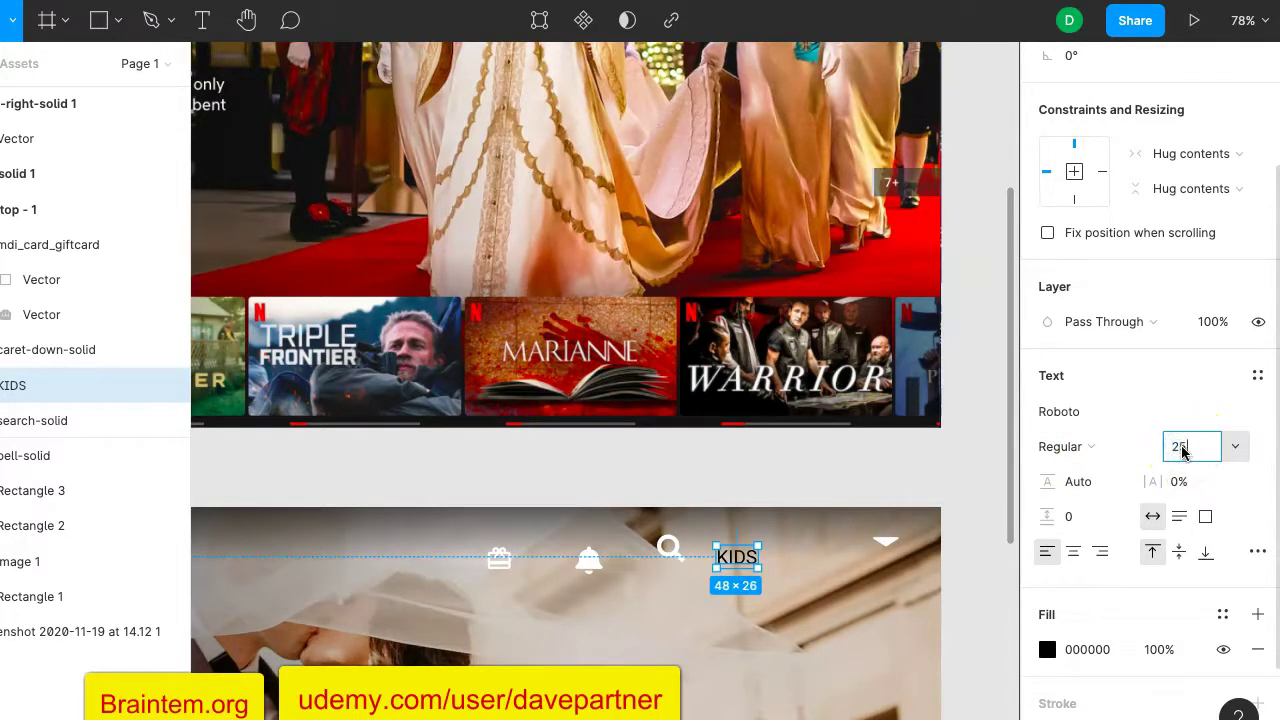
pyautogui.press('Return')
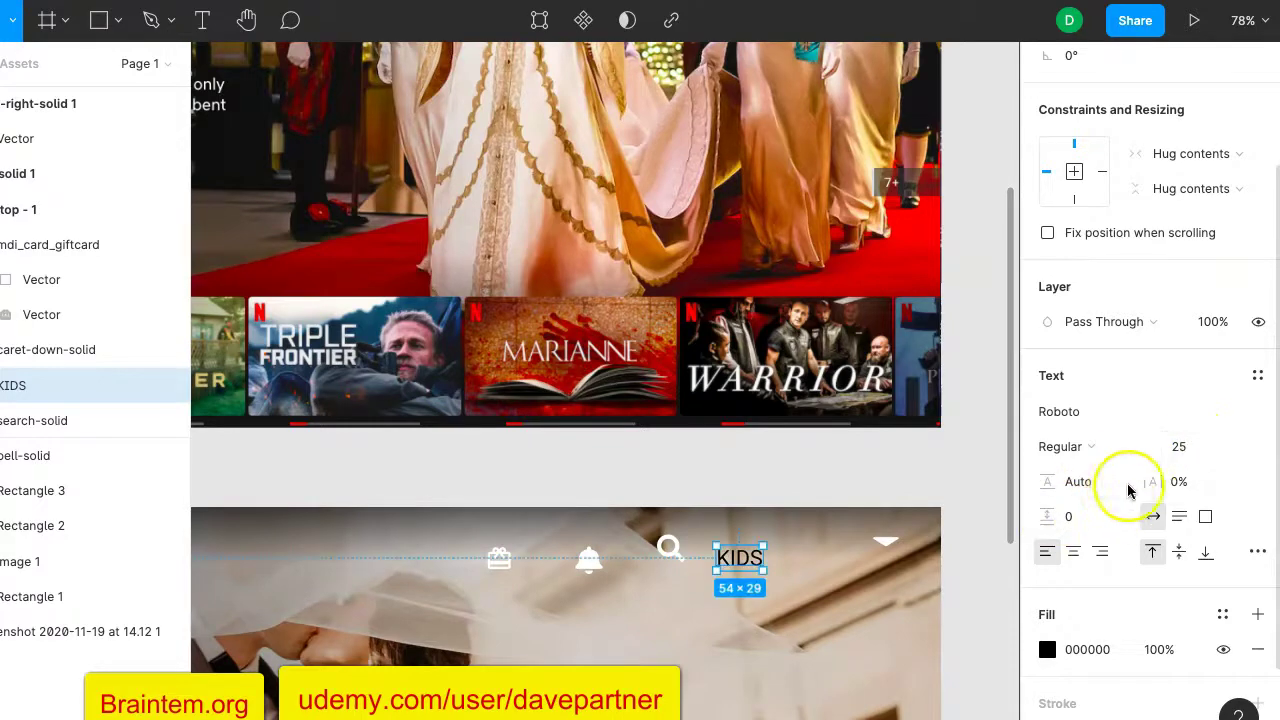
pyautogui.scroll(5, 777, 157)
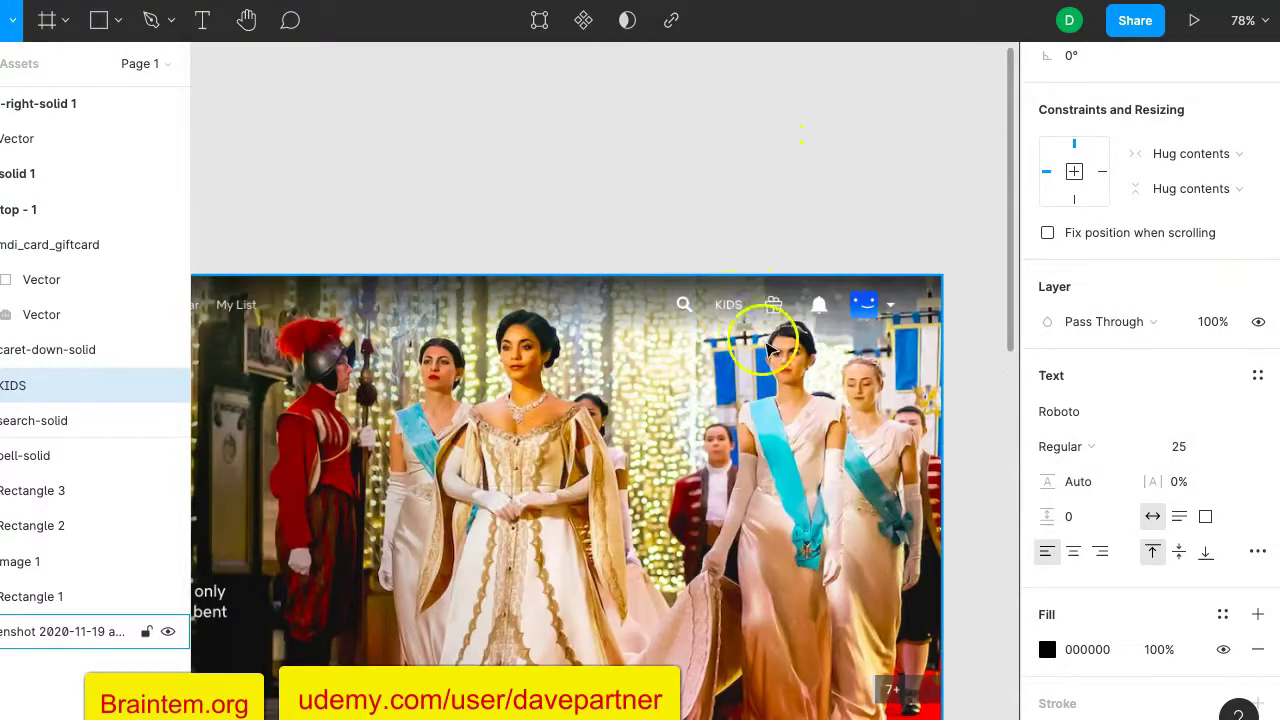
pyautogui.scroll(-5, 769, 347)
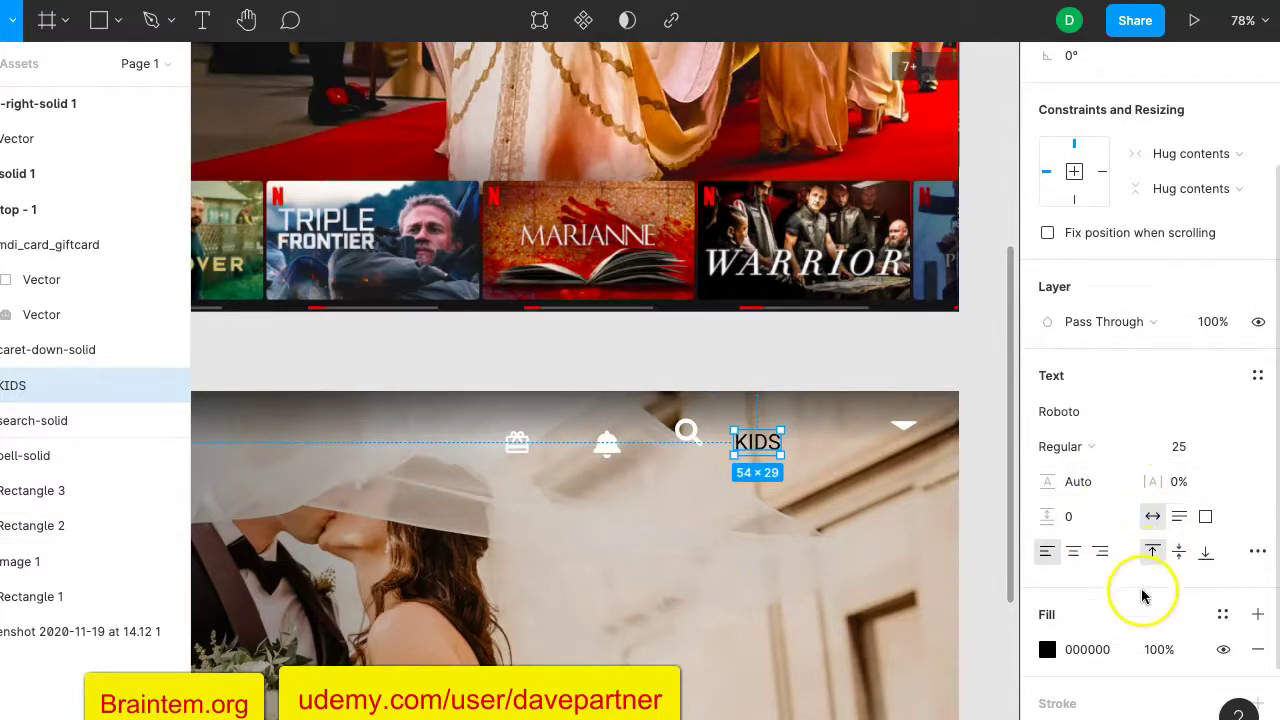
# Change the KIDS label's fill colour to white, FFFFFF.
pyautogui.scroll(-3, 1143, 596)
pyautogui.click(1057, 527)
pyautogui.click(1048, 523)
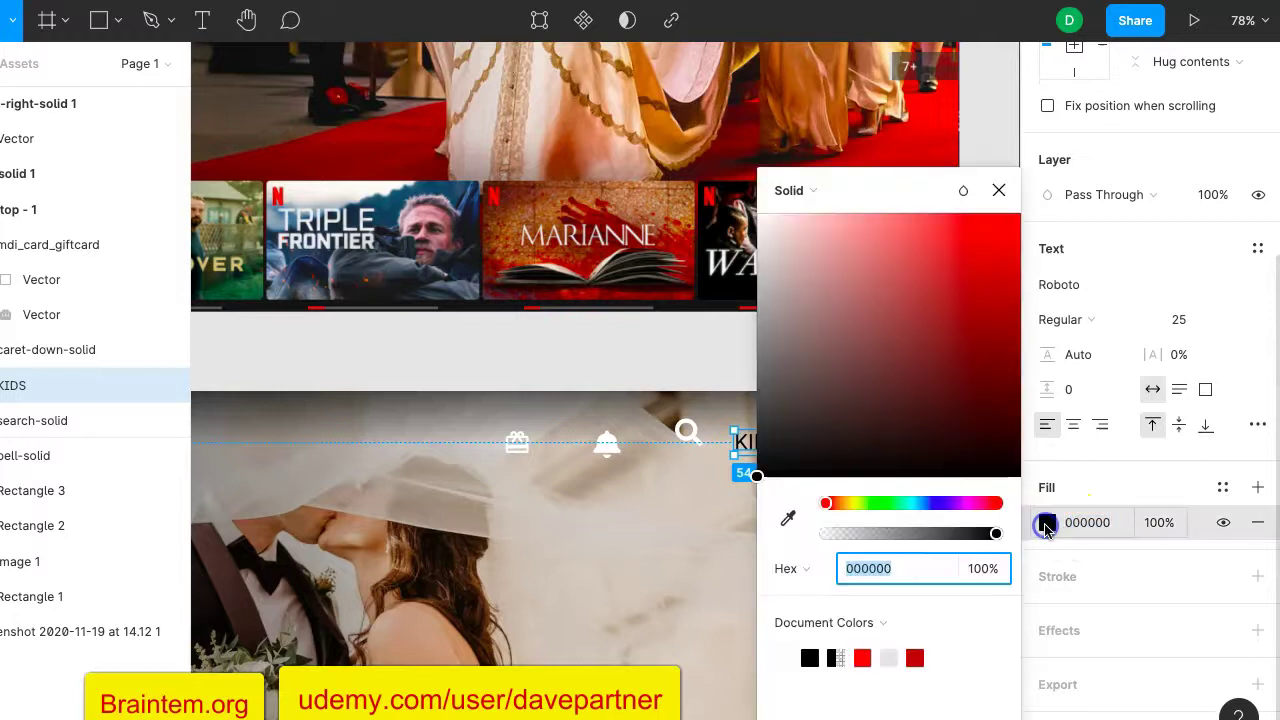
pyautogui.click(788, 657)
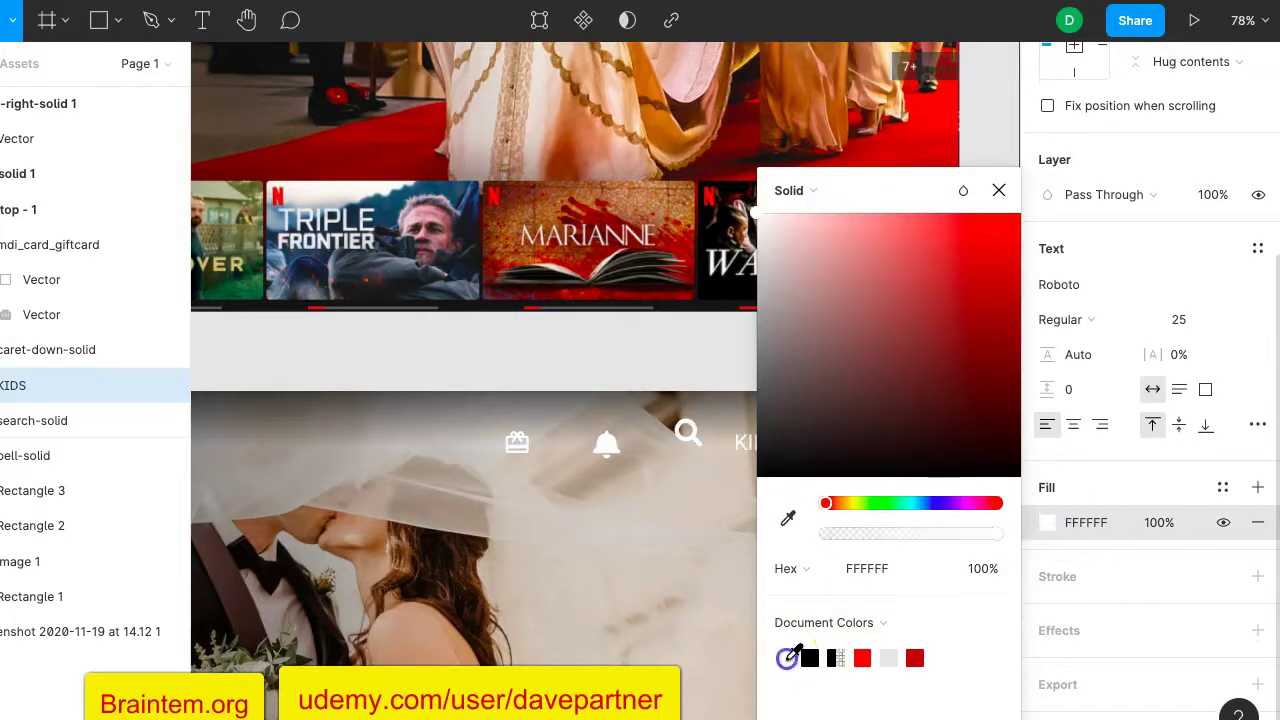
pyautogui.click(998, 190)
# Move the KIDS label up slightly to line up with the search icon, and compare its look with the reference header.
pyautogui.moveTo(760, 440); pyautogui.dragTo(764, 434)
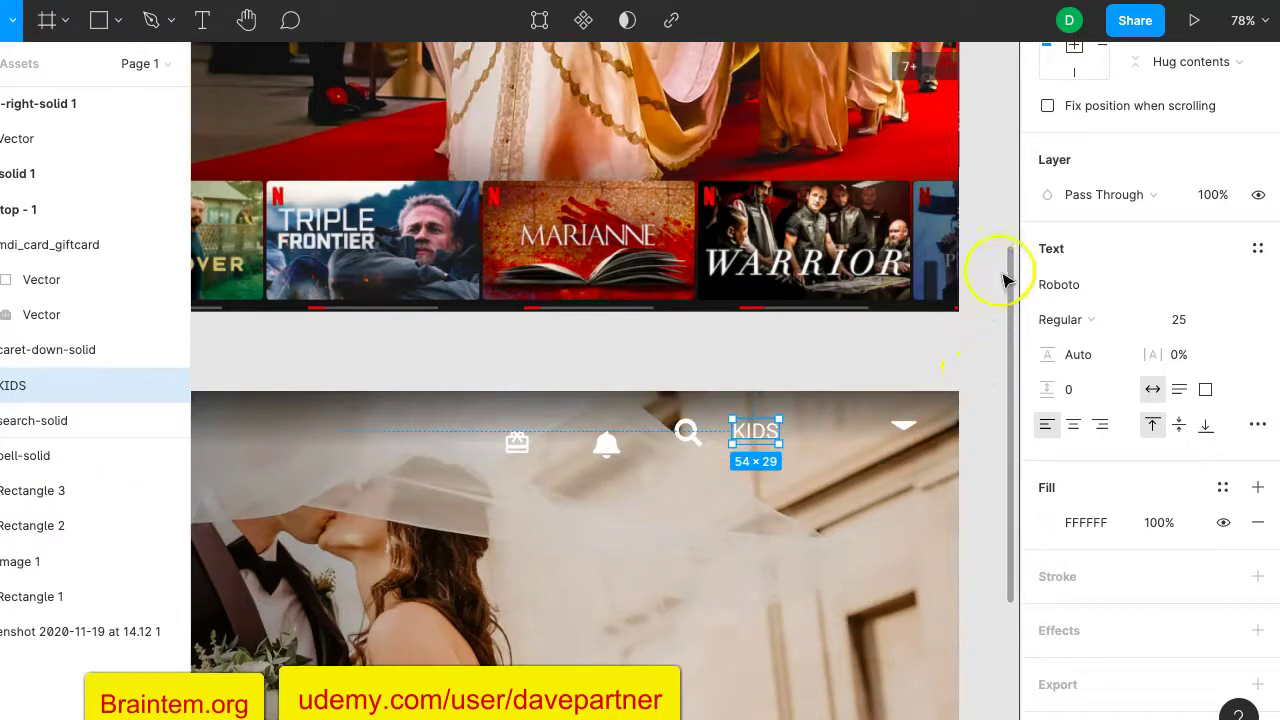
pyautogui.scroll(10, 985, 295)
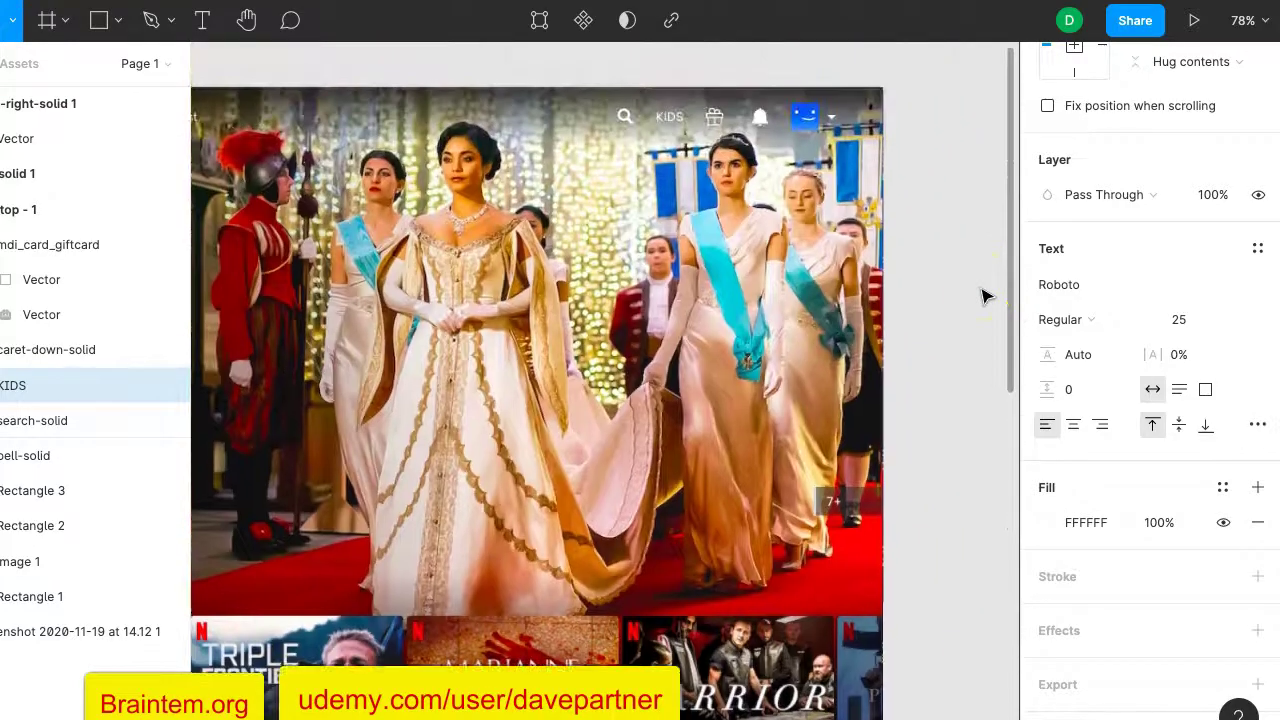
pyautogui.scroll(-5, 985, 295)
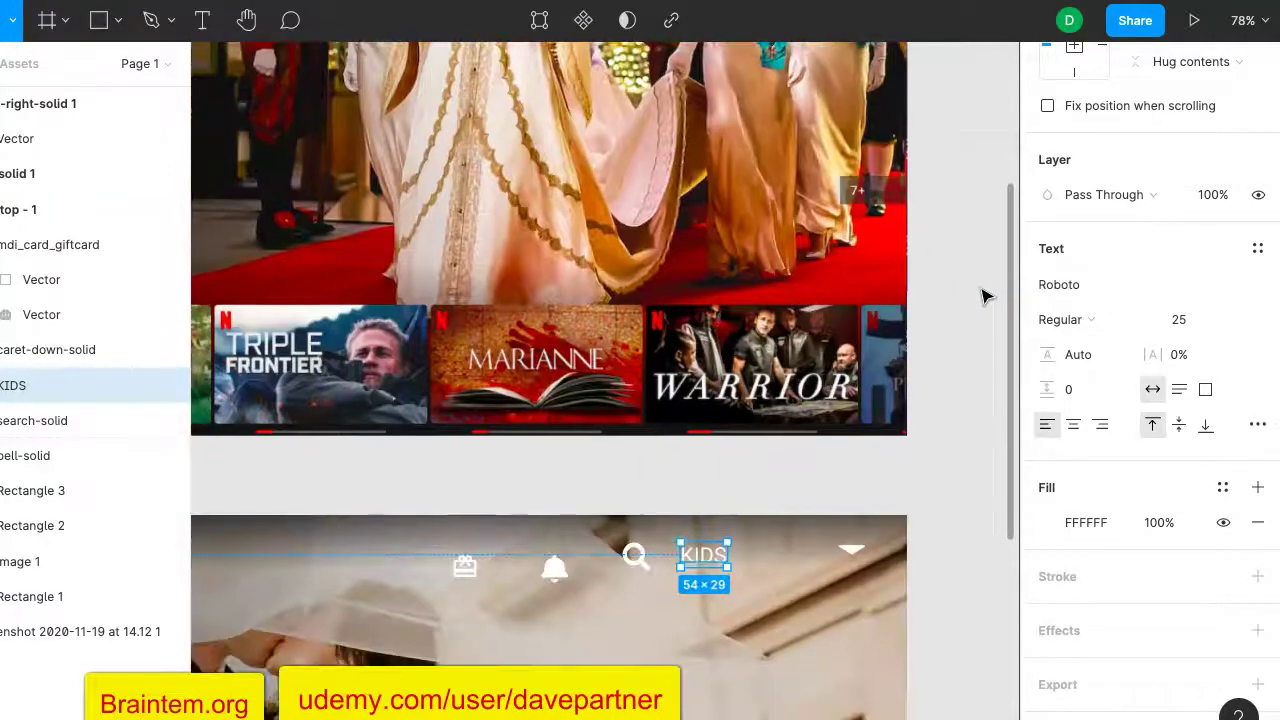
pyautogui.scroll(5, 985, 295)
pyautogui.scroll(-4, 985, 295)
pyautogui.click(1130, 472)
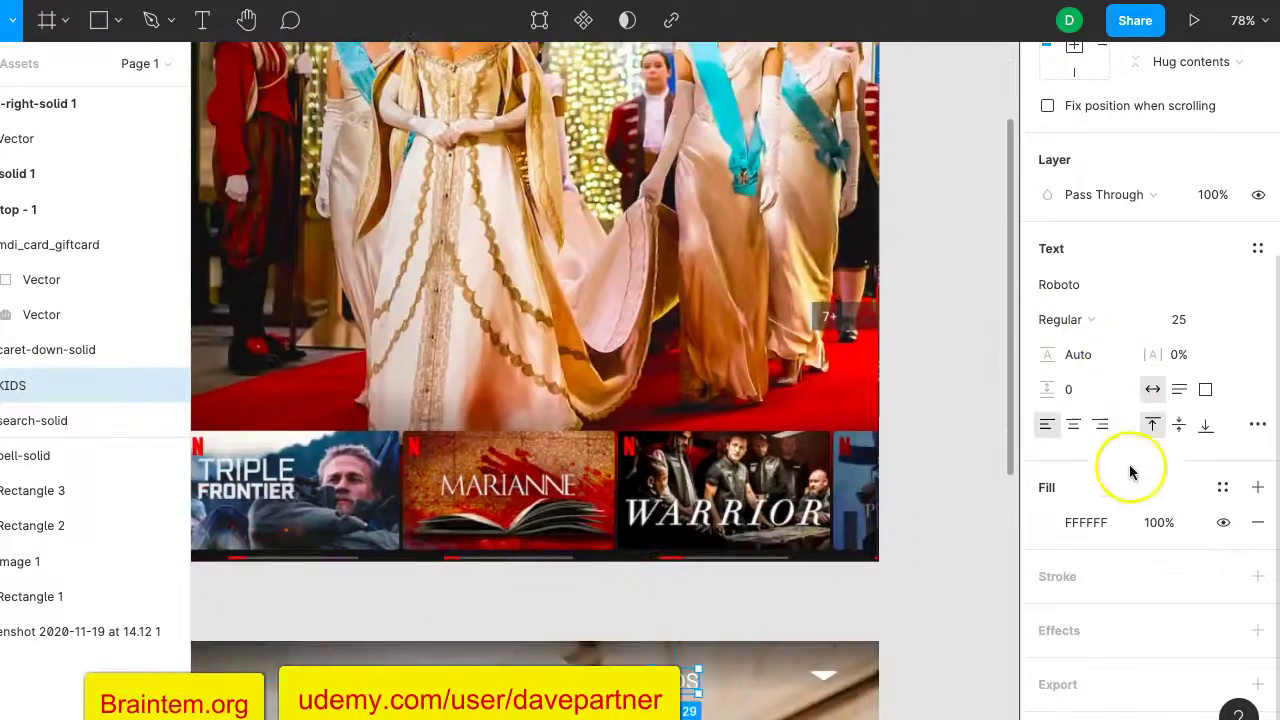
pyautogui.scroll(-1, 1124, 494)
pyautogui.scroll(-3, 957, 617)
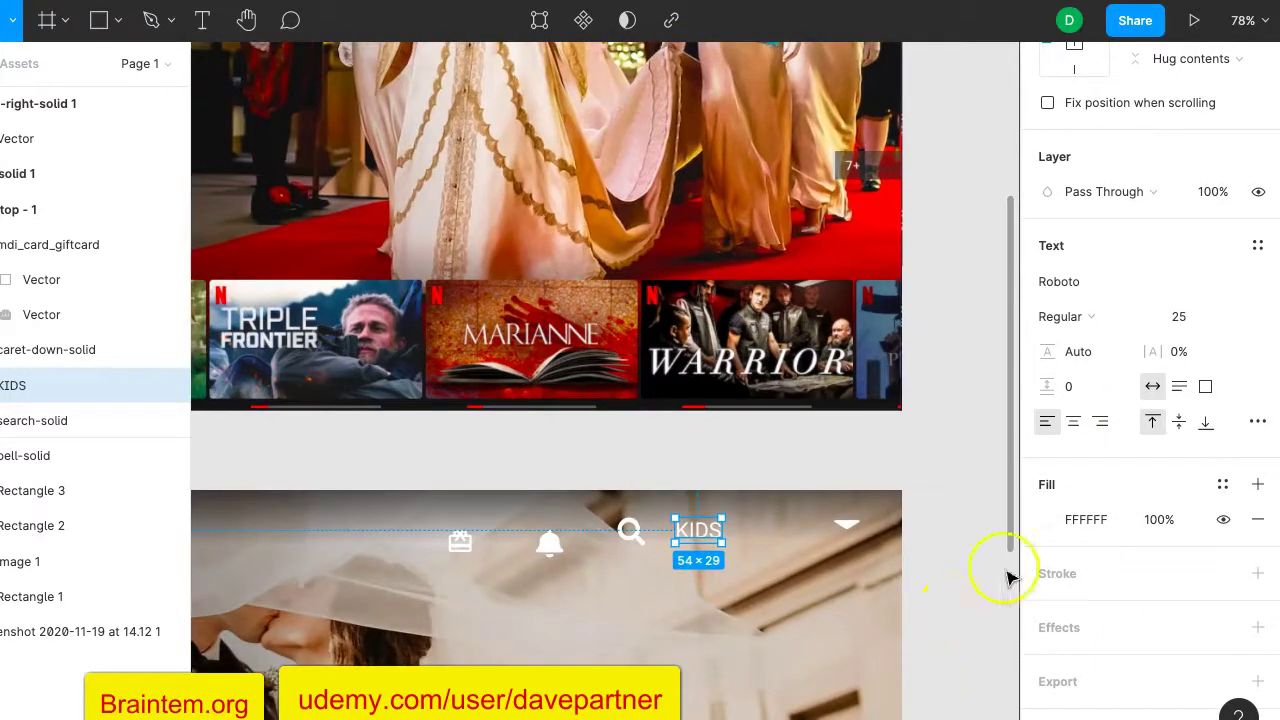
# Set the KIDS label's font size to 22 and compare it with the reference header.
pyautogui.click(1186, 316)
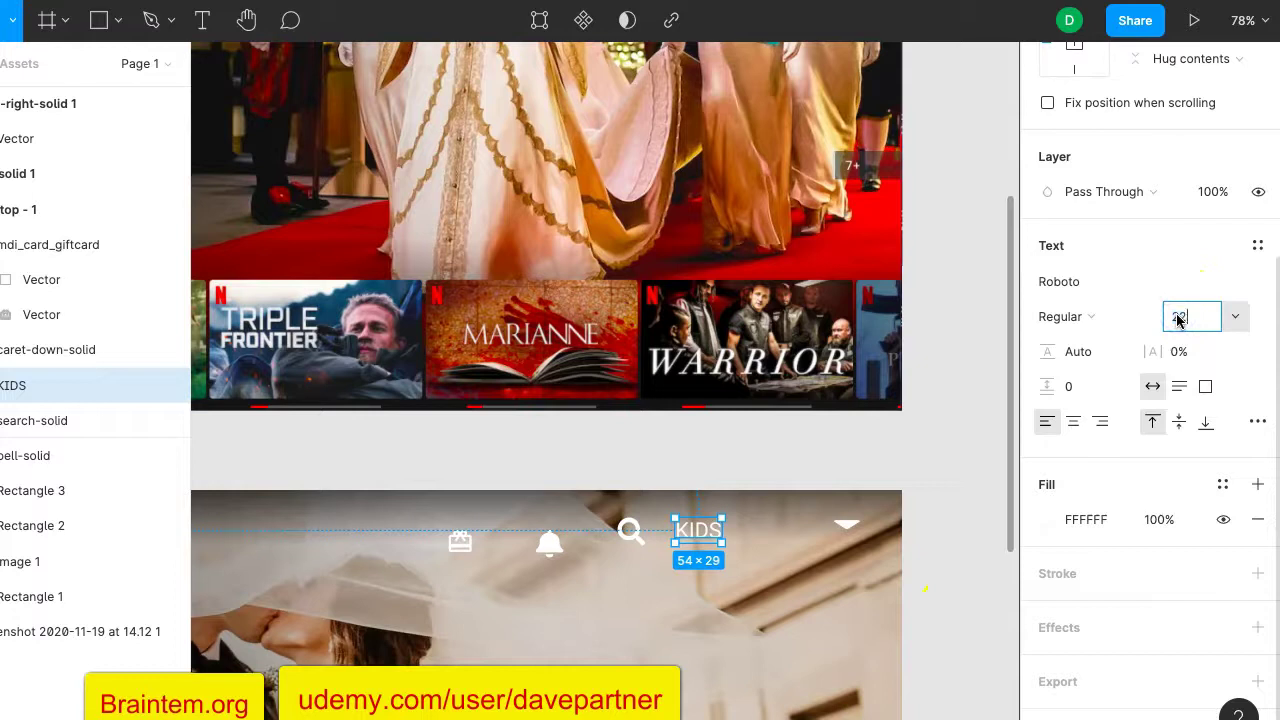
pyautogui.press('Return')
pyautogui.scroll(9, 993, 344)
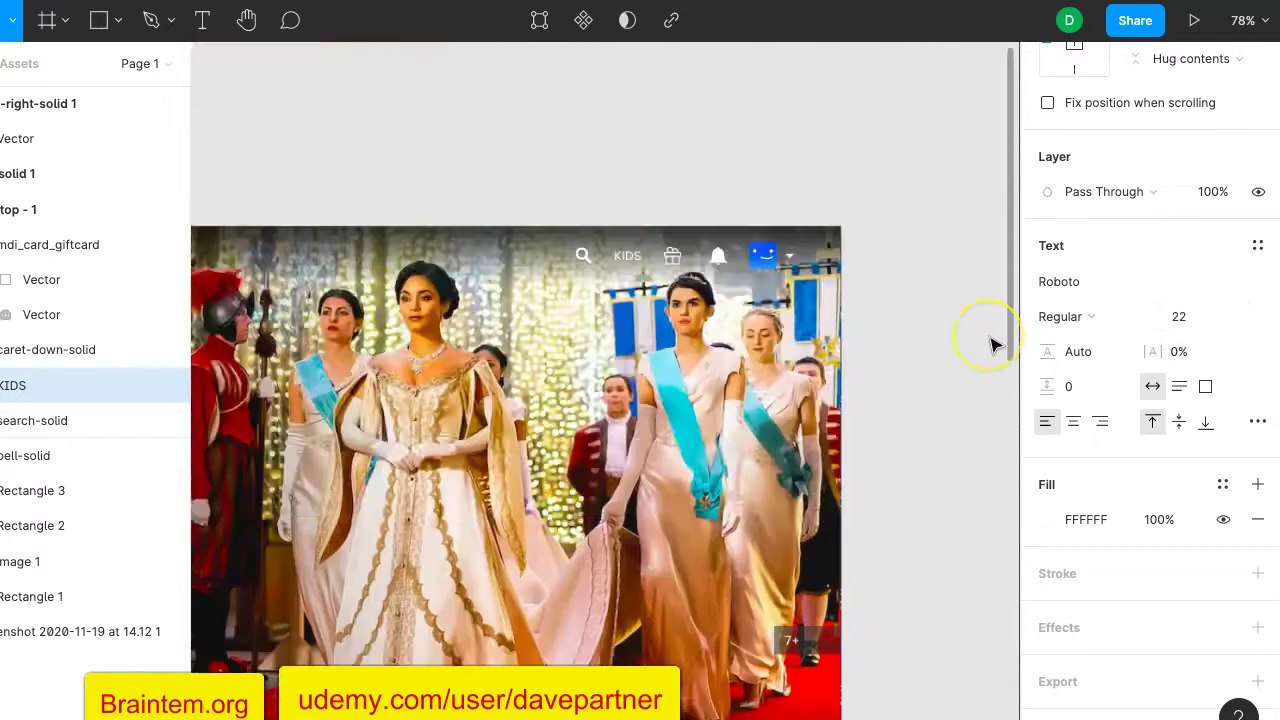
pyautogui.scroll(-8, 866, 323)
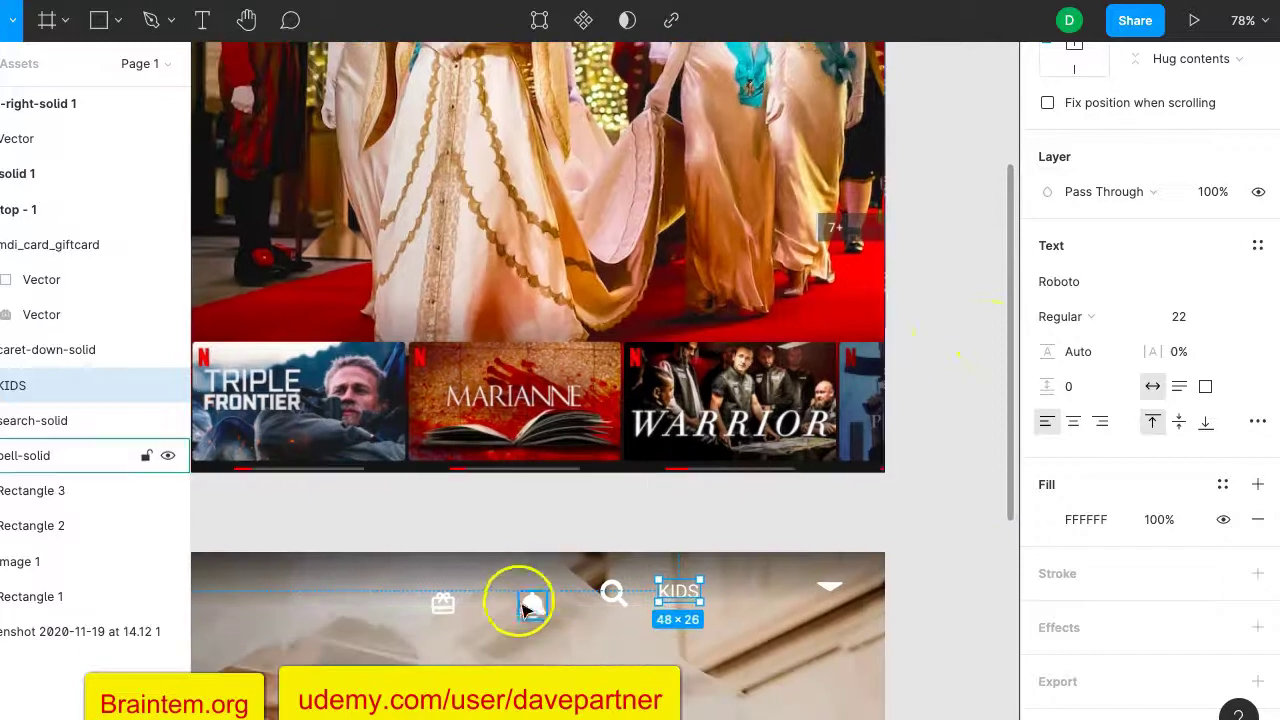
# Move the gift card icon to the right of the KIDS label, level with the search icon, following the reference order.
pyautogui.moveTo(440, 604); pyautogui.dragTo(733, 604)
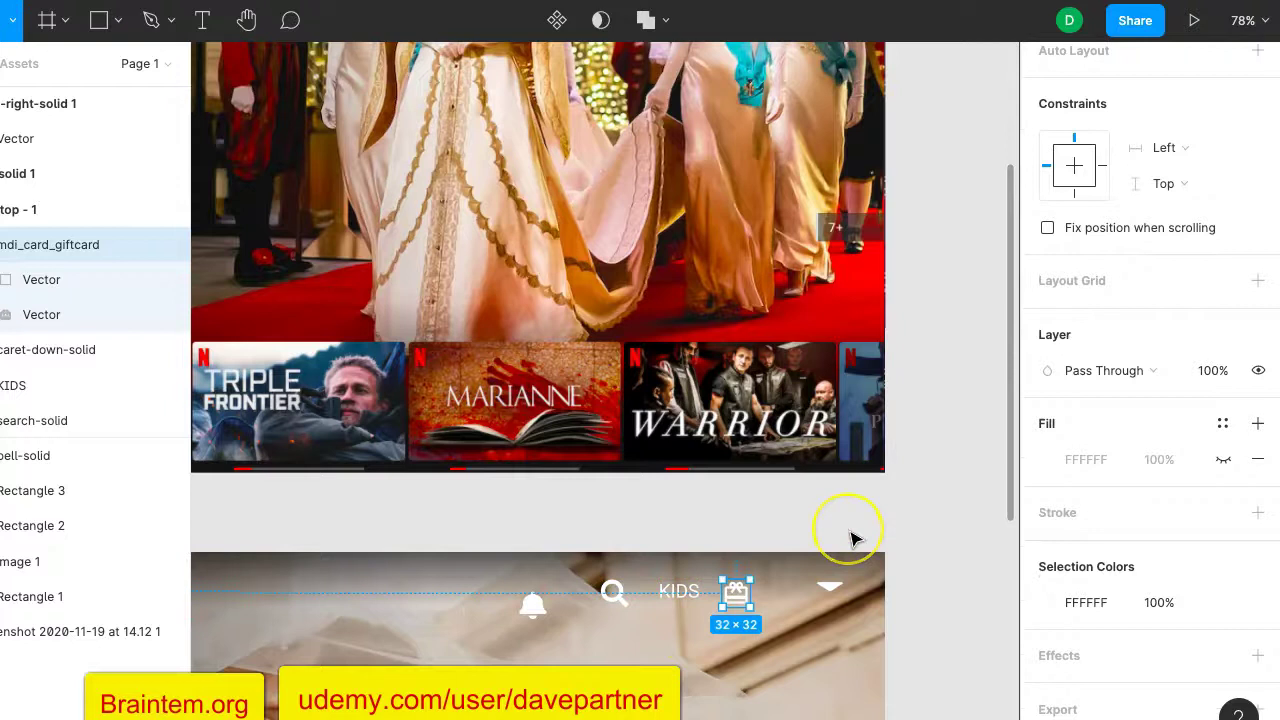
pyautogui.scroll(5, 850, 540)
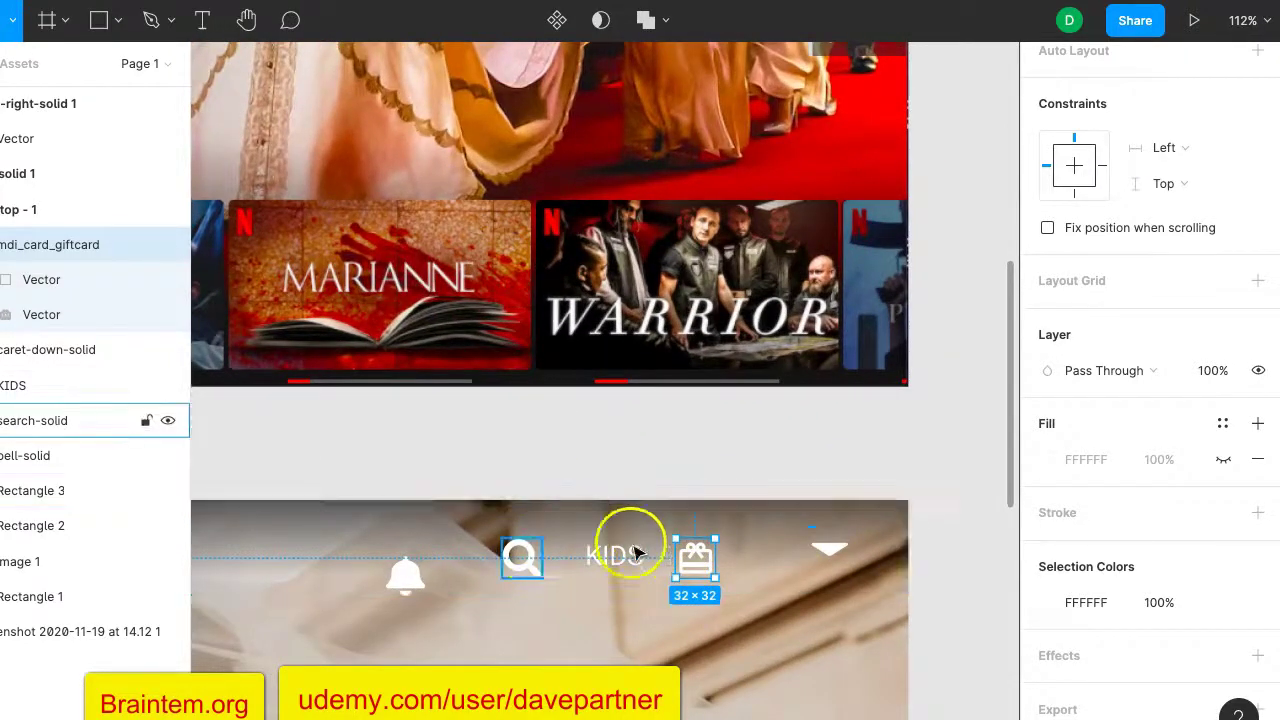
pyautogui.scroll(4, 905, 376)
pyautogui.scroll(5, 908, 380)
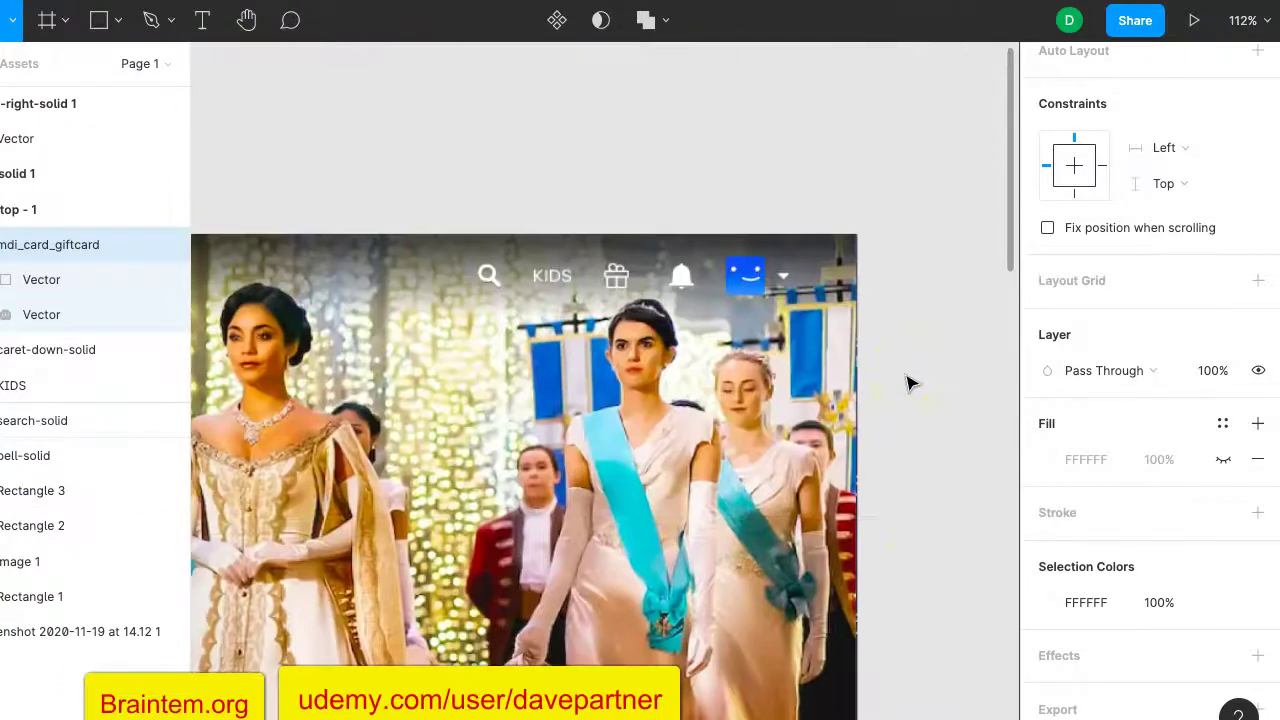
pyautogui.scroll(-7, 852, 440)
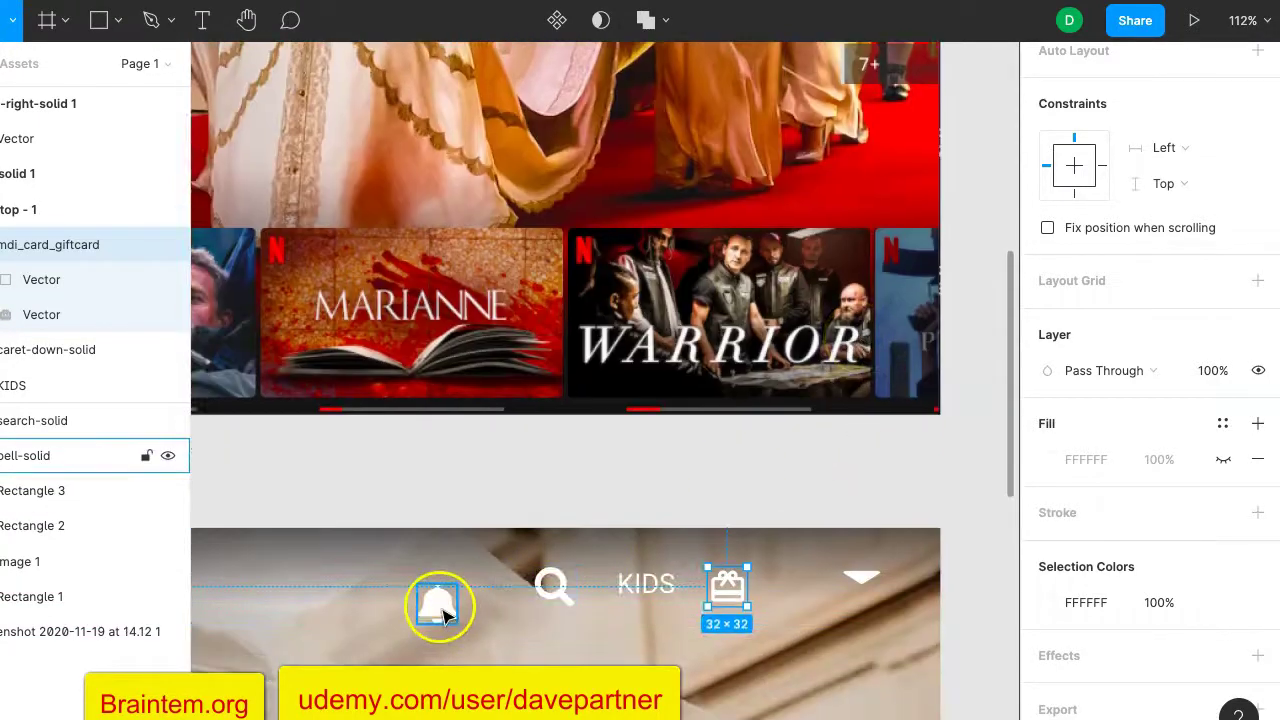
# Move the bell icon between the gift card icon and the caret, level with the other header icons.
pyautogui.moveTo(440, 610); pyautogui.dragTo(797, 590)
pyautogui.scroll(8, 904, 445)
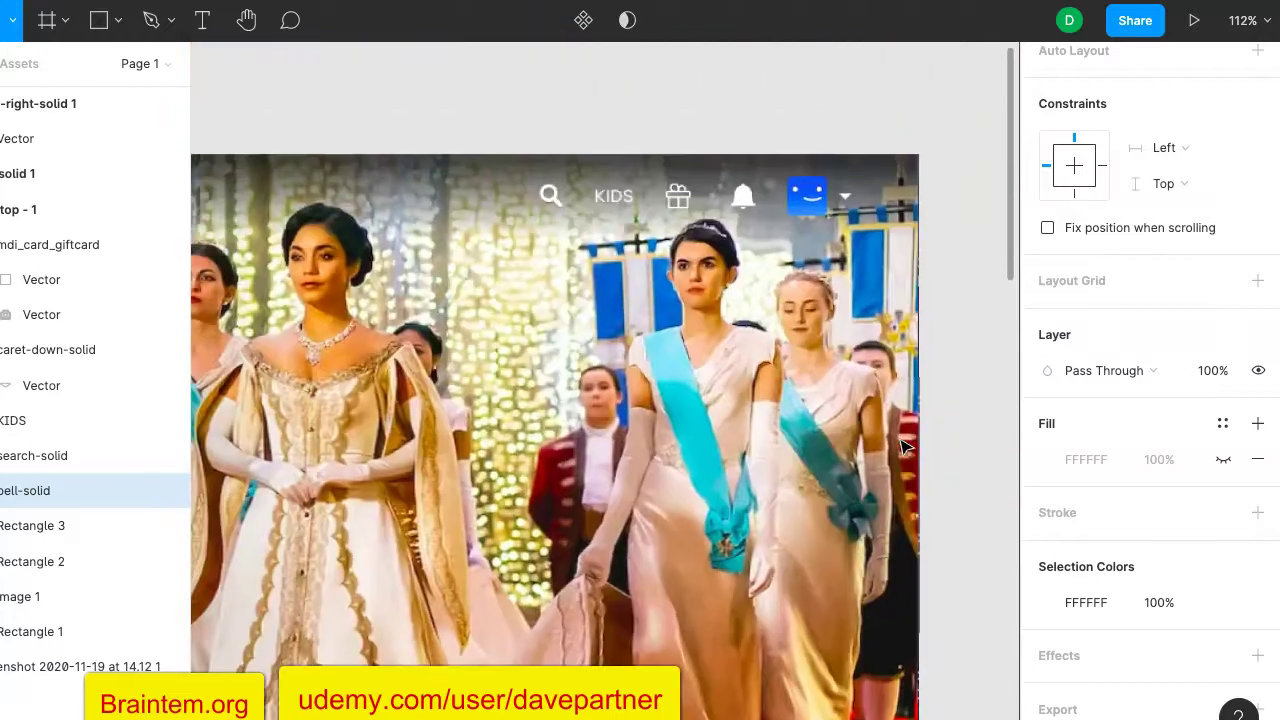
# Examine the blue smiley profile avatar between the bell and the caret in the reference header up close.
pyautogui.click(792, 212)
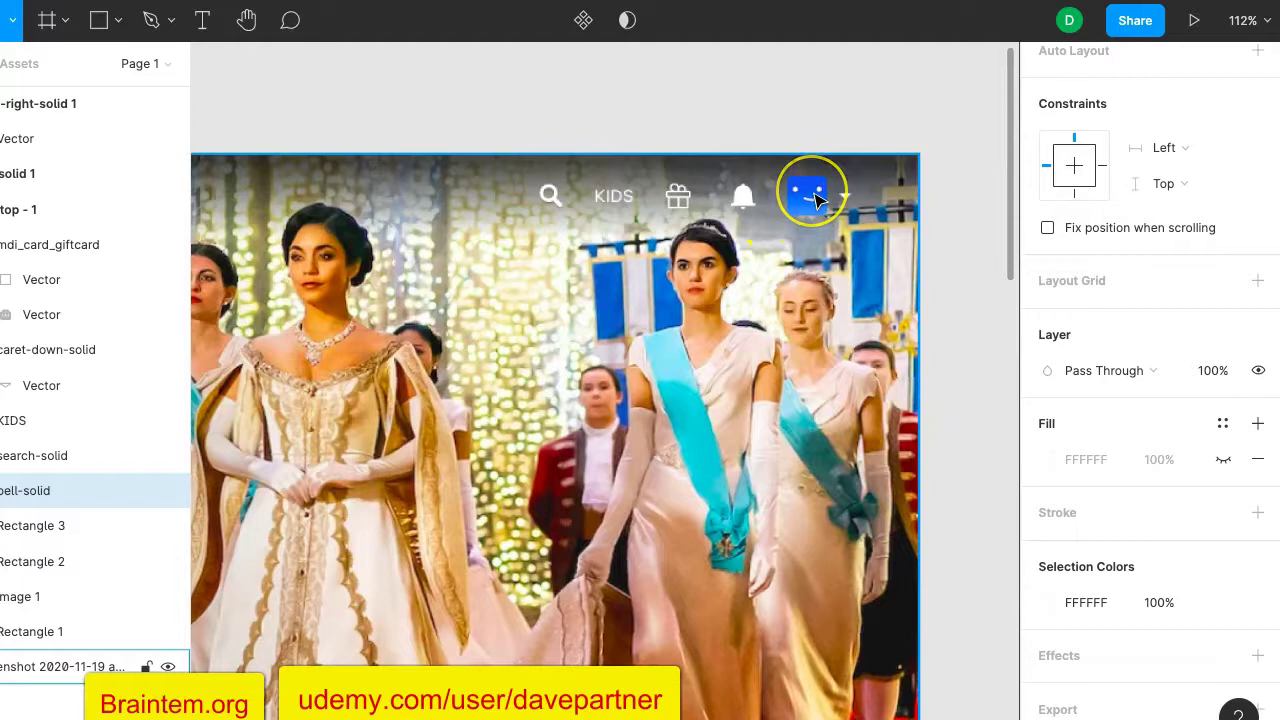
pyautogui.scroll(6, 818, 198)
pyautogui.scroll(2, 820, 200)
pyautogui.hscroll(2, 820, 200)
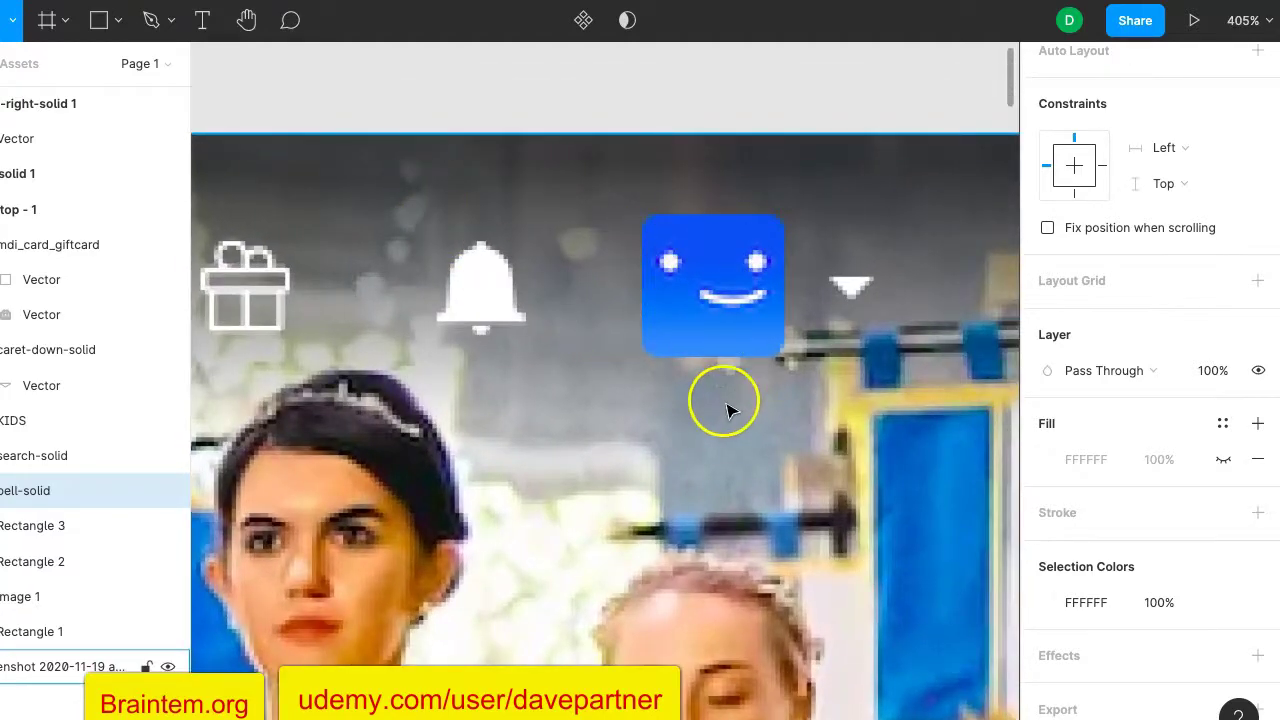
pyautogui.scroll(-8, 728, 410)
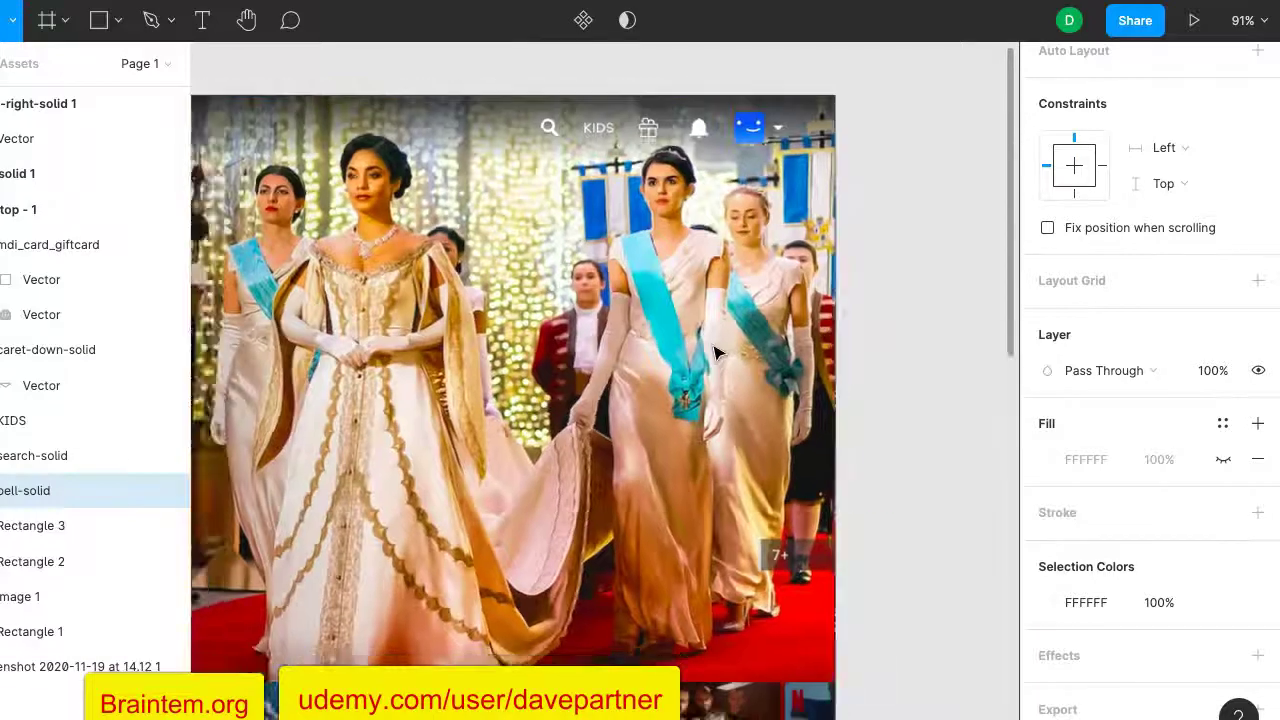
pyautogui.scroll(-5, 715, 352)
pyautogui.scroll(2, 716, 352)
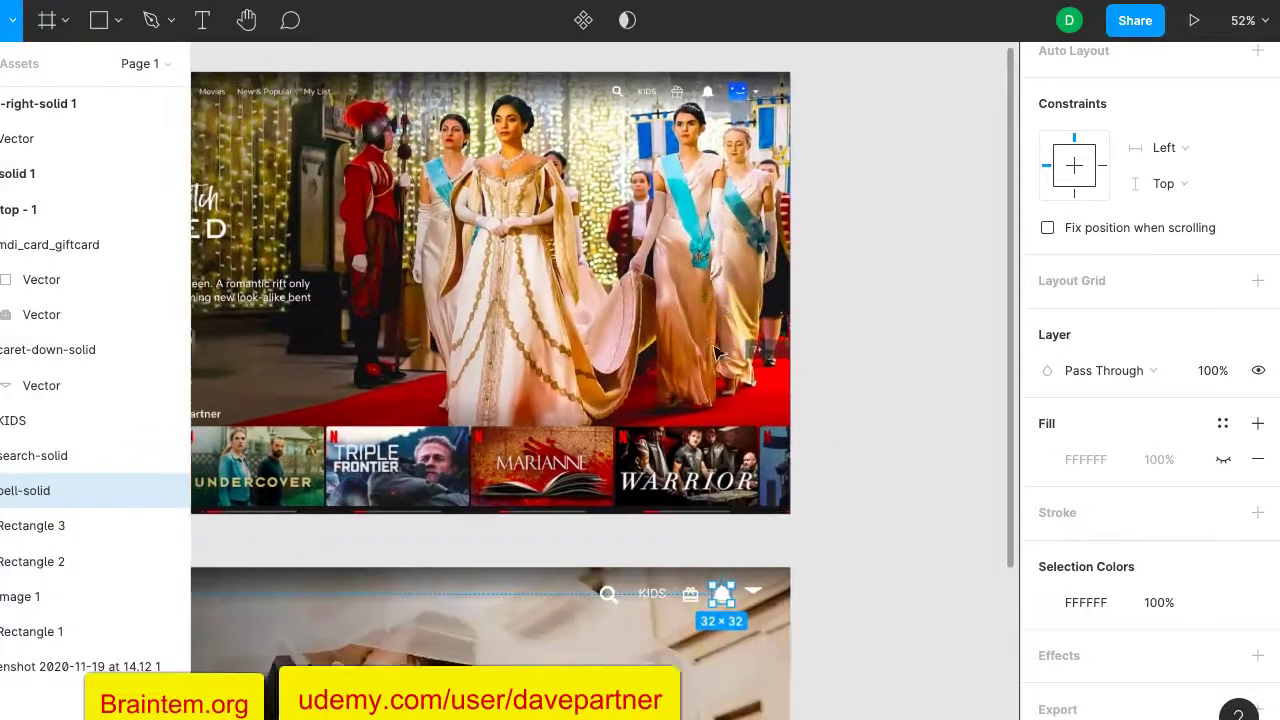
# Shrink the caret icon in the design's header to about 16 × 25.
pyautogui.scroll(-2, 716, 352)
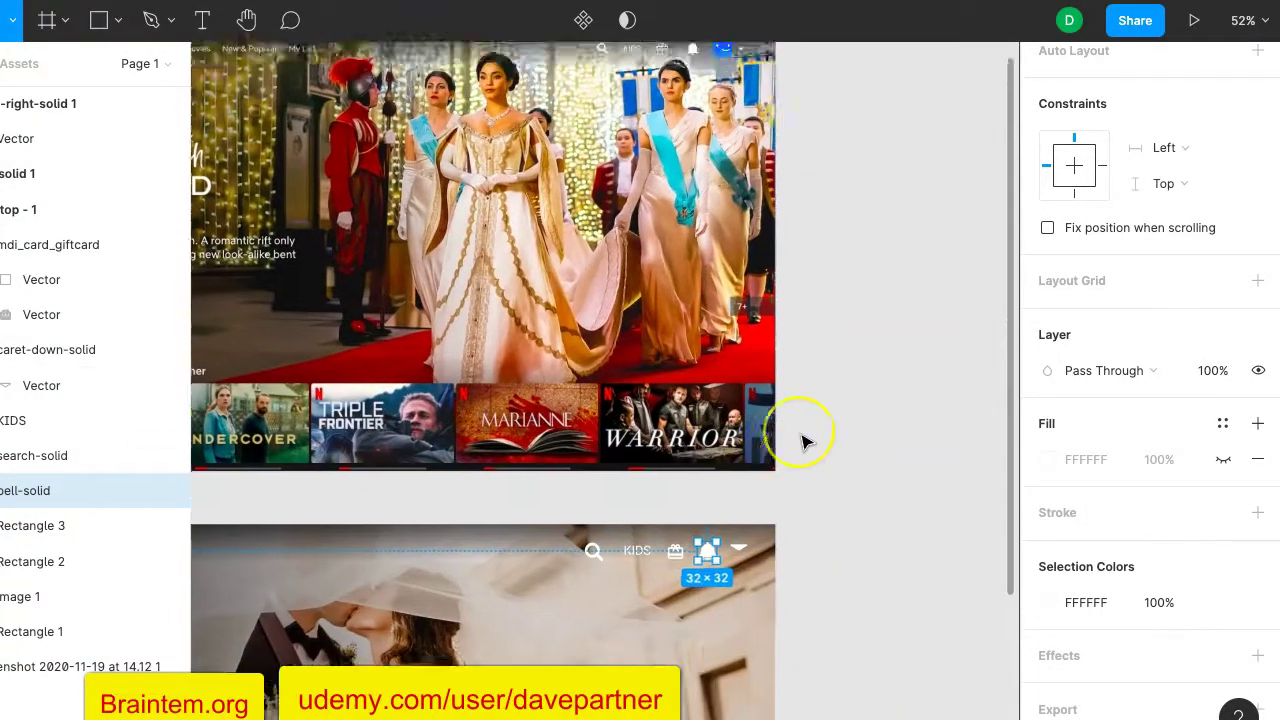
pyautogui.scroll(5, 805, 440)
pyautogui.scroll(-5, 805, 440)
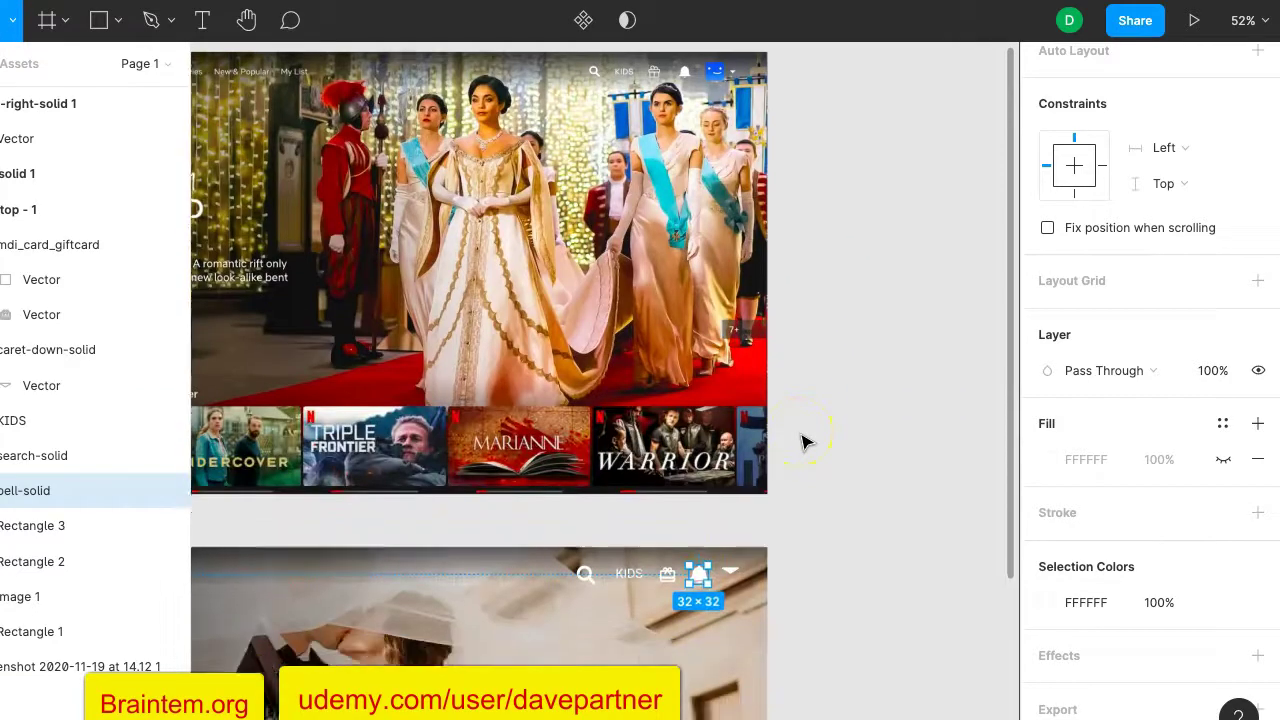
pyautogui.scroll(-2, 805, 442)
pyautogui.scroll(5, 710, 455)
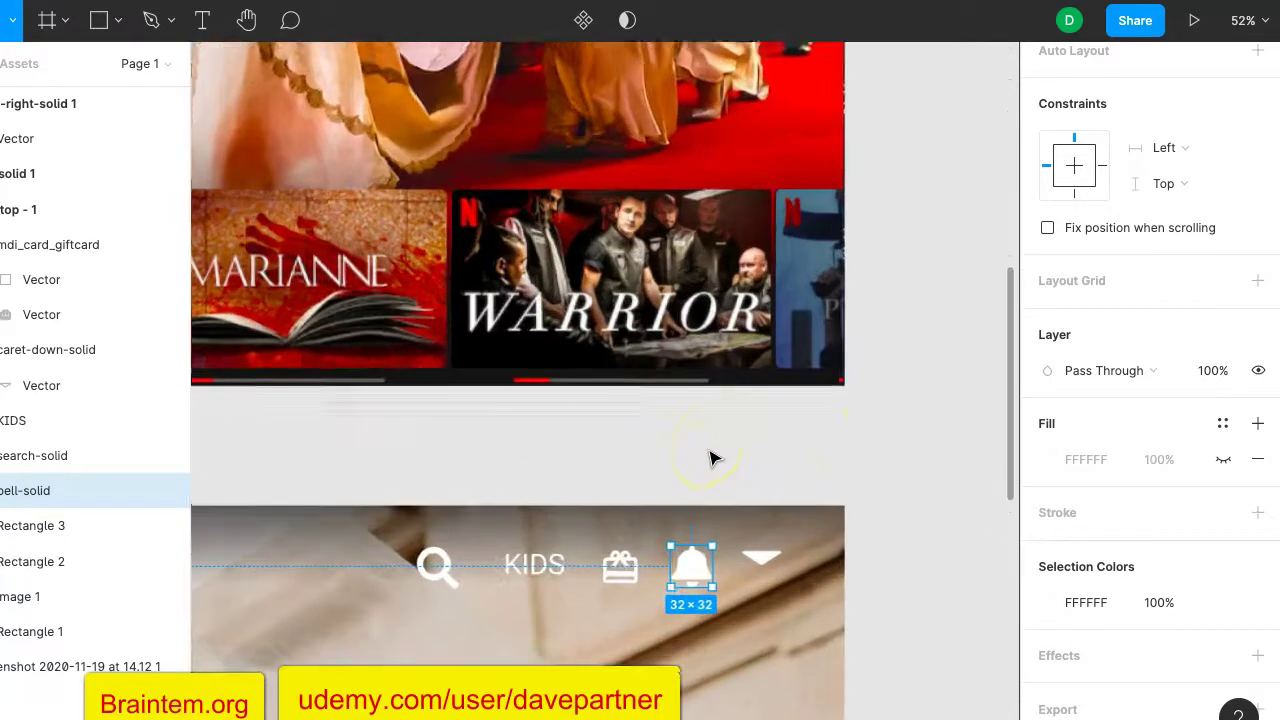
pyautogui.click(783, 470)
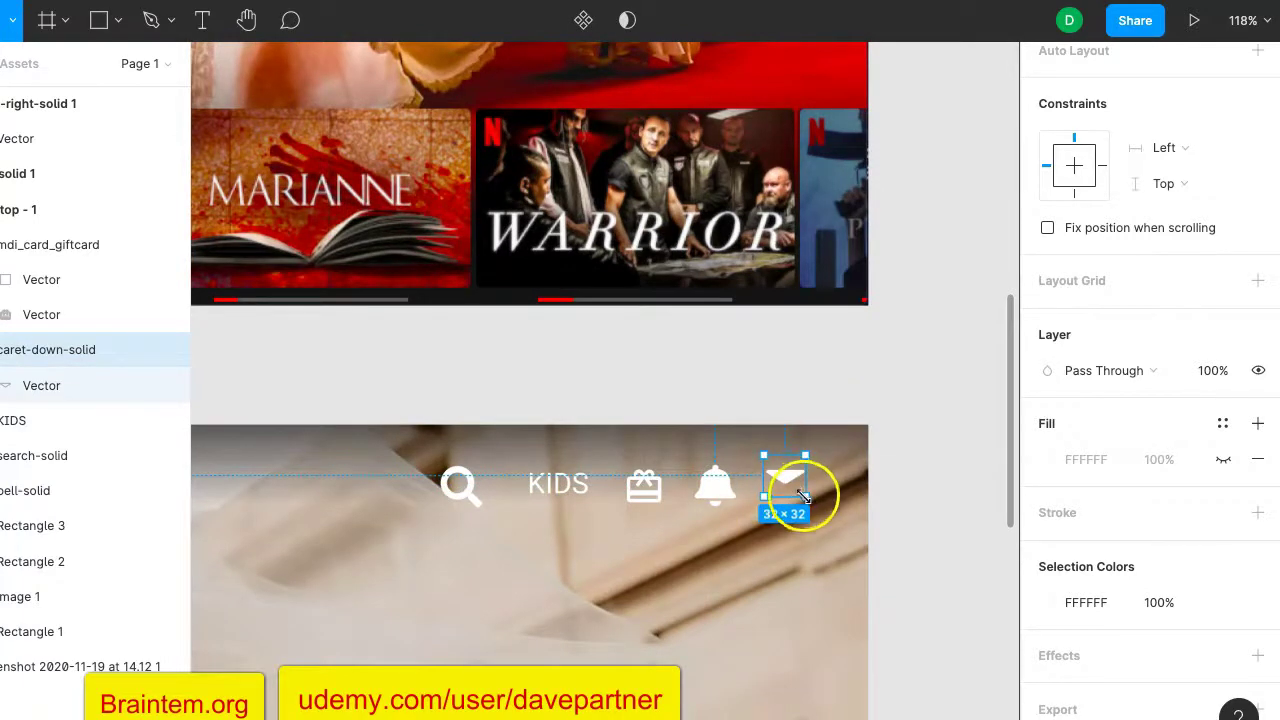
pyautogui.moveTo(809, 498); pyautogui.dragTo(800, 495)
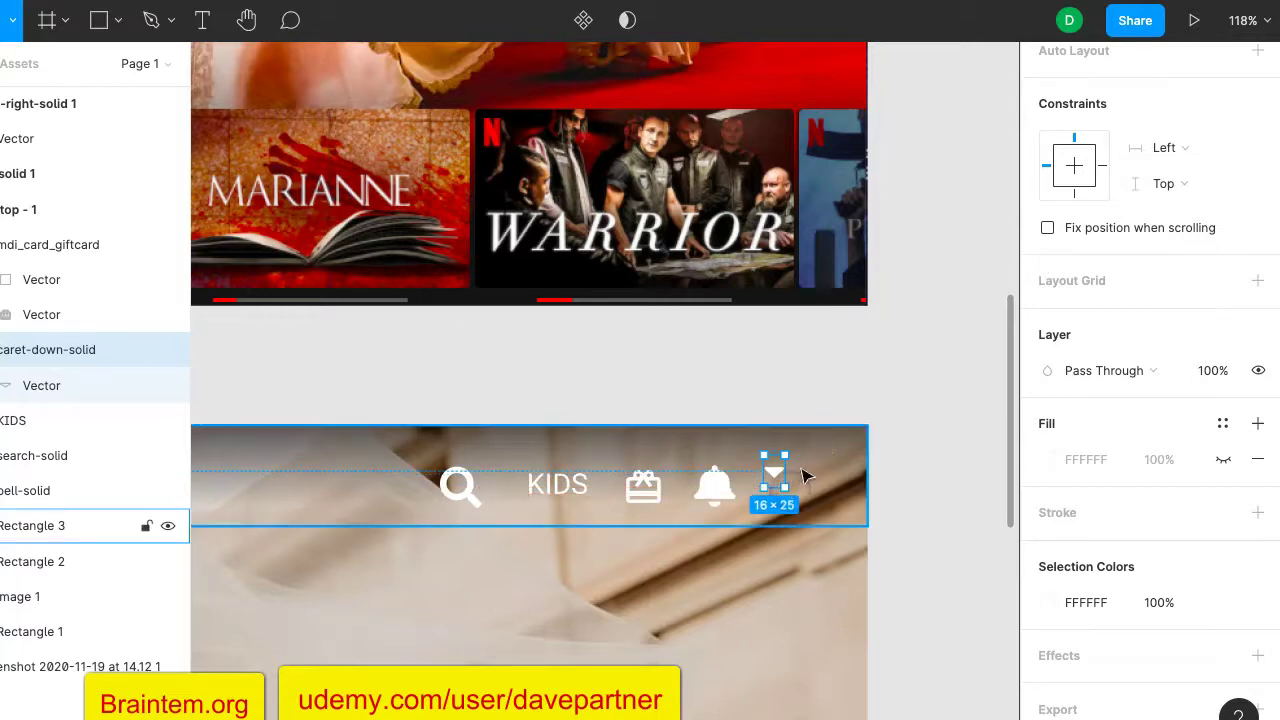
# Move the caret farther right of the bell, level with the other header icons, leaving room for the avatar as in the reference.
pyautogui.scroll(10, 805, 460)
pyautogui.click(773, 236)
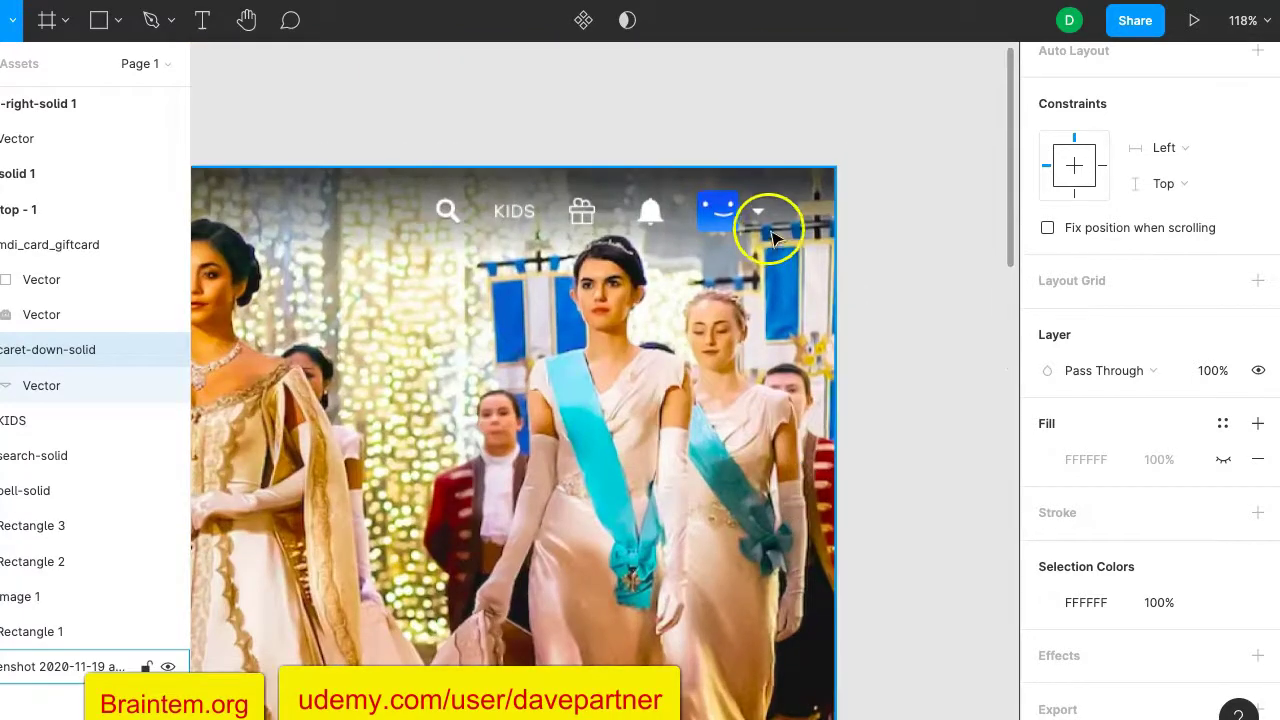
pyautogui.scroll(-10, 780, 462)
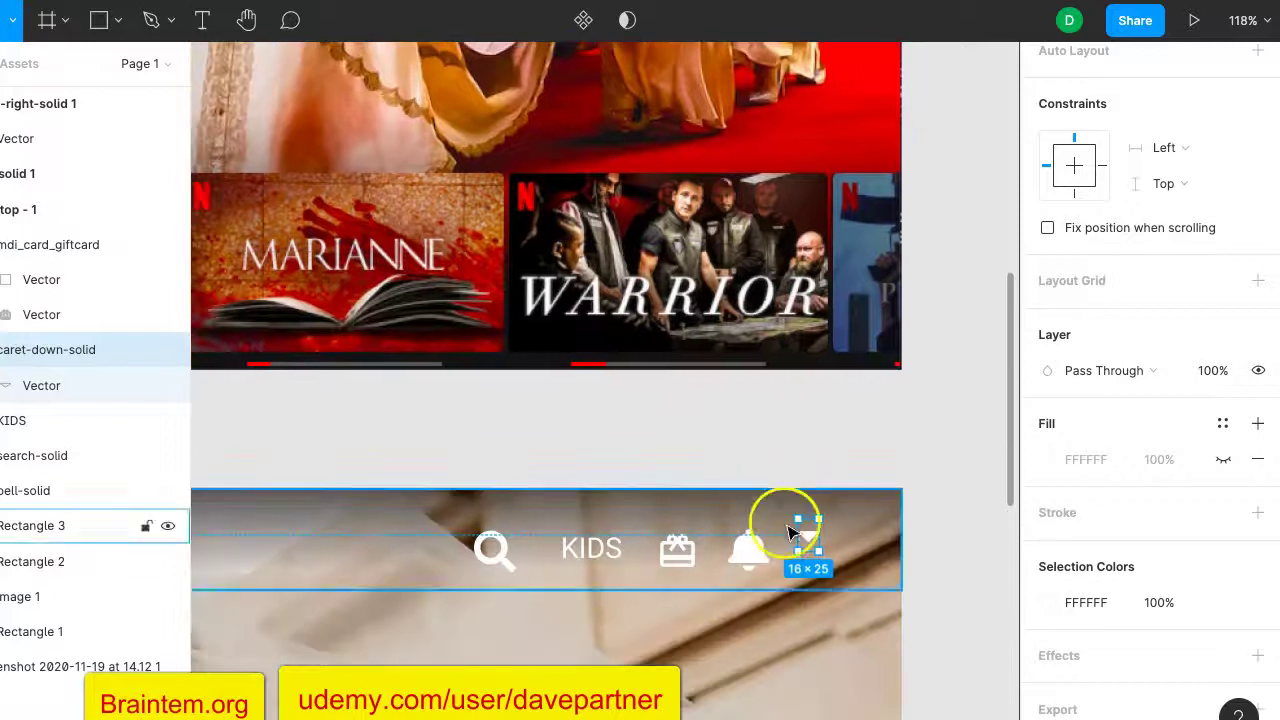
pyautogui.moveTo(808, 543); pyautogui.dragTo(813, 557)
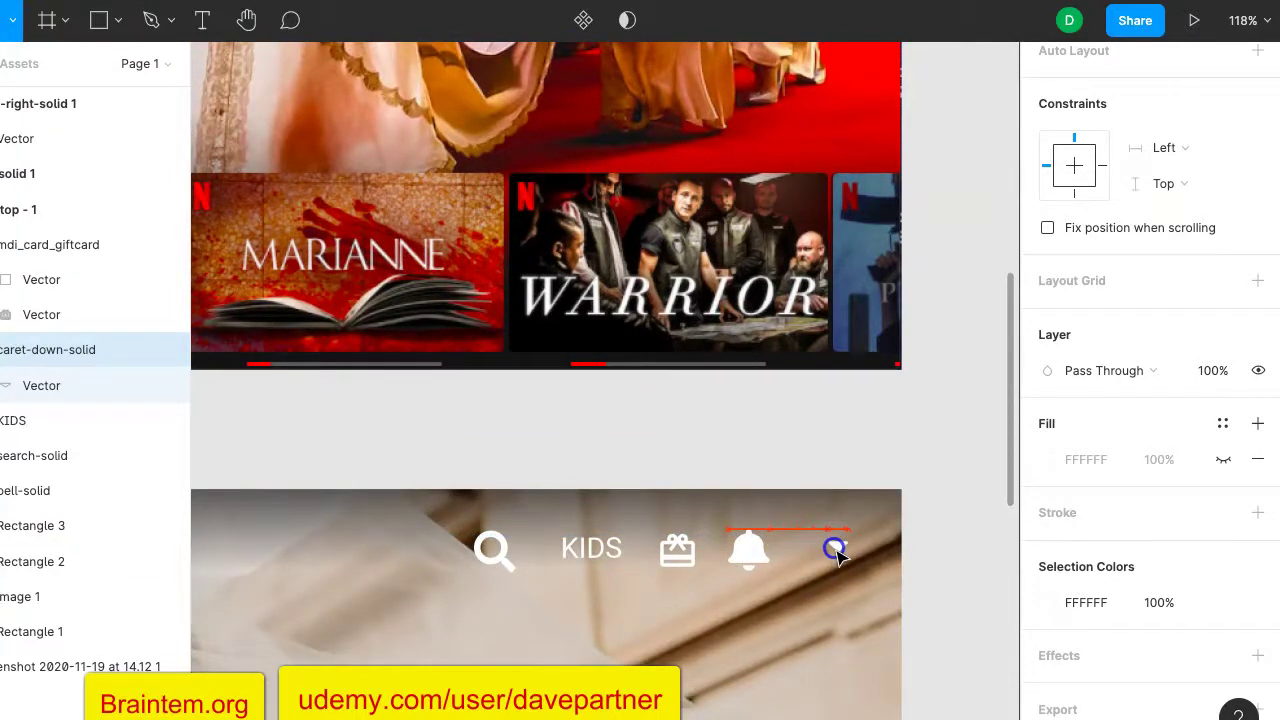
pyautogui.moveTo(836, 555); pyautogui.dragTo(838, 556)
pyautogui.click(983, 465)
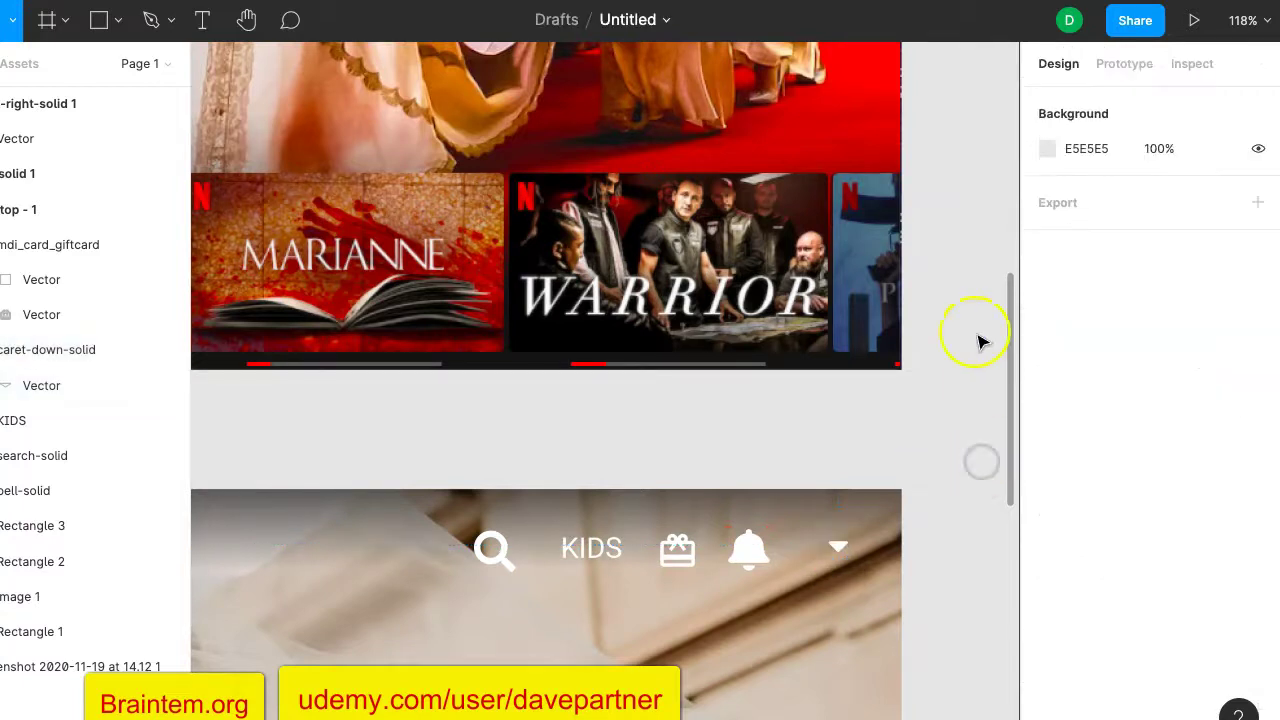
# Shift the KIDS label, gift card icon and bell icon left, closer to the search icon.
pyautogui.scroll(-1, 980, 337)
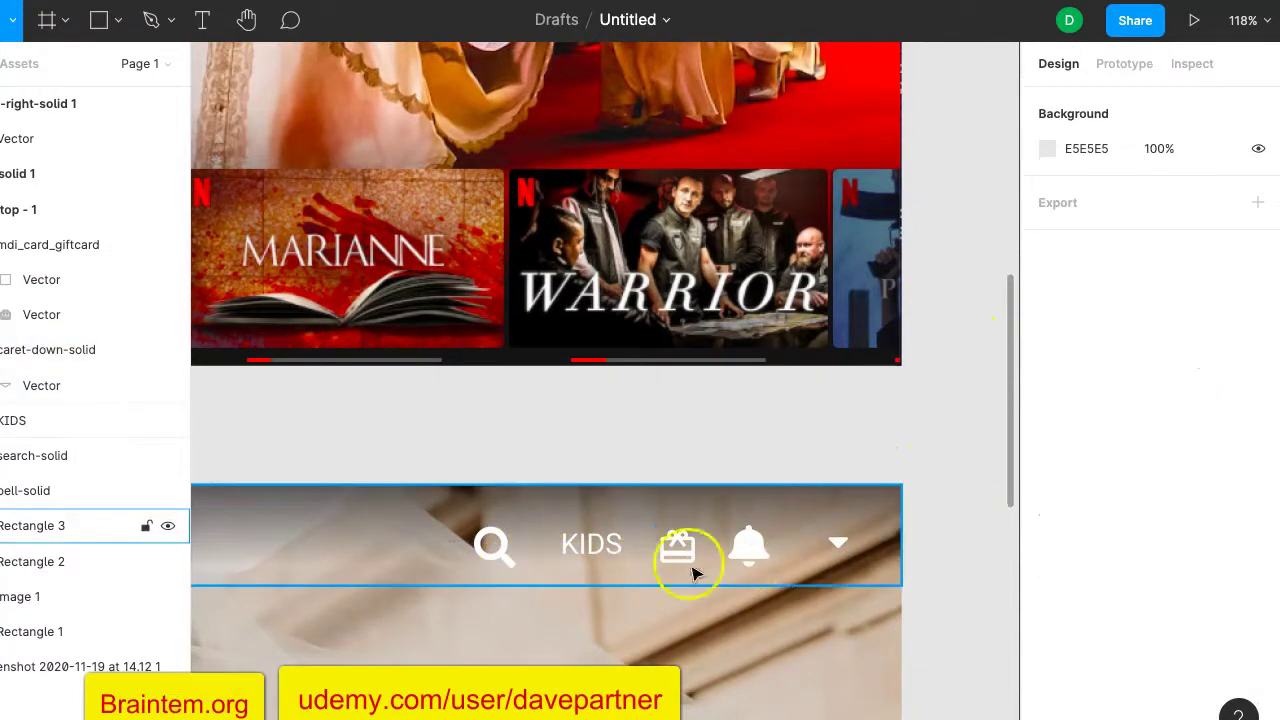
pyautogui.moveTo(588, 543); pyautogui.dragTo(548, 535)
pyautogui.moveTo(674, 550); pyautogui.dragTo(637, 558)
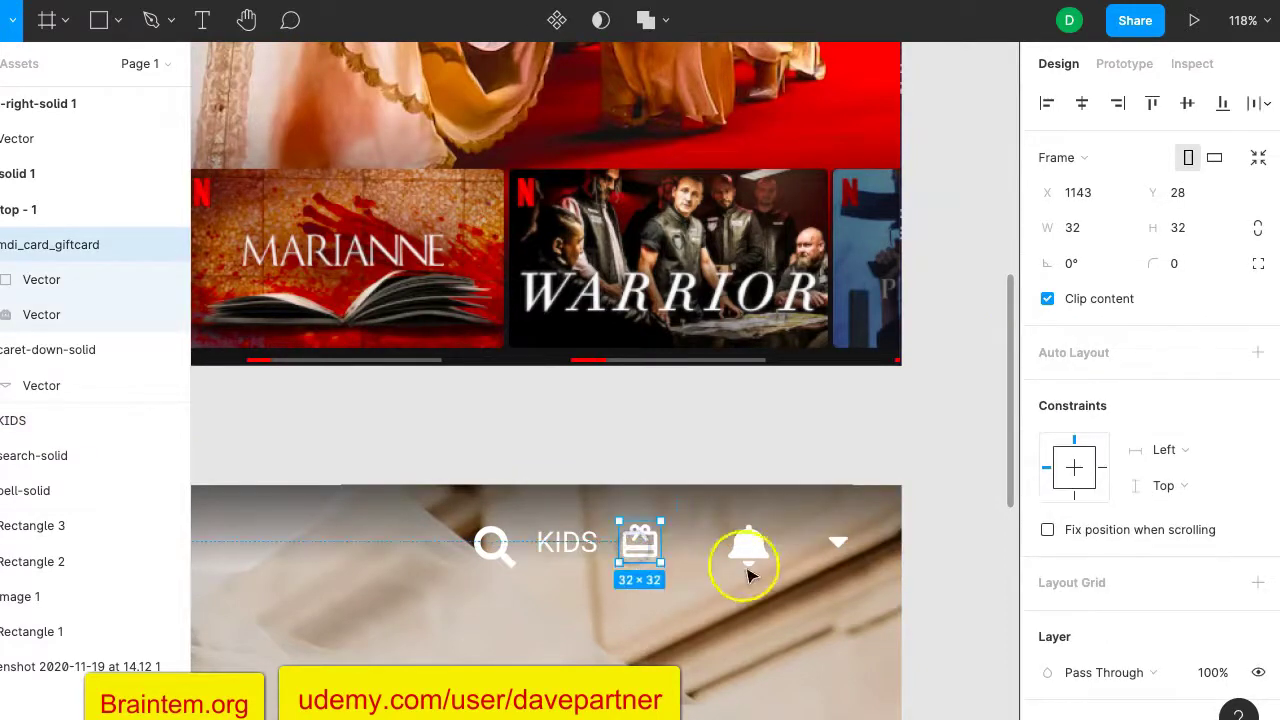
pyautogui.moveTo(751, 552); pyautogui.dragTo(727, 555)
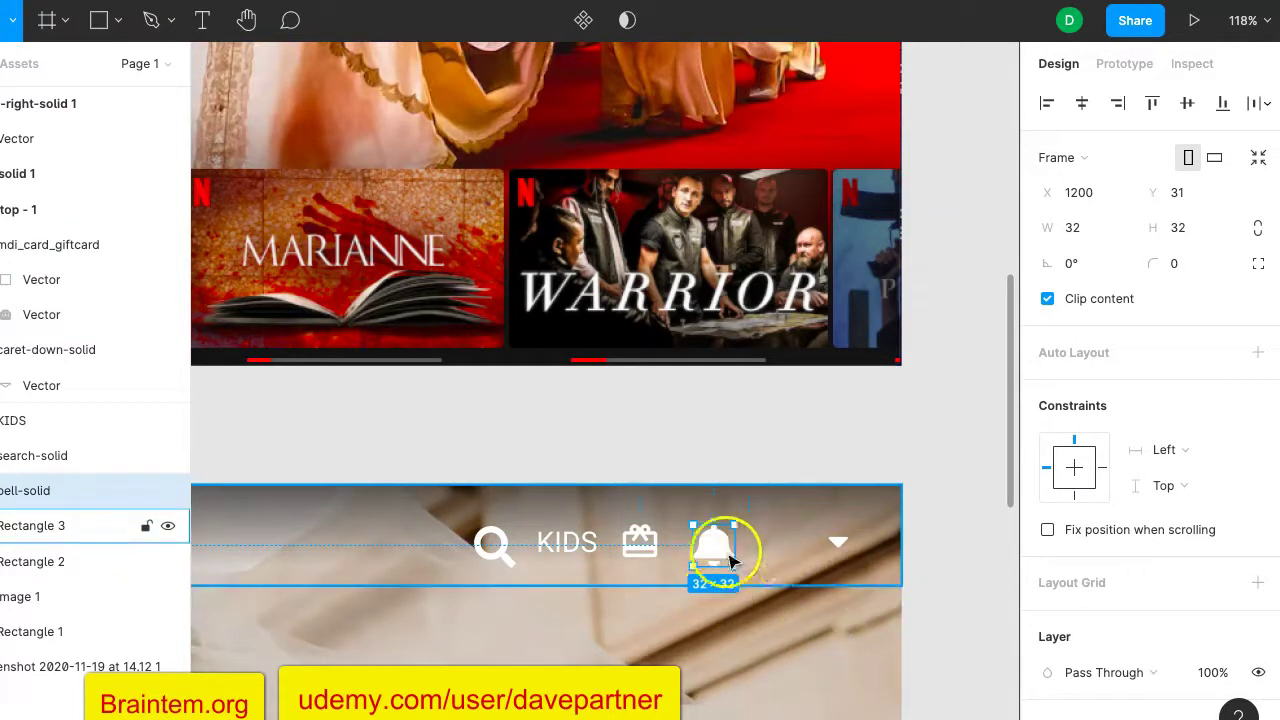
# Distribute the search icon, KIDS label, gift card and bell with equal horizontal spacing.
pyautogui.keyDown('shift'); pyautogui.click(638, 545); pyautogui.keyUp('shift')
pyautogui.keyDown('shift'); pyautogui.click(562, 540); pyautogui.keyUp('shift')
pyautogui.keyDown('shift'); pyautogui.click(491, 542); pyautogui.keyUp('shift')
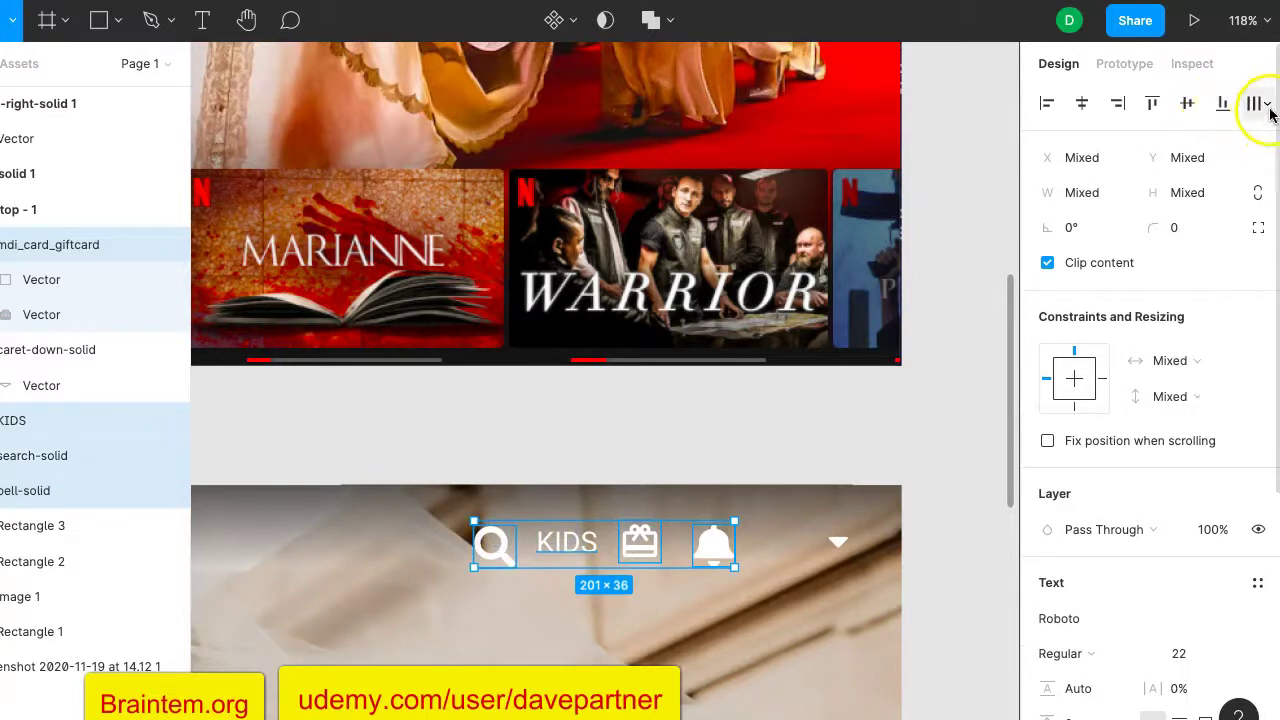
pyautogui.click(1267, 104)
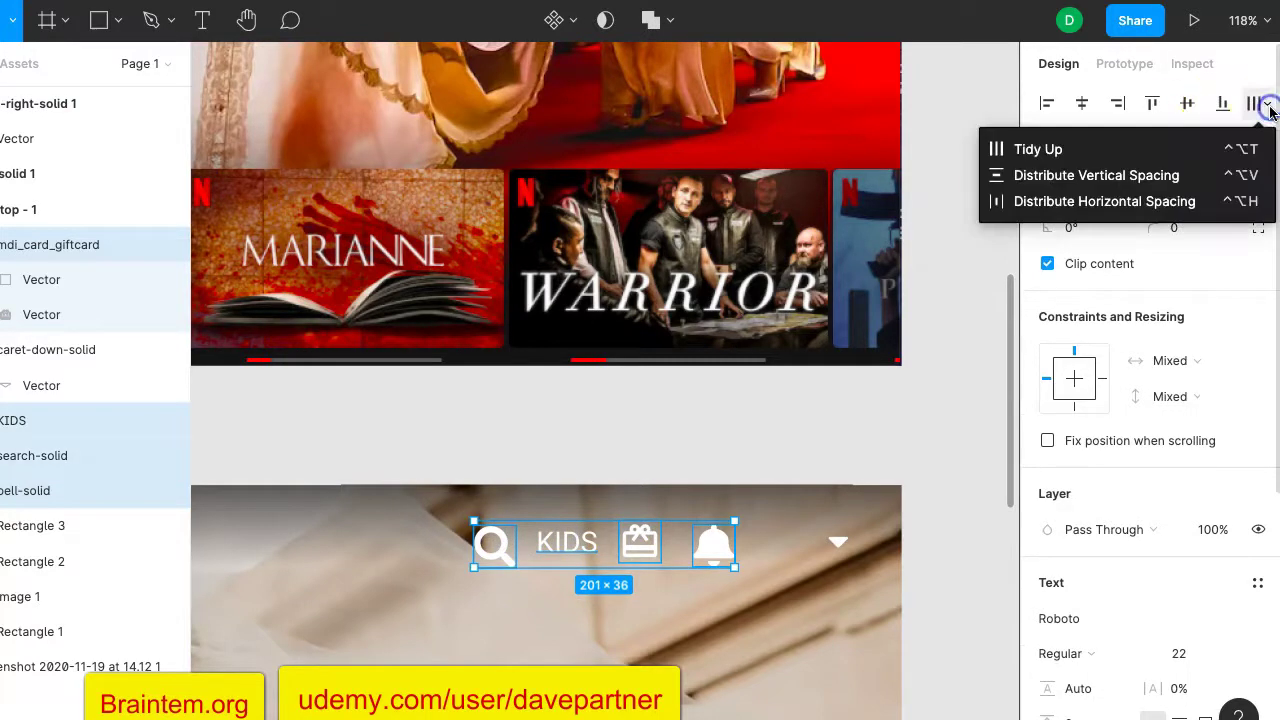
pyautogui.click(1125, 203)
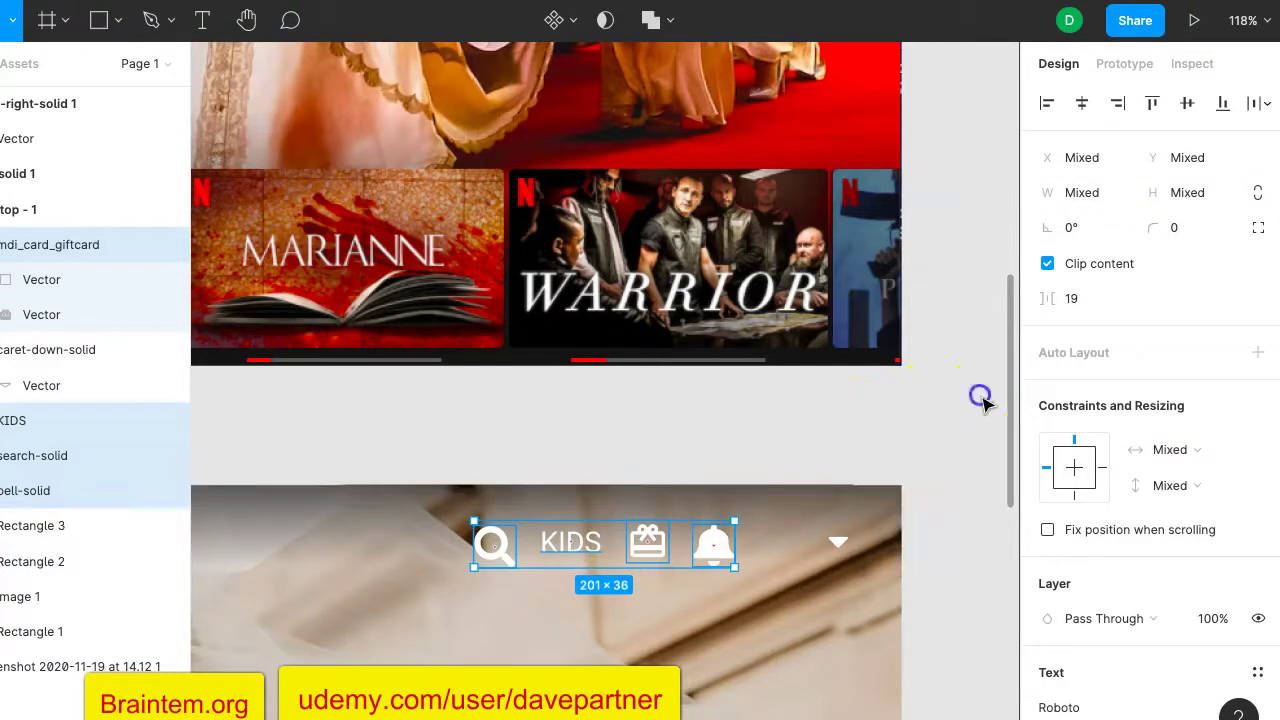
pyautogui.click(981, 401)
# Draw a rectangle about 39 × 29 between the bell and the caret as the profile avatar.
pyautogui.scroll(2, 985, 390)
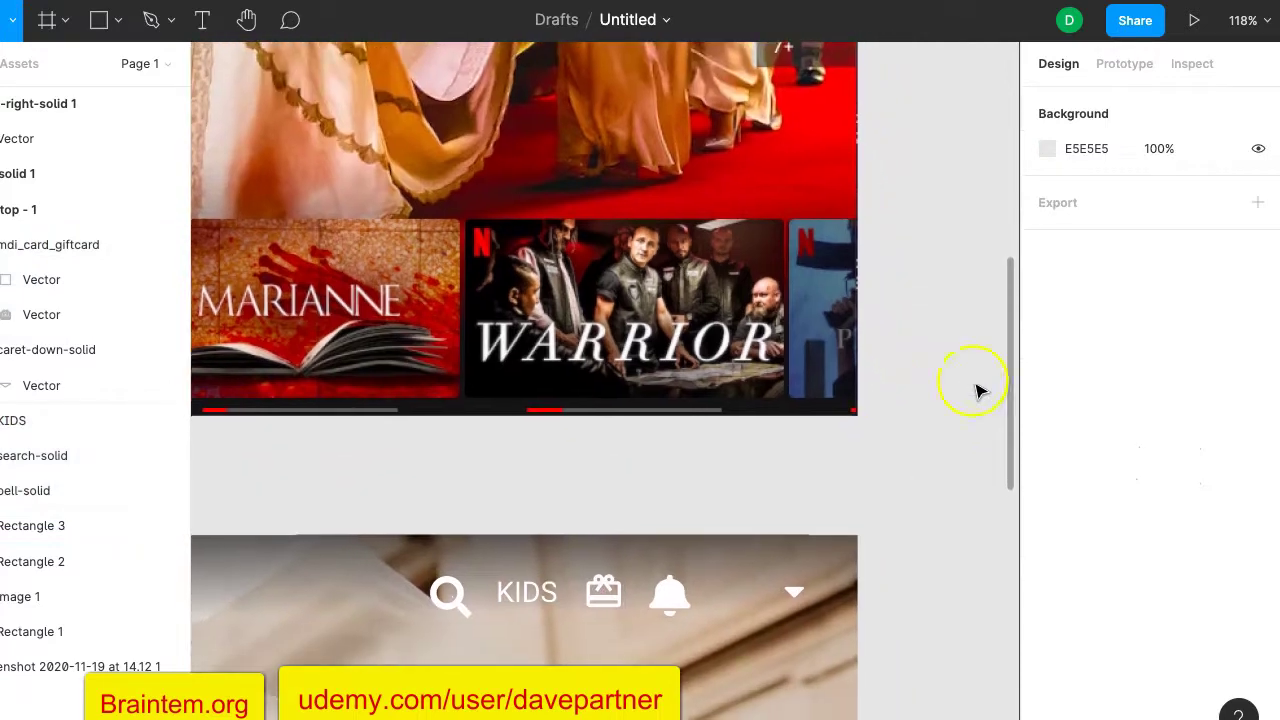
pyautogui.click(98, 20)
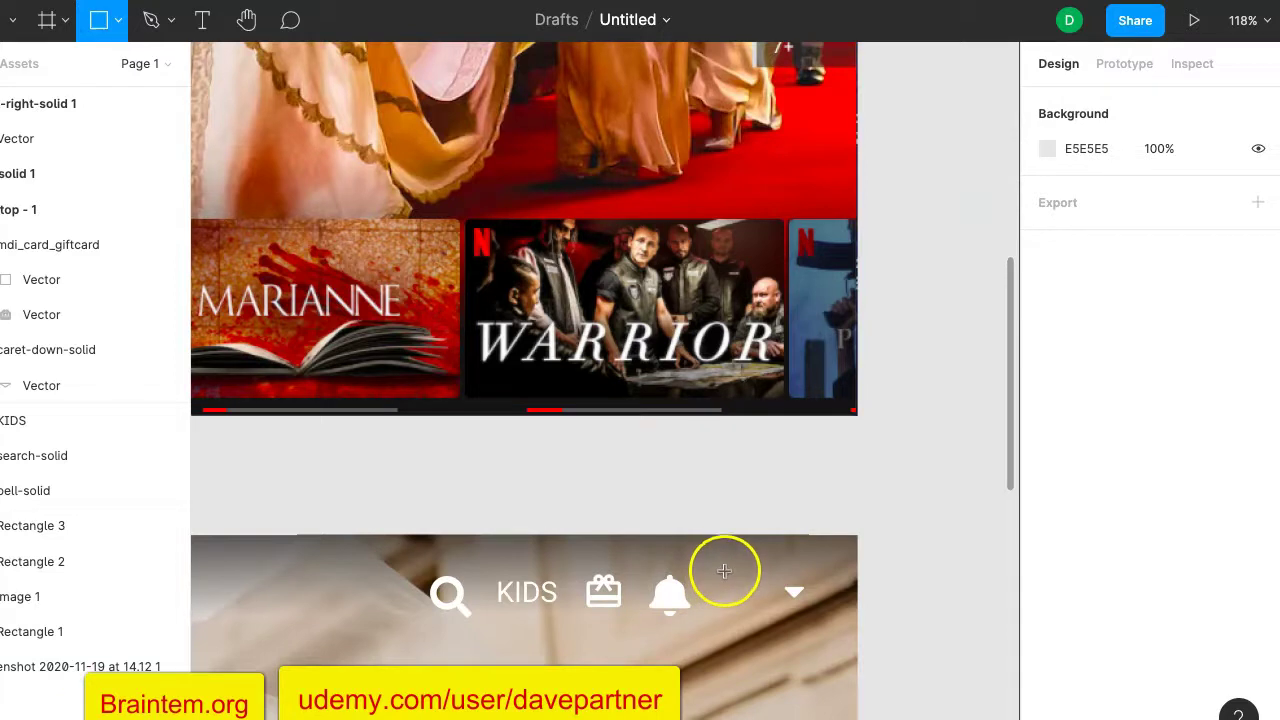
pyautogui.moveTo(758, 606); pyautogui.dragTo(722, 571)
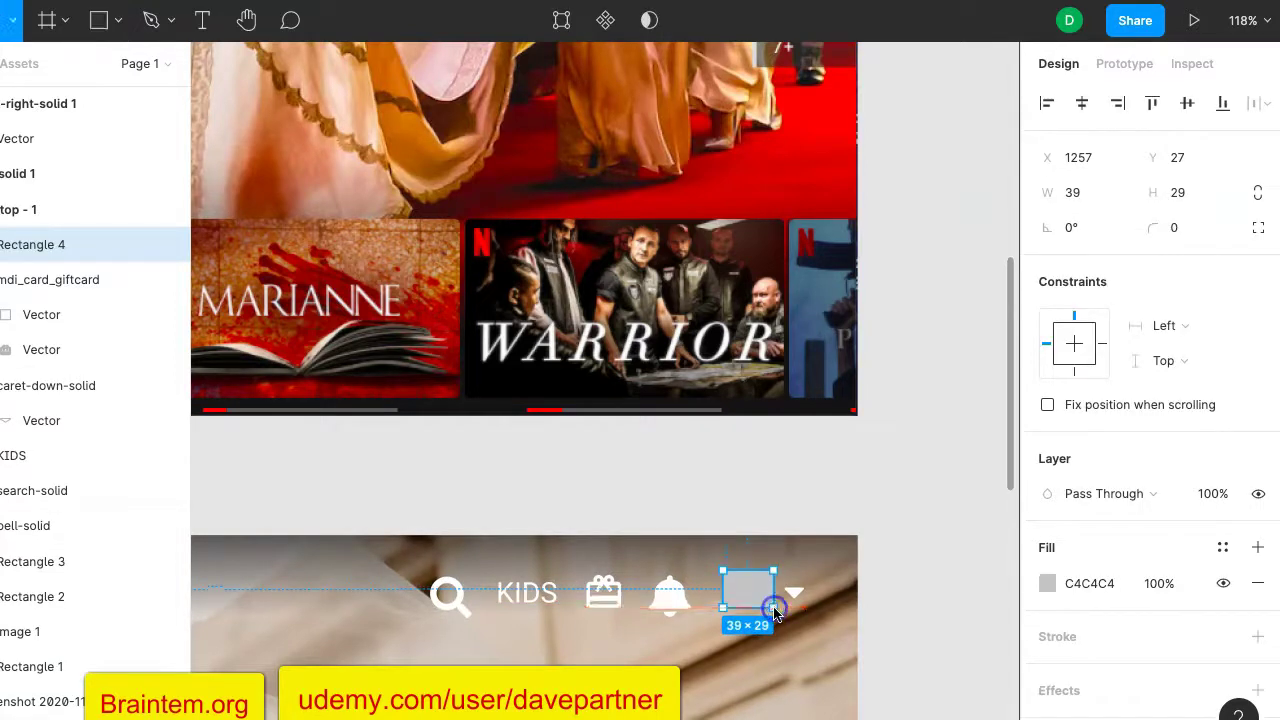
pyautogui.click(891, 539)
# Compare the avatar rectangle's shape and corners with the blue smiley avatar in the reference header.
pyautogui.scroll(5, 766, 591)
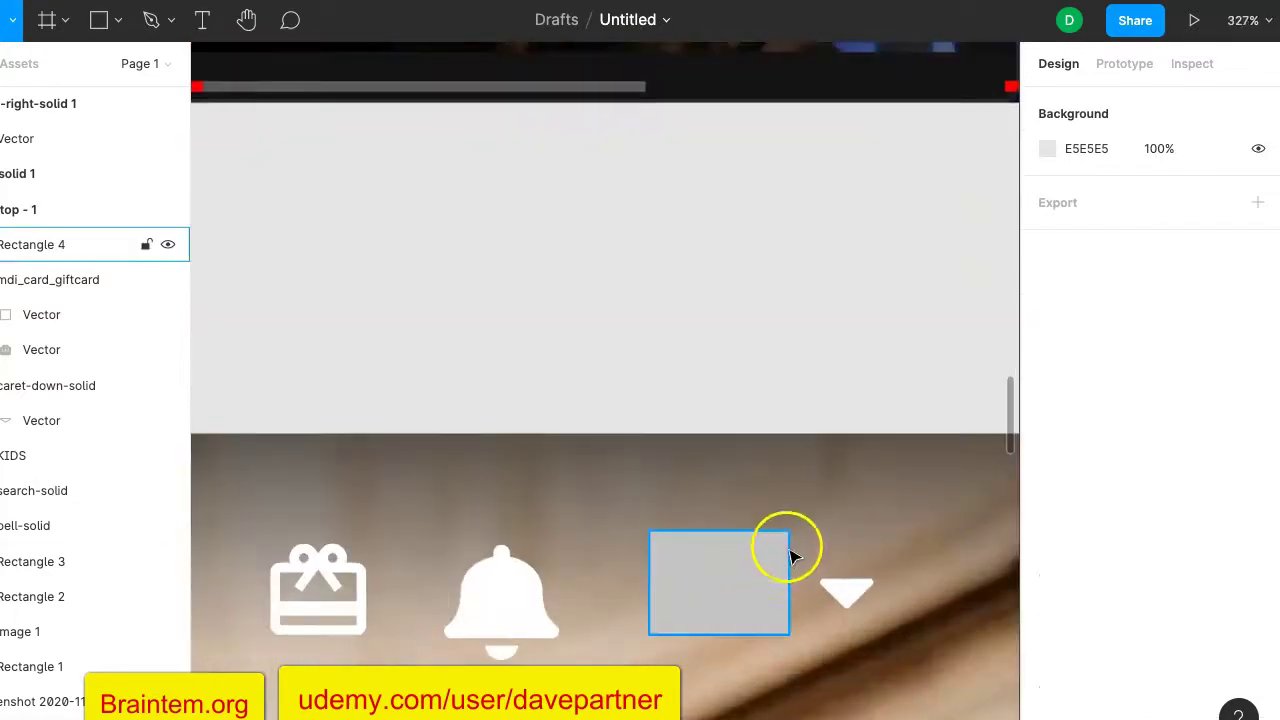
pyautogui.scroll(20, 793, 276)
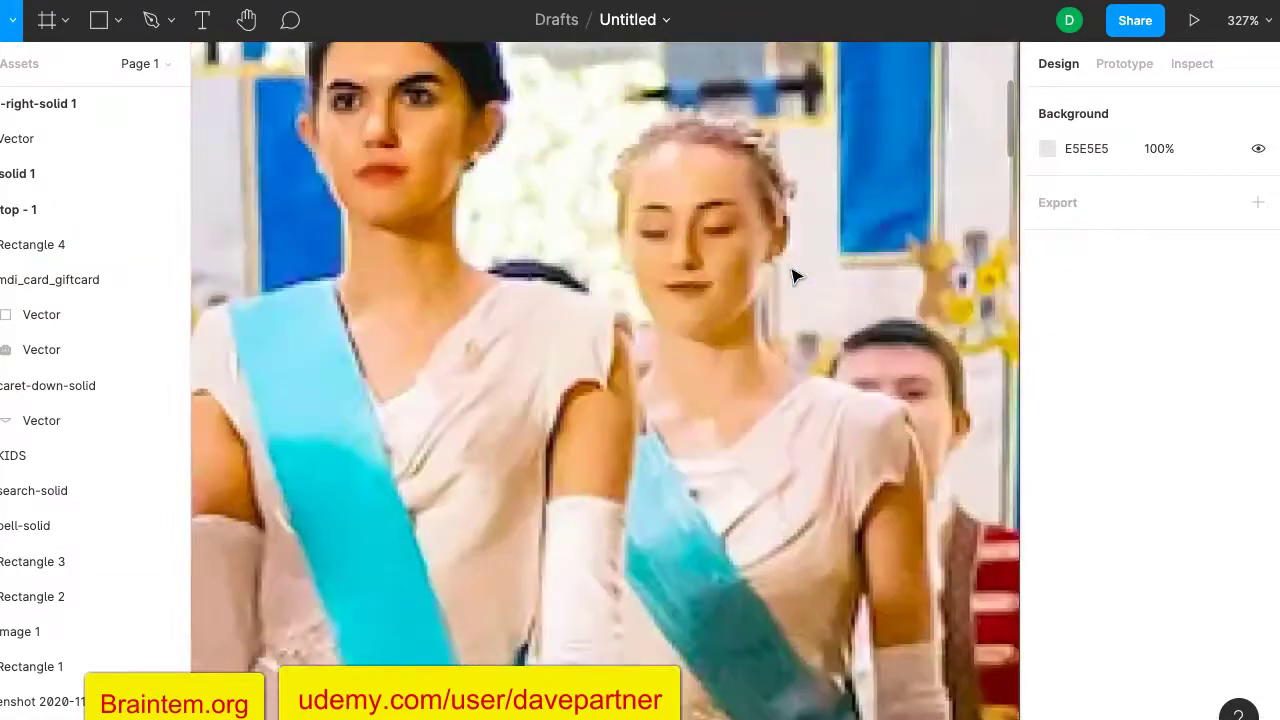
pyautogui.scroll(10, 792, 277)
pyautogui.click(723, 314)
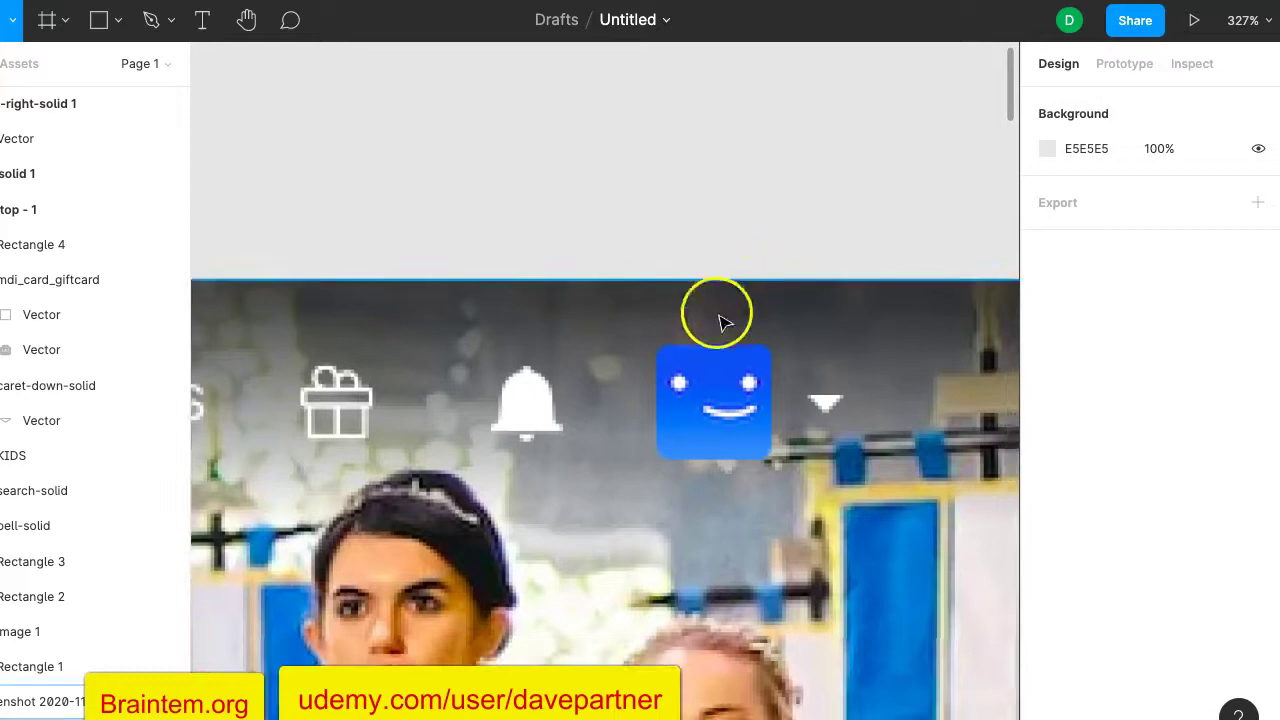
pyautogui.scroll(-5, 770, 367)
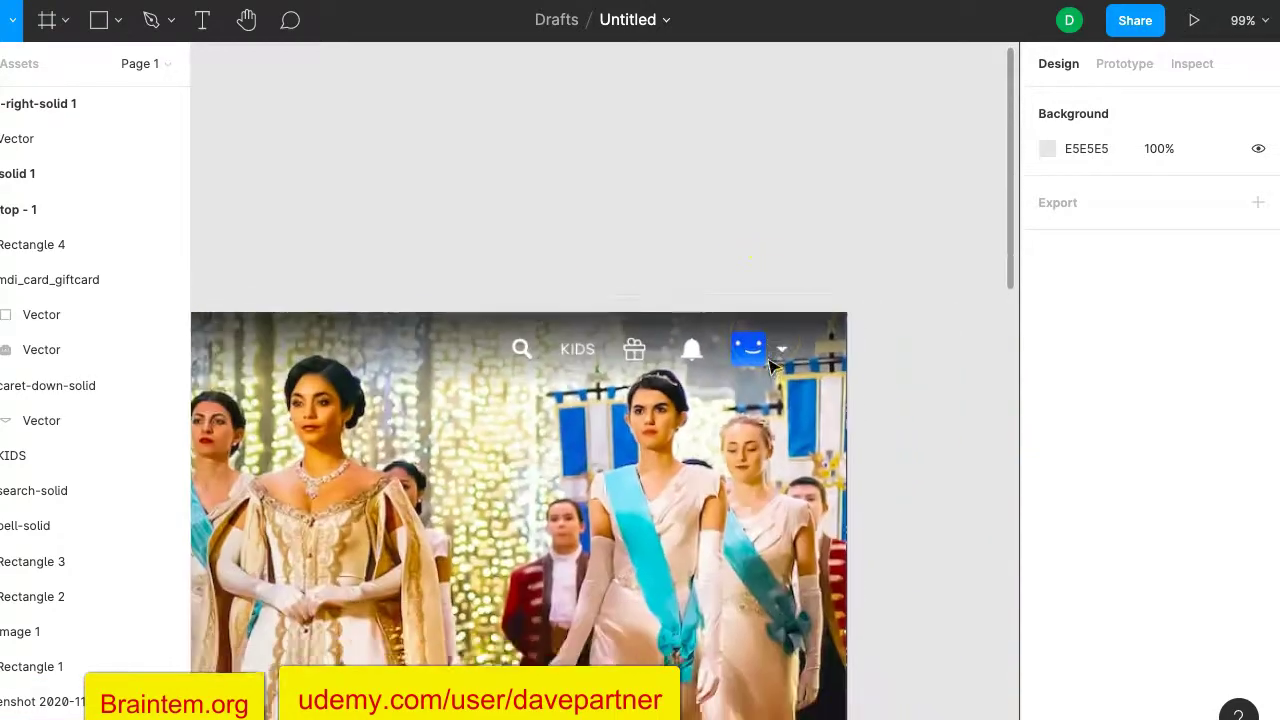
pyautogui.scroll(-10, 770, 367)
pyautogui.scroll(-5, 770, 367)
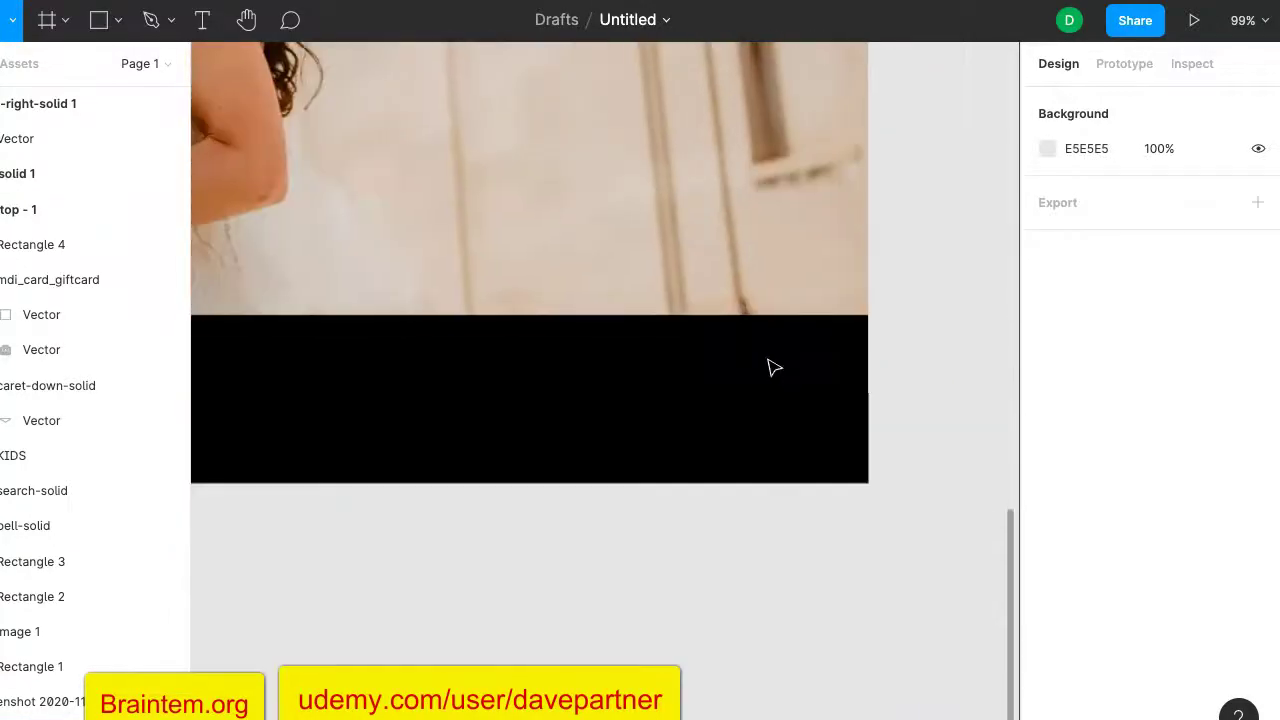
pyautogui.scroll(8, 770, 367)
pyautogui.click(765, 348)
pyautogui.click(759, 318)
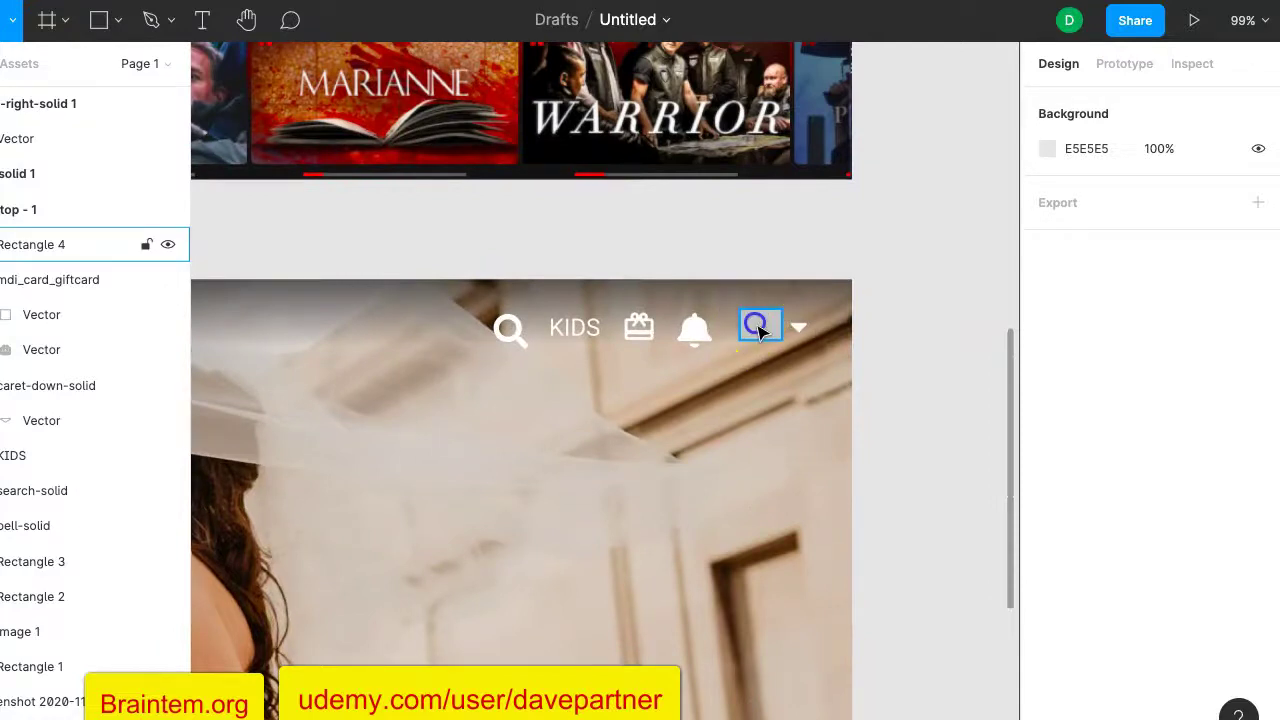
# Set the avatar rectangle's corner radius to 5.
pyautogui.click(760, 330)
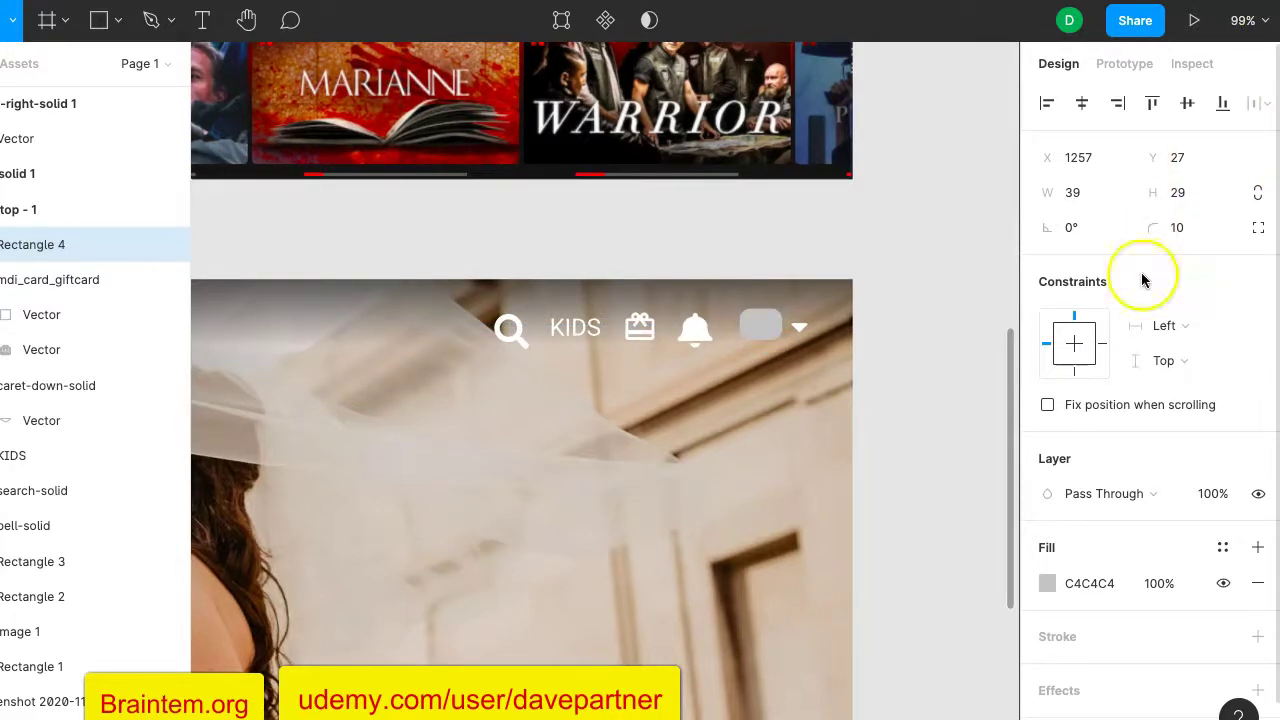
pyautogui.click(1182, 230)
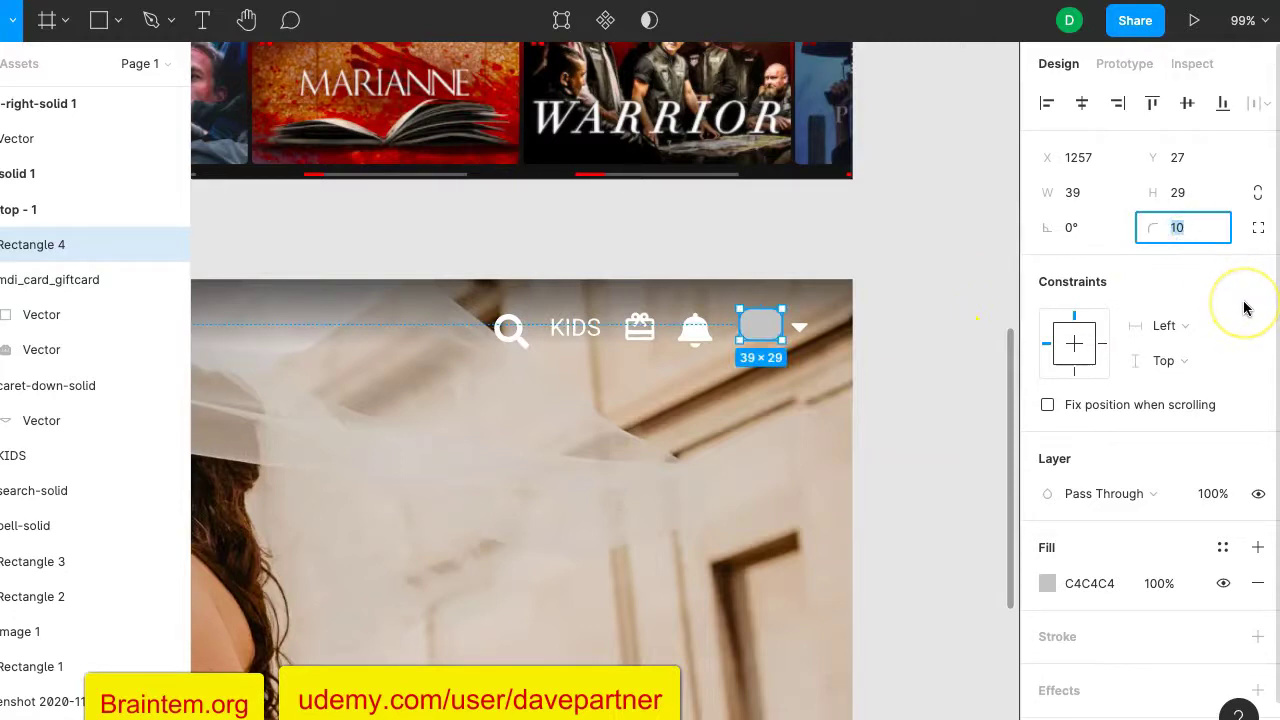
pyautogui.write('5')
pyautogui.press('Return')
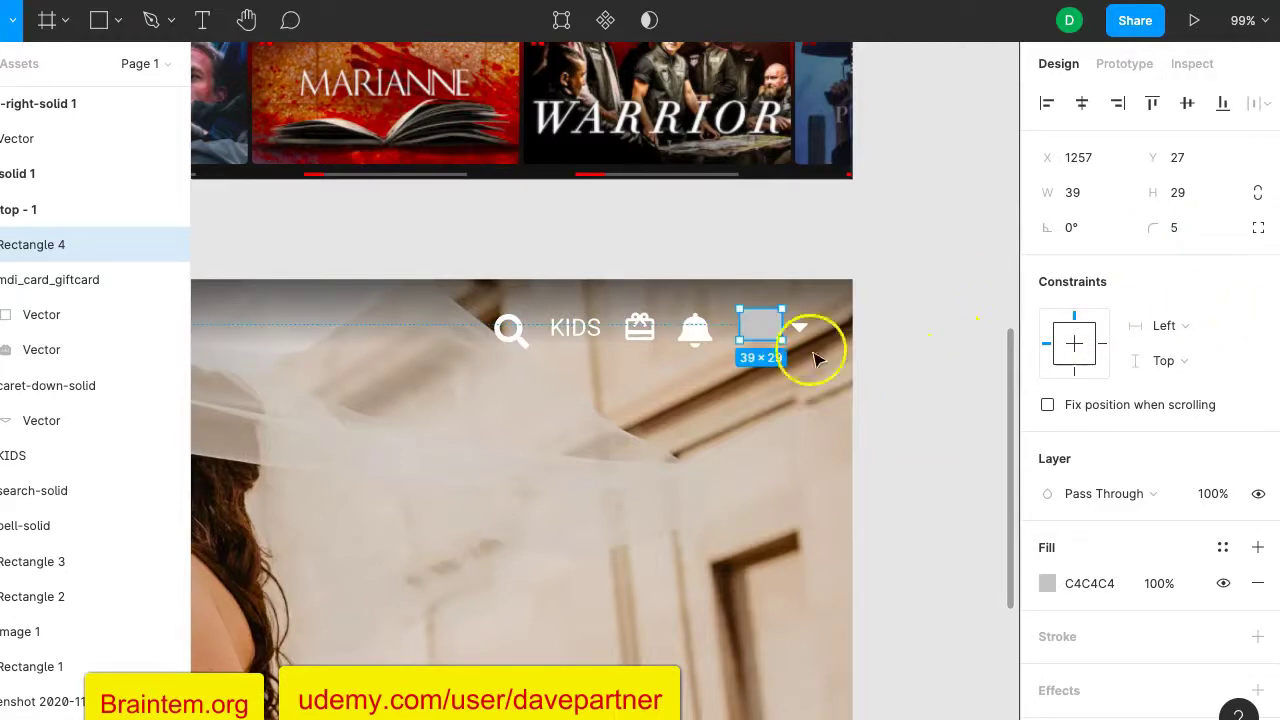
# Fill the avatar rectangle with the blue 0273F0 sampled from the smiley avatar in the reference screenshot.
pyautogui.scroll(2, 900, 346)
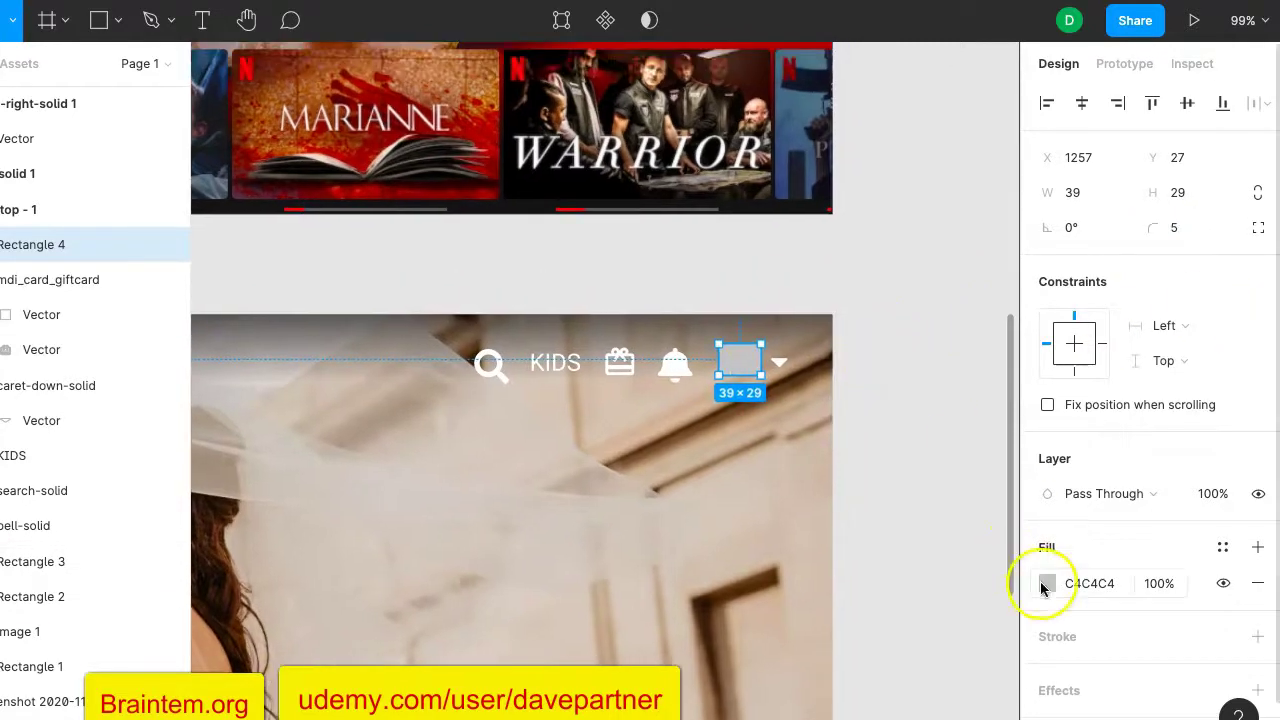
pyautogui.scroll(-5, 985, 517)
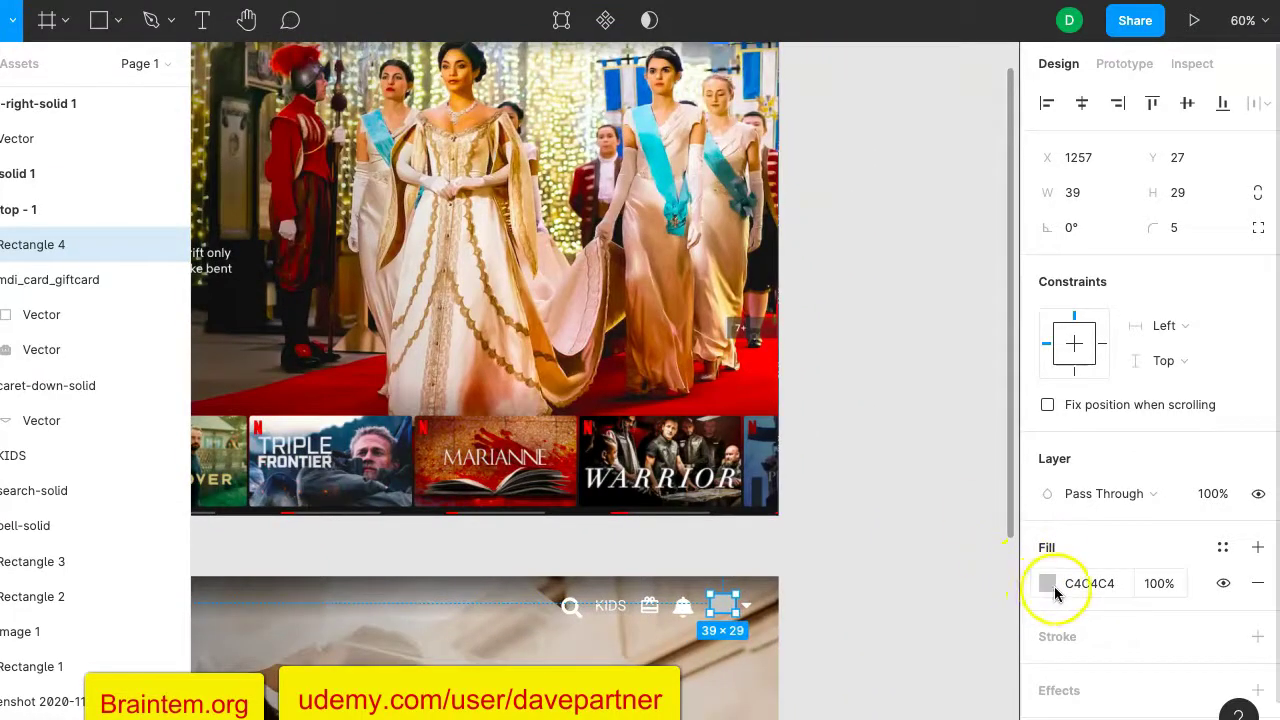
pyautogui.click(1048, 585)
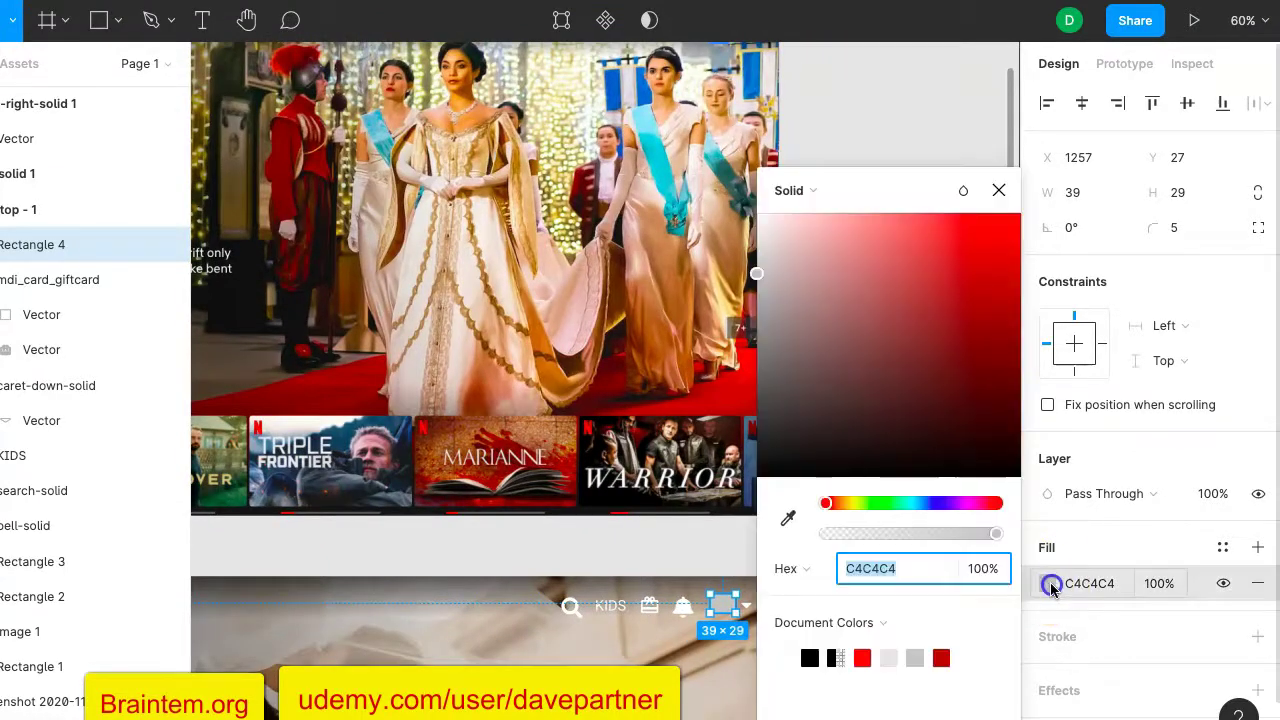
pyautogui.click(794, 523)
pyautogui.scroll(-5, 634, 100)
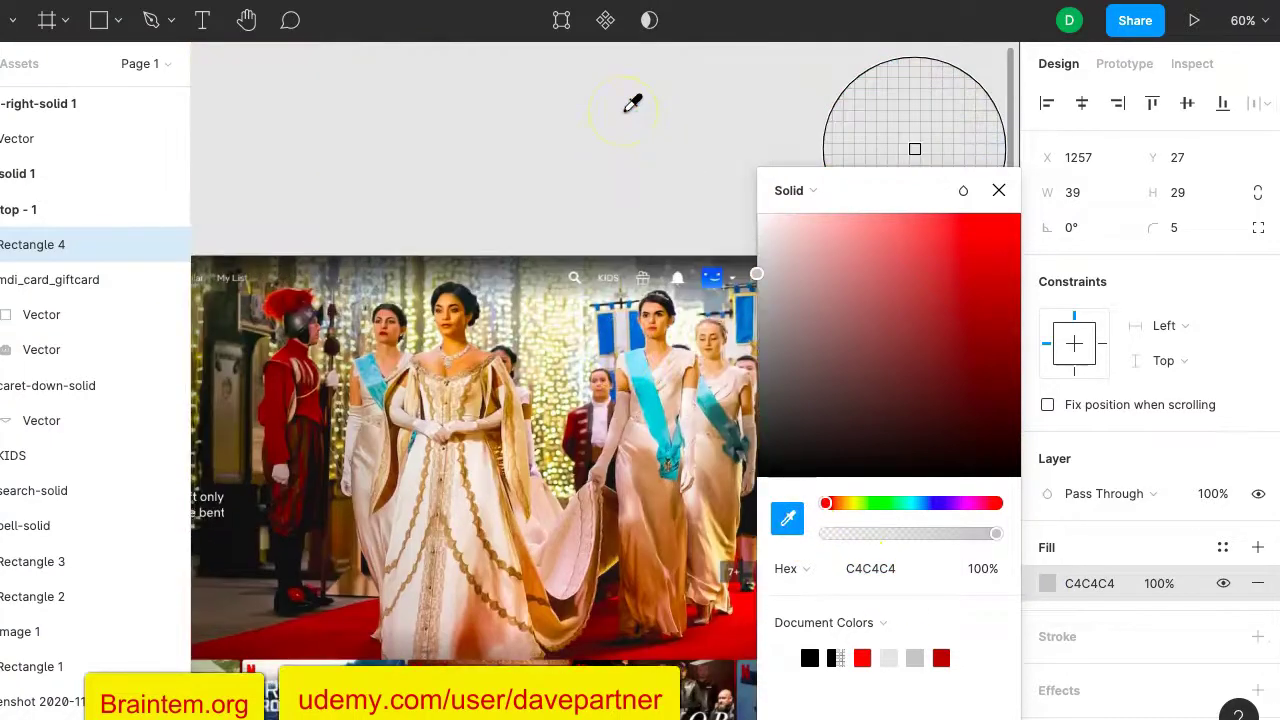
pyautogui.scroll(10, 638, 249)
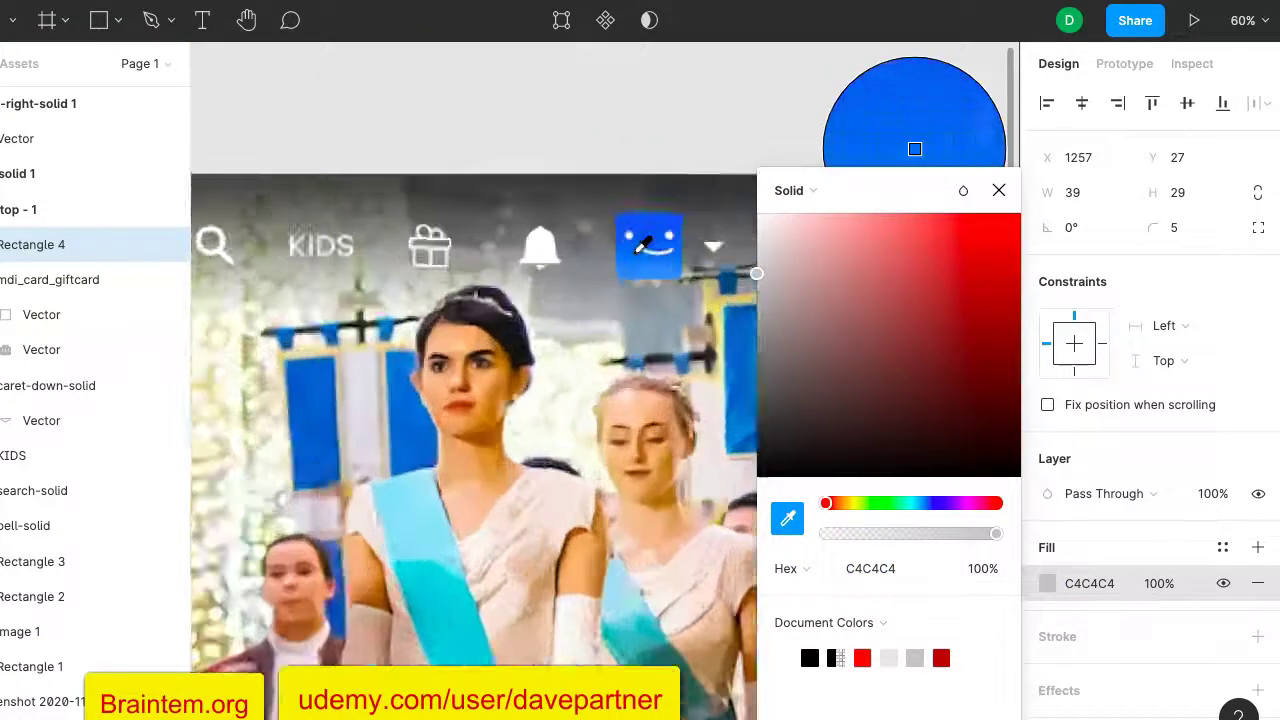
pyautogui.click(636, 246)
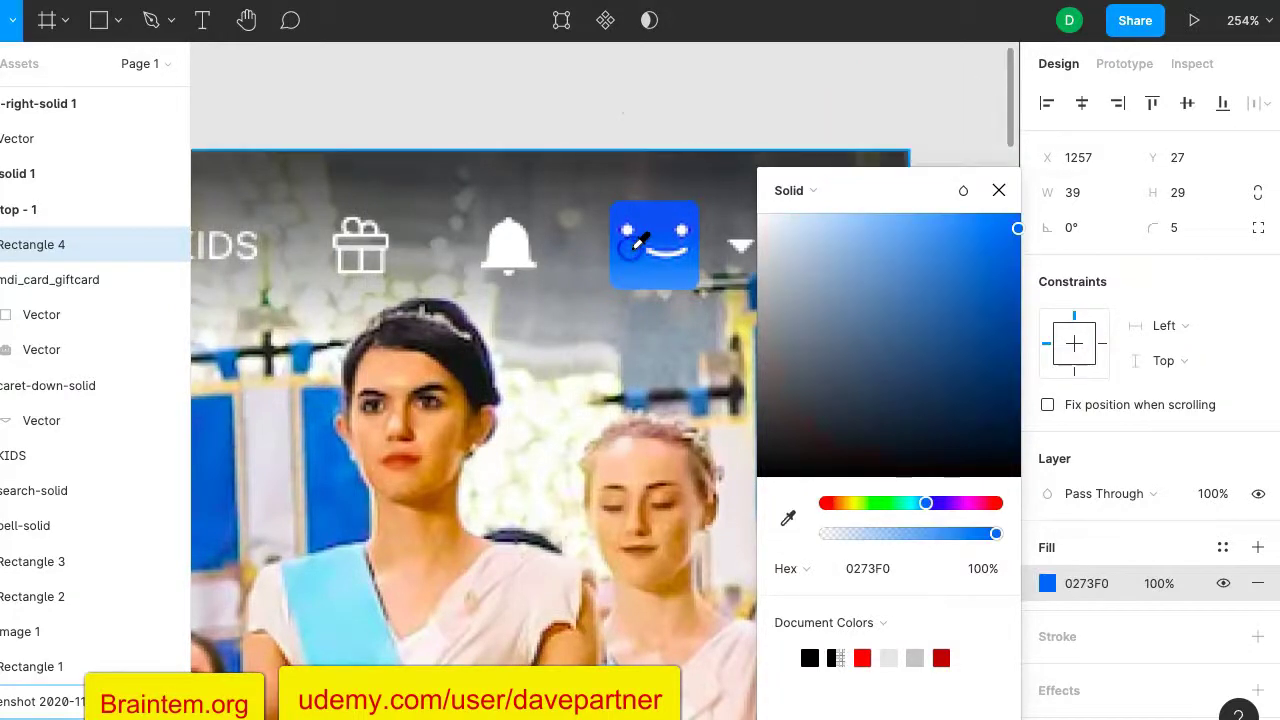
pyautogui.click(1001, 196)
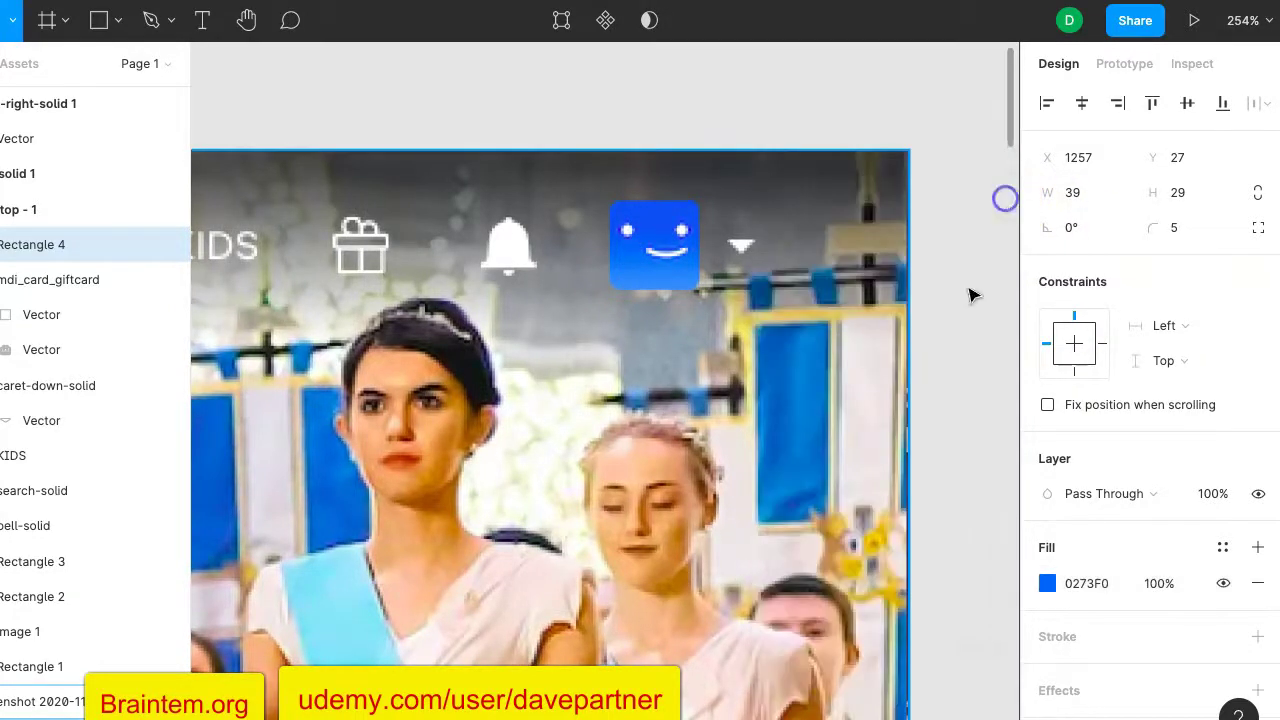
pyautogui.scroll(-10, 951, 511)
pyautogui.scroll(-8, 965, 600)
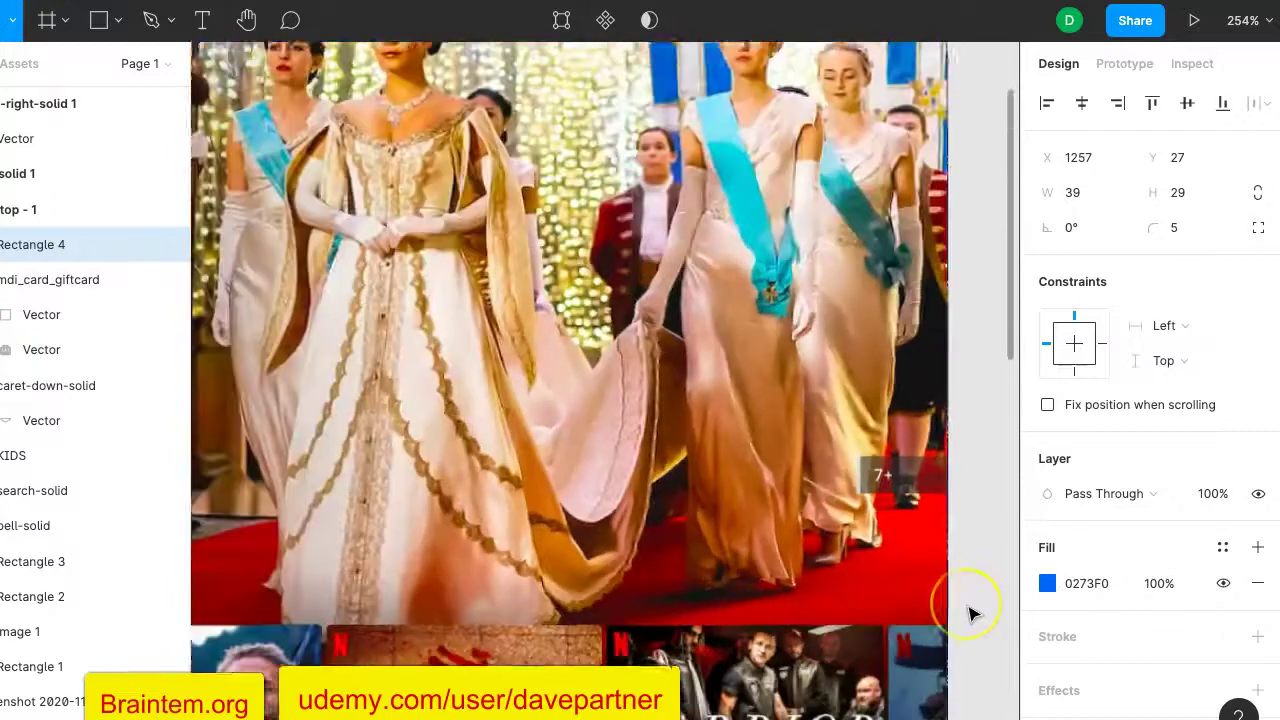
# Draw a circle about 5 × 5 in the upper left of the blue avatar rectangle as the first eye.
pyautogui.scroll(-5, 970, 612)
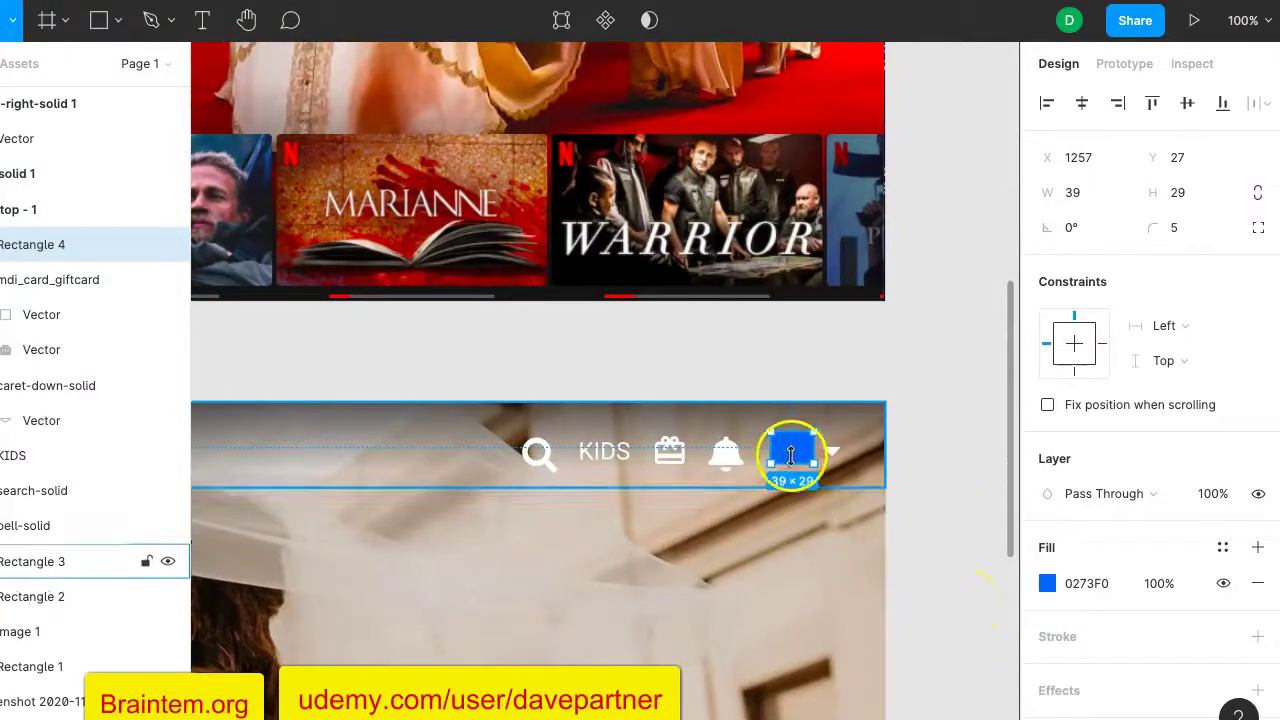
pyautogui.scroll(10, 826, 462)
pyautogui.scroll(2, 824, 459)
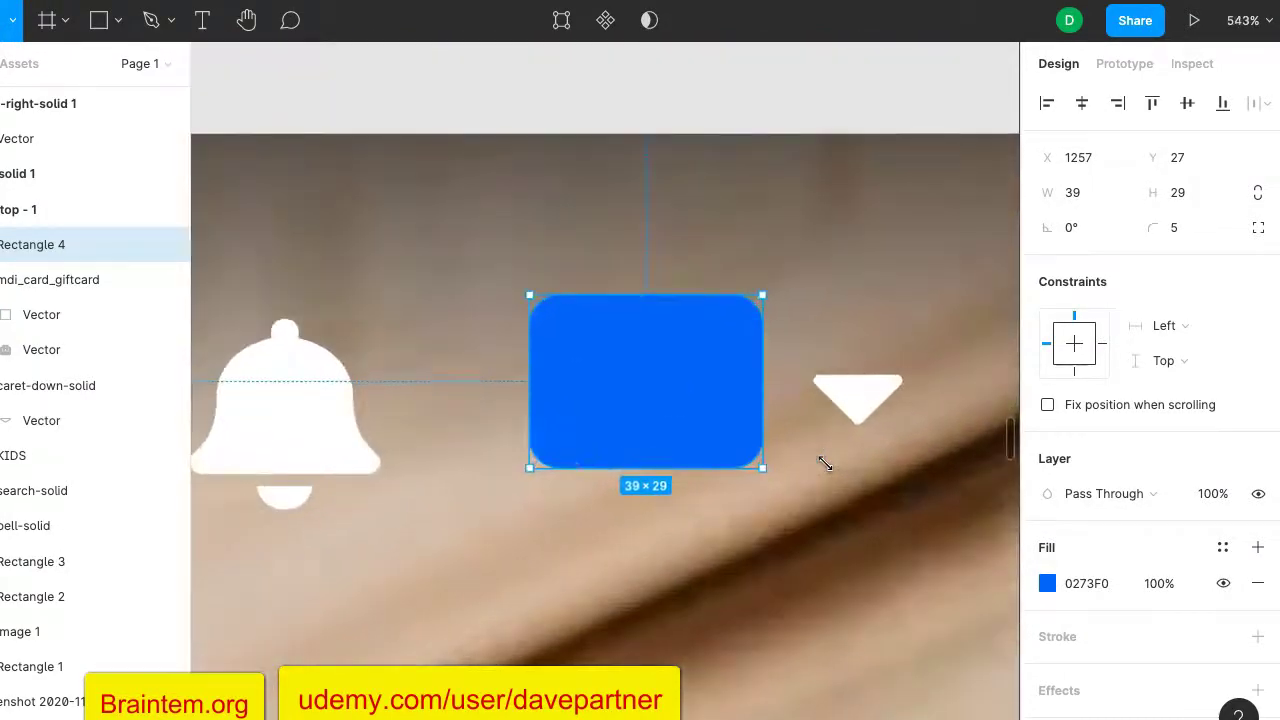
pyautogui.click(237, 90)
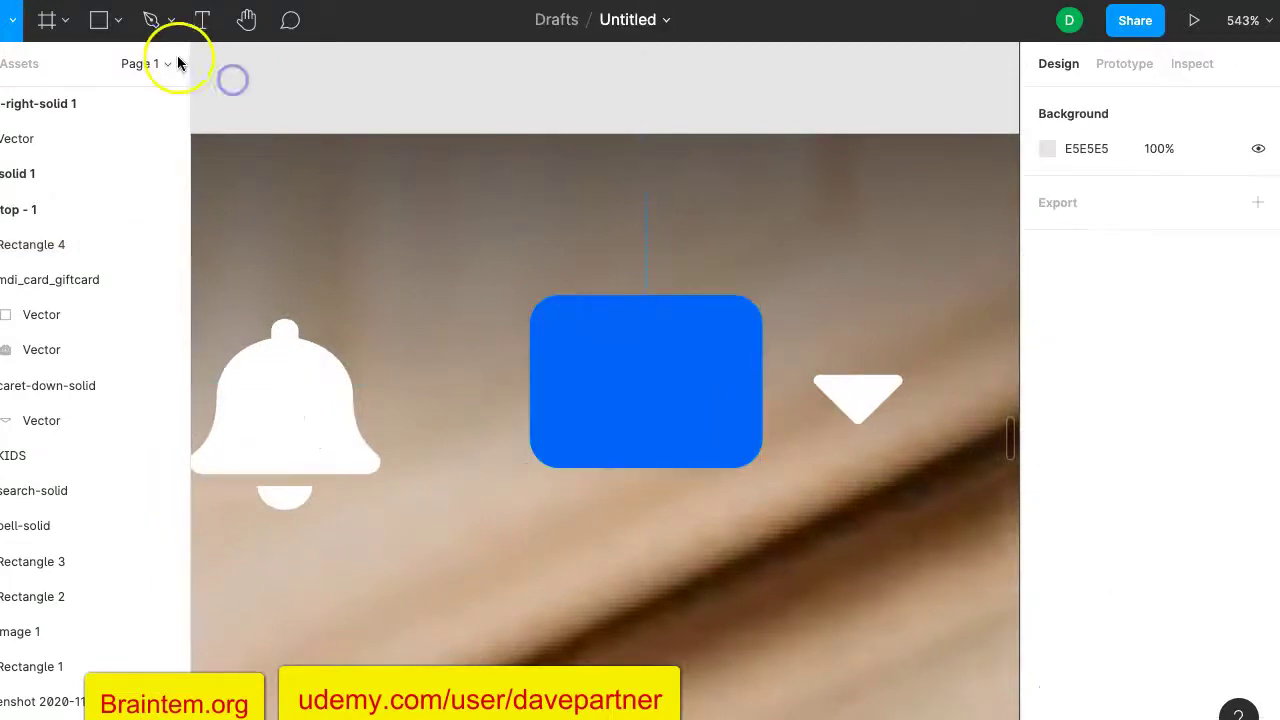
pyautogui.click(118, 20)
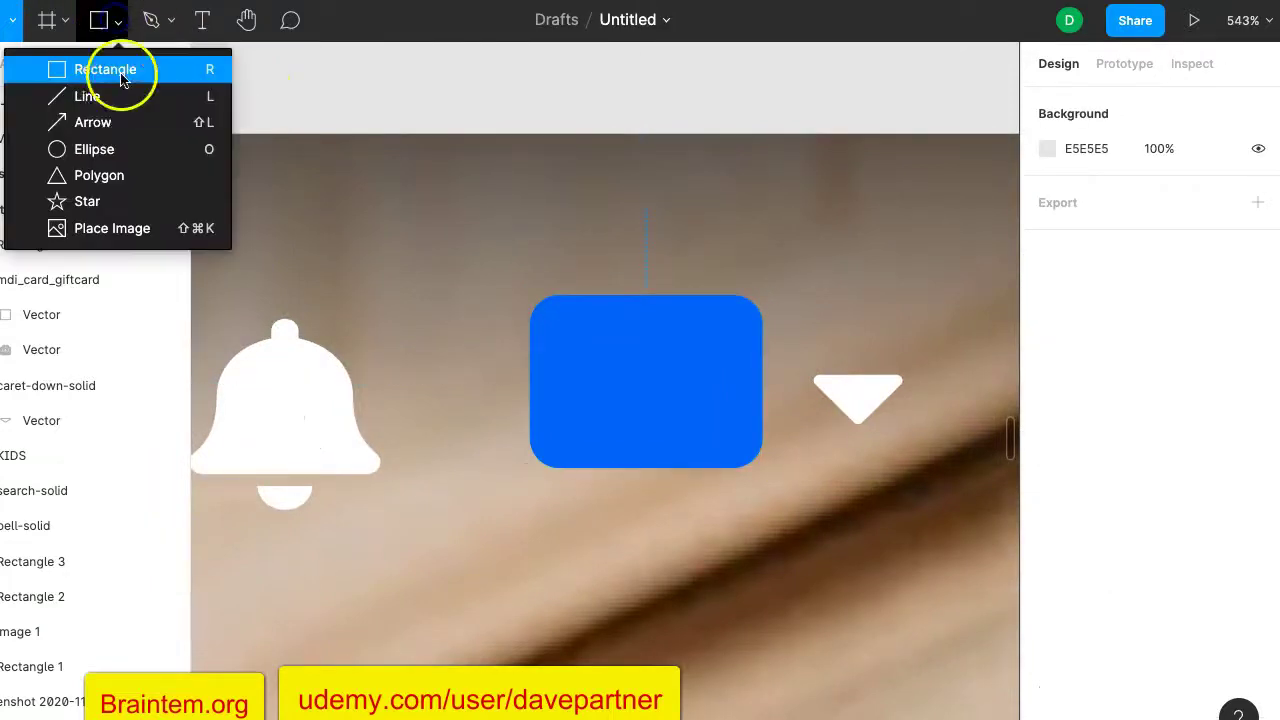
pyautogui.click(78, 150)
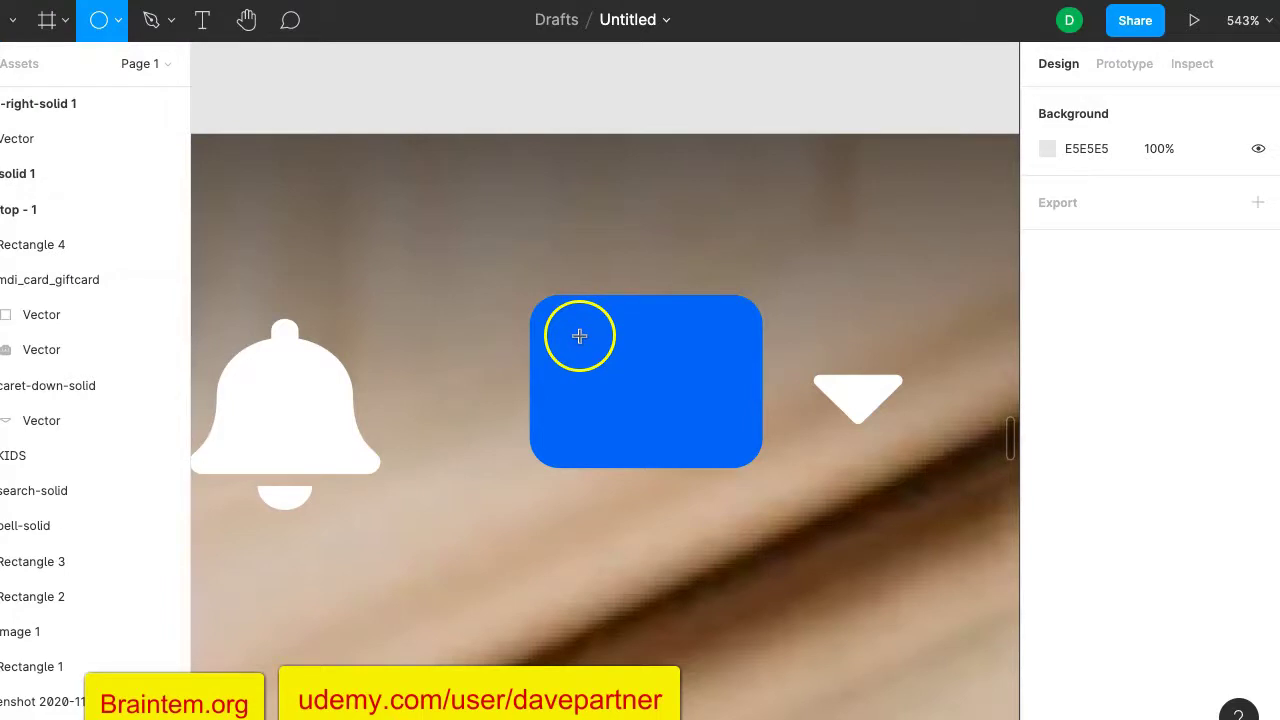
pyautogui.moveTo(589, 351); pyautogui.dragTo(608, 367)
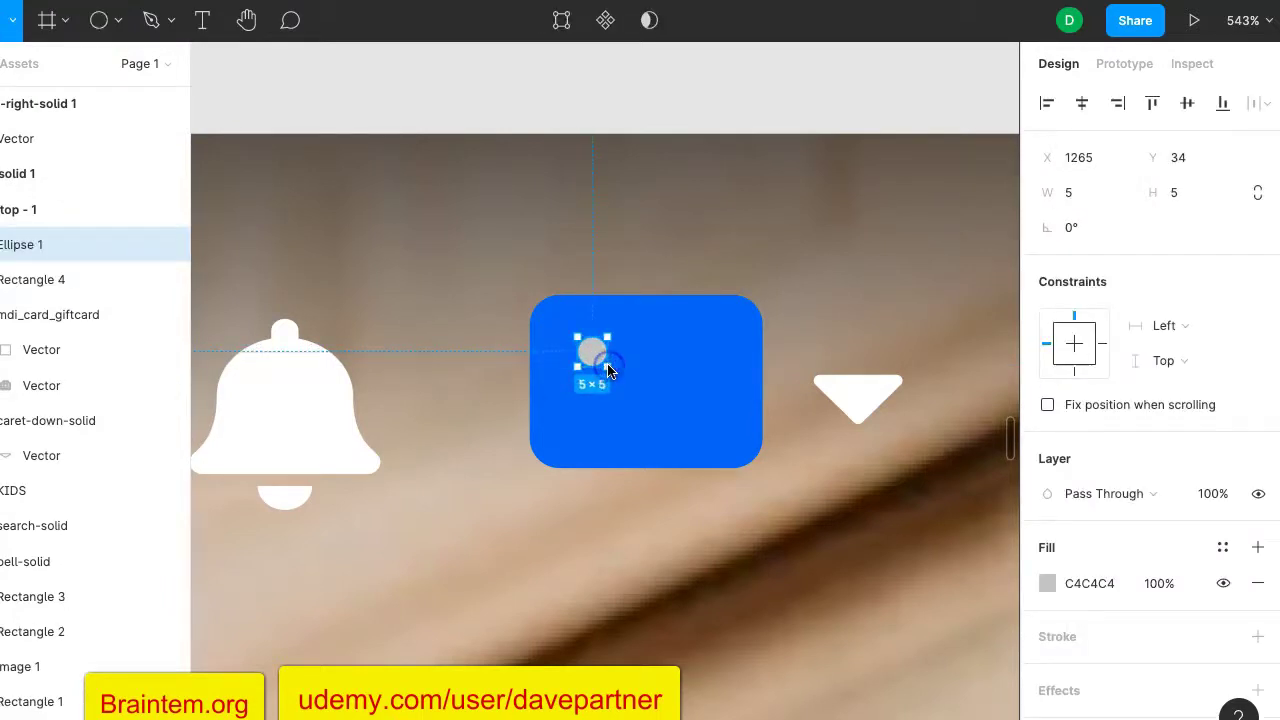
# Fill the eye circle with white, FFFFFF.
pyautogui.click(1047, 584)
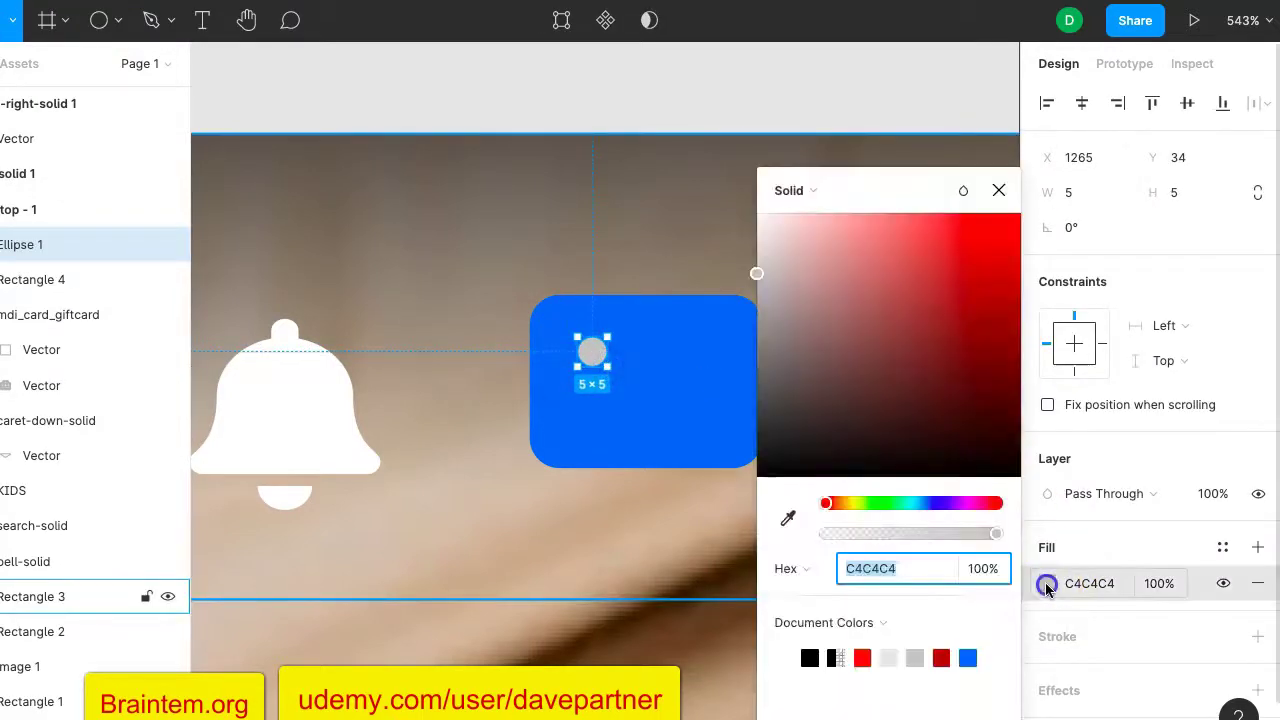
pyautogui.click(790, 657)
pyautogui.click(999, 190)
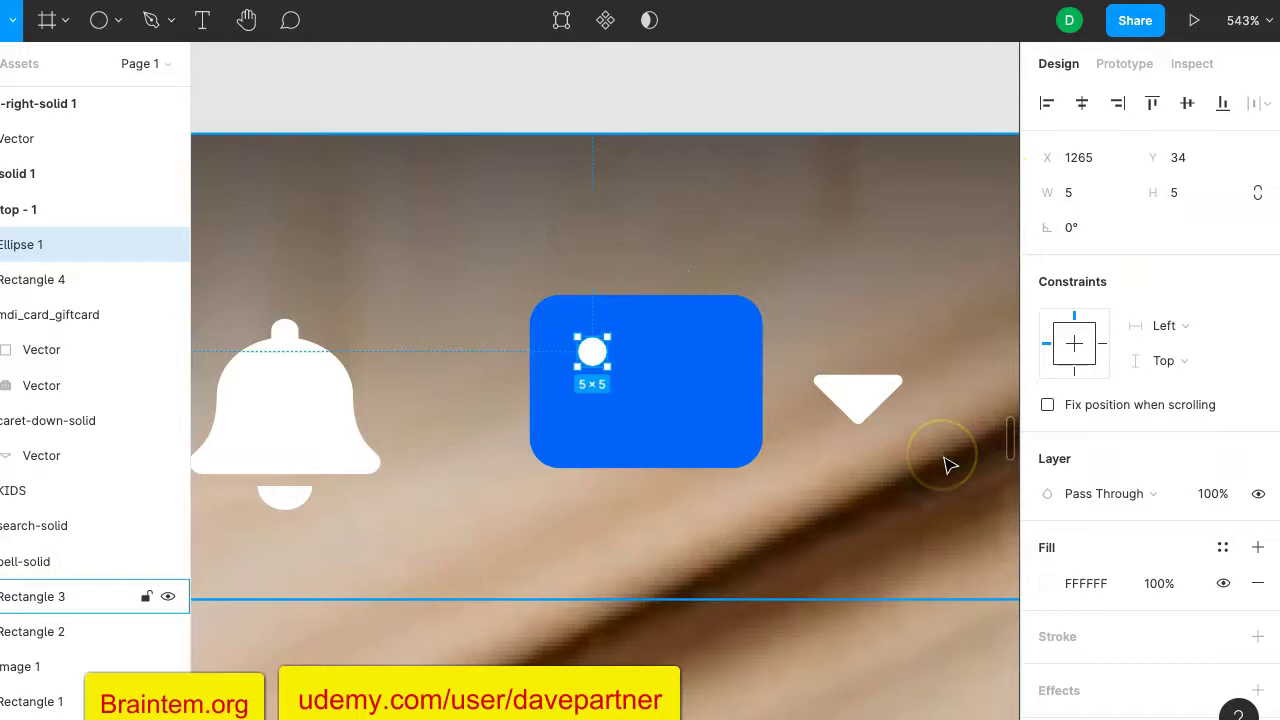
# Duplicate the white eye and place the copy level with it on the avatar's right side, at X 1283, Y 34.
pyautogui.hotkey('ctrl', 'd')
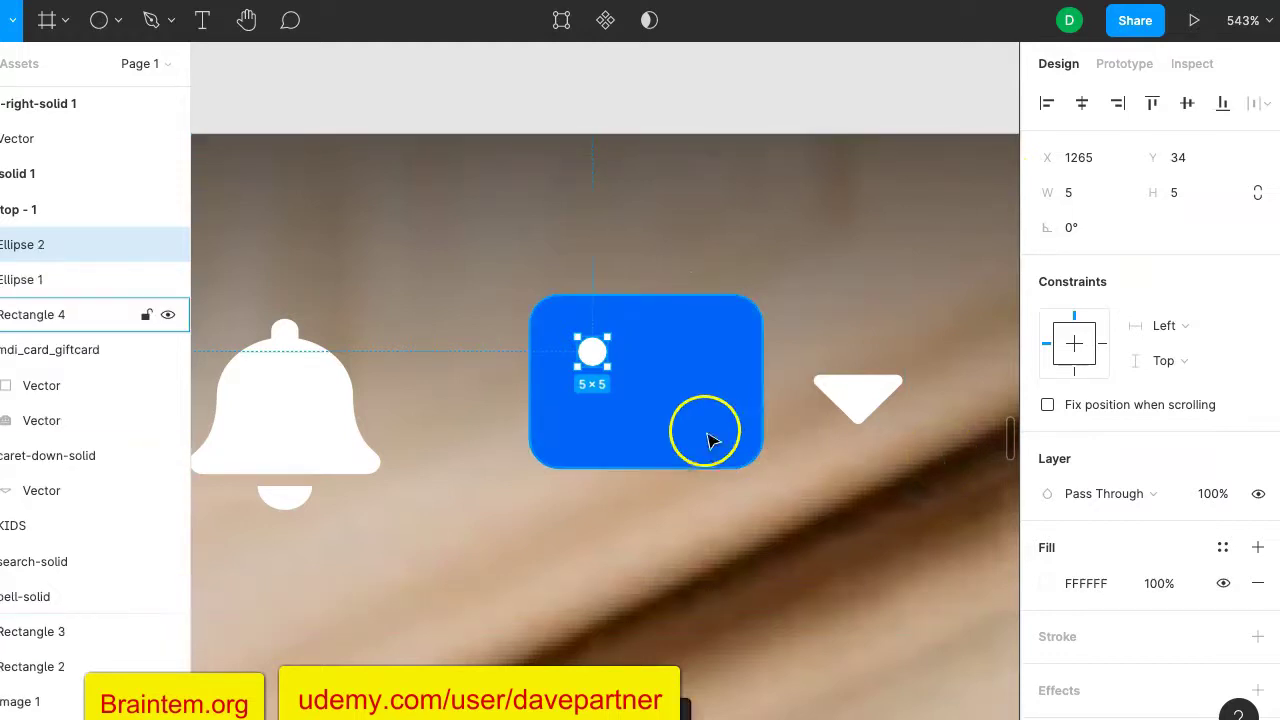
pyautogui.moveTo(596, 360); pyautogui.dragTo(593, 350)
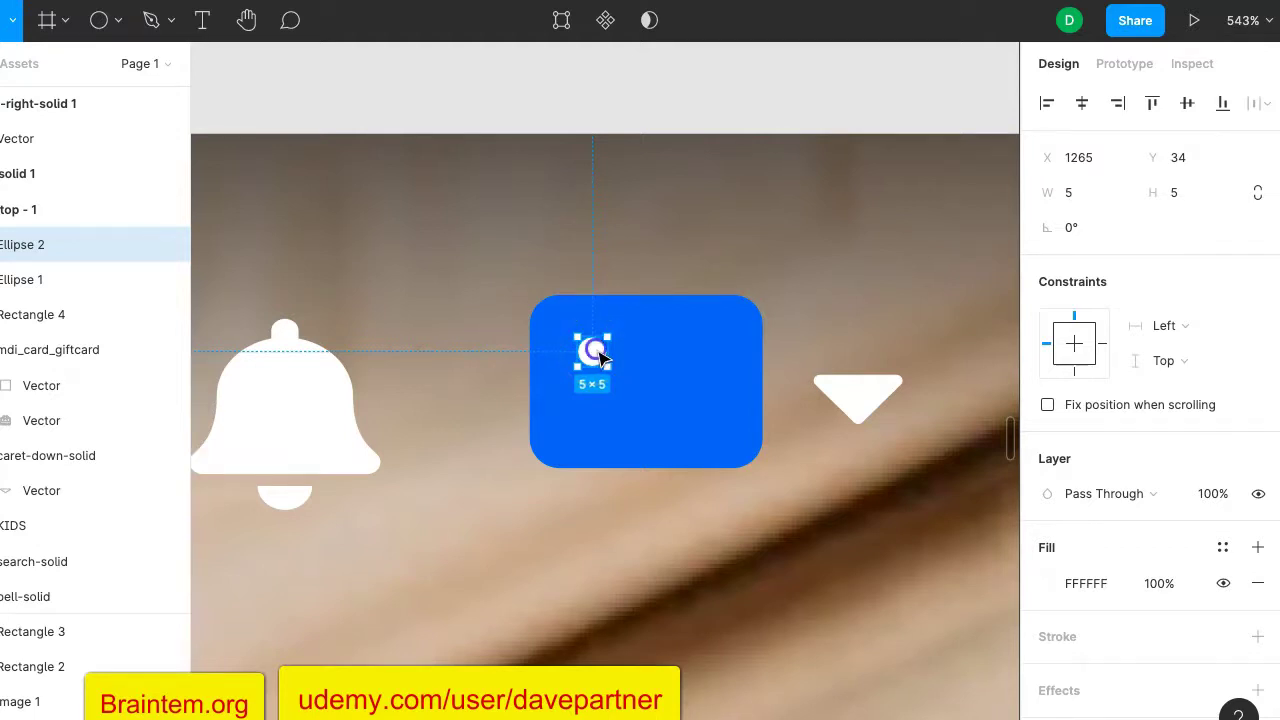
pyautogui.moveTo(600, 358); pyautogui.dragTo(628, 362)
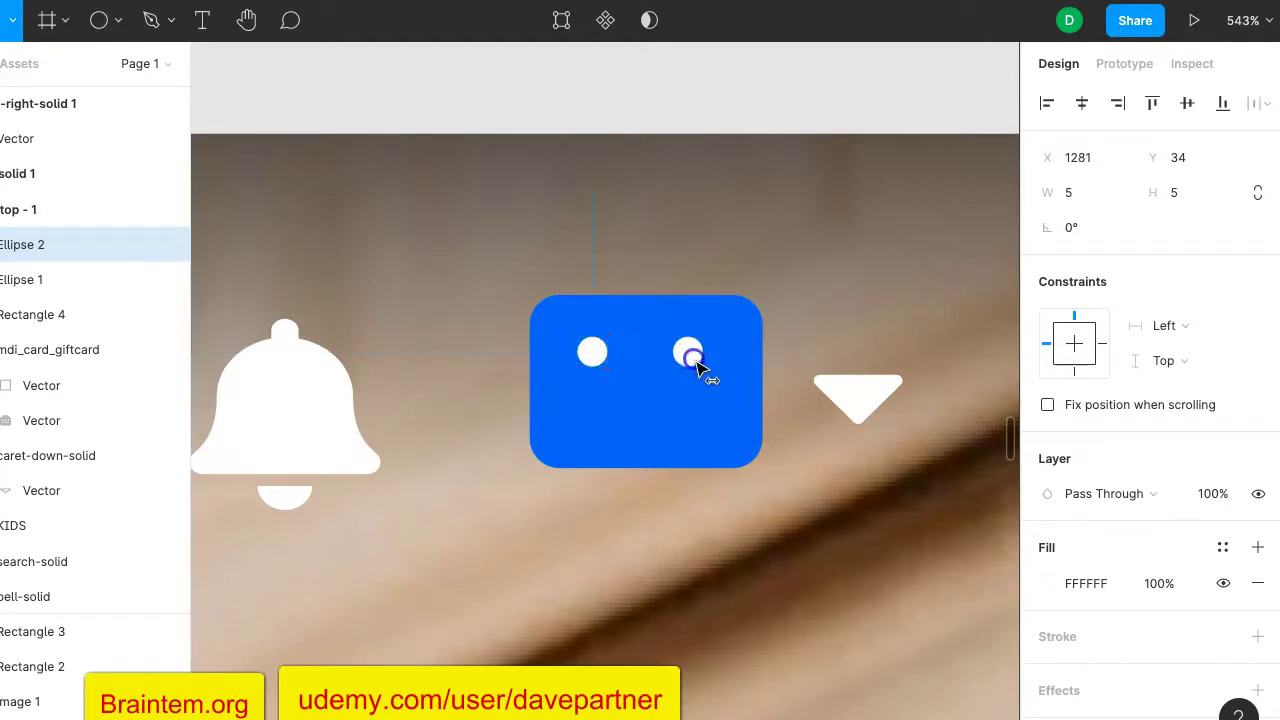
pyautogui.moveTo(707, 368); pyautogui.dragTo(700, 352)
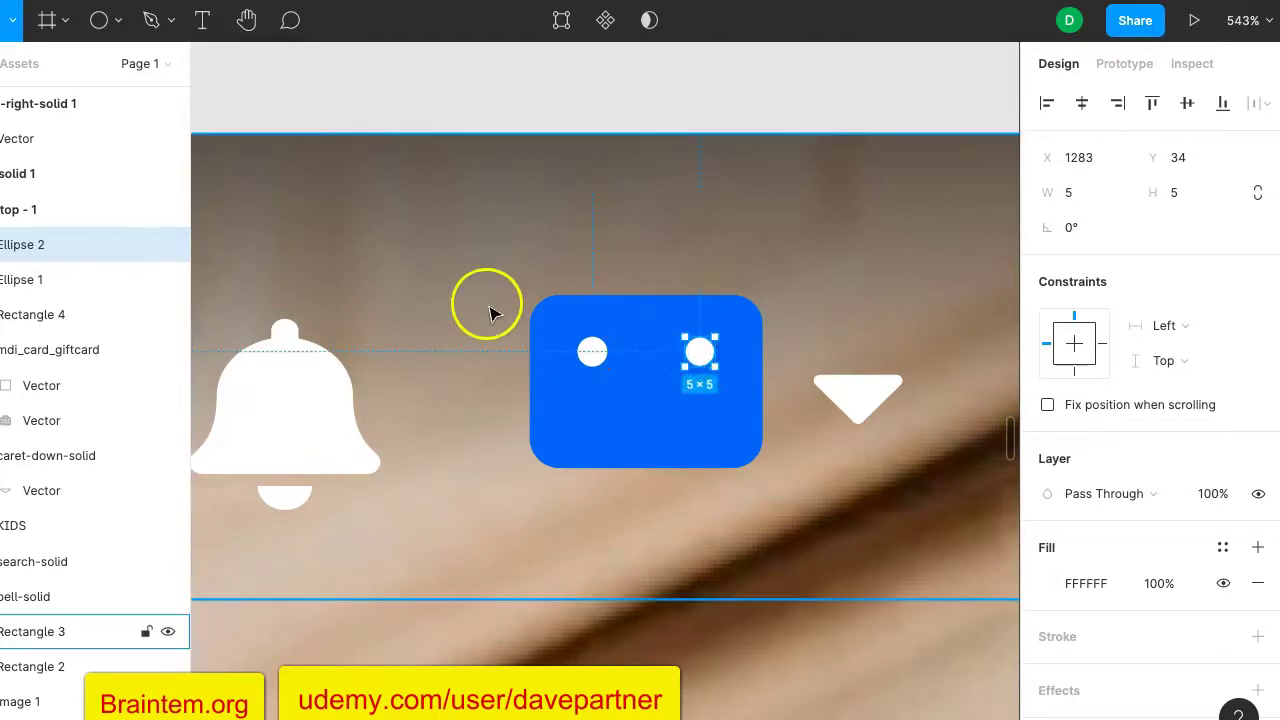
pyautogui.click(228, 103)
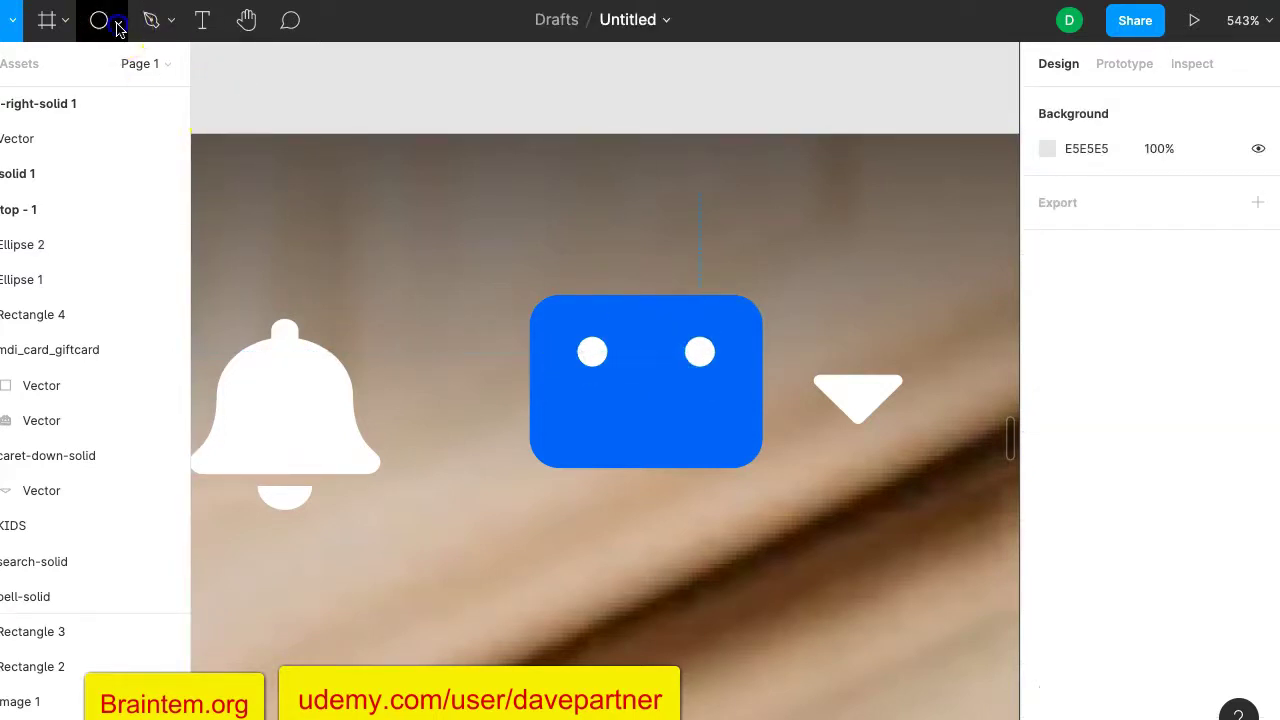
pyautogui.click(118, 22)
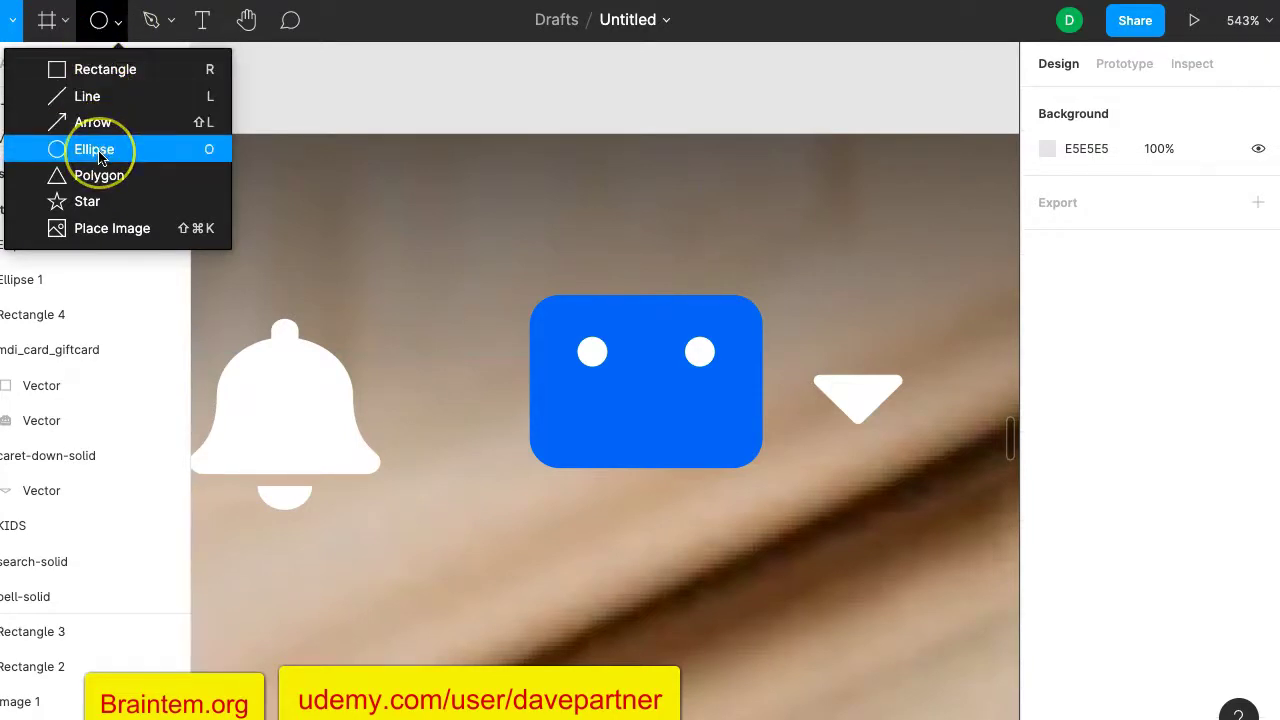
pyautogui.click(105, 69)
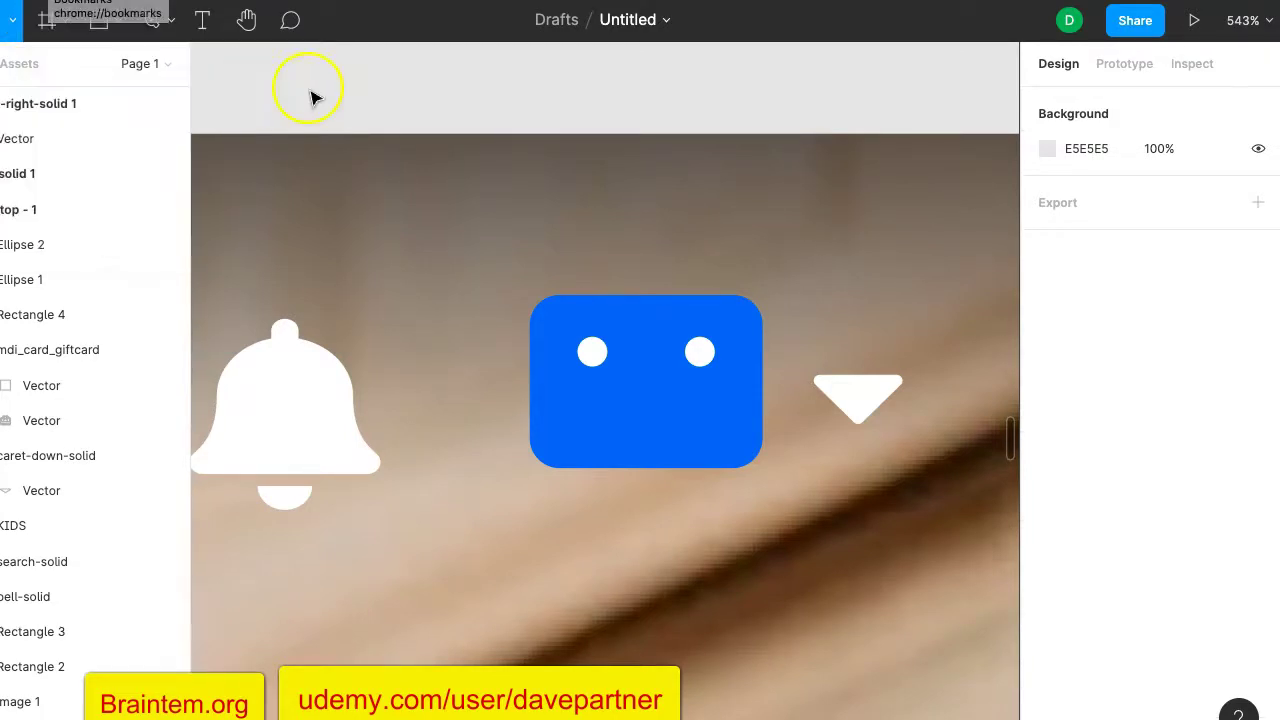
# Examine the shape and position of the smile on the blue avatar in the reference header.
pyautogui.scroll(-5, 440, 170)
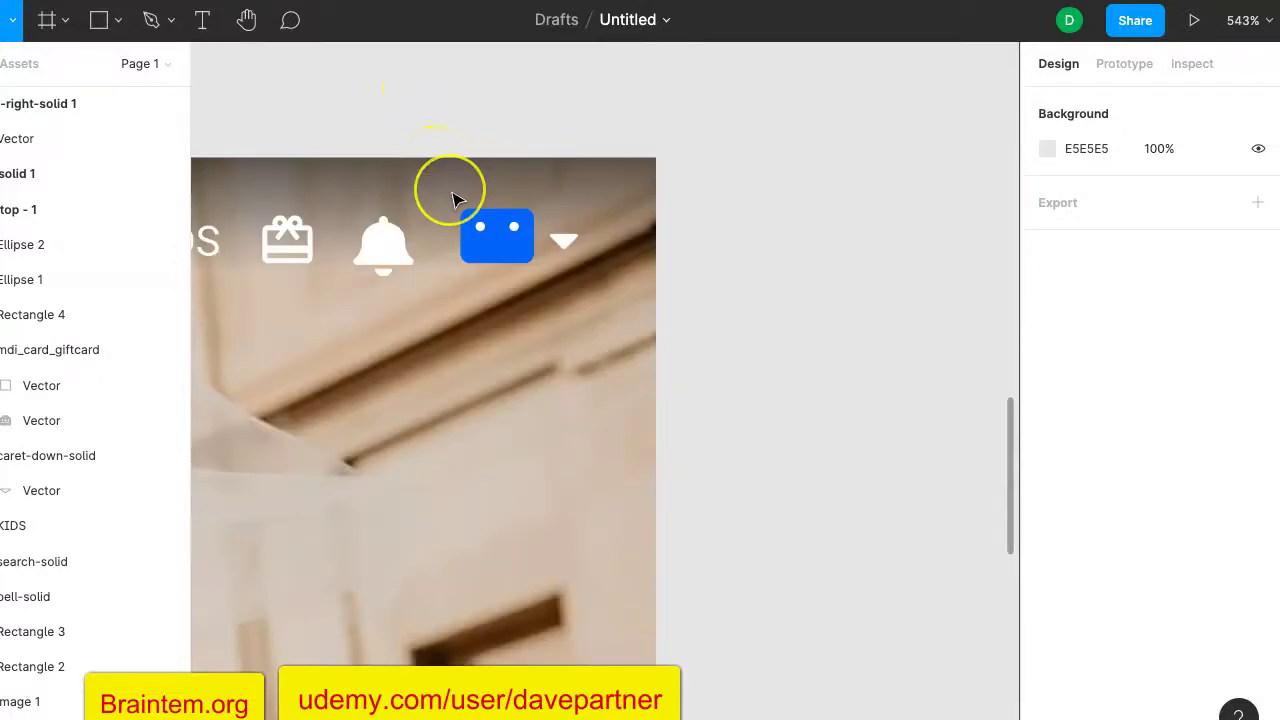
pyautogui.click(546, 208)
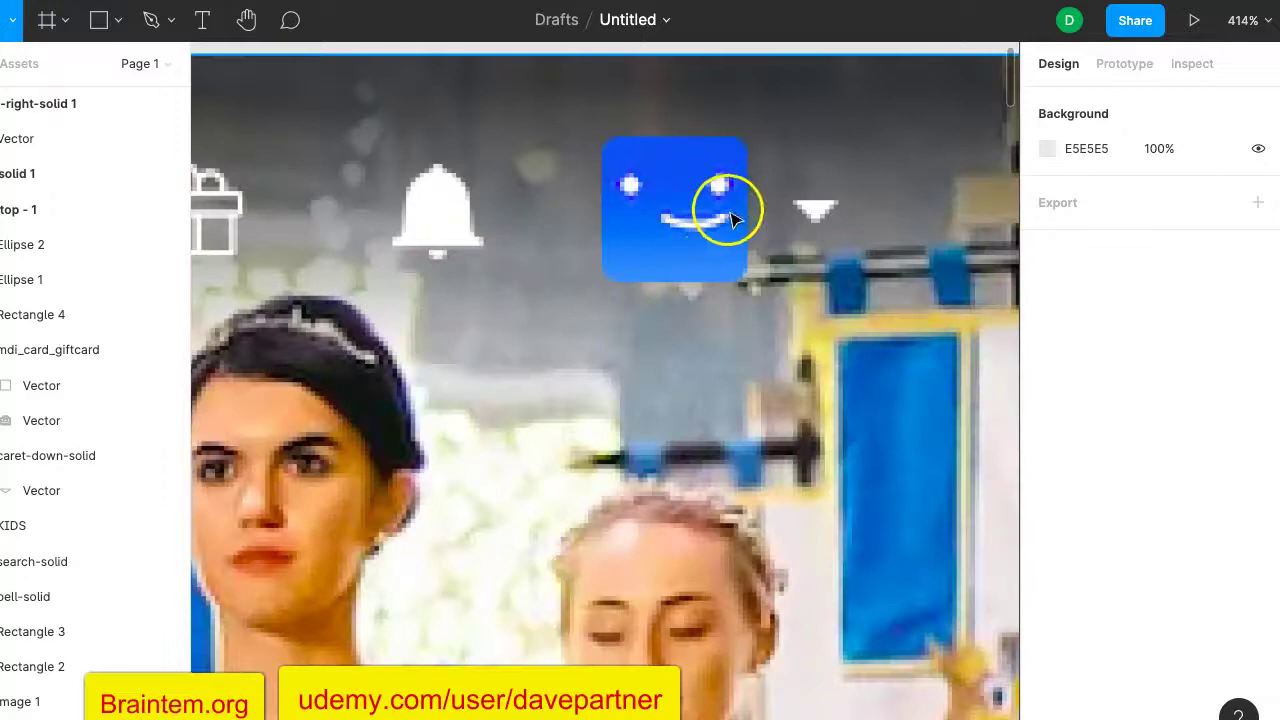
pyautogui.scroll(-10, 657, 258)
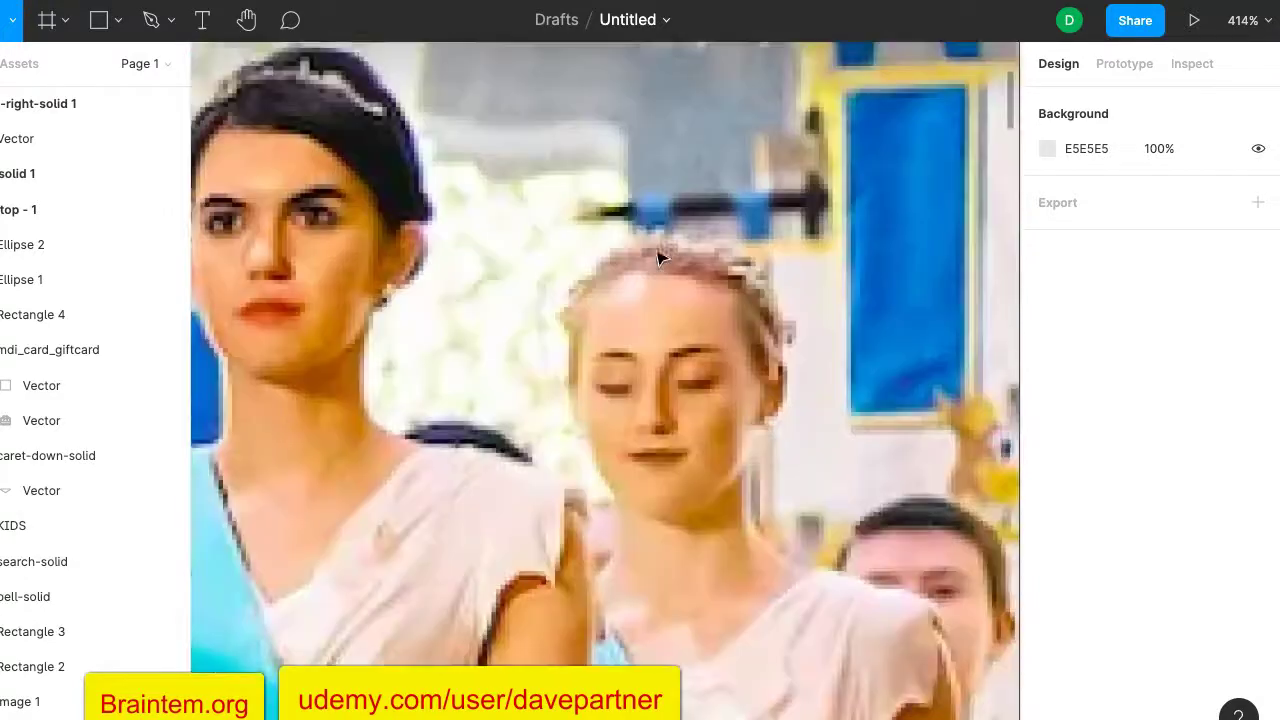
pyautogui.scroll(-7, 657, 258)
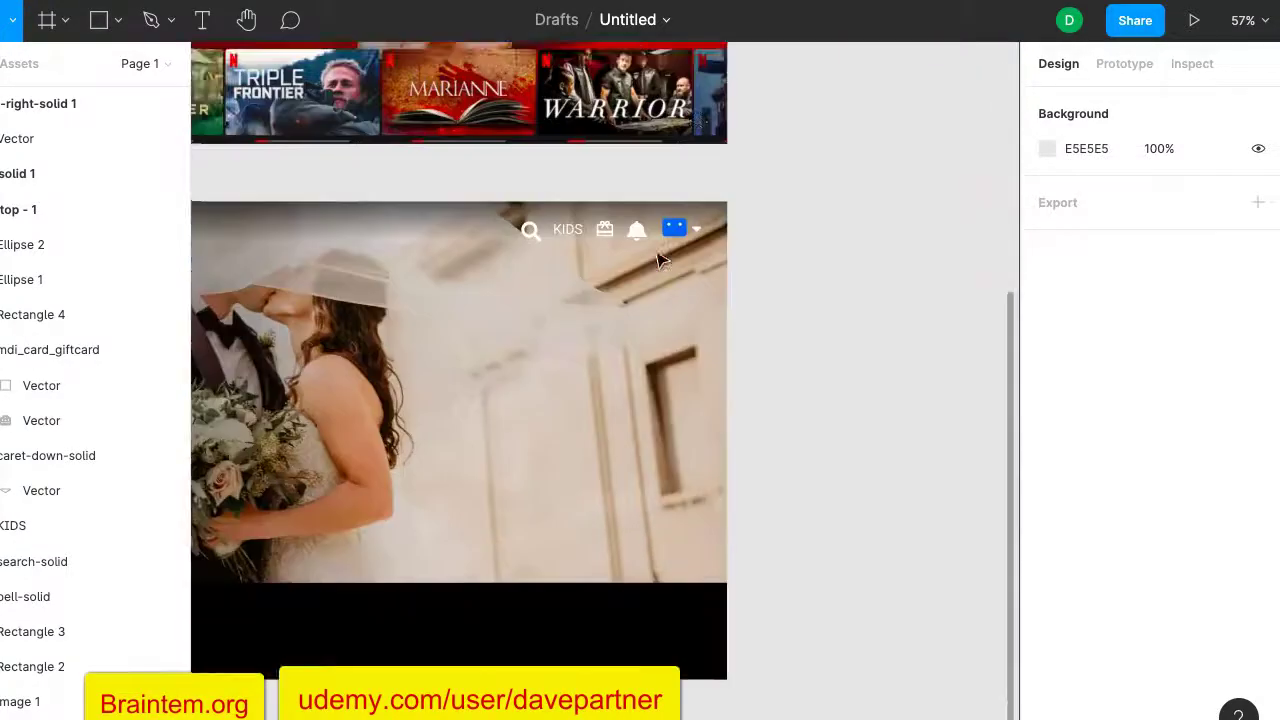
pyautogui.scroll(4, 657, 258)
pyautogui.scroll(8, 657, 258)
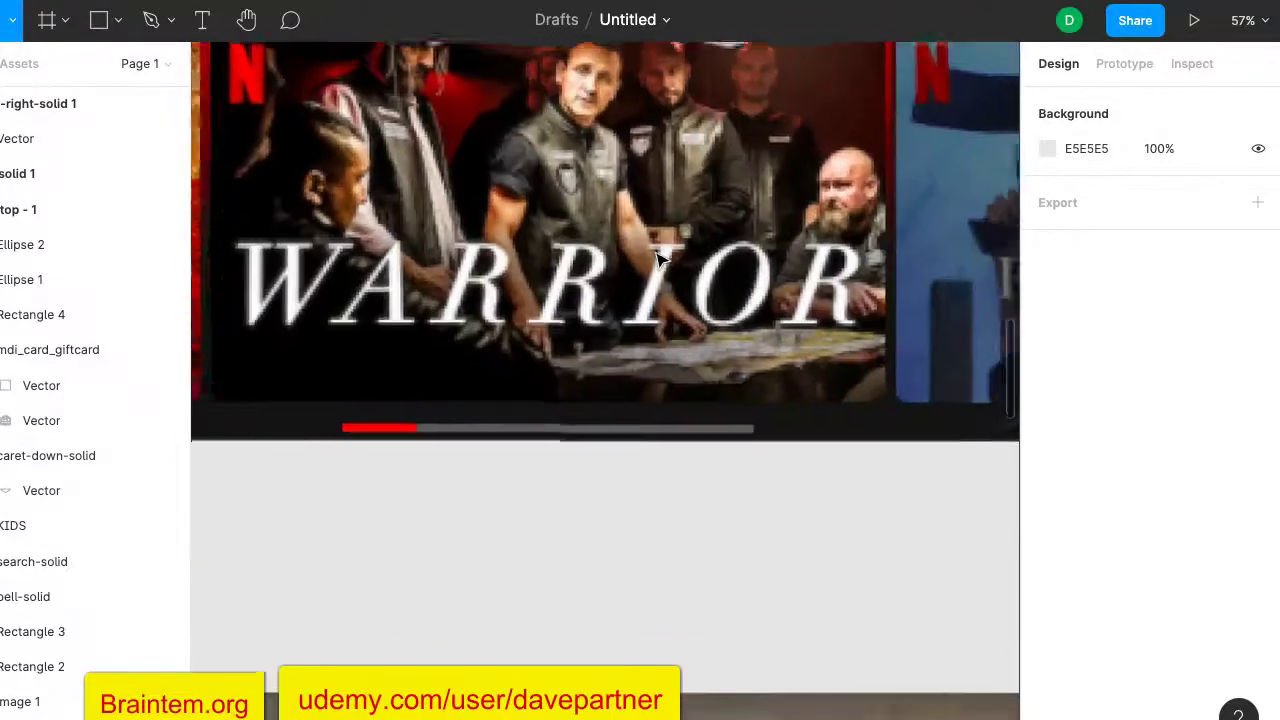
pyautogui.scroll(-3, 660, 260)
pyautogui.scroll(1, 660, 260)
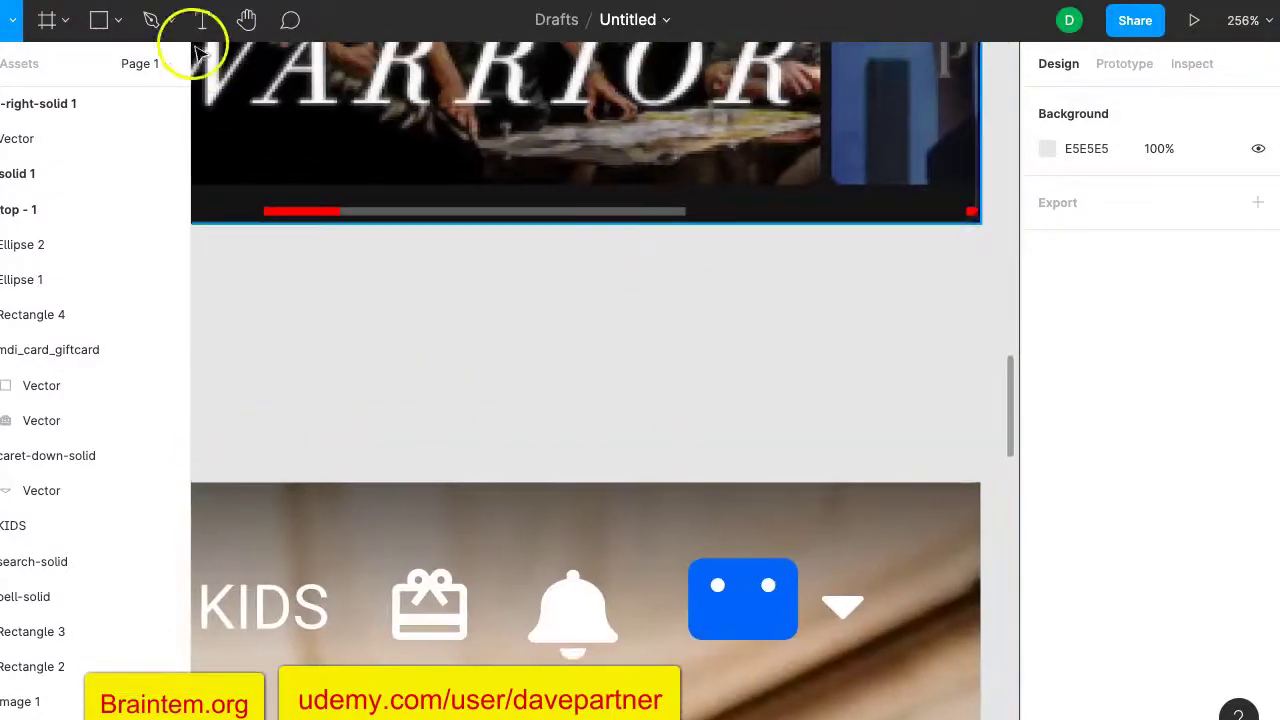
# Draw a circle about 30 × 30 overlapping the avatar's lower-left corner as the base for the smile.
pyautogui.click(118, 24)
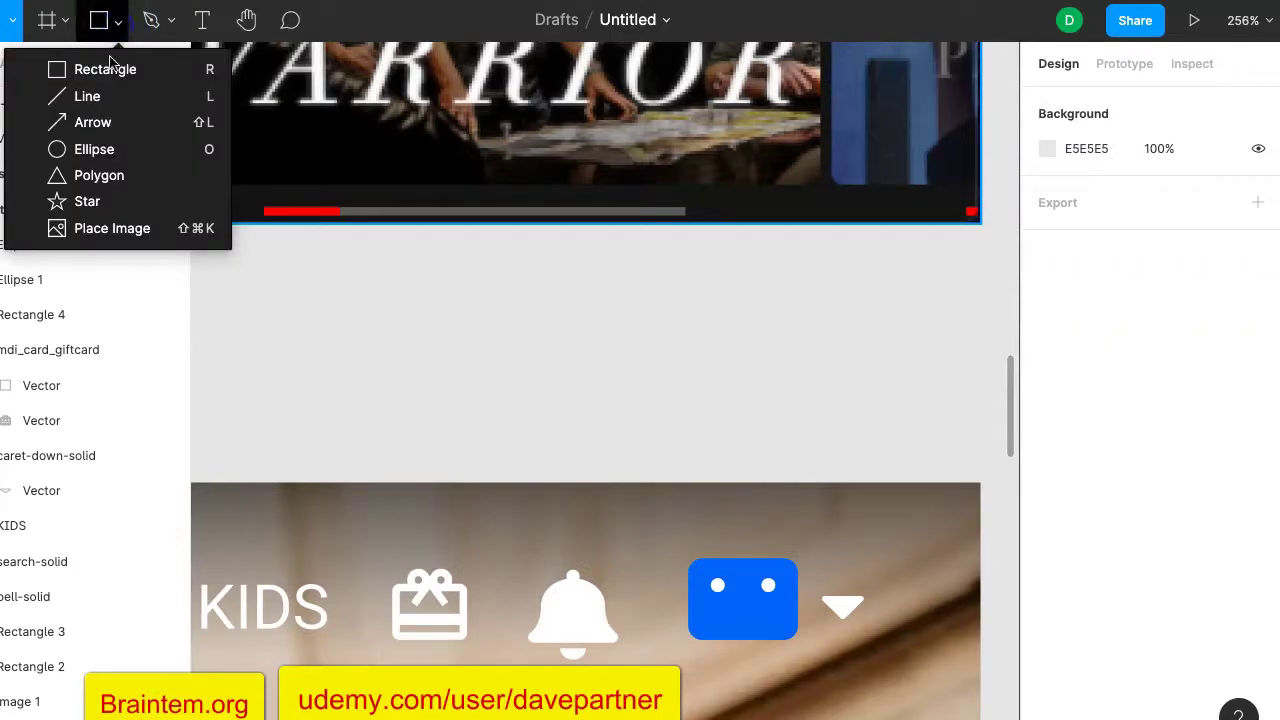
pyautogui.click(86, 155)
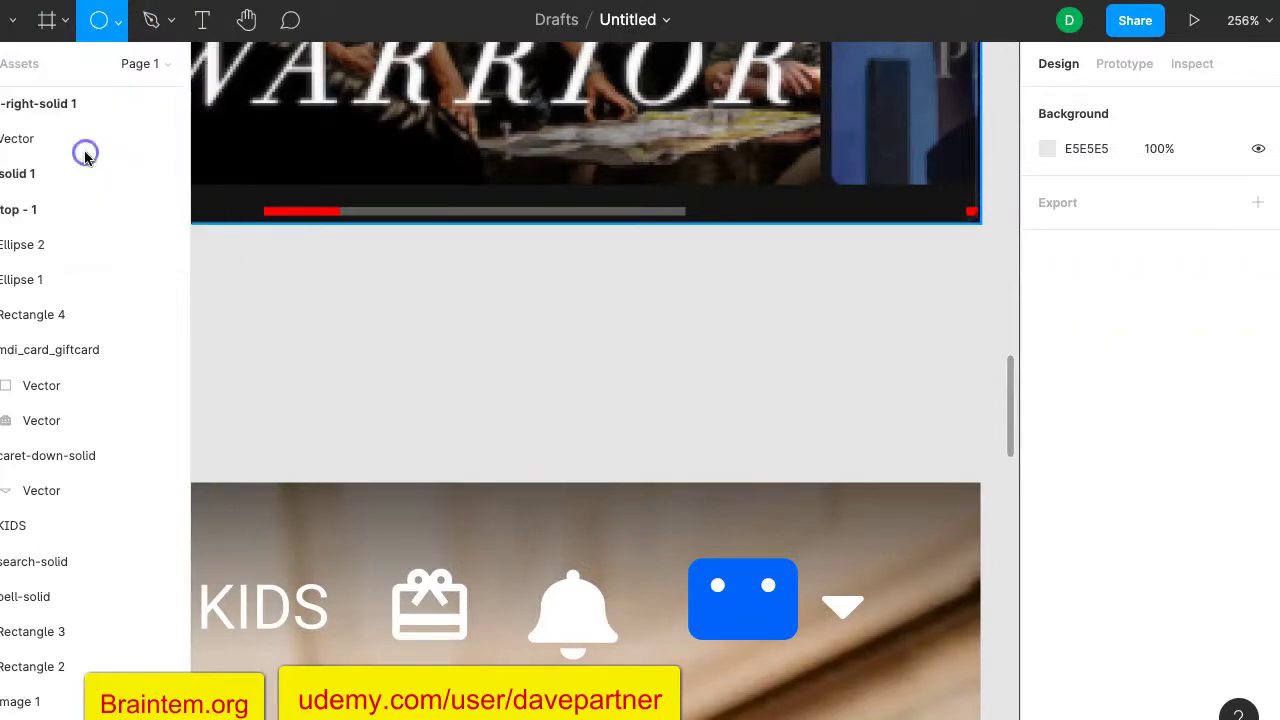
pyautogui.scroll(-5, 391, 386)
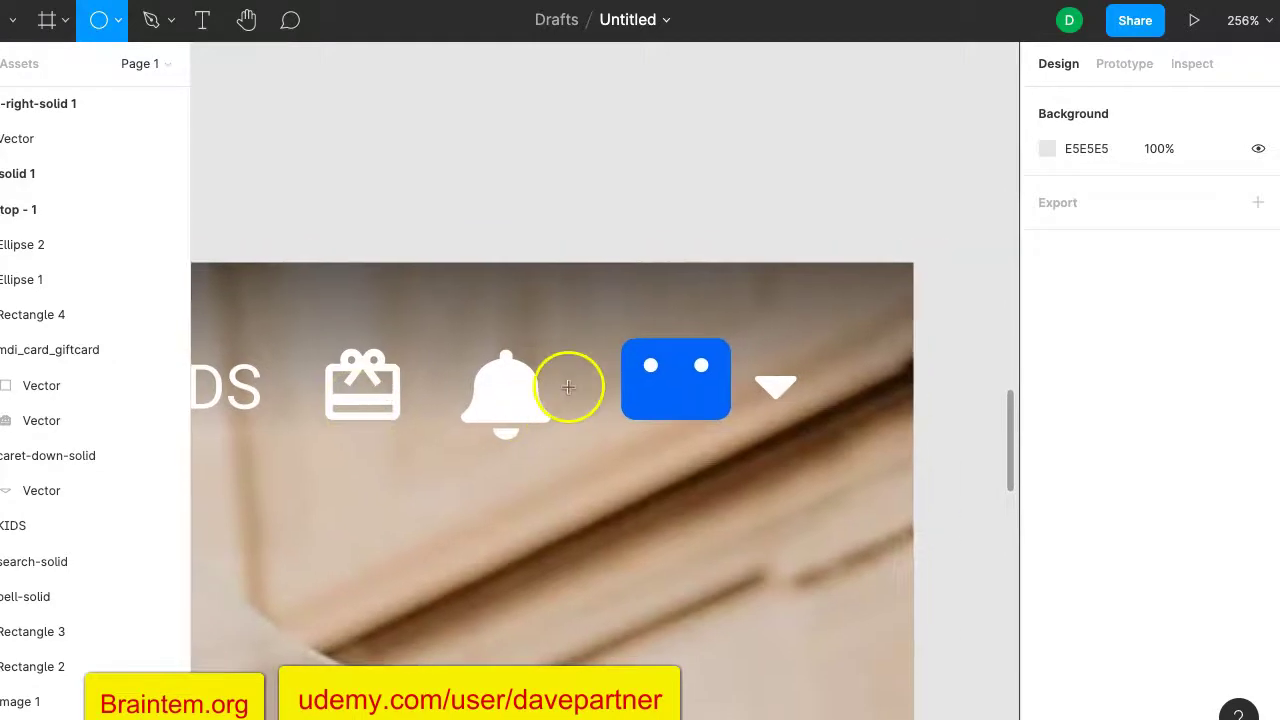
pyautogui.moveTo(568, 386); pyautogui.dragTo(651, 463)
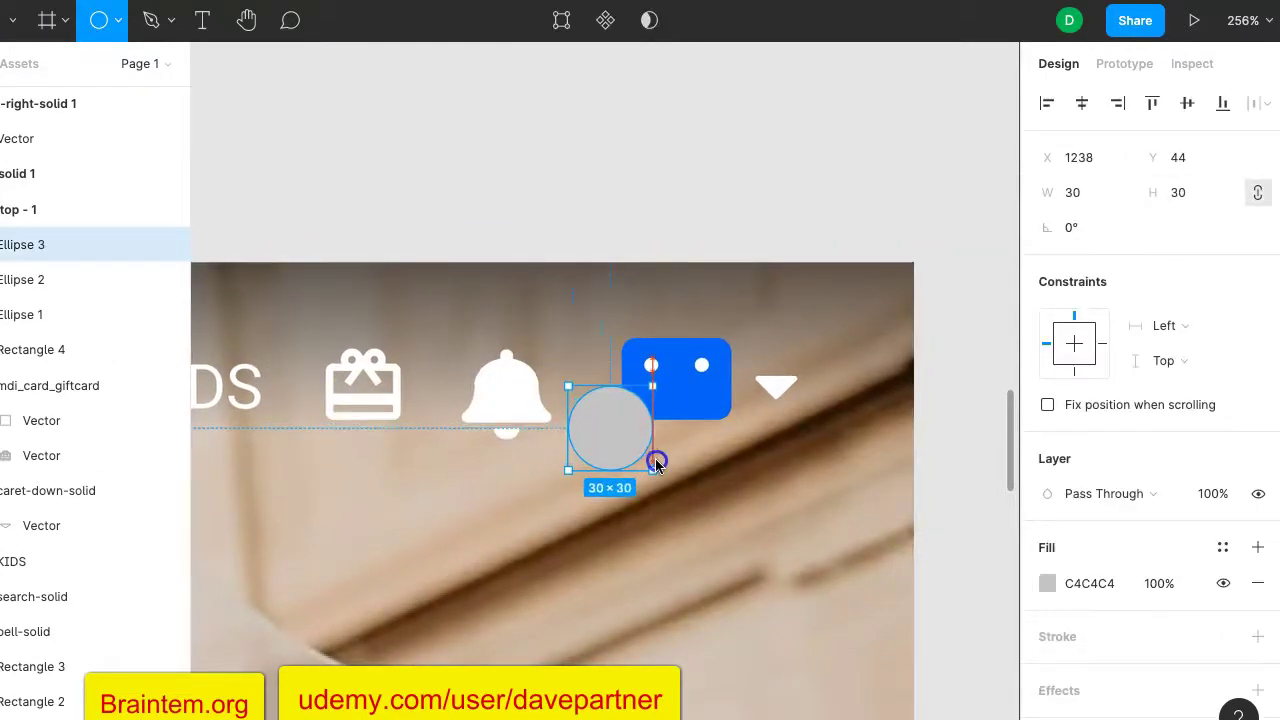
pyautogui.moveTo(655, 458); pyautogui.dragTo(655, 458)
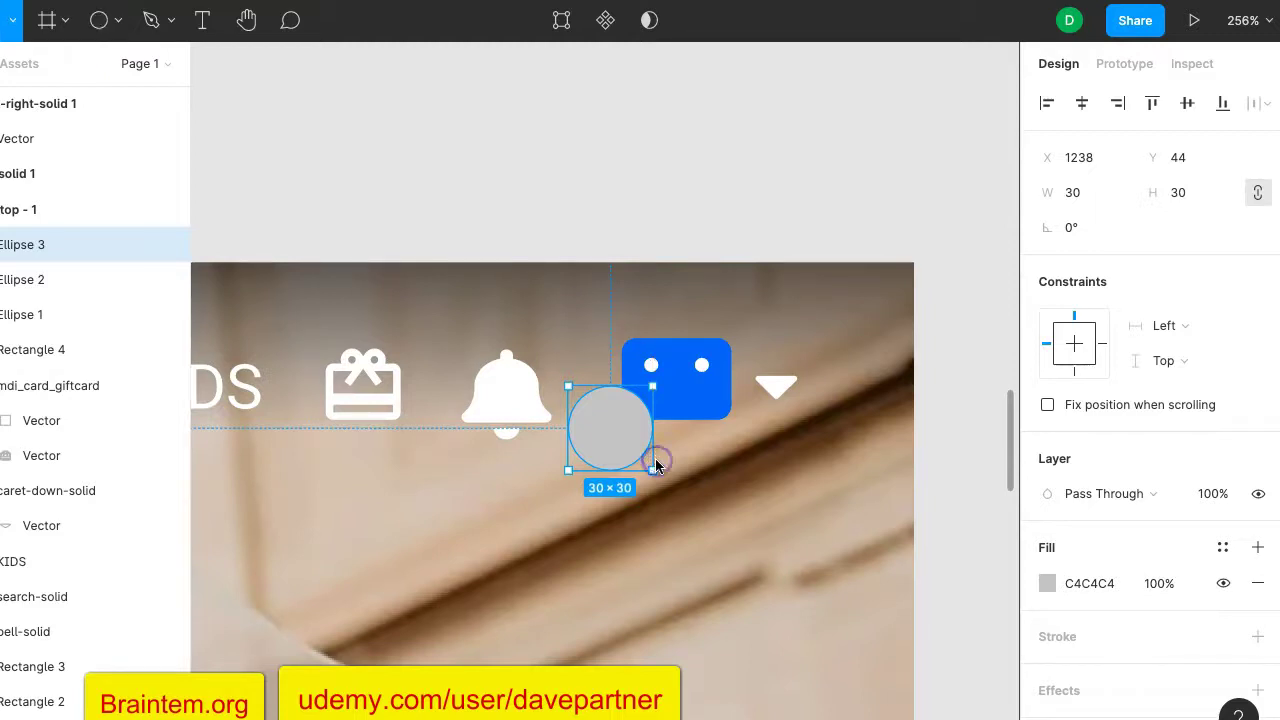
# Edit the grey circle's vector path and delete its upper-right and upper-left segments, keeping the lower half.
pyautogui.click(561, 22)
pyautogui.scroll(3, 686, 348)
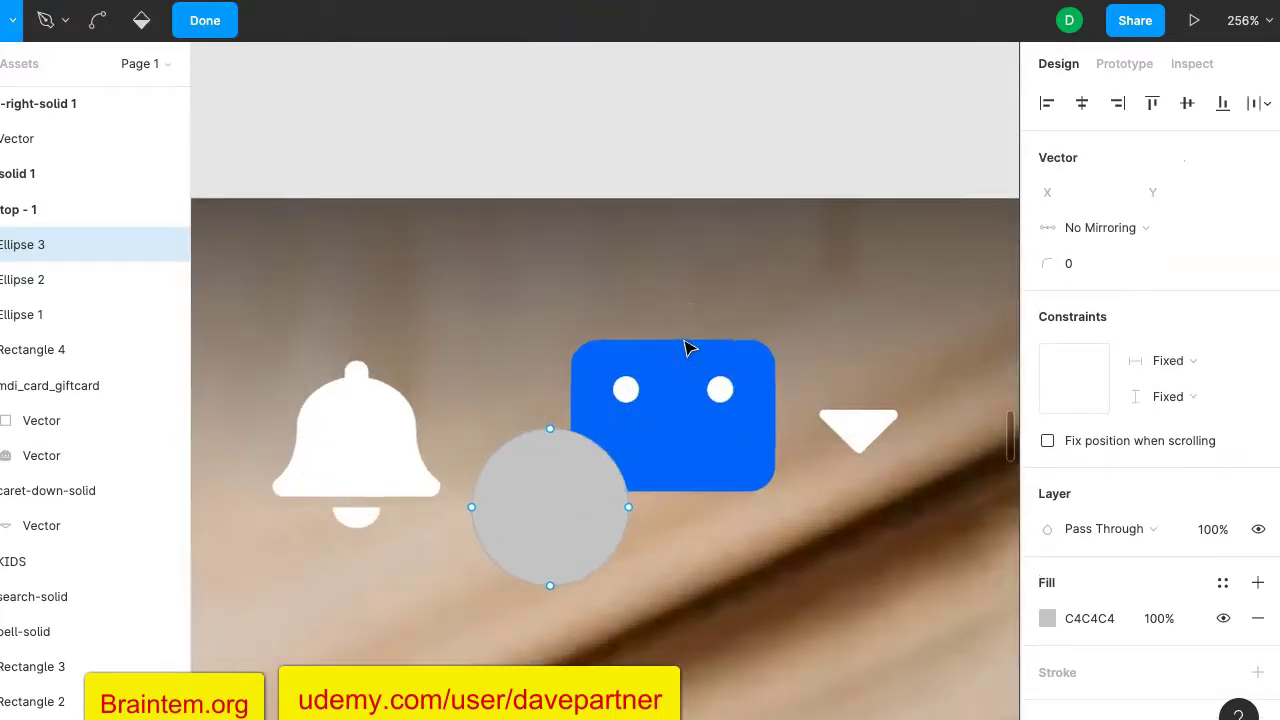
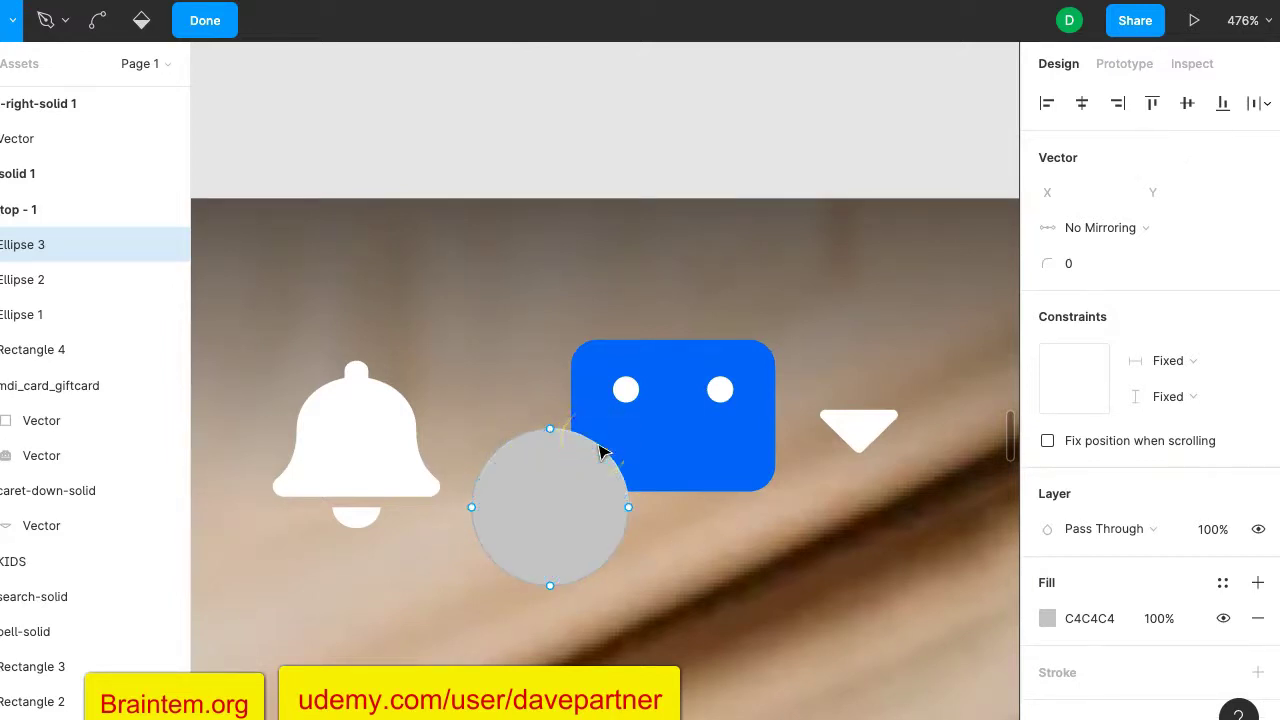
pyautogui.click(596, 443)
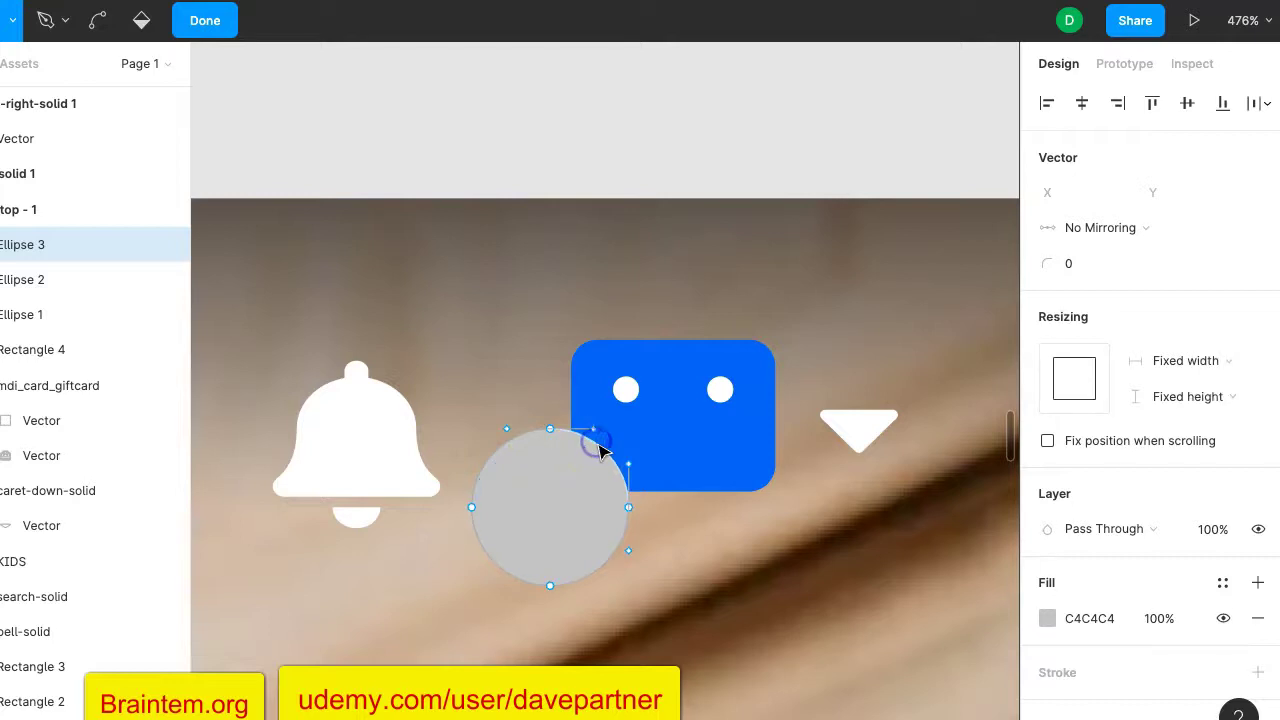
pyautogui.press('Delete')
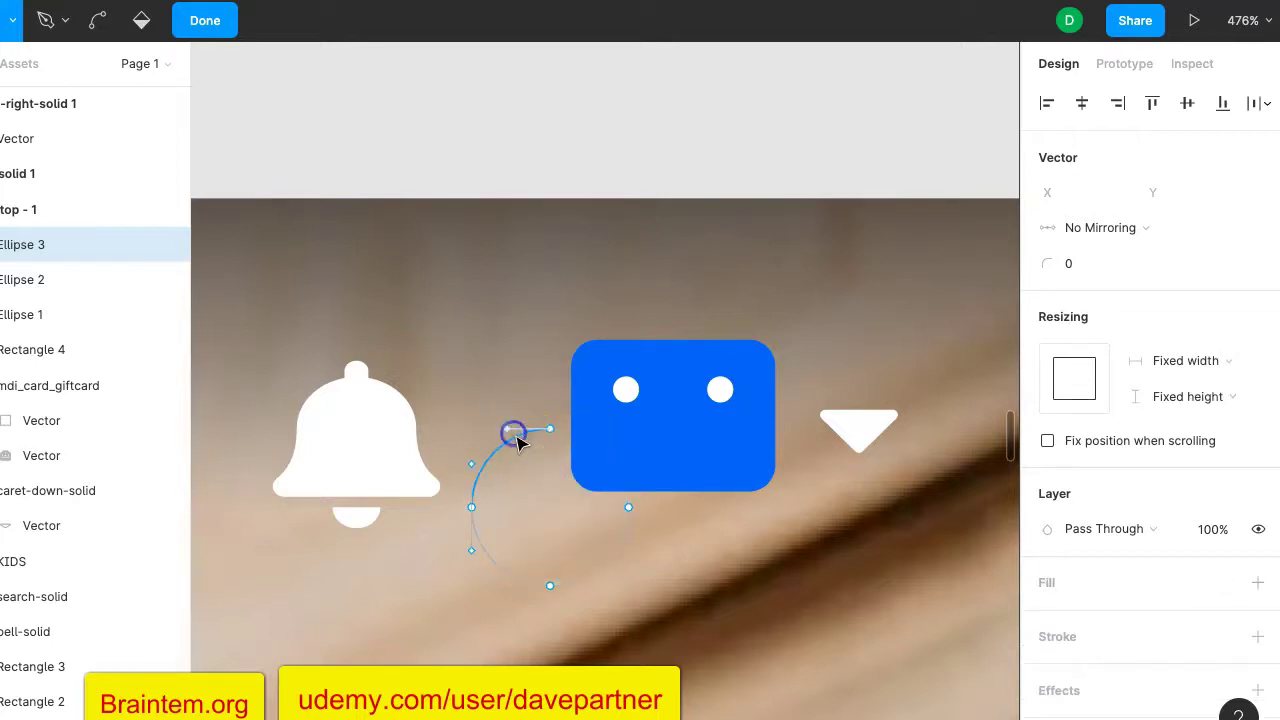
# Delete the lower-right segment of the half circle, keeping only the lower-left quarter arc.
pyautogui.click(605, 570)
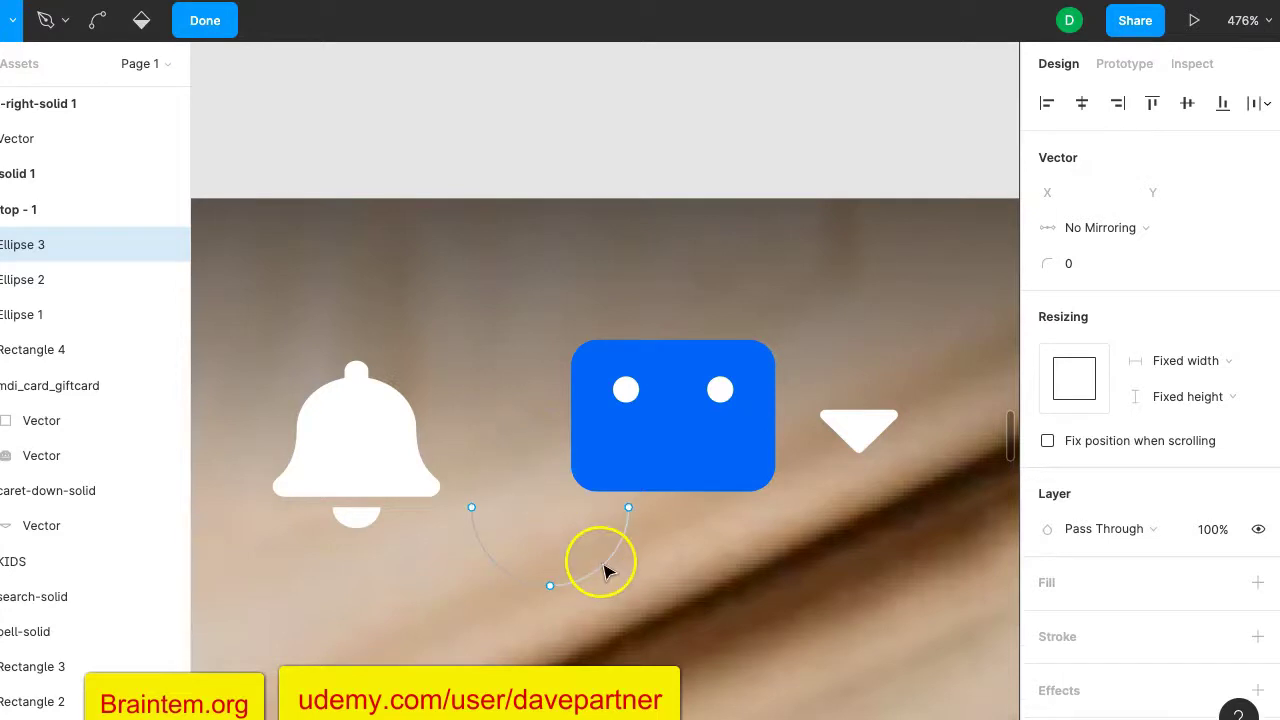
pyautogui.scroll(5, 605, 570)
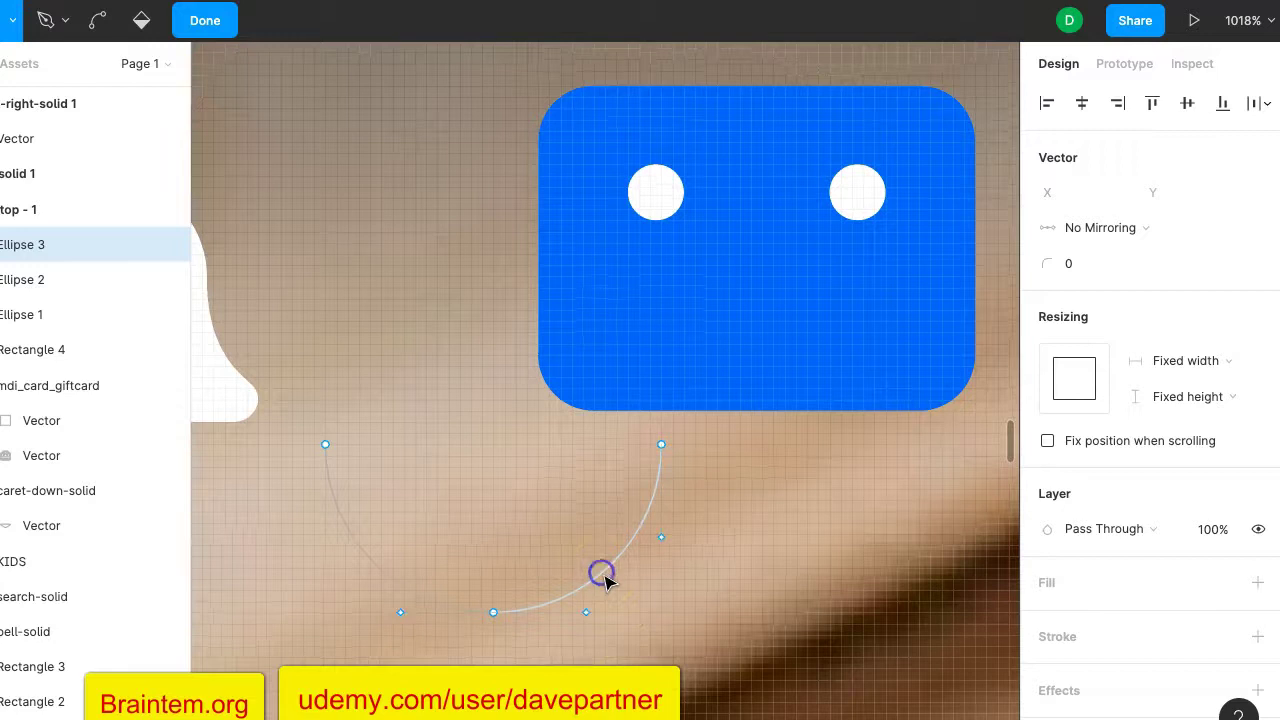
pyautogui.click(322, 450)
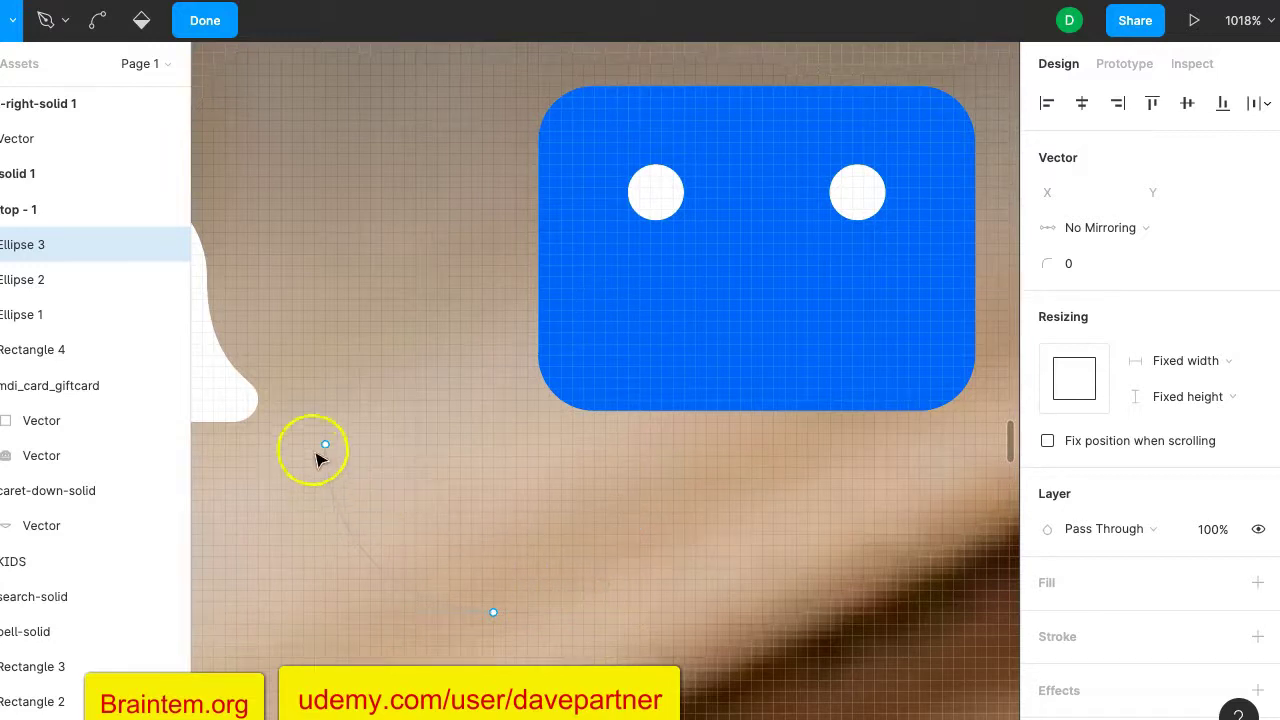
pyautogui.click(494, 613)
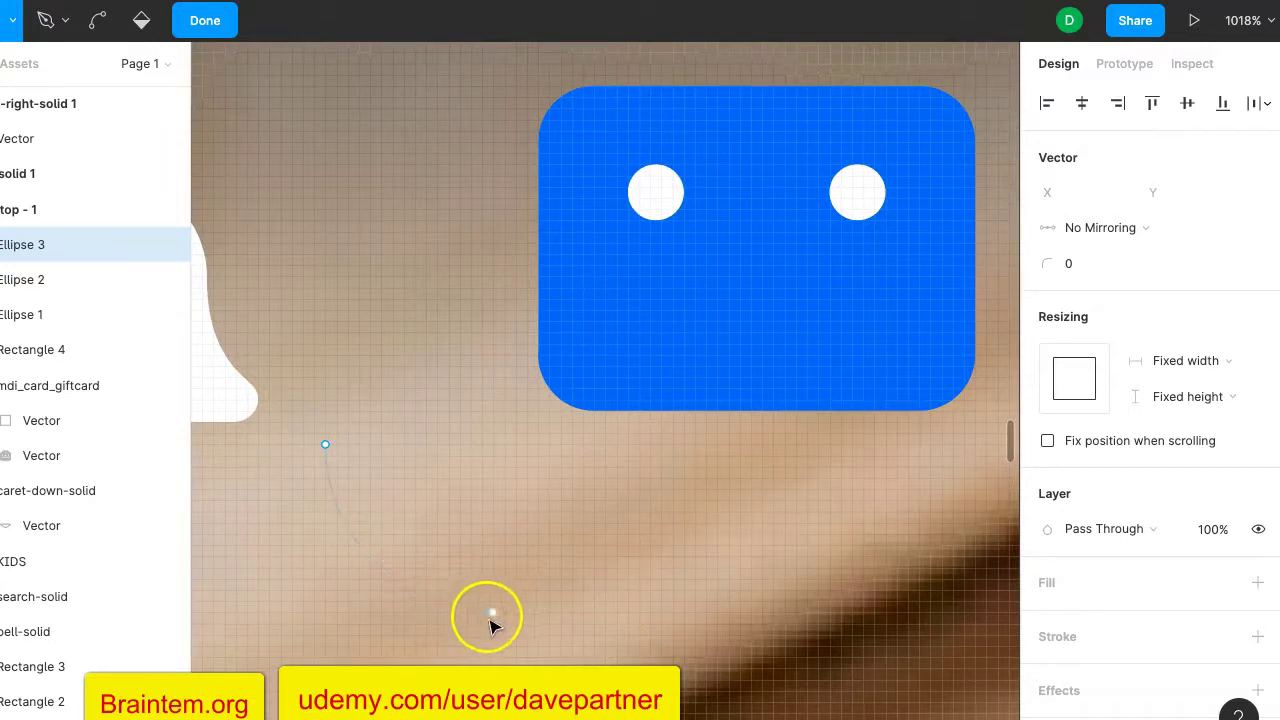
pyautogui.scroll(-1, 1100, 603)
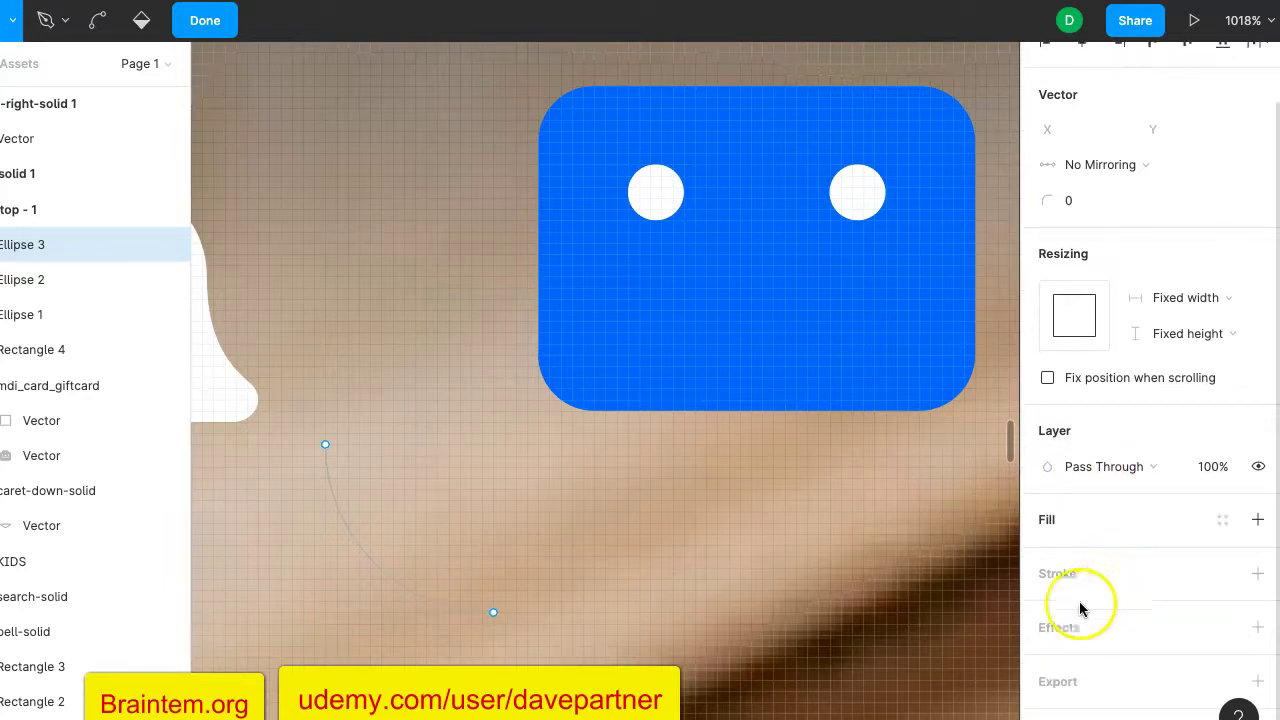
# Give the quarter arc a solid white FFFFFF stroke and finish editing its vector path.
pyautogui.click(381, 570)
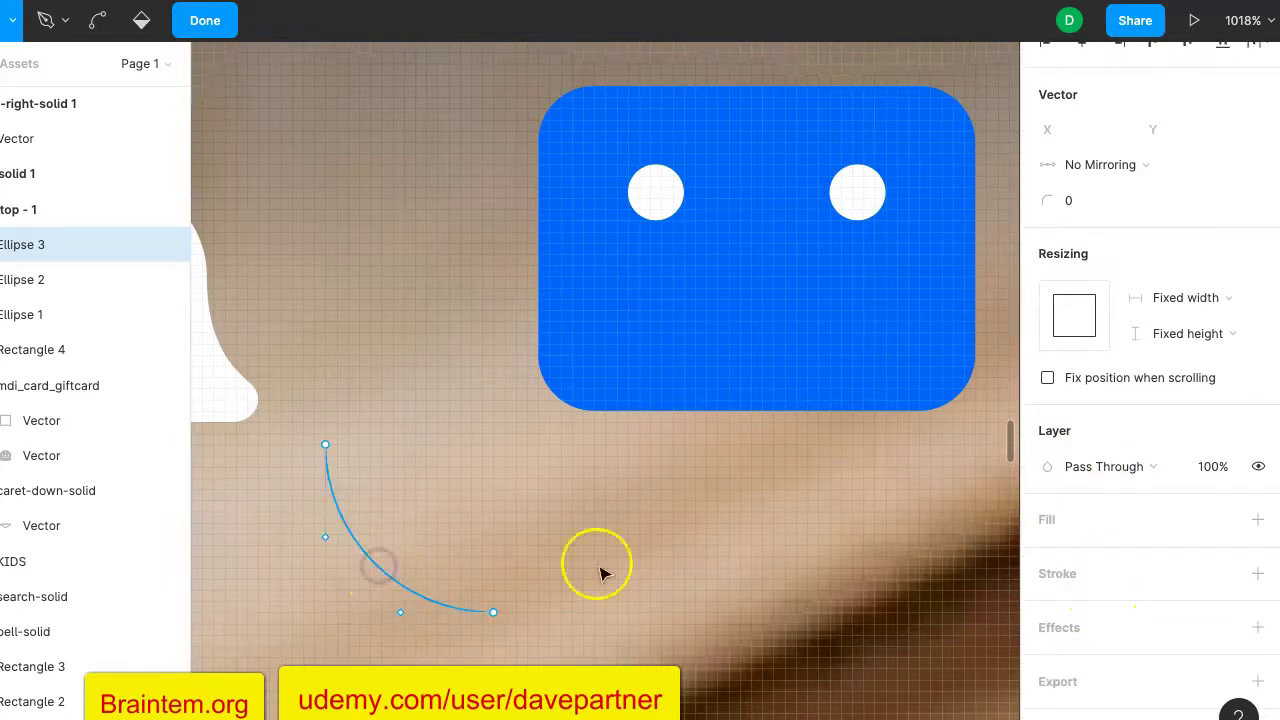
pyautogui.click(1068, 575)
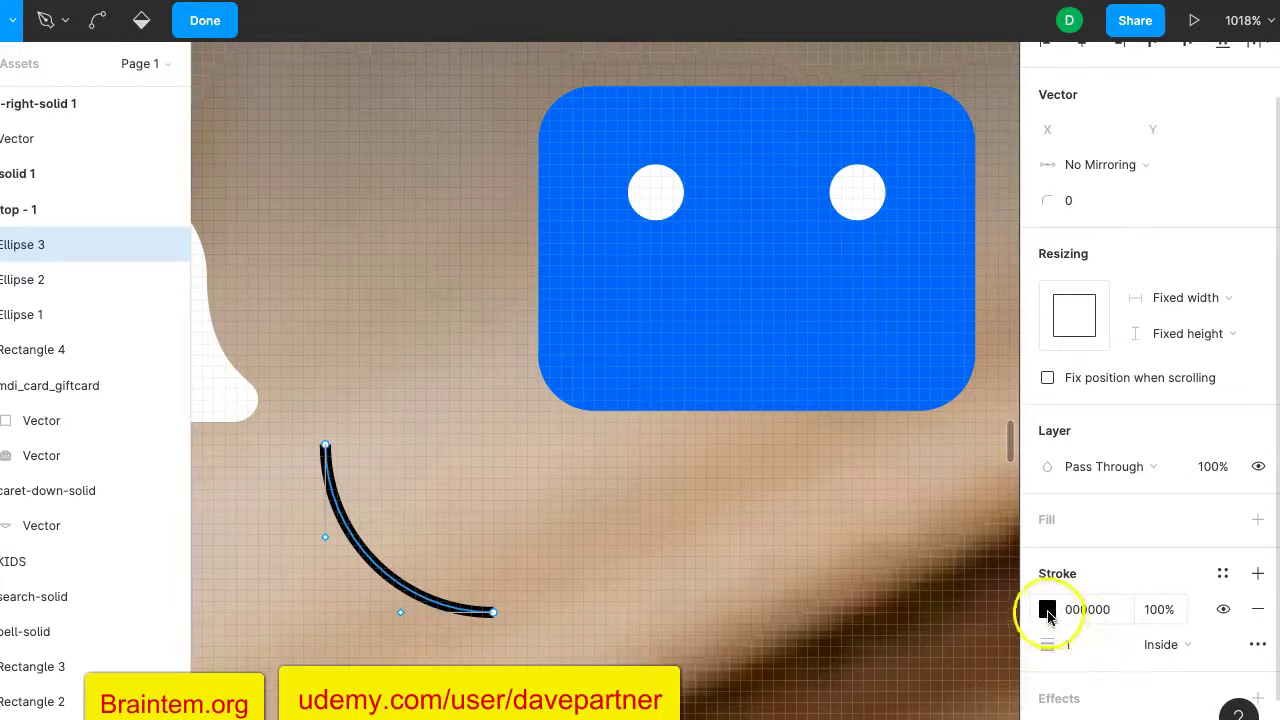
pyautogui.click(1047, 609)
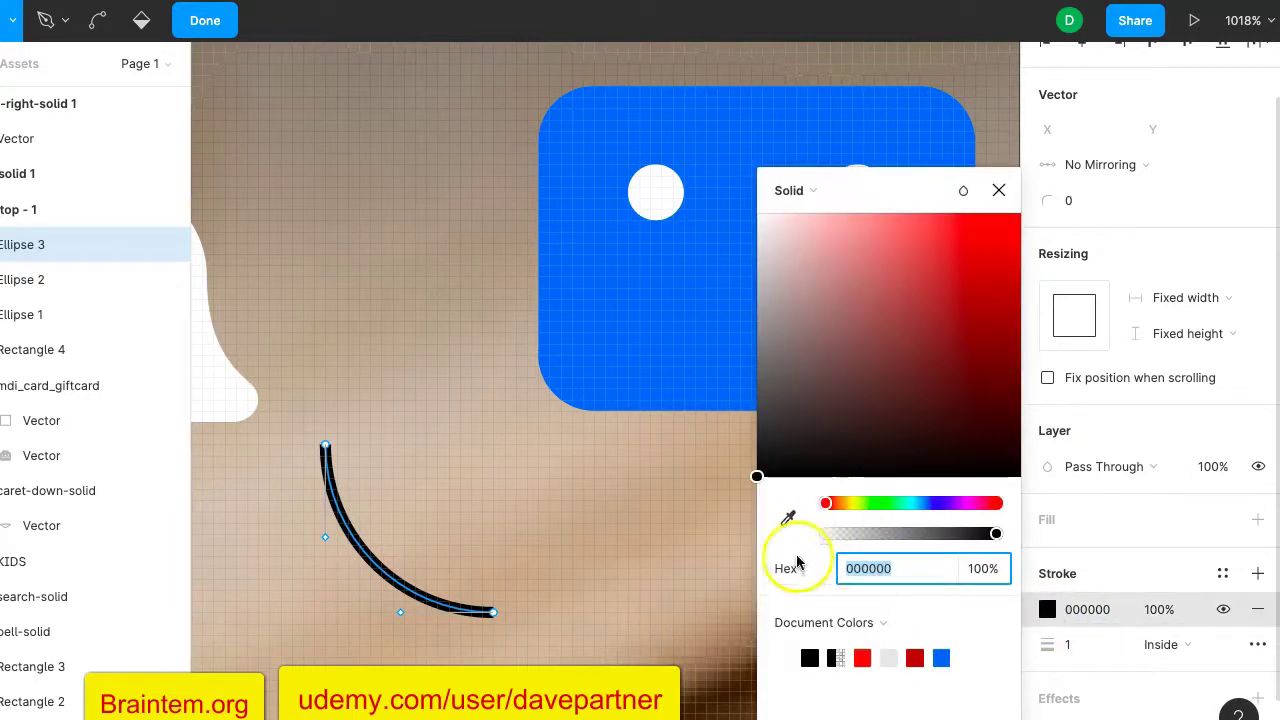
pyautogui.click(787, 658)
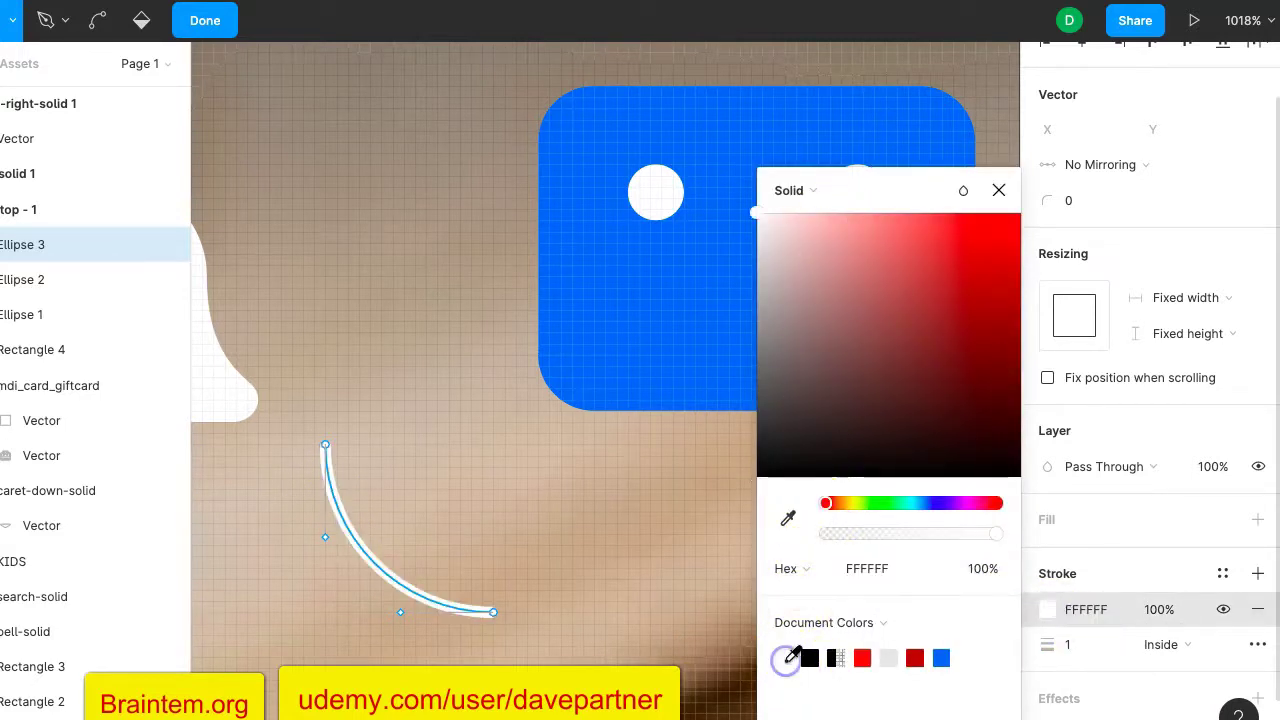
pyautogui.click(998, 190)
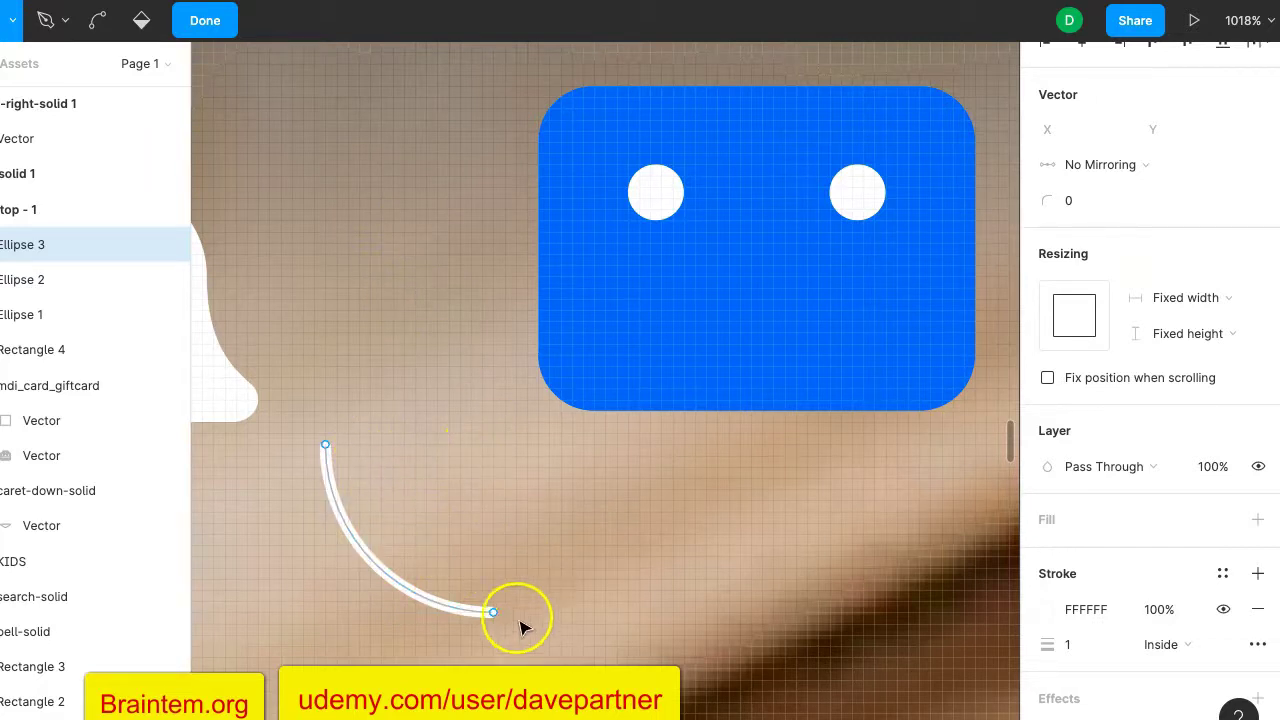
pyautogui.press('Escape')
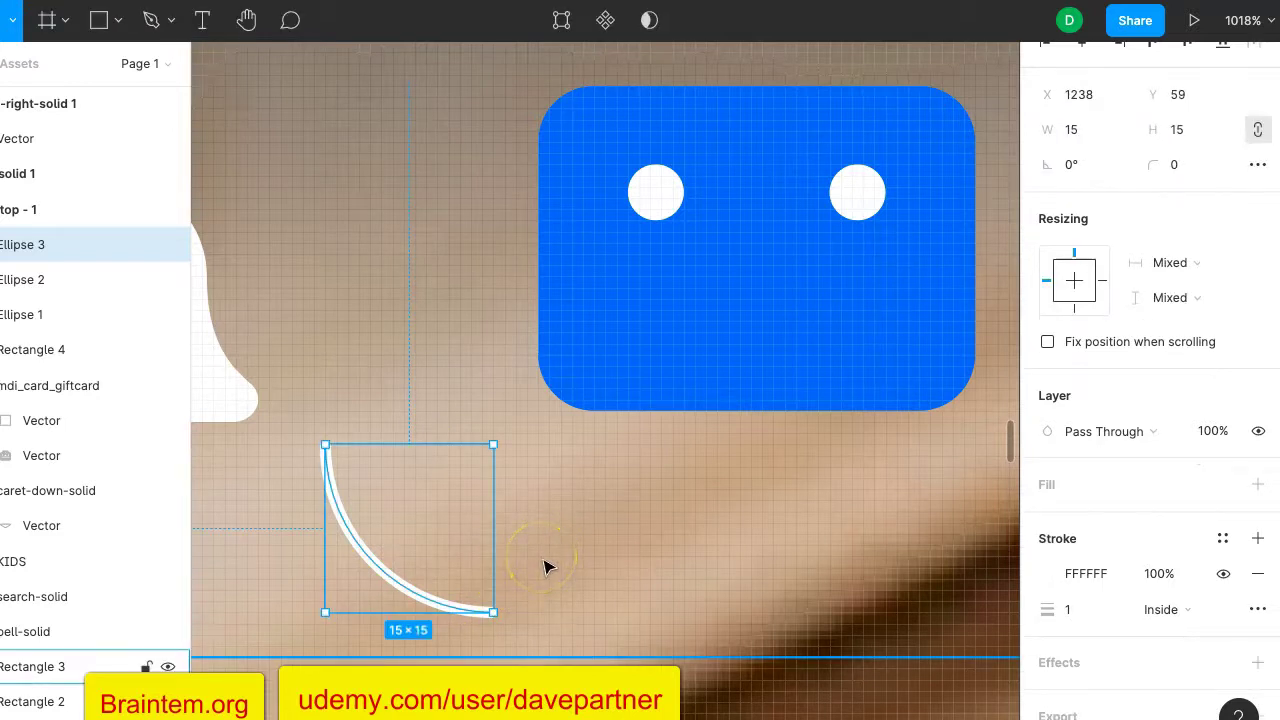
# Move the white arc onto the blue avatar and rotate it to about 56° so it forms a smile below the eyes.
pyautogui.scroll(-5, 545, 572)
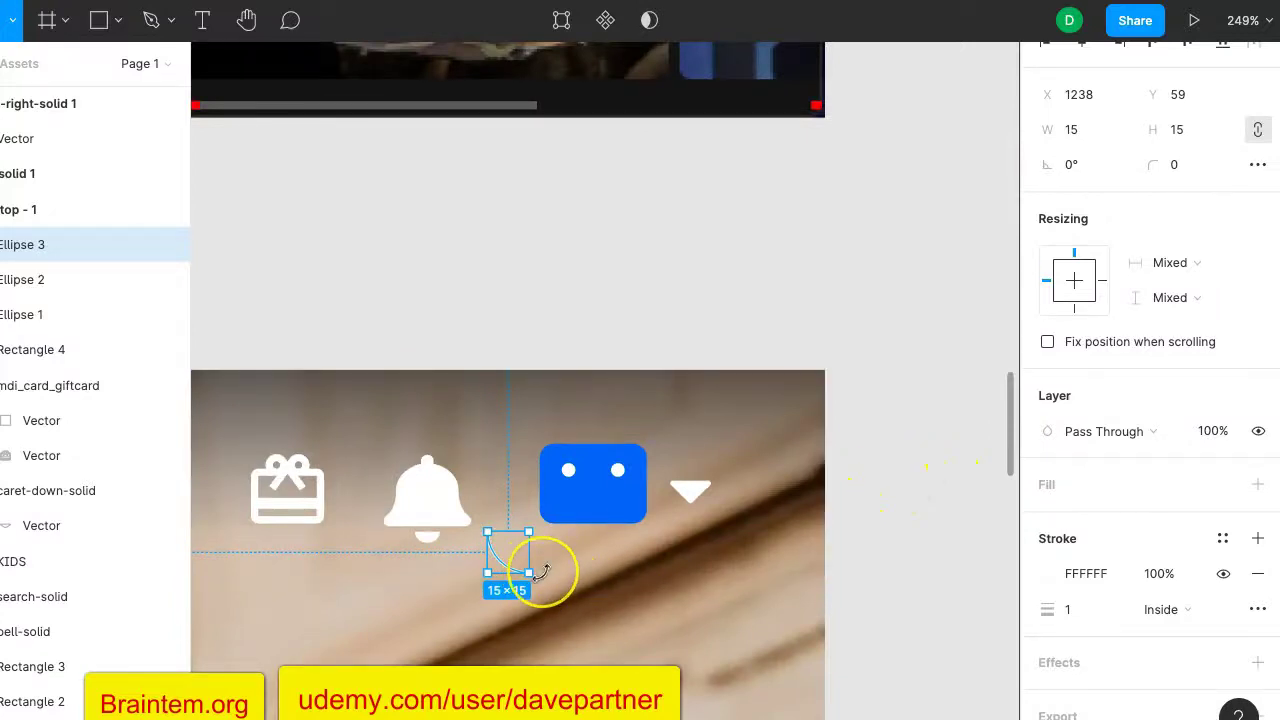
pyautogui.scroll(-2, 541, 572)
pyautogui.scroll(5, 505, 518)
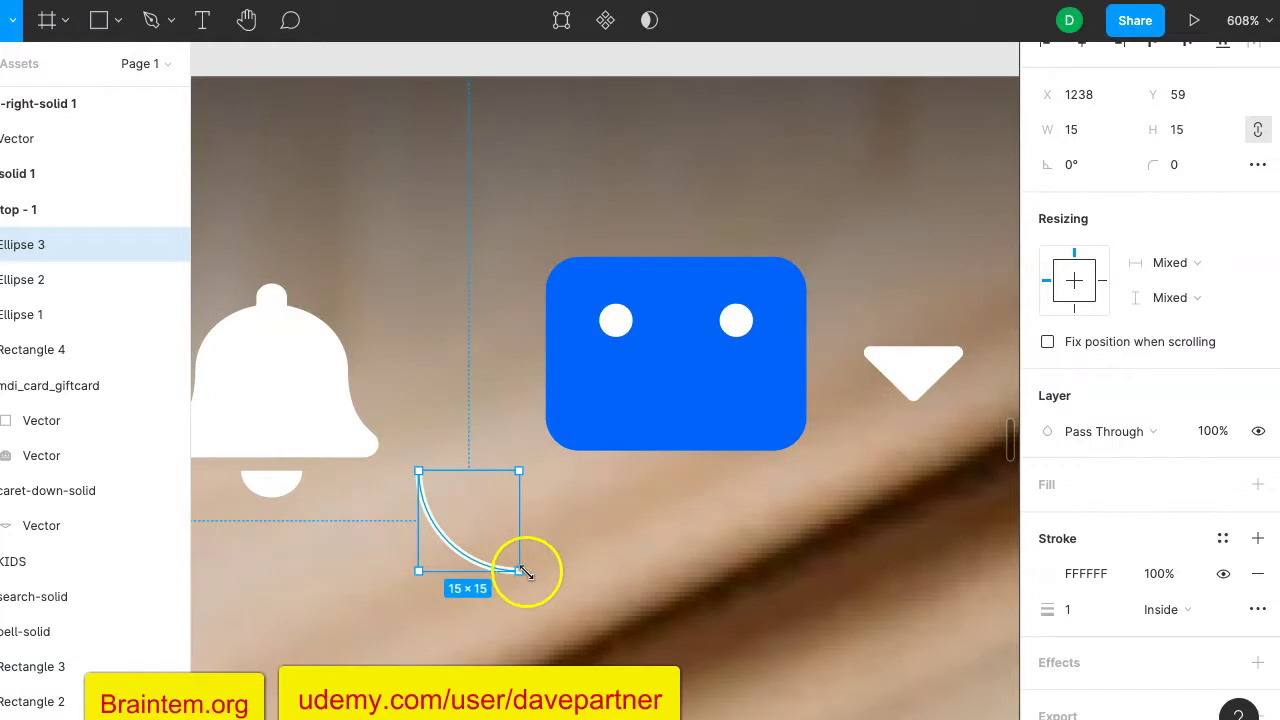
pyautogui.moveTo(530, 575); pyautogui.dragTo(708, 372)
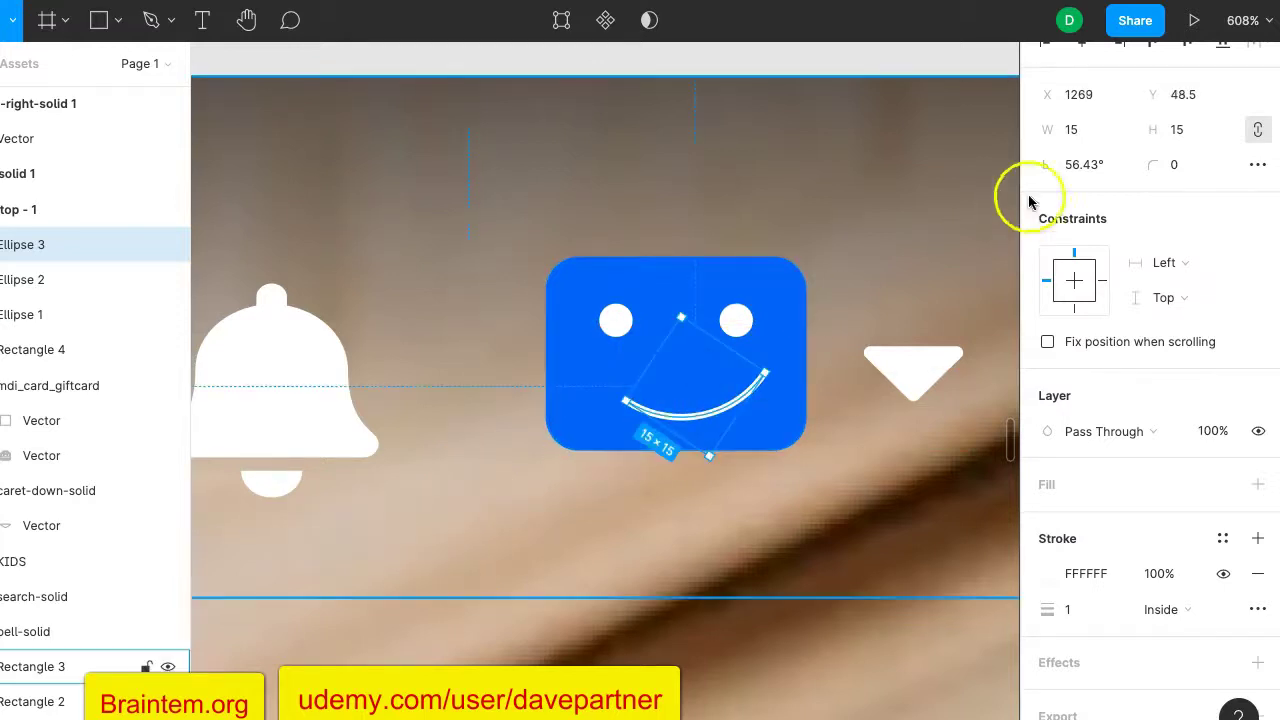
pyautogui.scroll(-5, 943, 157)
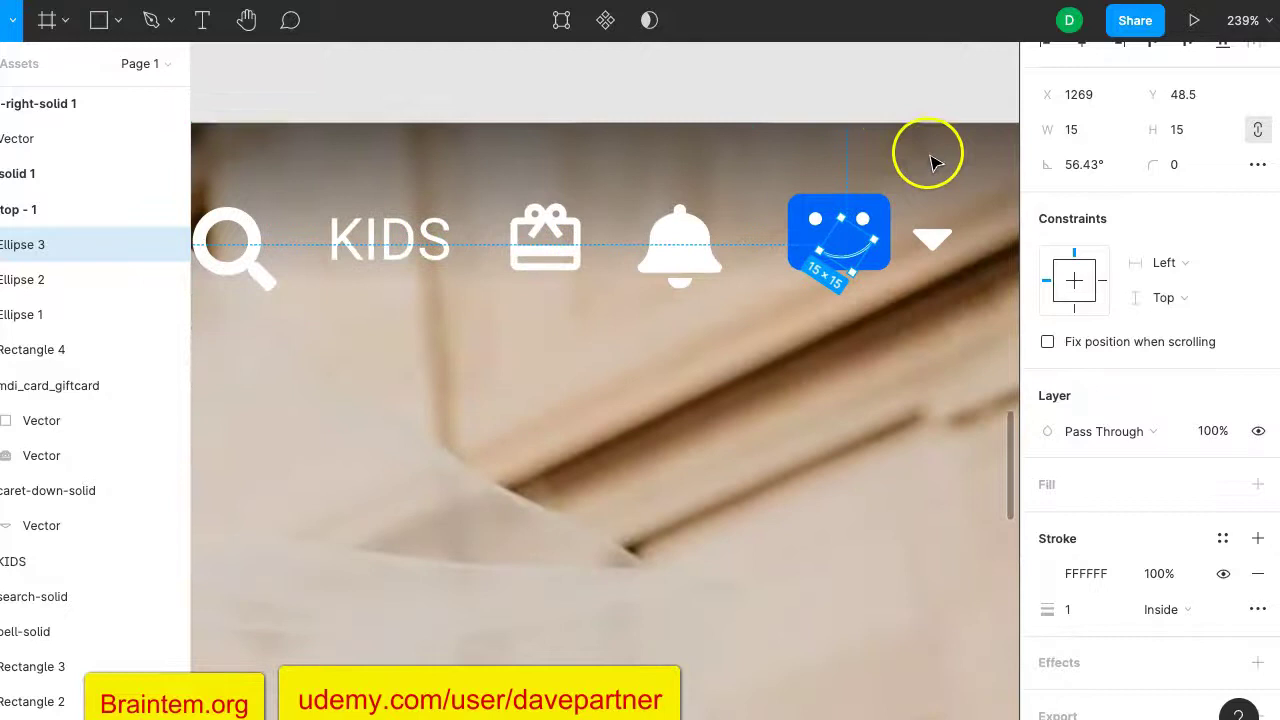
pyautogui.click(897, 105)
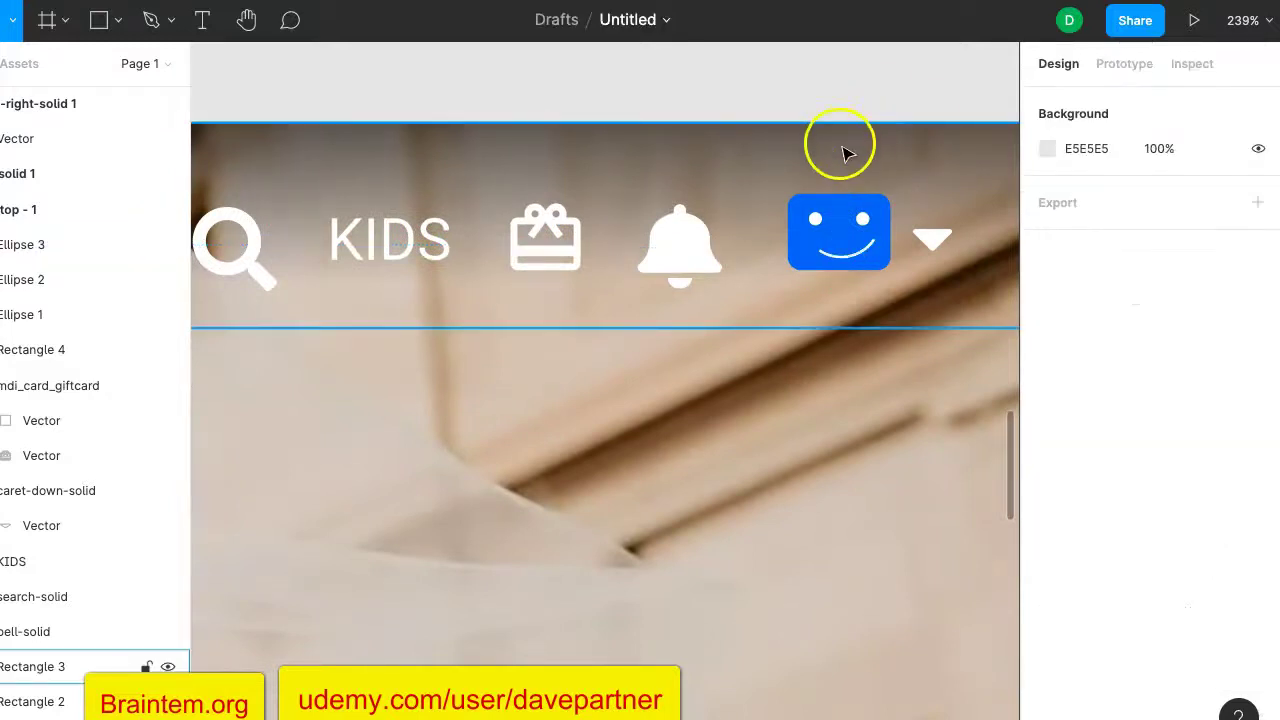
# Shrink the smile arc on the avatar to about 12 × 14 from its upper-right end.
pyautogui.scroll(-2, 846, 160)
pyautogui.hscroll(3, 846, 170)
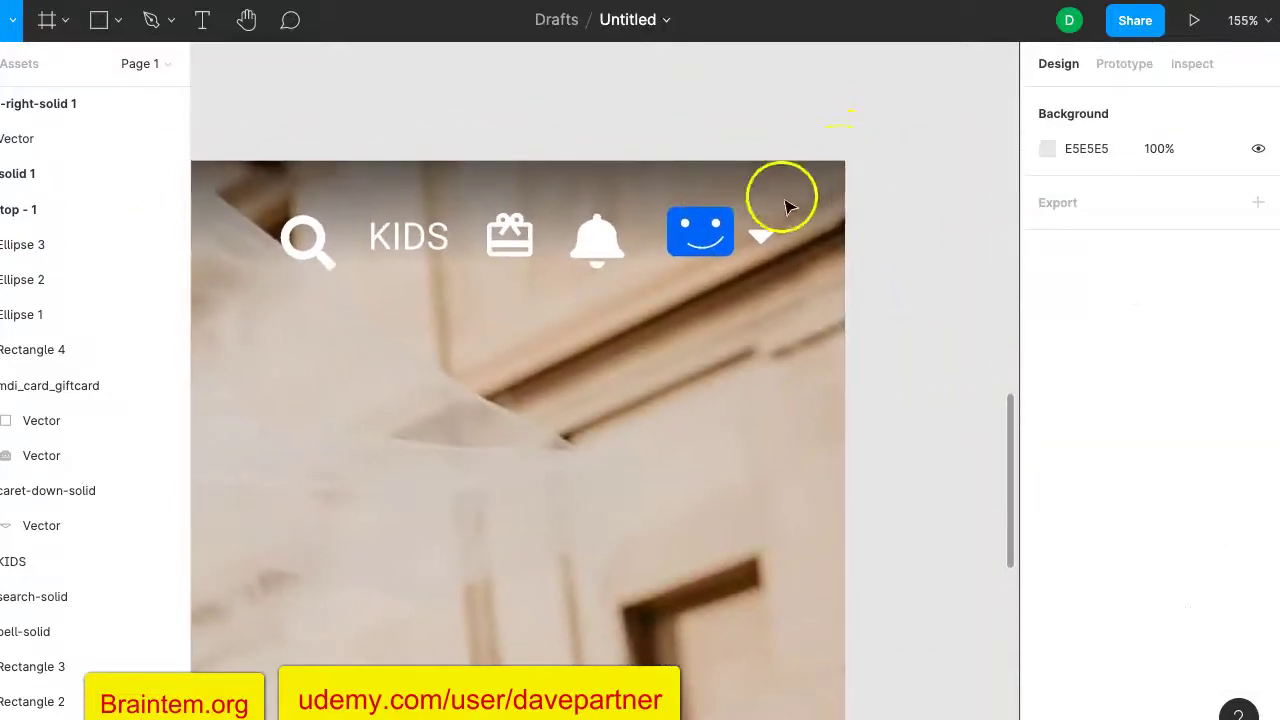
pyautogui.scroll(6, 723, 220)
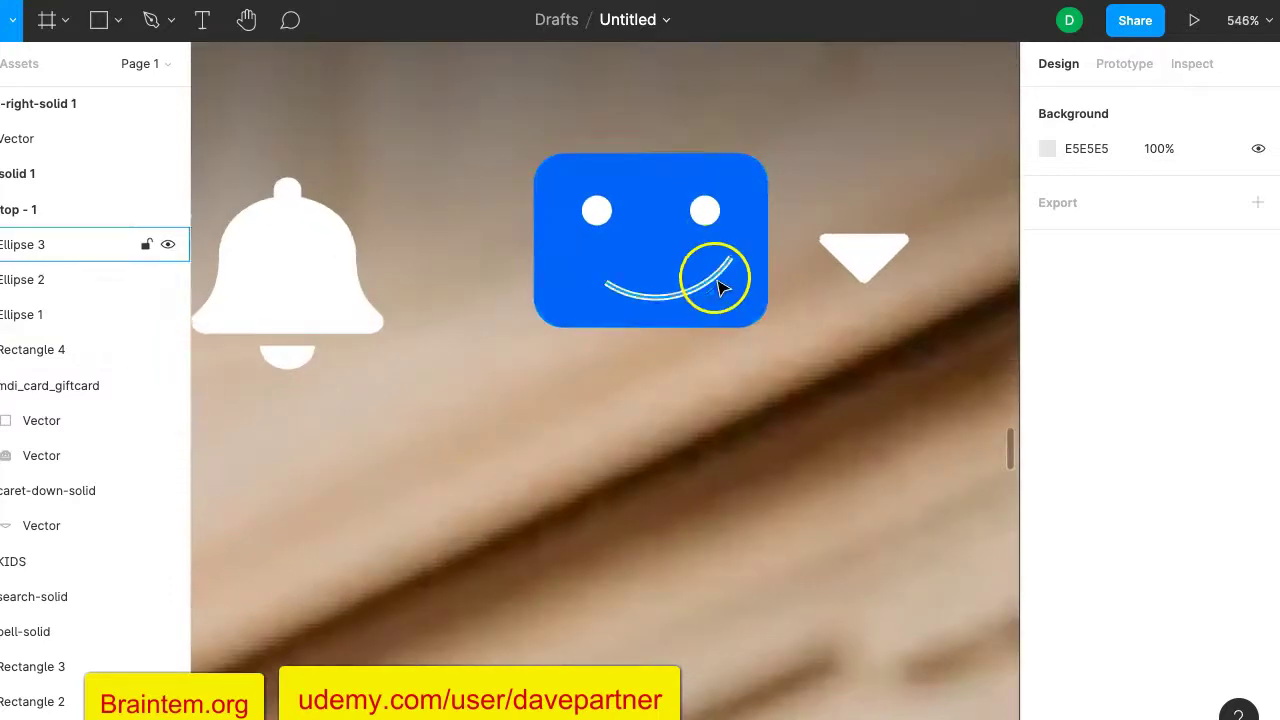
pyautogui.click(718, 288)
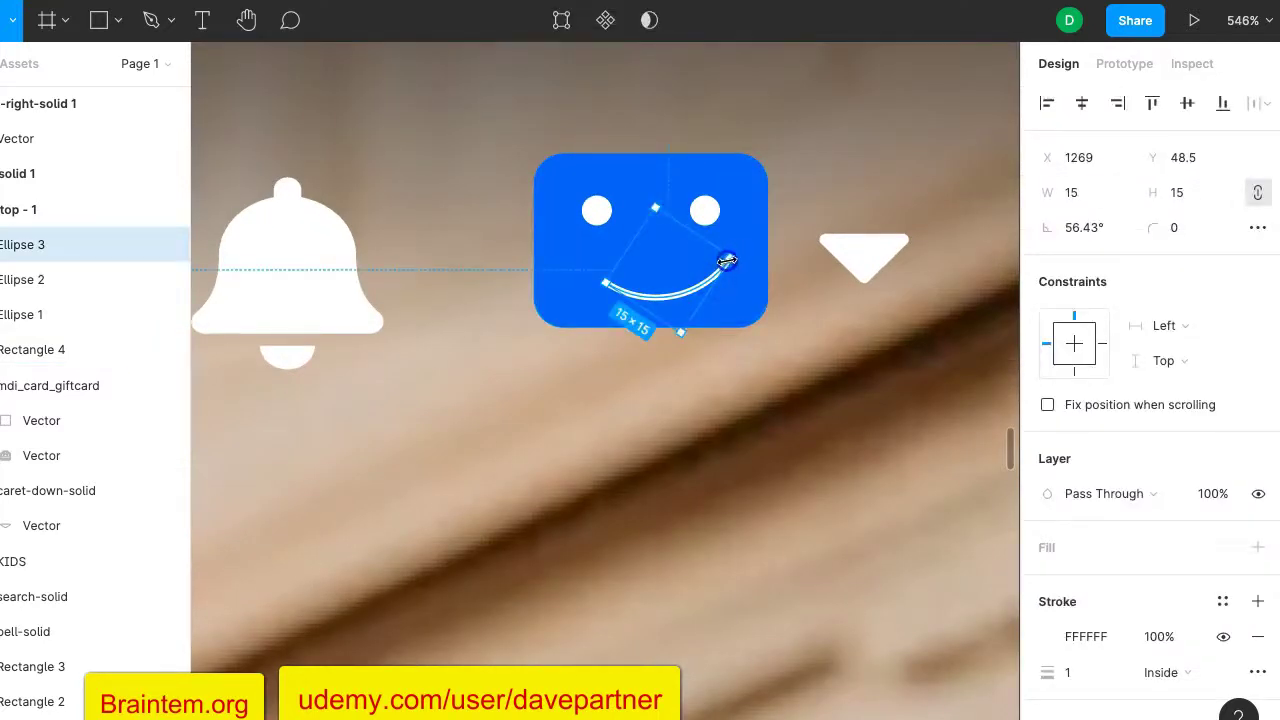
pyautogui.moveTo(727, 261); pyautogui.dragTo(718, 267)
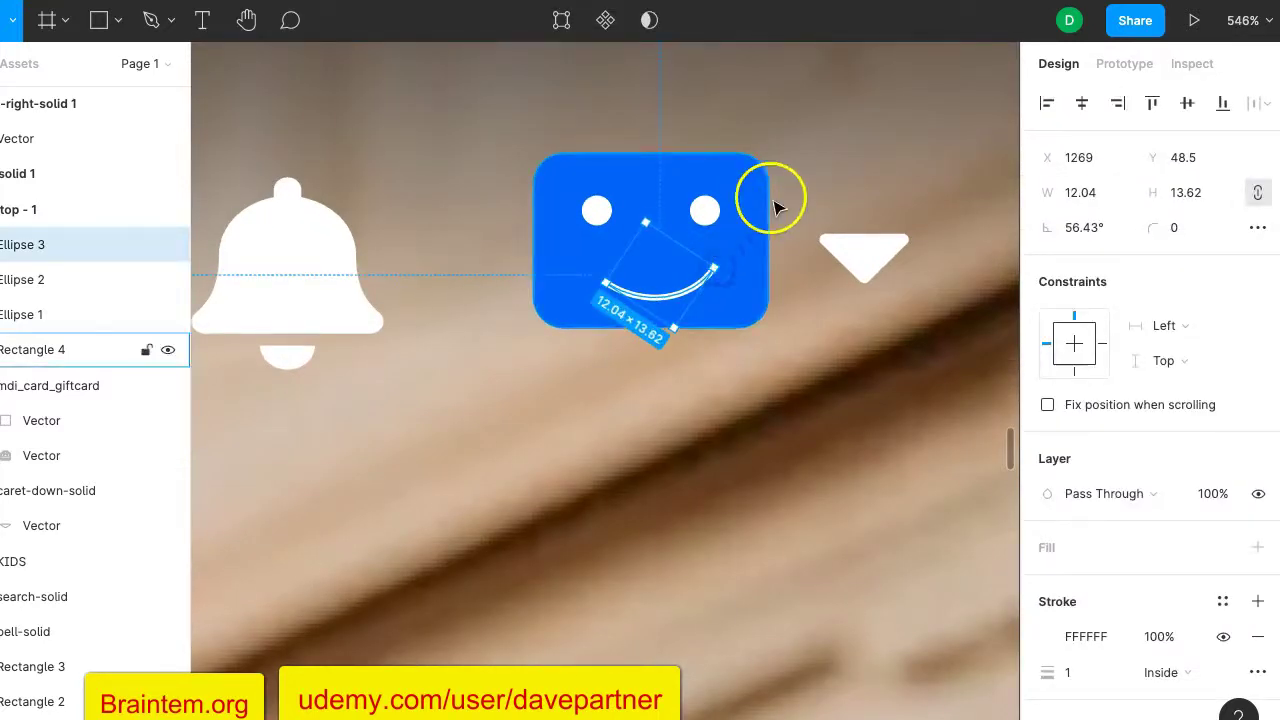
pyautogui.scroll(-5, 828, 182)
pyautogui.click(816, 86)
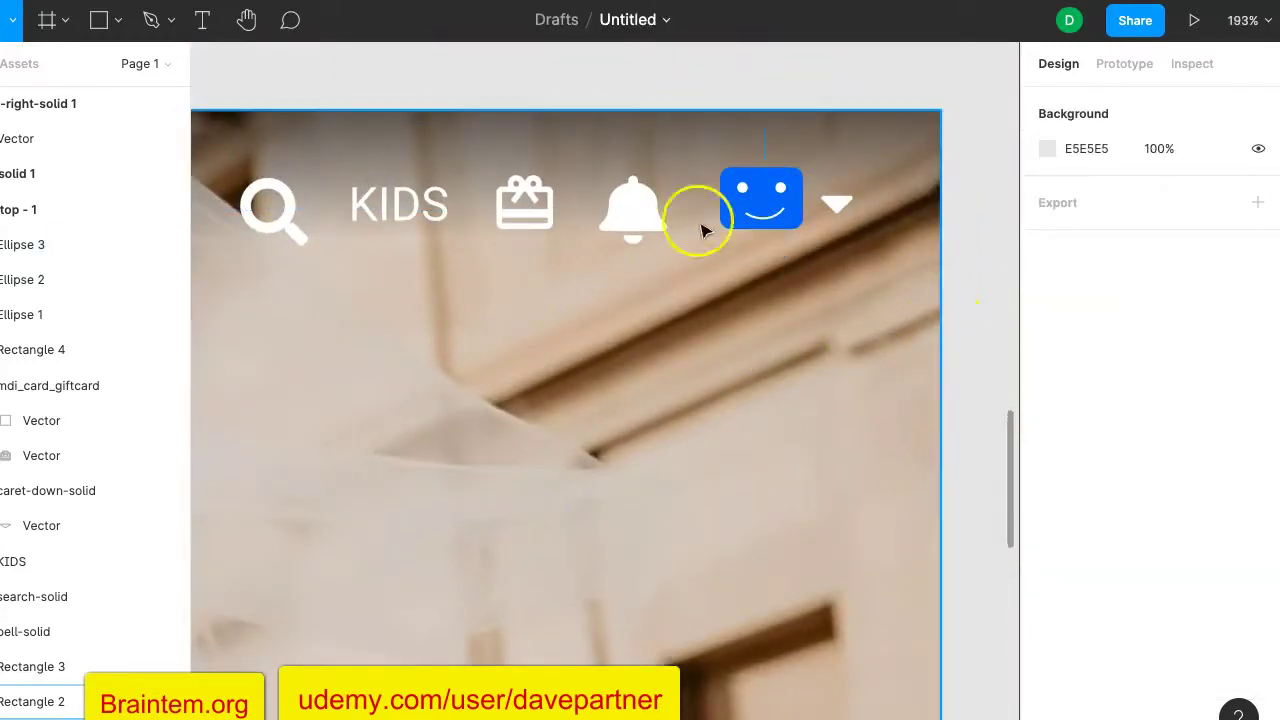
# Group the two eyes, the smile and the blue rectangle, and shift the avatar group down to Y 29.
pyautogui.hscroll(3, 714, 391)
pyautogui.click(634, 362)
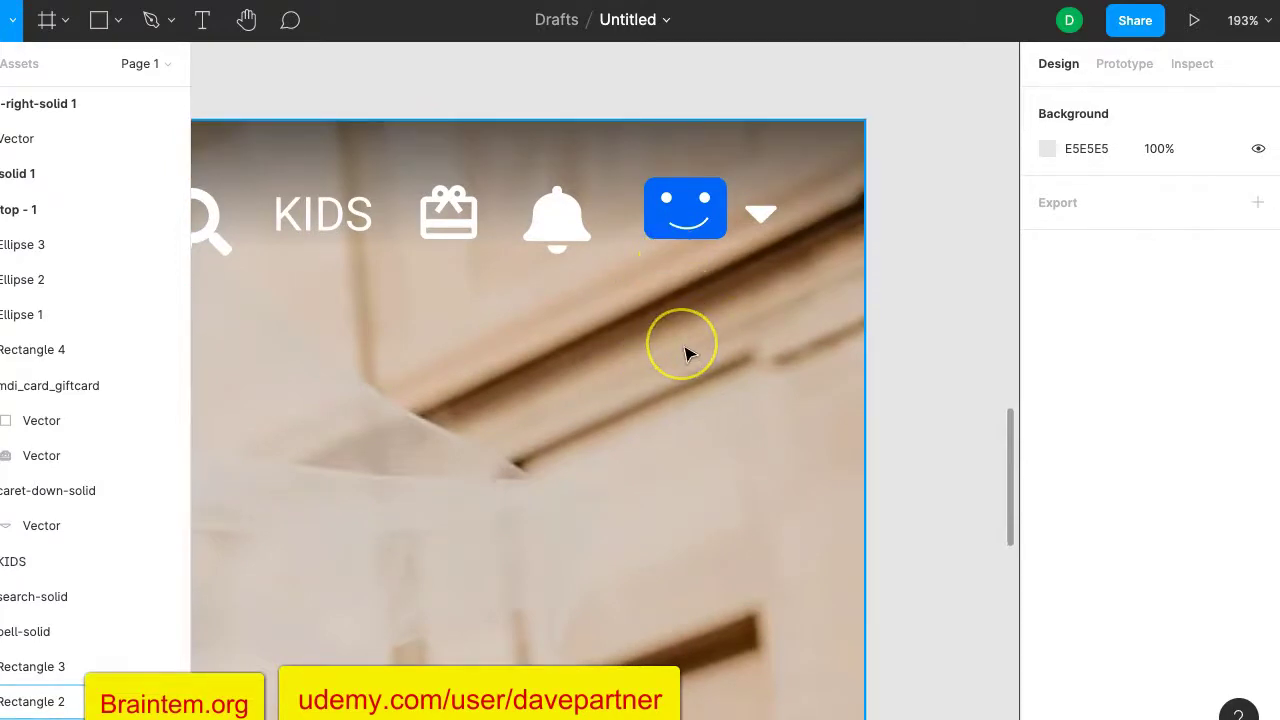
pyautogui.scroll(5, 684, 348)
pyautogui.scroll(1, 686, 353)
pyautogui.click(583, 294)
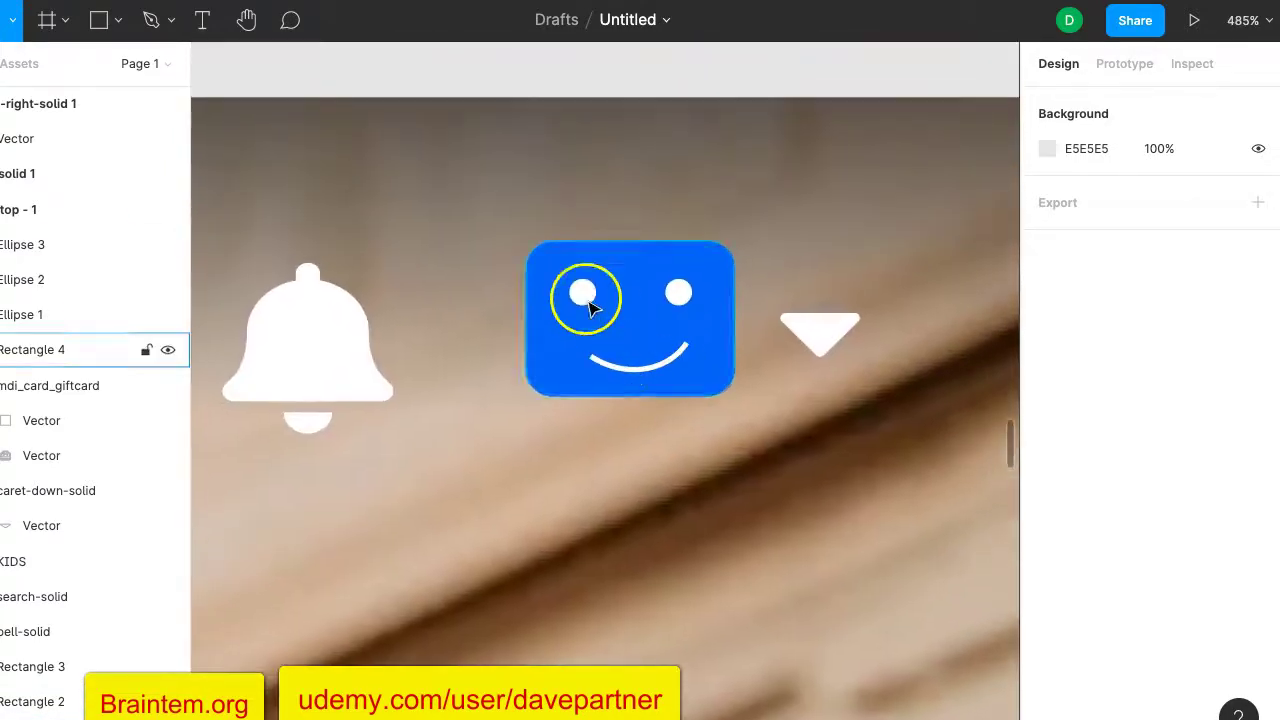
pyautogui.click(643, 360)
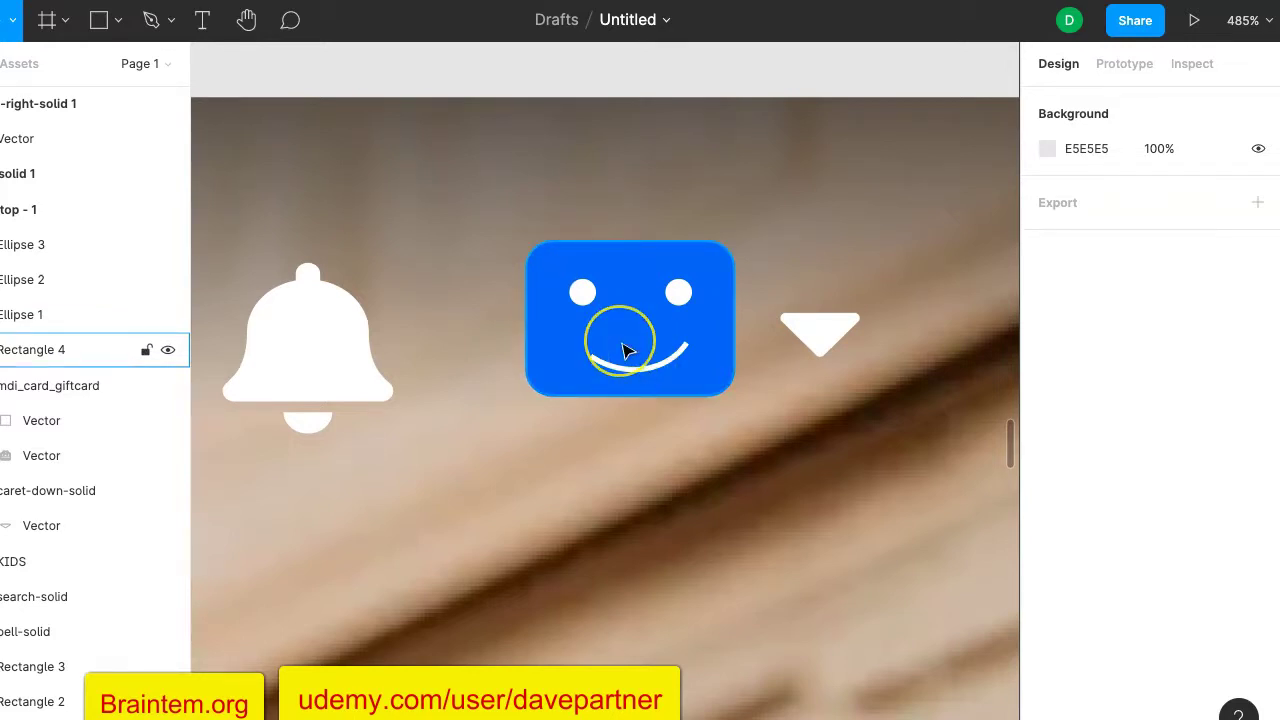
pyautogui.scroll(3, 627, 350)
pyautogui.click(574, 306)
pyautogui.click(555, 257)
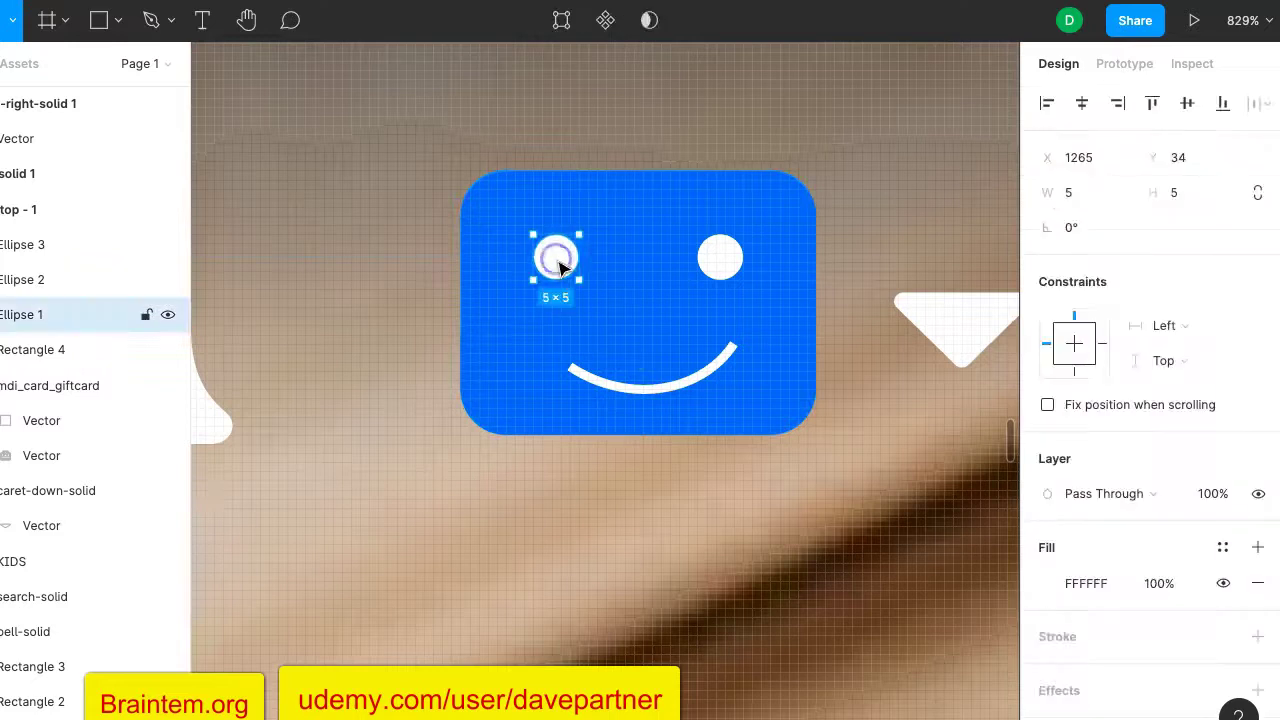
pyautogui.keyDown('shift'); pyautogui.click(722, 262); pyautogui.keyUp('shift')
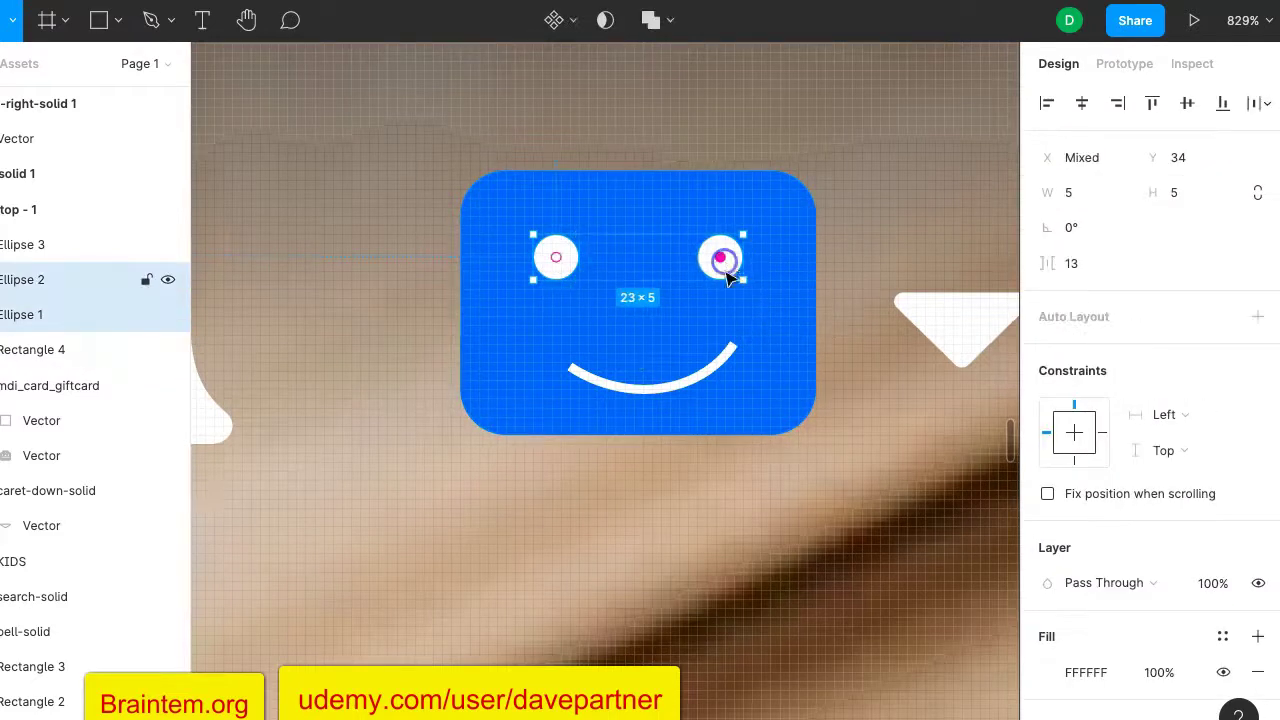
pyautogui.keyDown('shift'); pyautogui.click(655, 393); pyautogui.keyUp('shift')
pyautogui.keyDown('shift'); pyautogui.click(510, 333); pyautogui.keyUp('shift')
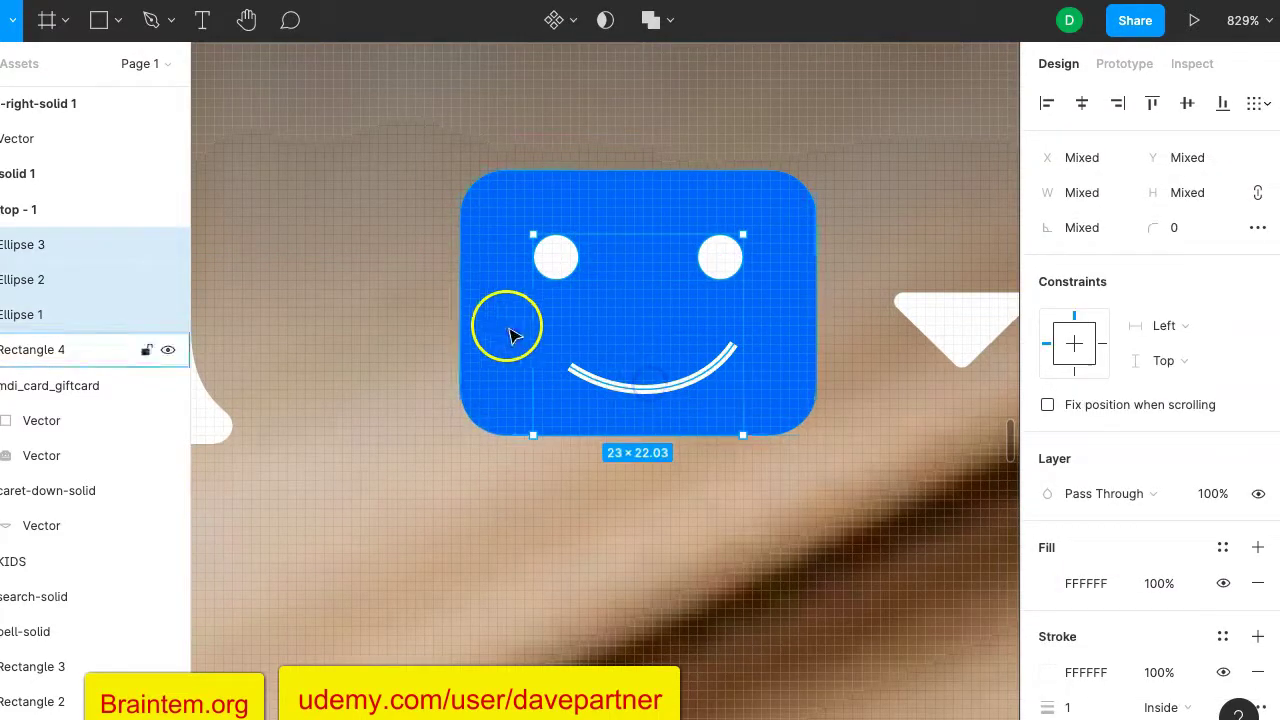
pyautogui.rightClick(648, 323)
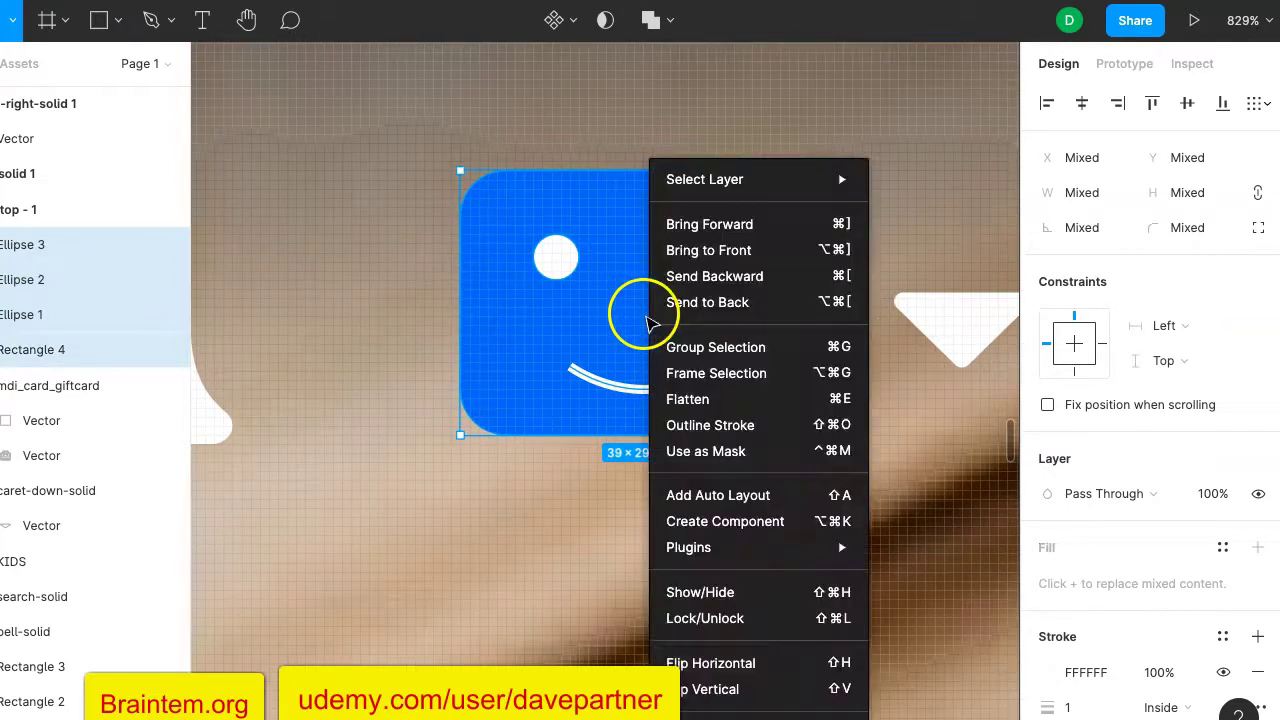
pyautogui.click(685, 349)
pyautogui.moveTo(597, 343)
pyautogui.mouseDown()
pyautogui.moveTo(570, 434)
pyautogui.moveTo(614, 306)
pyautogui.moveTo(585, 449)
pyautogui.moveTo(603, 320)
pyautogui.moveTo(608, 347)
pyautogui.mouseUp()
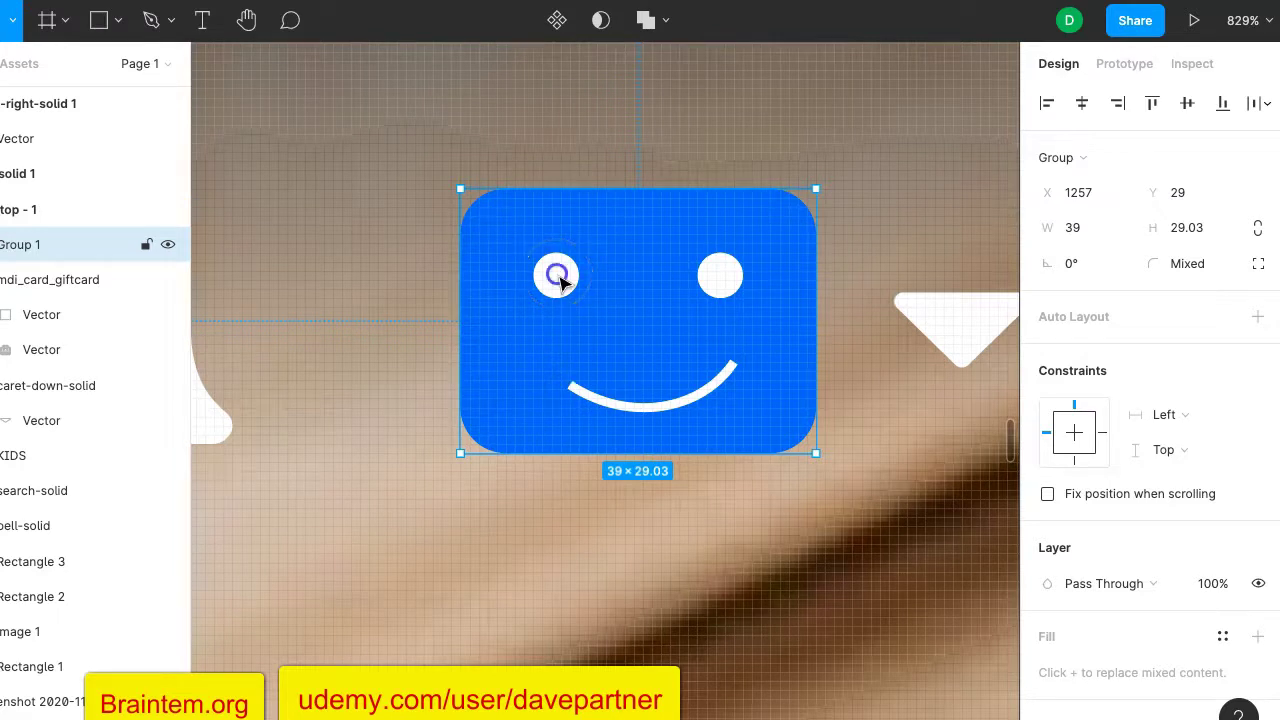
# Try moving the avatar's left eye down within the group.
pyautogui.doubleClick(560, 280)
pyautogui.moveTo(561, 283)
pyautogui.mouseDown()
pyautogui.moveTo(536, 320)
pyautogui.moveTo(566, 290)
pyautogui.mouseUp()
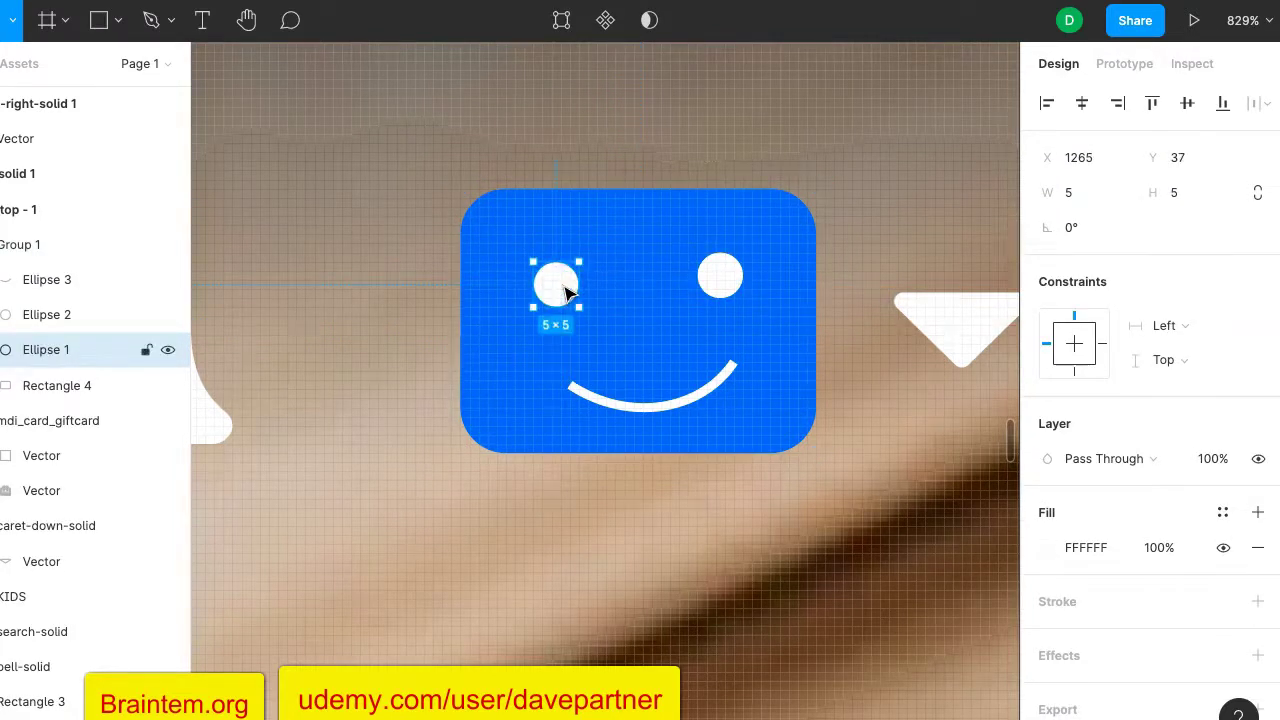
pyautogui.press('Up')
# Group the header's gradient rectangle with the search icon, KIDS label, gift card, bell, smiley avatar and caret icons.
pyautogui.click(666, 171)
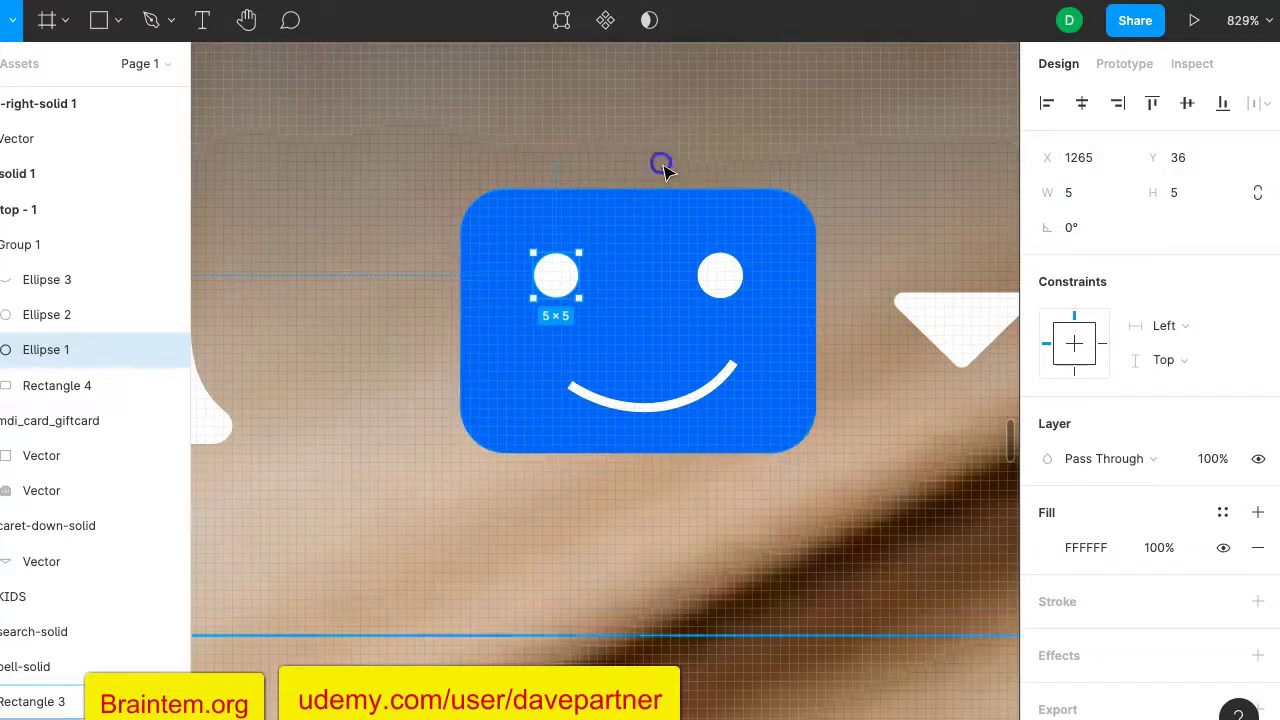
pyautogui.scroll(-10, 391, 266)
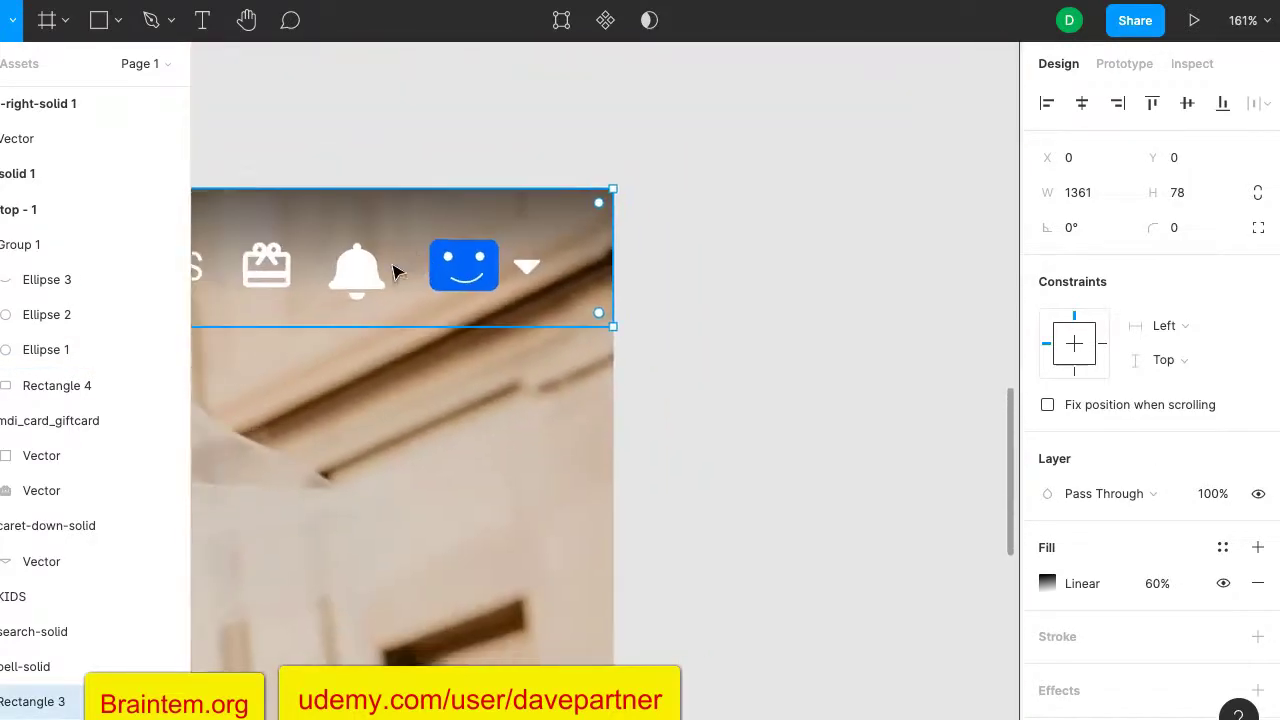
pyautogui.hscroll(-10, 393, 270)
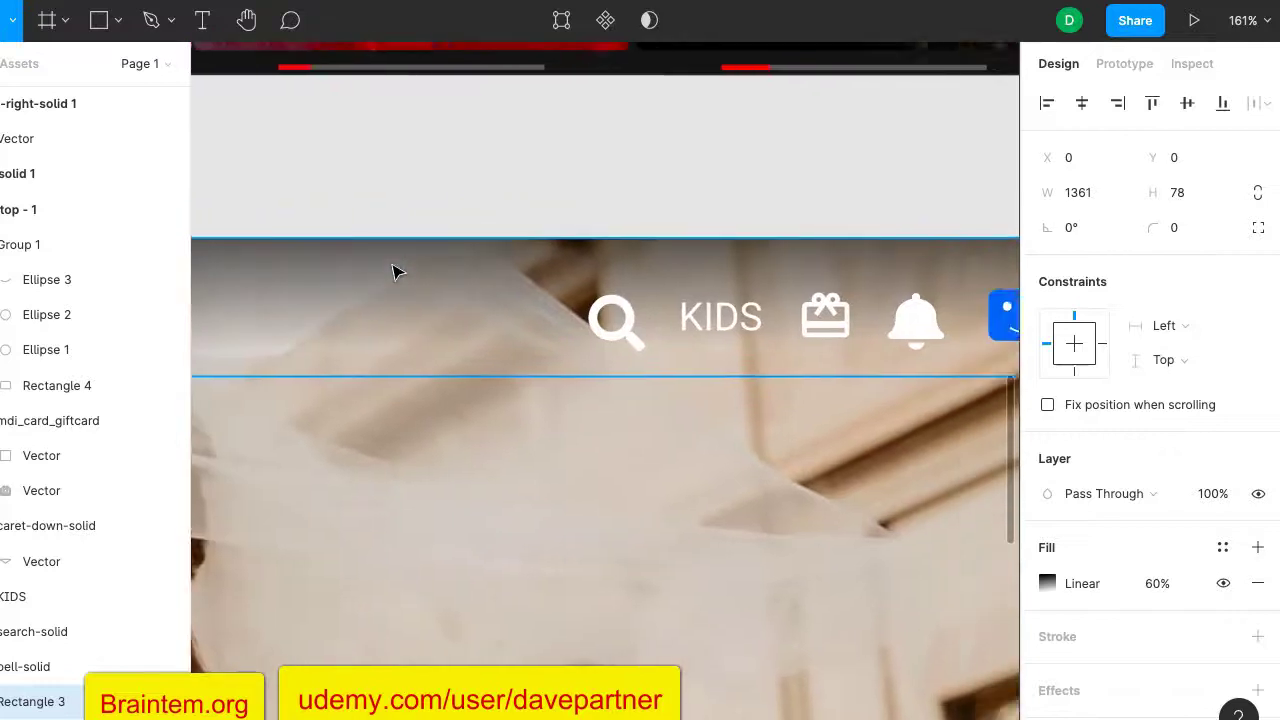
pyautogui.hscroll(5, 393, 270)
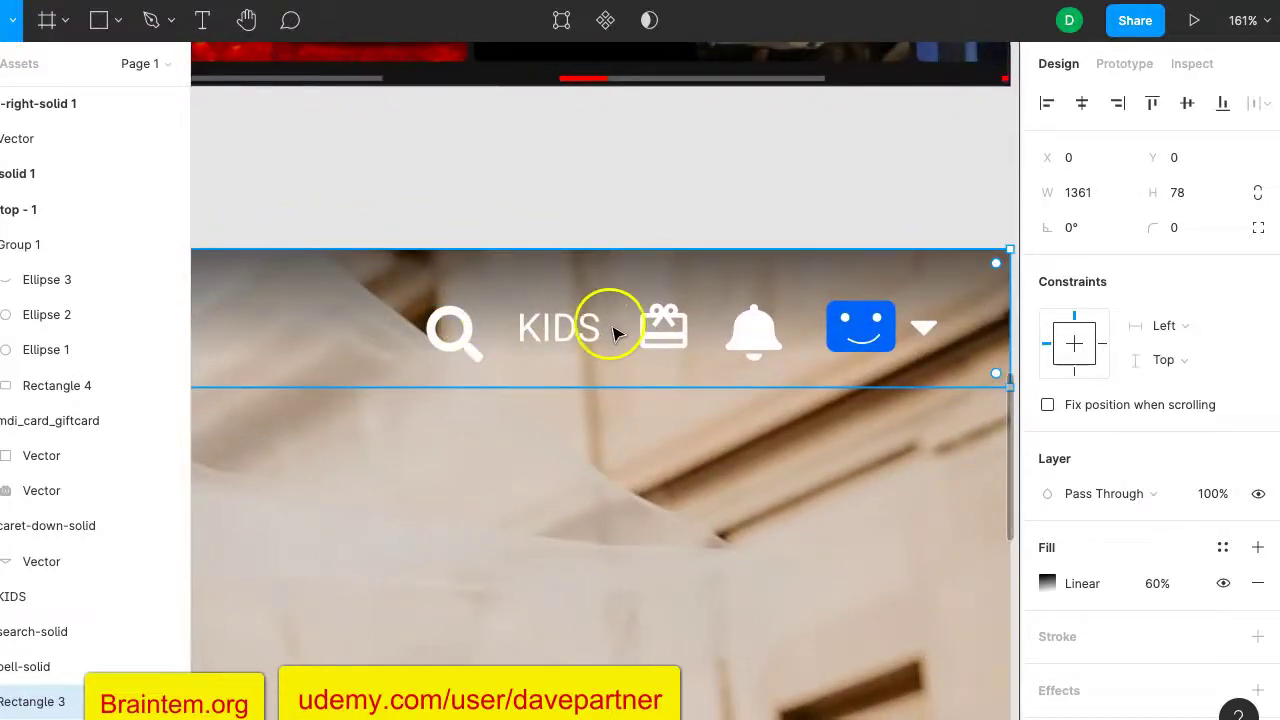
pyautogui.hscroll(3, 829, 337)
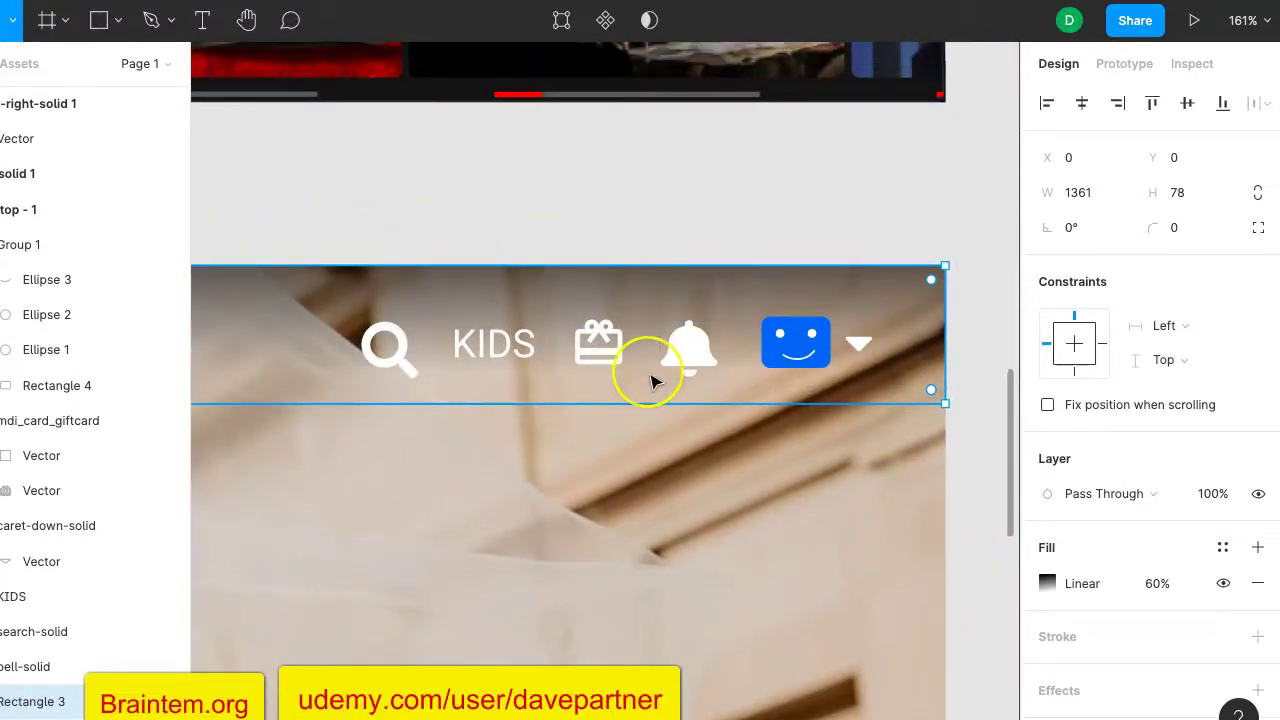
pyautogui.scroll(5, 651, 381)
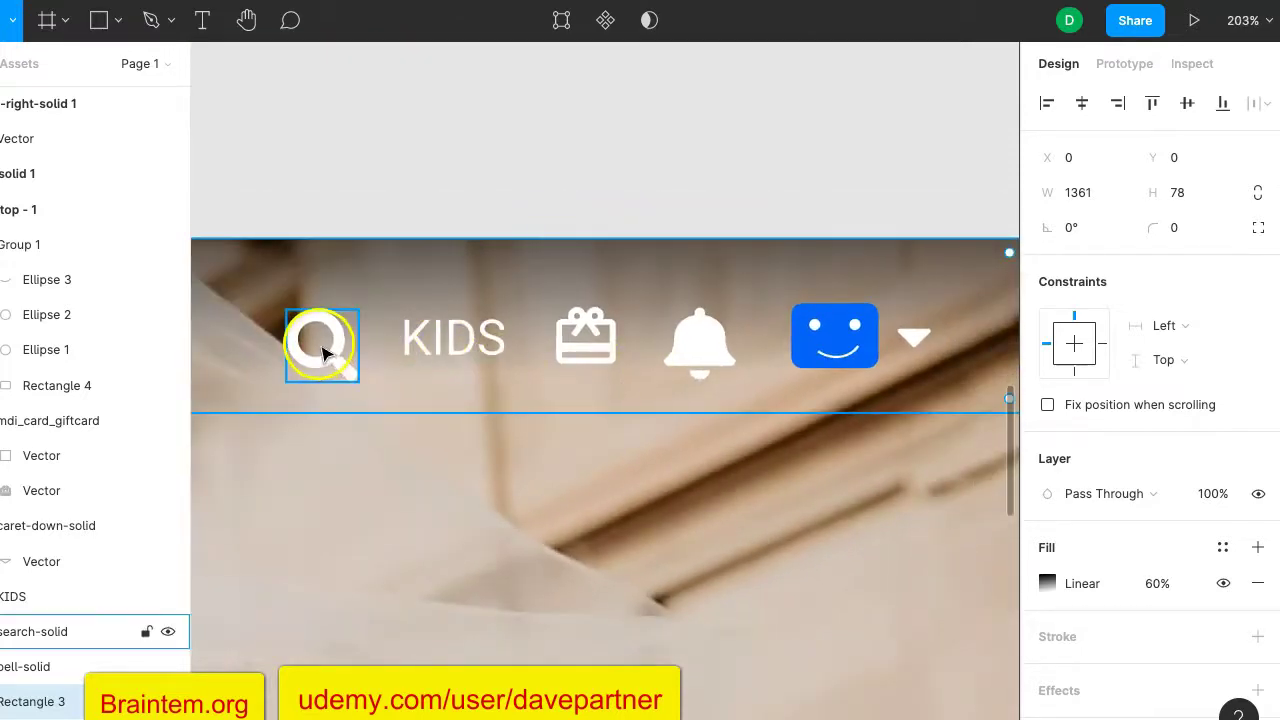
pyautogui.keyDown('shift'); pyautogui.click(457, 337); pyautogui.keyUp('shift')
pyautogui.keyDown('shift'); pyautogui.click(588, 336); pyautogui.keyUp('shift')
pyautogui.keyDown('shift'); pyautogui.click(700, 342); pyautogui.keyUp('shift')
pyautogui.keyDown('shift'); pyautogui.click(829, 337); pyautogui.keyUp('shift')
pyautogui.keyDown('shift'); pyautogui.click(913, 342); pyautogui.keyUp('shift')
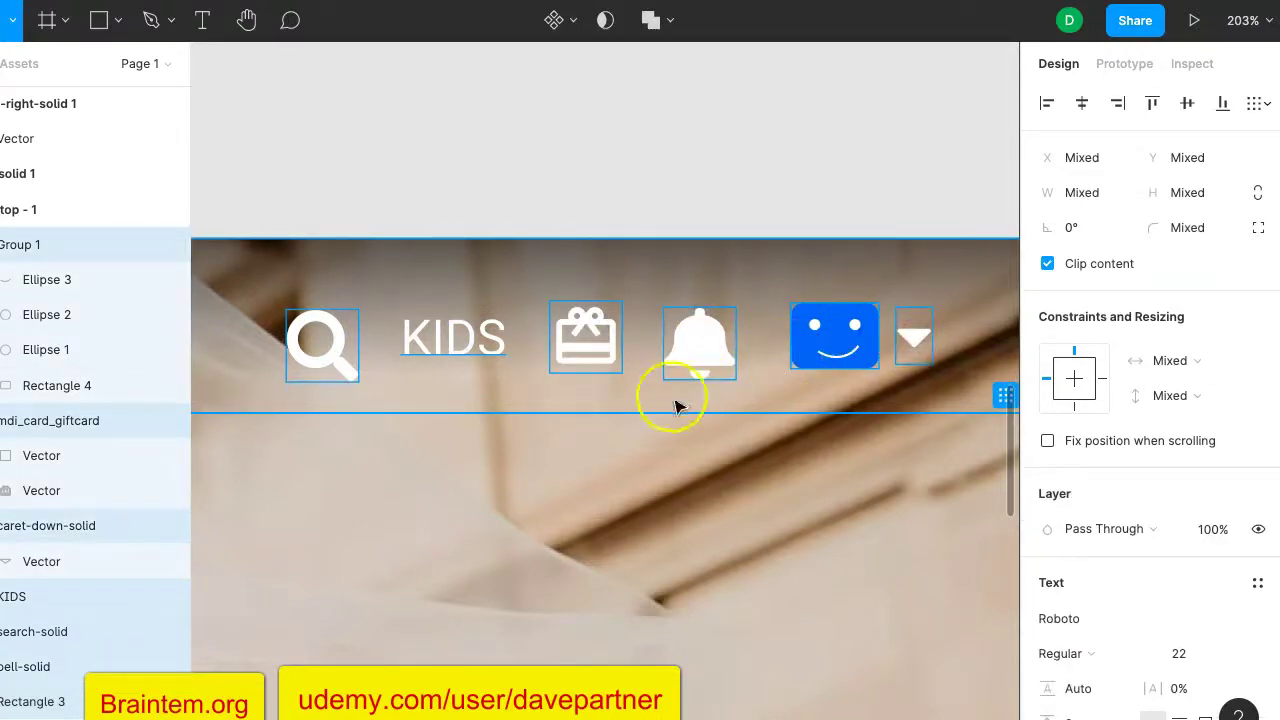
pyautogui.click(680, 328)
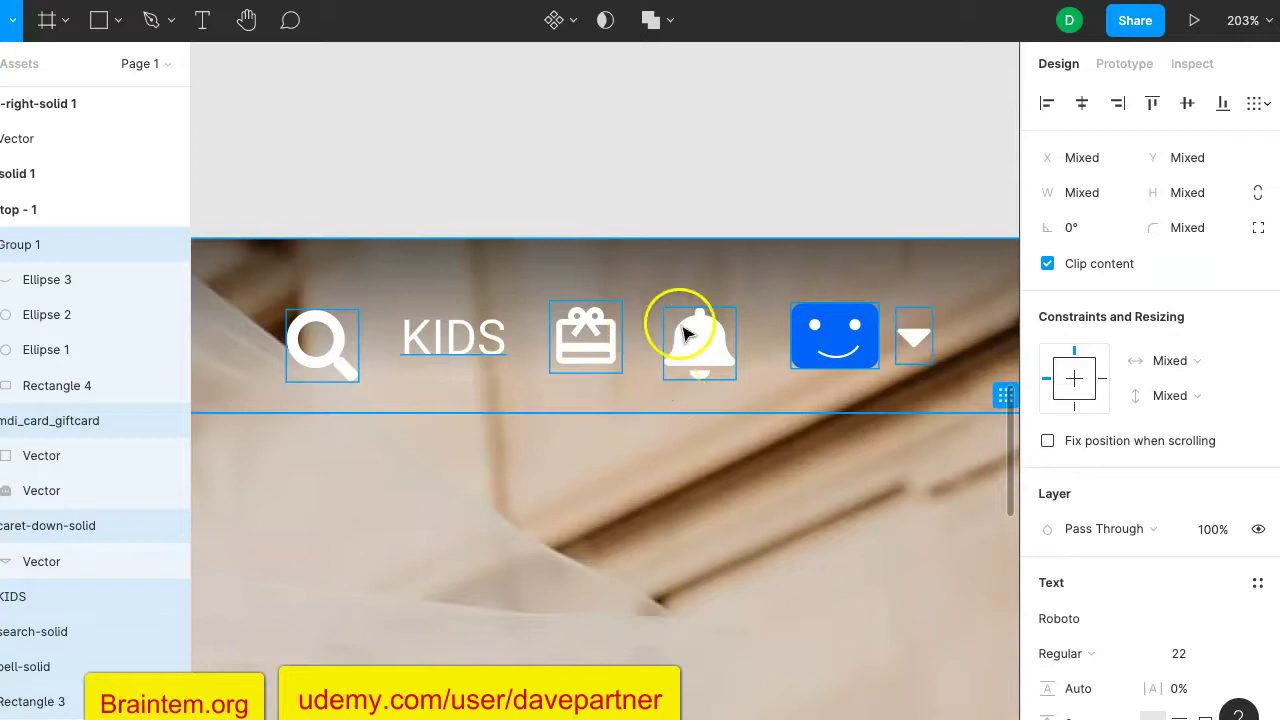
pyautogui.rightClick(685, 333)
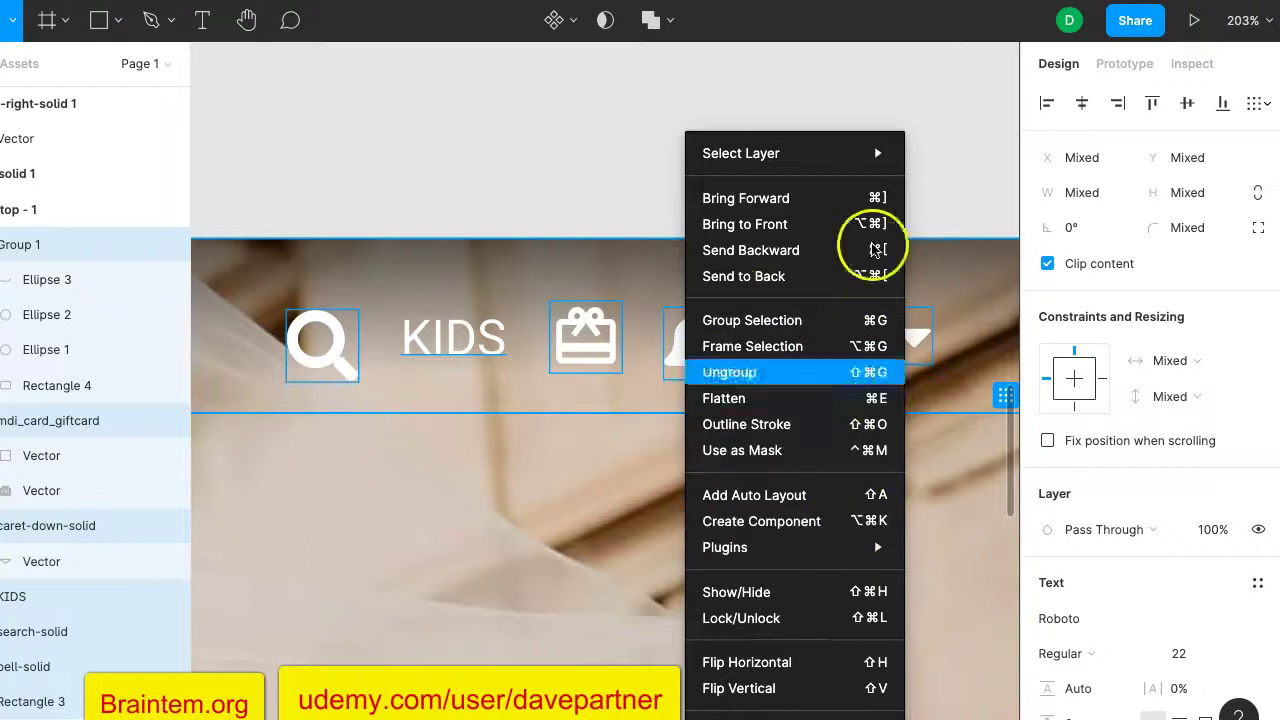
pyautogui.click(766, 322)
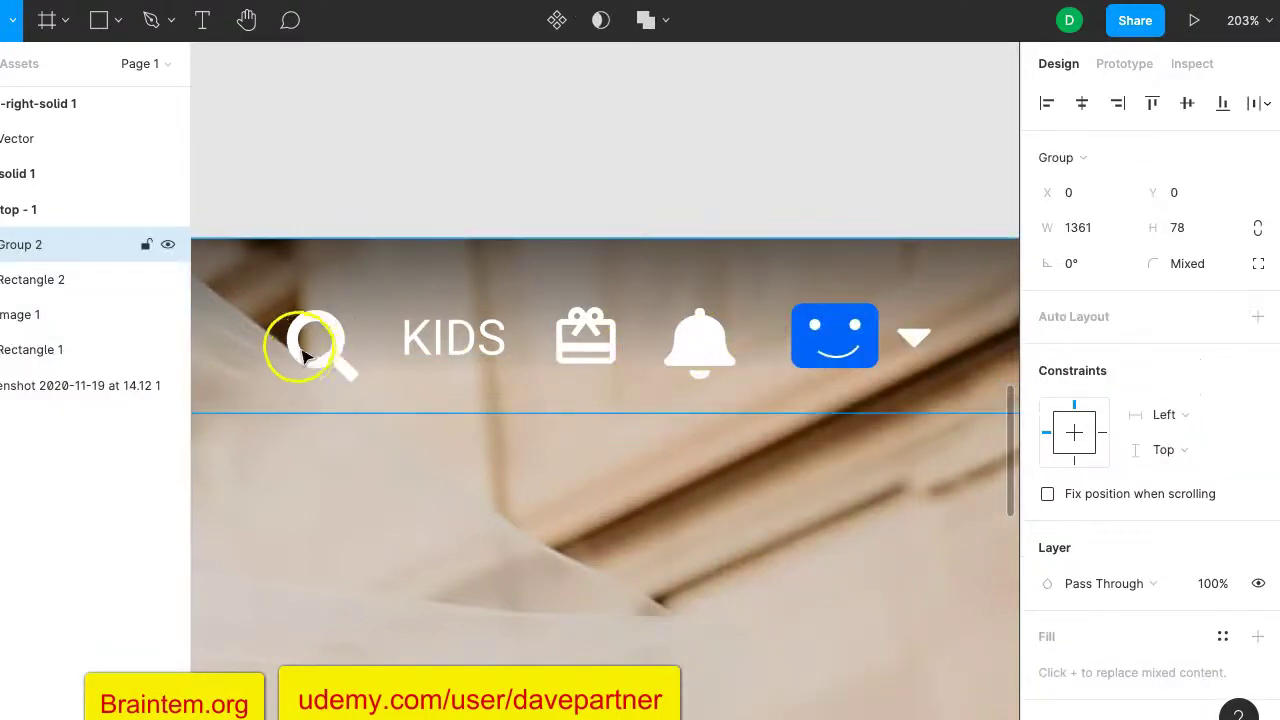
# Examine the reference screenshot's header navigation labels and compare them with the header of the Desktop - 1 frame.
pyautogui.hotkey('shift', '2')
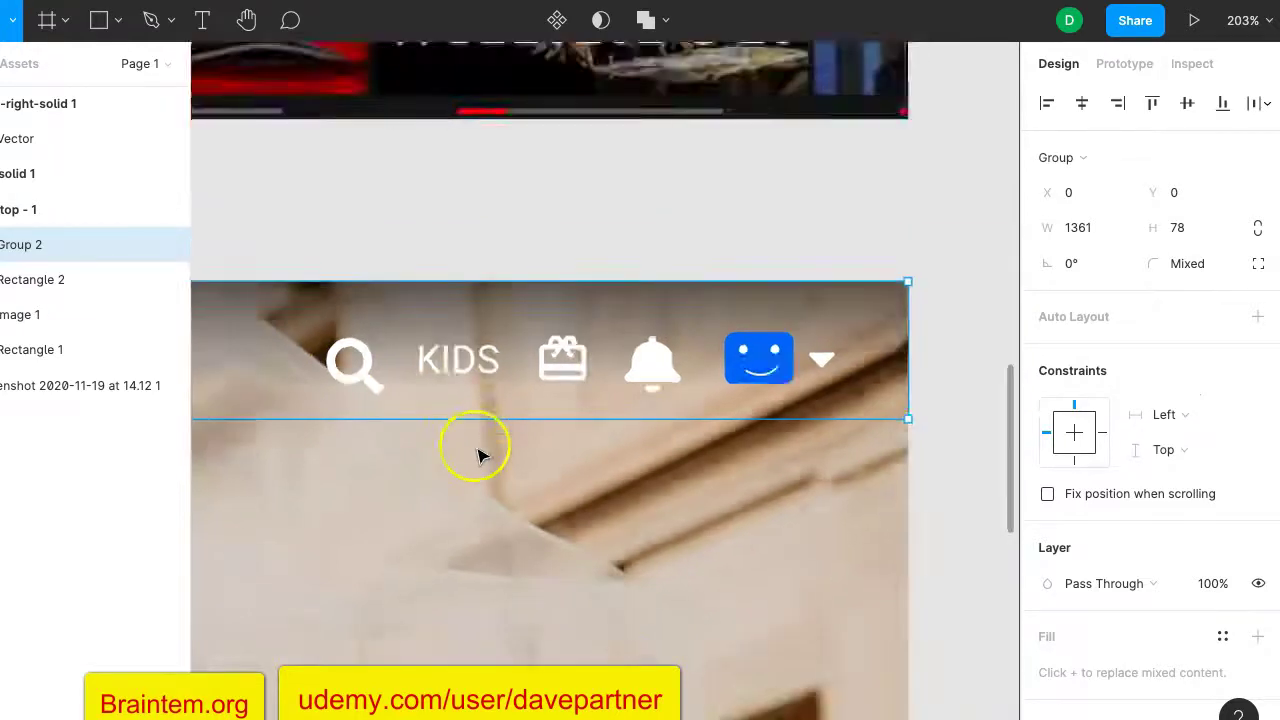
pyautogui.hscroll(-1, 477, 450)
pyautogui.scroll(-1, 477, 450)
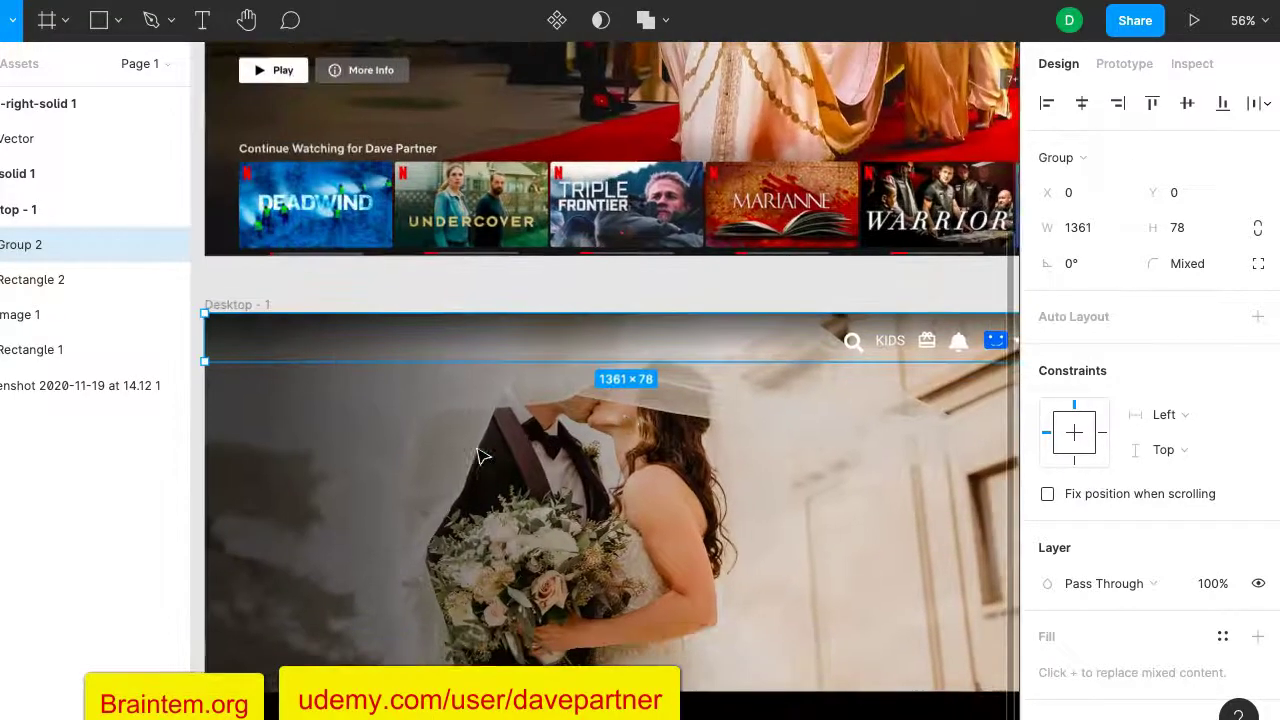
pyautogui.scroll(-2, 477, 456)
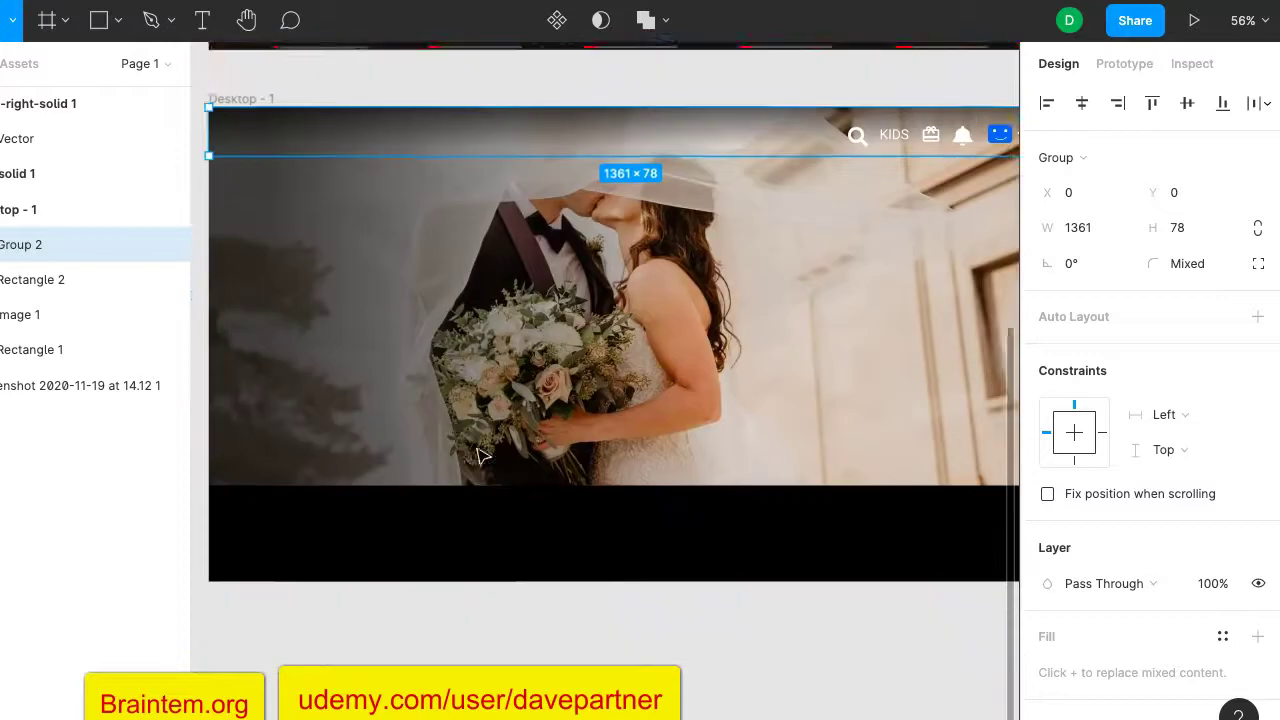
pyautogui.scroll(4, 477, 456)
pyautogui.hscroll(-1, 477, 456)
pyautogui.scroll(5, 477, 456)
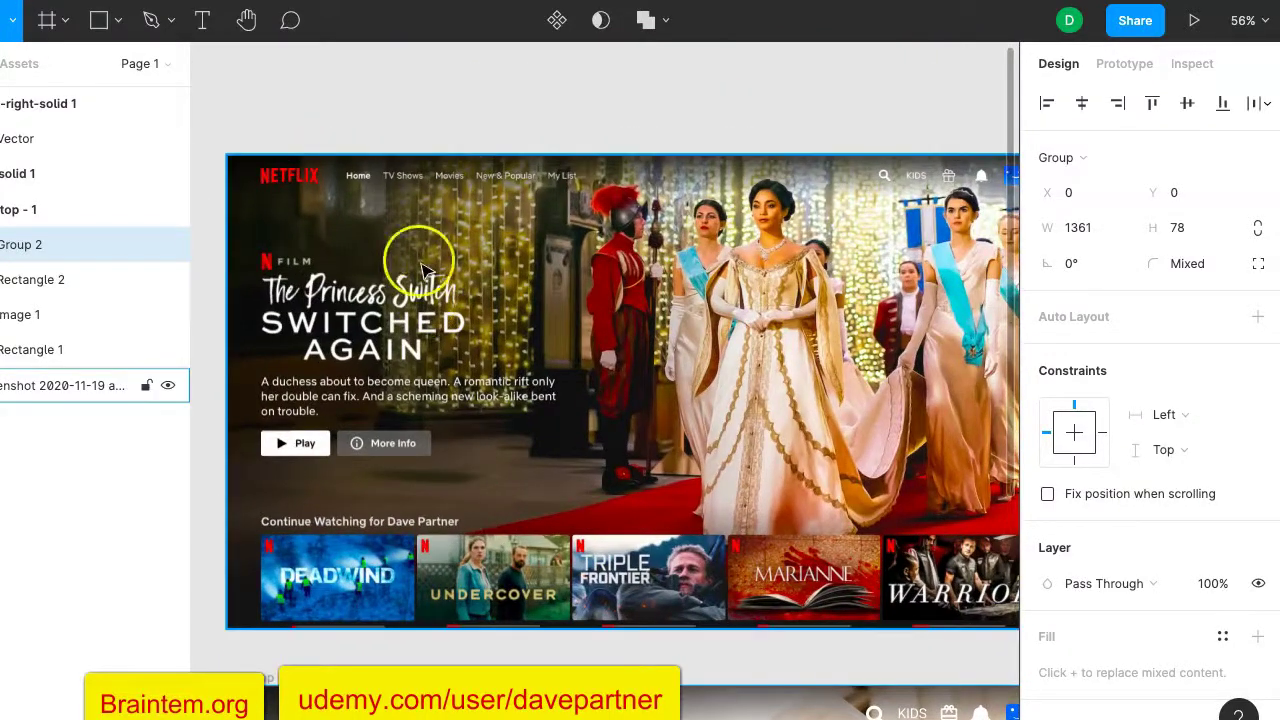
pyautogui.keyDown('ctrl'); pyautogui.scroll(5, 375, 278); pyautogui.keyUp('ctrl')
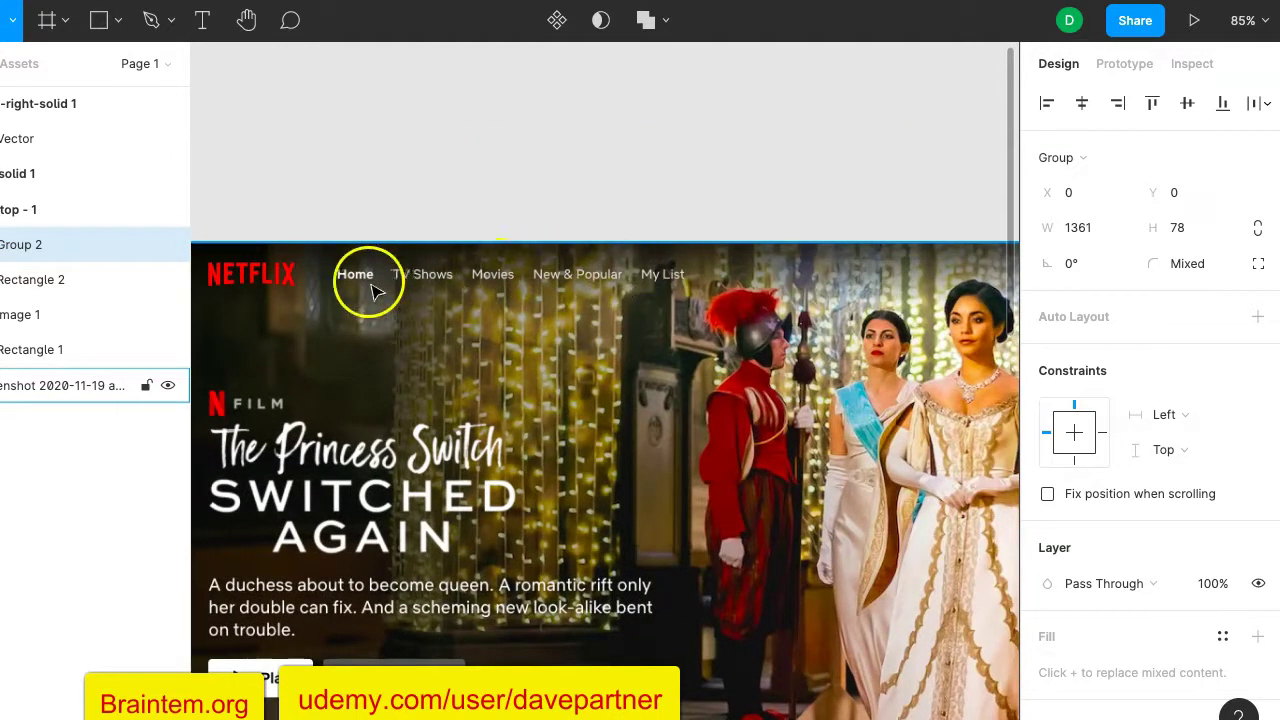
pyautogui.scroll(-2, 497, 295)
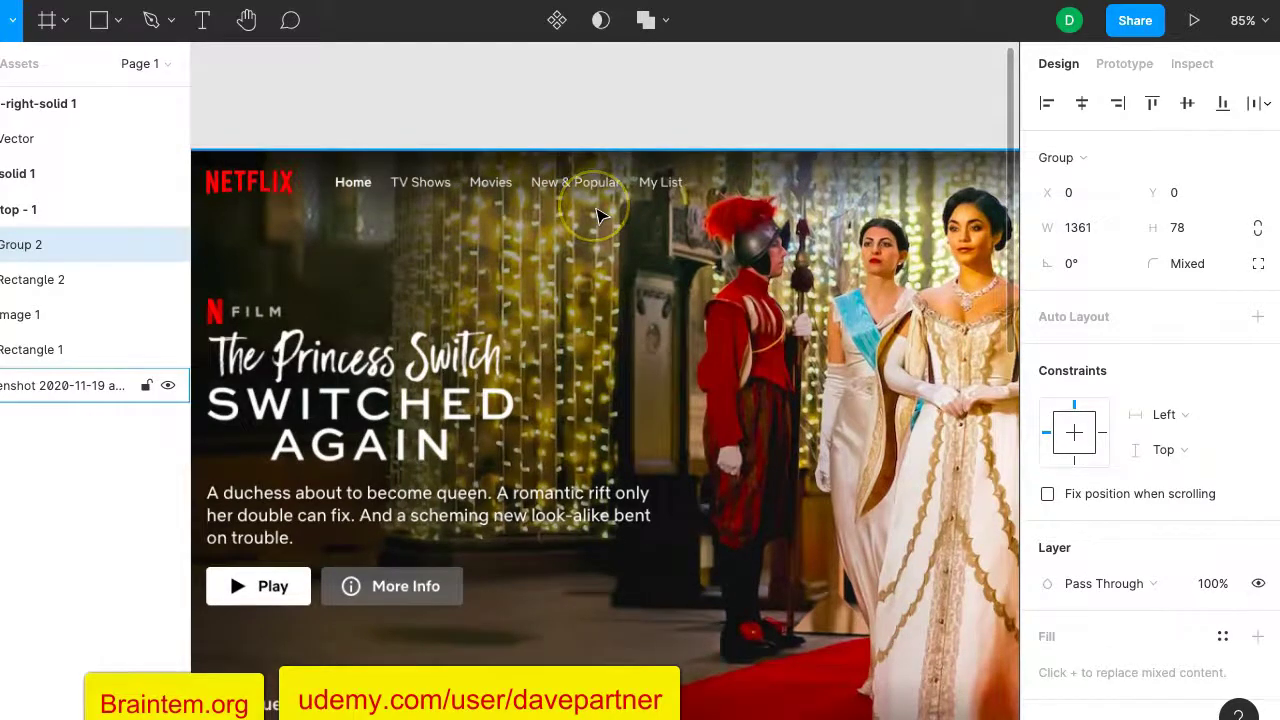
pyautogui.scroll(-8, 598, 215)
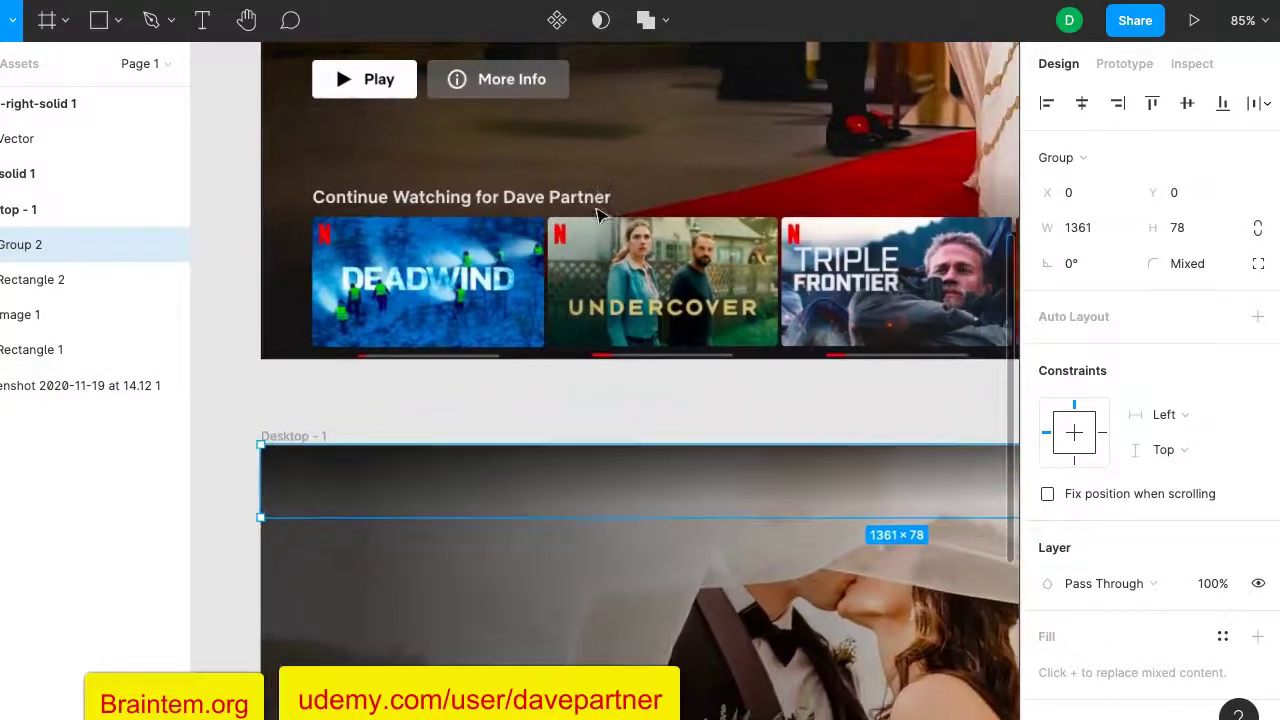
# Add the text "Home" in the Desktop - 1 header at about X 215, Y 45, matching the reference's placement.
pyautogui.click(204, 22)
pyautogui.scroll(4, 466, 250)
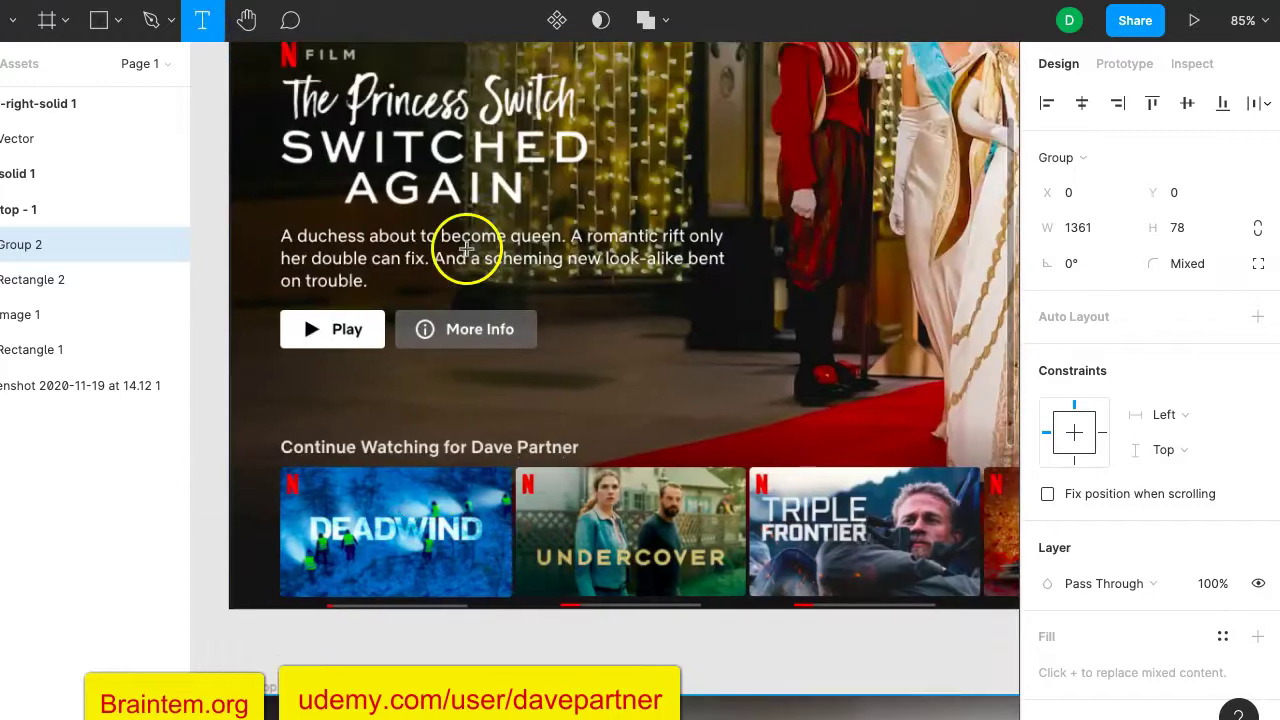
pyautogui.scroll(-5, 466, 289)
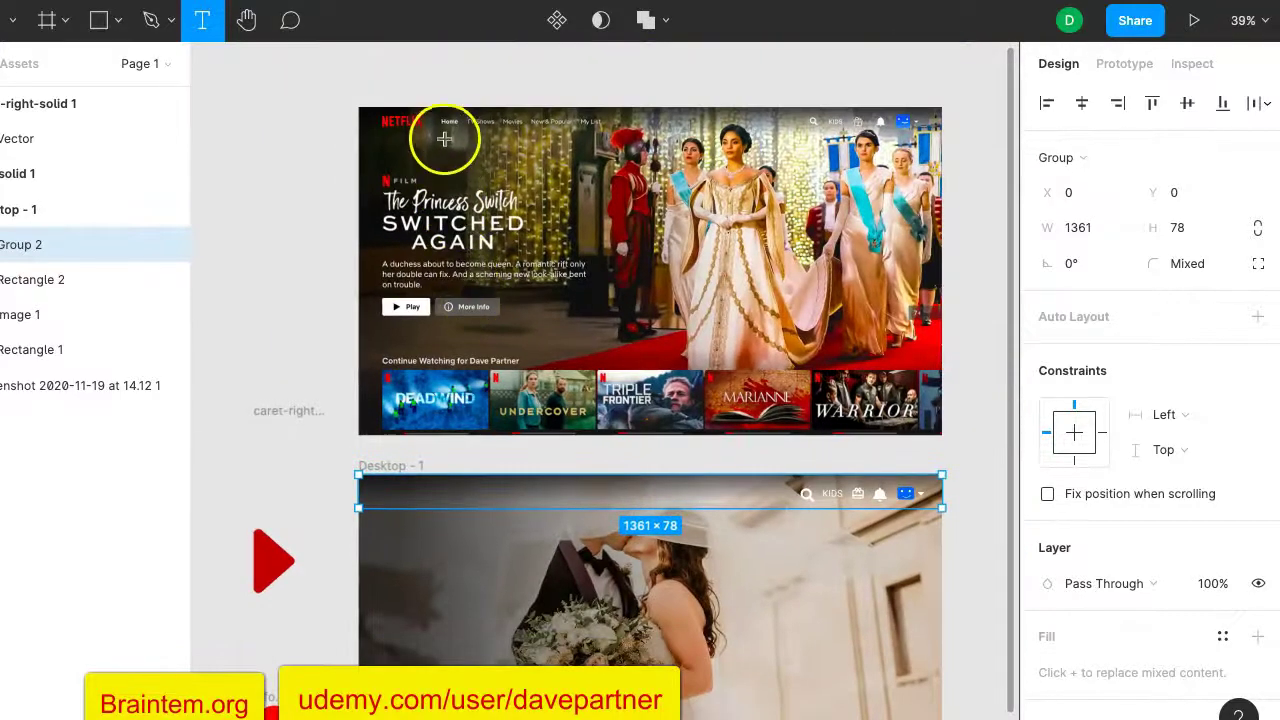
pyautogui.click(450, 495)
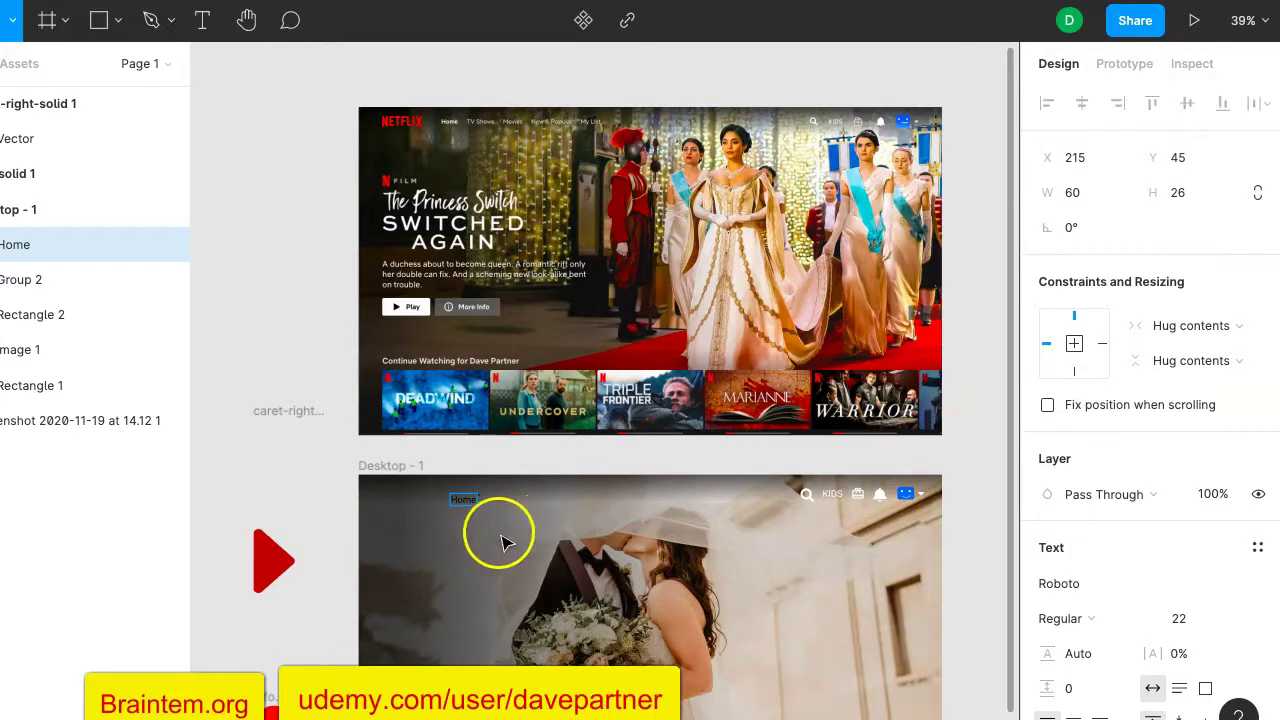
pyautogui.press('Escape')
# Change the fill of the "Home" text to white (FFFFFF).
pyautogui.keyDown('ctrl'); pyautogui.scroll(5, 505, 502); pyautogui.keyUp('ctrl')
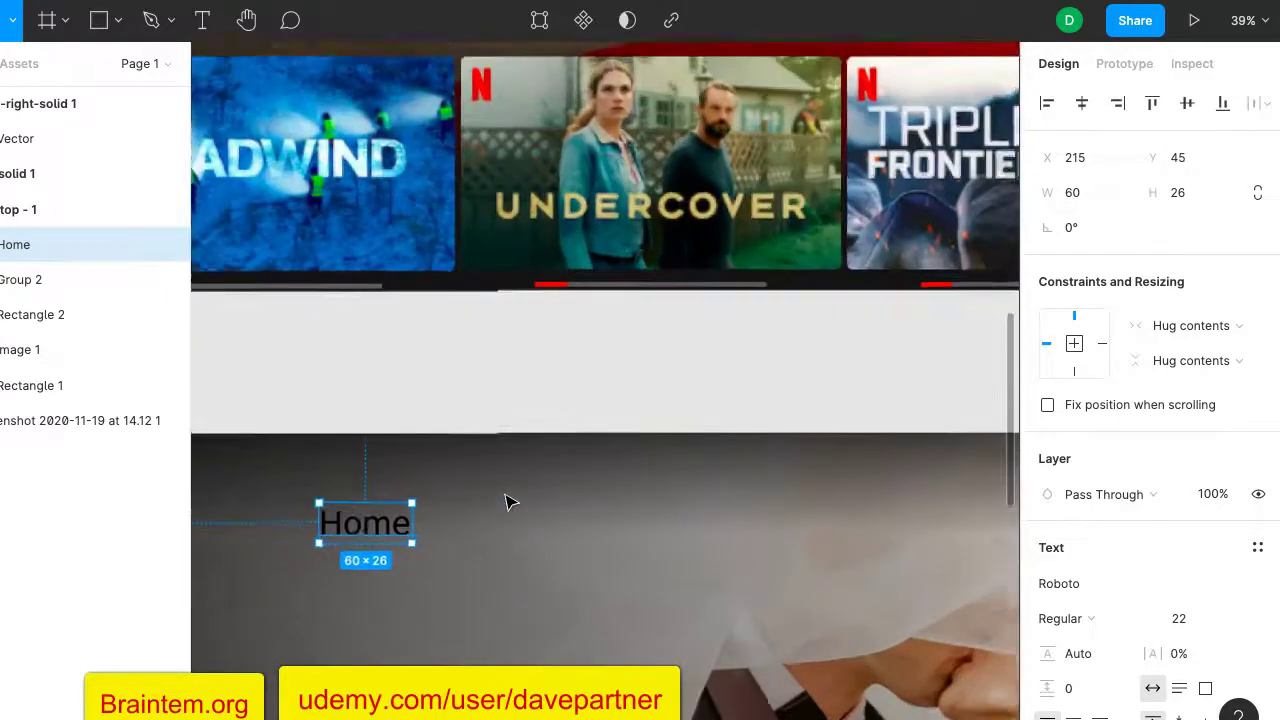
pyautogui.scroll(-3, 1100, 630)
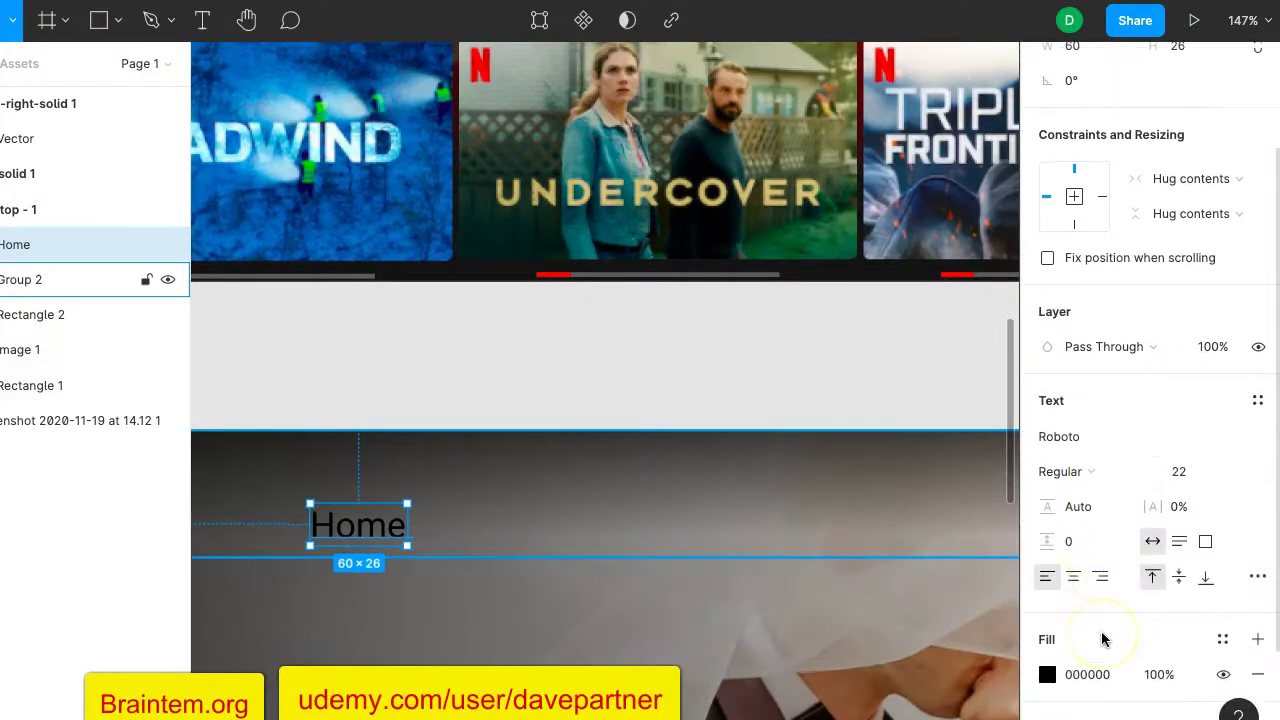
pyautogui.scroll(-2, 1080, 630)
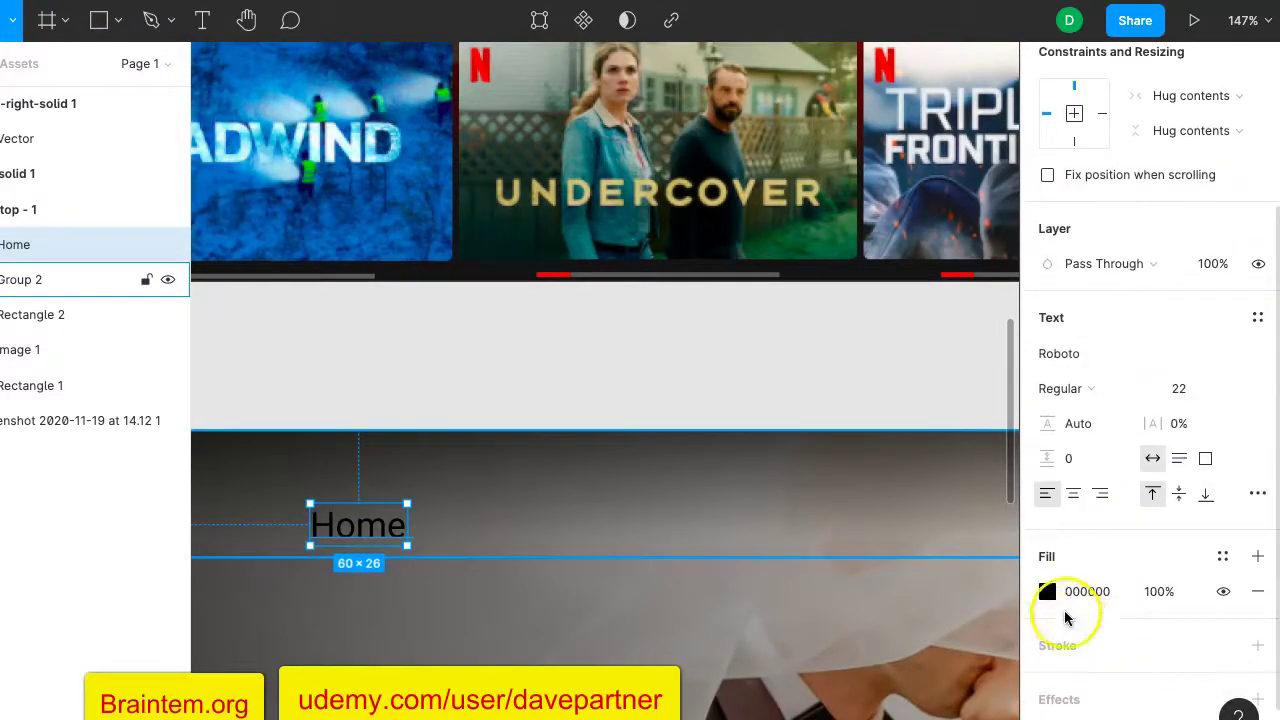
pyautogui.click(1048, 592)
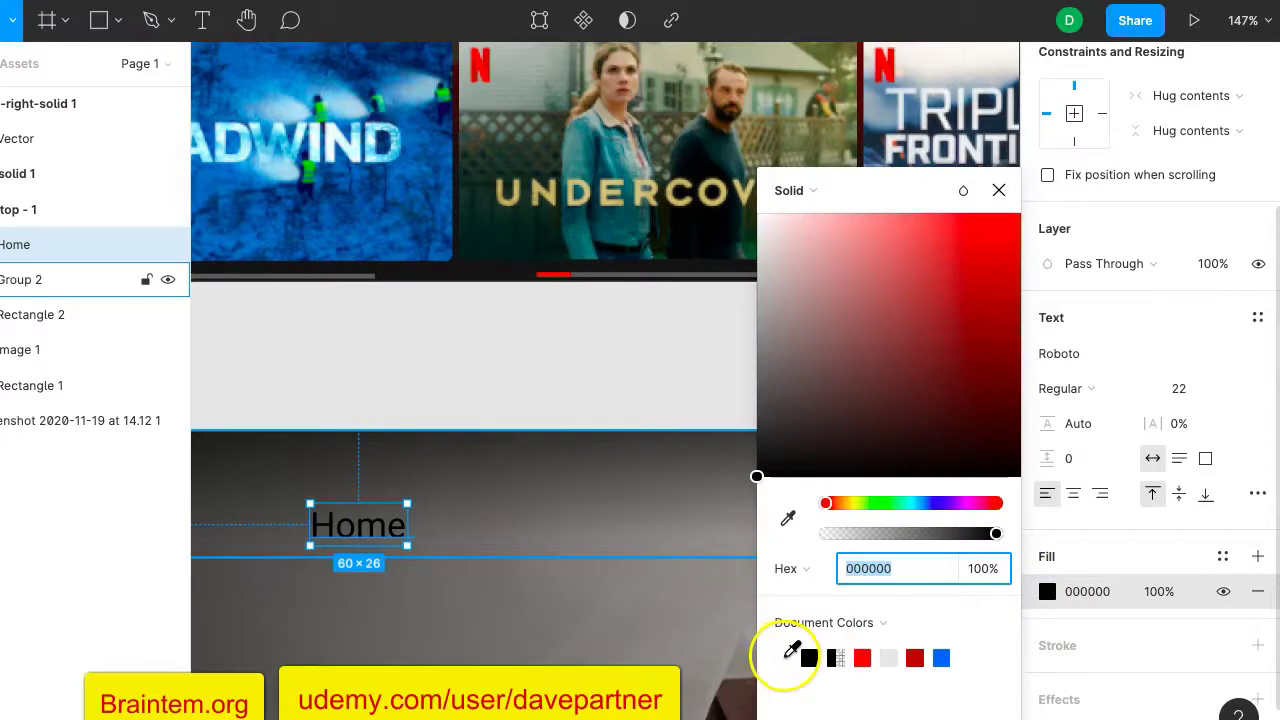
pyautogui.click(786, 655)
pyautogui.click(568, 375)
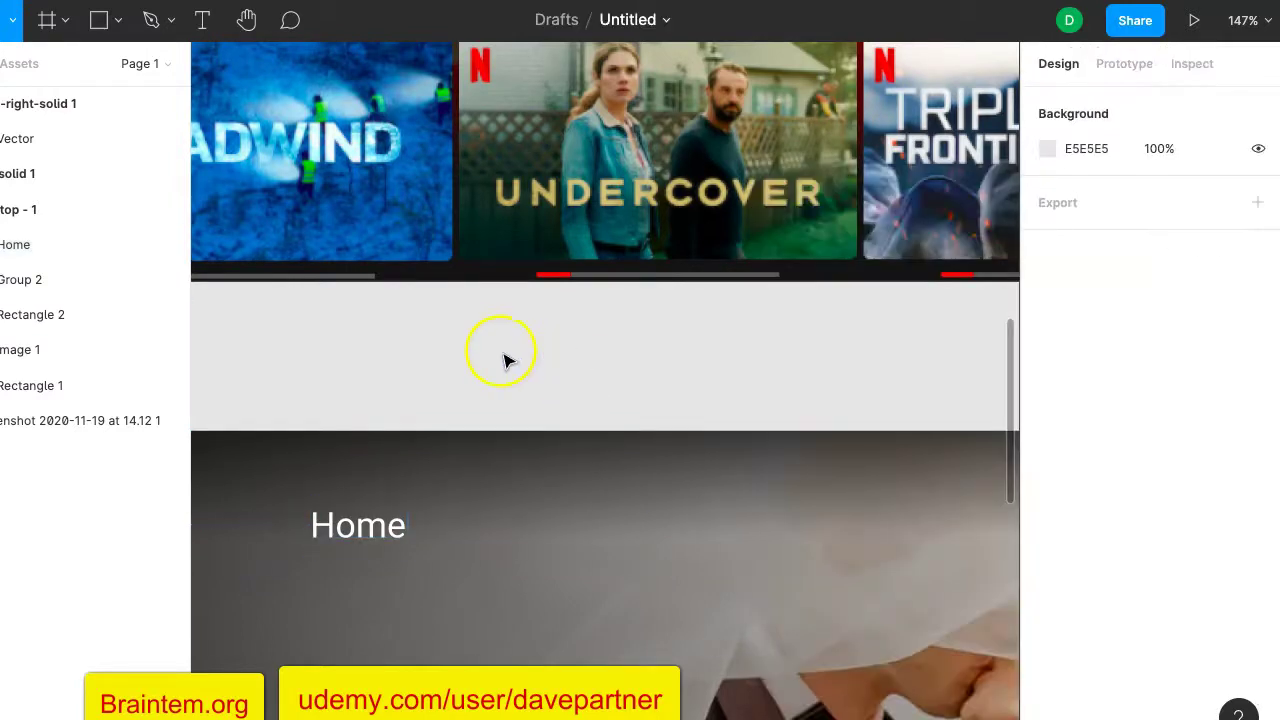
# Compare the "Home" label with the reference and set its font weight to Bold.
pyautogui.scroll(-10, 505, 360)
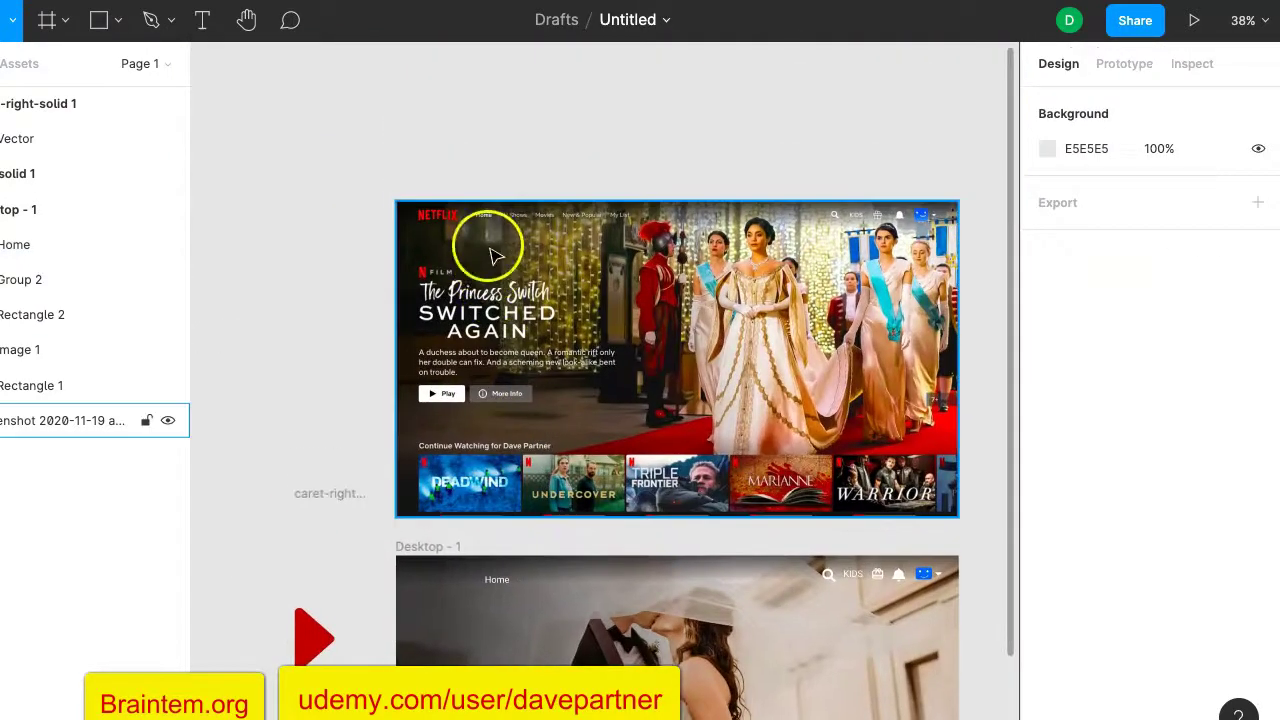
pyautogui.scroll(8, 493, 255)
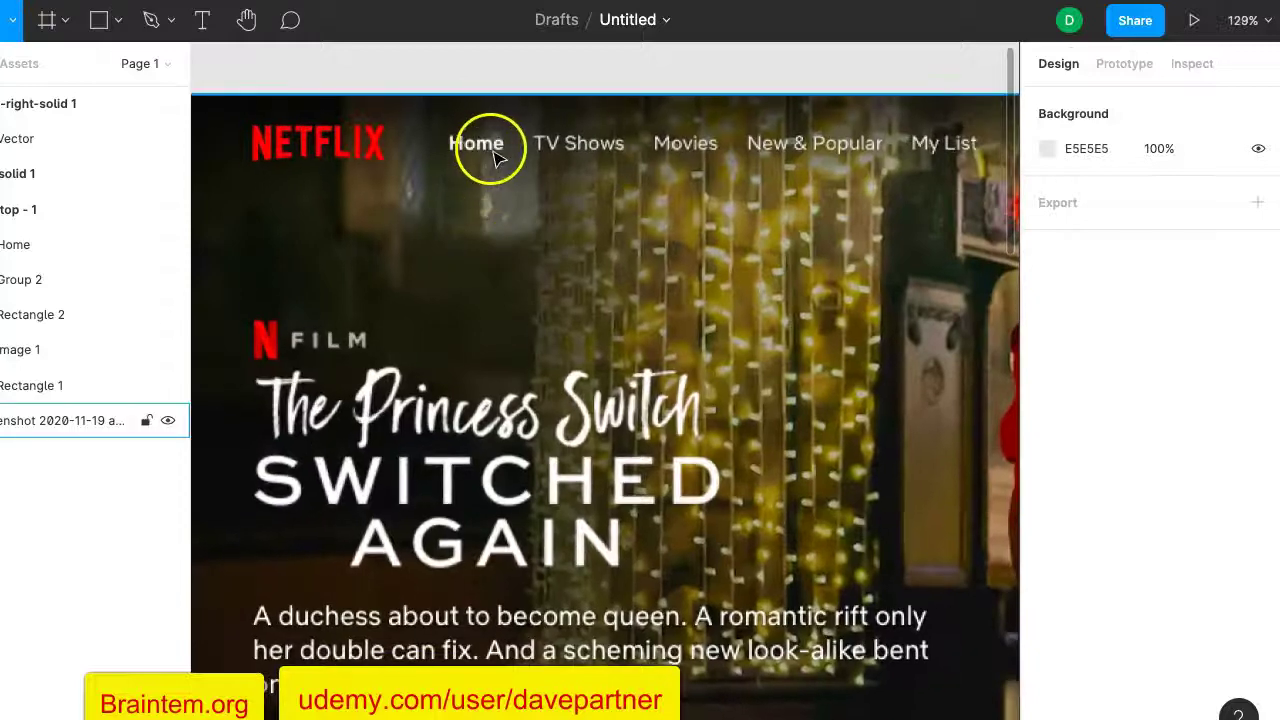
pyautogui.scroll(-8, 500, 207)
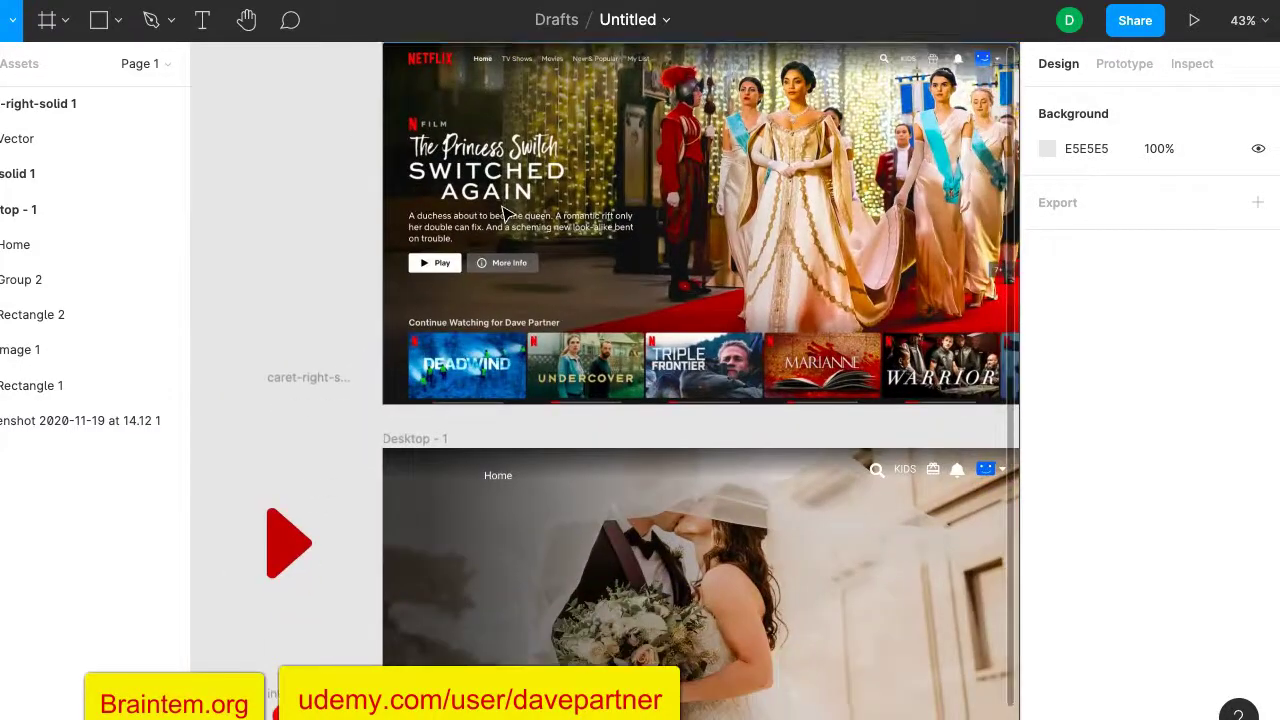
pyautogui.scroll(5, 500, 411)
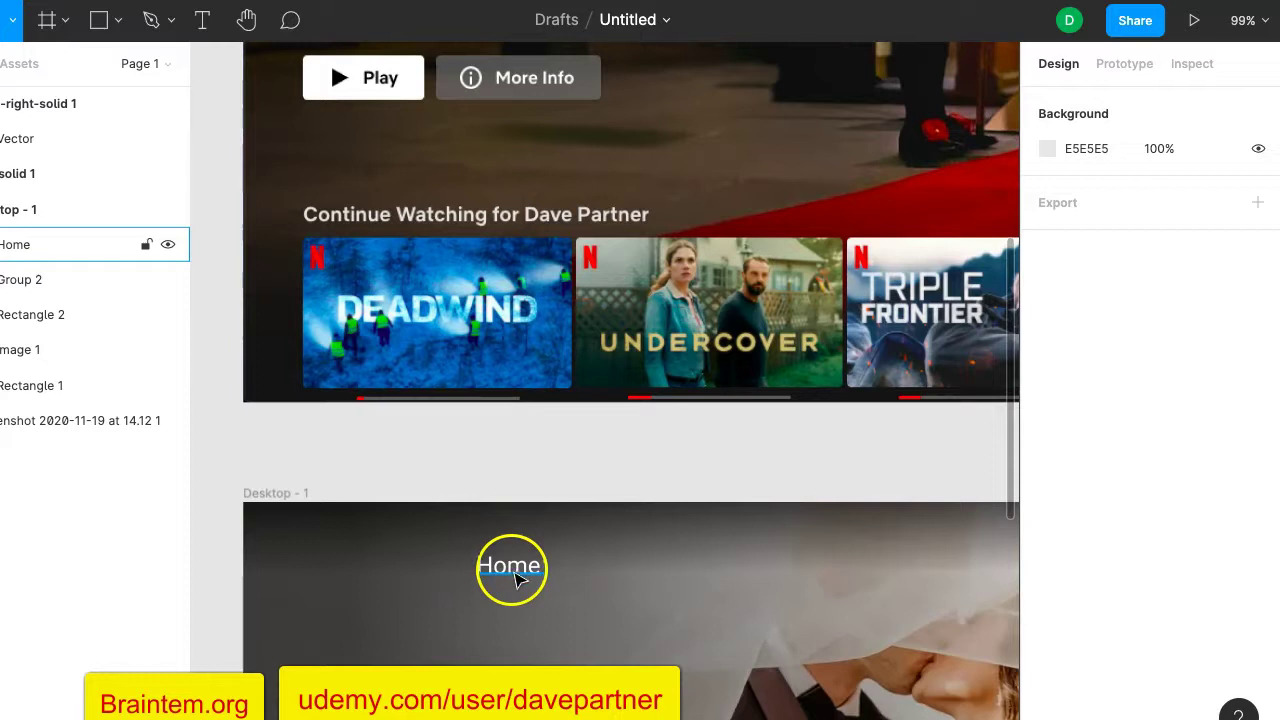
pyautogui.click(517, 578)
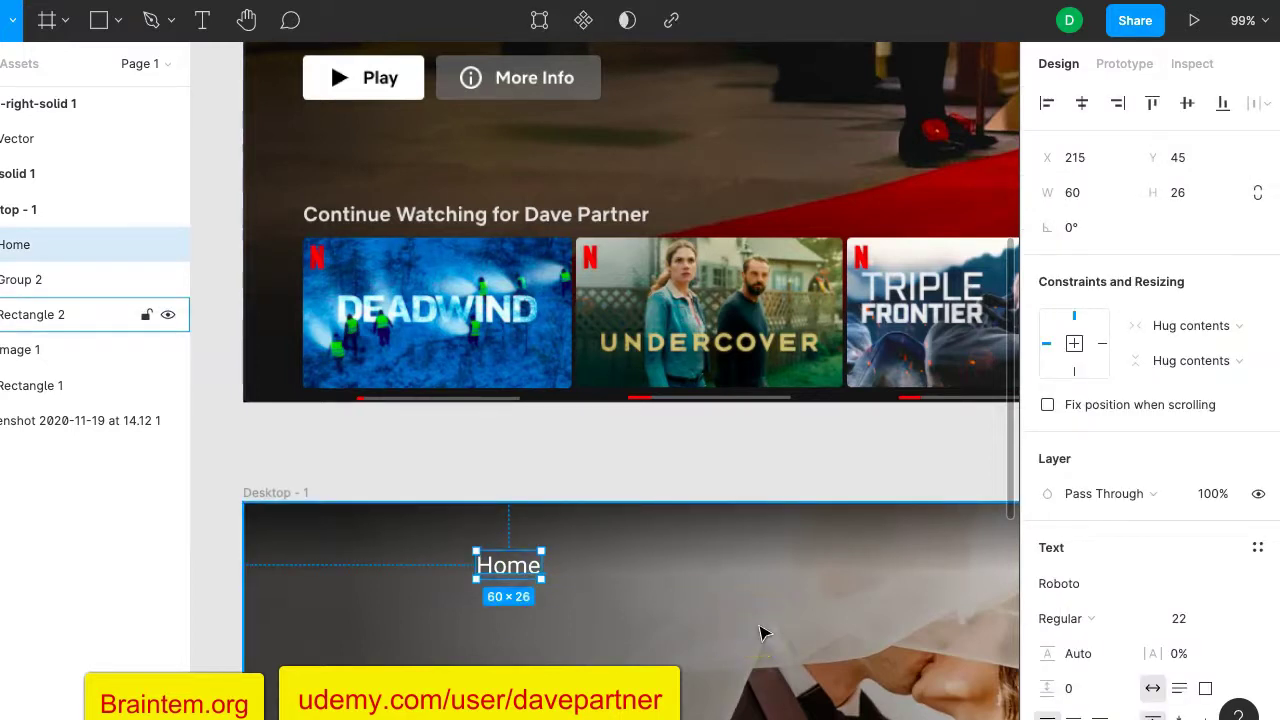
pyautogui.scroll(-5, 1140, 520)
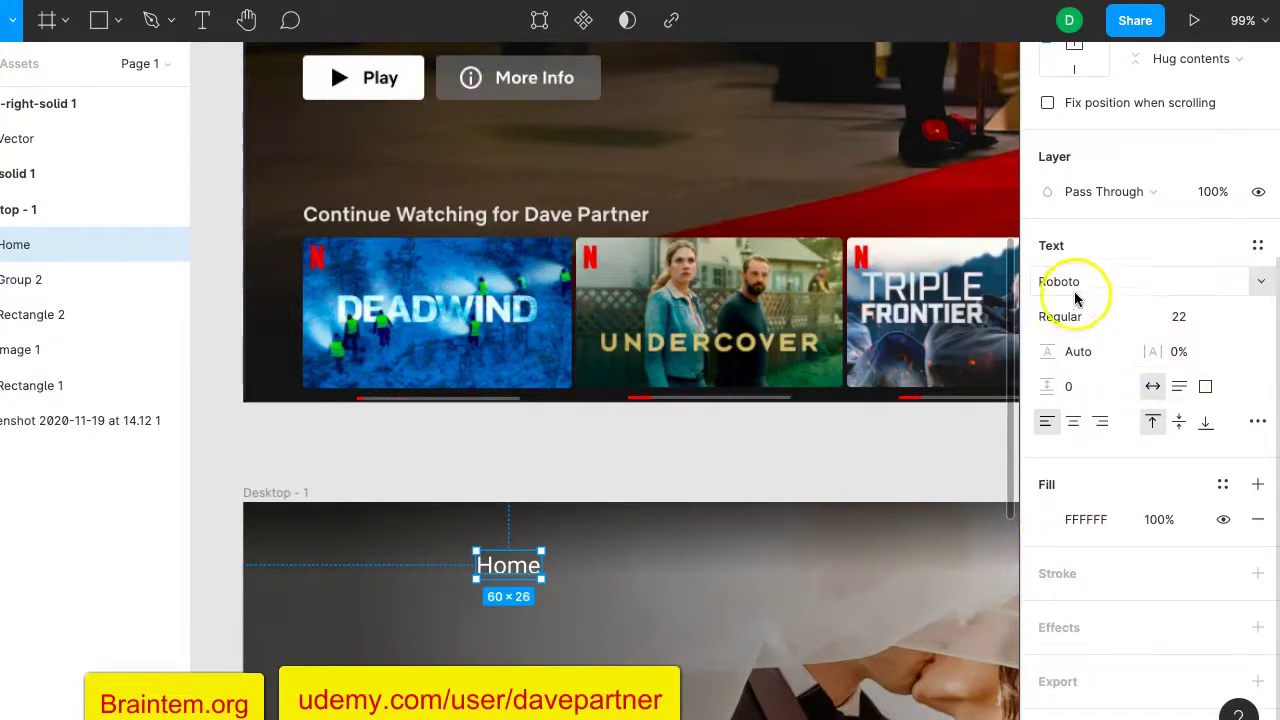
pyautogui.click(1095, 318)
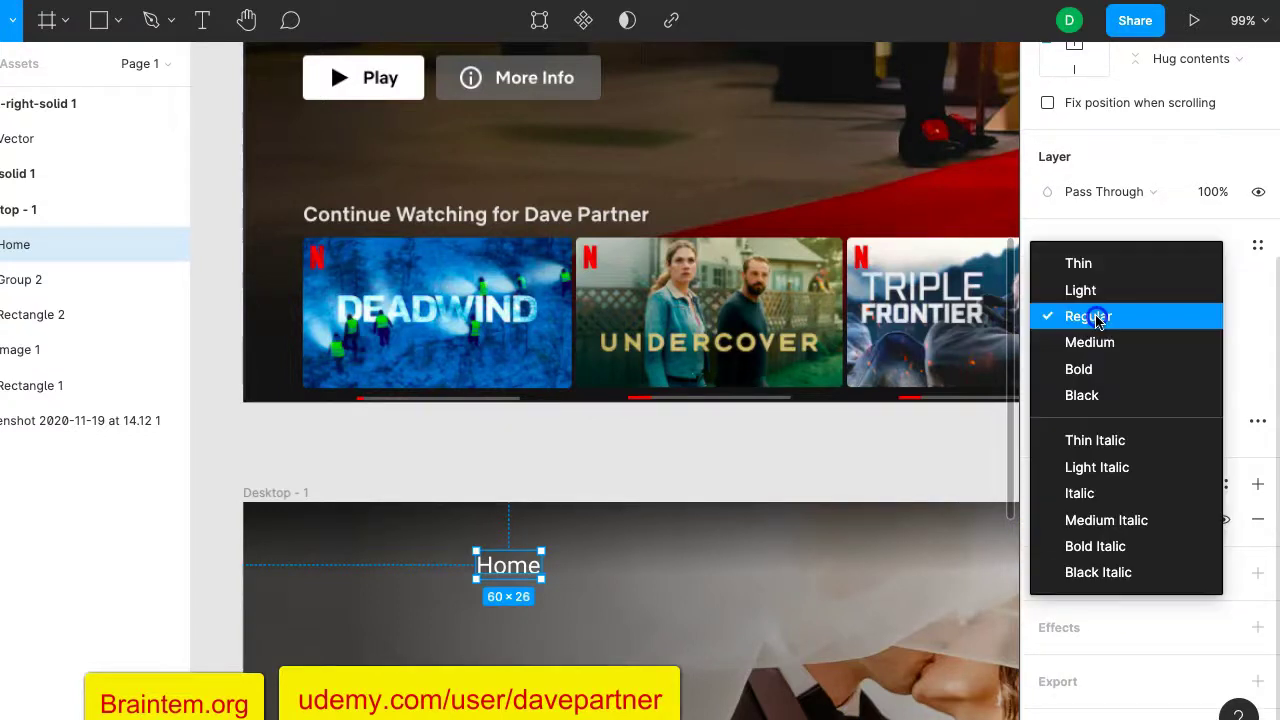
pyautogui.click(1090, 368)
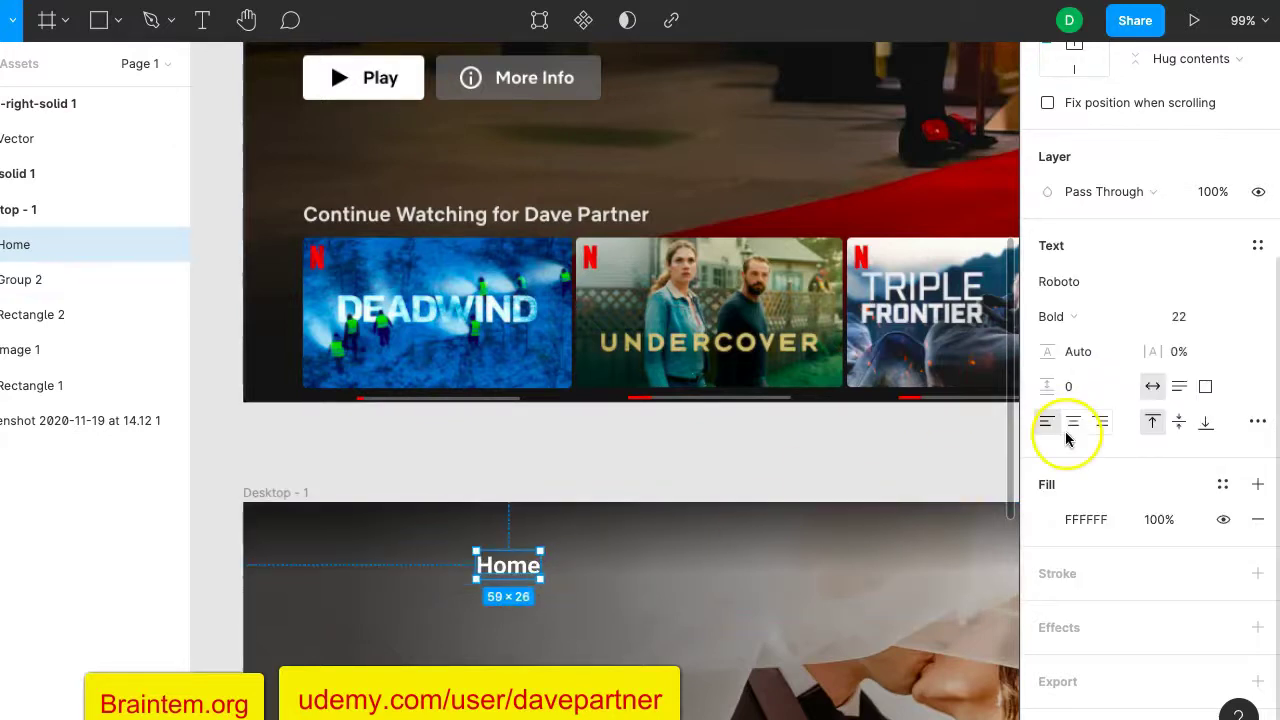
pyautogui.click(632, 423)
# Move the "Home" text up in the header to Y 39.
pyautogui.click(522, 575)
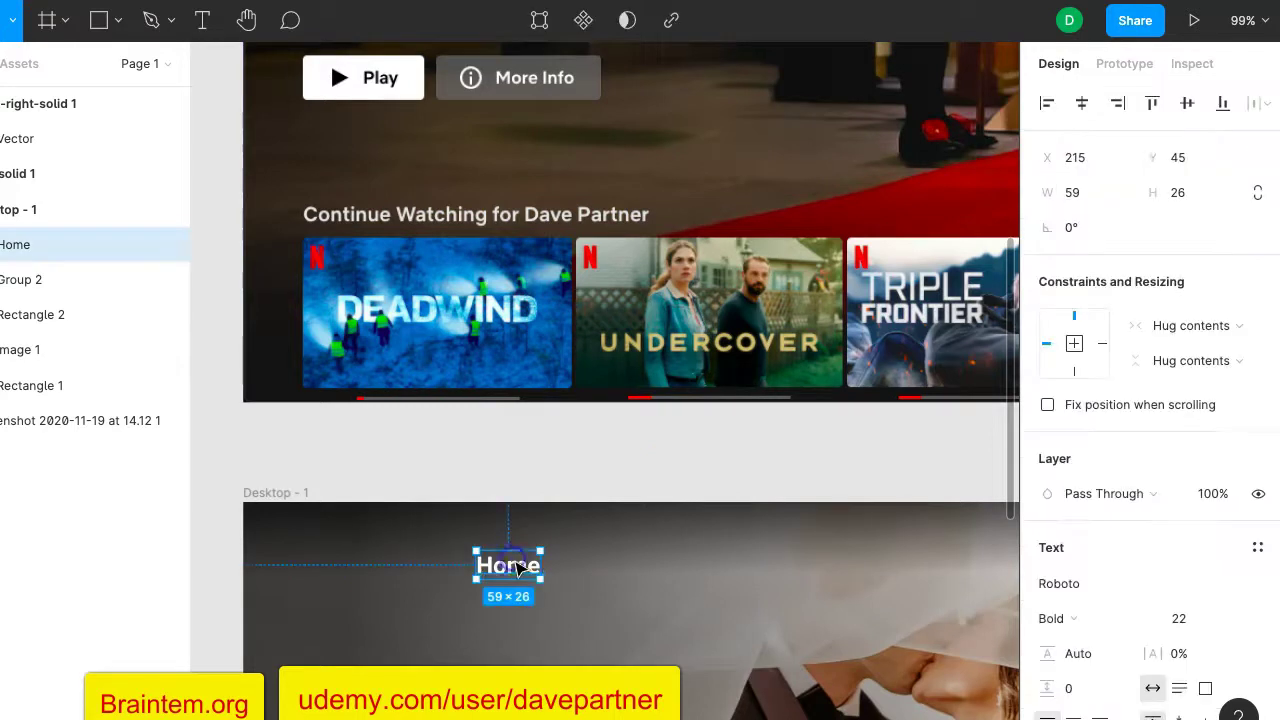
pyautogui.moveTo(522, 569); pyautogui.dragTo(522, 565)
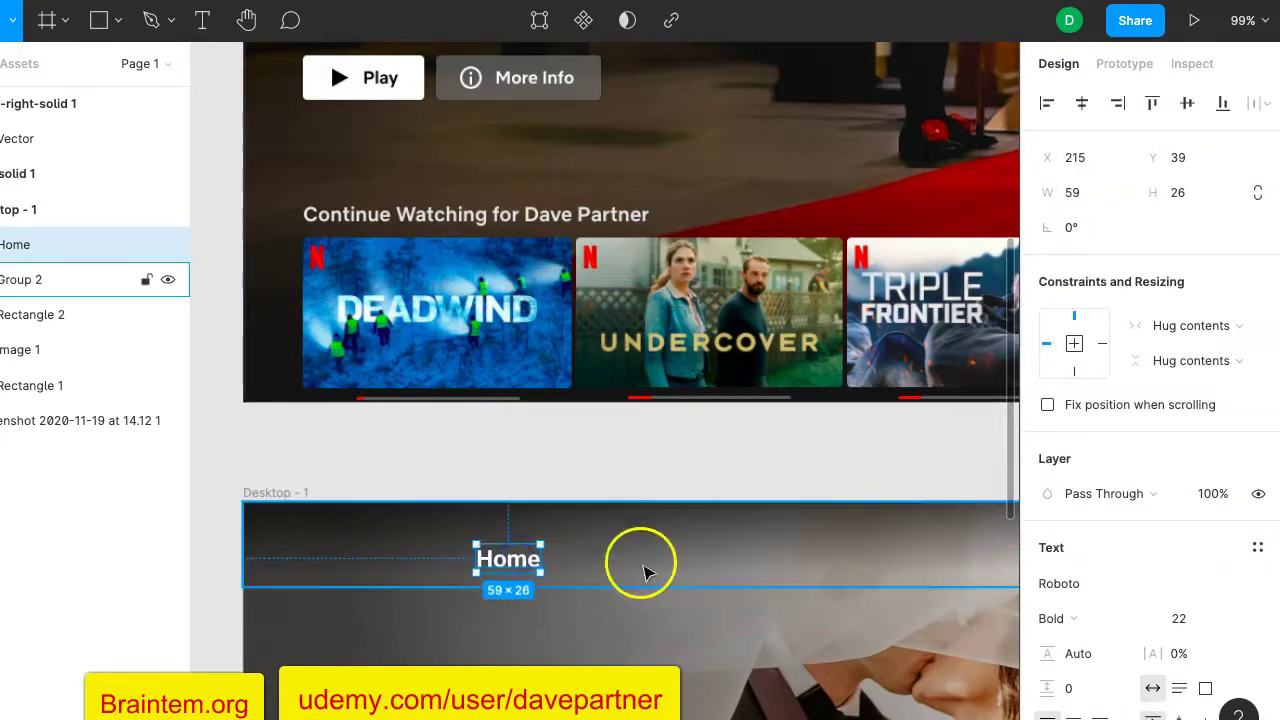
pyautogui.scroll(-5, 666, 572)
pyautogui.scroll(-5, 666, 572)
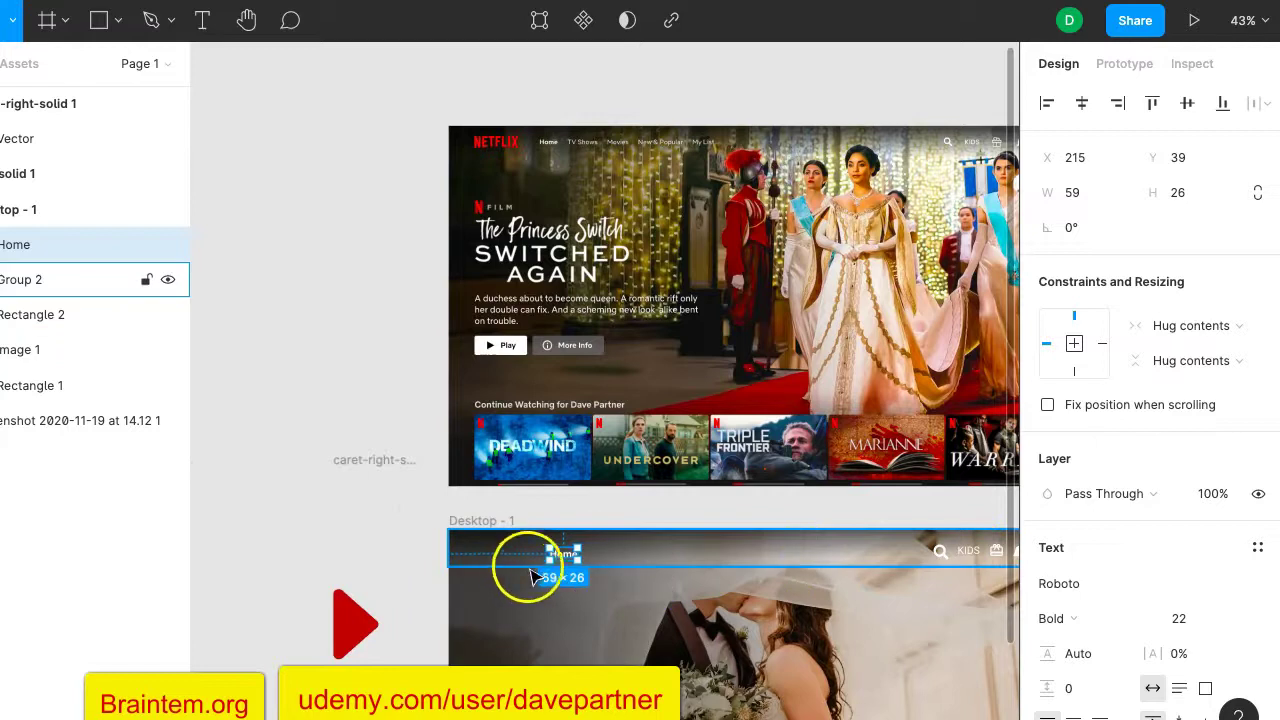
pyautogui.click(713, 503)
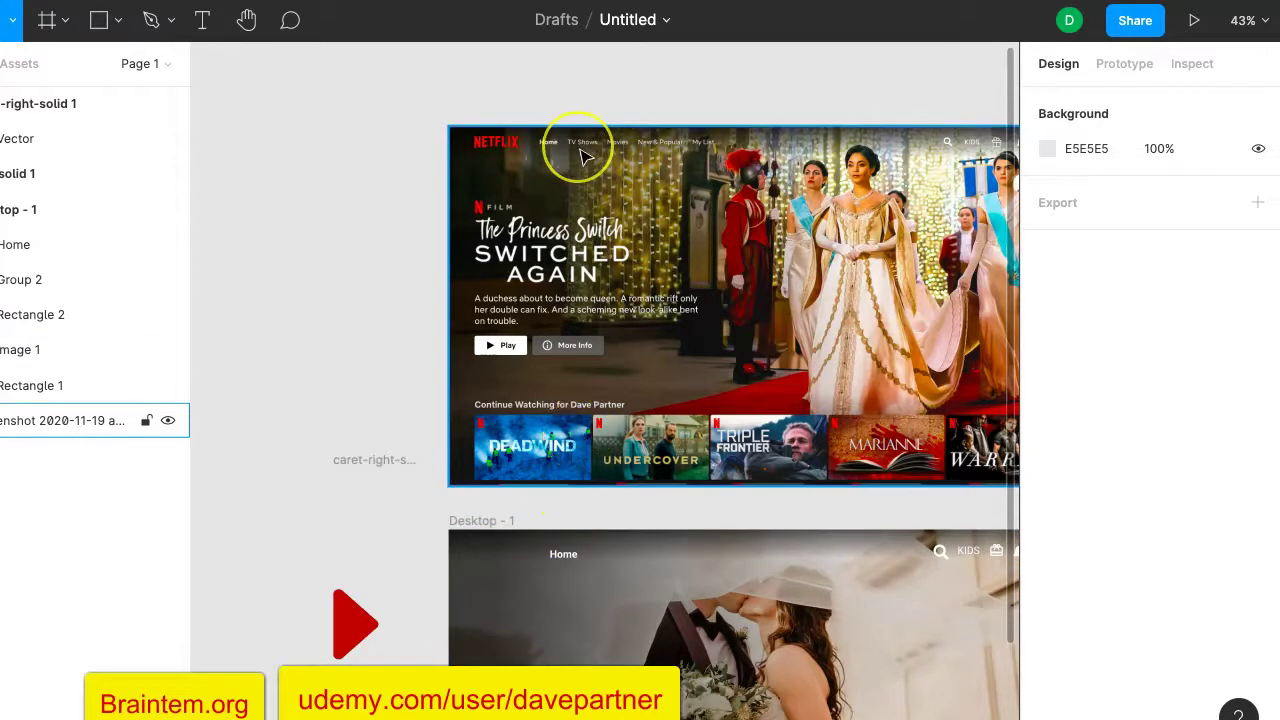
# Add the text "TV Shows" beside "Home" in the header at about X 324, Y 47.
pyautogui.scroll(3, 585, 157)
pyautogui.hscroll(3, 500, 130)
pyautogui.scroll(-2, 500, 130)
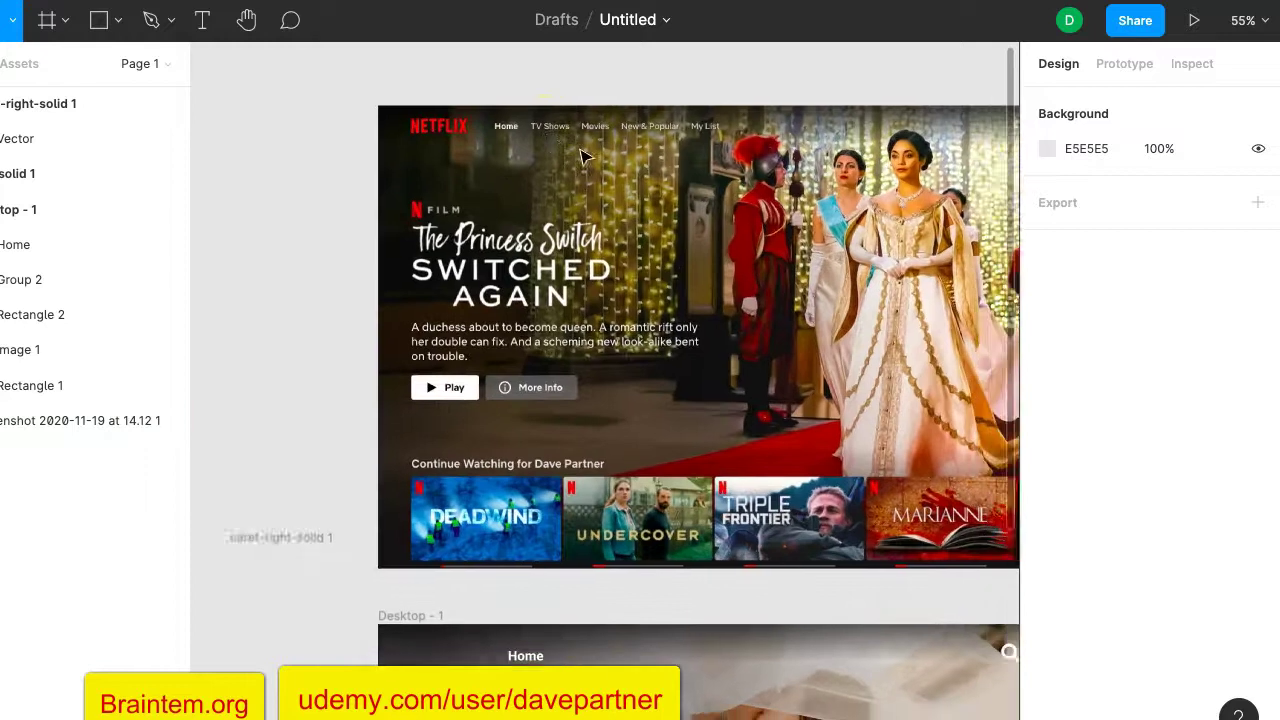
pyautogui.click(202, 20)
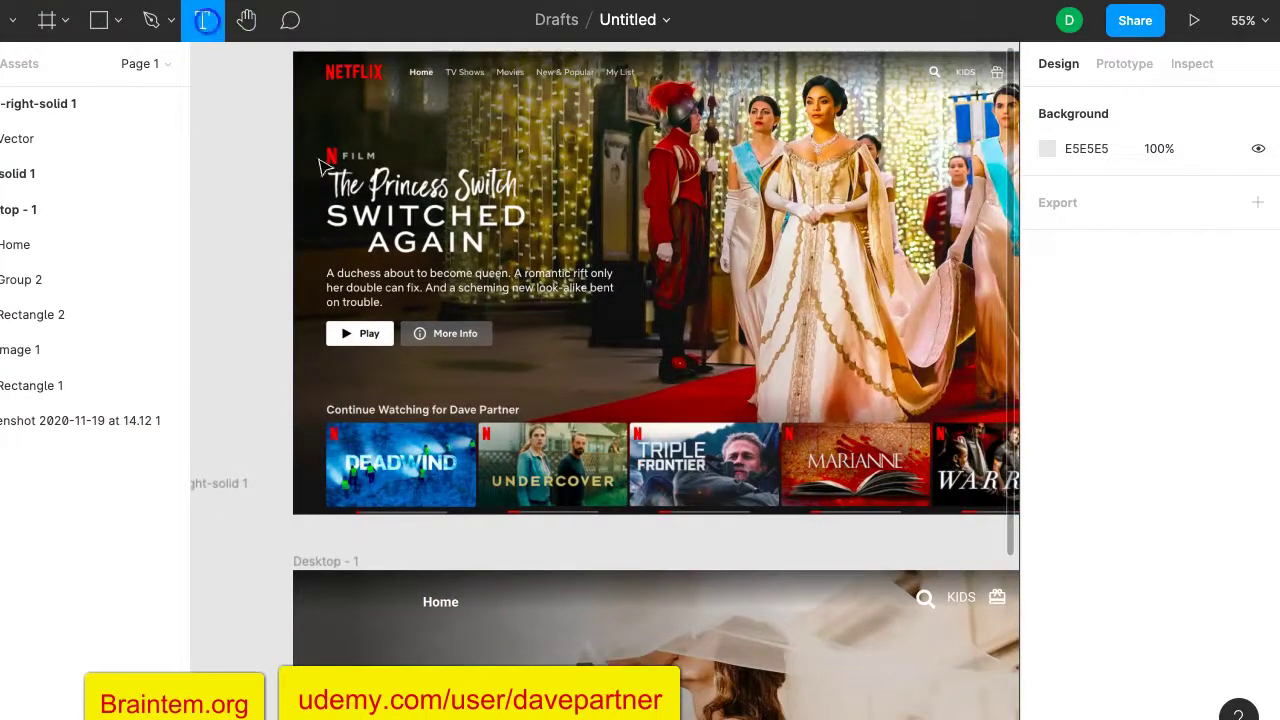
pyautogui.click(489, 600)
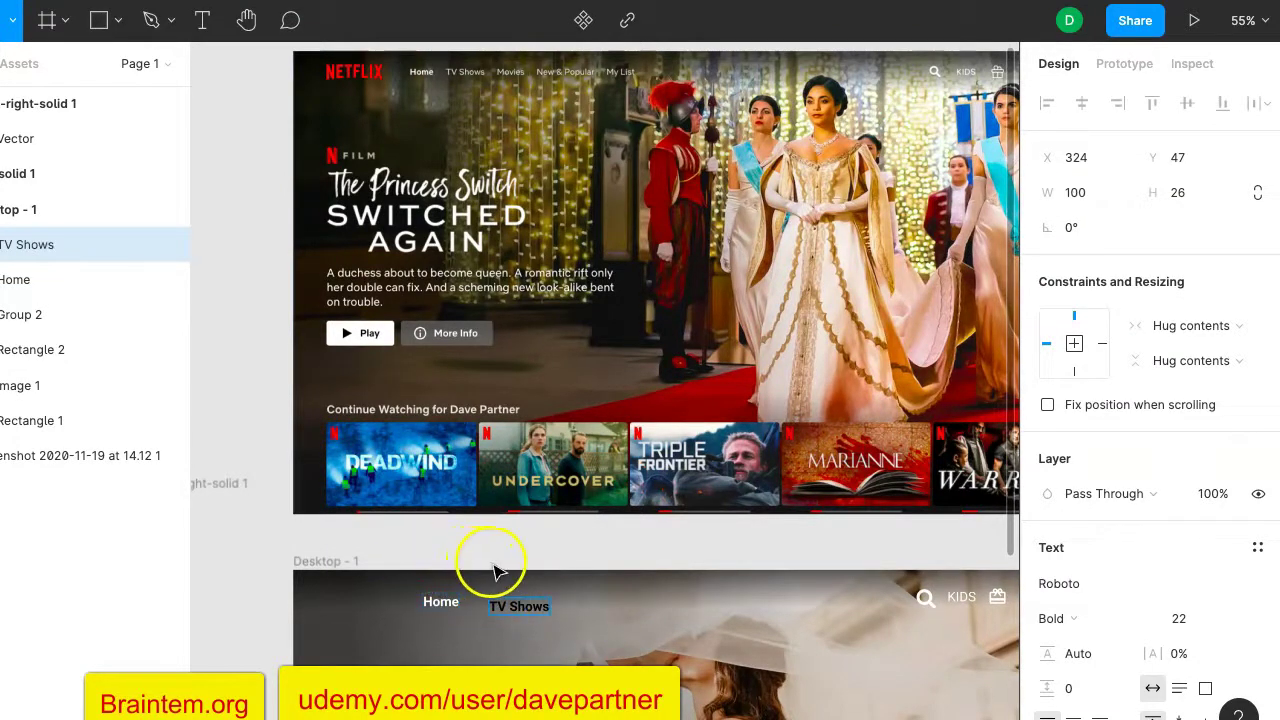
pyautogui.press('Escape')
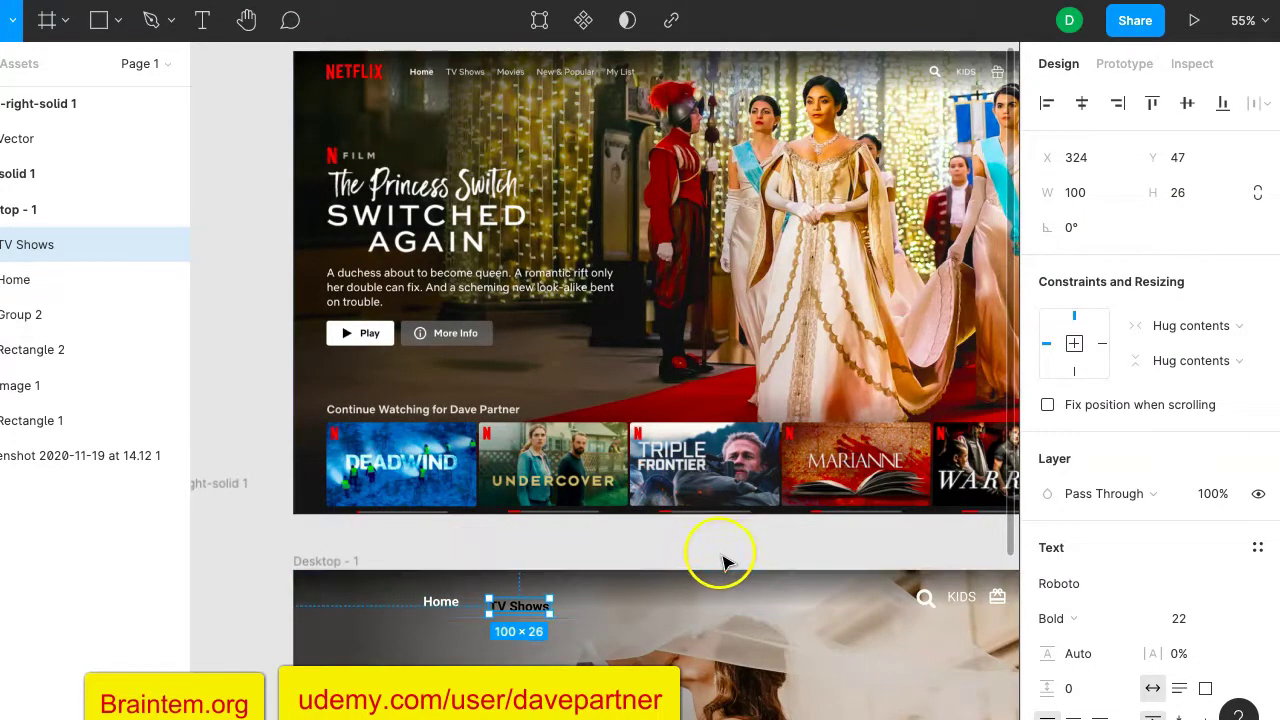
# Nudge the "TV Shows" text up to Y 39 to line up with "Home", and check the reference's navigation labels.
pyautogui.press('Up')
pyautogui.press('Up')
pyautogui.press('Up')
pyautogui.press('Up')
pyautogui.press('Up')
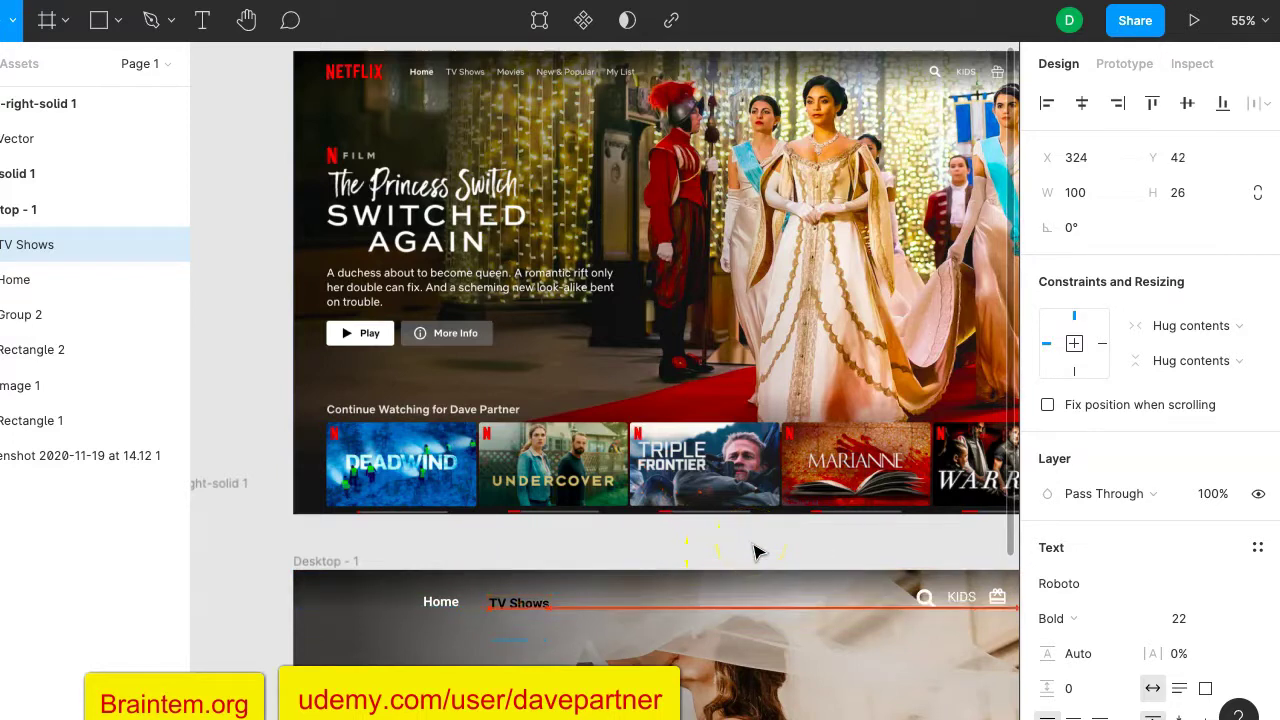
pyautogui.press('Up')
pyautogui.press('Up')
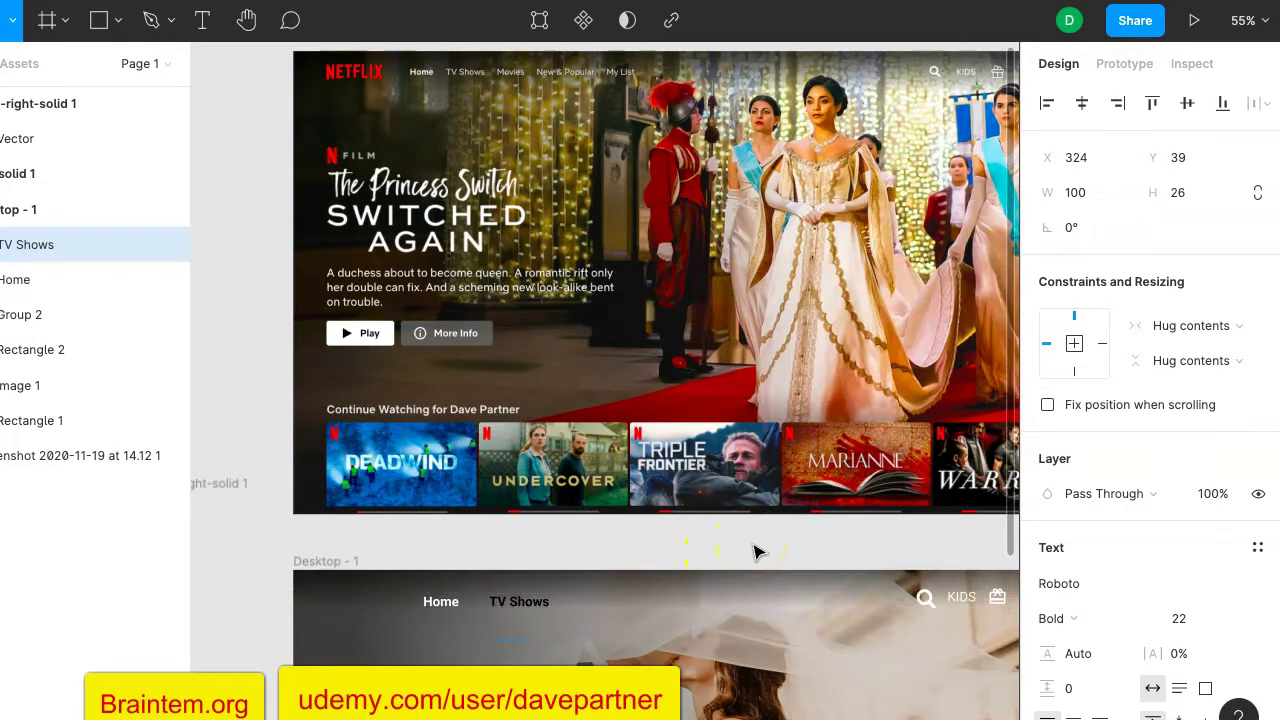
pyautogui.press('Up')
pyautogui.press('Up')
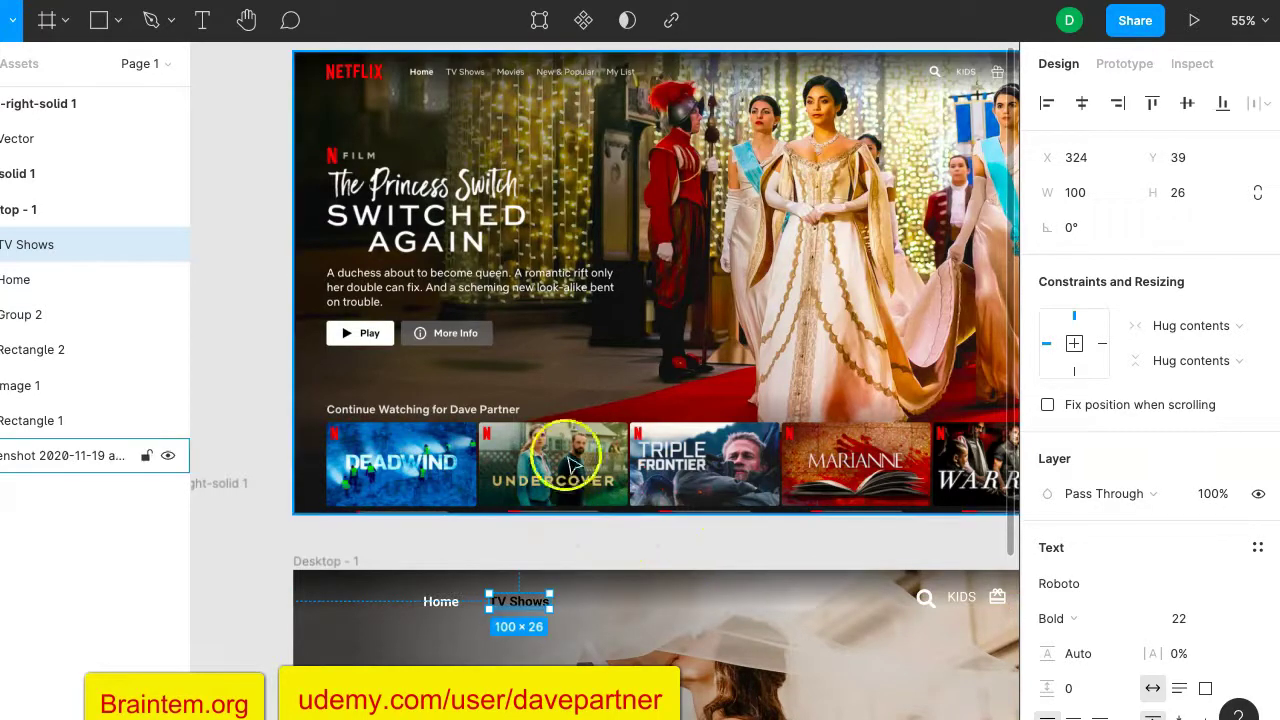
pyautogui.scroll(1, 475, 97)
pyautogui.scroll(5, 475, 97)
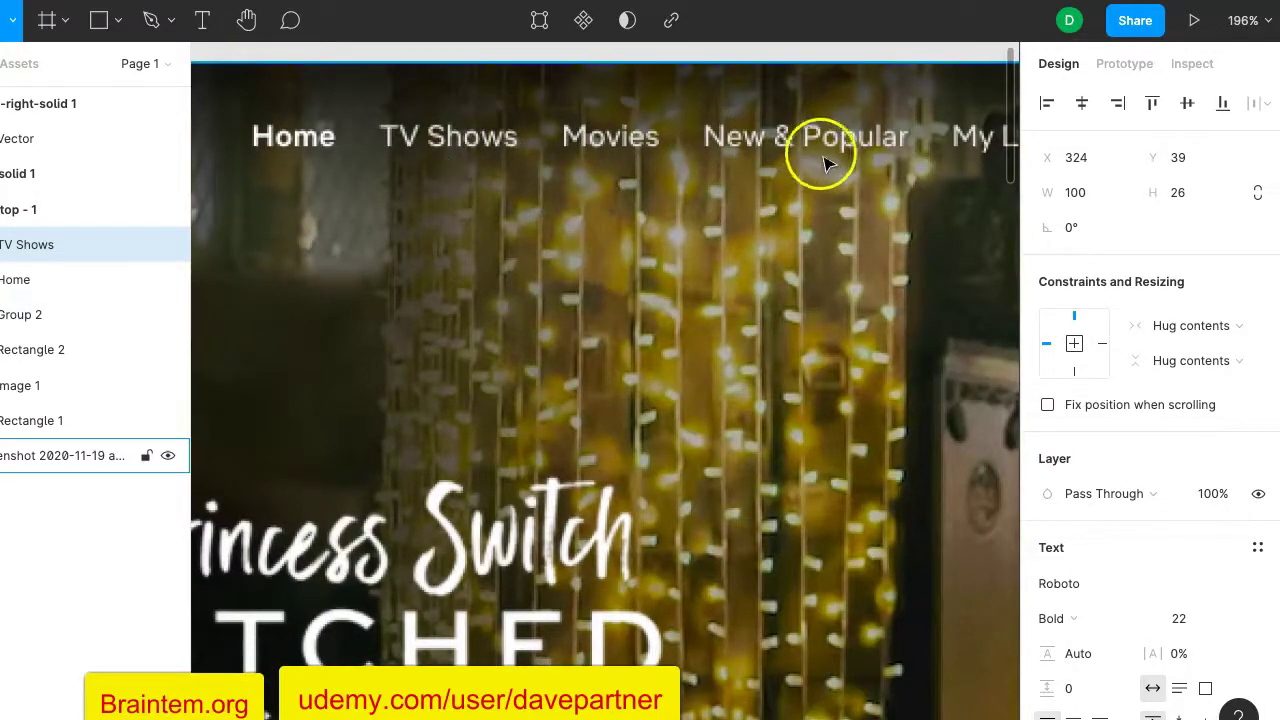
# Compare the "TV Shows" label with the reference and set its font weight to Regular.
pyautogui.scroll(-3, 446, 197)
pyautogui.scroll(-4, 446, 197)
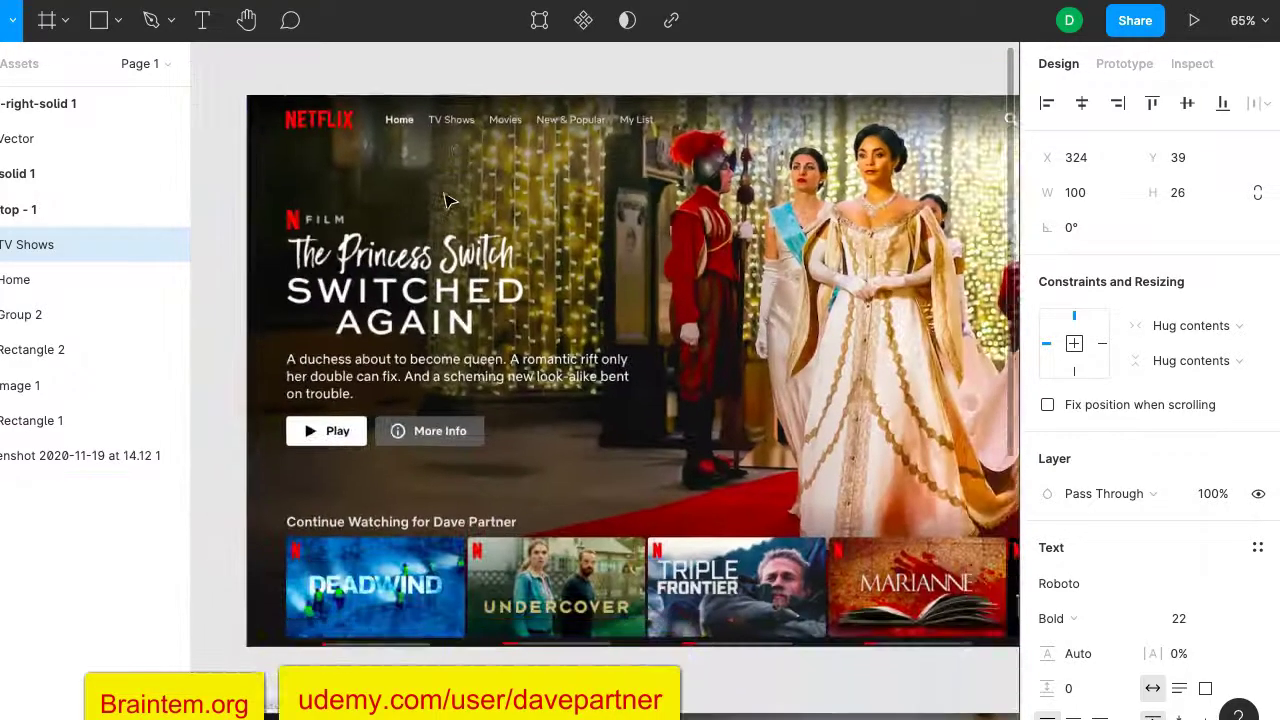
pyautogui.scroll(-2, 620, 400)
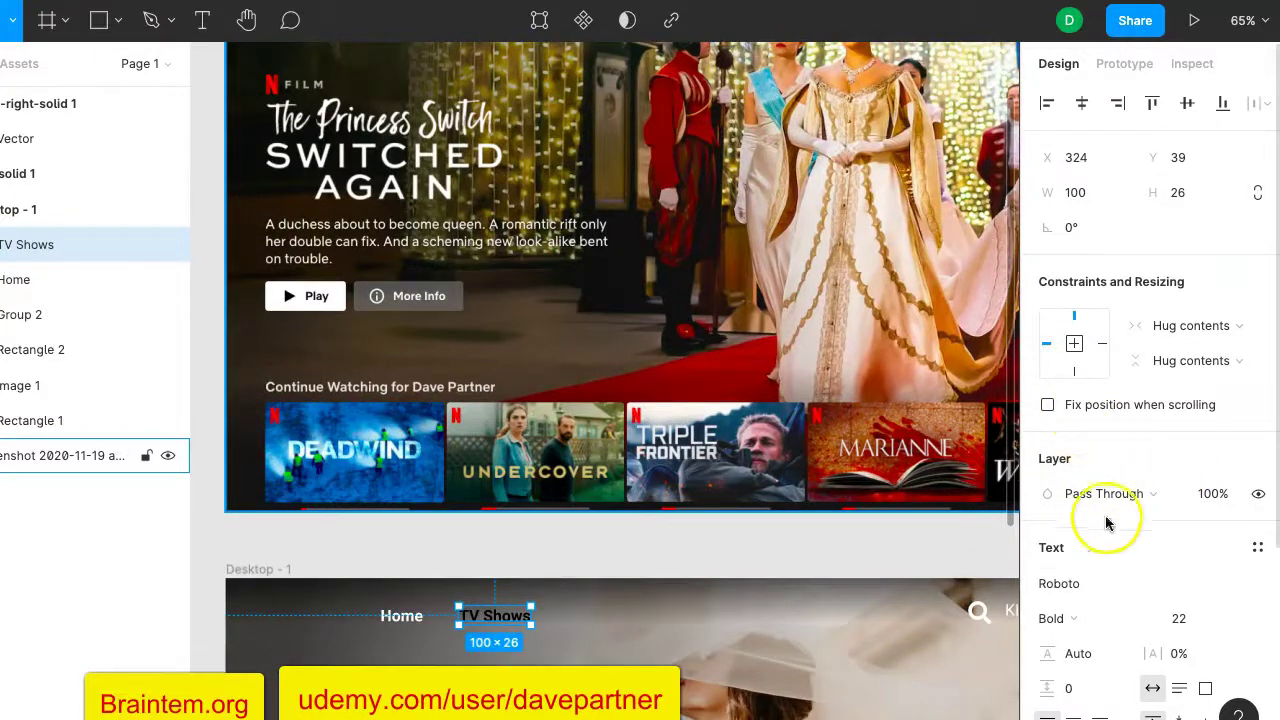
pyautogui.click(1086, 617)
pyautogui.click(1090, 566)
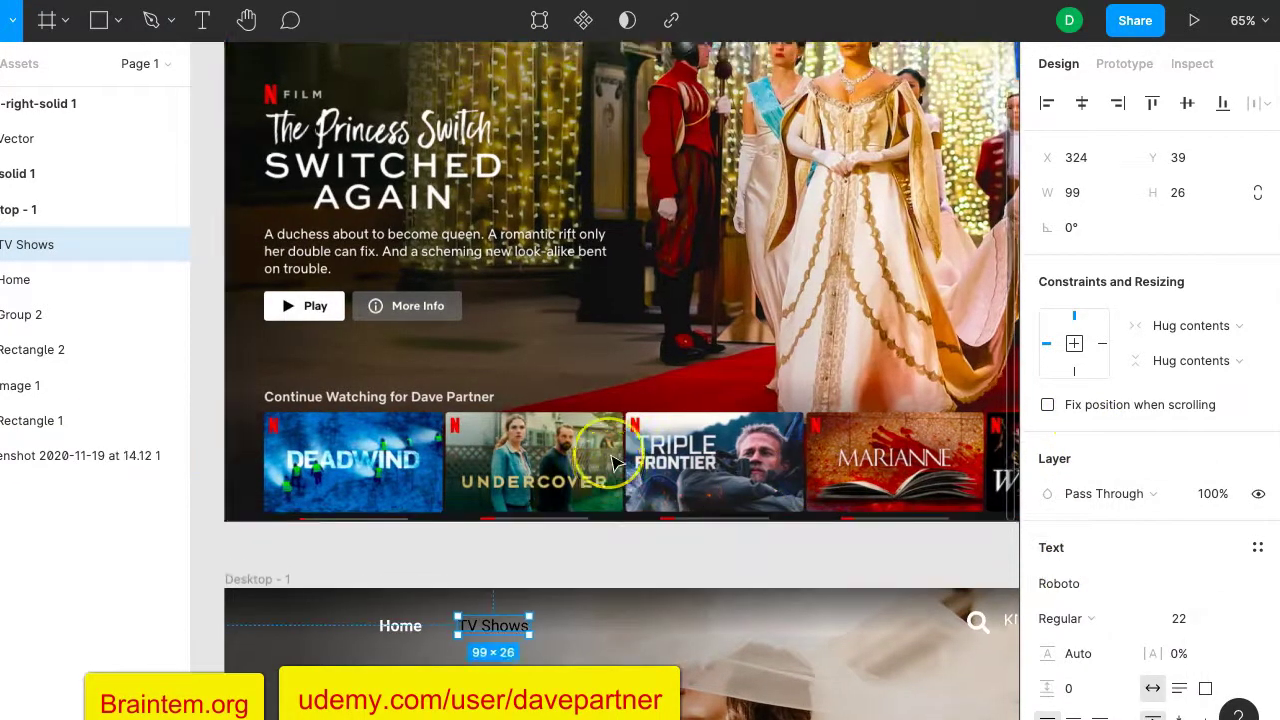
# Set the "TV Shows" text fill to white FFFFFF at 80% opacity.
pyautogui.scroll(-4, 700, 460)
pyautogui.scroll(5, 615, 462)
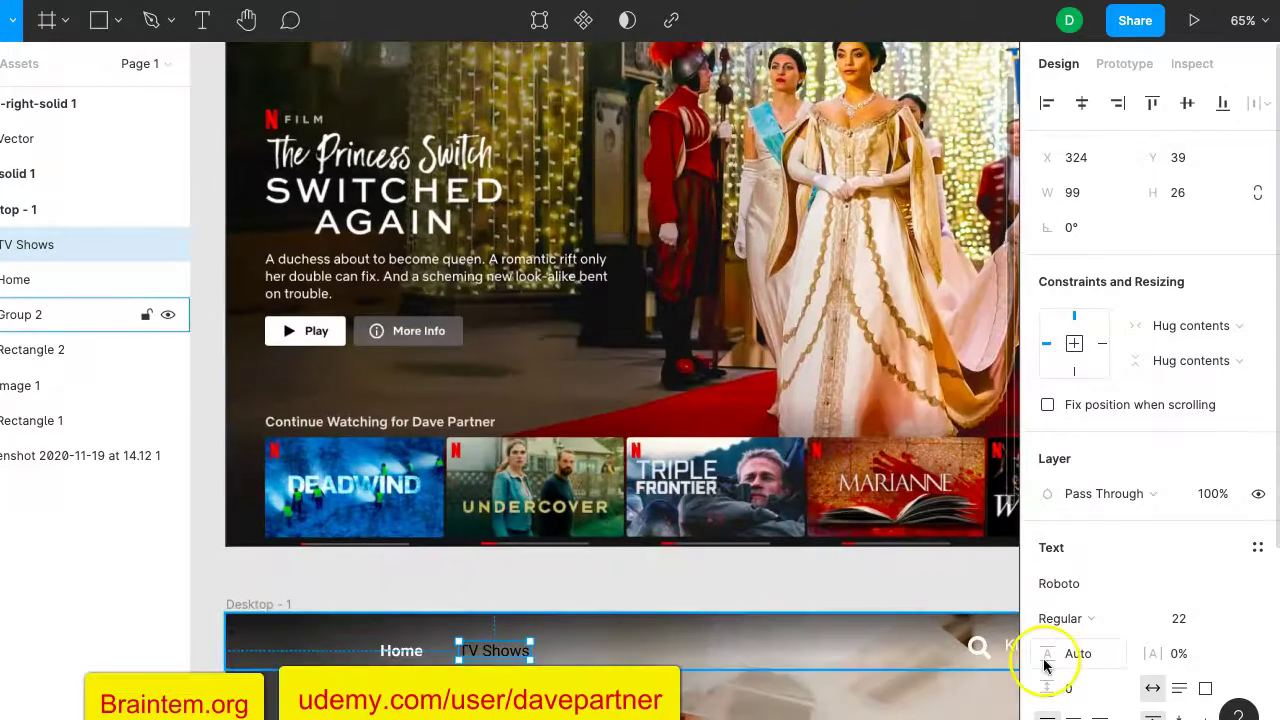
pyautogui.scroll(-5, 1180, 578)
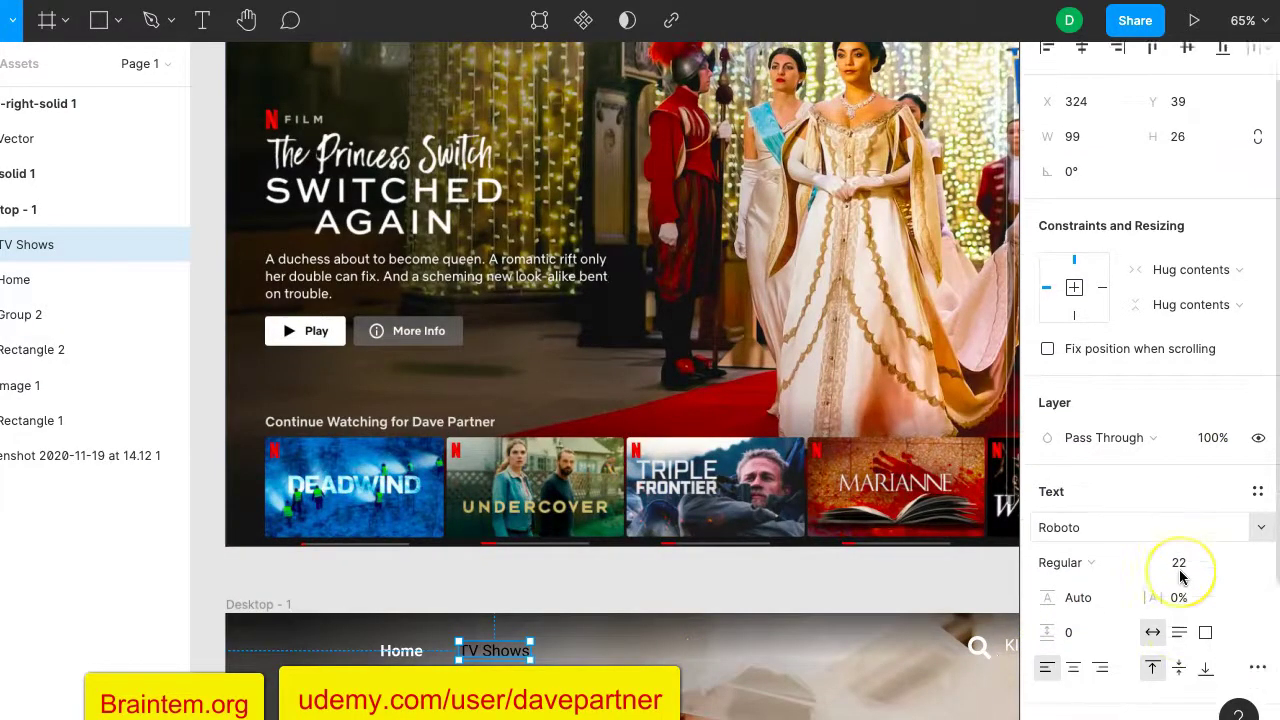
pyautogui.click(1161, 535)
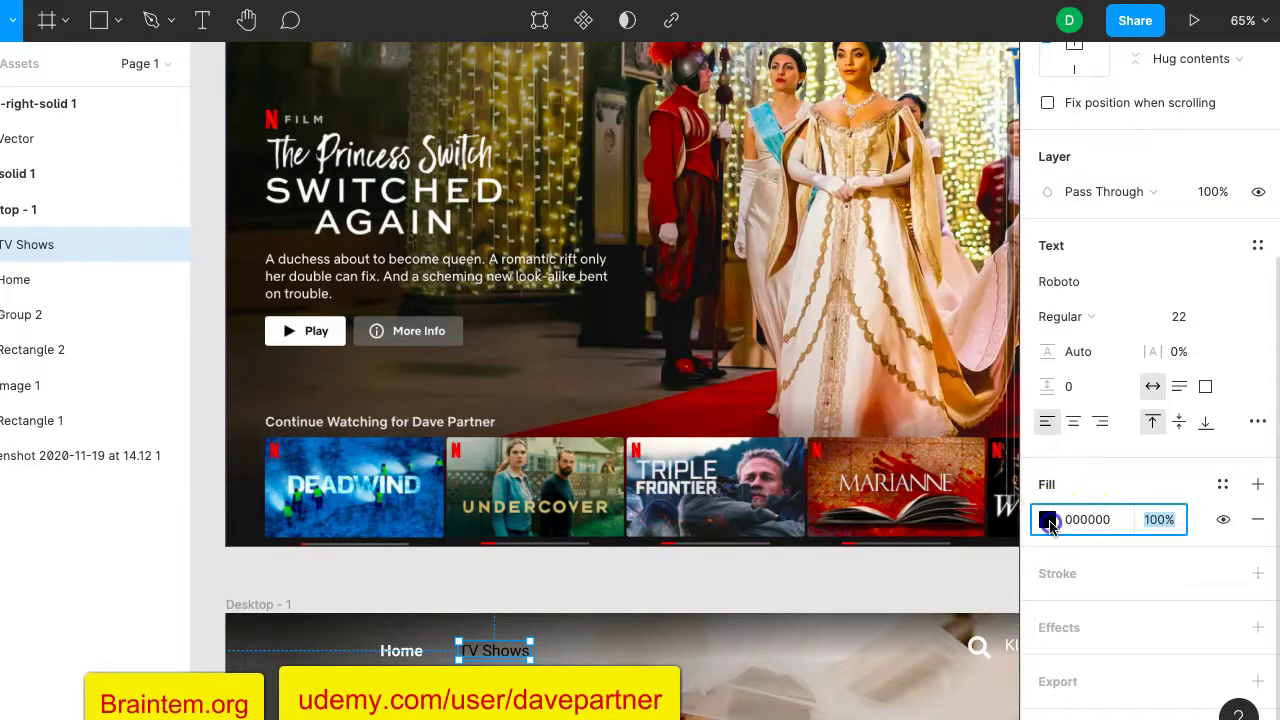
pyautogui.click(1048, 521)
pyautogui.click(790, 660)
pyautogui.click(1171, 486)
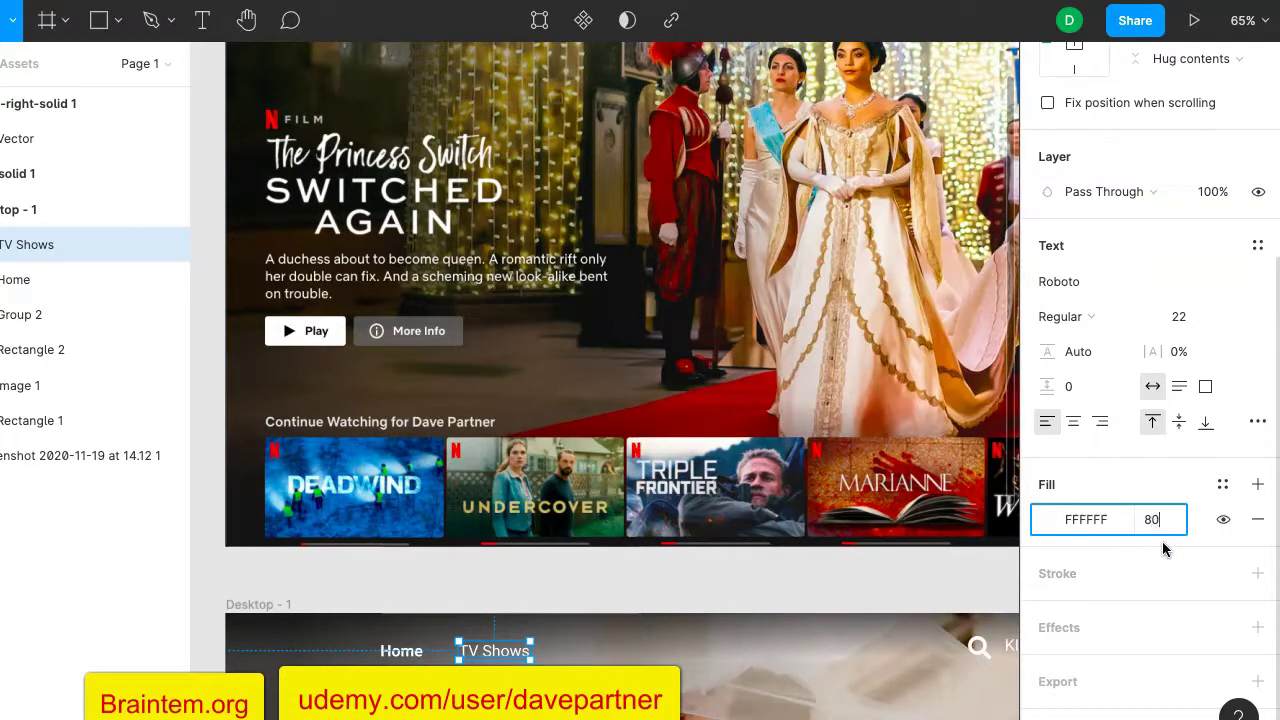
pyautogui.click(935, 570)
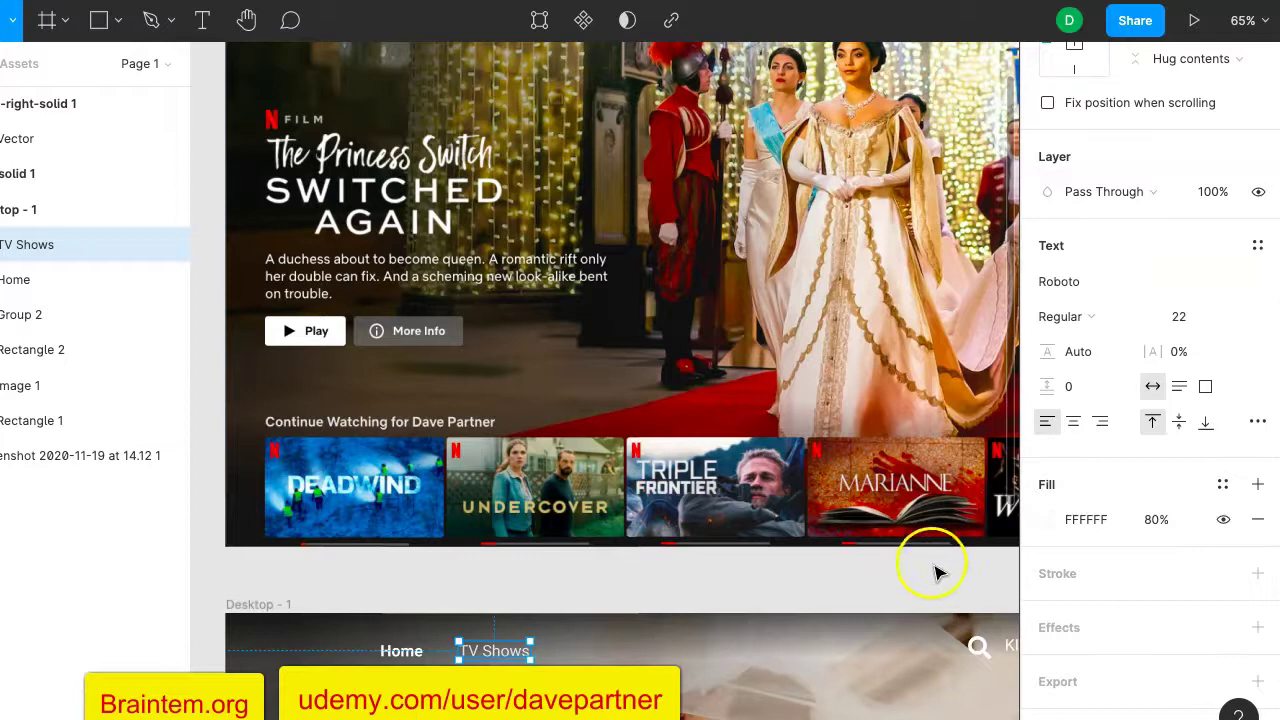
# Duplicate the "TV Shows" label three times in an evenly spaced row along the header, matching the reference's number of navigation labels.
pyautogui.scroll(-5, 720, 603)
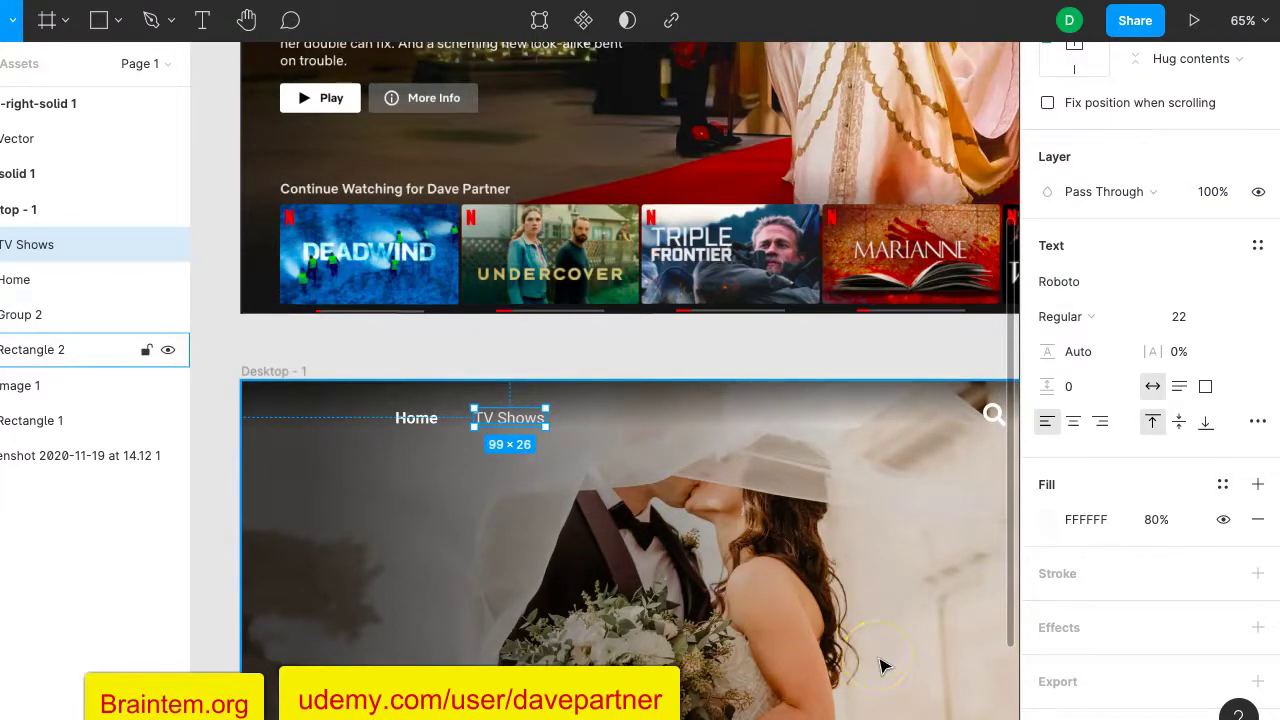
pyautogui.hotkey('ctrl', 'd')
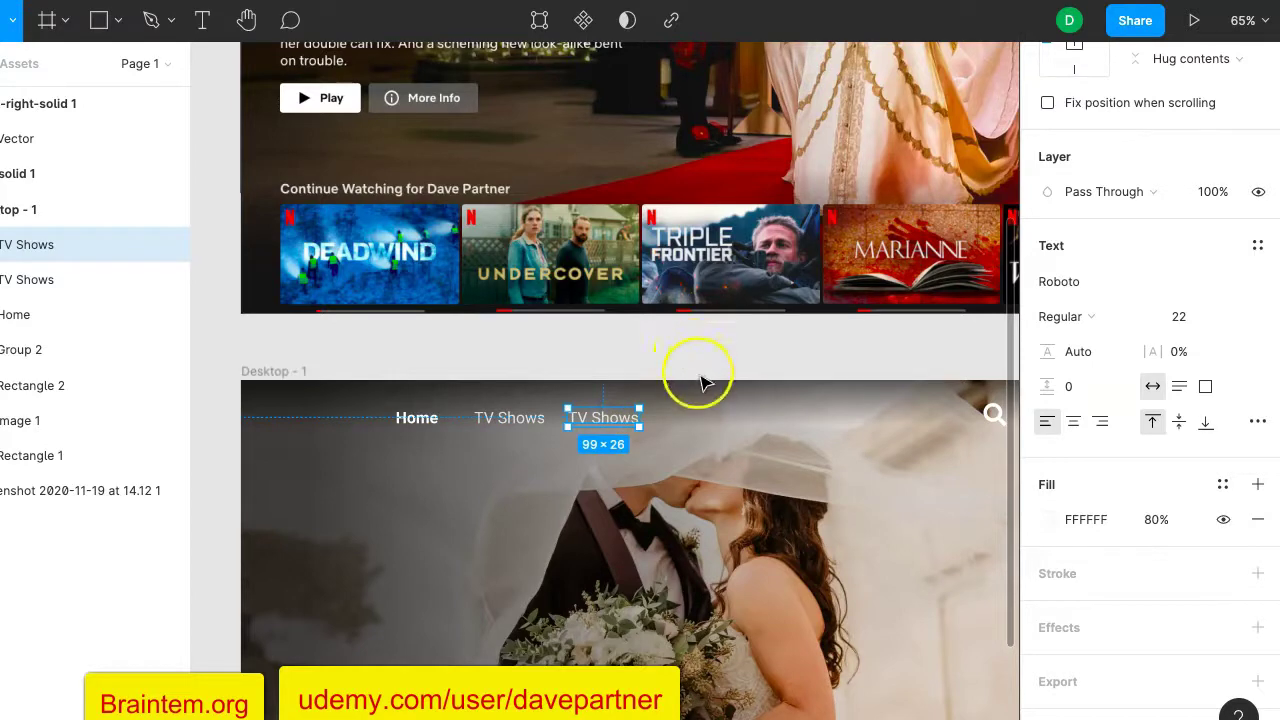
pyautogui.scroll(-6, 700, 383)
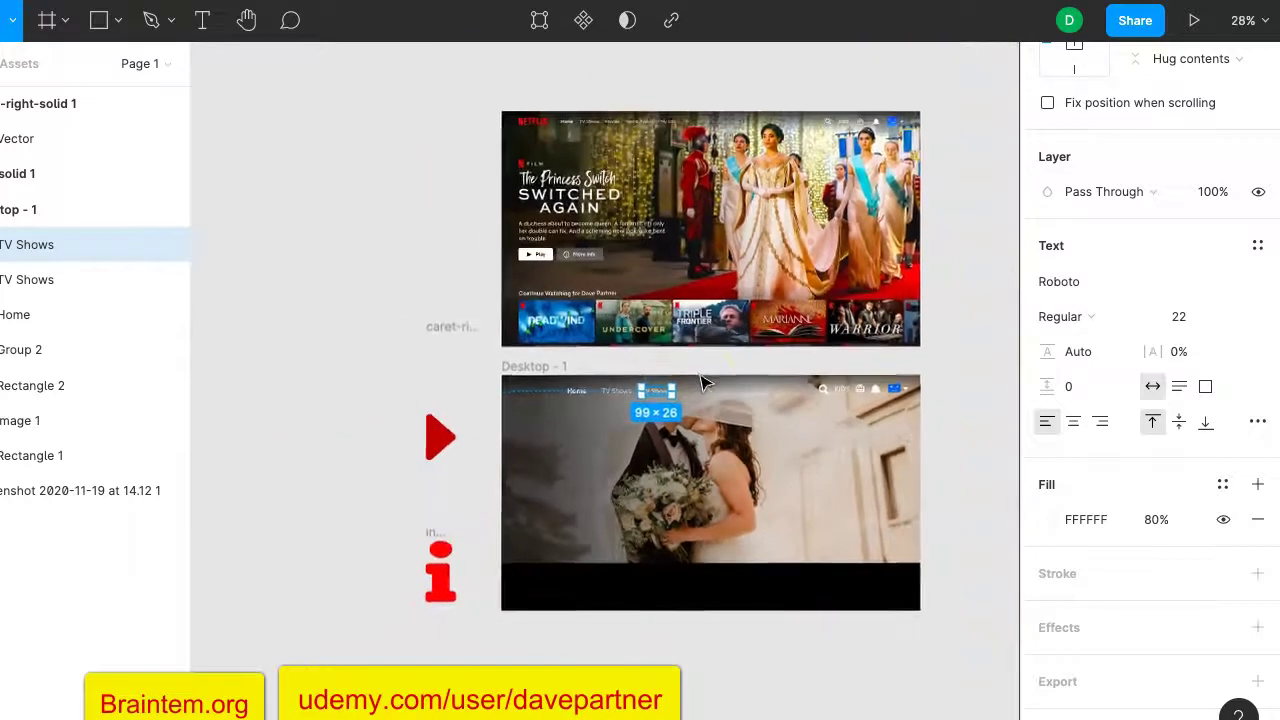
pyautogui.scroll(1, 700, 383)
pyautogui.click(636, 280)
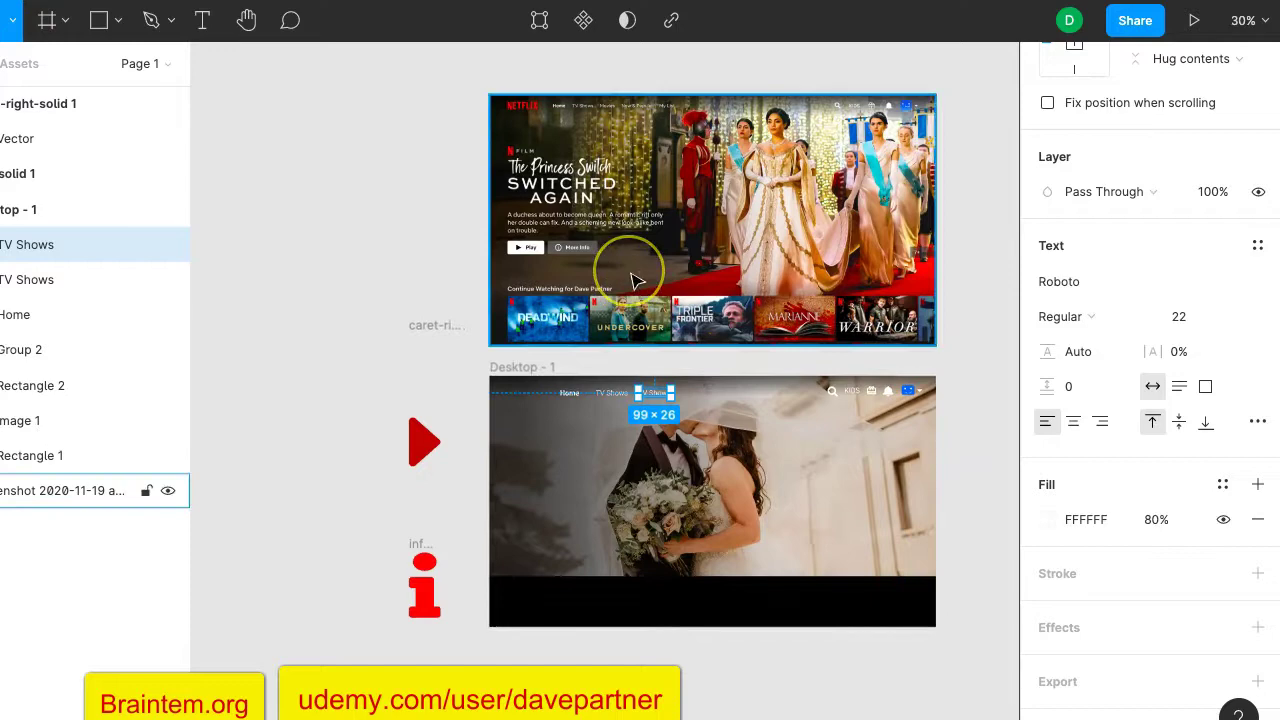
pyautogui.scroll(-1, 636, 280)
pyautogui.scroll(6, 636, 280)
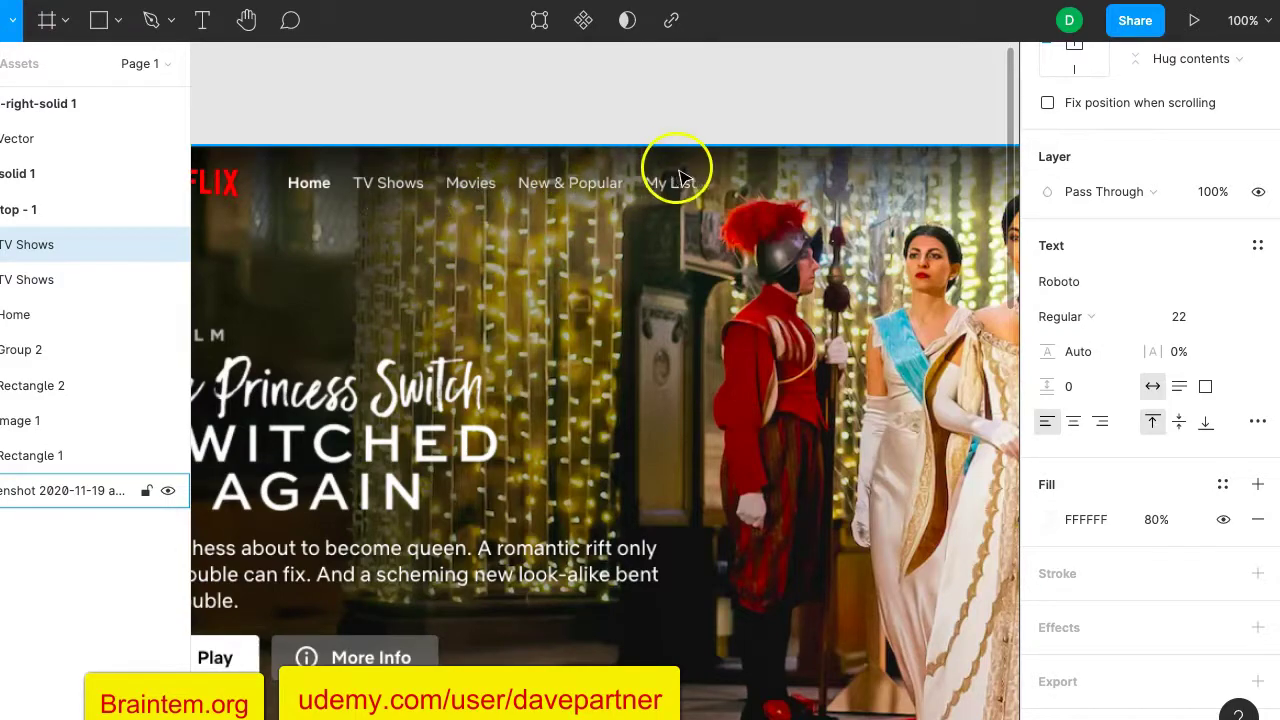
pyautogui.scroll(-4, 665, 214)
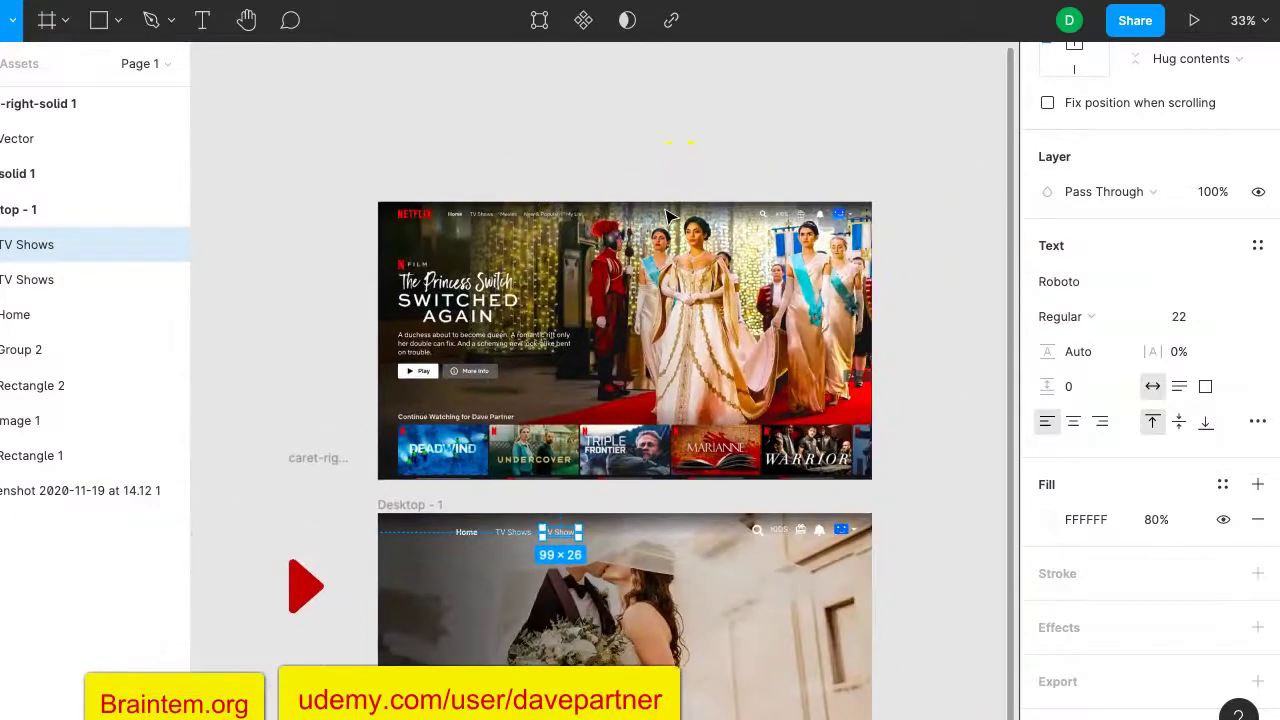
pyautogui.scroll(4, 668, 216)
pyautogui.scroll(-5, 668, 216)
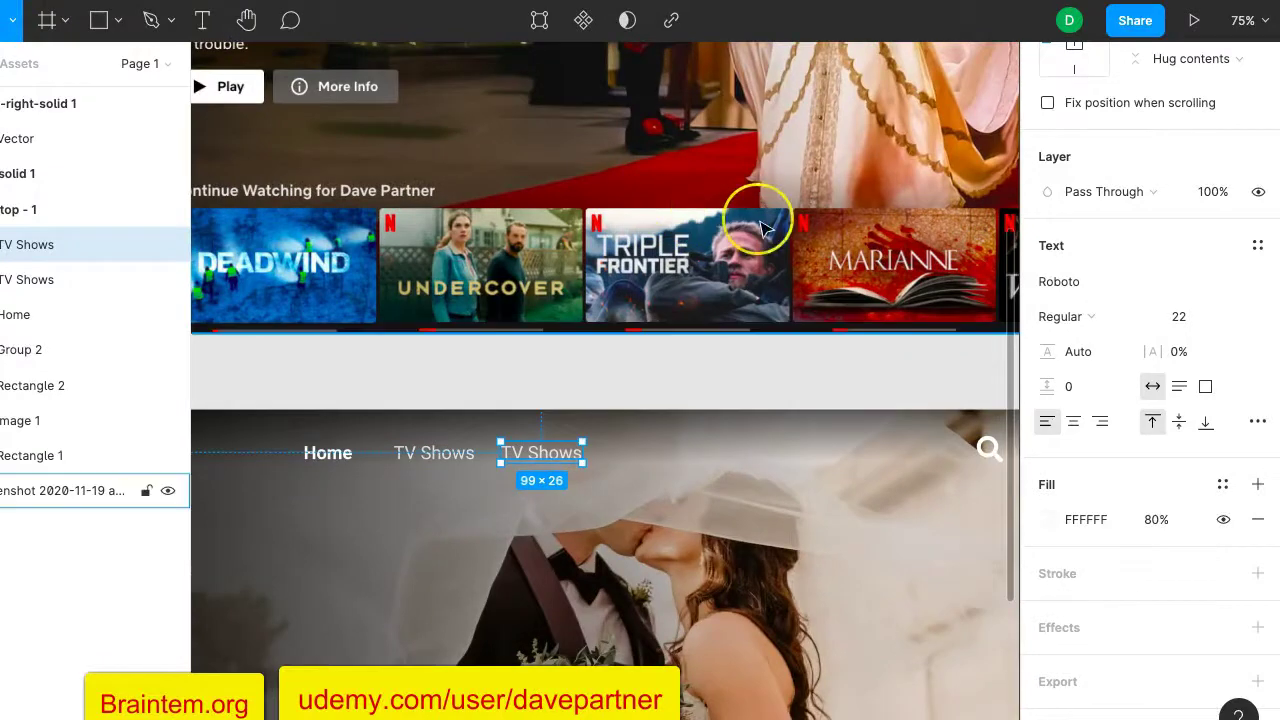
pyautogui.hotkey('ctrl', 'd')
pyautogui.hotkey('ctrl', 'd')
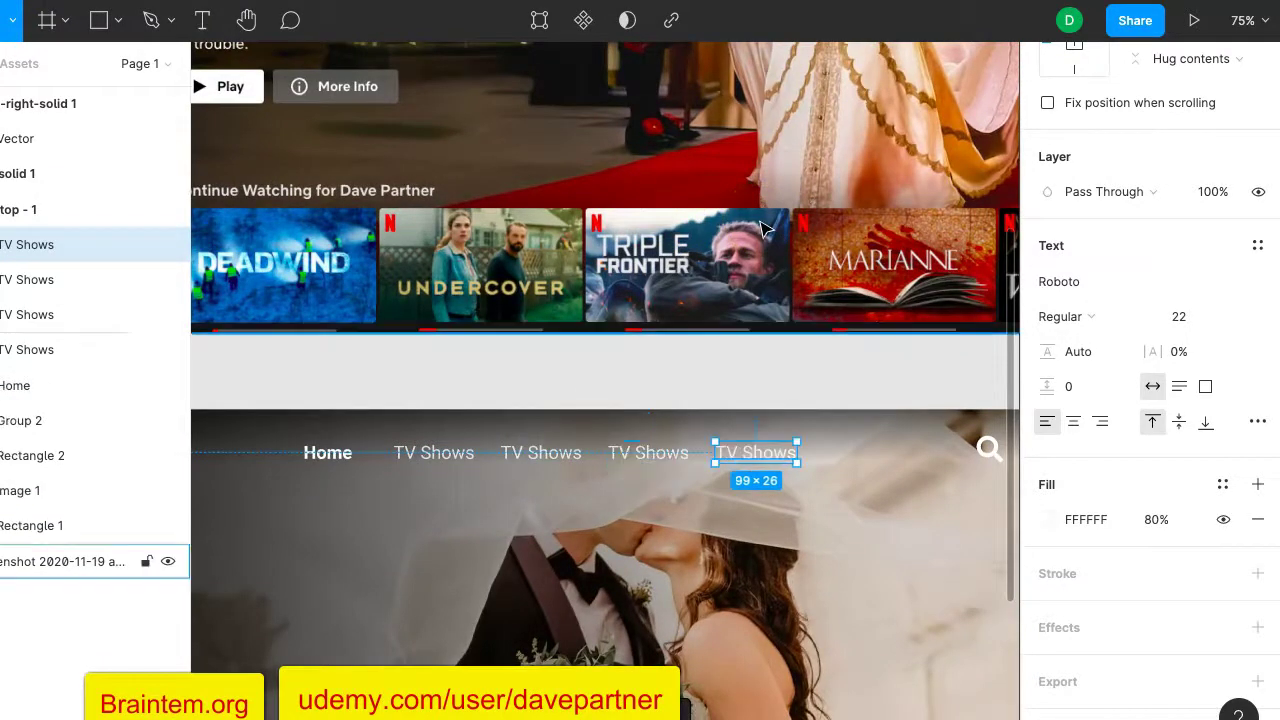
# Check the reference's navigation labels and change the second "TV Shows" label in the header to "Movies".
pyautogui.scroll(7, 630, 230)
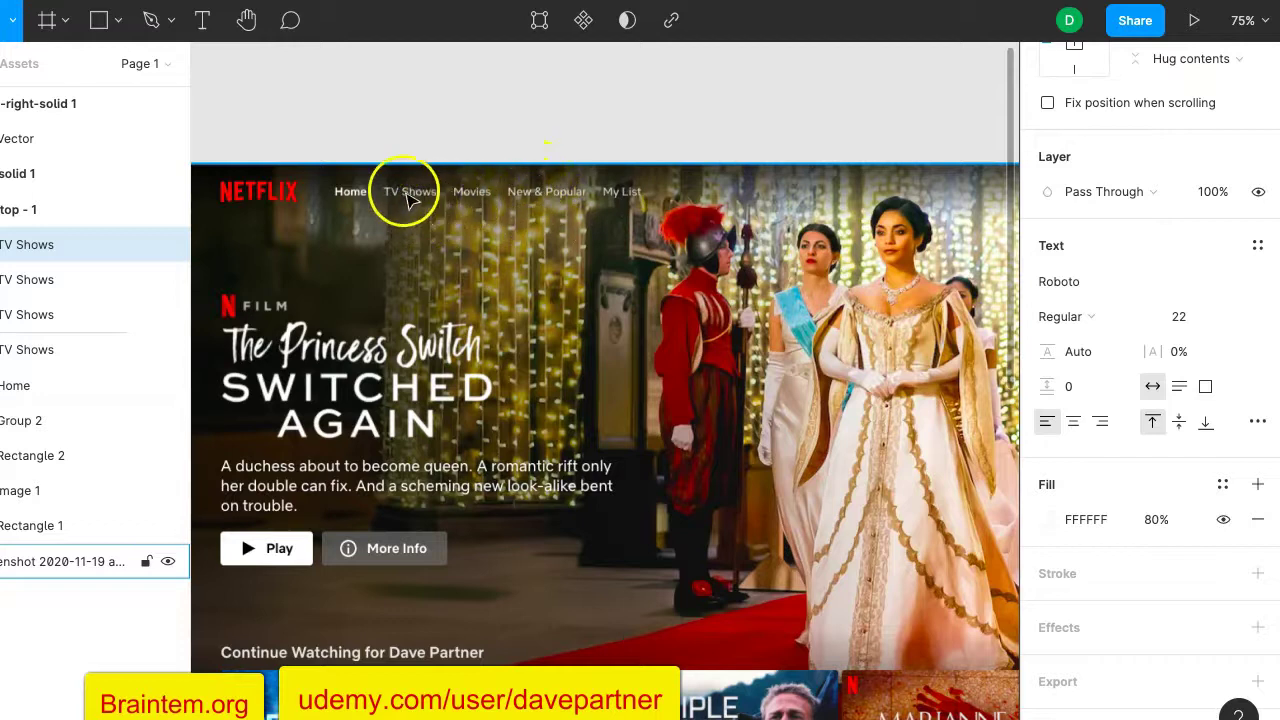
pyautogui.scroll(-7, 522, 310)
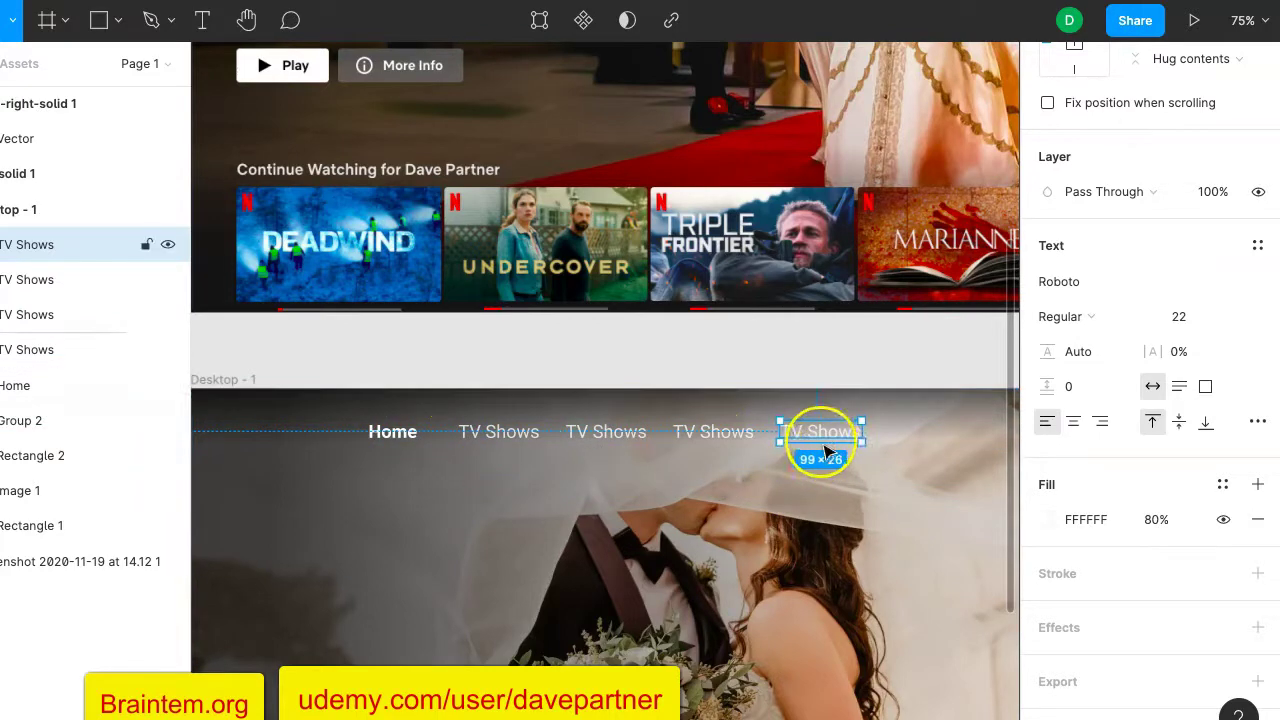
pyautogui.hscroll(3, 827, 452)
pyautogui.scroll(3, 828, 453)
pyautogui.scroll(-5, 800, 500)
pyautogui.click(781, 589)
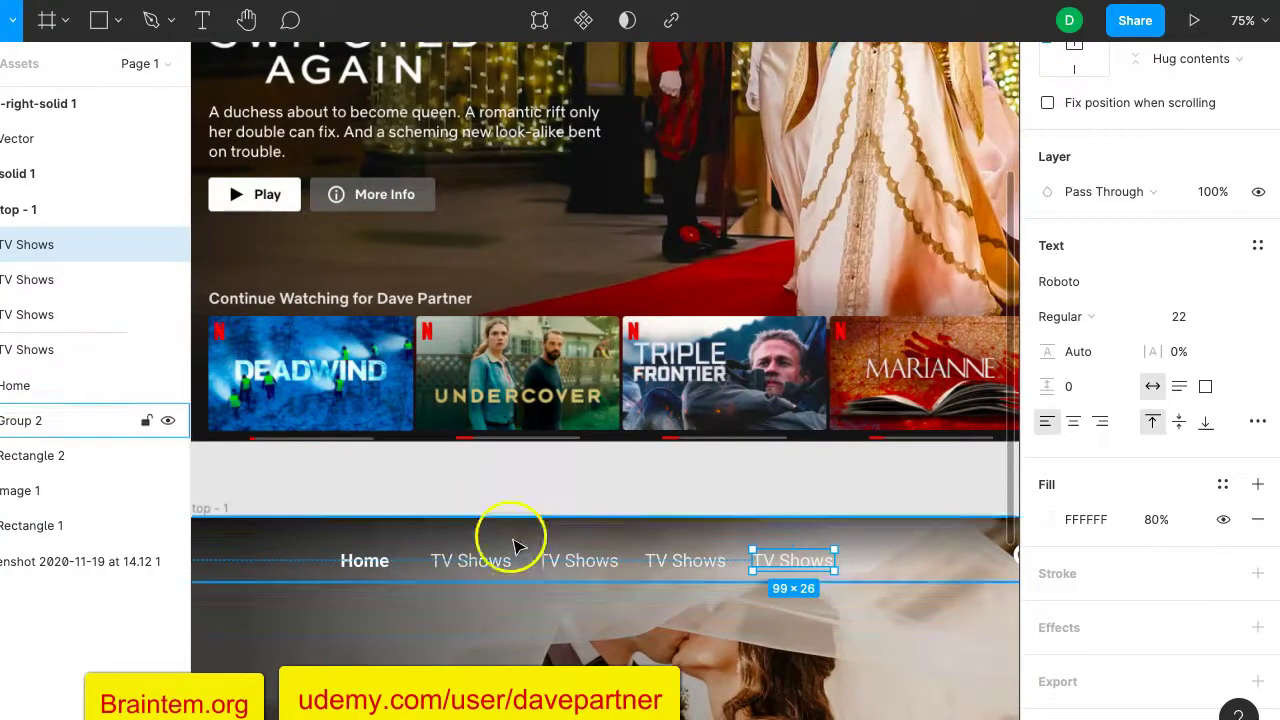
pyautogui.scroll(5, 578, 530)
pyautogui.scroll(1, 578, 530)
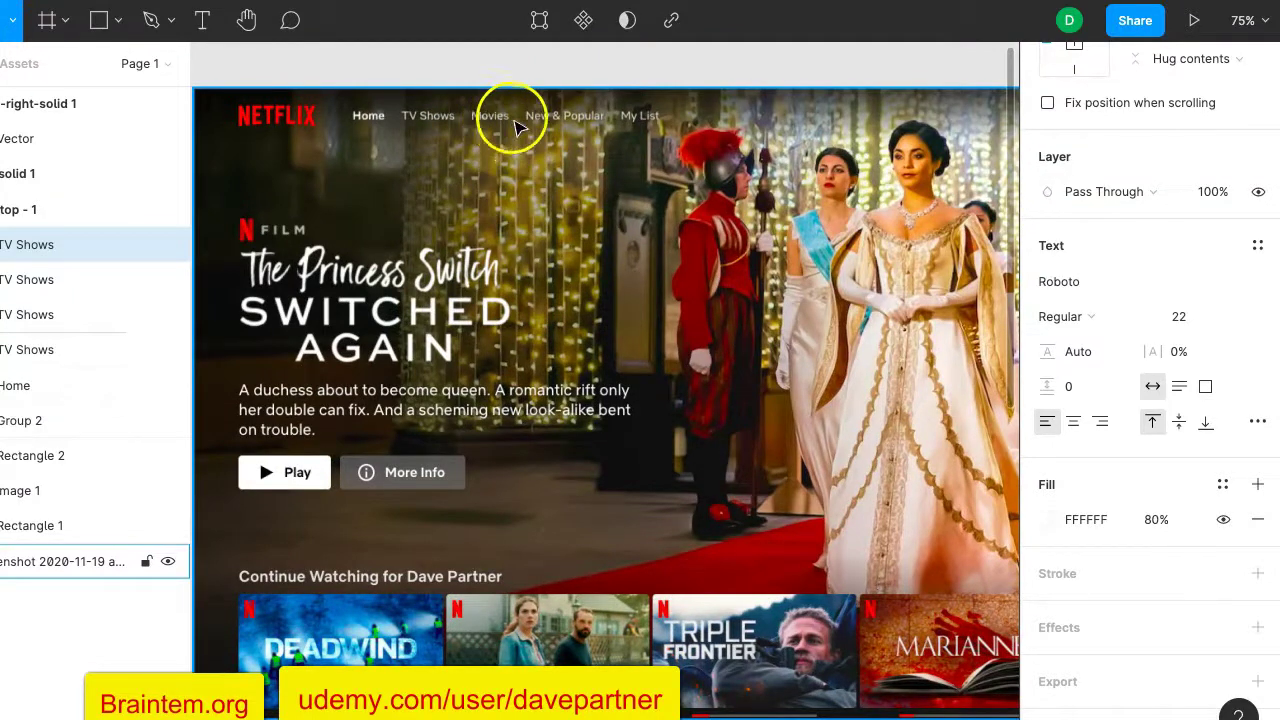
pyautogui.scroll(-7, 622, 226)
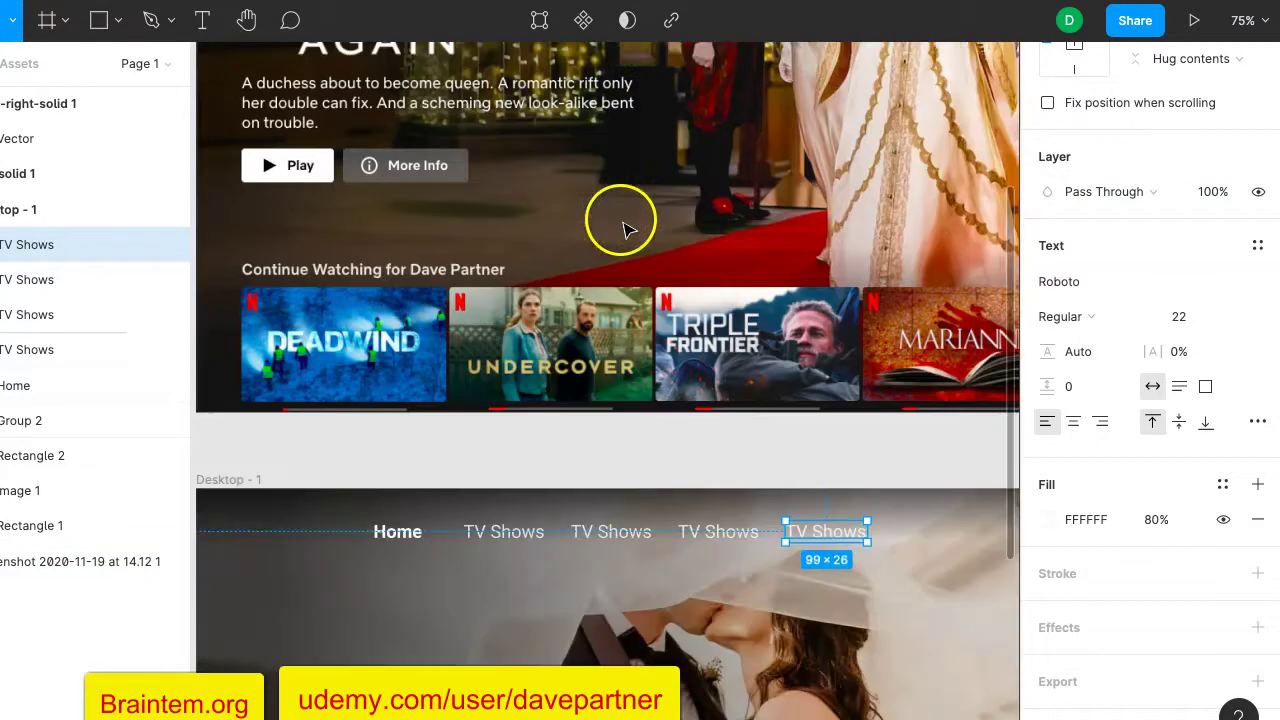
pyautogui.click(600, 474)
pyautogui.write('M')
pyautogui.click(672, 452)
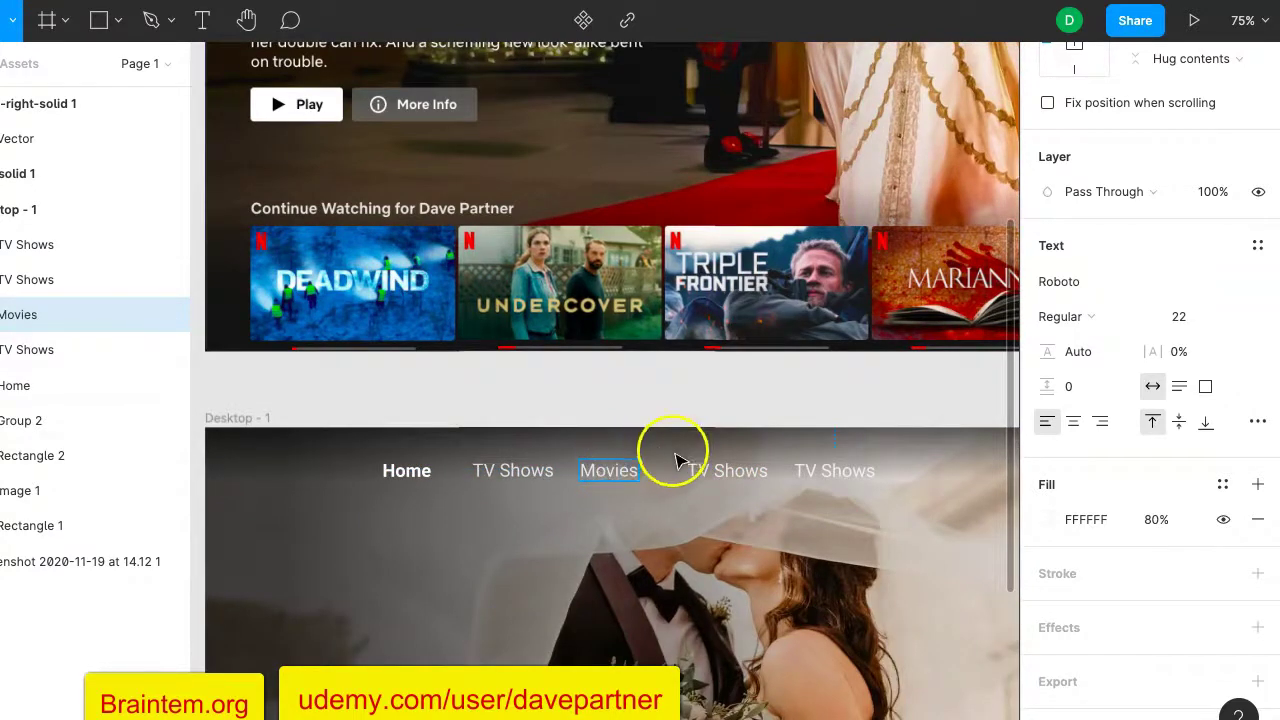
# Change the label after "Movies" to "News & Popular" and check the reference for the next label.
pyautogui.click(708, 474)
pyautogui.write('News & Popular')
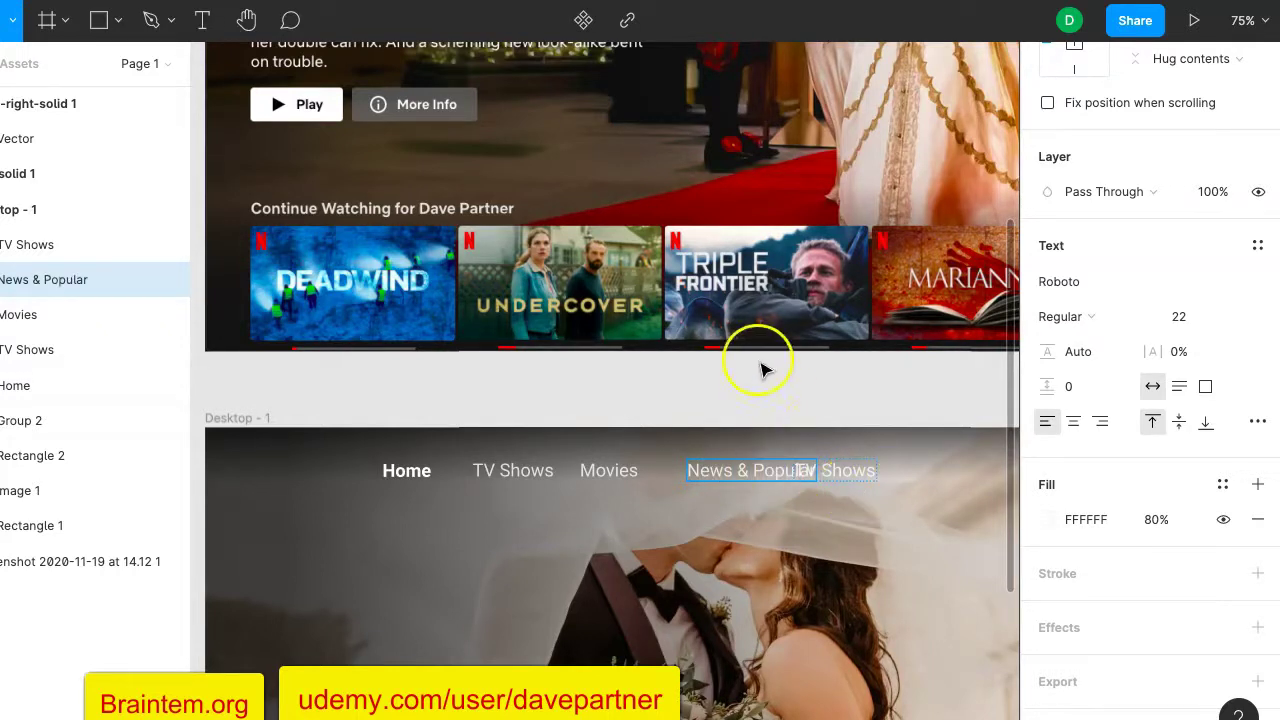
pyautogui.scroll(5, 763, 363)
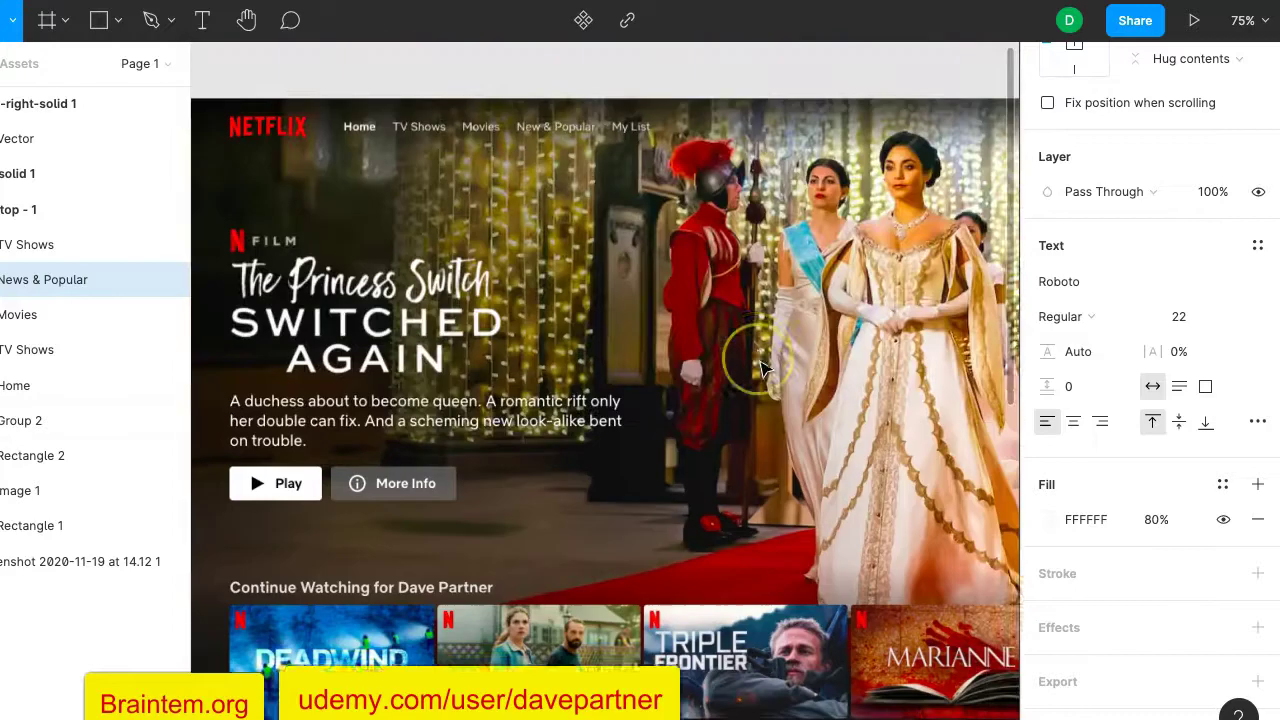
pyautogui.scroll(-4, 763, 368)
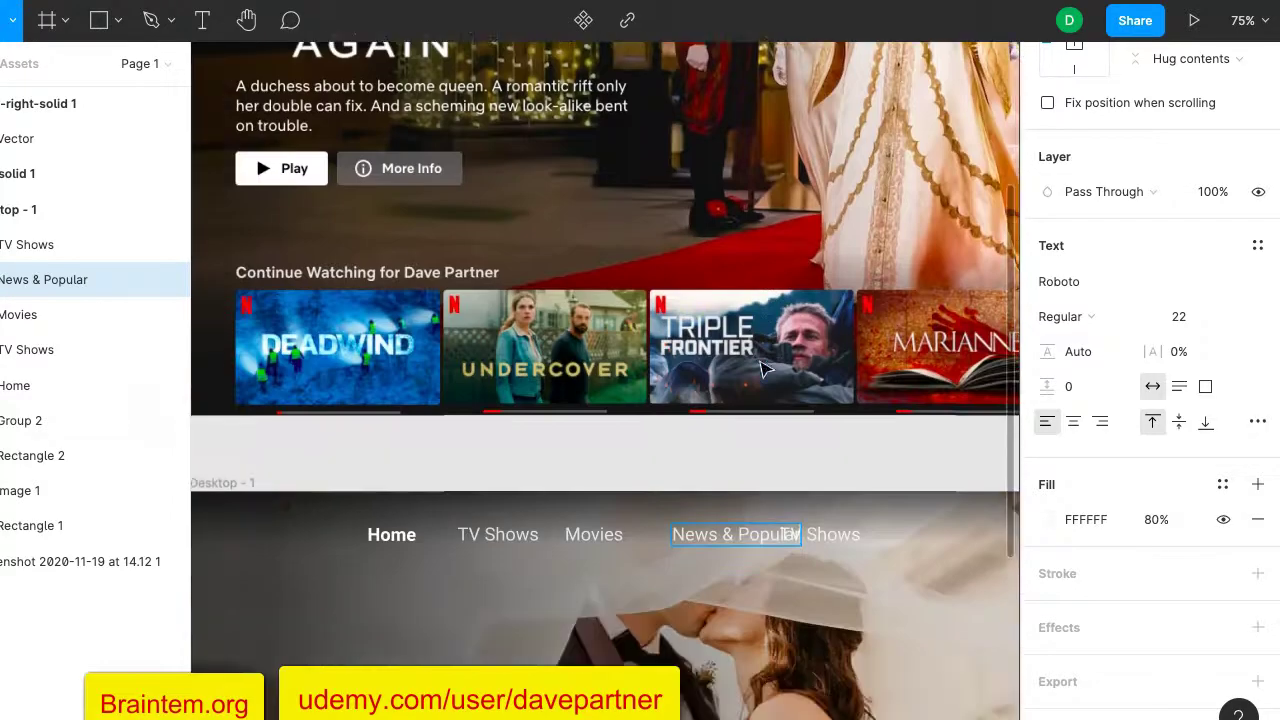
pyautogui.press('Escape')
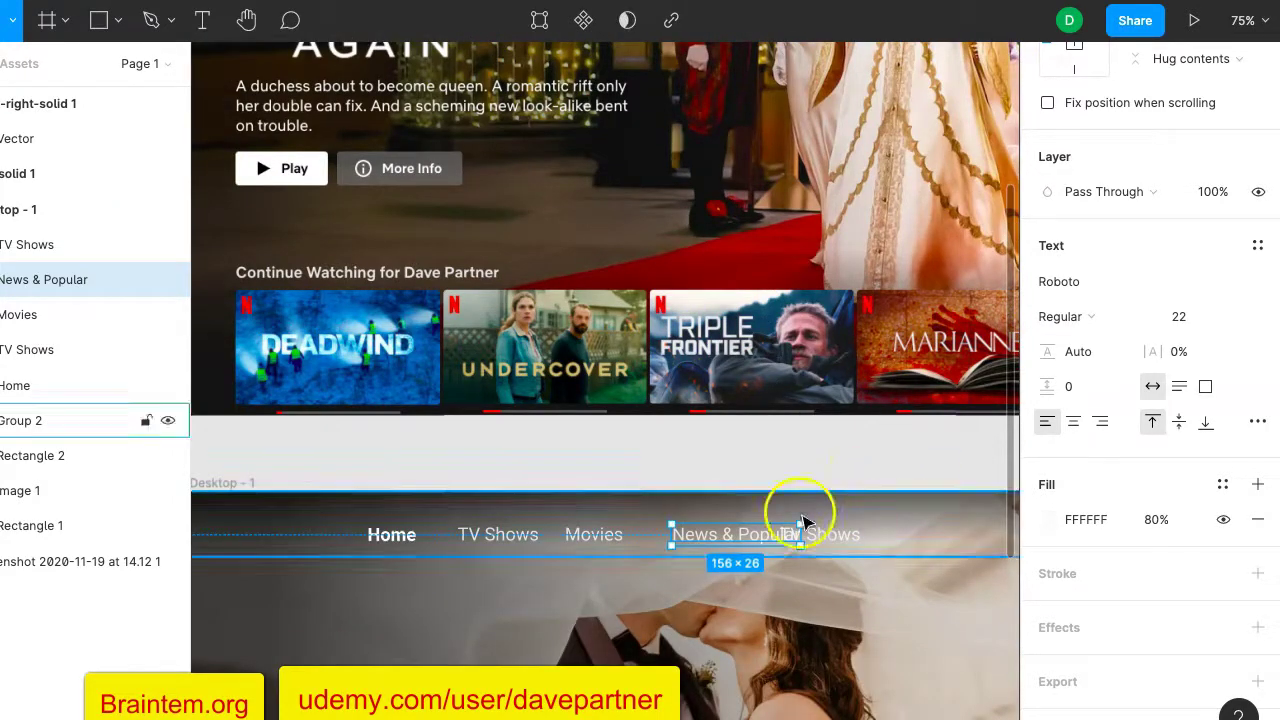
# Move the last "TV Shows" copy right, clear of "News & Popular", and change its text to "My List".
pyautogui.click(826, 534)
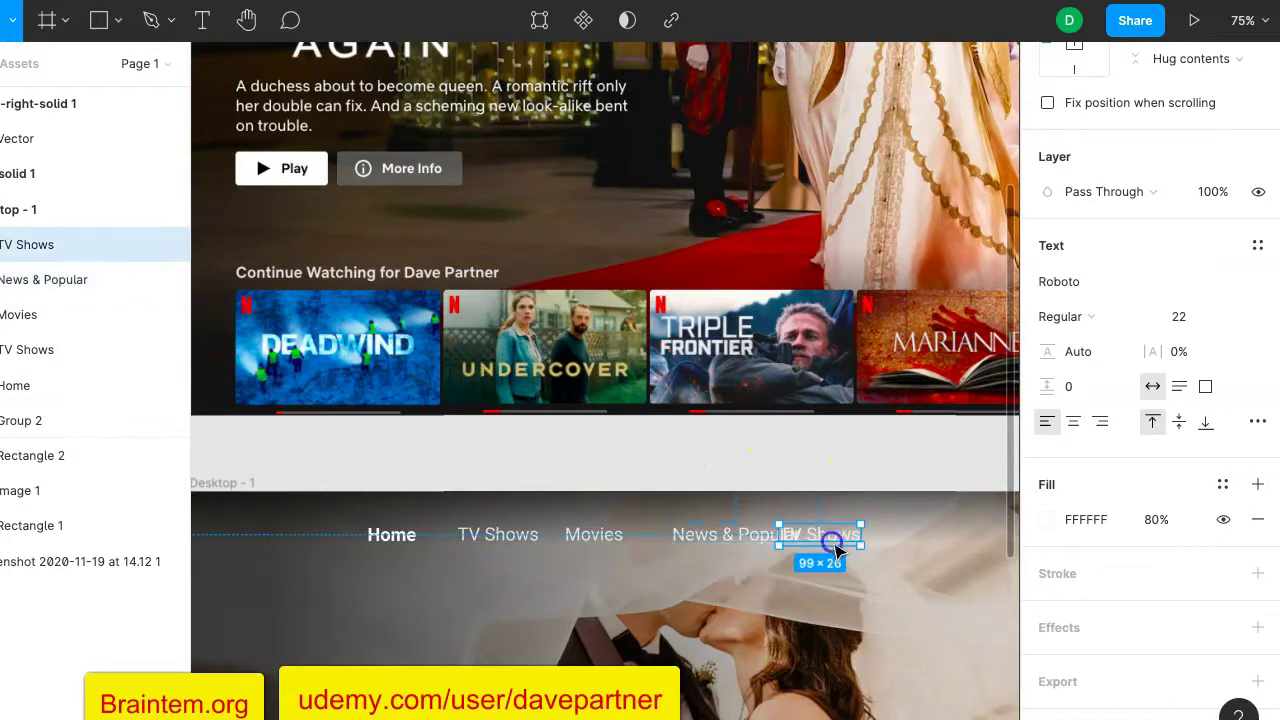
pyautogui.click(804, 486)
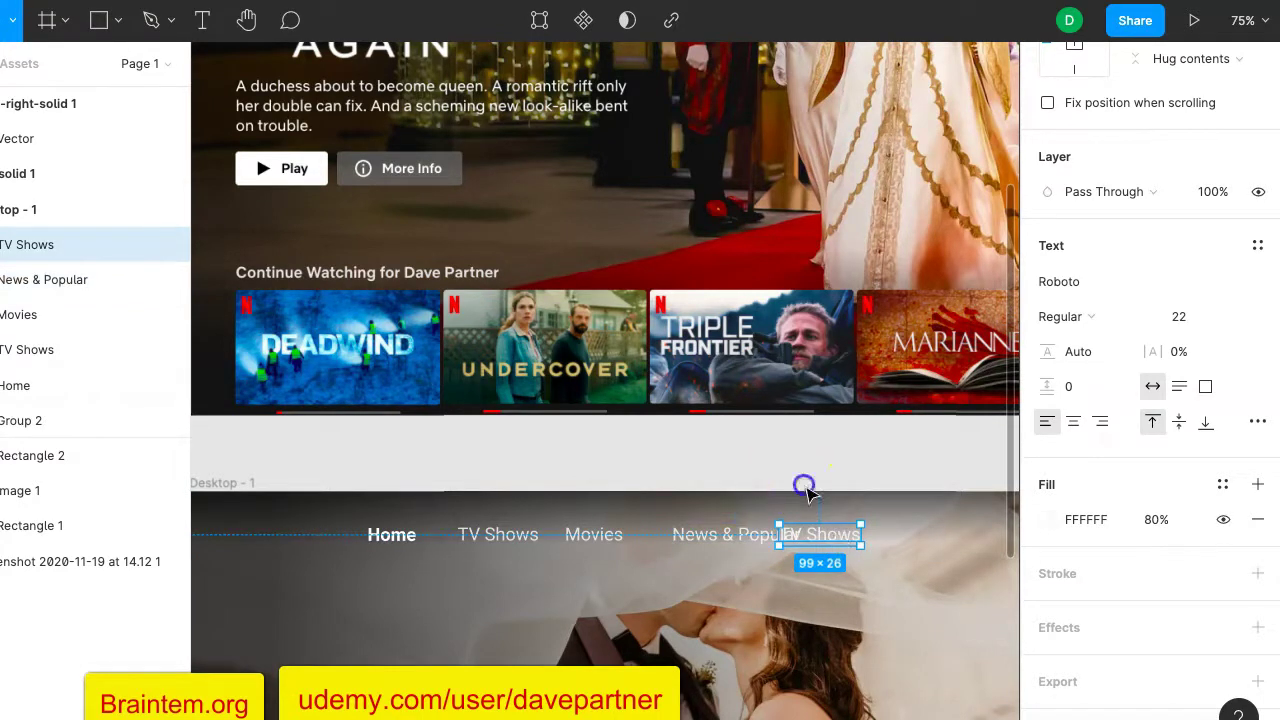
pyautogui.click(818, 525)
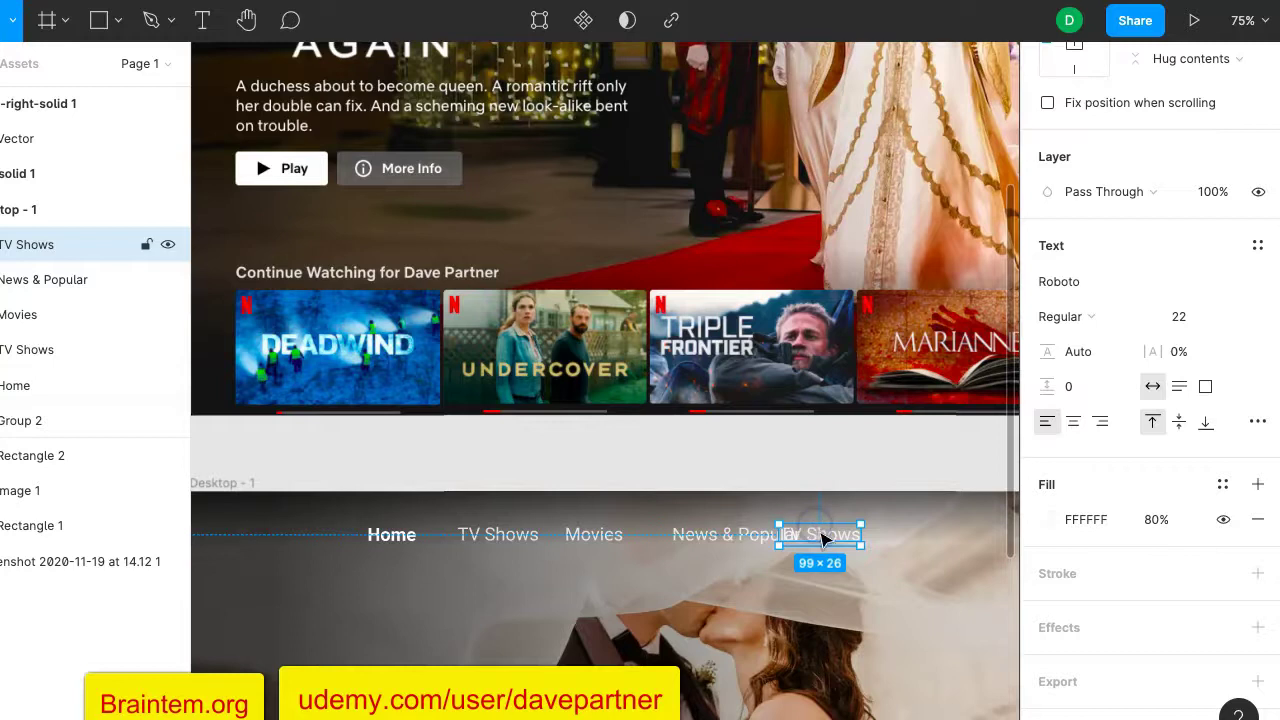
pyautogui.moveTo(822, 540); pyautogui.dragTo(875, 535)
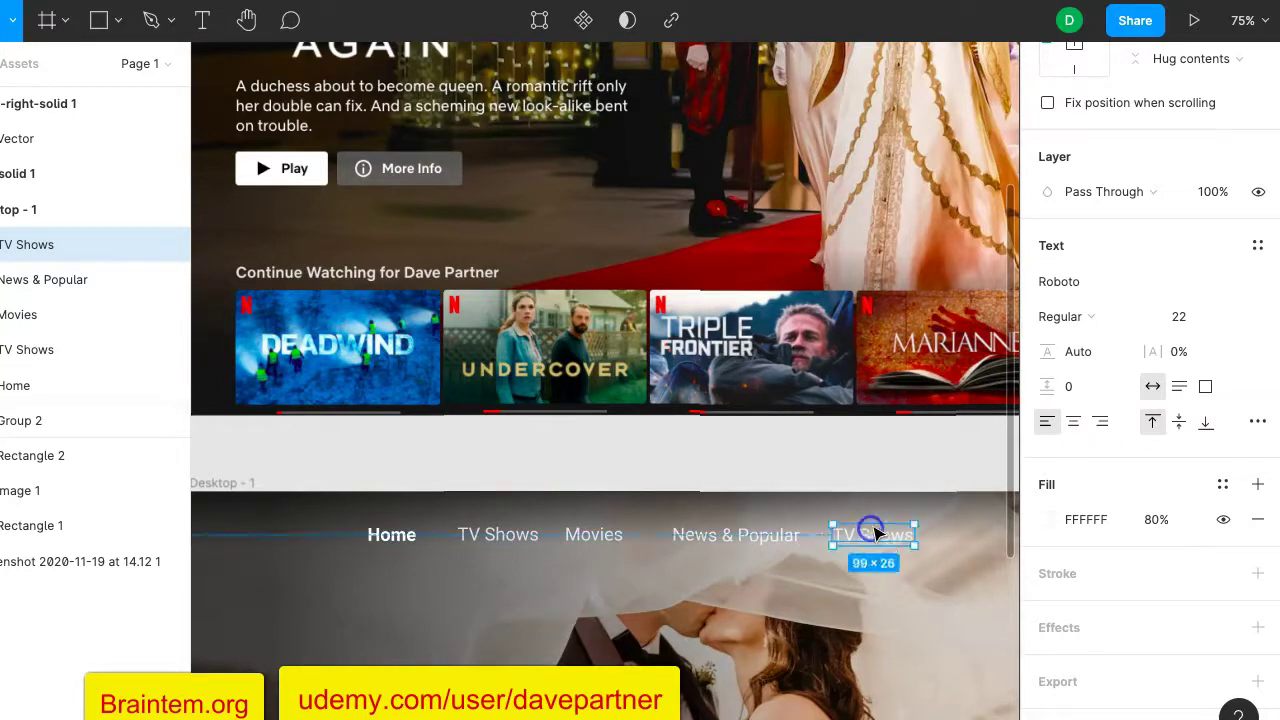
pyautogui.doubleClick(869, 541)
pyautogui.write('My List')
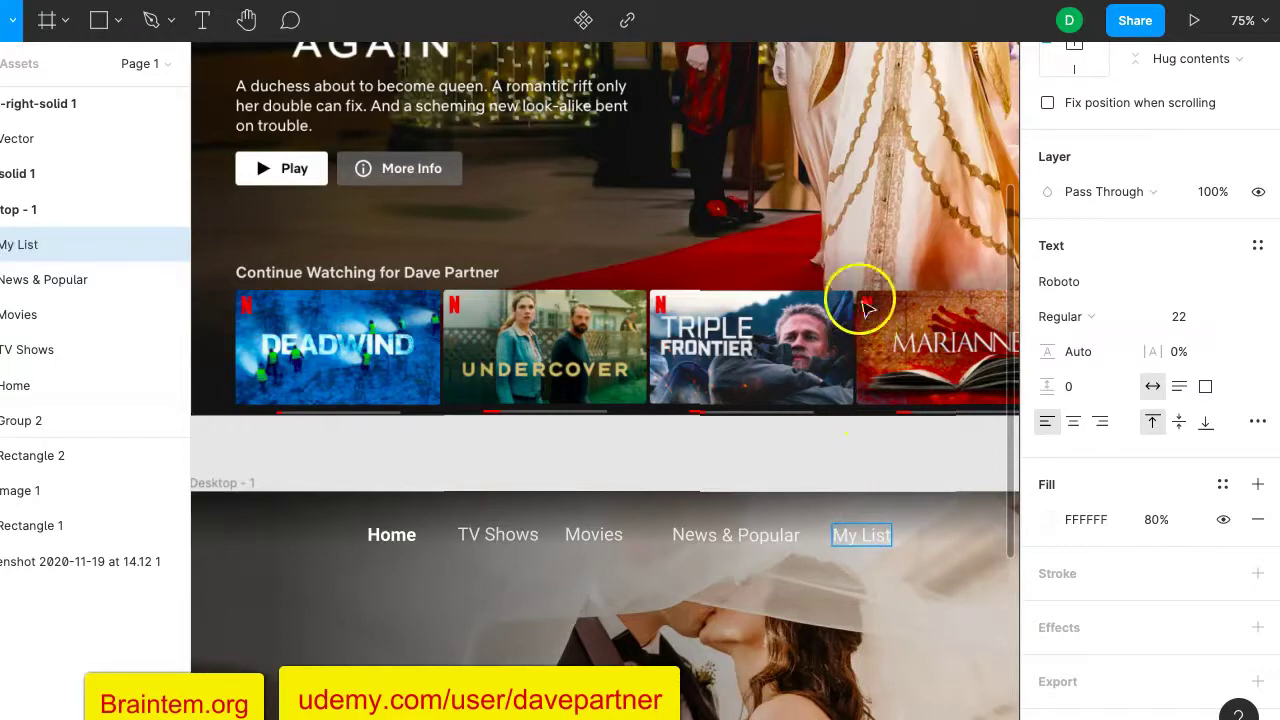
pyautogui.scroll(5, 865, 306)
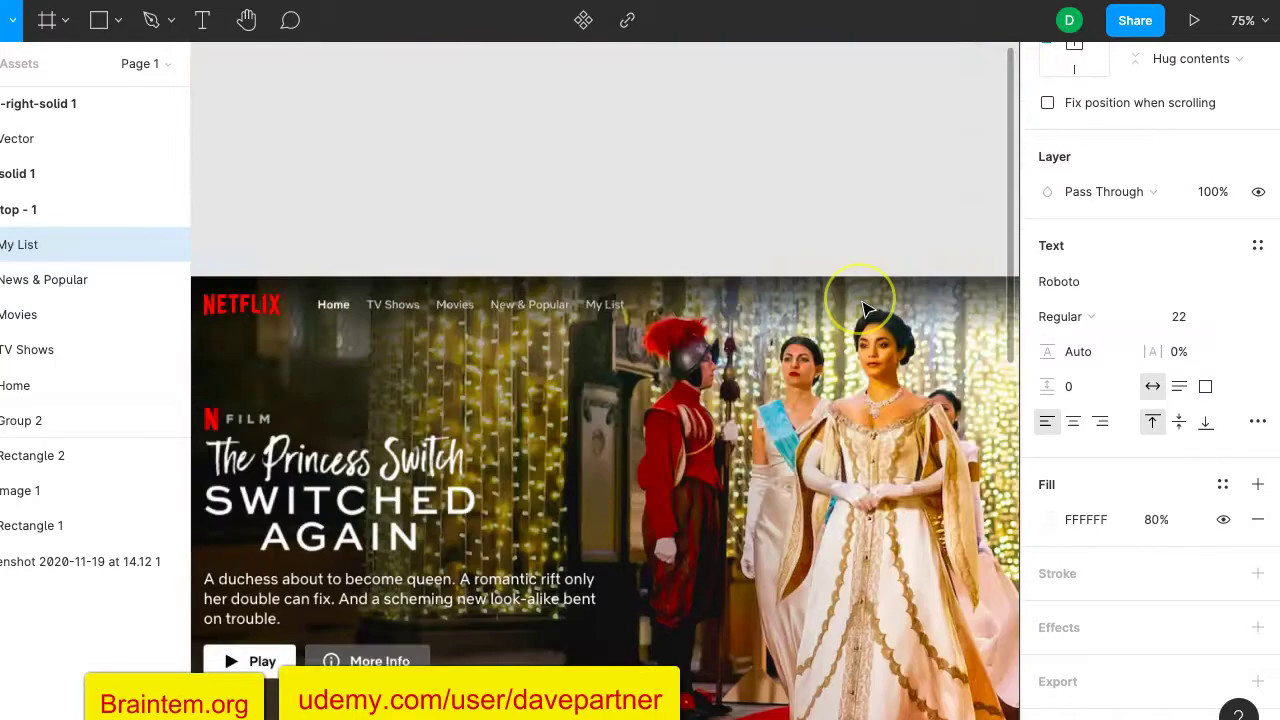
pyautogui.scroll(-5, 866, 306)
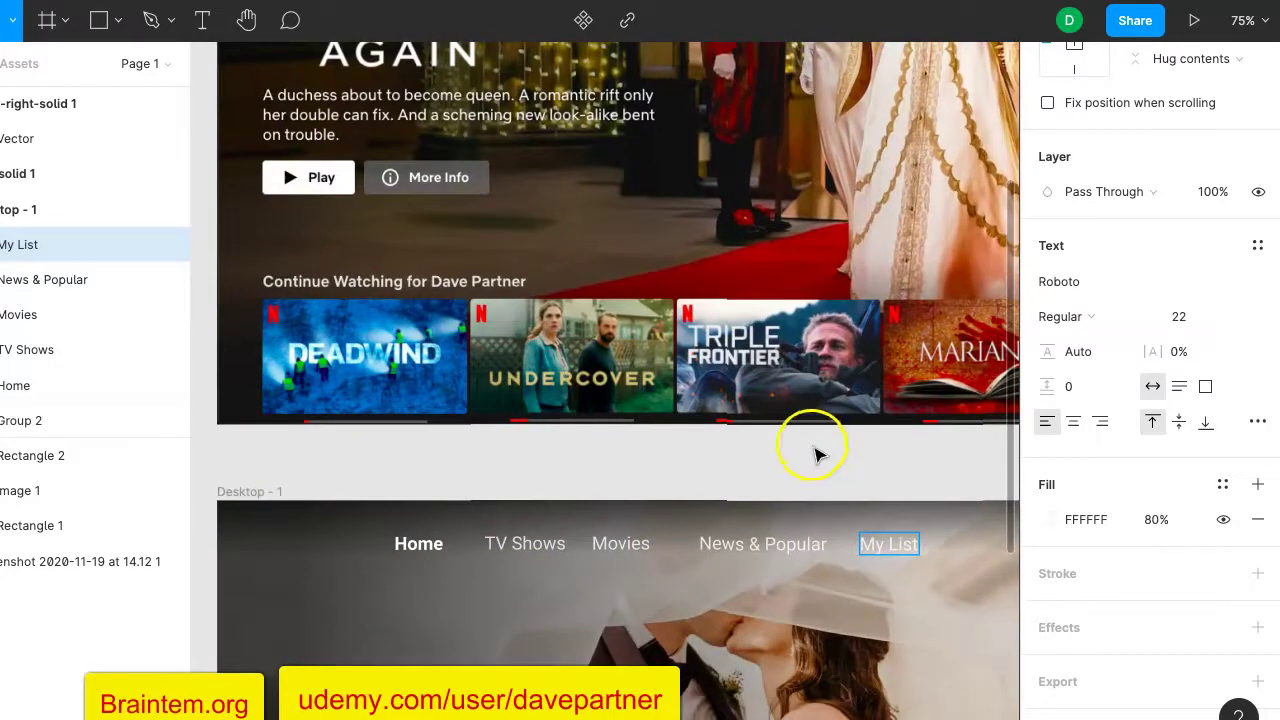
# Move the "News & Popular" label slightly left, closer to "Movies", keeping it in line with the other labels.
pyautogui.press('Escape')
pyautogui.moveTo(762, 549)
pyautogui.mouseDown()
pyautogui.moveTo(727, 546)
pyautogui.moveTo(742, 546)
pyautogui.mouseUp()
pyautogui.click(817, 470)
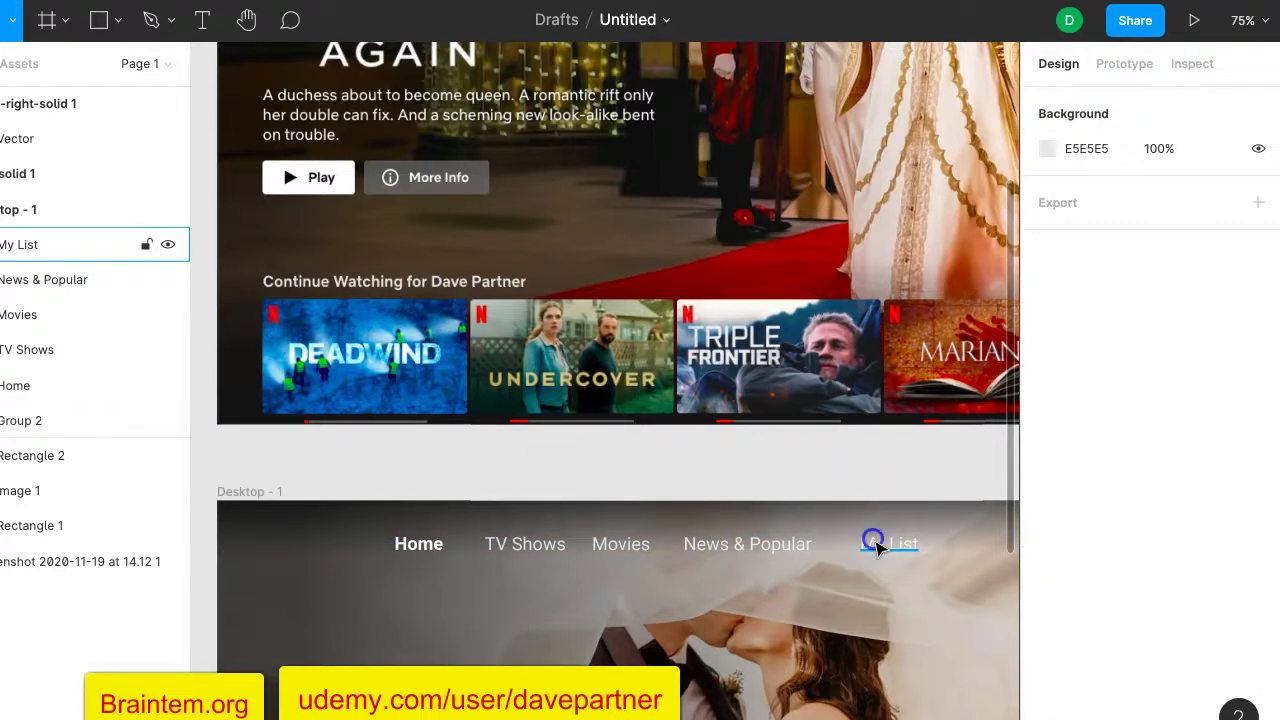
# Set the font size of all five header navigation labels, Home through My List, to 18.
pyautogui.click(876, 546)
pyautogui.keyDown('shift'); pyautogui.click(770, 542); pyautogui.keyUp('shift')
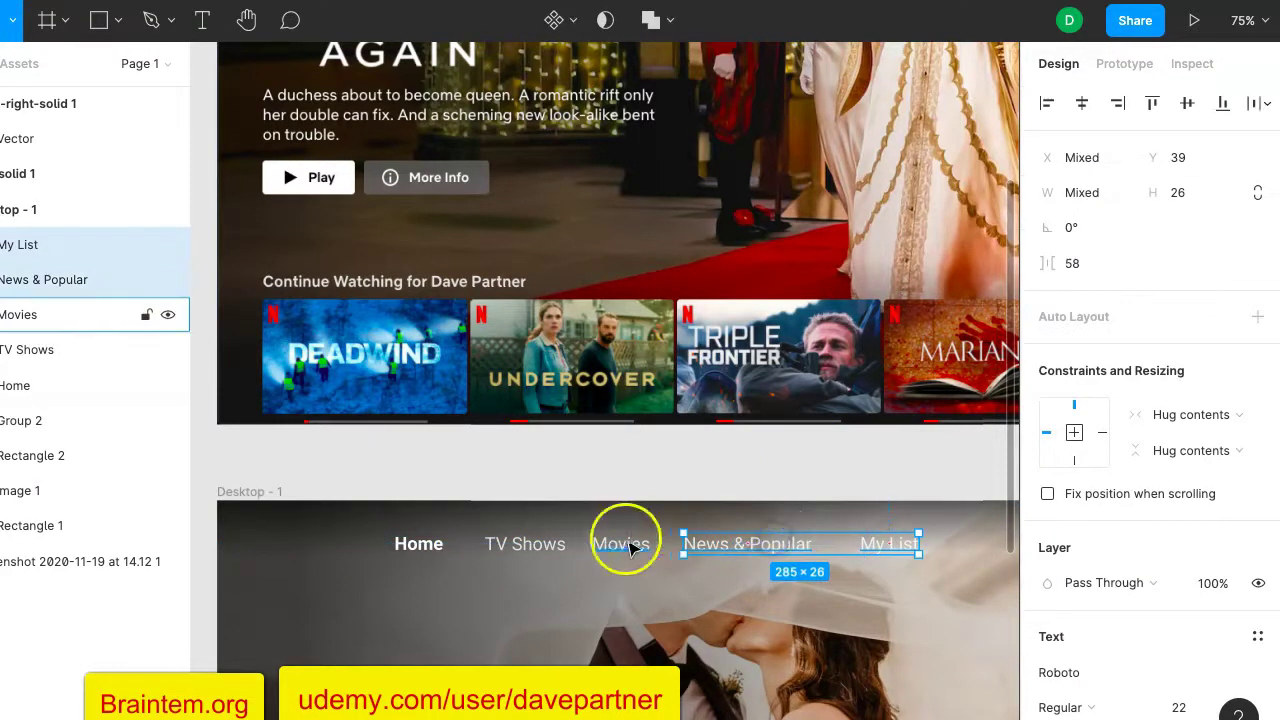
pyautogui.keyDown('shift'); pyautogui.click(630, 546); pyautogui.keyUp('shift')
pyautogui.keyDown('shift'); pyautogui.click(524, 544); pyautogui.keyUp('shift')
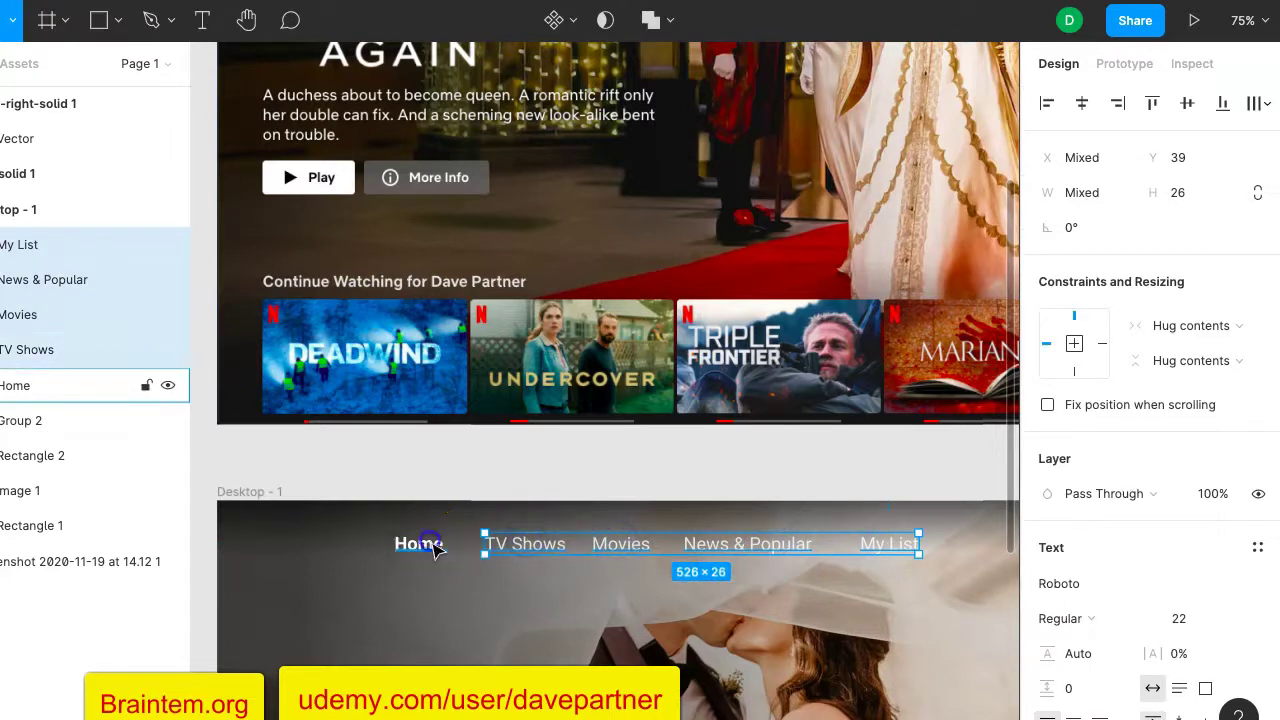
pyautogui.keyDown('shift'); pyautogui.click(433, 547); pyautogui.keyUp('shift')
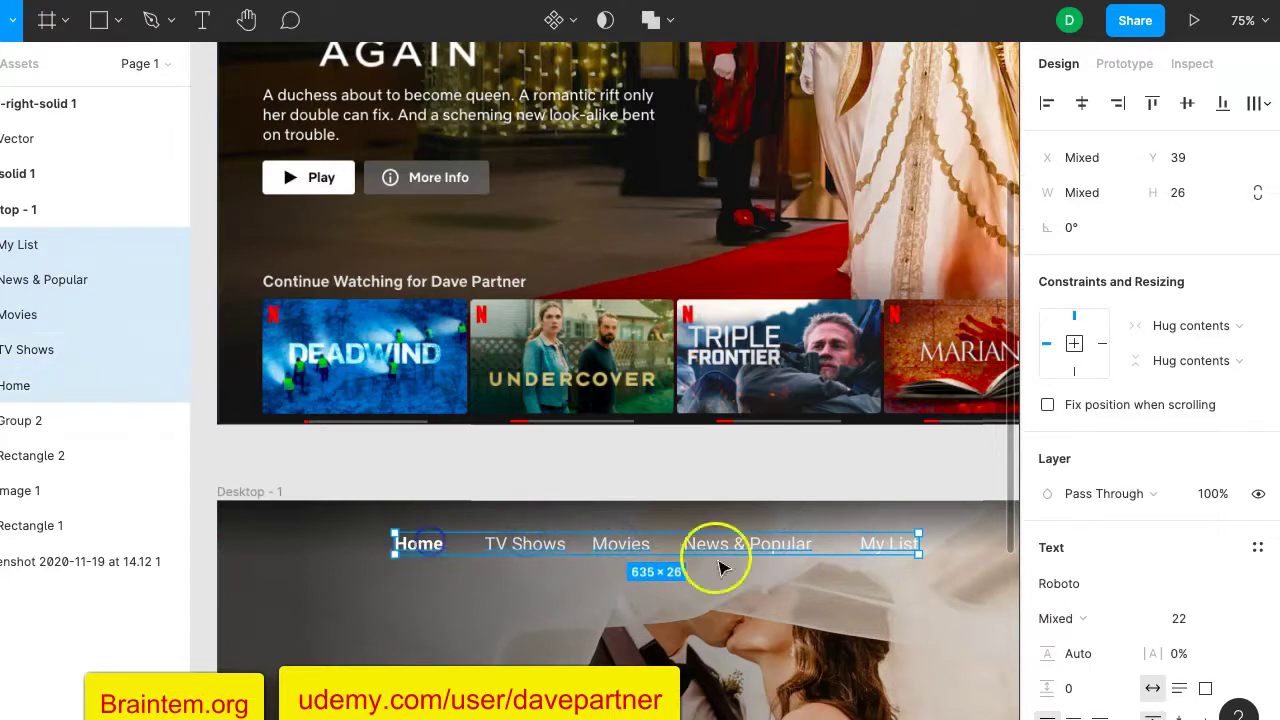
pyautogui.click(1183, 620)
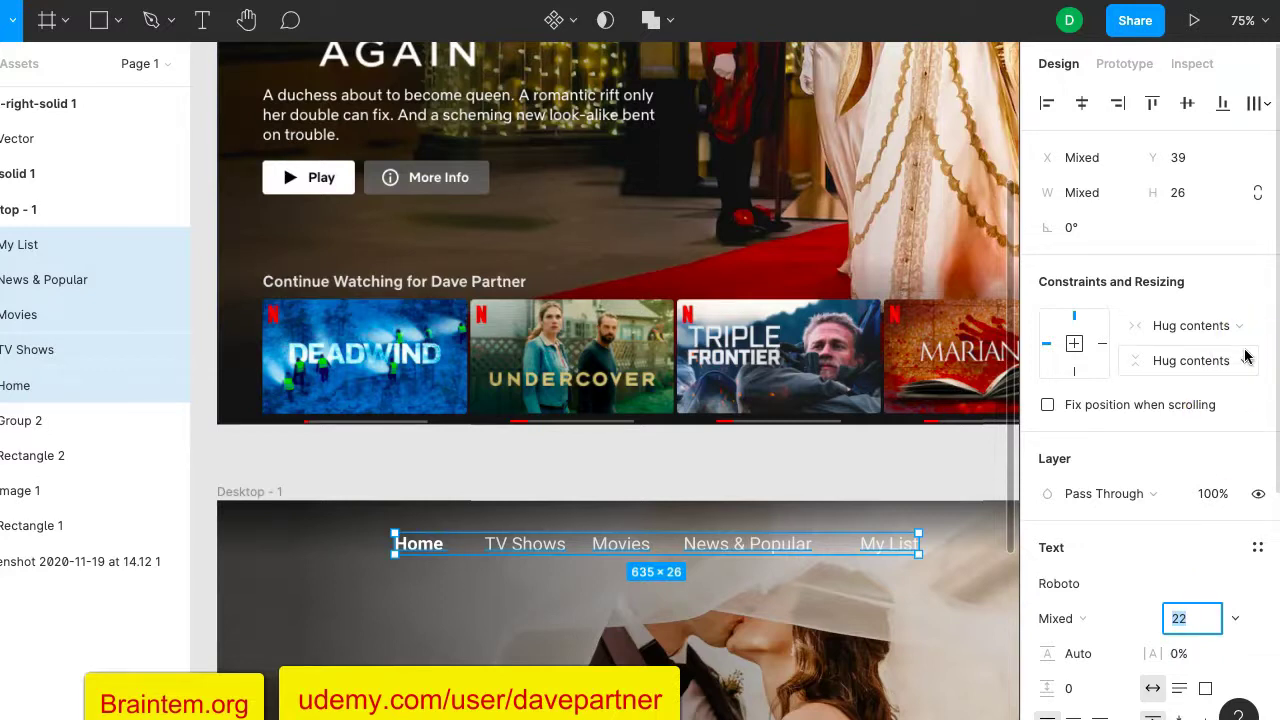
pyautogui.press('Return')
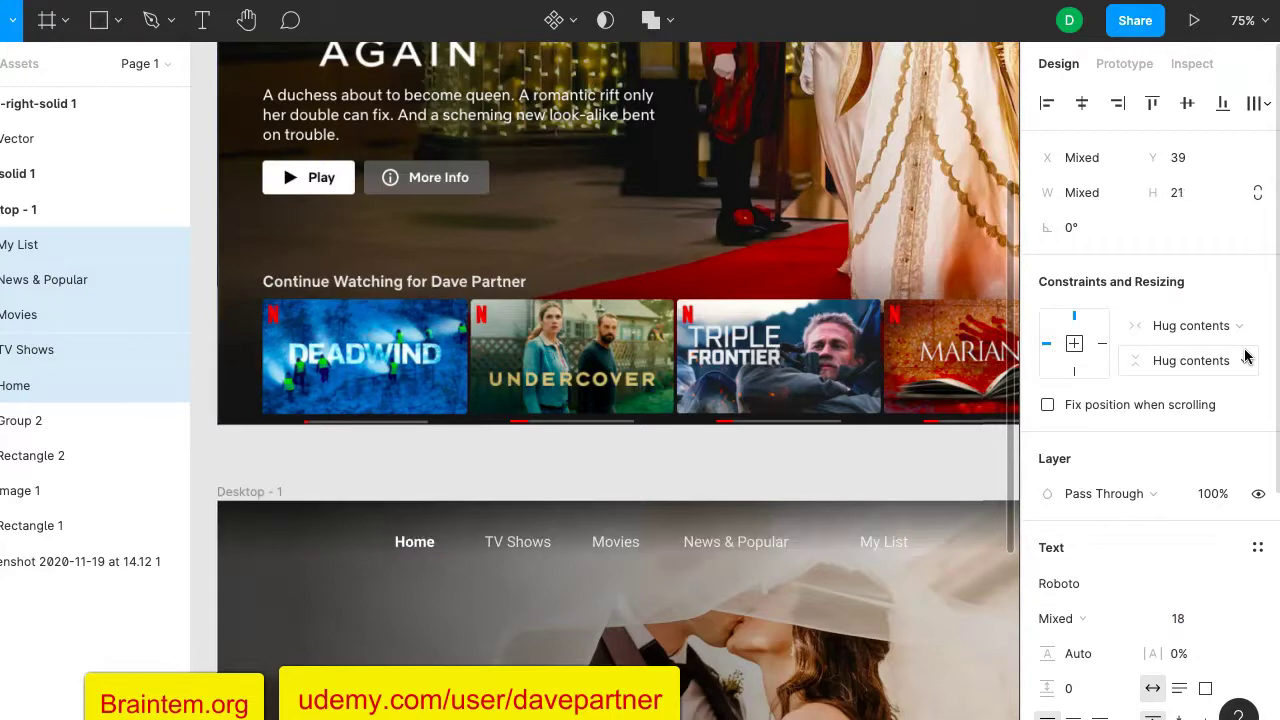
# Compare the header labels' size with the reference and reduce the font size of all five labels to 15.
pyautogui.scroll(-10, 845, 138)
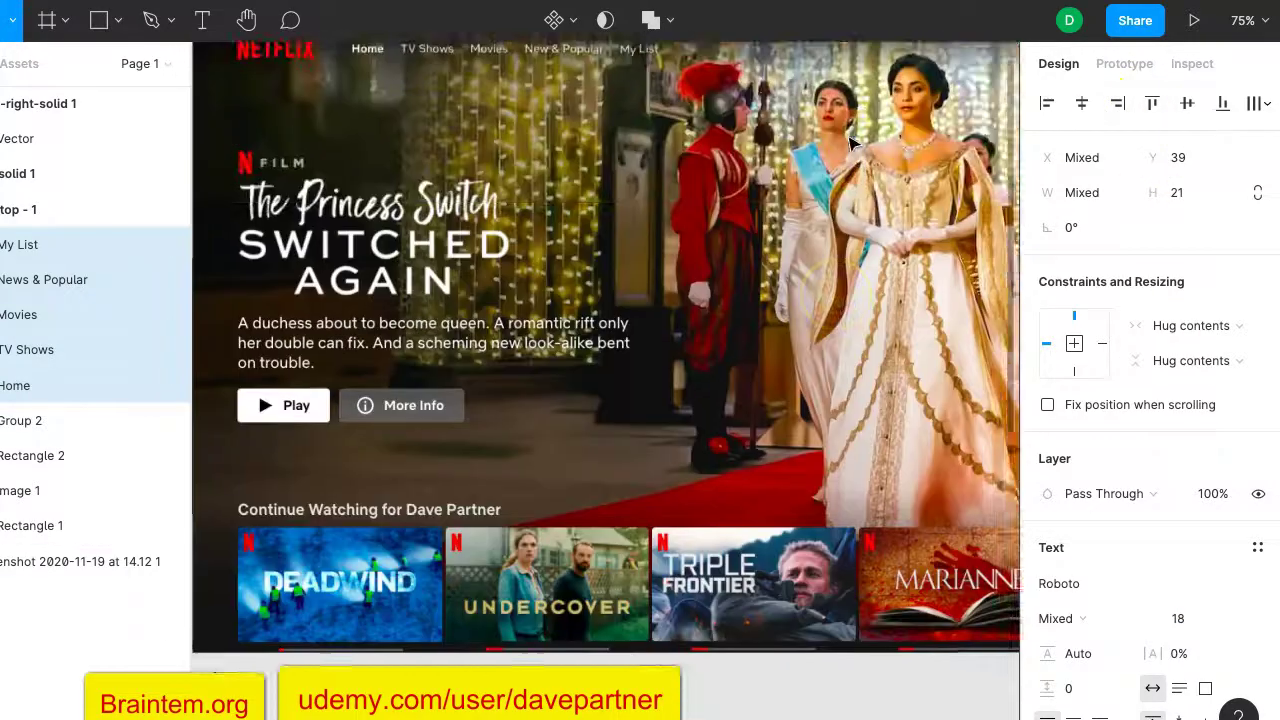
pyautogui.scroll(-5, 850, 143)
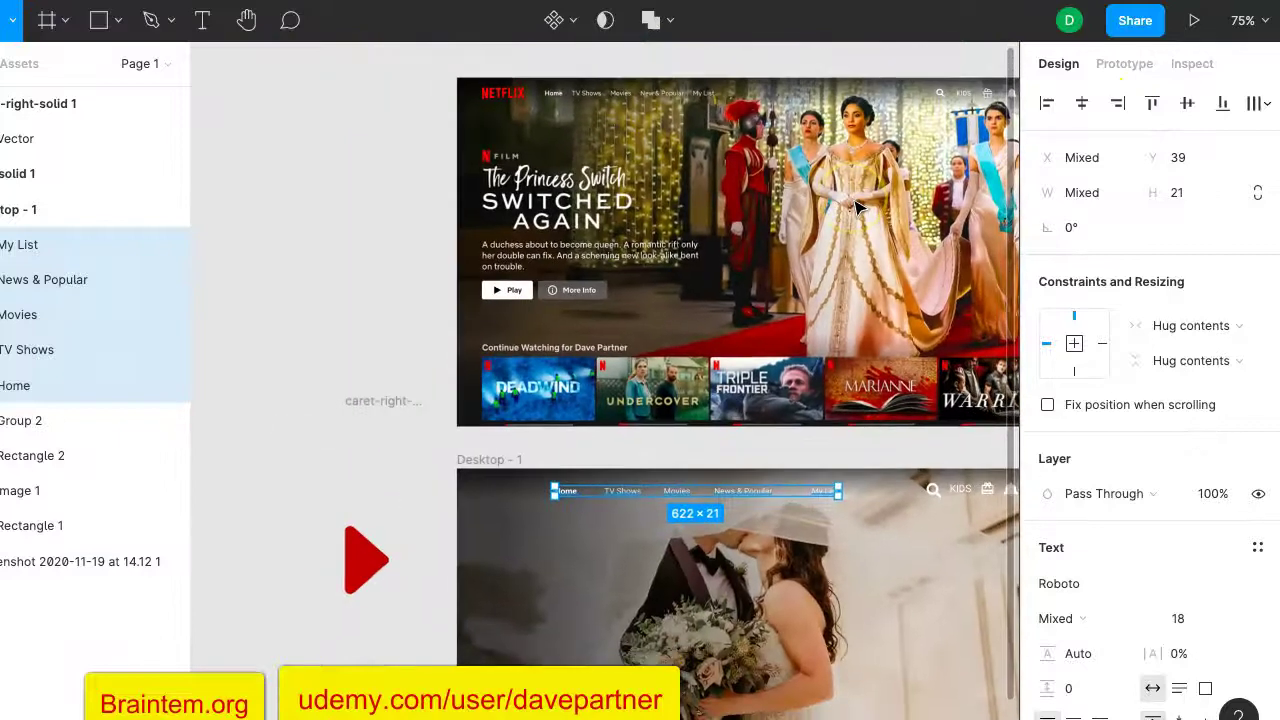
pyautogui.scroll(3, 858, 207)
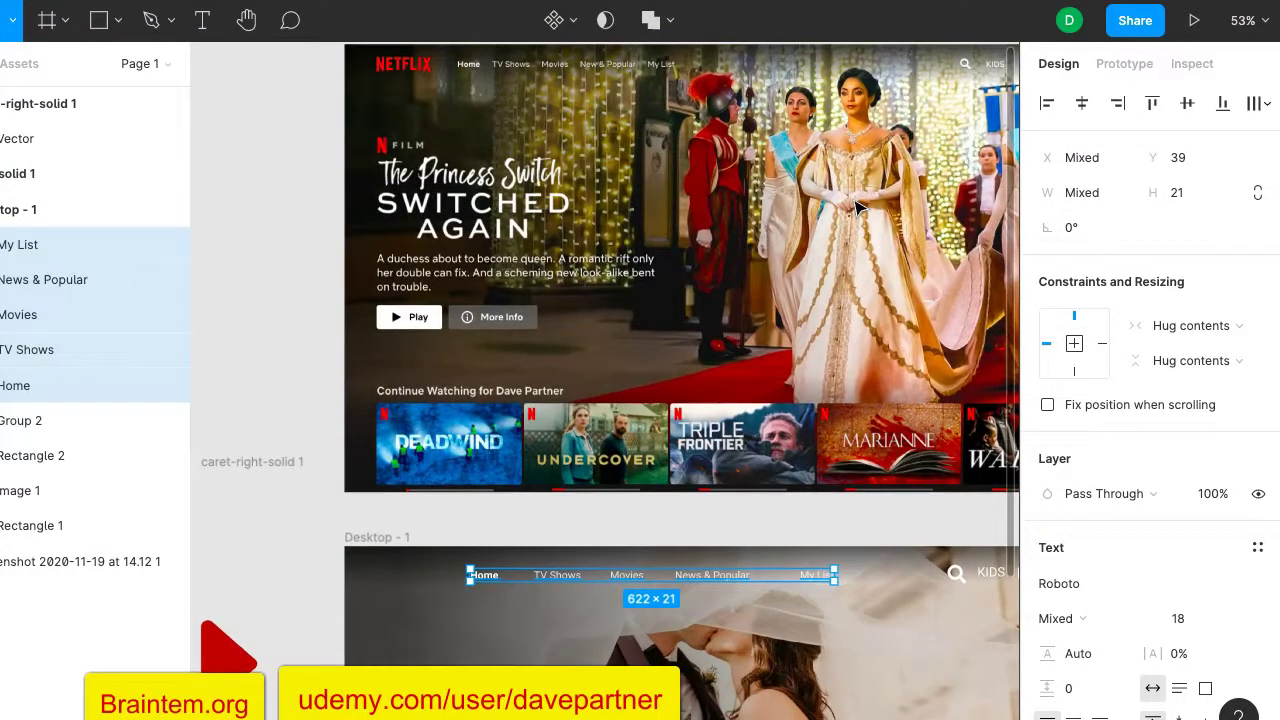
pyautogui.scroll(3, 858, 207)
pyautogui.click(1180, 619)
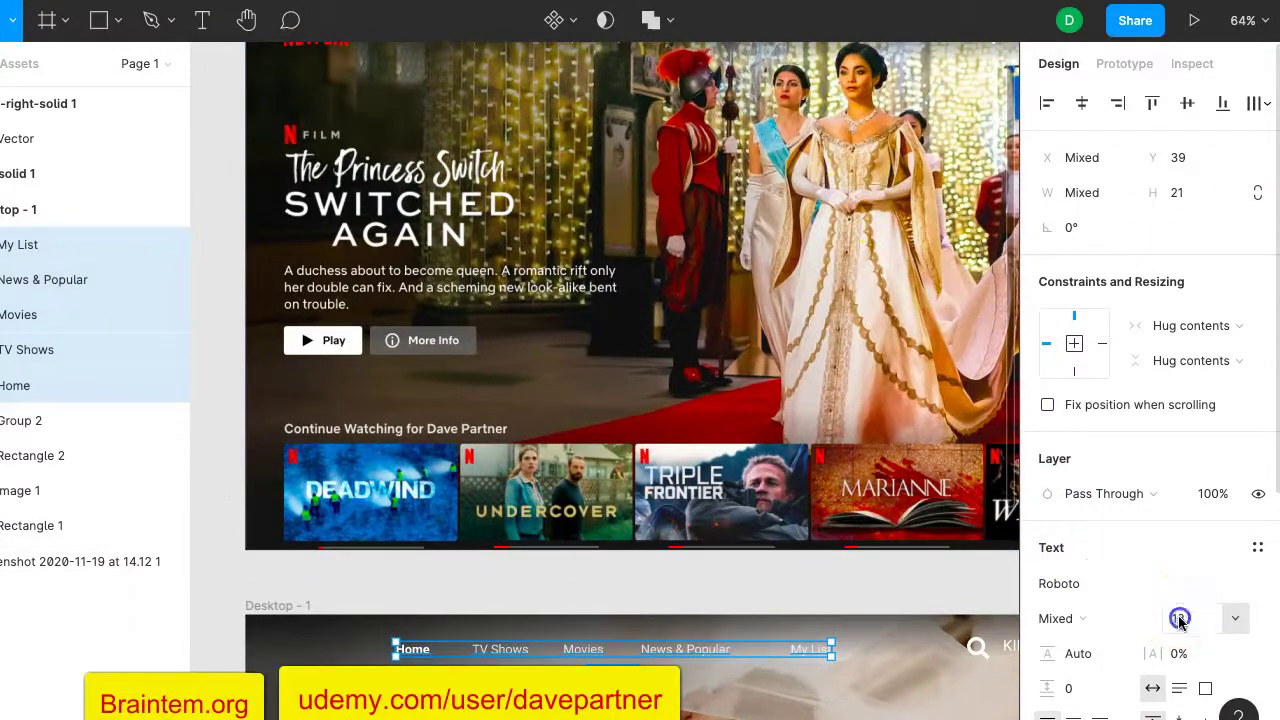
pyautogui.press('Return')
pyautogui.scroll(-2, 960, 580)
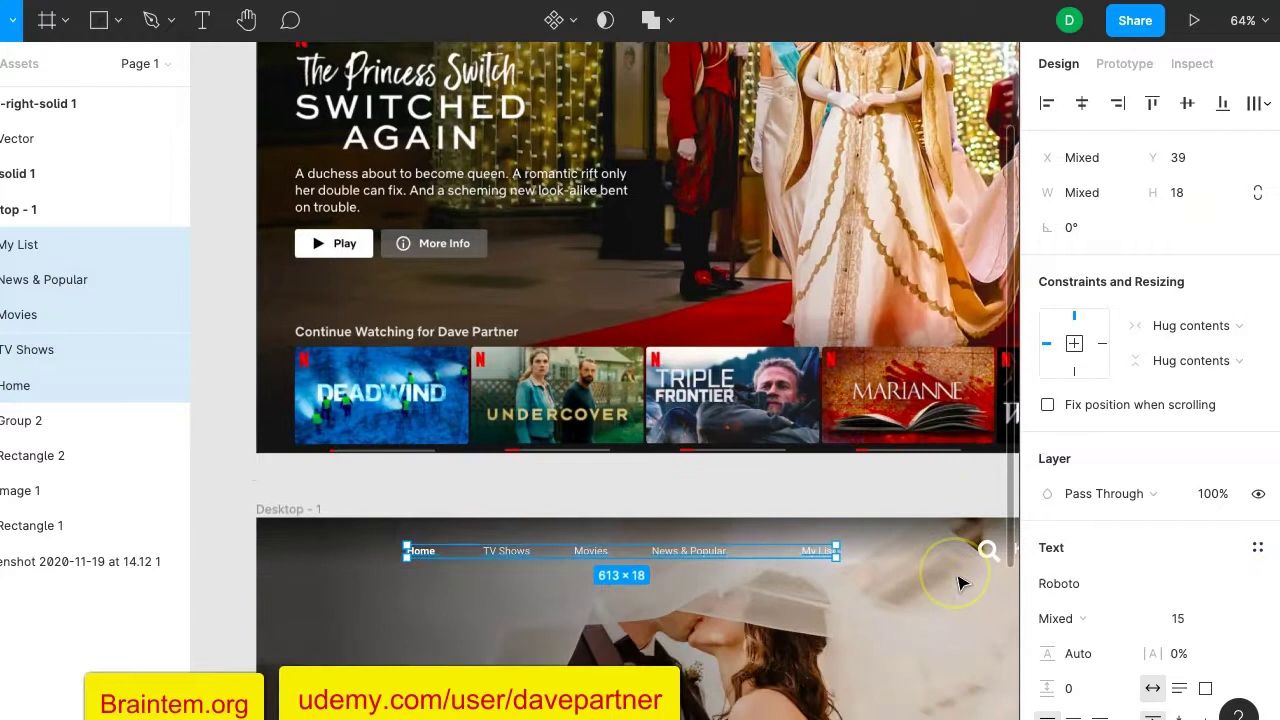
pyautogui.scroll(4, 960, 580)
pyautogui.click(920, 374)
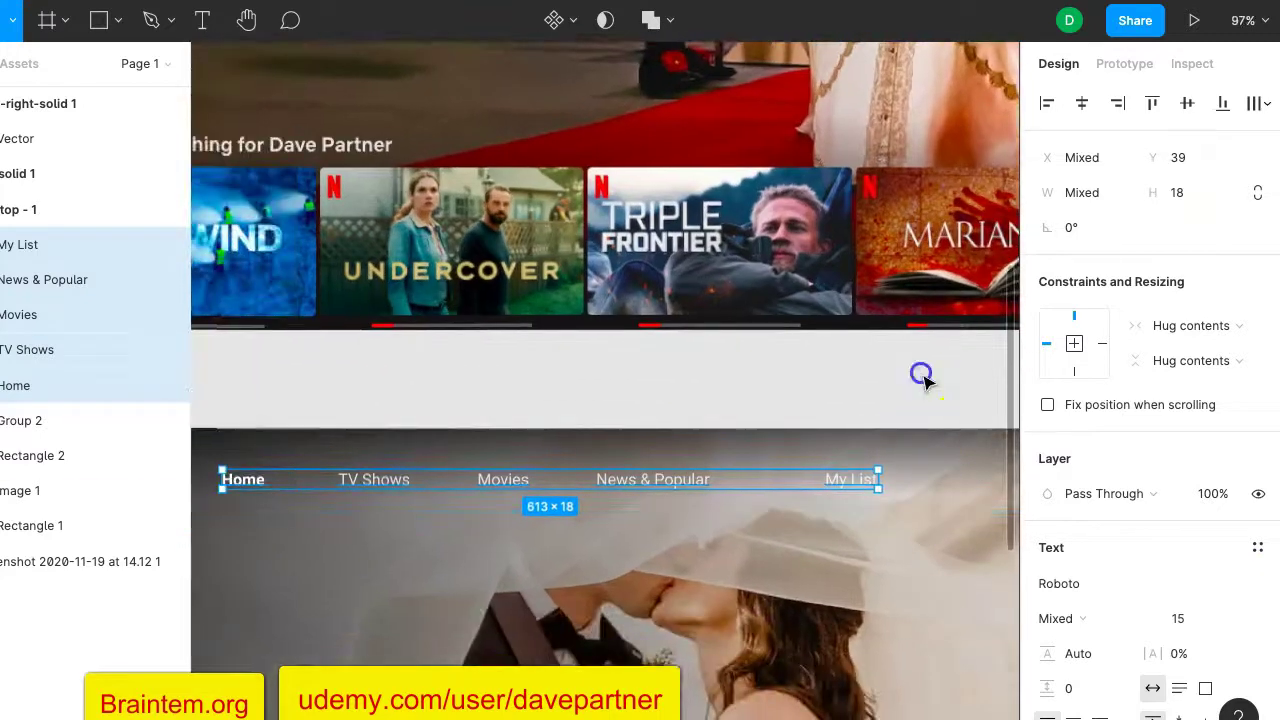
# Move TV Shows, Movies, News & Popular and My List left along the header line, closing the gaps after Home.
pyautogui.click(393, 490)
pyautogui.moveTo(388, 488); pyautogui.dragTo(349, 482)
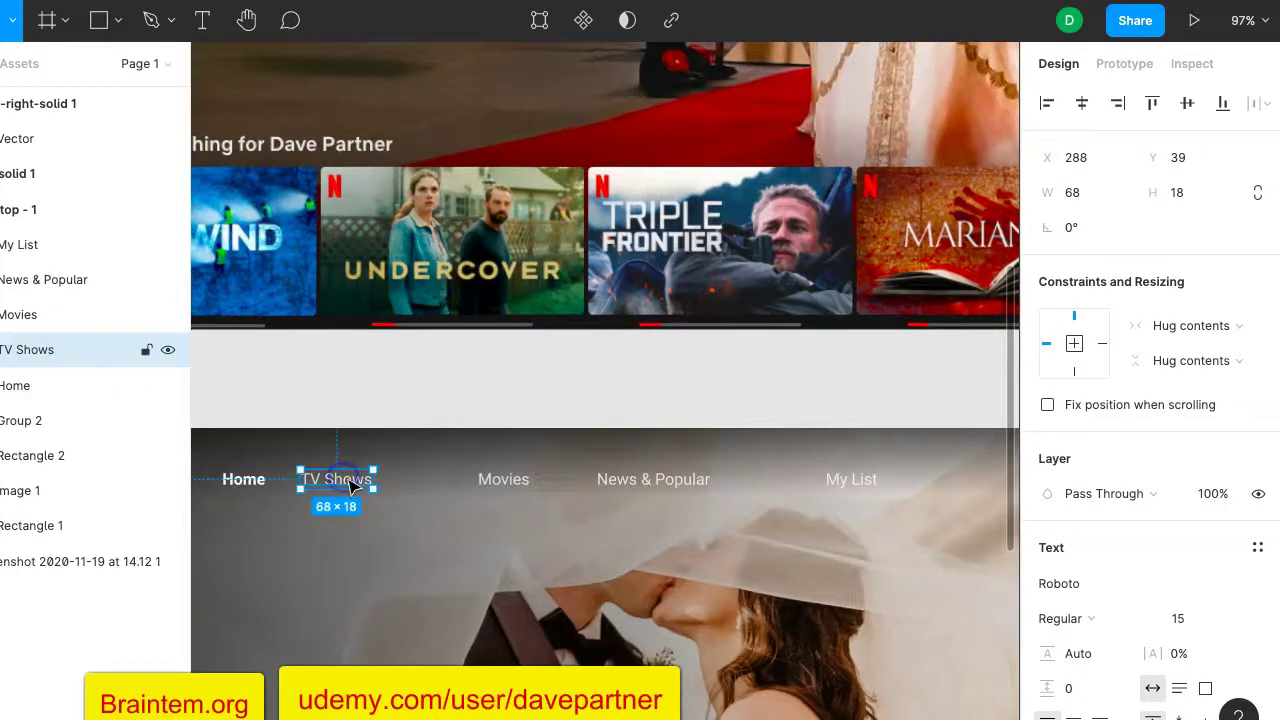
pyautogui.moveTo(506, 479); pyautogui.dragTo(427, 479)
pyautogui.moveTo(640, 482); pyautogui.dragTo(541, 484)
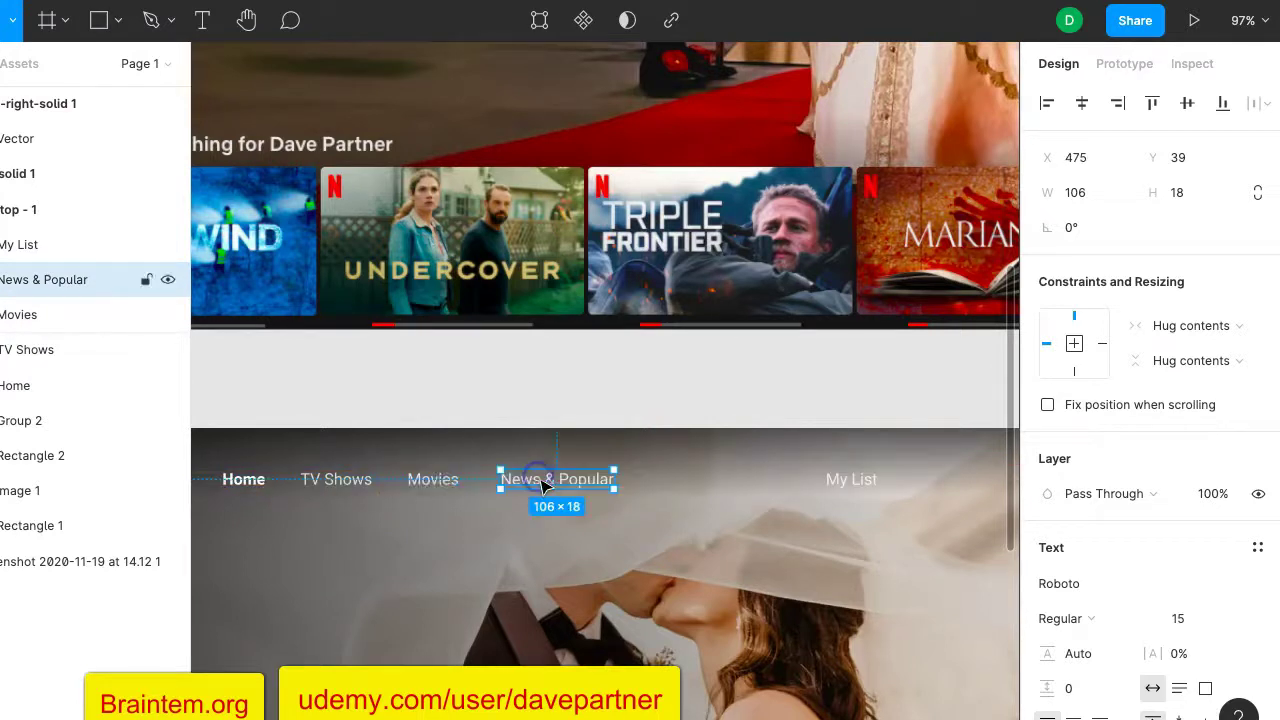
pyautogui.click(840, 479)
pyautogui.moveTo(847, 485); pyautogui.dragTo(686, 480)
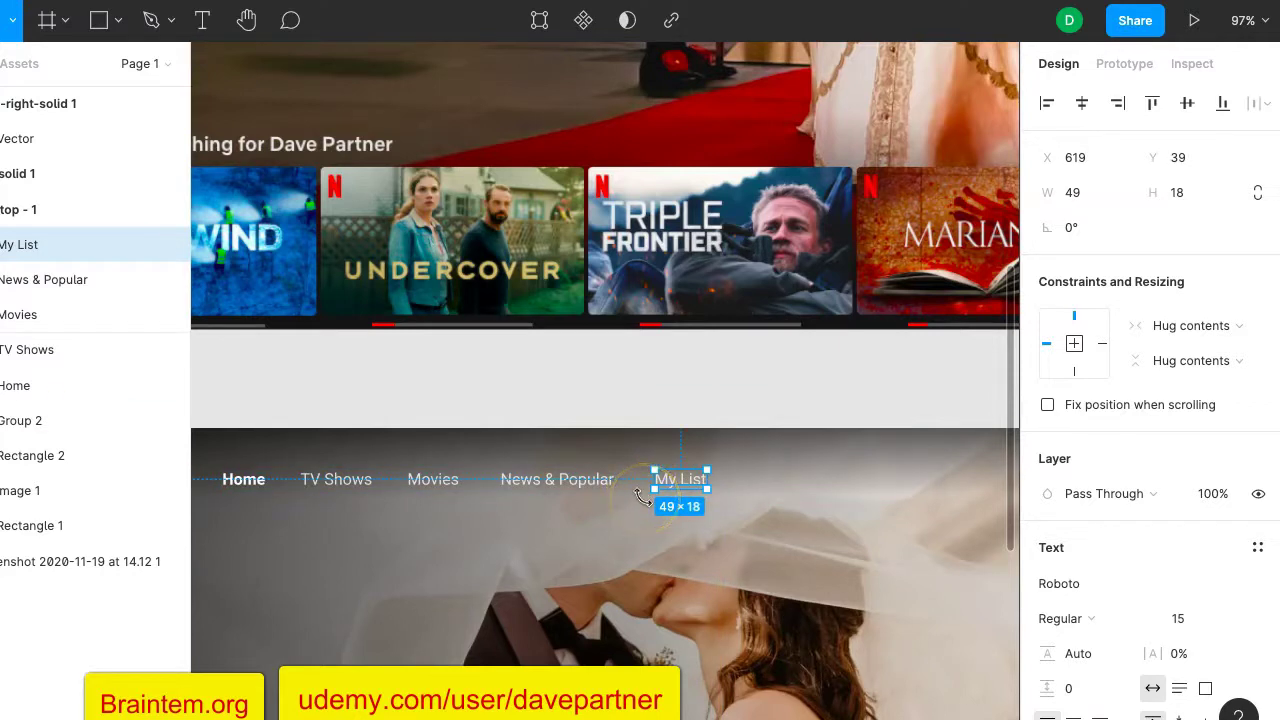
# Distribute the horizontal spacing evenly across the five navigation labels from Home to My List.
pyautogui.keyDown('shift'); pyautogui.click(575, 483); pyautogui.keyUp('shift')
pyautogui.keyDown('shift'); pyautogui.click(463, 488); pyautogui.keyUp('shift')
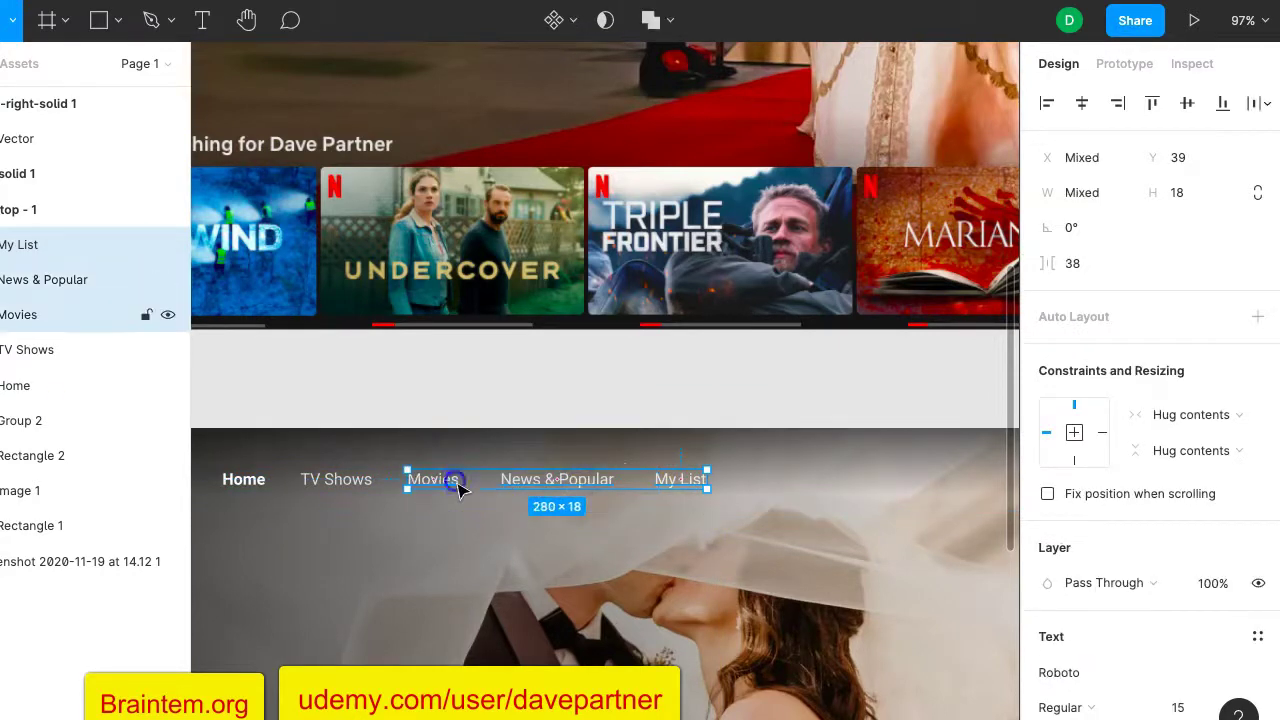
pyautogui.keyDown('shift'); pyautogui.click(337, 480); pyautogui.keyUp('shift')
pyautogui.keyDown('shift'); pyautogui.click(268, 484); pyautogui.keyUp('shift')
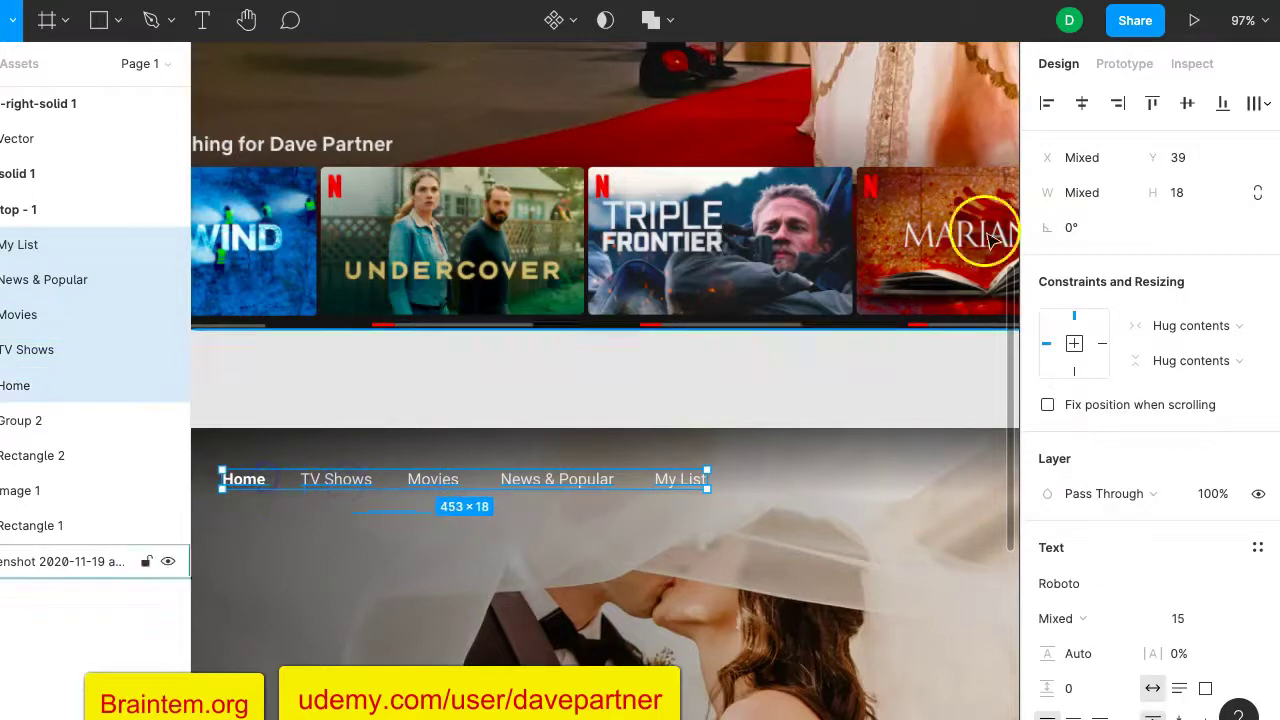
pyautogui.click(1266, 110)
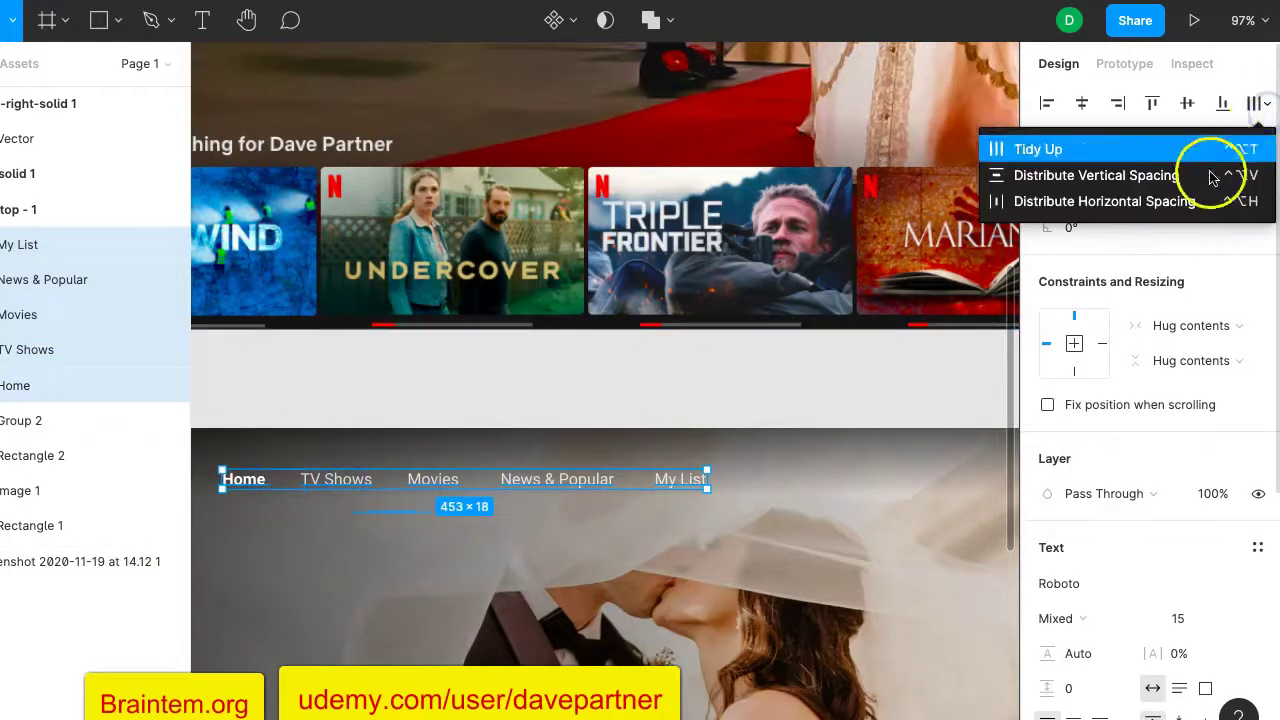
pyautogui.click(1145, 203)
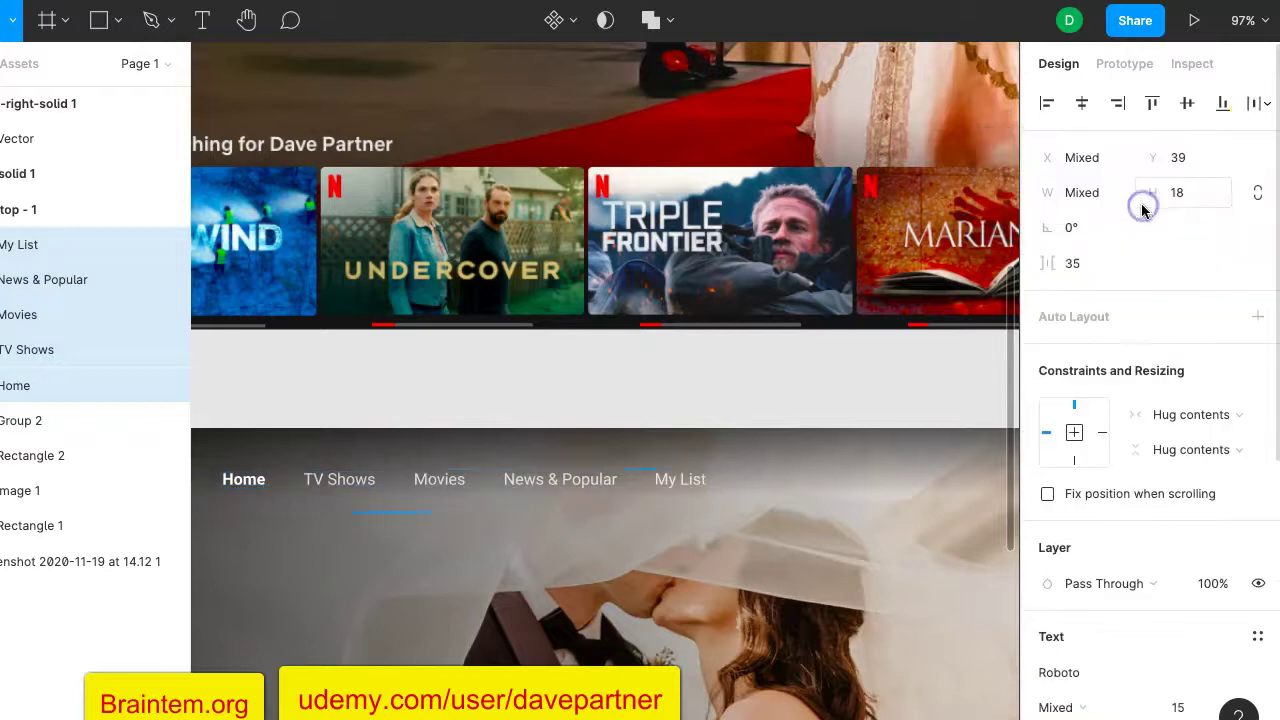
pyautogui.scroll(-5, 782, 428)
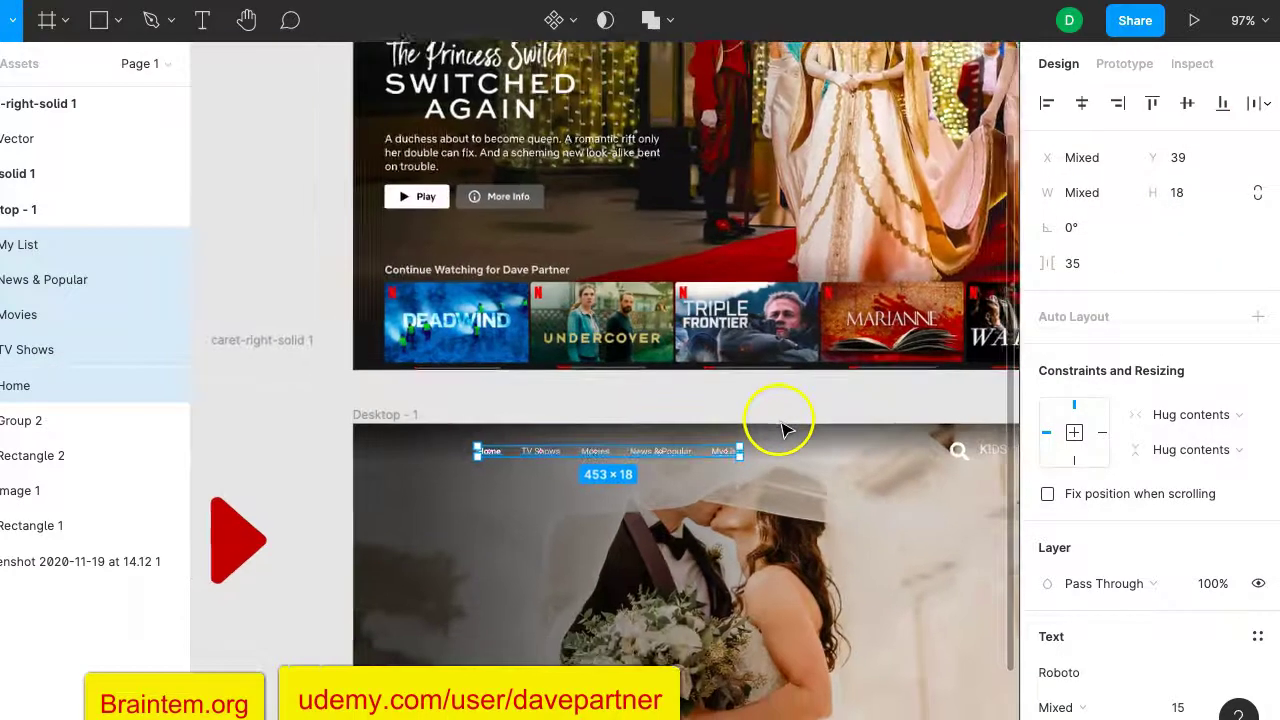
pyautogui.click(745, 401)
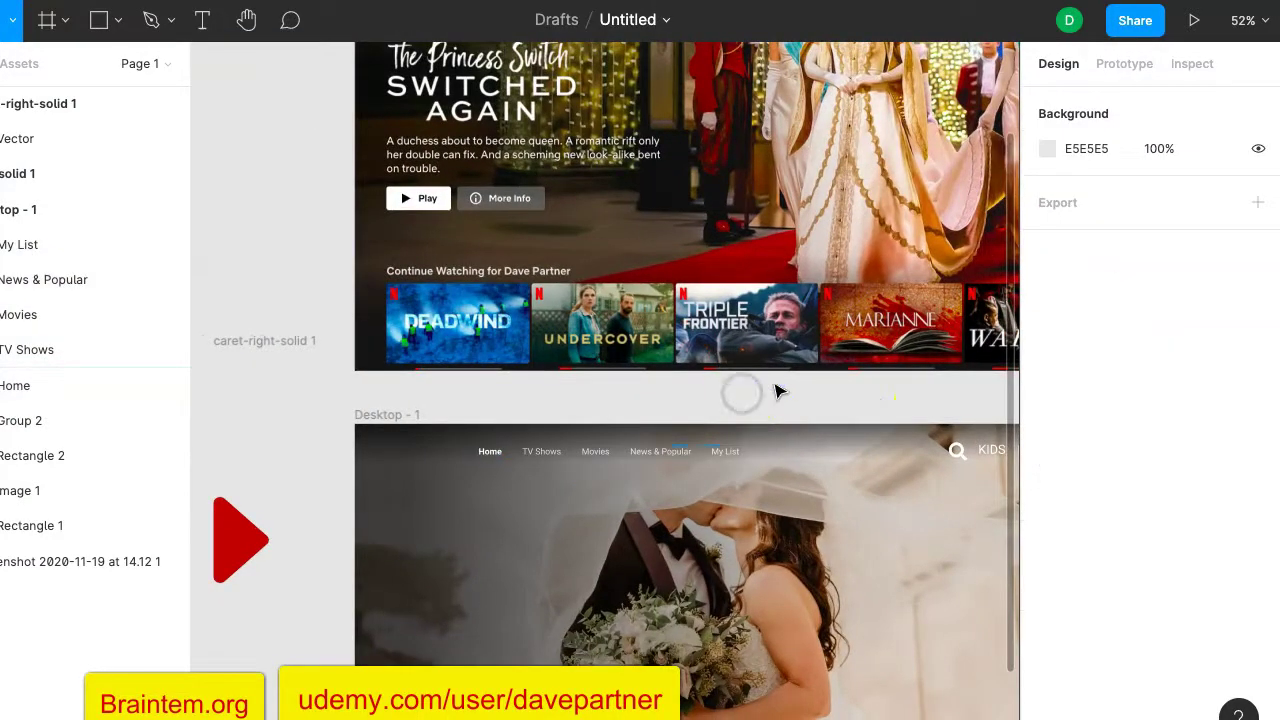
# Compare the desktop frame's header with the reference's header and examine the logo beside its navigation labels.
pyautogui.scroll(2, 778, 420)
pyautogui.scroll(-3, 783, 475)
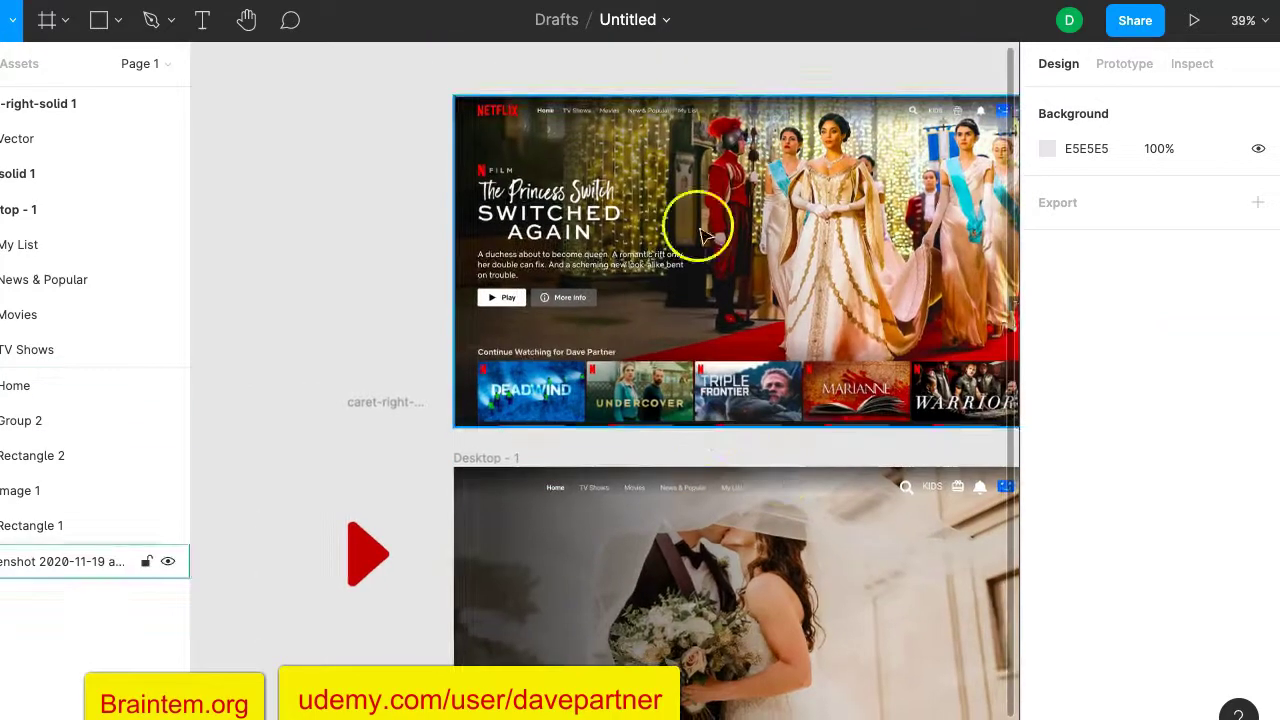
pyautogui.scroll(2, 370, 450)
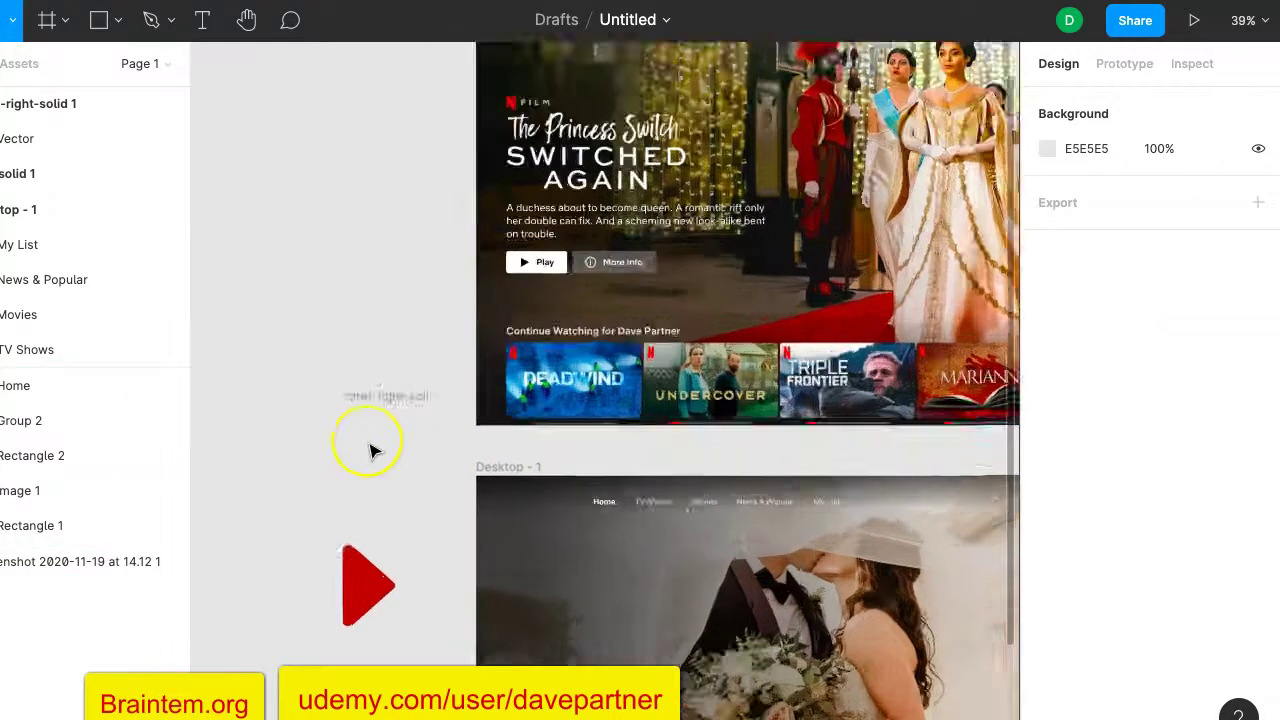
pyautogui.scroll(5, 370, 450)
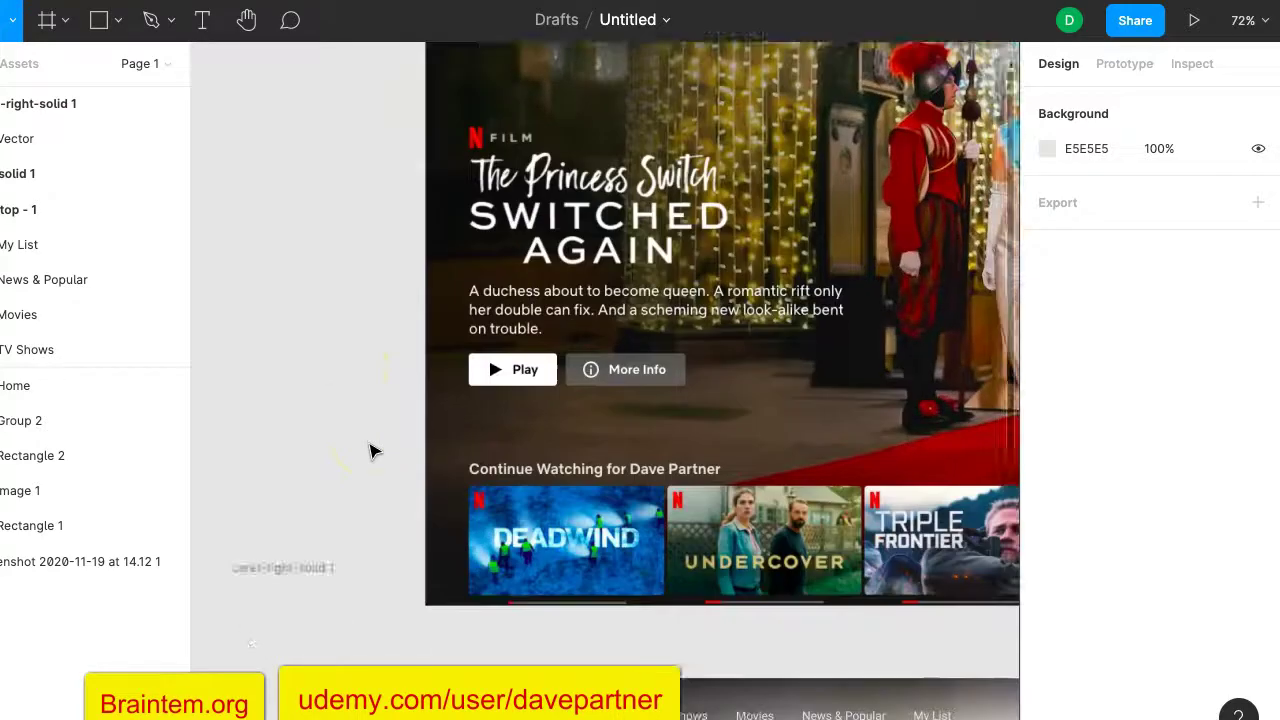
pyautogui.scroll(-2, 370, 450)
pyautogui.scroll(3, 370, 420)
pyautogui.click(371, 366)
pyautogui.click(302, 142)
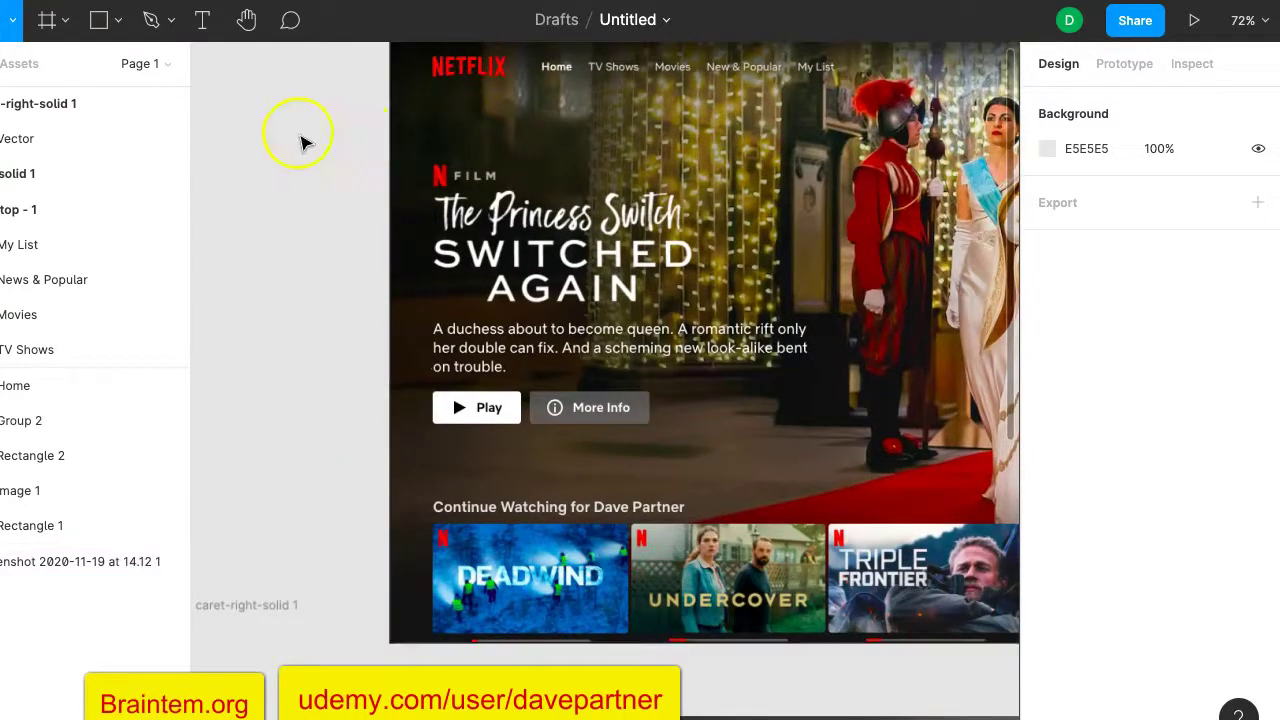
# Add the text "NETFLIX" in the desktop frame's header, to the left of the Home label.
pyautogui.click(213, 20)
pyautogui.scroll(-5, 337, 306)
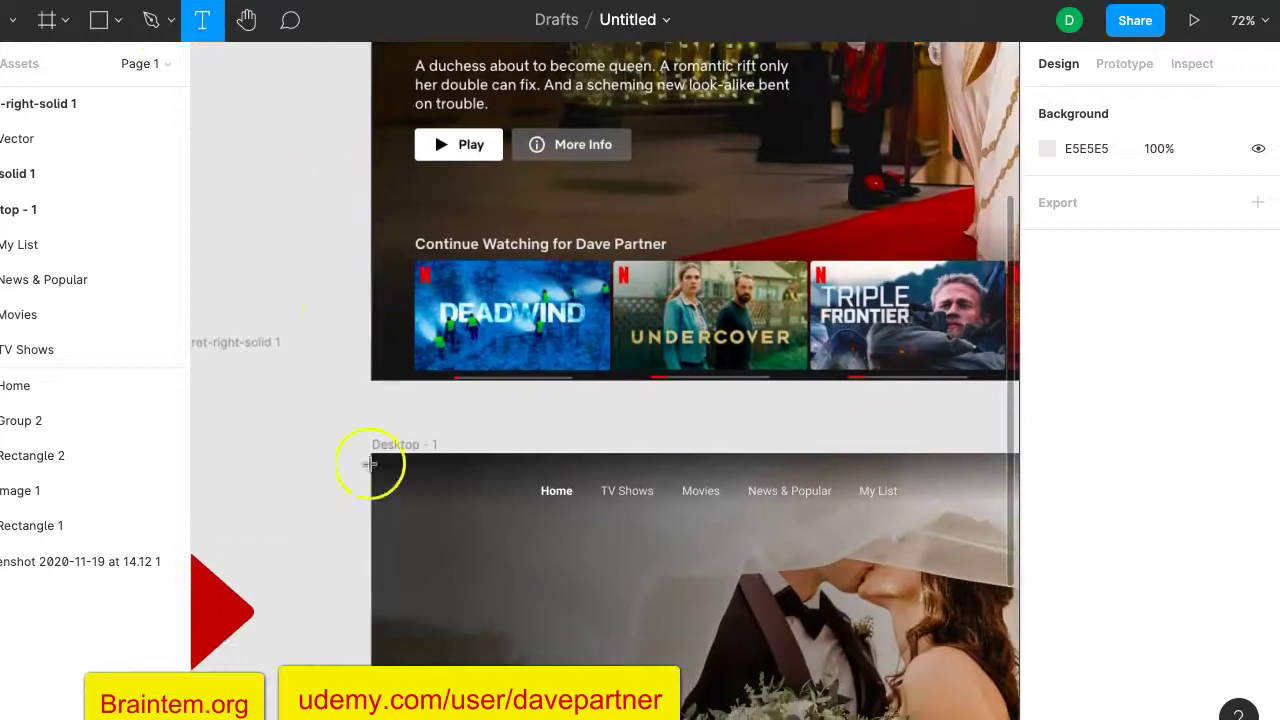
pyautogui.click(422, 498)
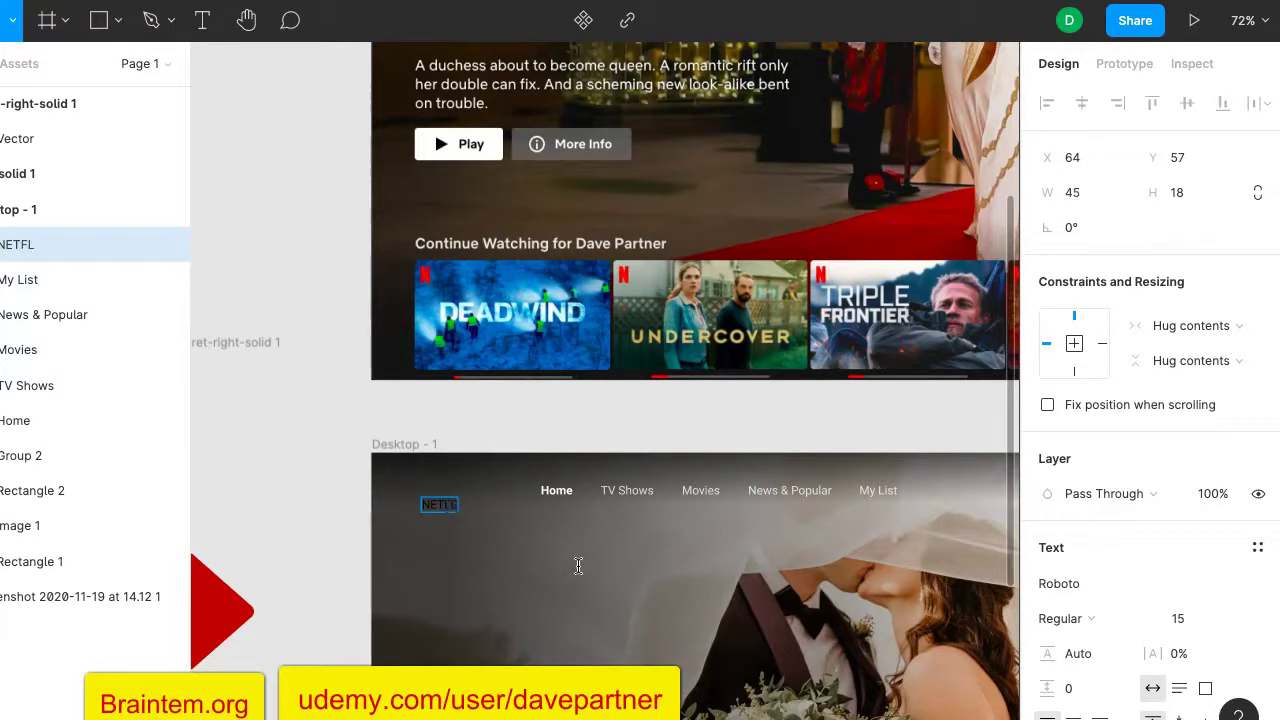
pyautogui.click(793, 412)
# Set the NETFLIX text's font size to 40 and move it up and left, in line with the navigation labels.
pyautogui.scroll(-2, 1157, 589)
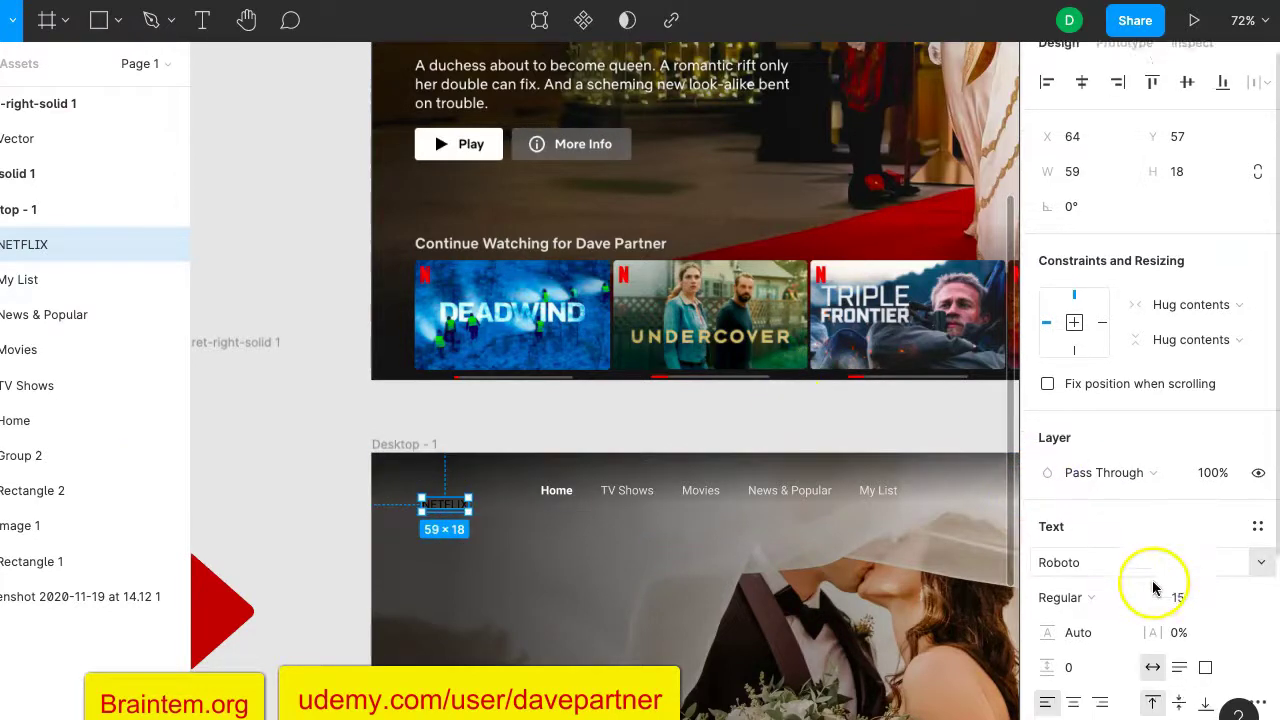
pyautogui.click(1201, 528)
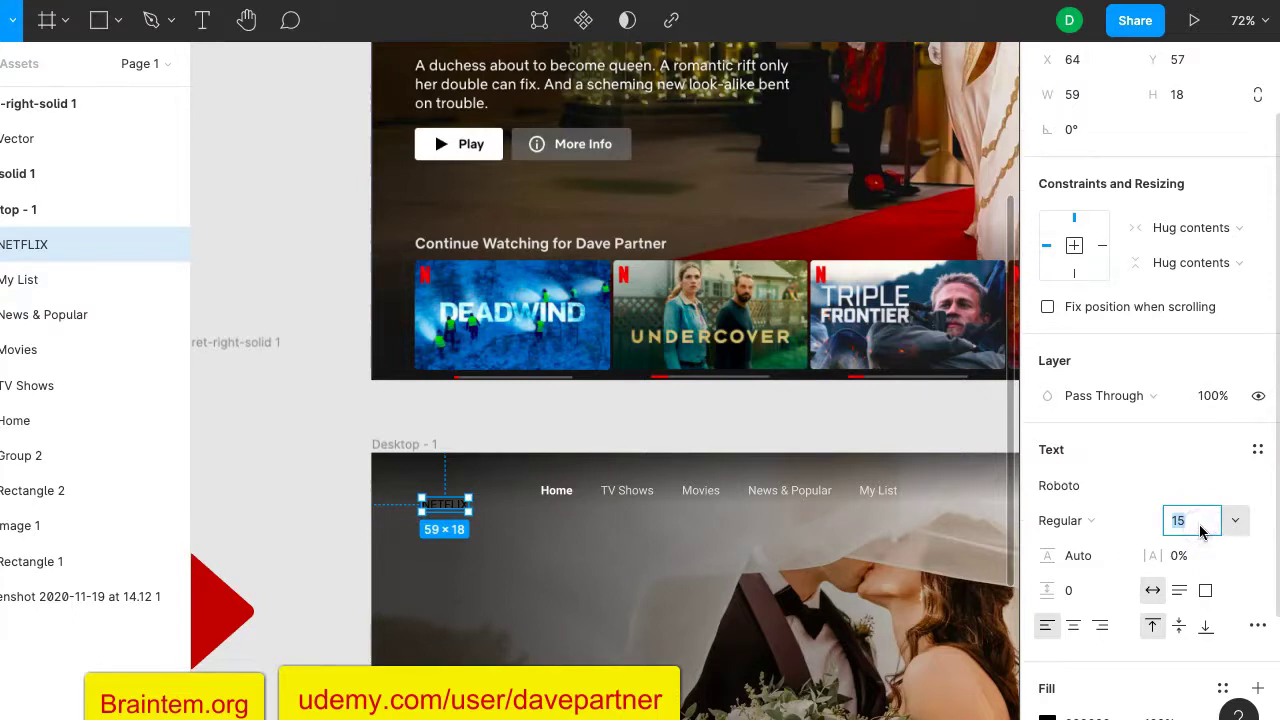
pyautogui.press('Return')
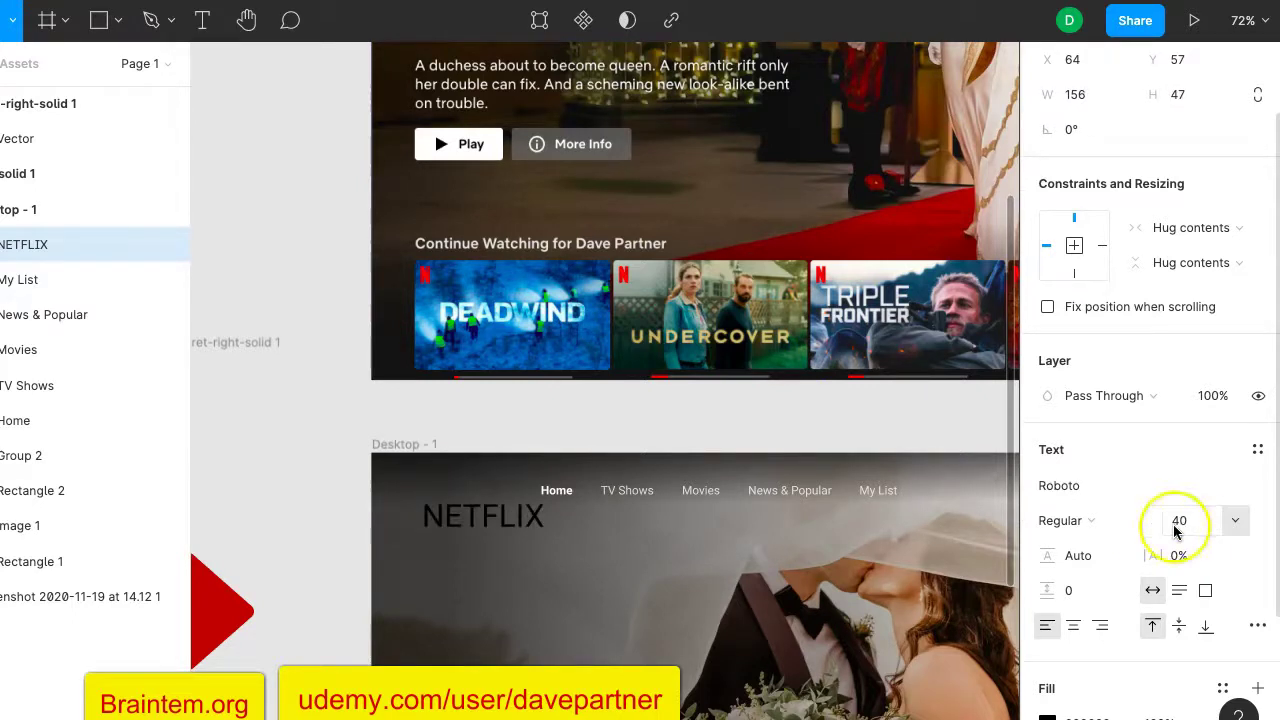
pyautogui.moveTo(518, 520); pyautogui.dragTo(505, 492)
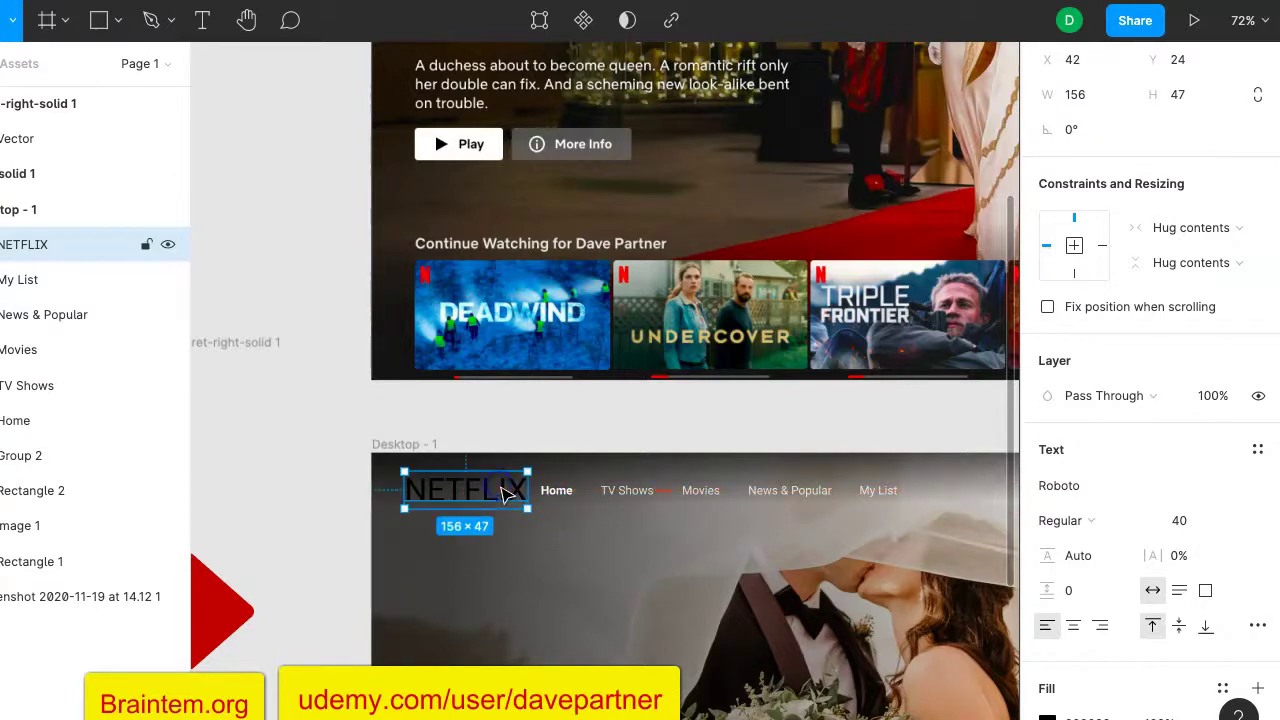
# Compare the NETFLIX text with the reference's logo and open its font size for editing.
pyautogui.scroll(5, 628, 357)
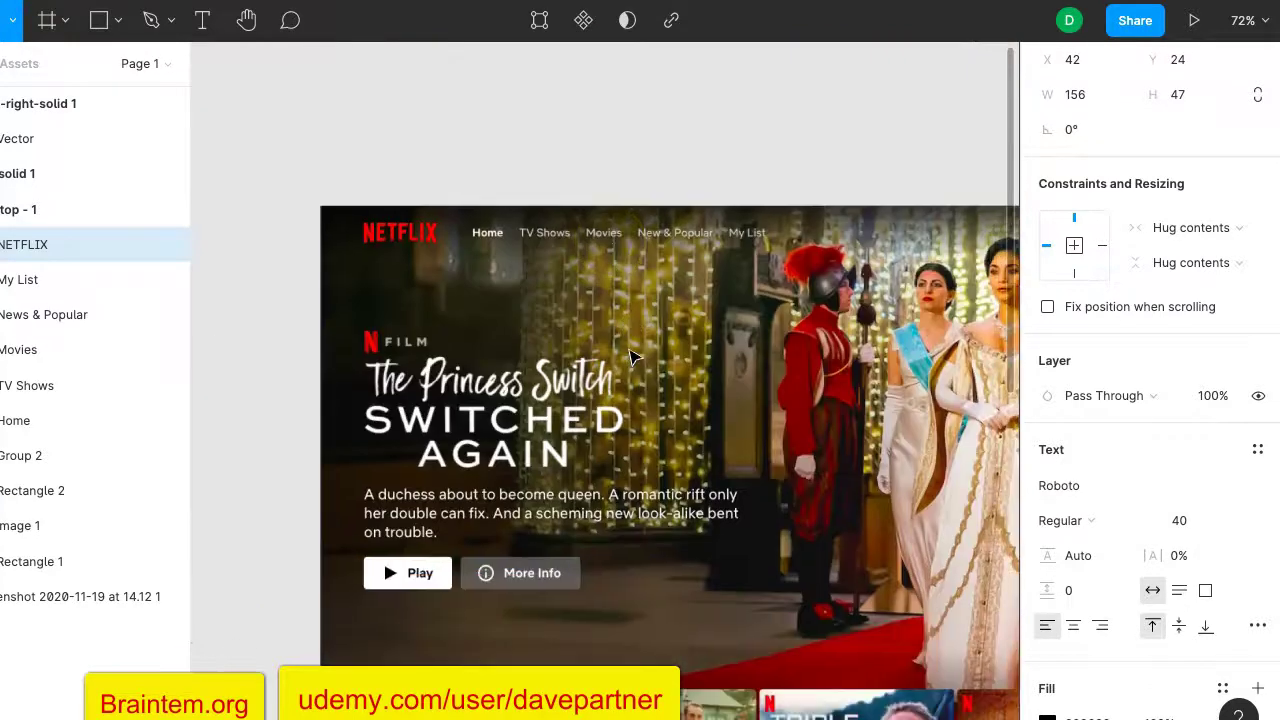
pyautogui.scroll(-7, 630, 357)
pyautogui.scroll(6, 630, 357)
pyautogui.scroll(-6, 630, 357)
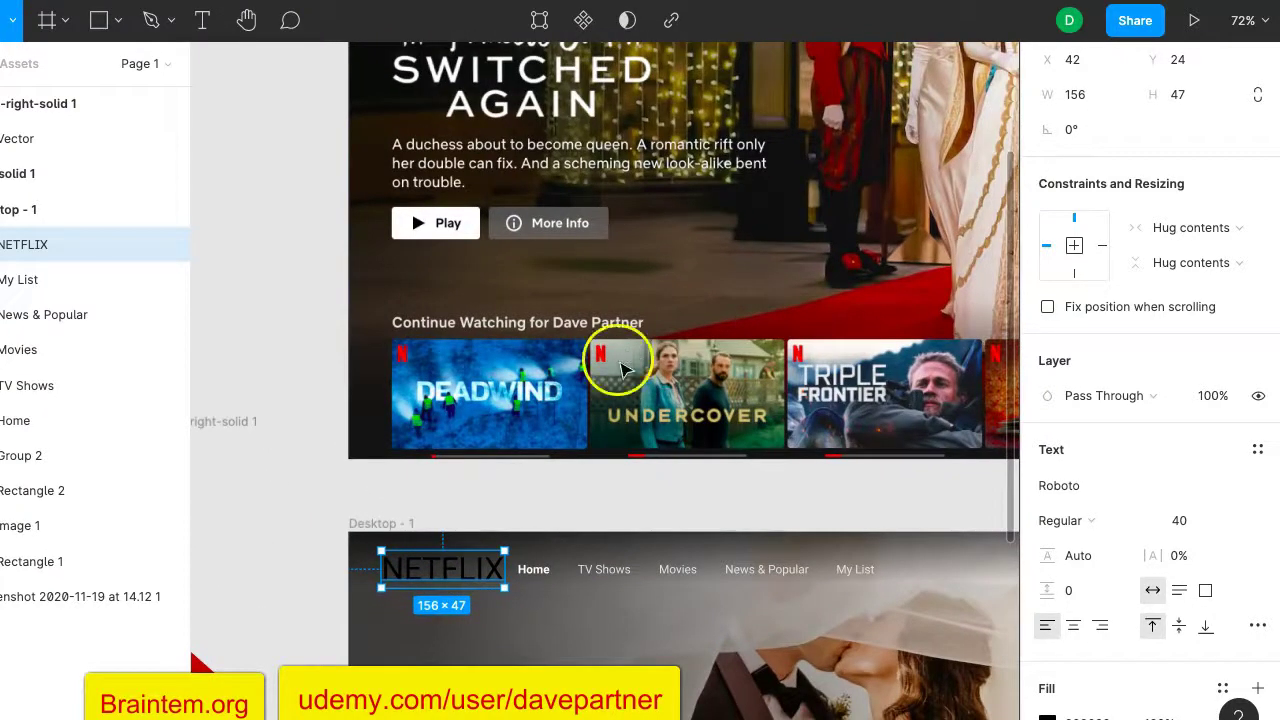
pyautogui.click(1181, 523)
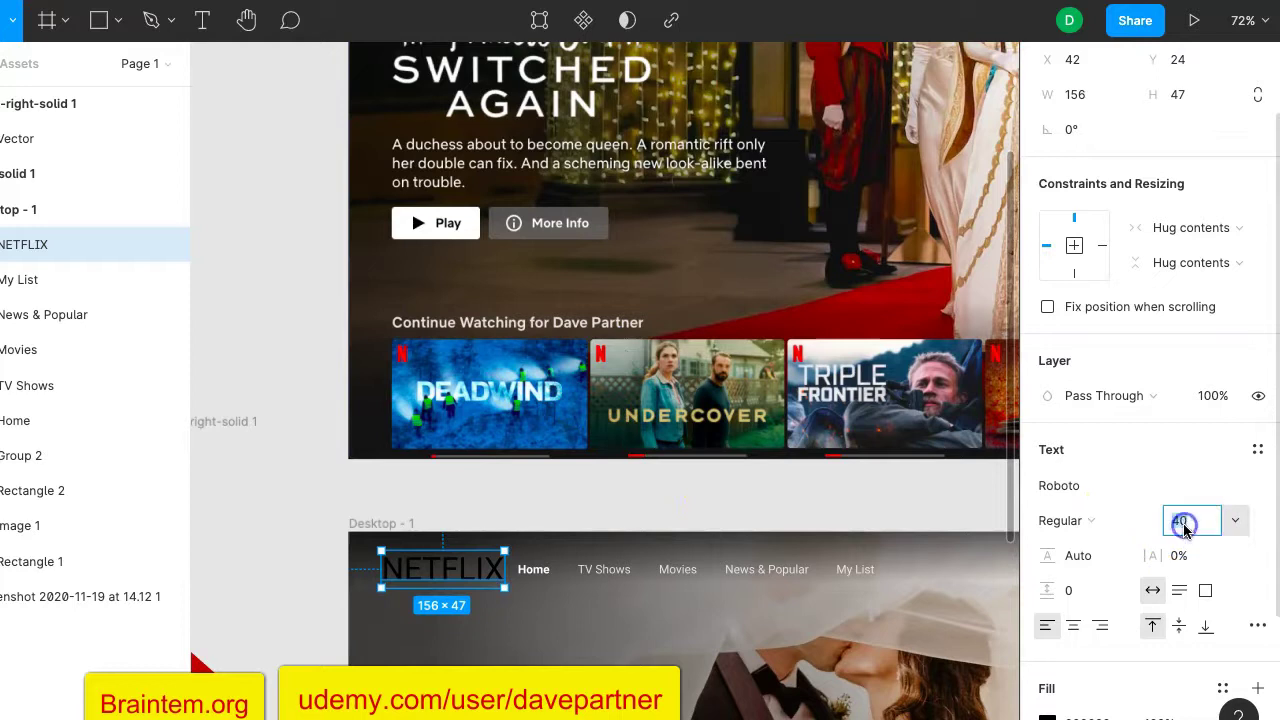
# Set the NETFLIX header text's font size to 30 and reposition it at X 63, Y 30.
pyautogui.write('30')
pyautogui.press('Return')
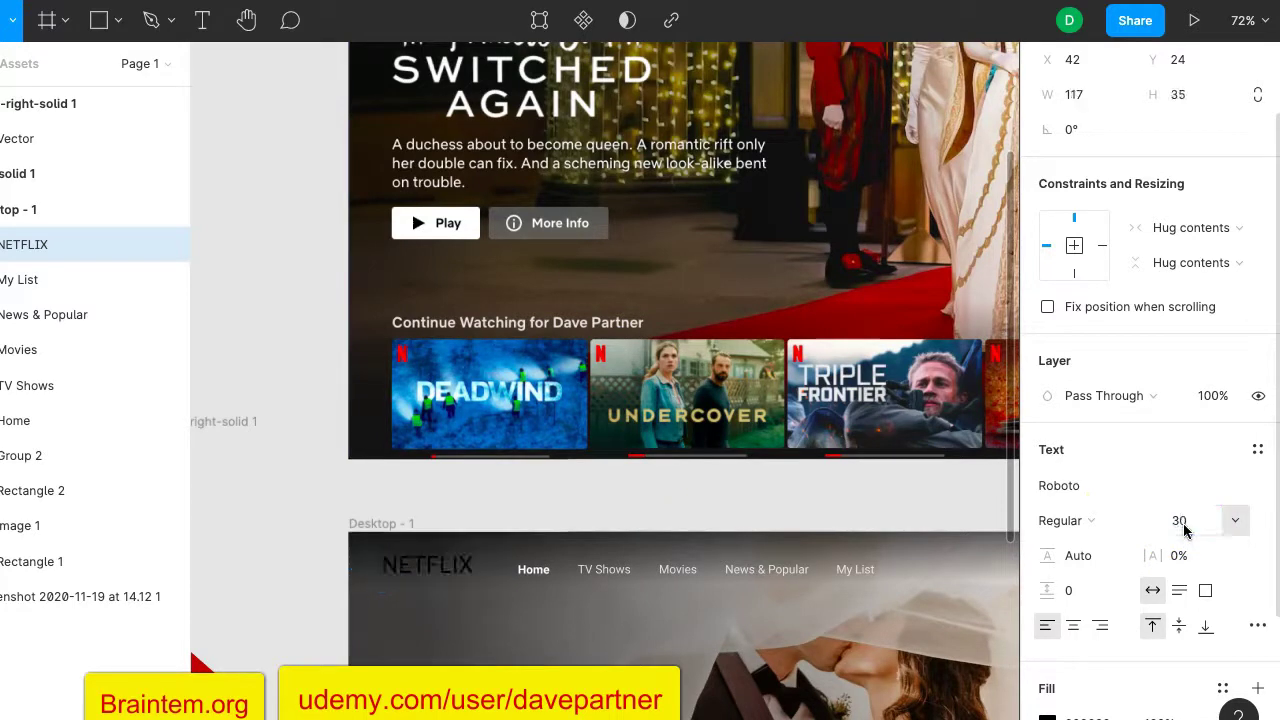
pyautogui.moveTo(446, 566); pyautogui.dragTo(469, 582)
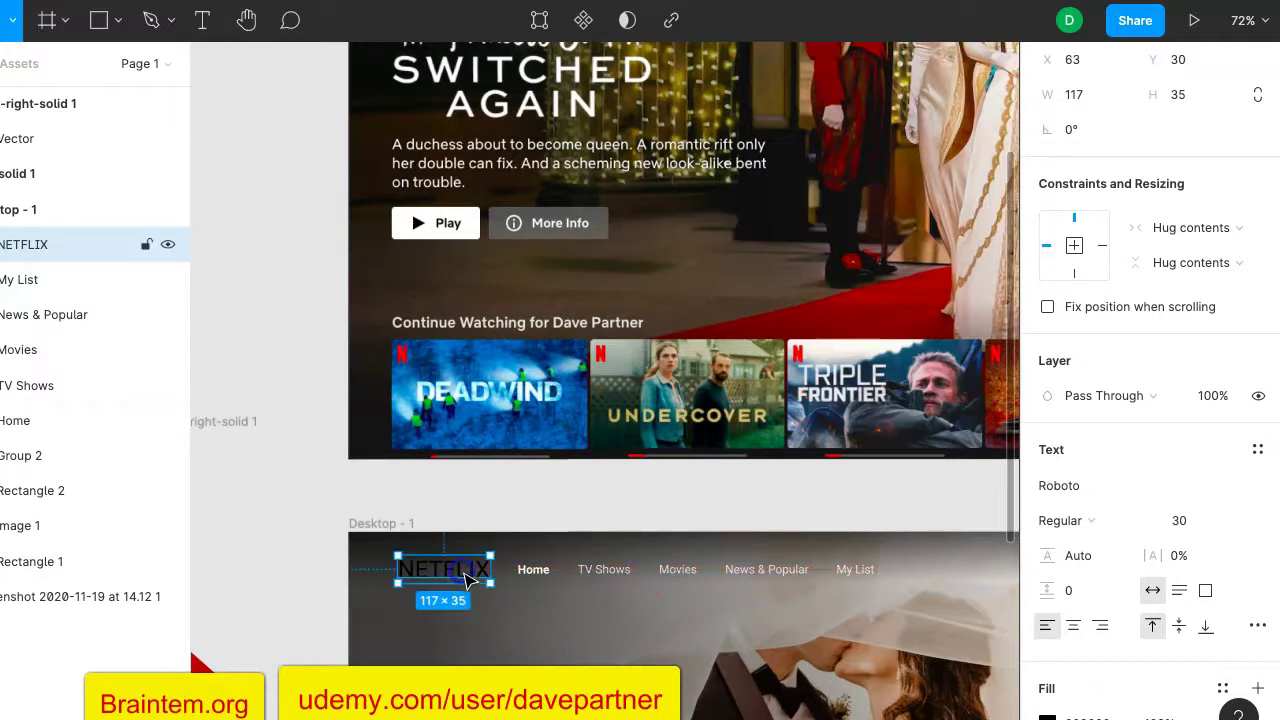
# Look through the available fonts for one that matches the NETFLIX logo in the reference screenshot.
pyautogui.click(1108, 489)
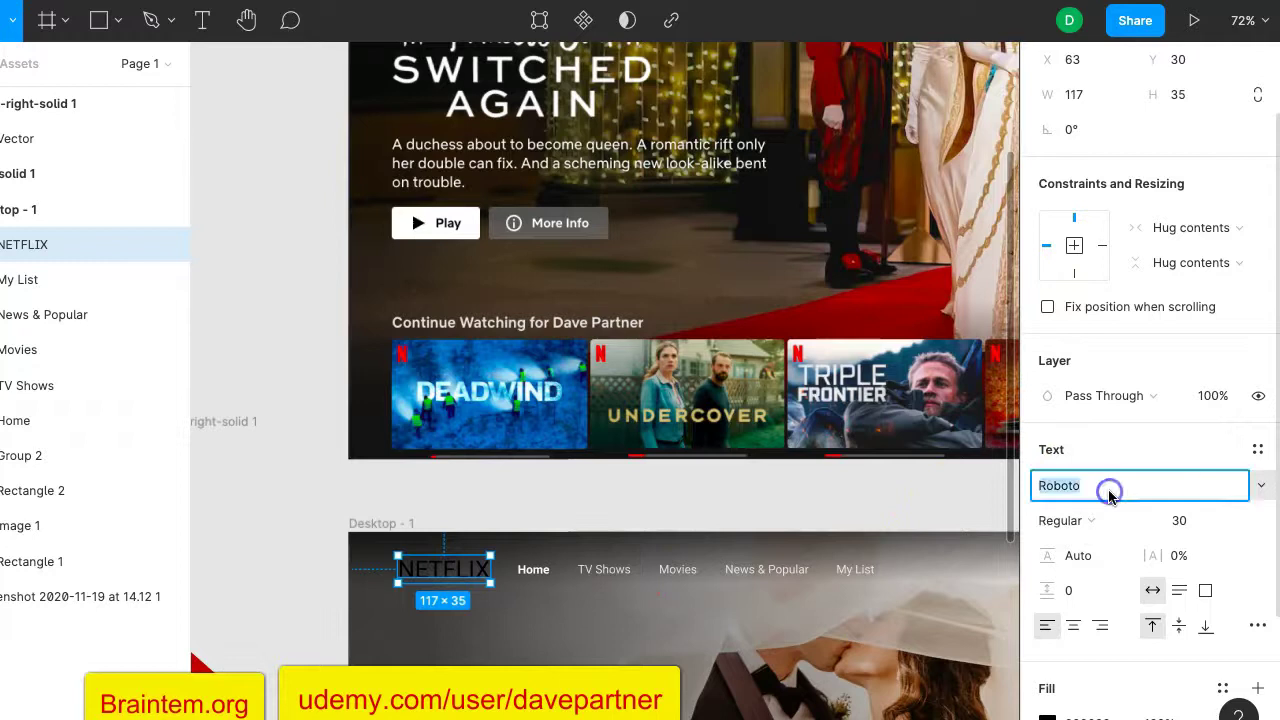
pyautogui.click(1258, 489)
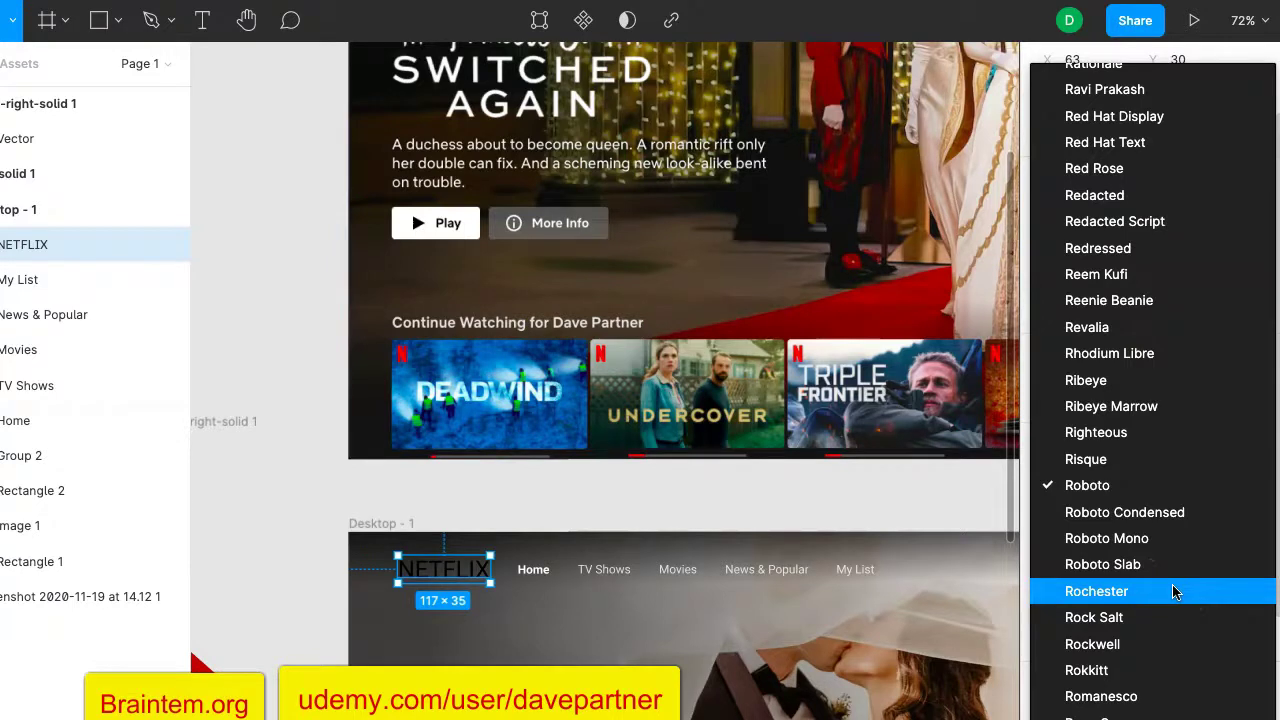
pyautogui.scroll(5, 1125, 365)
pyautogui.scroll(-2, 1150, 370)
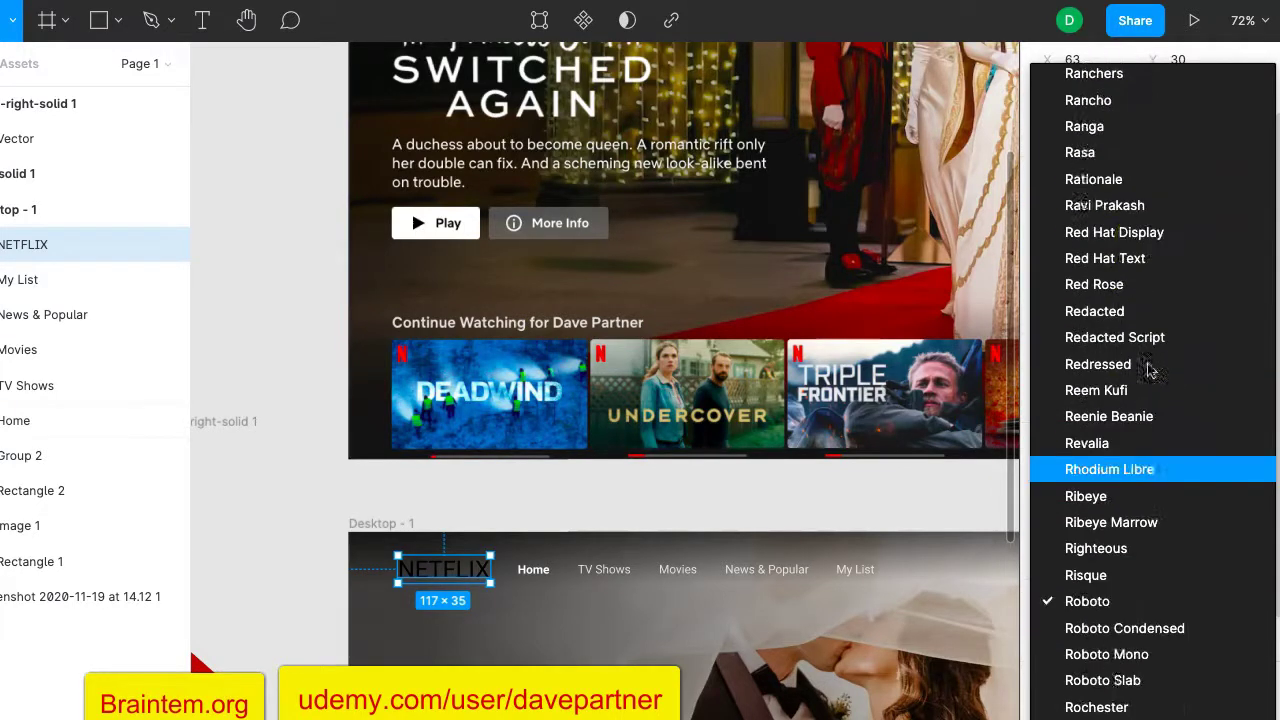
pyautogui.scroll(-1, 1150, 370)
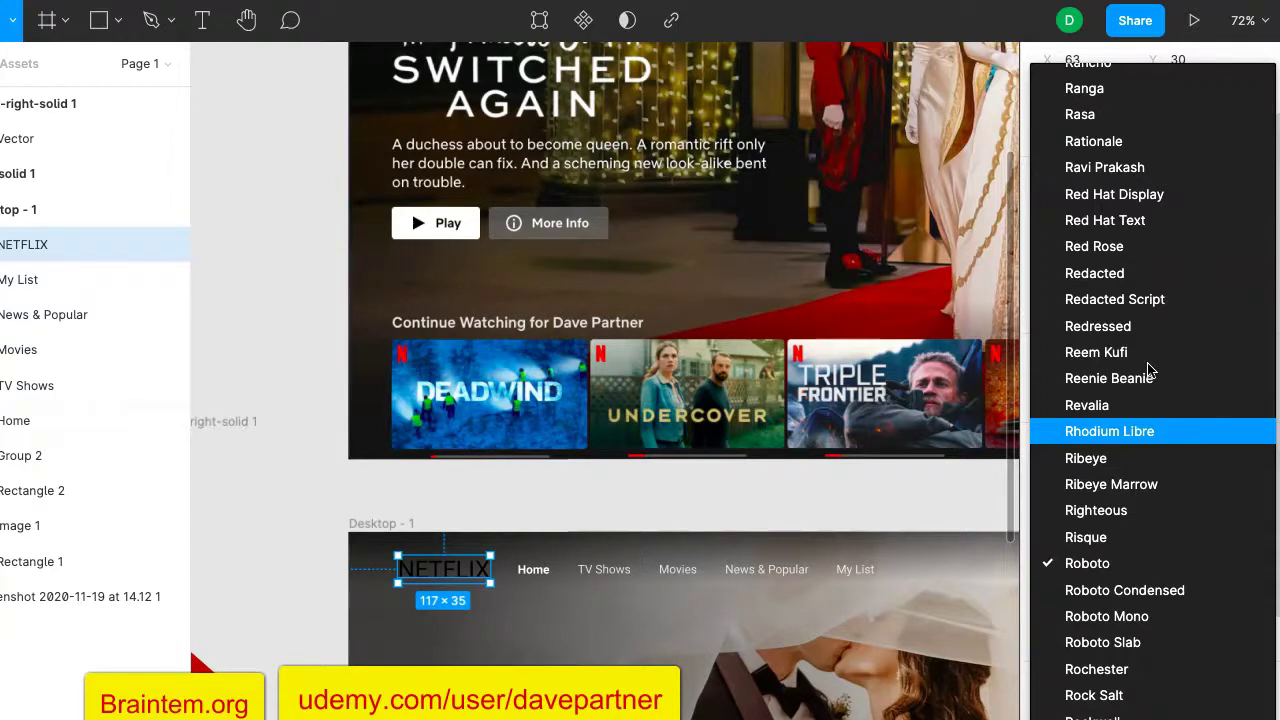
pyautogui.scroll(-15, 1078, 530)
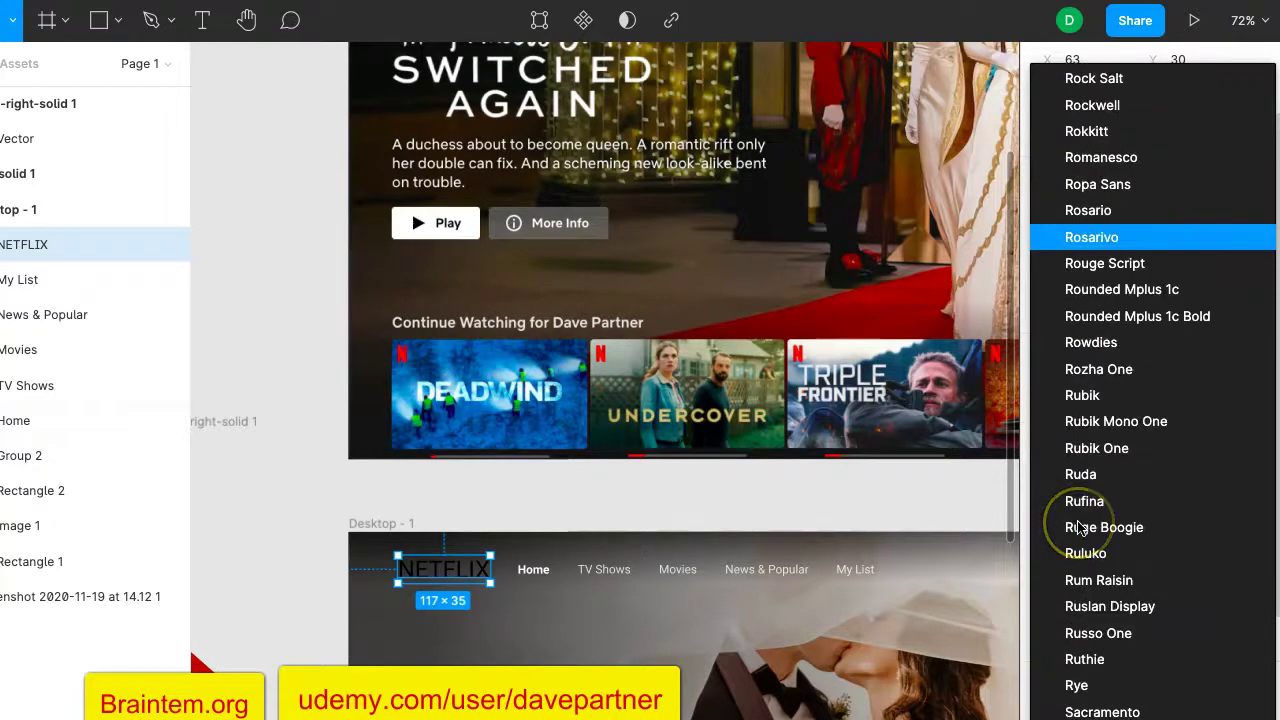
pyautogui.scroll(-5, 1078, 530)
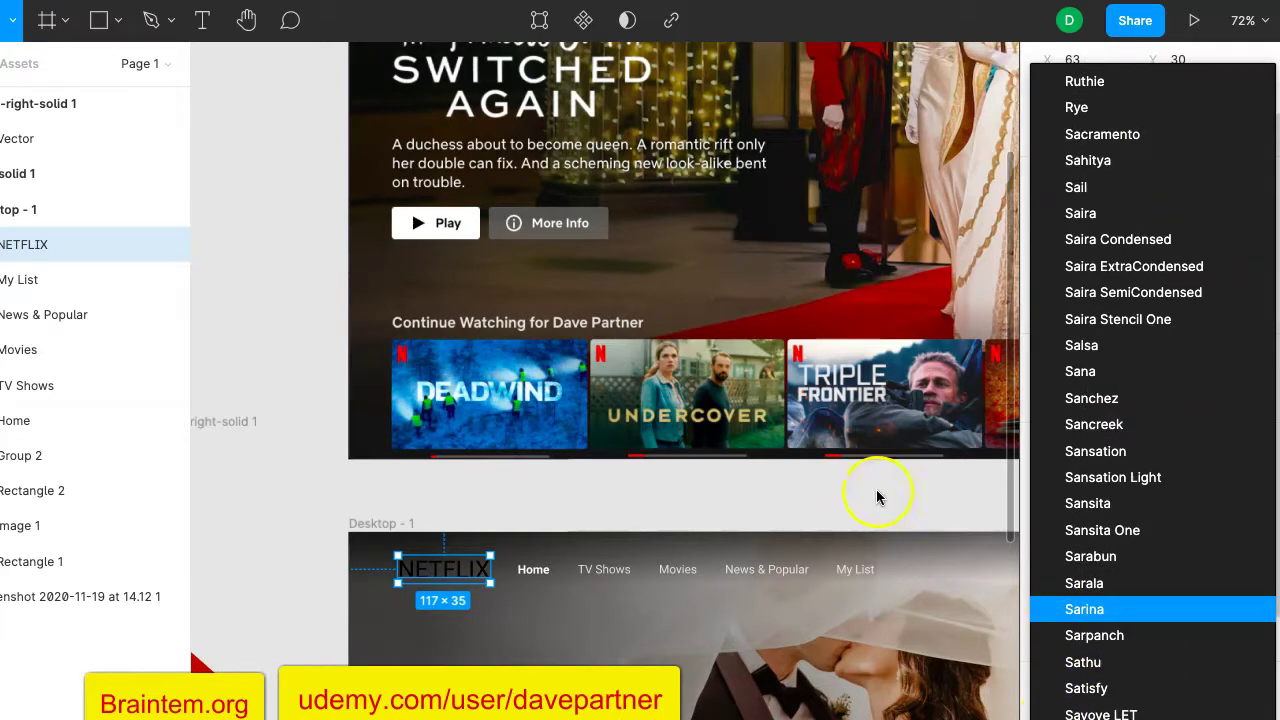
pyautogui.scroll(17, 1120, 297)
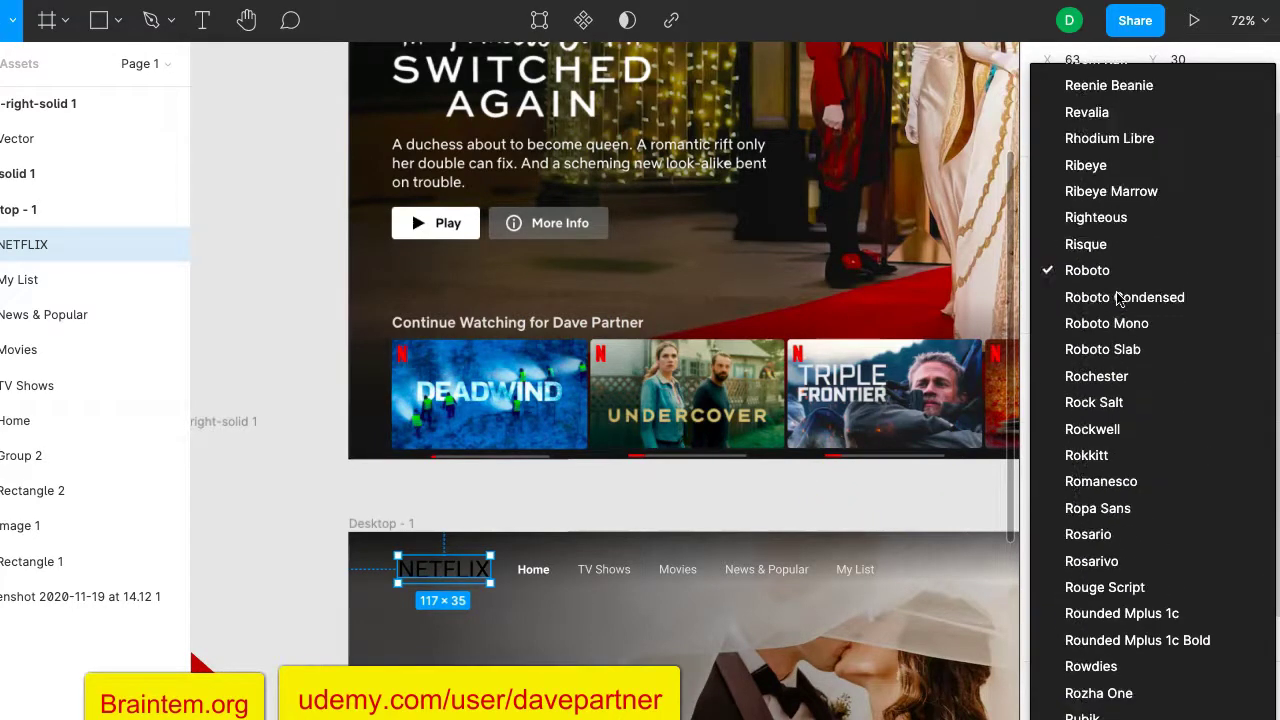
pyautogui.click(314, 146)
pyautogui.scroll(5, 314, 146)
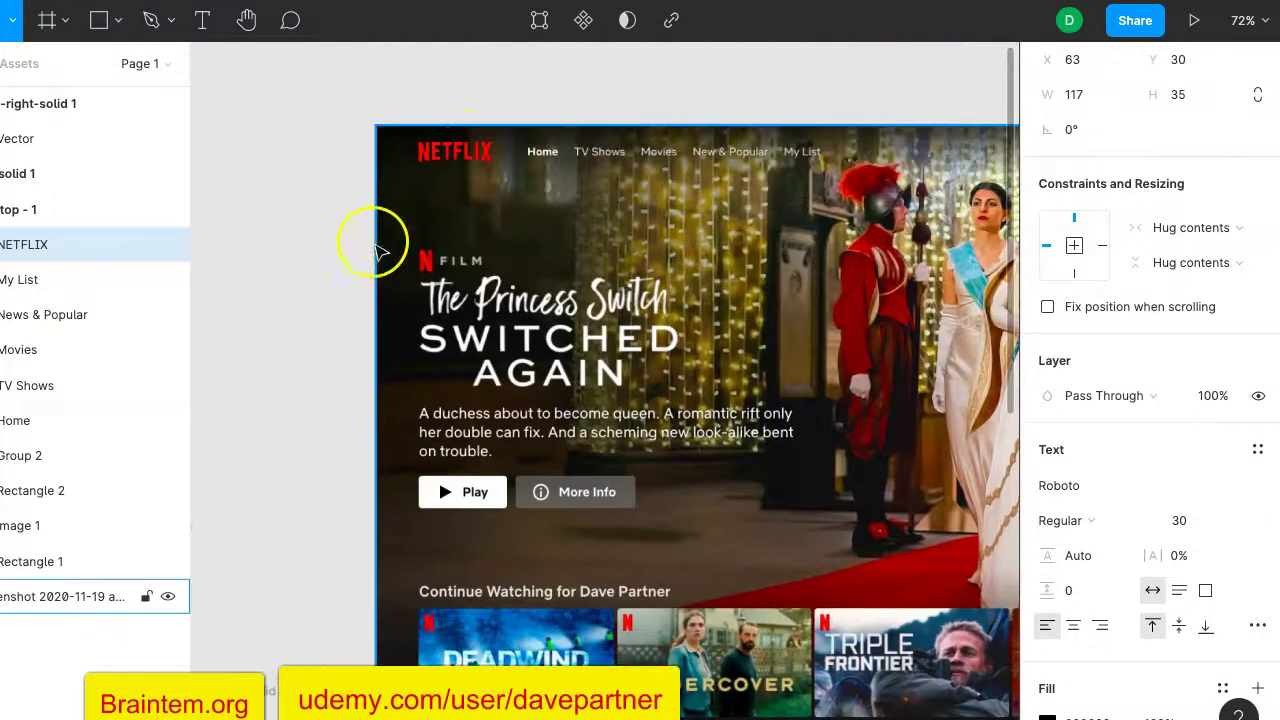
pyautogui.scroll(-3, 378, 248)
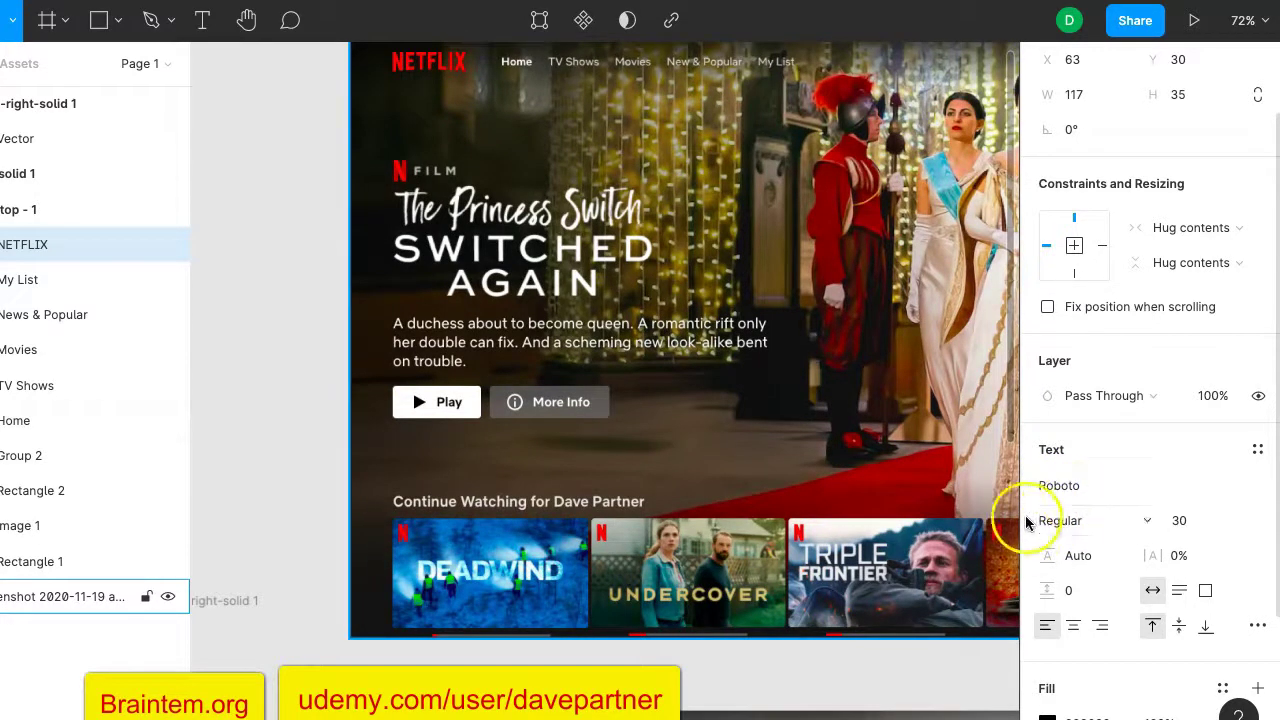
pyautogui.click(1073, 488)
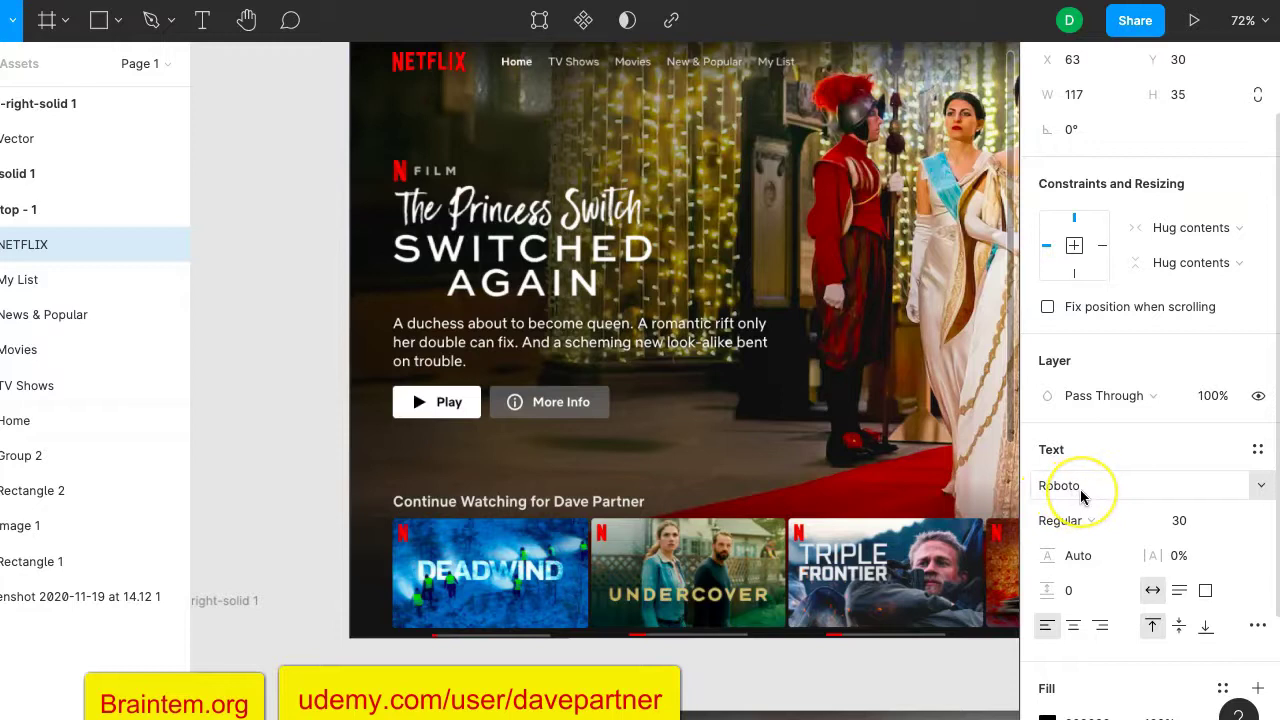
pyautogui.click(1117, 497)
pyautogui.click(1115, 488)
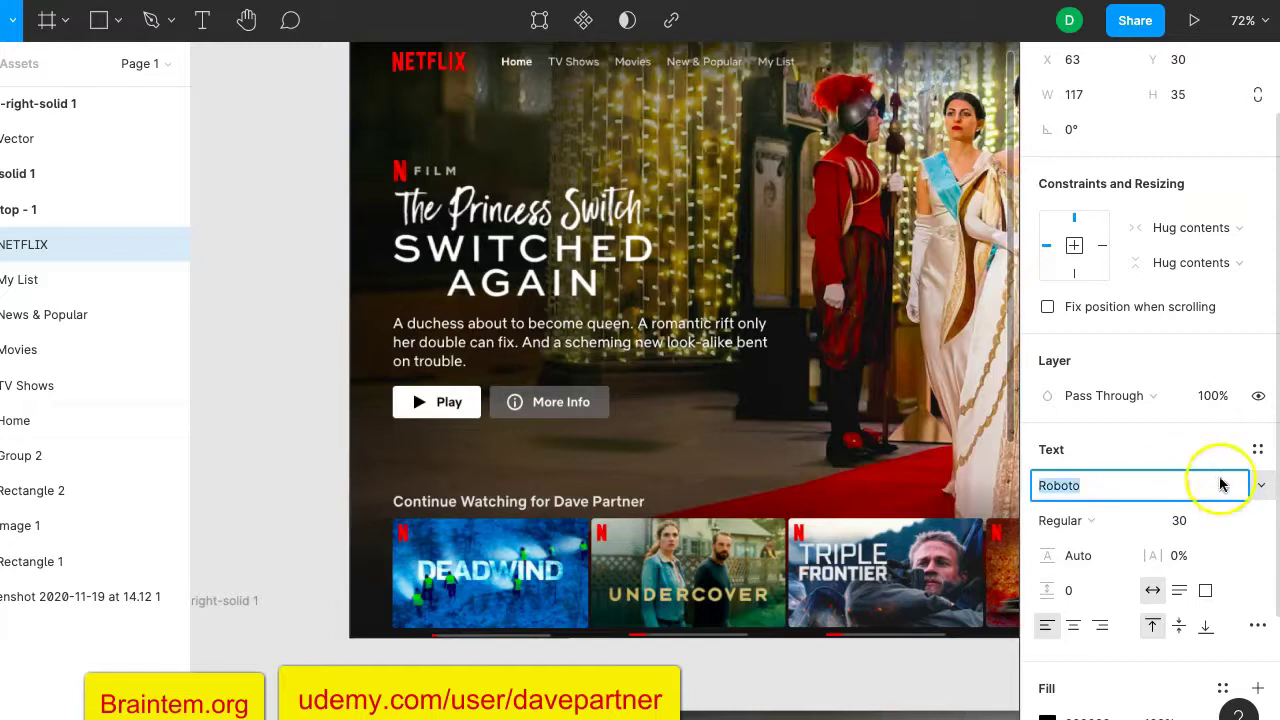
pyautogui.click(1259, 490)
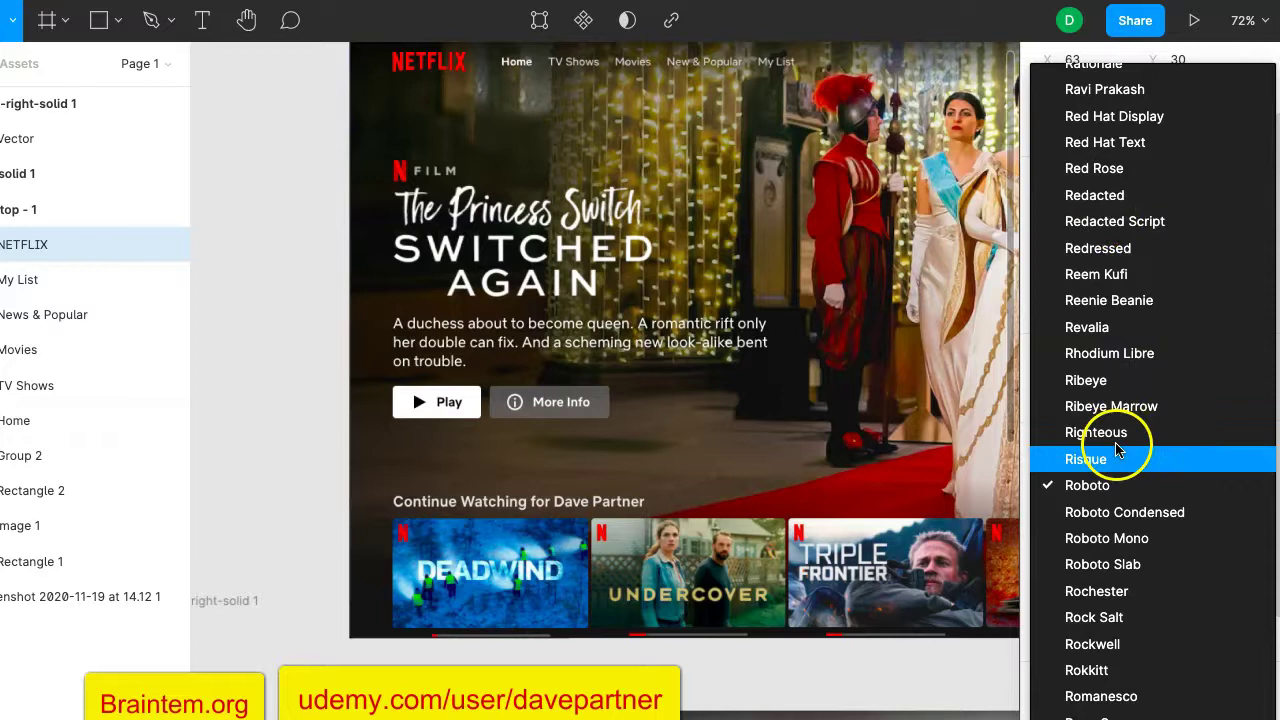
pyautogui.click(228, 422)
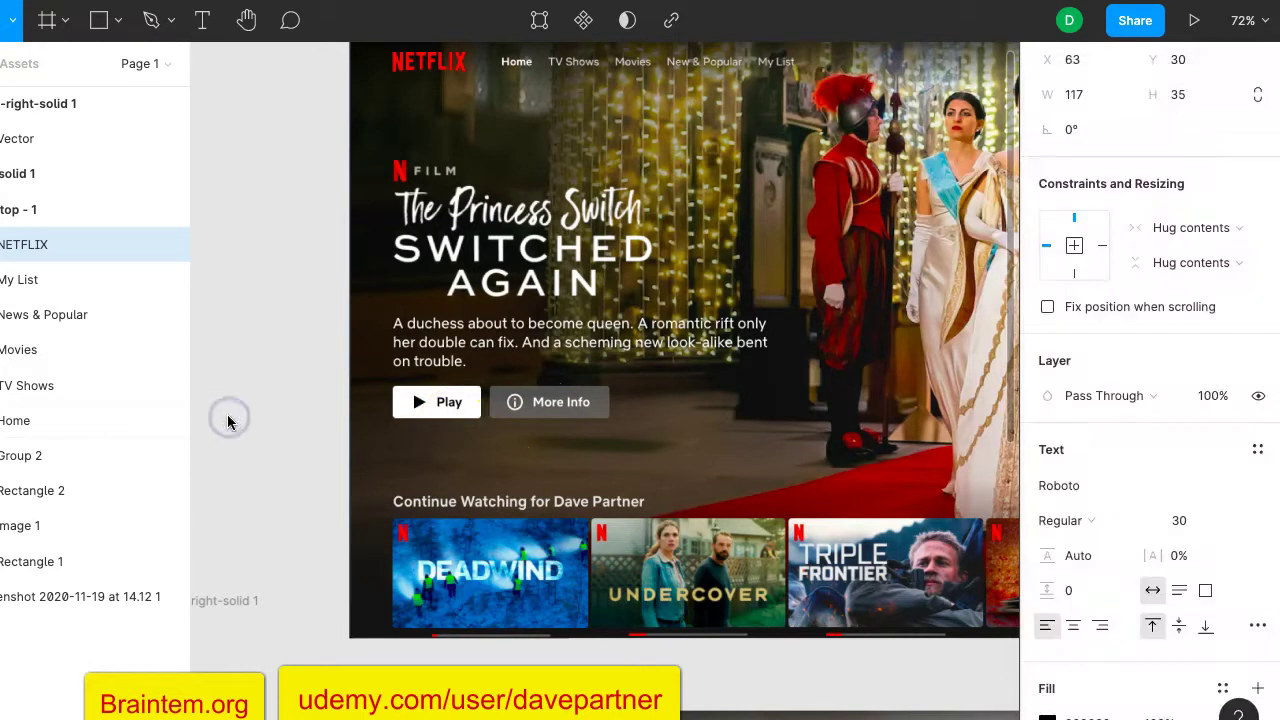
# Compare the NETFLIX text in the Desktop - 1 frame with the logo and lettering in the reference screenshot at close range.
pyautogui.scroll(-3, 307, 476)
pyautogui.scroll(-2, 400, 423)
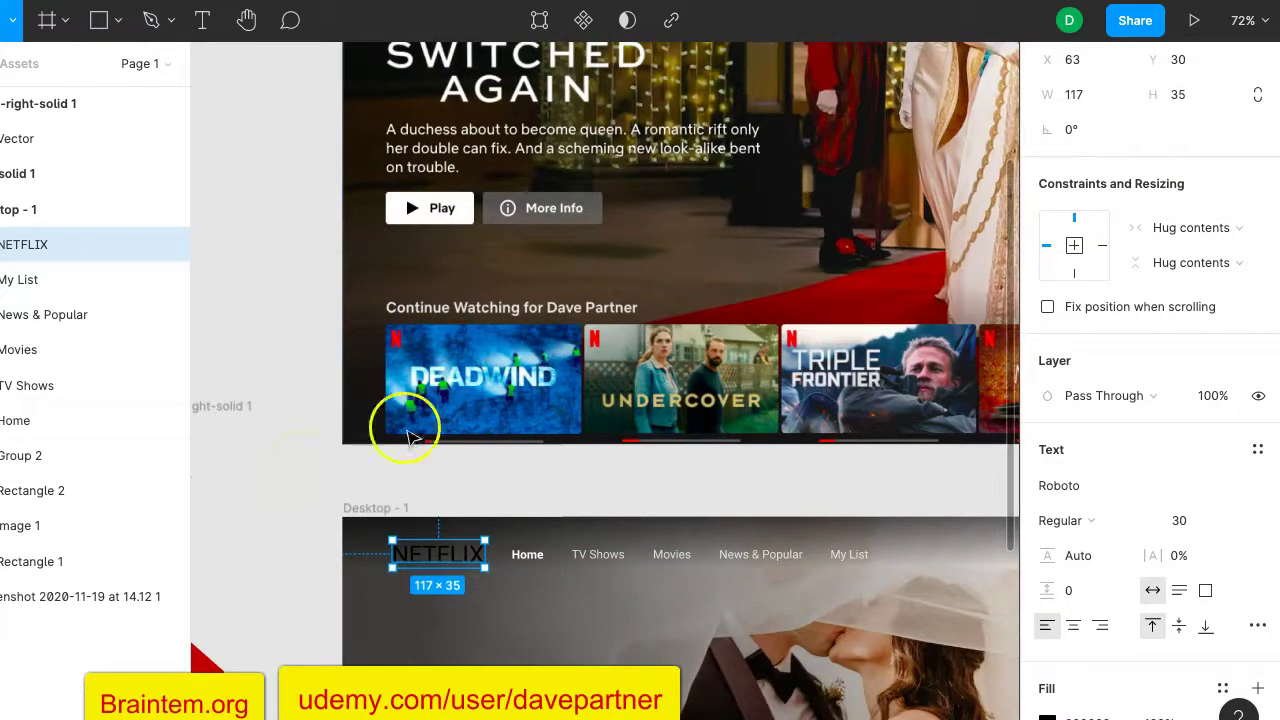
pyautogui.scroll(6, 343, 412)
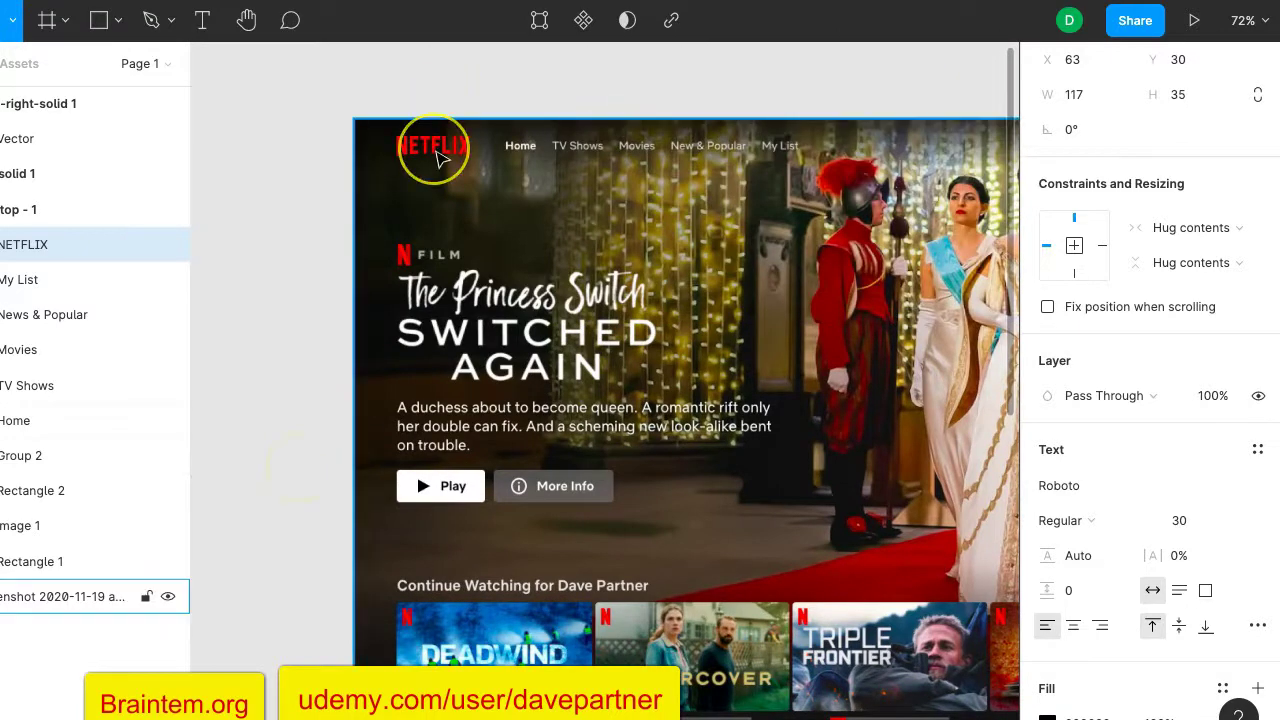
pyautogui.scroll(5, 434, 145)
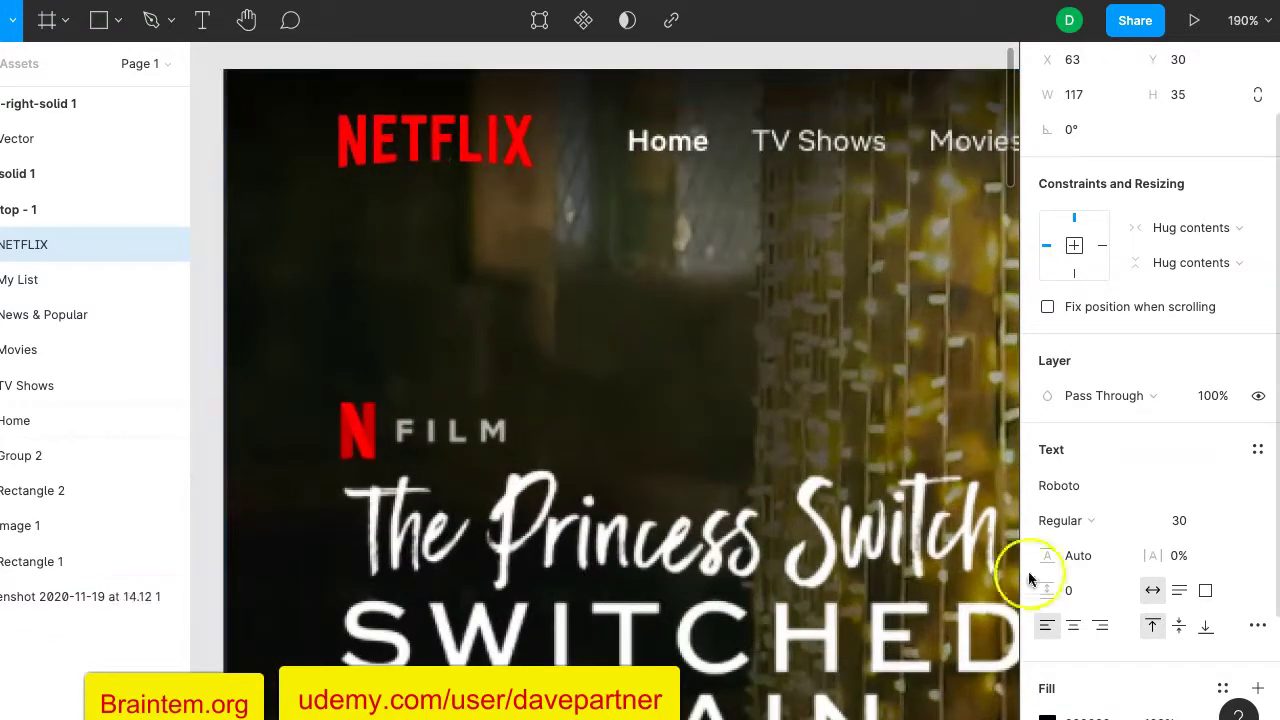
pyautogui.scroll(-8, 771, 525)
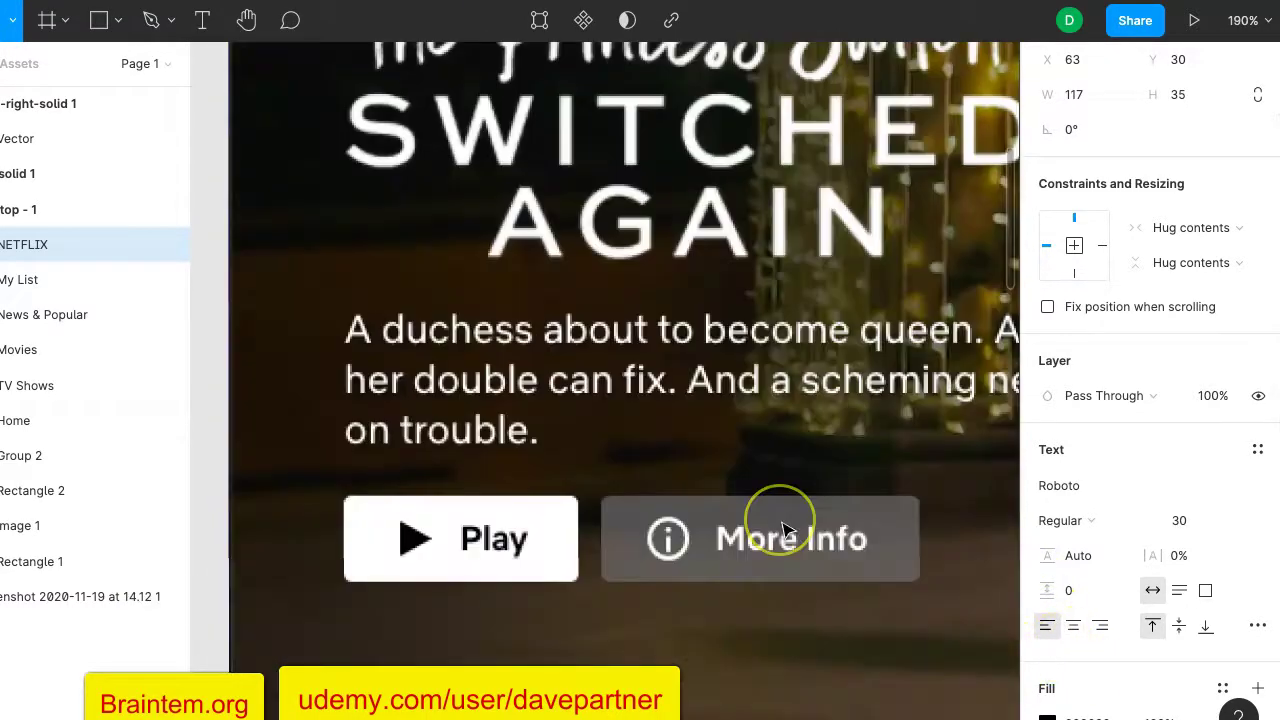
pyautogui.scroll(-2, 784, 530)
pyautogui.scroll(3, 784, 530)
pyautogui.scroll(-1, 784, 530)
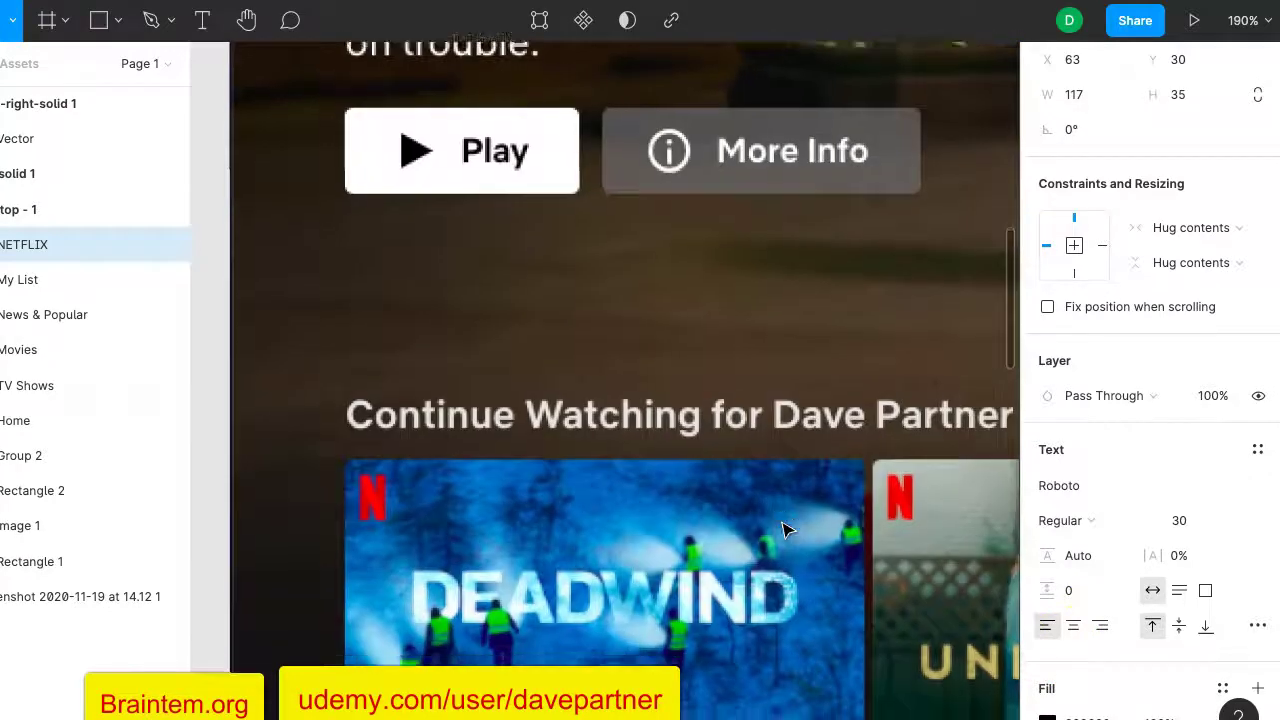
pyautogui.scroll(8, 784, 530)
pyautogui.scroll(3, 784, 530)
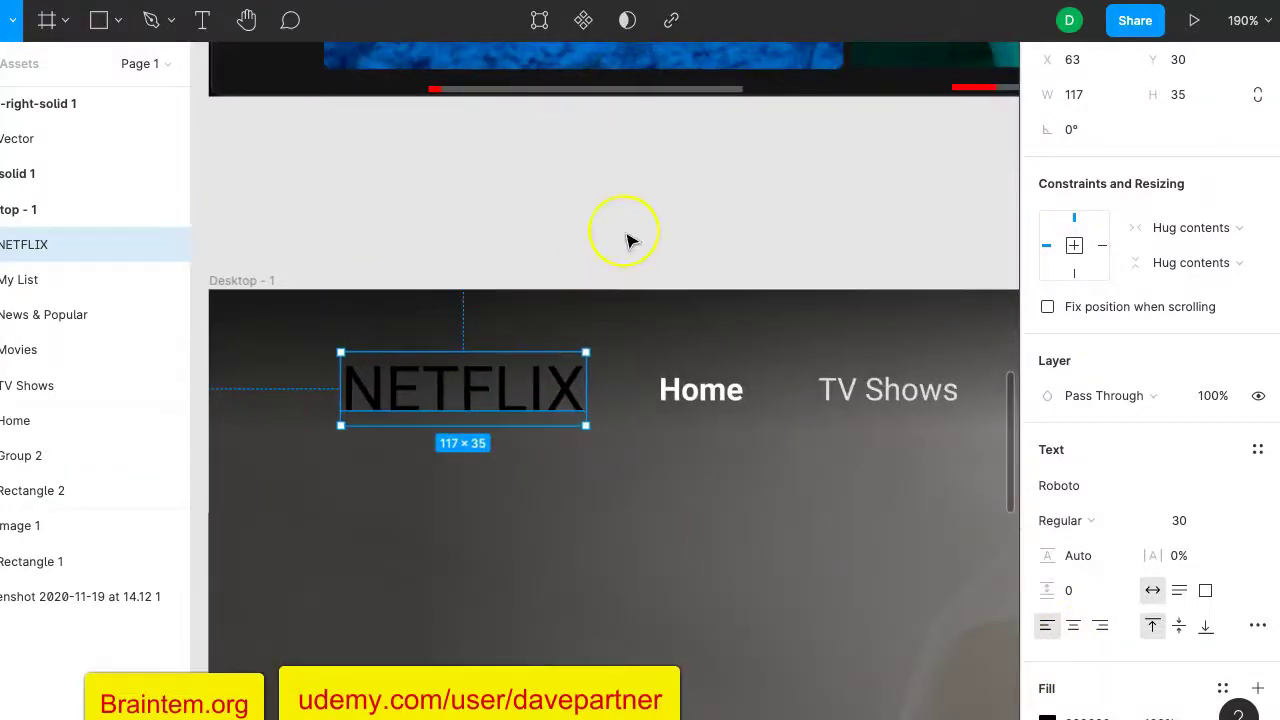
pyautogui.scroll(5, 628, 240)
pyautogui.scroll(-1, 880, 430)
# Fill the NETFLIX text with the red F80000 sampled from the logo in the reference screenshot.
pyautogui.scroll(-3, 1040, 550)
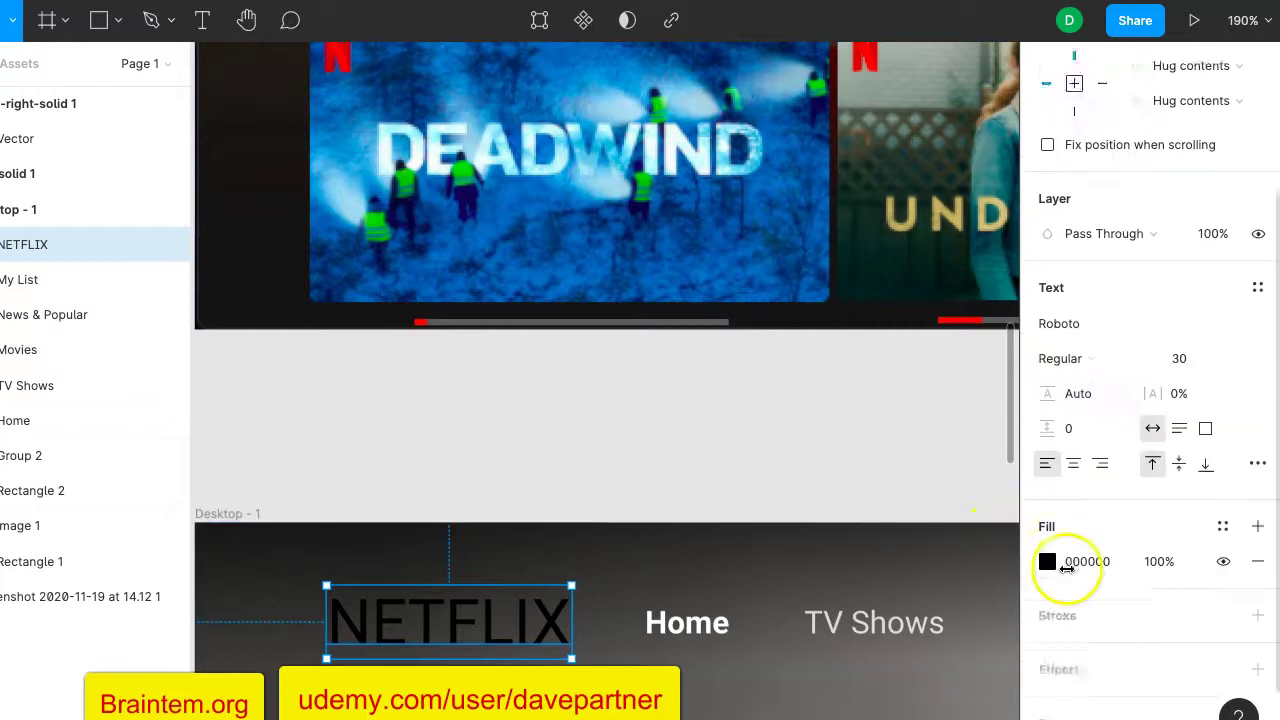
pyautogui.scroll(-1, 1066, 567)
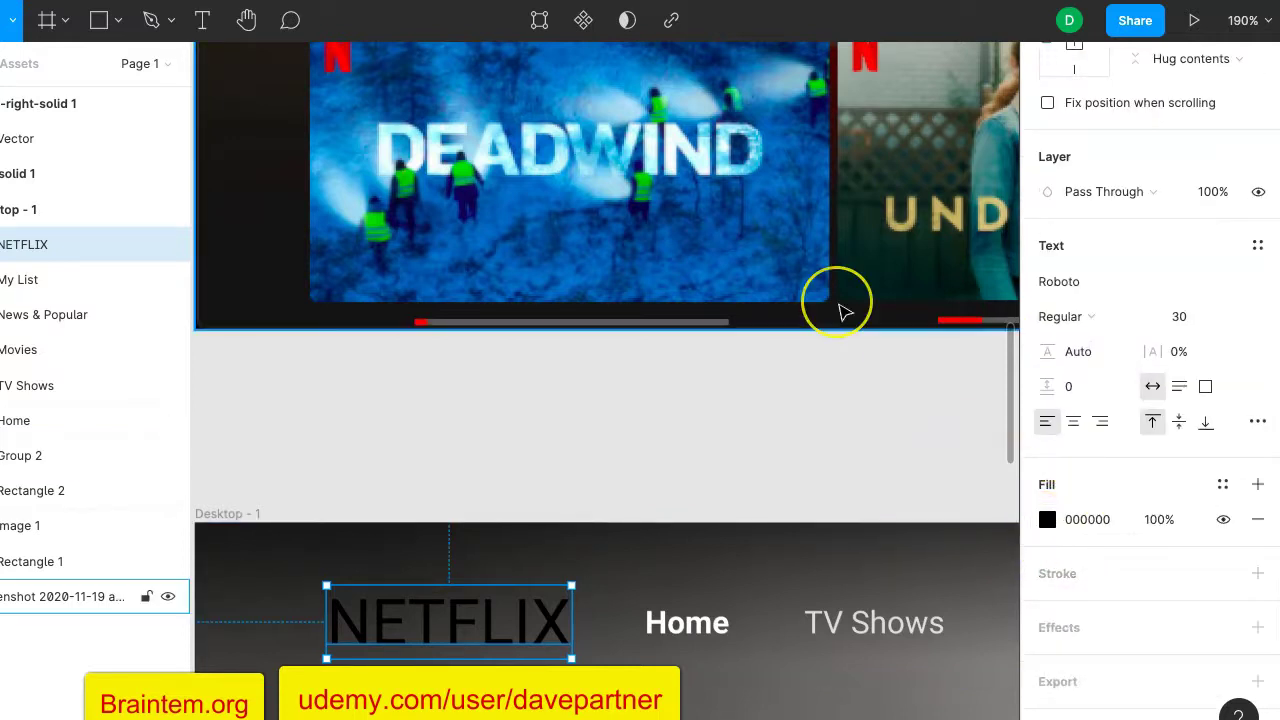
pyautogui.scroll(-6, 829, 294)
pyautogui.scroll(10, 842, 310)
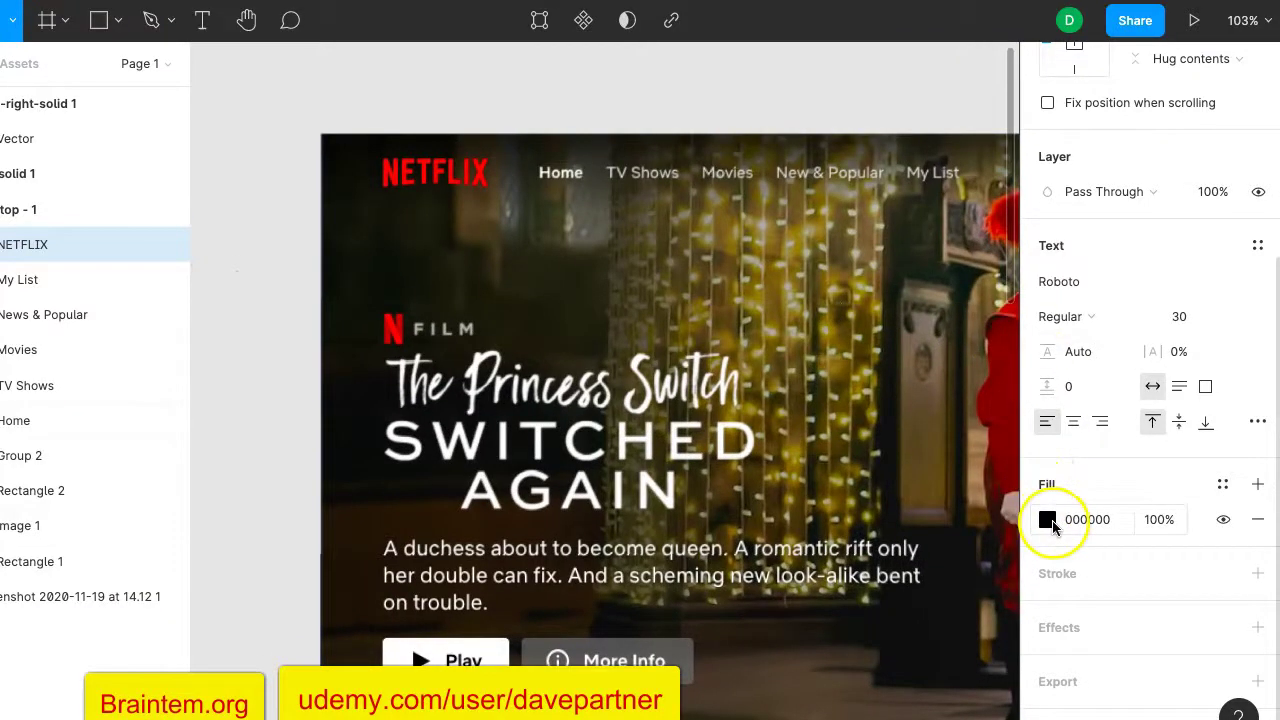
pyautogui.click(1047, 521)
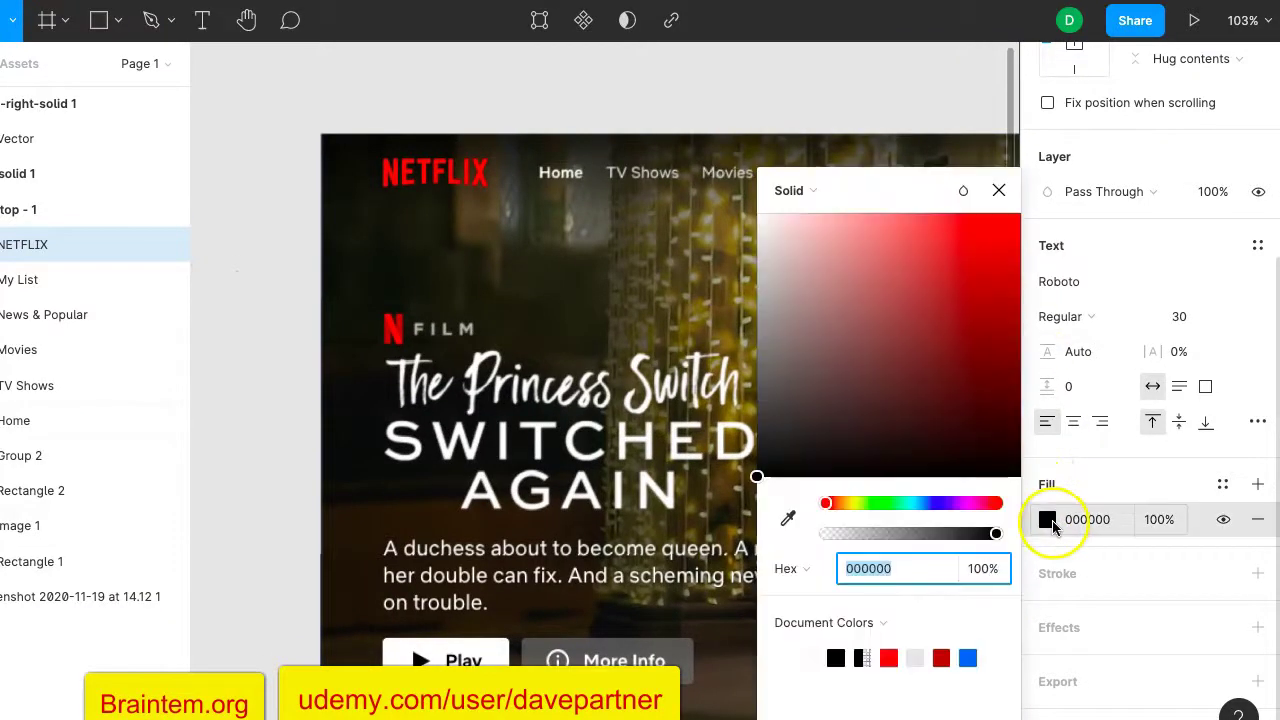
pyautogui.click(789, 519)
pyautogui.scroll(6, 415, 170)
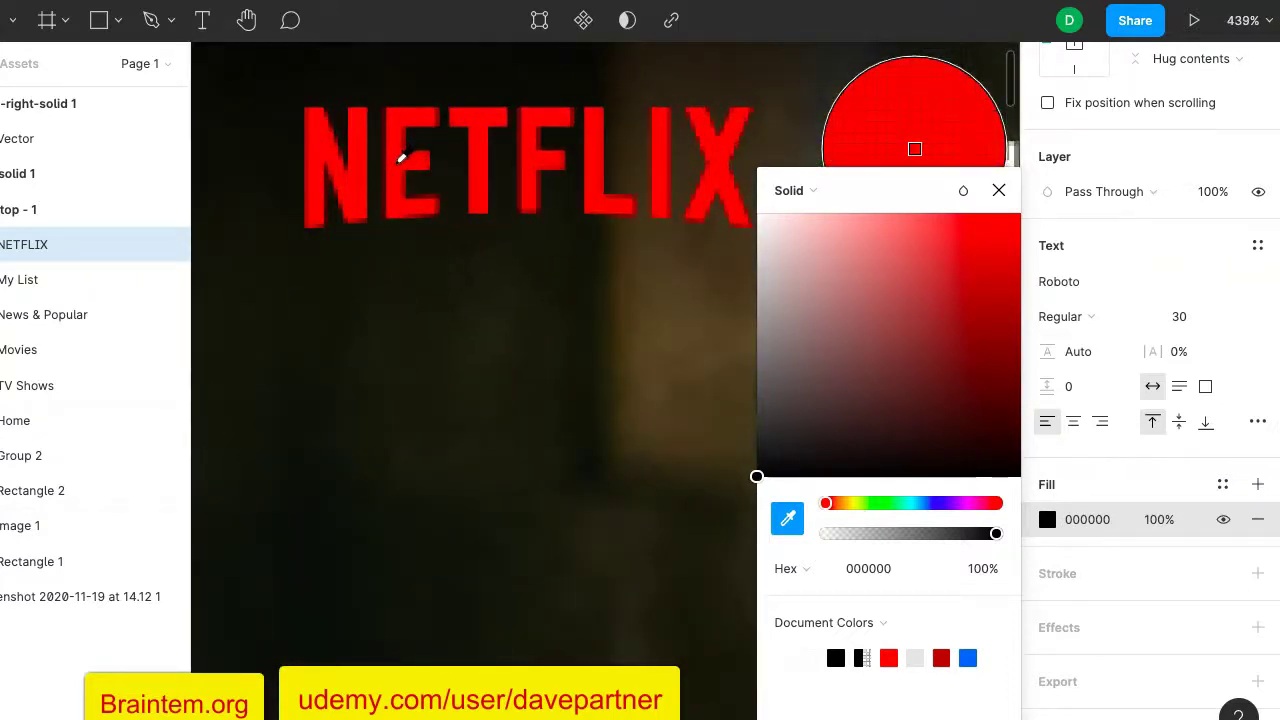
pyautogui.click(401, 158)
pyautogui.scroll(-7, 401, 158)
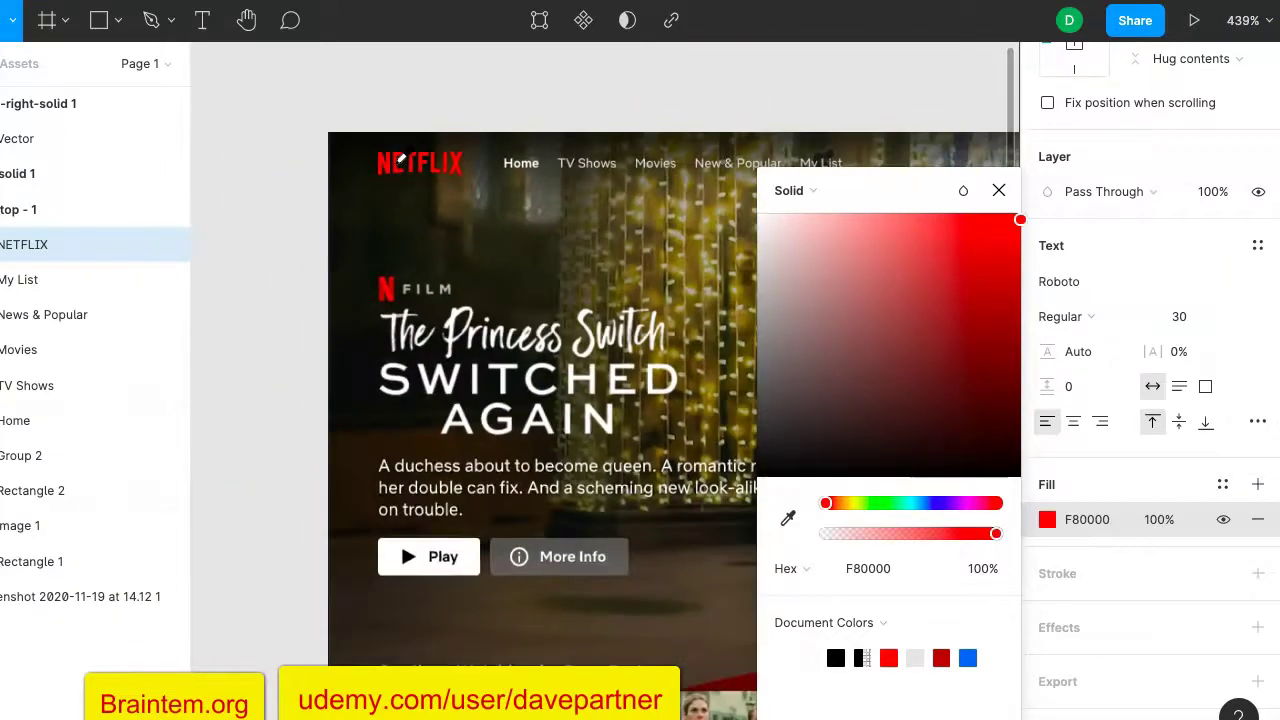
pyautogui.scroll(-3, 410, 160)
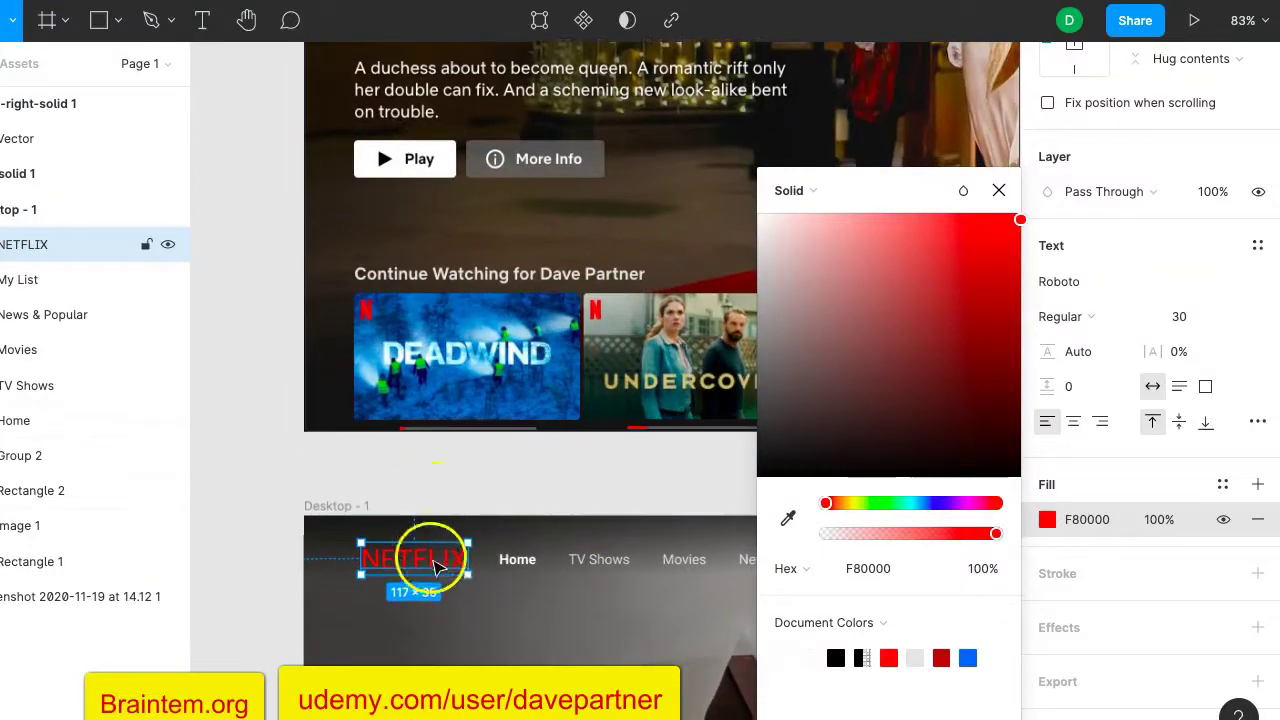
pyautogui.click(998, 191)
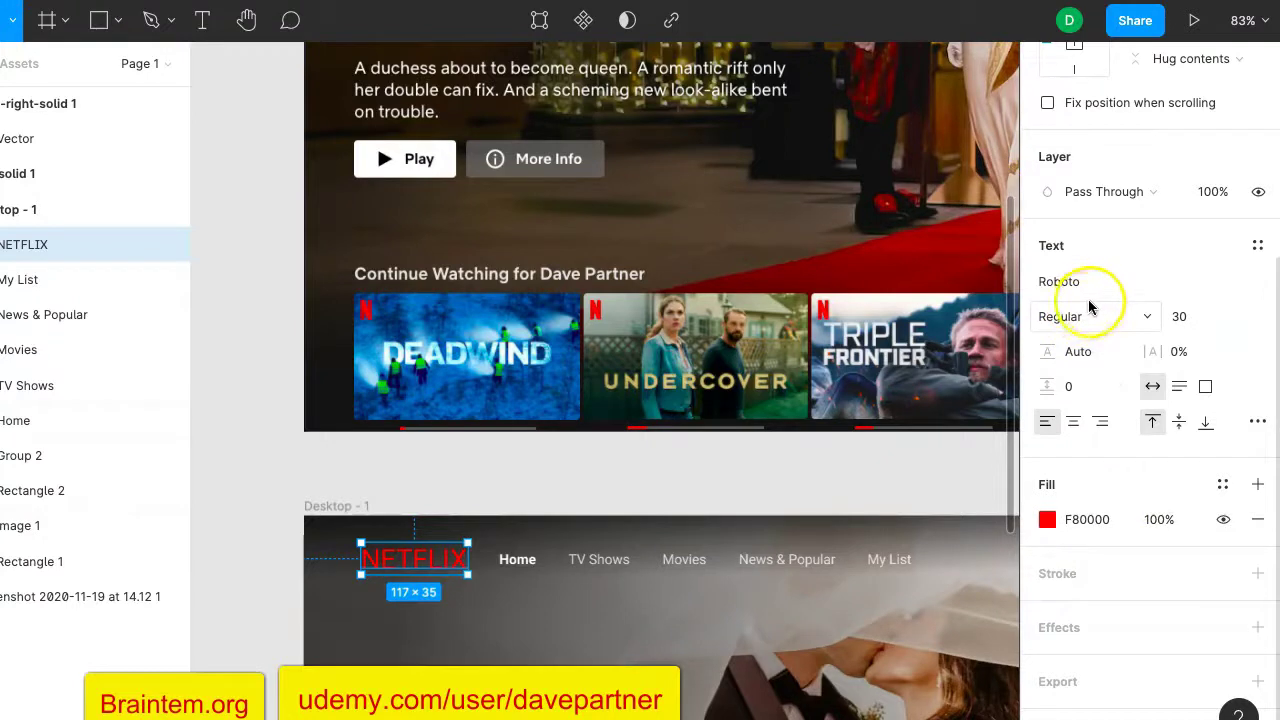
# Change the NETFLIX text's weight to Bold and deselect it.
pyautogui.click(1120, 310)
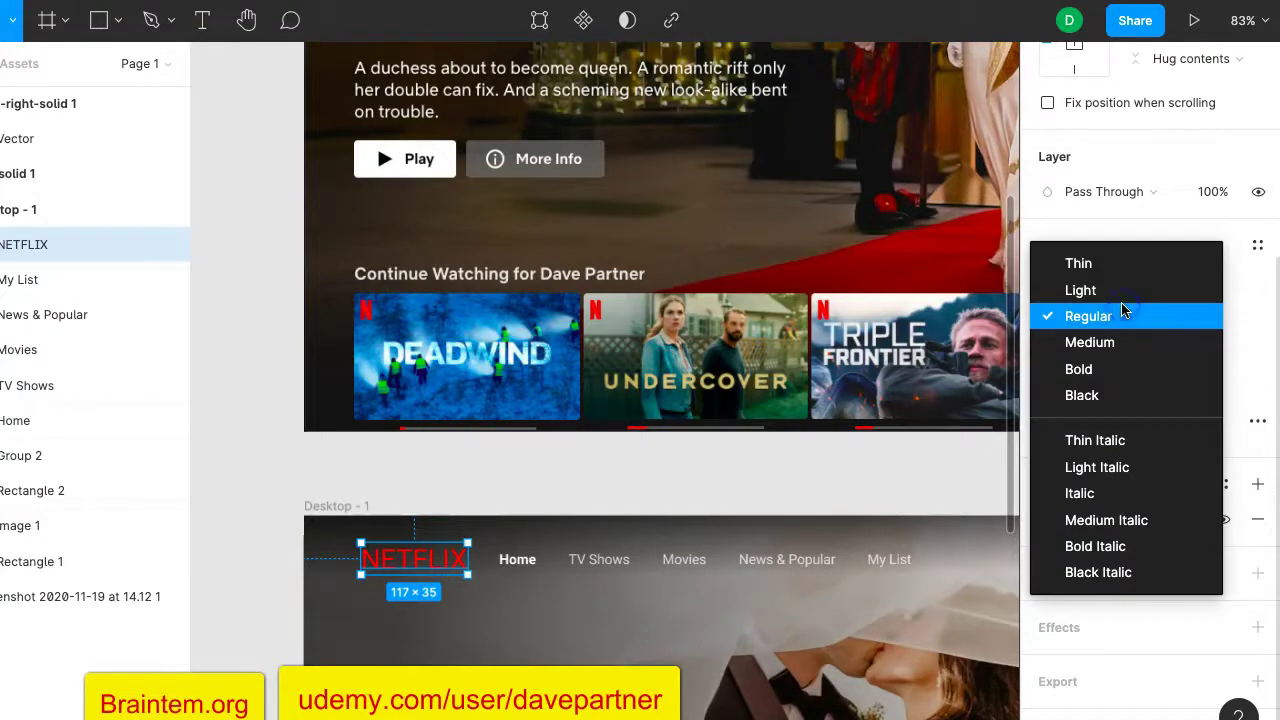
pyautogui.click(1091, 374)
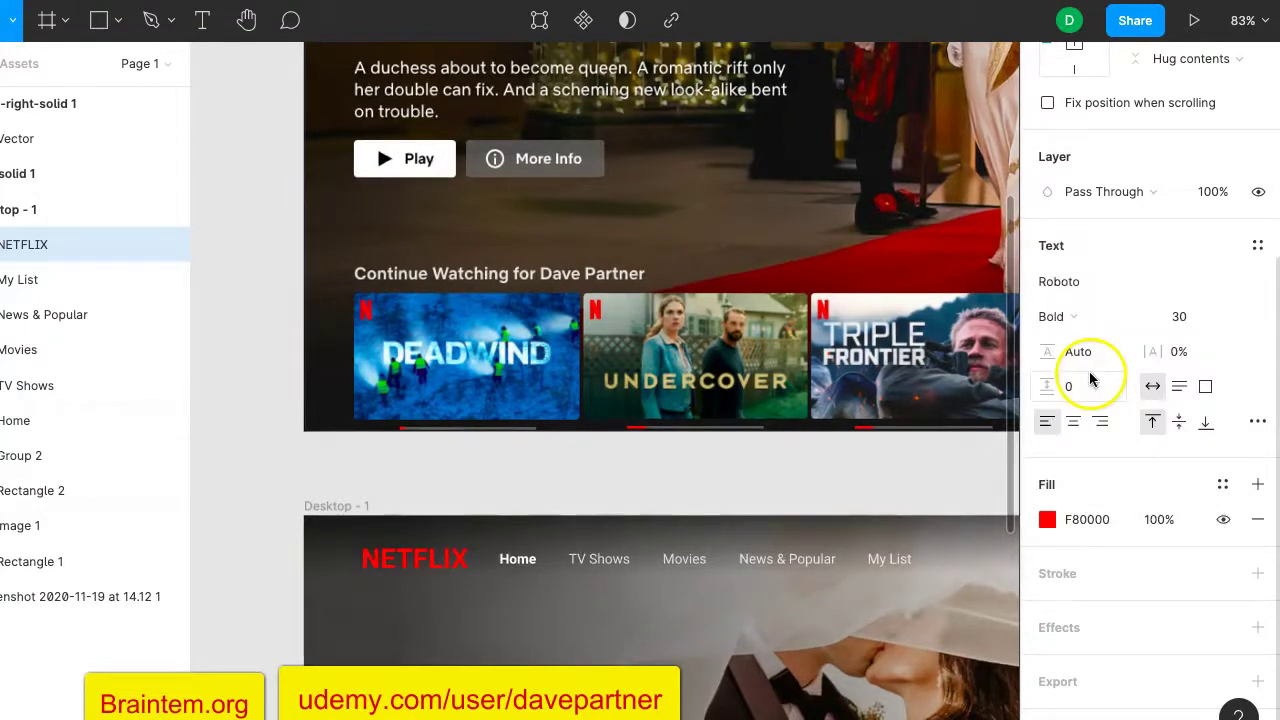
pyautogui.click(733, 466)
# Compare the Desktop - 1 header with the header in the reference screenshot above it.
pyautogui.scroll(-3, 733, 466)
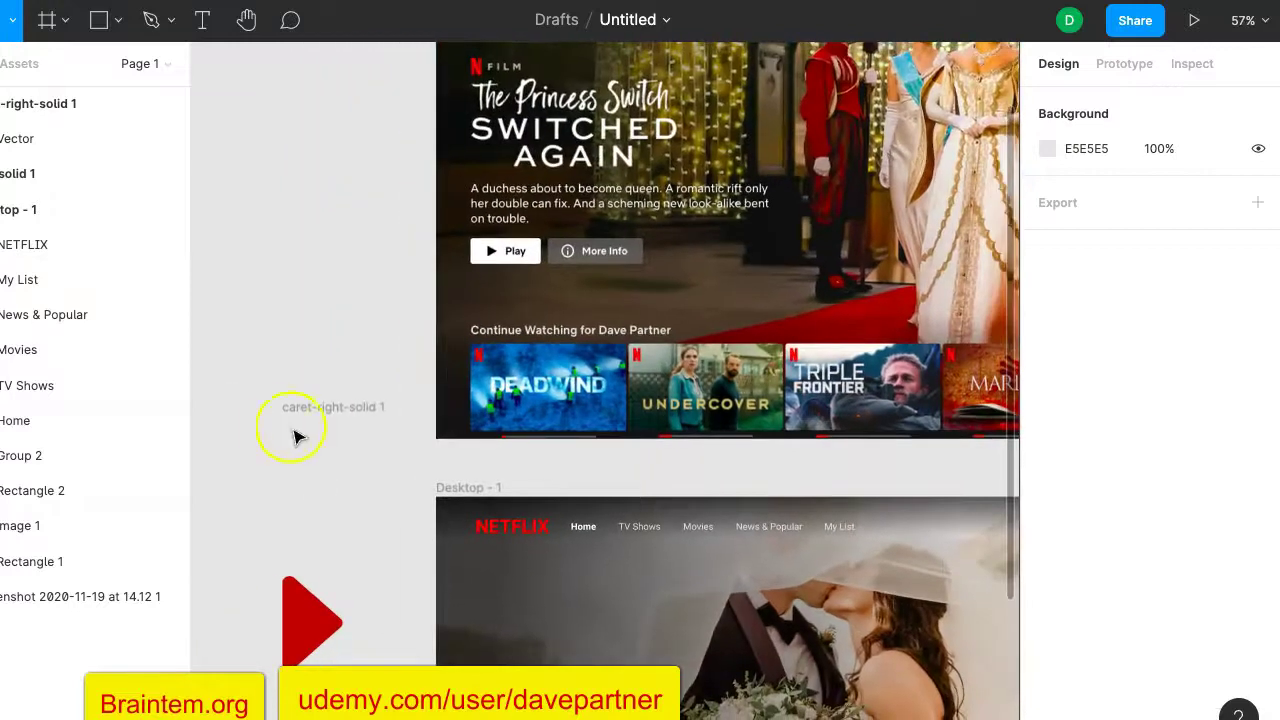
pyautogui.scroll(4, 315, 262)
pyautogui.hscroll(2, 315, 262)
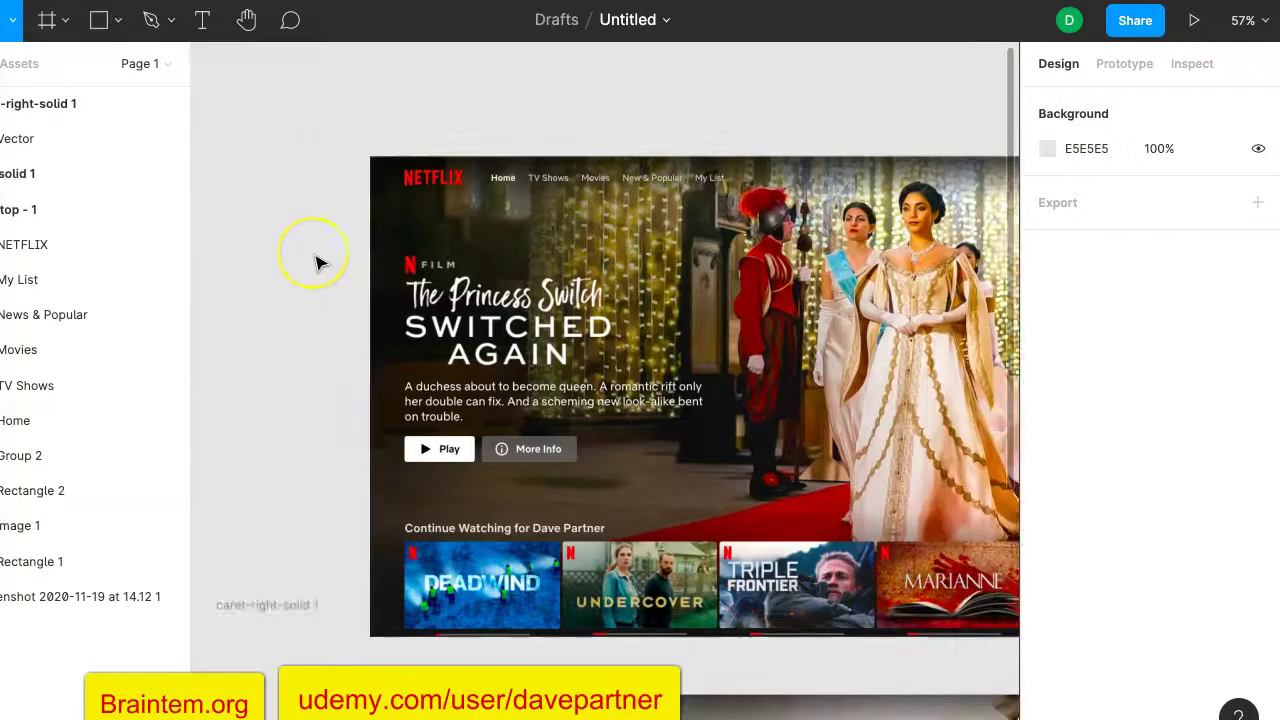
pyautogui.scroll(-4, 315, 262)
pyautogui.scroll(-1, 315, 262)
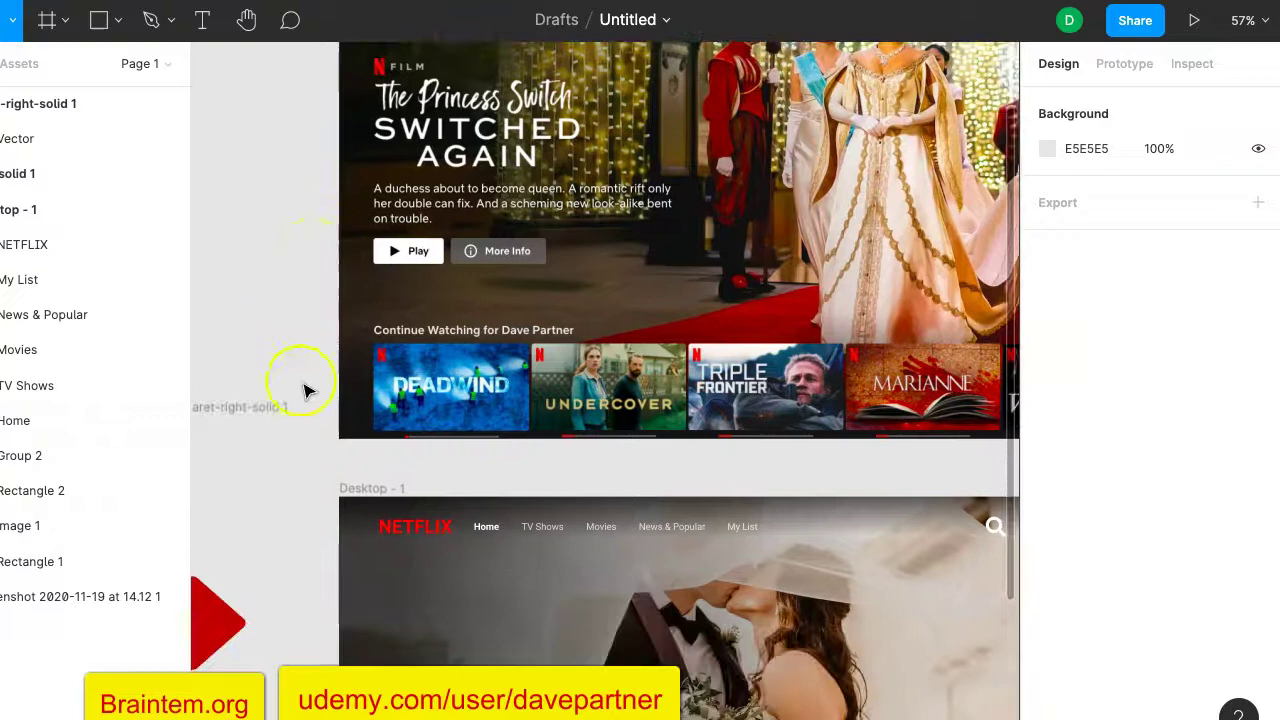
pyautogui.scroll(5, 277, 458)
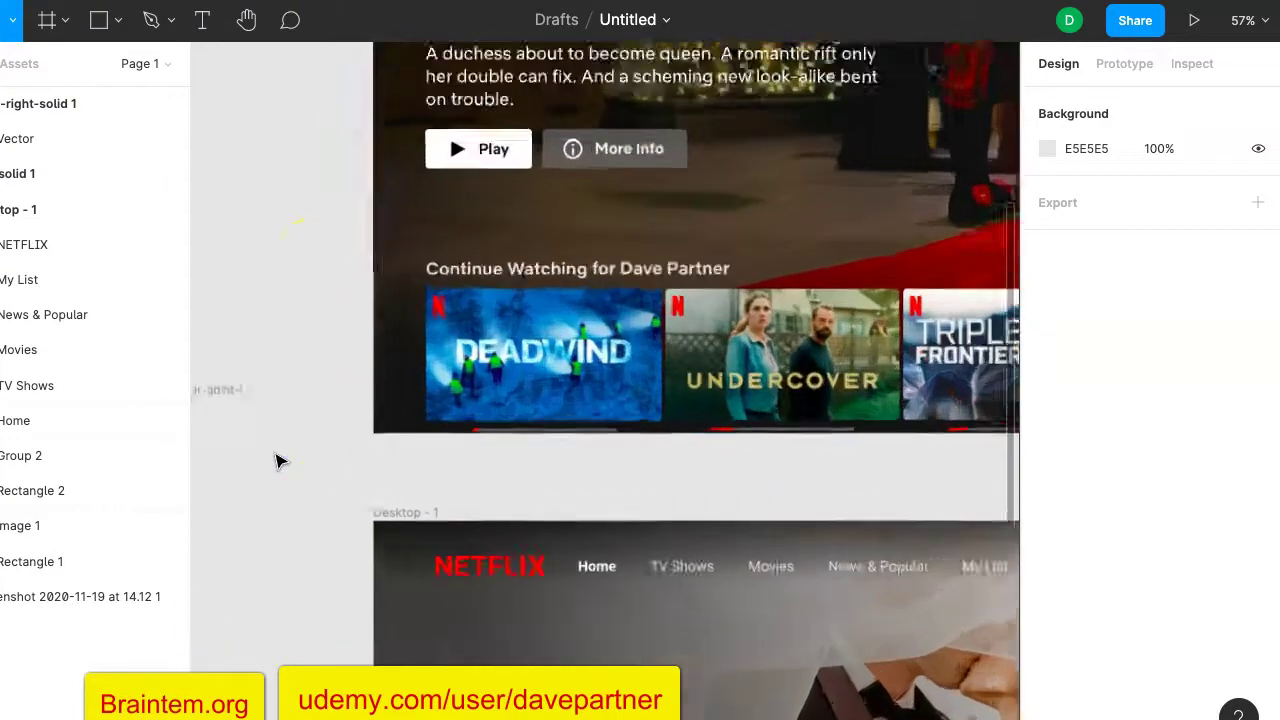
# Draw a rectangle about 135 × 44 over the NETFLIX text in the Desktop - 1 header.
pyautogui.scroll(-4, 277, 458)
pyautogui.hscroll(3, 277, 458)
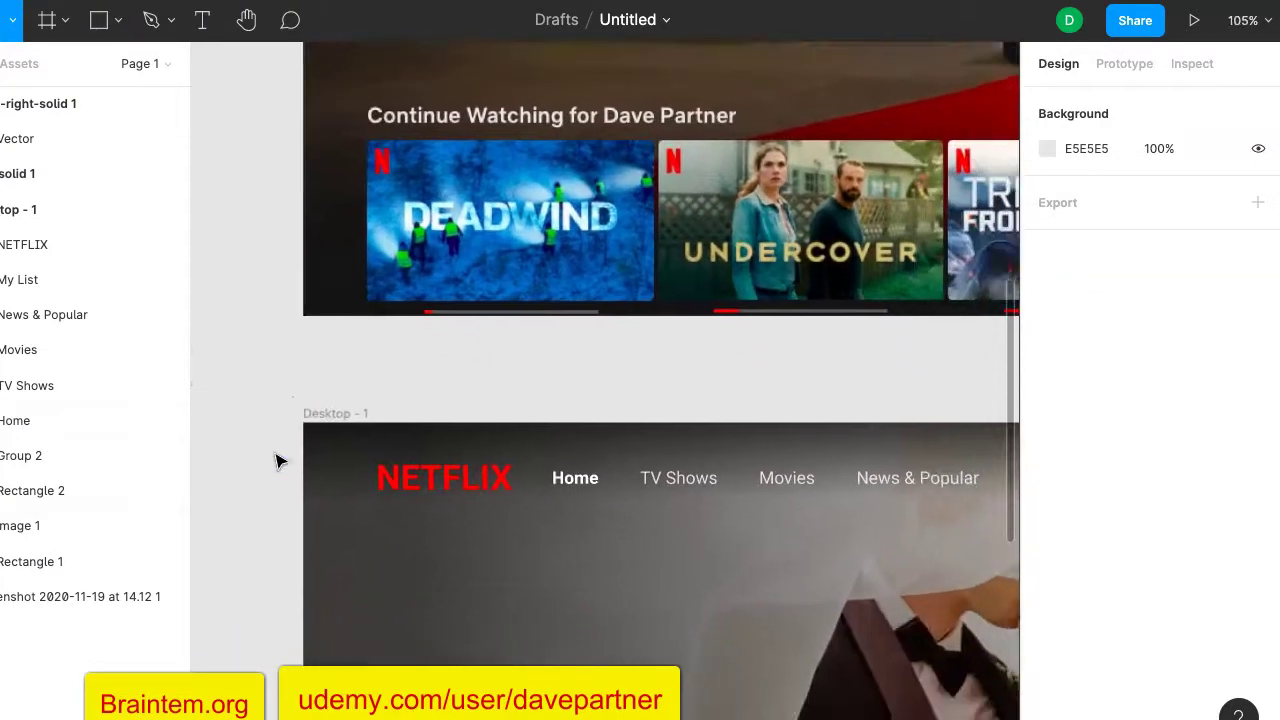
pyautogui.click(482, 488)
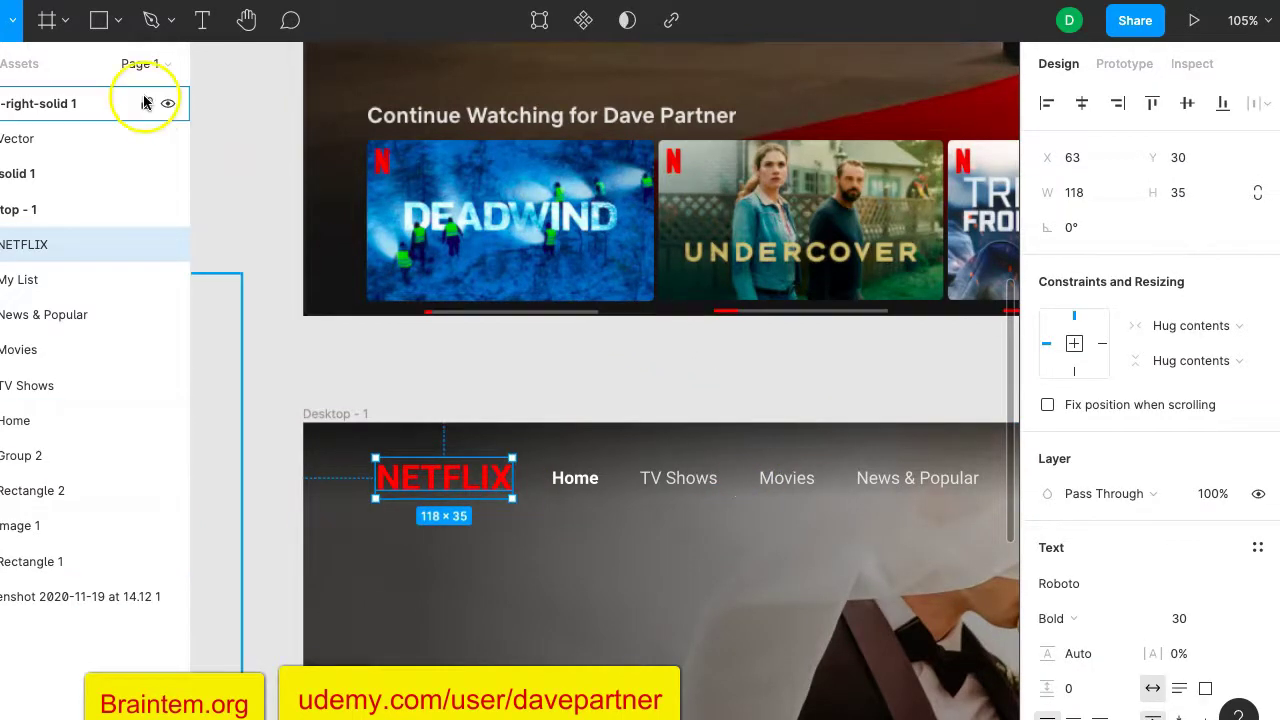
pyautogui.scroll(1, 243, 200)
pyautogui.hscroll(1, 243, 200)
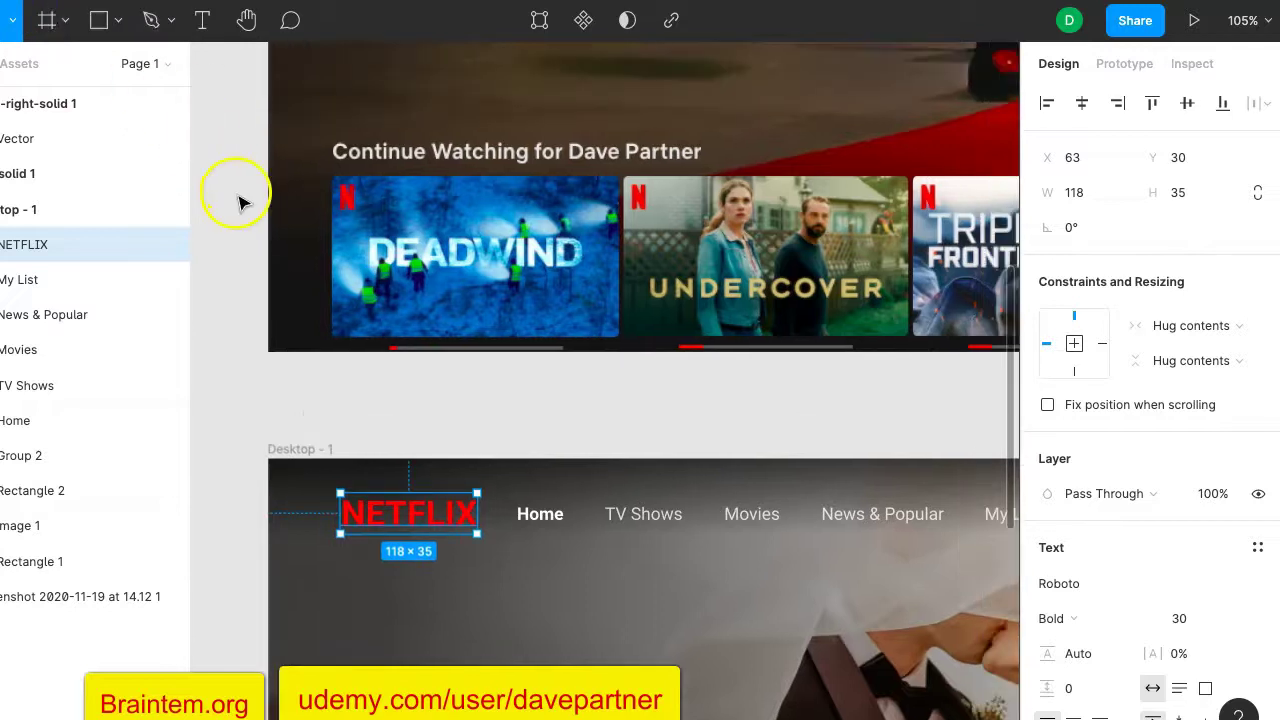
pyautogui.click(99, 24)
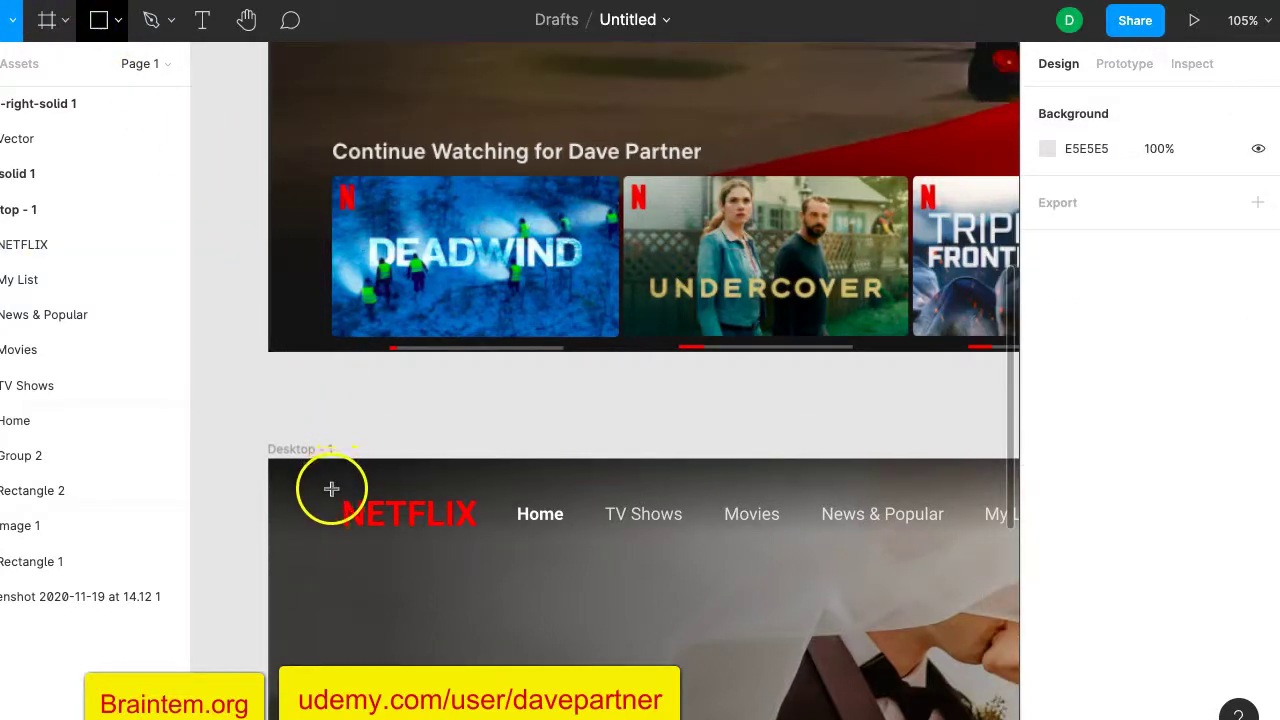
pyautogui.moveTo(336, 491); pyautogui.dragTo(492, 543)
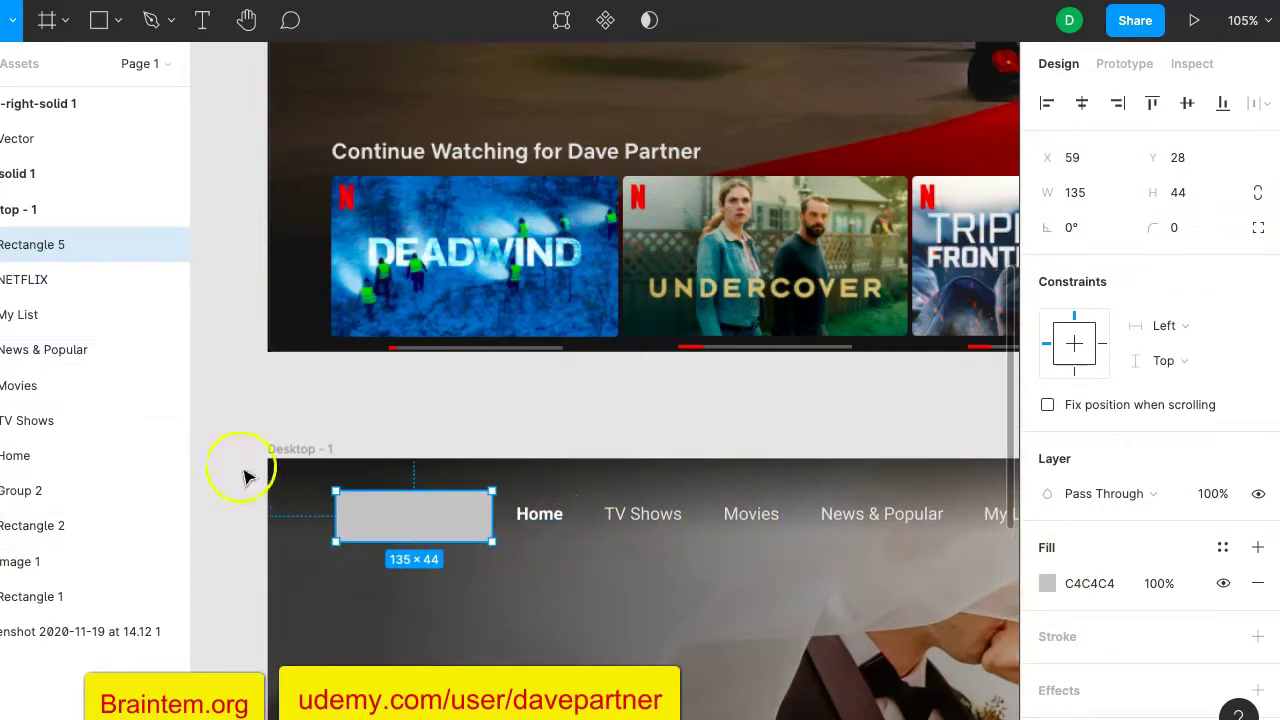
# Place the new rectangle behind the NETFLIX text in the layer order and shrink it to about 129 × 37.
pyautogui.moveTo(50, 245); pyautogui.dragTo(50, 259)
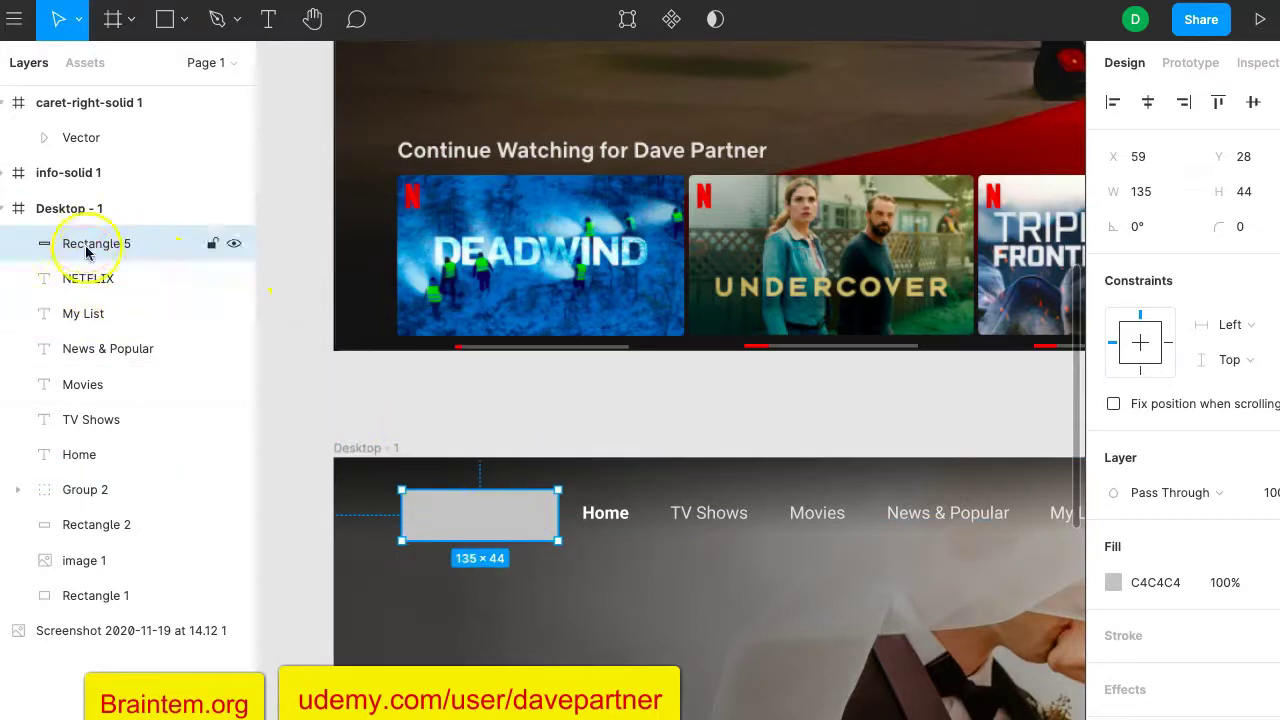
pyautogui.moveTo(97, 248); pyautogui.dragTo(104, 292)
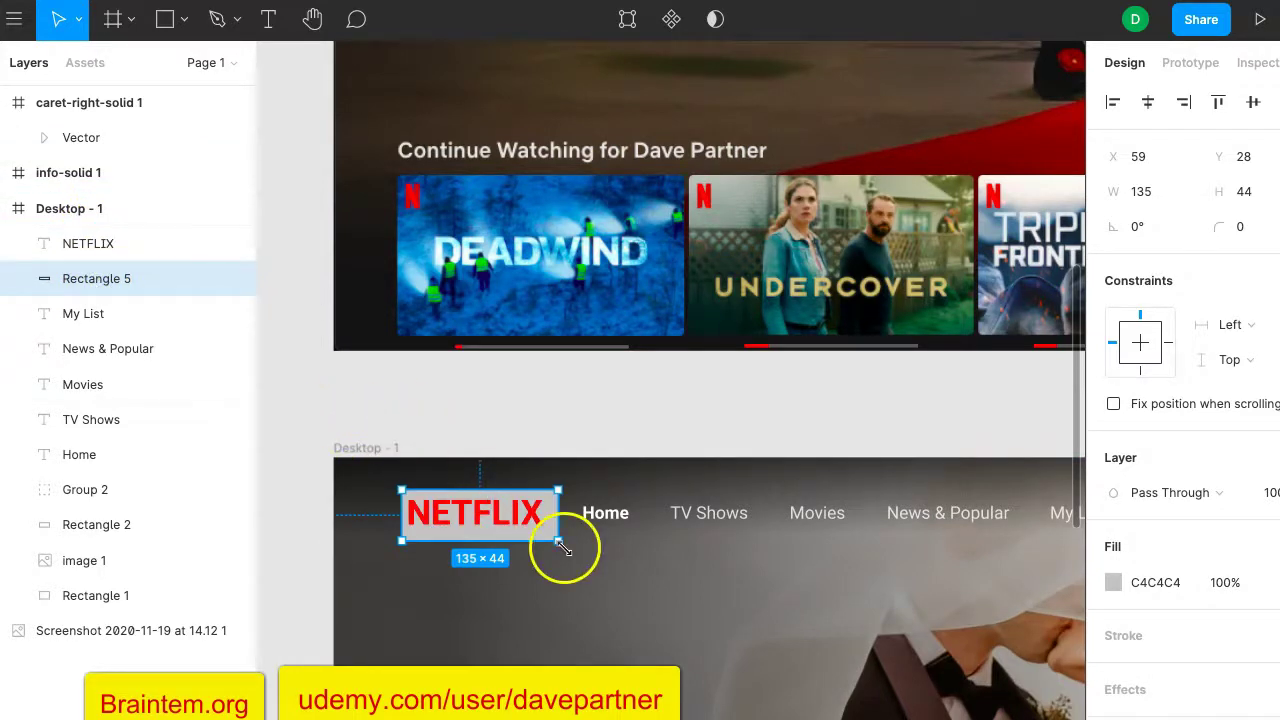
pyautogui.moveTo(561, 543); pyautogui.dragTo(551, 534)
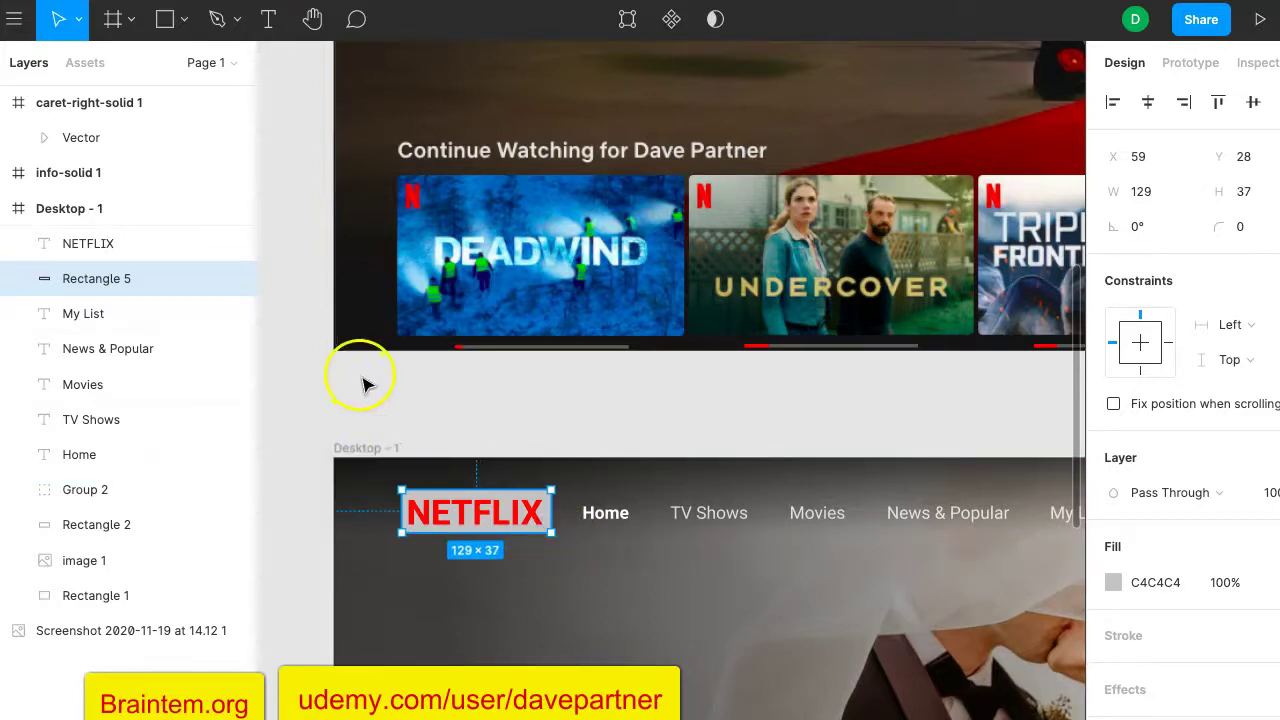
# Lower the fill opacity of the rectangle behind the NETFLIX text to 45% and deselect it.
pyautogui.click(1114, 583)
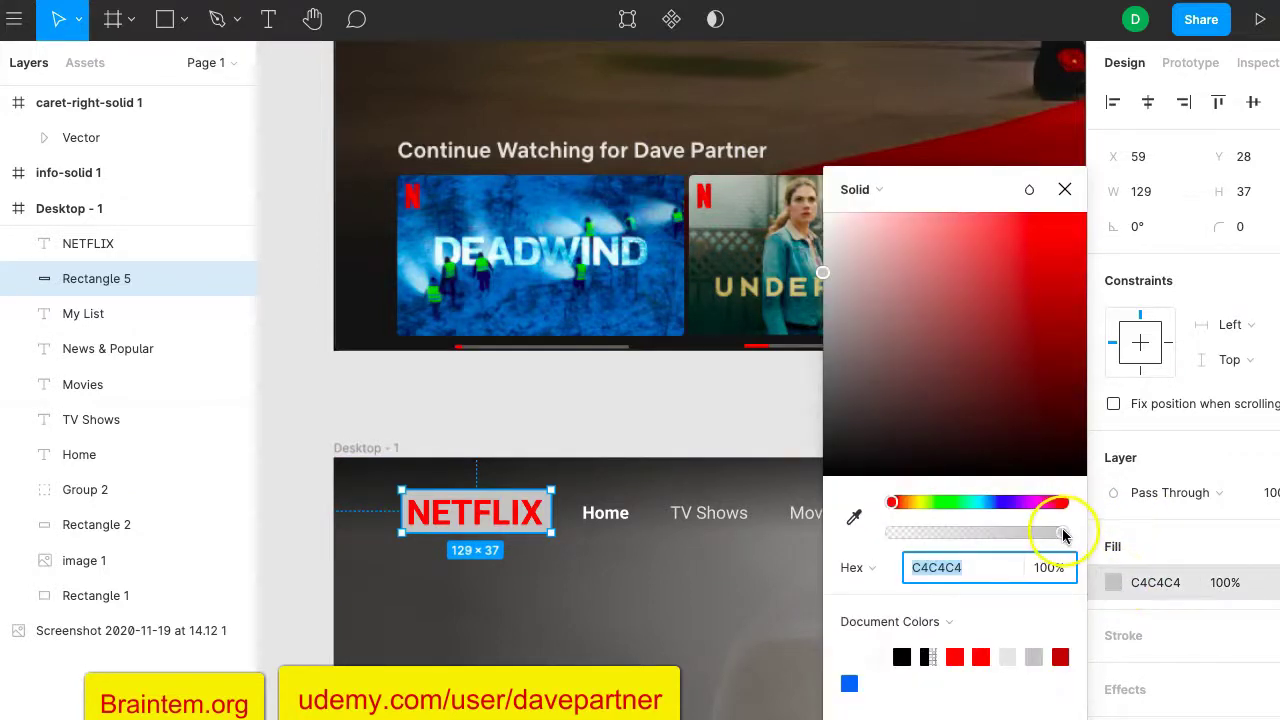
pyautogui.moveTo(1064, 532); pyautogui.dragTo(969, 537)
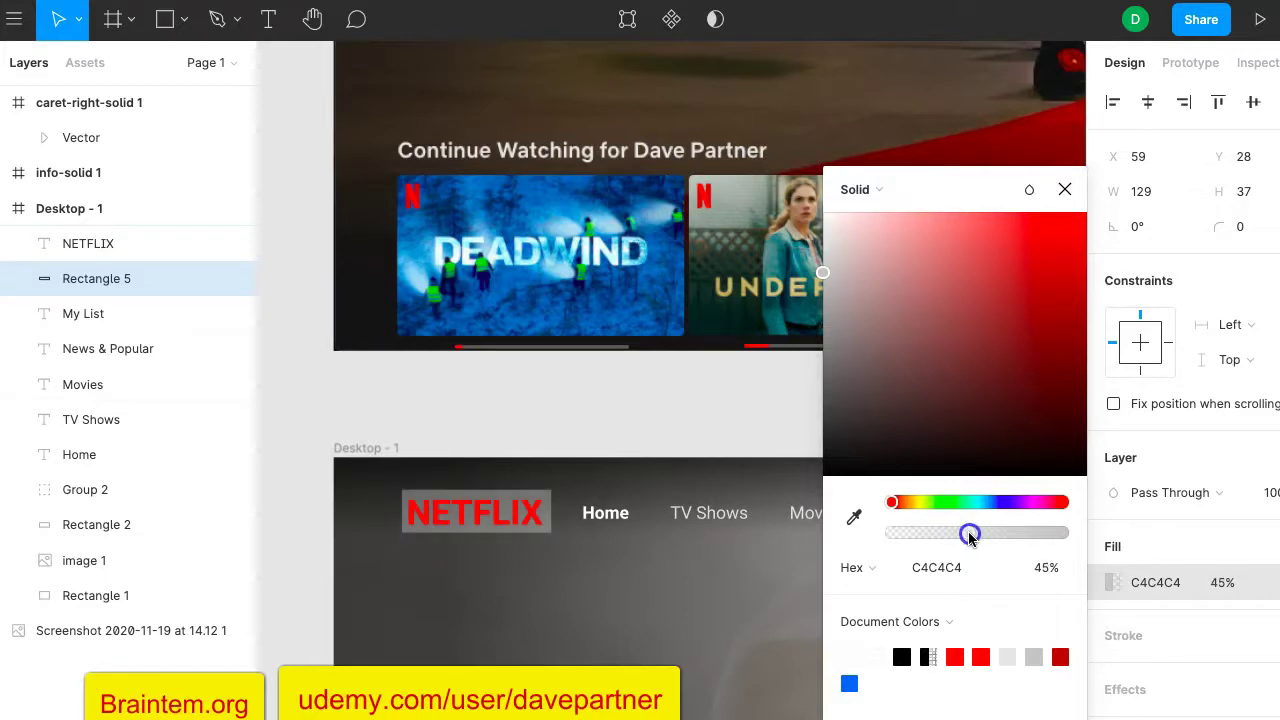
pyautogui.click(740, 443)
# Group the NETFLIX text with the rectangle behind it.
pyautogui.scroll(4, 430, 465)
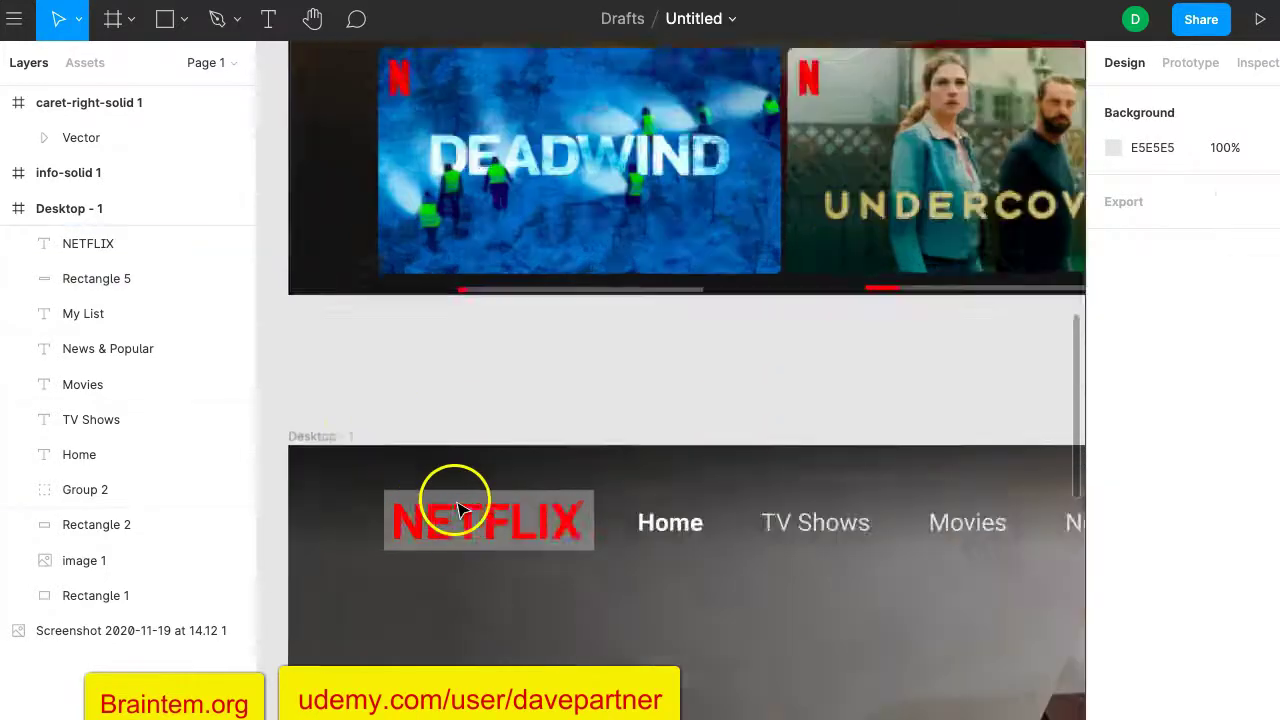
pyautogui.scroll(3, 460, 510)
pyautogui.click(540, 550)
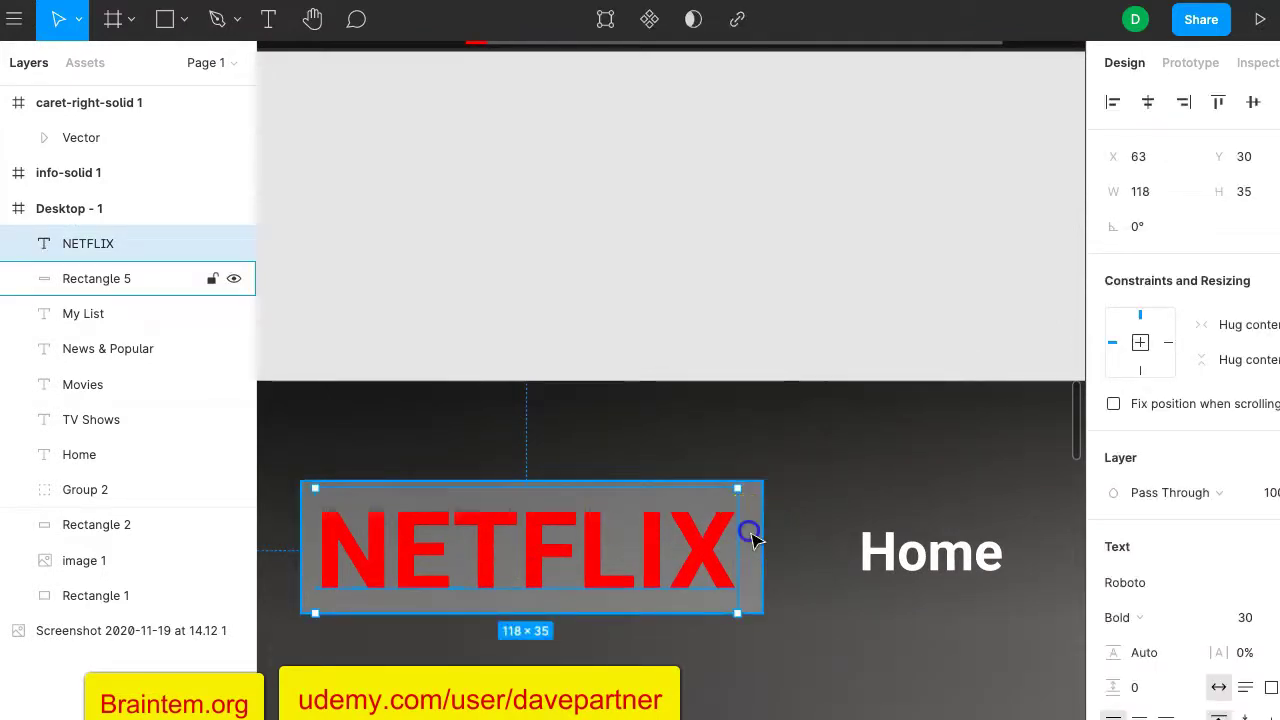
pyautogui.keyDown('shift'); pyautogui.click(752, 540); pyautogui.keyUp('shift')
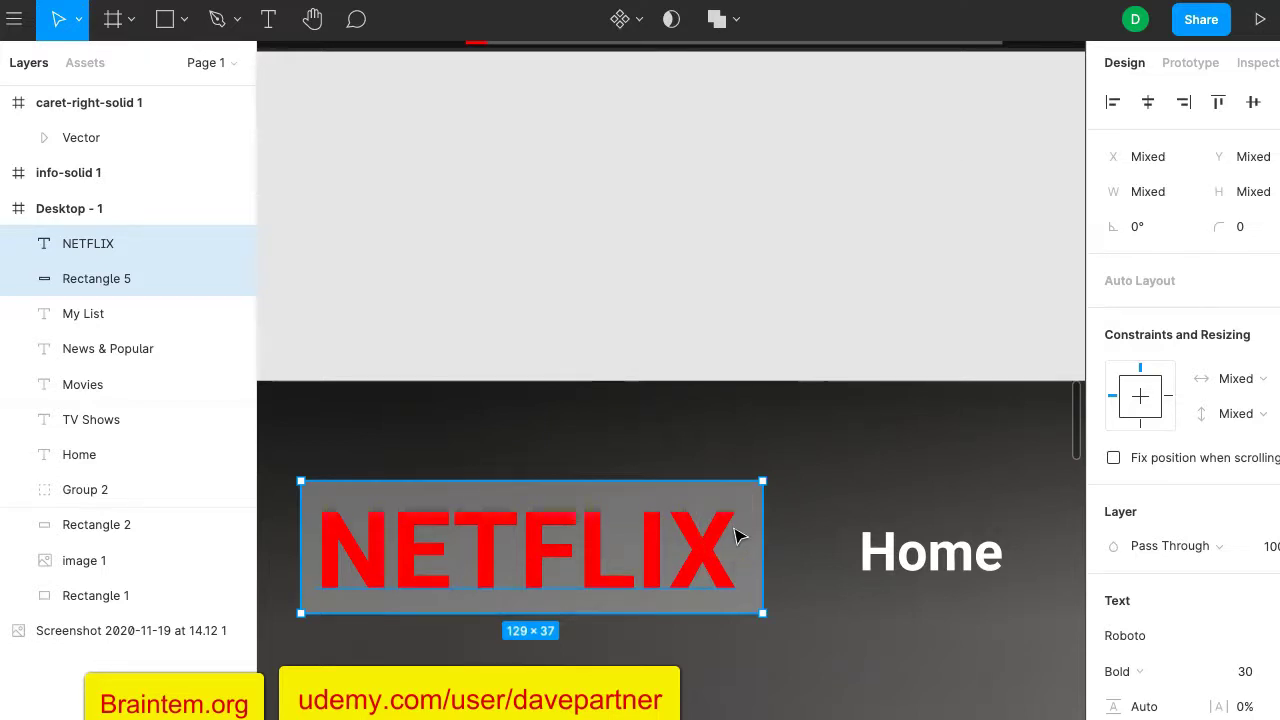
pyautogui.rightClick(737, 537)
pyautogui.click(790, 345)
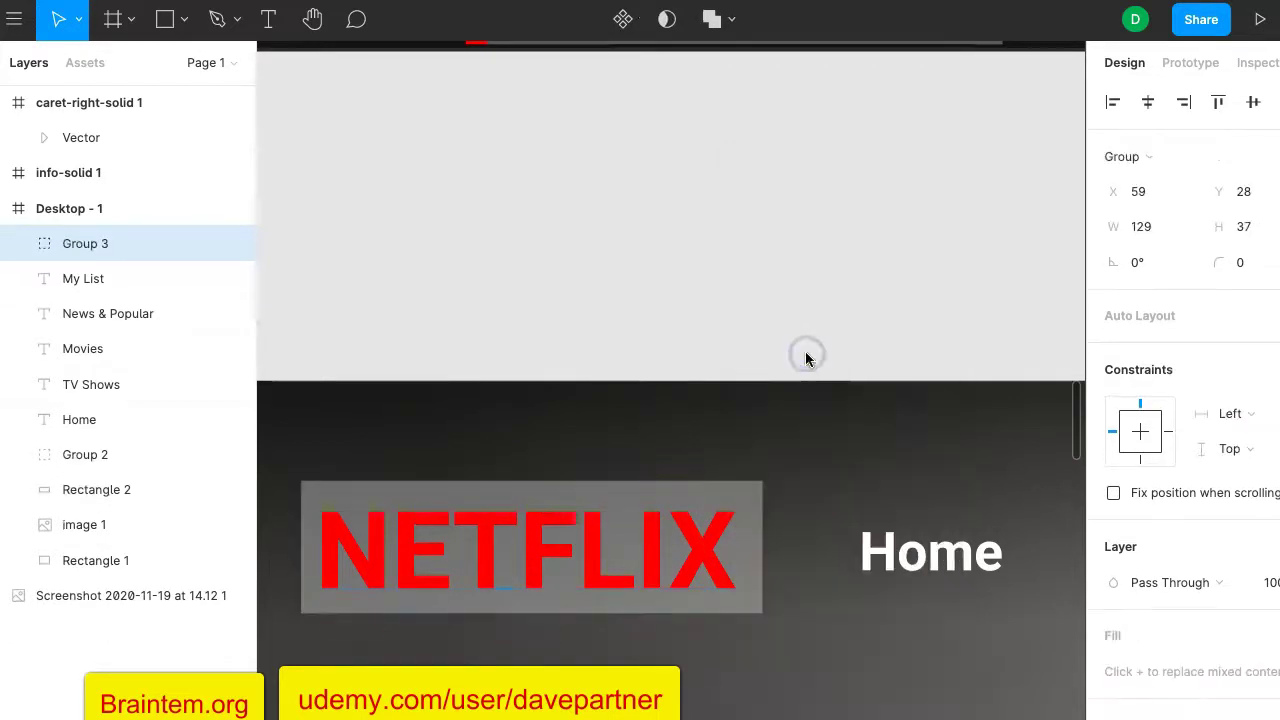
# Set the fill opacity of the rectangle inside the NETFLIX logo group to 0% and deselect it.
pyautogui.scroll(-3, 763, 398)
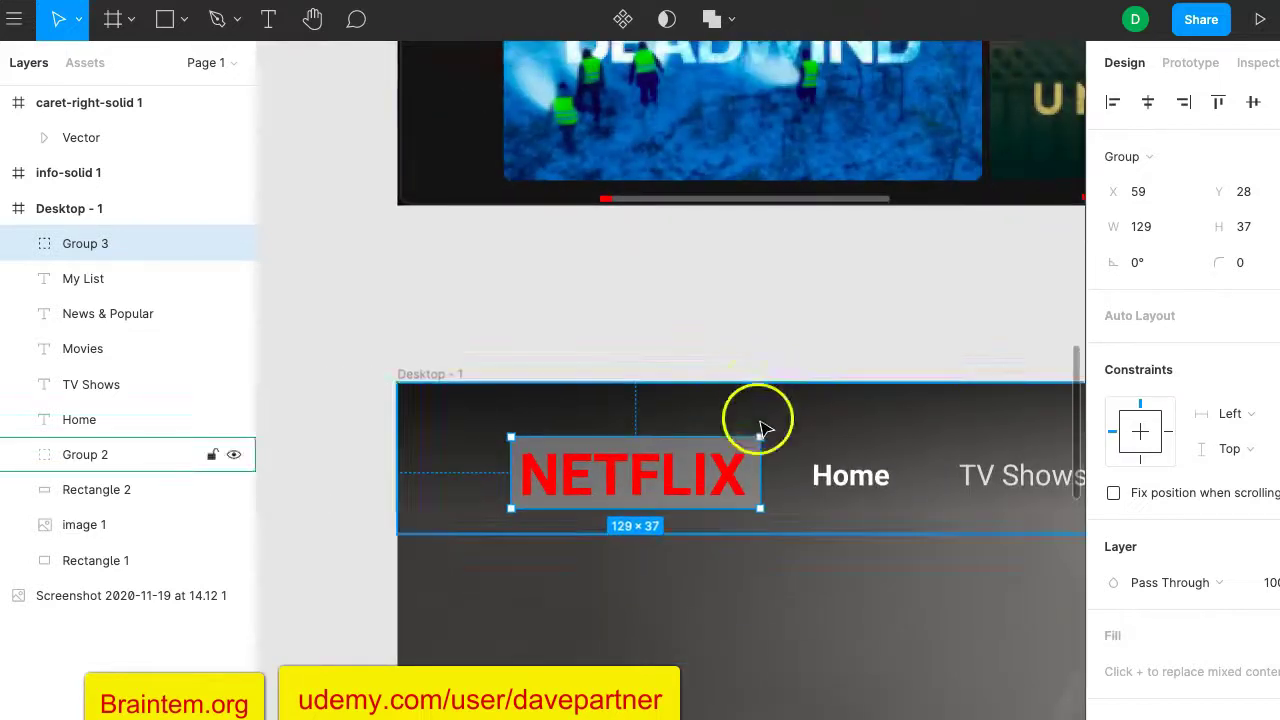
pyautogui.doubleClick(757, 476)
pyautogui.doubleClick(757, 476)
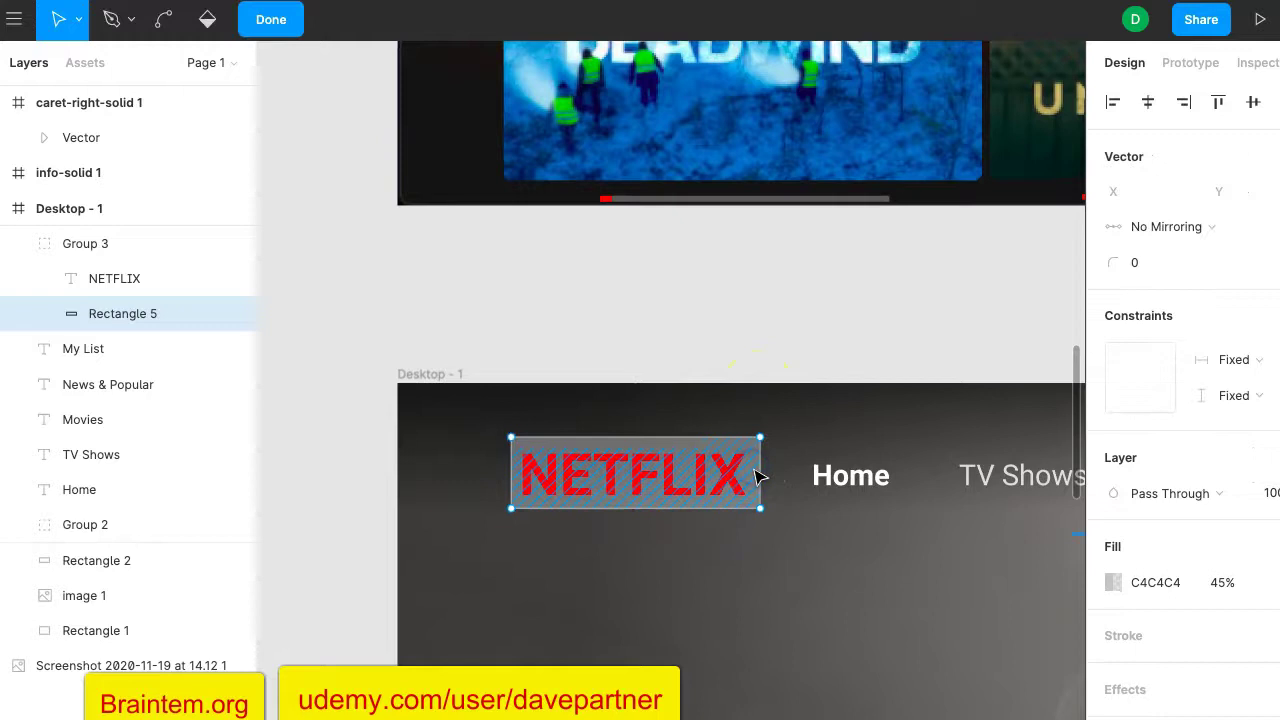
pyautogui.click(1222, 585)
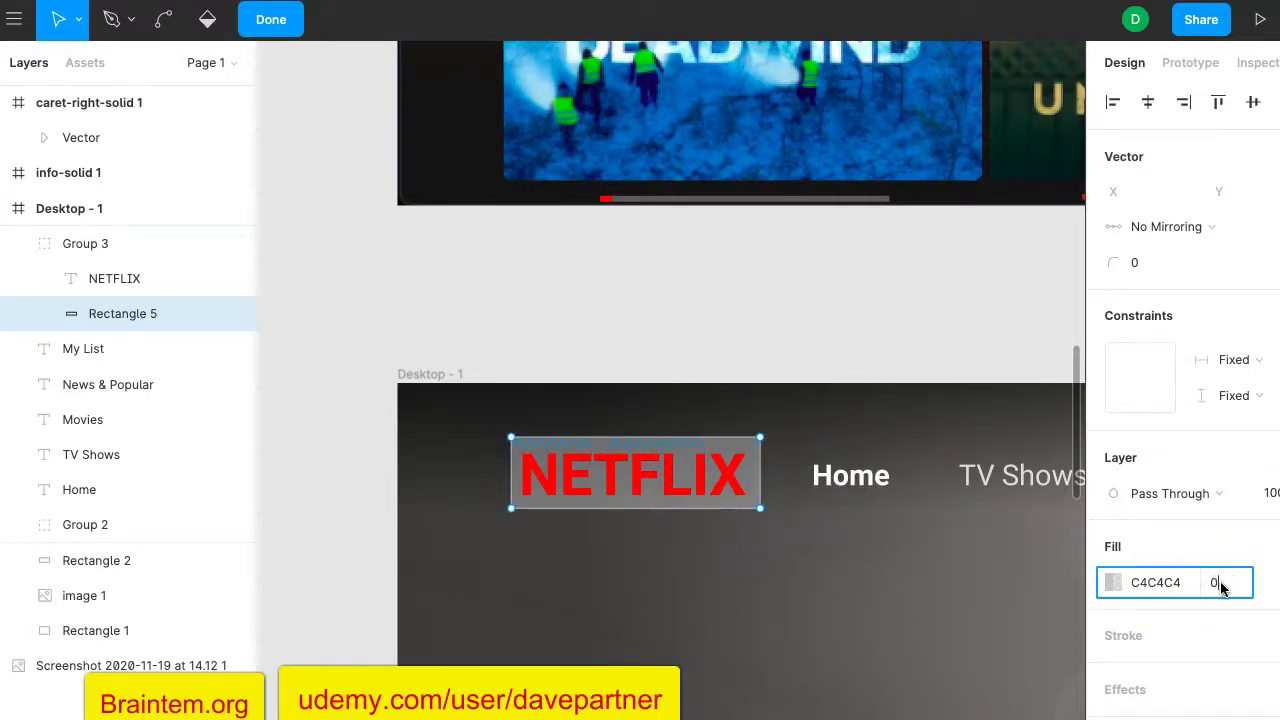
pyautogui.write('0')
pyautogui.press('Return')
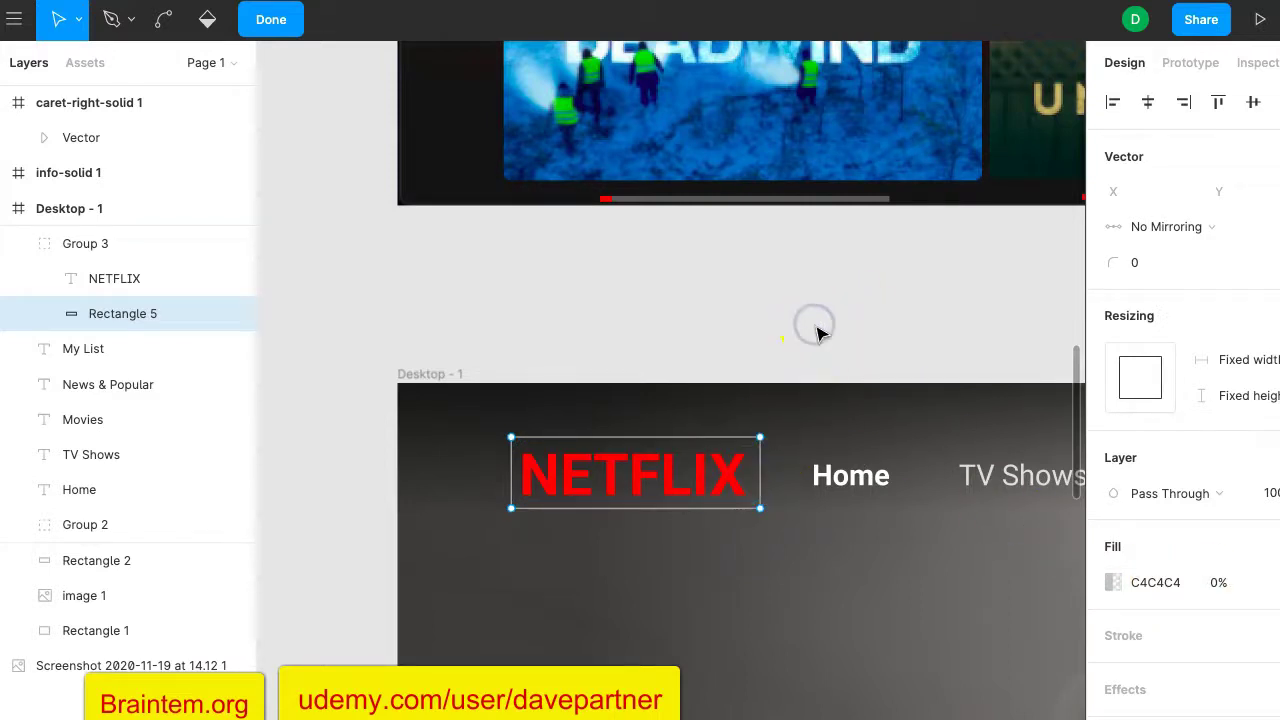
pyautogui.press('Escape')
pyautogui.click(675, 310)
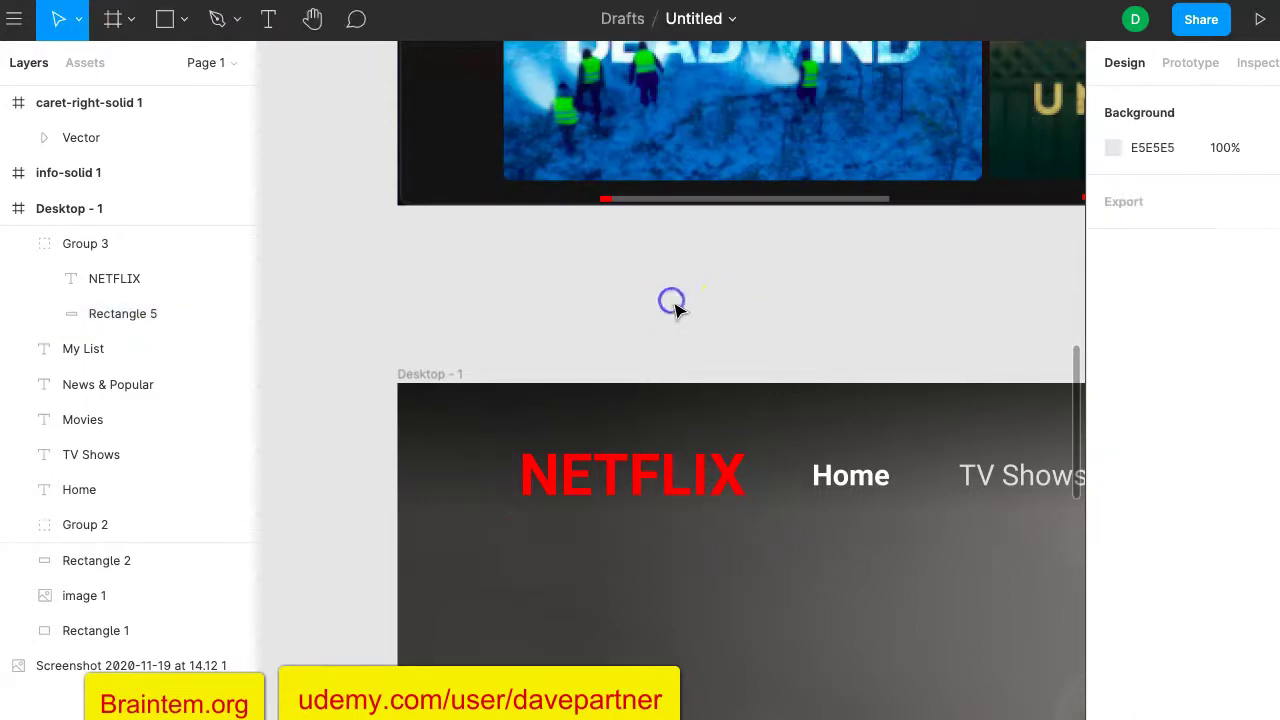
# Convert the NETFLIX logo group into a component and widen it to 139.
pyautogui.click(715, 487)
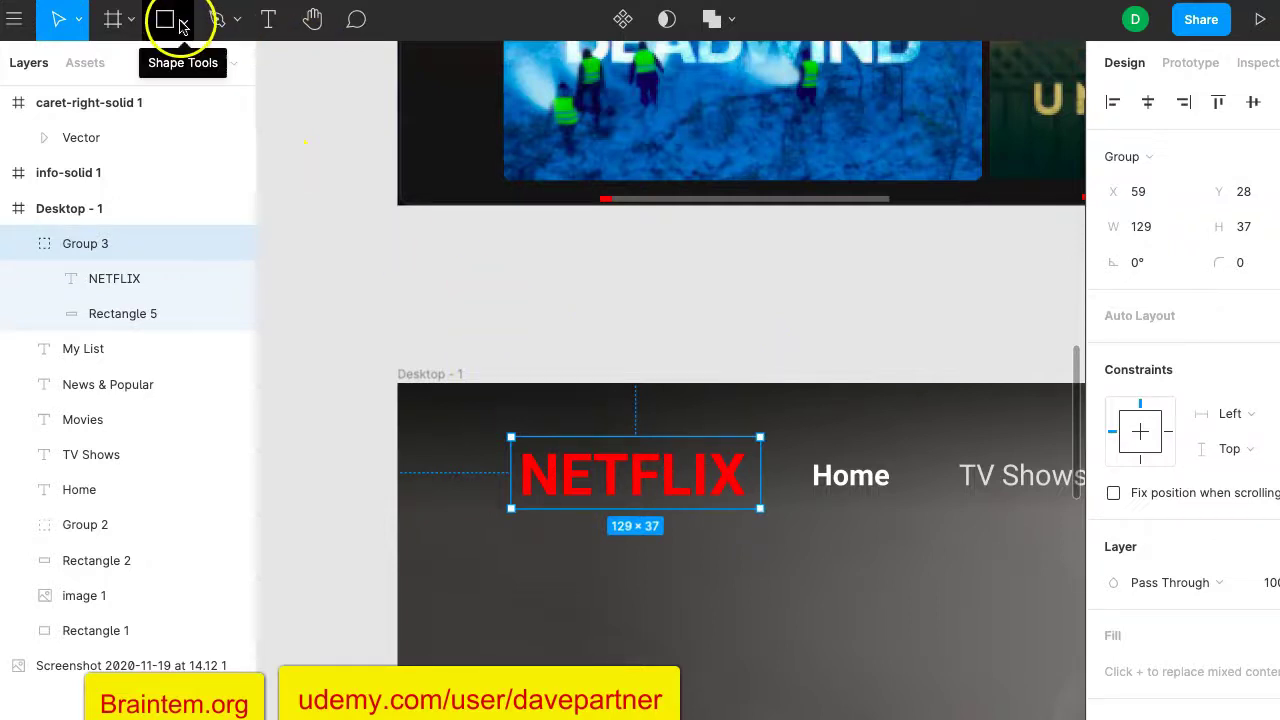
pyautogui.click(623, 20)
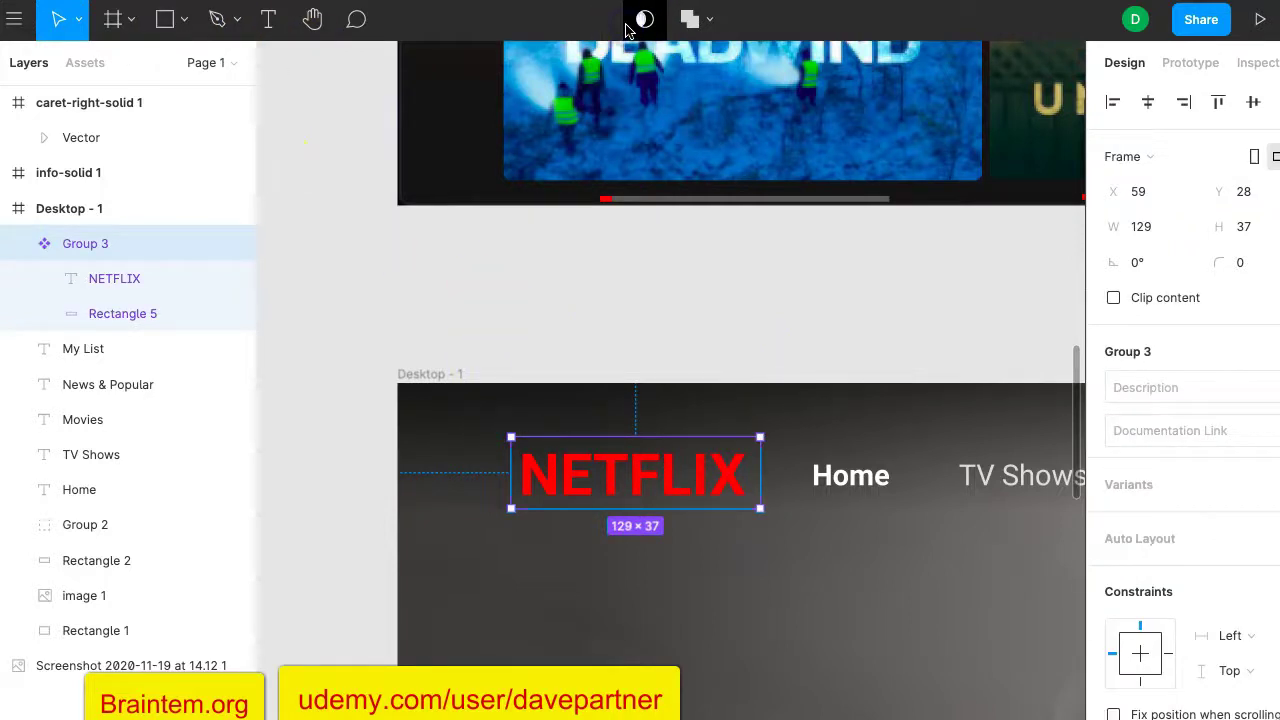
pyautogui.moveTo(636, 505)
pyautogui.mouseDown()
pyautogui.moveTo(636, 477)
pyautogui.moveTo(637, 508)
pyautogui.mouseUp()
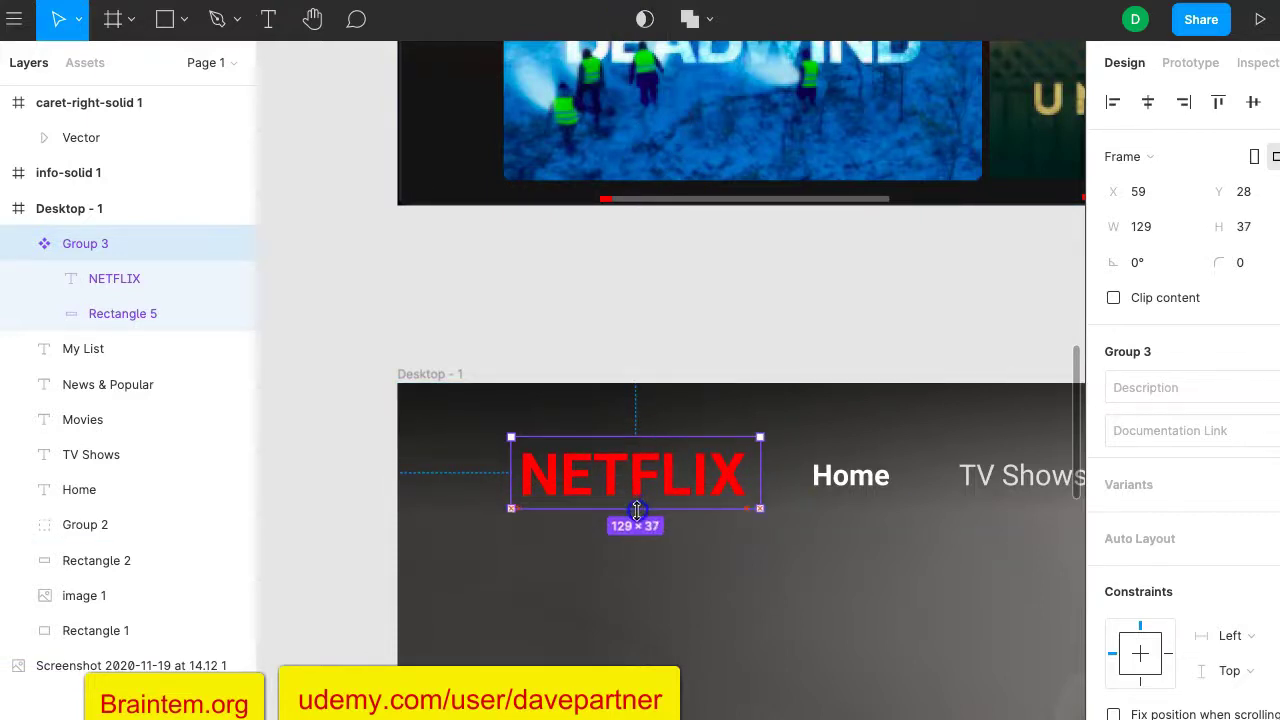
pyautogui.hotkey('ctrl', 'shift', 'Right')
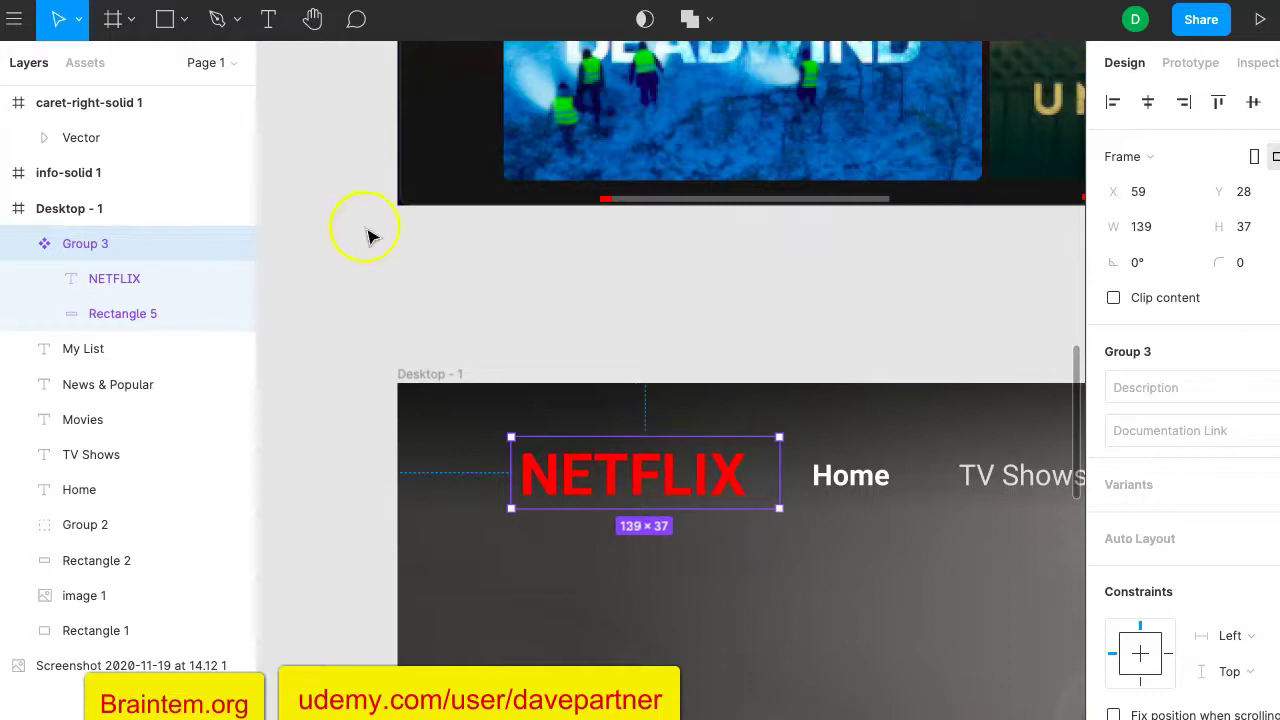
pyautogui.click(374, 243)
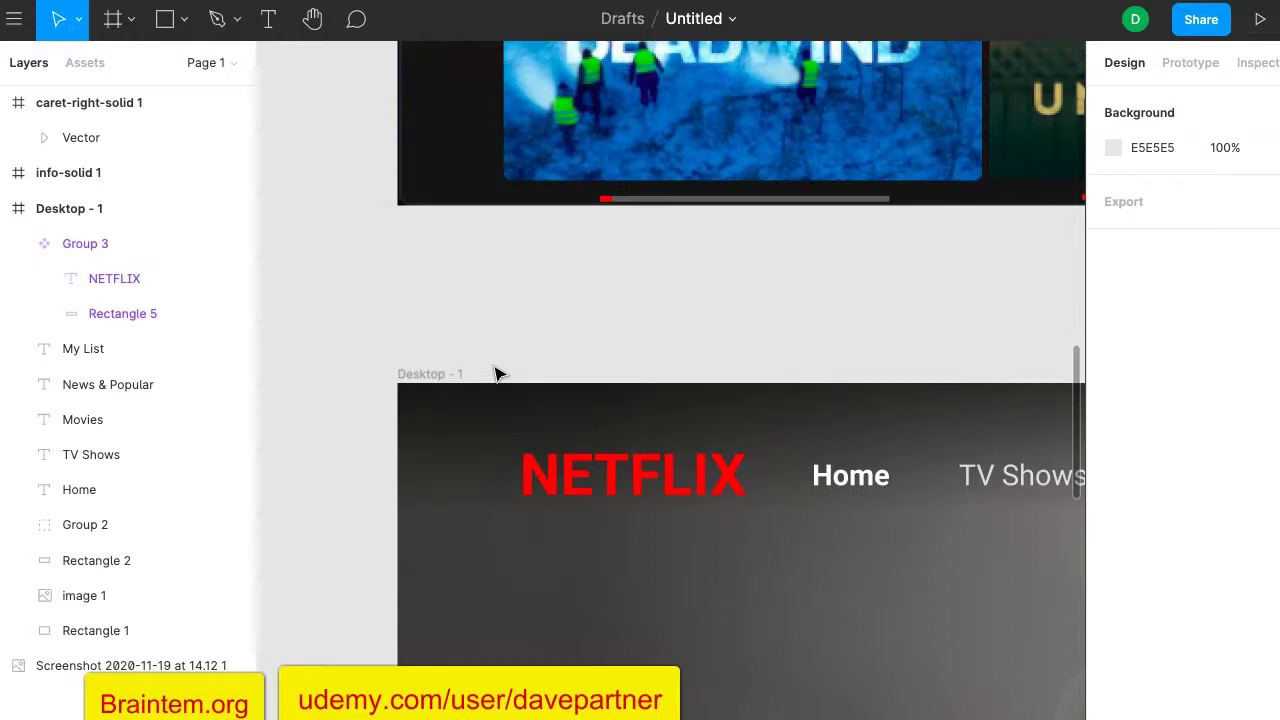
pyautogui.click(545, 458)
pyautogui.click(432, 337)
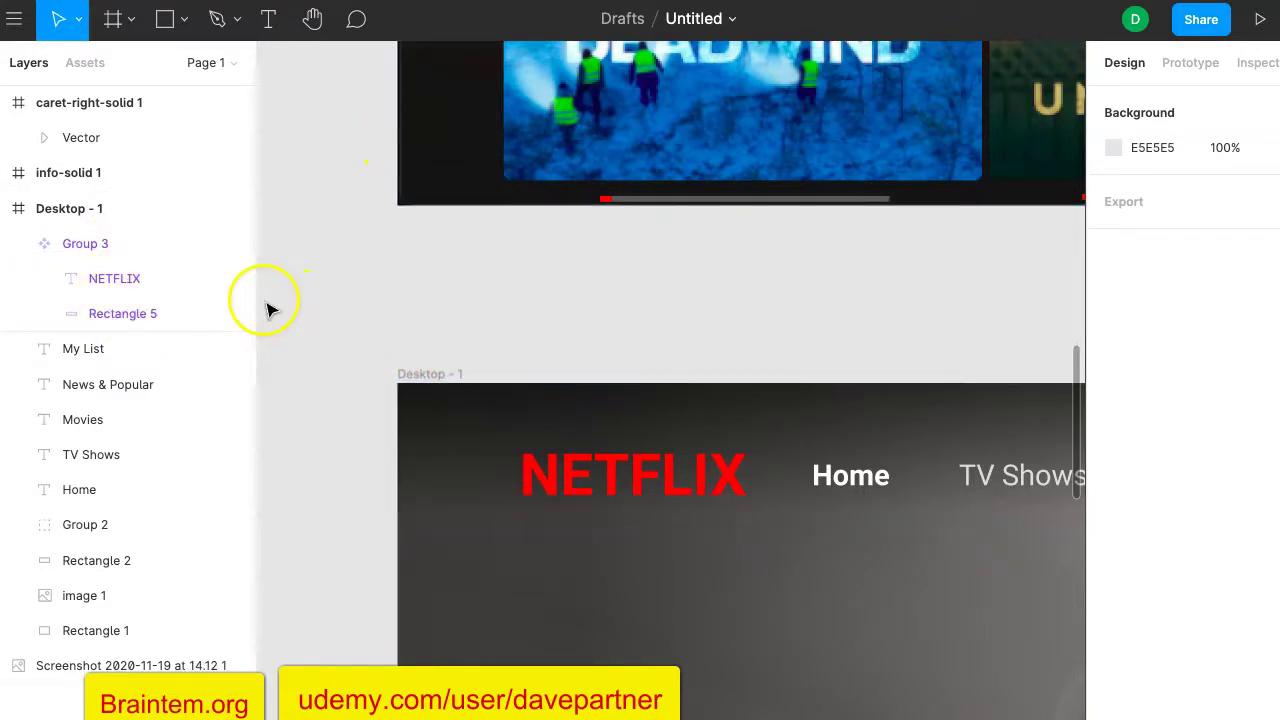
# Return the NETFLIX logo component to a width of 129, undo its conversion to a component and deselect it.
pyautogui.click(150, 243)
pyautogui.hotkey('ctrl', 'shift', 'Left')
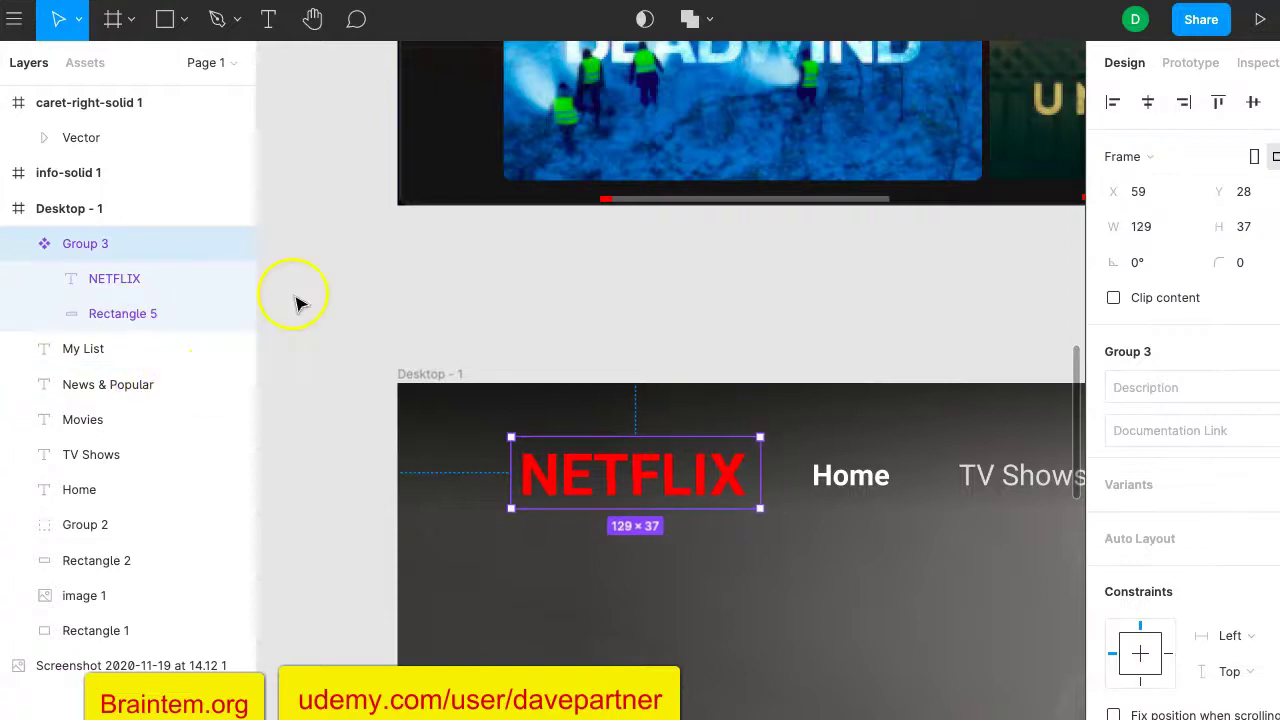
pyautogui.click(268, 318)
pyautogui.click(220, 252)
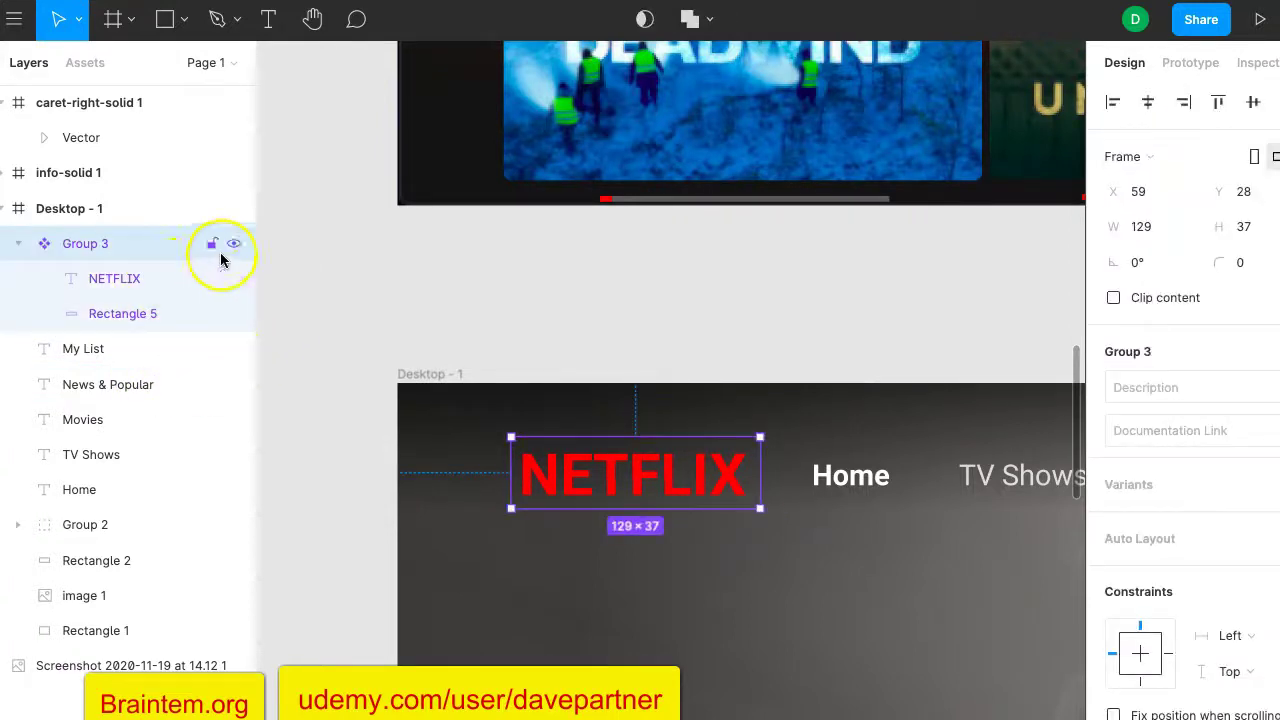
pyautogui.hotkey('ctrl', 'z')
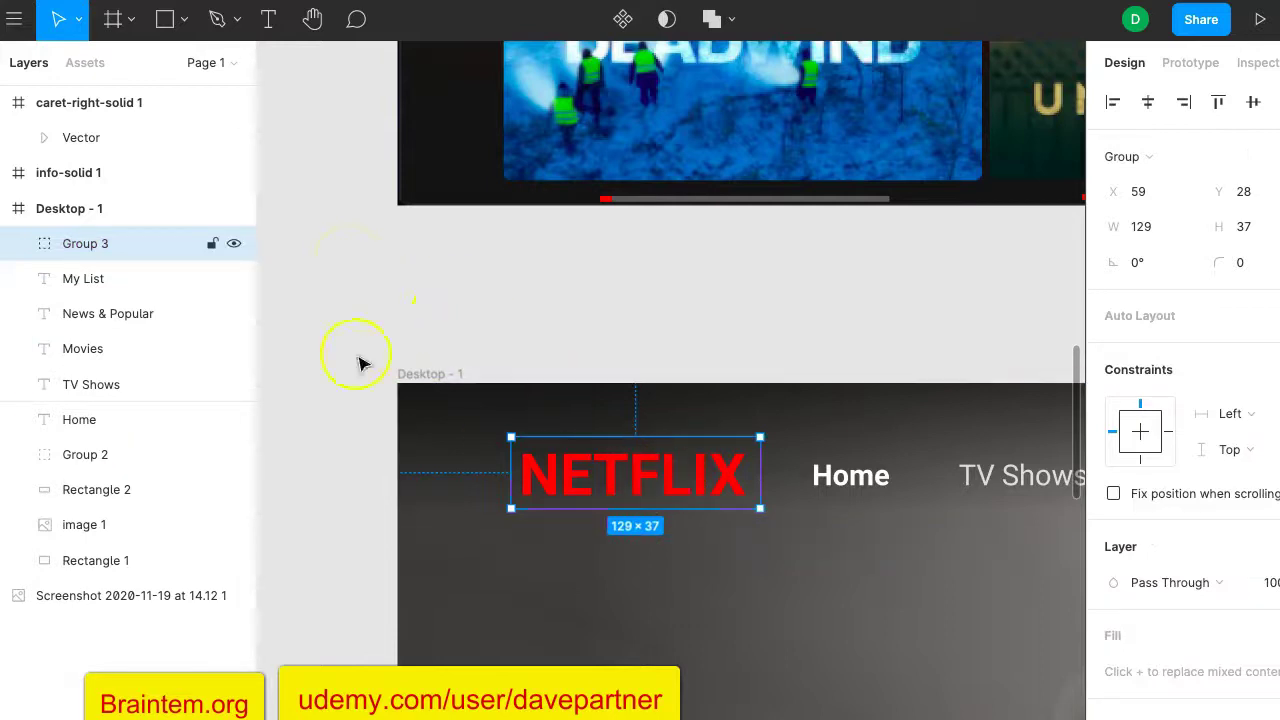
pyautogui.click(640, 298)
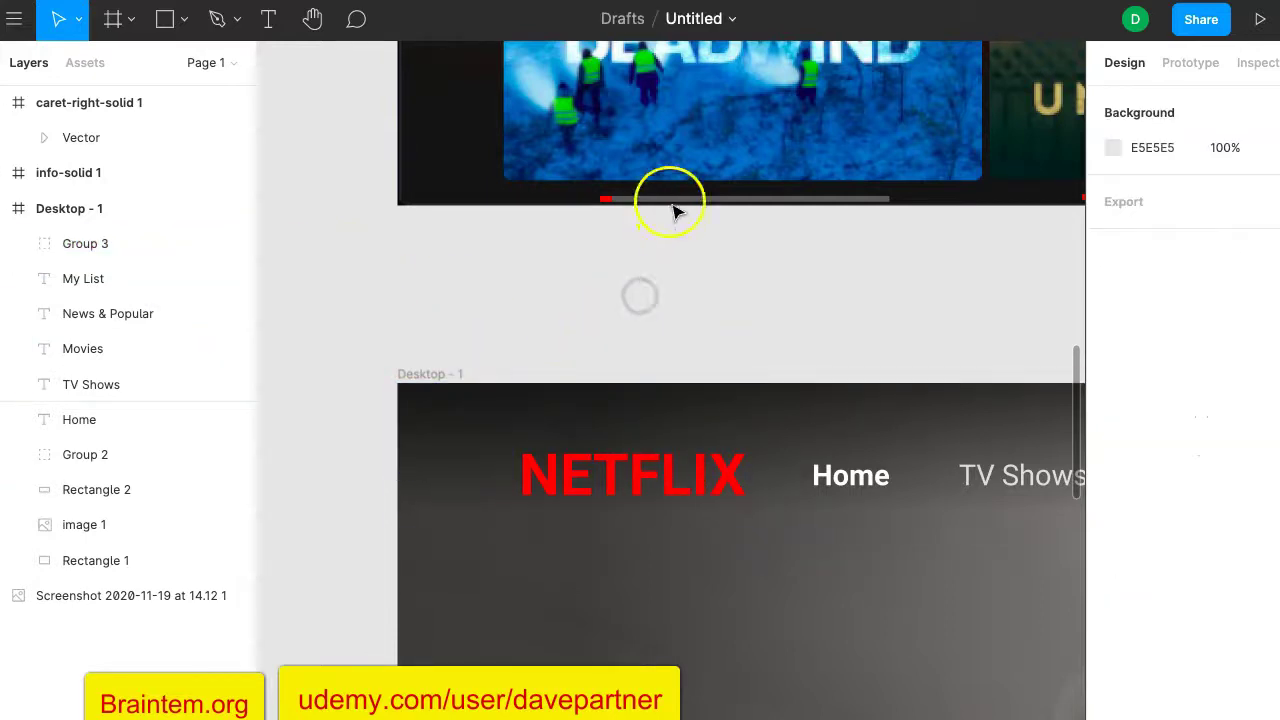
# Compare the NETFLIX logo group in the Desktop - 1 header with the logo in the reference screenshot.
pyautogui.click(667, 482)
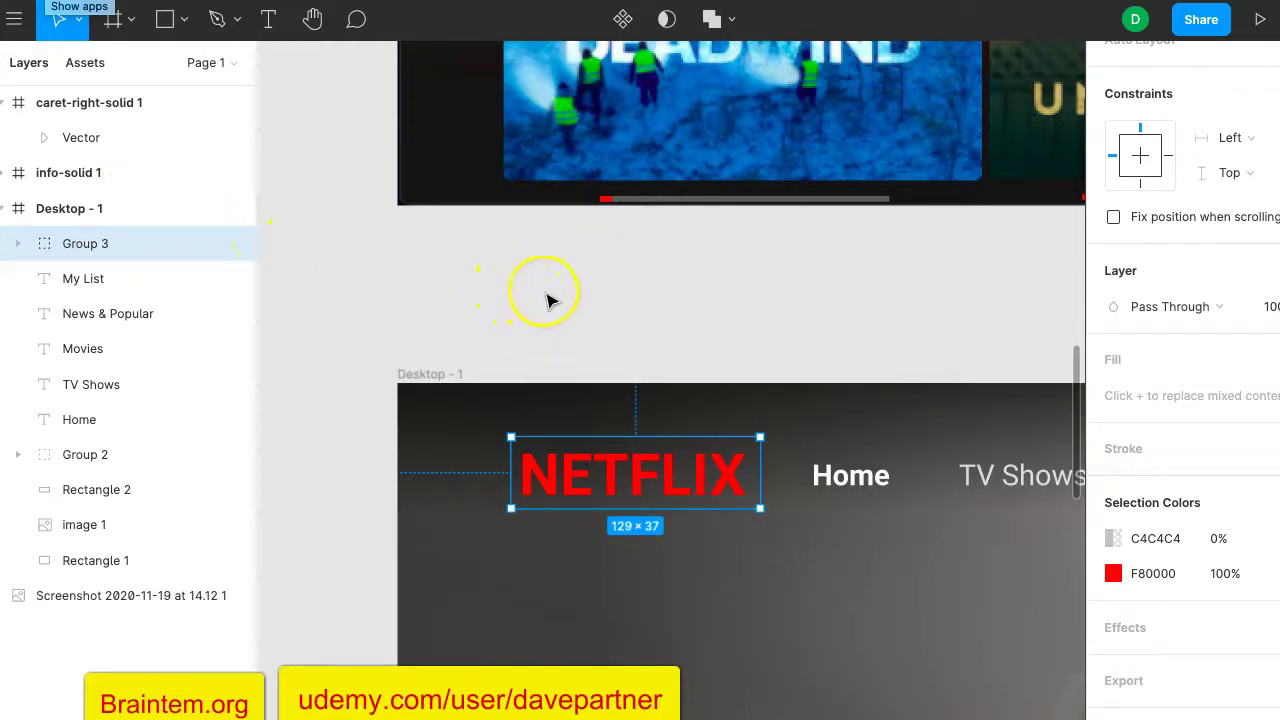
pyautogui.scroll(-4, 548, 300)
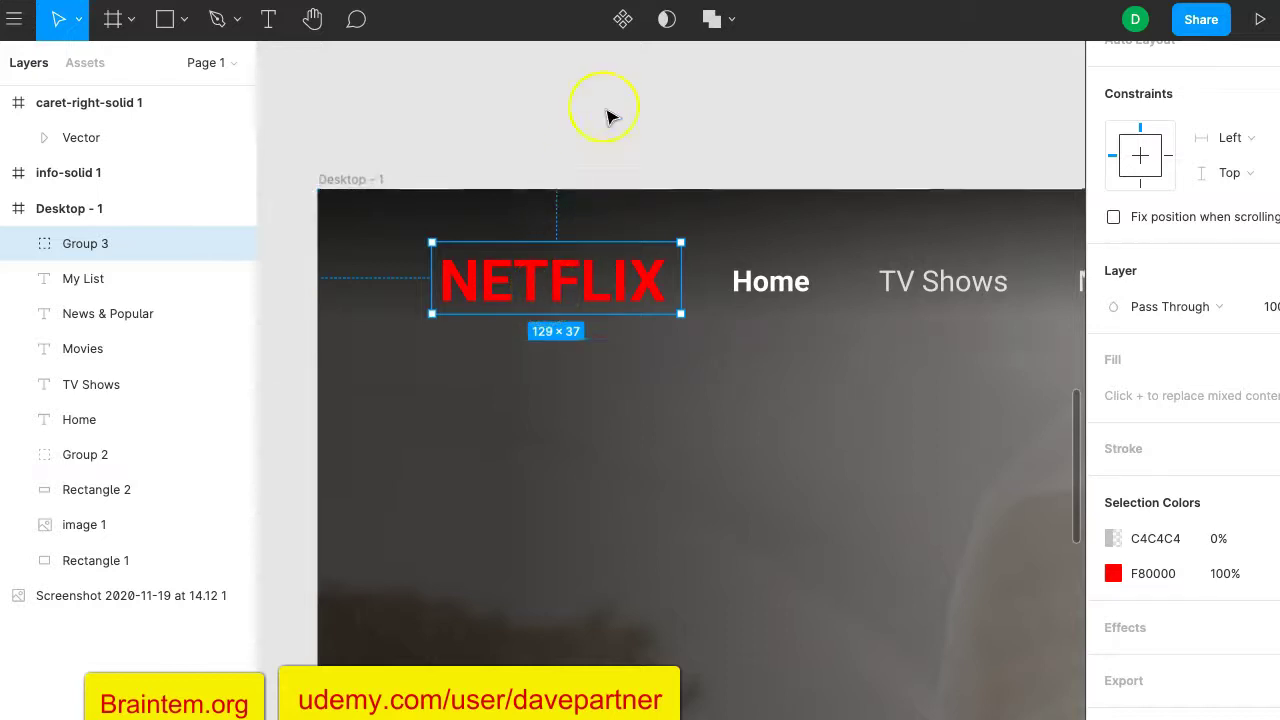
pyautogui.scroll(-5, 605, 112)
pyautogui.scroll(5, 605, 115)
pyautogui.scroll(3, 608, 116)
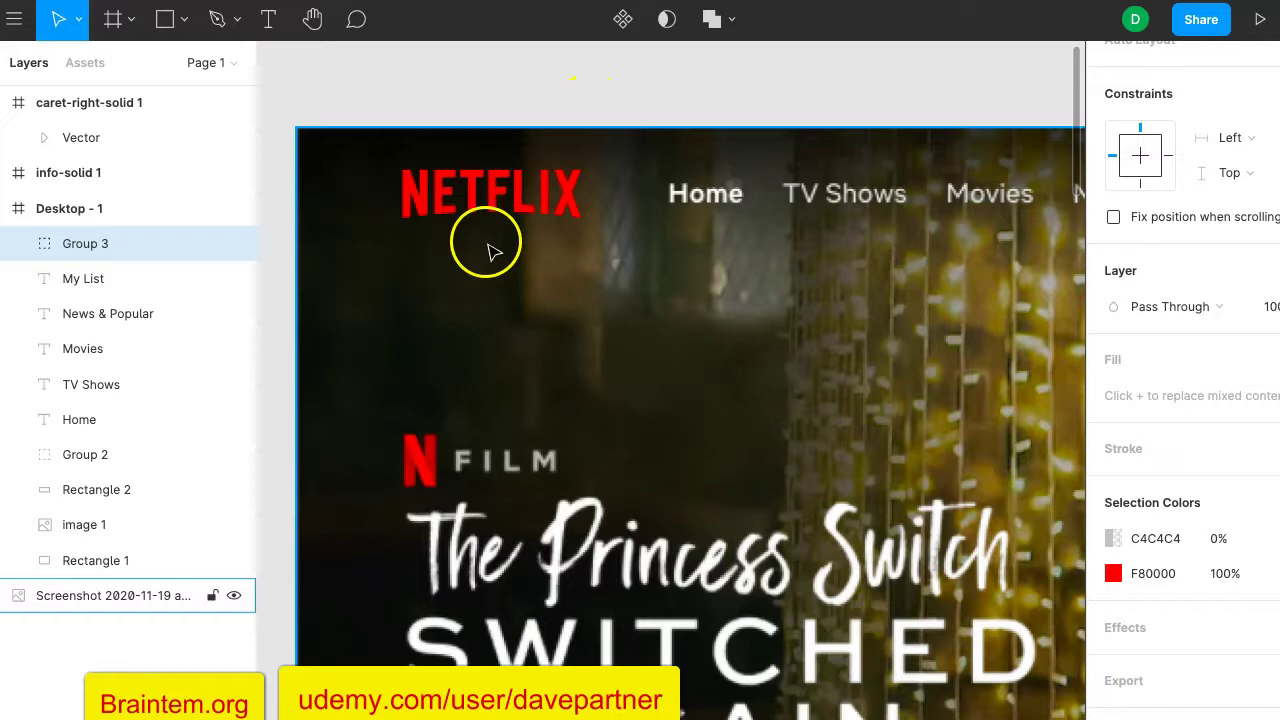
pyautogui.scroll(-3, 490, 252)
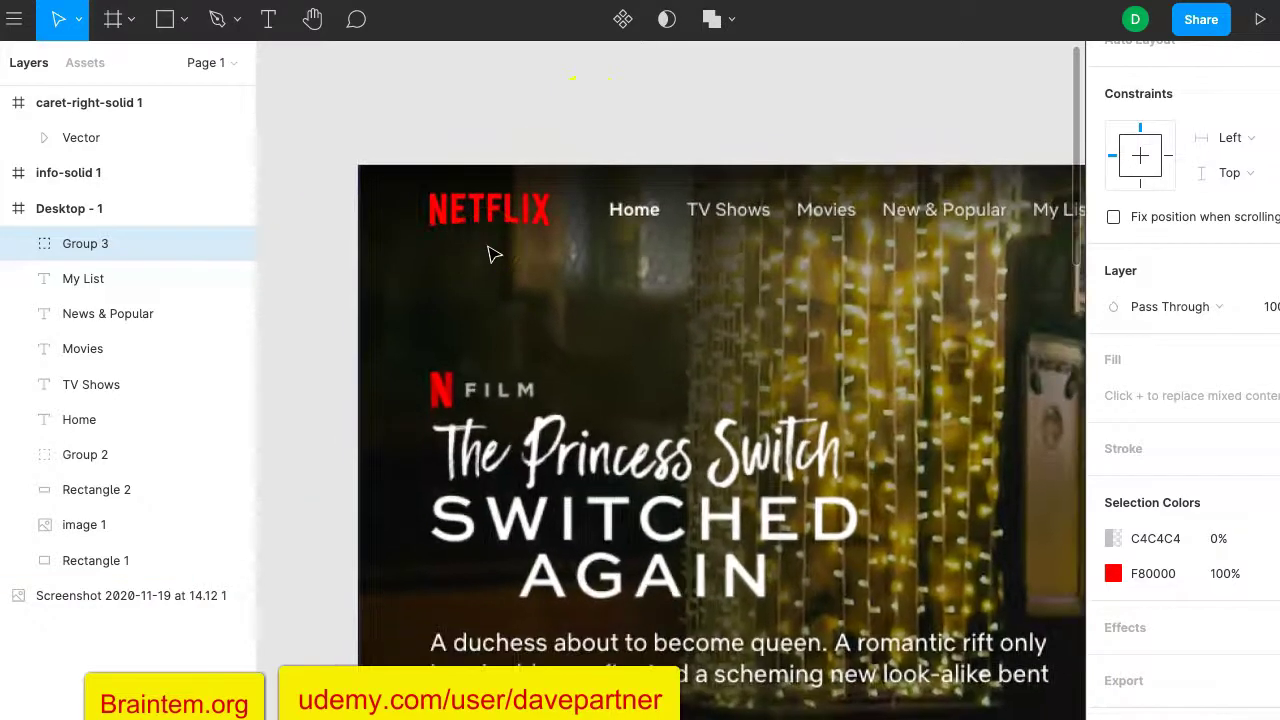
pyautogui.scroll(-4, 332, 270)
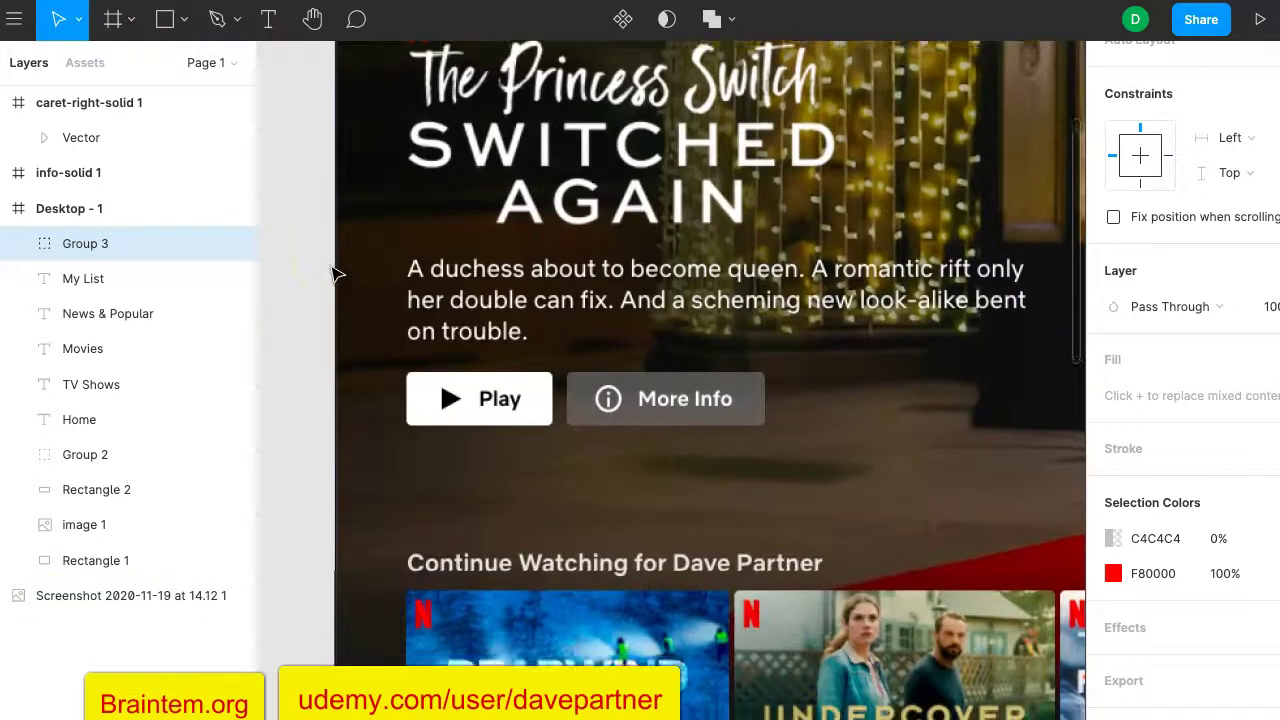
pyautogui.scroll(-8, 335, 272)
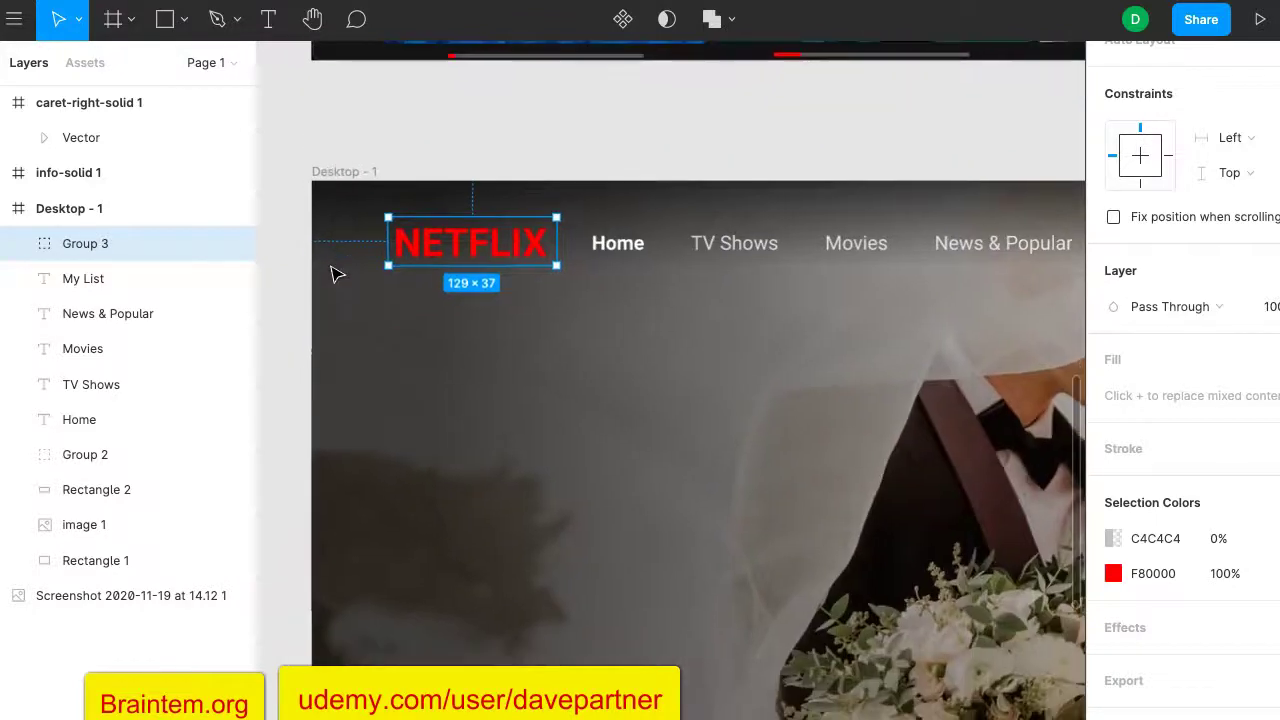
# Ungroup the NETFLIX logo in the Desktop - 1 header and delete the transparent rectangle behind its text.
pyautogui.scroll(1, 336, 273)
pyautogui.scroll(3, 336, 273)
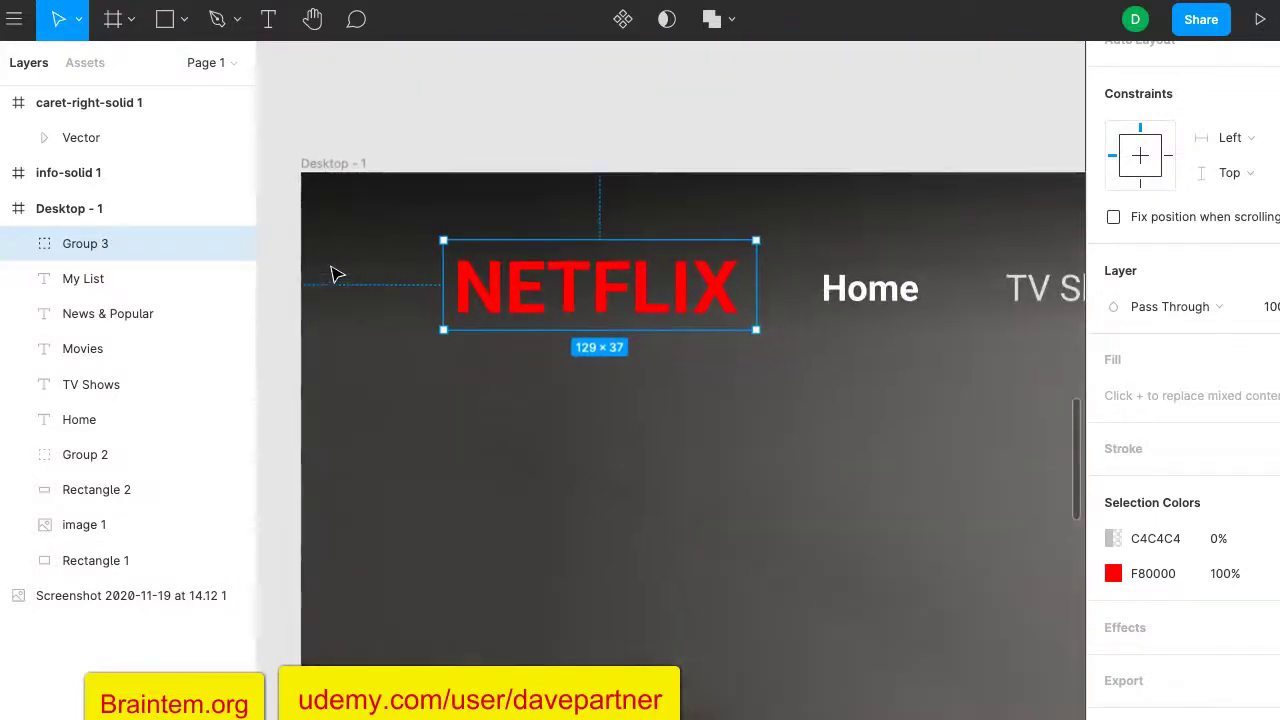
pyautogui.hscroll(2, 336, 273)
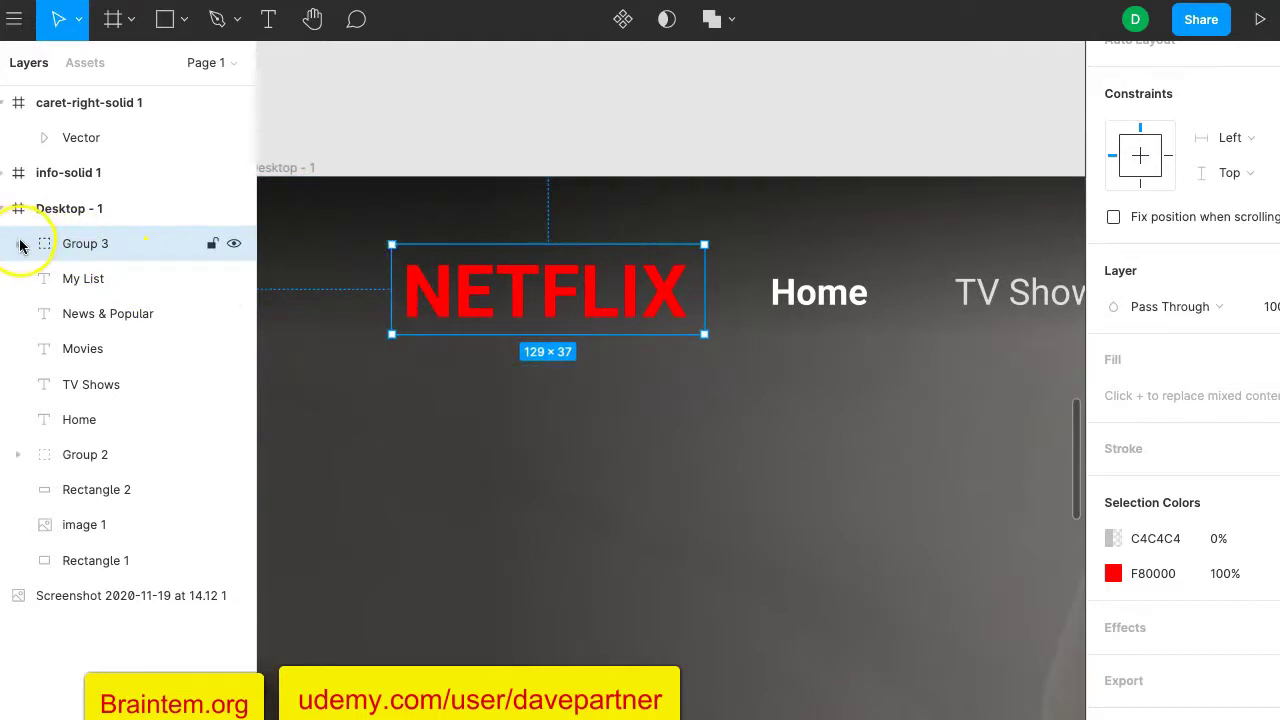
pyautogui.rightClick(465, 285)
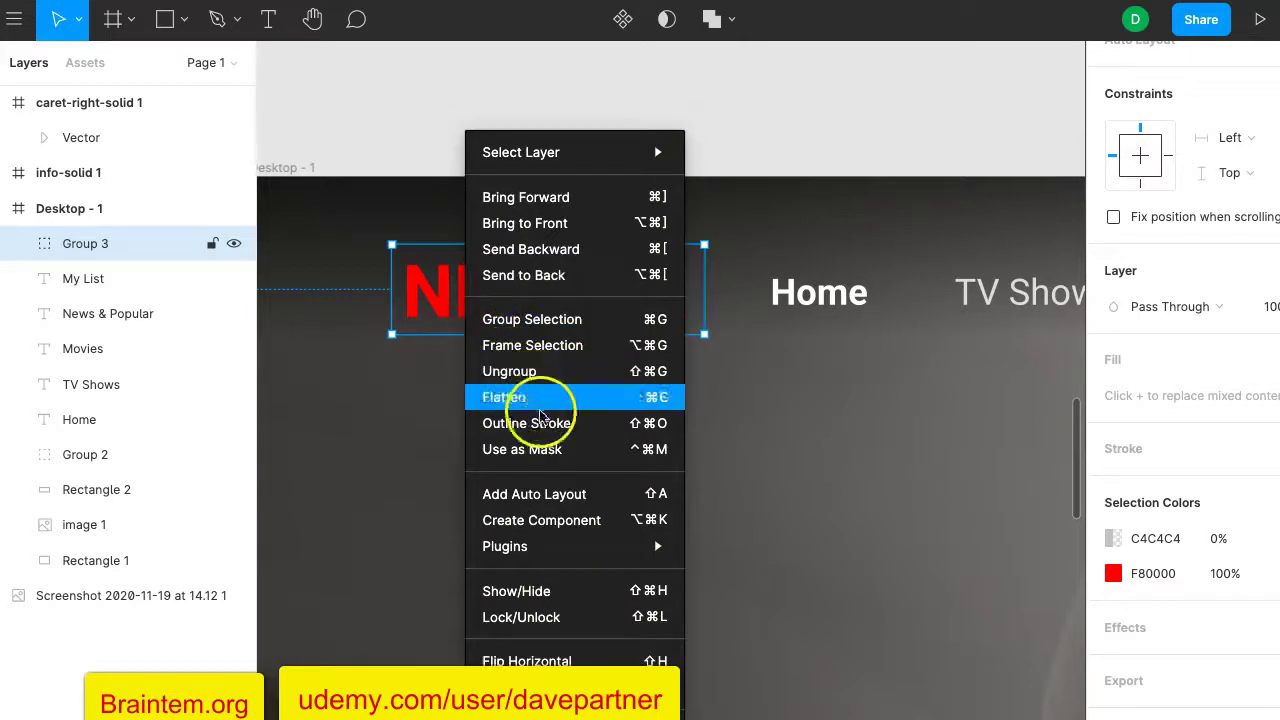
pyautogui.click(553, 373)
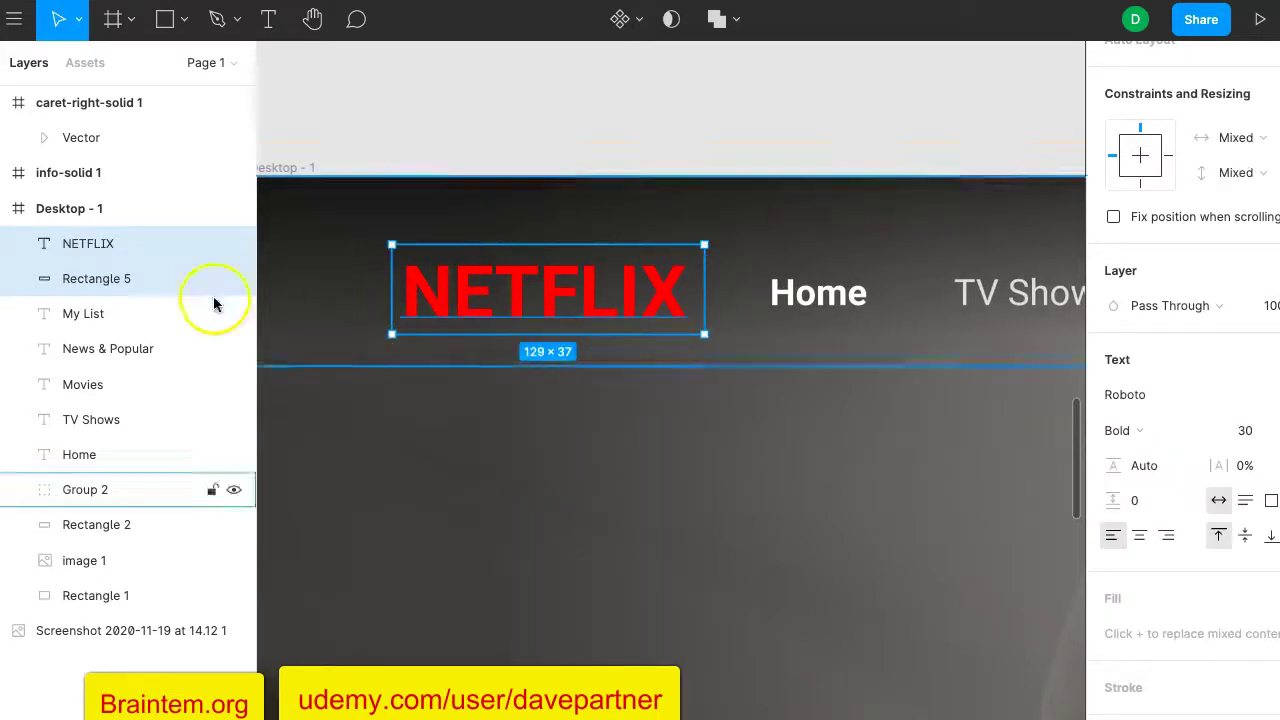
pyautogui.click(130, 276)
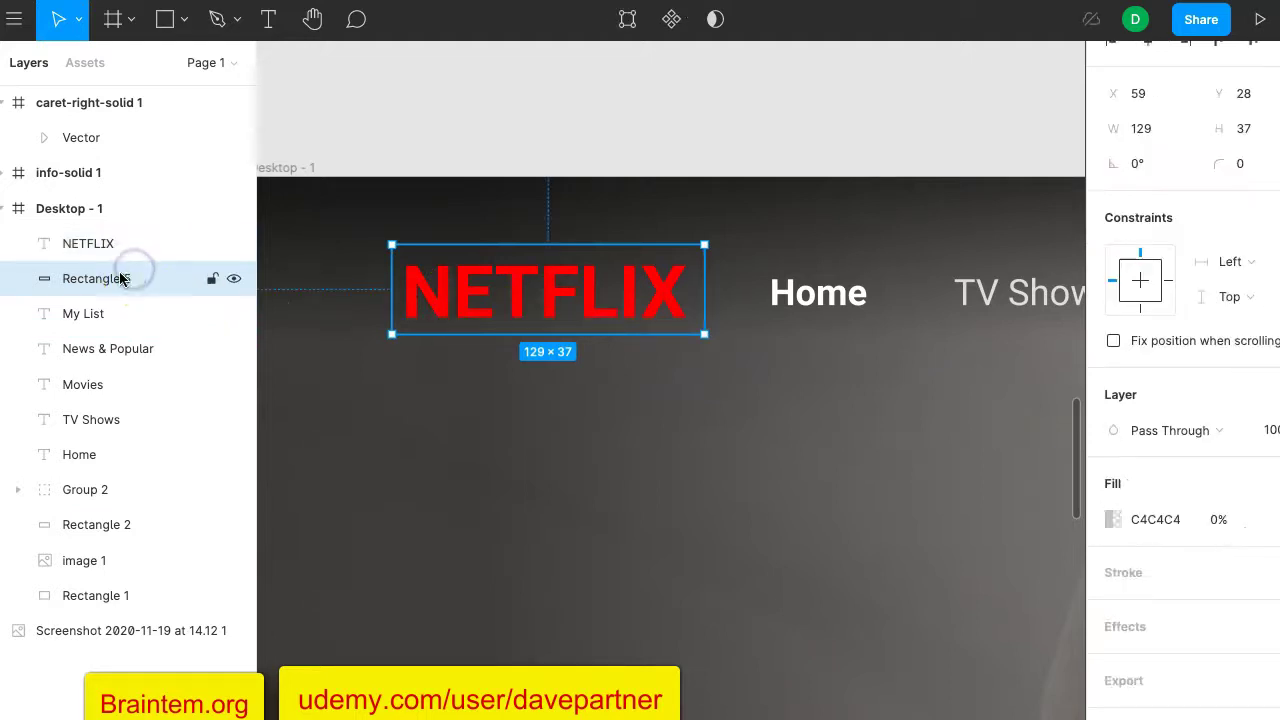
pyautogui.rightClick(114, 280)
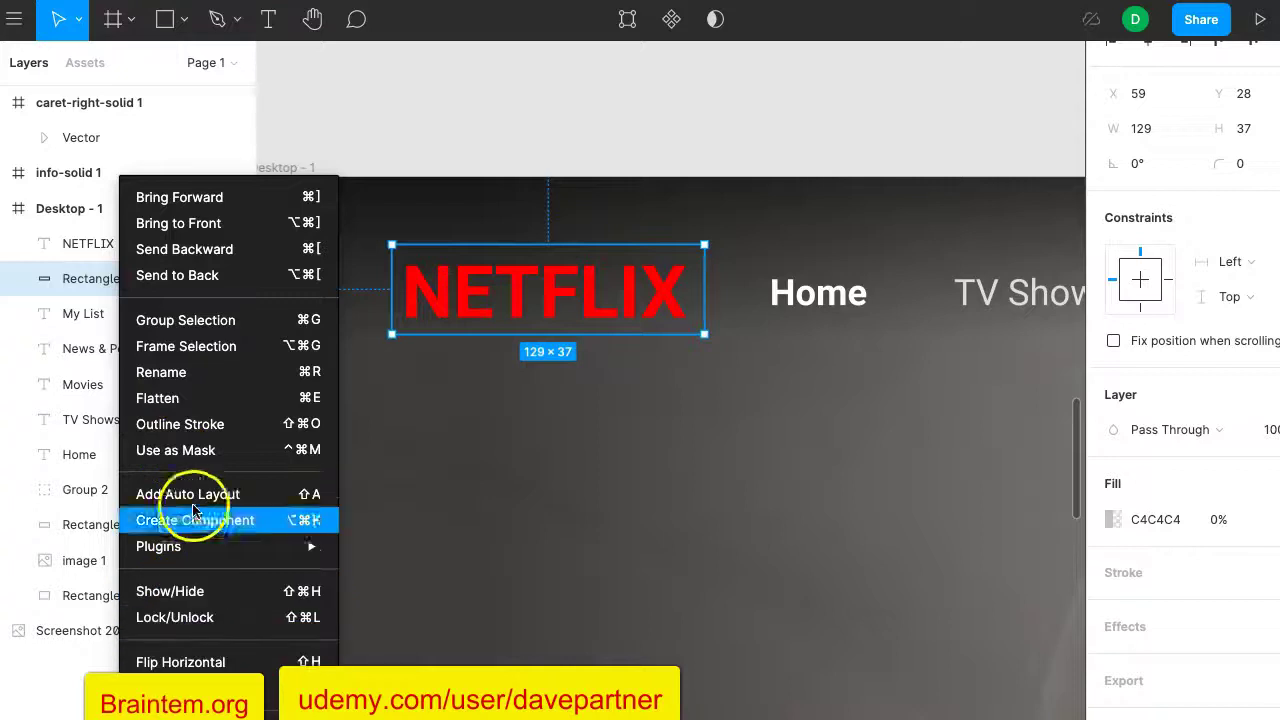
pyautogui.click(335, 126)
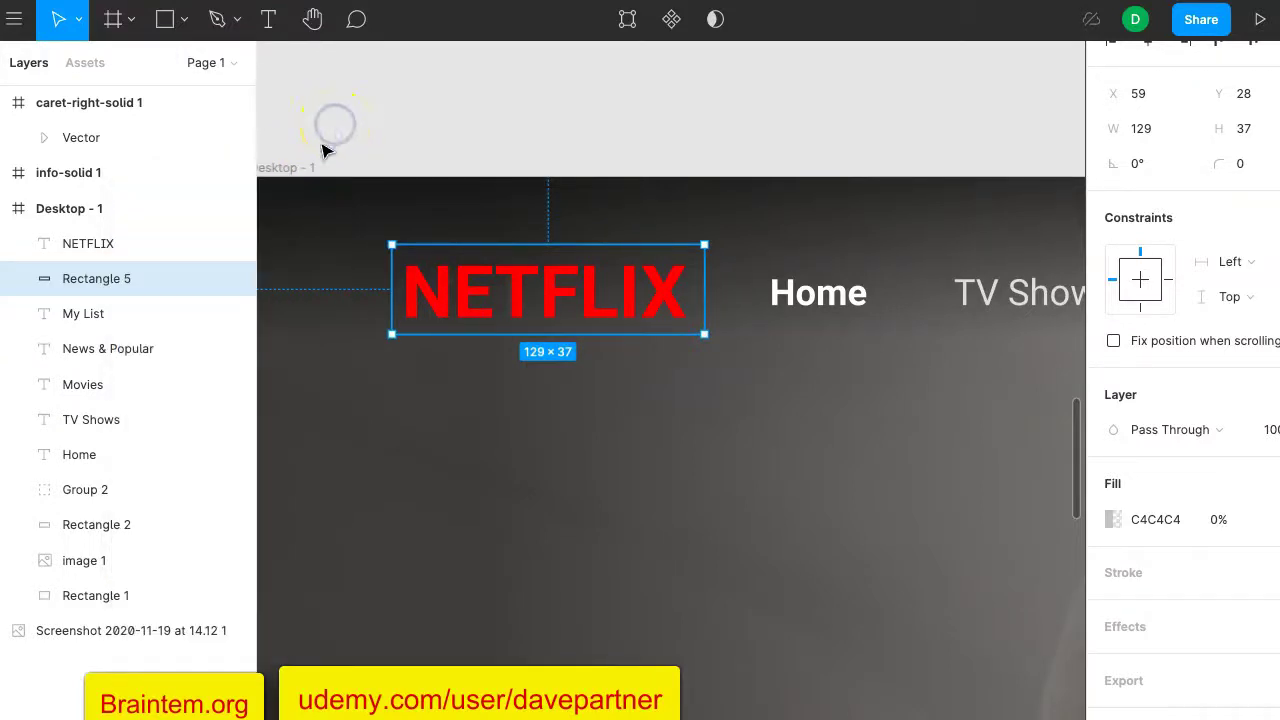
pyautogui.press('Delete')
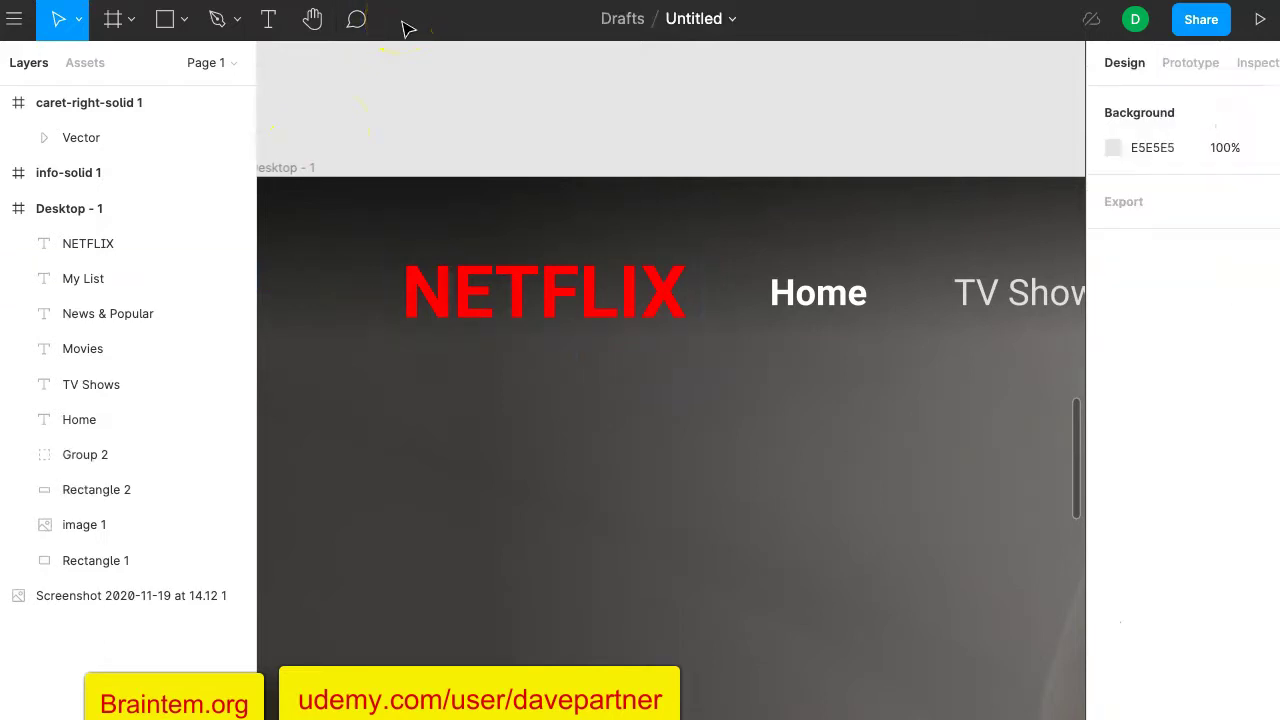
# Examine the shape and colors of the red N beside FILM in the reference screenshot against the Desktop - 1 frame.
pyautogui.scroll(-10, 547, 66)
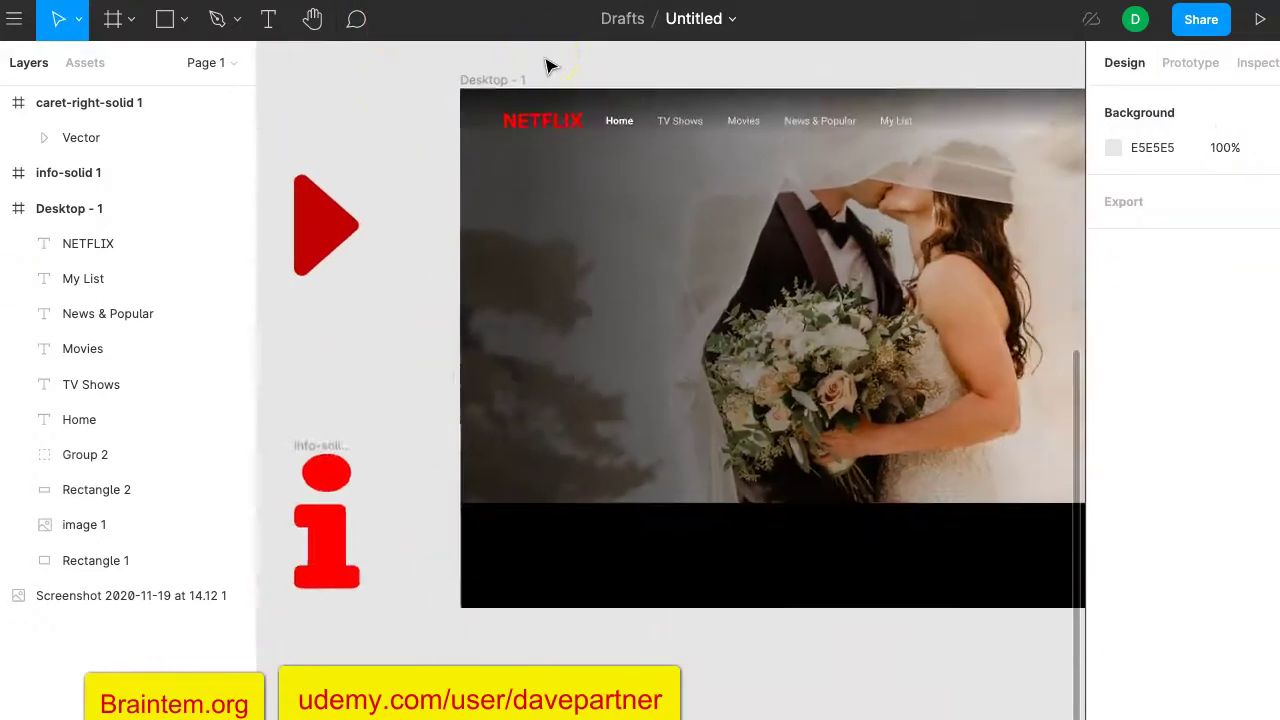
pyautogui.scroll(3, 547, 66)
pyautogui.click(558, 230)
pyautogui.scroll(5, 558, 230)
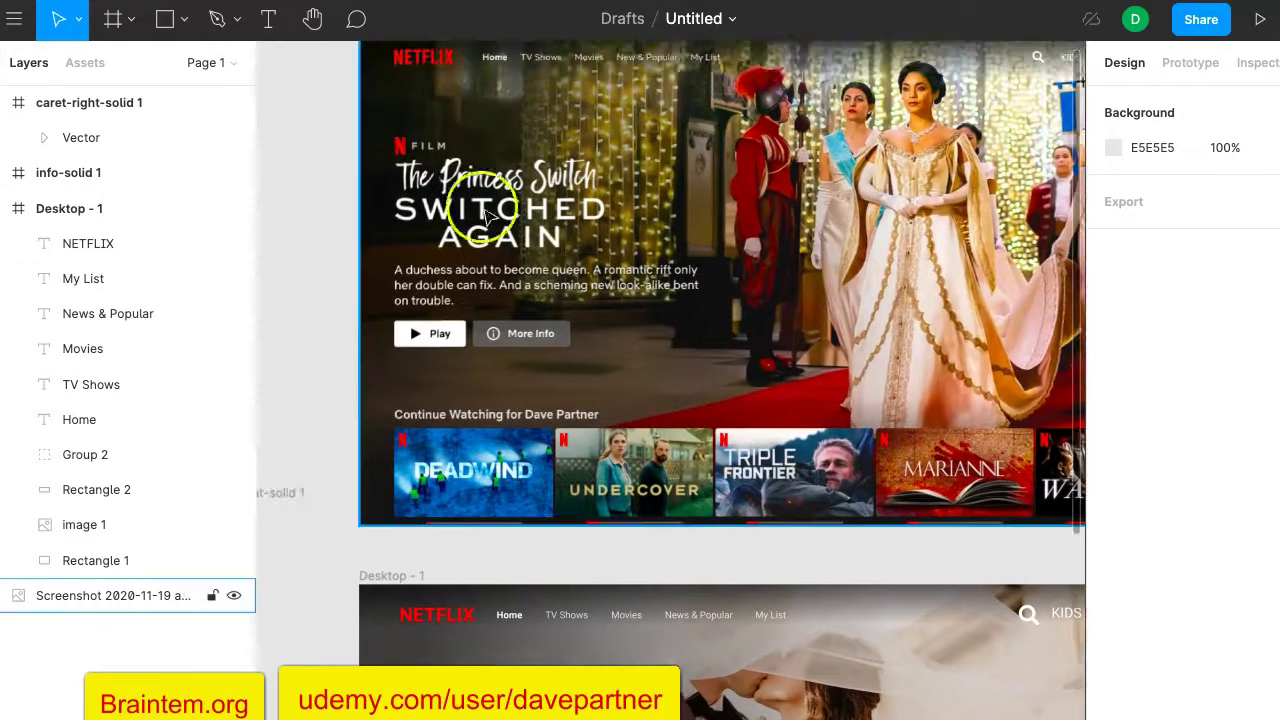
pyautogui.scroll(6, 415, 150)
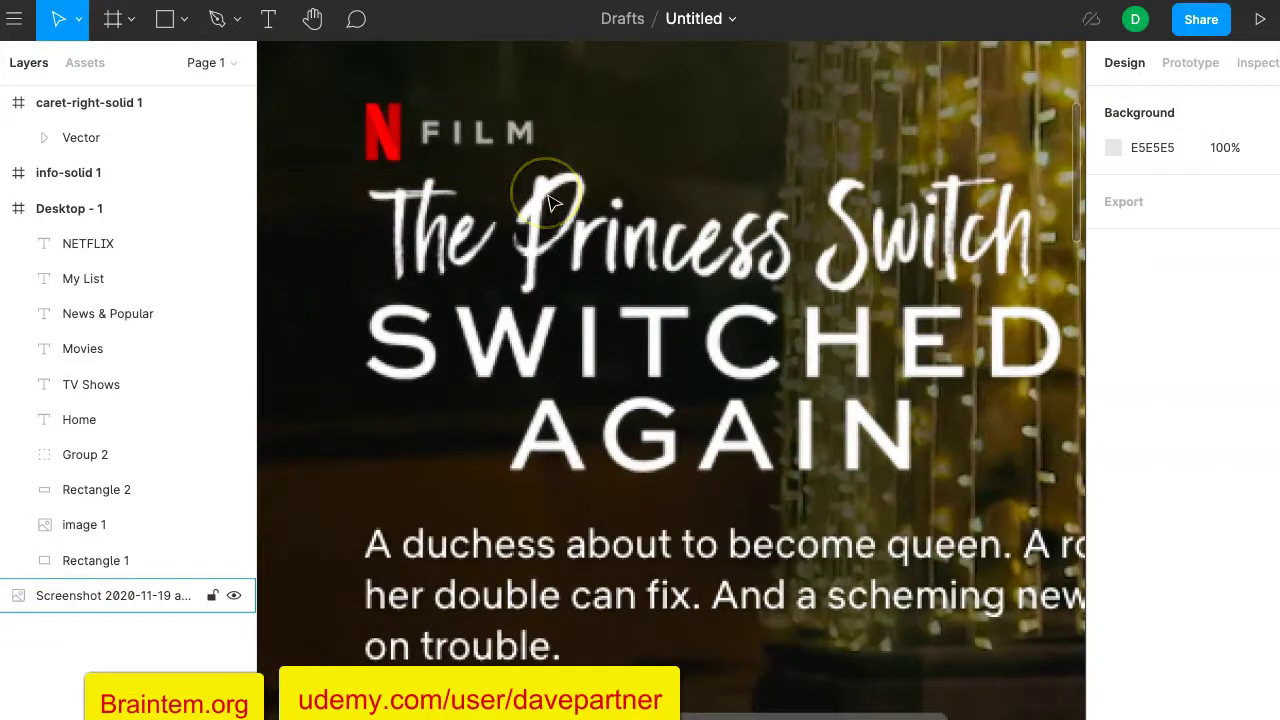
pyautogui.scroll(4, 451, 226)
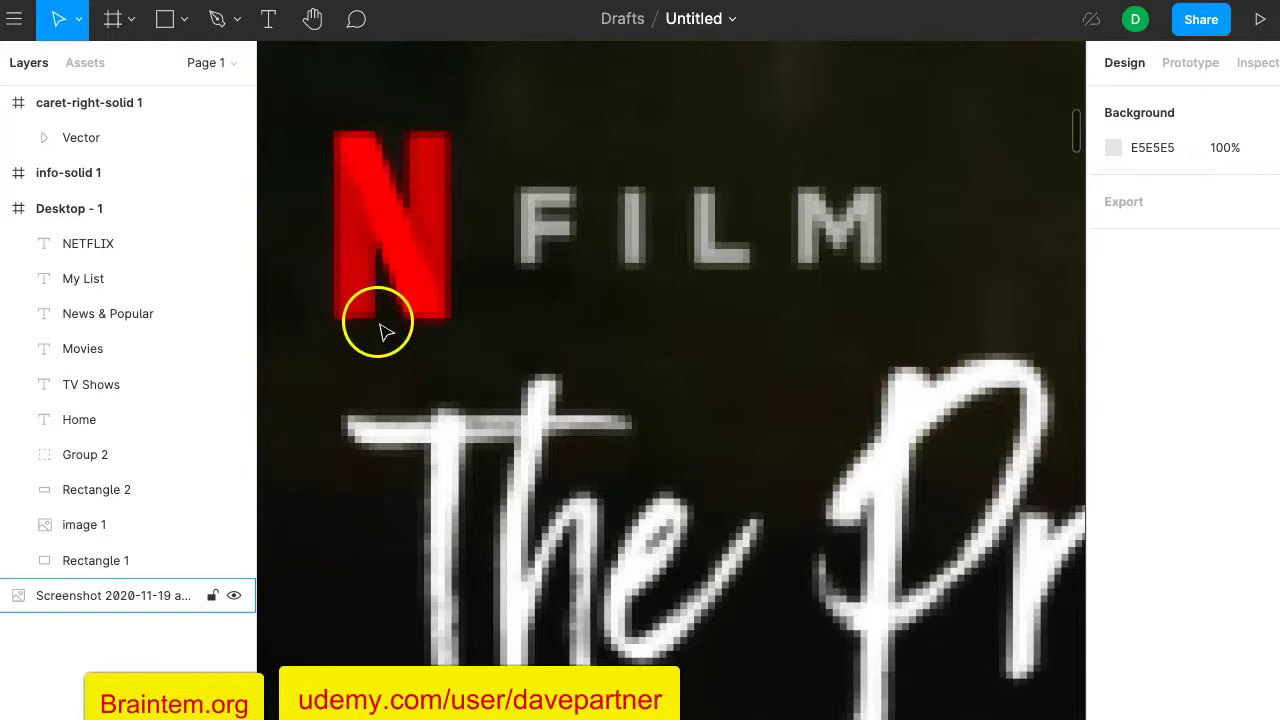
pyautogui.scroll(-6, 385, 338)
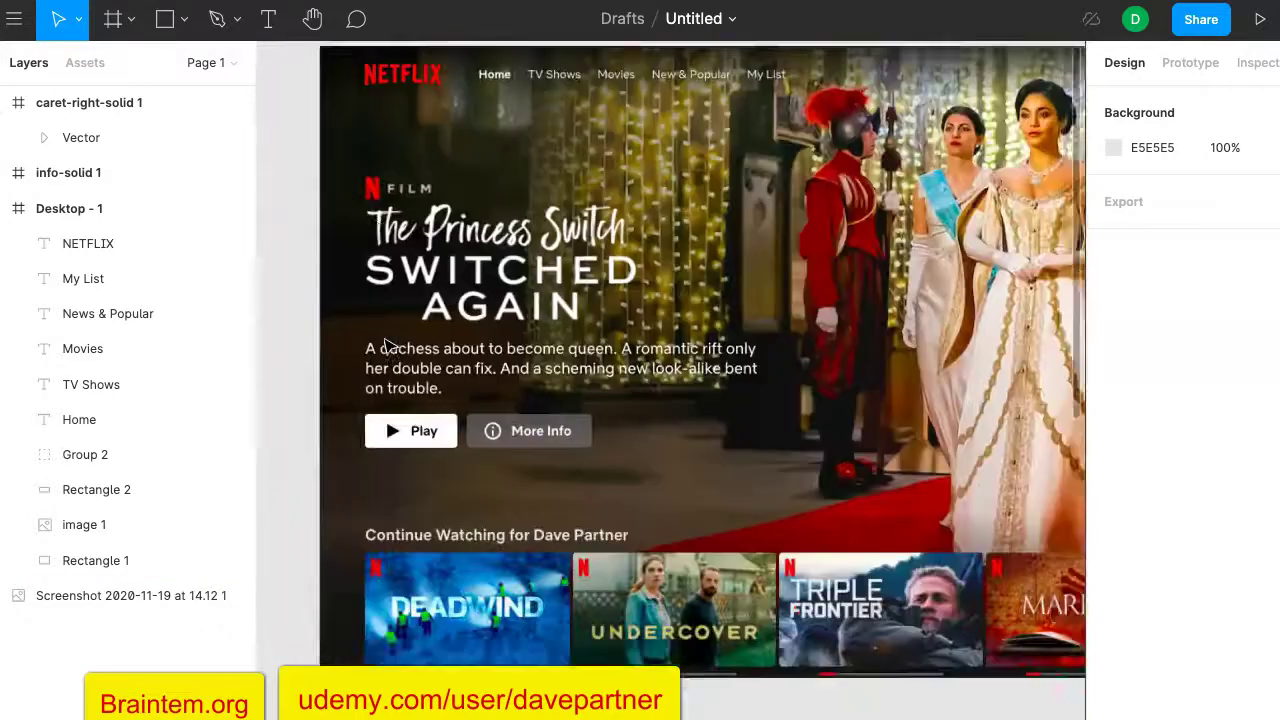
pyautogui.scroll(-8, 385, 343)
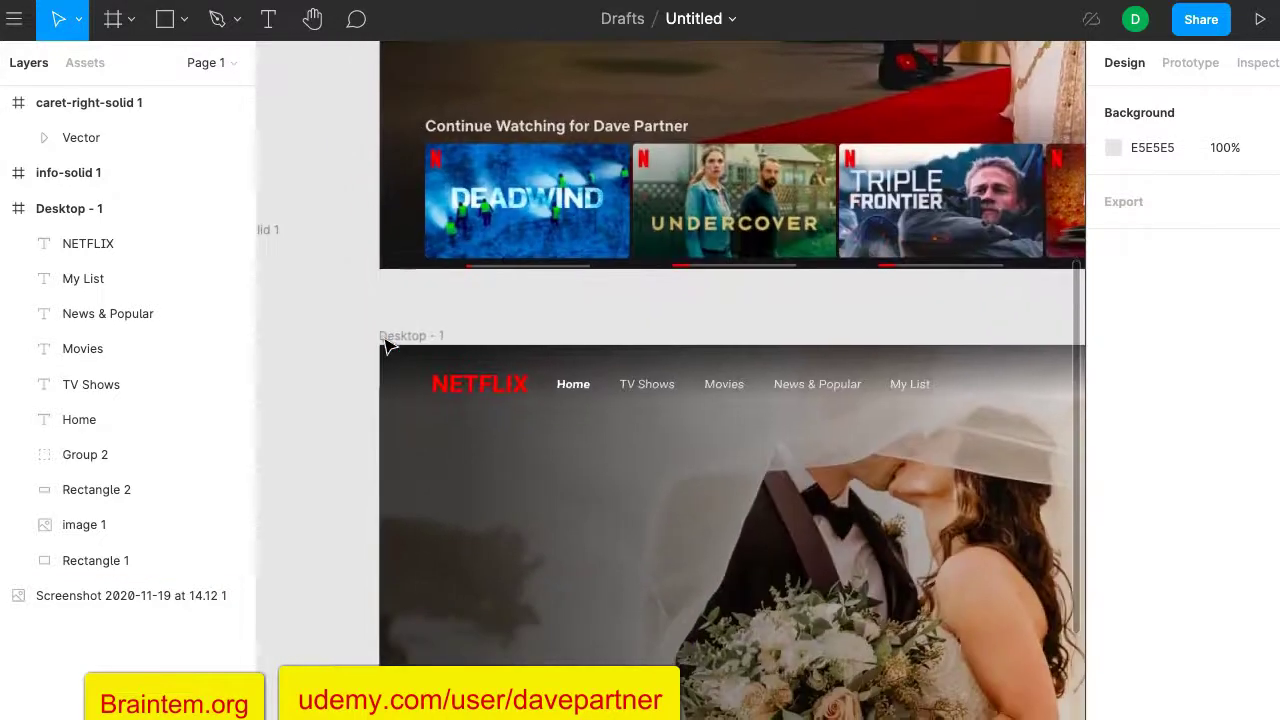
pyautogui.scroll(-5, 389, 345)
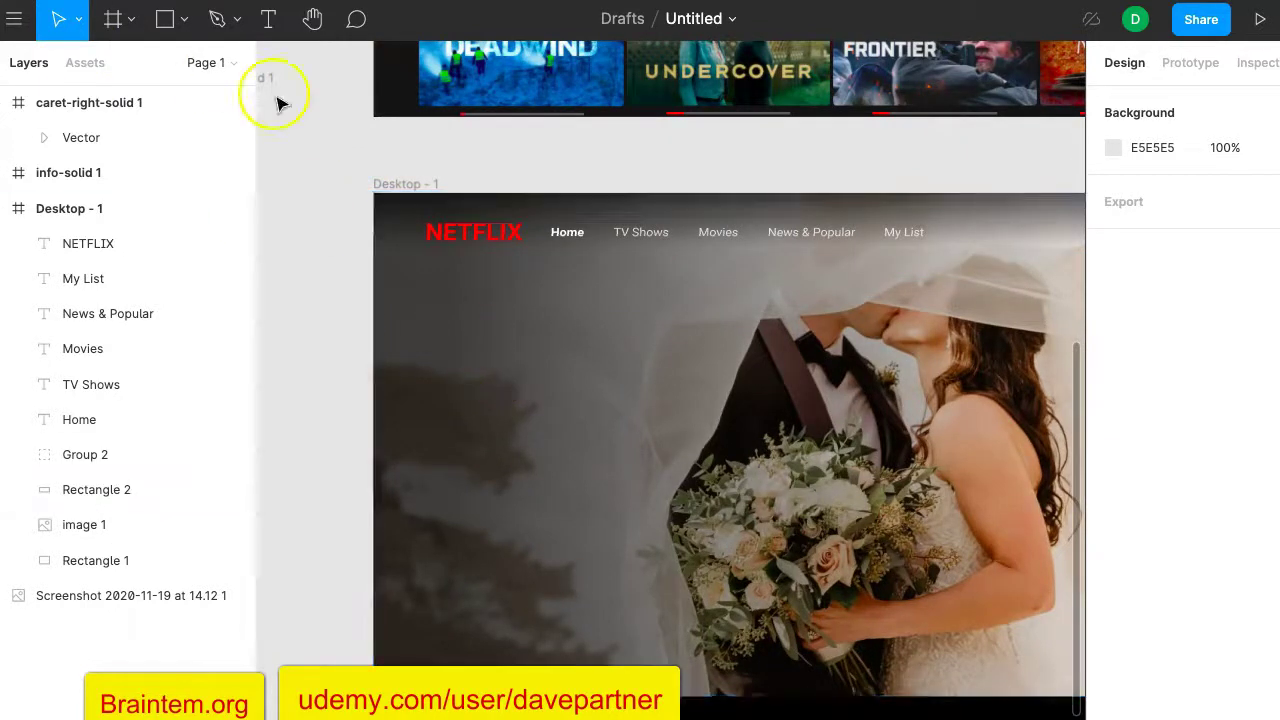
pyautogui.click(164, 22)
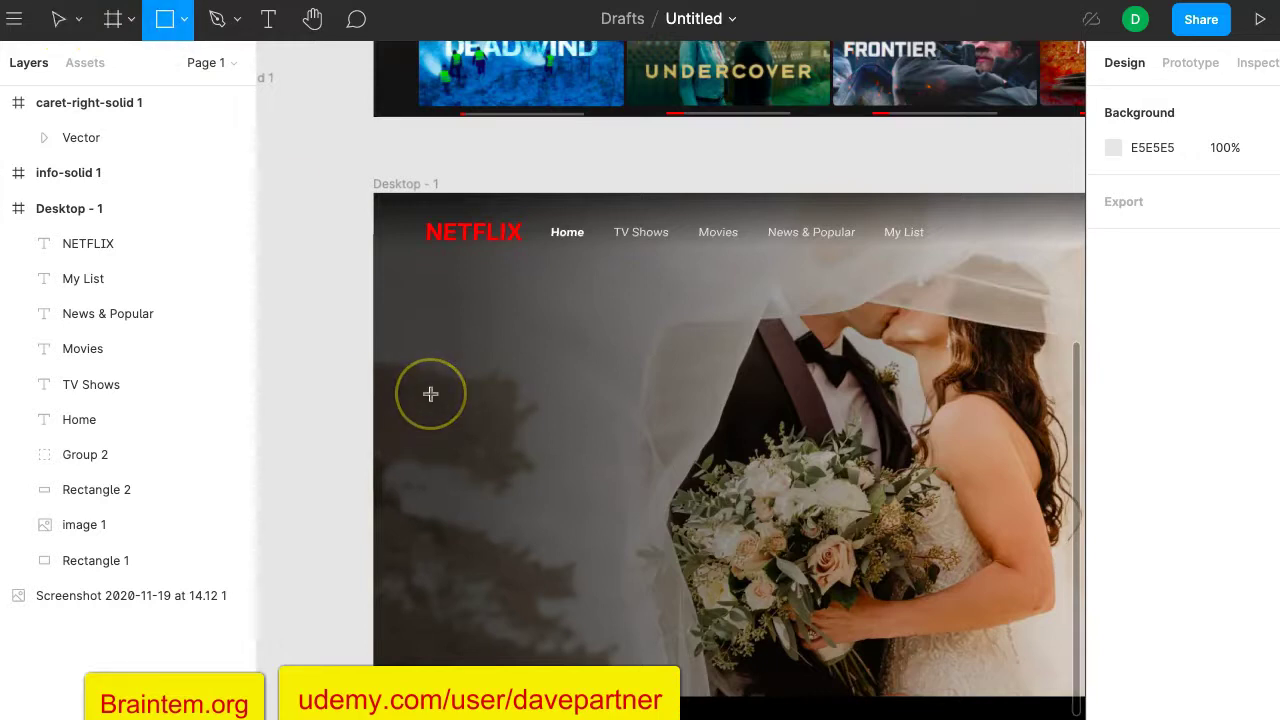
pyautogui.moveTo(431, 395); pyautogui.dragTo(431, 392)
pyautogui.press('Delete')
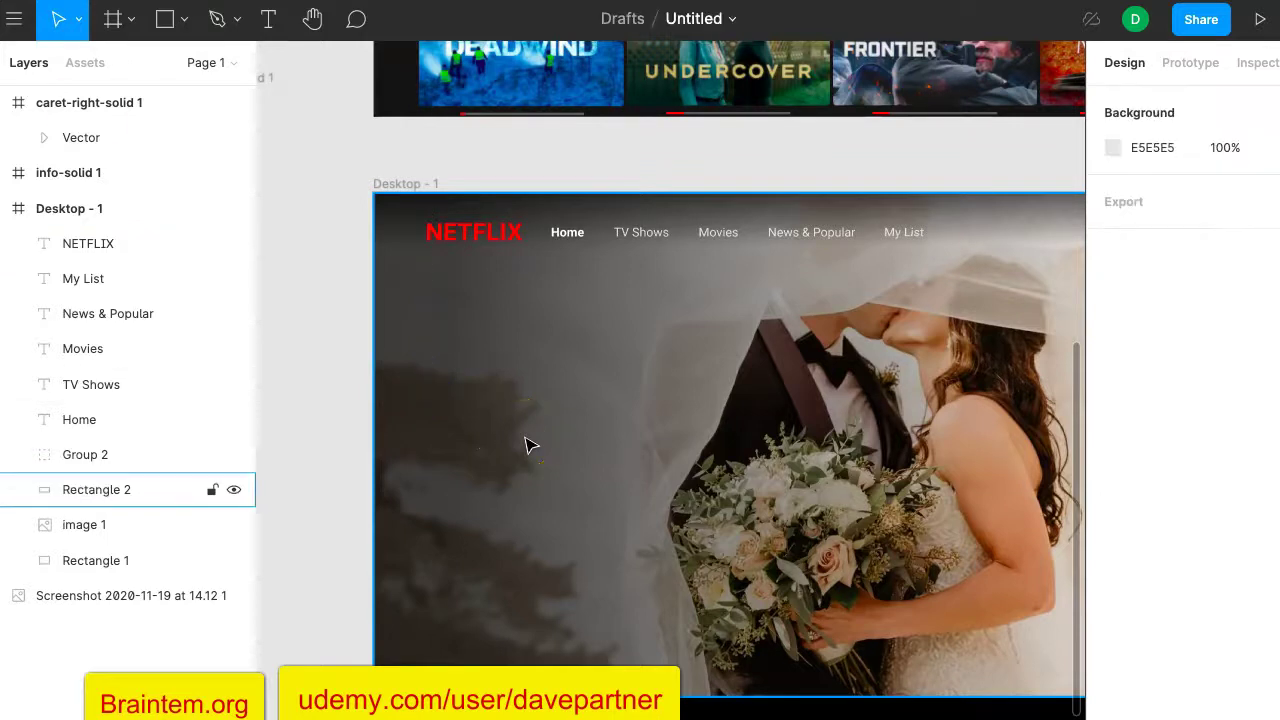
# Draw a vertical bar about 18 × 97 below the NETFLIX logo and fill it with C30000 sampled from the reference N's dark red stem.
pyautogui.click(165, 19)
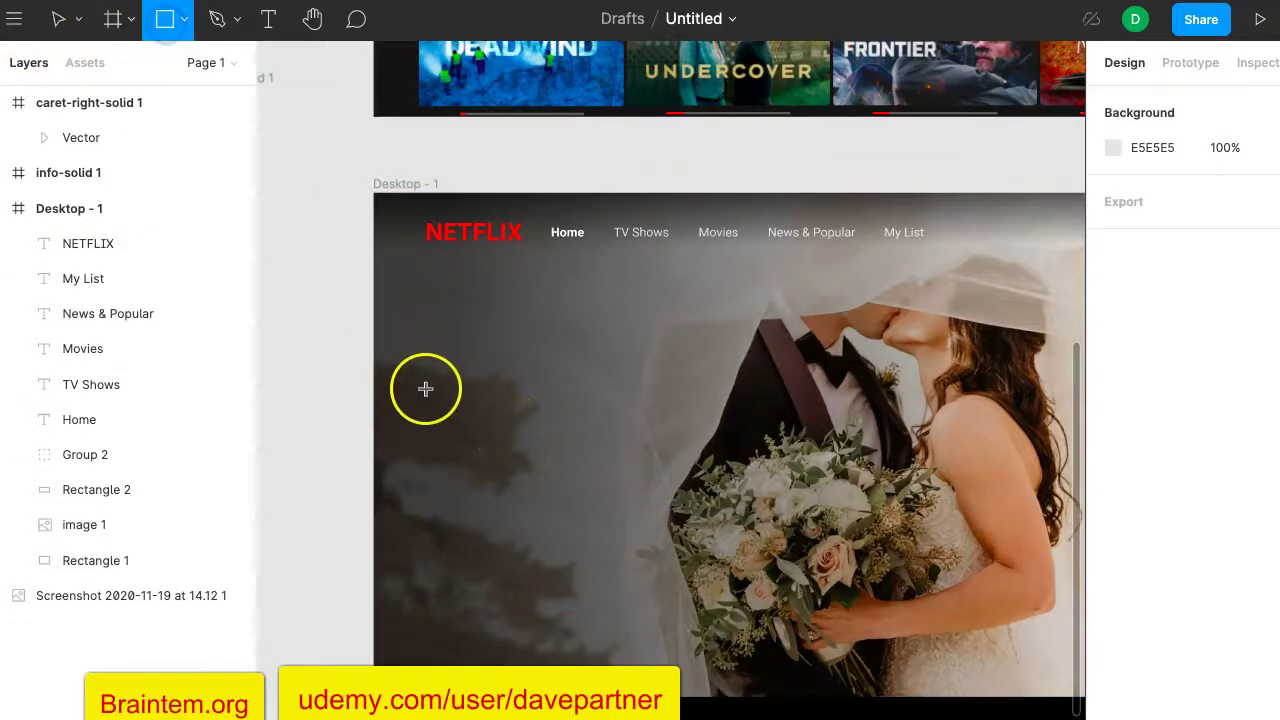
pyautogui.moveTo(422, 387); pyautogui.dragTo(440, 472)
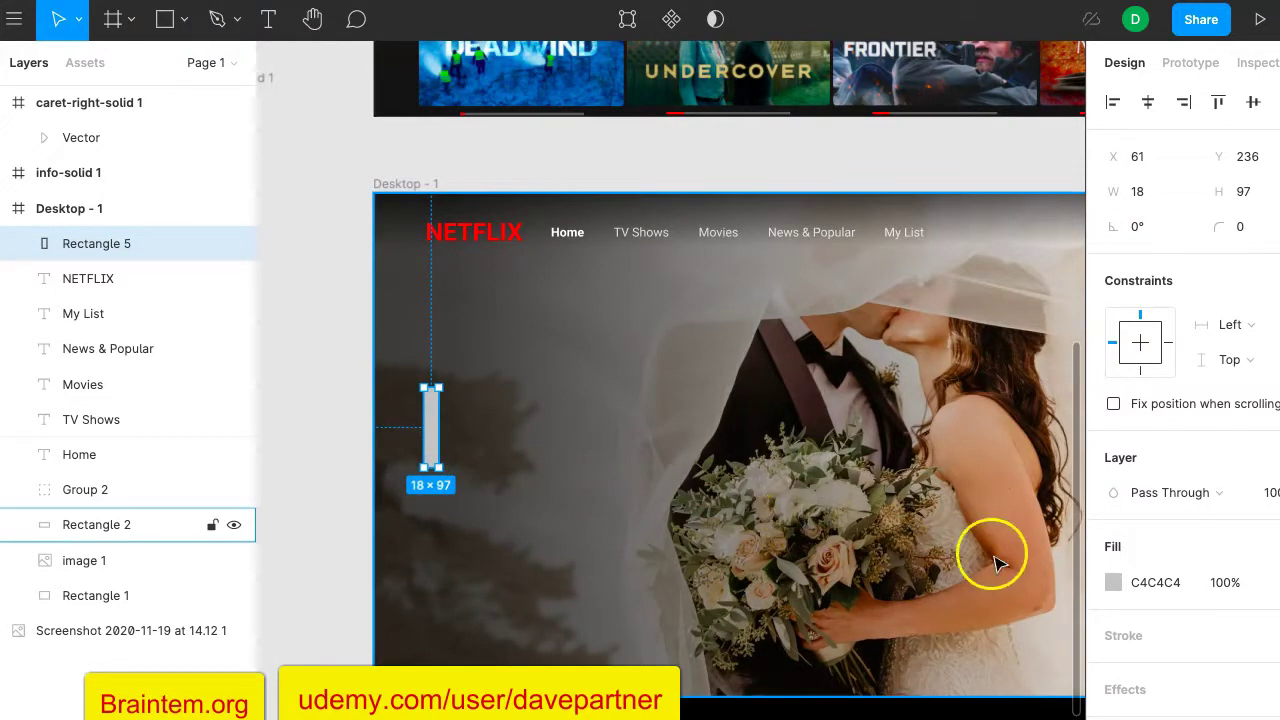
pyautogui.click(1109, 582)
pyautogui.scroll(10, 689, 304)
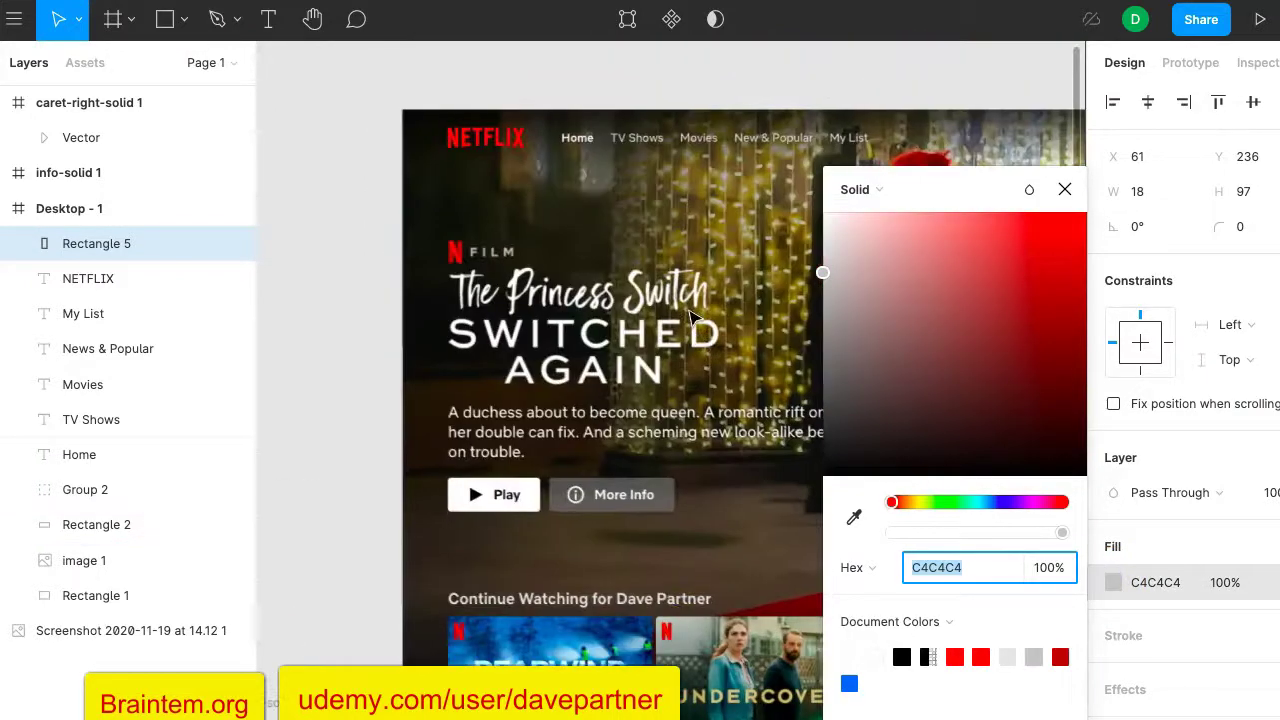
pyautogui.scroll(5, 458, 256)
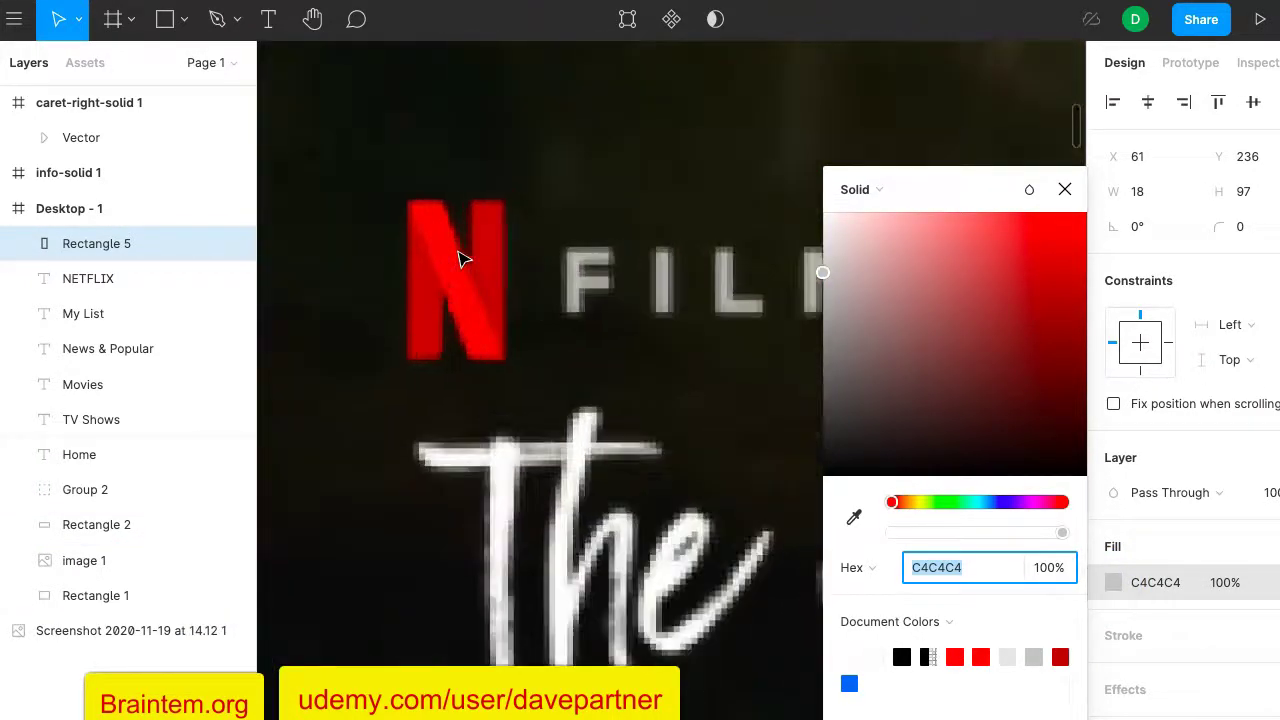
pyautogui.click(855, 517)
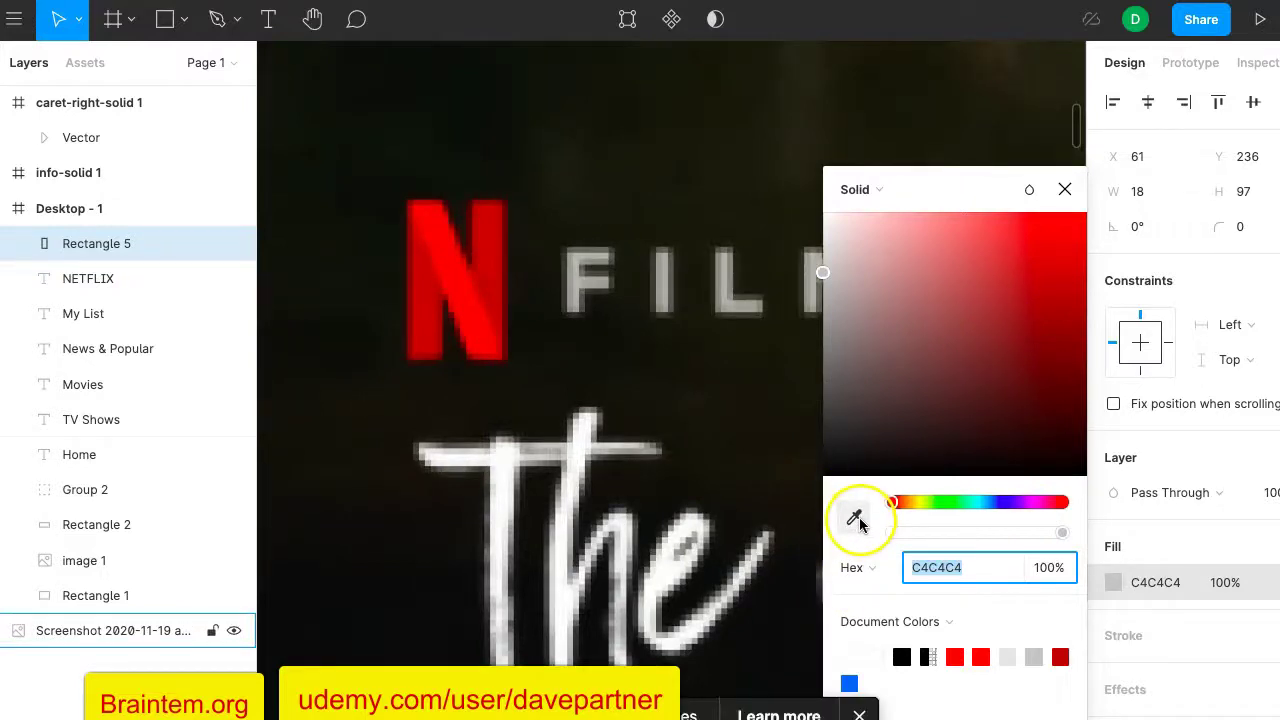
pyautogui.click(424, 322)
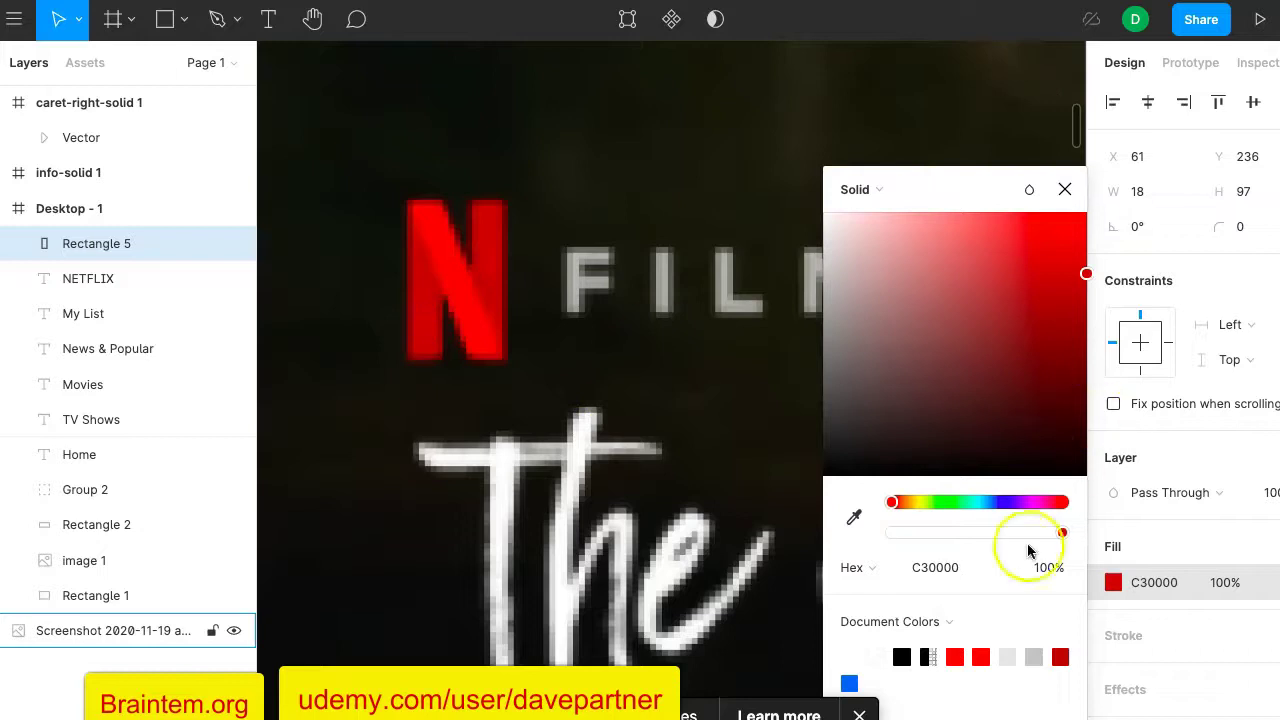
pyautogui.click(1060, 197)
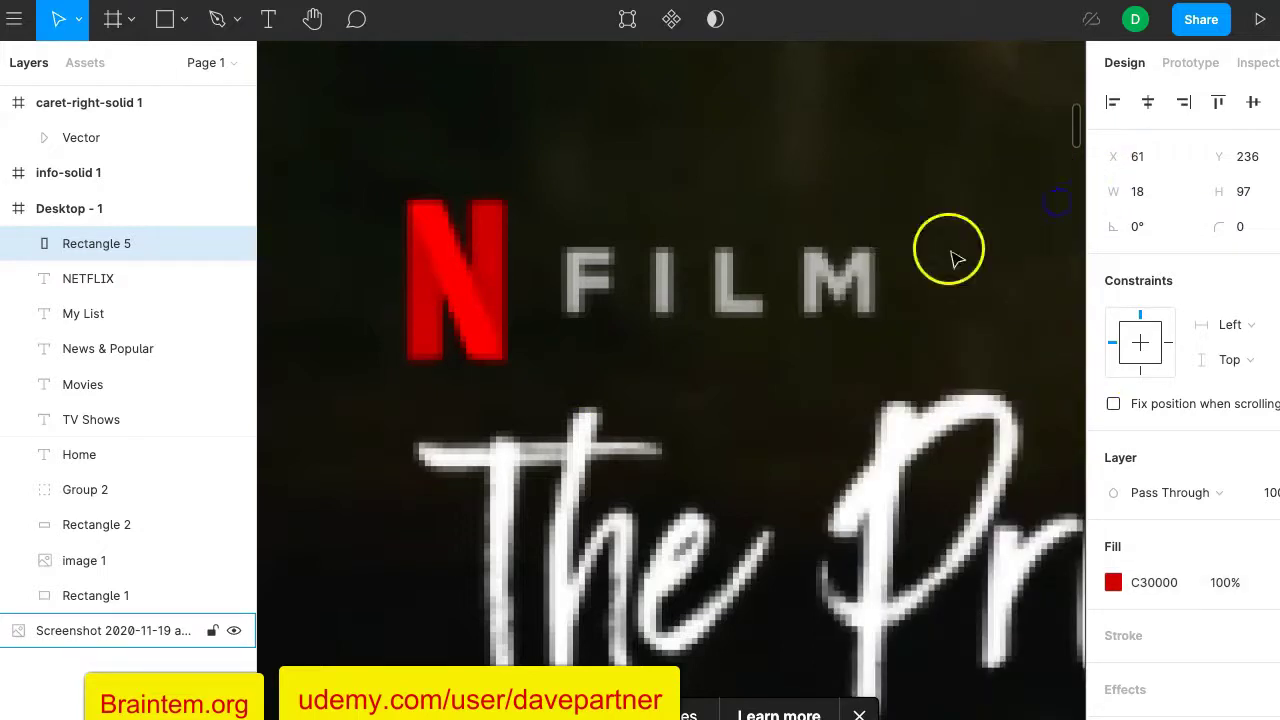
# Duplicate the red bar in Desktop - 1 twice and move one copy horizontally to X 104 as the N's second stem.
pyautogui.scroll(-5, 843, 329)
pyautogui.scroll(2, 840, 330)
pyautogui.scroll(-5, 840, 330)
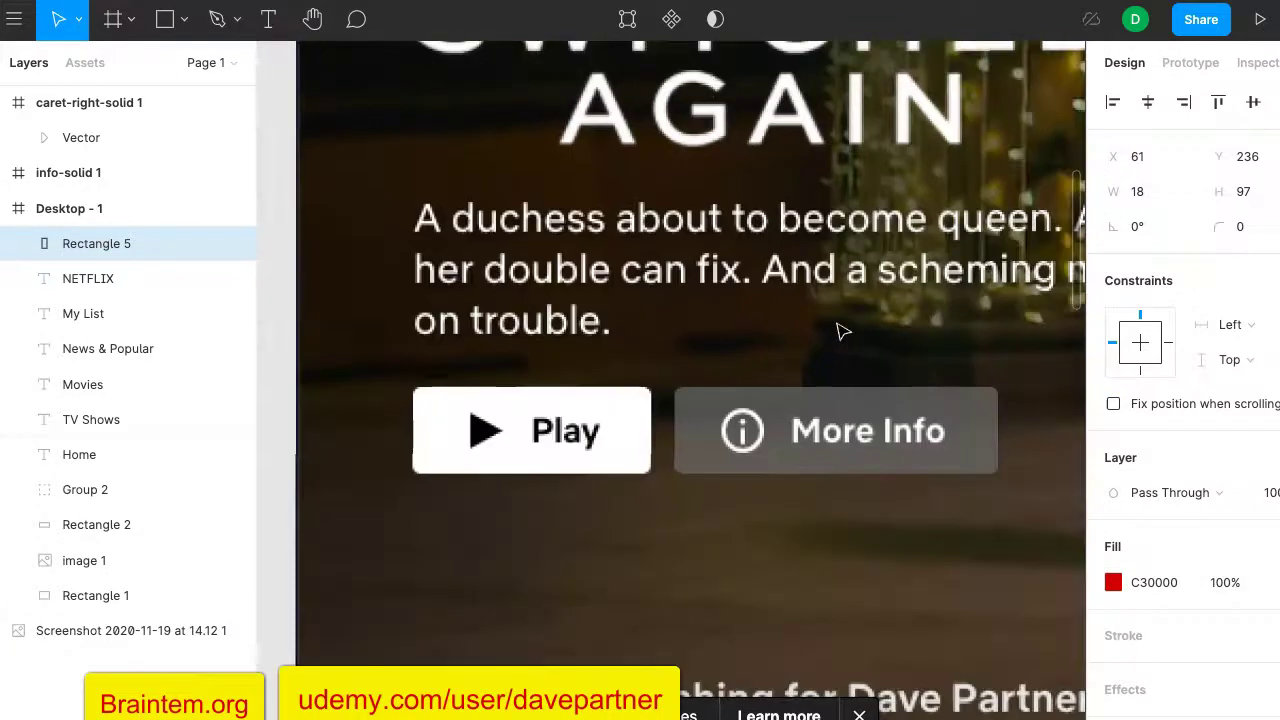
pyautogui.scroll(-3, 840, 335)
pyautogui.scroll(-5, 840, 340)
pyautogui.hscroll(3, 840, 340)
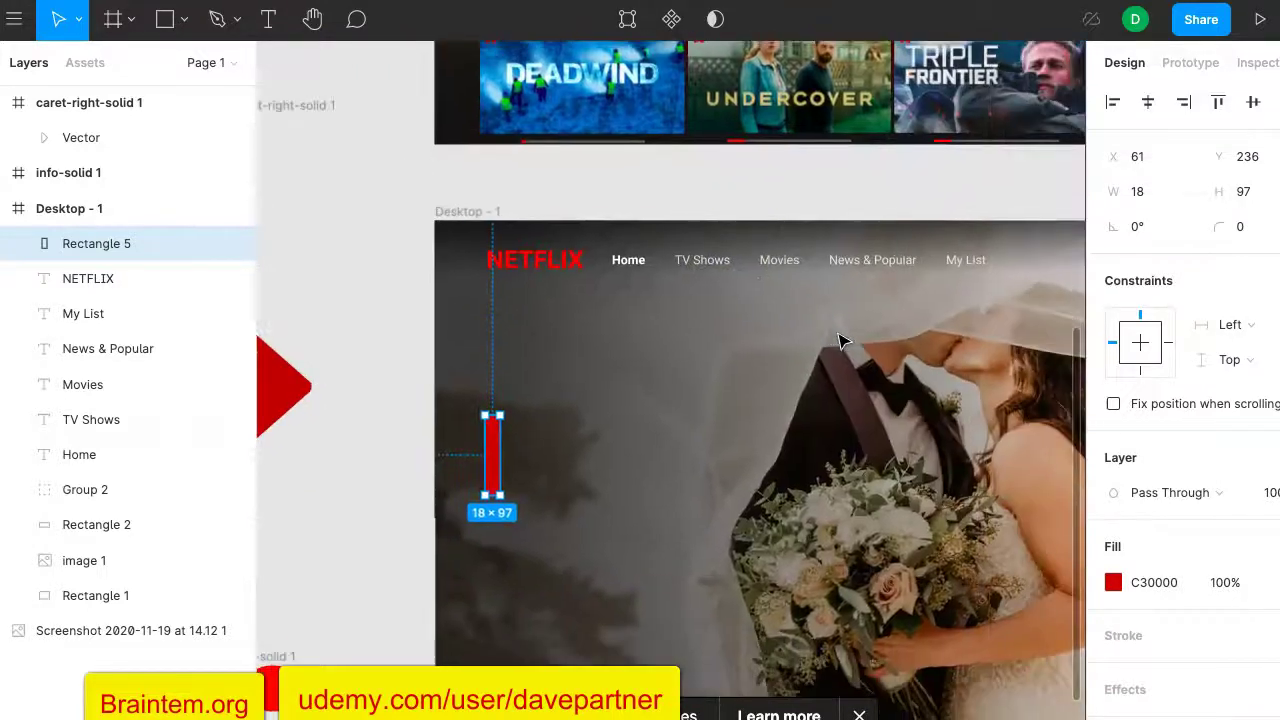
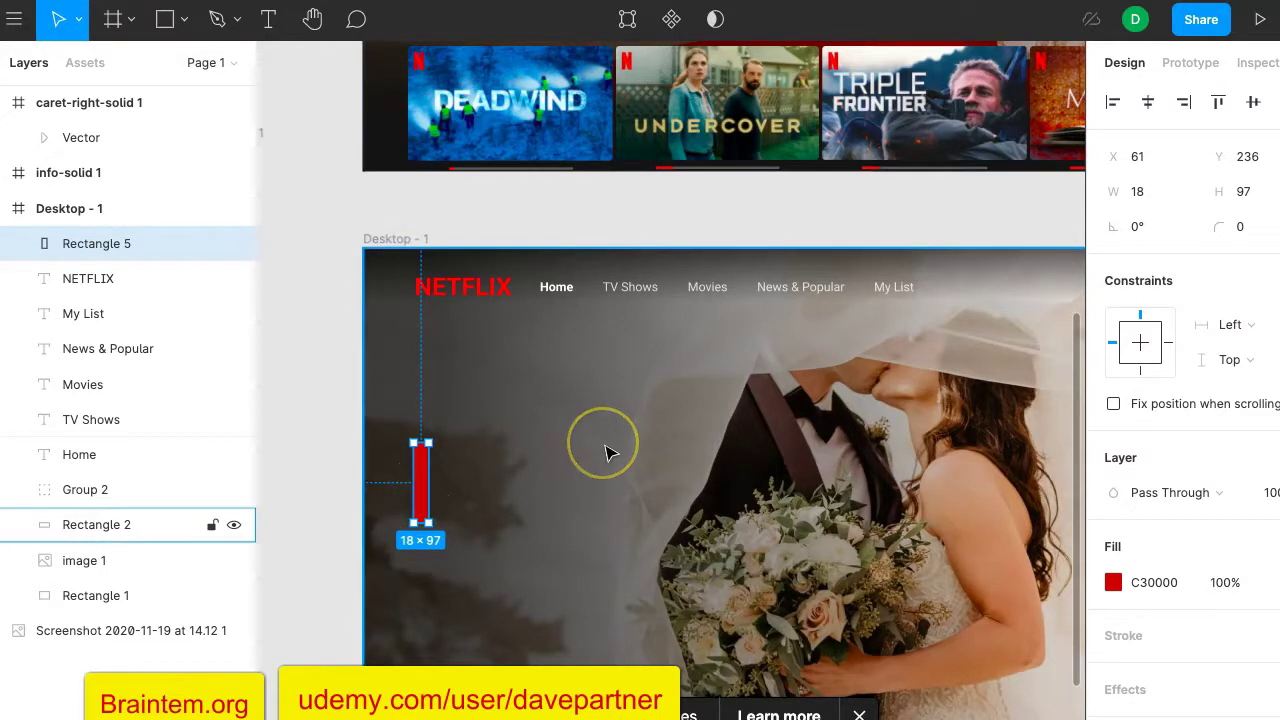
pyautogui.hotkey('ctrl', 'd')
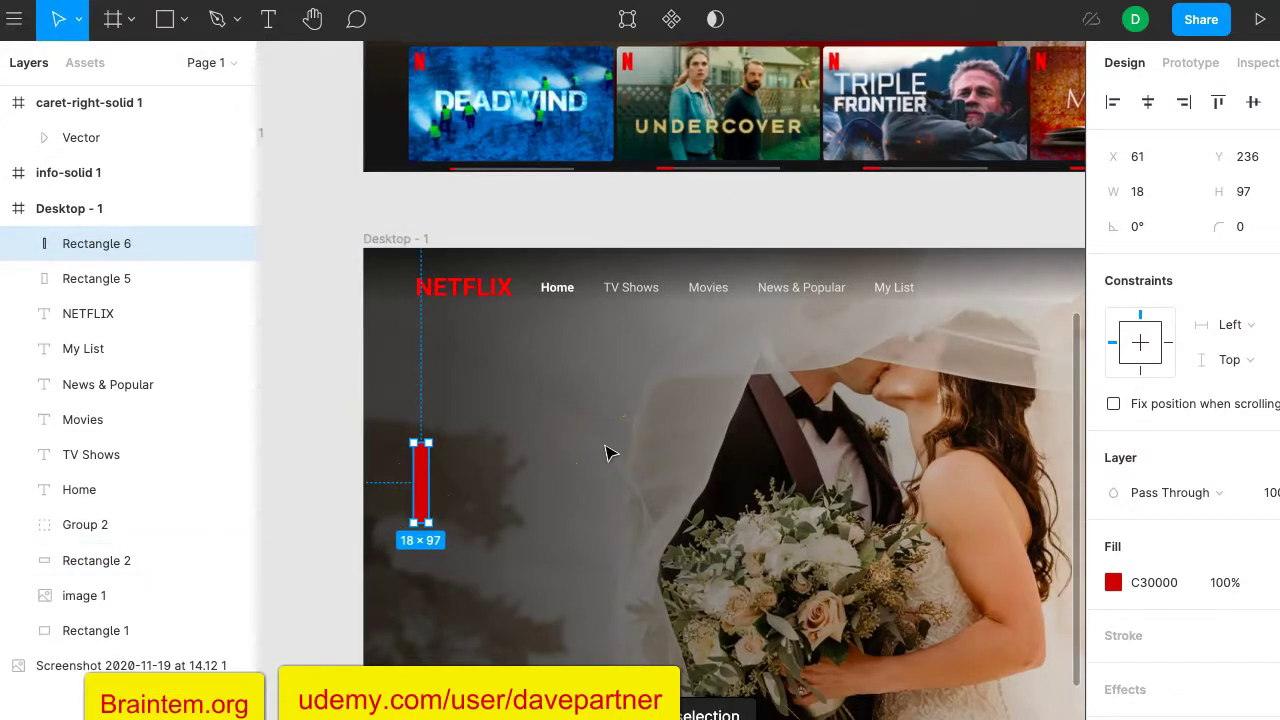
pyautogui.click(543, 464)
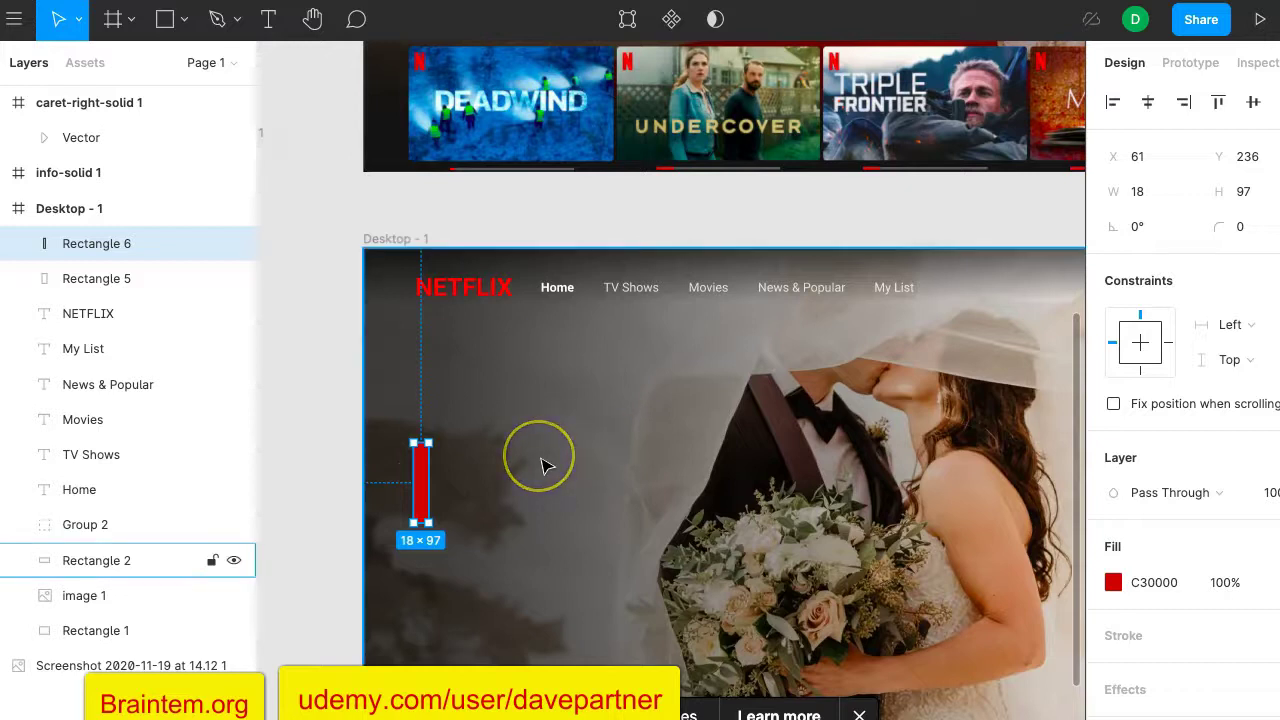
pyautogui.hotkey('ctrl', 'd')
pyautogui.click(420, 475)
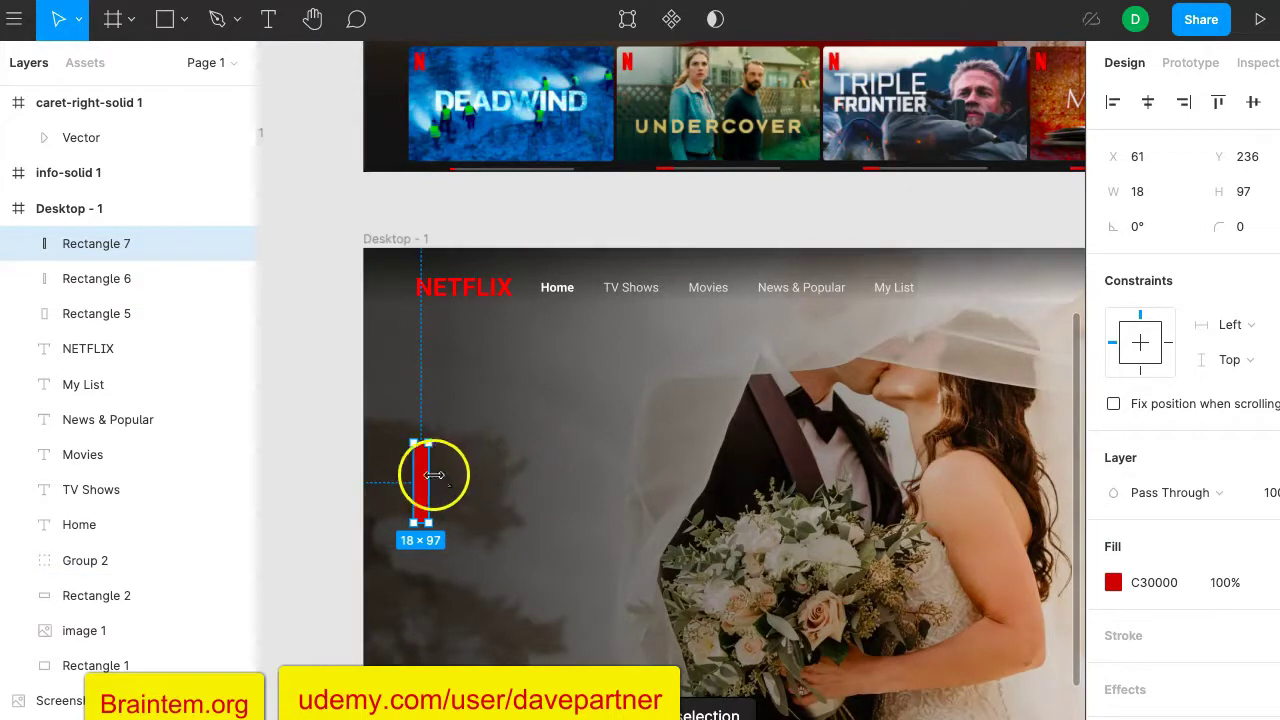
pyautogui.moveTo(424, 487); pyautogui.dragTo(460, 490)
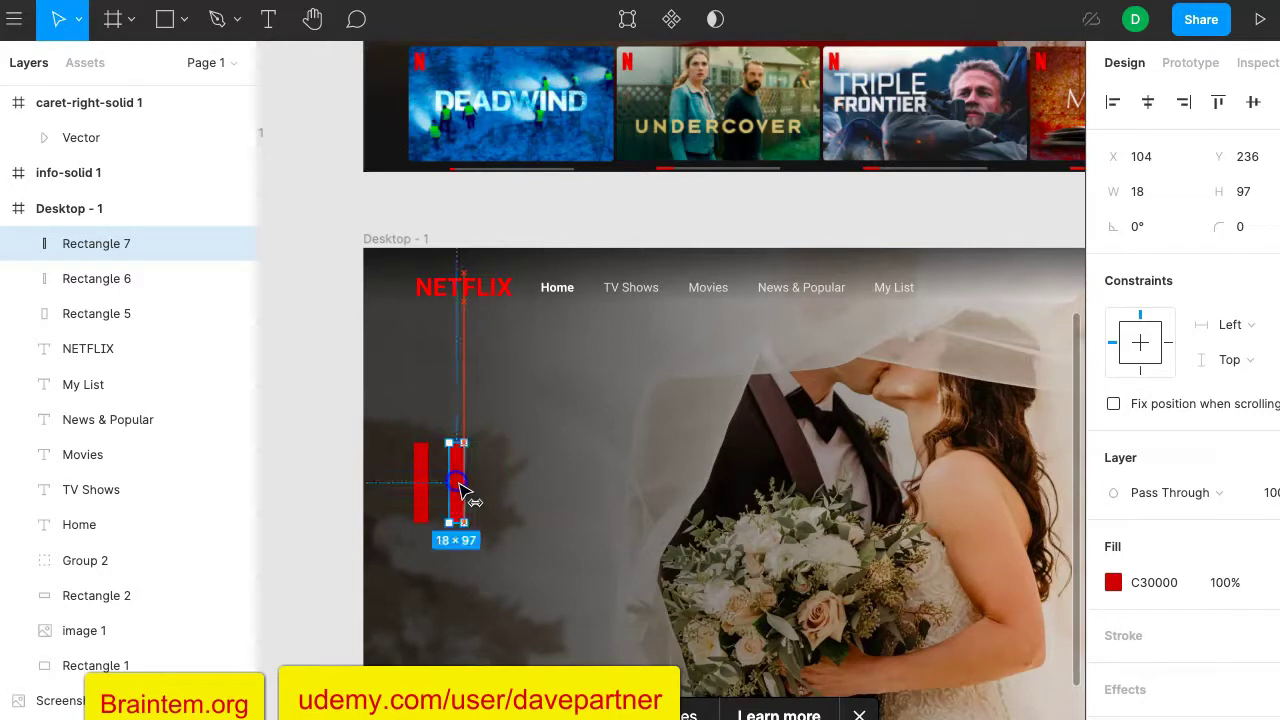
# Rotate the bar copy overlapping the first stem to 26.57° and place it between both stems as the N's diagonal.
pyautogui.click(419, 482)
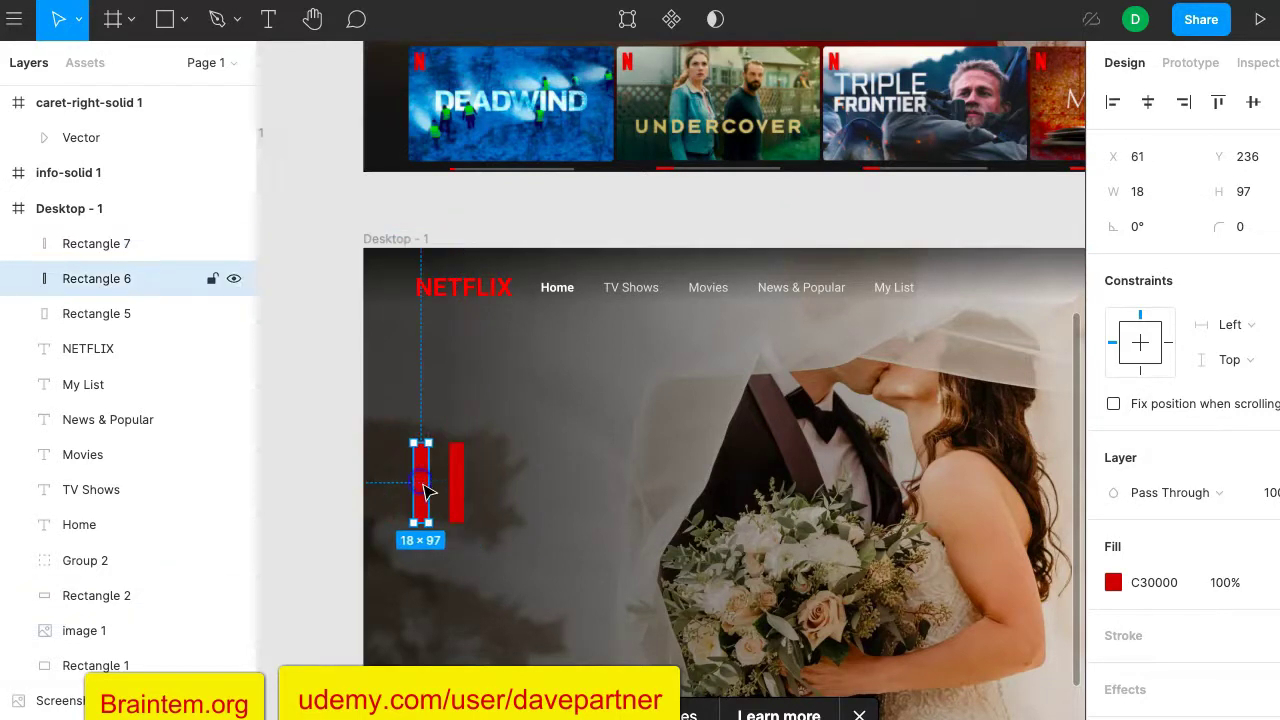
pyautogui.click(430, 528)
pyautogui.moveTo(436, 533); pyautogui.dragTo(443, 494)
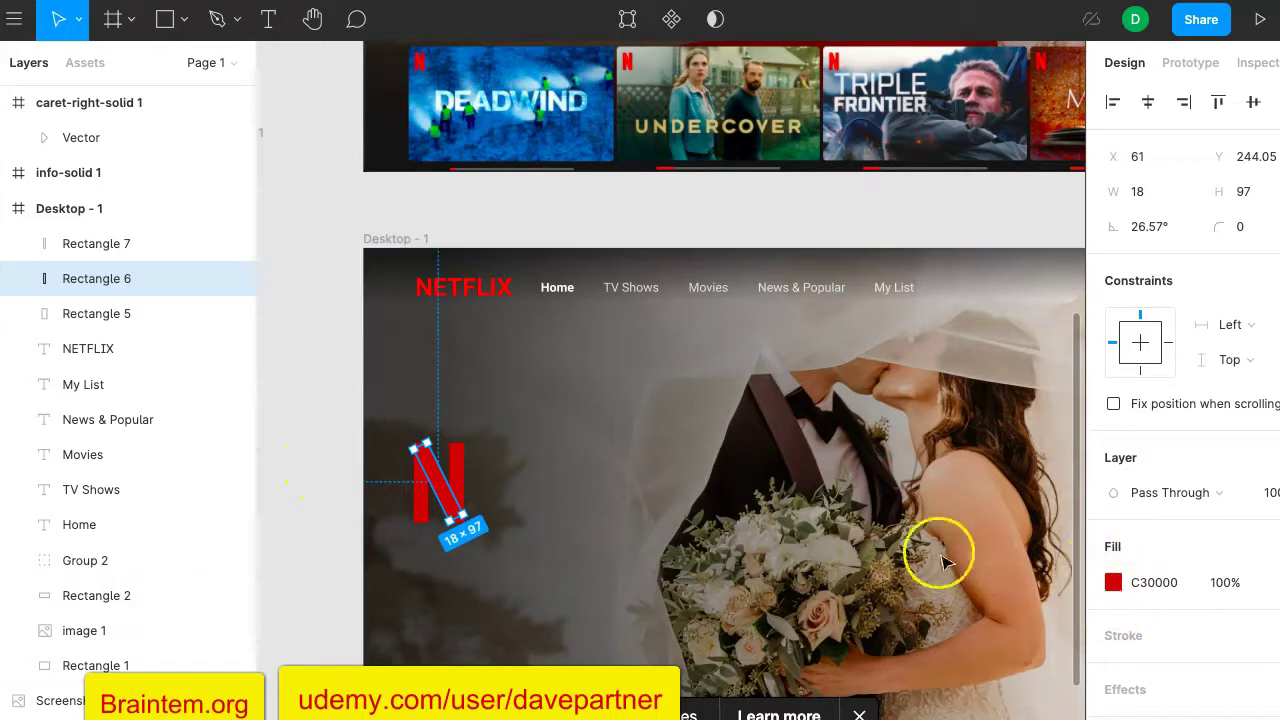
# Fill the N's diagonal bar in Desktop - 1 with FB0000 sampled from the reference N's bright red diagonal.
pyautogui.scroll(1, 531, 454)
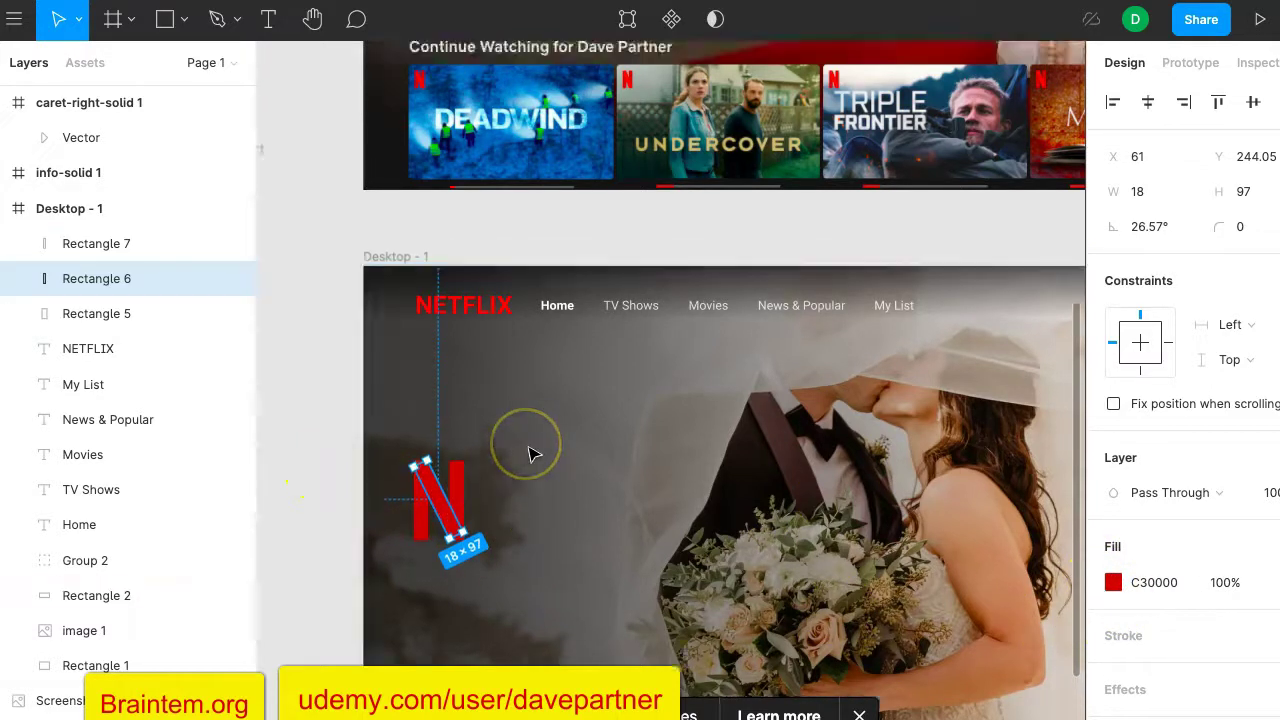
pyautogui.scroll(10, 531, 454)
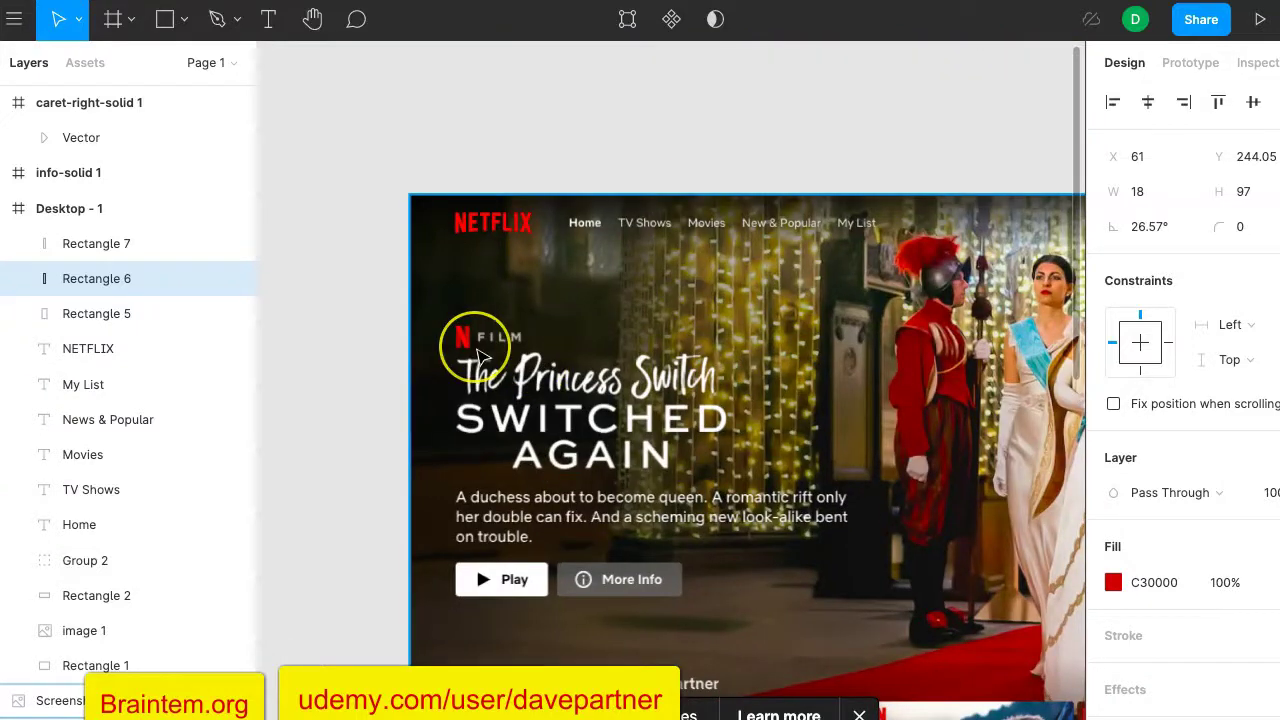
pyautogui.scroll(10, 480, 355)
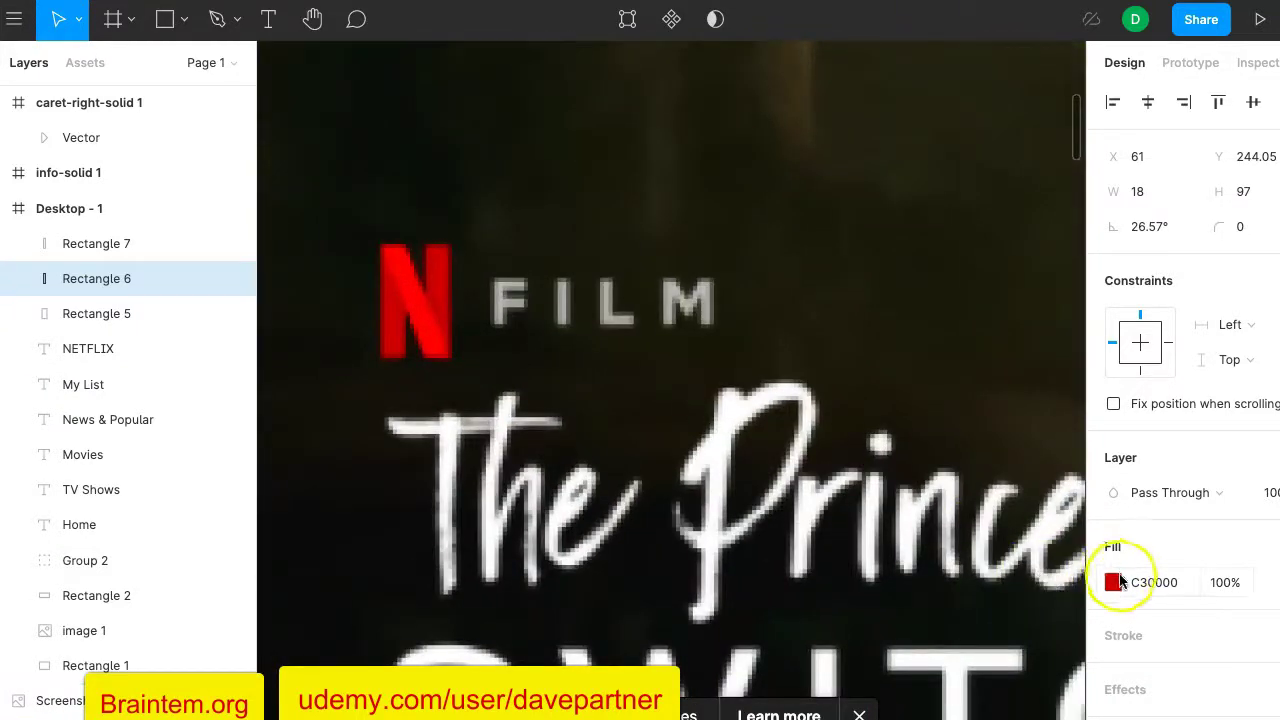
pyautogui.click(1116, 584)
pyautogui.click(853, 516)
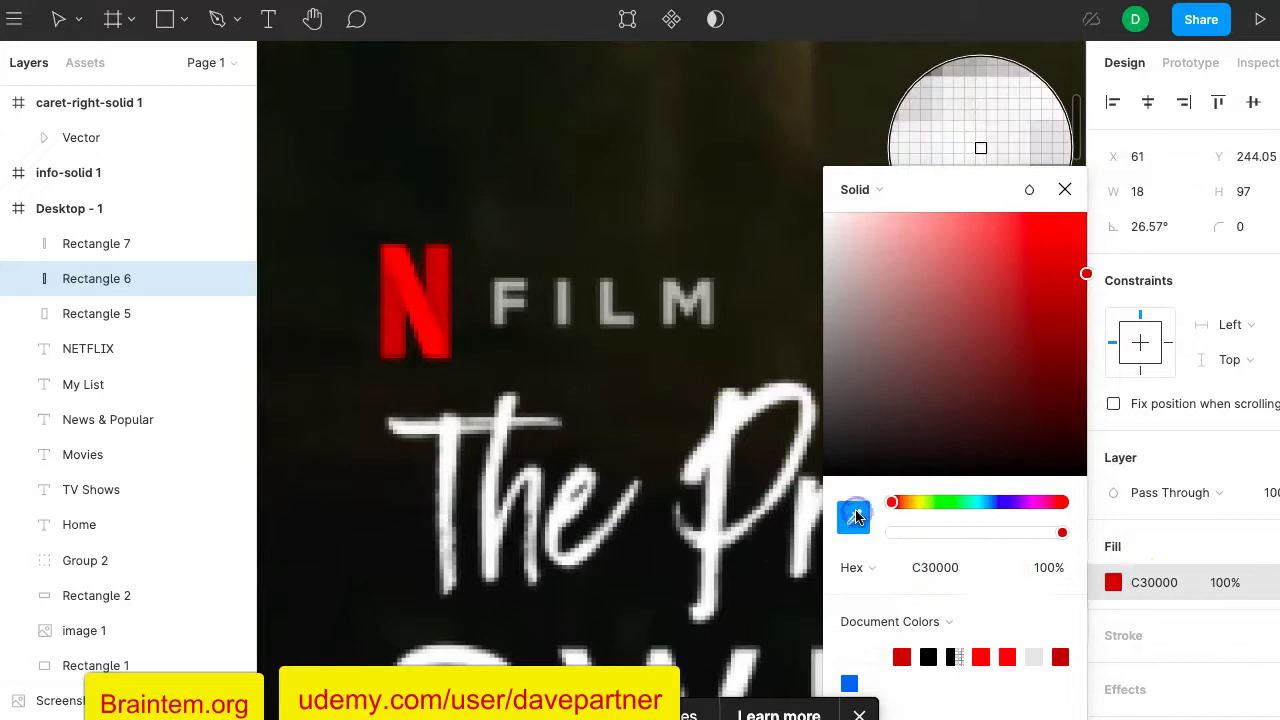
pyautogui.click(418, 295)
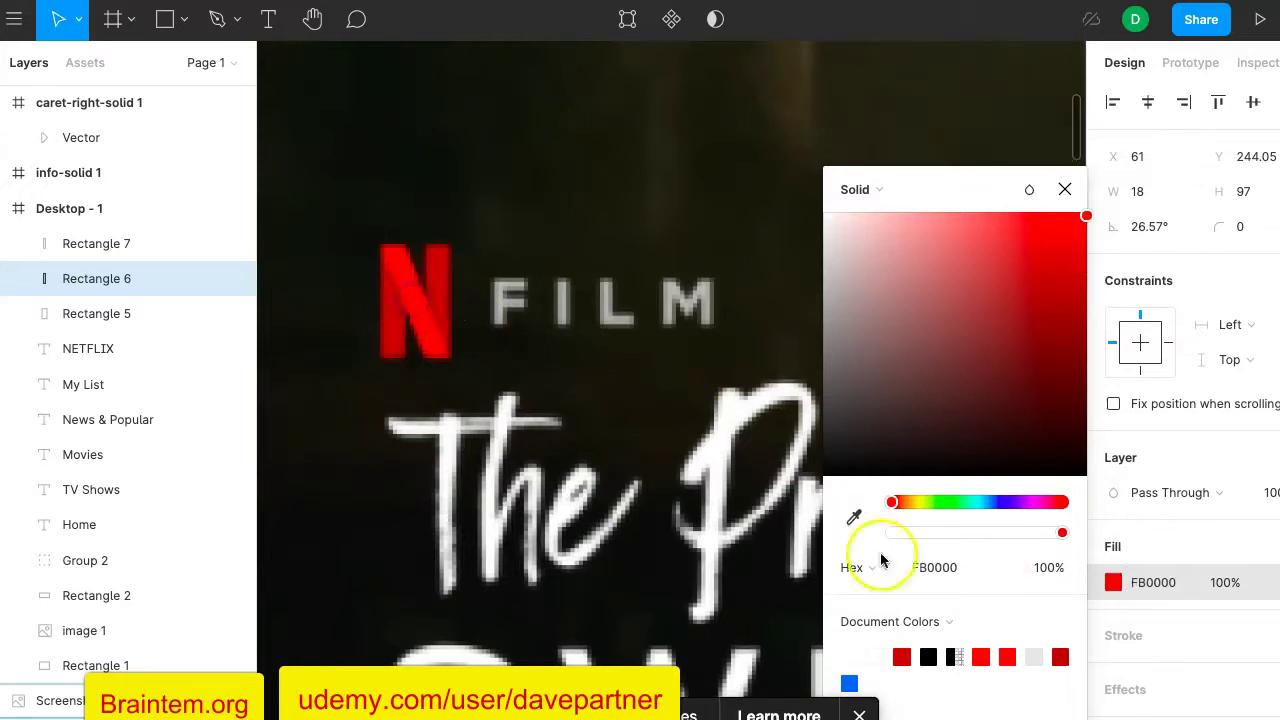
pyautogui.click(1065, 189)
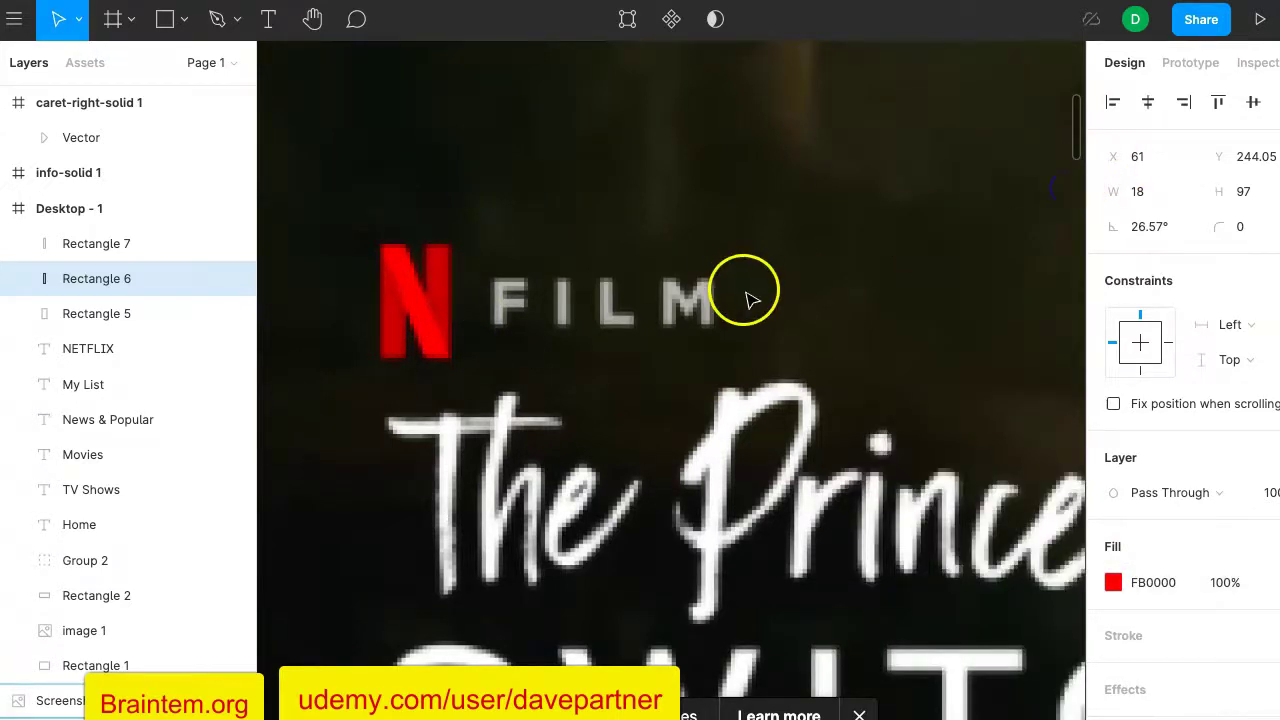
pyautogui.scroll(-10, 745, 300)
pyautogui.scroll(3, 752, 318)
pyautogui.scroll(-3, 752, 318)
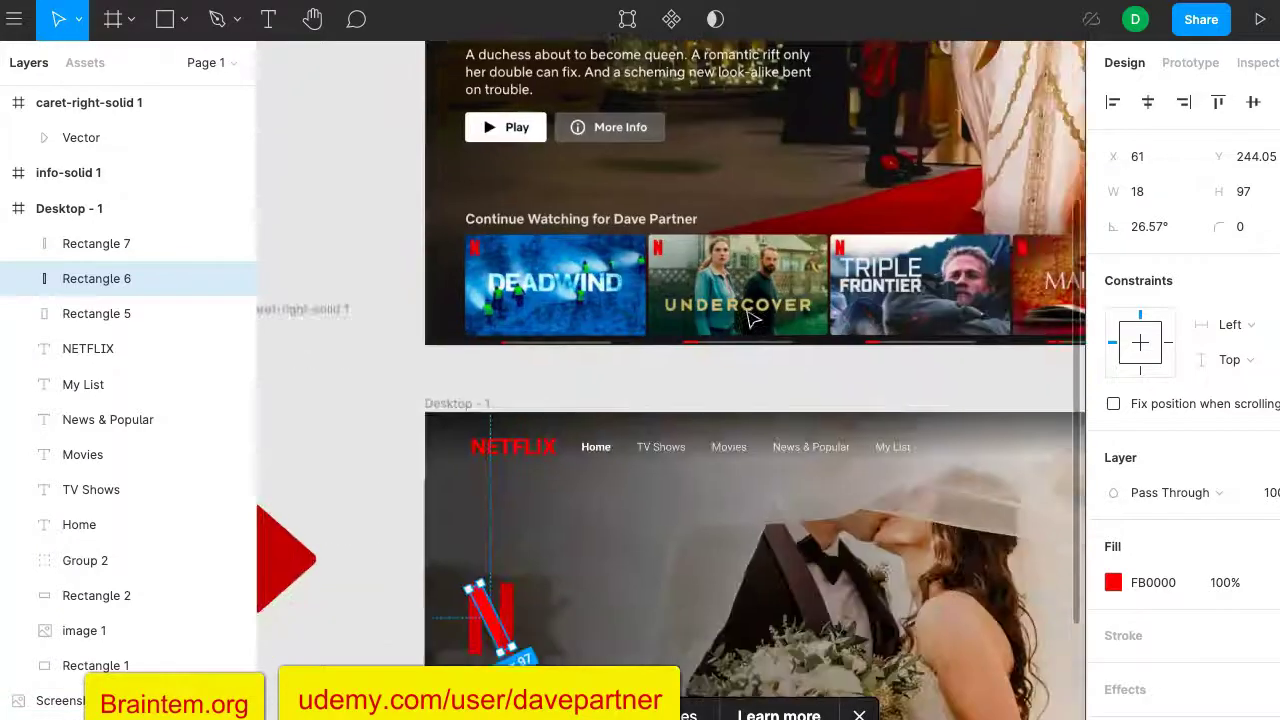
pyautogui.scroll(-2, 752, 318)
pyautogui.click(337, 446)
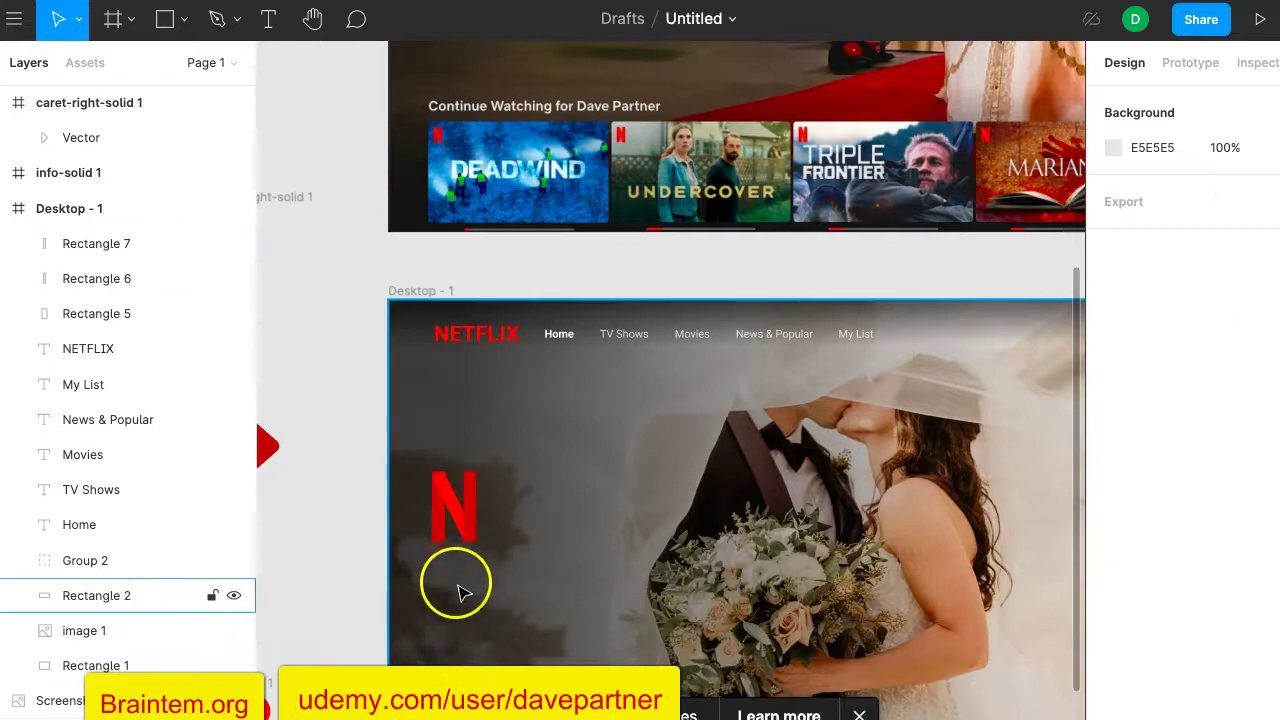
# Bring the bright red diagonal in front of the N's second stem by moving Rectangle 6 above Rectangle 7 in the layer order.
pyautogui.scroll(5, 452, 500)
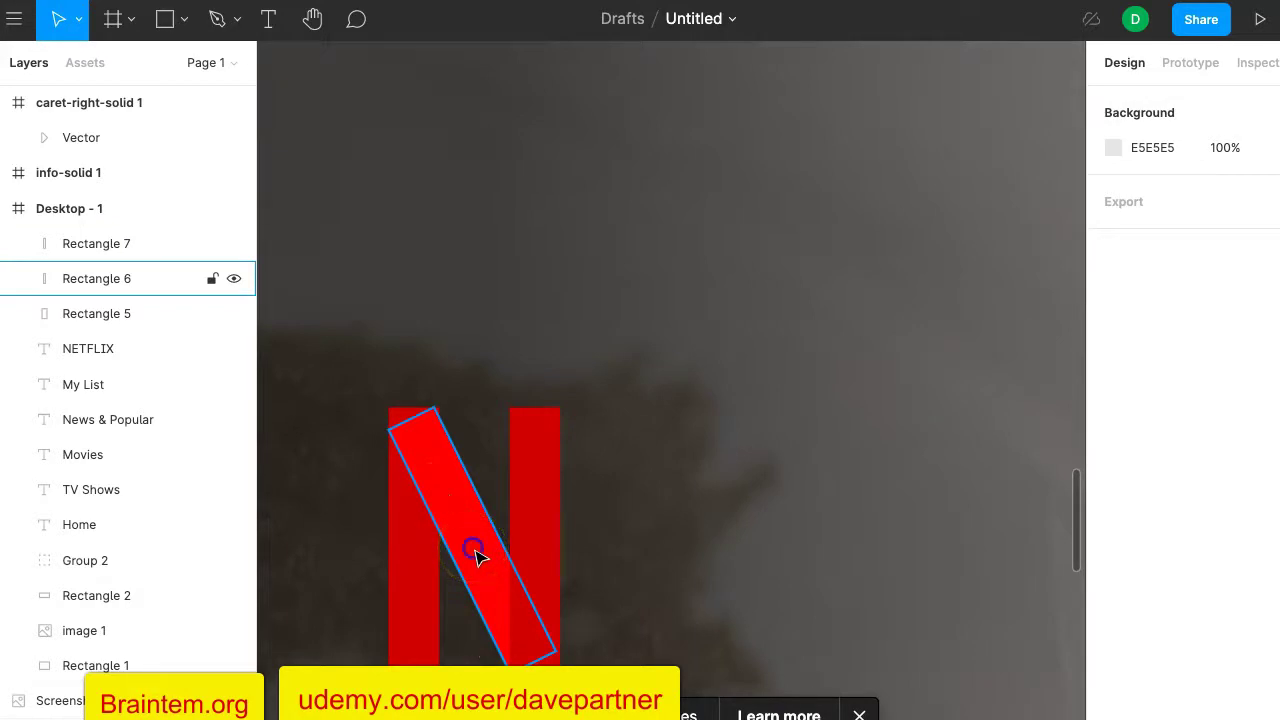
pyautogui.click(476, 556)
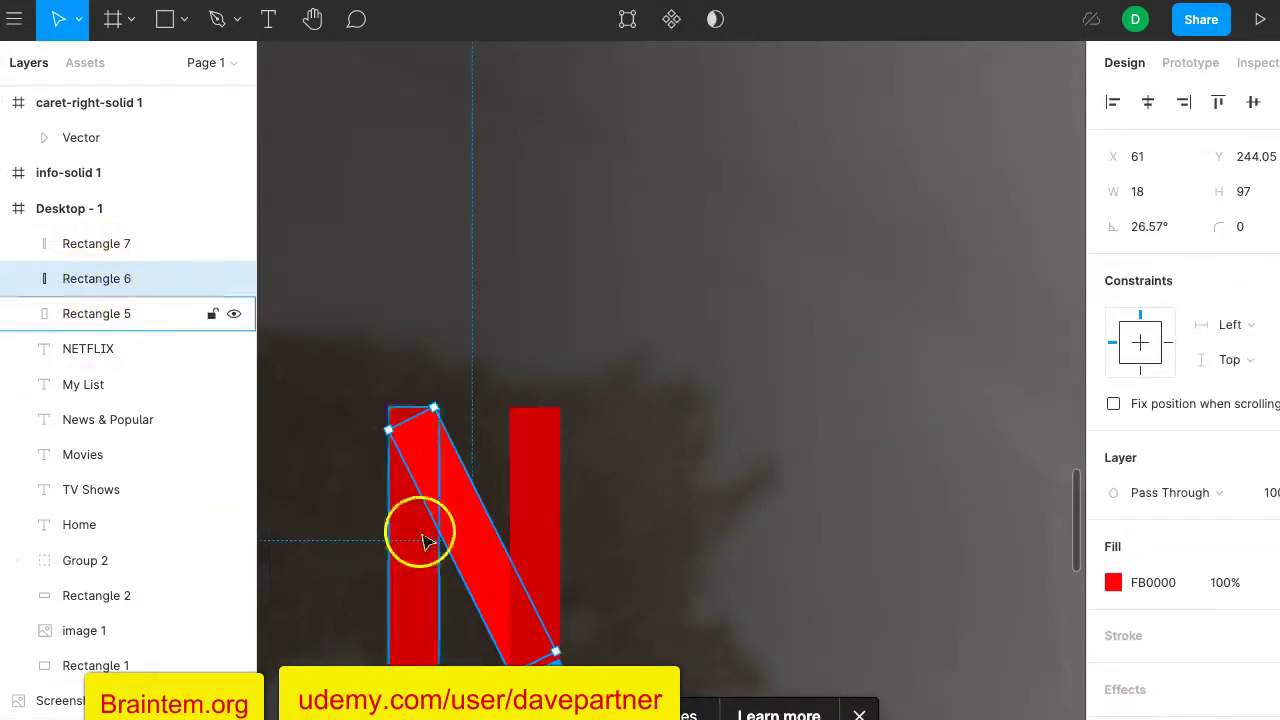
pyautogui.click(539, 517)
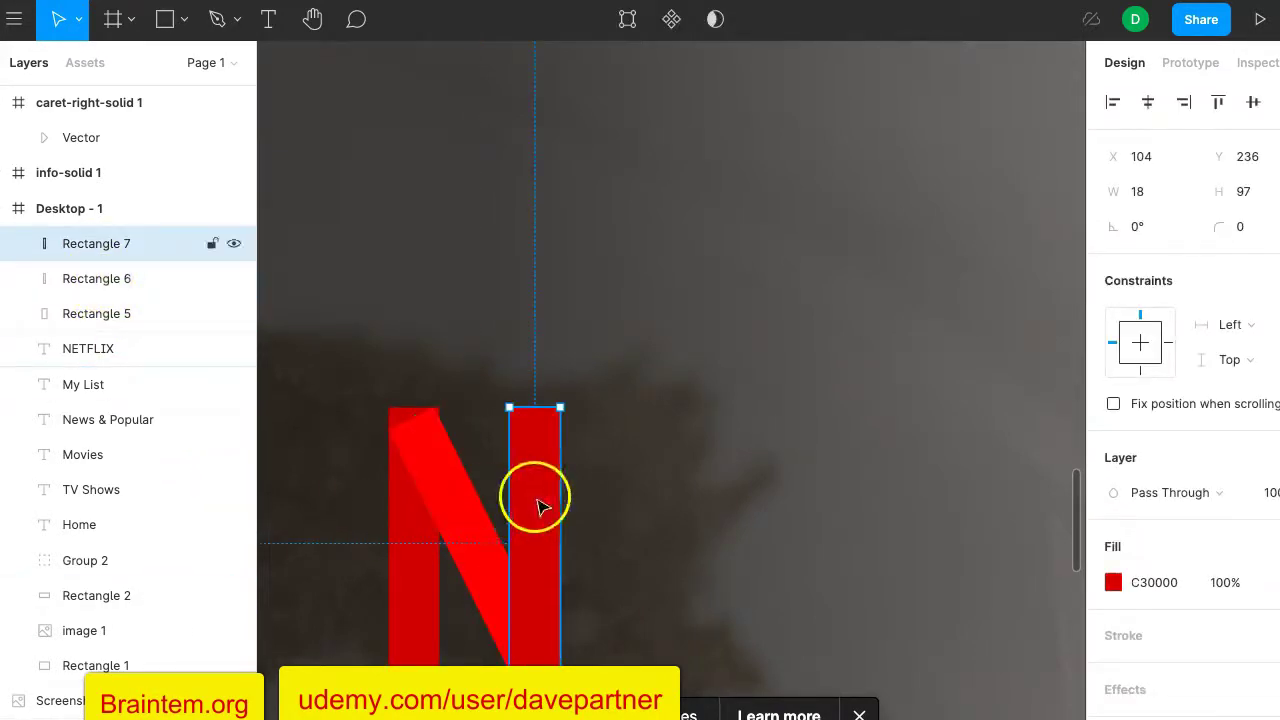
pyautogui.click(422, 482)
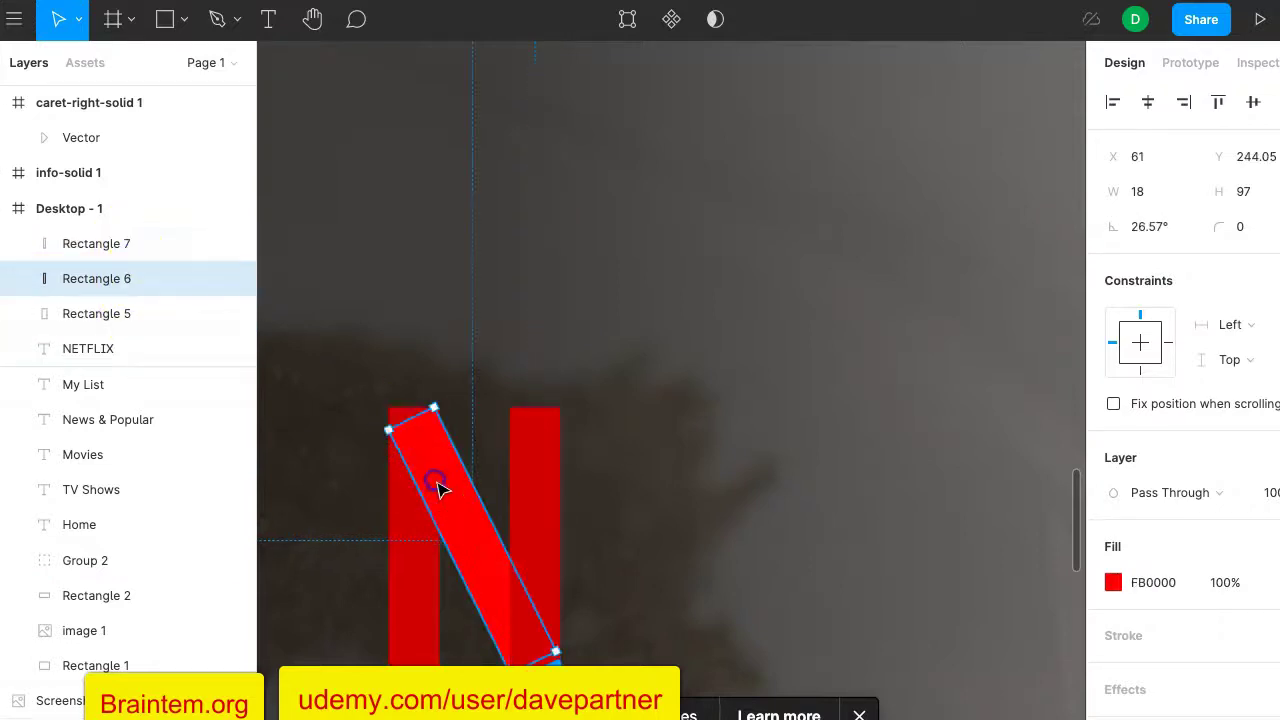
pyautogui.moveTo(129, 277); pyautogui.dragTo(128, 243)
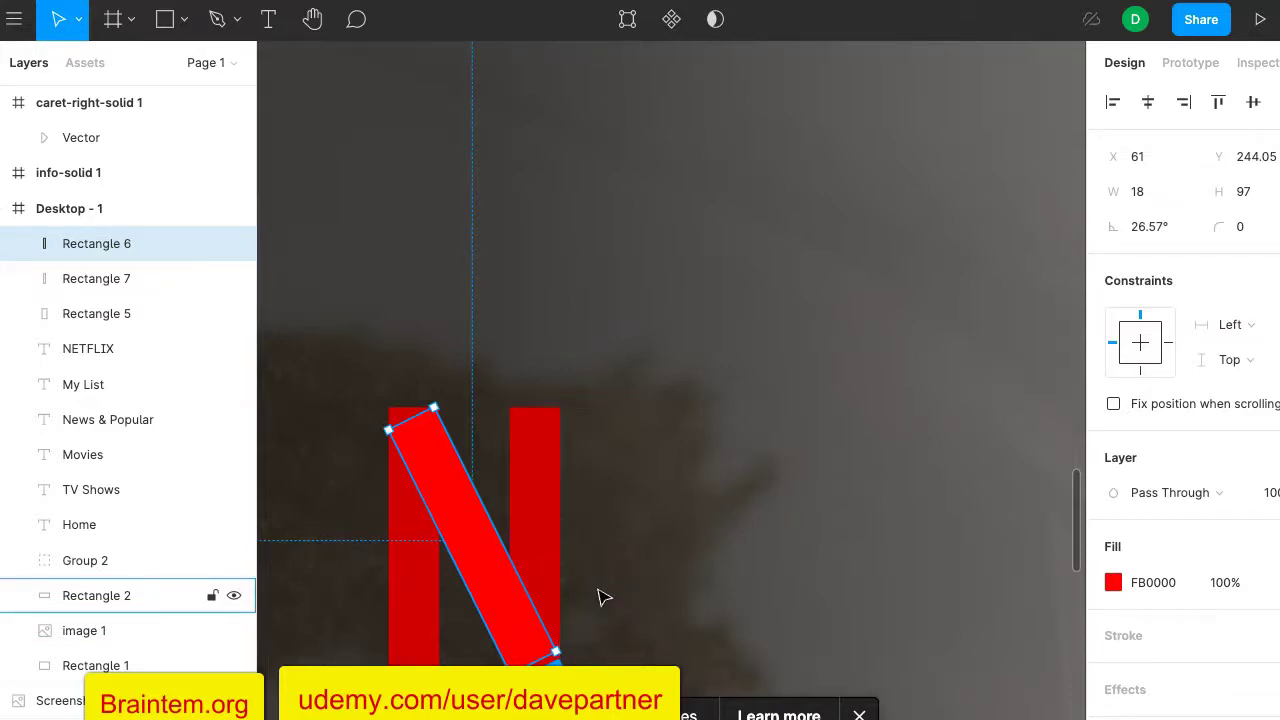
# Reshape the diagonal's vector points, pulling its lower corner down to the second stem's base and leveling its two top corners.
pyautogui.click(541, 658)
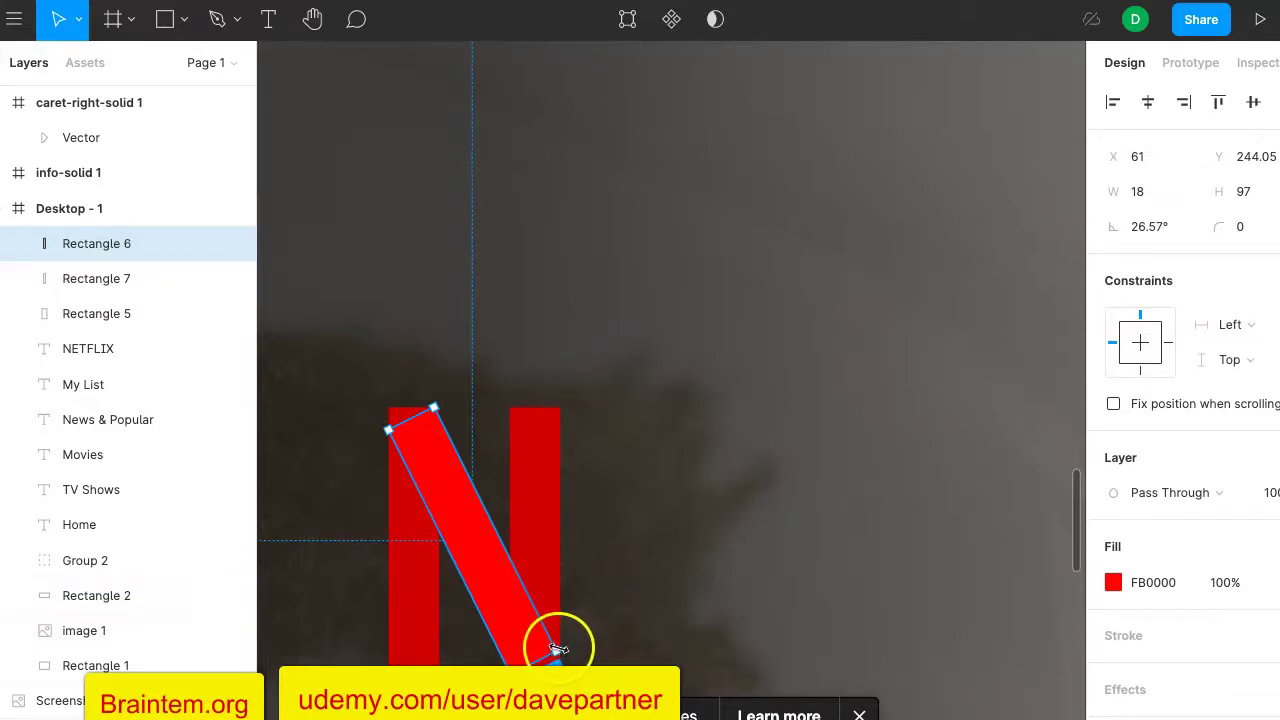
pyautogui.click(631, 30)
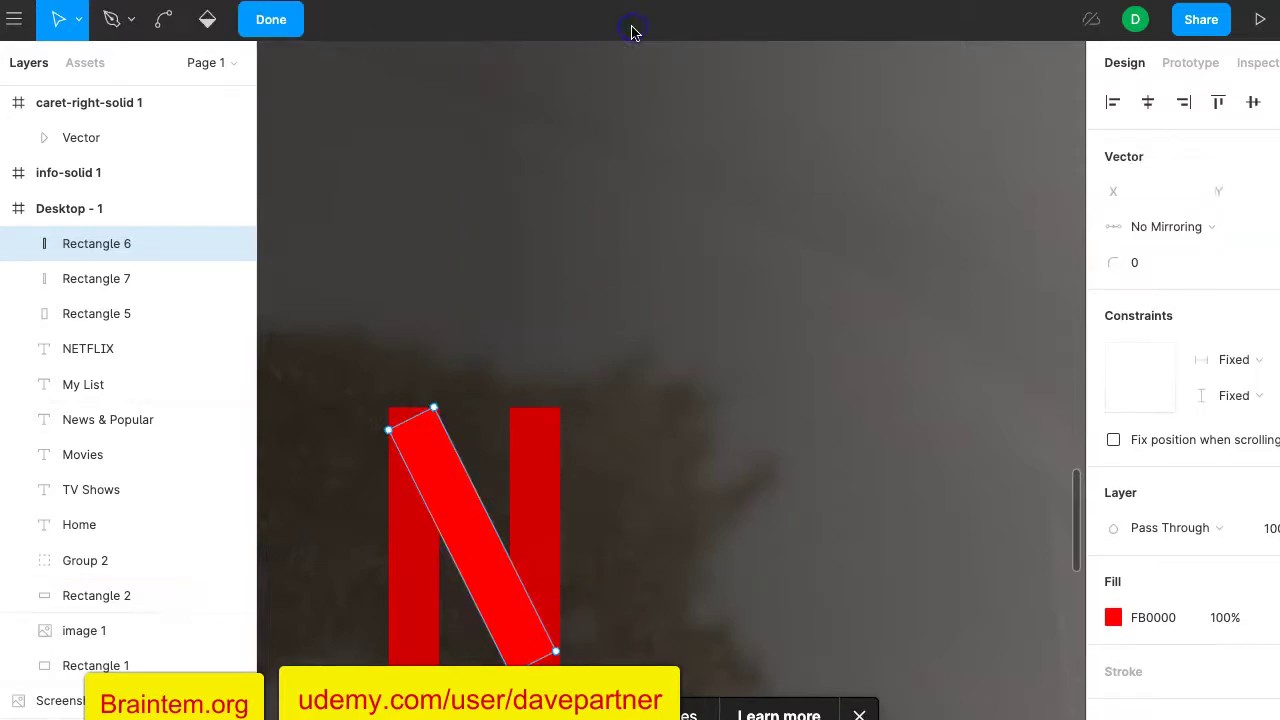
pyautogui.moveTo(557, 651); pyautogui.dragTo(562, 685)
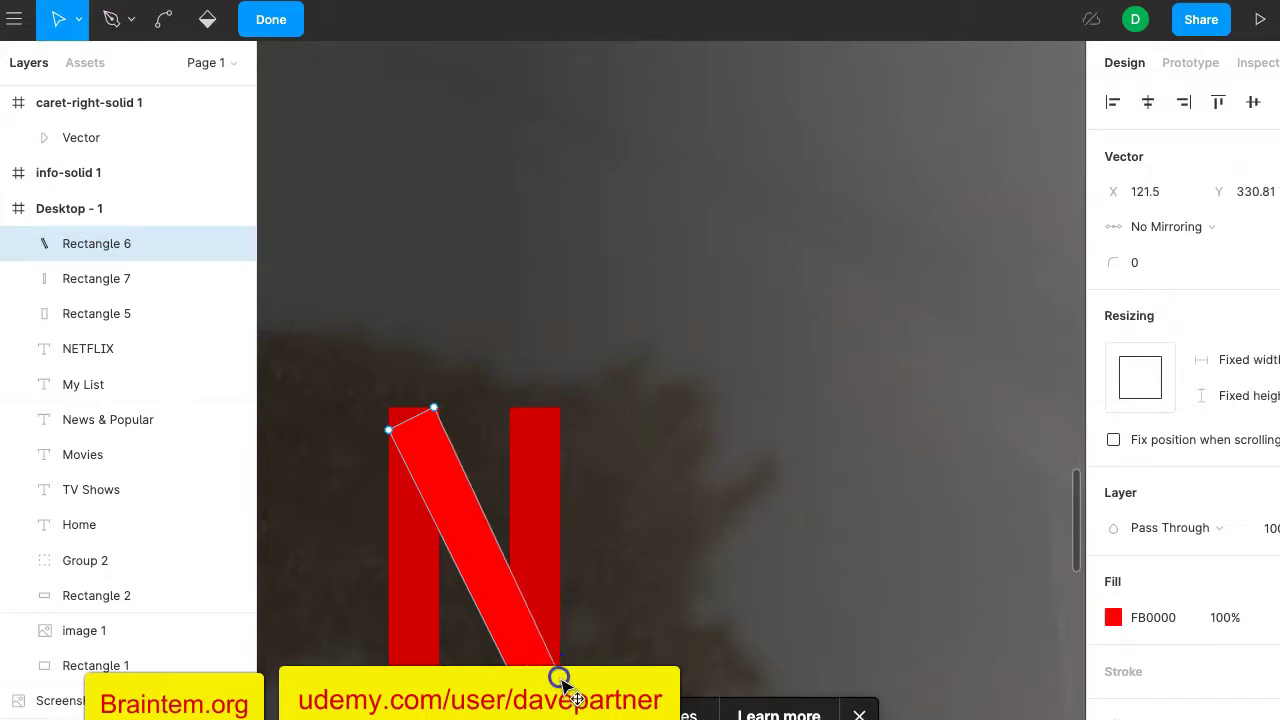
pyautogui.click(513, 637)
pyautogui.moveTo(513, 639); pyautogui.dragTo(514, 645)
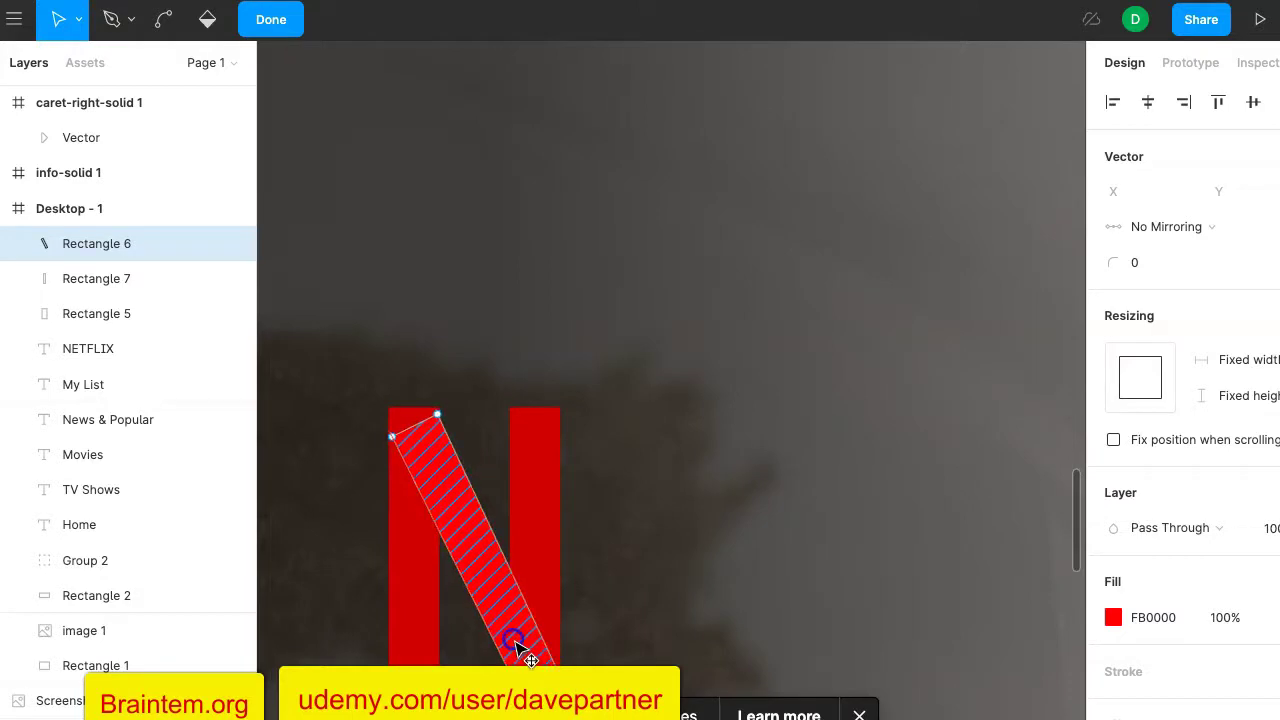
pyautogui.click(391, 436)
pyautogui.moveTo(391, 436); pyautogui.dragTo(393, 418)
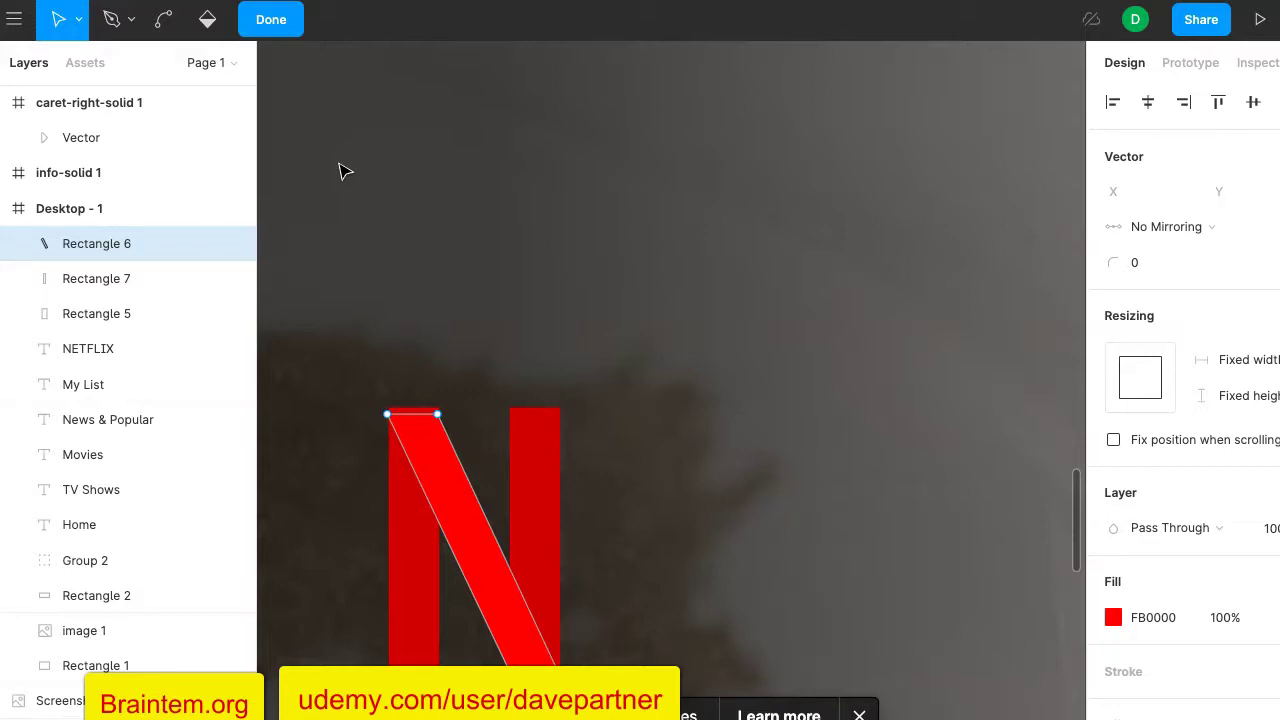
pyautogui.press('Escape')
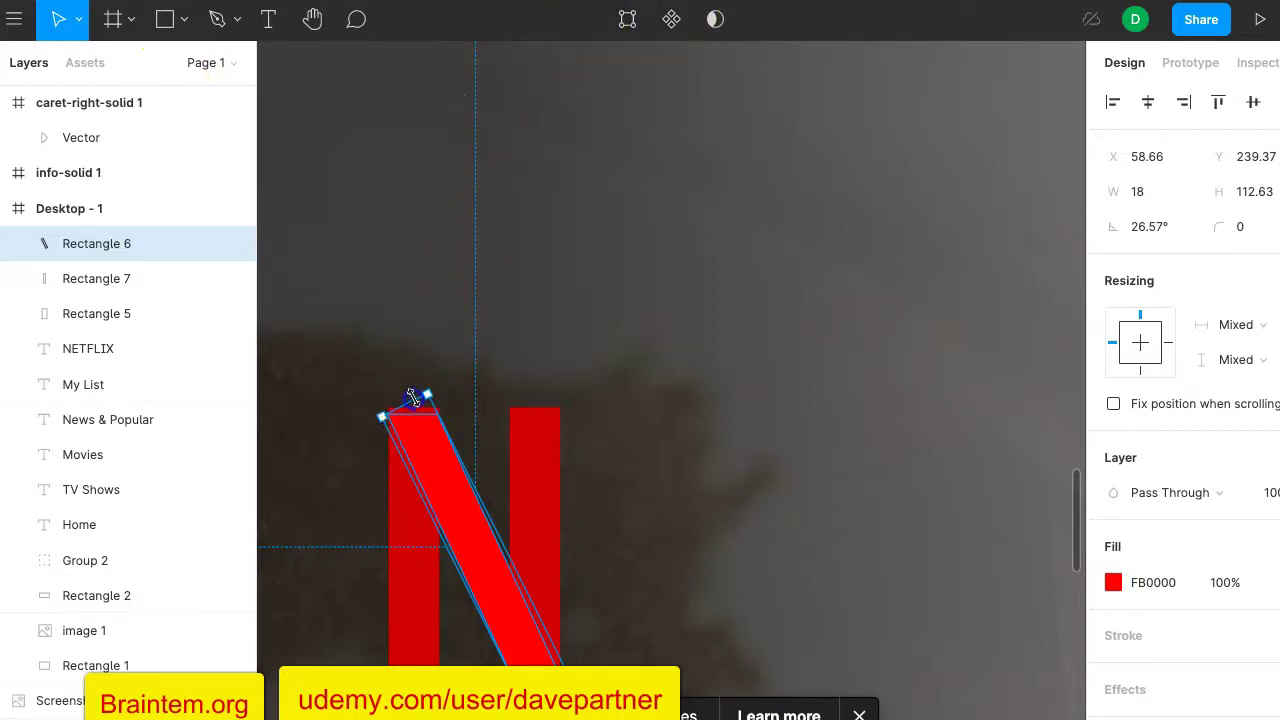
# Stretch the diagonal to about 114.16 long and move it to X 59, Y 237.05 to meet the first stem's top.
pyautogui.moveTo(412, 398); pyautogui.dragTo(414, 397)
pyautogui.scroll(10, 414, 397)
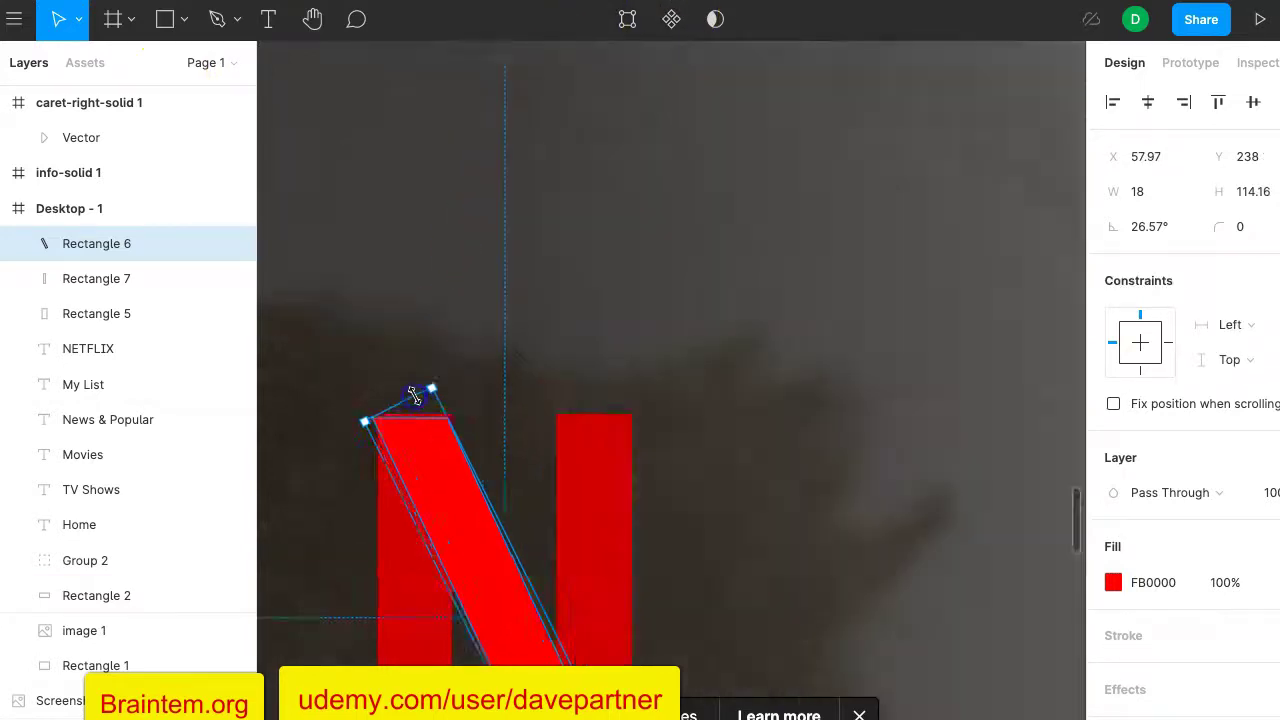
pyautogui.moveTo(425, 463); pyautogui.dragTo(445, 489)
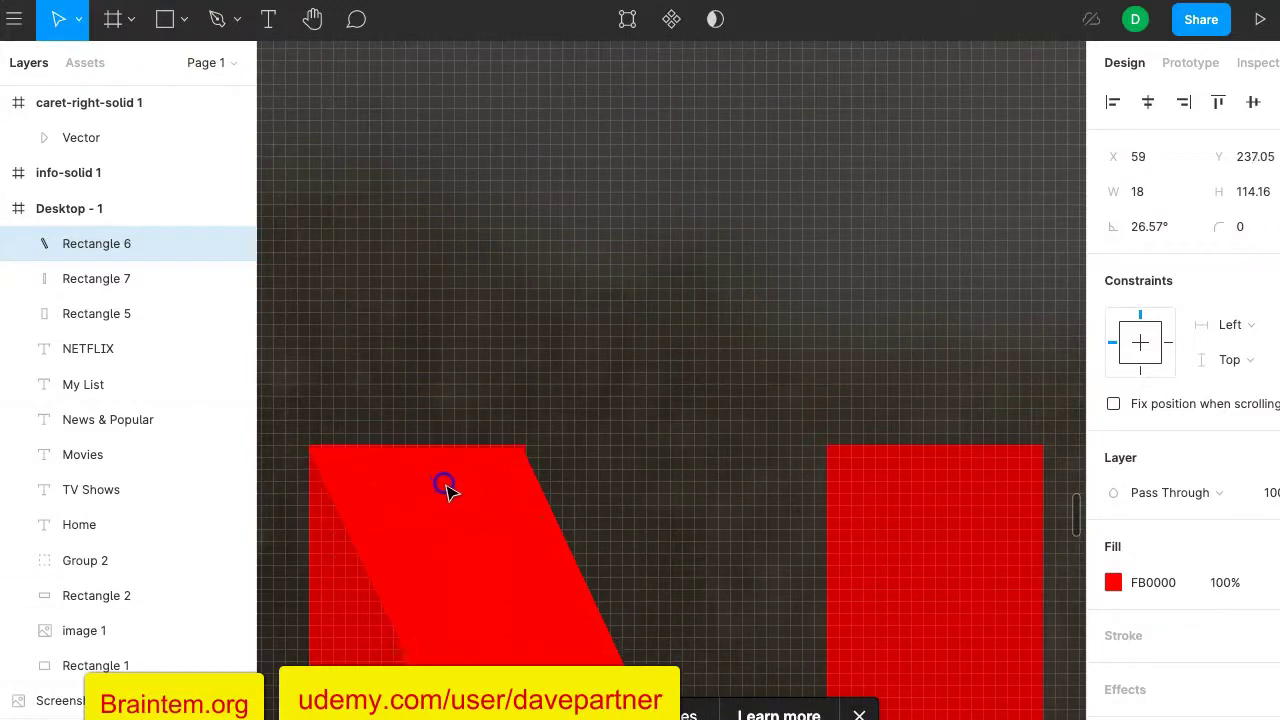
pyautogui.moveTo(585, 455); pyautogui.dragTo(453, 490)
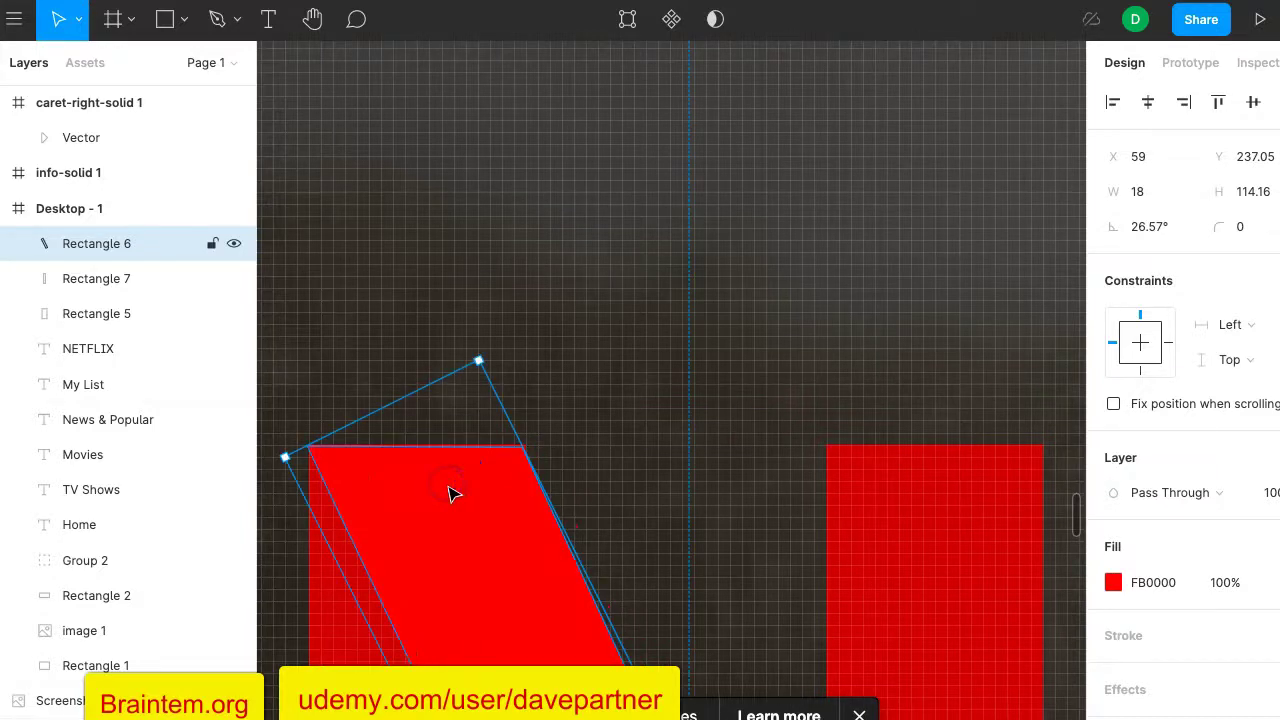
# Resize the diagonal to about 17.91 × 114 and shift it to X 58, Y 238.01 to meet the second stem's base.
pyautogui.scroll(-5, 694, 397)
pyautogui.hscroll(2, 694, 397)
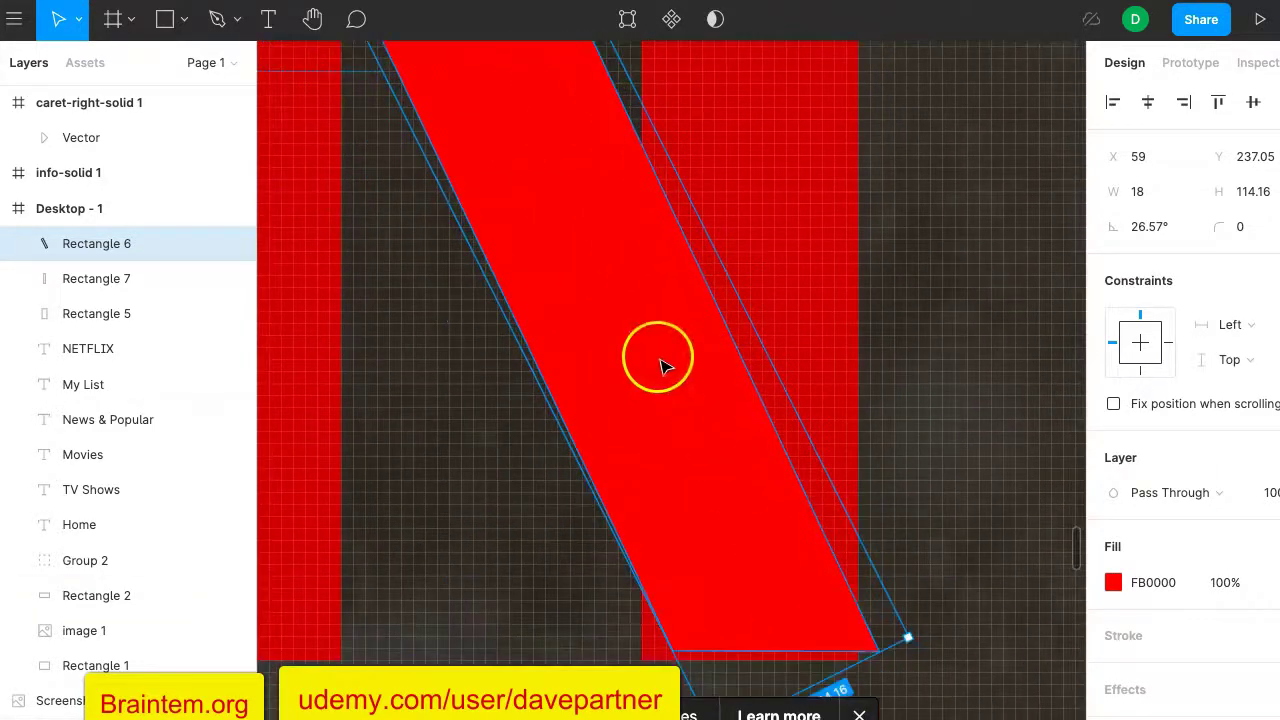
pyautogui.scroll(-3, 660, 365)
pyautogui.hscroll(1, 660, 365)
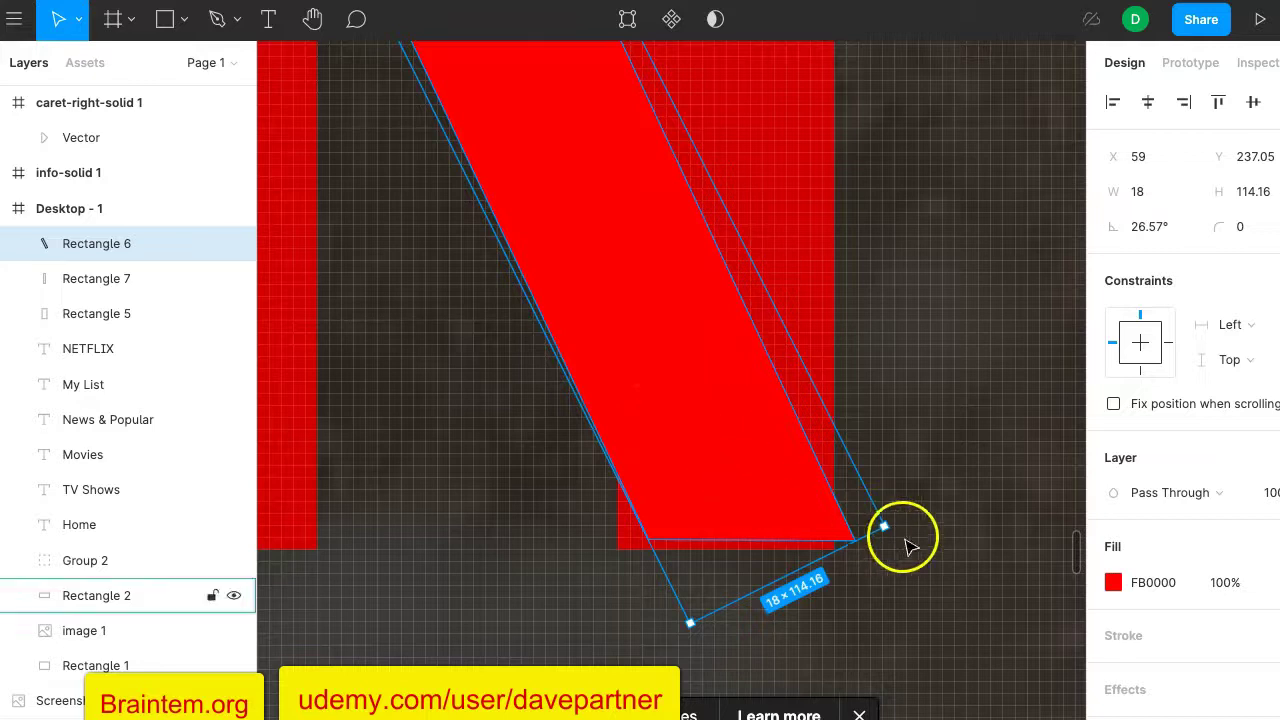
pyautogui.moveTo(887, 521); pyautogui.dragTo(883, 525)
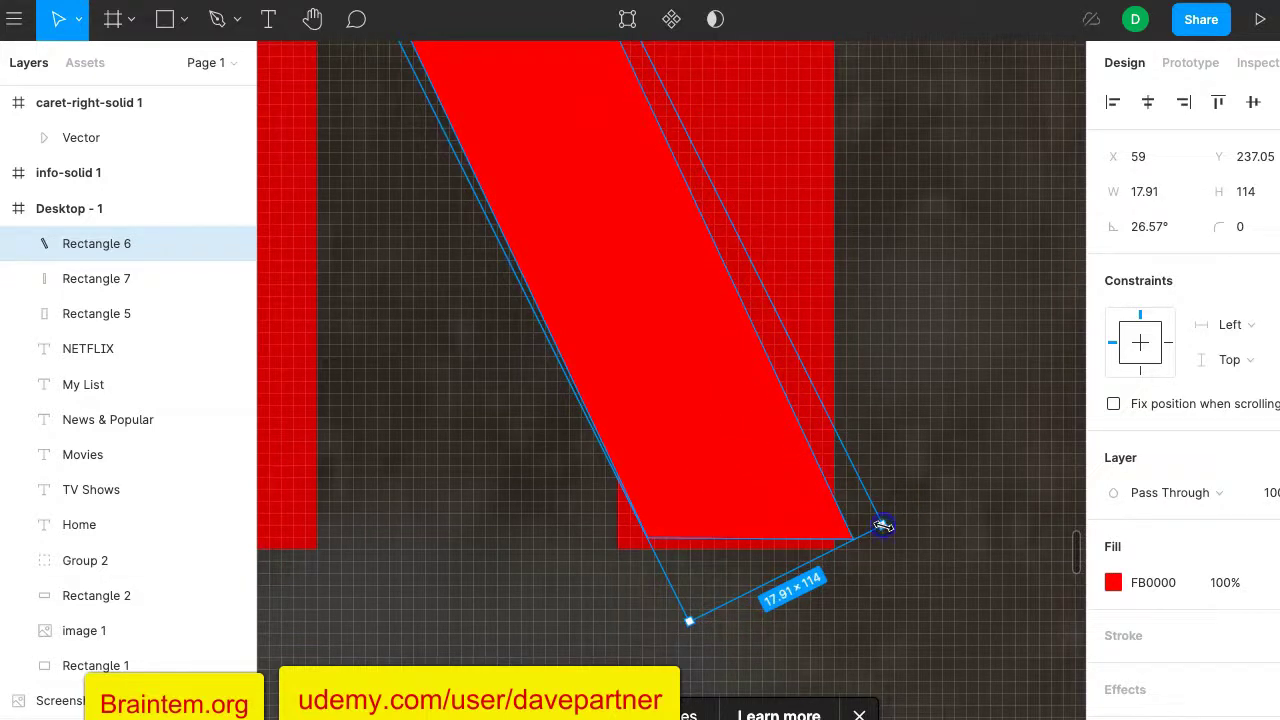
pyautogui.click(822, 516)
pyautogui.moveTo(815, 527); pyautogui.dragTo(809, 538)
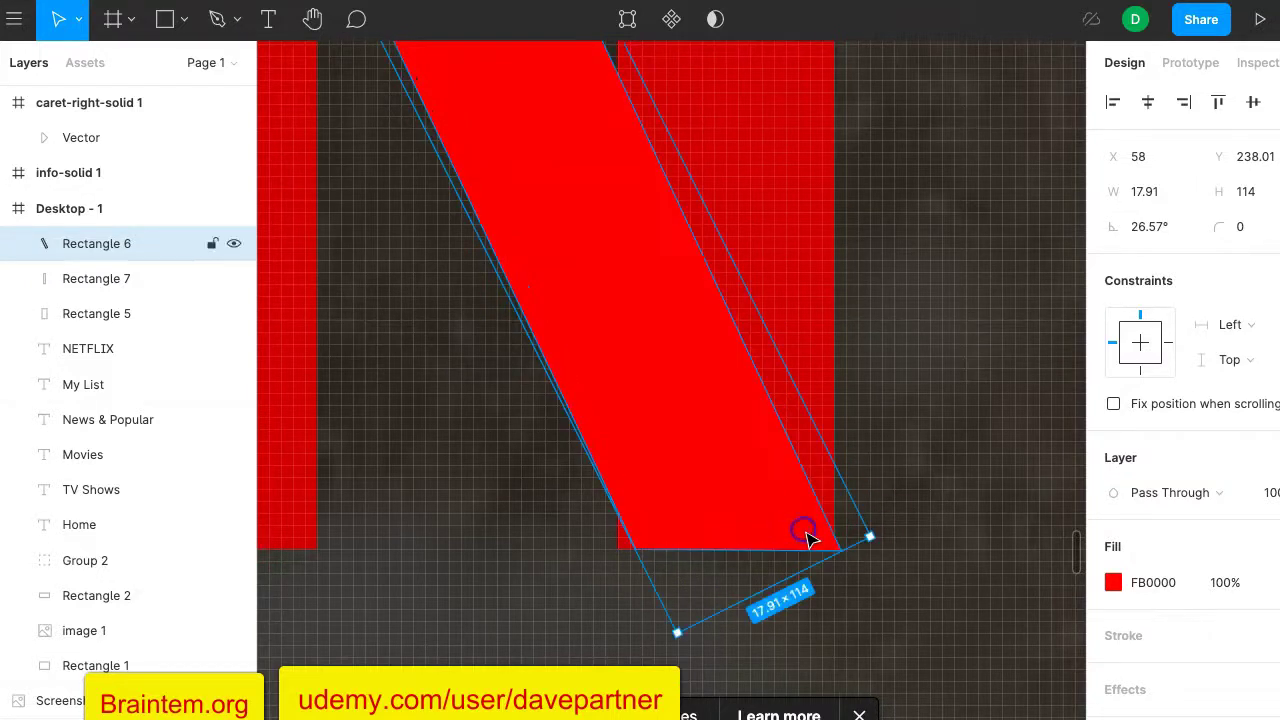
# Edit the diagonal's vector points so its two top corners snap to the first stem's top corners, the outer one at X 61, Y 236.
pyautogui.scroll(-5, 929, 371)
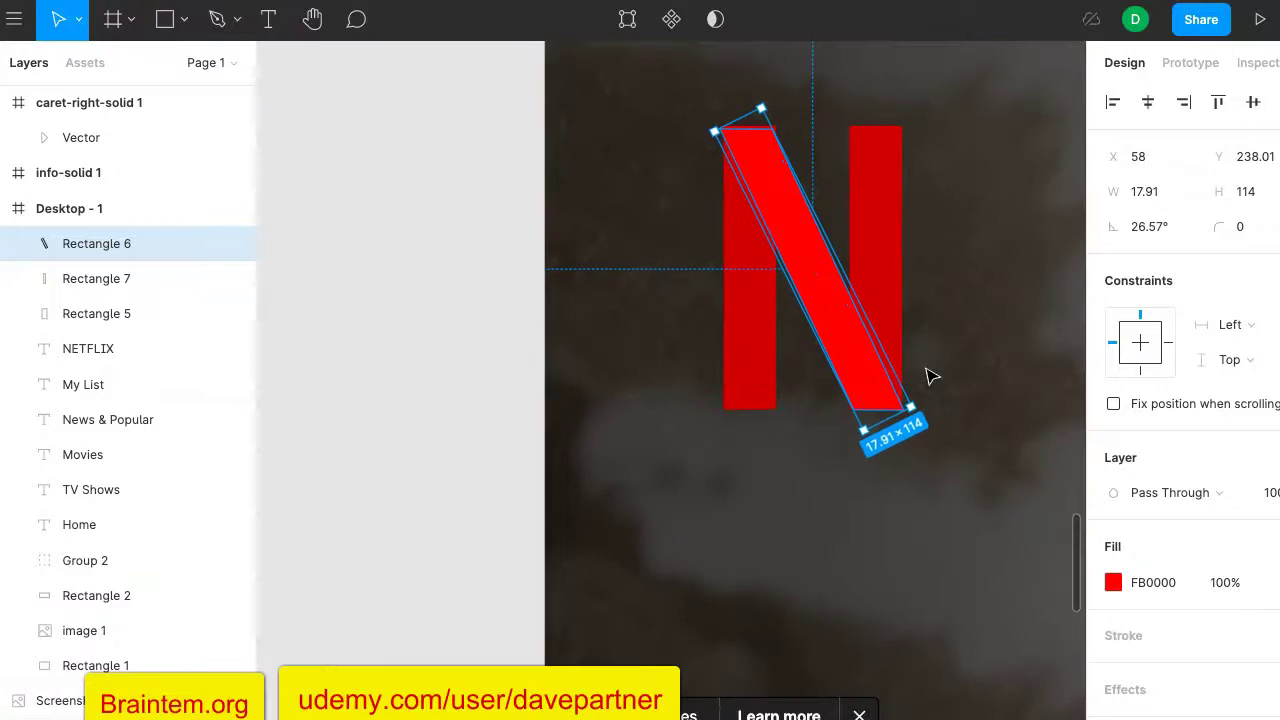
pyautogui.hscroll(10, 566, 330)
pyautogui.scroll(4, 566, 330)
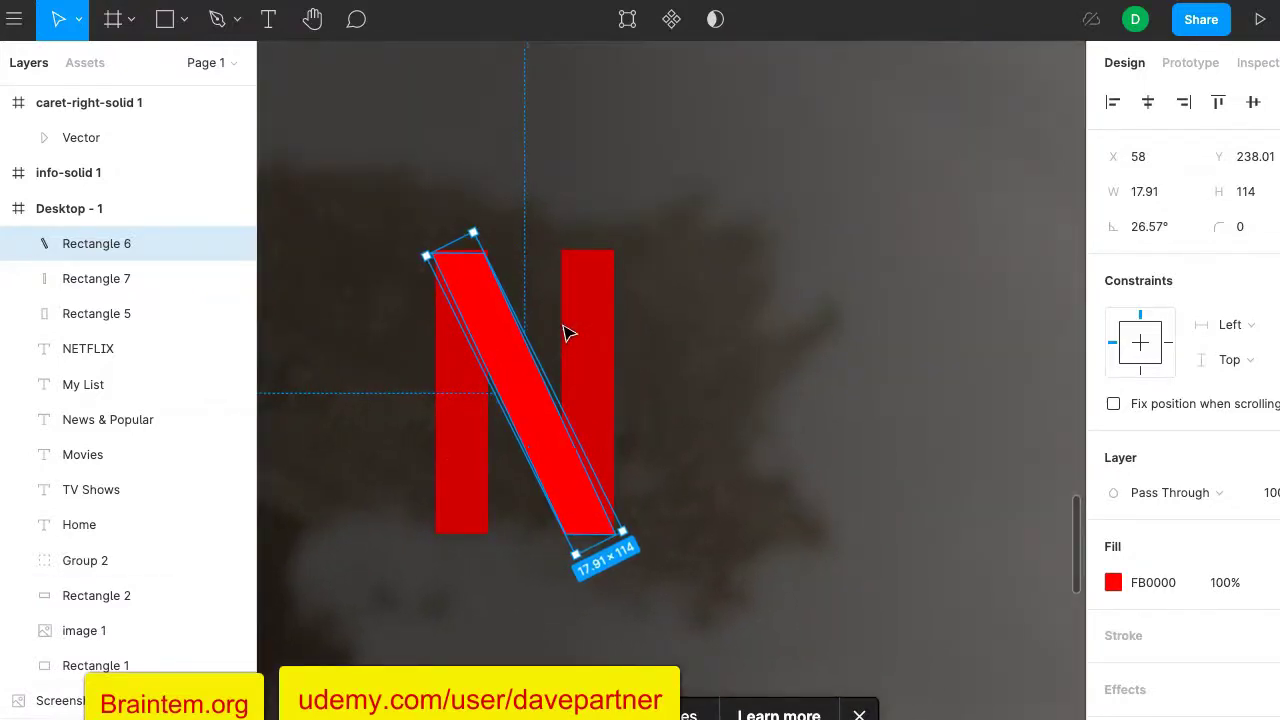
pyautogui.scroll(3, 566, 333)
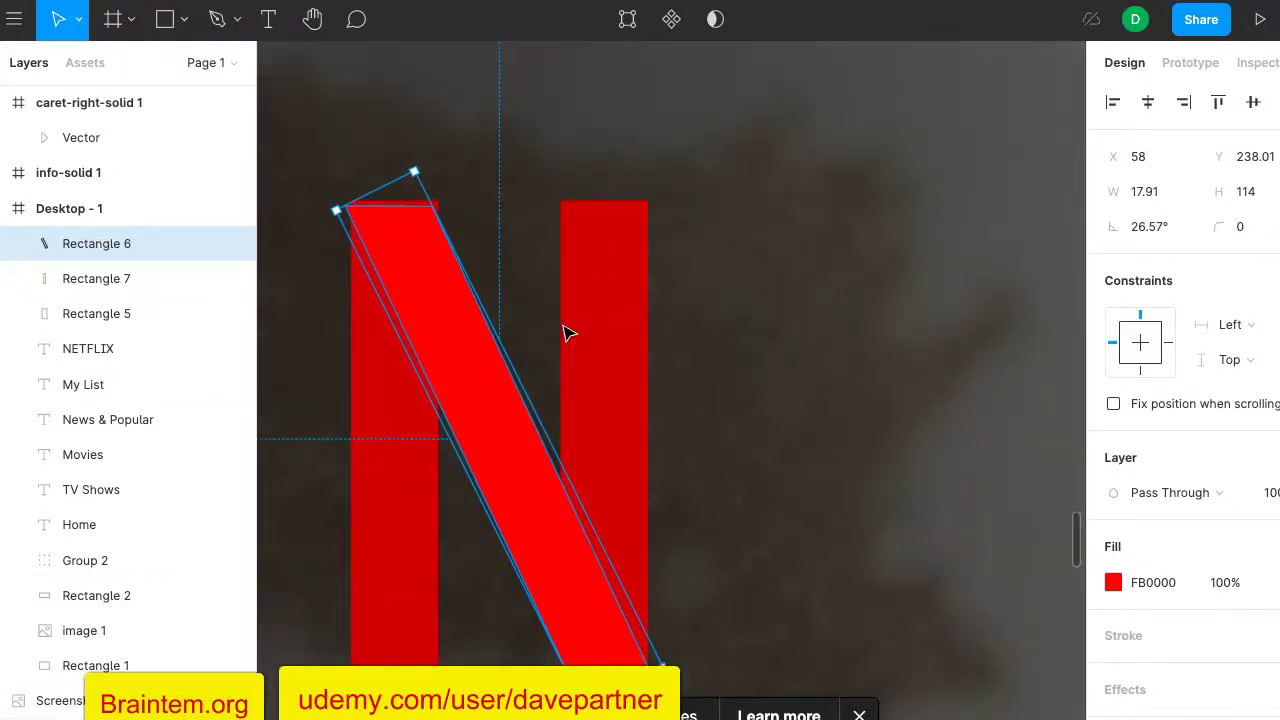
pyautogui.click(716, 123)
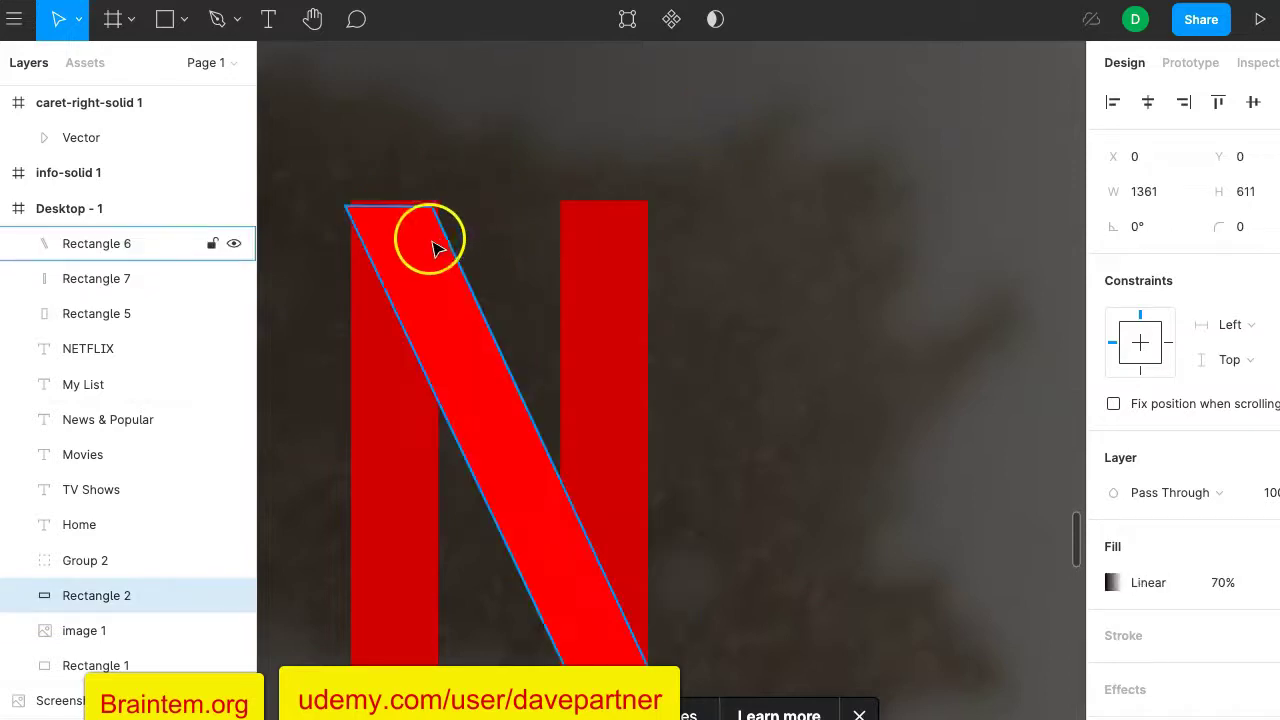
pyautogui.click(465, 242)
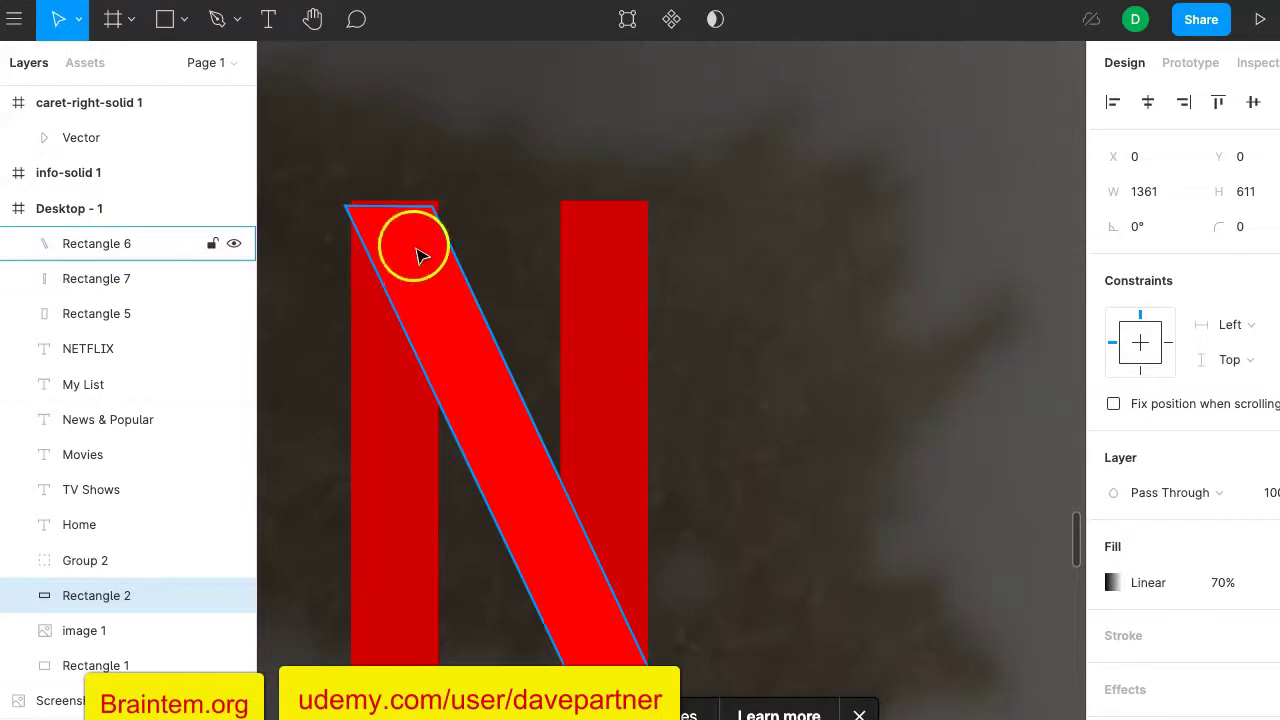
pyautogui.click(418, 251)
pyautogui.scroll(5, 486, 211)
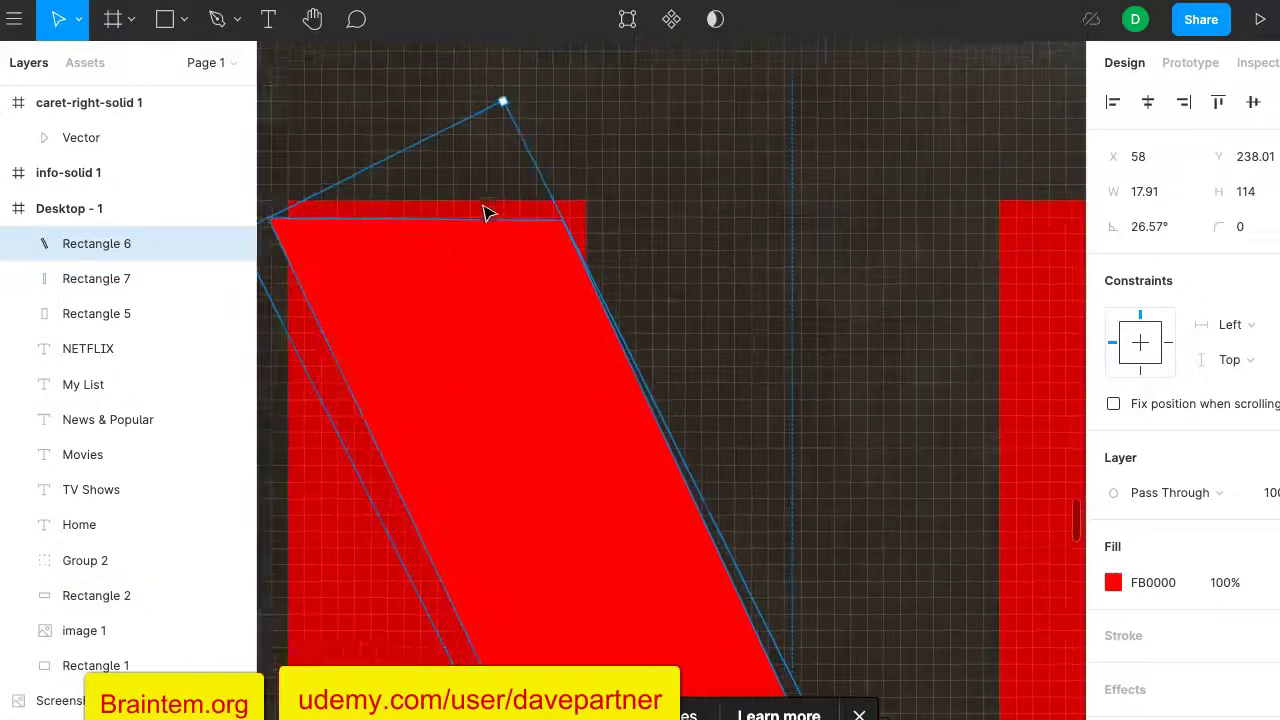
pyautogui.click(627, 36)
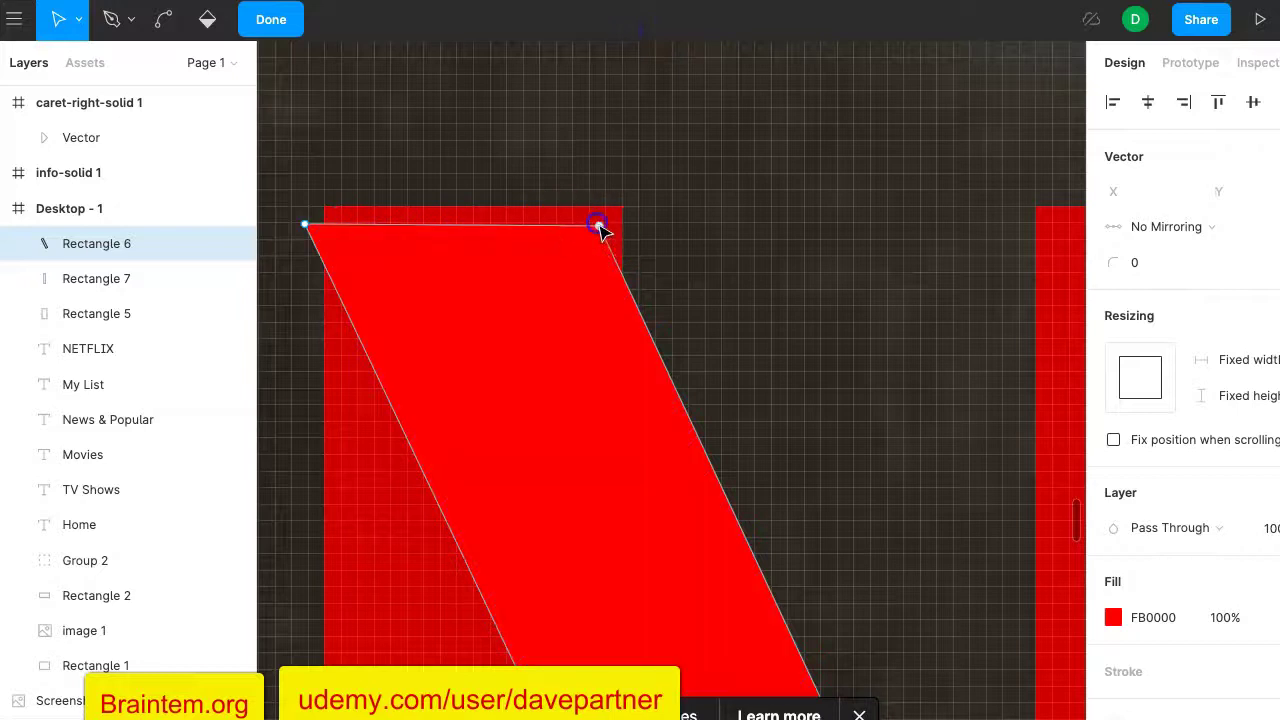
pyautogui.moveTo(601, 224)
pyautogui.mouseDown()
pyautogui.moveTo(614, 209)
pyautogui.moveTo(632, 218)
pyautogui.mouseUp()
pyautogui.click(441, 226)
pyautogui.click(305, 224)
pyautogui.moveTo(305, 224); pyautogui.dragTo(327, 210)
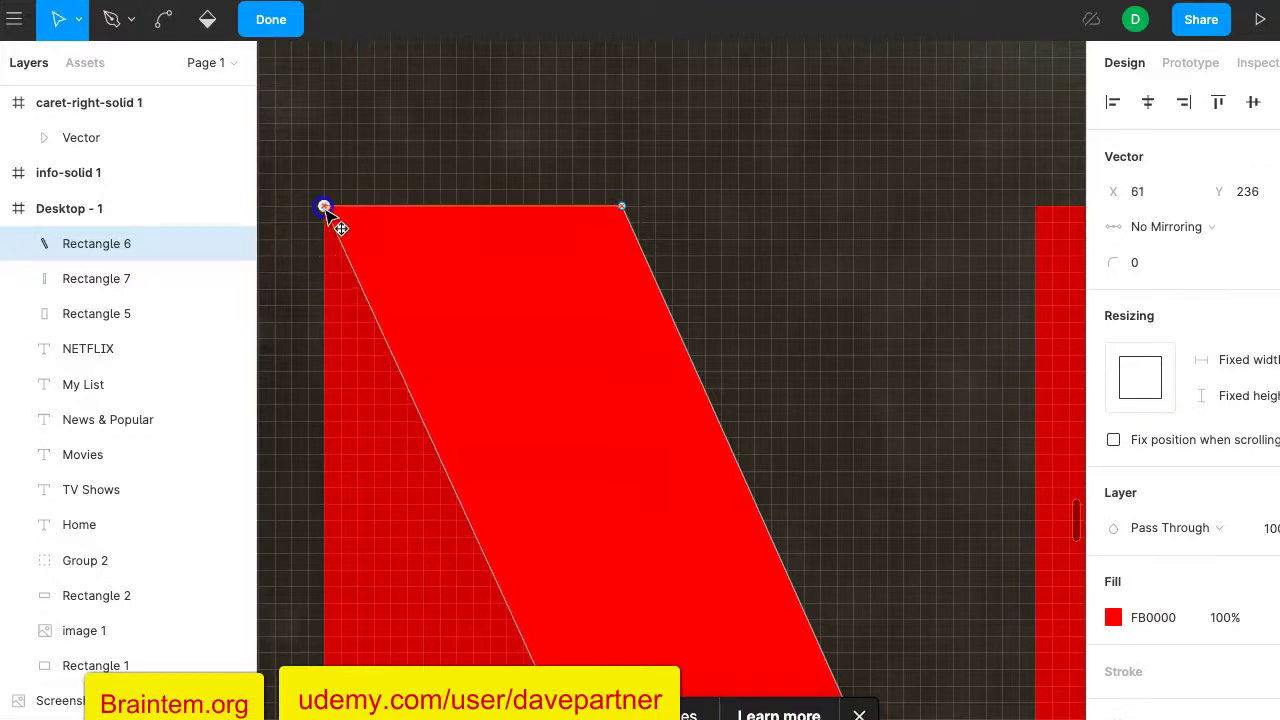
pyautogui.scroll(-10, 840, 345)
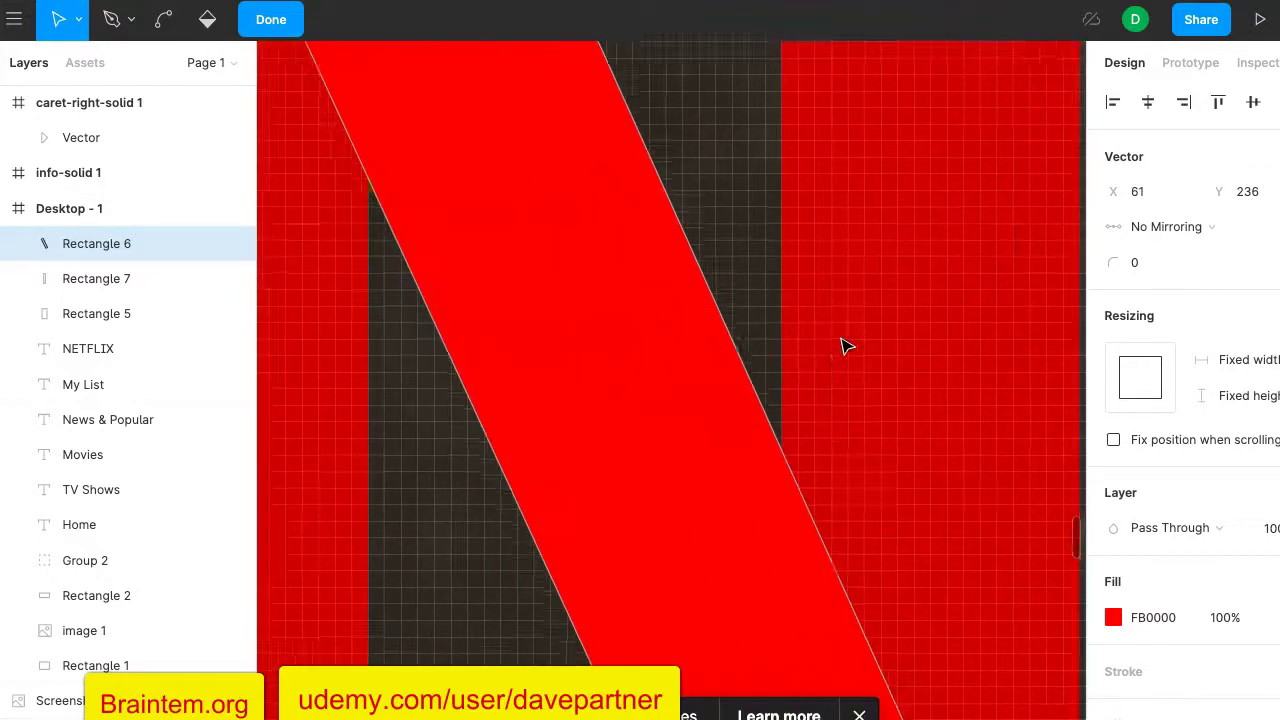
# Snap the diagonal's two bottom corners to the second stem's base corners, the outer one at X 122, Y 333, and finish vector editing.
pyautogui.click(563, 504)
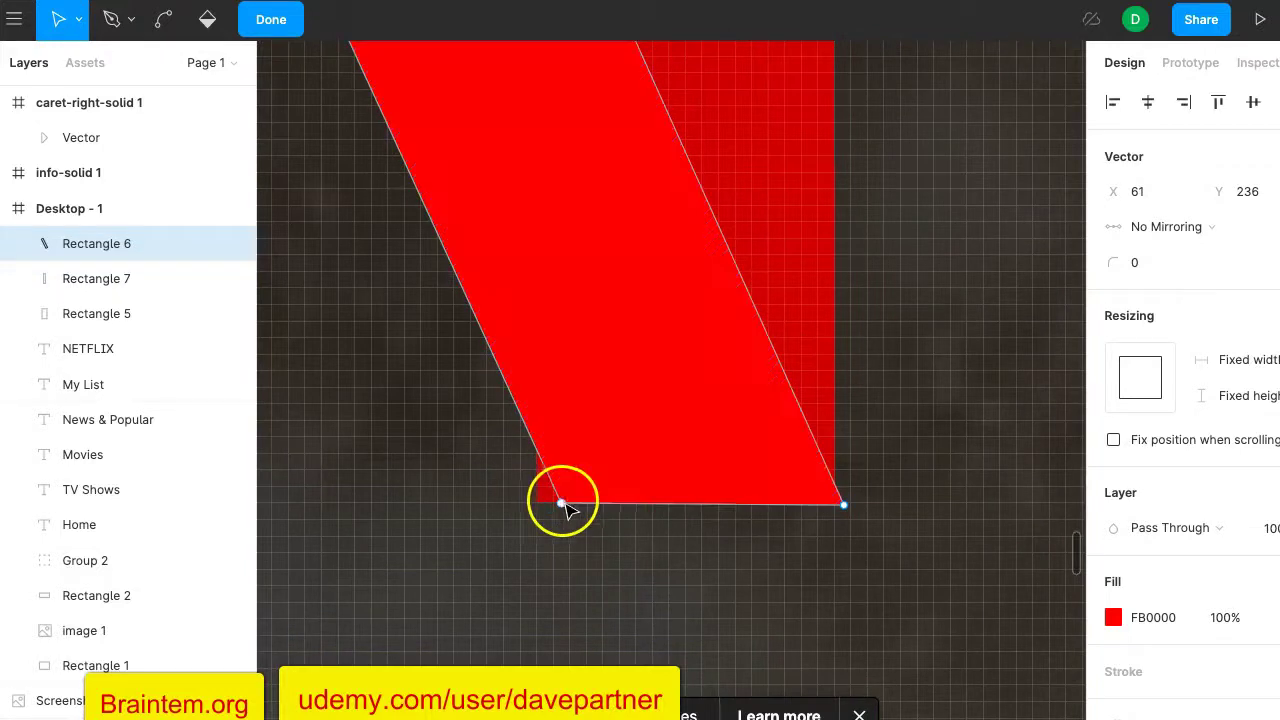
pyautogui.moveTo(563, 505); pyautogui.dragTo(538, 503)
pyautogui.moveTo(843, 466); pyautogui.dragTo(840, 505)
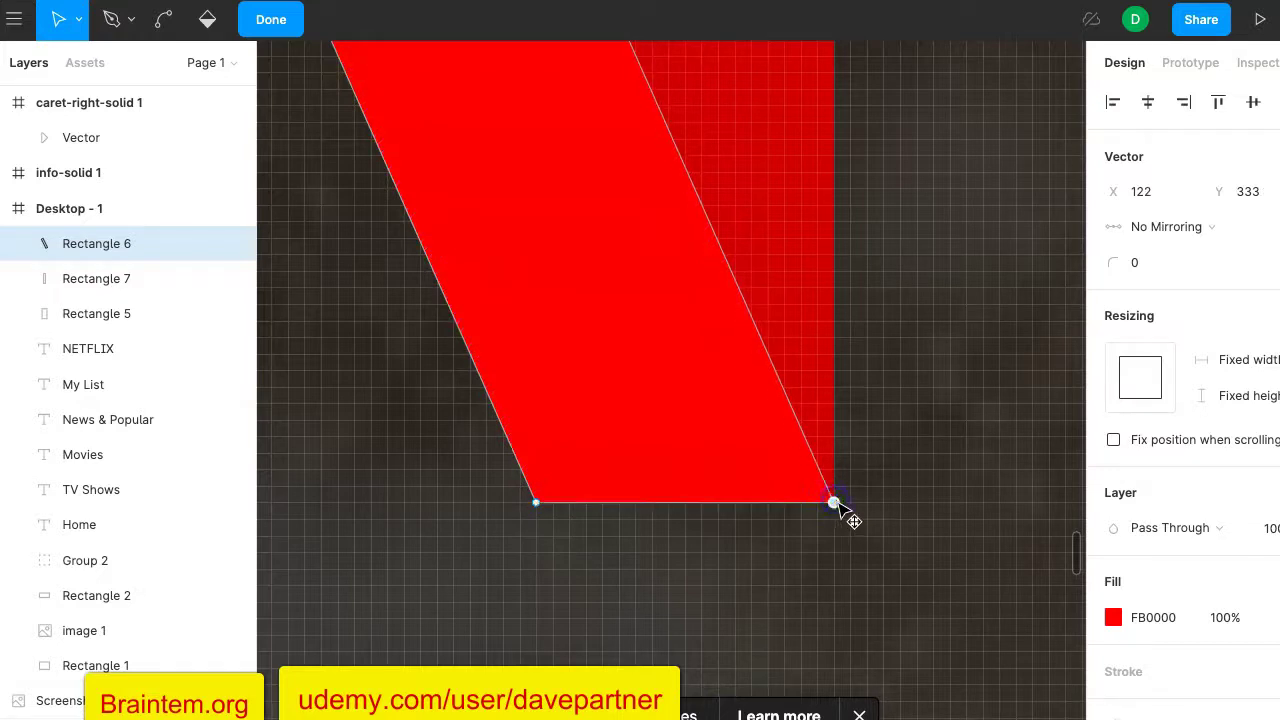
pyautogui.scroll(-5, 815, 400)
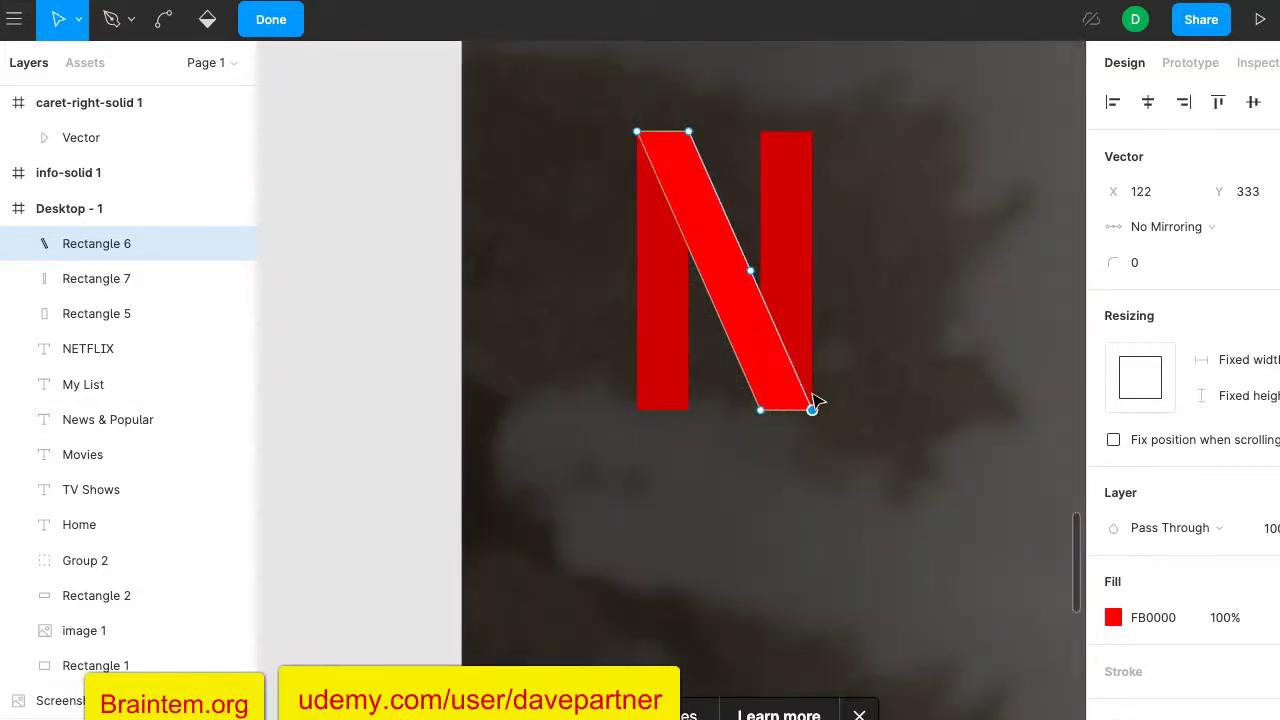
pyautogui.scroll(3, 887, 300)
pyautogui.hscroll(3, 887, 300)
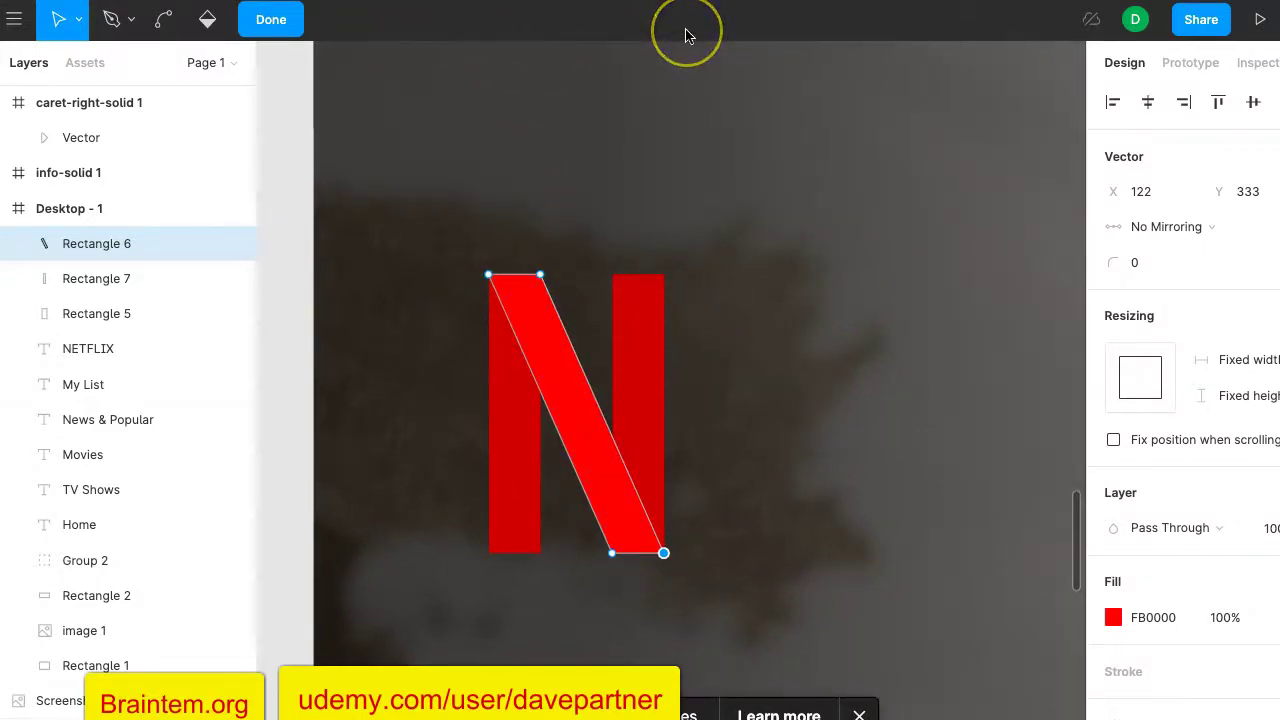
pyautogui.press('Escape')
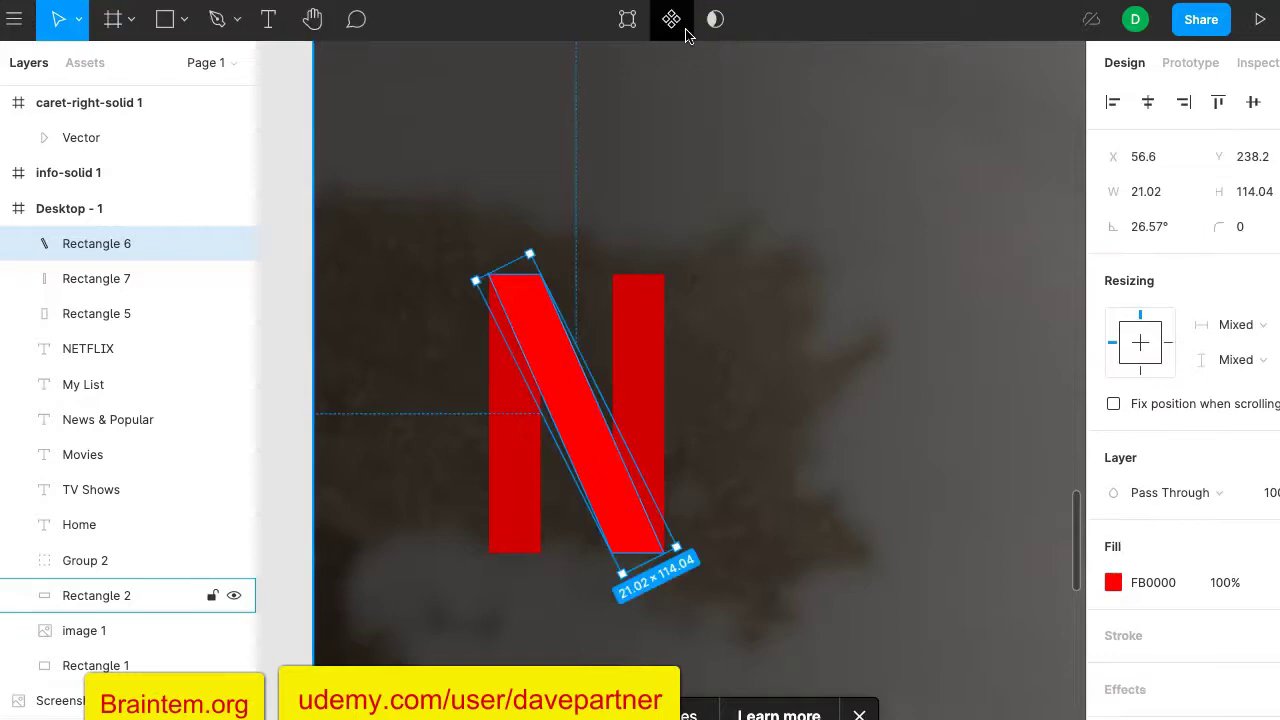
# Group the N's two stems and diagonal, and shrink the group to 14 × 22.4 at X 65, Y 313.
pyautogui.click(648, 393)
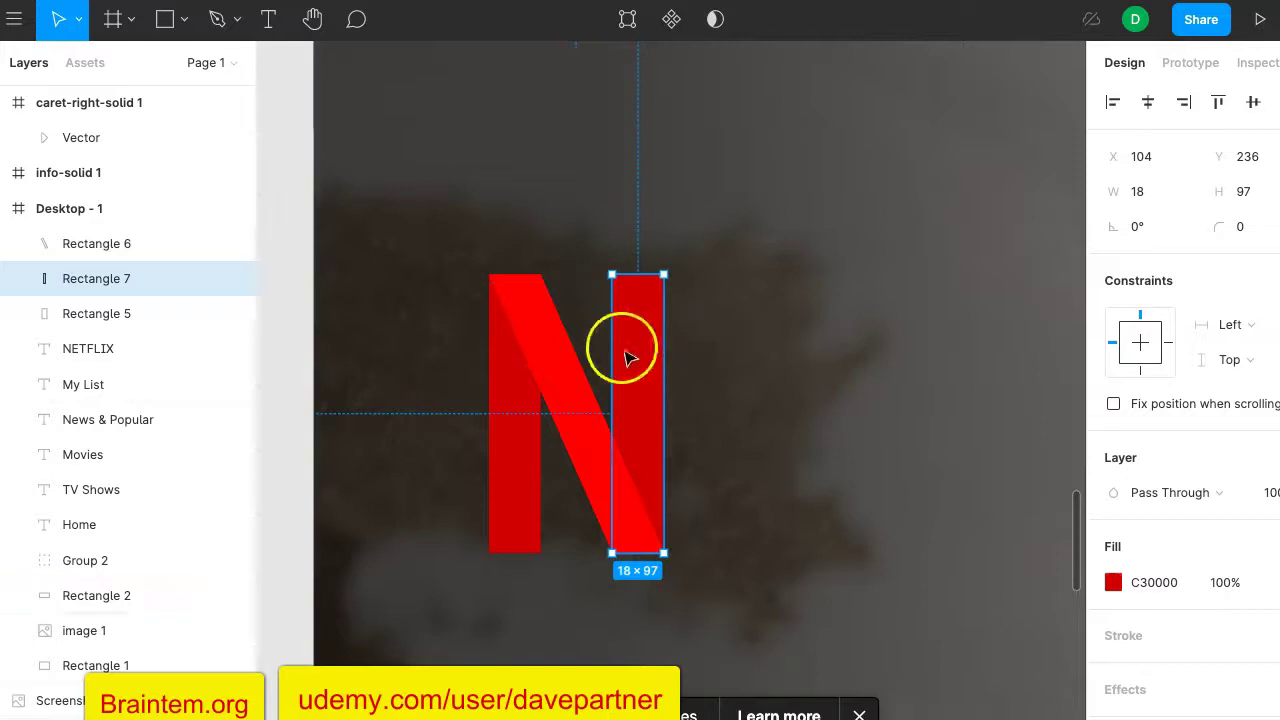
pyautogui.keyDown('shift'); pyautogui.click(557, 363); pyautogui.keyUp('shift')
pyautogui.keyDown('shift'); pyautogui.click(510, 440); pyautogui.keyUp('shift')
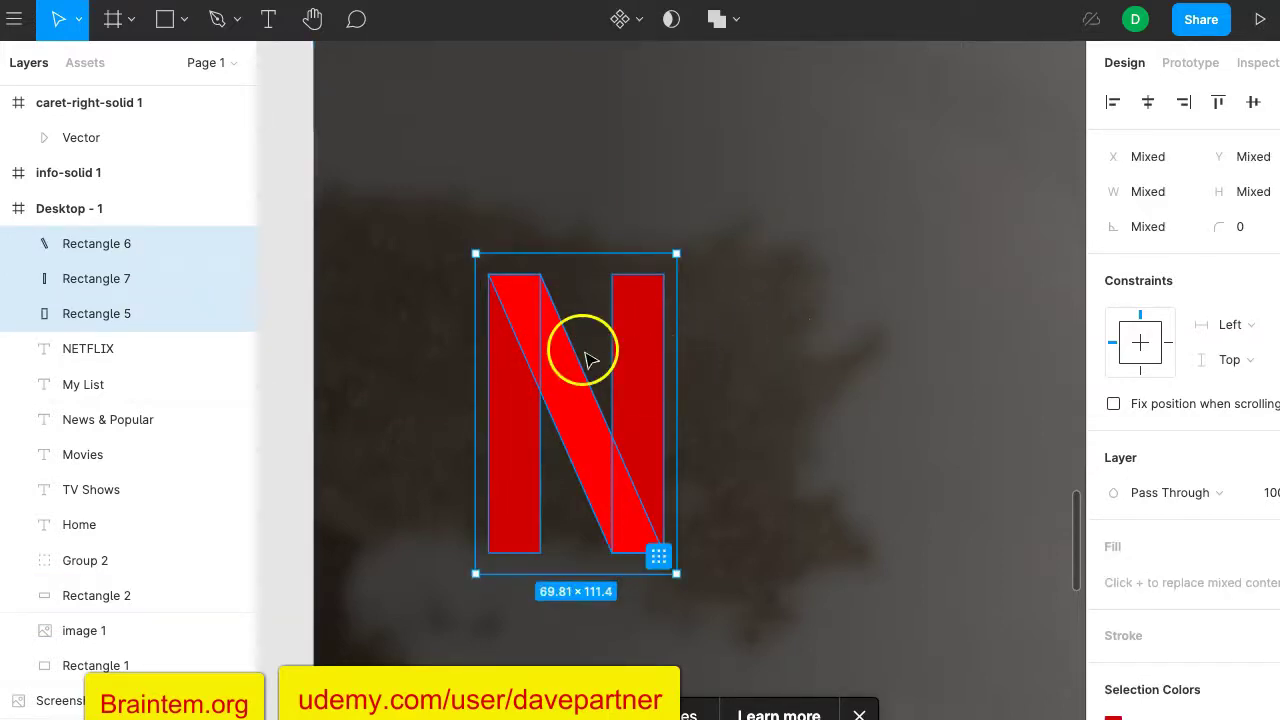
pyautogui.rightClick(588, 360)
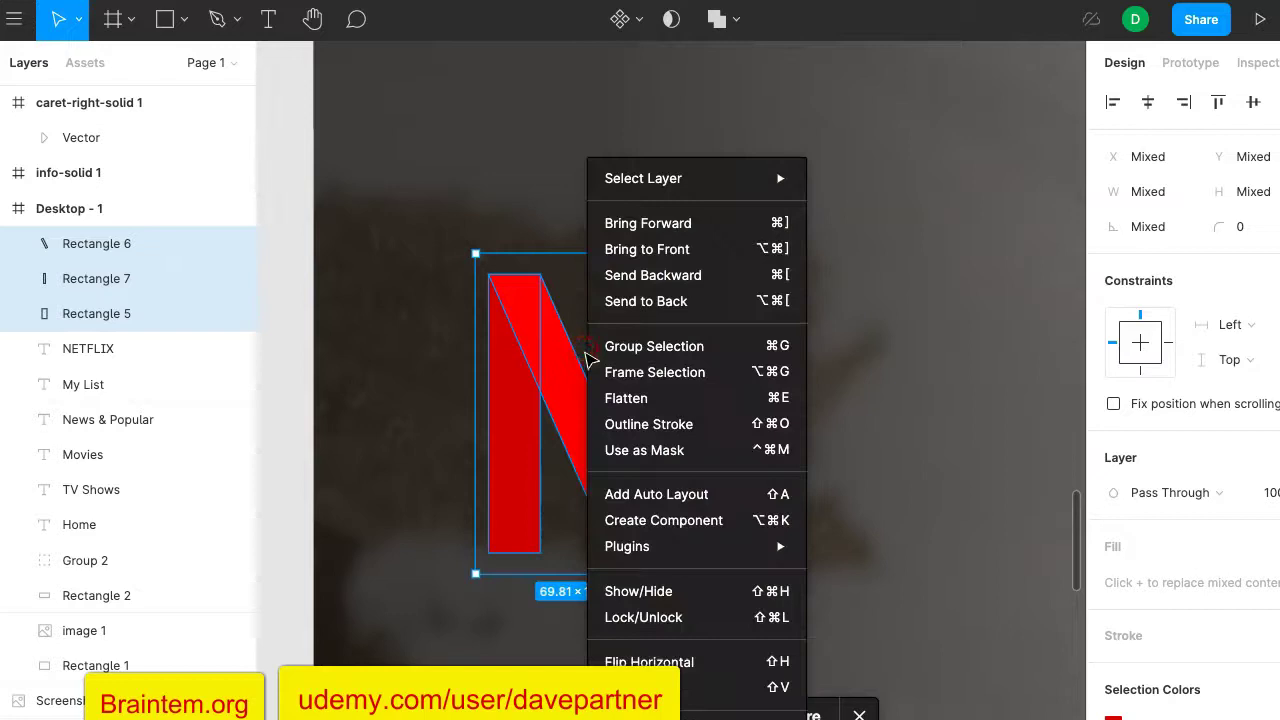
pyautogui.click(657, 345)
pyautogui.moveTo(606, 394)
pyautogui.mouseDown()
pyautogui.moveTo(666, 363)
pyautogui.moveTo(625, 385)
pyautogui.mouseUp()
pyautogui.moveTo(700, 242); pyautogui.dragTo(541, 491)
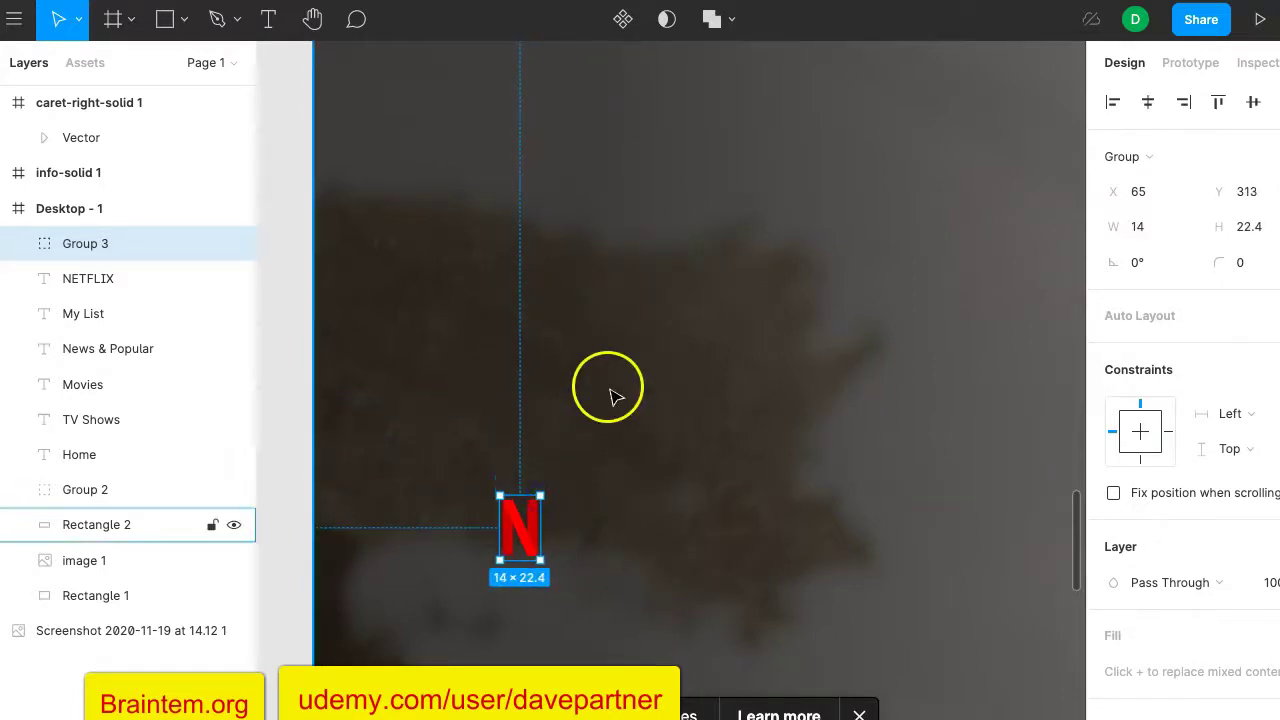
# Compare the size and placement of the N mark with the one beside FILM in the reference screenshot.
pyautogui.scroll(-6, 615, 397)
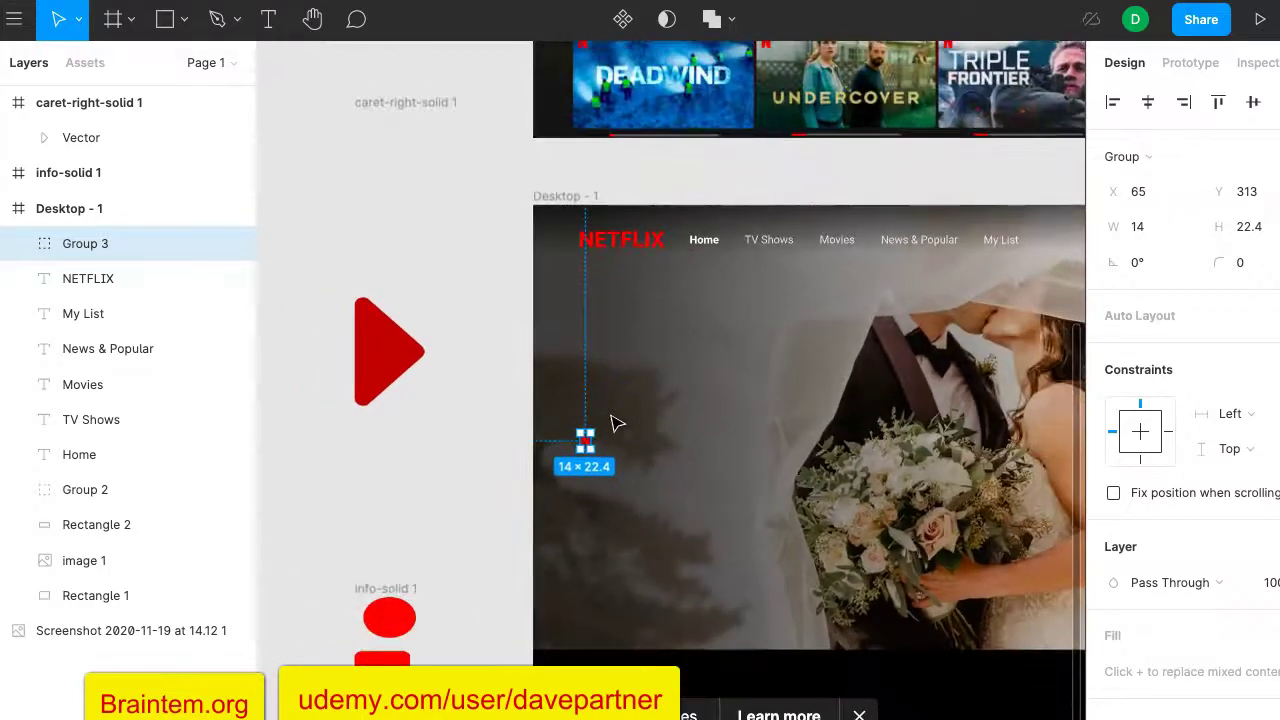
pyautogui.scroll(3, 617, 424)
pyautogui.hscroll(2, 617, 424)
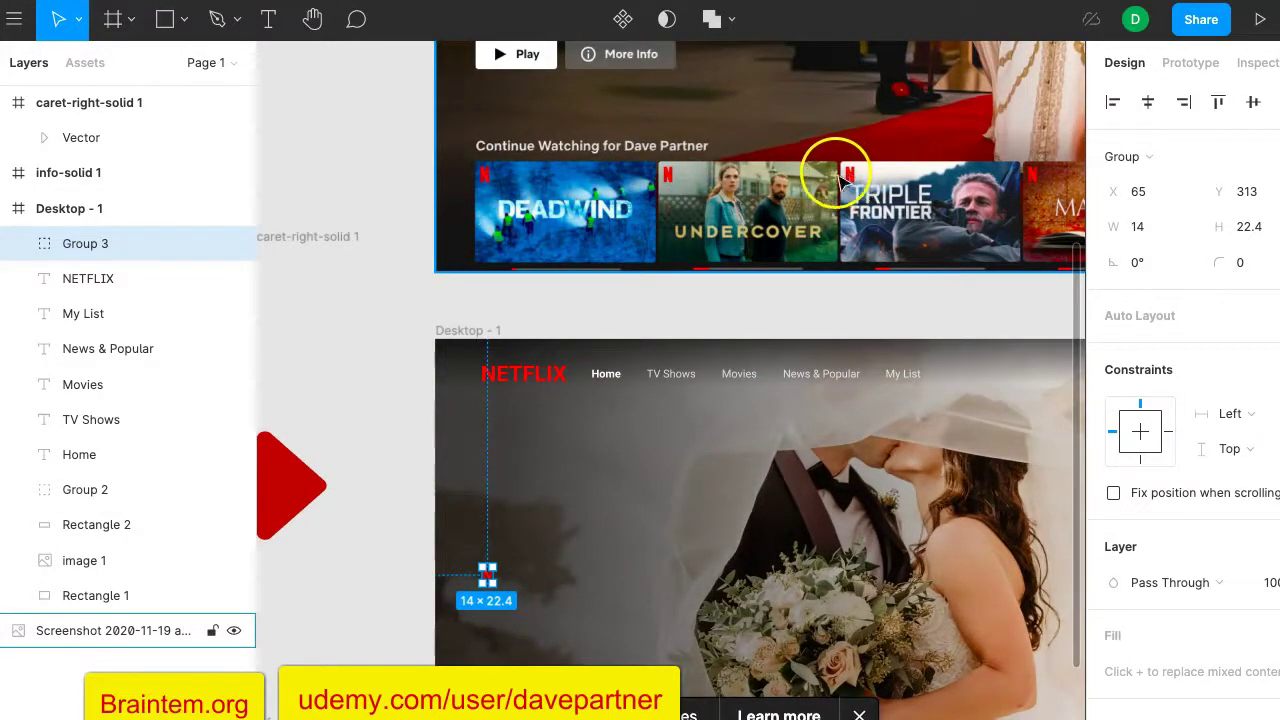
pyautogui.scroll(4, 783, 172)
pyautogui.hscroll(1, 783, 172)
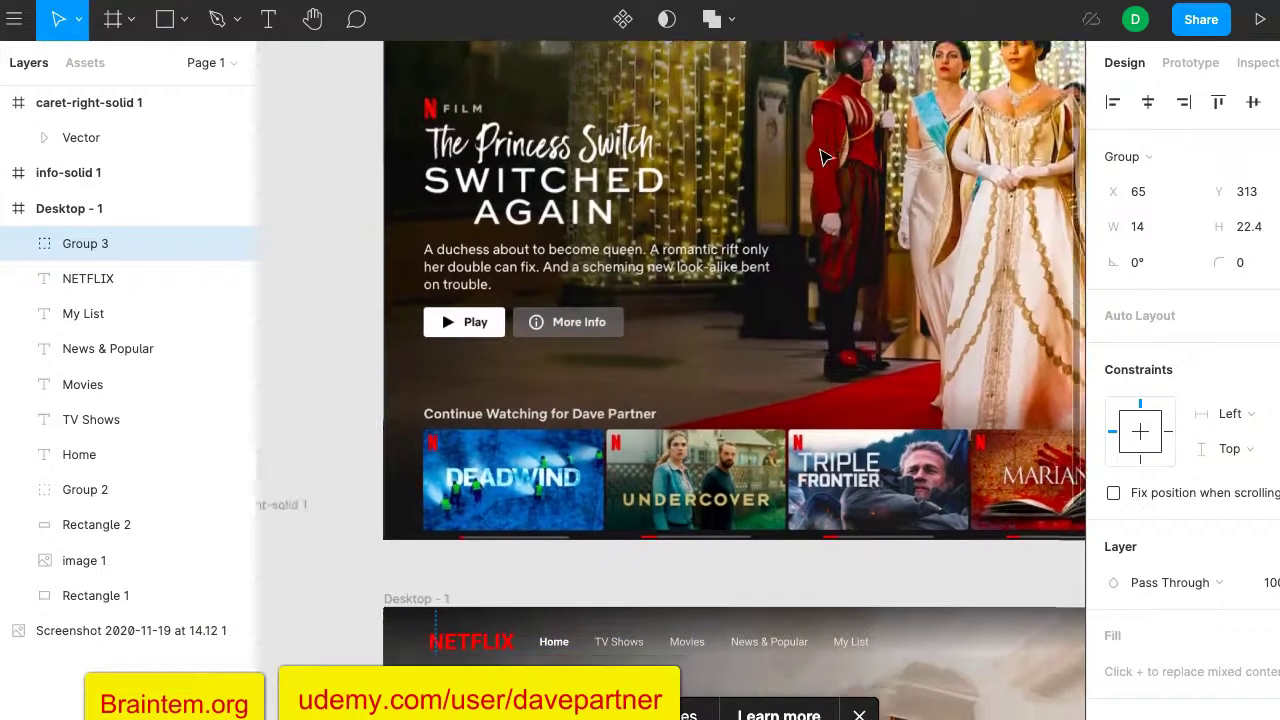
pyautogui.scroll(-3, 820, 157)
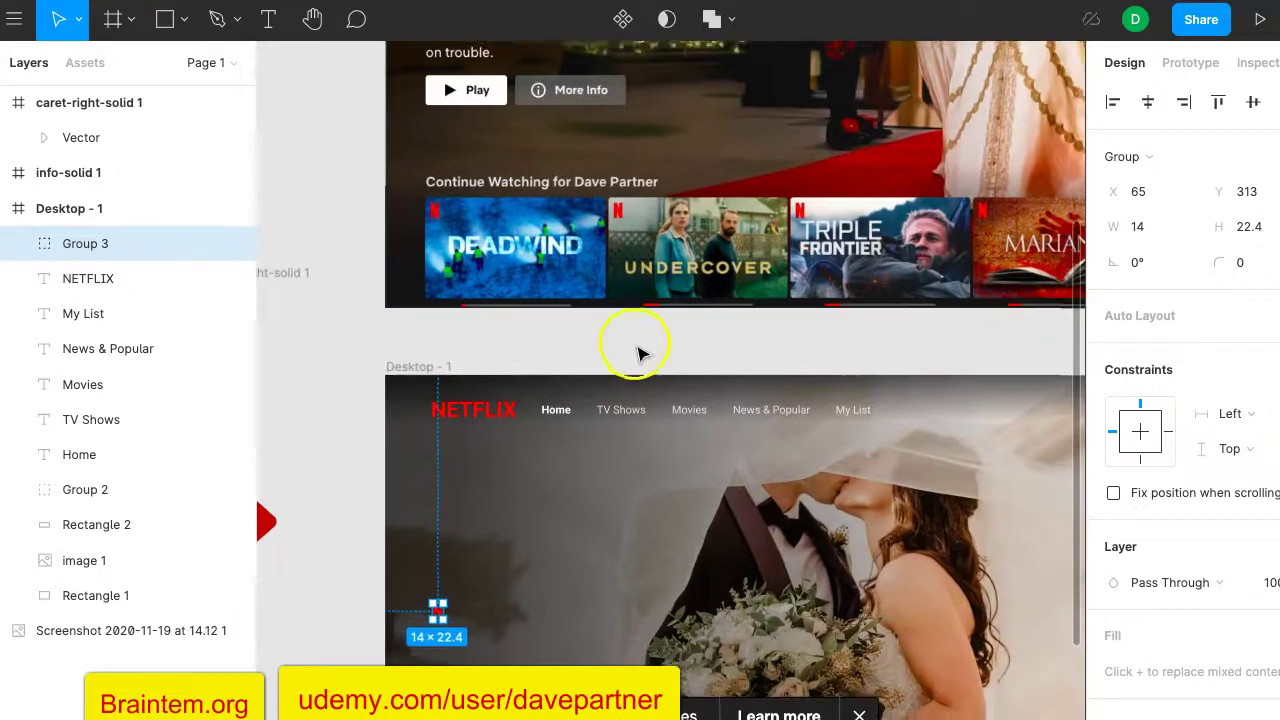
pyautogui.click(636, 347)
pyautogui.scroll(6, 545, 445)
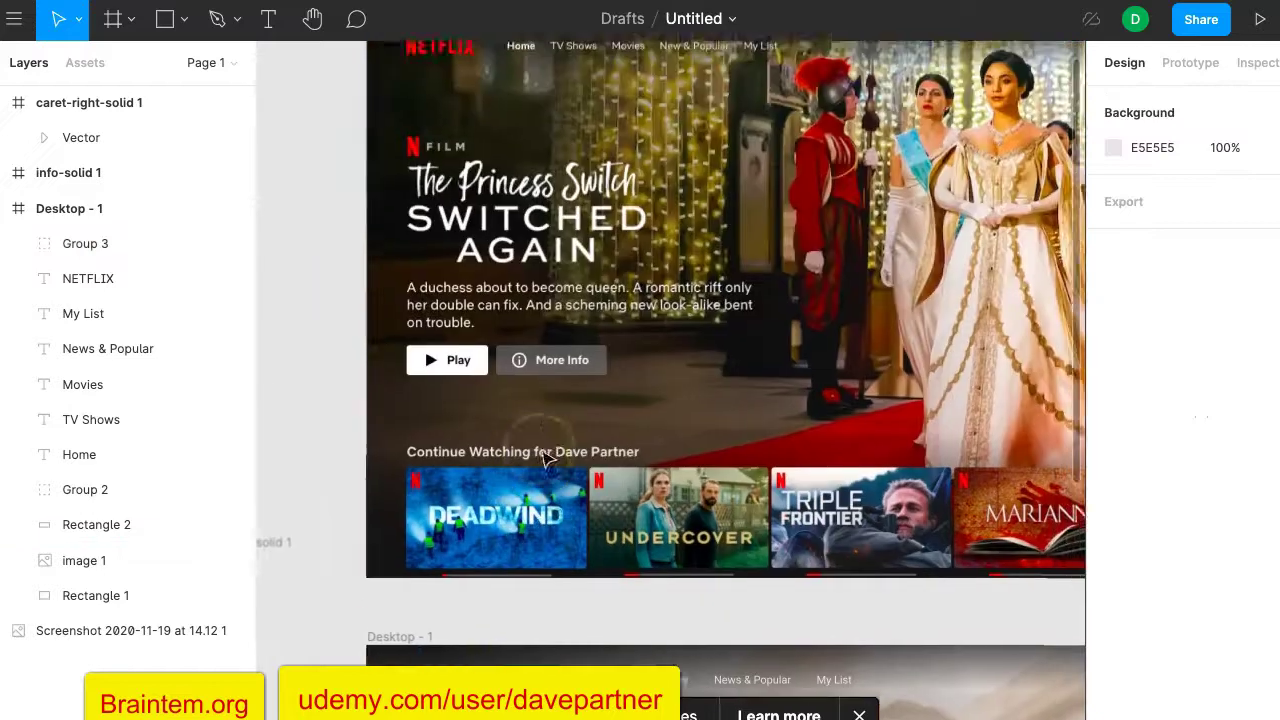
pyautogui.scroll(-7, 543, 457)
pyautogui.scroll(10, 543, 457)
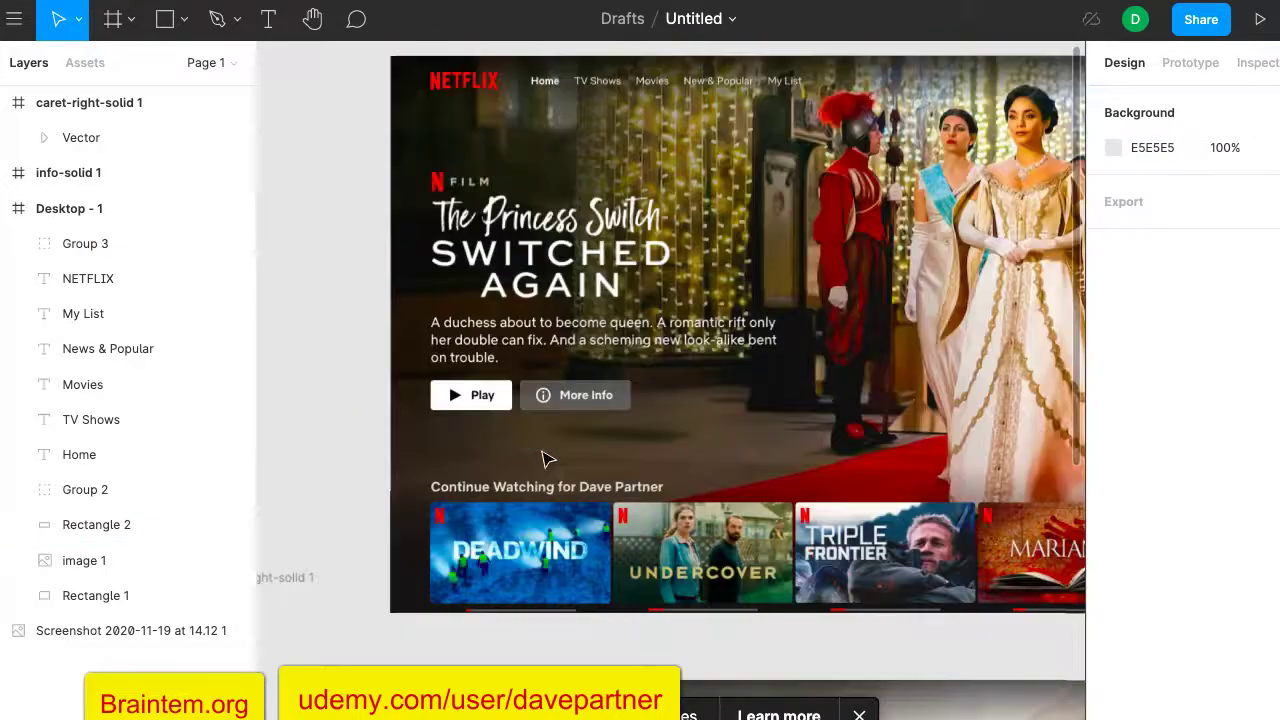
pyautogui.click(477, 279)
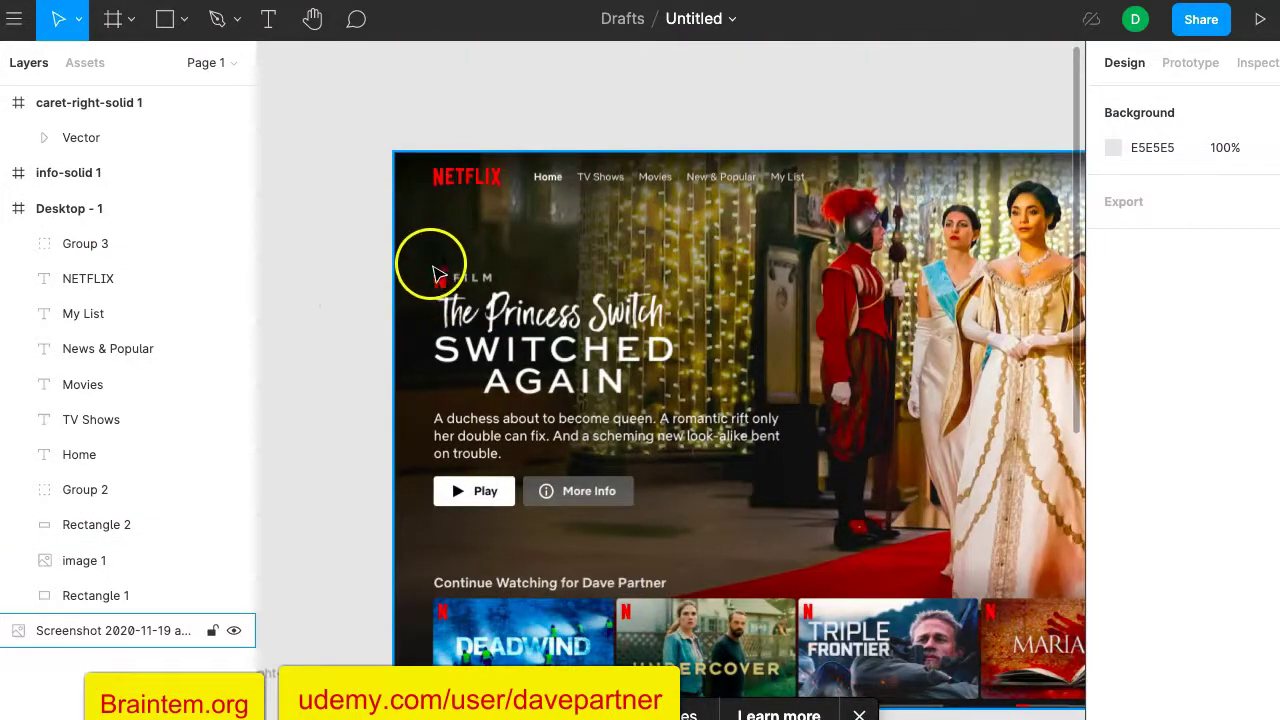
pyautogui.scroll(-10, 460, 300)
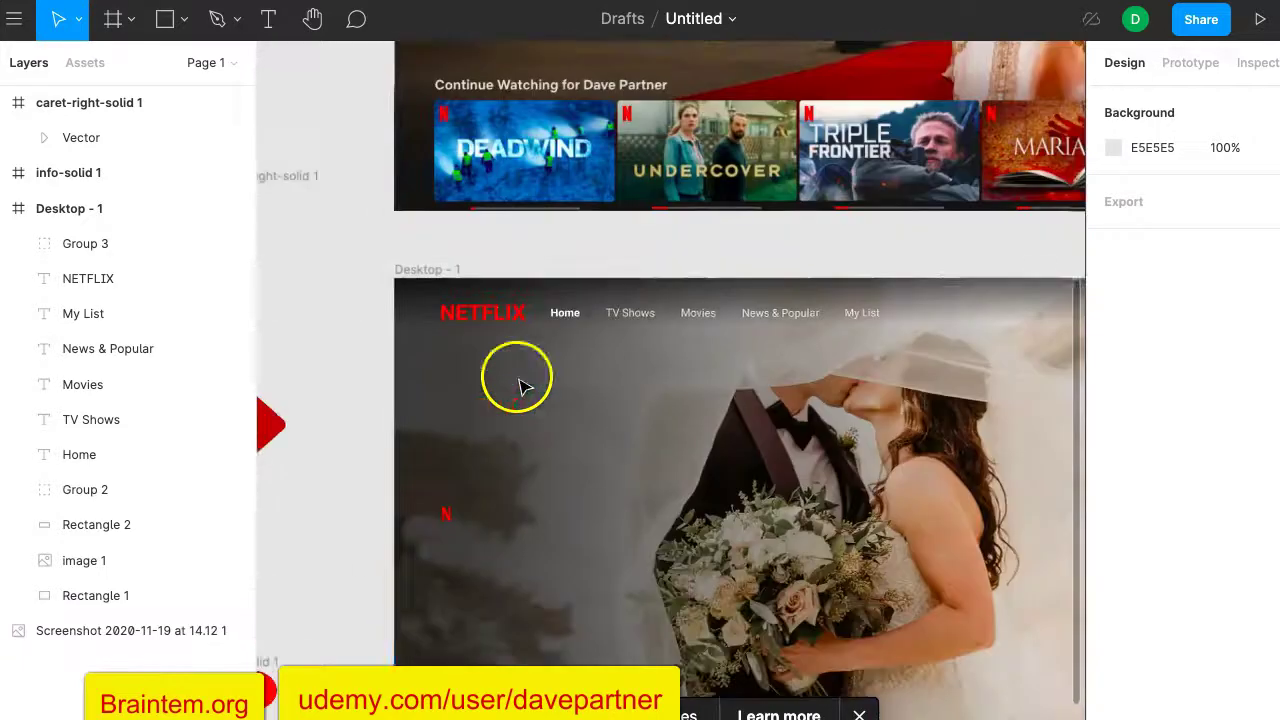
# Enlarge the N group to 26 × 33.4 at X 65, Y 302.
pyautogui.click(447, 516)
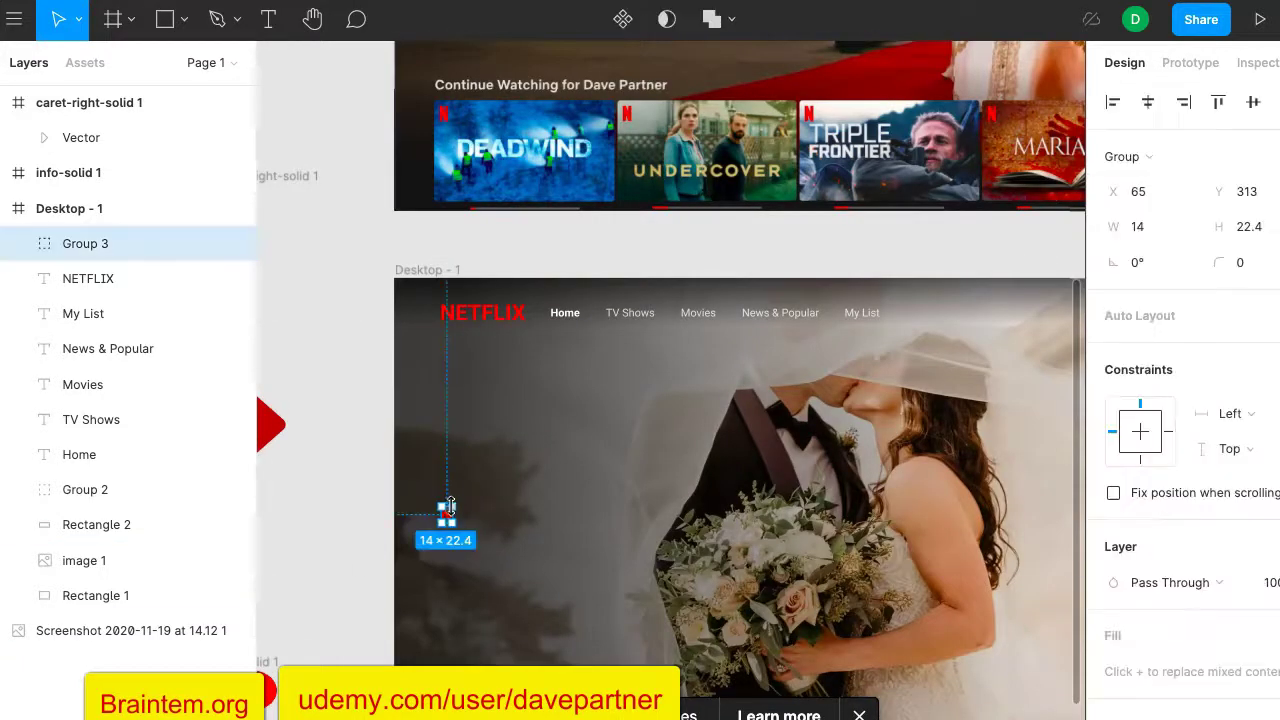
pyautogui.moveTo(452, 502); pyautogui.dragTo(456, 498)
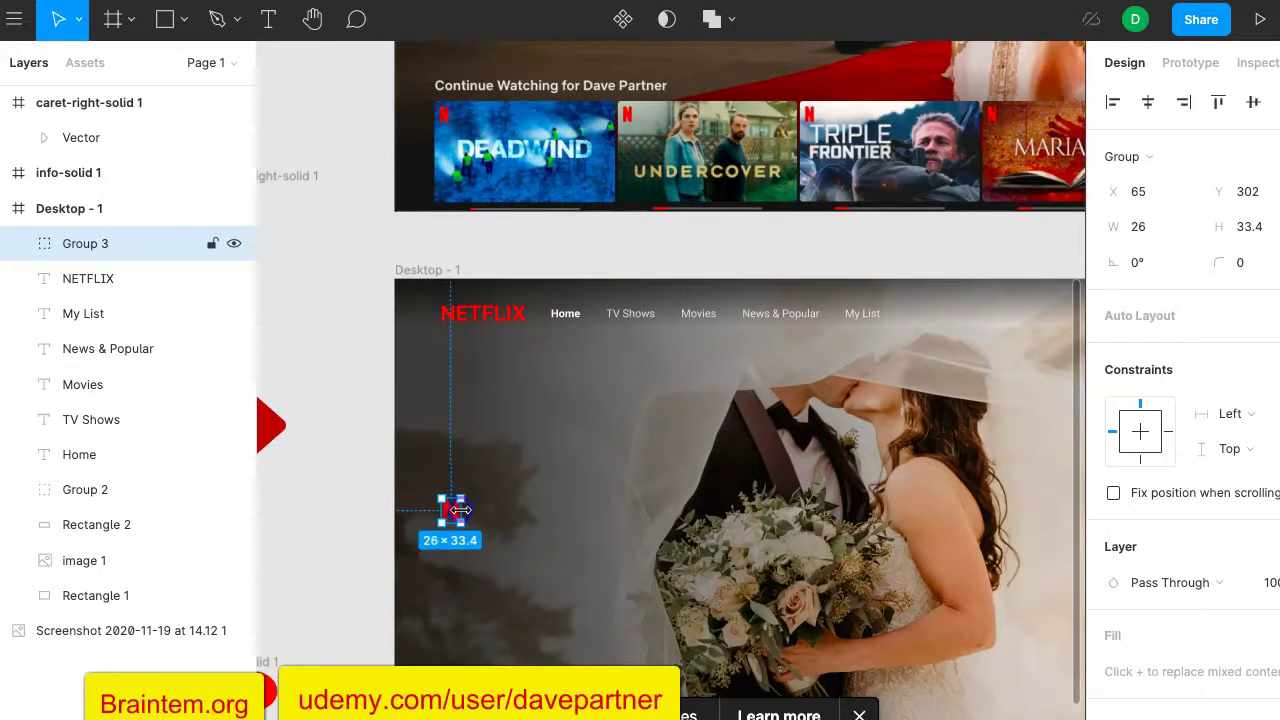
pyautogui.scroll(3, 514, 503)
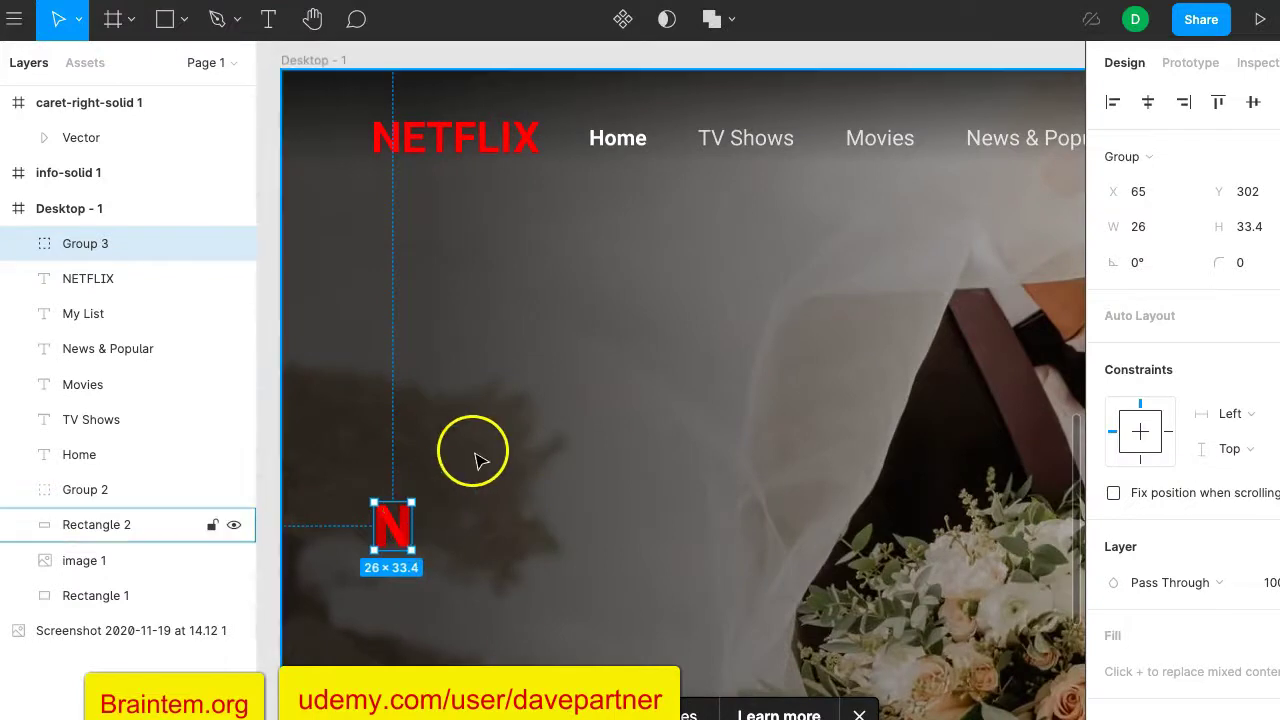
# Duplicate the Movies navigation text and place the copy beside the N mark at X 98, Y 310, like the reference's FILM label.
pyautogui.scroll(-3, 480, 463)
pyautogui.scroll(10, 480, 463)
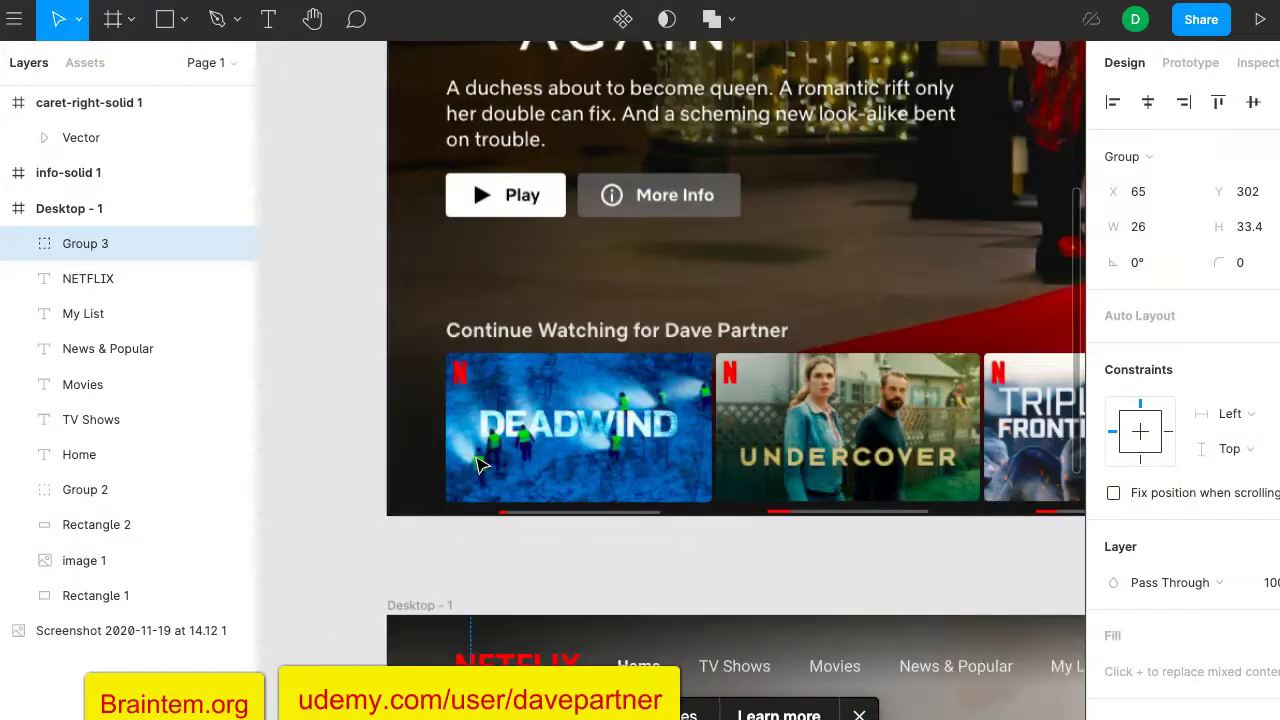
pyautogui.scroll(3, 480, 463)
pyautogui.scroll(1, 478, 463)
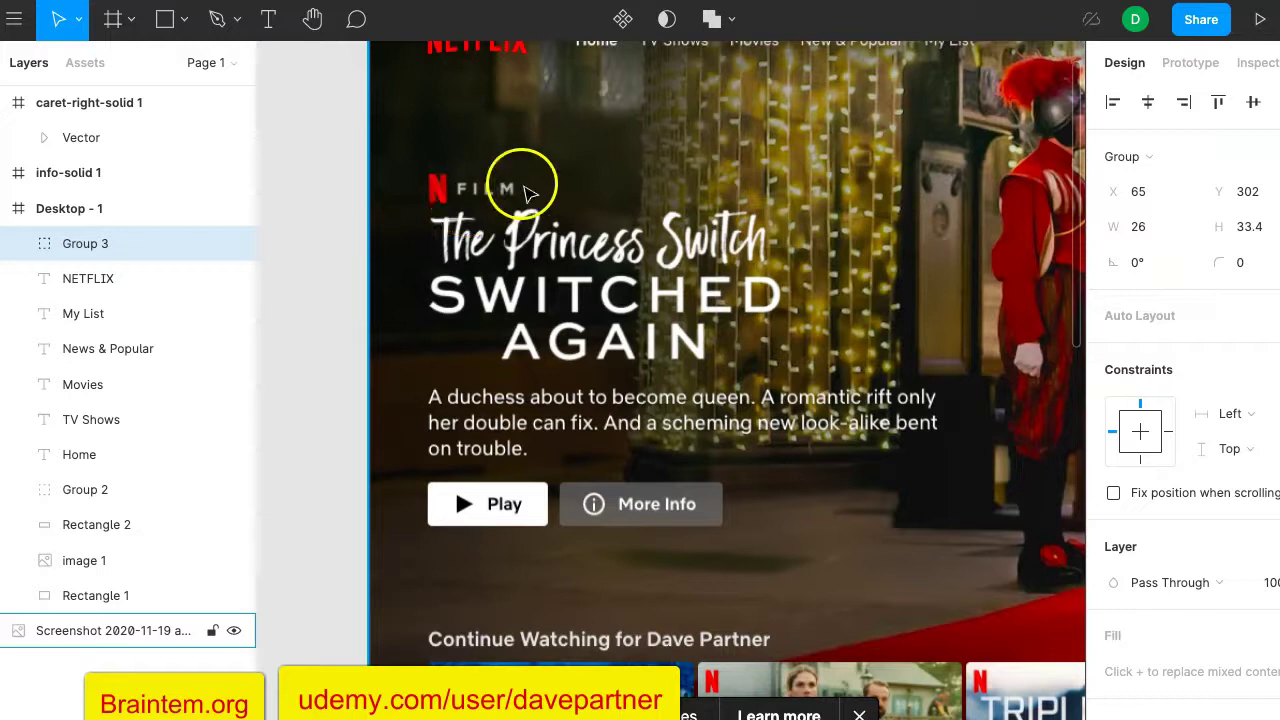
pyautogui.scroll(1, 517, 180)
pyautogui.hscroll(1, 517, 180)
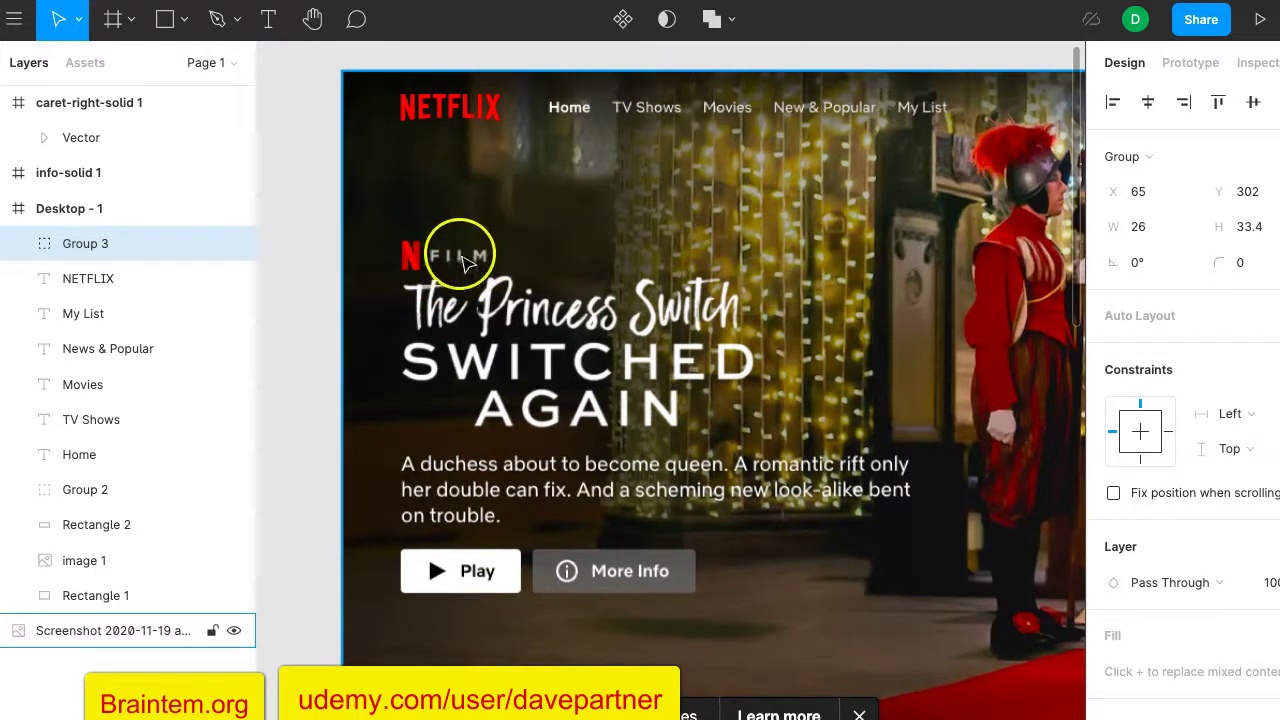
pyautogui.scroll(-10, 474, 272)
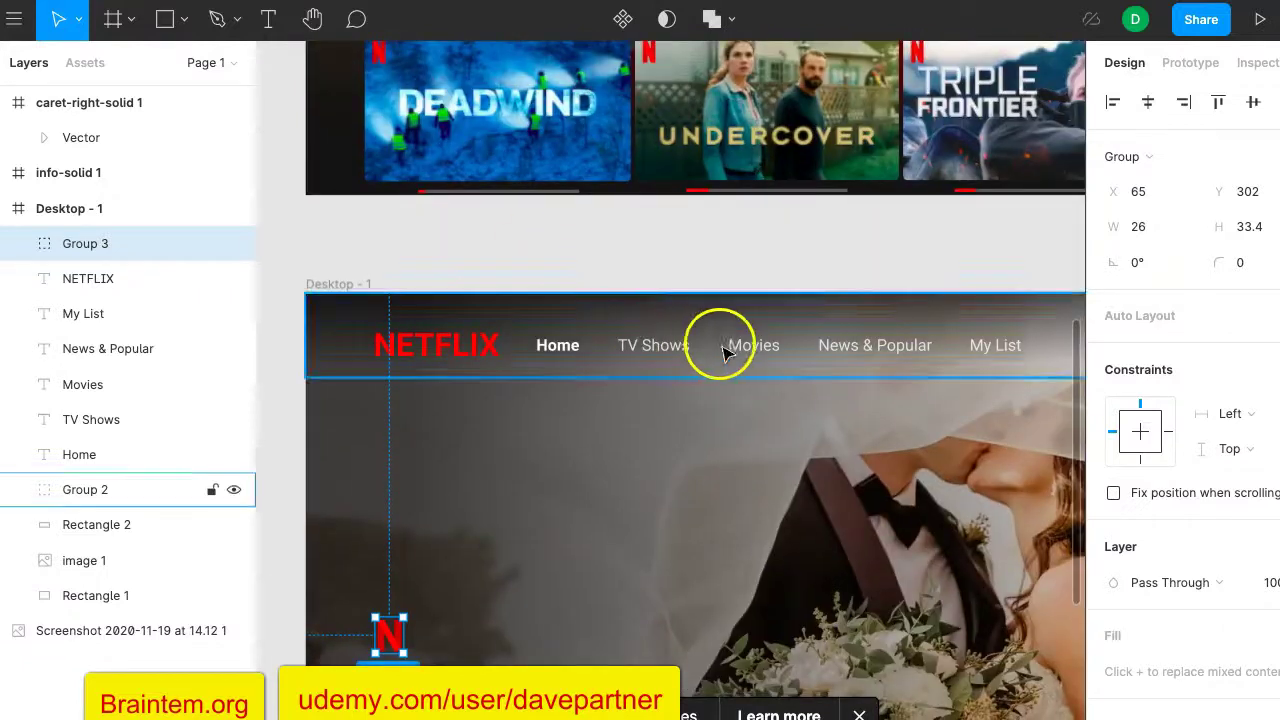
pyautogui.click(755, 349)
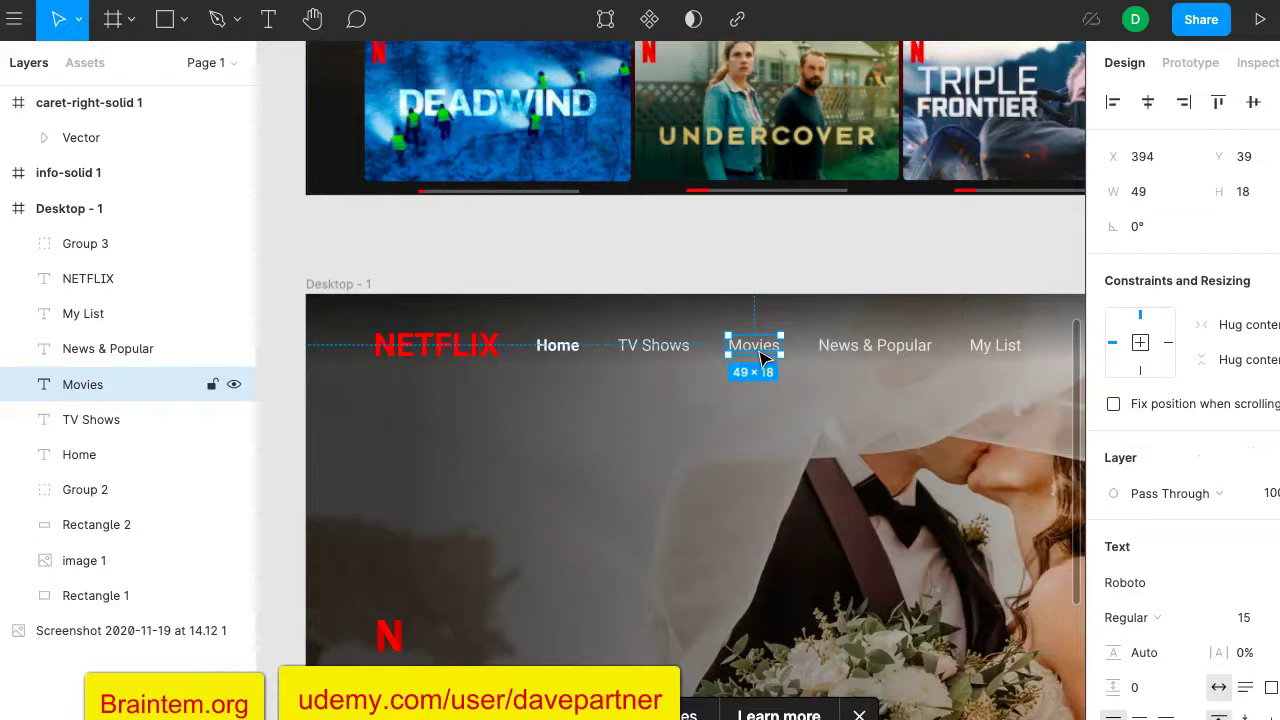
pyautogui.hotkey('ctrl', 'd')
pyautogui.moveTo(762, 350); pyautogui.dragTo(450, 647)
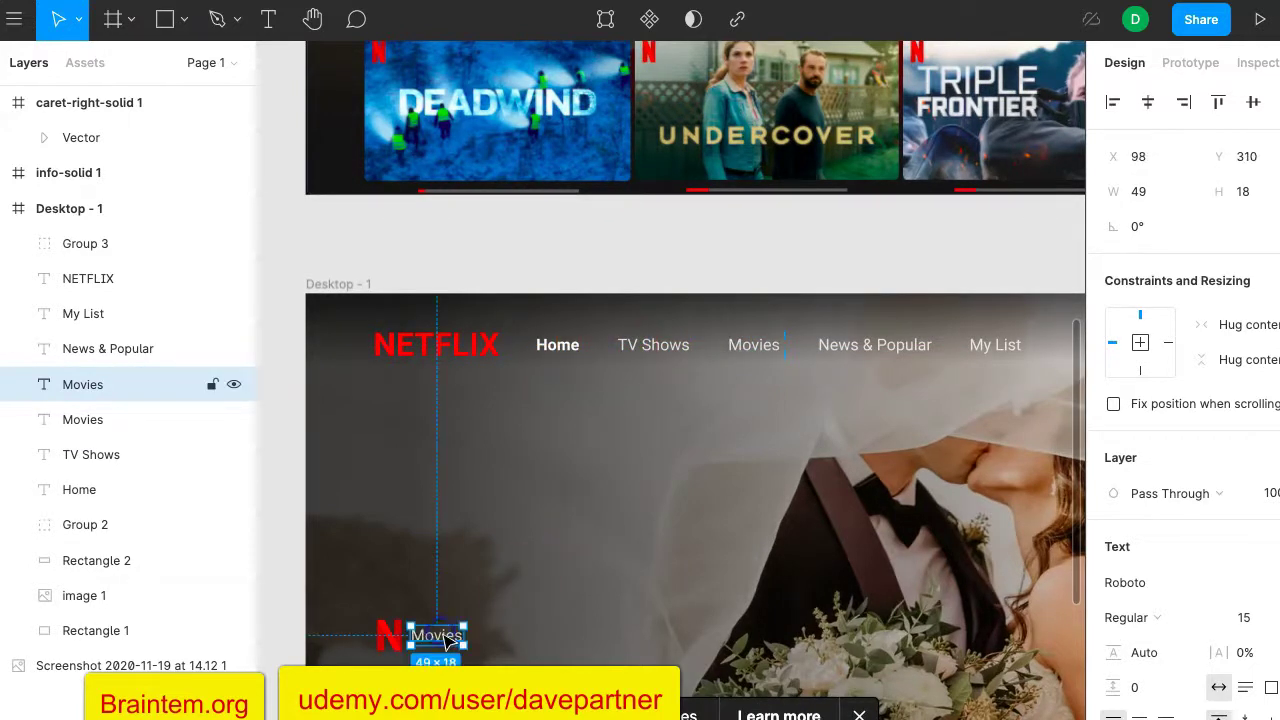
# Replace the copied Movies text with the spaced letters F I L M to match the reference label.
pyautogui.scroll(10, 605, 248)
pyautogui.scroll(-1, 615, 250)
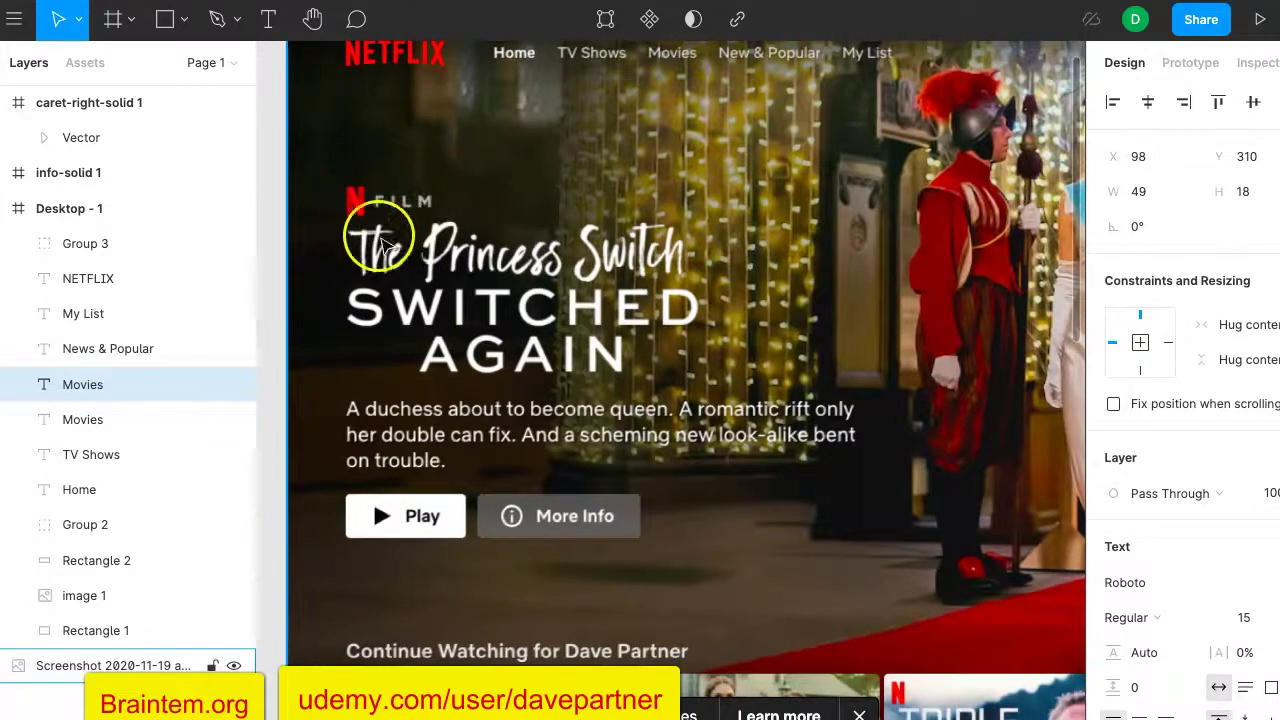
pyautogui.scroll(-15, 383, 245)
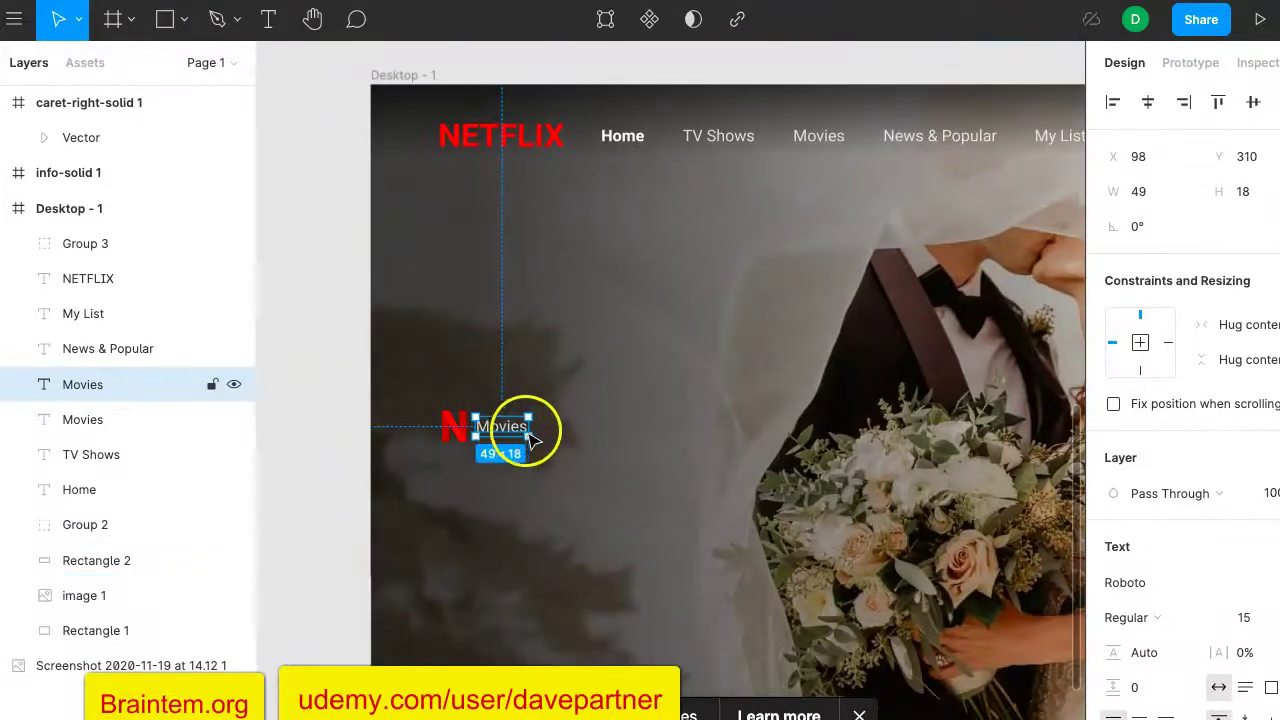
pyautogui.doubleClick(505, 428)
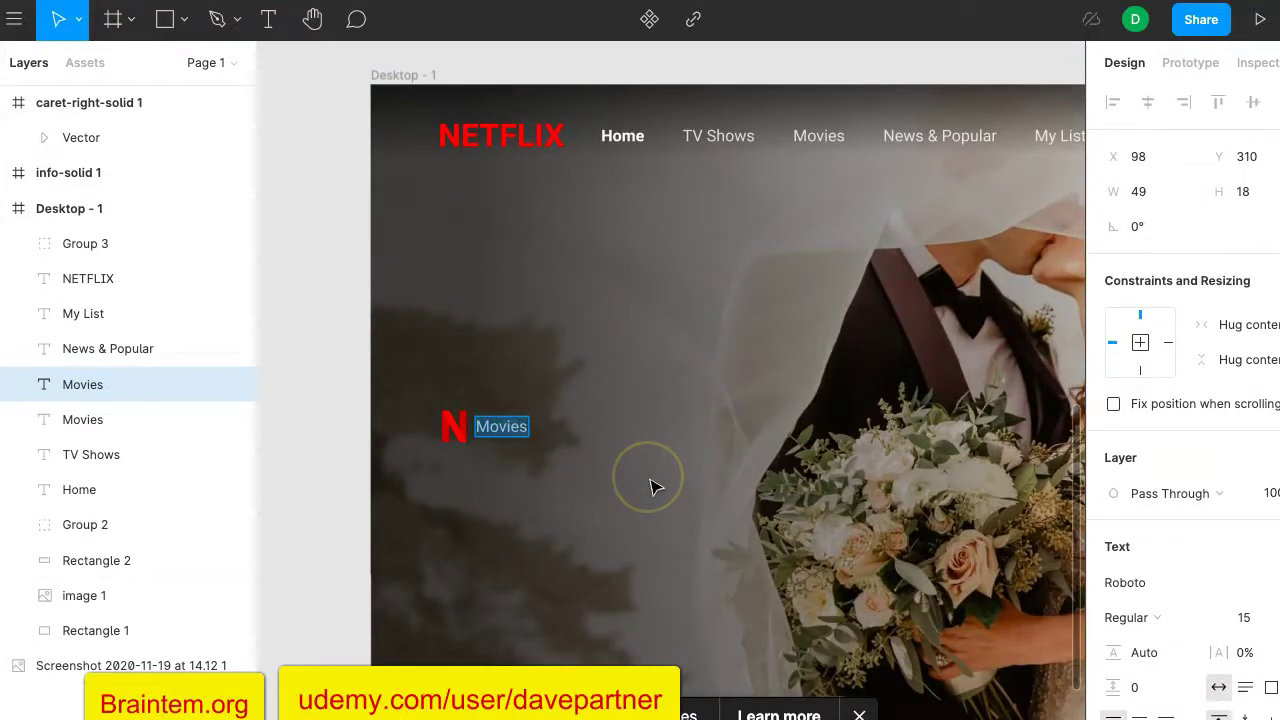
pyautogui.scroll(12, 725, 285)
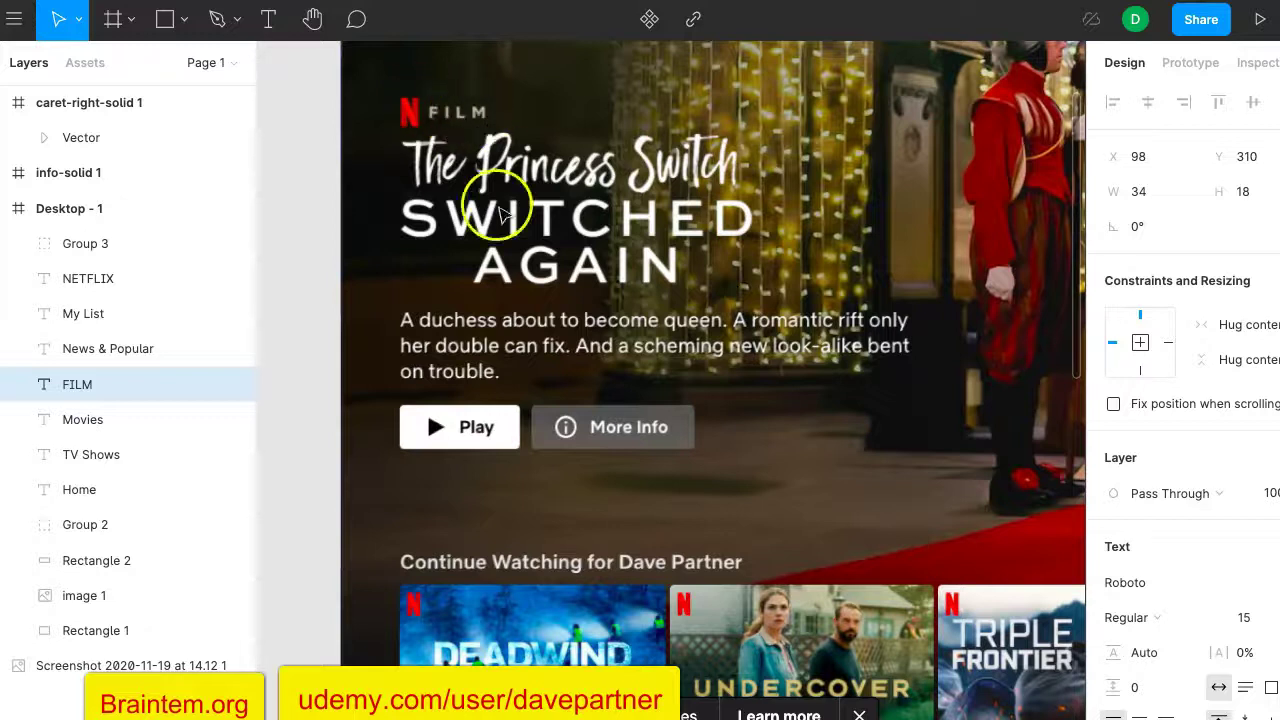
pyautogui.scroll(-12, 500, 266)
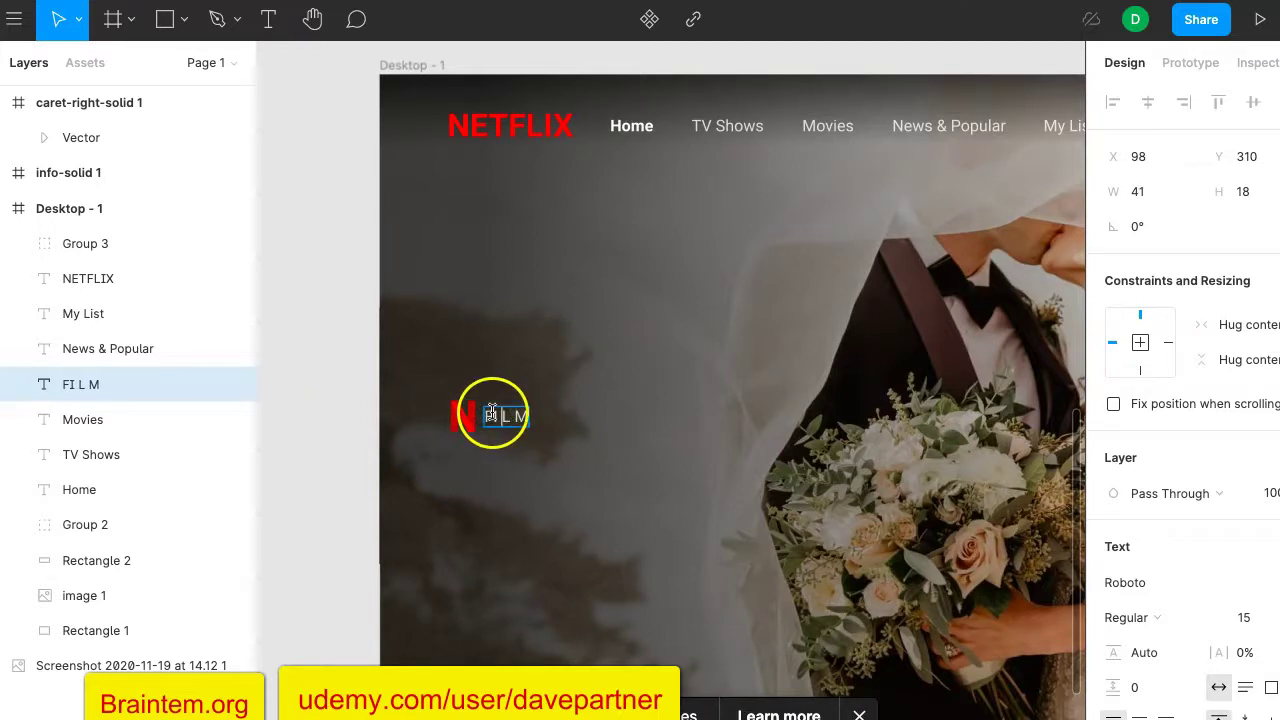
pyautogui.press('Escape')
pyautogui.scroll(10, 629, 289)
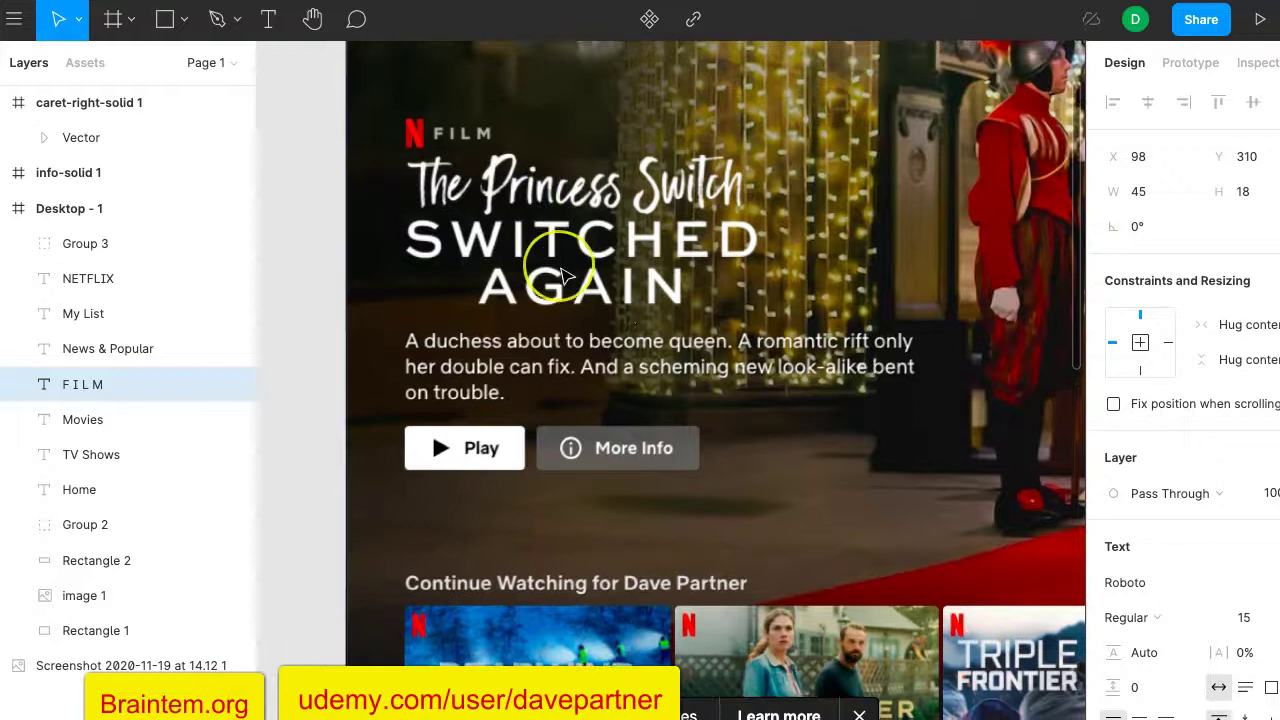
pyautogui.scroll(-10, 560, 250)
pyautogui.scroll(-3, 563, 276)
pyautogui.press('Escape')
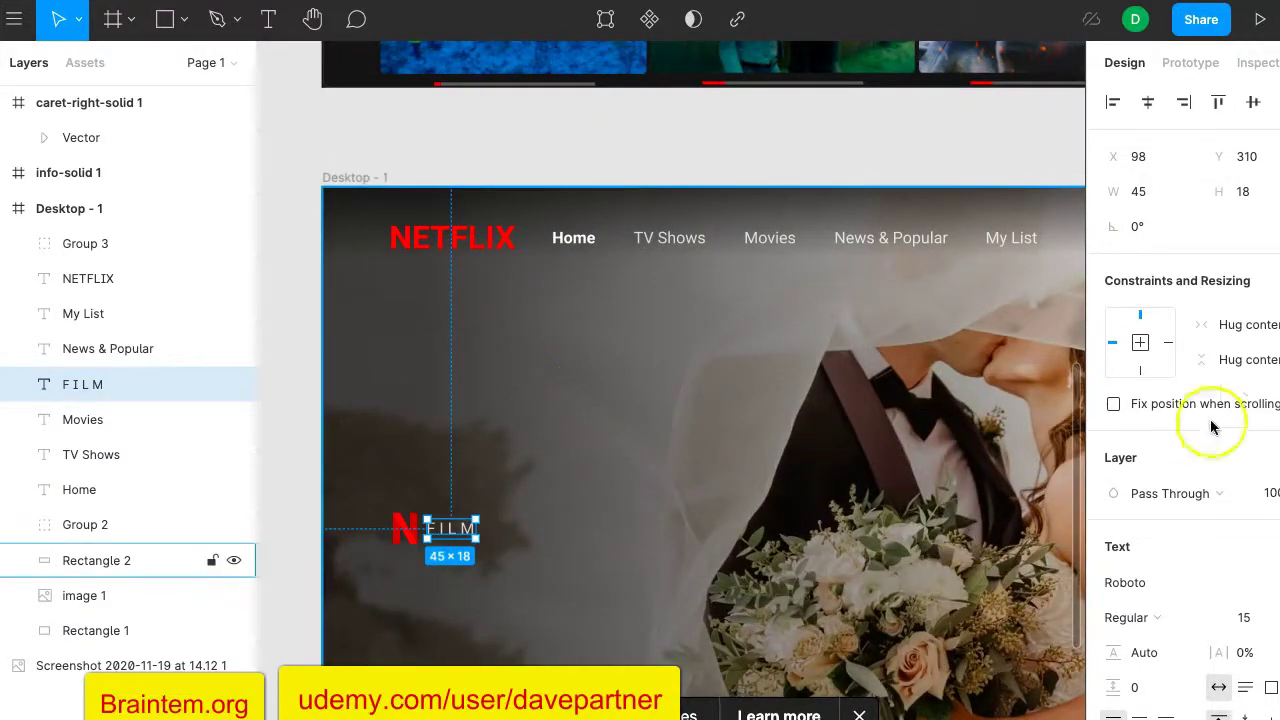
# Set the font weight of the F I L M label beside the N mark to Bold.
pyautogui.scroll(-5, 1150, 570)
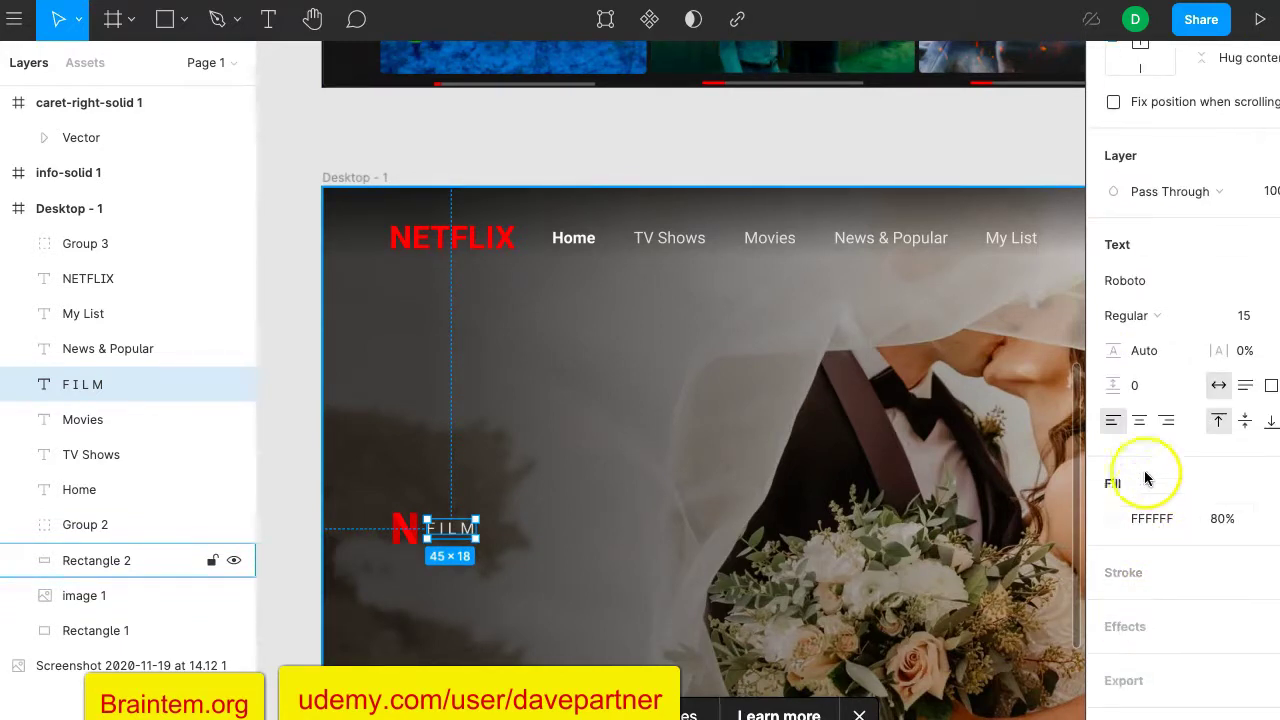
pyautogui.click(1160, 318)
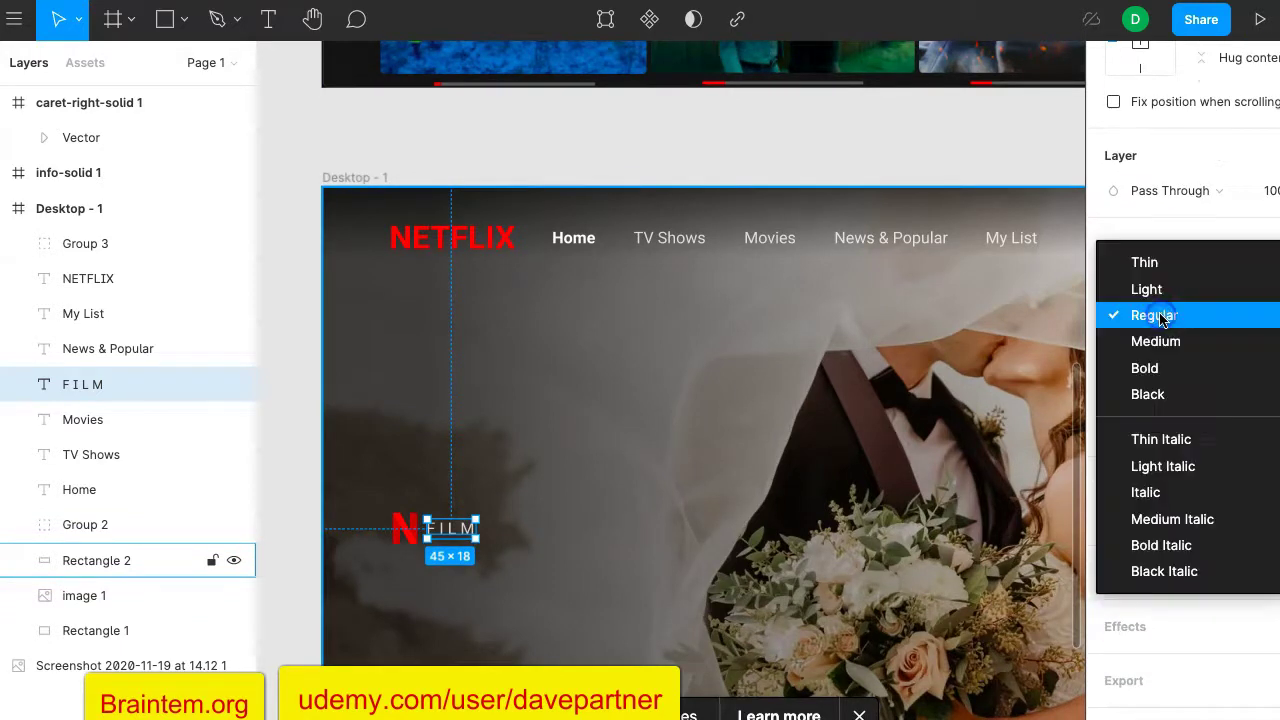
pyautogui.click(1163, 366)
pyautogui.click(760, 149)
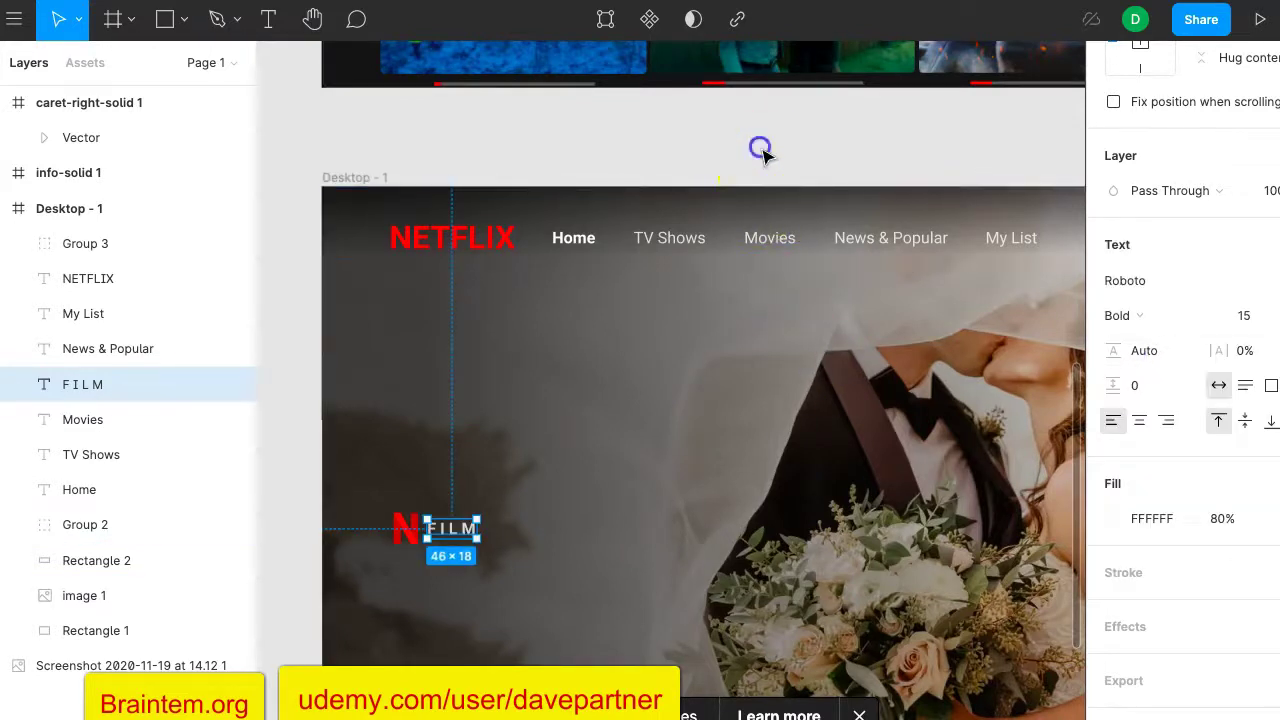
# Examine the position of the FILM label, title, description and buttons in the reference screenshot against the Desktop - 1 frame.
pyautogui.scroll(5, 766, 160)
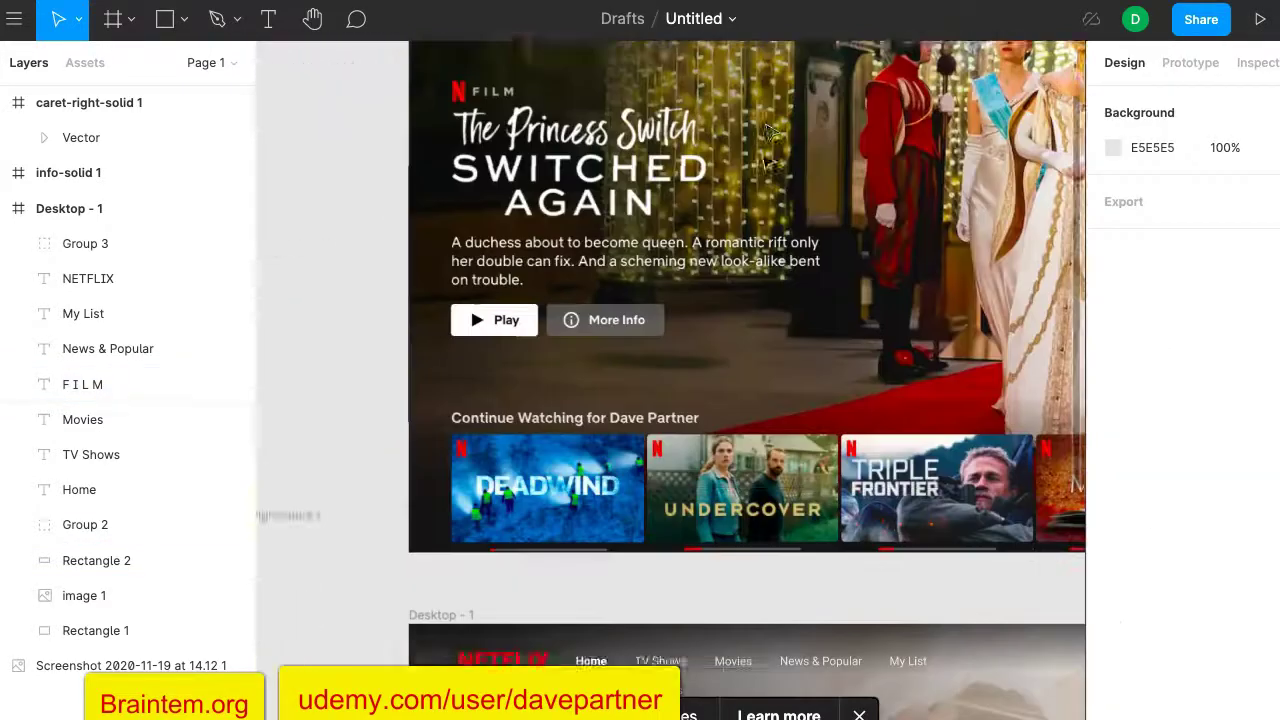
pyautogui.click(553, 98)
pyautogui.scroll(-3, 553, 98)
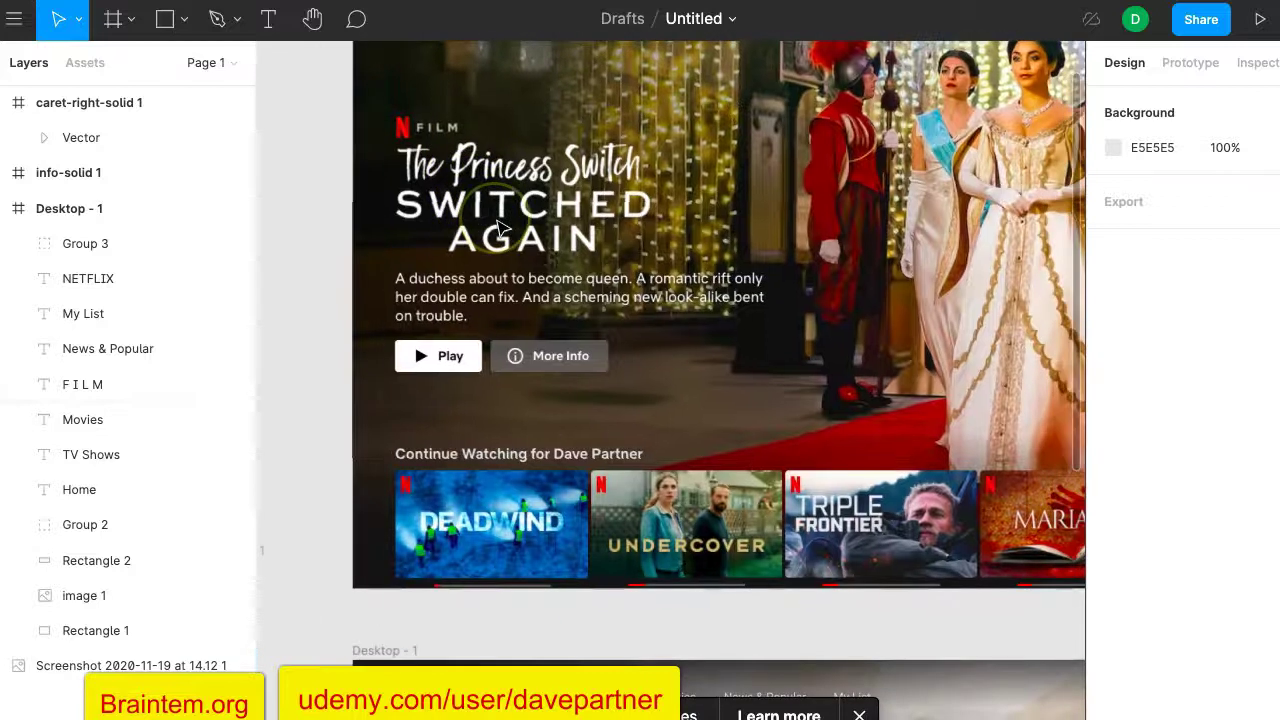
pyautogui.scroll(2, 450, 160)
pyautogui.hscroll(2, 450, 160)
pyautogui.scroll(-2, 595, 215)
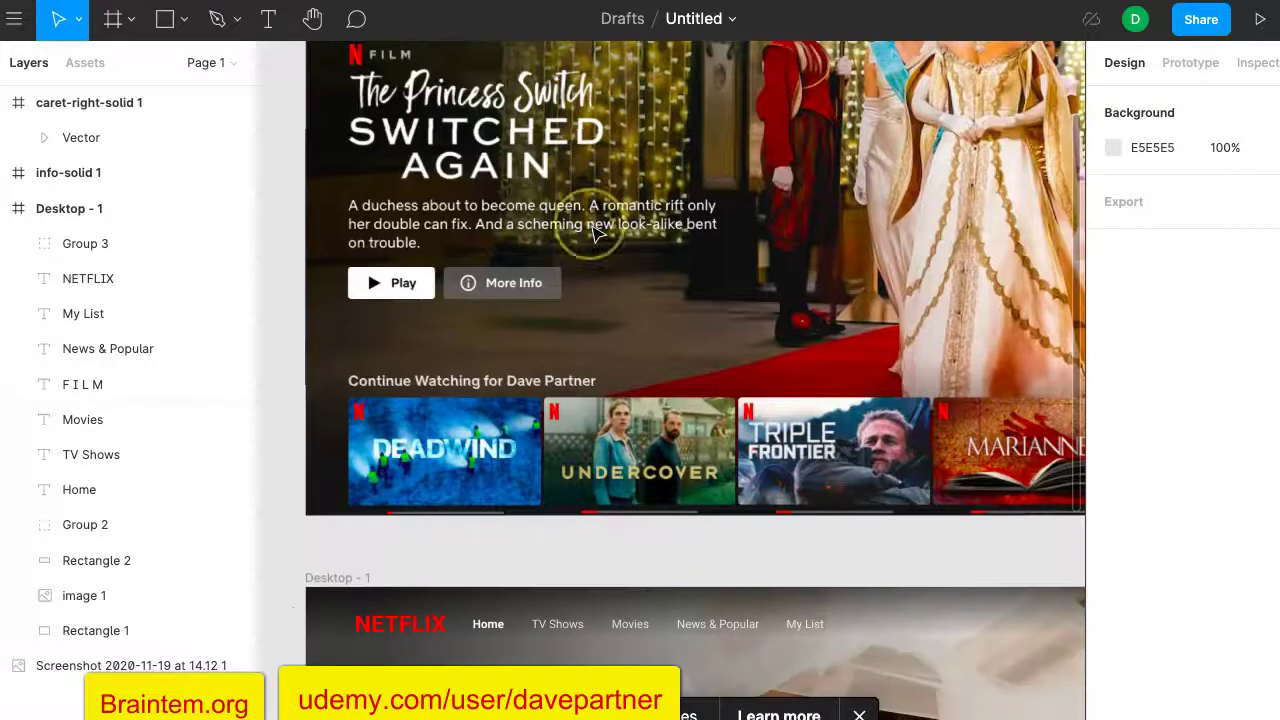
pyautogui.moveTo(447, 165); pyautogui.dragTo(543, 157)
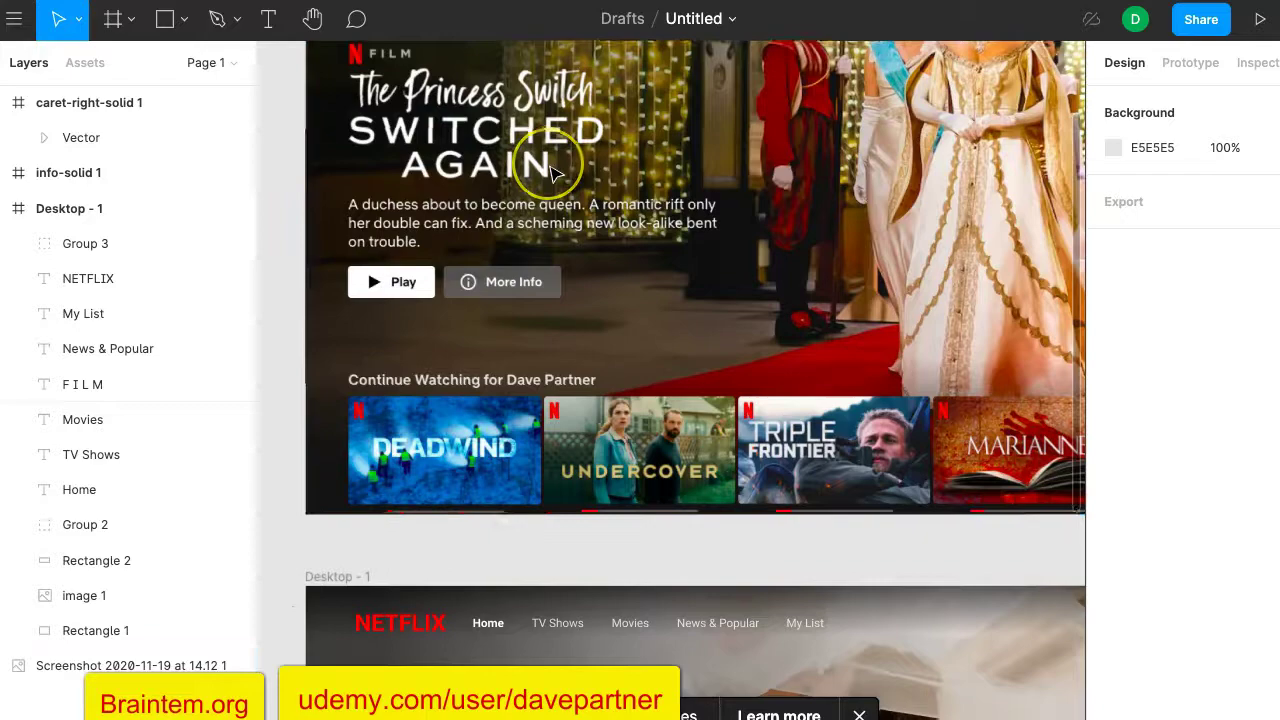
pyautogui.scroll(-8, 551, 166)
pyautogui.scroll(10, 553, 173)
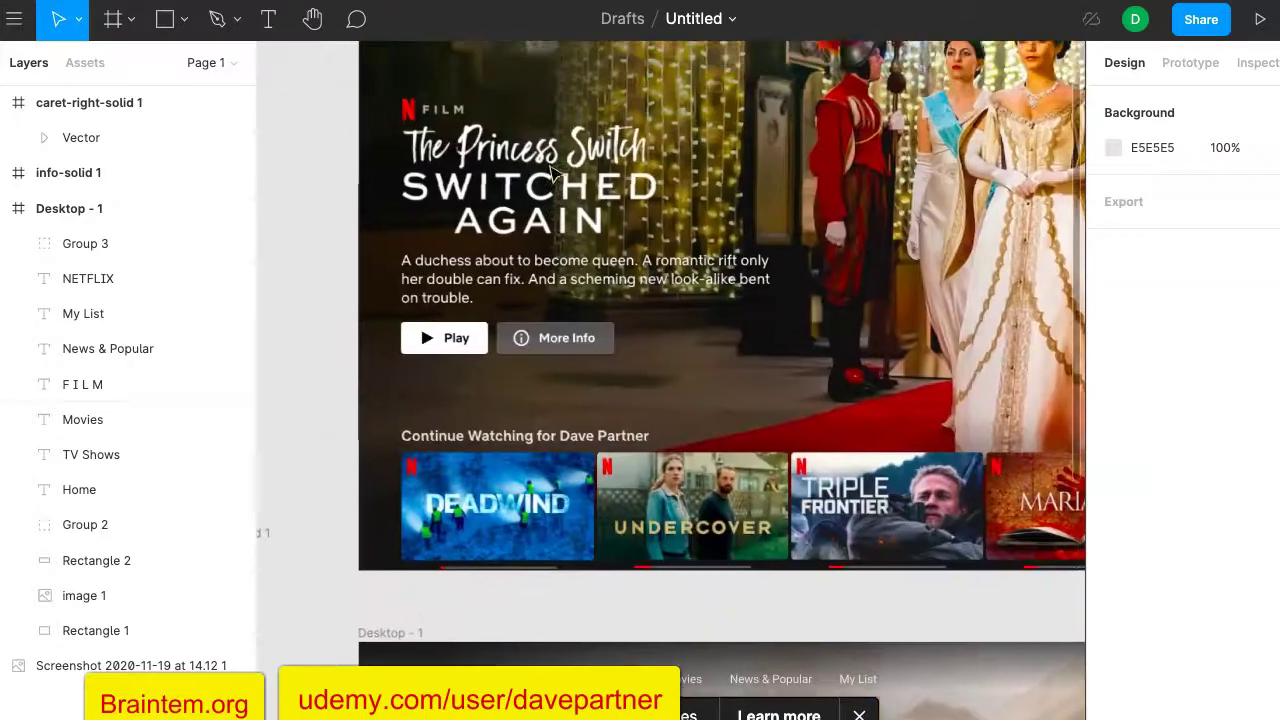
pyautogui.scroll(-8, 555, 172)
pyautogui.scroll(10, 545, 165)
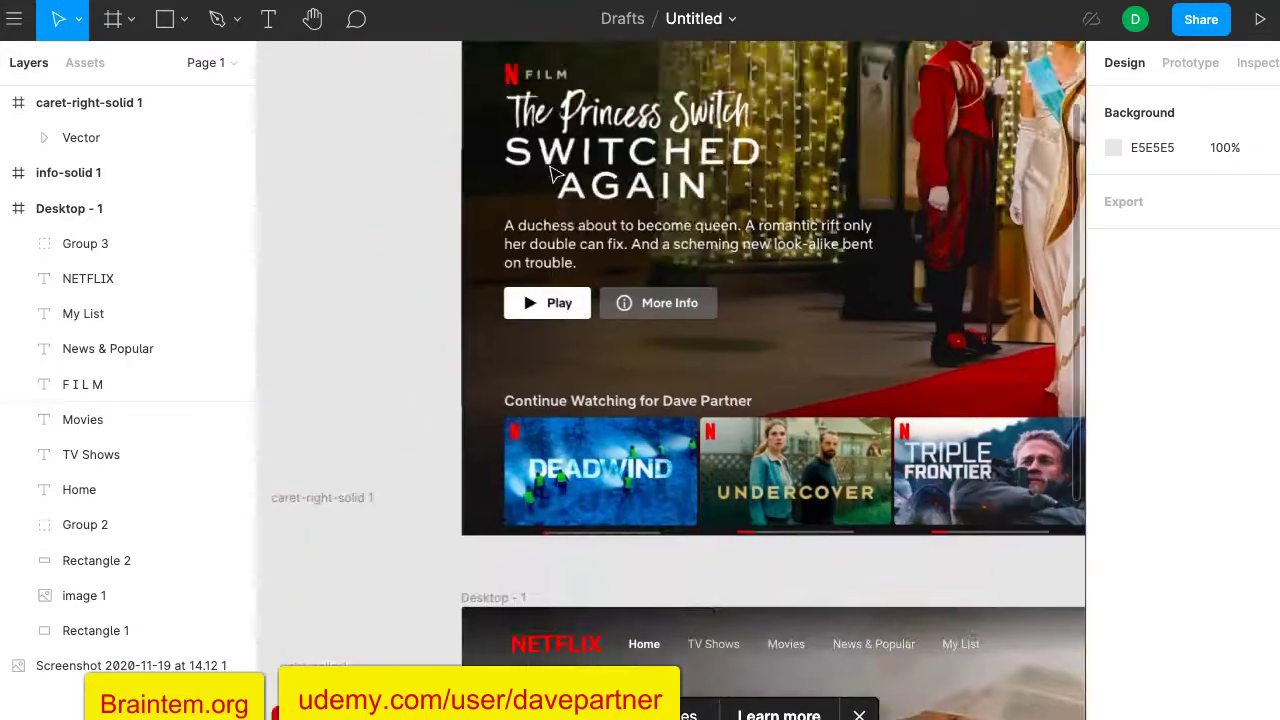
pyautogui.click(541, 162)
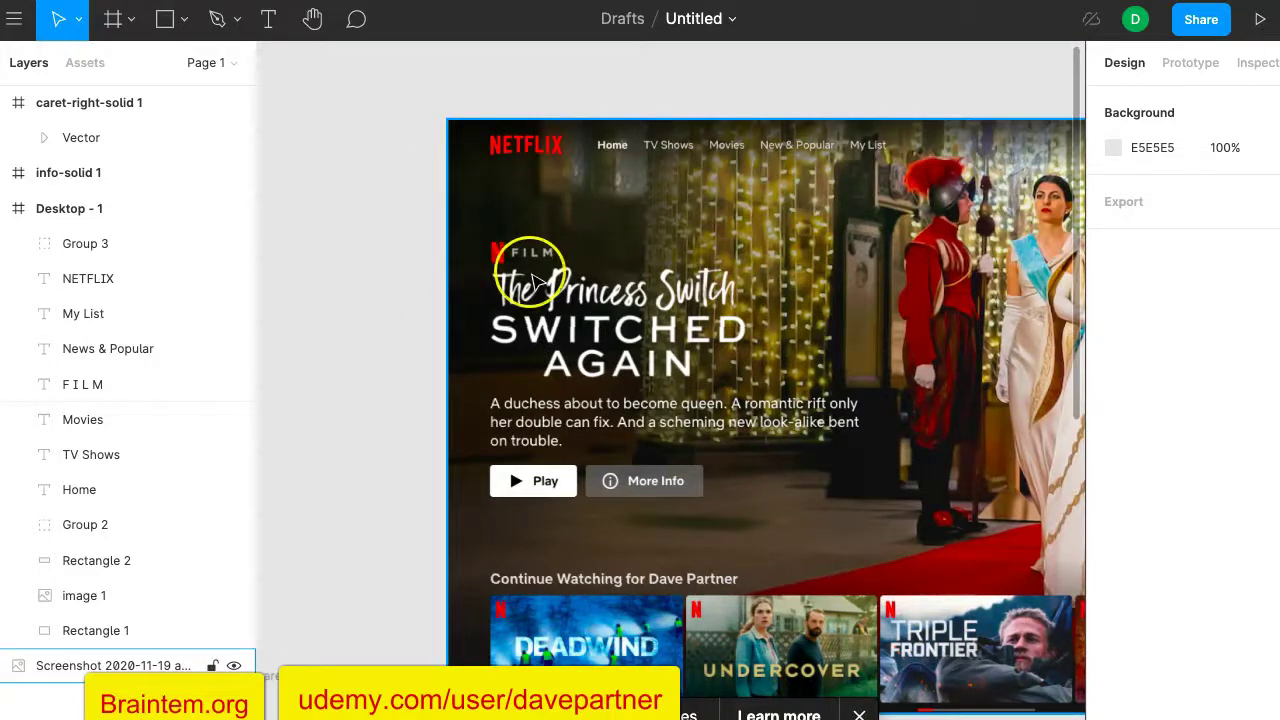
pyautogui.scroll(-4, 535, 282)
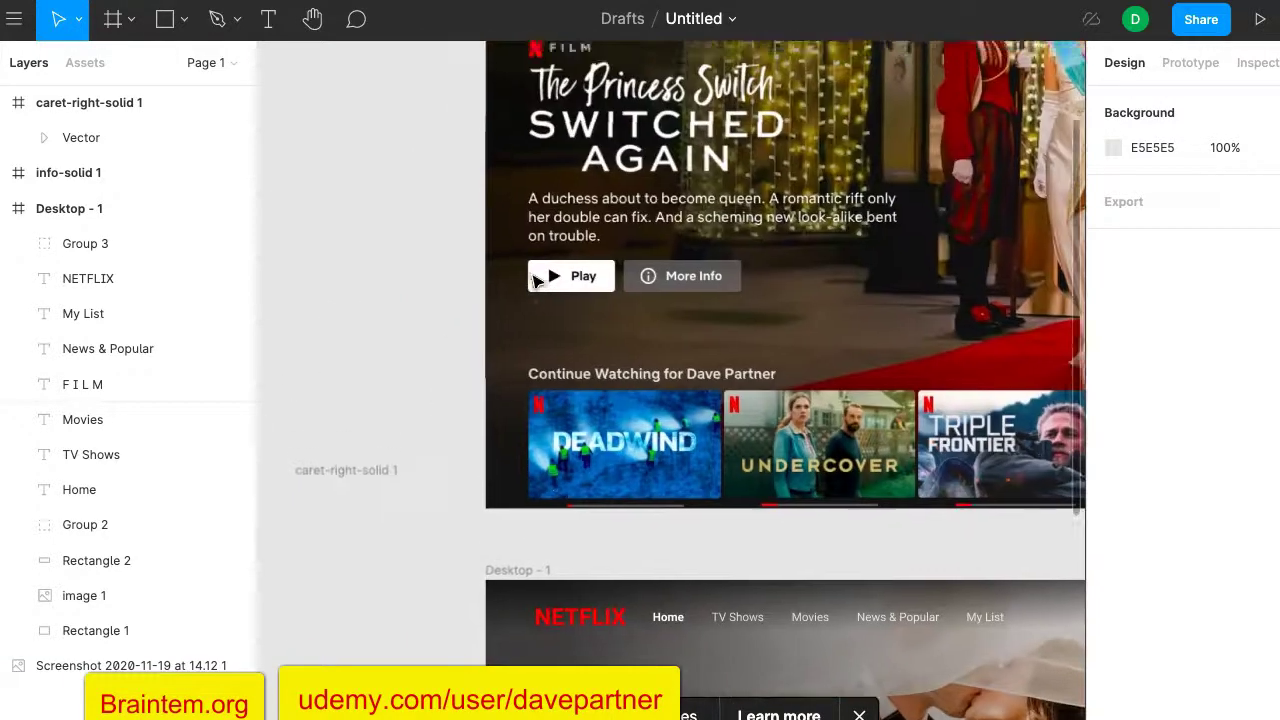
pyautogui.scroll(3, 536, 281)
pyautogui.click(534, 166)
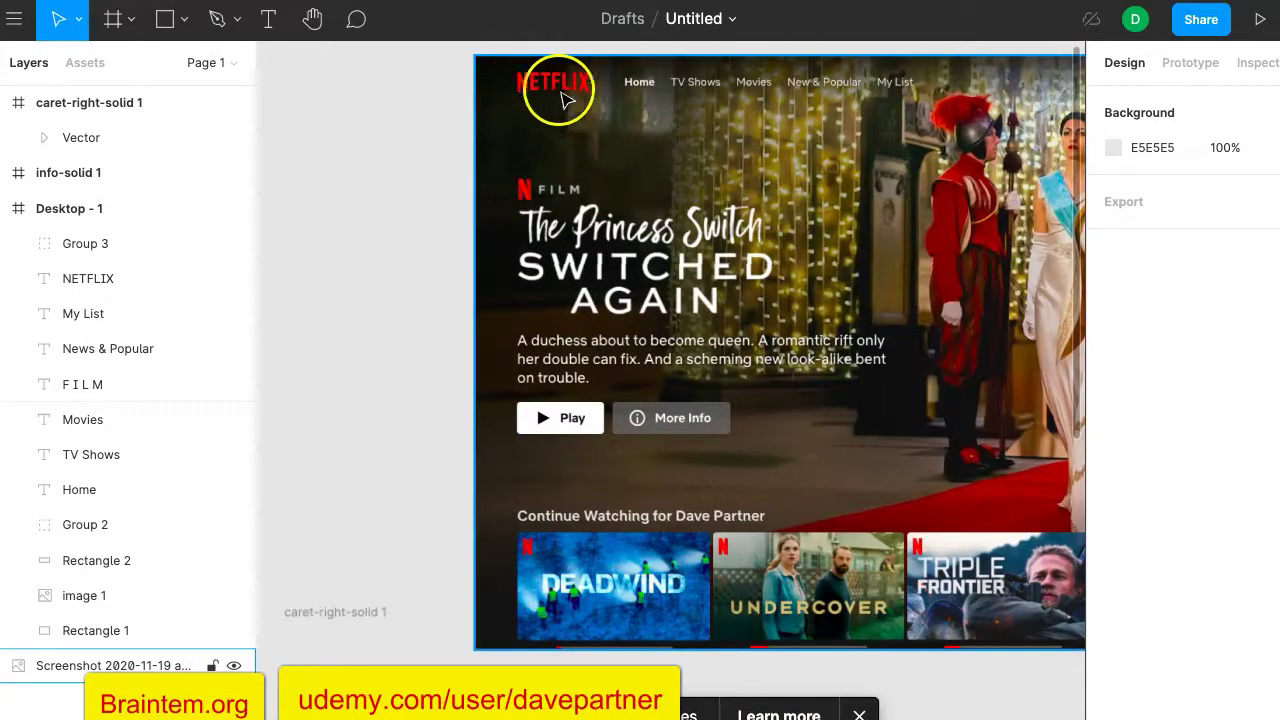
pyautogui.scroll(-6, 520, 186)
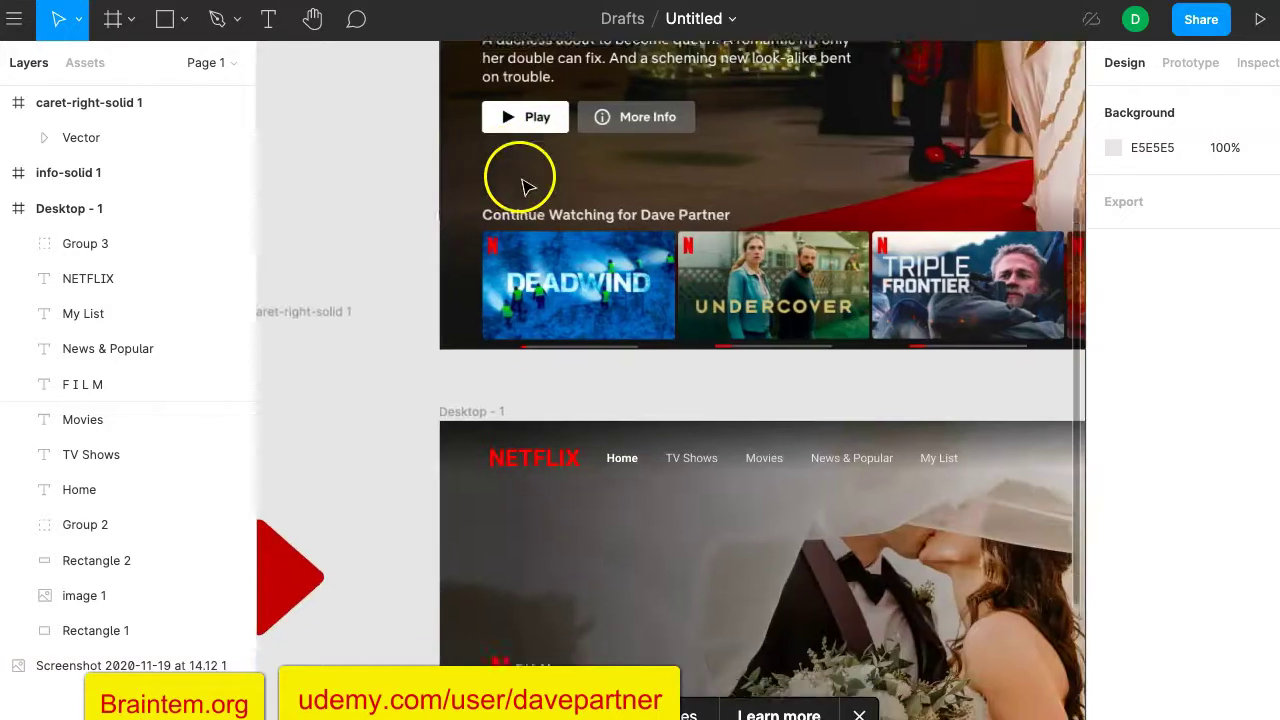
pyautogui.scroll(-3, 528, 186)
pyautogui.click(465, 285)
pyautogui.scroll(10, 466, 286)
pyautogui.hscroll(-4, 466, 286)
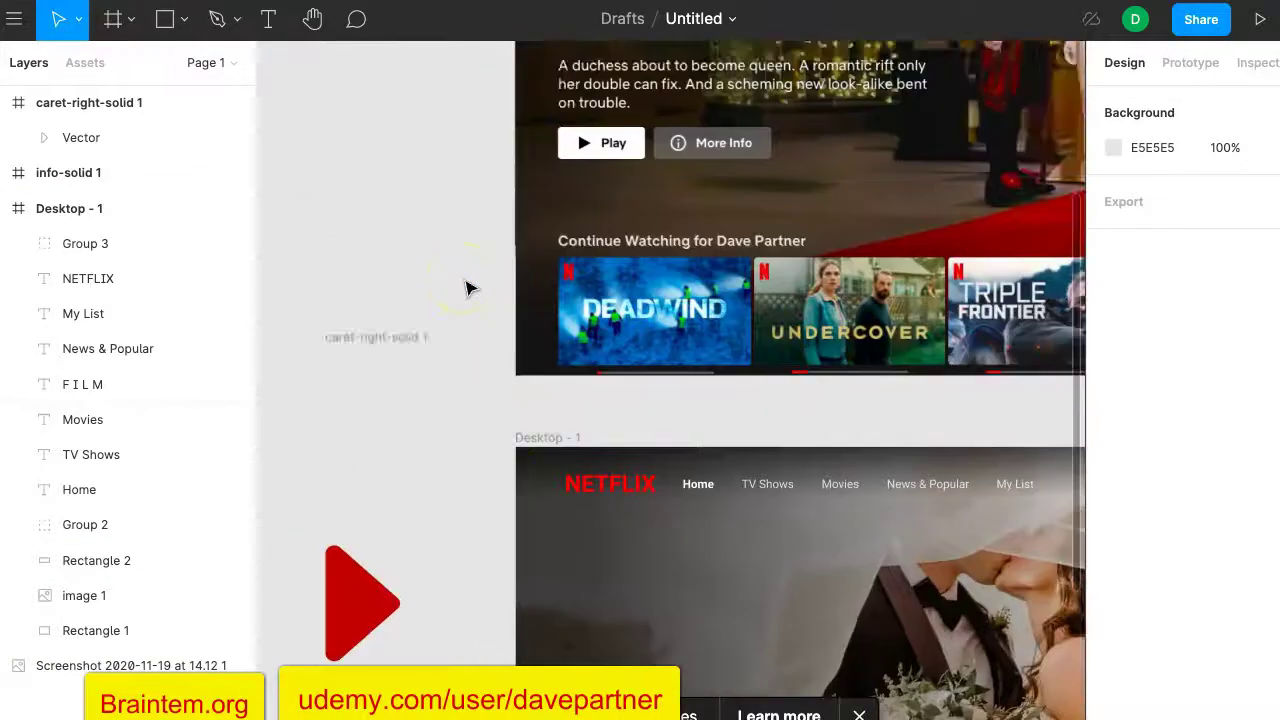
# Move the F I L M label and the N group up closer to the navigation bar, with the N at X 63, Y 169.
pyautogui.scroll(-9, 628, 218)
pyautogui.hscroll(3, 628, 218)
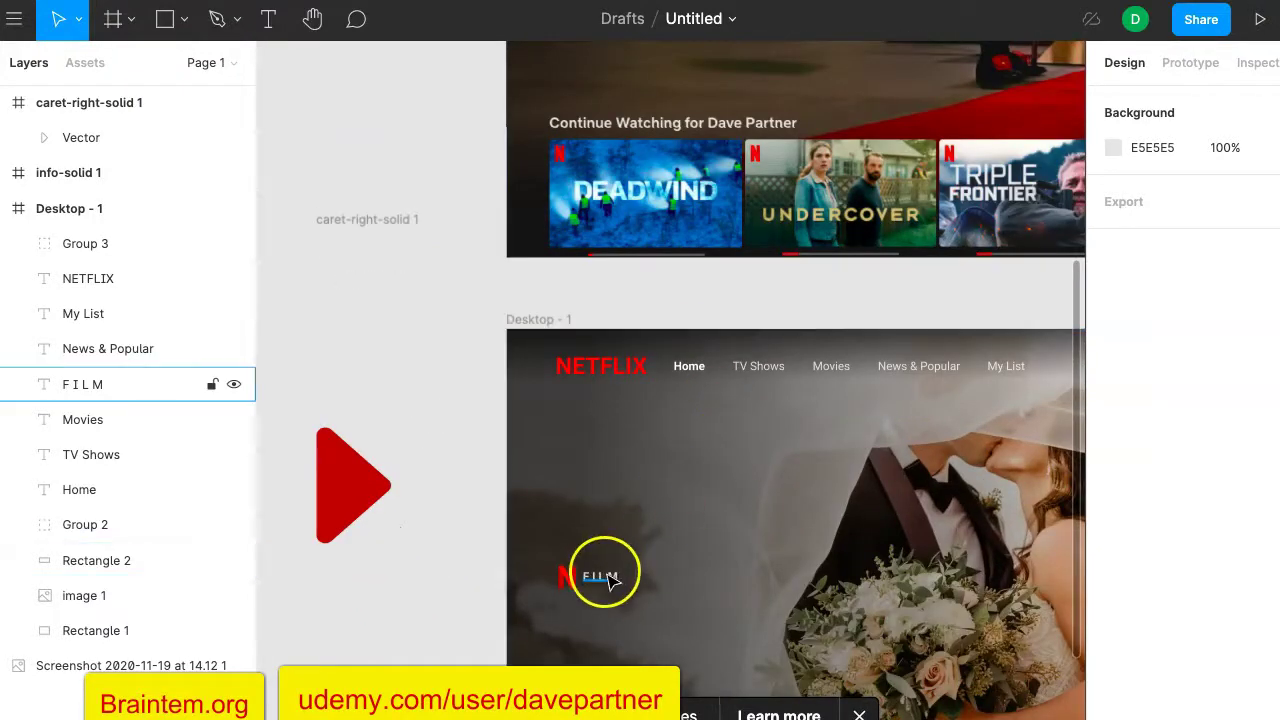
pyautogui.moveTo(612, 580); pyautogui.dragTo(607, 476)
pyautogui.moveTo(568, 578); pyautogui.dragTo(563, 476)
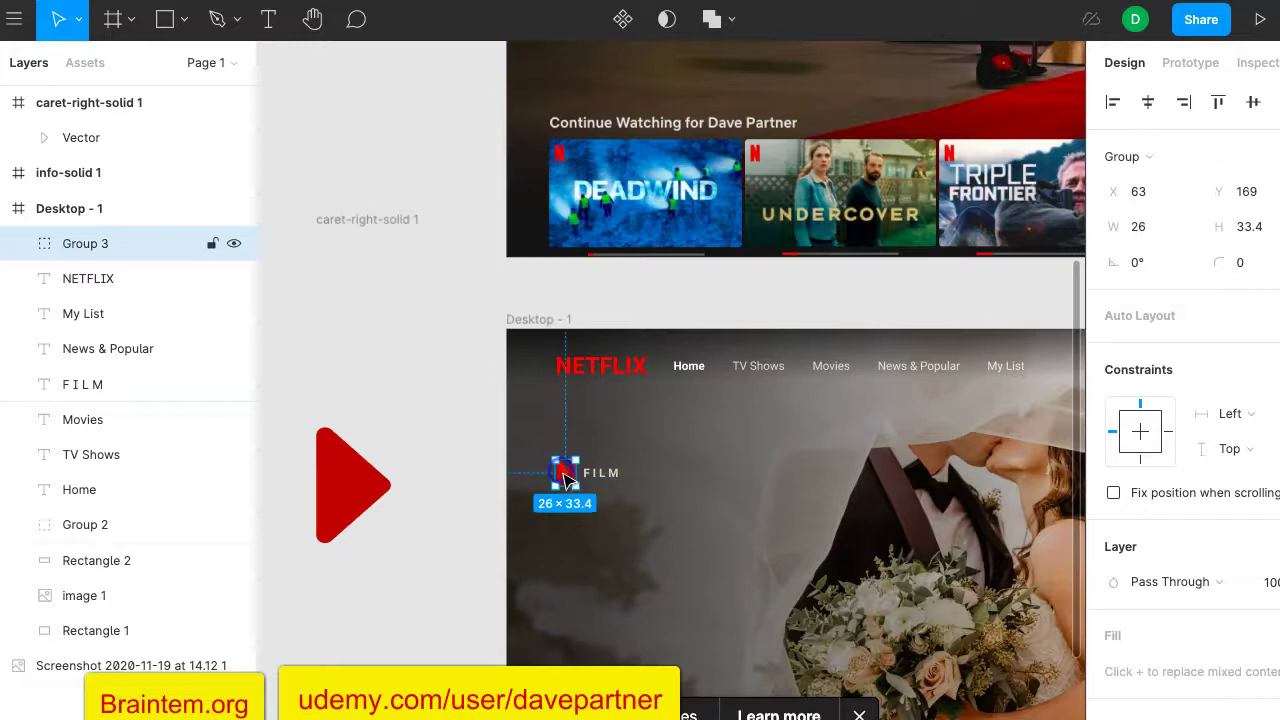
pyautogui.scroll(5, 705, 357)
pyautogui.scroll(-4, 713, 360)
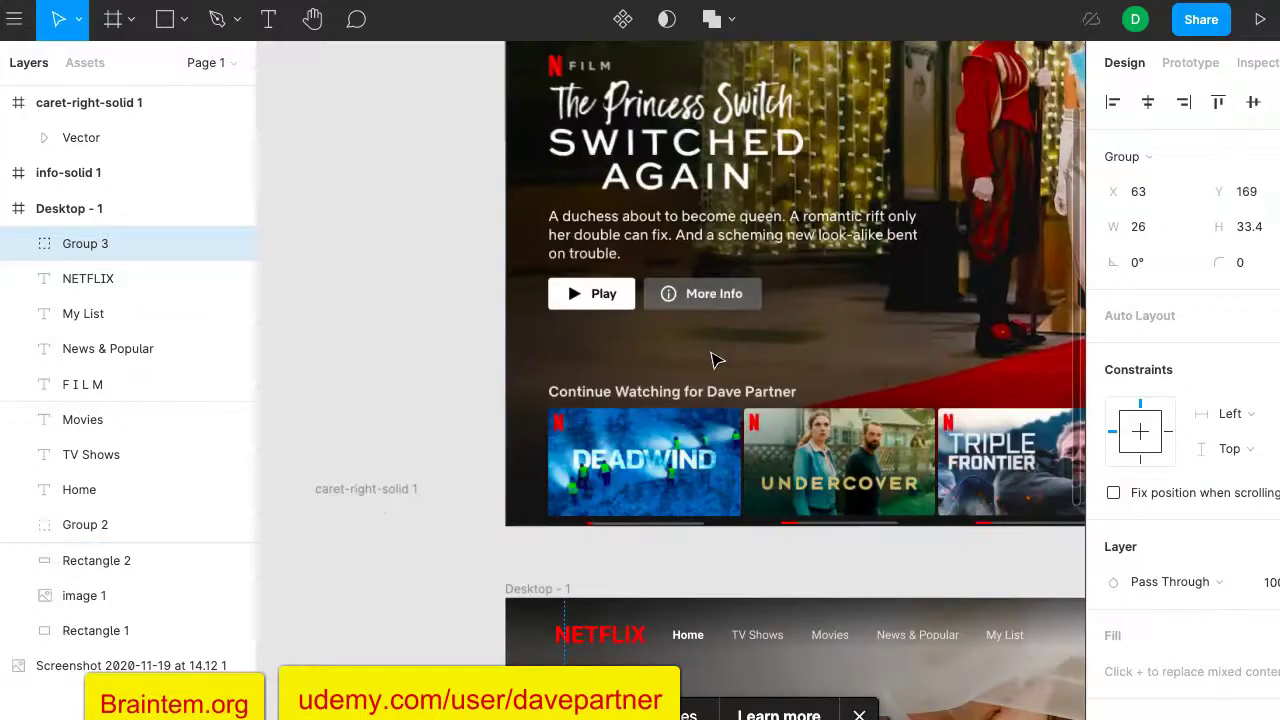
pyautogui.scroll(3, 713, 360)
pyautogui.scroll(-5, 712, 360)
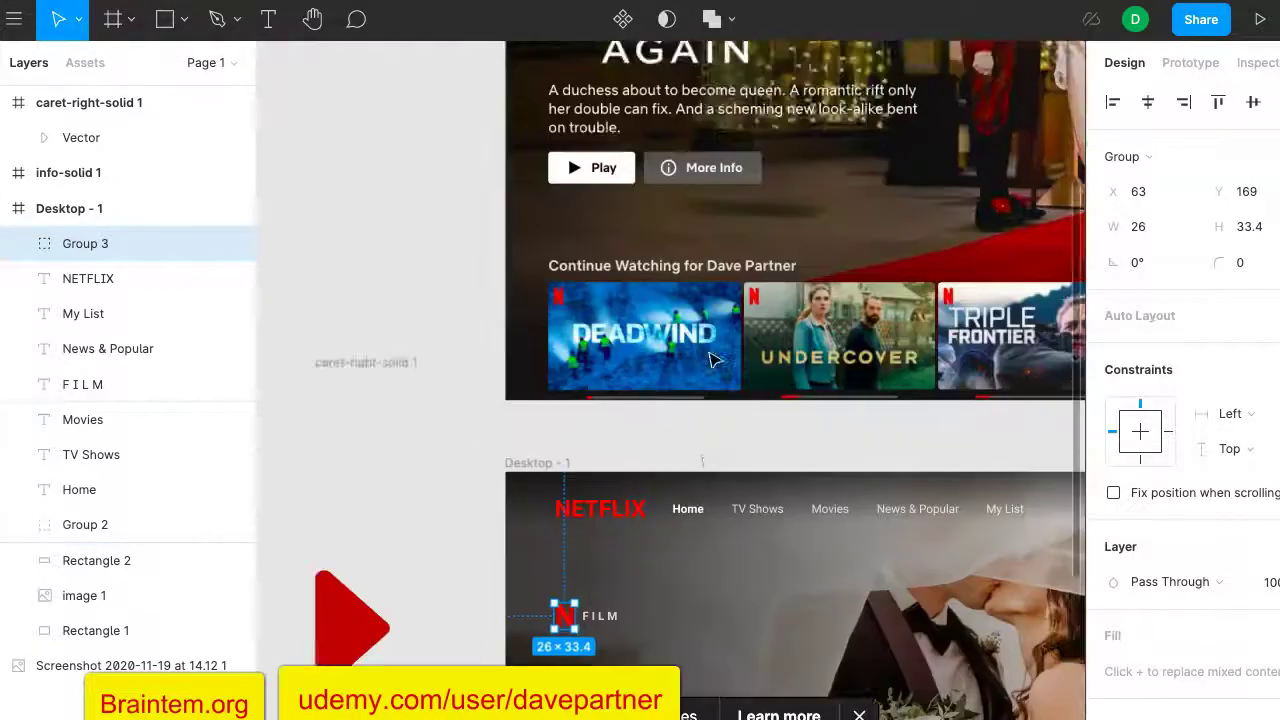
pyautogui.click(450, 359)
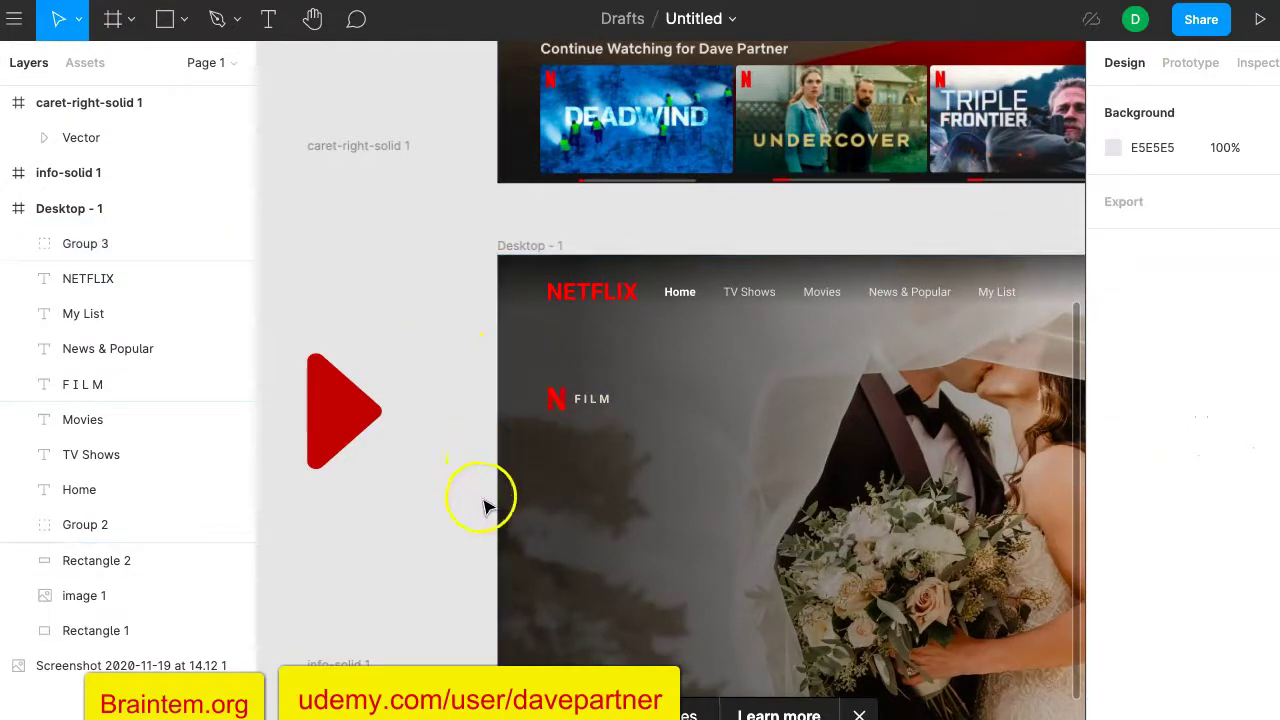
# Add the title text "The Princess Switch" below the N mark at X 65, Y 237.
pyautogui.hscroll(3, 448, 290)
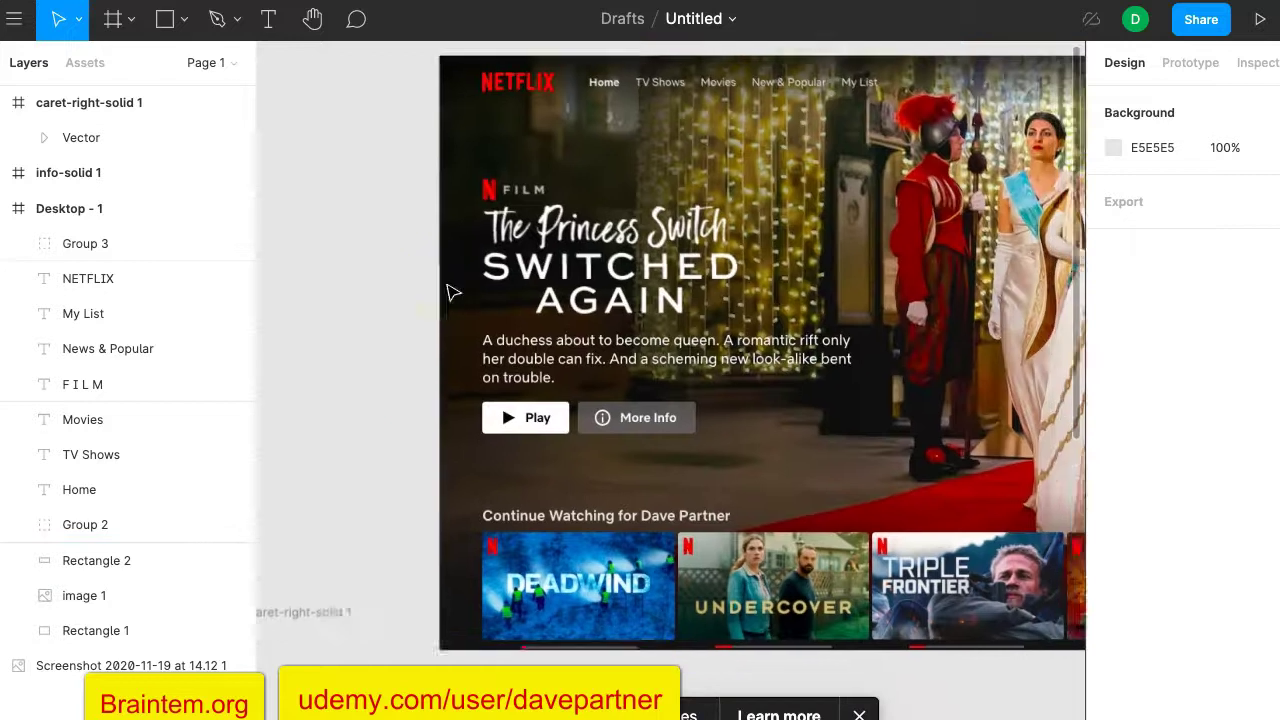
pyautogui.click(268, 19)
pyautogui.scroll(-5, 369, 377)
pyautogui.scroll(-1, 369, 377)
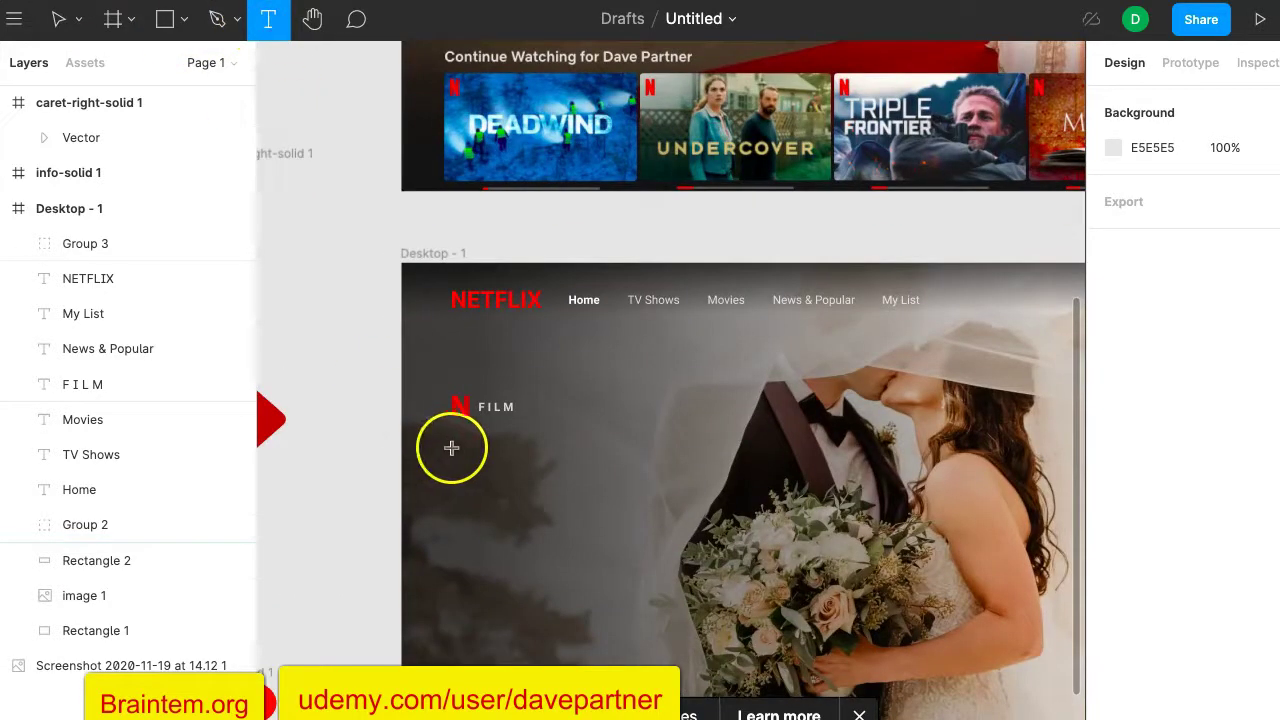
pyautogui.click(451, 448)
pyautogui.write('The Princess Switch')
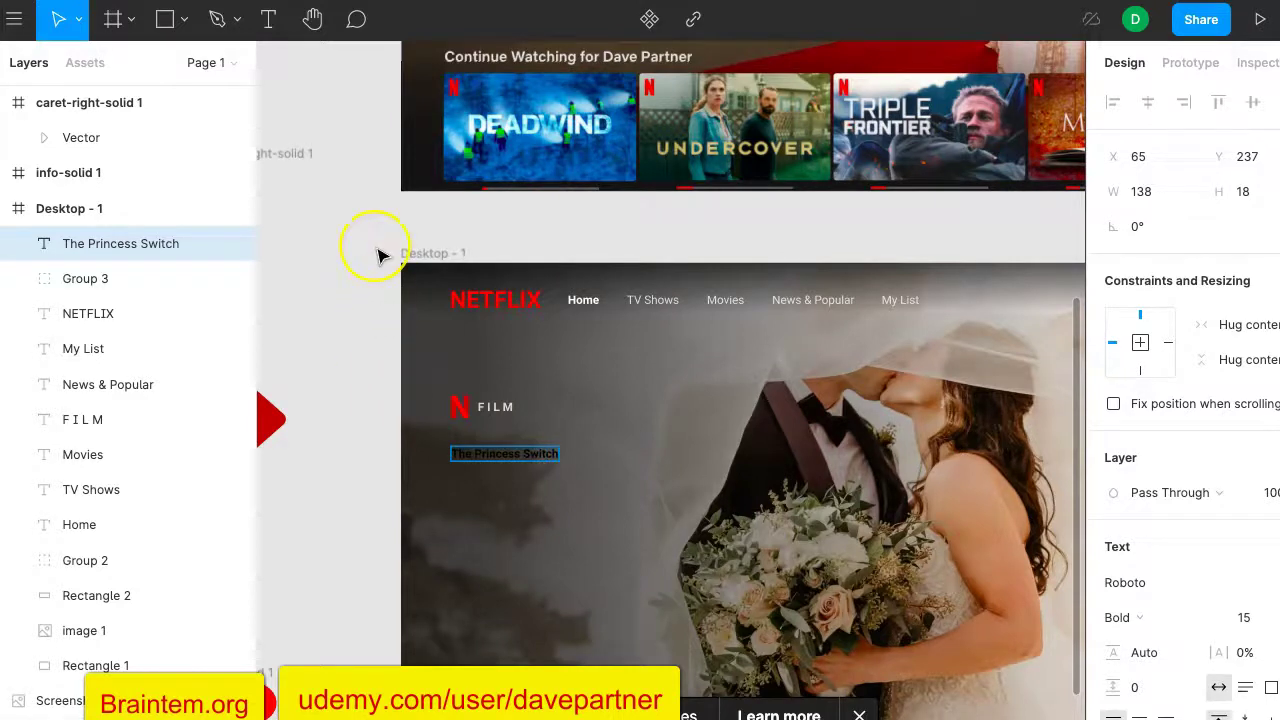
# Set The Princess Switch title's font size to 40 and move it to X 63, Y 231.
pyautogui.scroll(5, 378, 255)
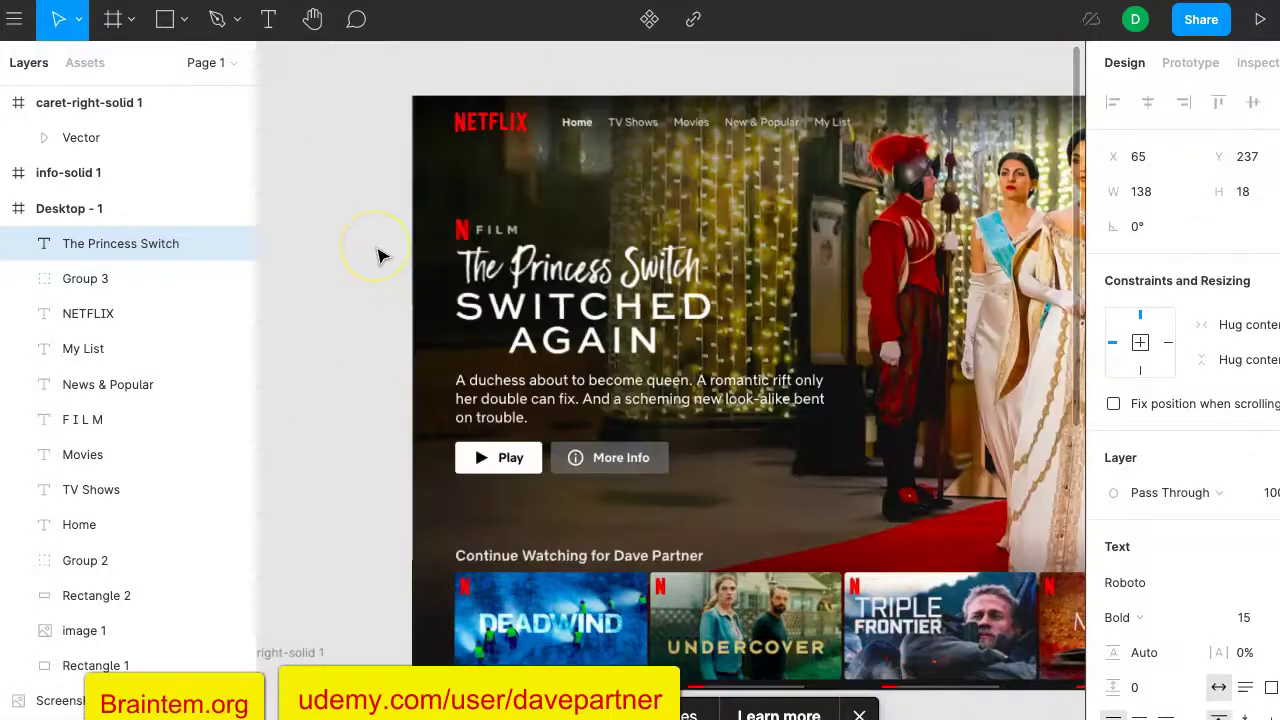
pyautogui.scroll(-5, 378, 255)
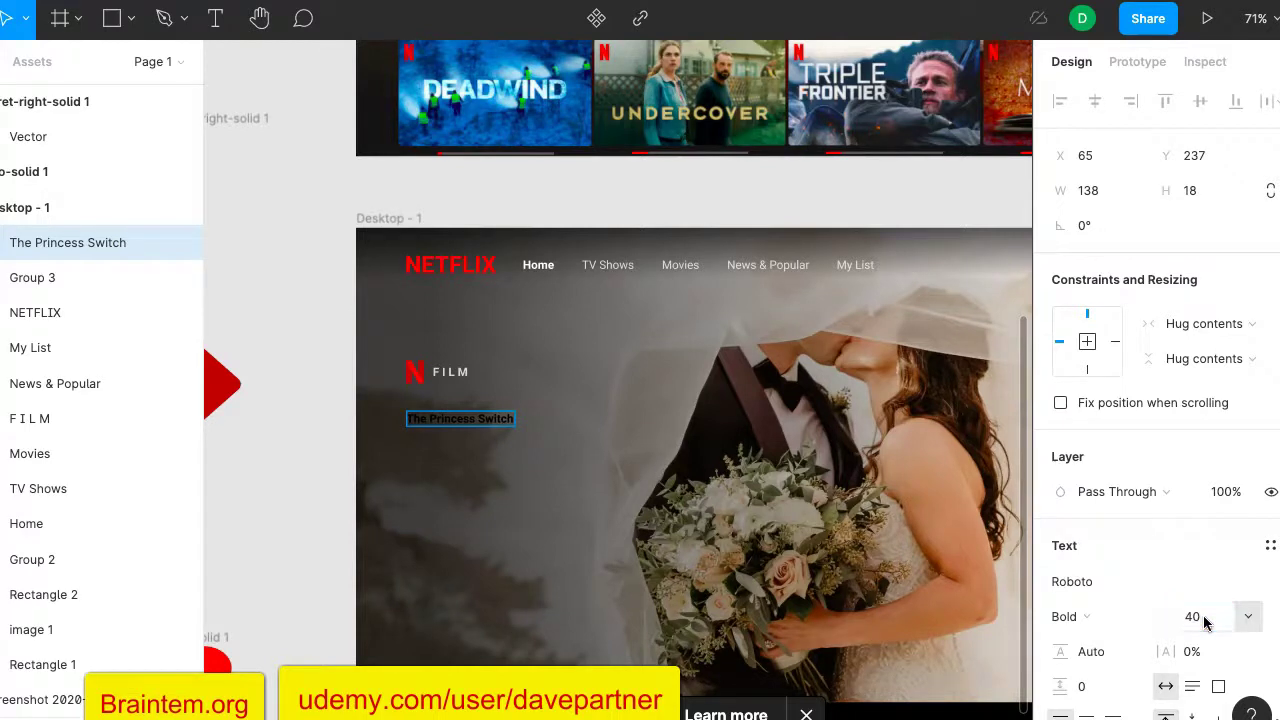
pyautogui.click(560, 330)
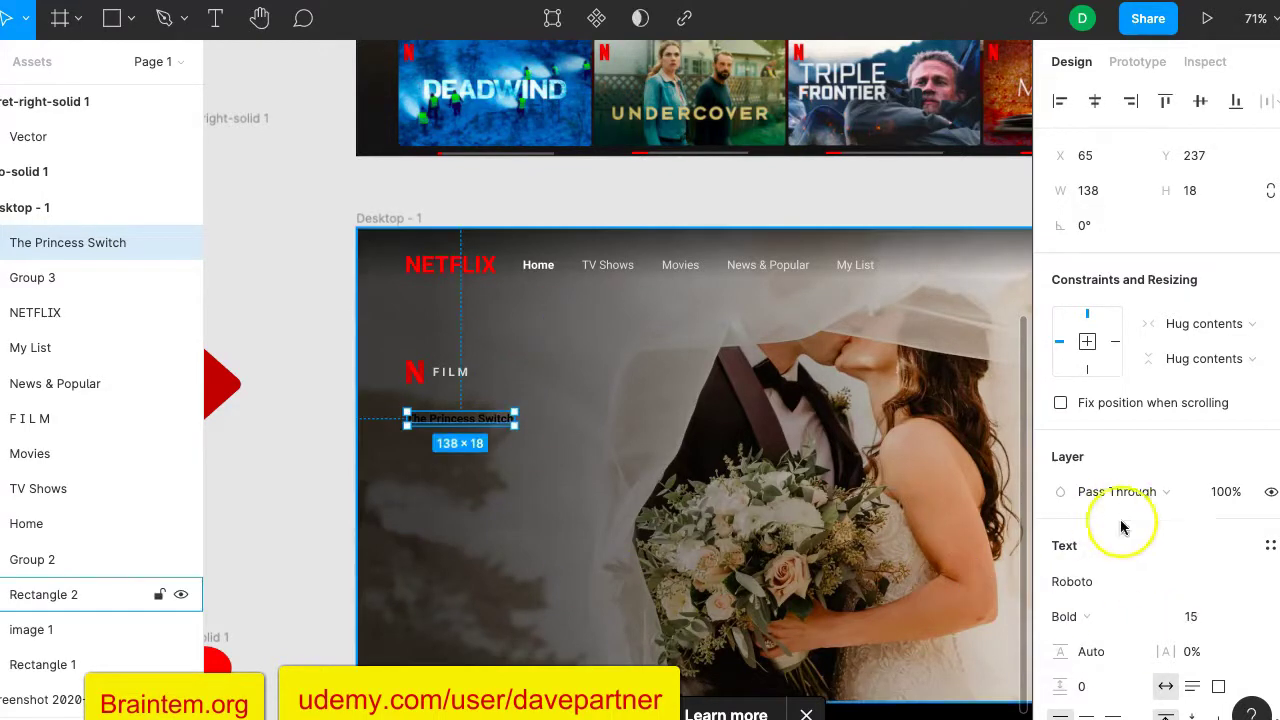
pyautogui.click(1193, 620)
pyautogui.write('4')
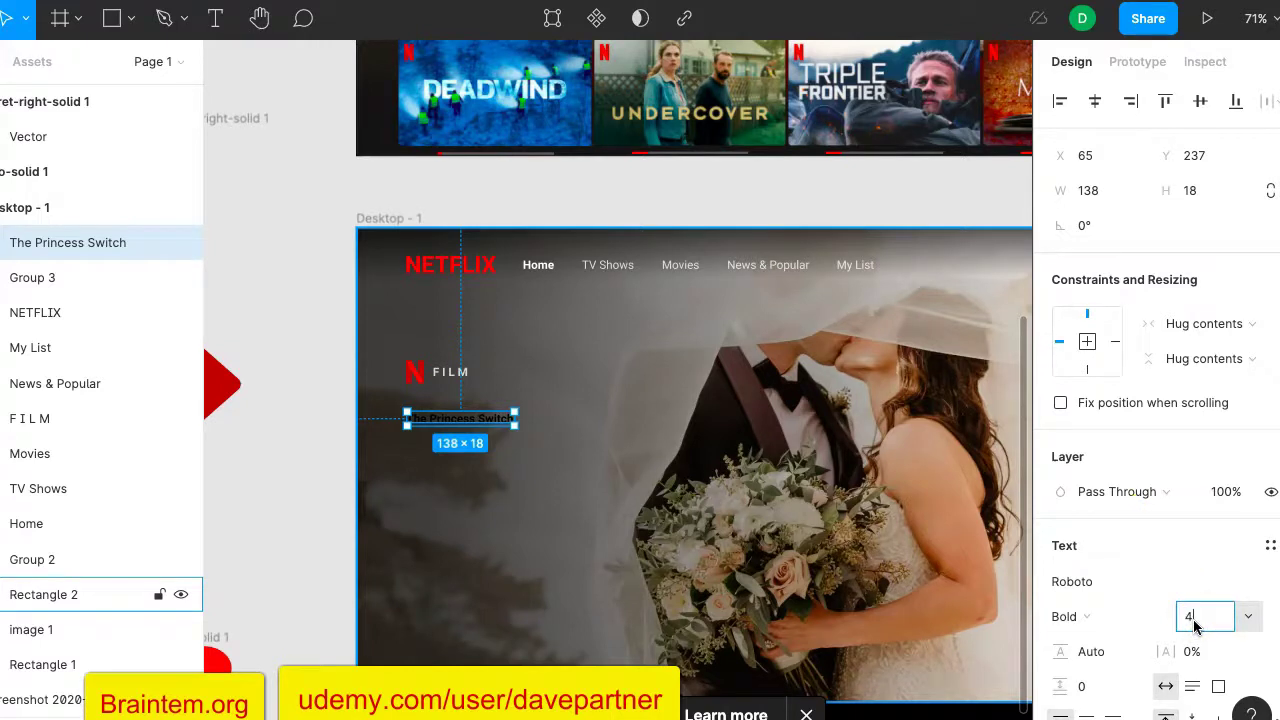
pyautogui.write('0')
pyautogui.press('Return')
pyautogui.moveTo(655, 438)
pyautogui.mouseDown()
pyautogui.moveTo(643, 440)
pyautogui.moveTo(655, 432)
pyautogui.mouseUp()
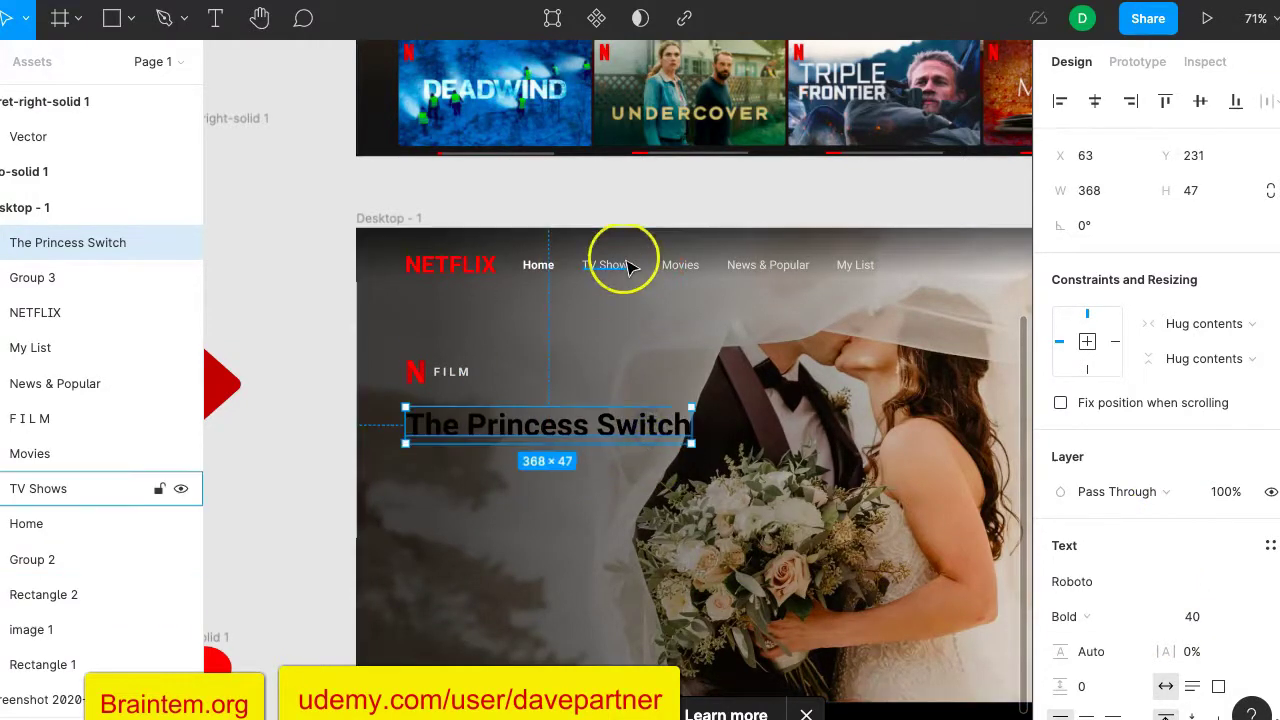
# Compare the title with the reference screenshot and set its font size to 30.
pyautogui.scroll(6, 623, 262)
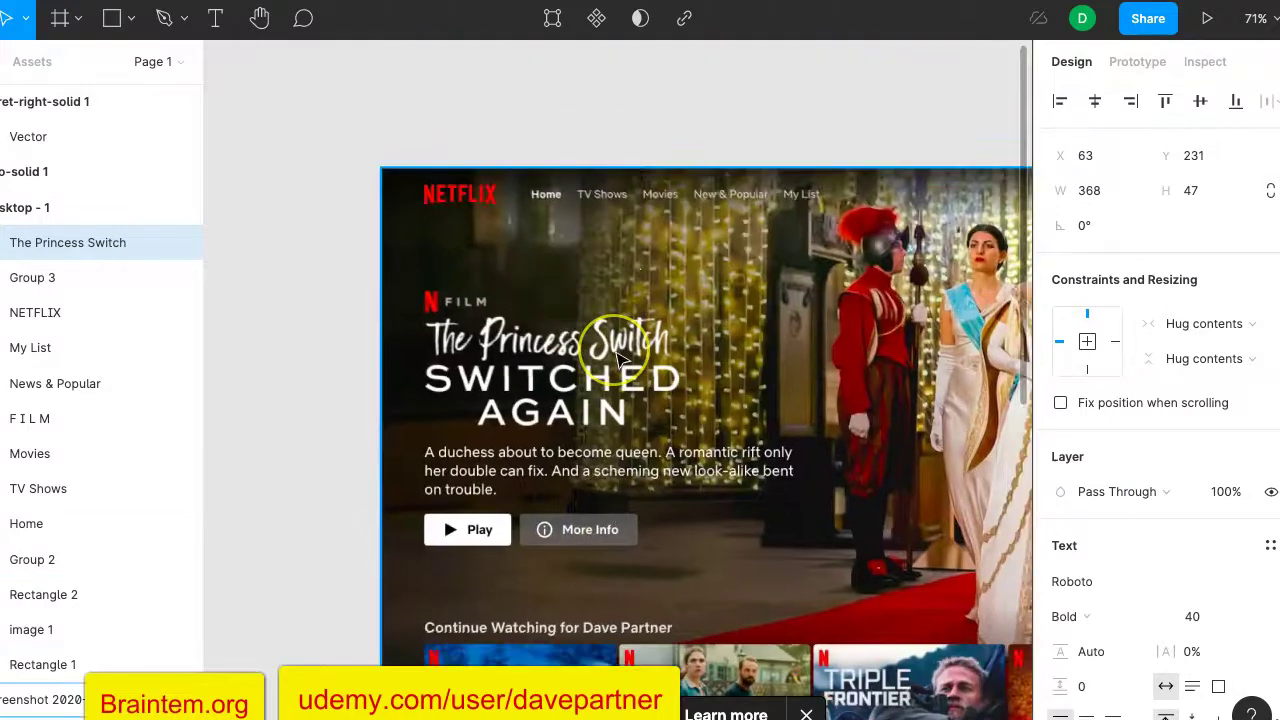
pyautogui.scroll(-6, 618, 364)
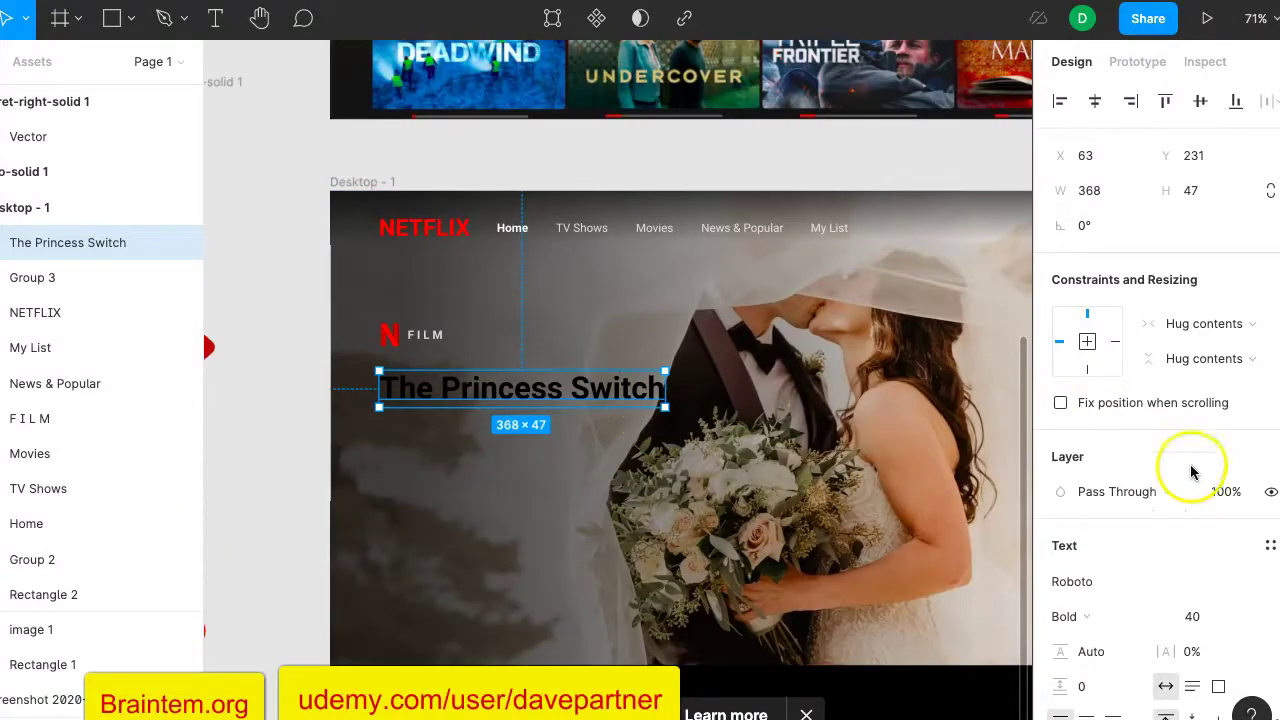
pyautogui.click(1193, 620)
pyautogui.write('30')
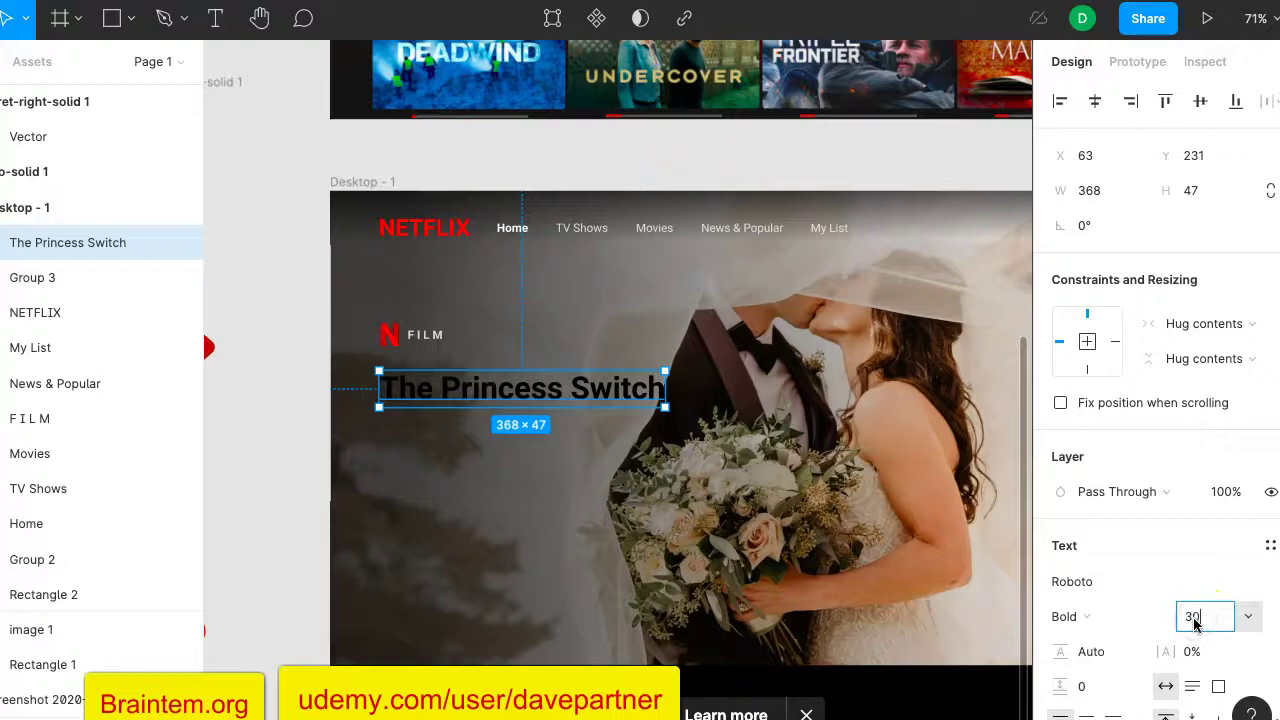
pyautogui.press('Return')
pyautogui.scroll(6, 757, 286)
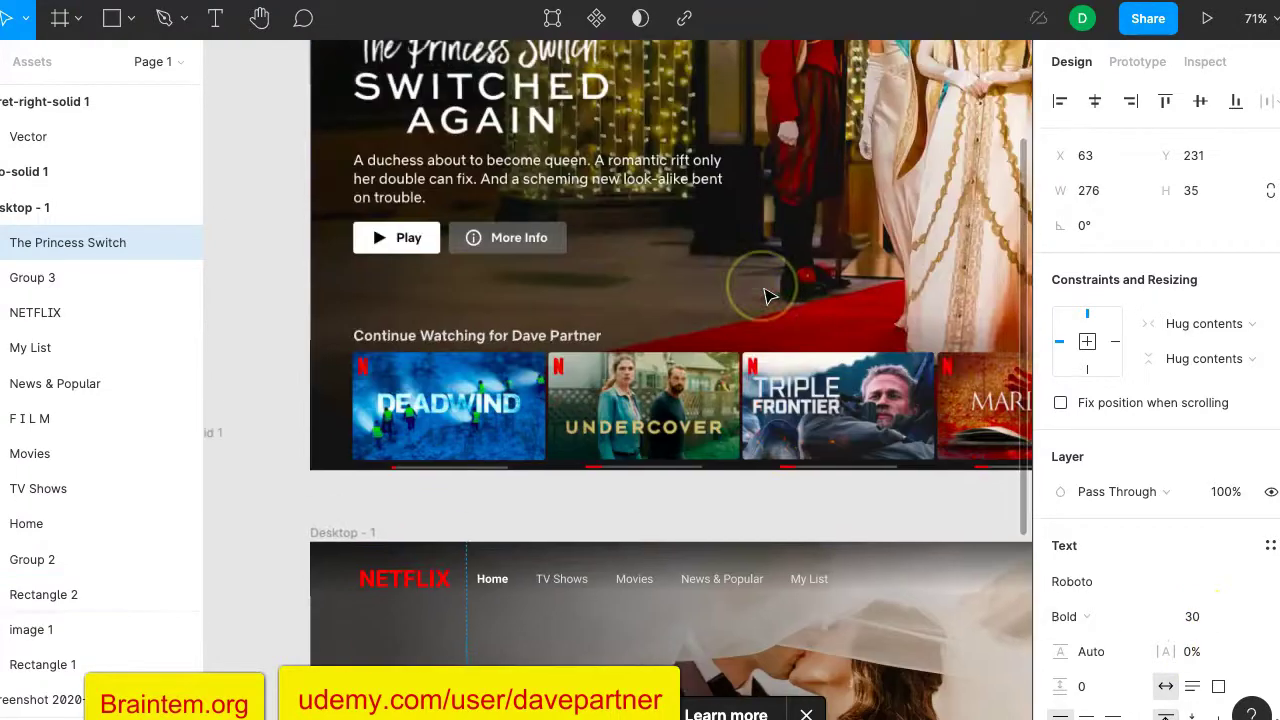
pyautogui.scroll(-6, 767, 292)
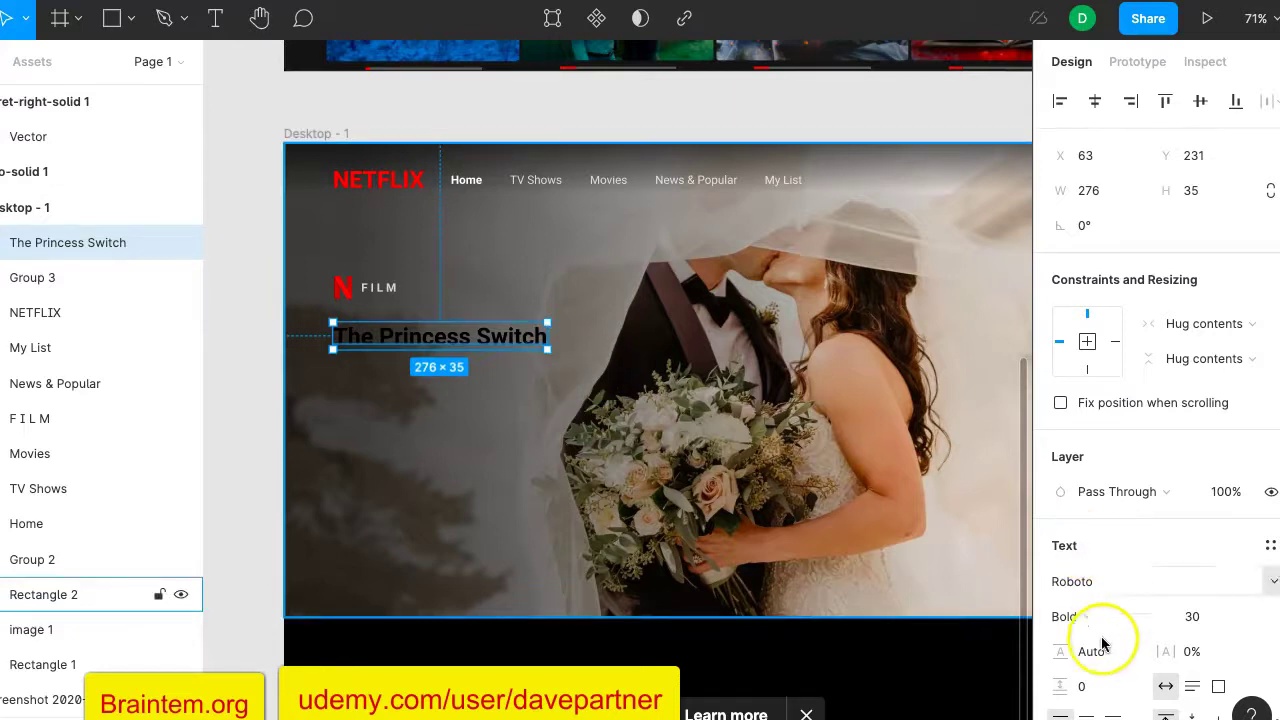
# Change The Princess Switch title's fill to white FFFFFF from the document colors.
pyautogui.scroll(-3, 1215, 540)
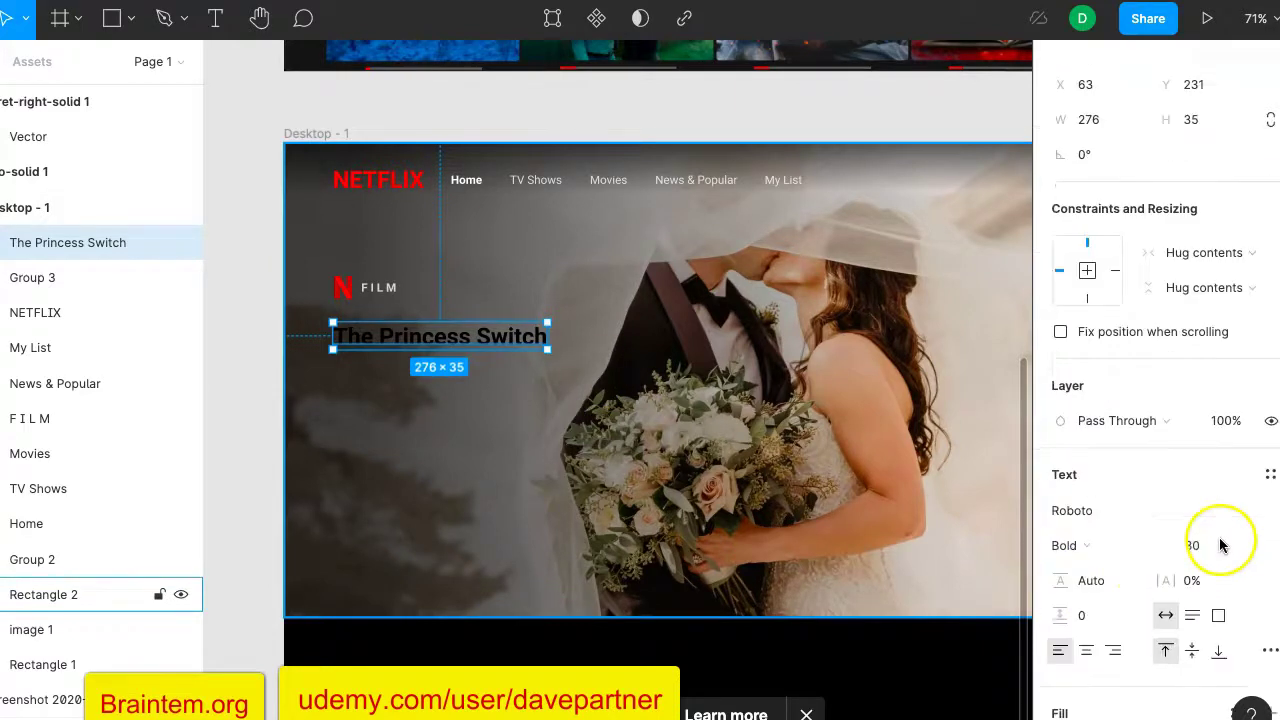
pyautogui.click(1062, 672)
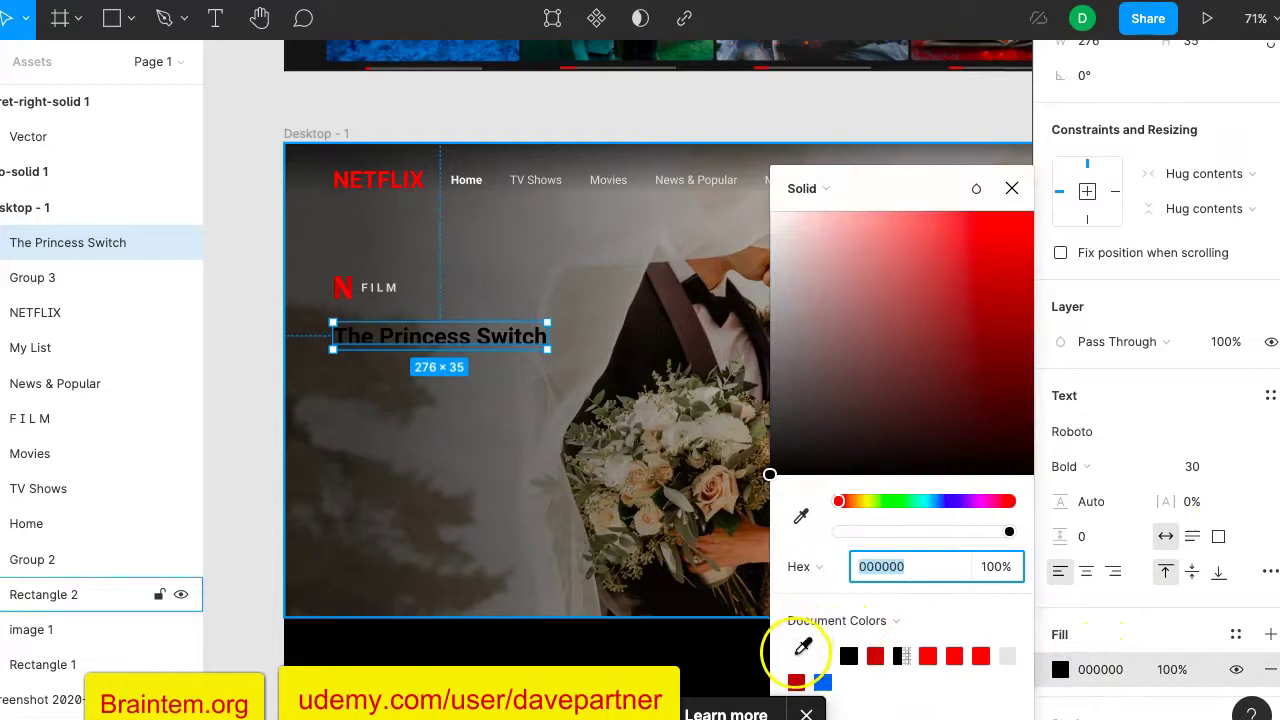
pyautogui.click(793, 655)
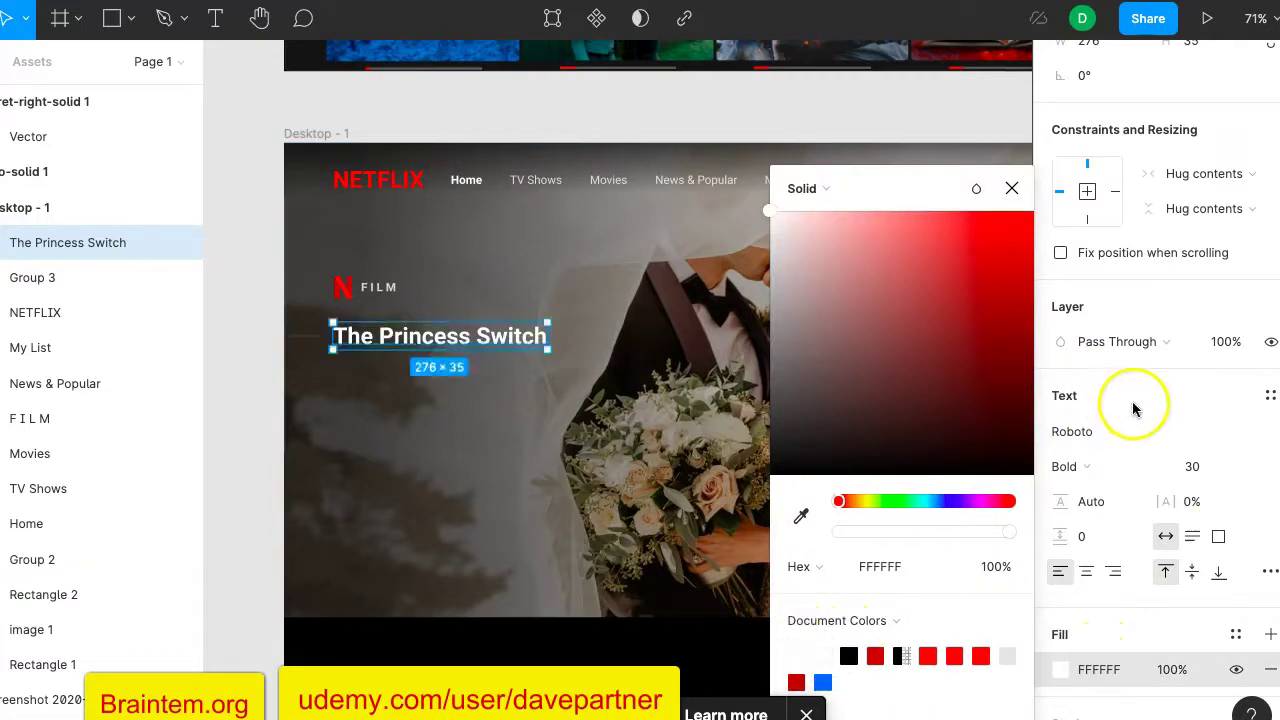
# Compare The Princess Switch title with the reference lettering and try the Passero One font on it.
pyautogui.click(1133, 404)
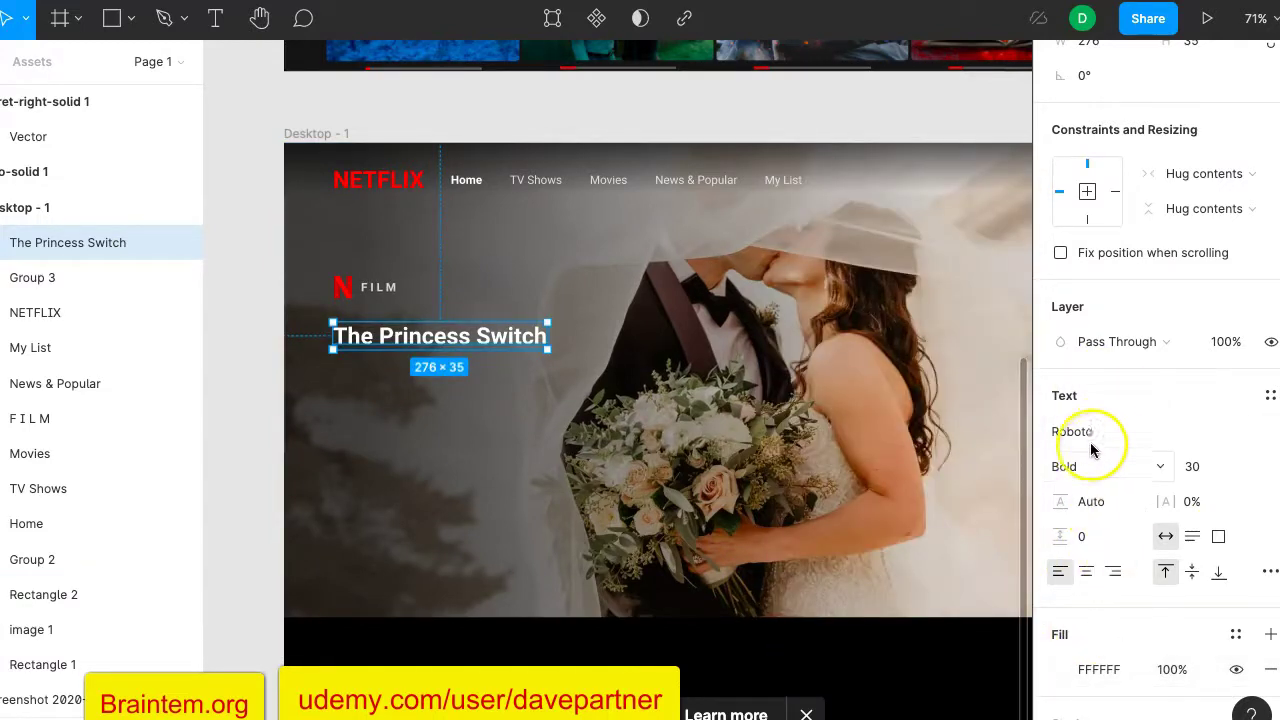
pyautogui.scroll(3, 1075, 395)
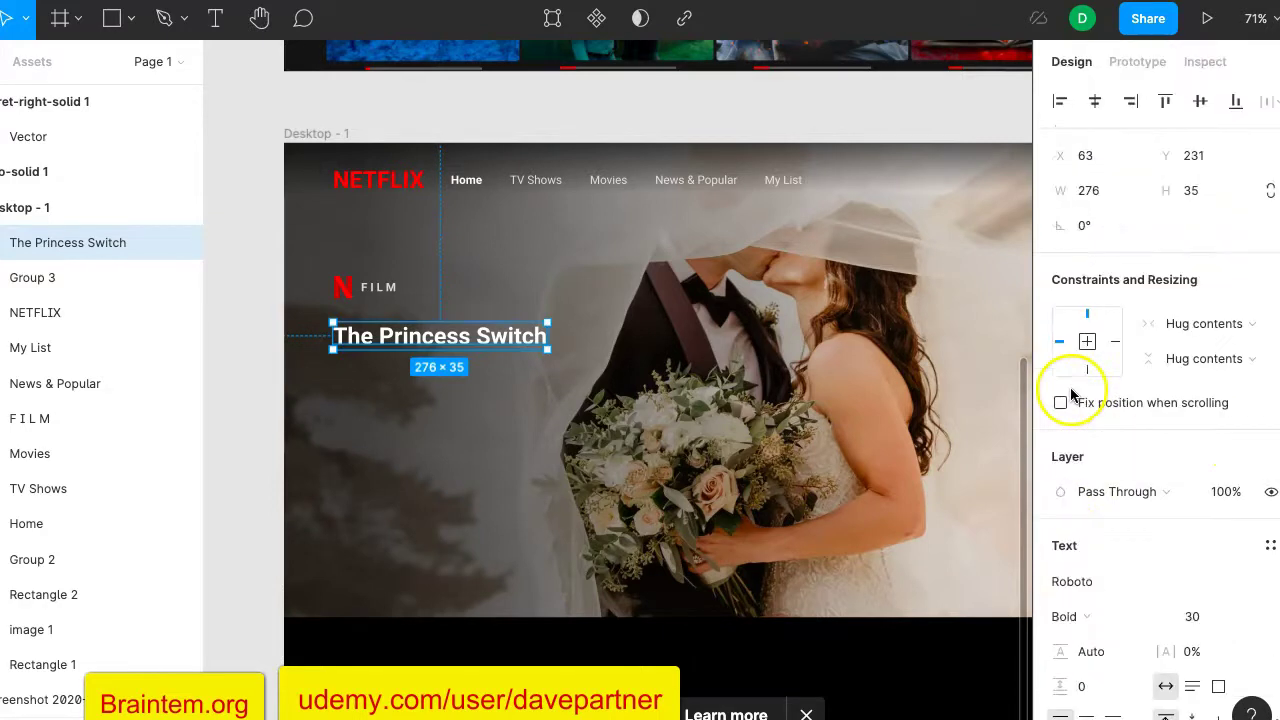
pyautogui.scroll(5, 950, 220)
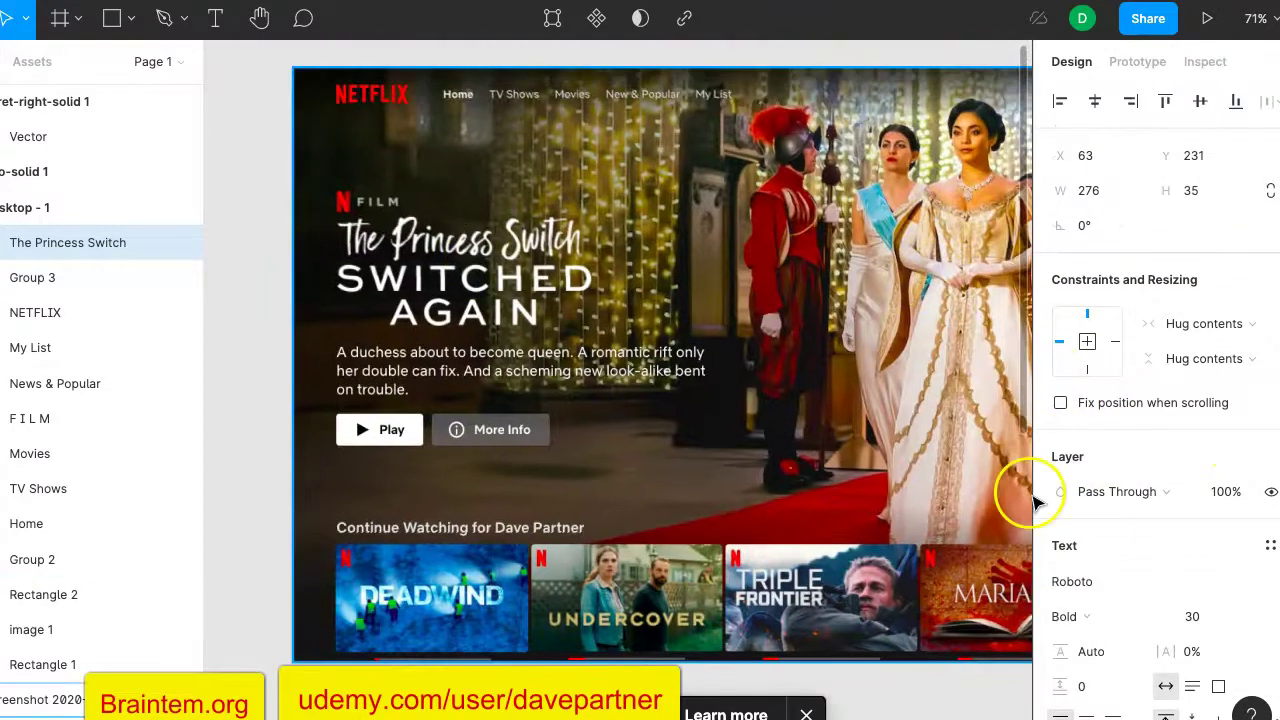
pyautogui.scroll(-1, 1150, 537)
pyautogui.scroll(-3, 1148, 537)
pyautogui.scroll(-6, 843, 606)
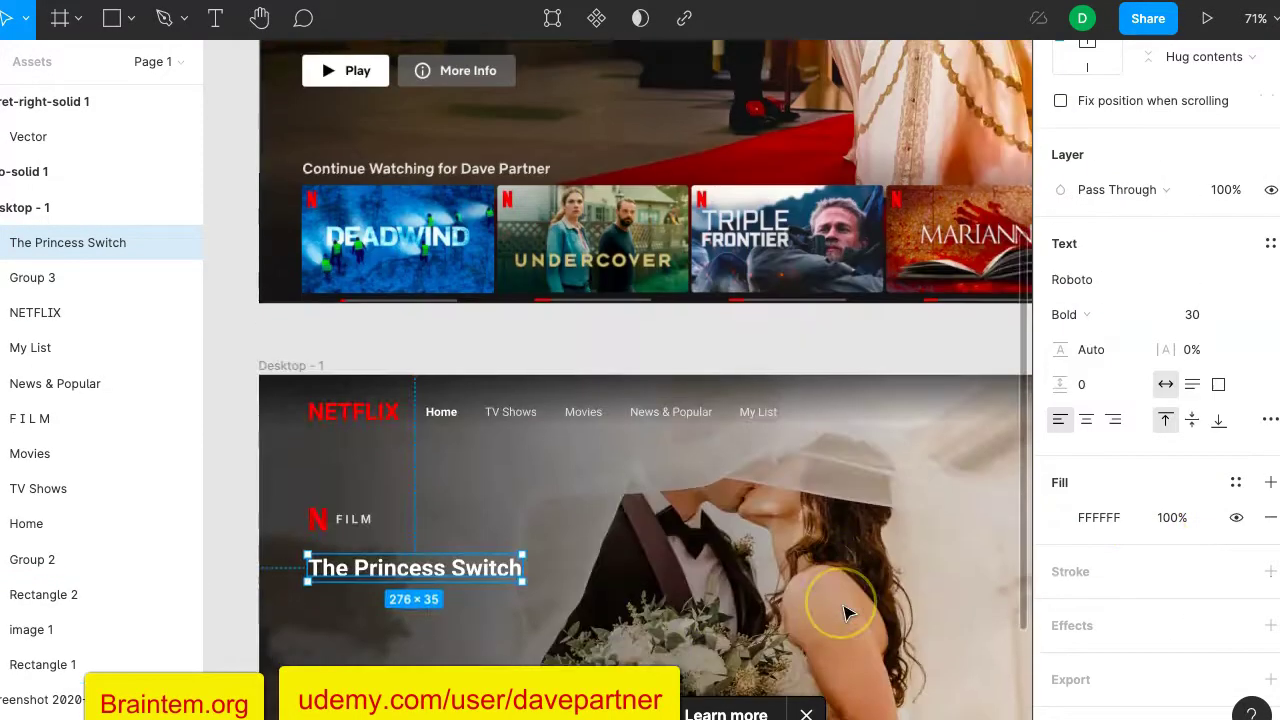
pyautogui.scroll(-1, 845, 608)
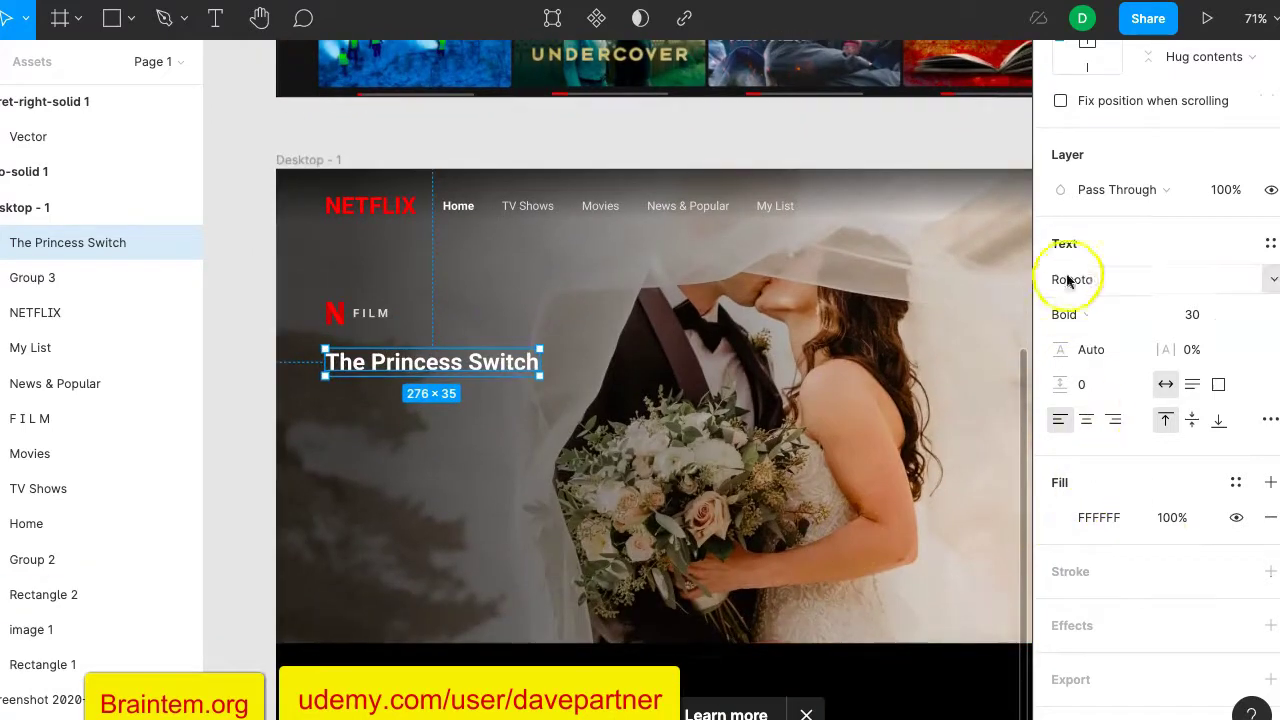
pyautogui.click(1273, 283)
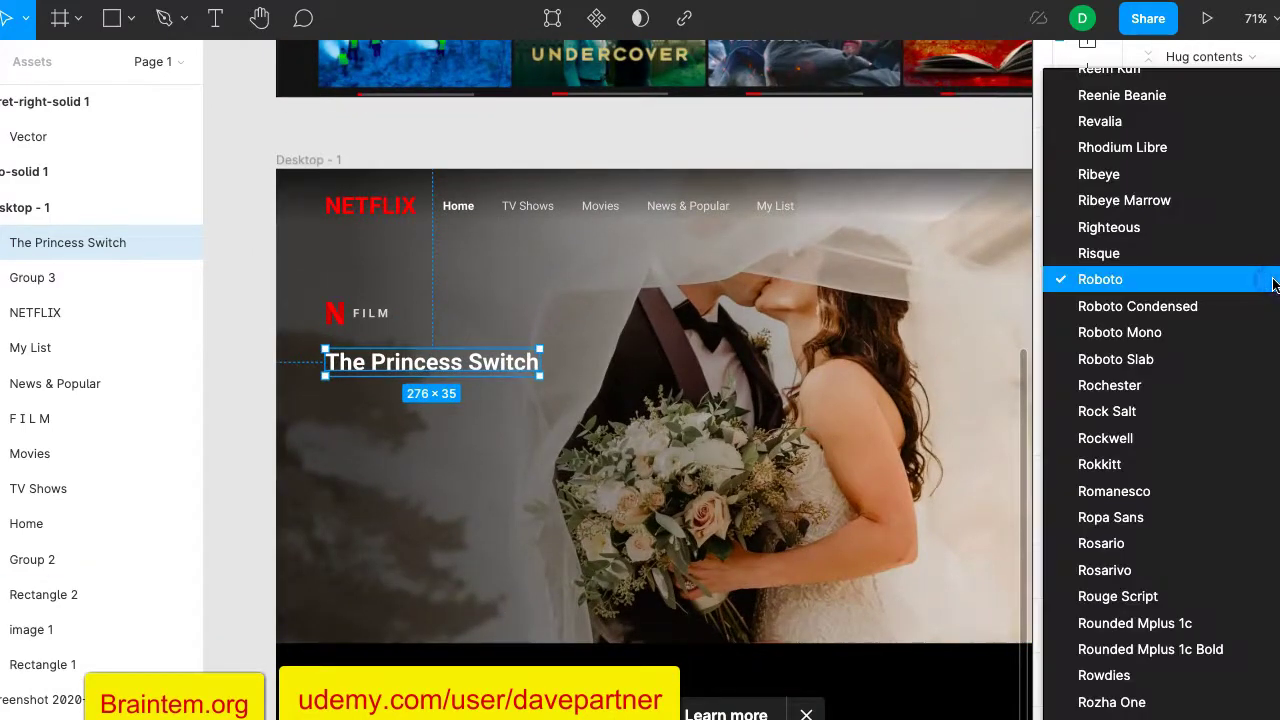
pyautogui.scroll(10, 1180, 243)
pyautogui.scroll(10, 1180, 243)
pyautogui.scroll(8, 1180, 243)
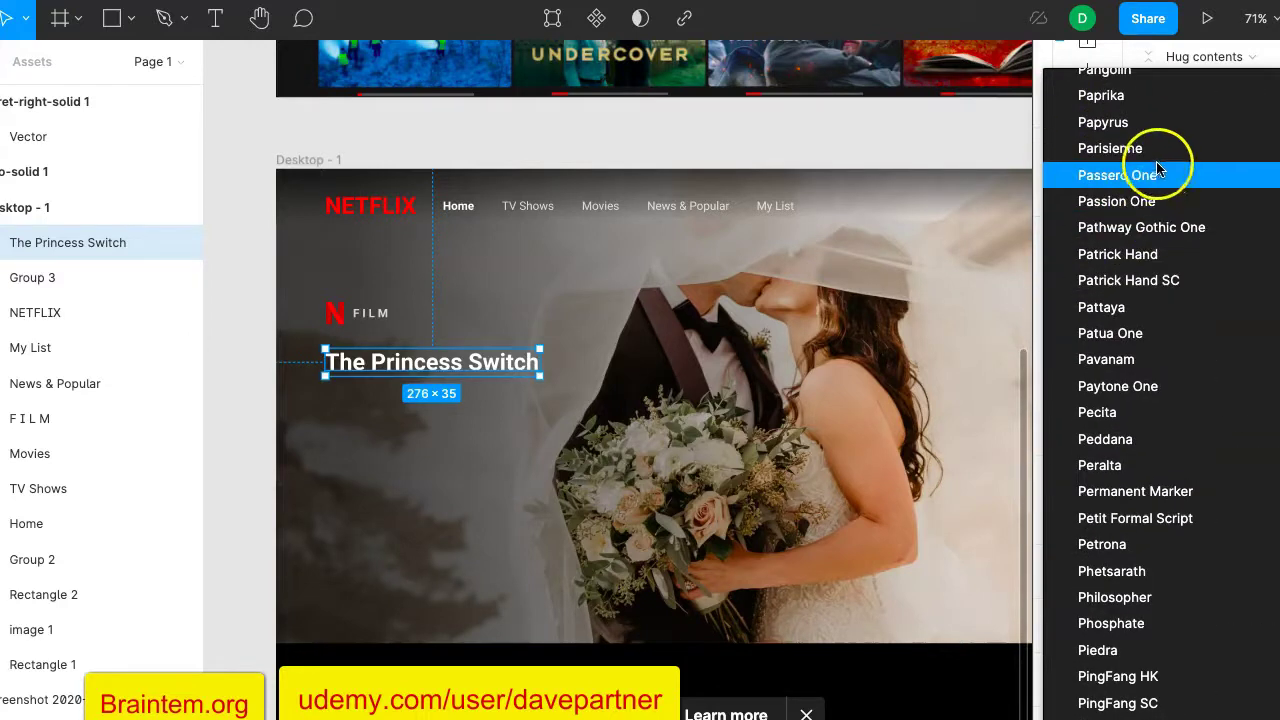
pyautogui.click(1161, 177)
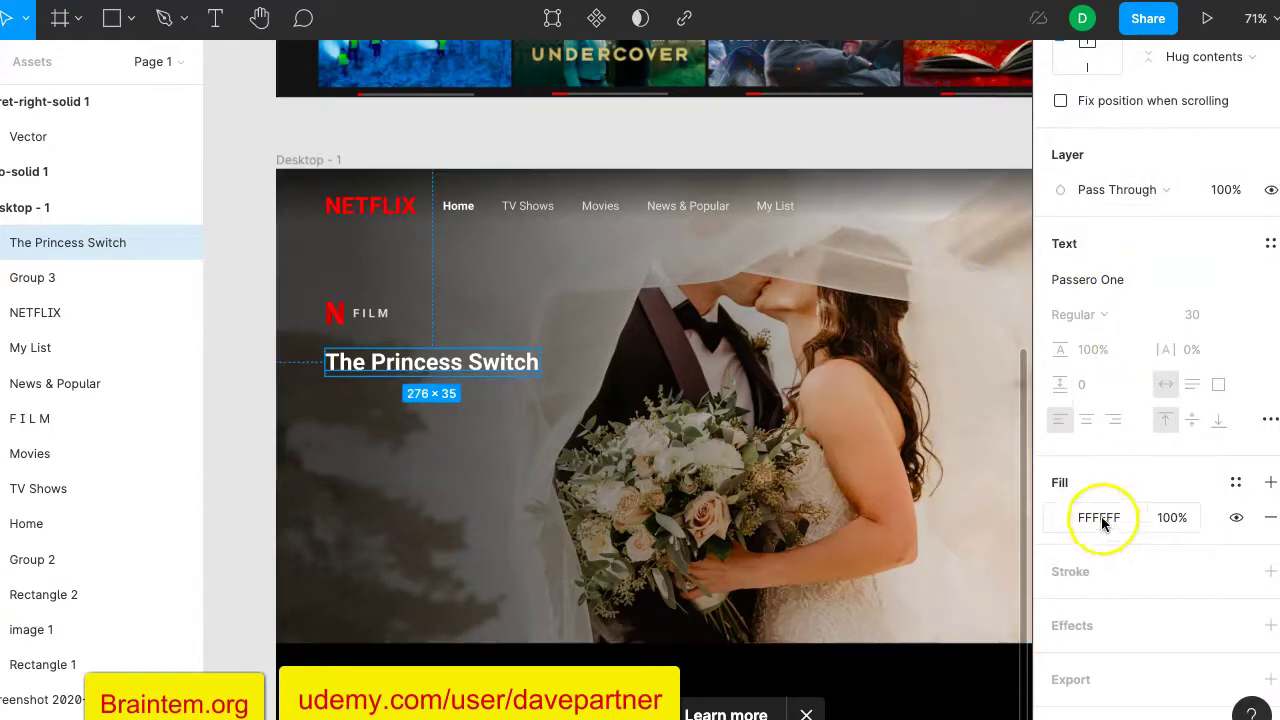
# Try the Paprika font on The Princess Switch title.
pyautogui.click(1124, 281)
pyautogui.click(1273, 287)
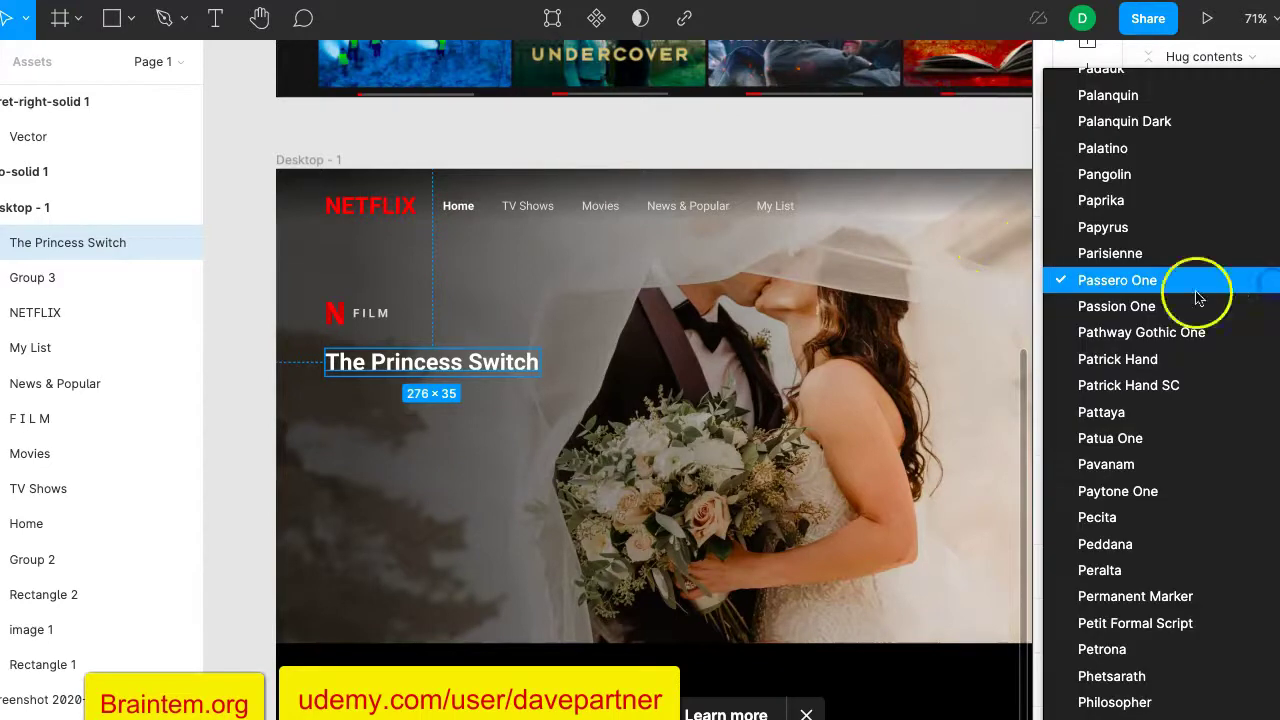
pyautogui.click(1120, 200)
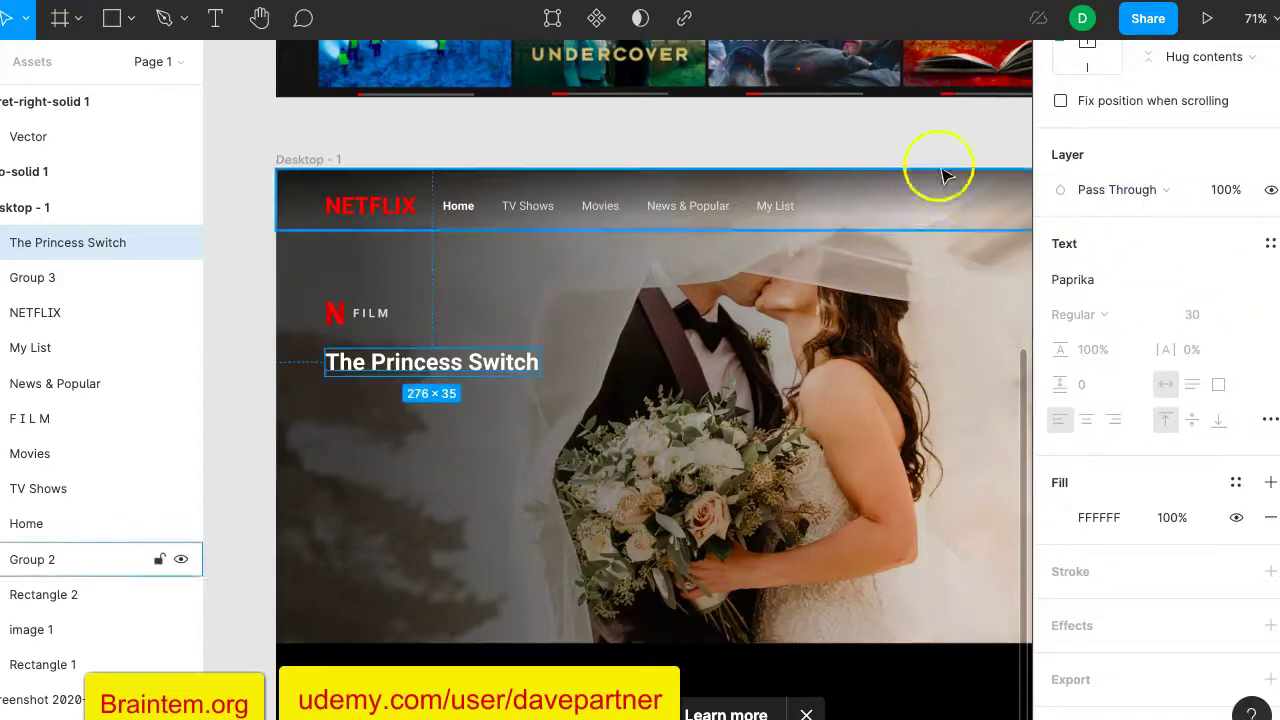
pyautogui.click(966, 109)
pyautogui.click(507, 372)
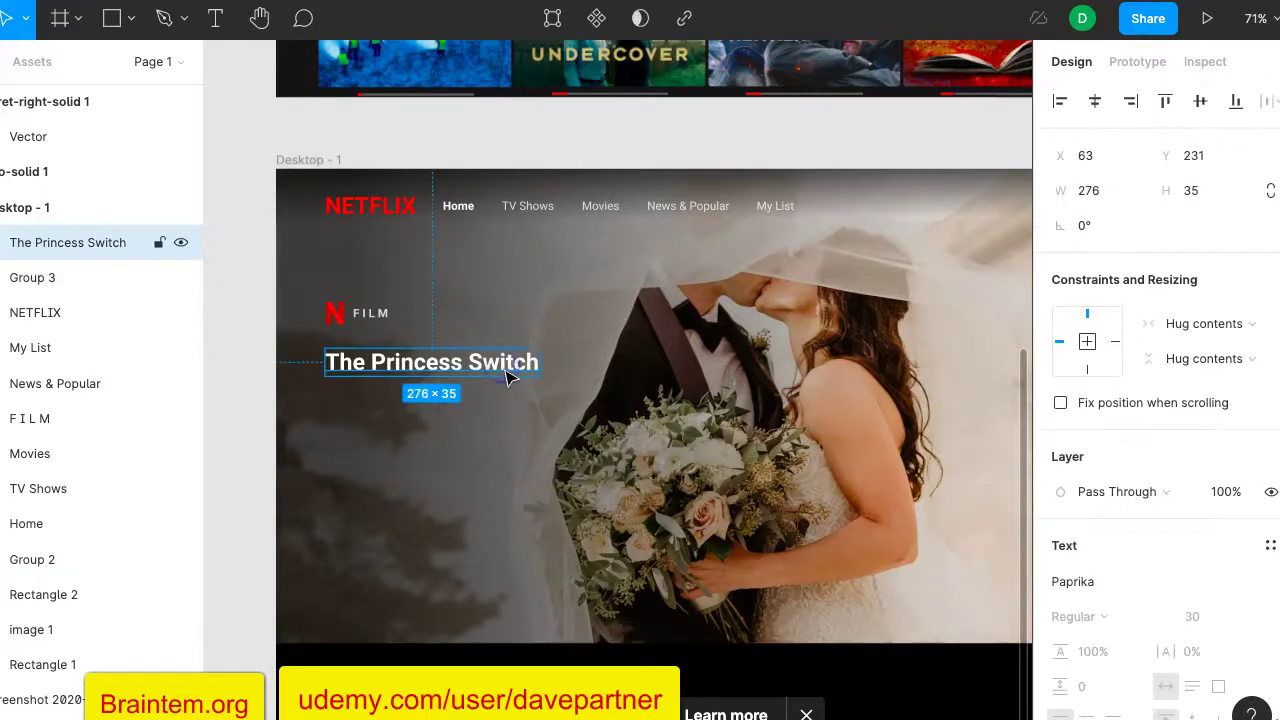
pyautogui.click(1177, 493)
pyautogui.click(1245, 240)
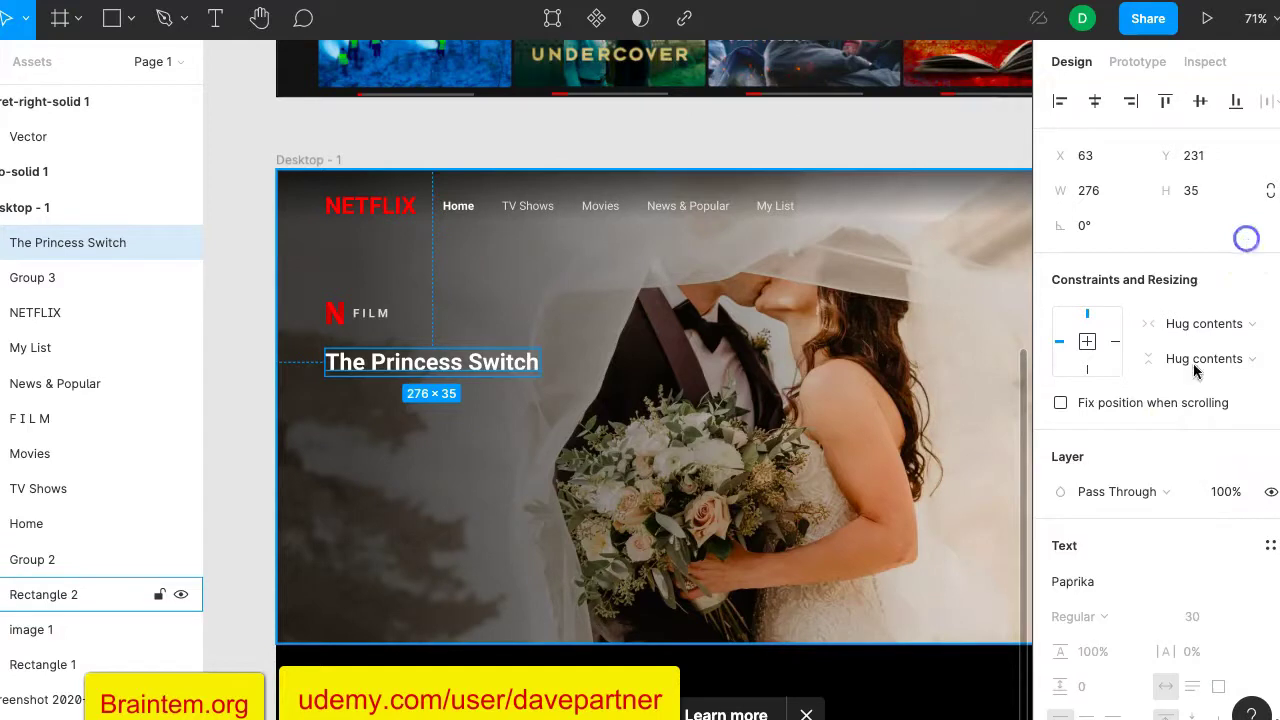
# Look for another typeface for The Princess Switch title and set it to Roboto Regular.
pyautogui.scroll(-5, 1128, 594)
pyautogui.click(1274, 311)
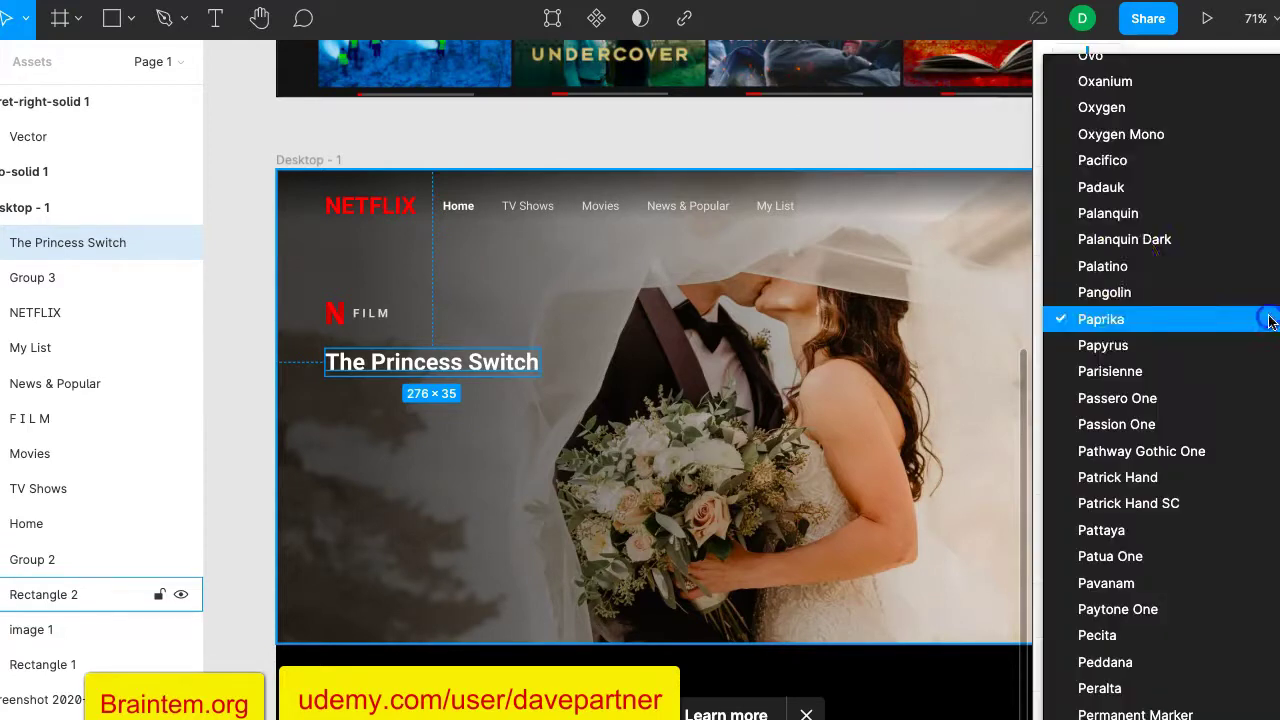
pyautogui.scroll(5, 1100, 193)
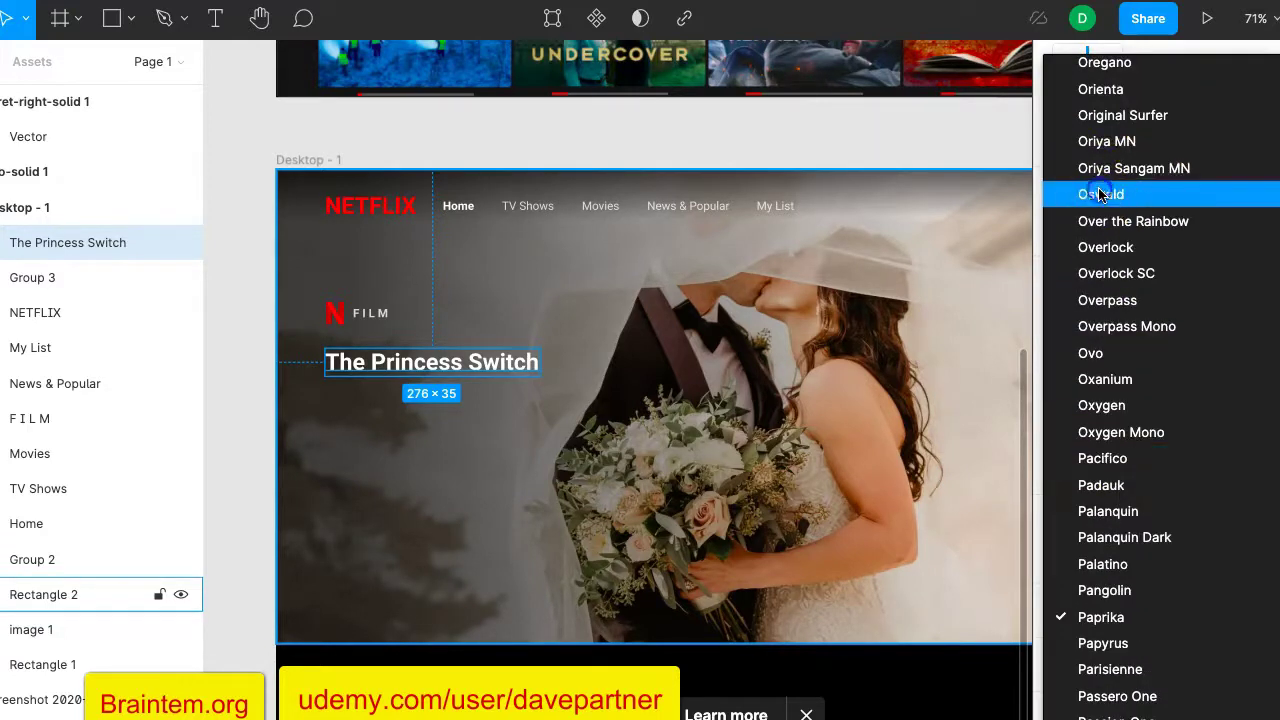
pyautogui.click(1100, 194)
# Compare The Princess Switch title with the reference screenshot and set its font size to 35.
pyautogui.scroll(5, 261, 206)
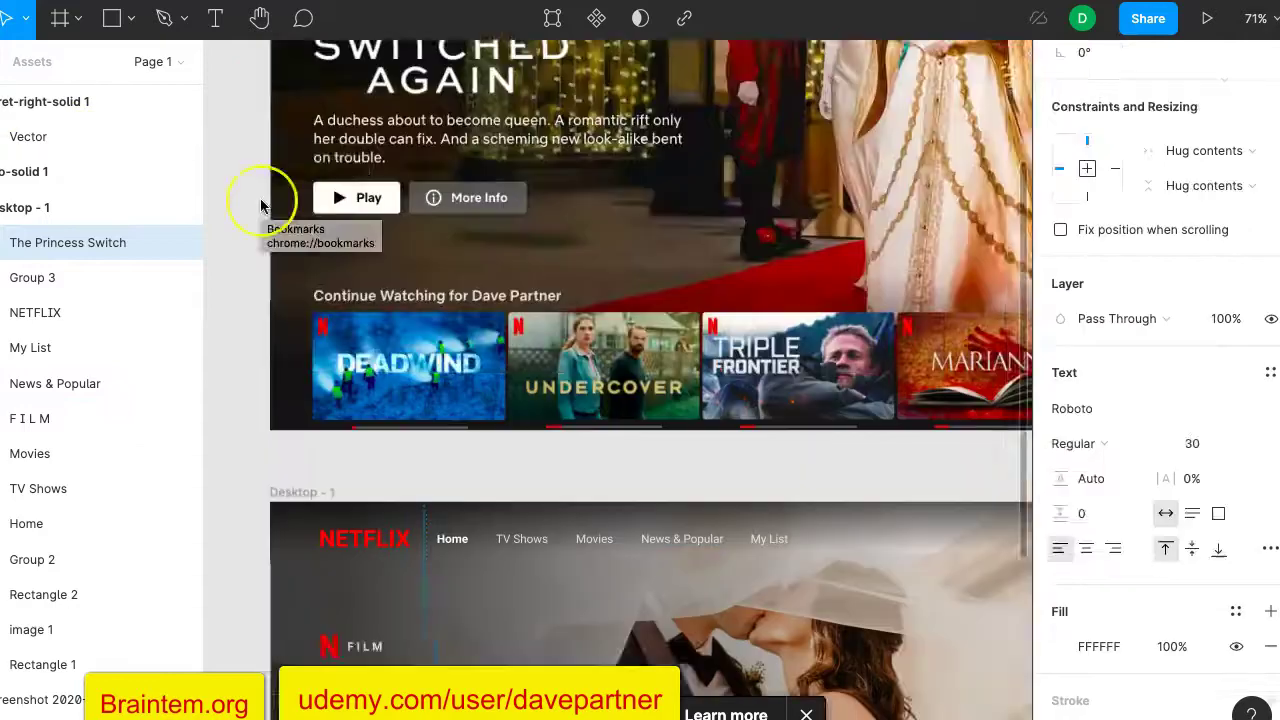
pyautogui.scroll(-2, 261, 206)
pyautogui.scroll(2, 261, 206)
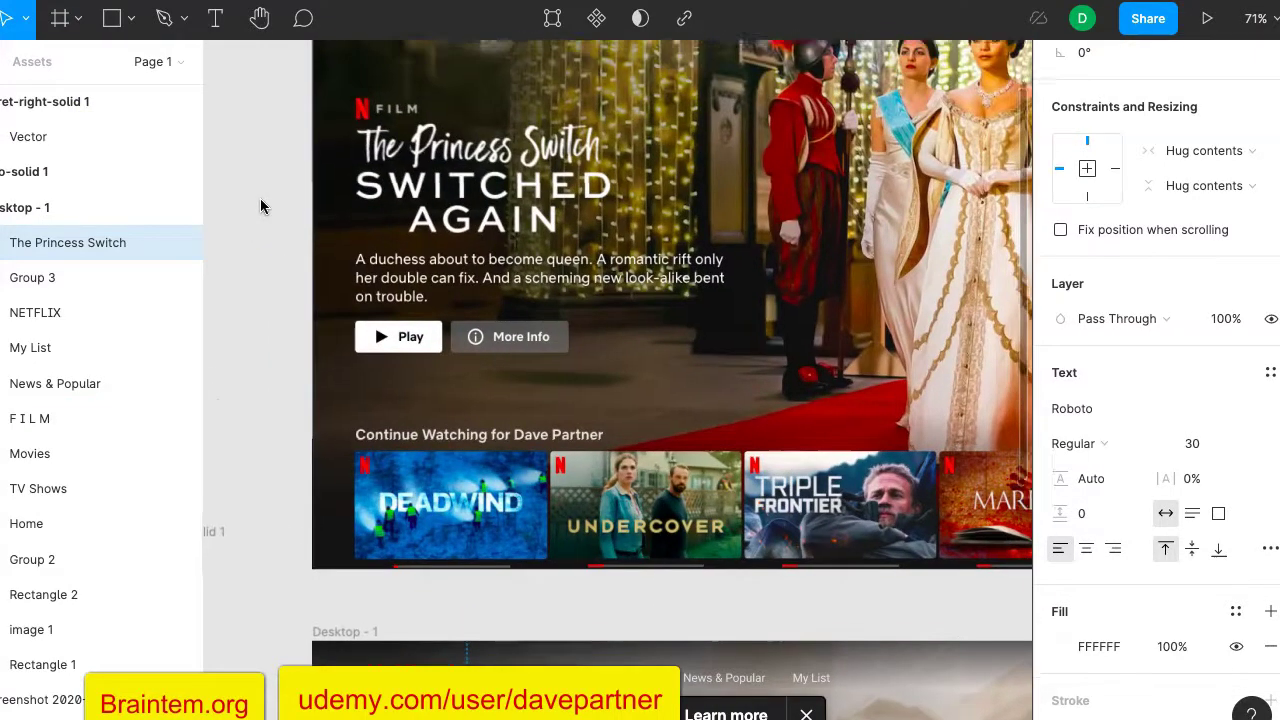
pyautogui.scroll(-5, 261, 206)
pyautogui.scroll(-3, 261, 206)
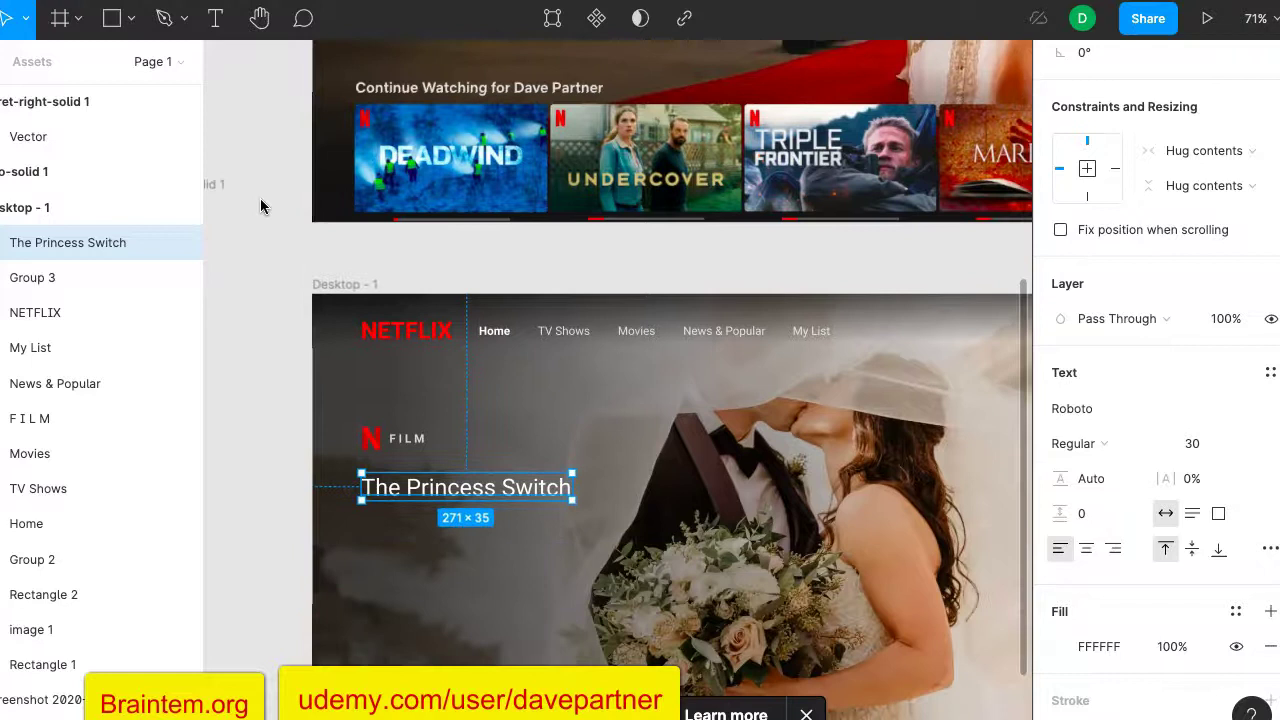
pyautogui.scroll(8, 260, 206)
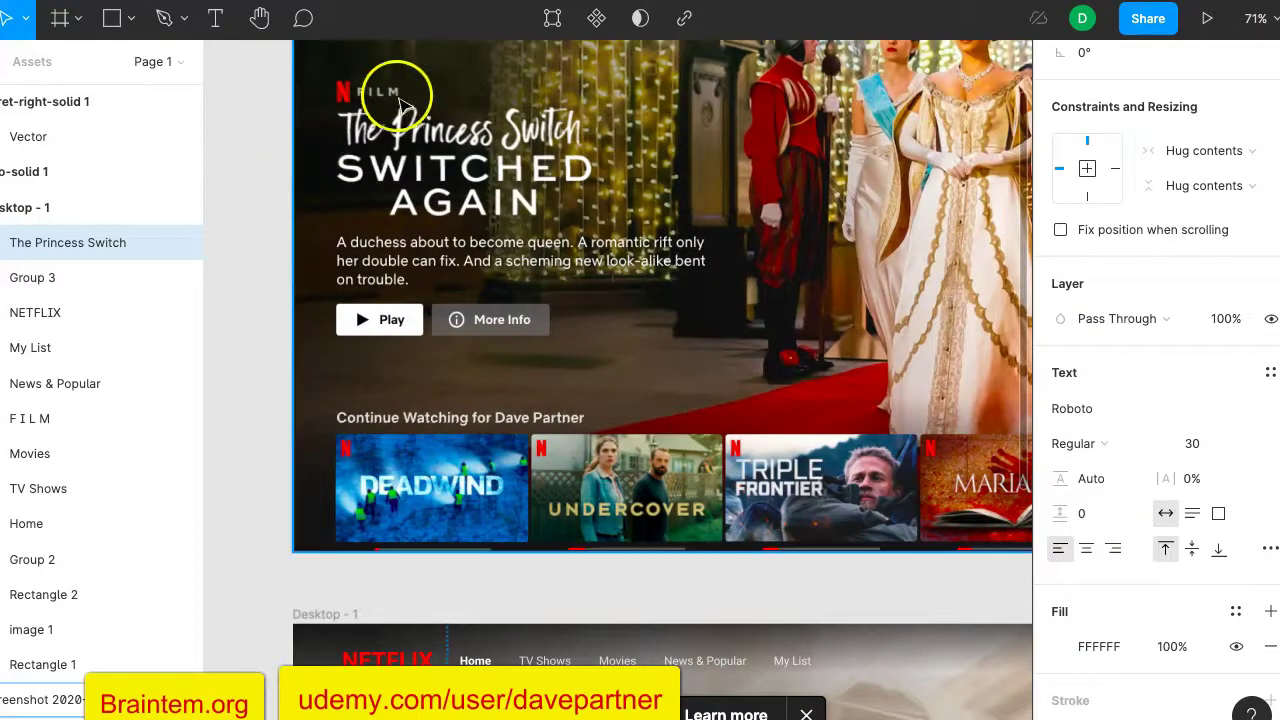
pyautogui.scroll(-1, 341, 247)
pyautogui.scroll(-5, 341, 247)
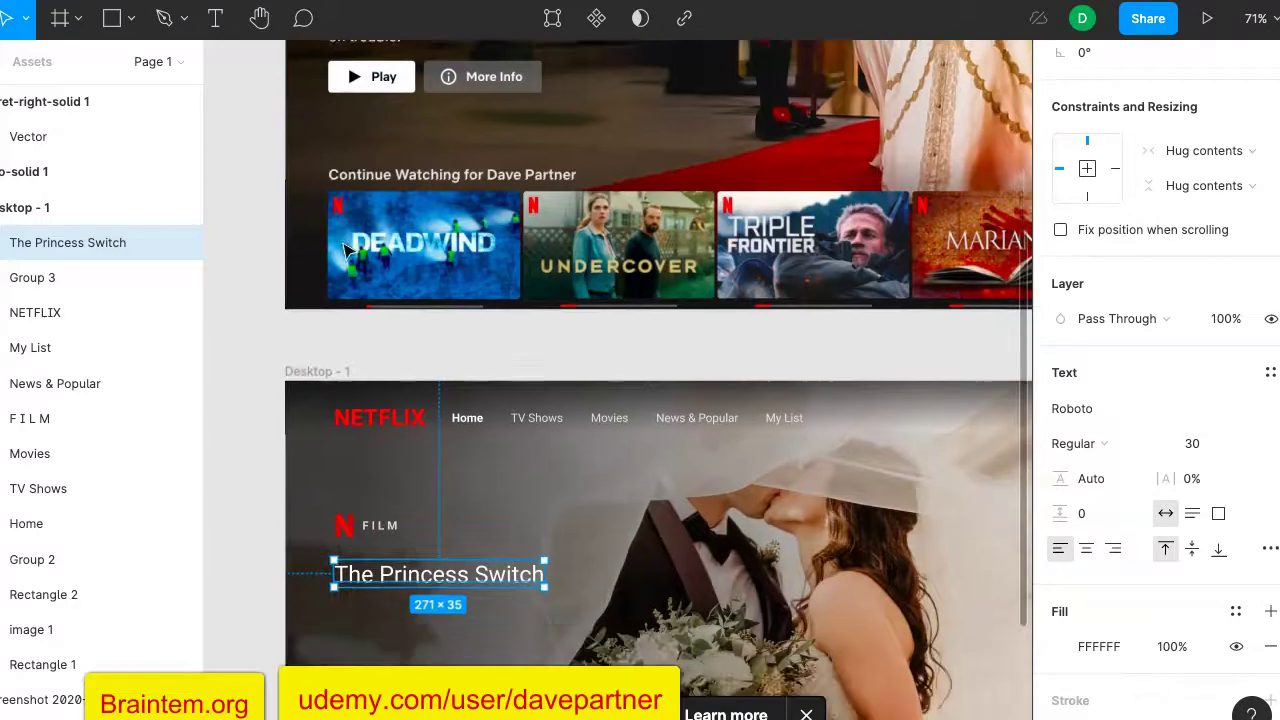
pyautogui.scroll(2, 349, 250)
pyautogui.scroll(-3, 349, 250)
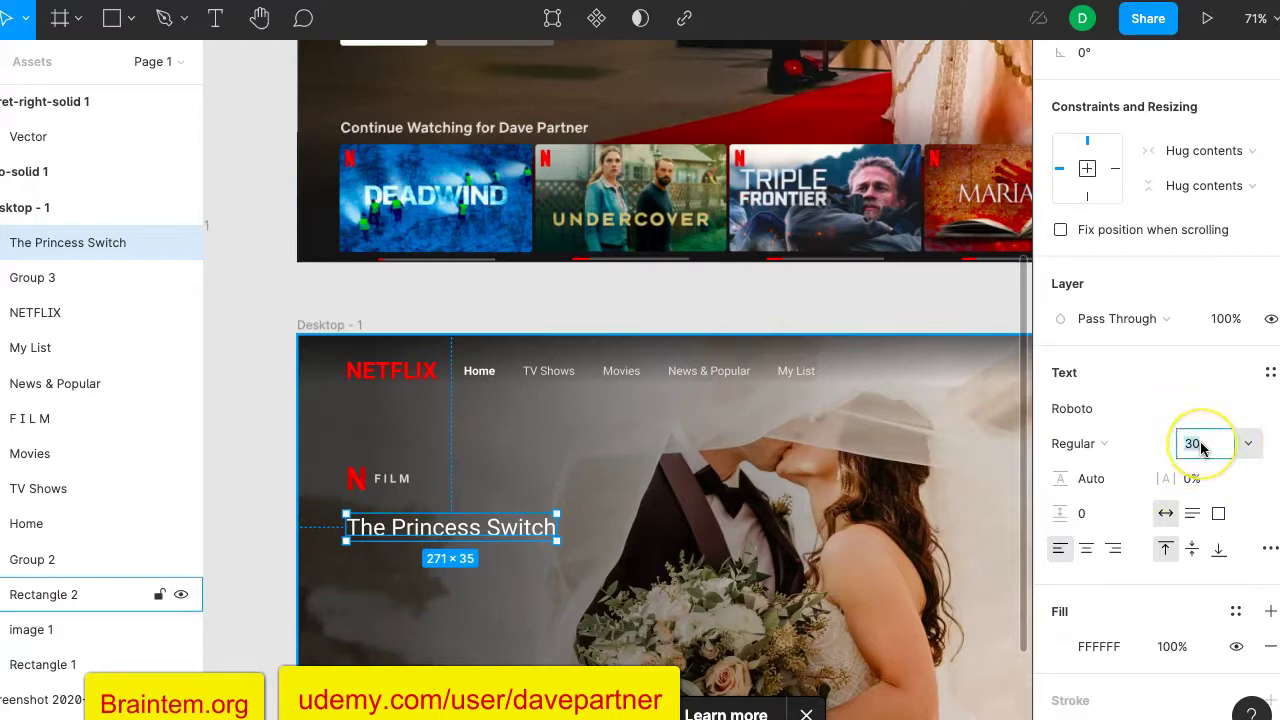
pyautogui.press('Return')
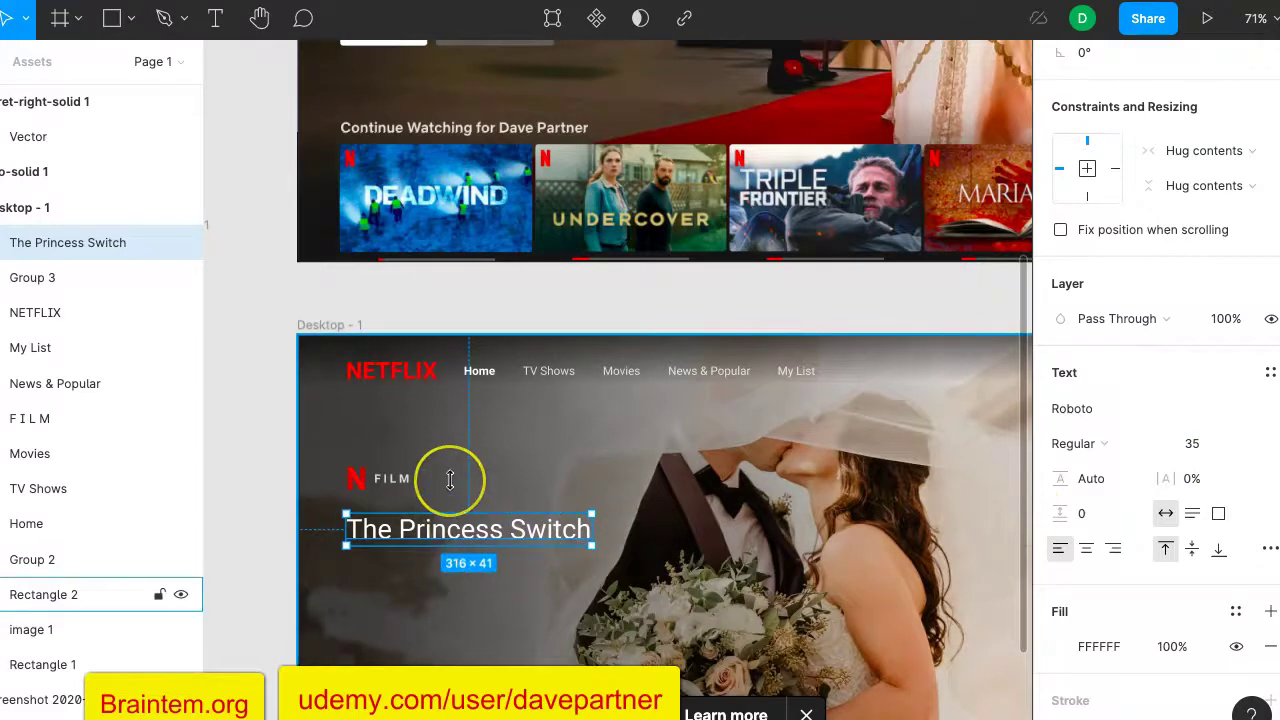
# Add the text "SWITCHED AGAIN" below The Princess Switch title, with AGAIN on a second line.
pyautogui.scroll(4, 440, 460)
pyautogui.scroll(1, 495, 340)
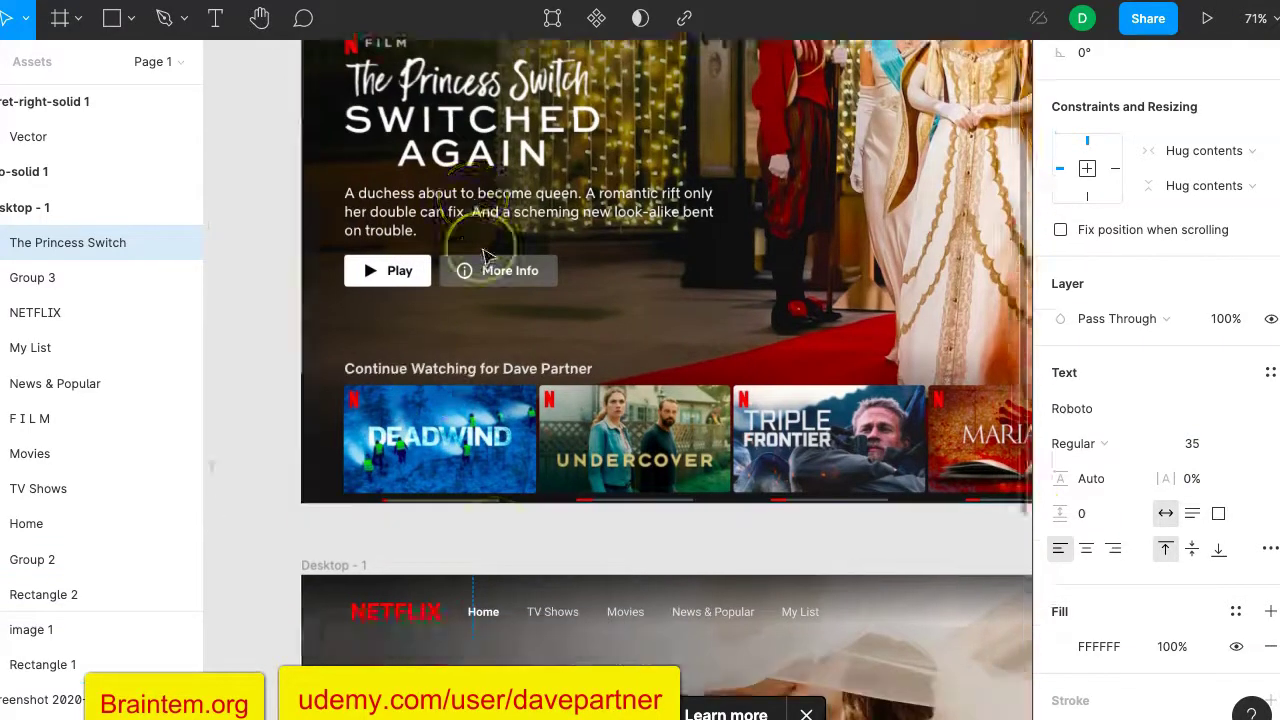
pyautogui.scroll(-5, 490, 290)
pyautogui.scroll(-3, 483, 258)
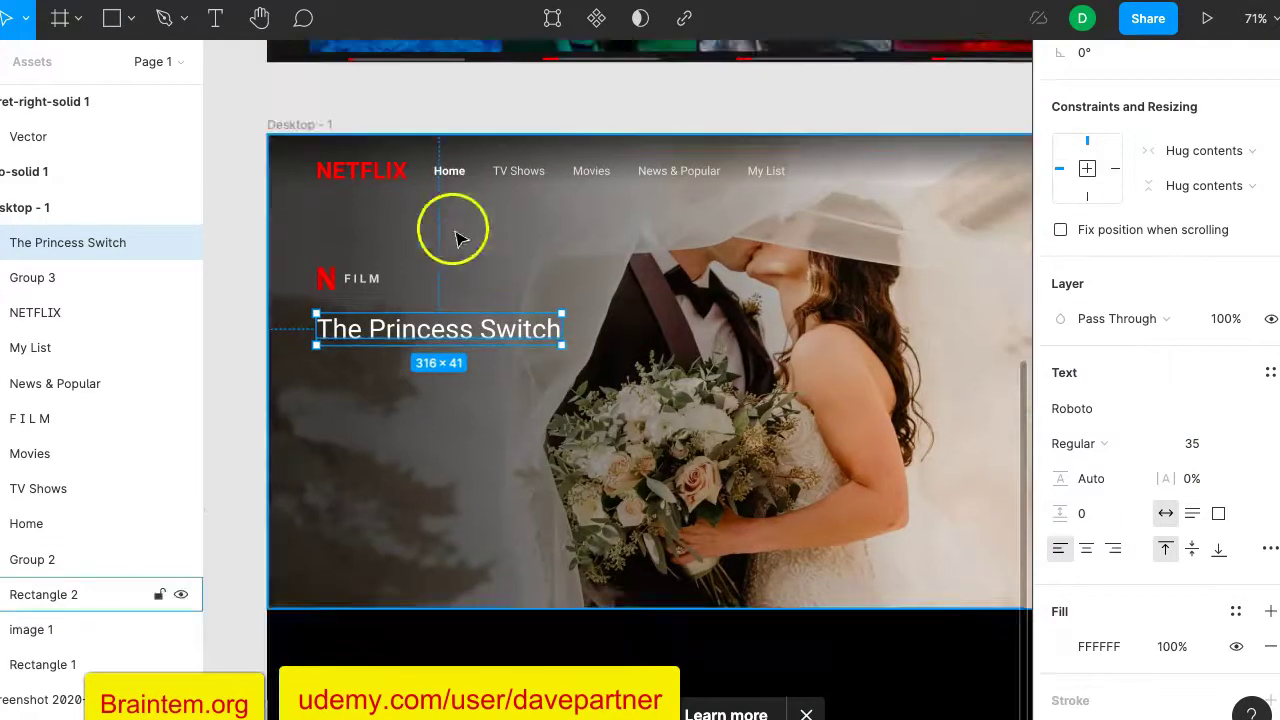
pyautogui.click(222, 18)
pyautogui.click(315, 364)
pyautogui.write('SWITCHED AGAIN')
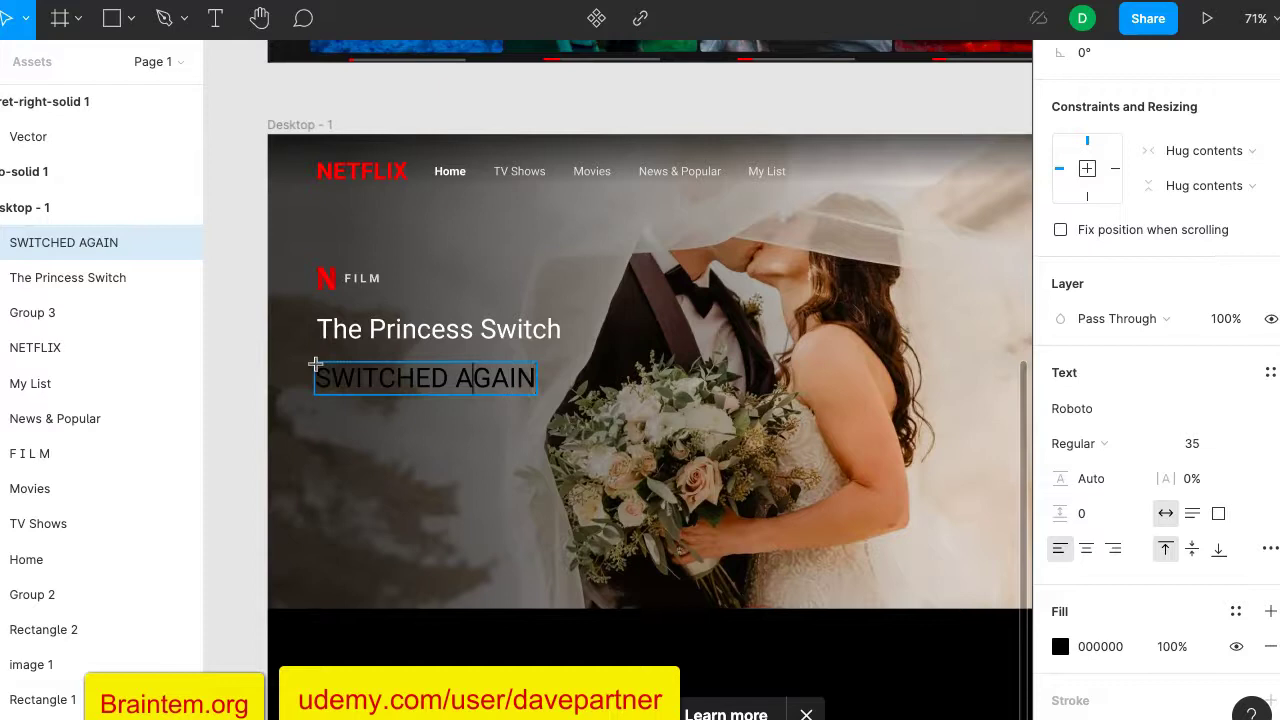
pyautogui.press('Left')
pyautogui.press('Left')
pyautogui.press('Return')
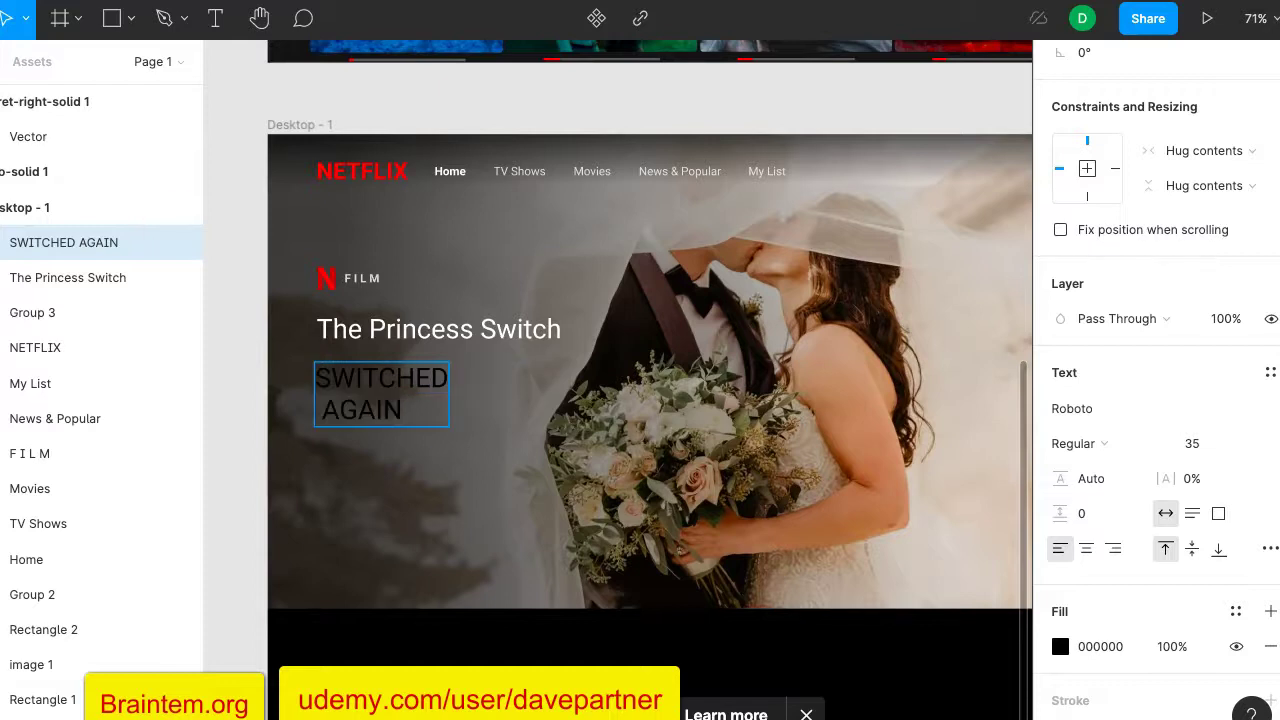
# Try font size 40 for the SWITCHED AGAIN text and compare it with the reference lettering.
pyautogui.scroll(5, 232, 177)
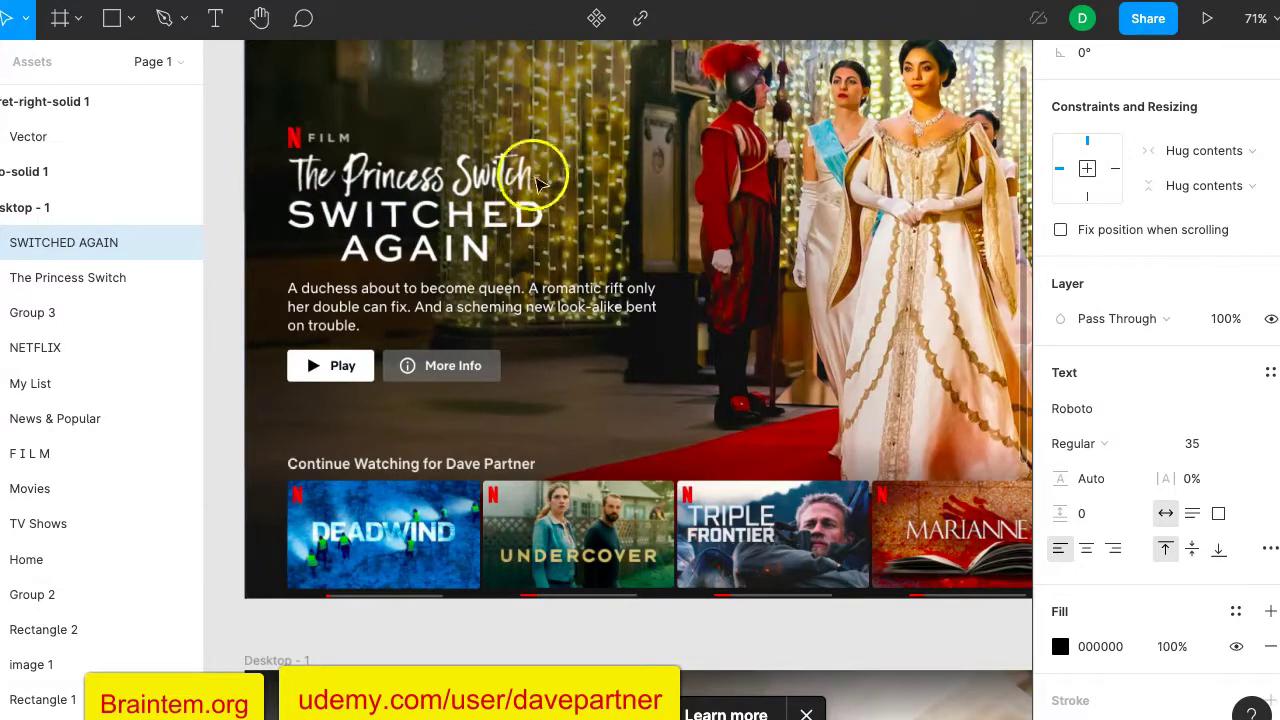
pyautogui.scroll(-5, 523, 243)
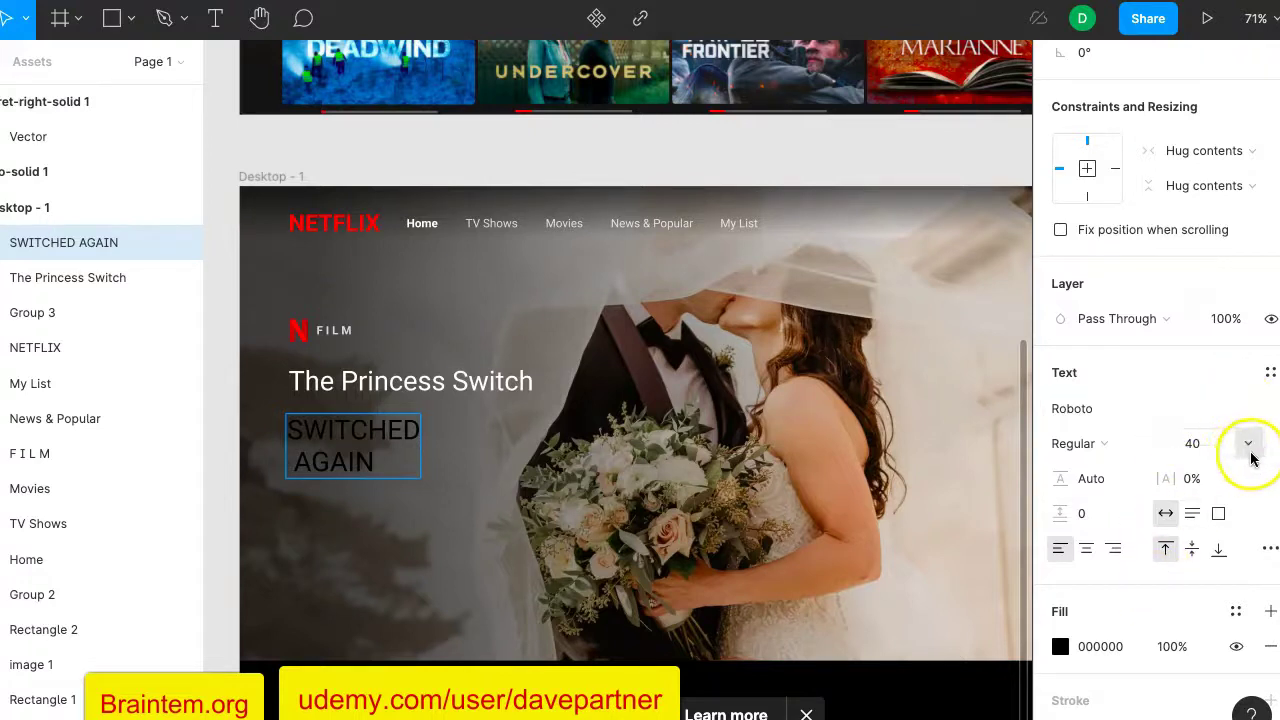
pyautogui.click(1249, 447)
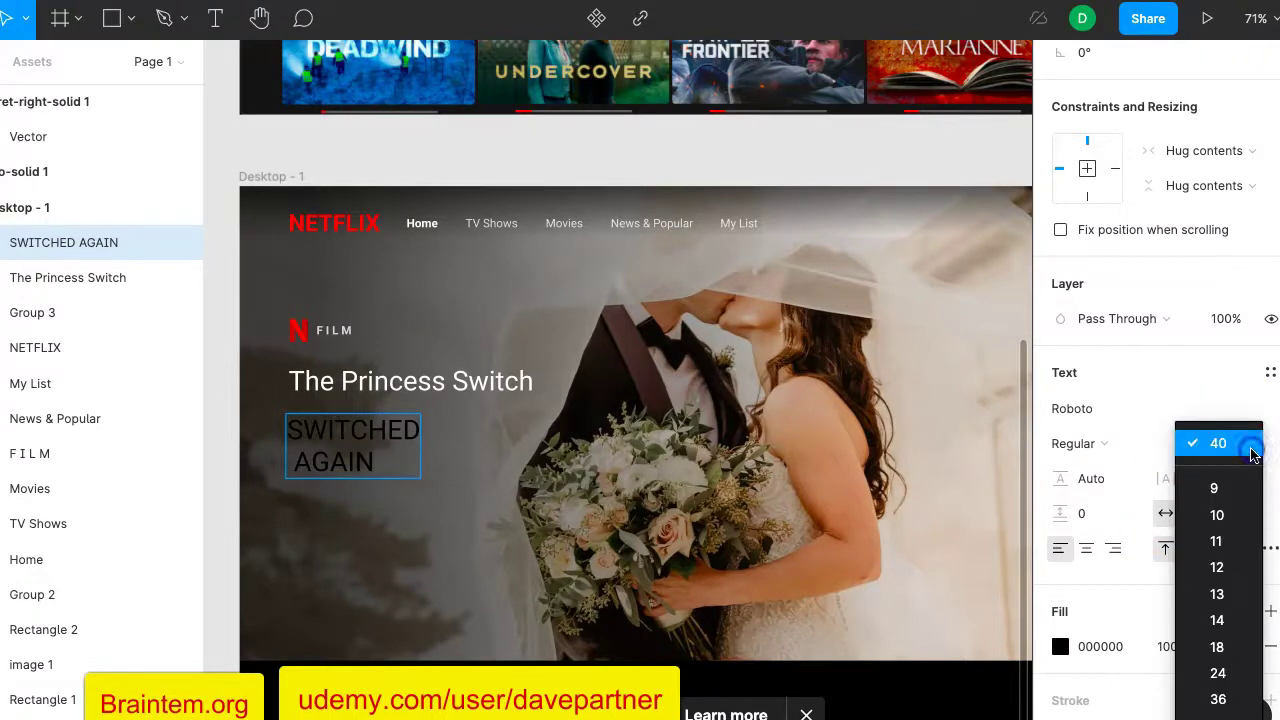
pyautogui.click(1251, 453)
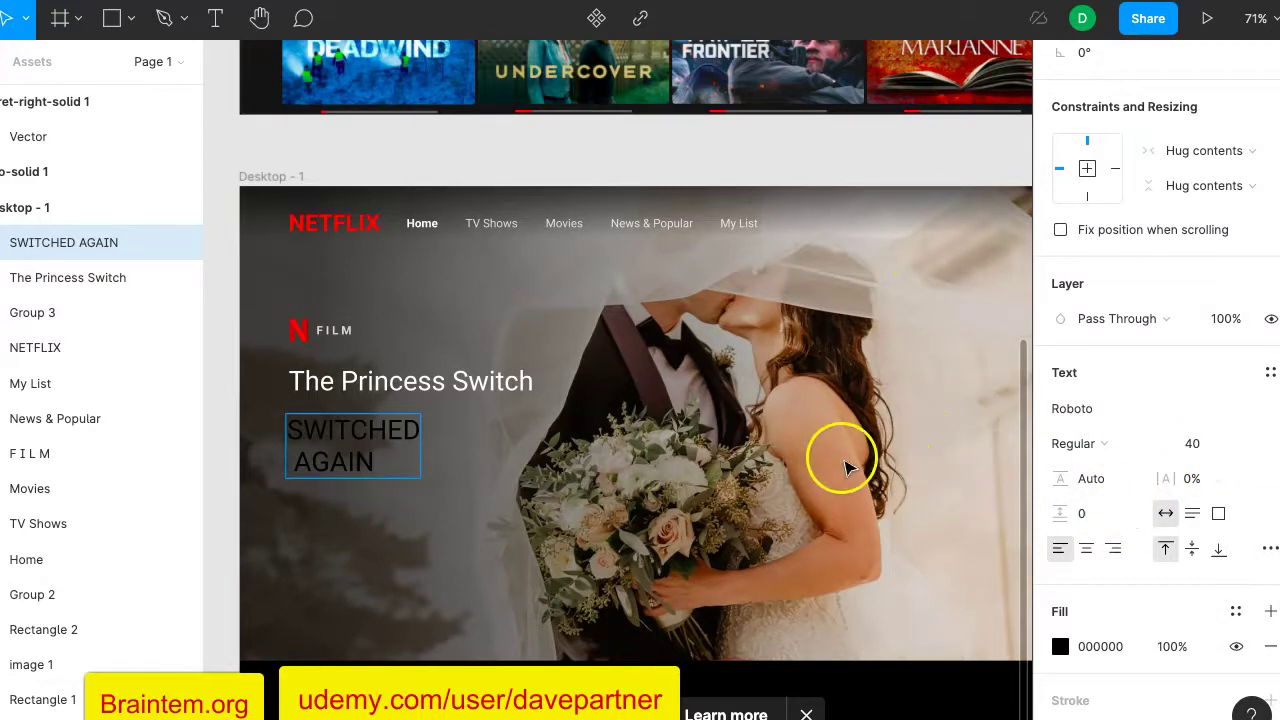
pyautogui.scroll(5, 586, 357)
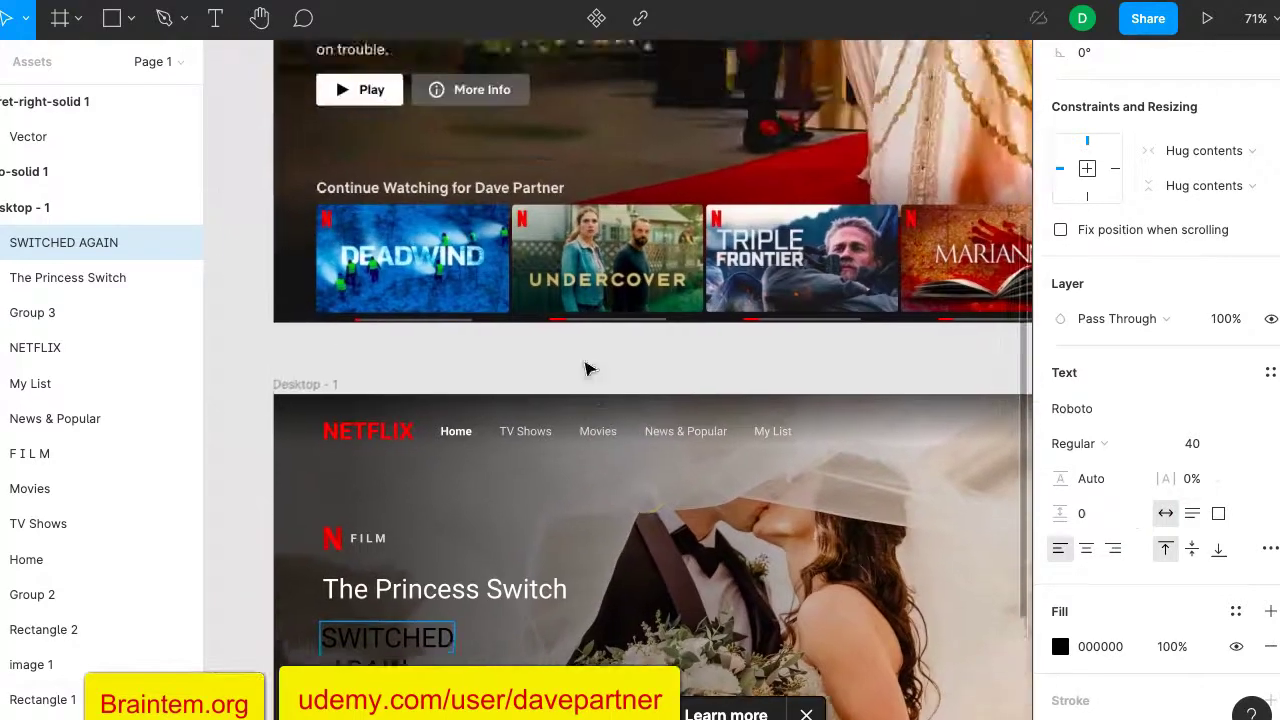
pyautogui.scroll(7, 586, 366)
pyautogui.click(338, 212)
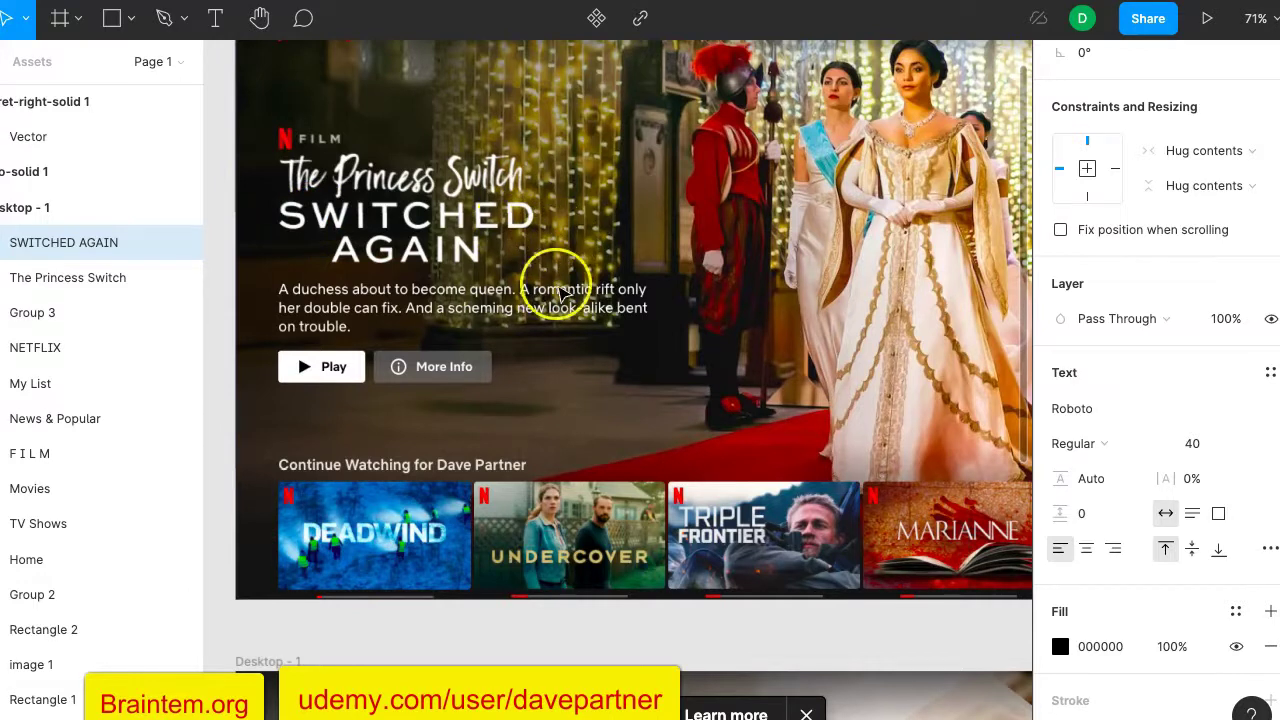
pyautogui.scroll(-13, 562, 293)
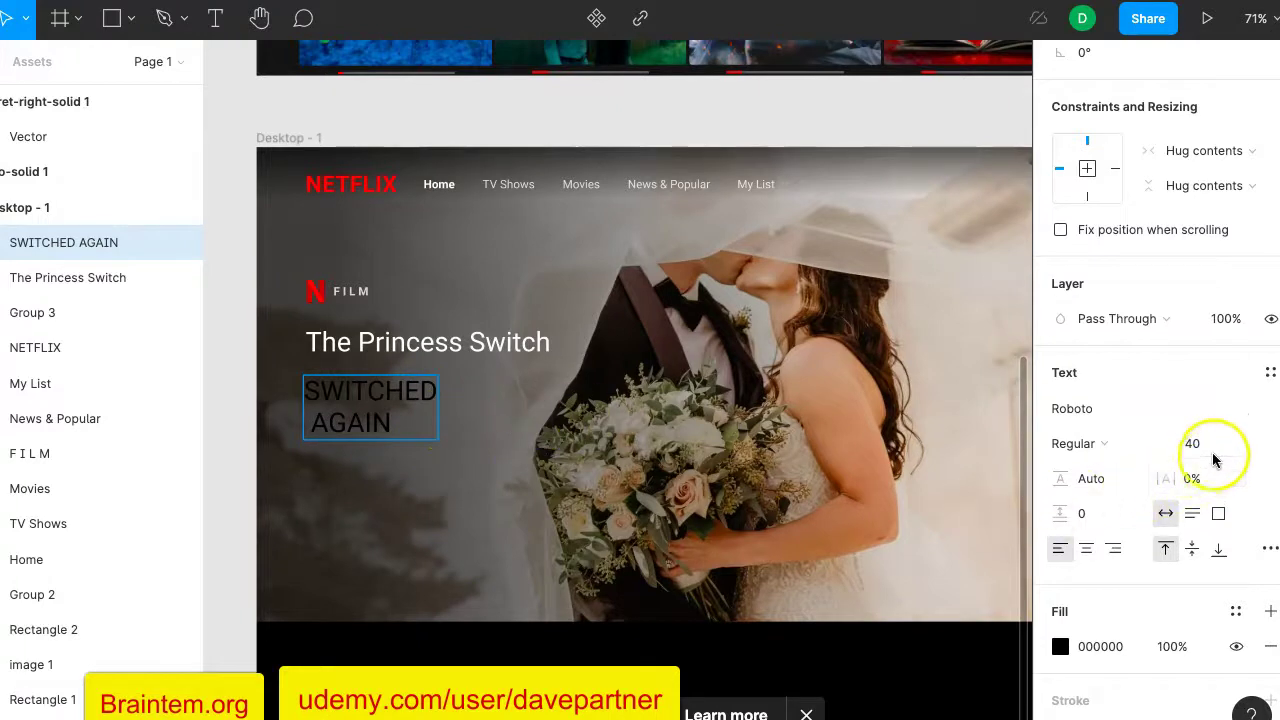
# Set the SWITCHED AGAIN text's font size to 45 and check it against the reference screenshot.
pyautogui.press('Escape')
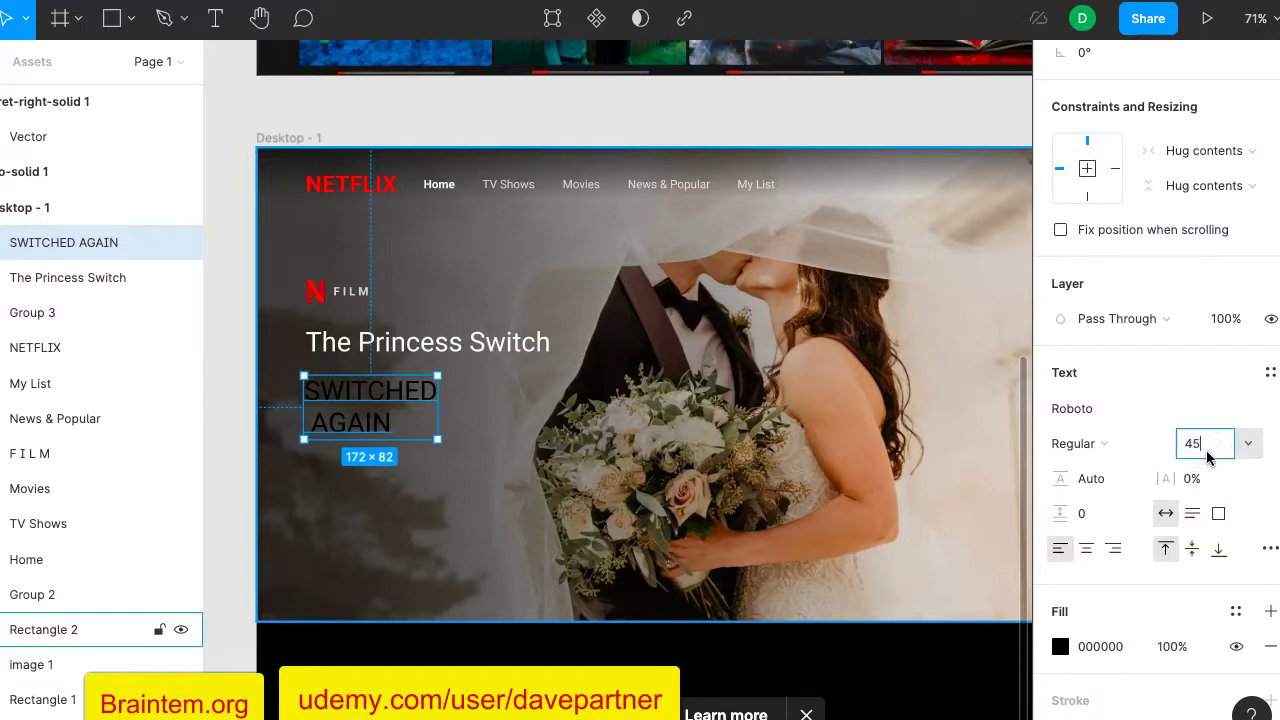
pyautogui.press('Return')
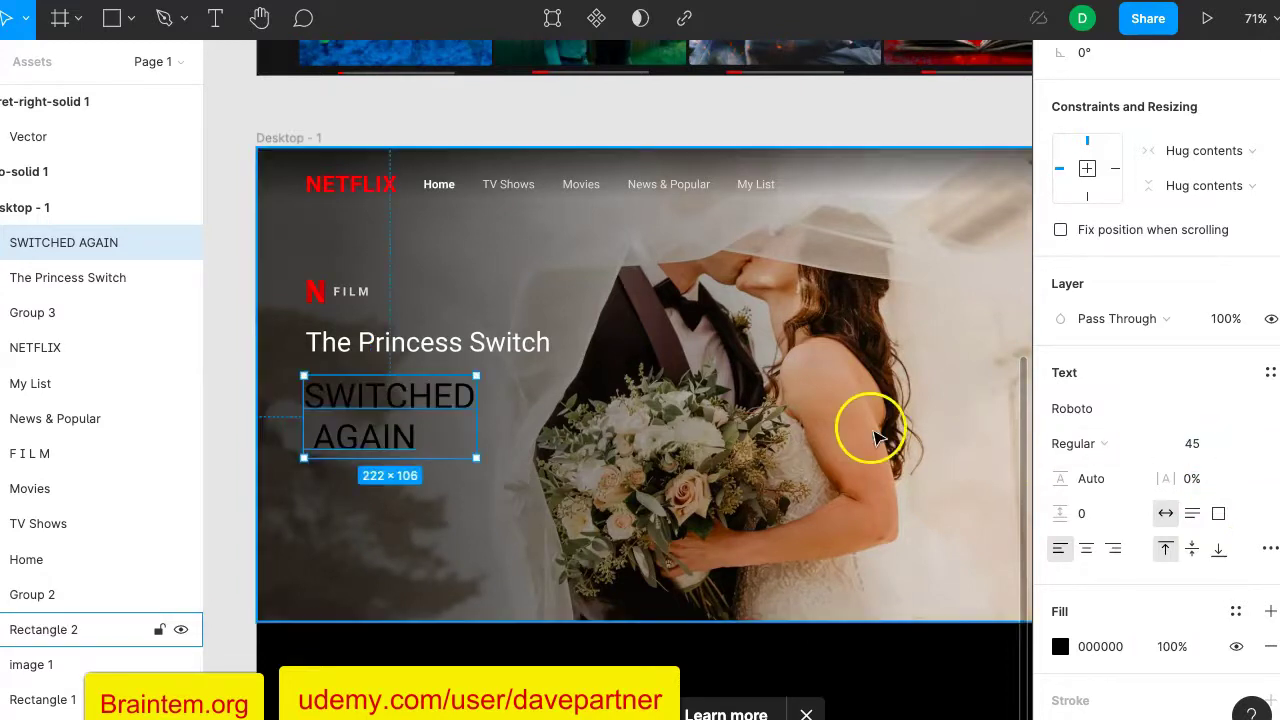
pyautogui.scroll(5, 523, 323)
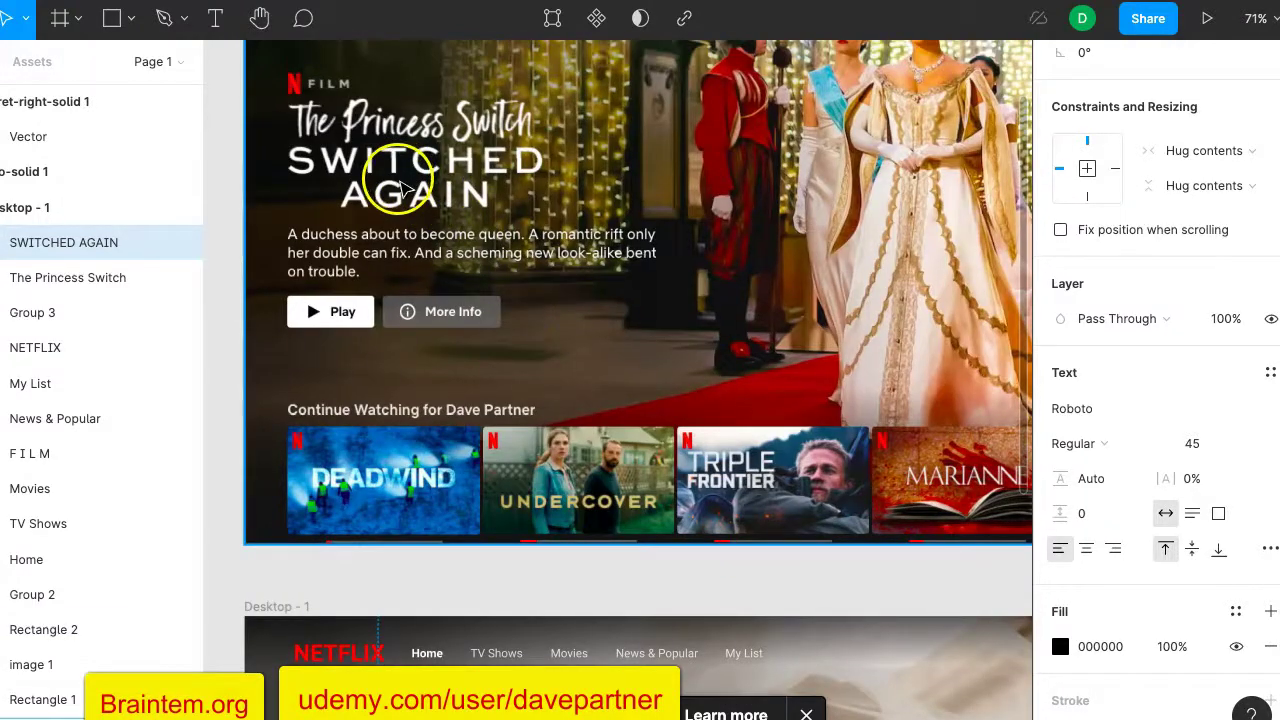
# Centre-align the SWITCHED AGAIN text in the Desktop - 1 frame and look through its advanced type details.
pyautogui.scroll(-4, 460, 275)
pyautogui.scroll(-1, 475, 273)
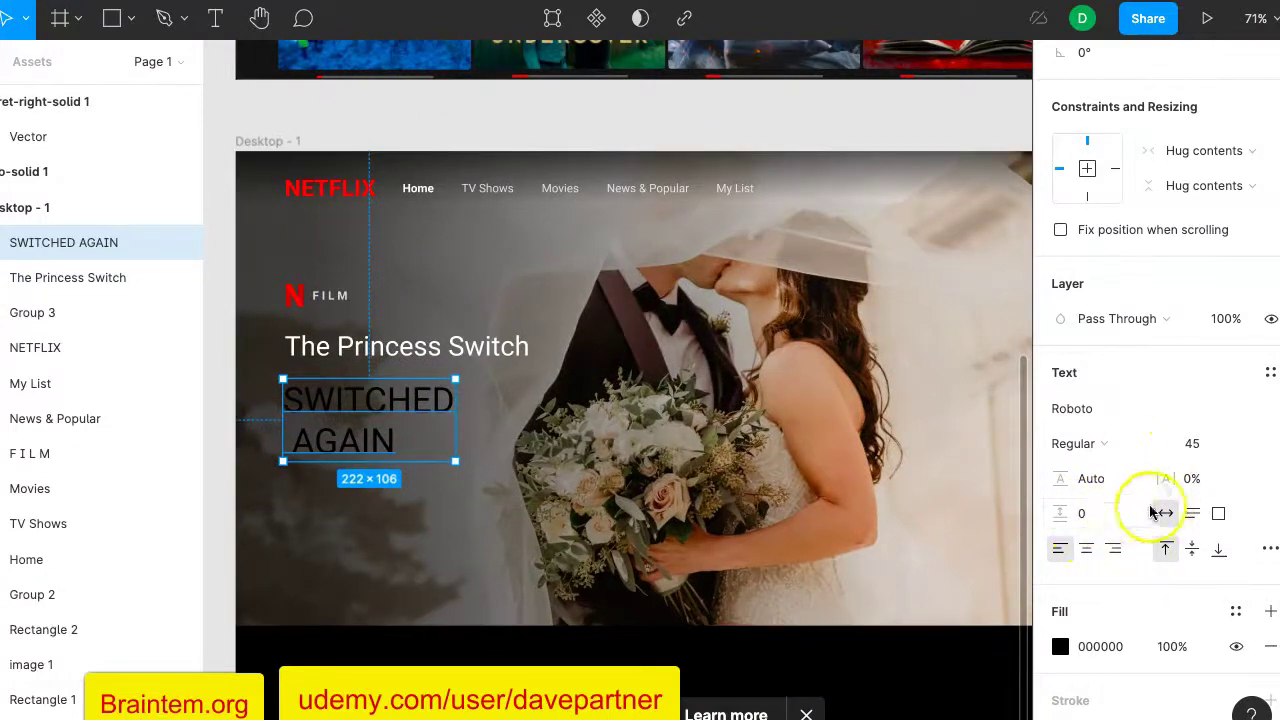
pyautogui.click(1087, 552)
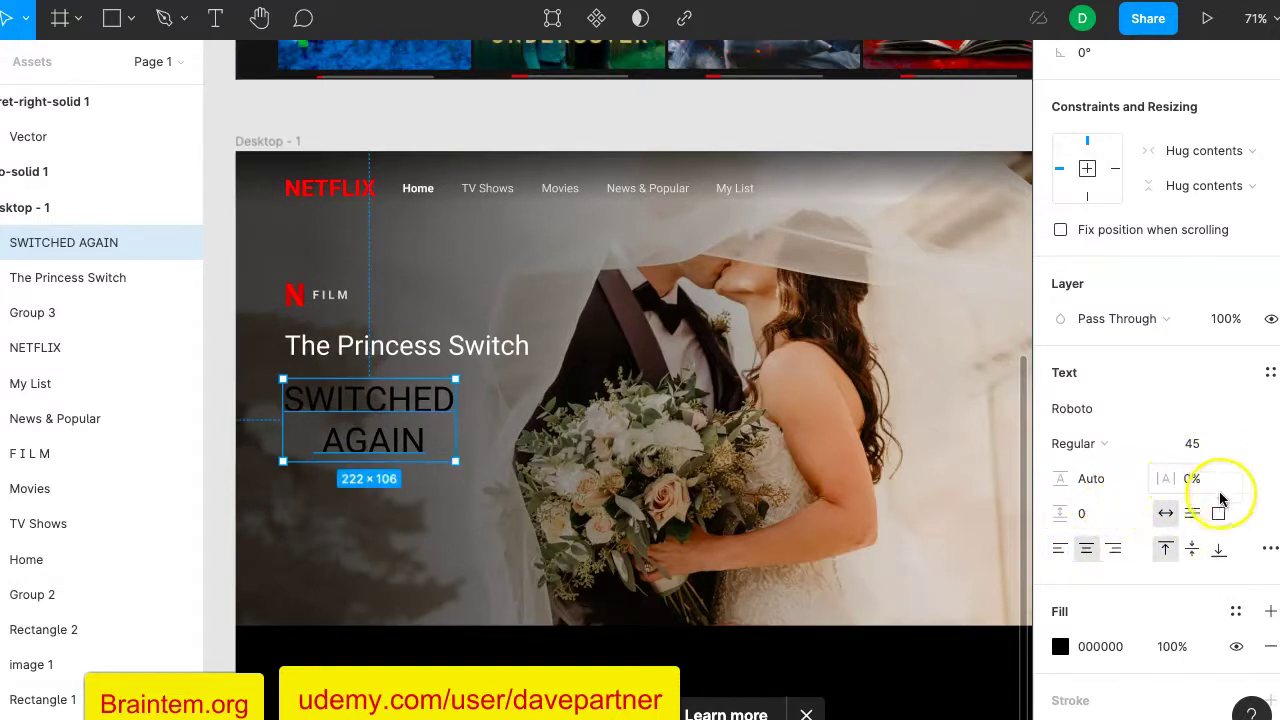
pyautogui.scroll(-2, 1214, 492)
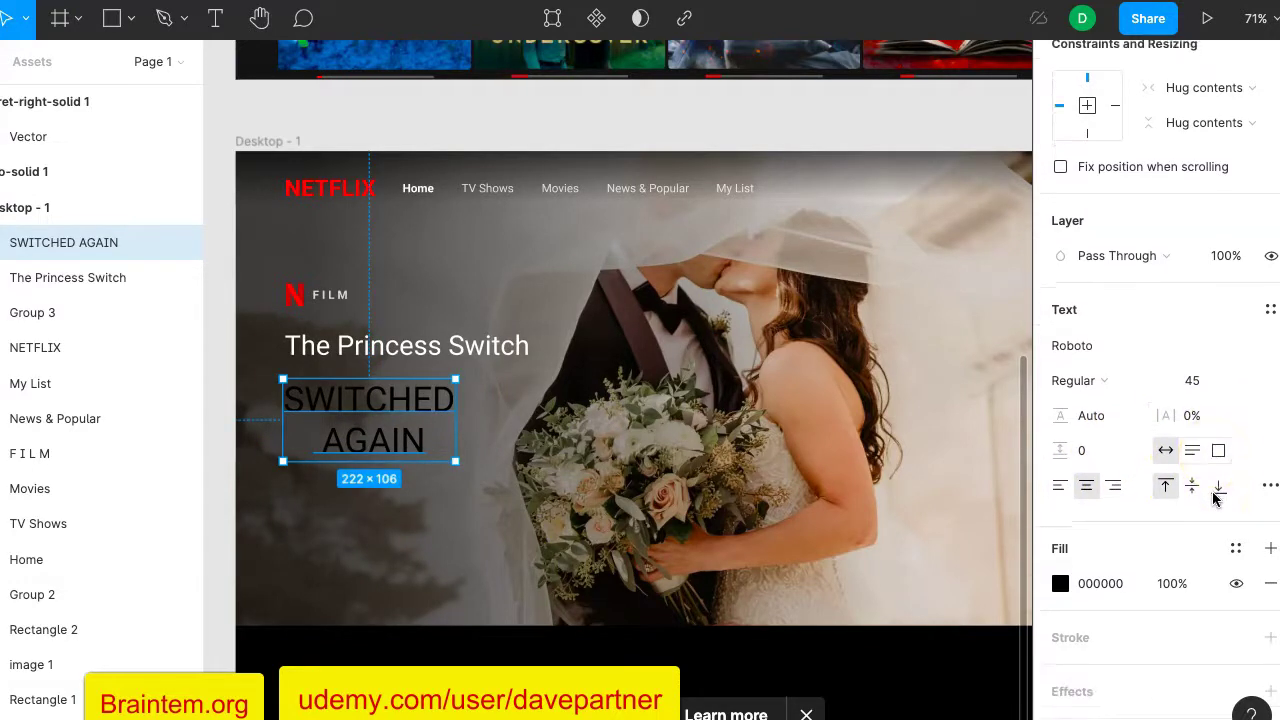
pyautogui.click(1269, 486)
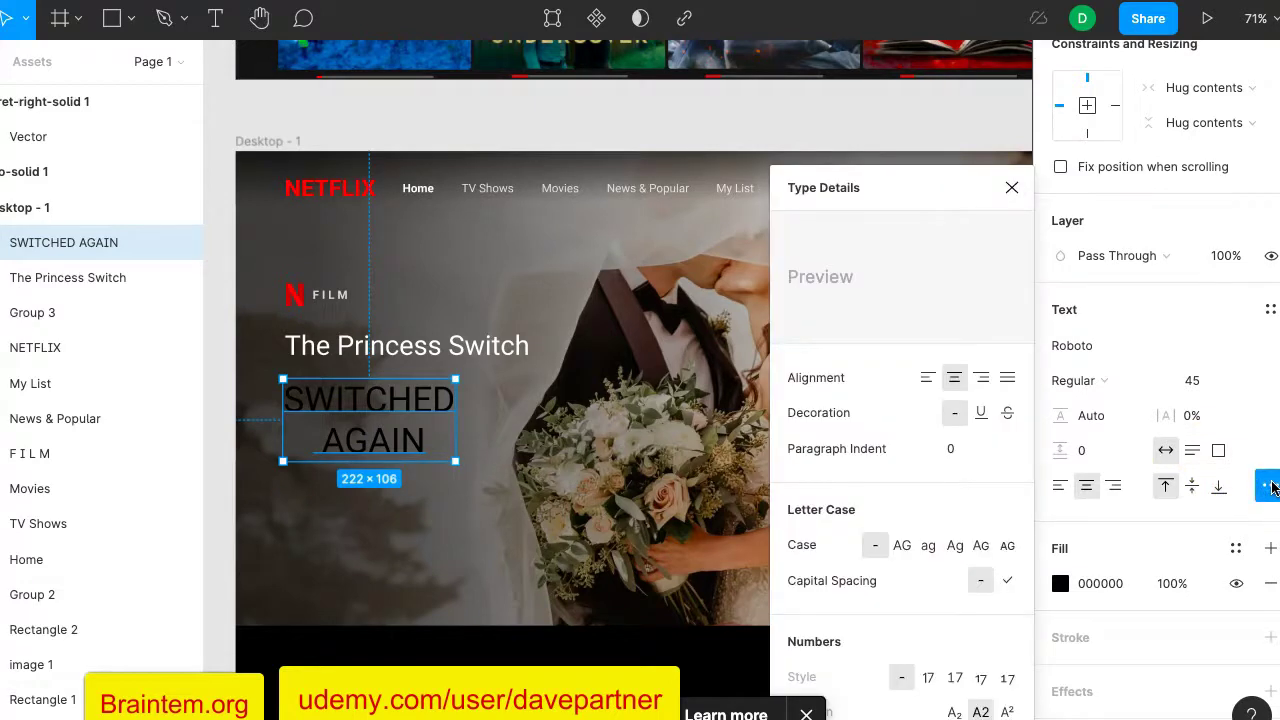
pyautogui.click(1012, 191)
# Remove the word AGAIN from the SWITCHED AGAIN text, keeping only SWITCHED.
pyautogui.doubleClick(420, 458)
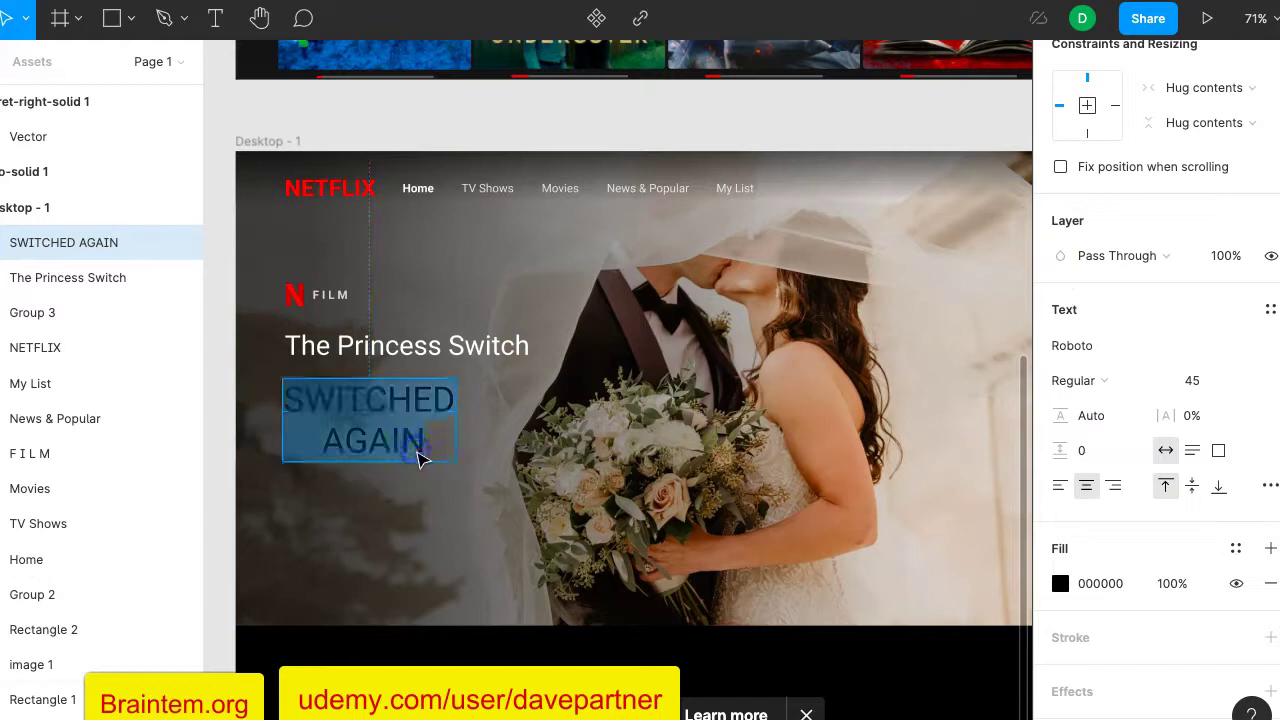
pyautogui.click(427, 443)
pyautogui.moveTo(358, 440); pyautogui.dragTo(323, 440)
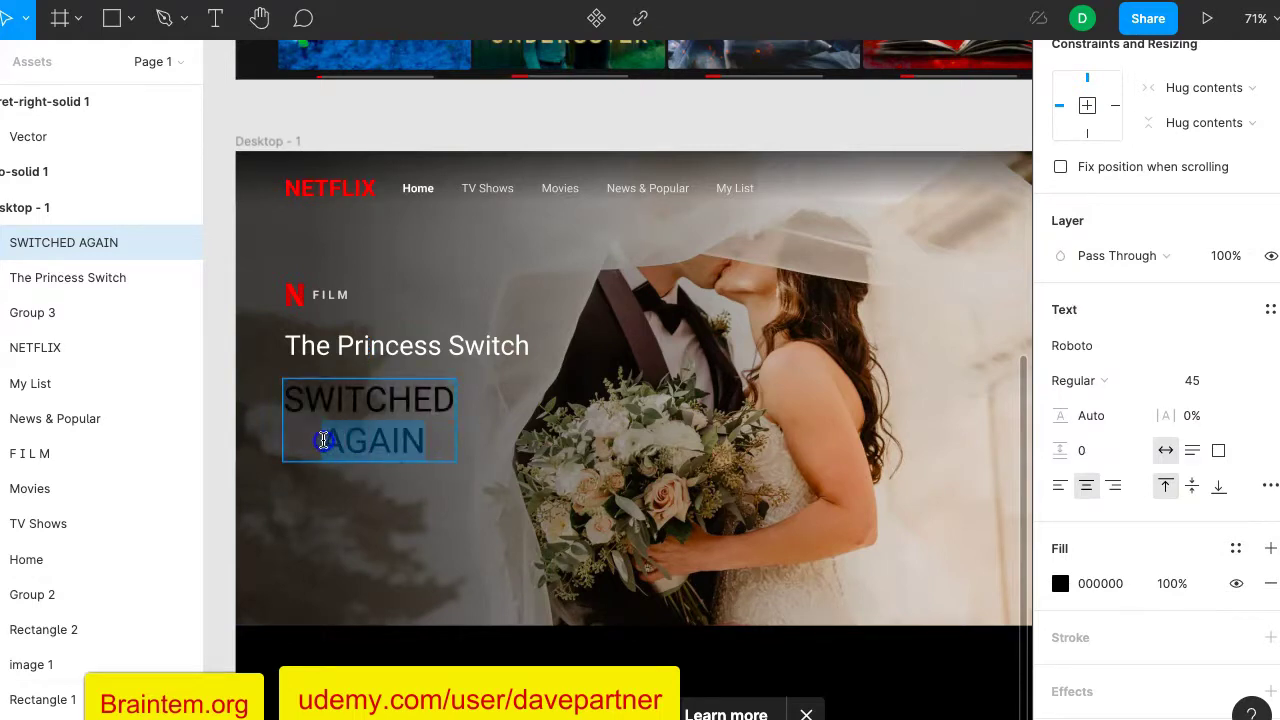
pyautogui.press('BackSpace')
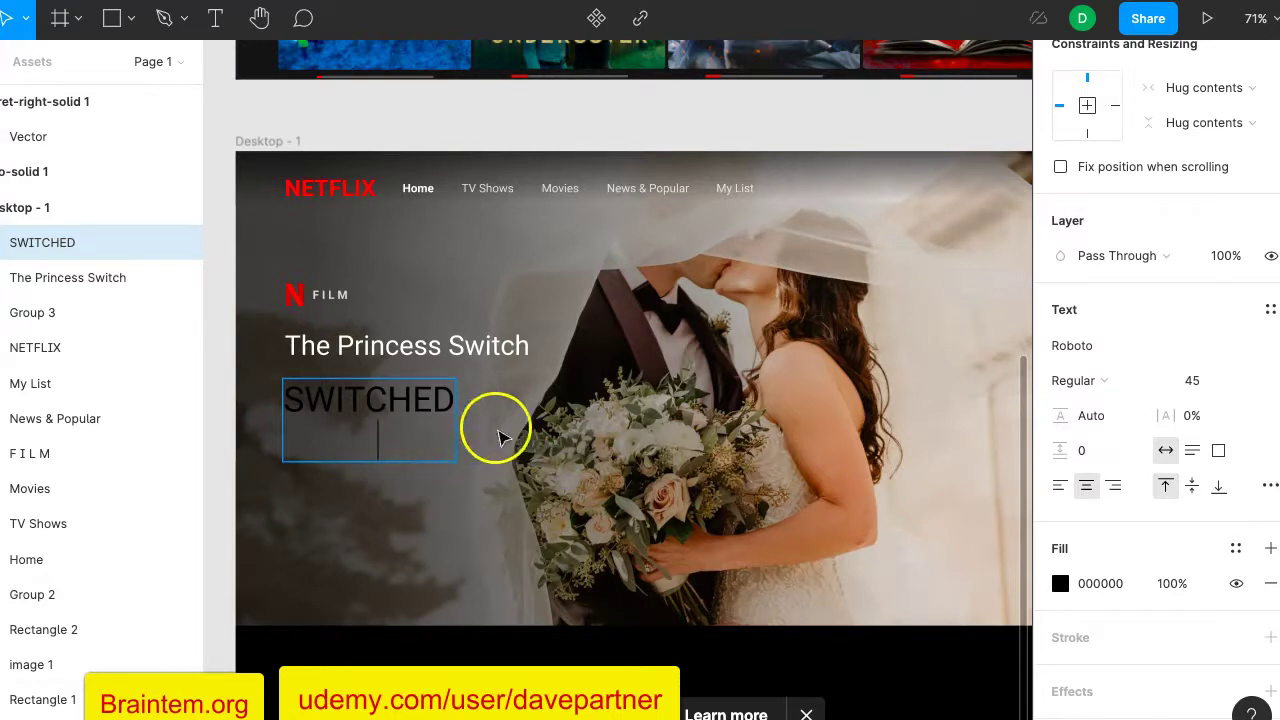
pyautogui.press('Escape')
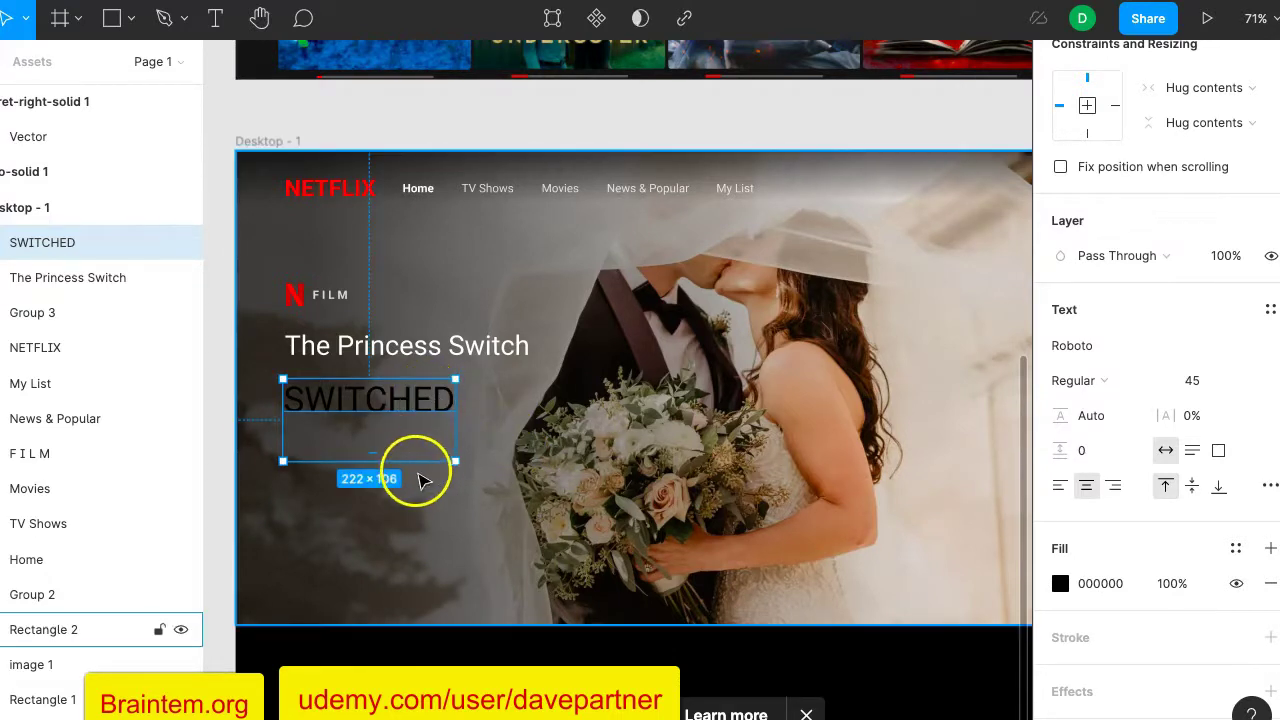
# Fit the SWITCHED text box directly below The Princess Switch at 356 × 51 and set its font size to 65.
pyautogui.moveTo(414, 459); pyautogui.dragTo(415, 421)
pyautogui.moveTo(416, 412); pyautogui.dragTo(407, 388)
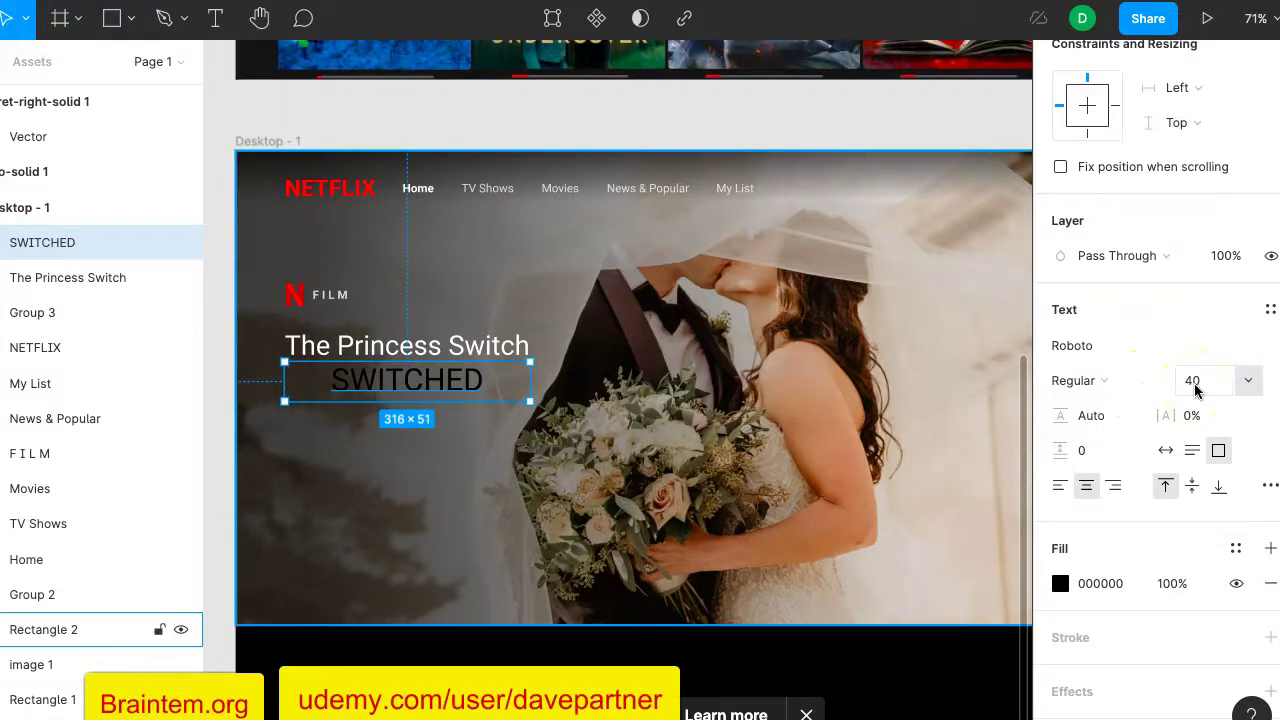
pyautogui.write('65')
pyautogui.press('Return')
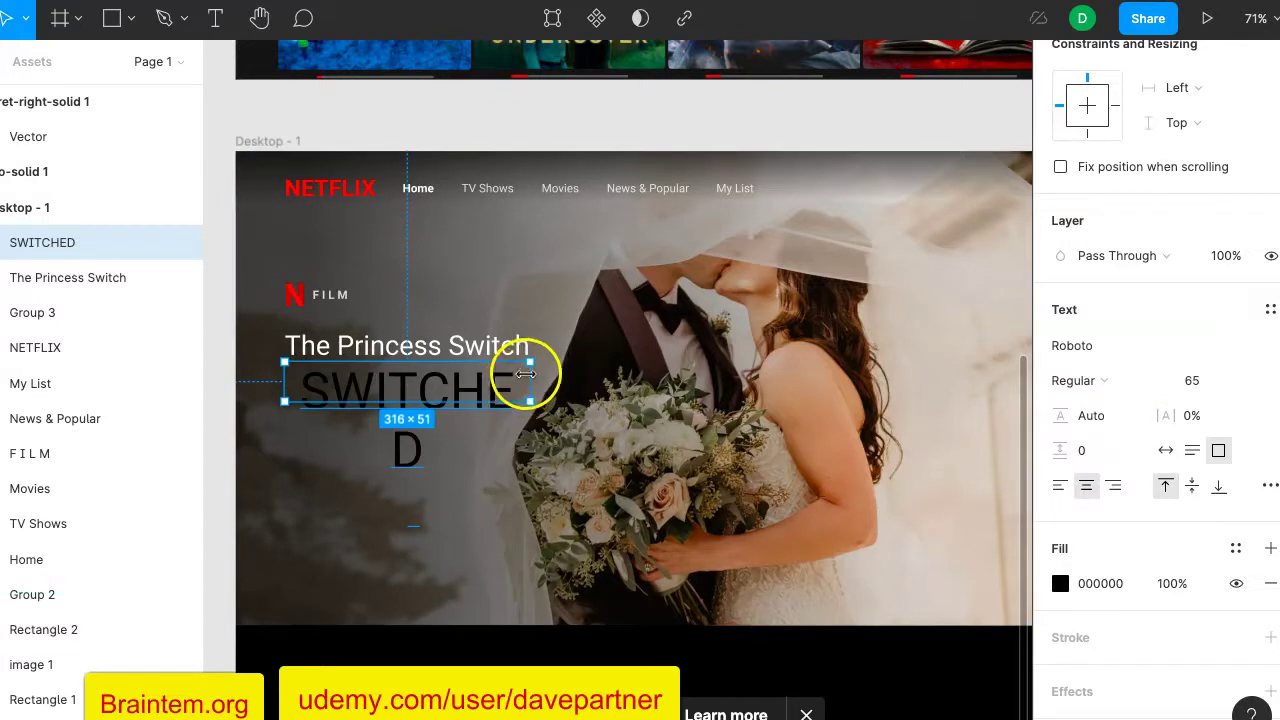
pyautogui.moveTo(534, 376); pyautogui.dragTo(495, 378)
pyautogui.click(510, 385)
# Compare the SWITCHED text with the reference lettering and change its fill to white (FFFFFF).
pyautogui.scroll(10, 532, 175)
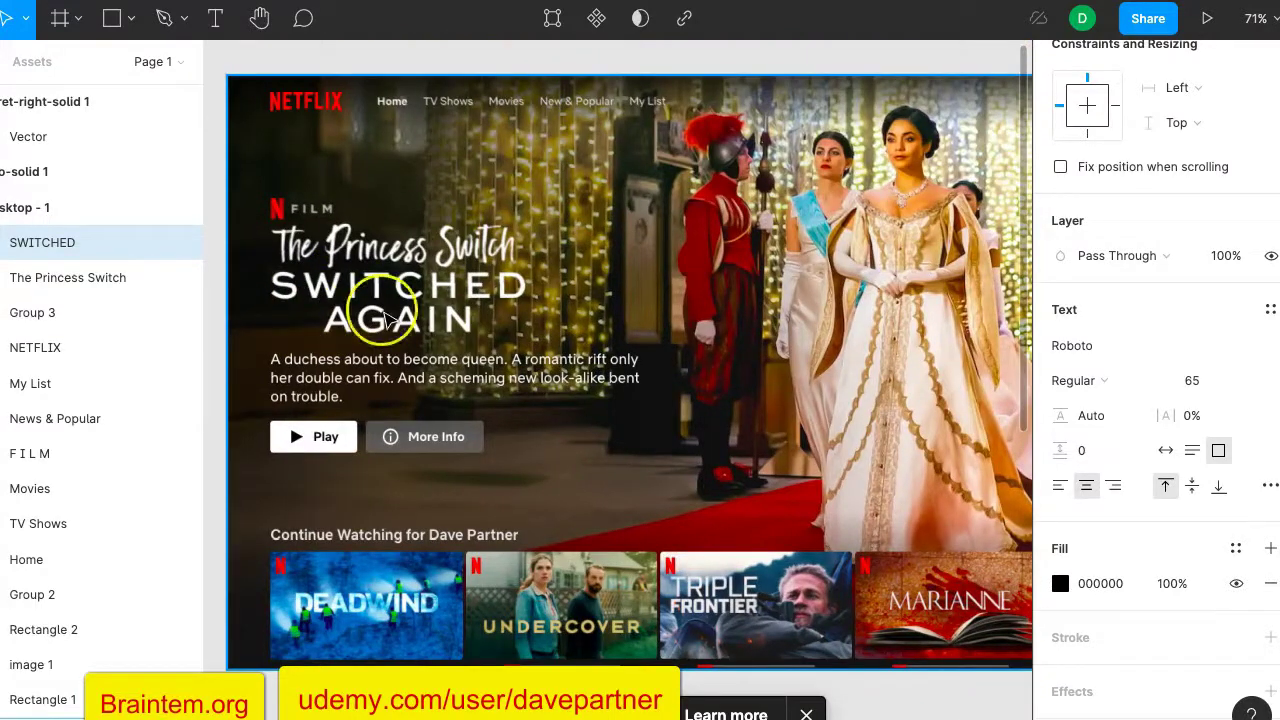
pyautogui.scroll(-5, 388, 318)
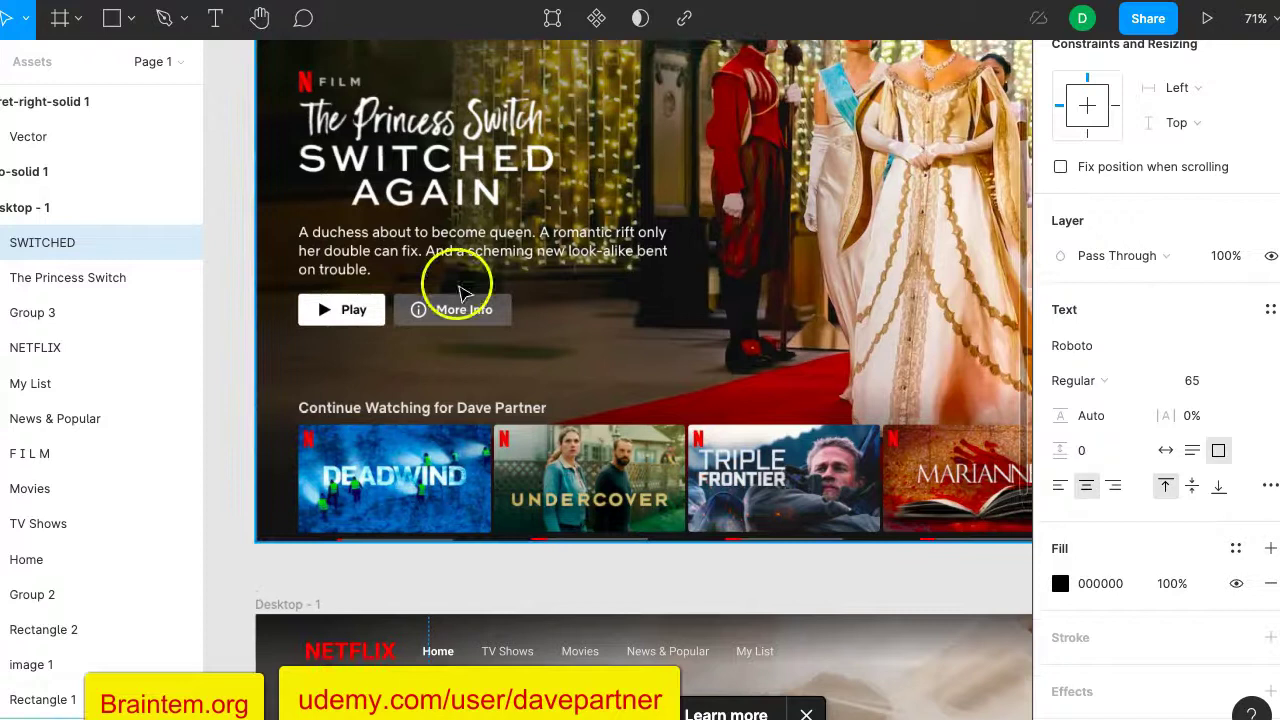
pyautogui.scroll(-1, 461, 321)
pyautogui.scroll(1, 508, 343)
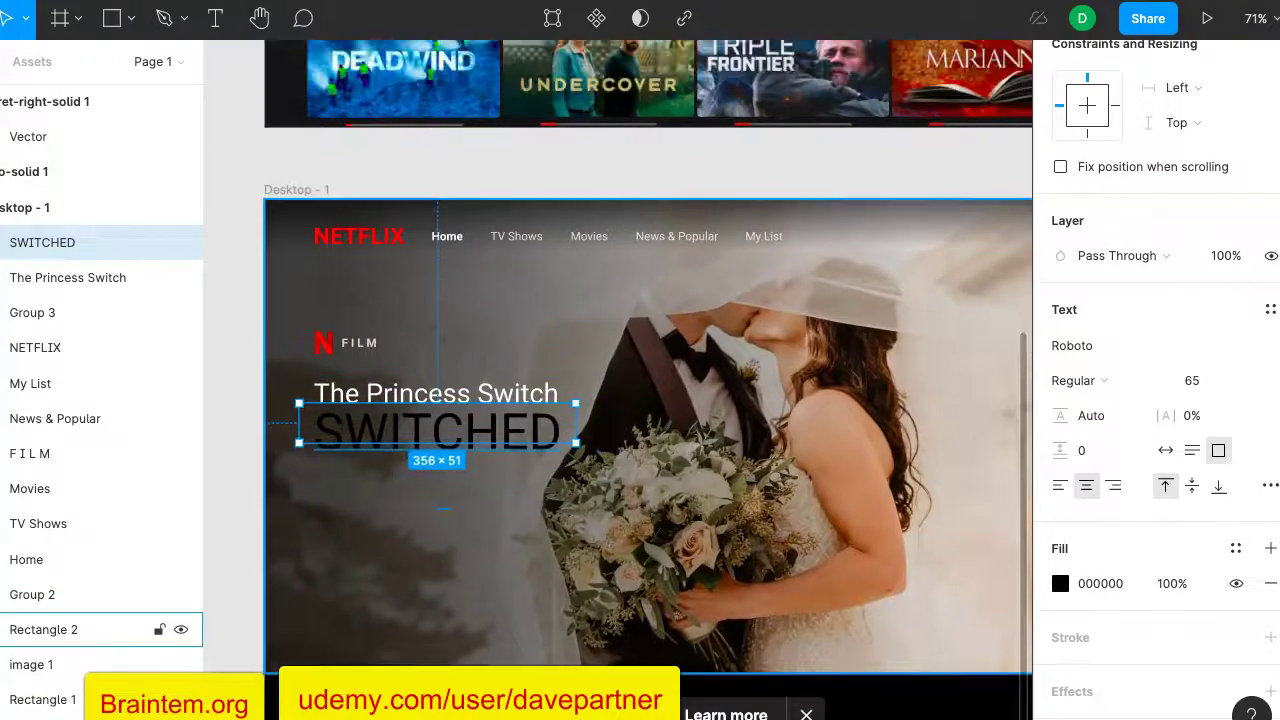
pyautogui.click(1062, 584)
pyautogui.click(795, 652)
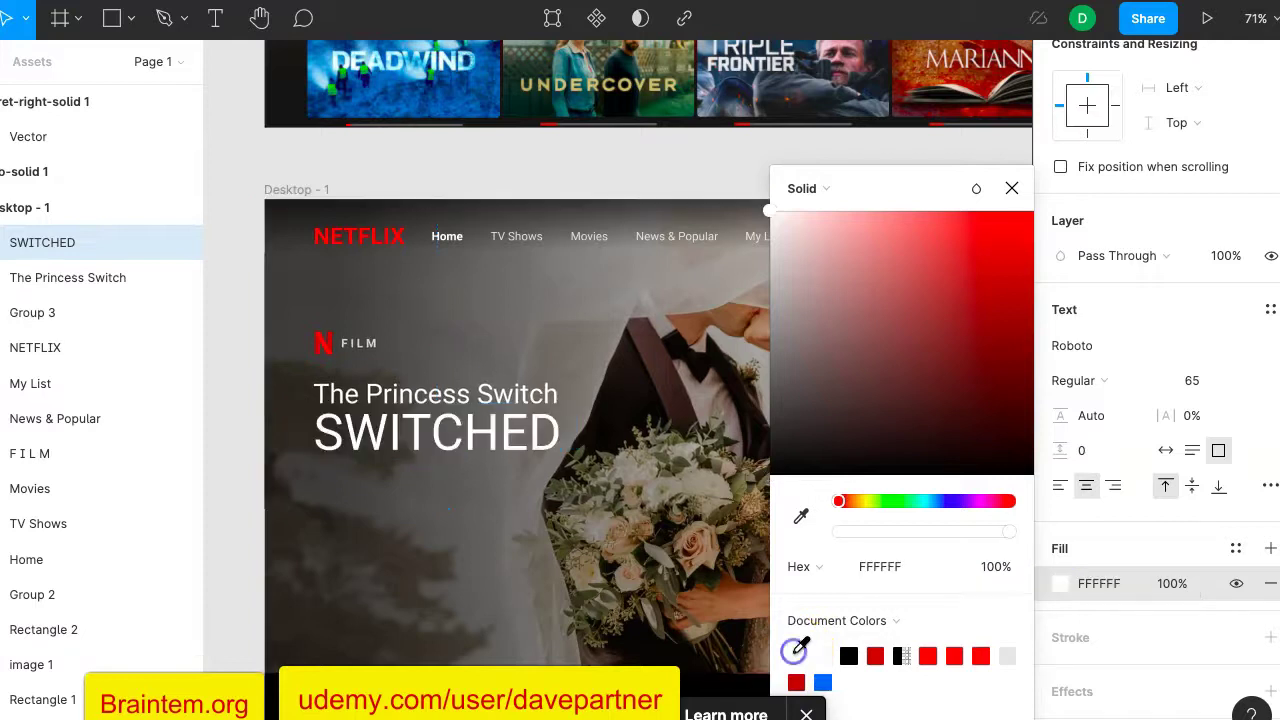
pyautogui.click(236, 258)
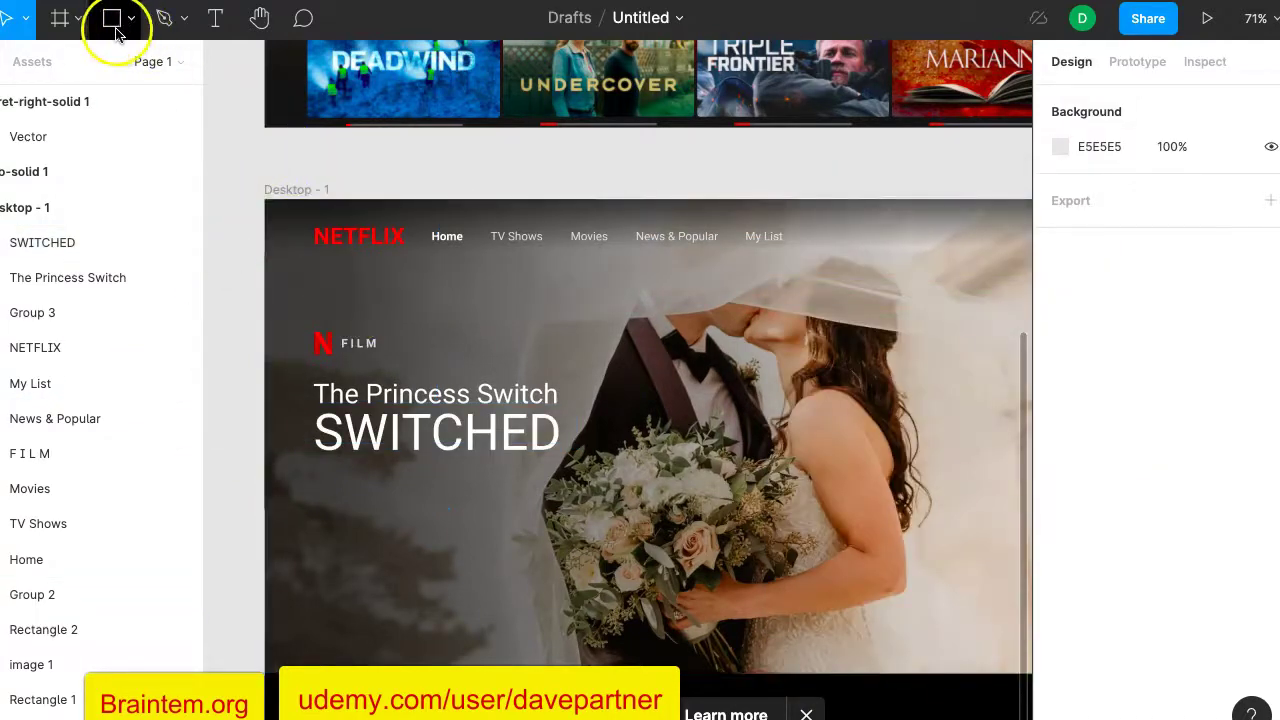
# Add a separate text "AGAIN" and place it below SWITCHED at about X 122, Y 330.
pyautogui.click(214, 20)
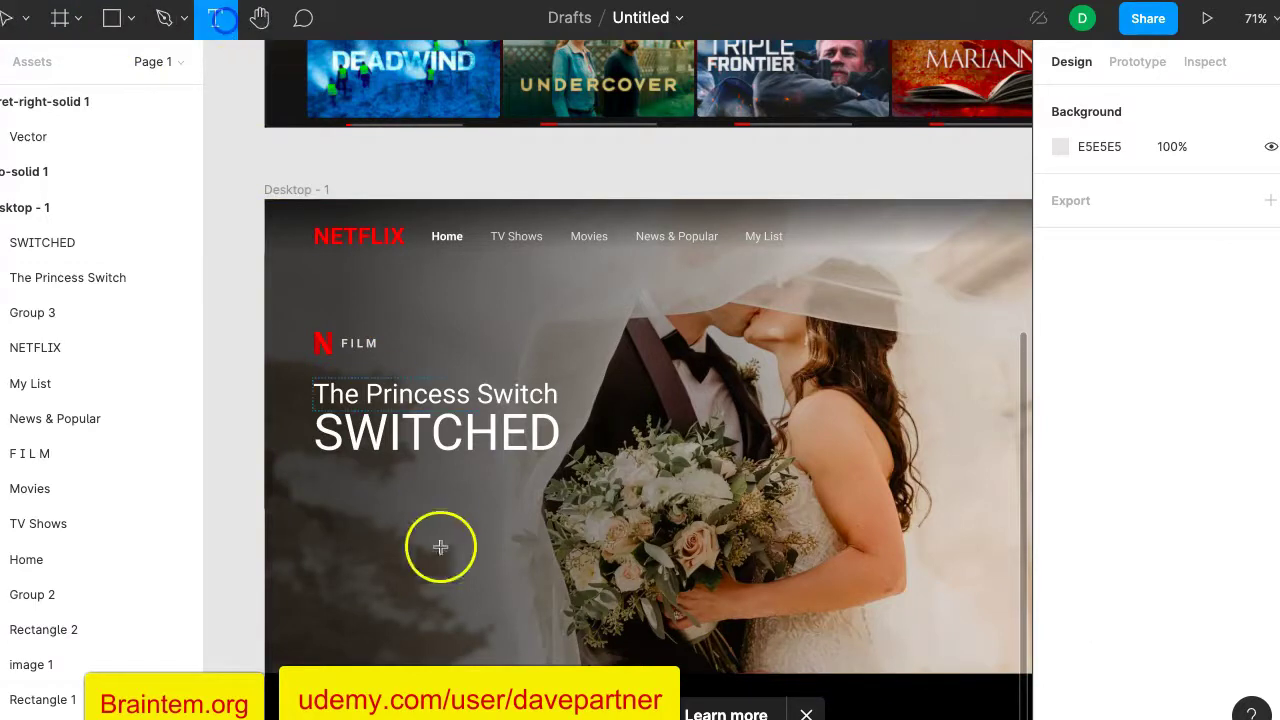
pyautogui.click(354, 471)
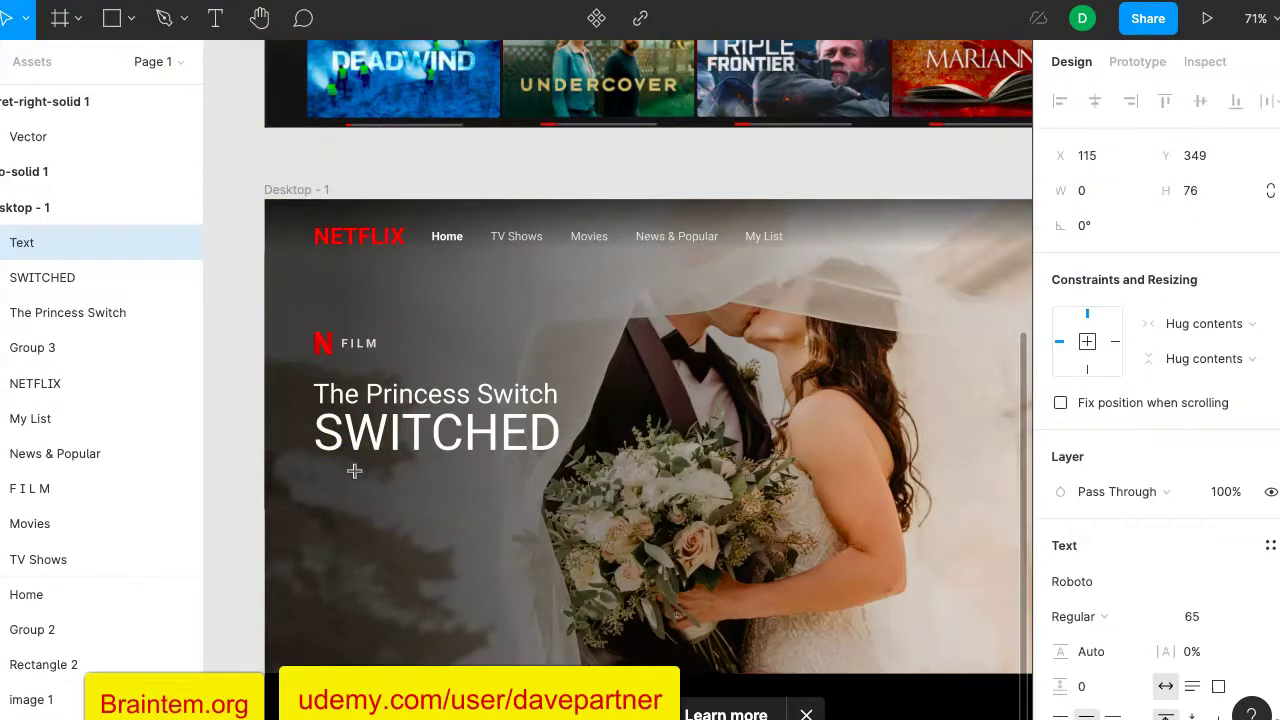
pyautogui.write('AGAIN')
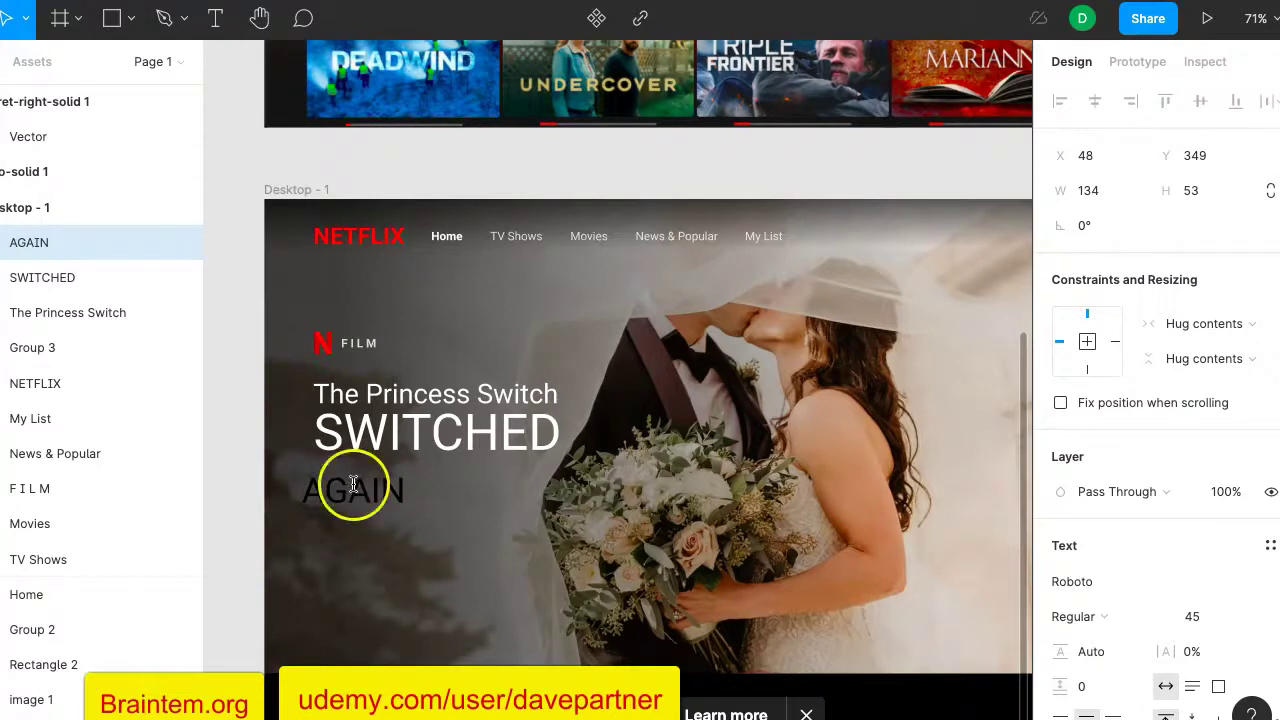
pyautogui.press('Escape')
pyautogui.moveTo(343, 492); pyautogui.dragTo(404, 478)
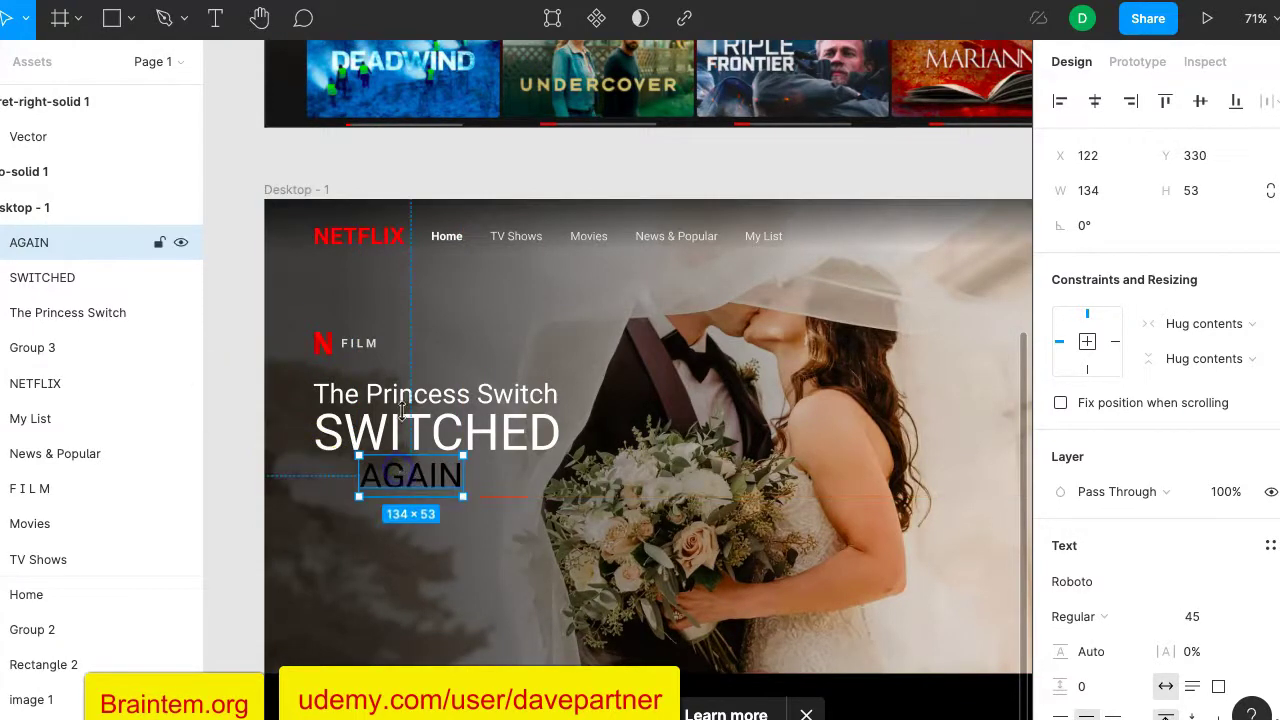
# Set the AGAIN text's font size to 65 and reposition it centrally beneath SWITCHED as in the reference.
pyautogui.scroll(6, 443, 251)
pyautogui.scroll(-6, 538, 380)
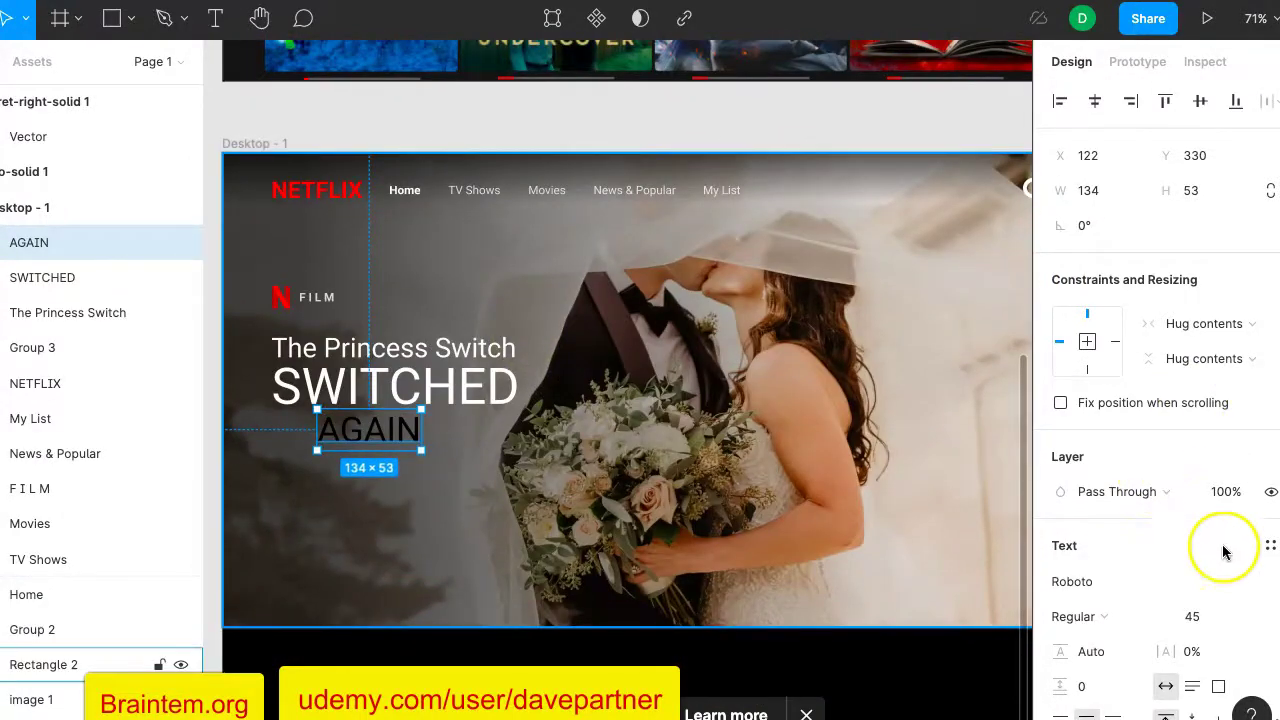
pyautogui.scroll(-2, 1226, 540)
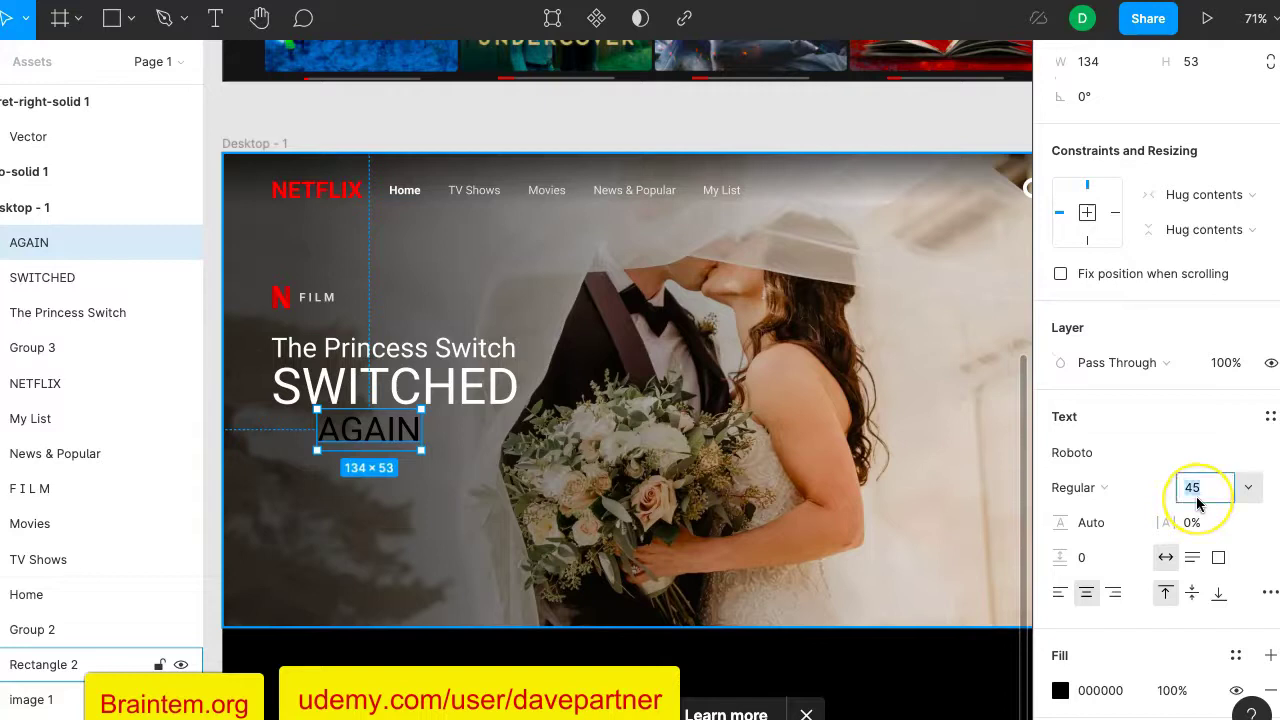
pyautogui.press('Return')
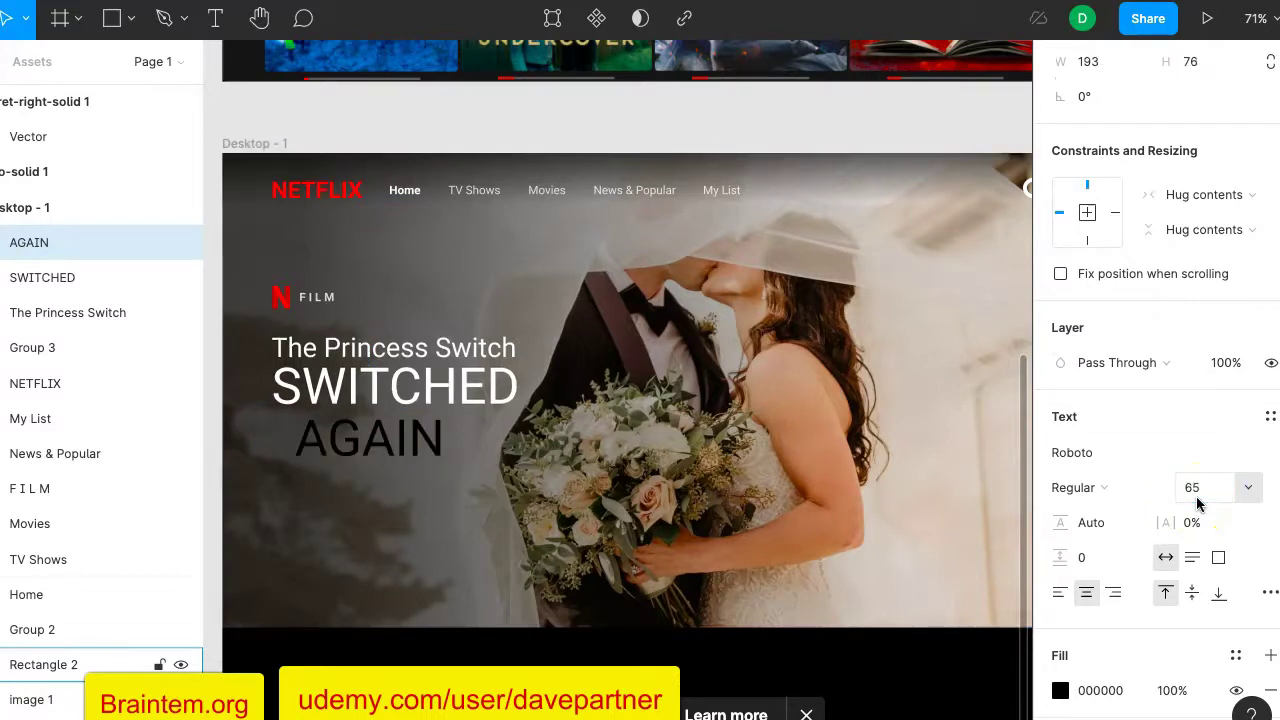
pyautogui.moveTo(394, 440); pyautogui.dragTo(410, 437)
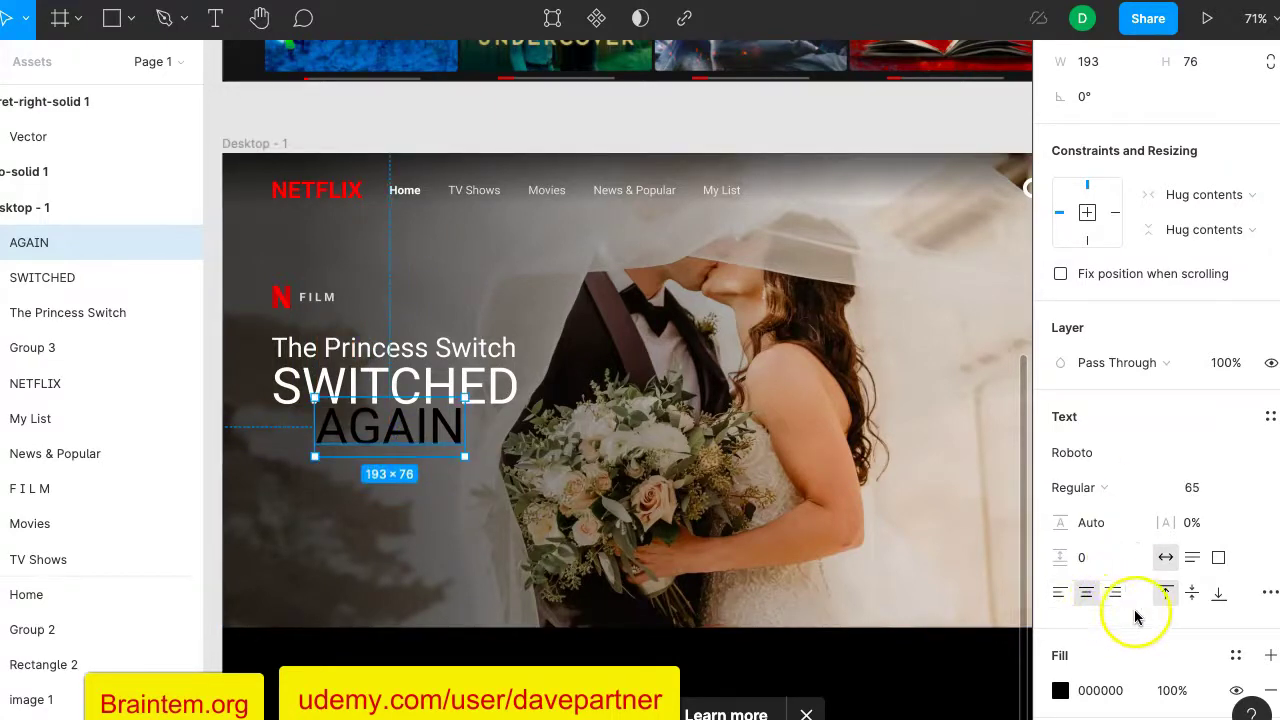
# Change the AGAIN text's fill to white (FFFFFF).
pyautogui.scroll(-3, 1135, 617)
pyautogui.click(1061, 532)
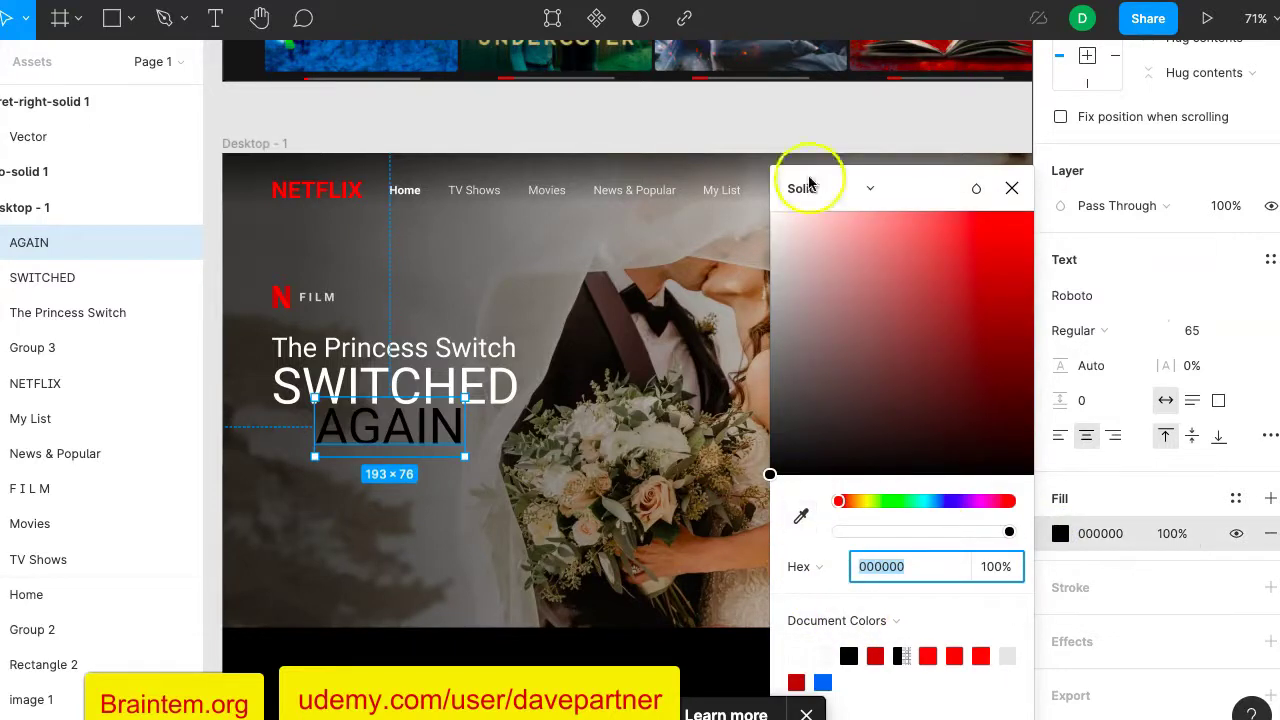
pyautogui.click(800, 652)
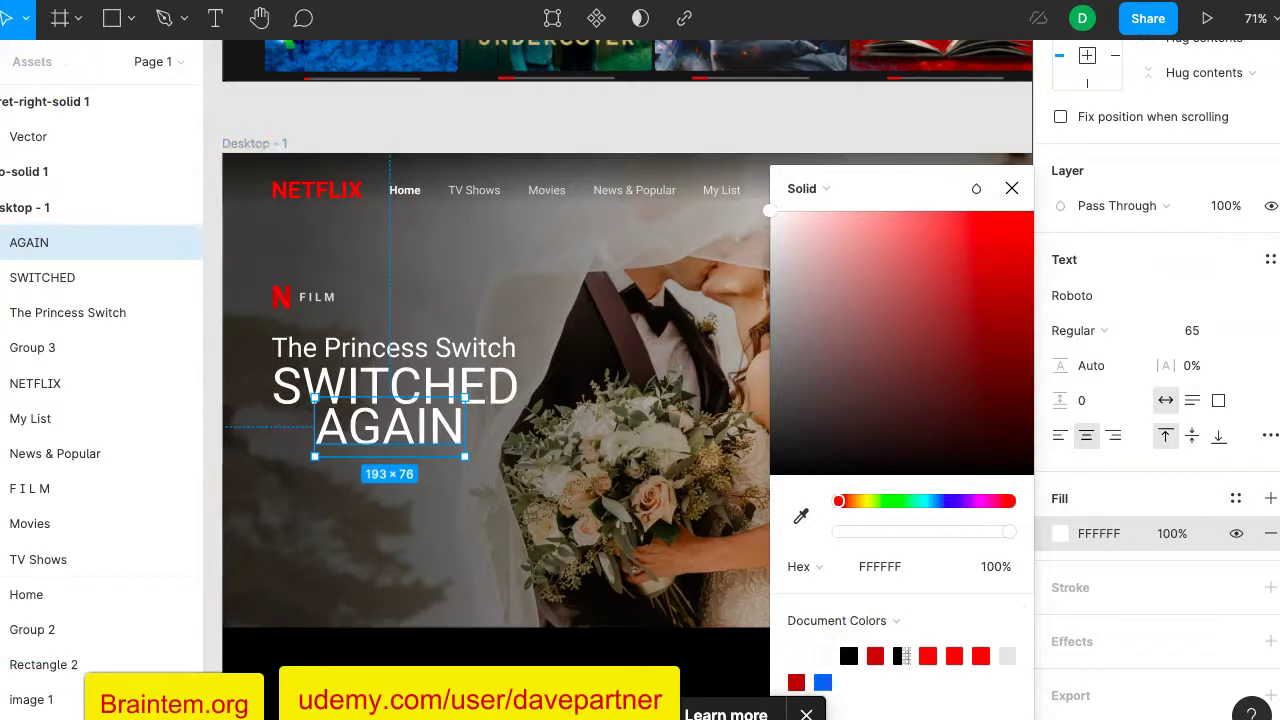
# Start a new description text below AGAIN, following the reference, with font size 20.
pyautogui.scroll(5, 223, 206)
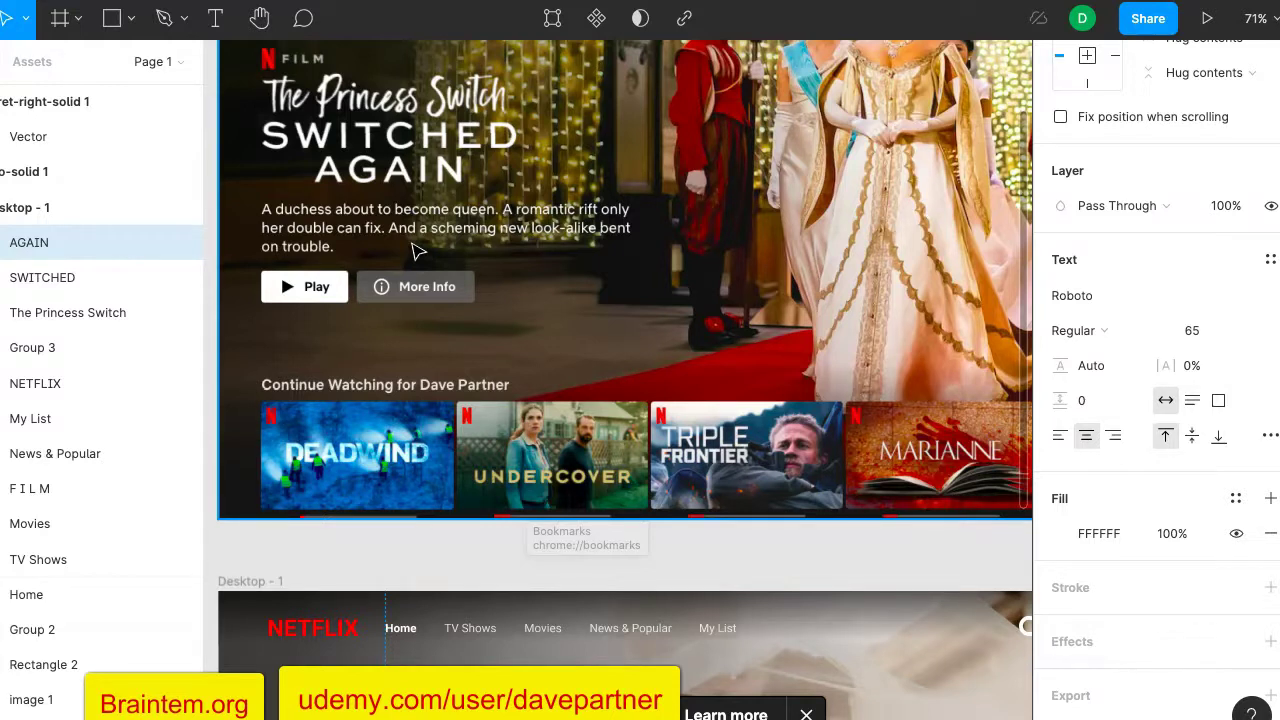
pyautogui.scroll(-6, 410, 248)
pyautogui.click(215, 18)
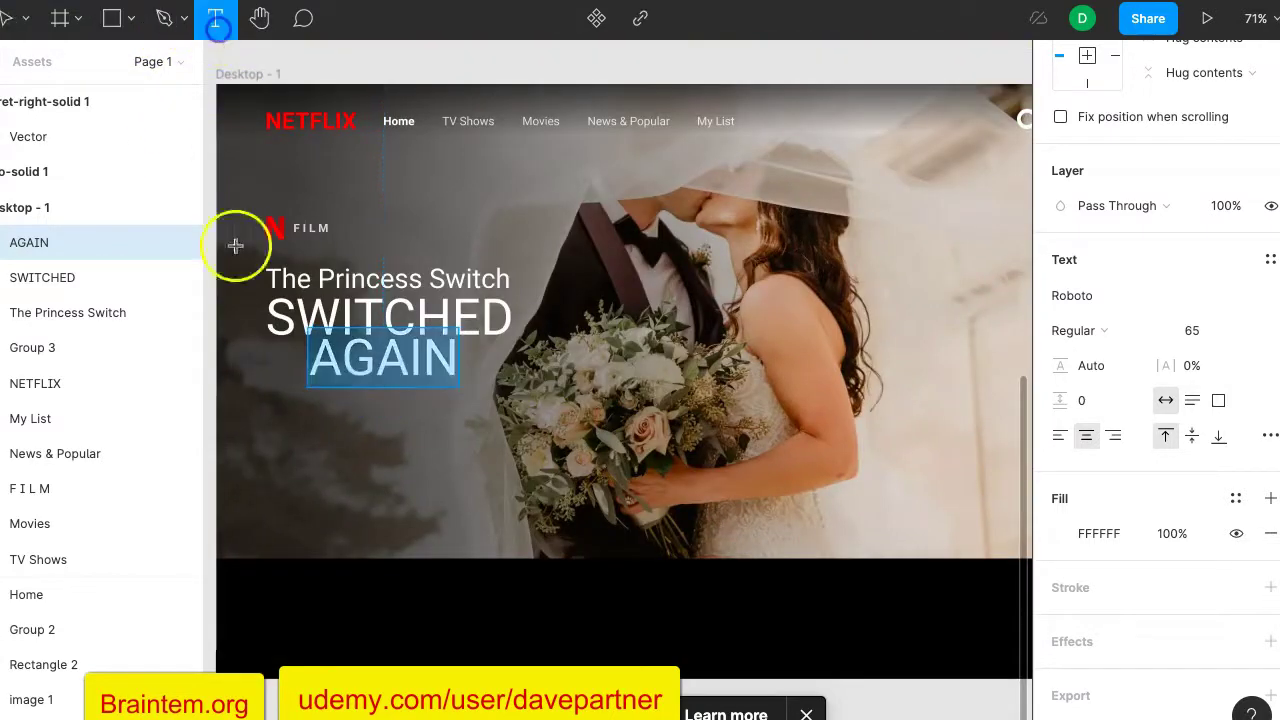
pyautogui.click(262, 411)
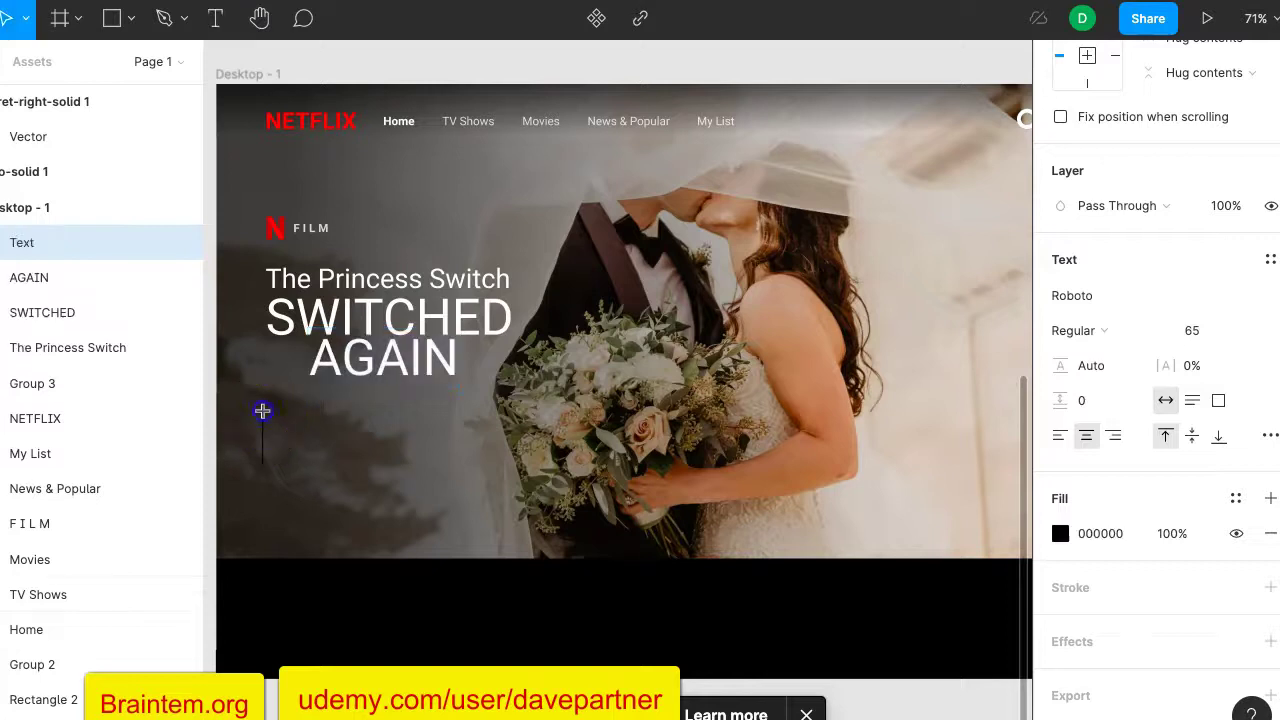
pyautogui.write('Ad')
pyautogui.press('BackSpace')
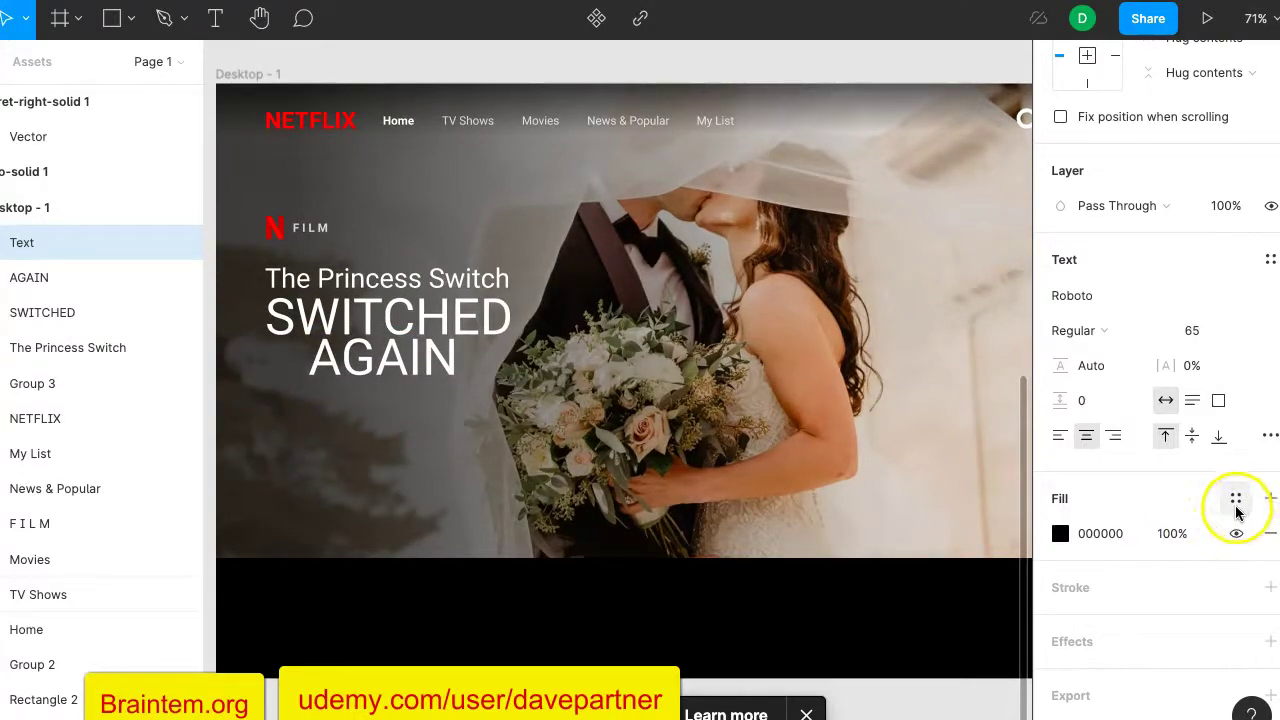
pyautogui.click(1193, 334)
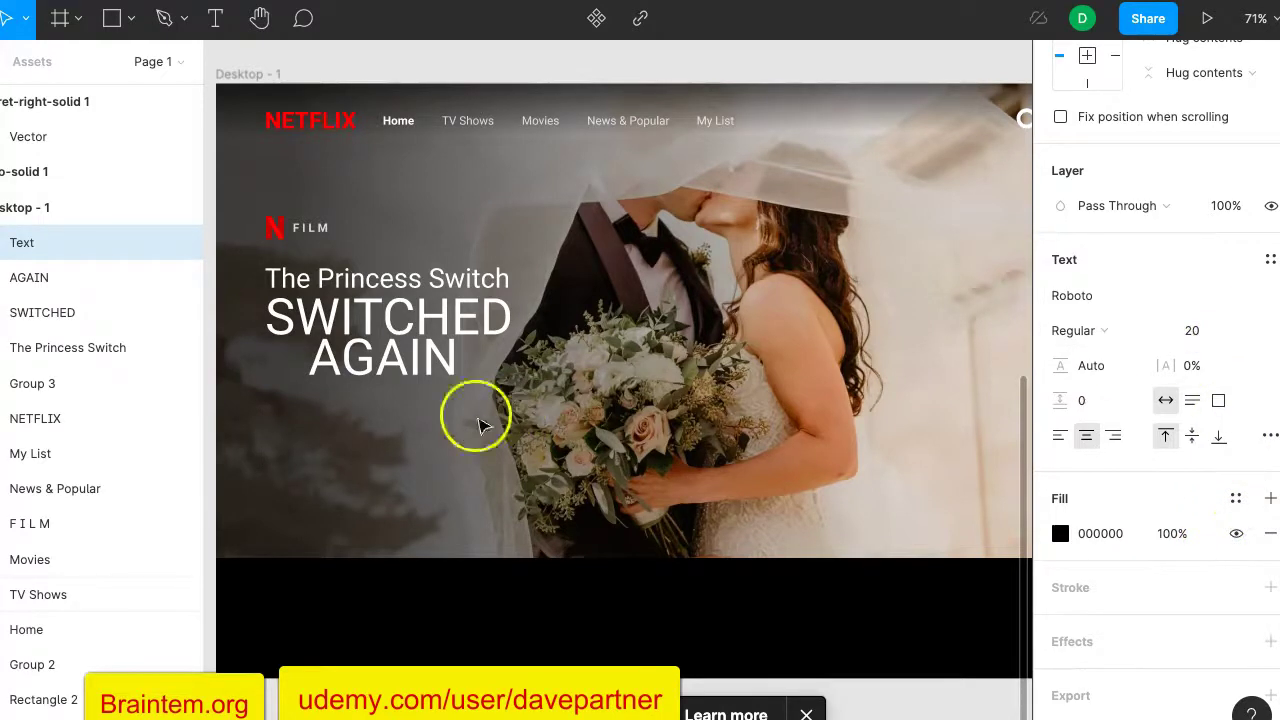
pyautogui.write('A')
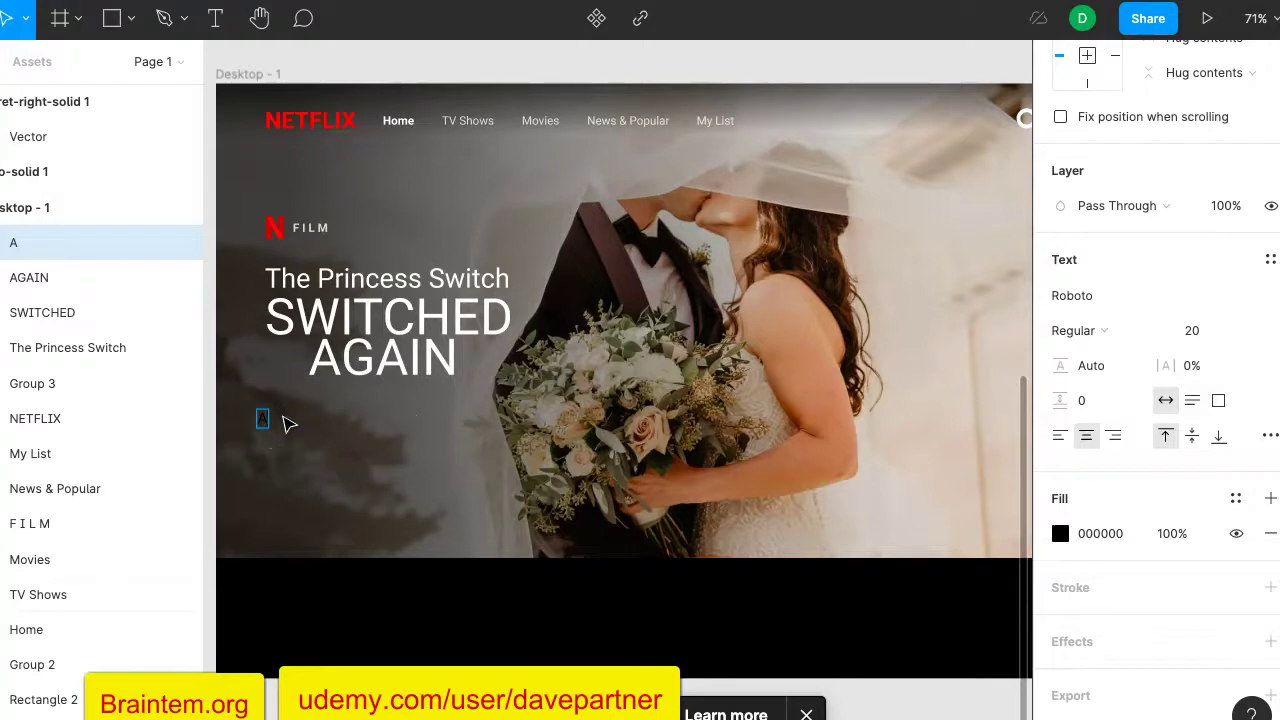
# Set the new description text's fill to white (FFFFFF).
pyautogui.click(1060, 533)
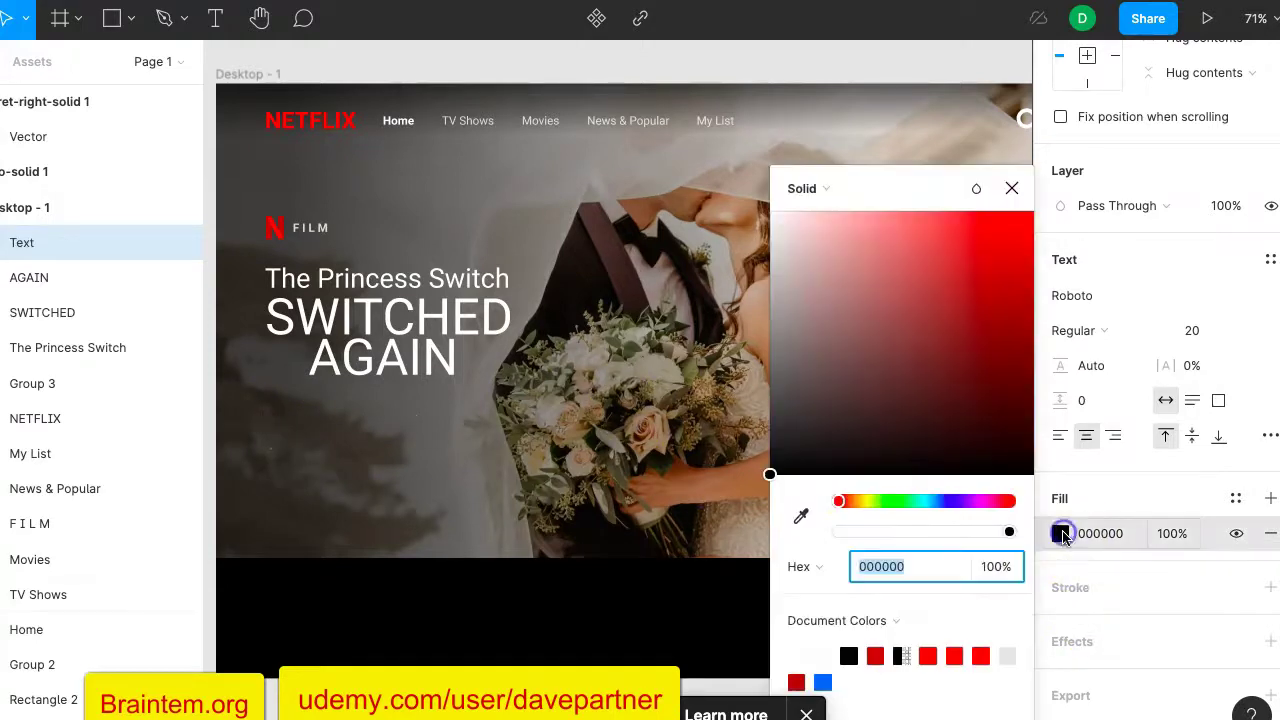
pyautogui.click(796, 654)
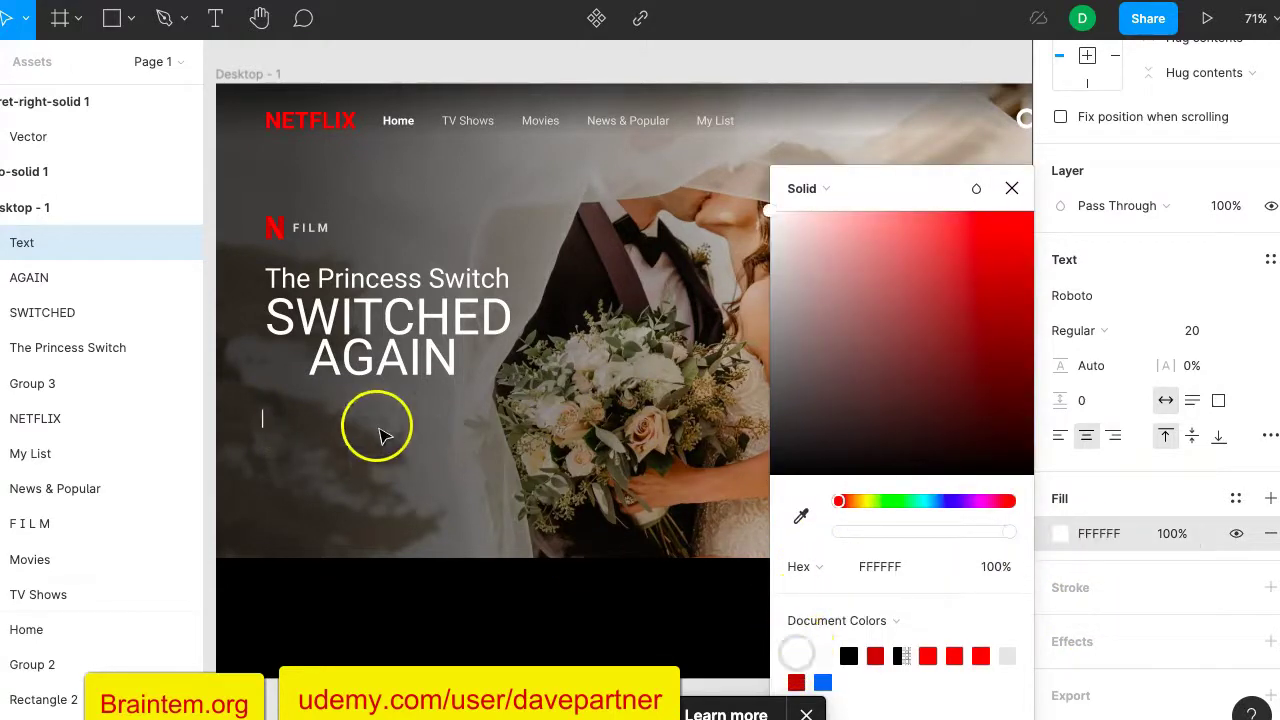
pyautogui.click(1013, 189)
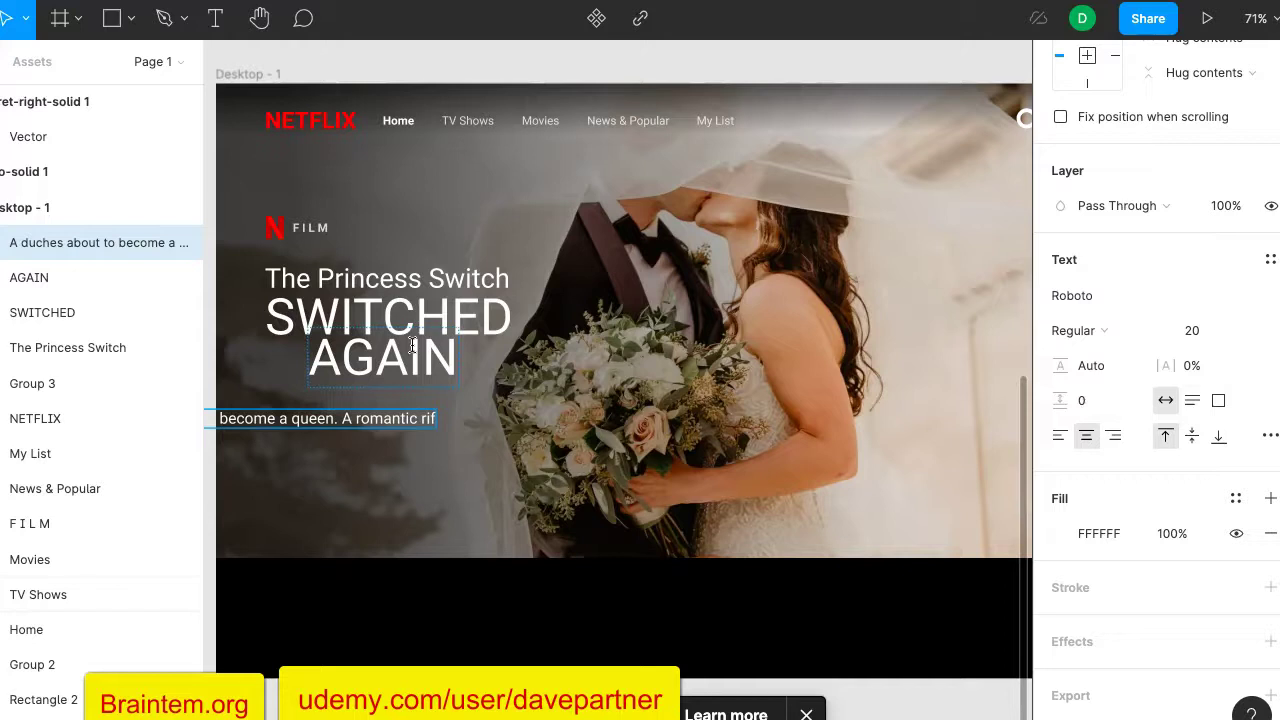
# Write "A duches about to become a queen. A romantic rift only her double can fix" as the description, with a line break after "only".
pyautogui.write('only')
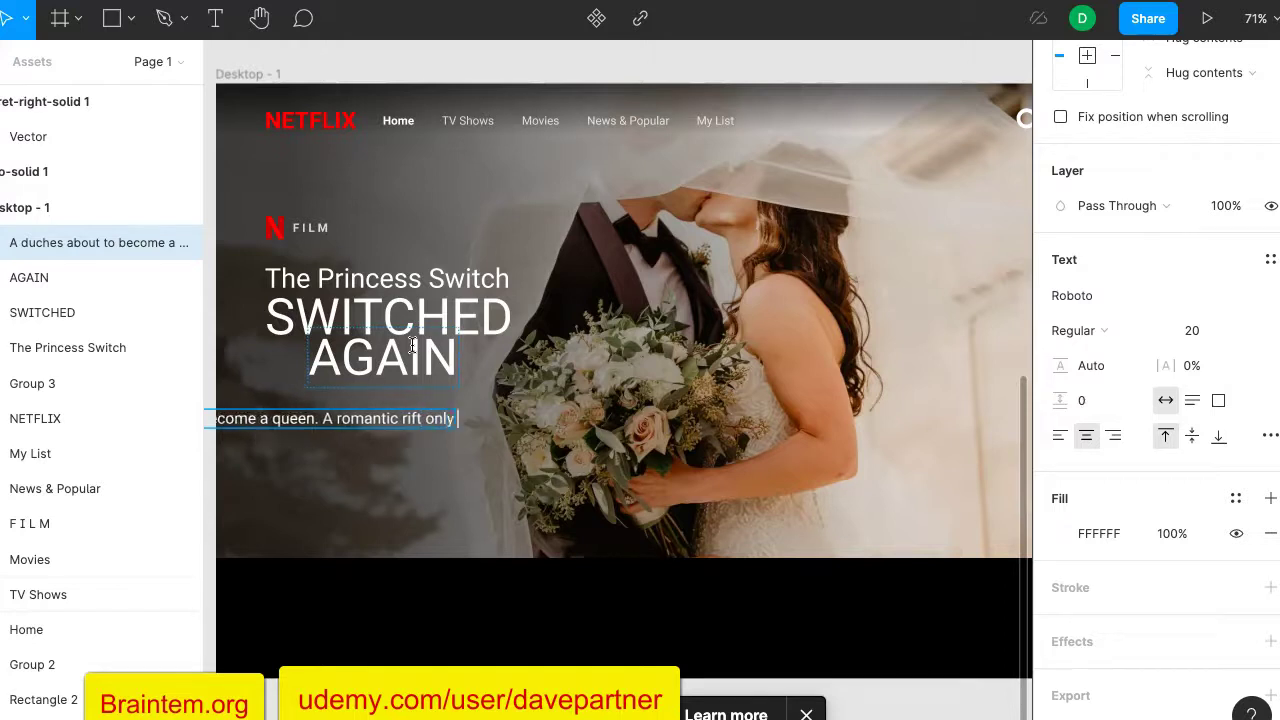
pyautogui.write(' her double can fix')
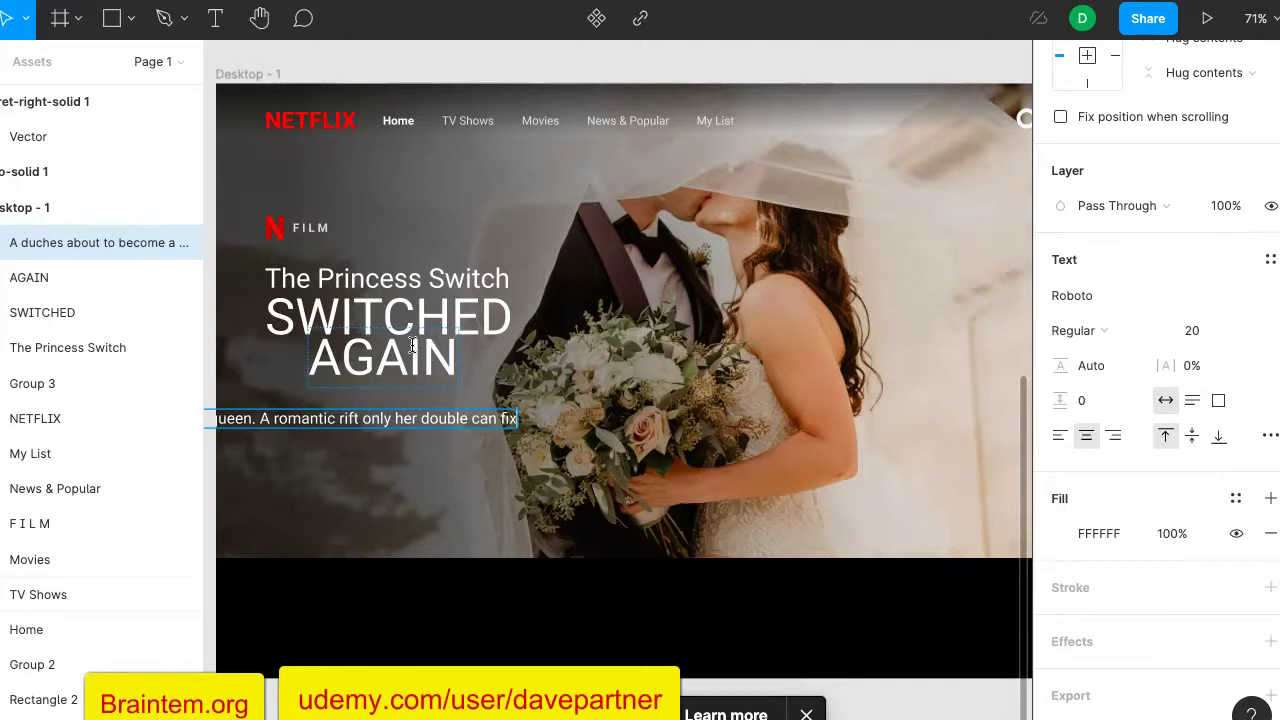
pyautogui.scroll(10, 520, 263)
pyautogui.scroll(-1, 600, 290)
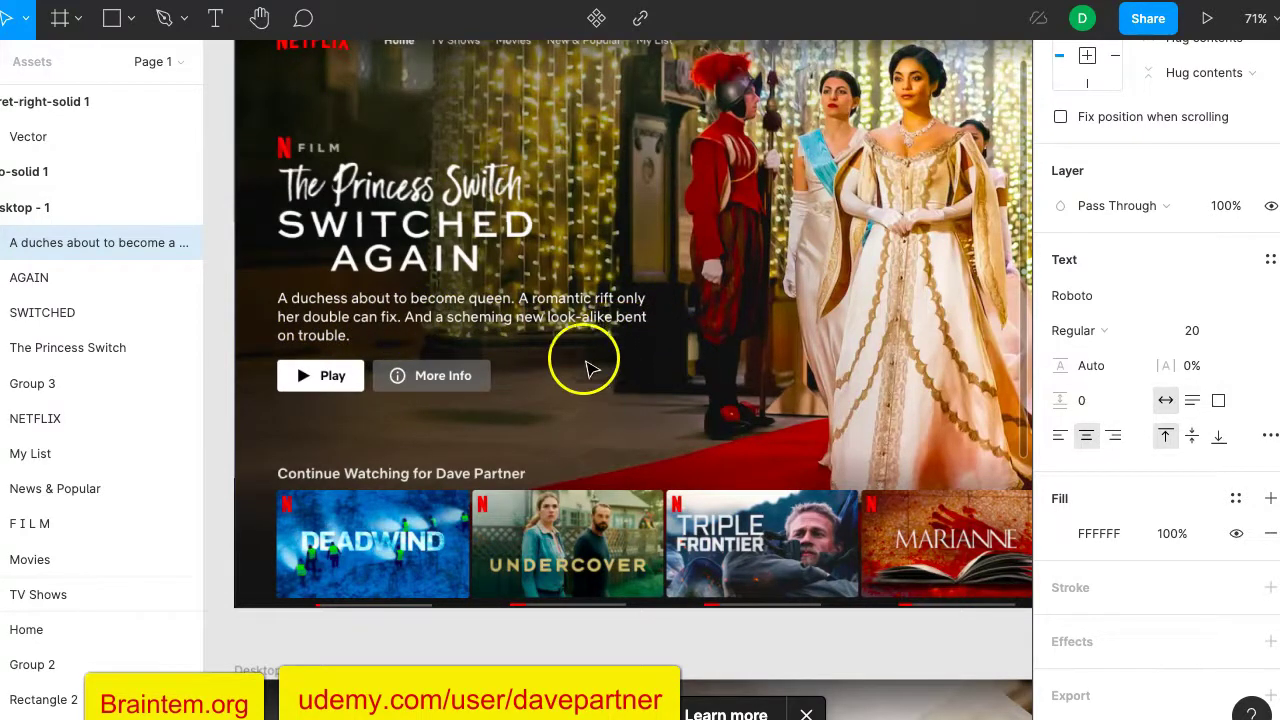
pyautogui.scroll(-10, 586, 363)
pyautogui.hscroll(-2, 583, 354)
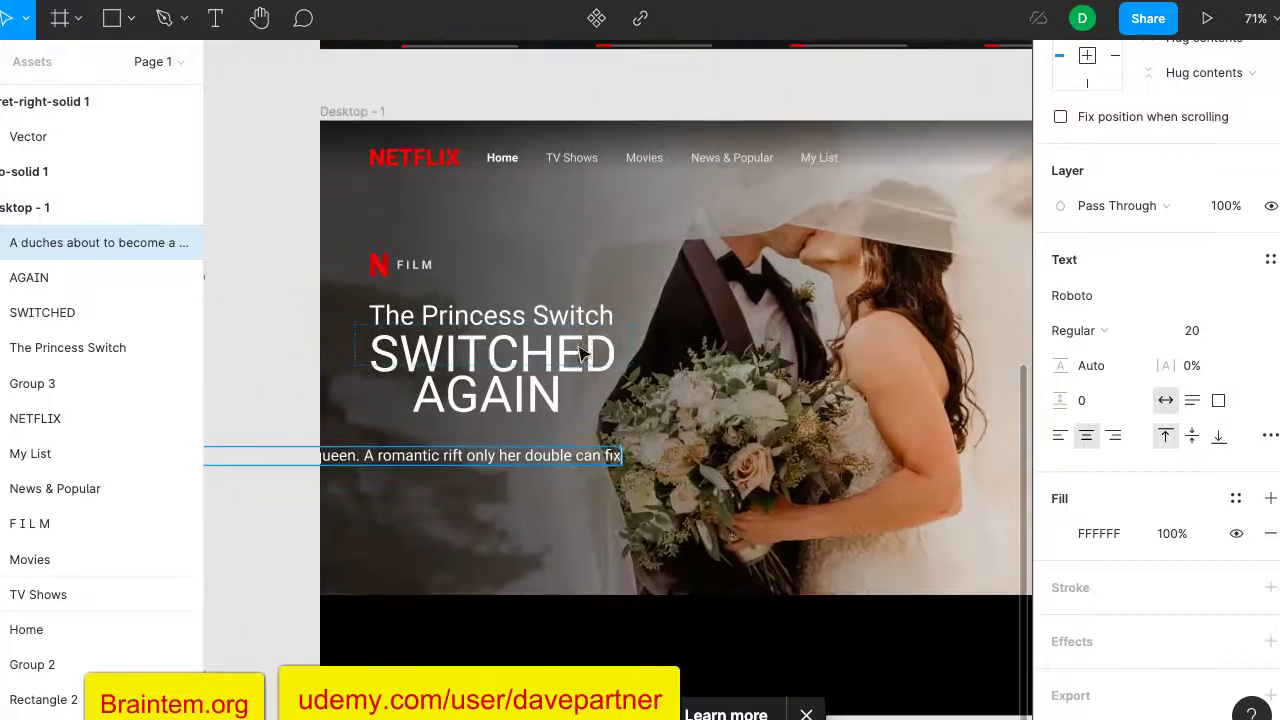
pyautogui.press('Return')
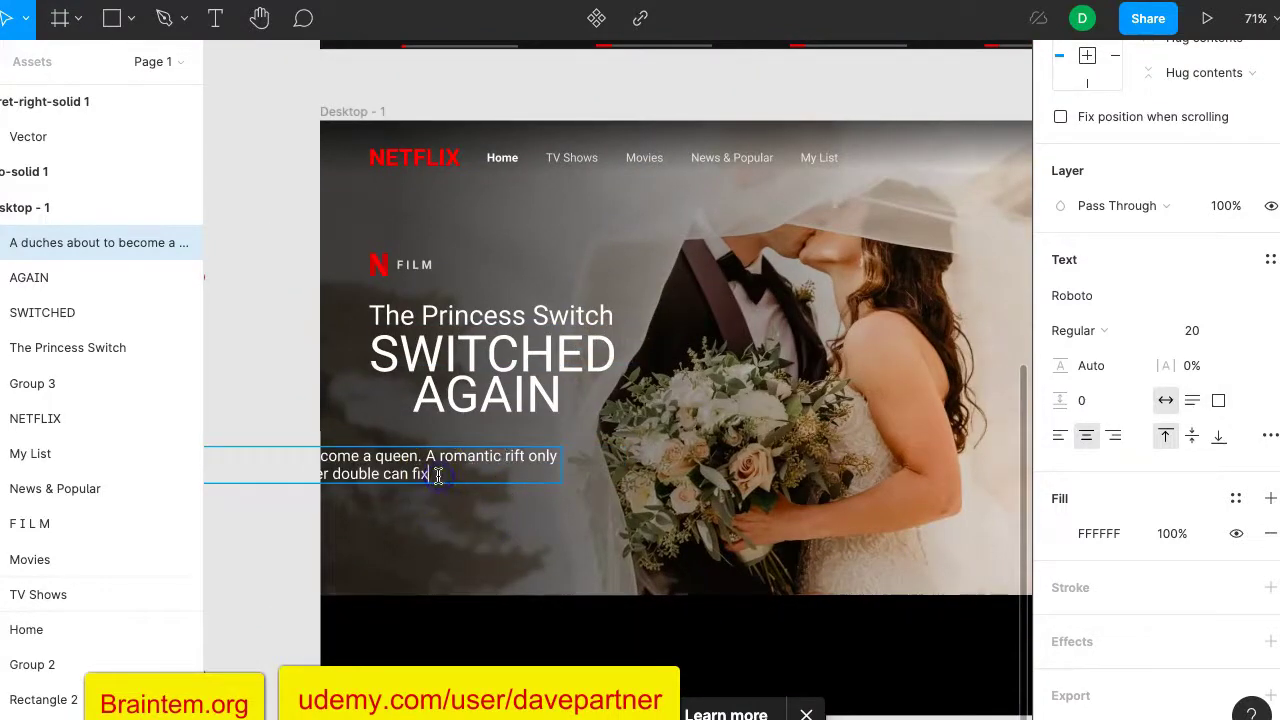
# Continue the description's second line with ". And a scheming new look-alike", following the reference.
pyautogui.scroll(5, 438, 475)
pyautogui.scroll(-5, 438, 475)
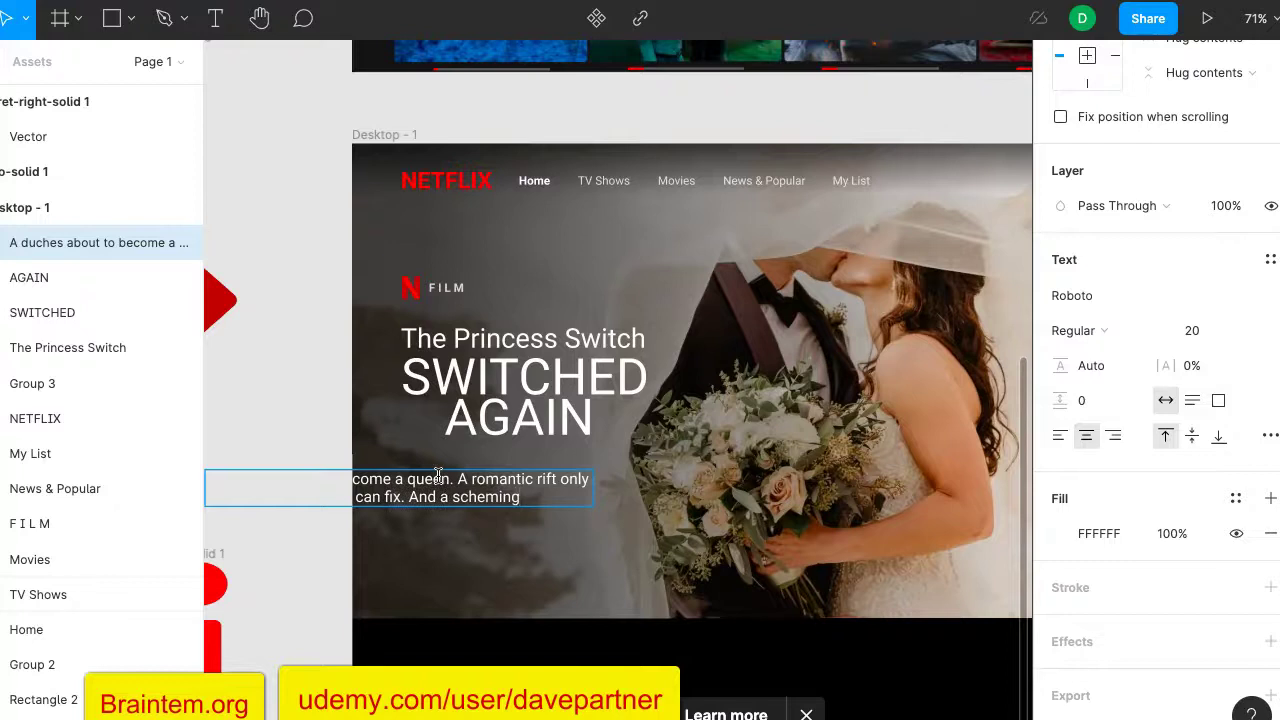
pyautogui.scroll(3, 438, 475)
pyautogui.scroll(-4, 438, 475)
pyautogui.write('new look-')
pyautogui.press('BackSpace')
pyautogui.write('-alike')
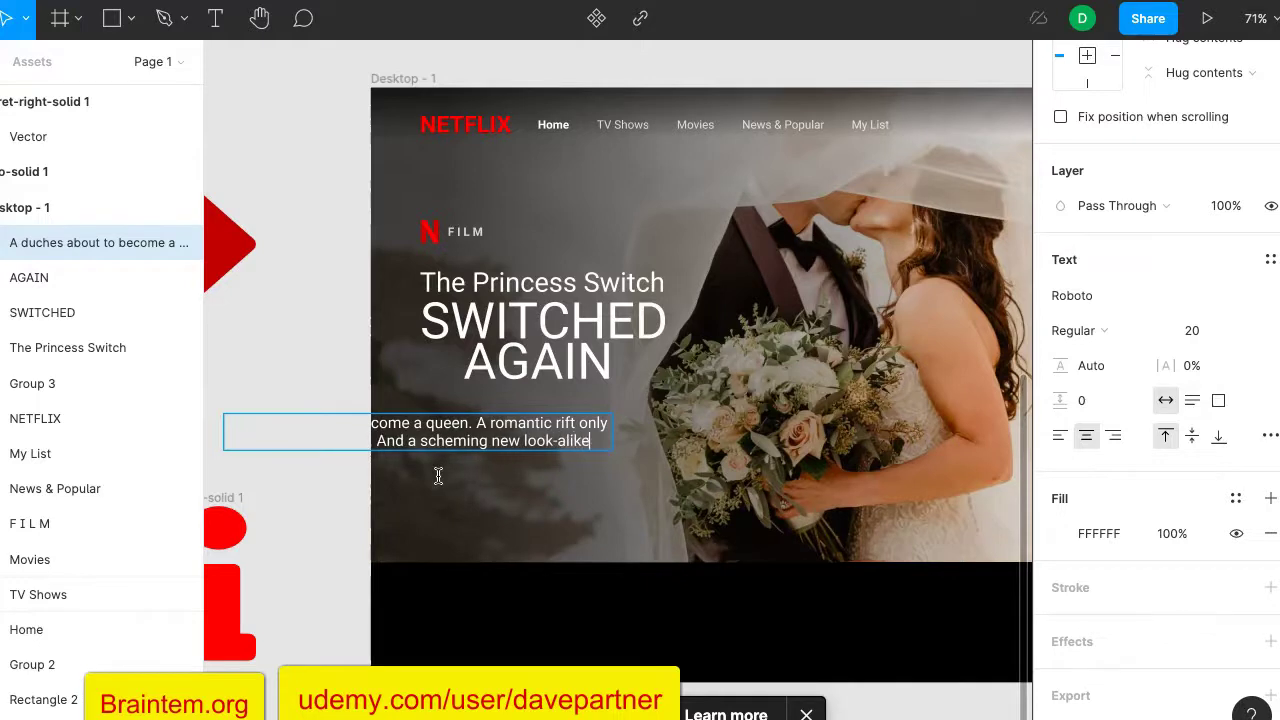
# Complete the description with "bent" ending the second line and "on trouble." on a third line, as in the reference.
pyautogui.scroll(4, 438, 475)
pyautogui.scroll(-3, 438, 475)
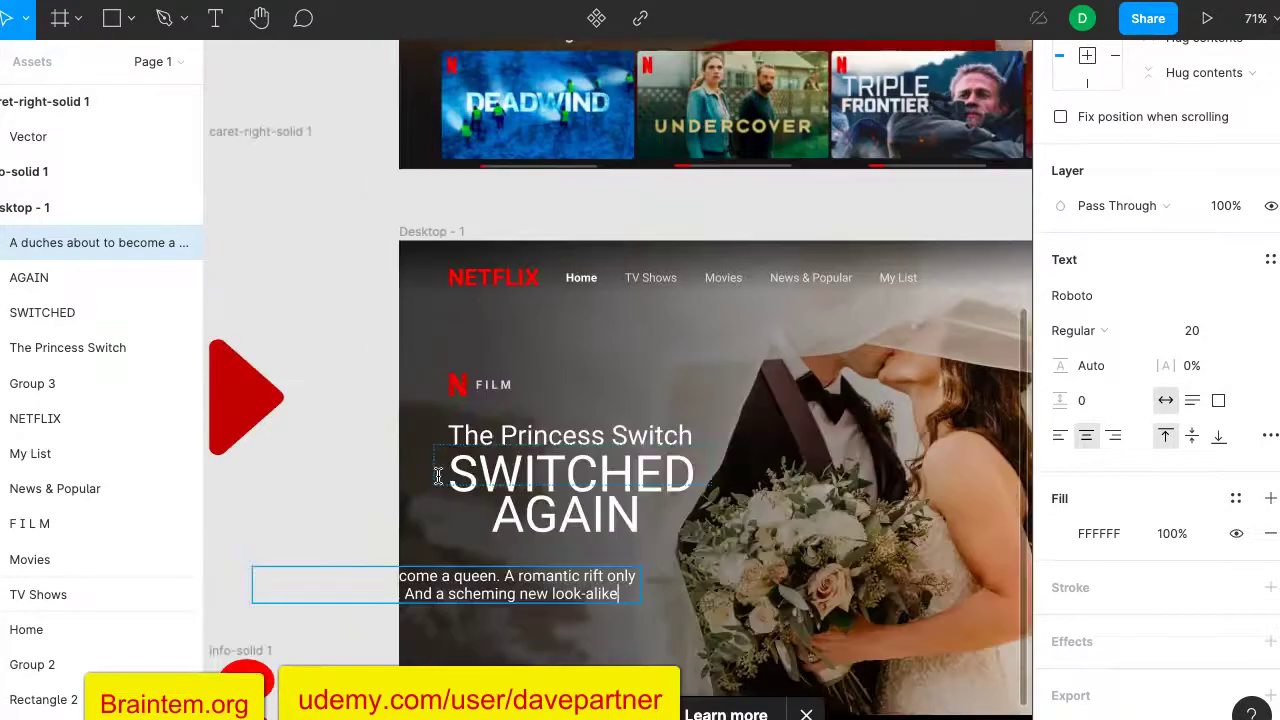
pyautogui.write('bent')
pyautogui.scroll(3, 438, 475)
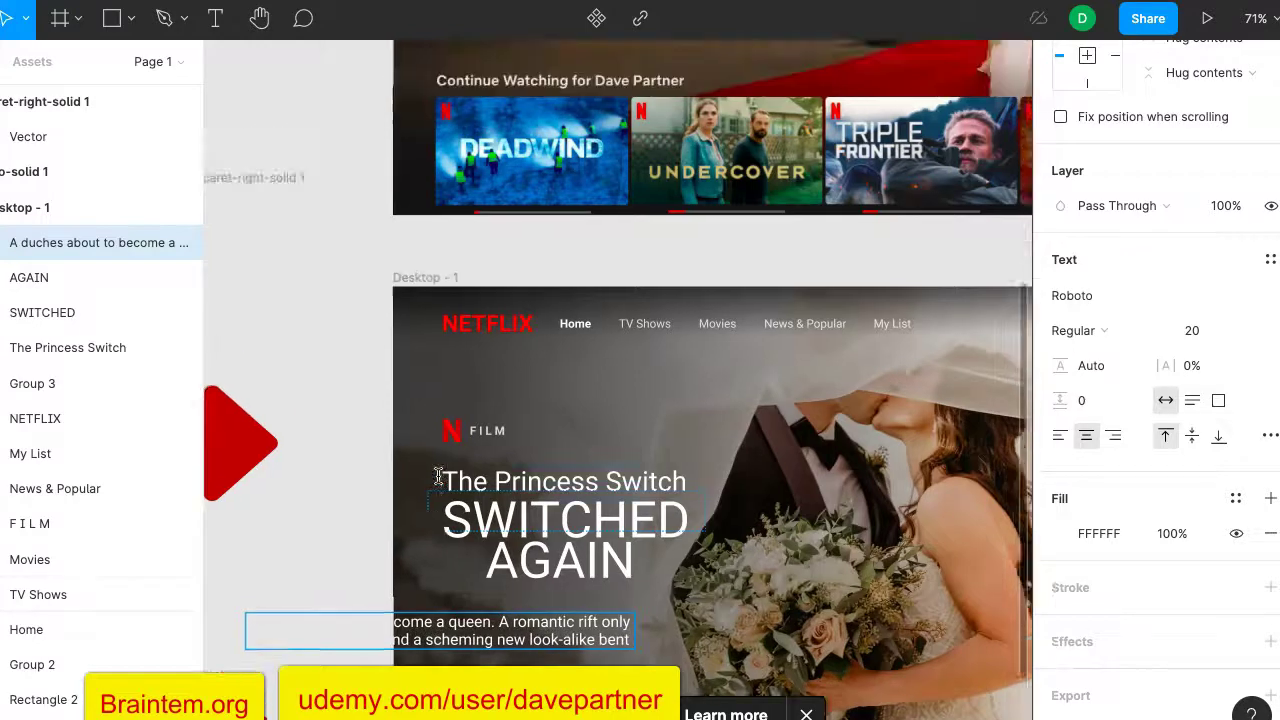
pyautogui.scroll(-3, 438, 475)
pyautogui.press('Return')
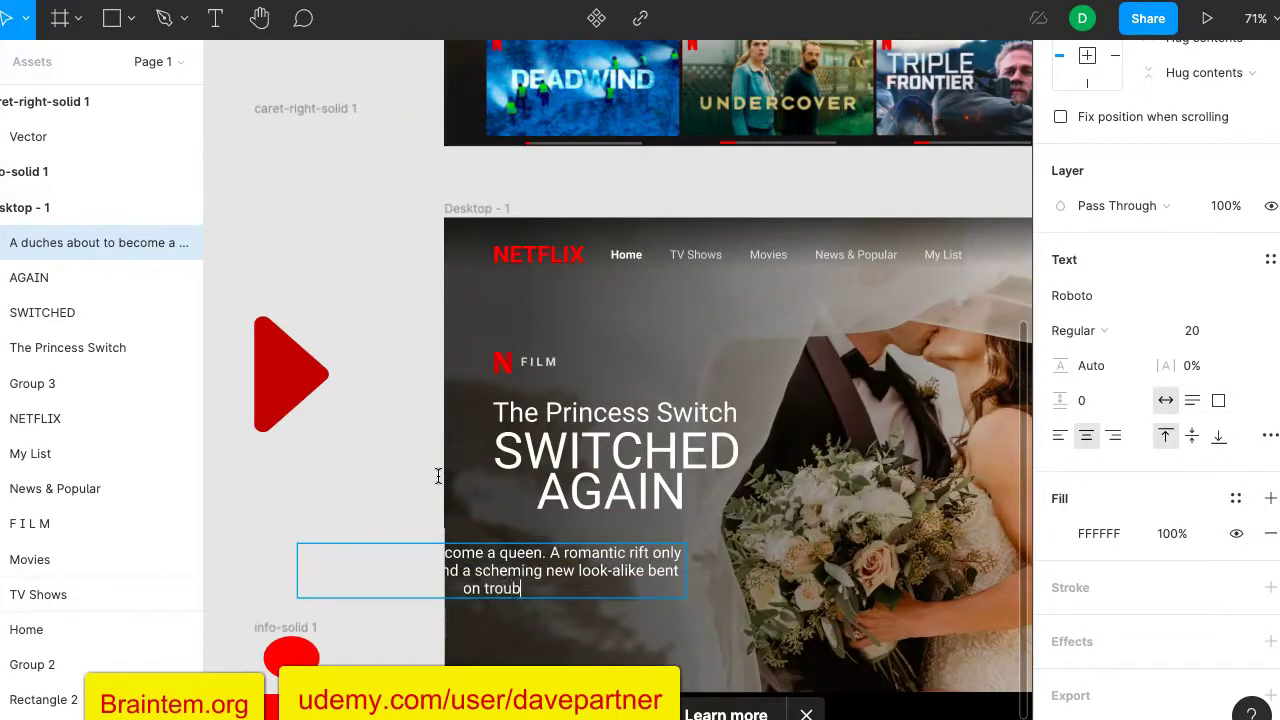
pyautogui.scroll(4, 478, 300)
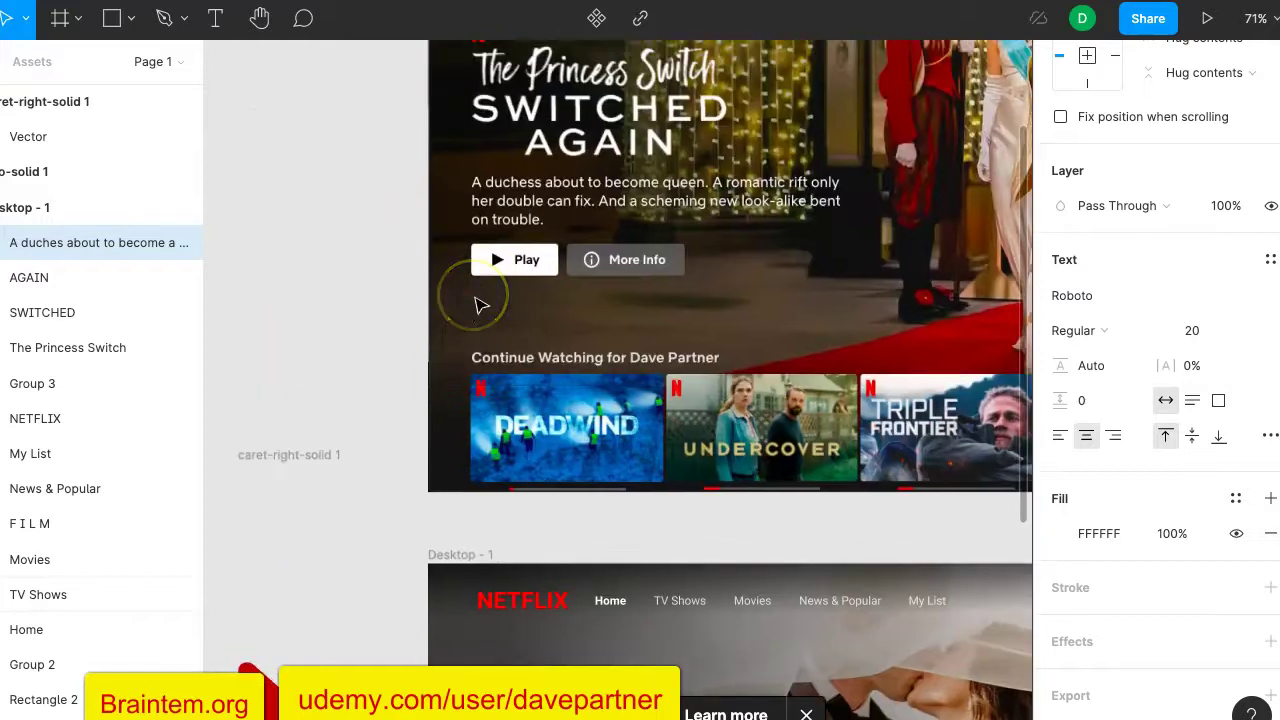
pyautogui.scroll(-4, 478, 302)
pyautogui.scroll(-1, 478, 303)
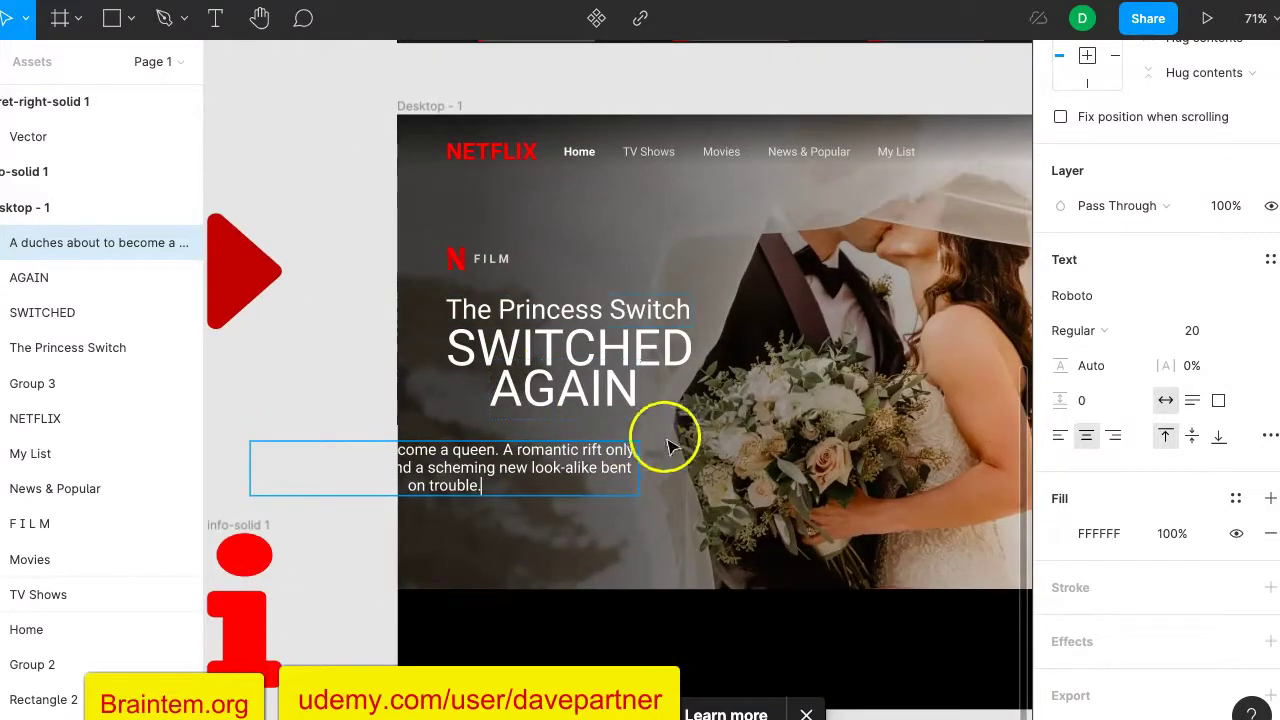
# Place the description directly beneath AGAIN, starting roughly level with the start of the SWITCHED title, at about X 59, Y 399.
pyautogui.press('Escape')
pyautogui.moveTo(540, 465); pyautogui.dragTo(735, 470)
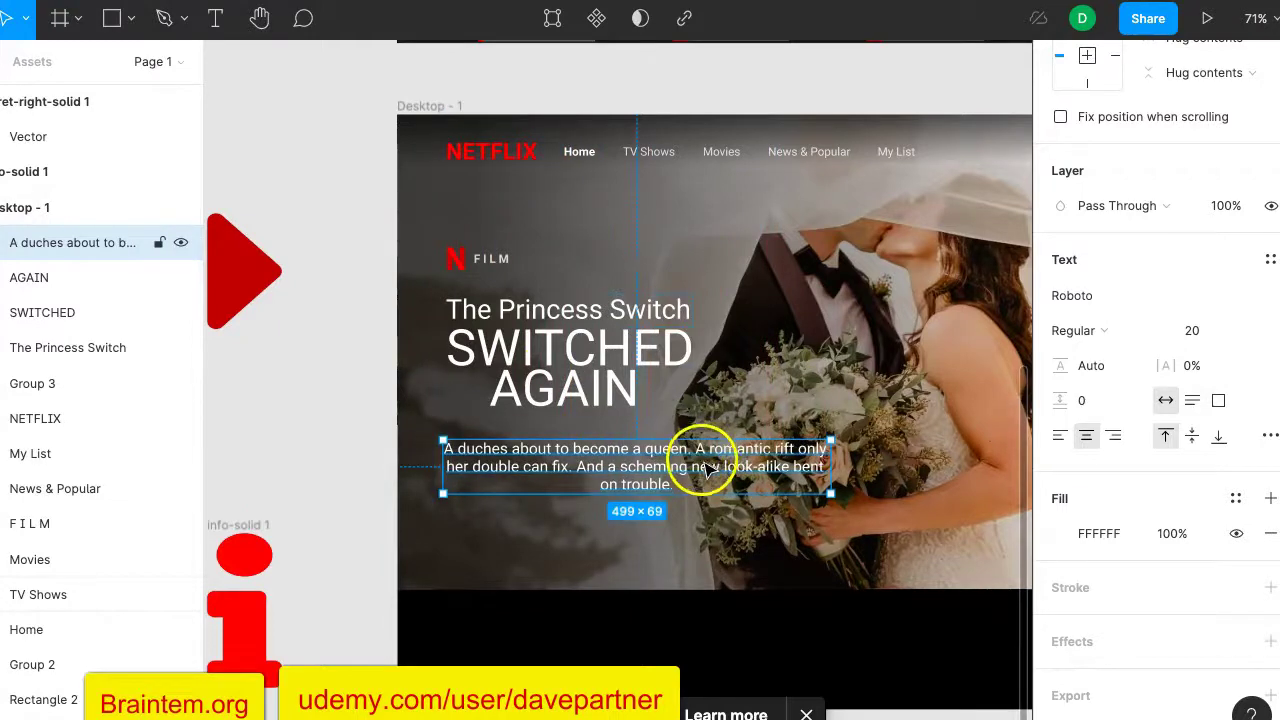
pyautogui.scroll(8, 708, 294)
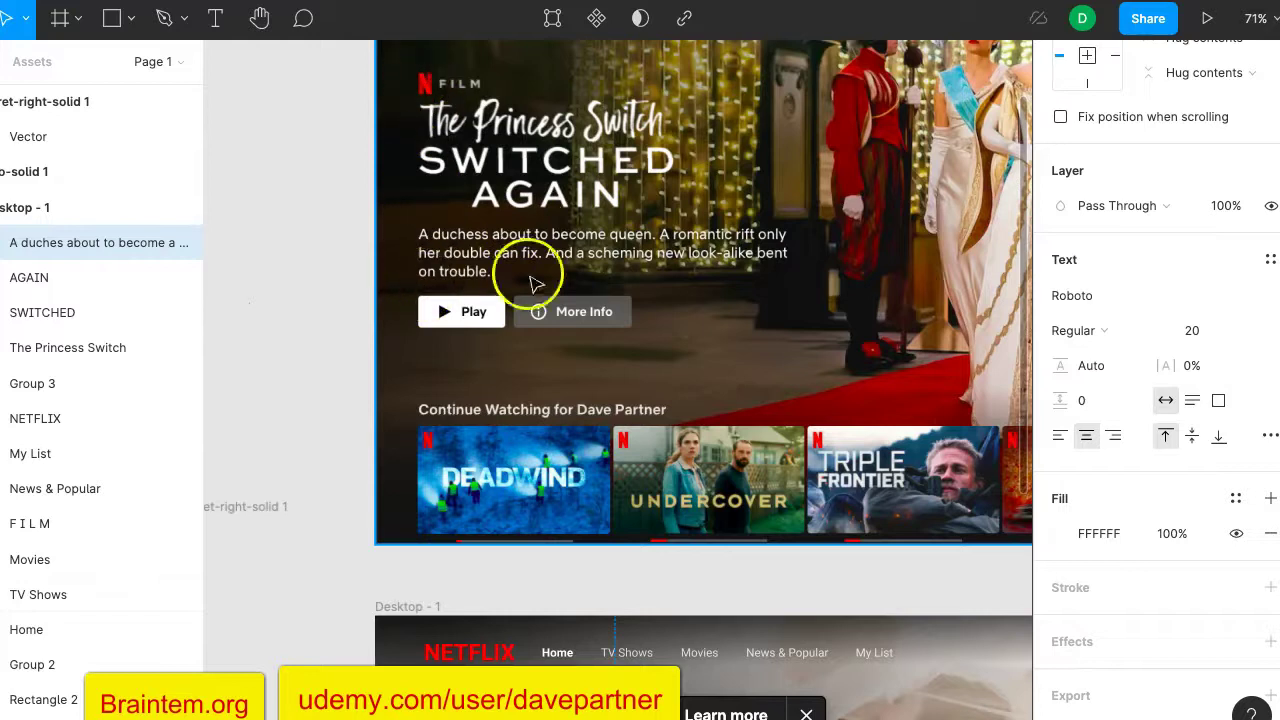
pyautogui.scroll(-8, 586, 409)
pyautogui.moveTo(541, 455); pyautogui.dragTo(546, 449)
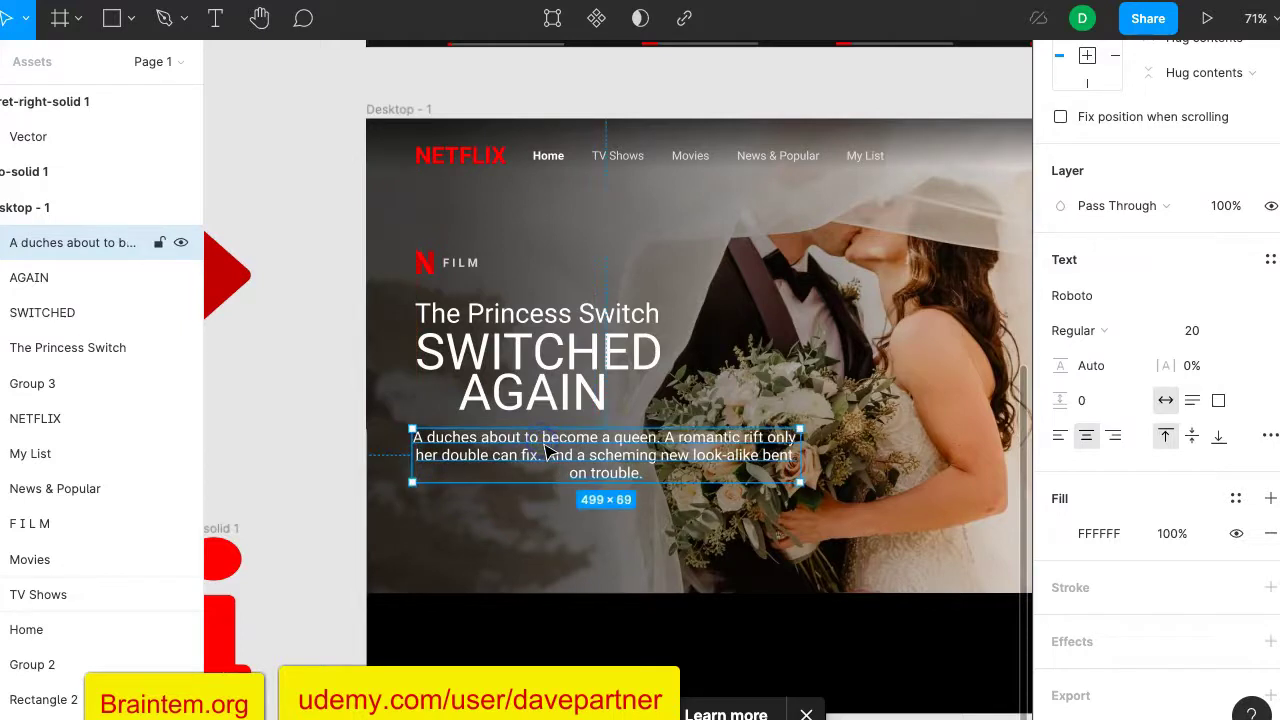
# Raise the opacity of the linear gradient fill on the overlay rectangle covering the wedding photo to 80%.
pyautogui.click(806, 243)
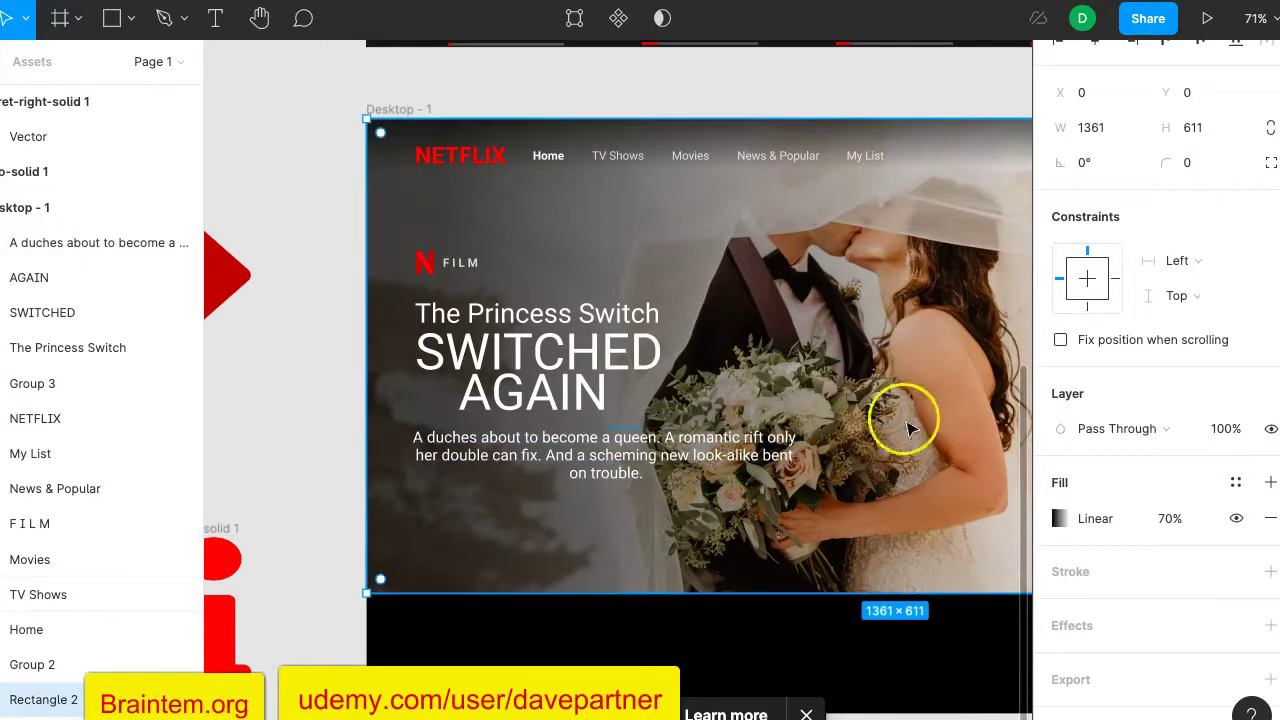
pyautogui.hscroll(5, 706, 531)
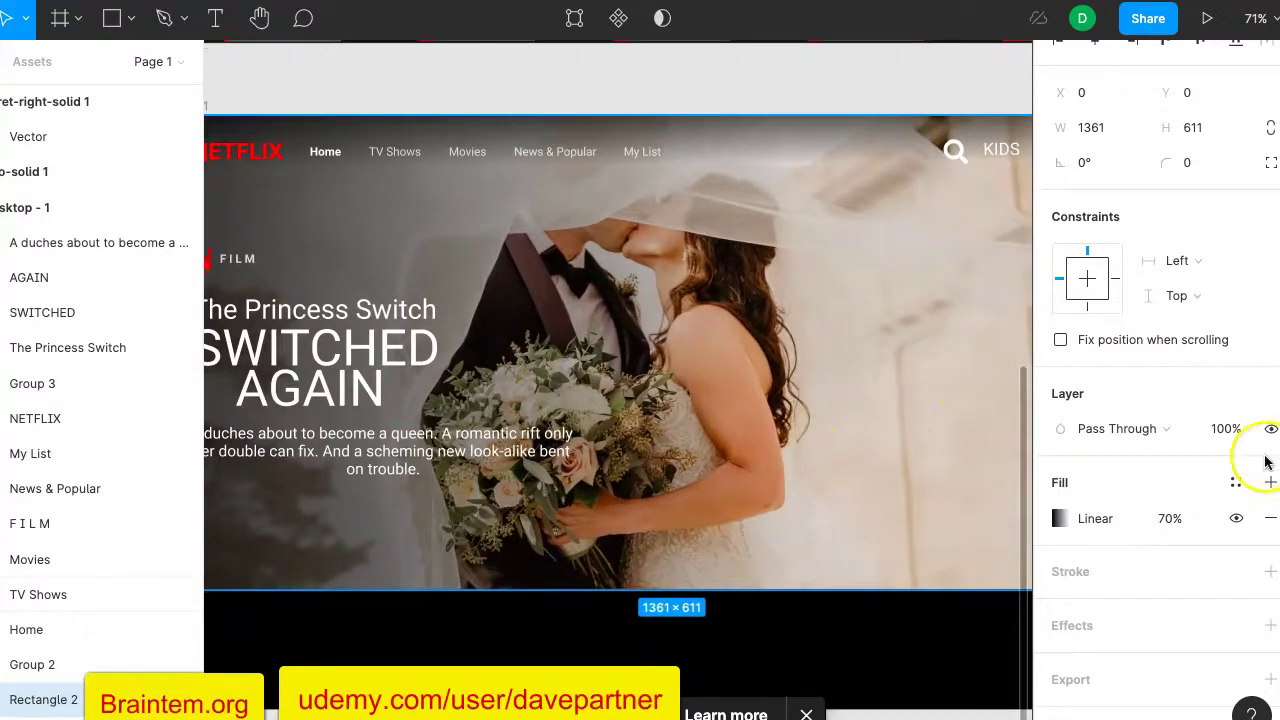
pyautogui.click(1168, 521)
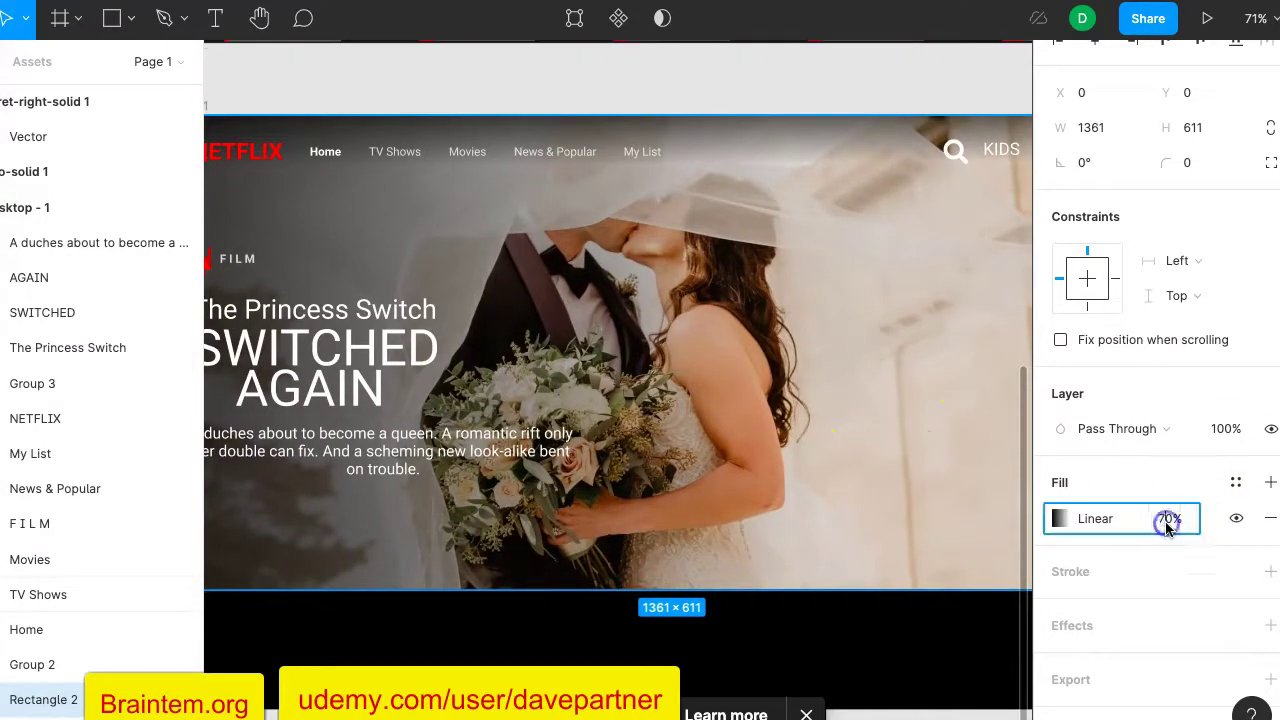
pyautogui.write('8')
pyautogui.press('Return')
pyautogui.click(655, 516)
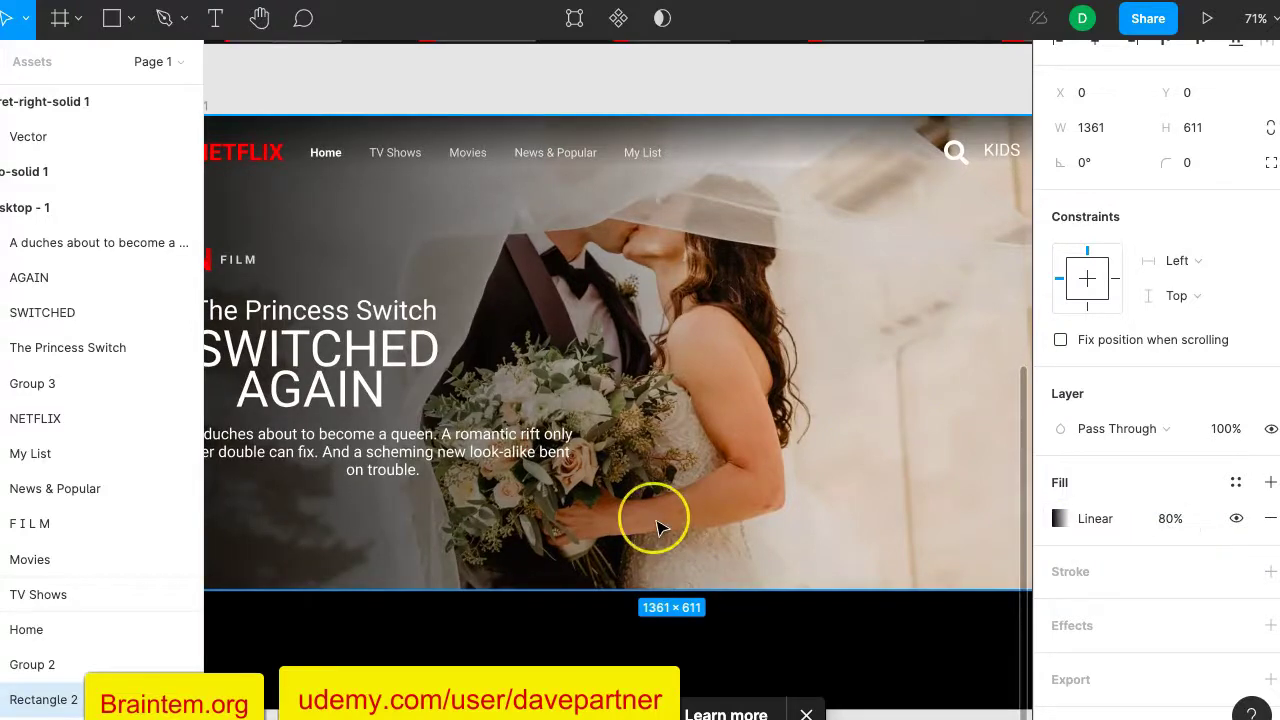
pyautogui.hscroll(-3, 659, 527)
pyautogui.hscroll(1, 659, 527)
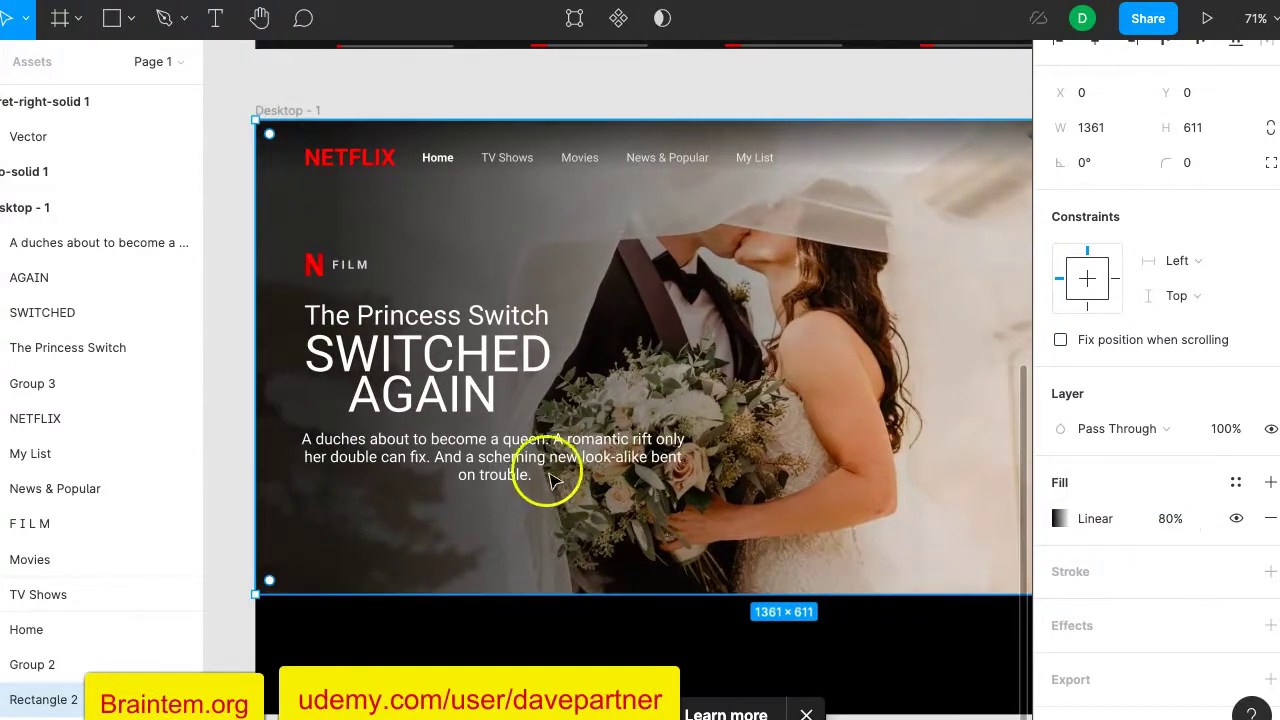
# Left-align the description paragraph below AGAIN to match the reference.
pyautogui.scroll(5, 660, 308)
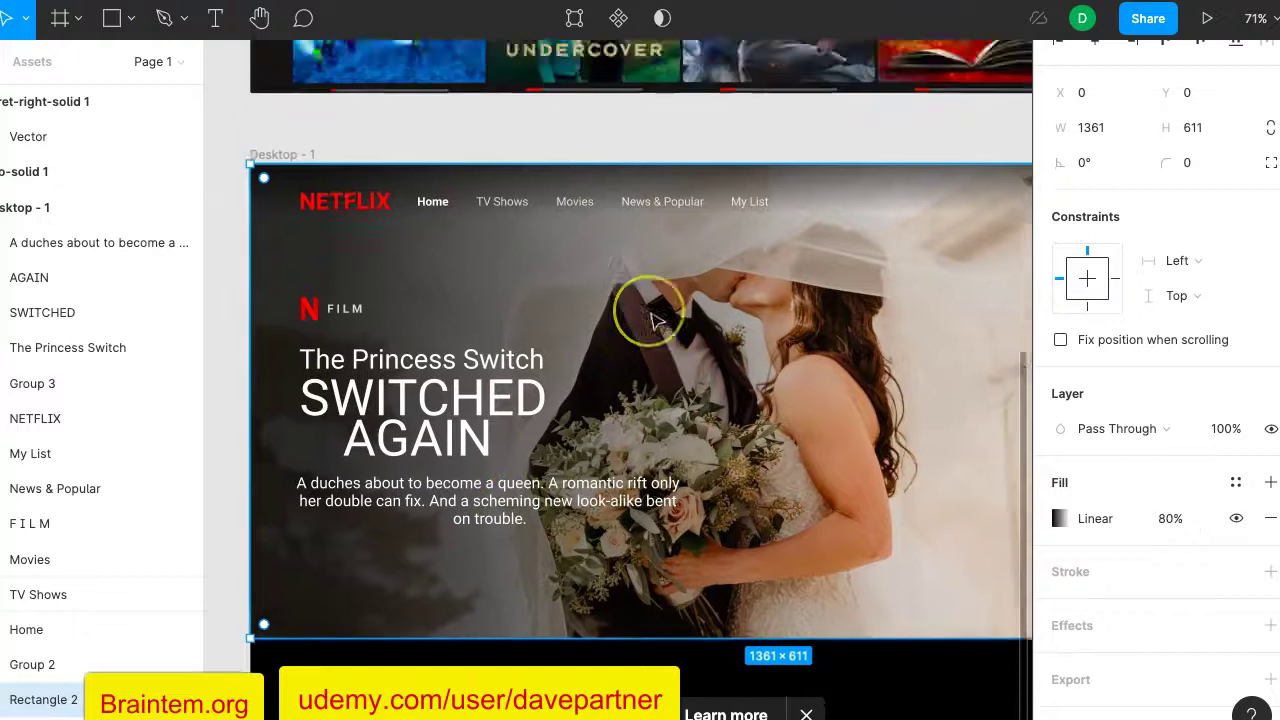
pyautogui.scroll(-3, 657, 320)
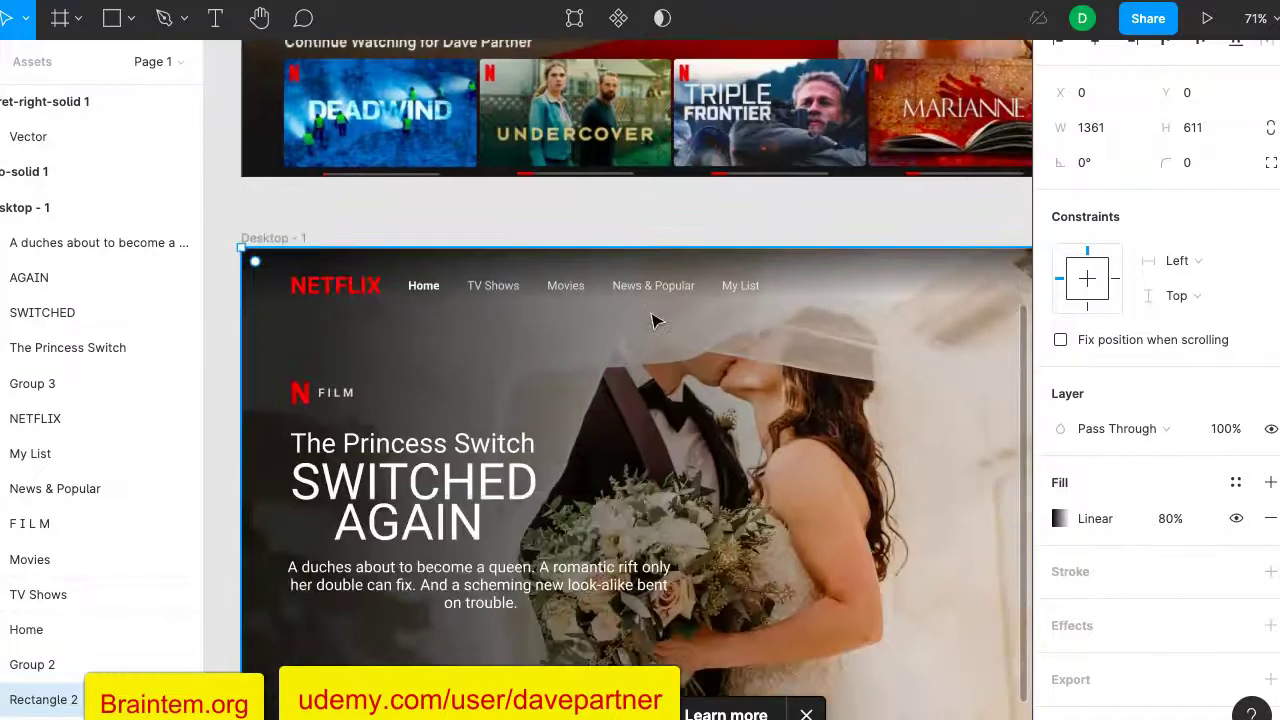
pyautogui.click(446, 592)
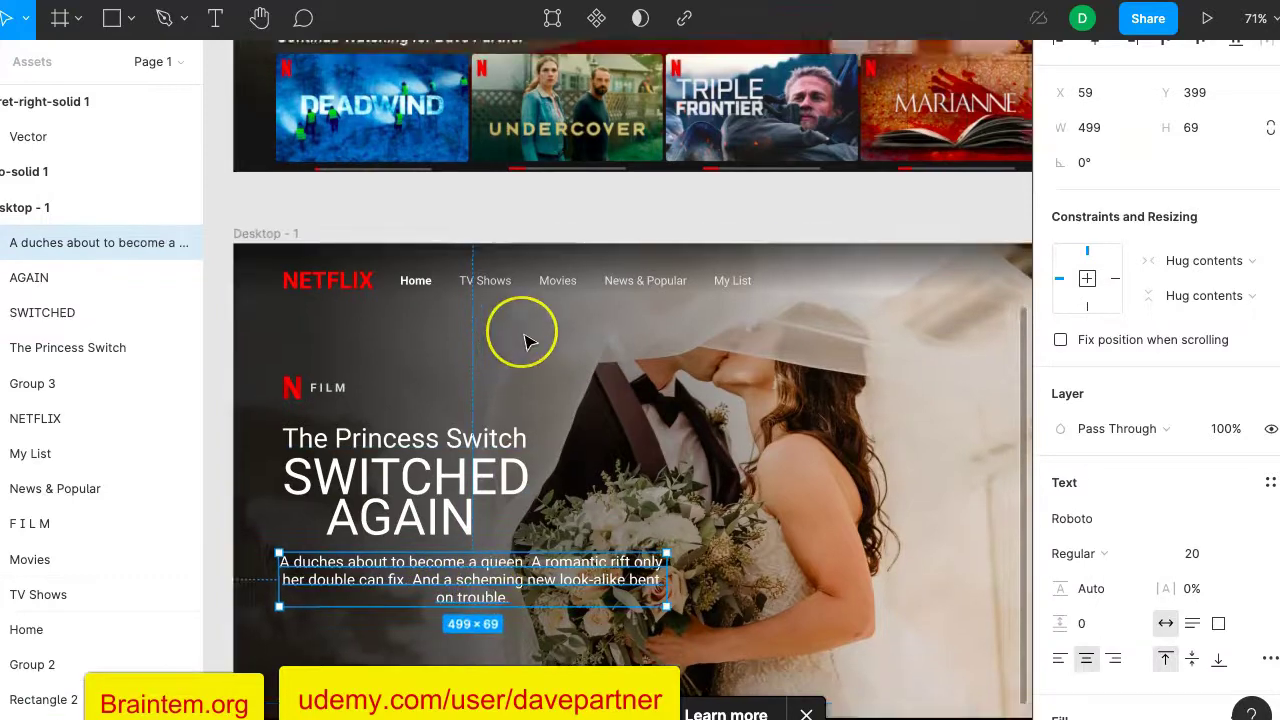
pyautogui.scroll(5, 523, 334)
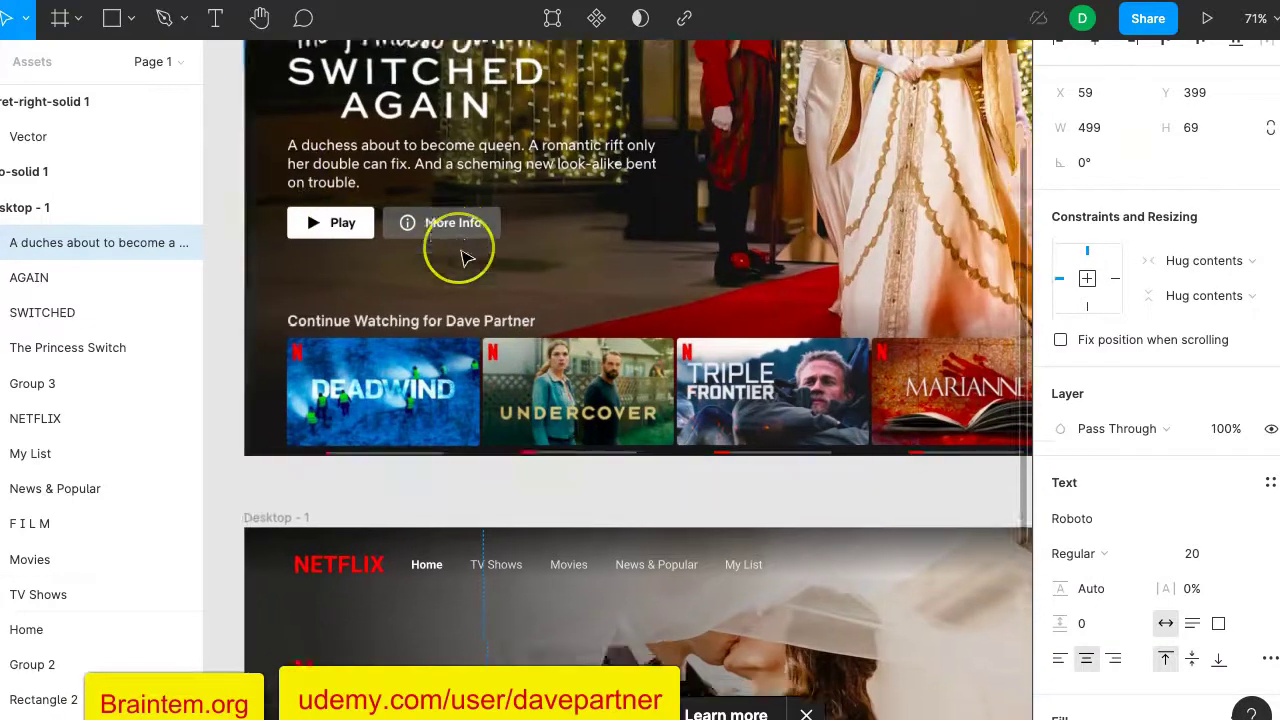
pyautogui.scroll(-6, 463, 257)
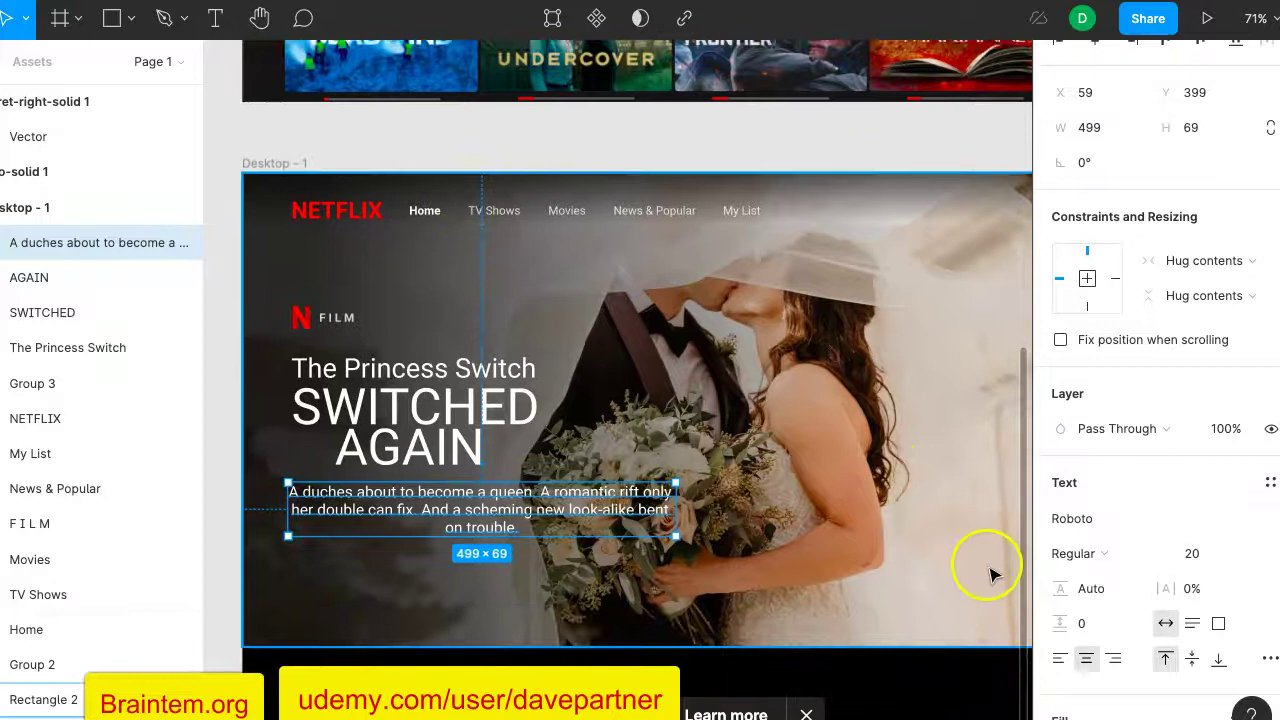
pyautogui.scroll(-3, 1143, 569)
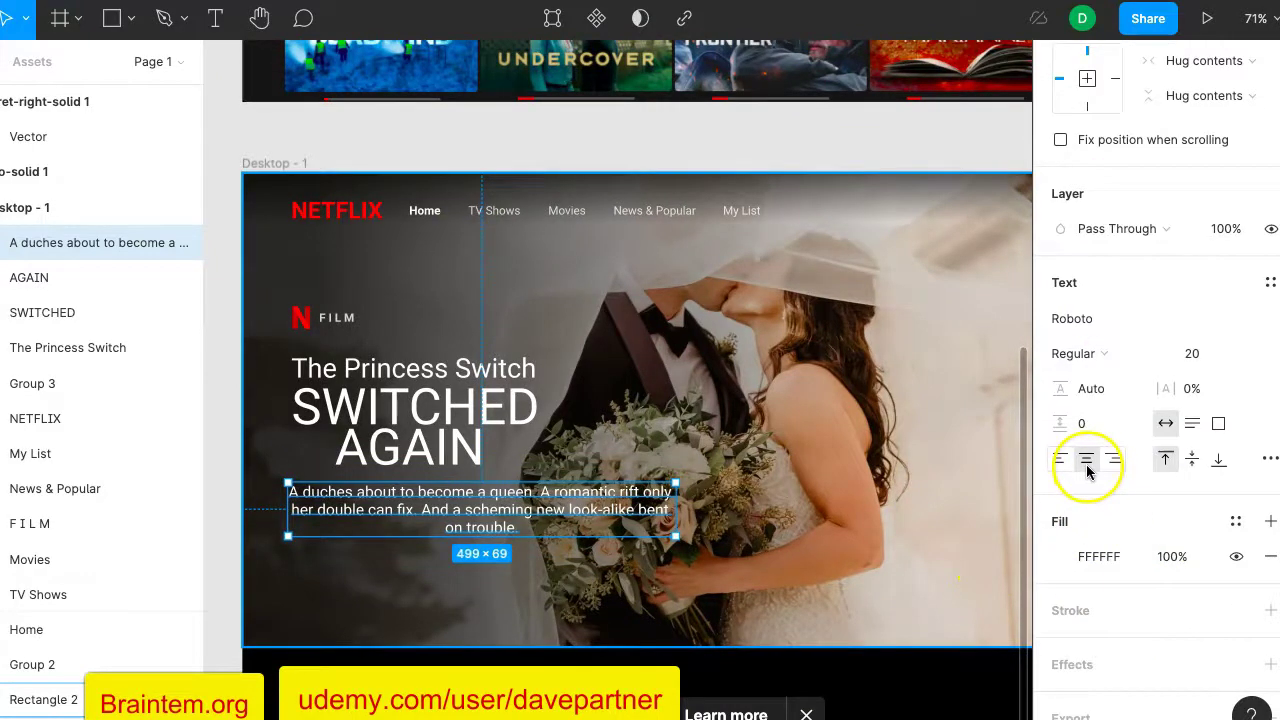
pyautogui.click(1057, 460)
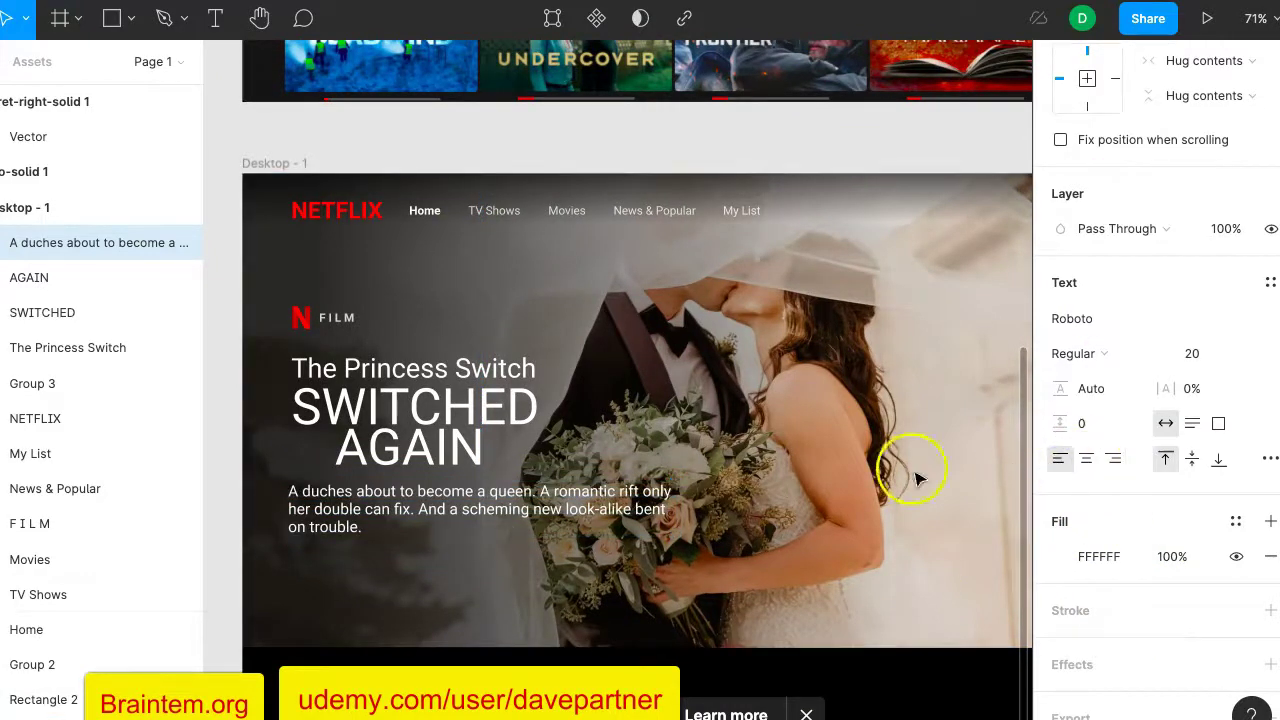
# Compare the hero section with the reference screenshot and inspect the gradient overlay rectangle across the wedding photo.
pyautogui.scroll(10, 740, 183)
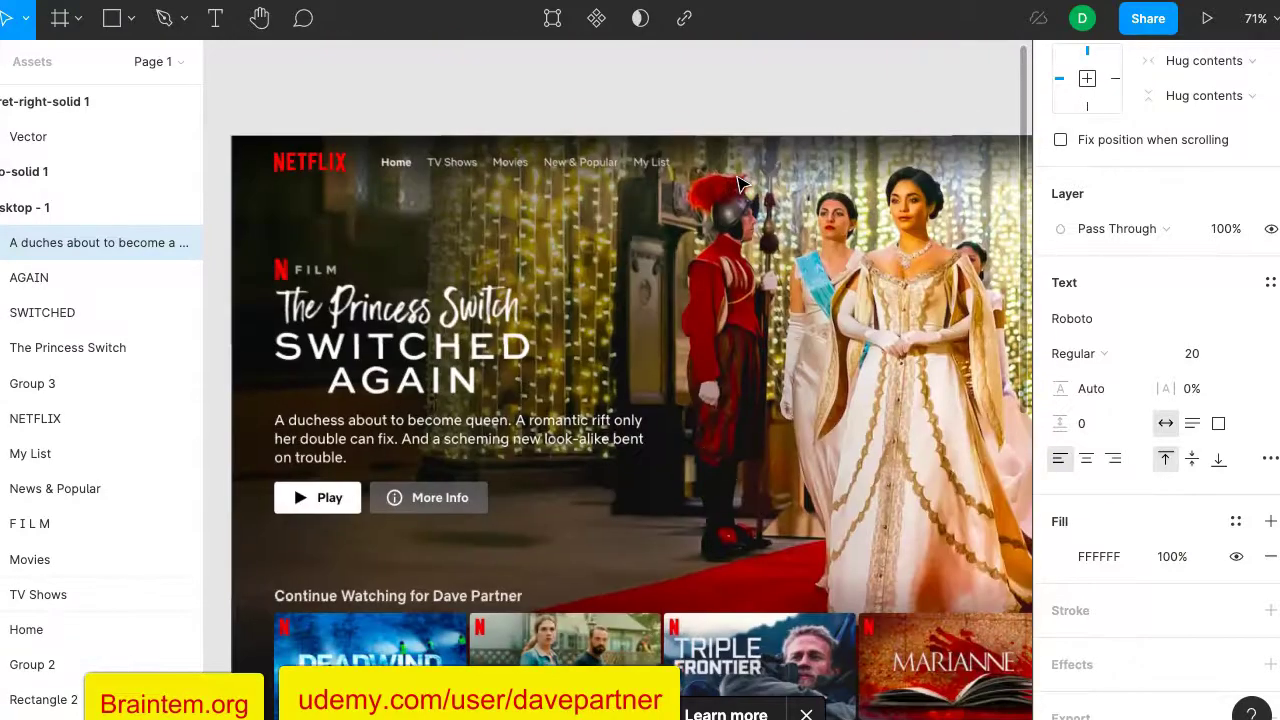
pyautogui.scroll(-8, 740, 183)
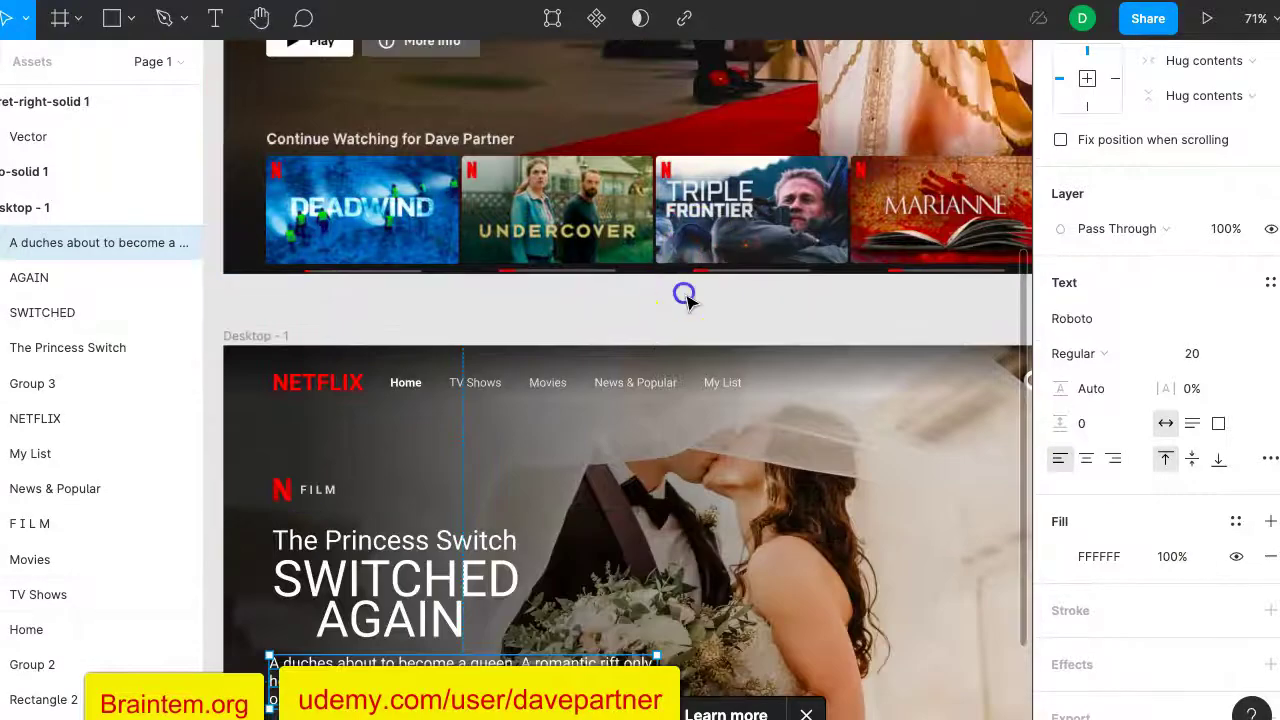
pyautogui.click(685, 297)
pyautogui.scroll(-4, 663, 310)
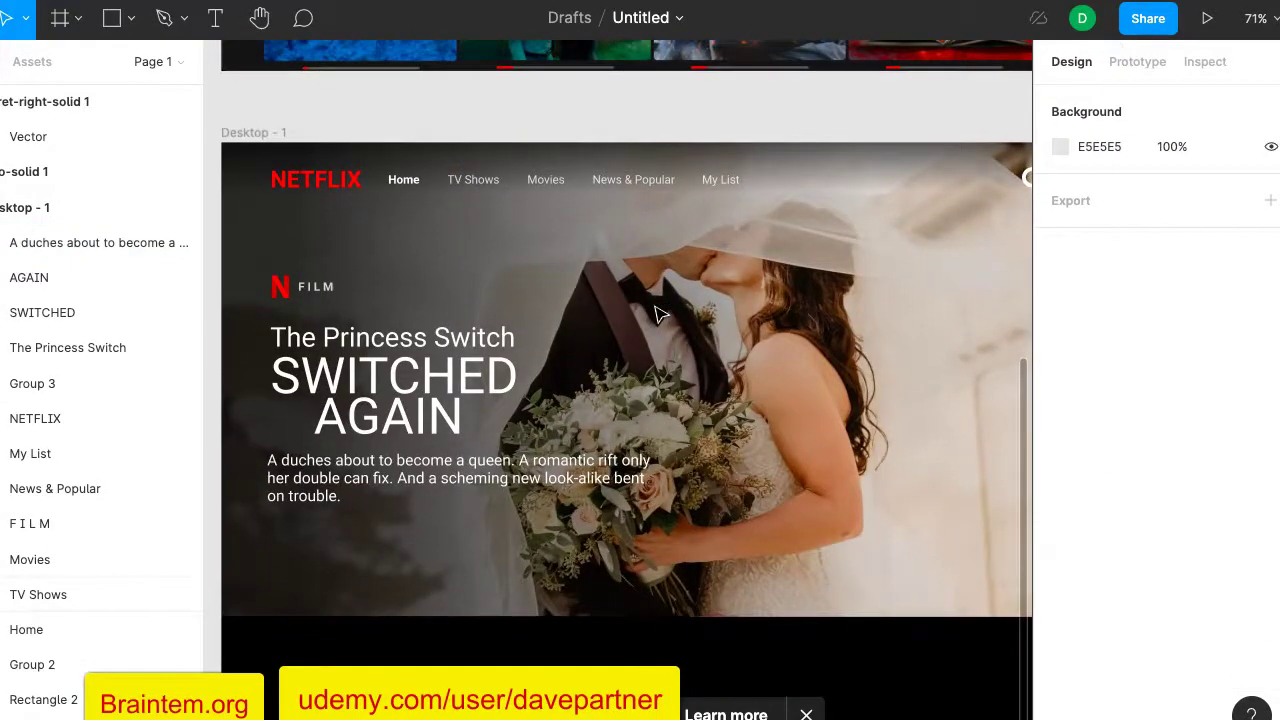
pyautogui.click(690, 360)
pyautogui.click(835, 408)
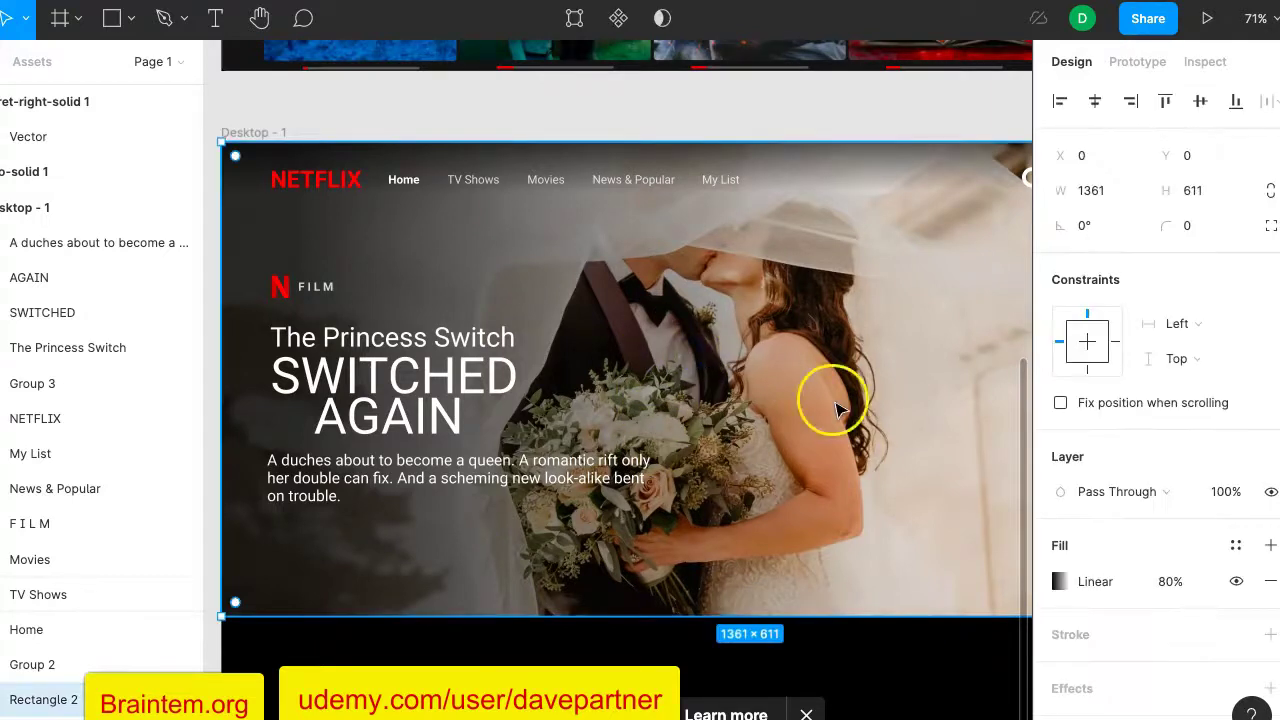
pyautogui.hscroll(2, 838, 410)
pyautogui.scroll(1, 838, 410)
pyautogui.hscroll(-2, 838, 410)
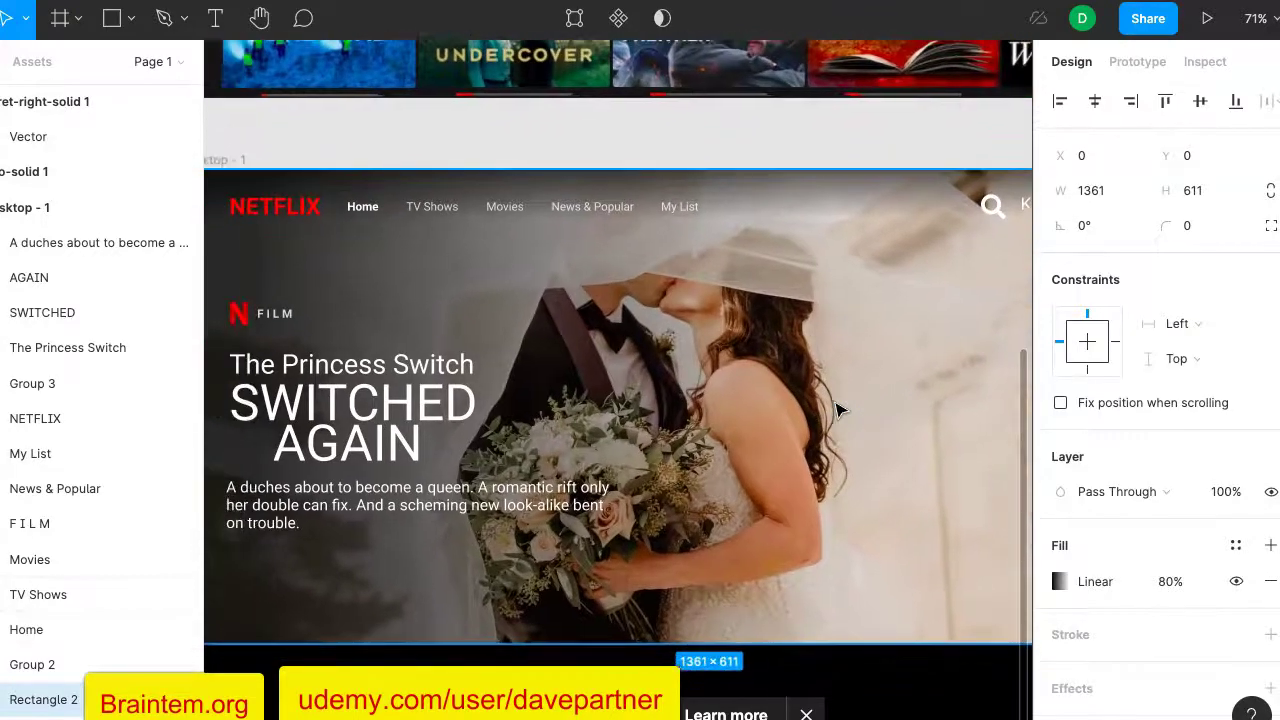
# Open the linear gradient fill of the overlay rectangle on the wedding photo and examine its transparent end stop beside the bride.
pyautogui.scroll(-1, 838, 410)
pyautogui.click(1143, 634)
pyautogui.click(1066, 584)
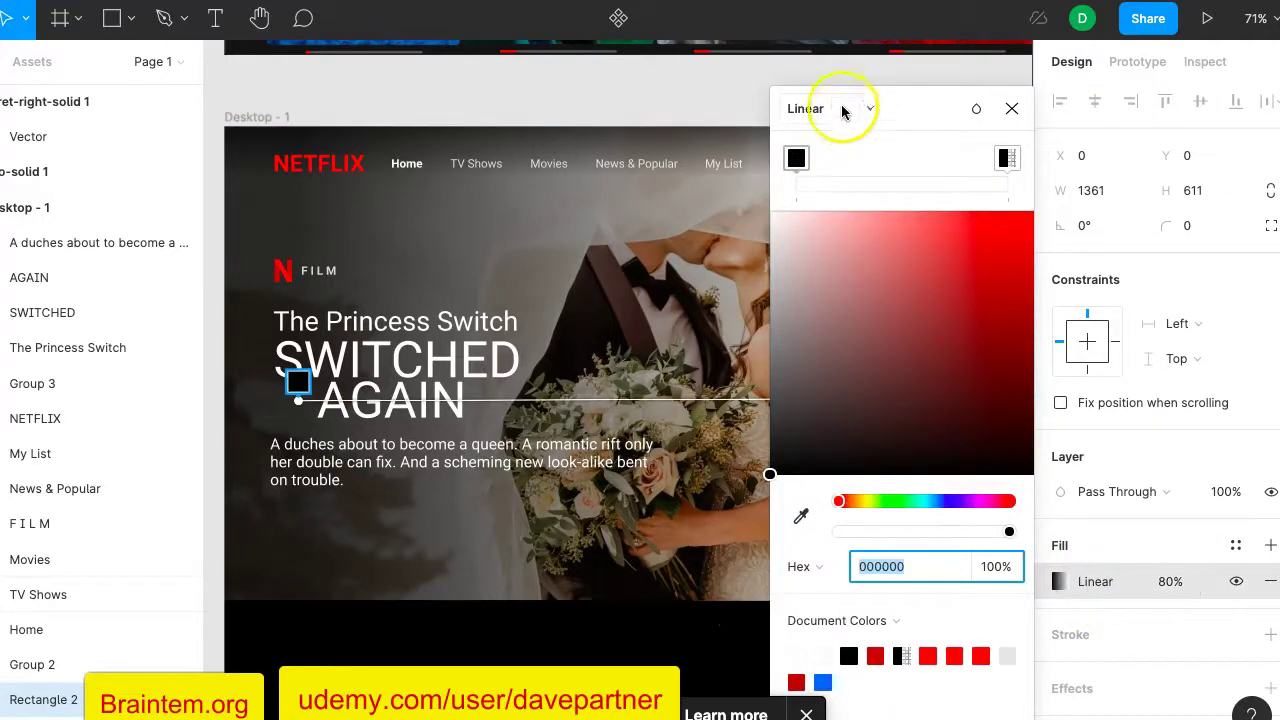
pyautogui.scroll(-5, 325, 390)
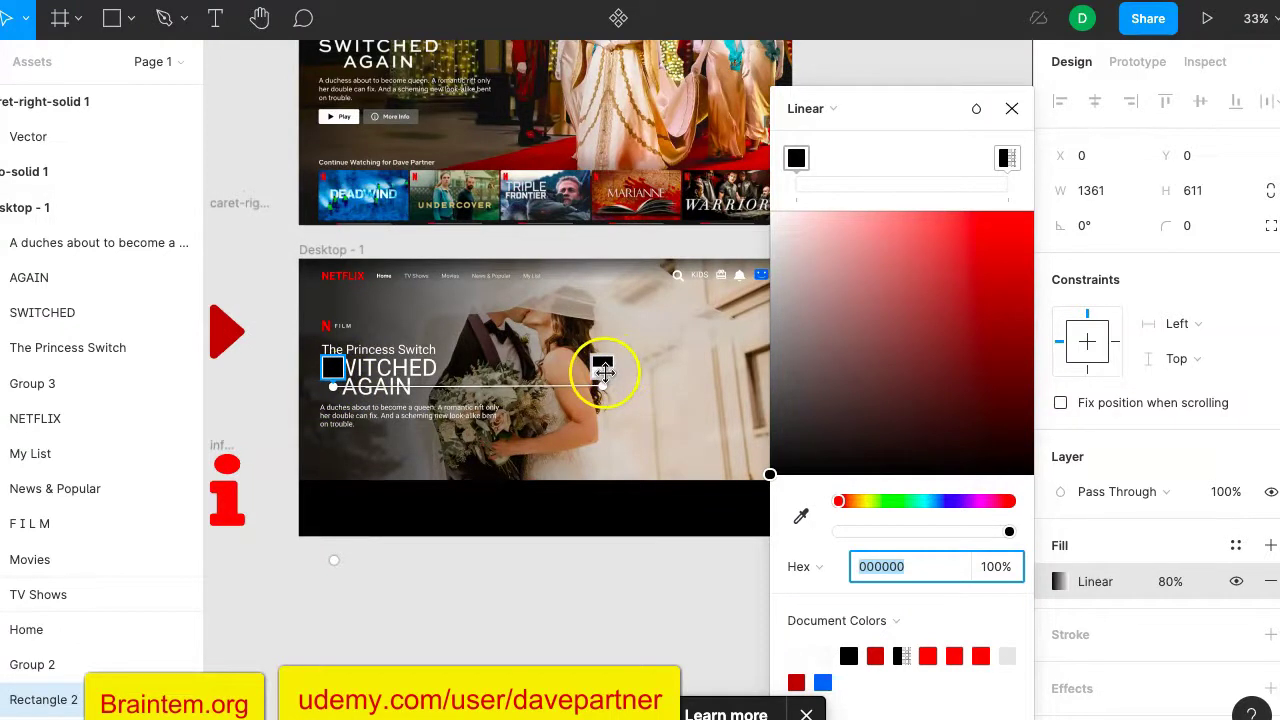
pyautogui.click(603, 369)
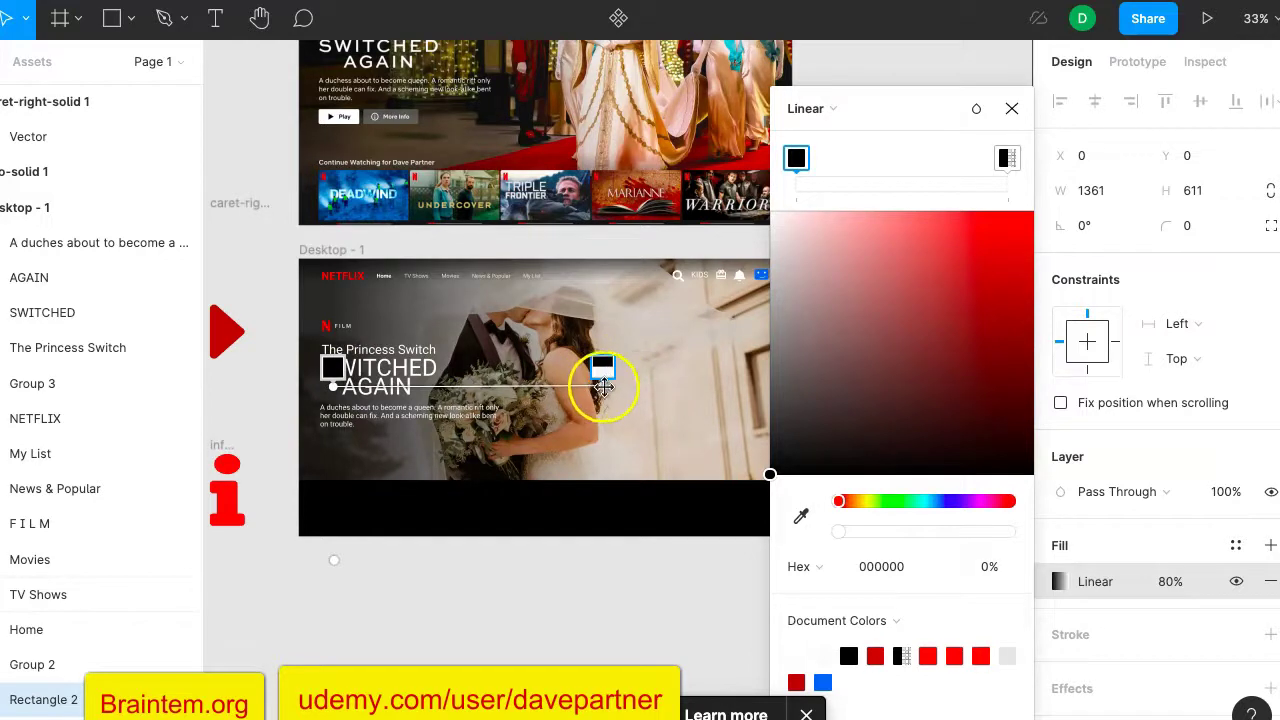
pyautogui.click(597, 364)
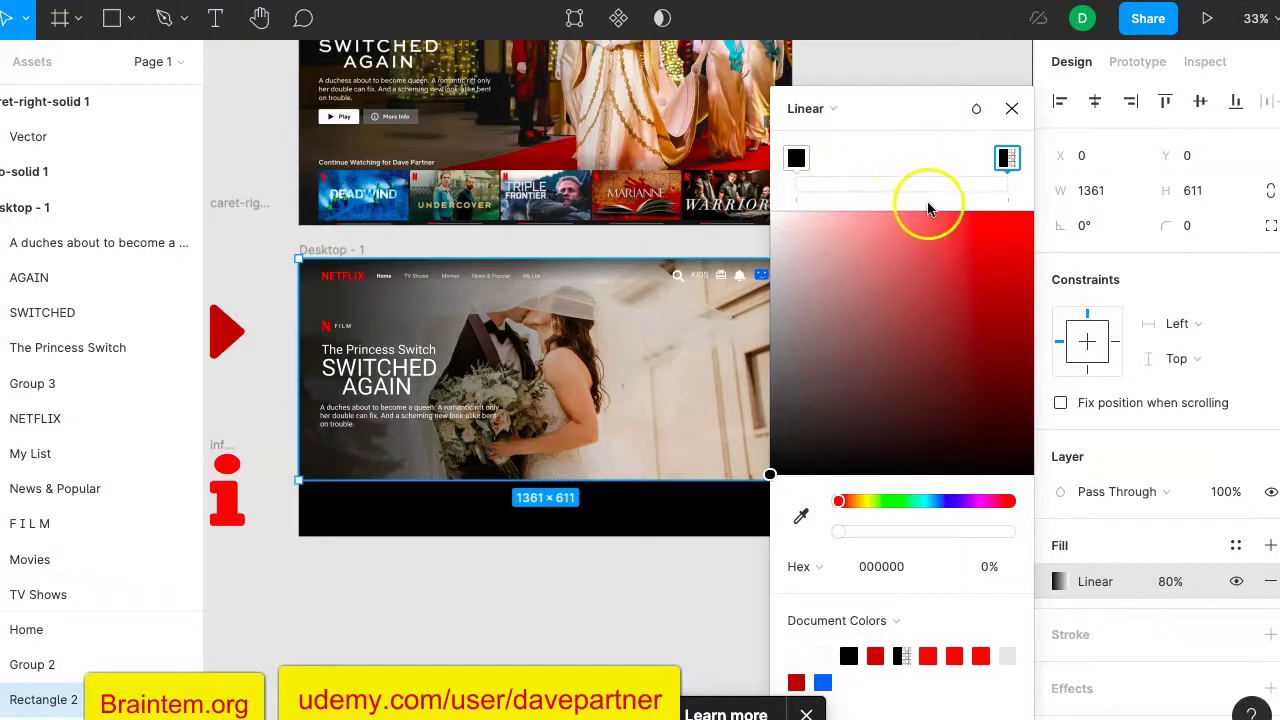
pyautogui.click(1007, 119)
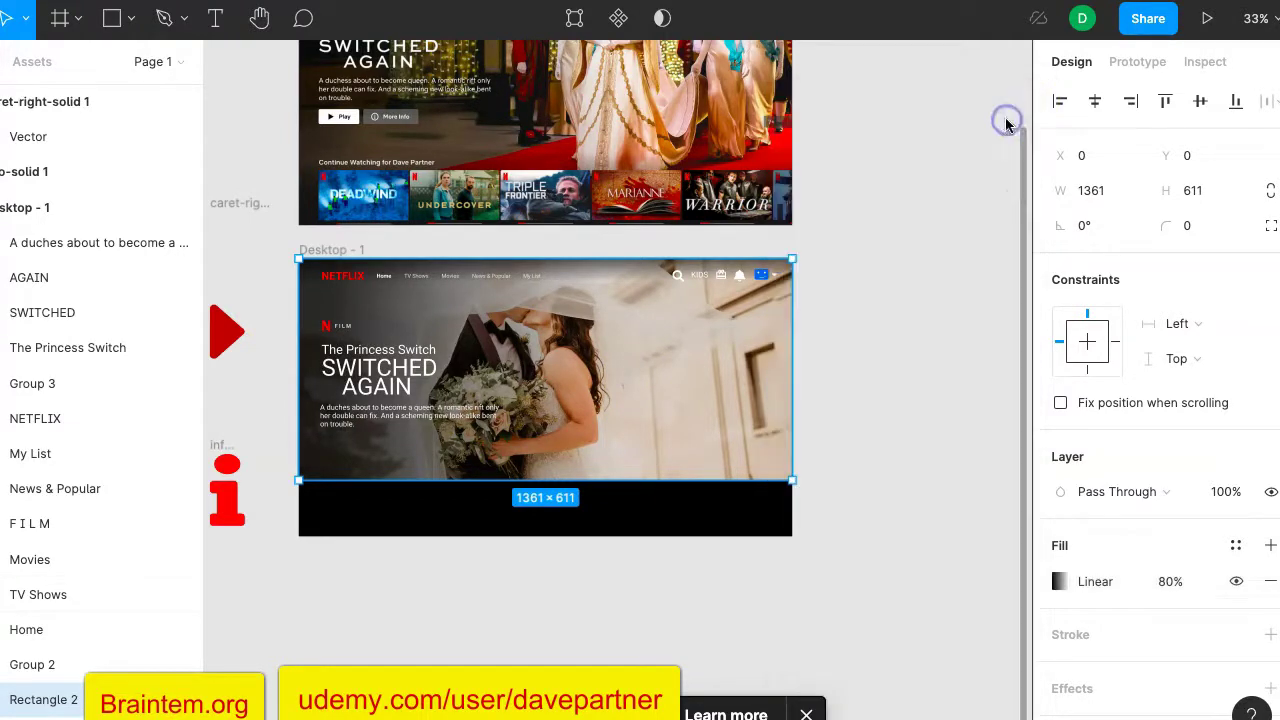
pyautogui.click(1080, 585)
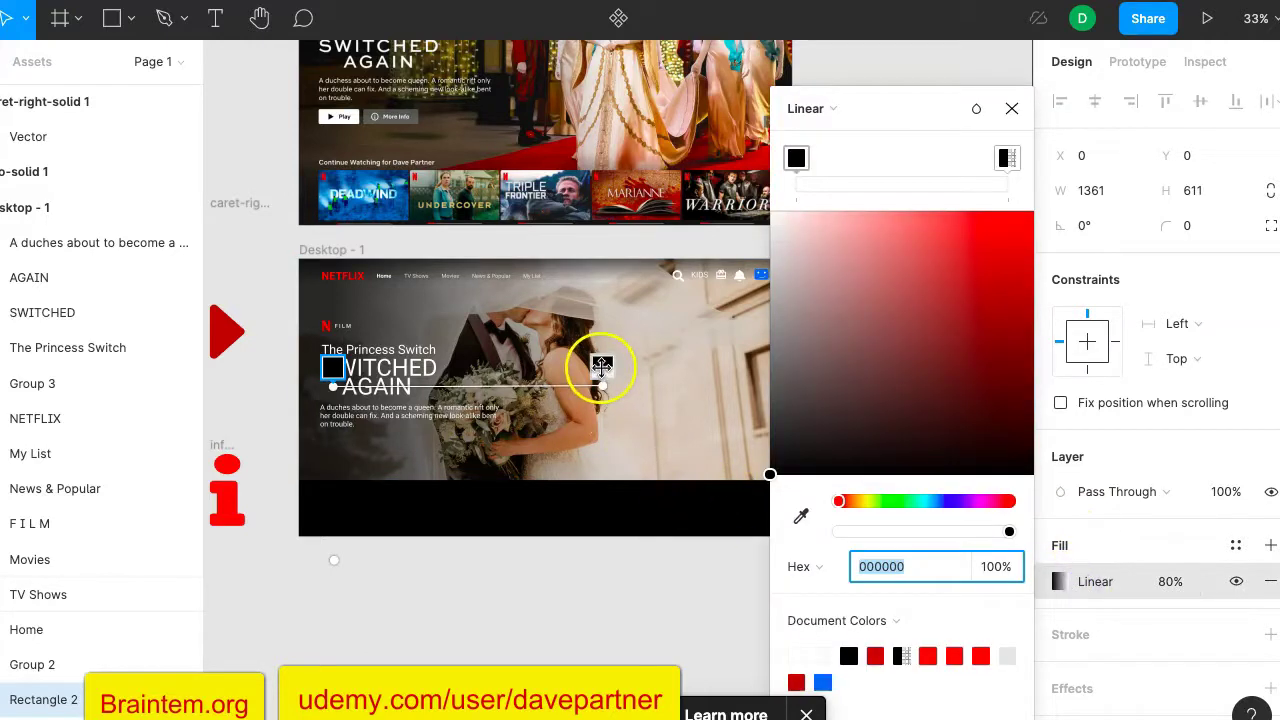
# Shift the black stop of the hero overlay's linear gradient about a quarter of the way toward the transparent stop.
pyautogui.click(601, 366)
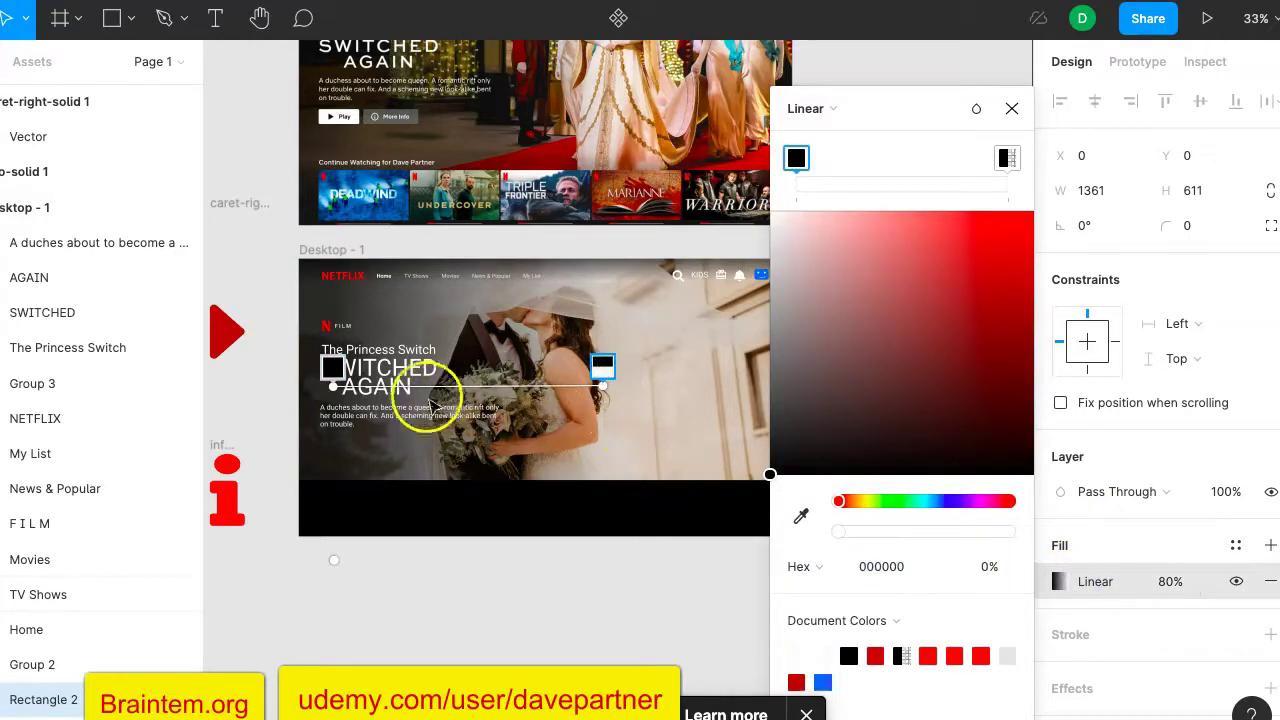
pyautogui.moveTo(331, 369); pyautogui.dragTo(407, 369)
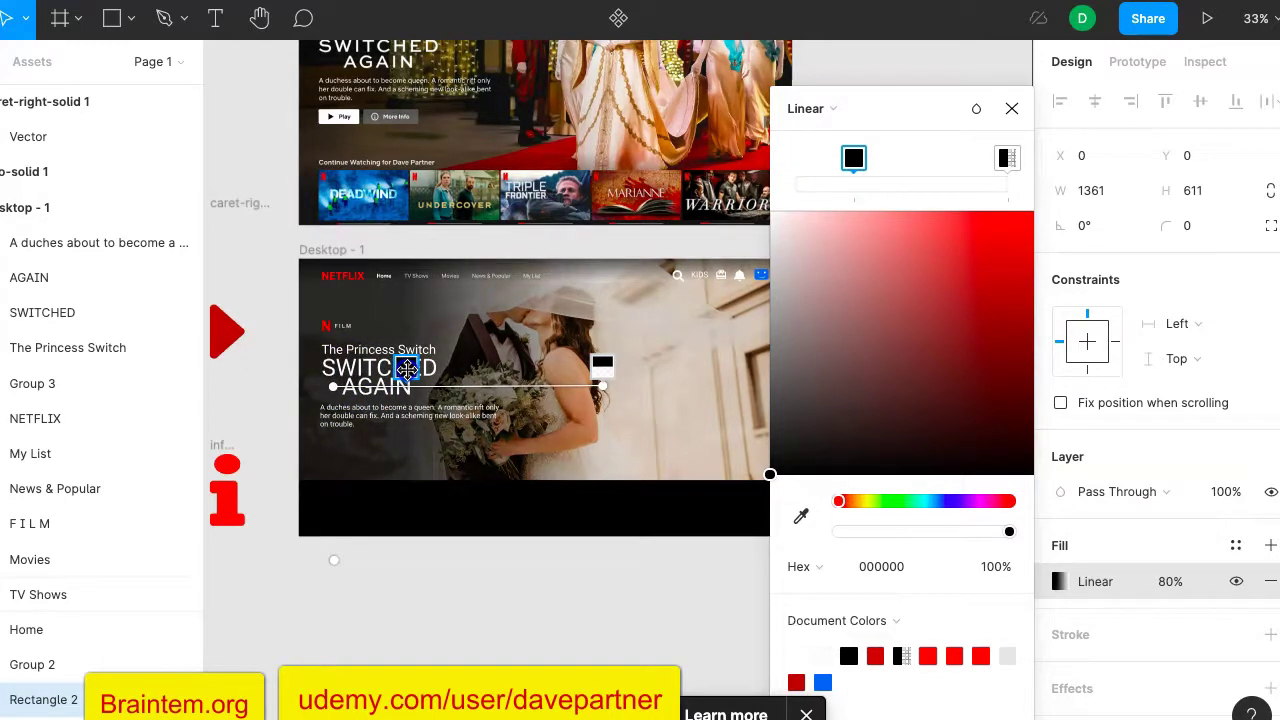
pyautogui.click(1011, 108)
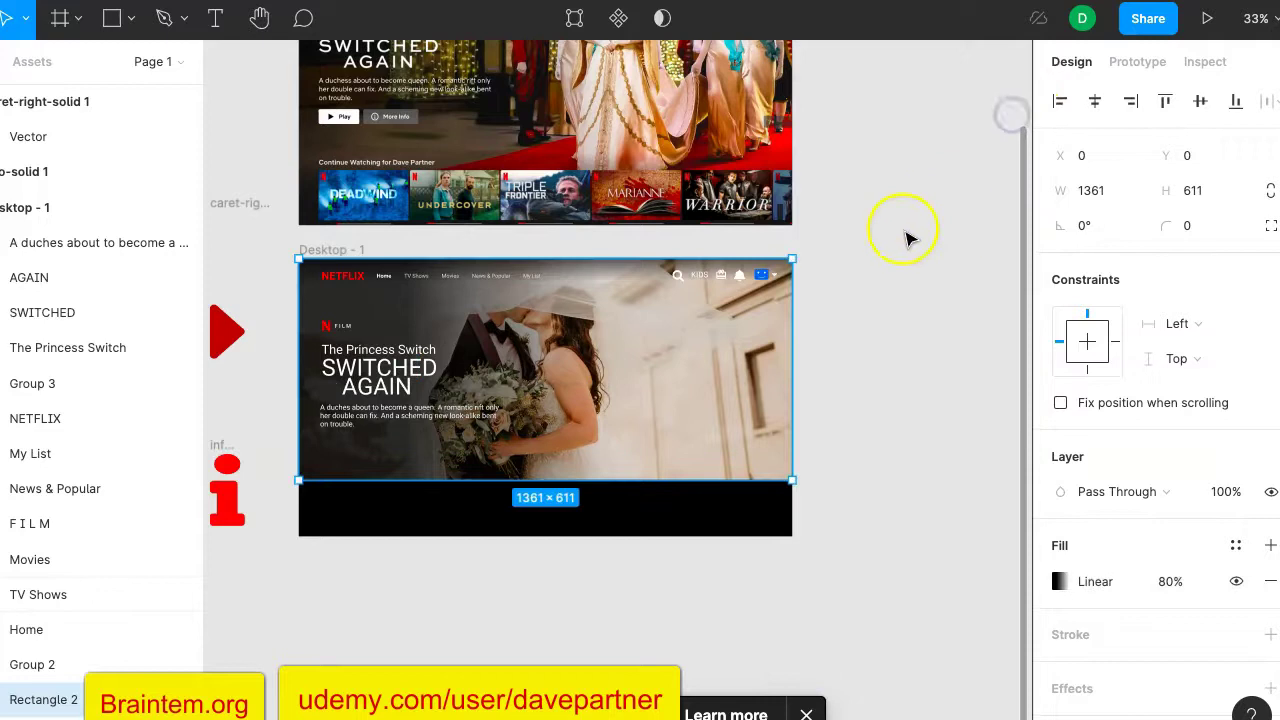
# Move the red N logo and the FILM label together down, closer to the title The Princess Switch.
pyautogui.scroll(5, 557, 322)
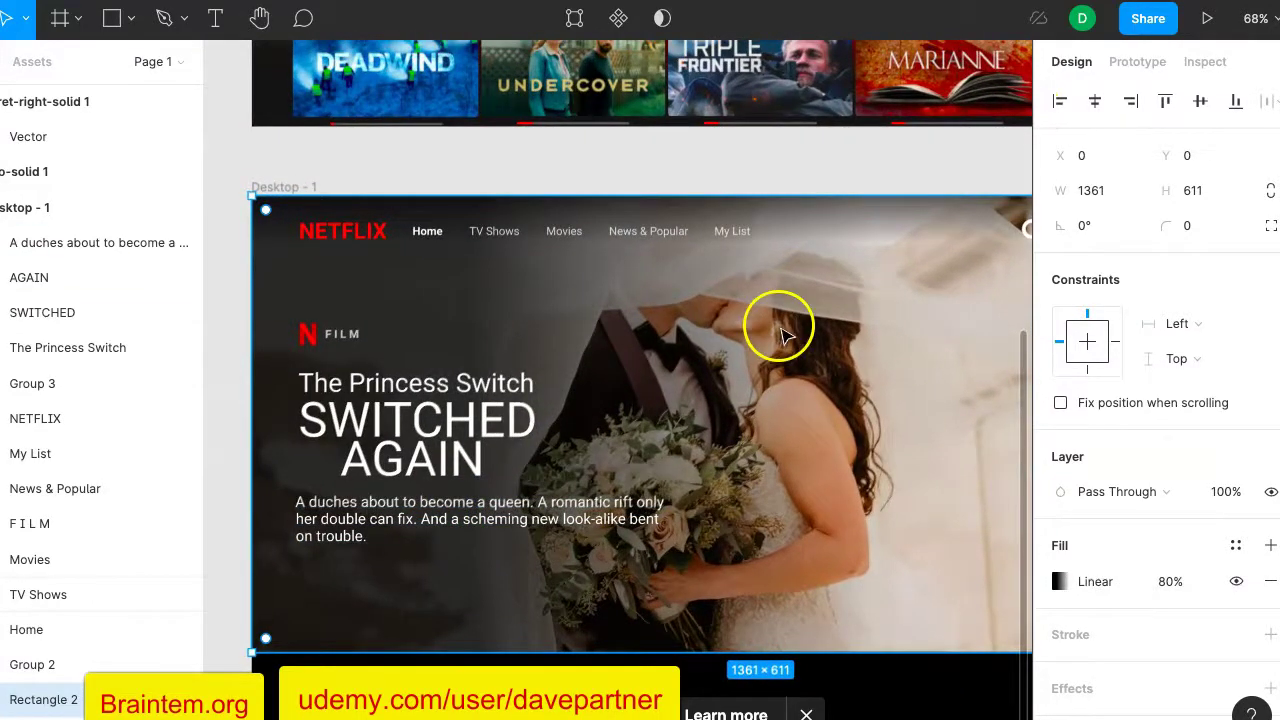
pyautogui.scroll(2, 704, 370)
pyautogui.scroll(6, 708, 370)
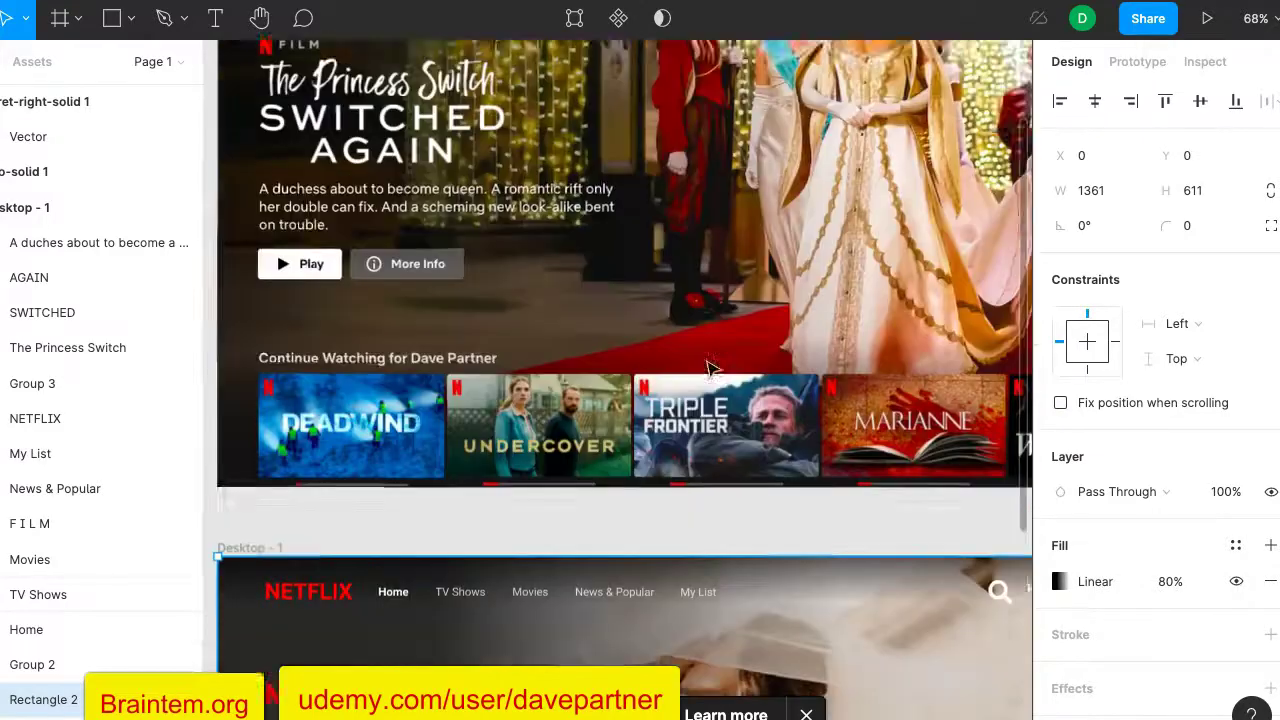
pyautogui.scroll(-9, 708, 370)
pyautogui.scroll(8, 708, 370)
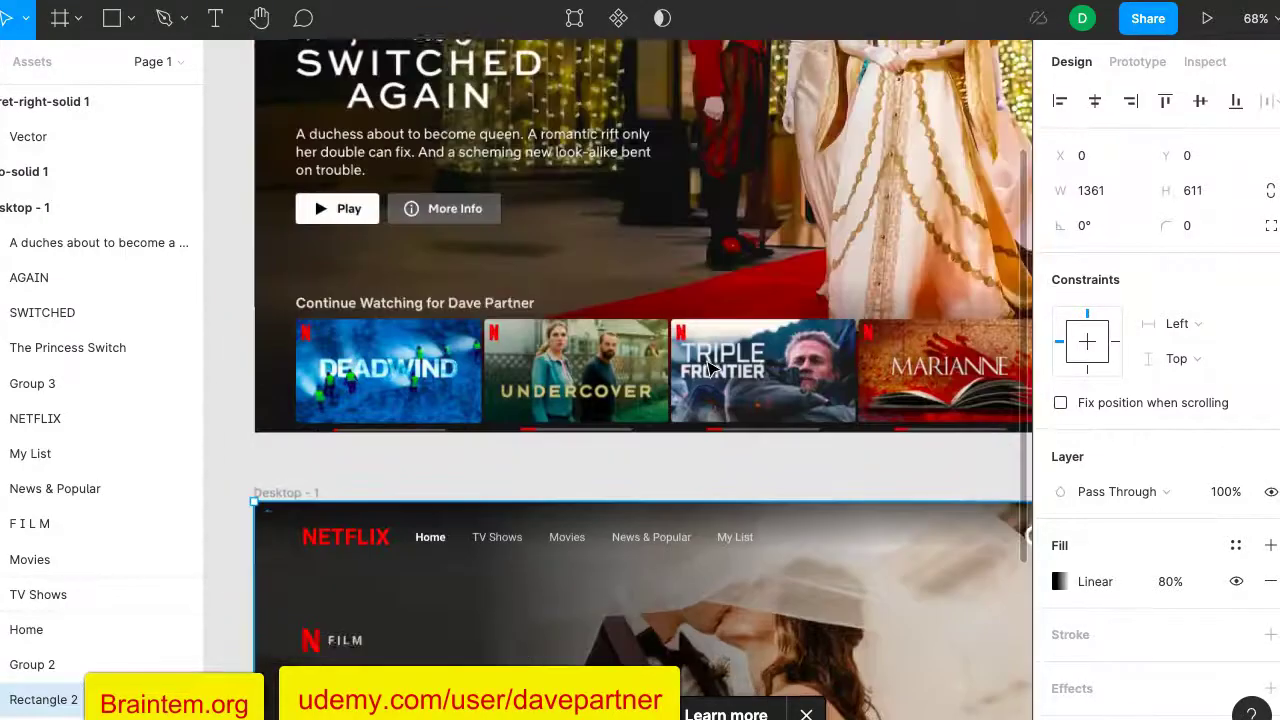
pyautogui.scroll(-2, 557, 345)
pyautogui.scroll(-9, 565, 358)
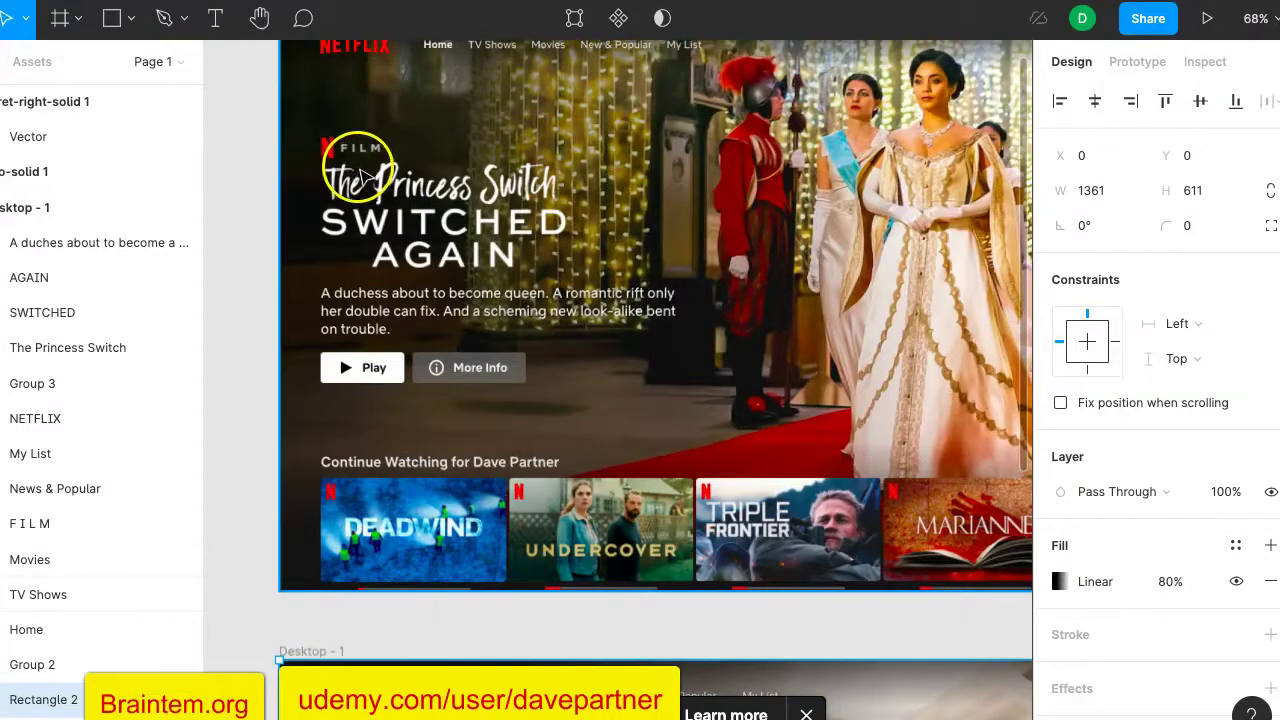
pyautogui.scroll(-7, 350, 172)
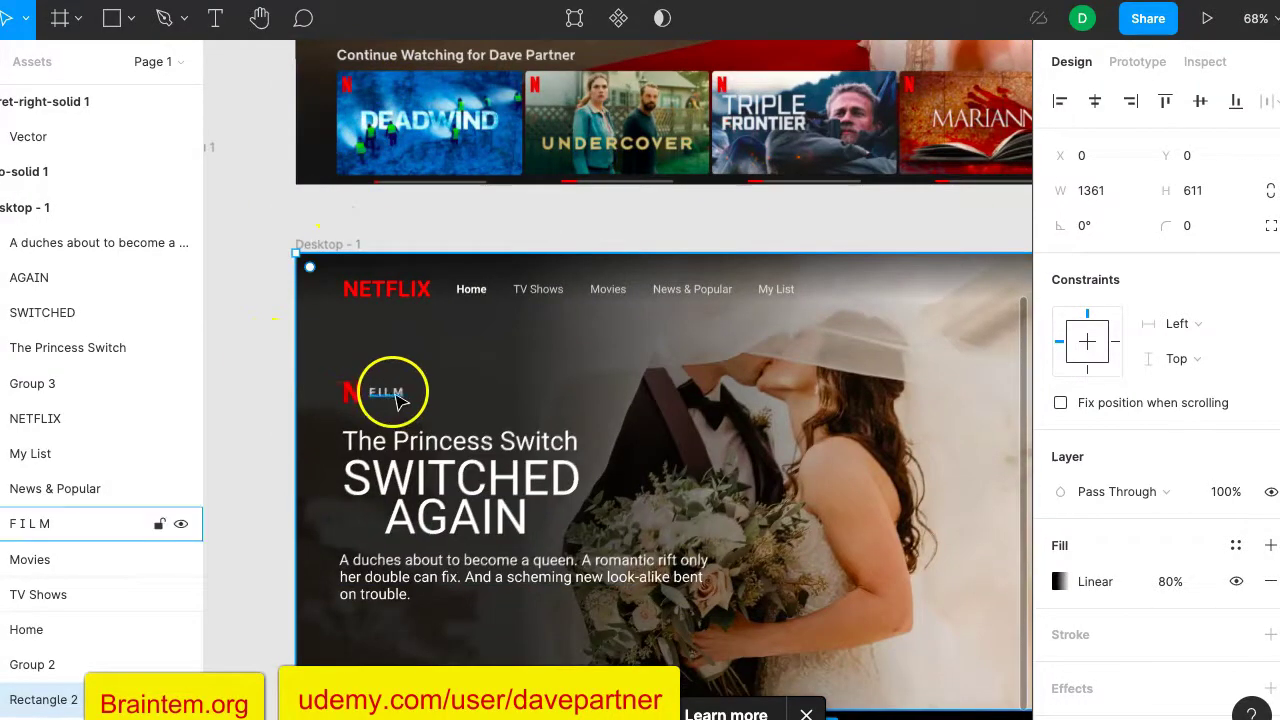
pyautogui.click(388, 390)
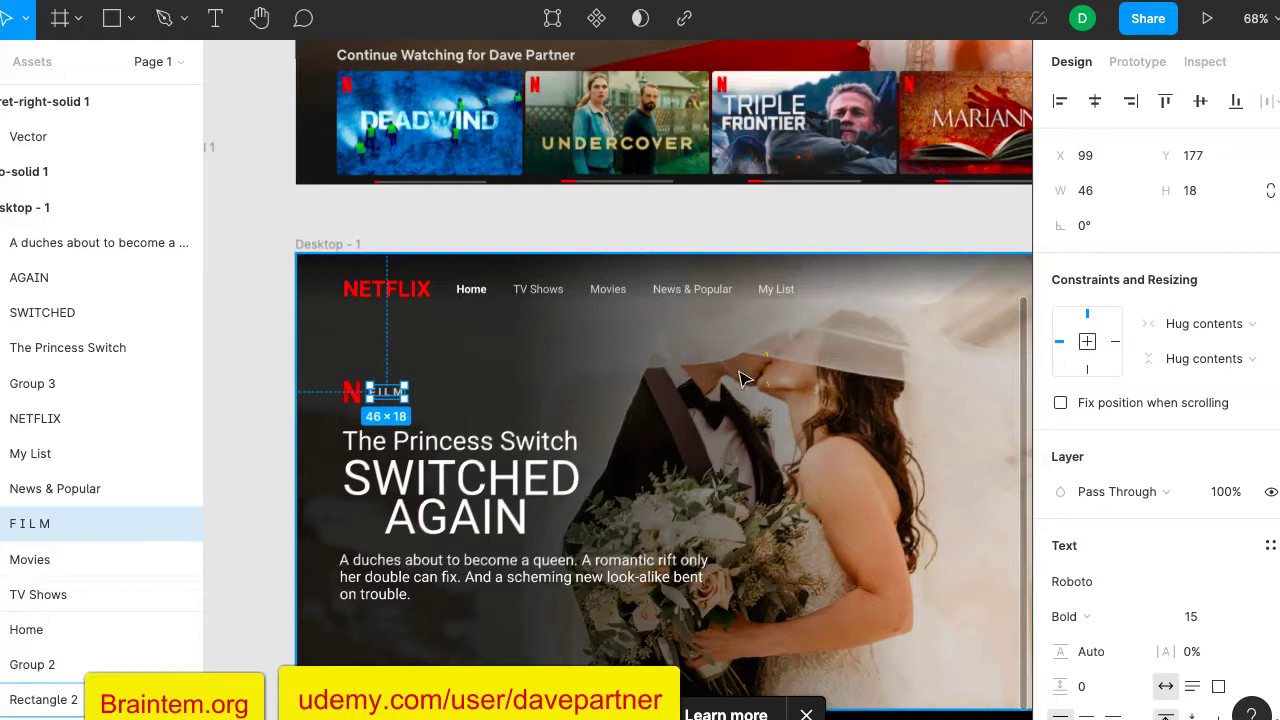
pyautogui.keyDown('shift'); pyautogui.click(355, 395); pyautogui.keyUp('shift')
pyautogui.moveTo(366, 394); pyautogui.dragTo(377, 420)
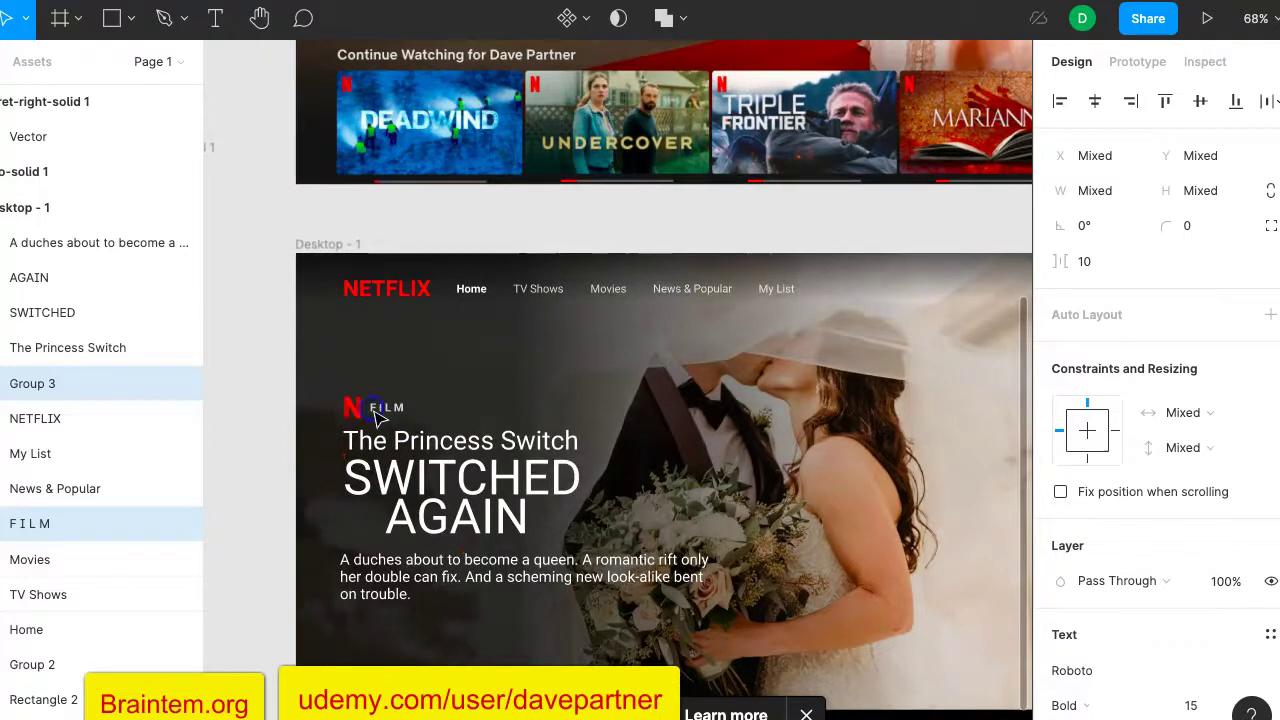
pyautogui.click(567, 218)
# Draw a rectangle about 138 × 43 directly below the description text in the Desktop - 1 frame, aligned with the text's left edge.
pyautogui.scroll(-4, 570, 225)
pyautogui.scroll(10, 571, 229)
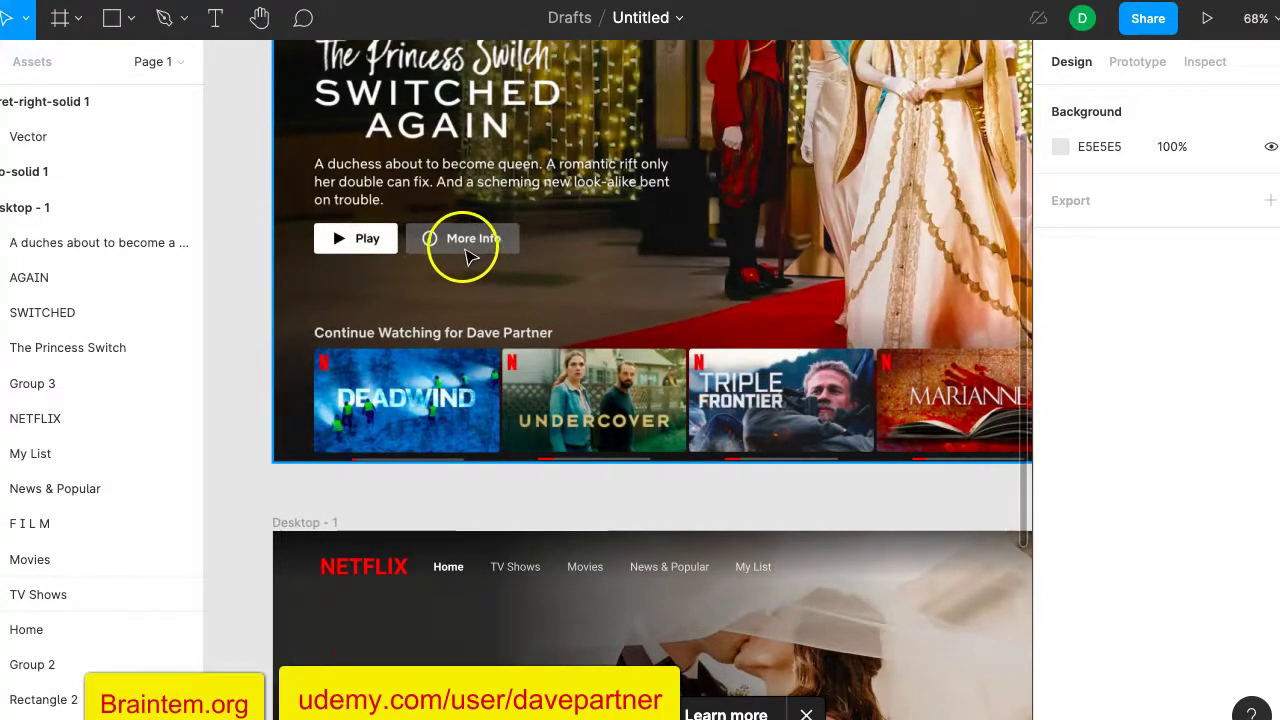
pyautogui.scroll(-4, 456, 290)
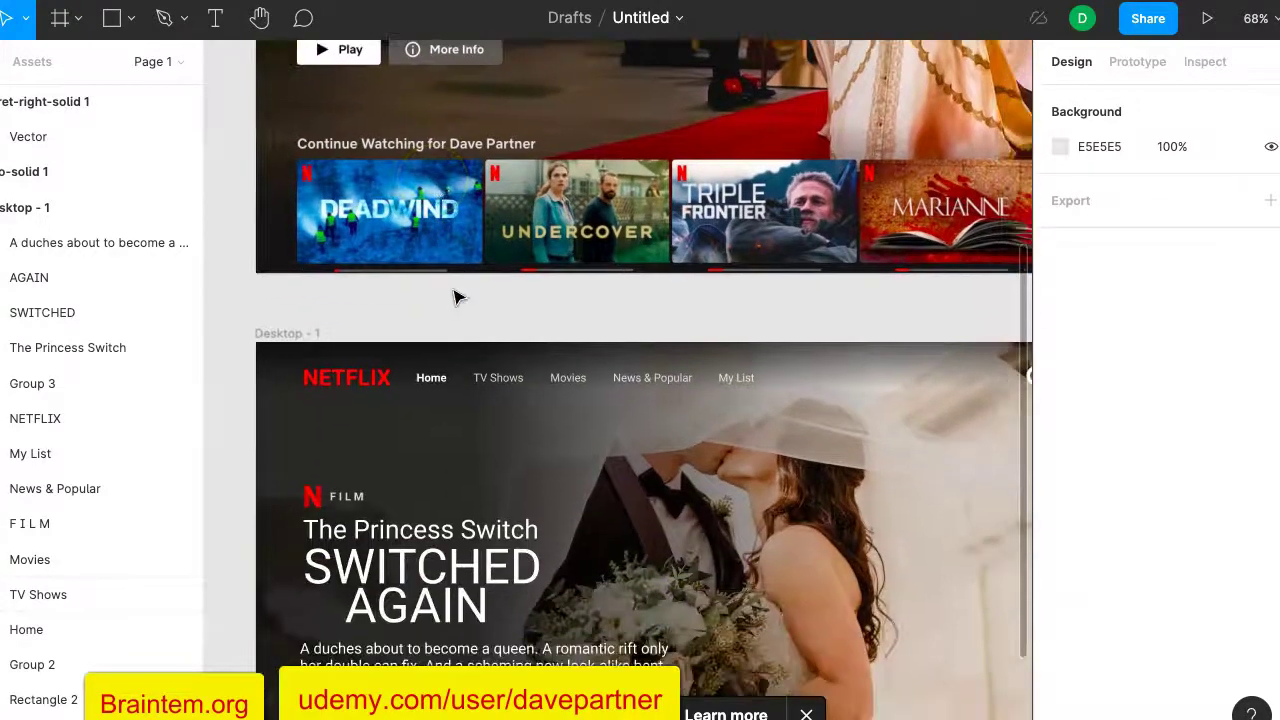
pyautogui.scroll(-2, 456, 297)
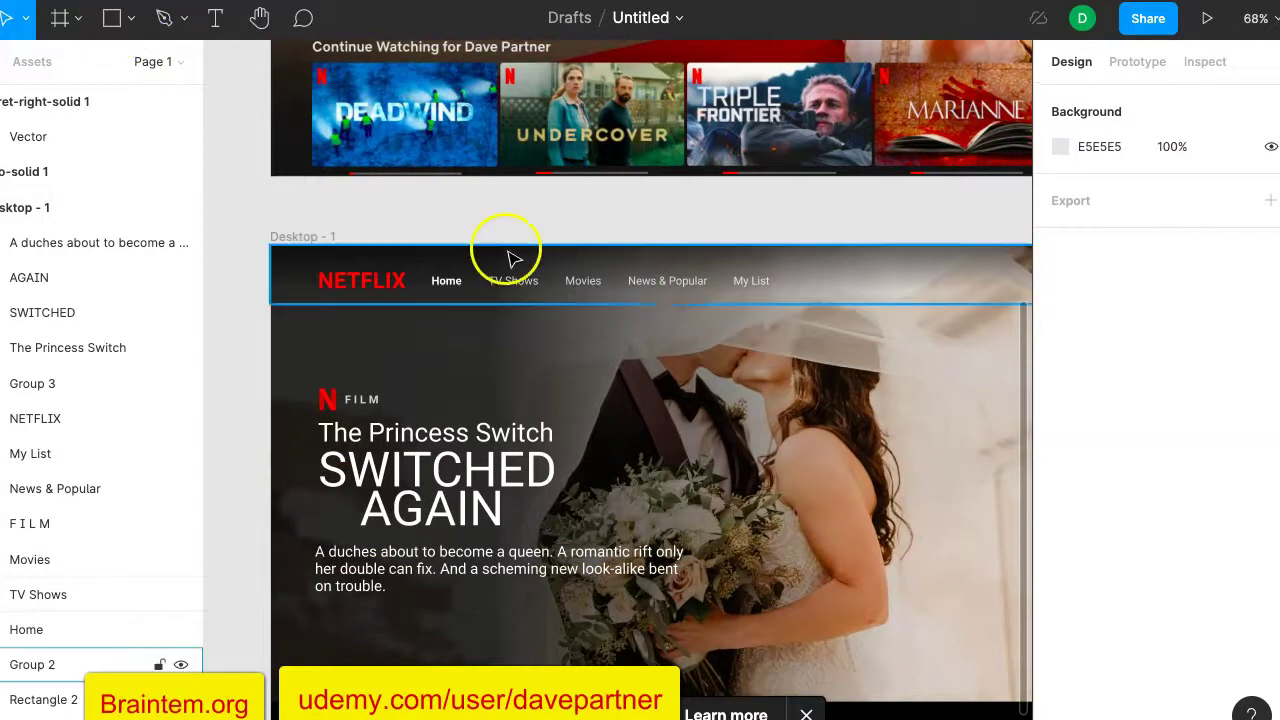
pyautogui.scroll(5, 316, 243)
pyautogui.scroll(-8, 300, 200)
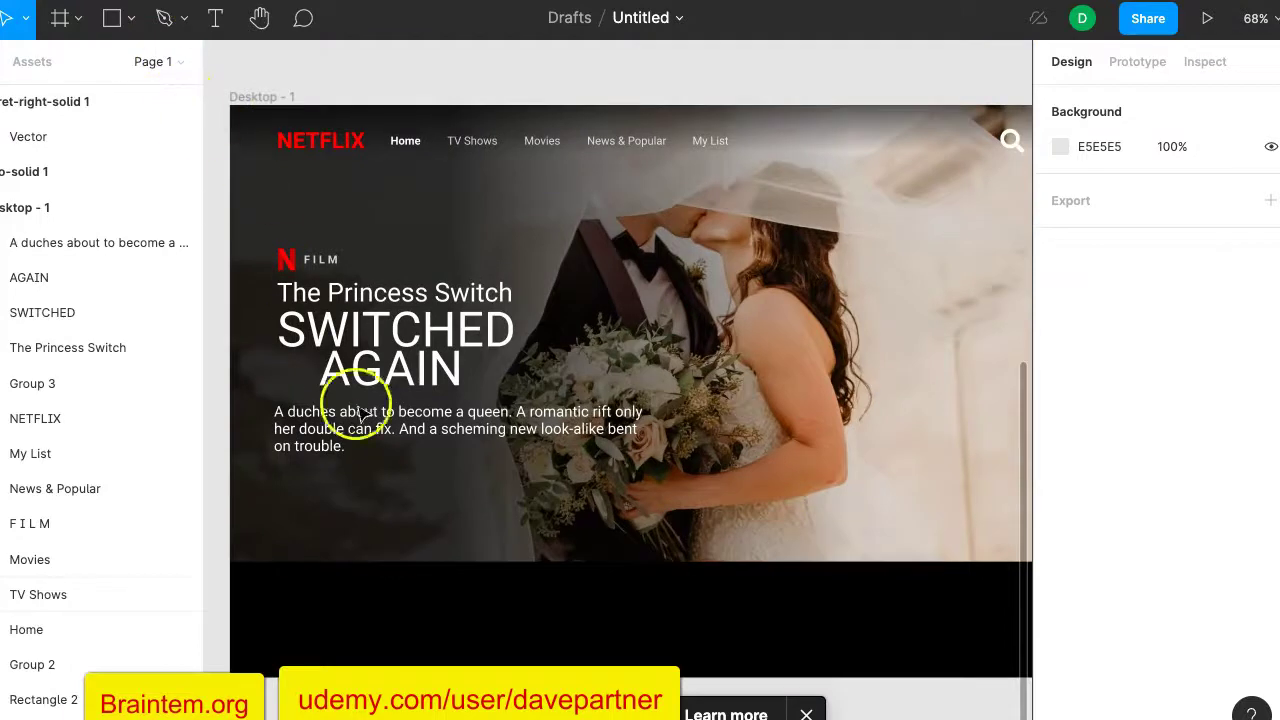
pyautogui.click(111, 18)
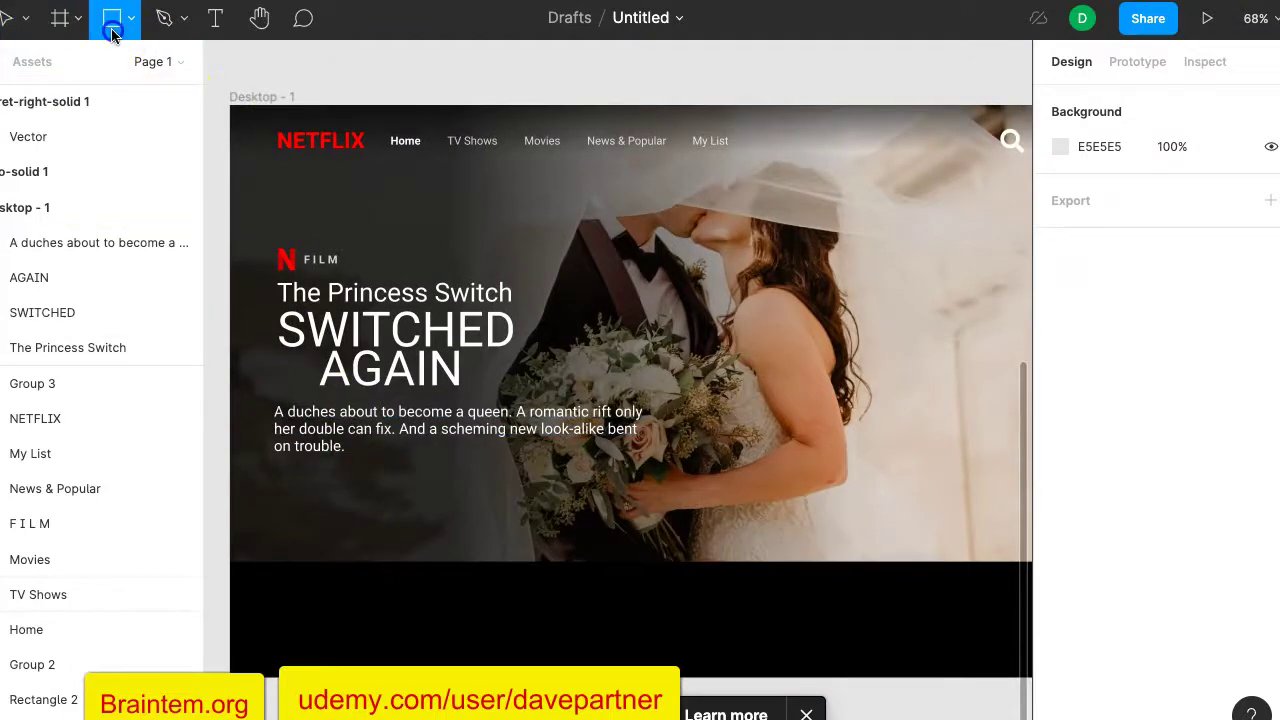
pyautogui.moveTo(275, 462); pyautogui.dragTo(376, 497)
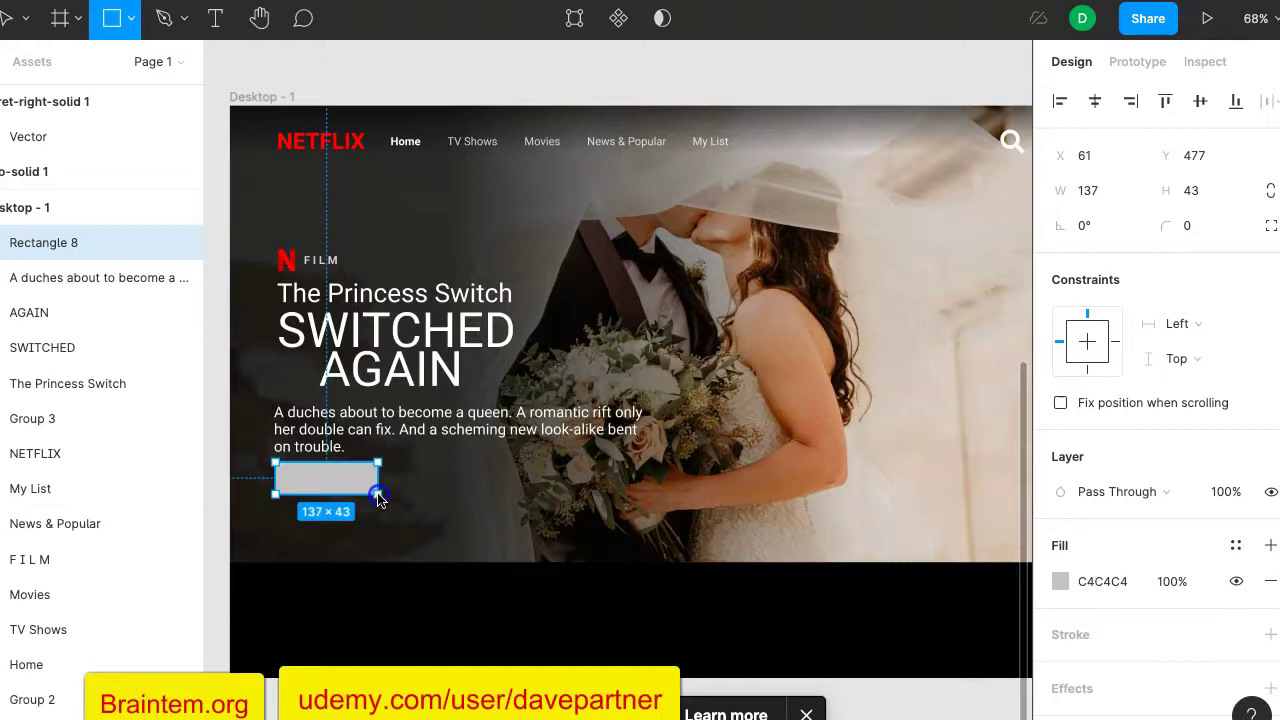
pyautogui.moveTo(379, 497); pyautogui.dragTo(379, 497)
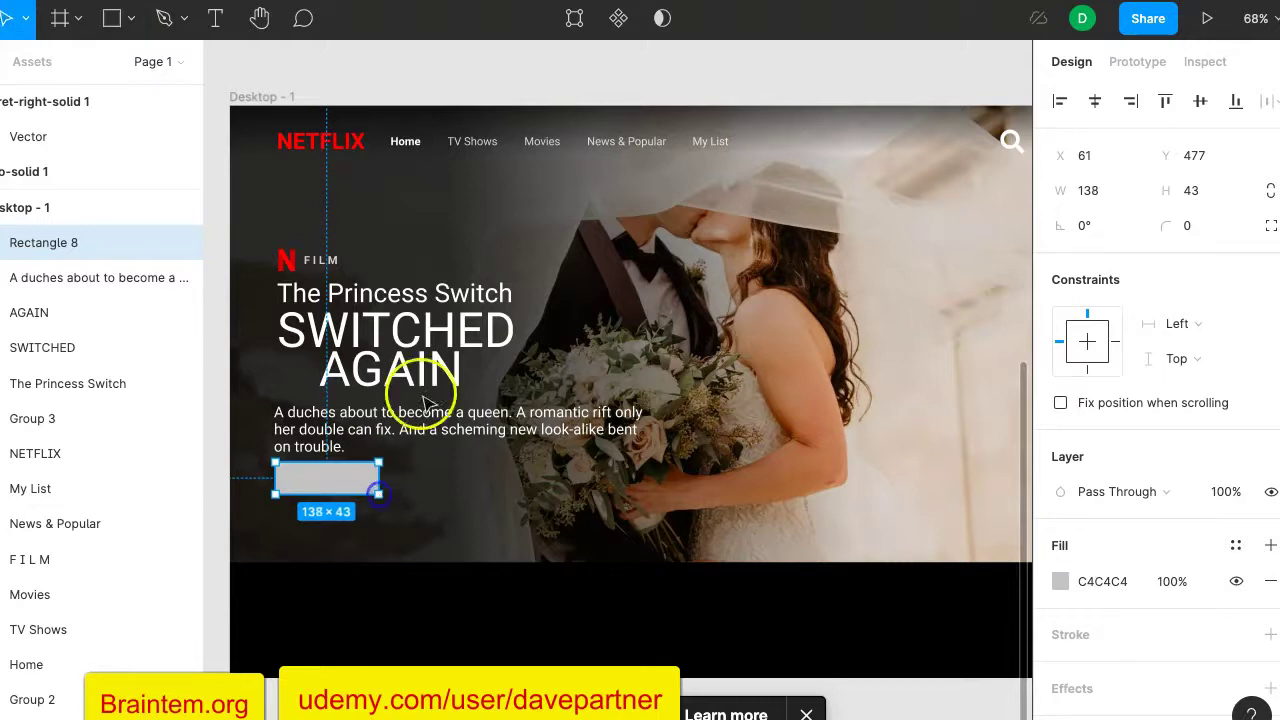
# Resize the button rectangle to about 135 × 35 to match the Play button's proportions in the reference image.
pyautogui.scroll(5, 428, 350)
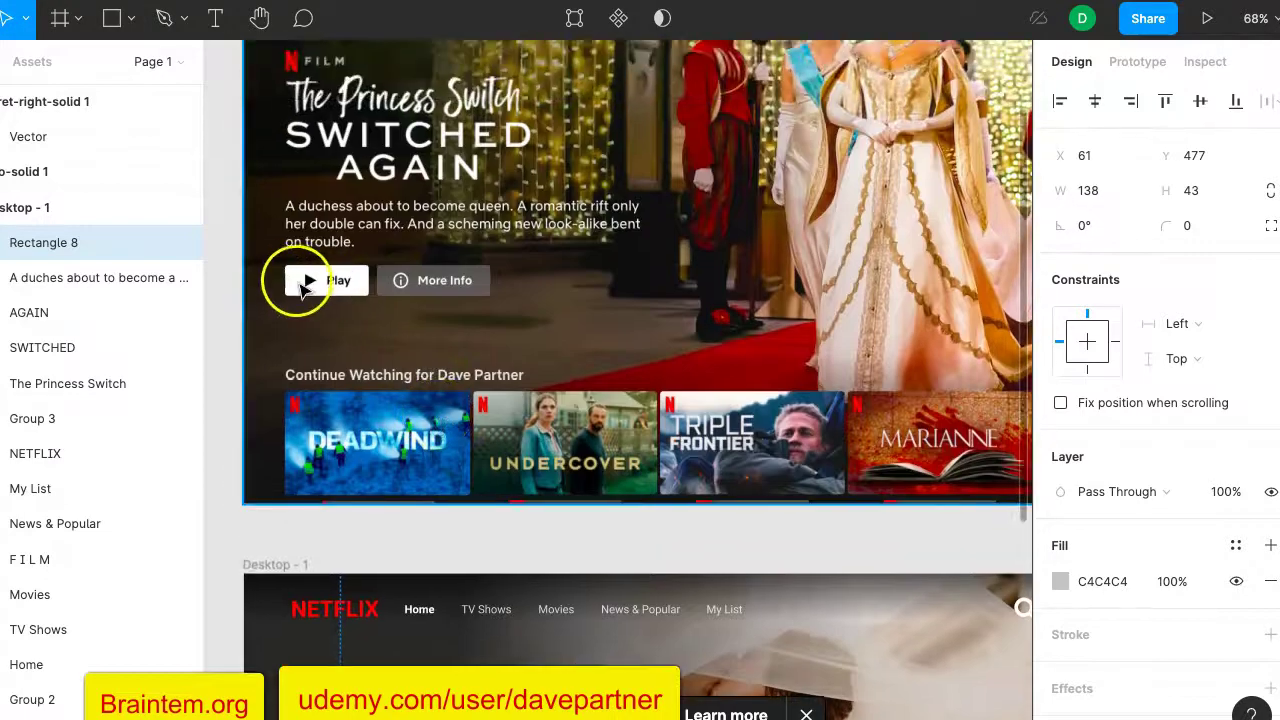
pyautogui.scroll(-5, 313, 343)
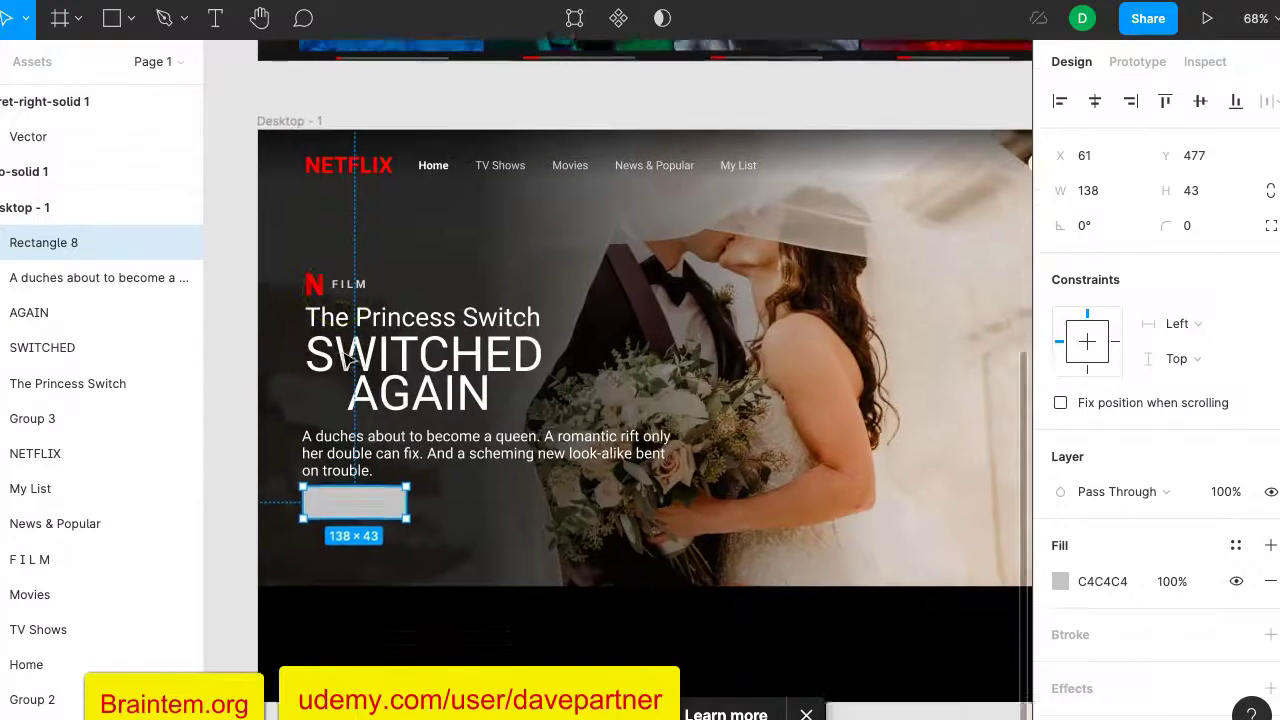
pyautogui.scroll(3, 340, 360)
pyautogui.hscroll(-1, 340, 360)
pyautogui.scroll(2, 345, 360)
pyautogui.scroll(-5, 347, 360)
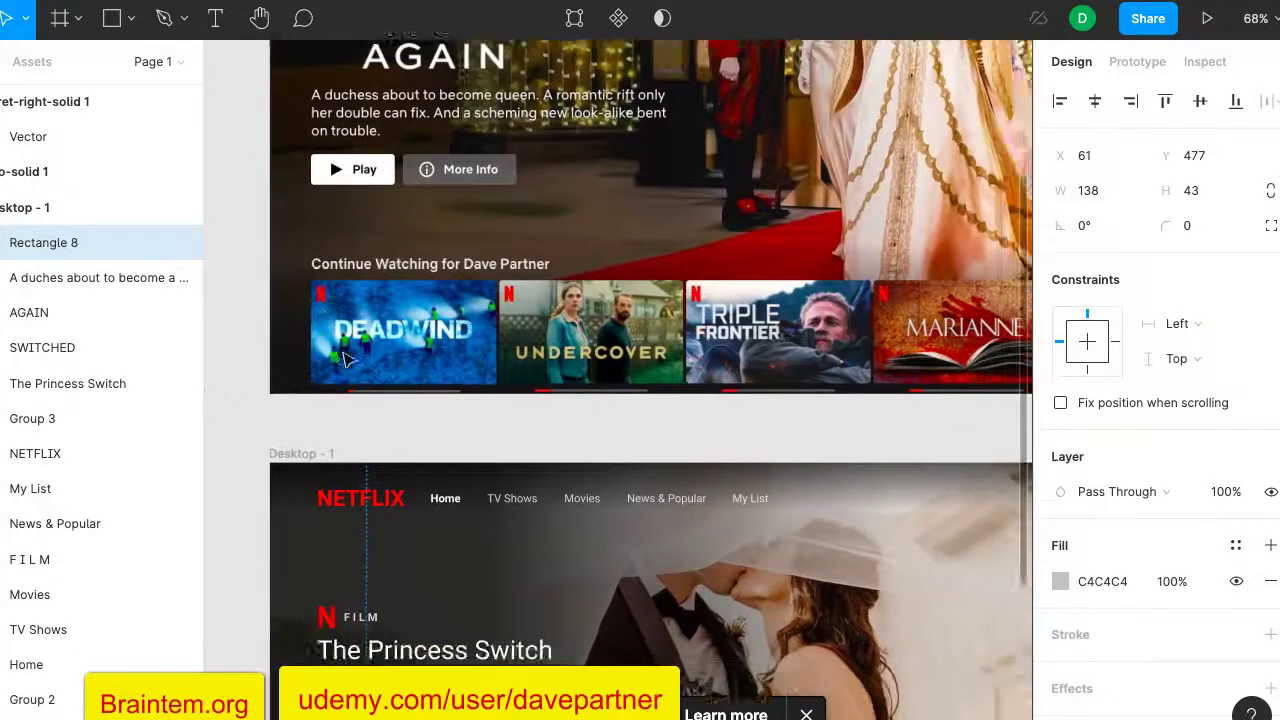
pyautogui.scroll(-2, 349, 360)
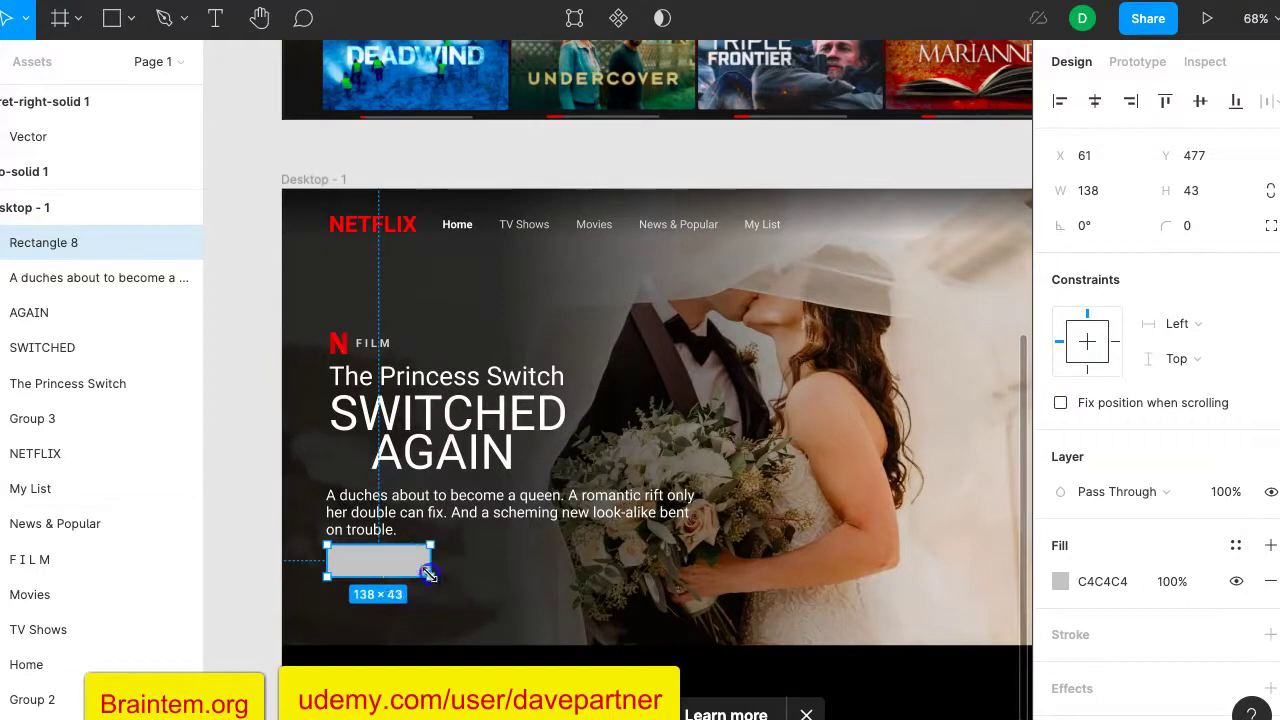
pyautogui.moveTo(429, 573); pyautogui.dragTo(429, 569)
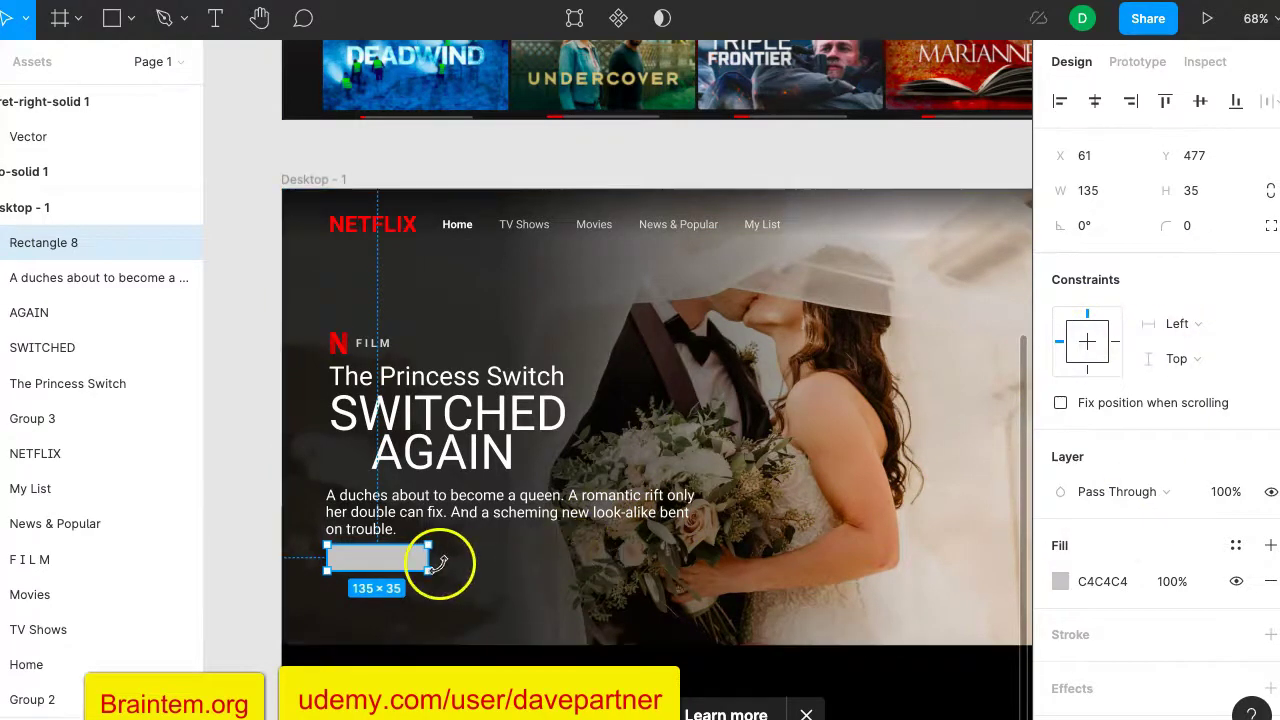
# Set the button rectangle's corner radius to 5.
pyautogui.hscroll(-2, 440, 564)
pyautogui.scroll(-1, 440, 564)
pyautogui.hscroll(-1, 440, 564)
pyautogui.scroll(-1, 440, 564)
pyautogui.scroll(10, 480, 457)
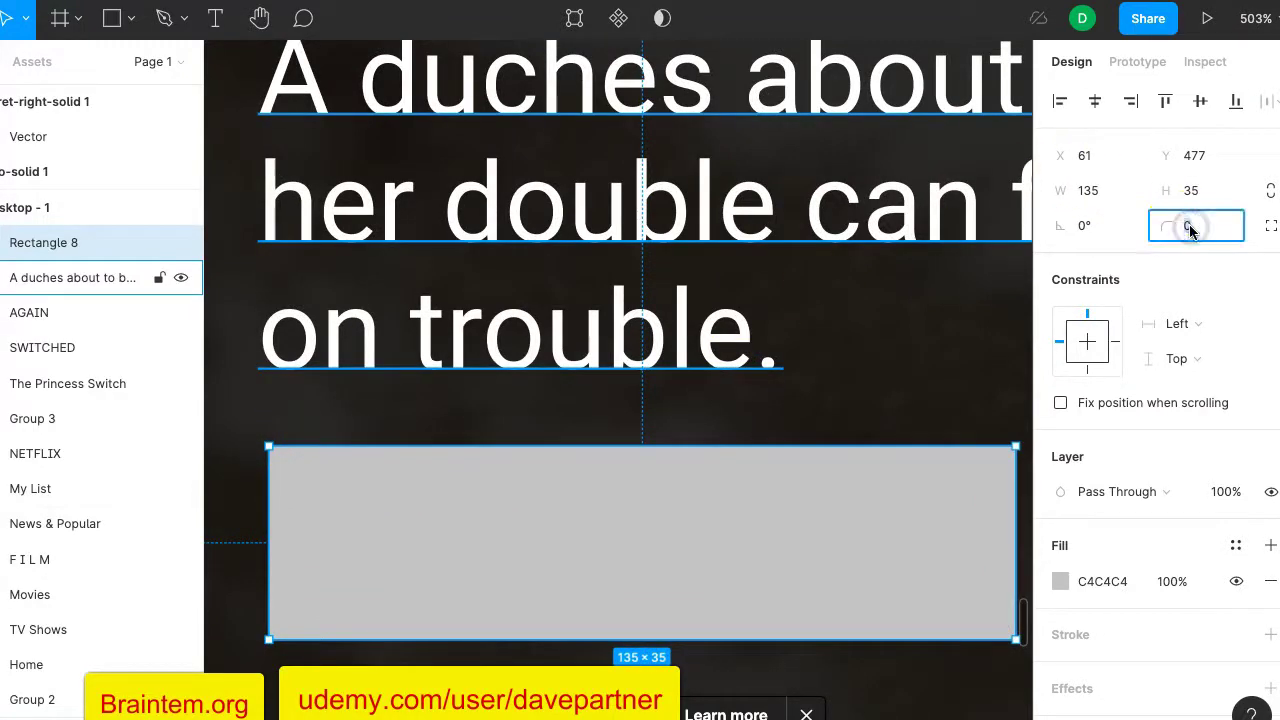
pyautogui.press('Return')
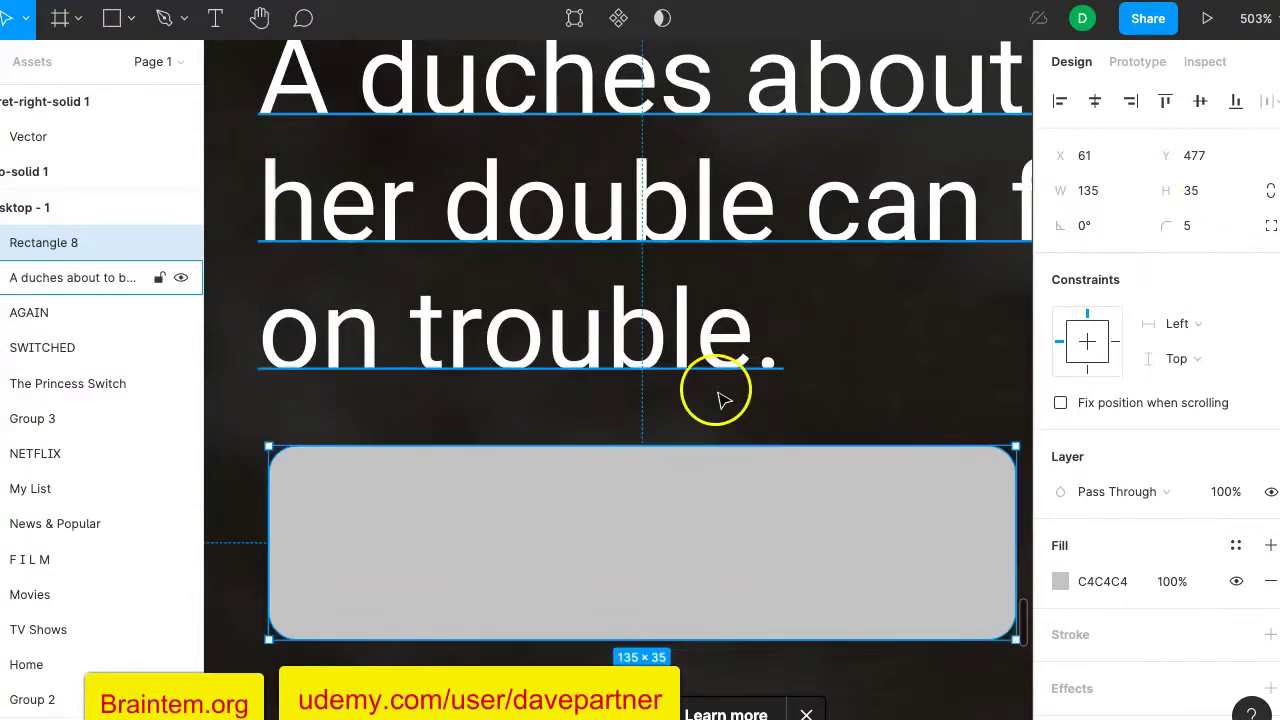
# Change the button rectangle's fill to white, FFFFFF, using the document colors.
pyautogui.scroll(-10, 720, 400)
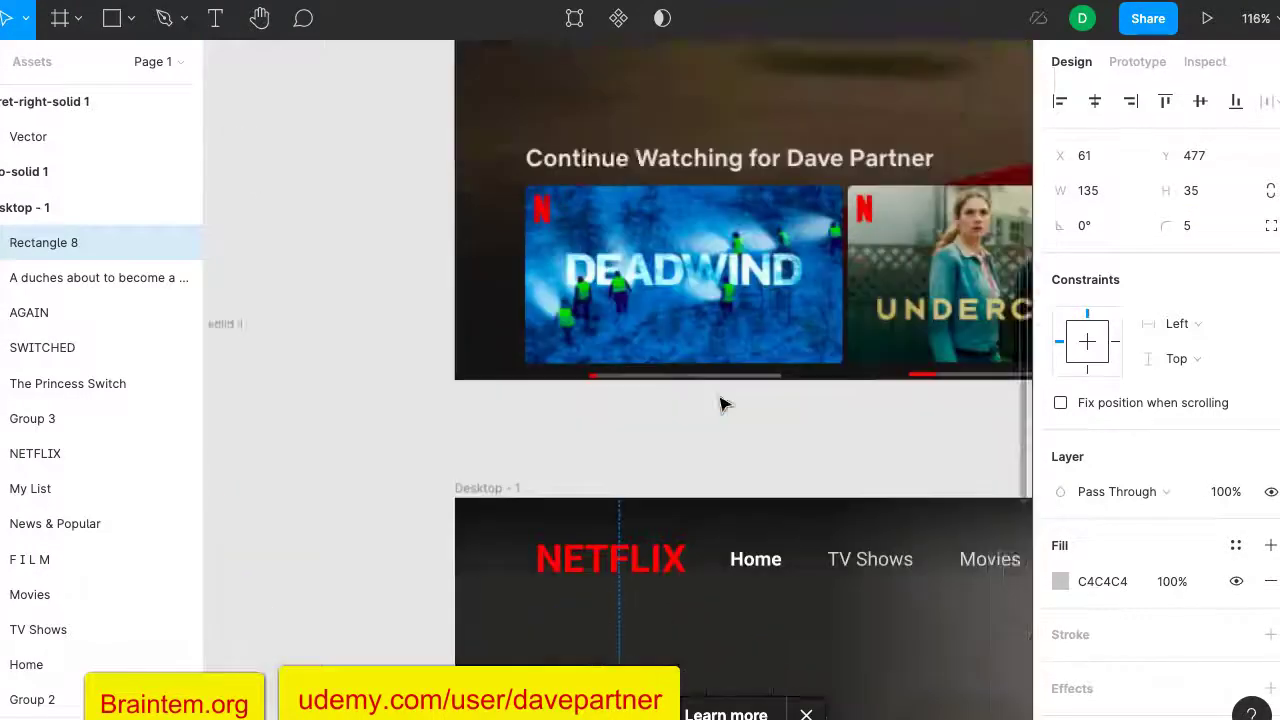
pyautogui.scroll(2, 724, 404)
pyautogui.scroll(-6, 651, 371)
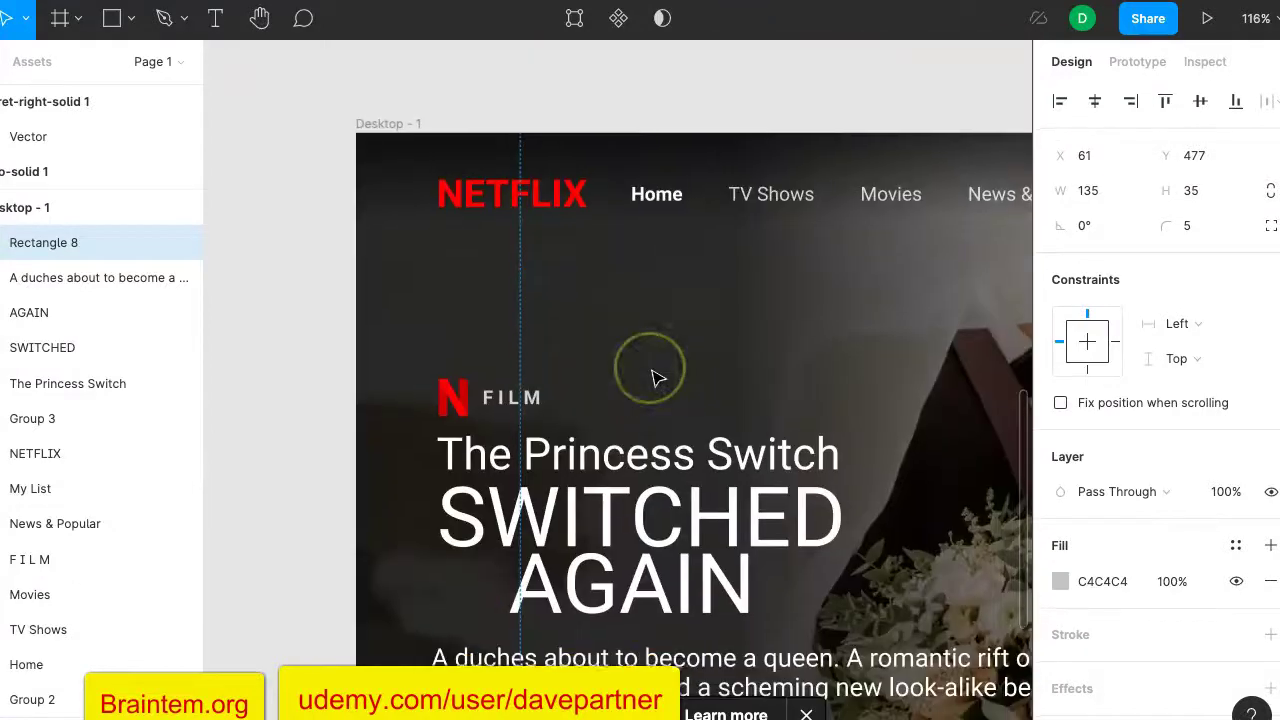
pyautogui.scroll(-5, 655, 373)
pyautogui.scroll(1, 657, 378)
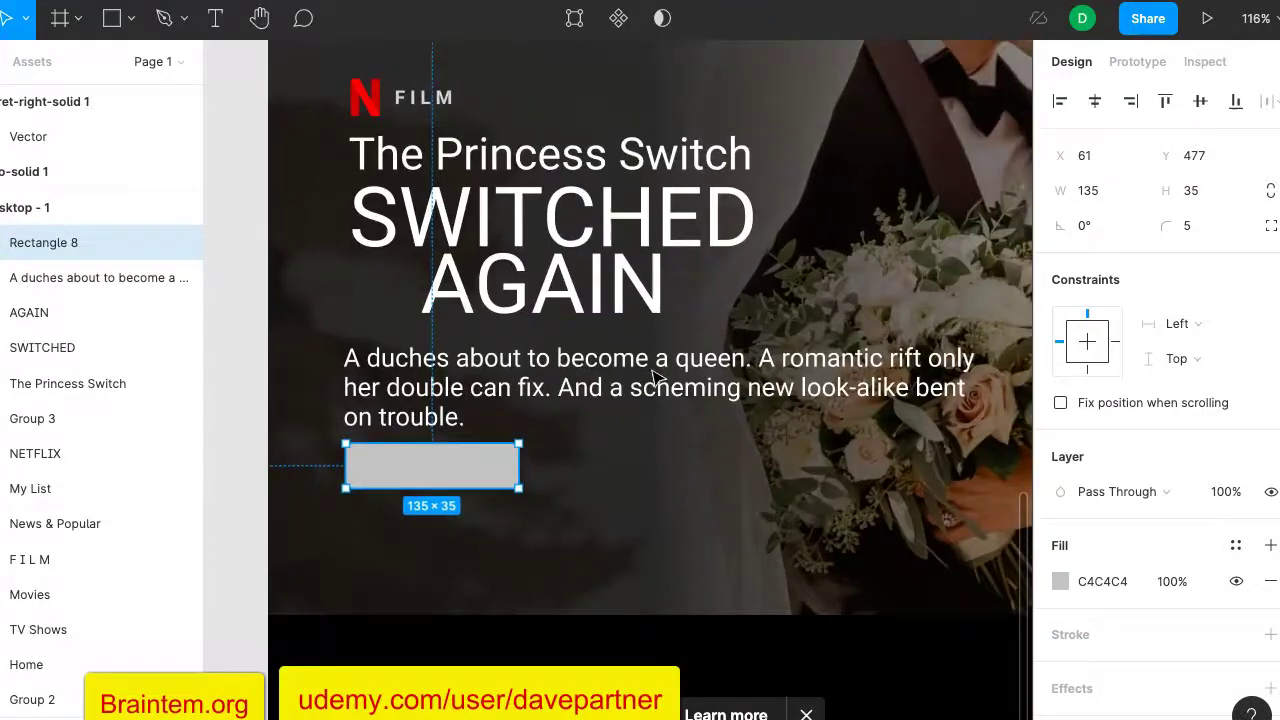
pyautogui.click(1060, 582)
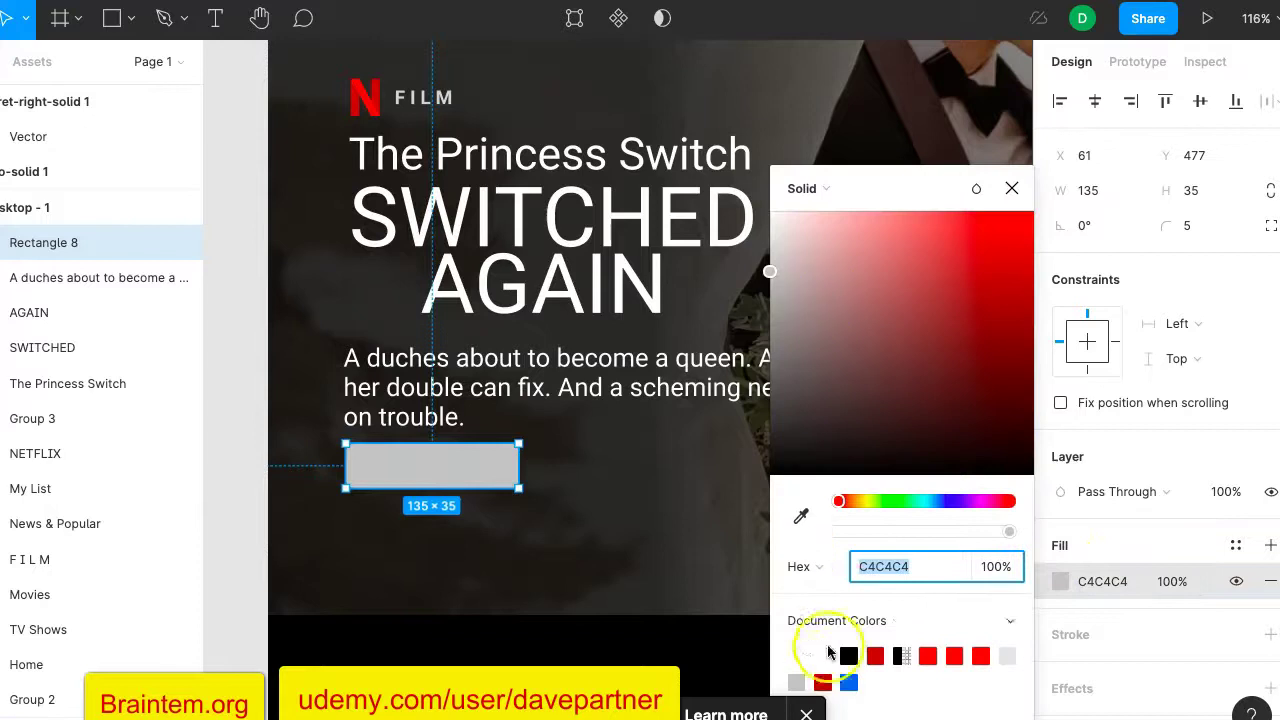
pyautogui.click(796, 655)
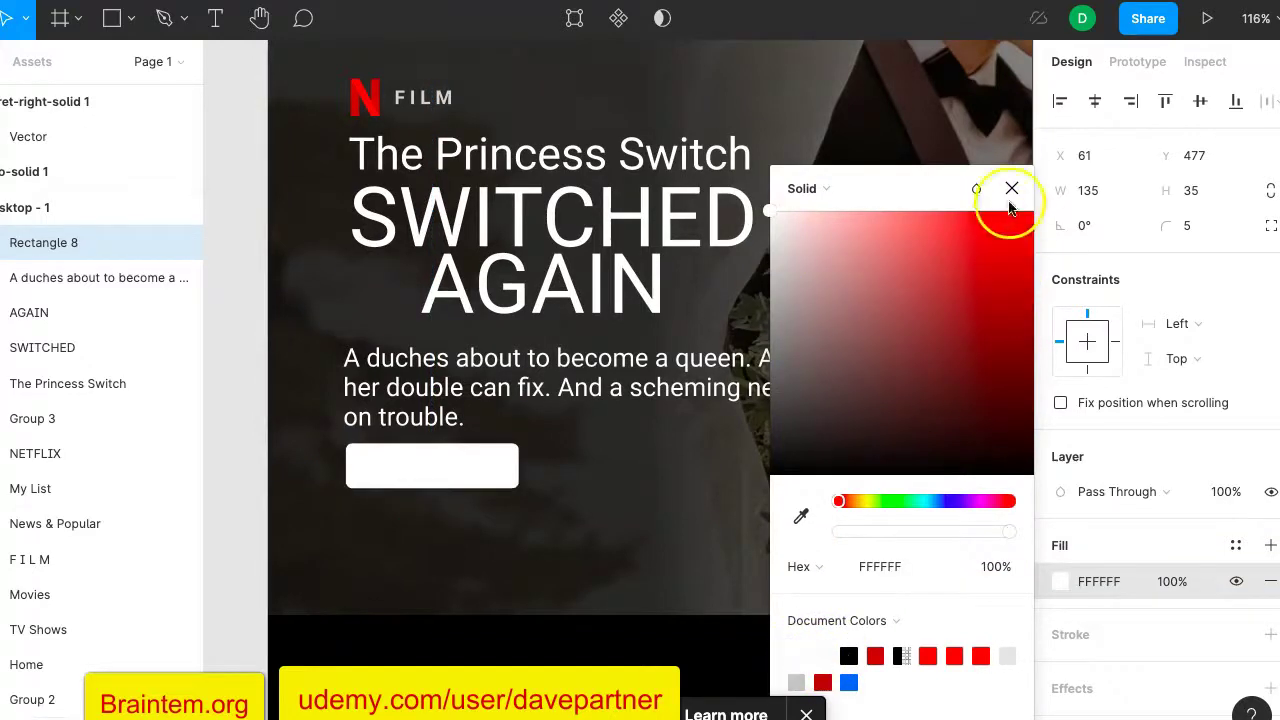
pyautogui.click(1011, 188)
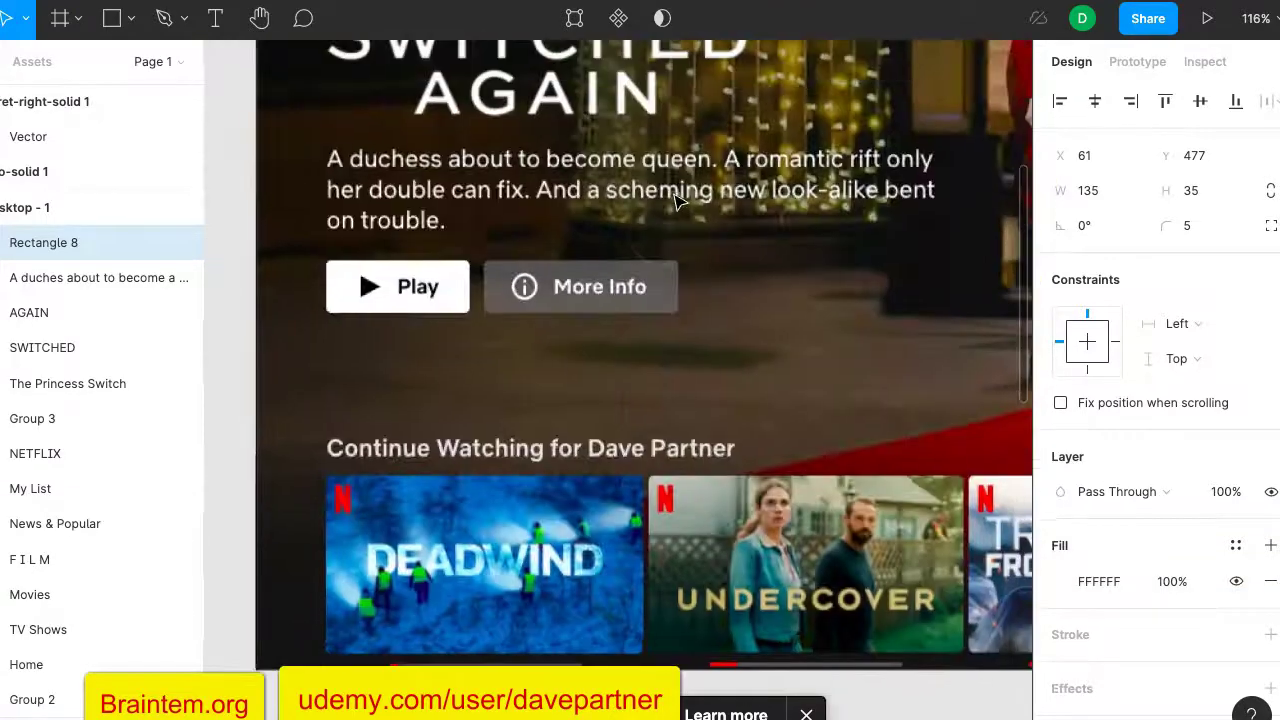
# Move the red caret triangle icon from beside the frame onto the white button rectangle.
pyautogui.keyDown('ctrl'); pyautogui.scroll(10, 395, 303); pyautogui.keyUp('ctrl')
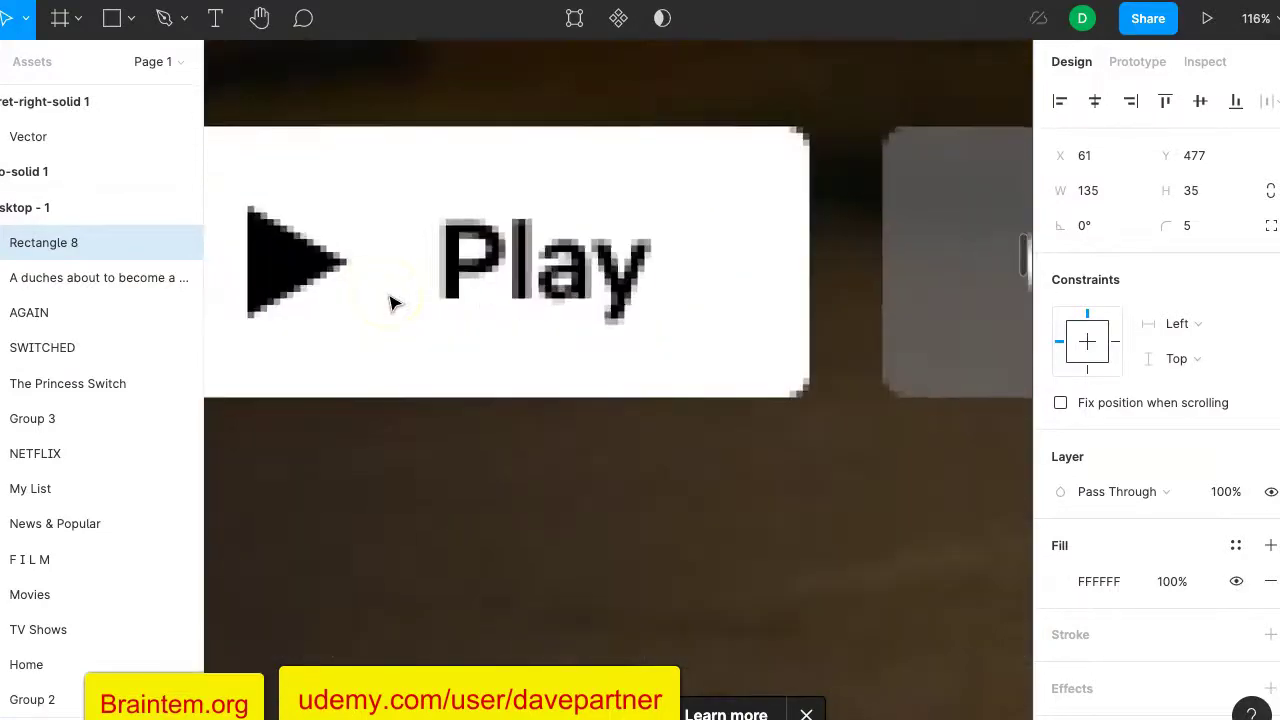
pyautogui.keyDown('ctrl'); pyautogui.scroll(-15, 395, 303); pyautogui.keyUp('ctrl')
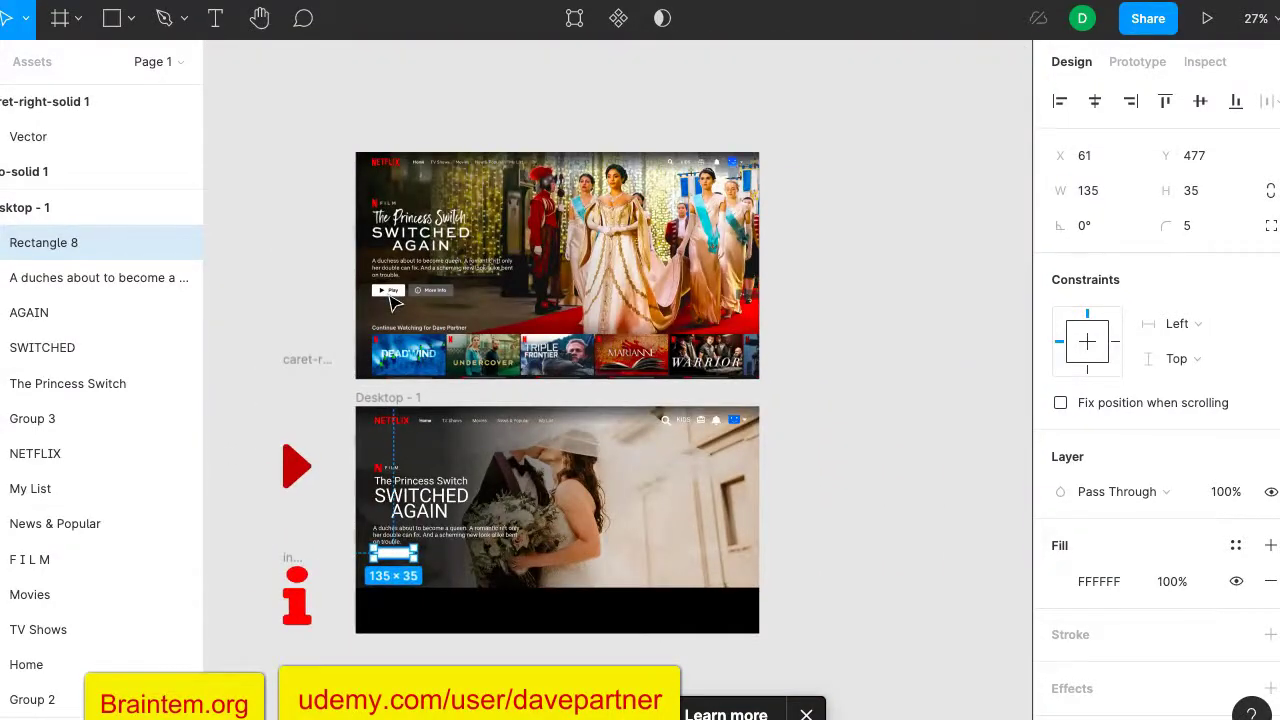
pyautogui.keyDown('ctrl'); pyautogui.scroll(3, 395, 303); pyautogui.keyUp('ctrl')
pyautogui.scroll(-5, 395, 303)
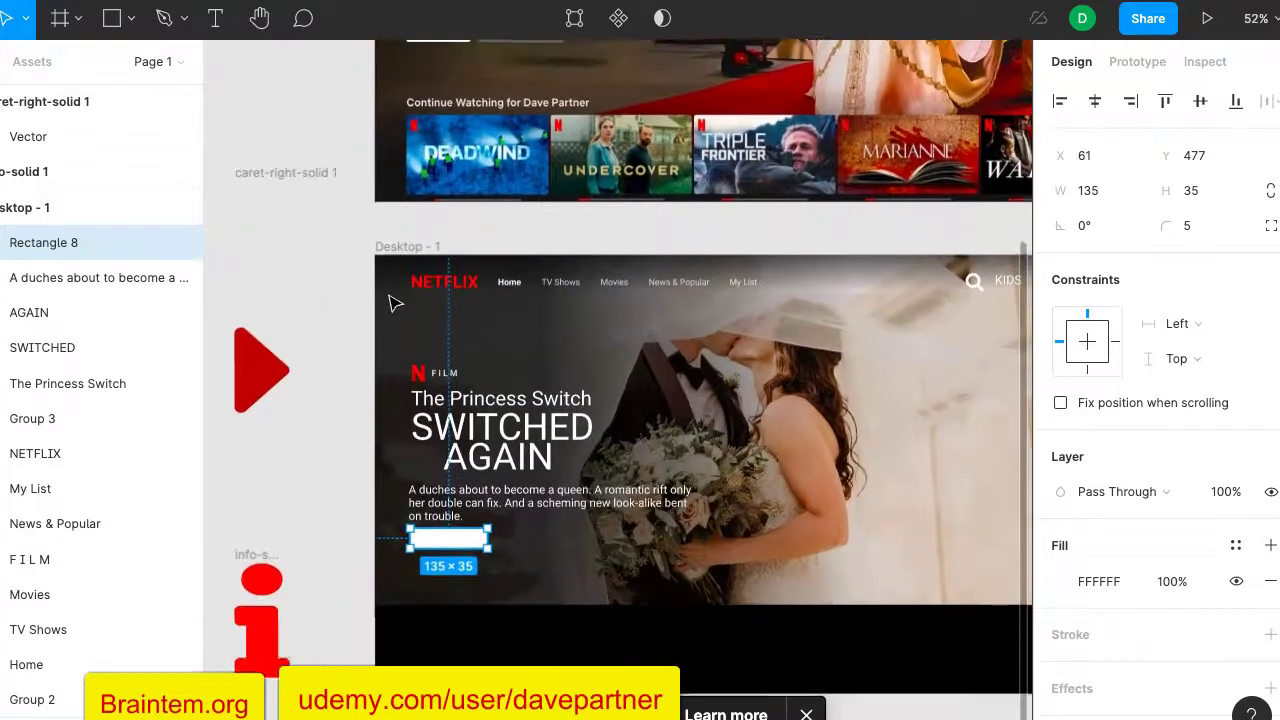
pyautogui.keyDown('ctrl'); pyautogui.scroll(4, 391, 297); pyautogui.keyUp('ctrl')
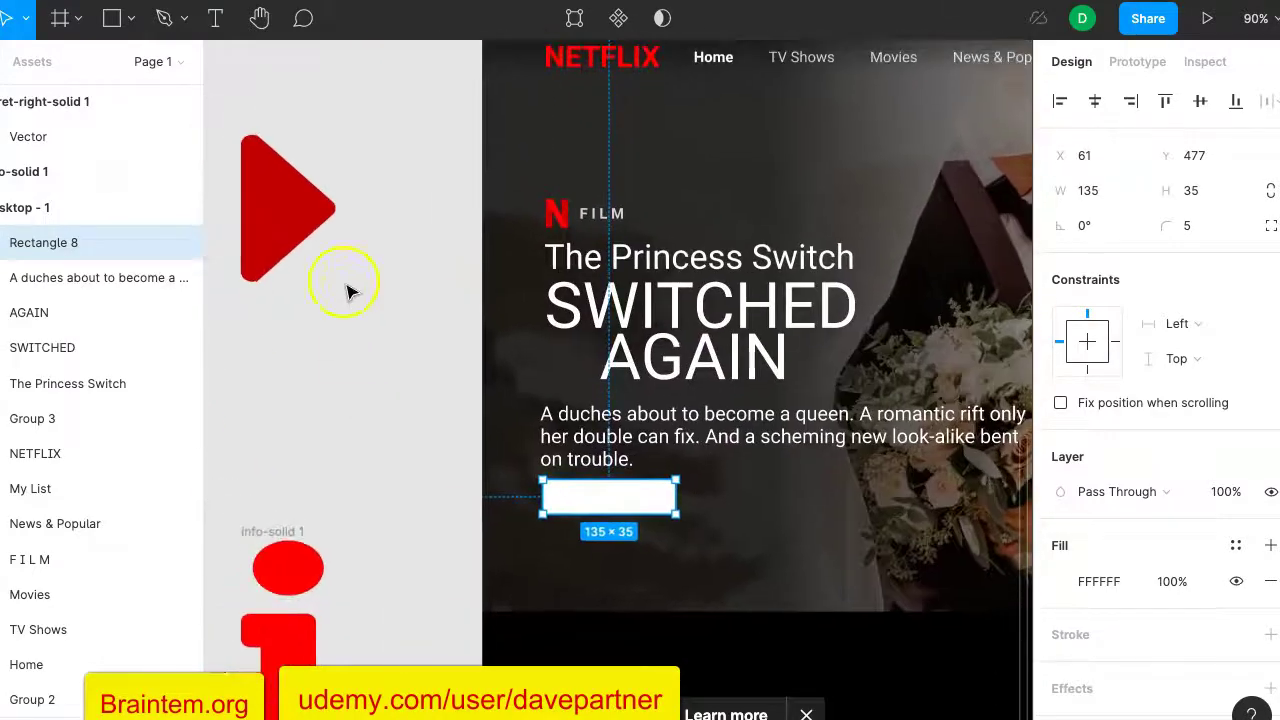
pyautogui.moveTo(272, 193); pyautogui.dragTo(580, 489)
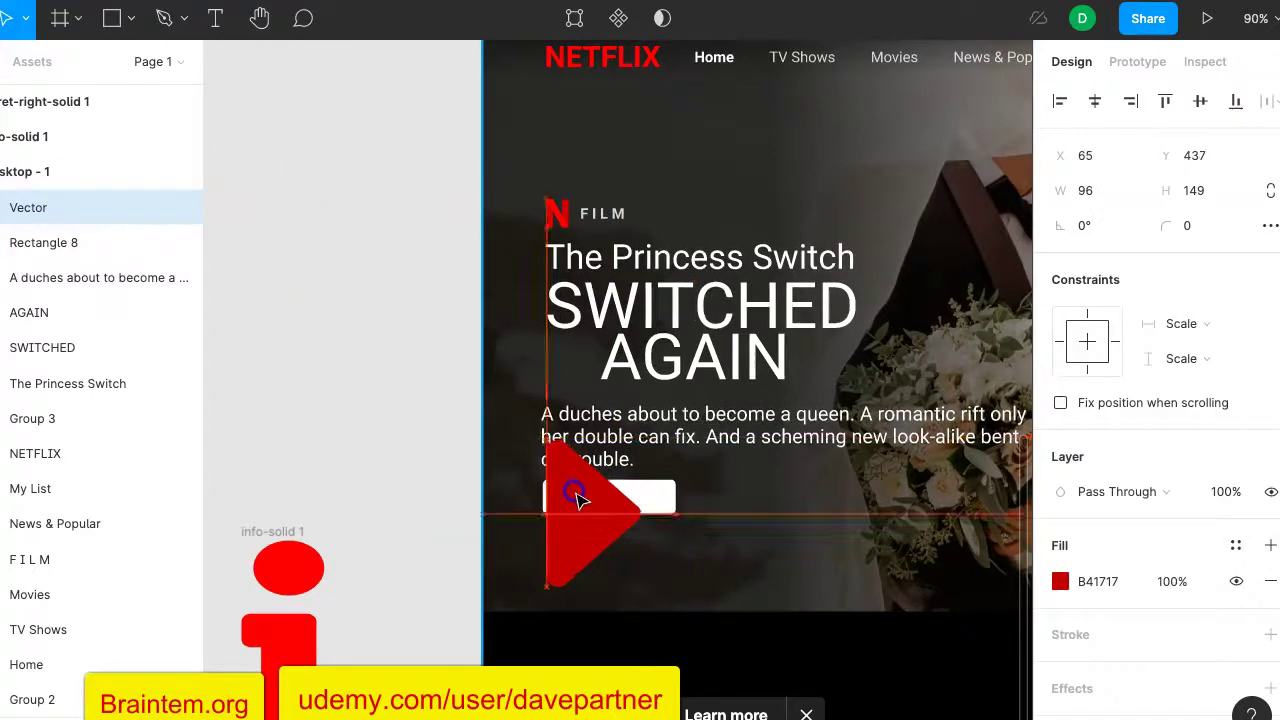
# Shrink the red triangle icon to about 12 × 16 and place it near the left end of the white button rectangle.
pyautogui.moveTo(639, 441); pyautogui.dragTo(567, 560)
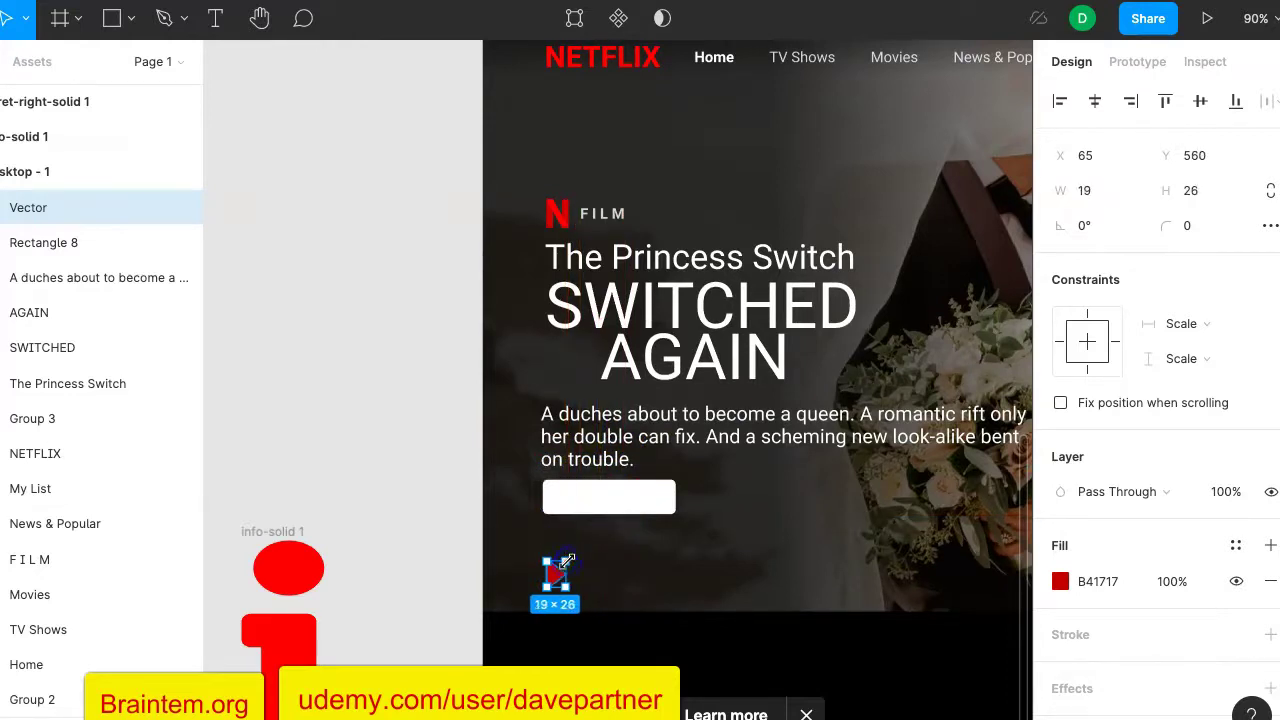
pyautogui.scroll(-3, 568, 555)
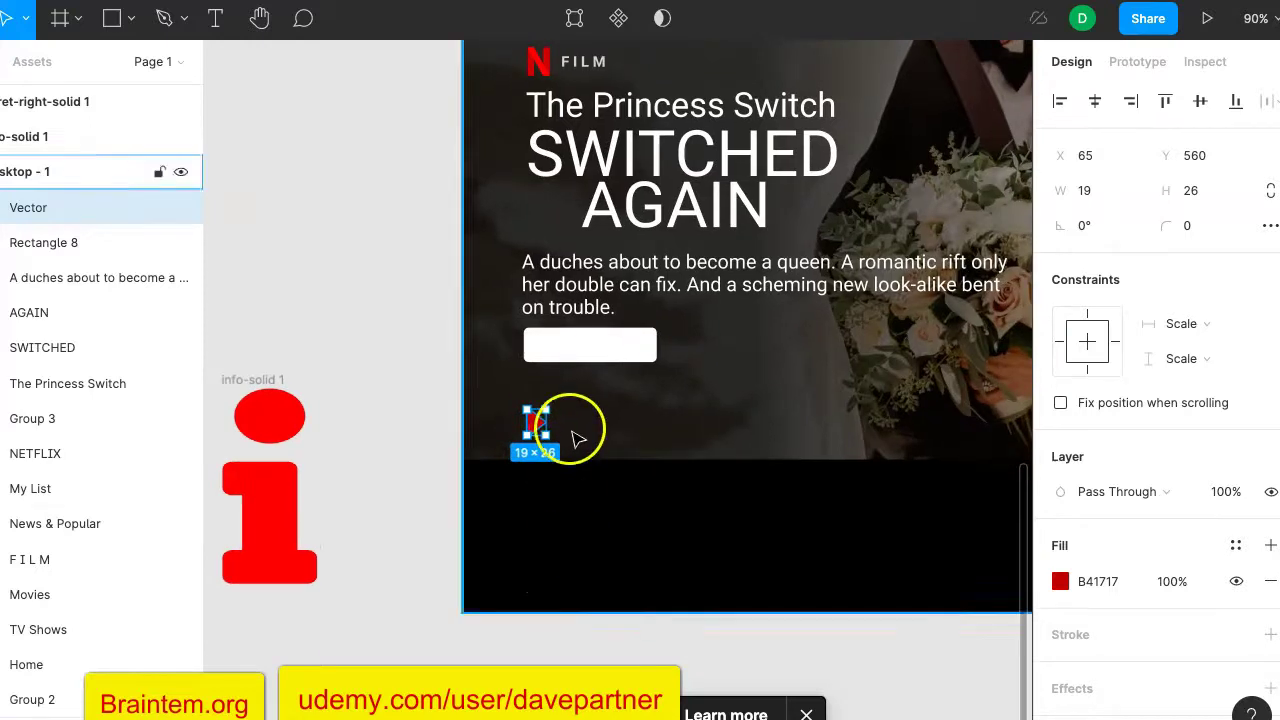
pyautogui.scroll(5, 571, 437)
pyautogui.moveTo(474, 415); pyautogui.dragTo(490, 203)
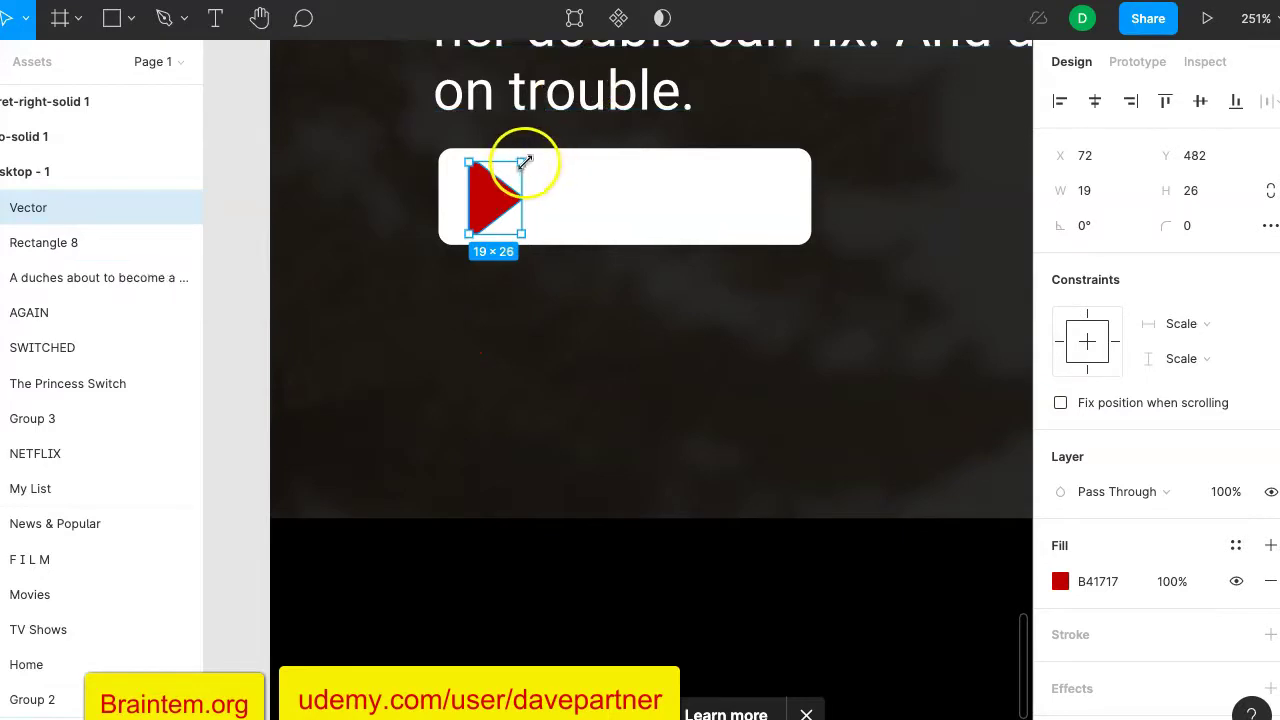
pyautogui.moveTo(517, 171); pyautogui.dragTo(497, 196)
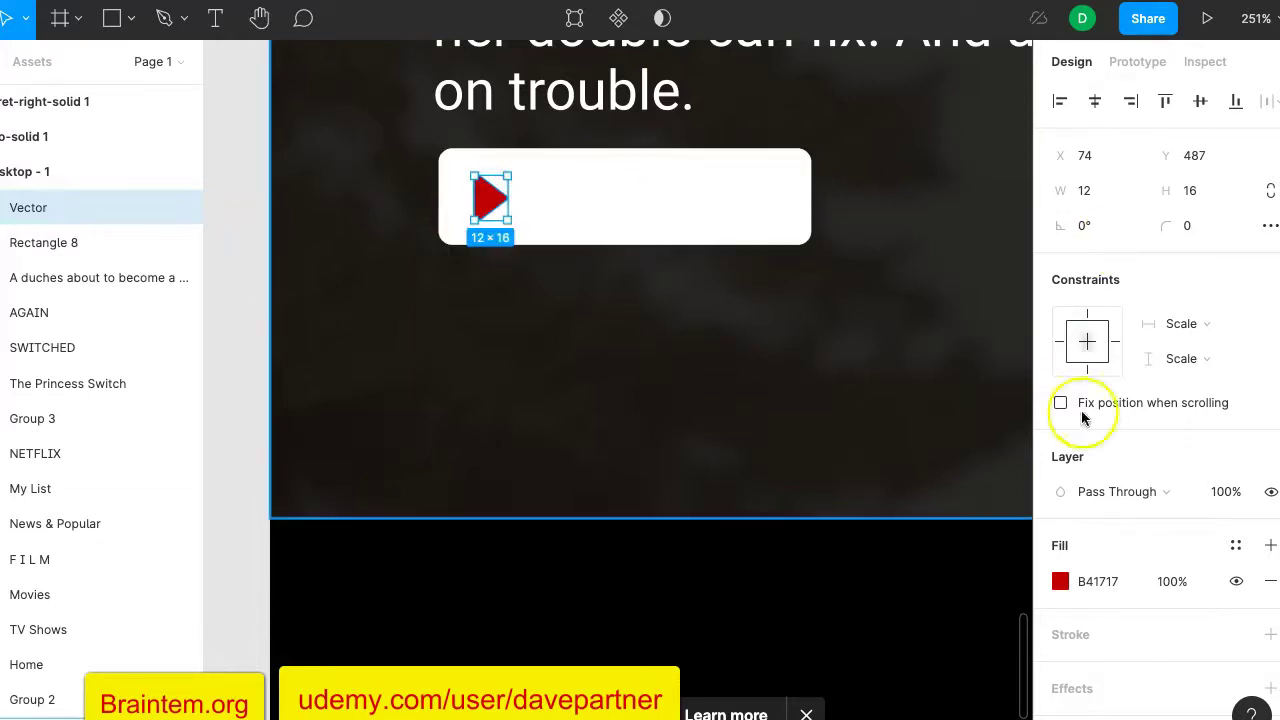
# Change the triangle icon's fill to black, 000000, using the document colors.
pyautogui.click(1060, 582)
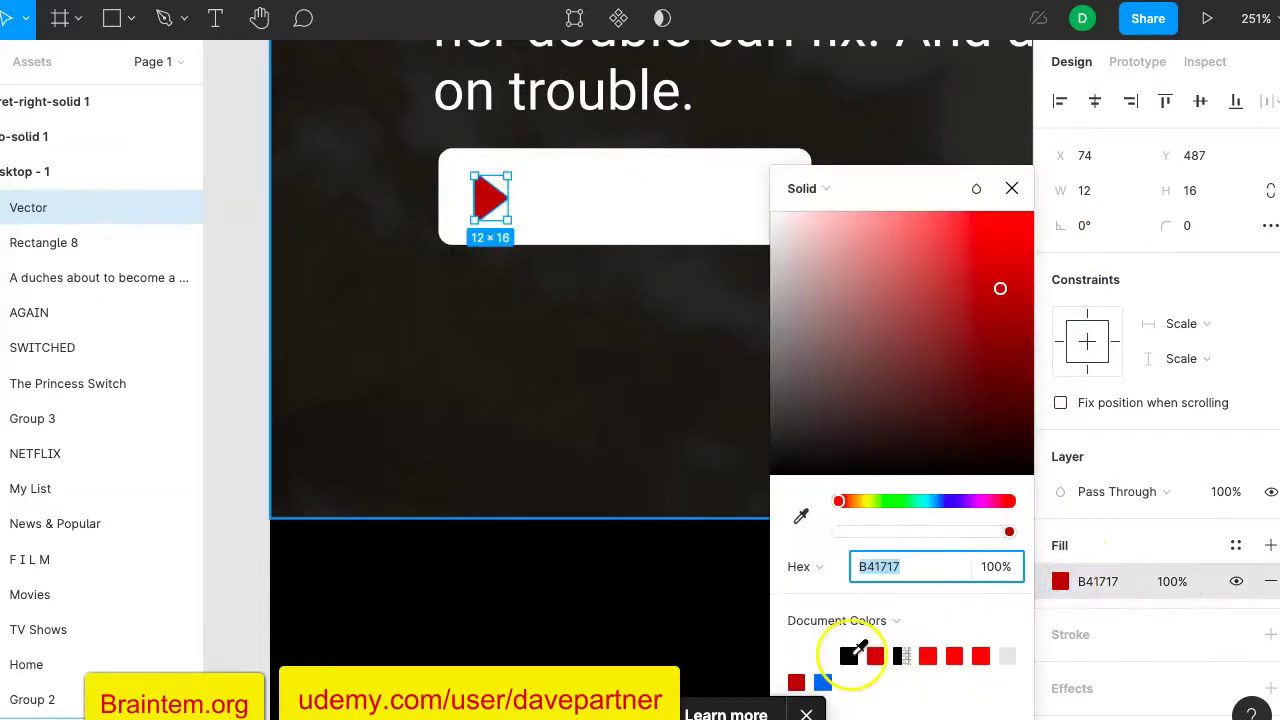
pyautogui.click(848, 655)
pyautogui.click(1010, 191)
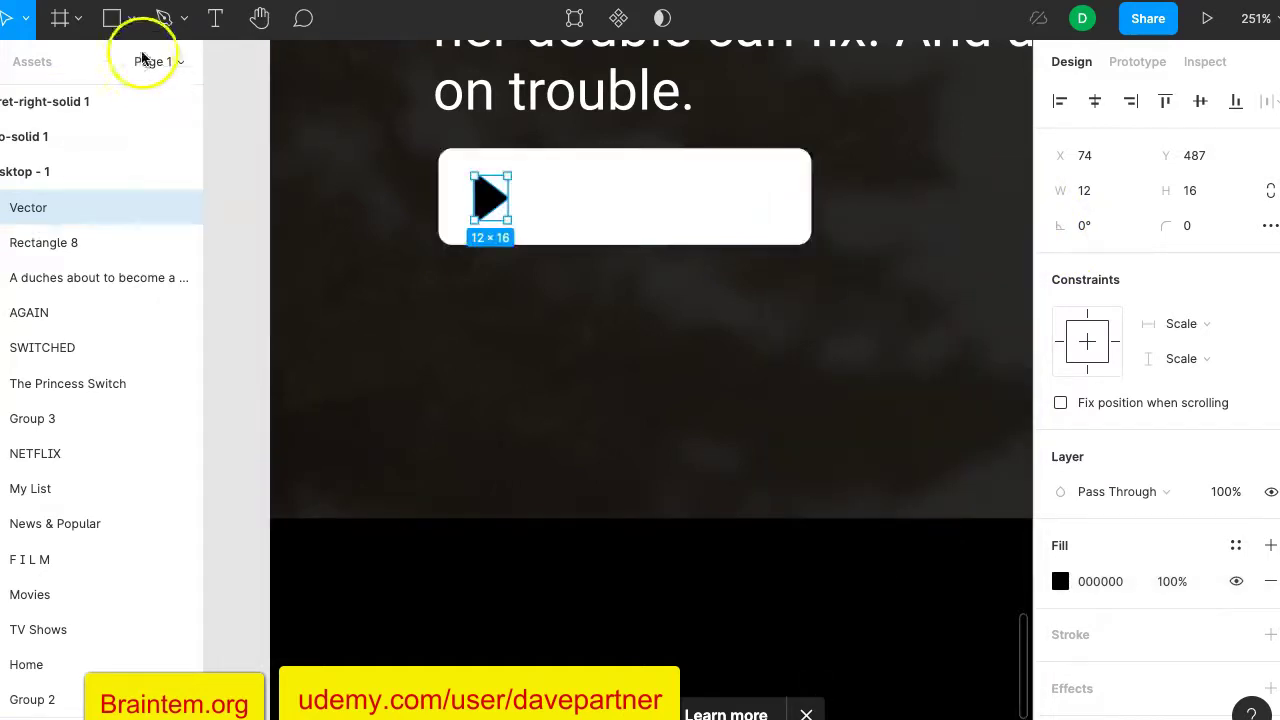
# Add the text "Play" to the white button beside the triangle icon and center it vertically on the button.
pyautogui.click(218, 22)
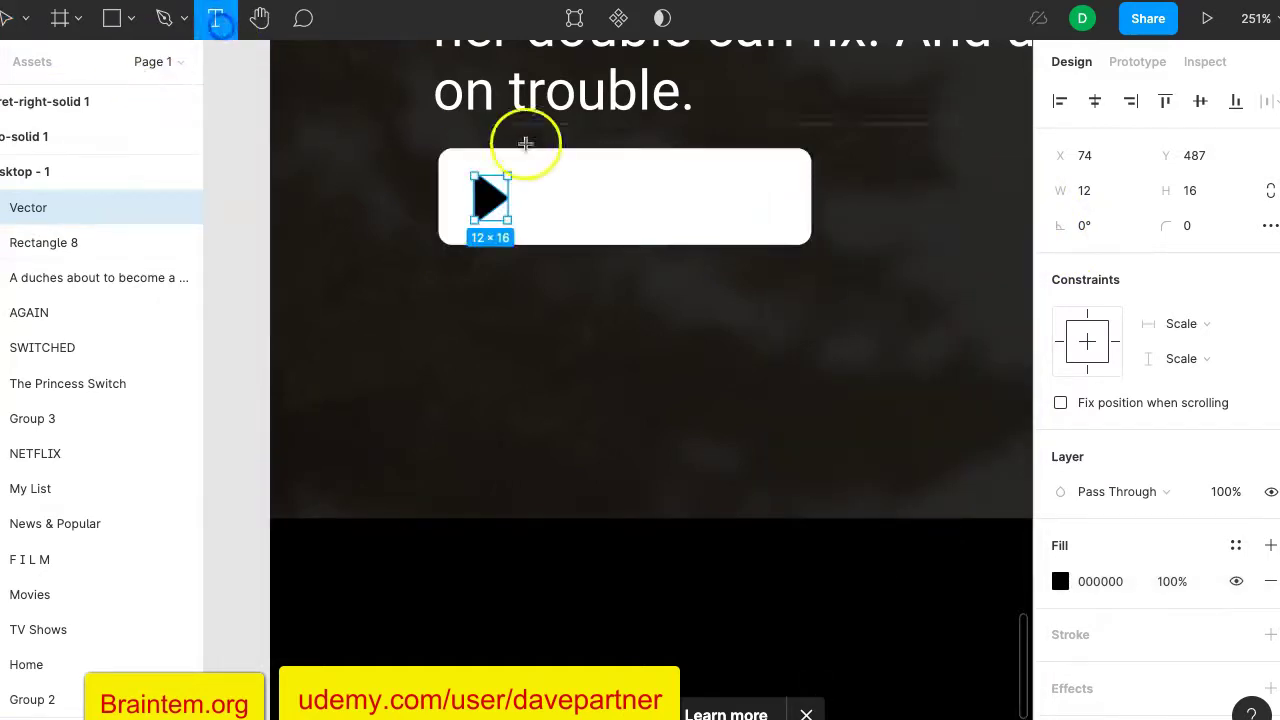
pyautogui.click(557, 196)
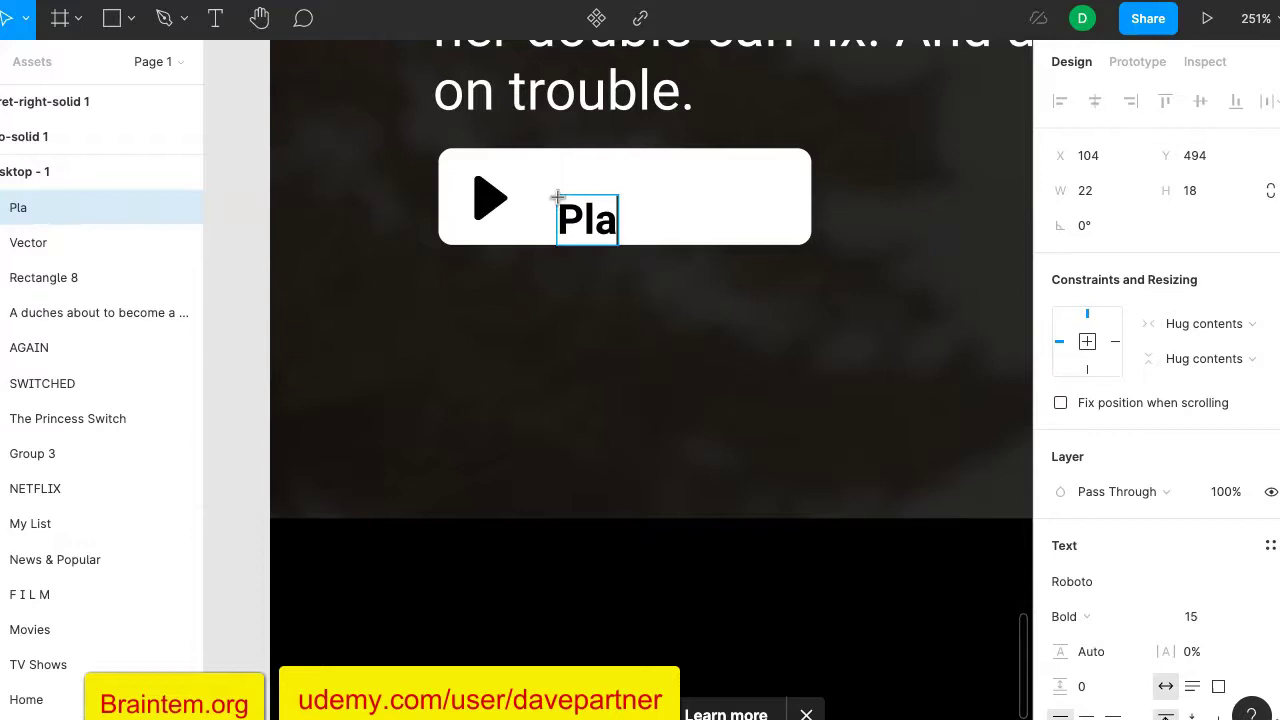
pyautogui.press('Escape')
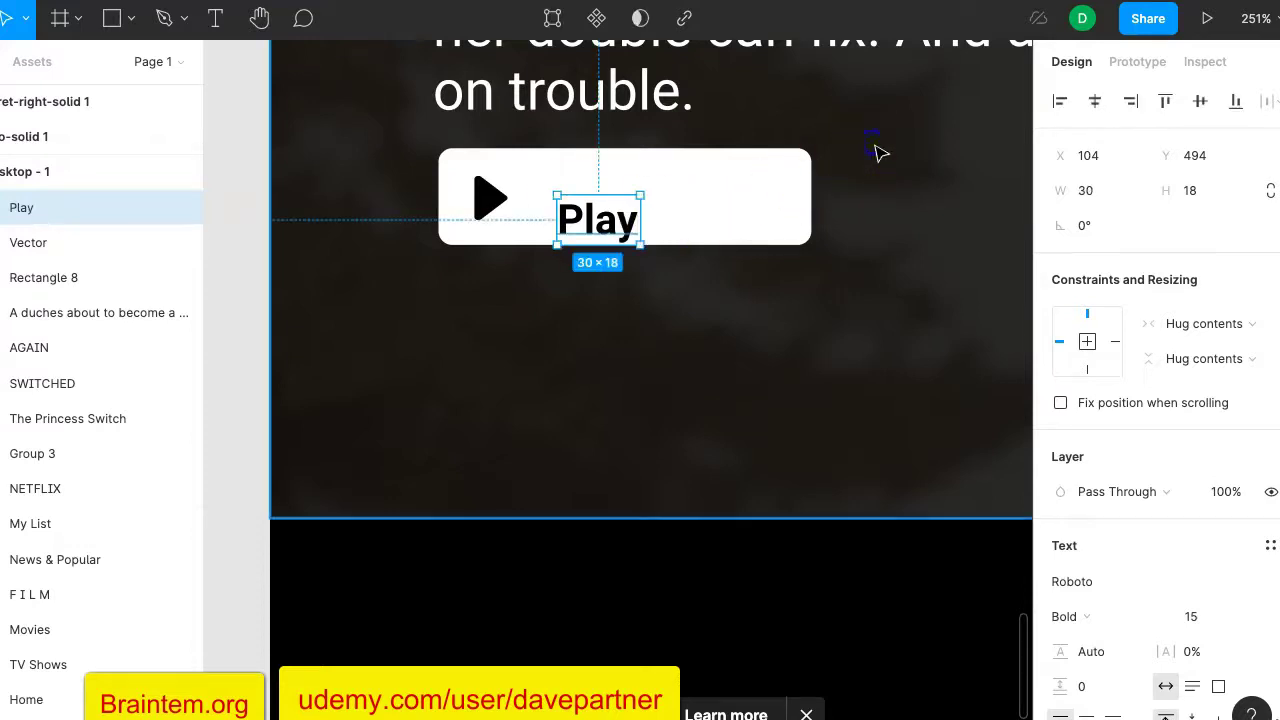
pyautogui.moveTo(588, 205)
pyautogui.mouseDown()
pyautogui.moveTo(584, 186)
pyautogui.moveTo(581, 199)
pyautogui.mouseUp()
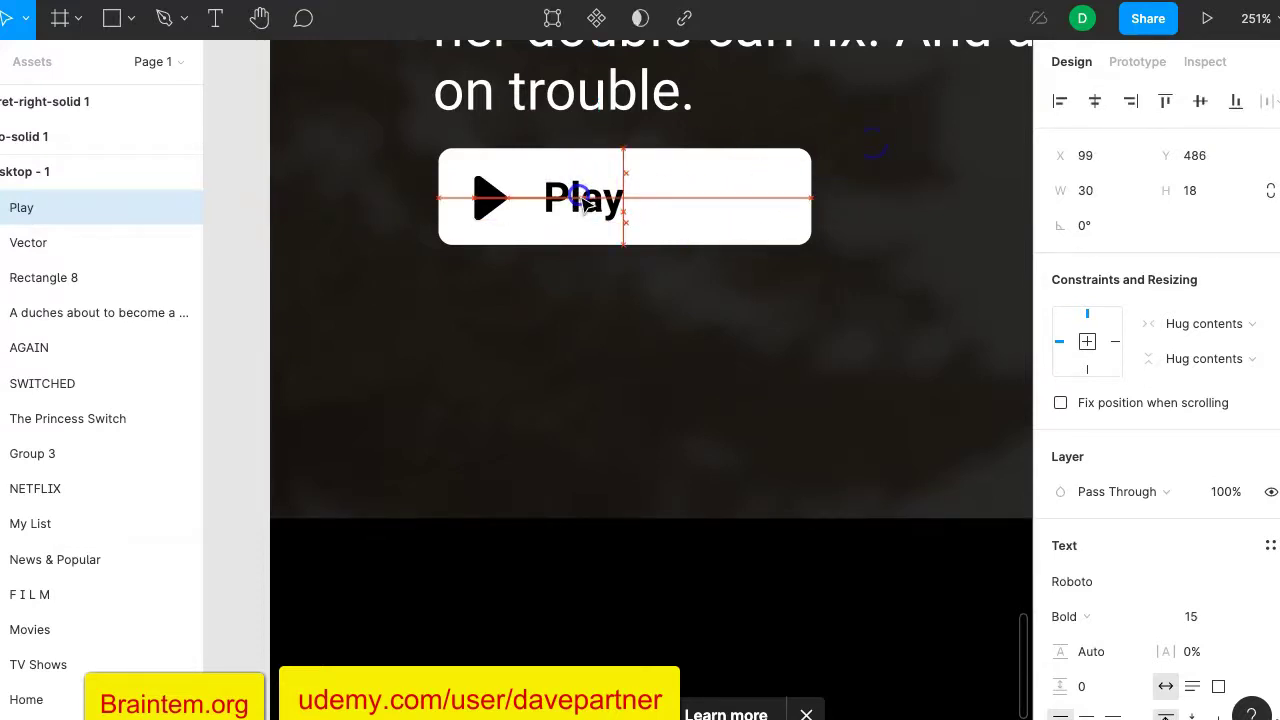
# Narrow the white button rectangle from its right side to a width of 100, keeping the height at 35.
pyautogui.click(777, 197)
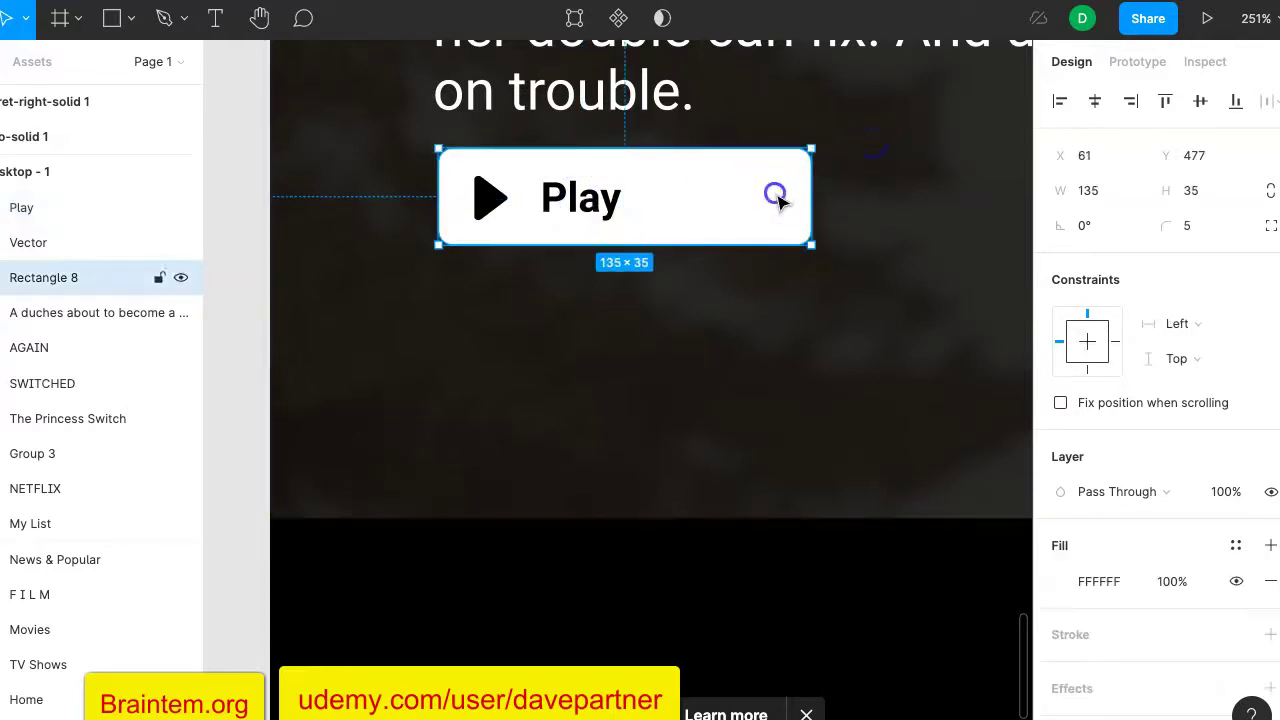
pyautogui.moveTo(812, 193); pyautogui.dragTo(713, 197)
pyautogui.scroll(-10, 727, 312)
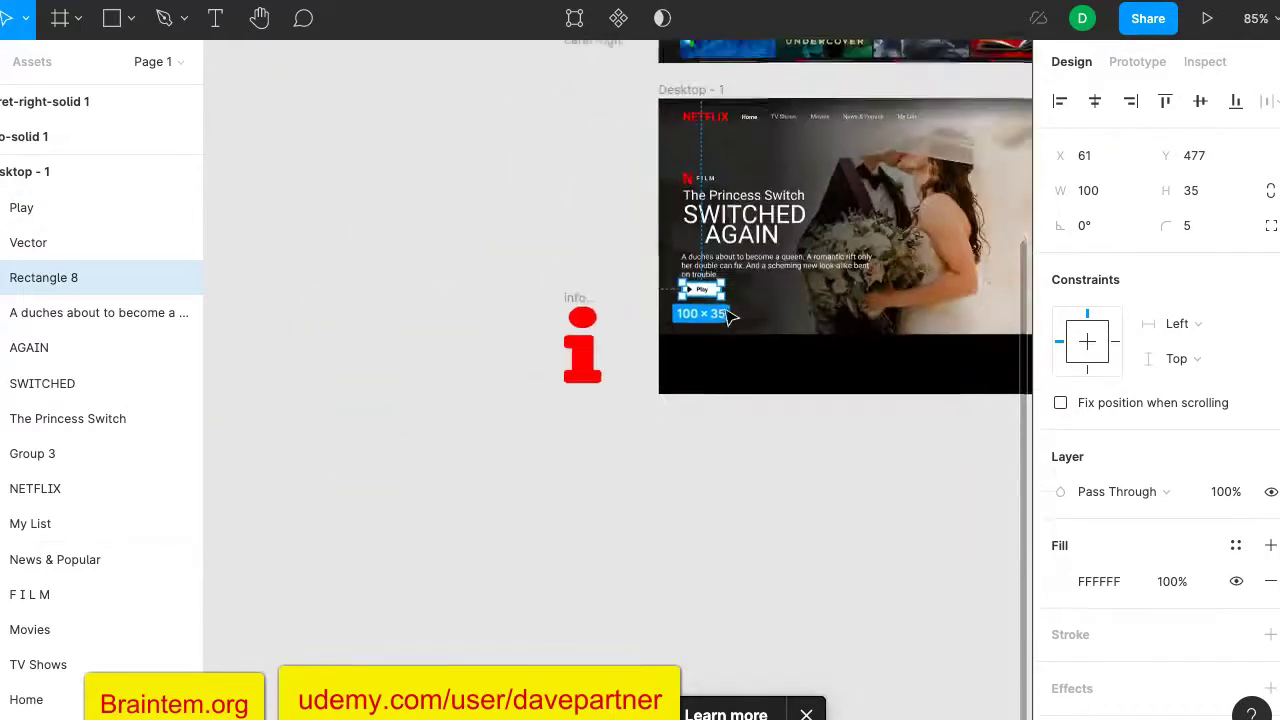
pyautogui.scroll(5, 546, 238)
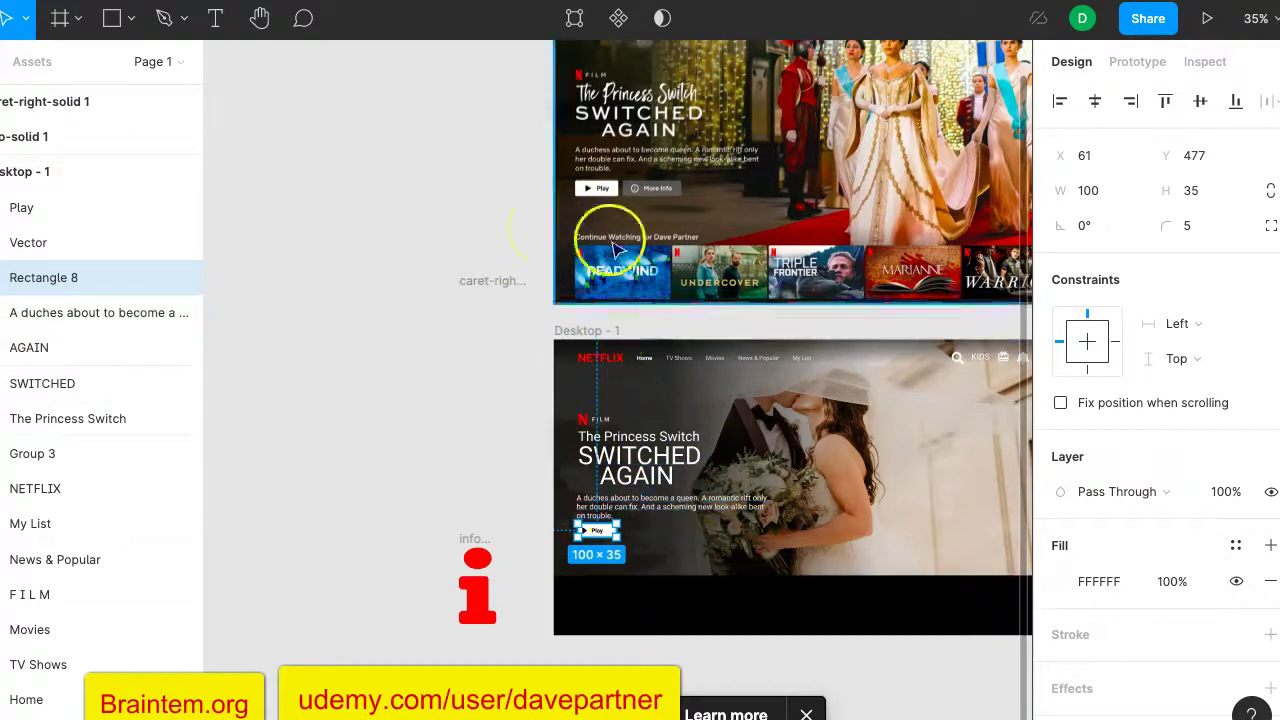
pyautogui.scroll(-1, 689, 409)
pyautogui.scroll(6, 667, 456)
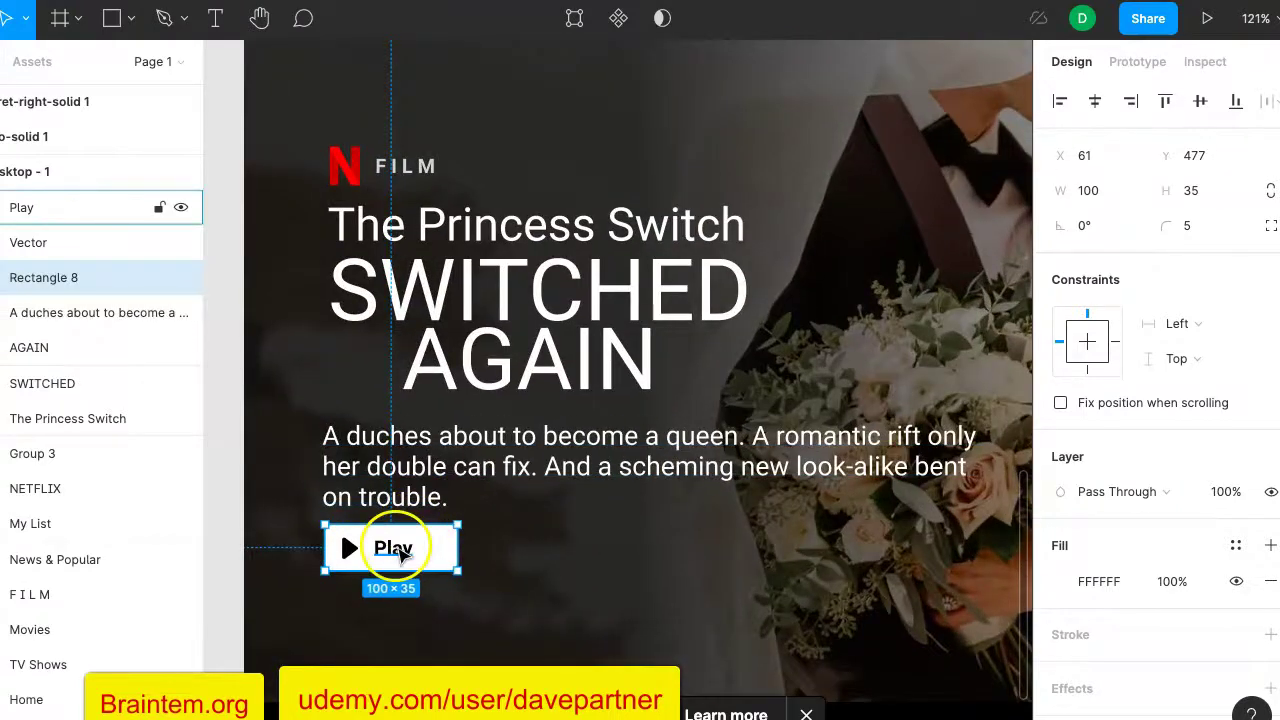
# Shift the Play label slightly right and move the triangle icon right to X 85, matching the reference button's spacing.
pyautogui.scroll(10, 600, 383)
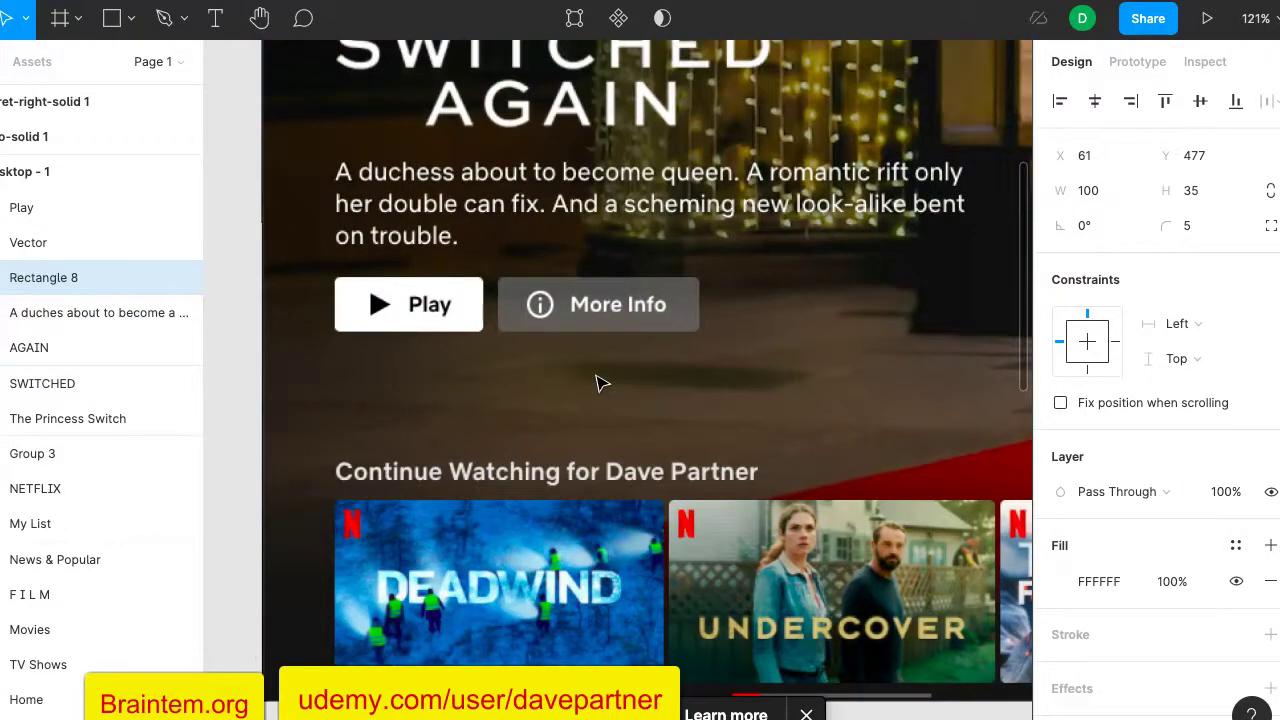
pyautogui.scroll(-10, 600, 383)
pyautogui.moveTo(483, 510)
pyautogui.mouseDown()
pyautogui.moveTo(497, 509)
pyautogui.moveTo(480, 509)
pyautogui.mouseUp()
pyautogui.click(476, 510)
pyautogui.click(428, 507)
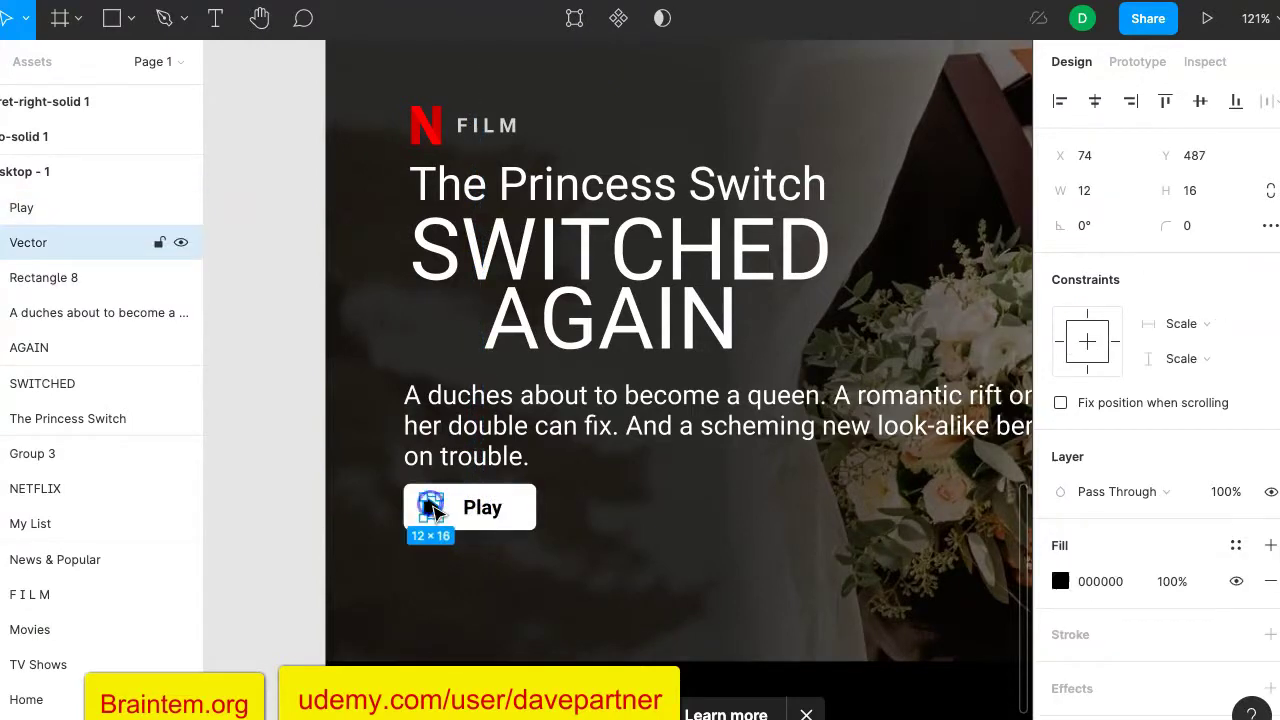
pyautogui.press('Right')
pyautogui.press('Right')
pyautogui.press('Right')
pyautogui.press('Right')
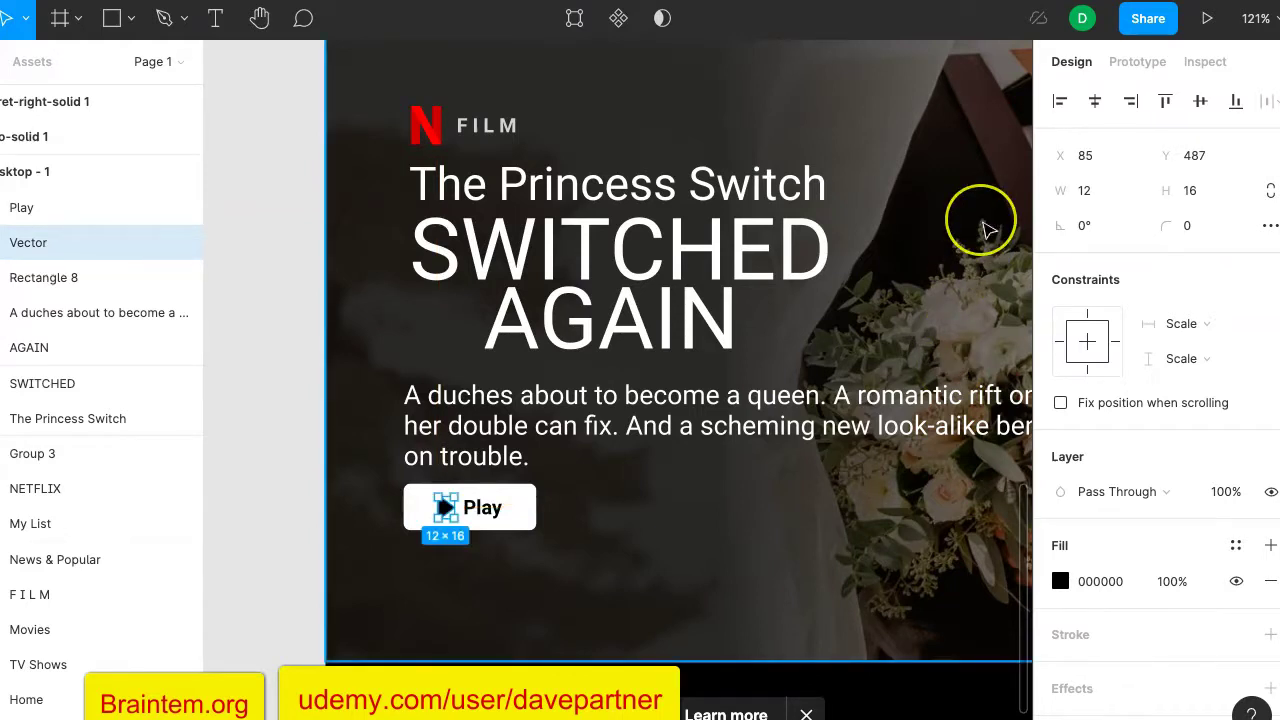
# Draw a rectangle about 114 × 33 to the right of the Play button as the More Info button's background.
pyautogui.scroll(10, 985, 228)
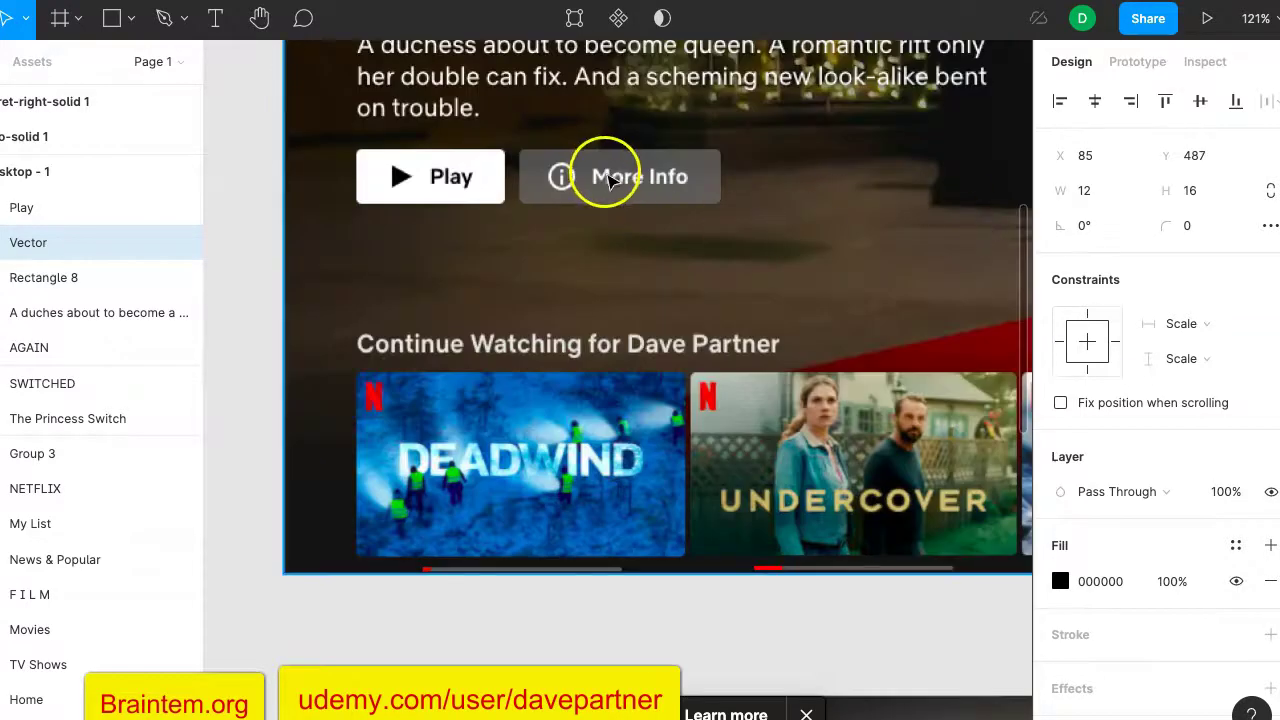
pyautogui.scroll(-15, 650, 286)
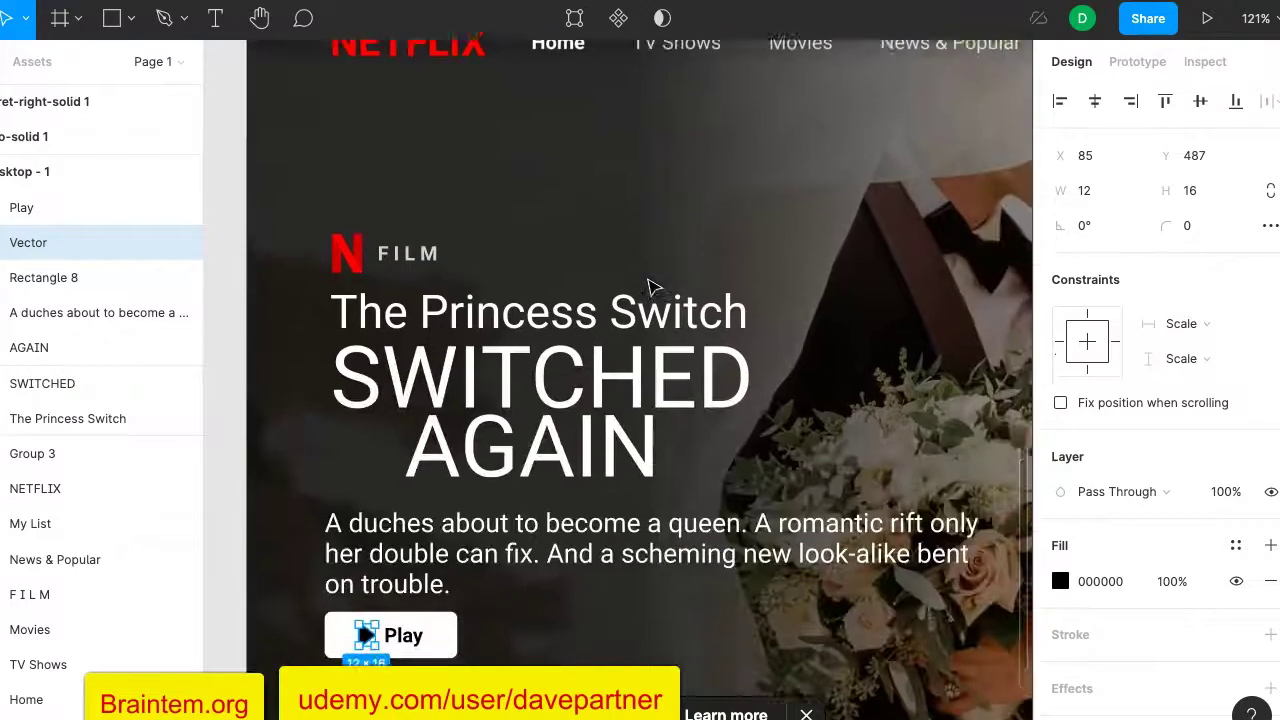
pyautogui.click(114, 22)
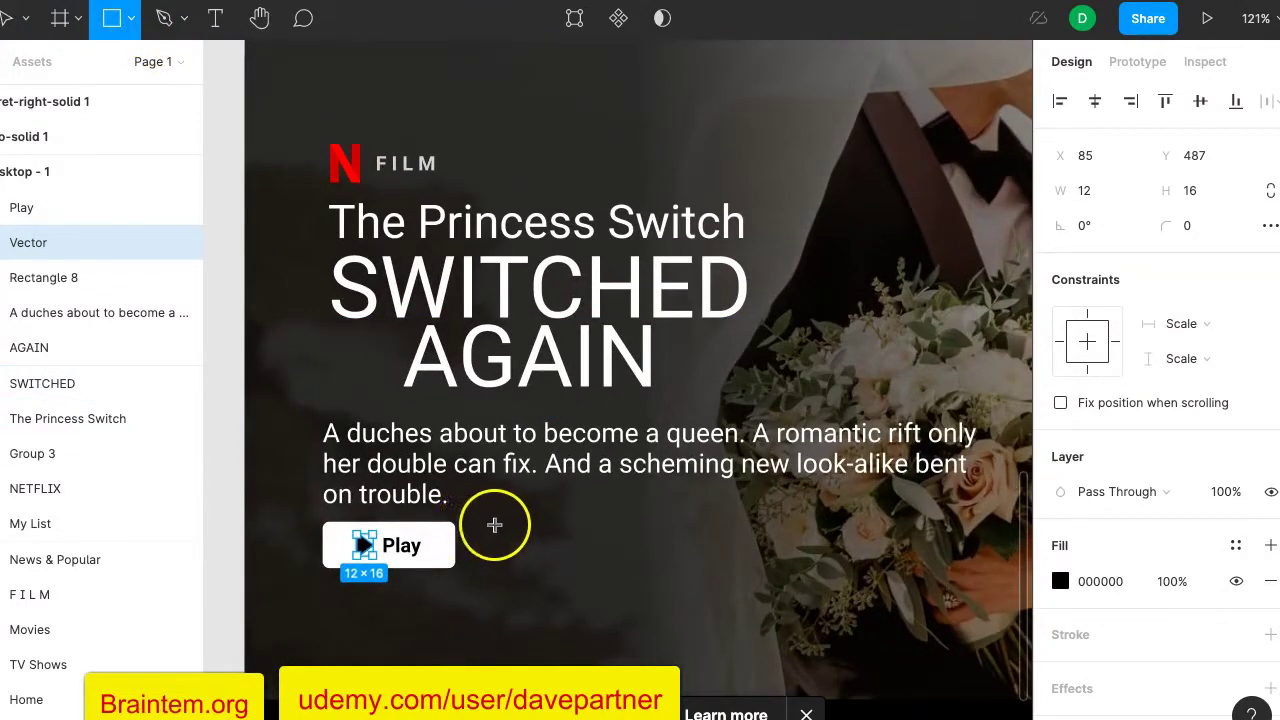
pyautogui.moveTo(492, 523); pyautogui.dragTo(544, 556)
pyautogui.moveTo(610, 565); pyautogui.dragTo(646, 571)
# Set the new rectangle's corner radius to 5 and resize it to about 120 × 35, matching the Play button's height.
pyautogui.click(1195, 229)
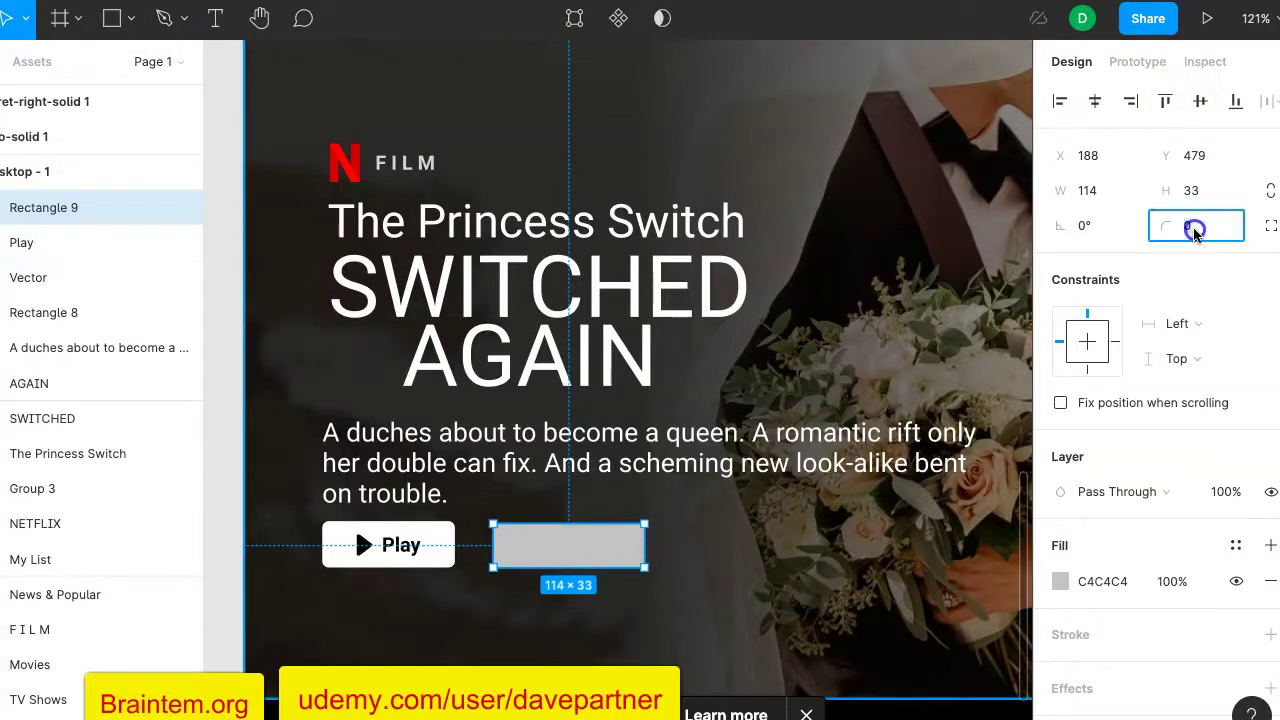
pyautogui.write('5')
pyautogui.press('Return')
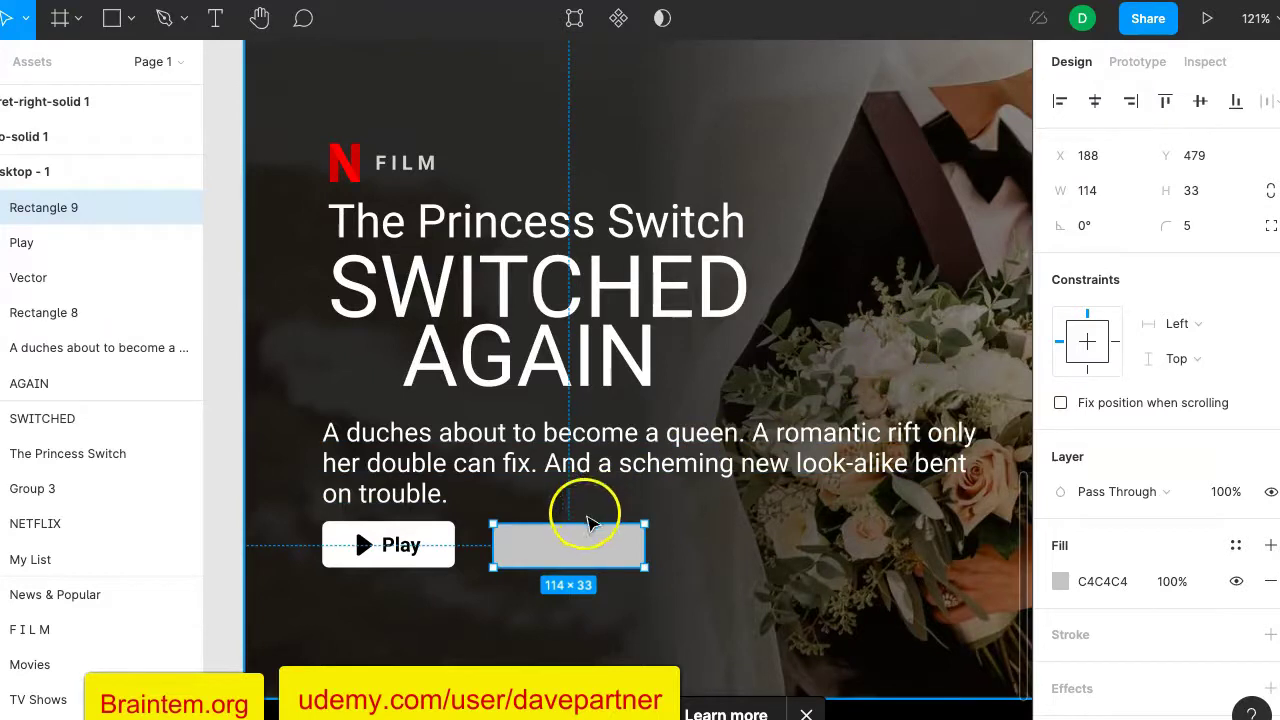
pyautogui.scroll(5, 580, 521)
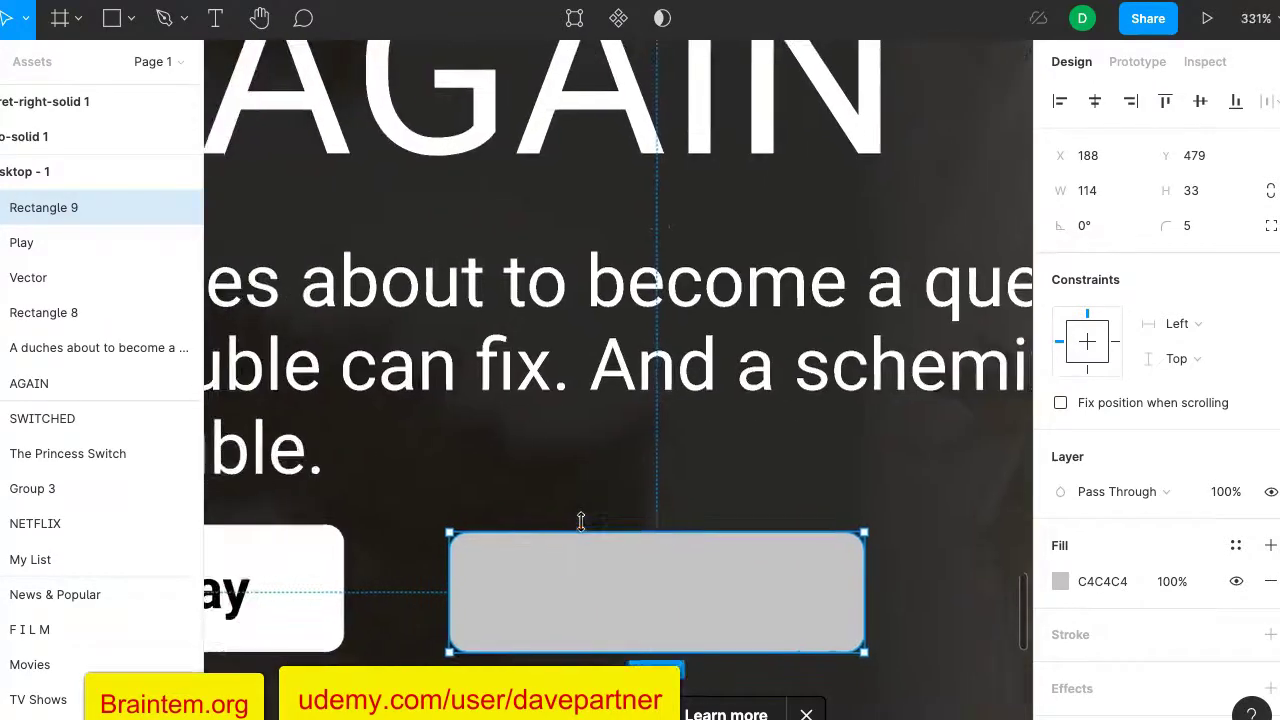
pyautogui.moveTo(609, 530); pyautogui.dragTo(609, 523)
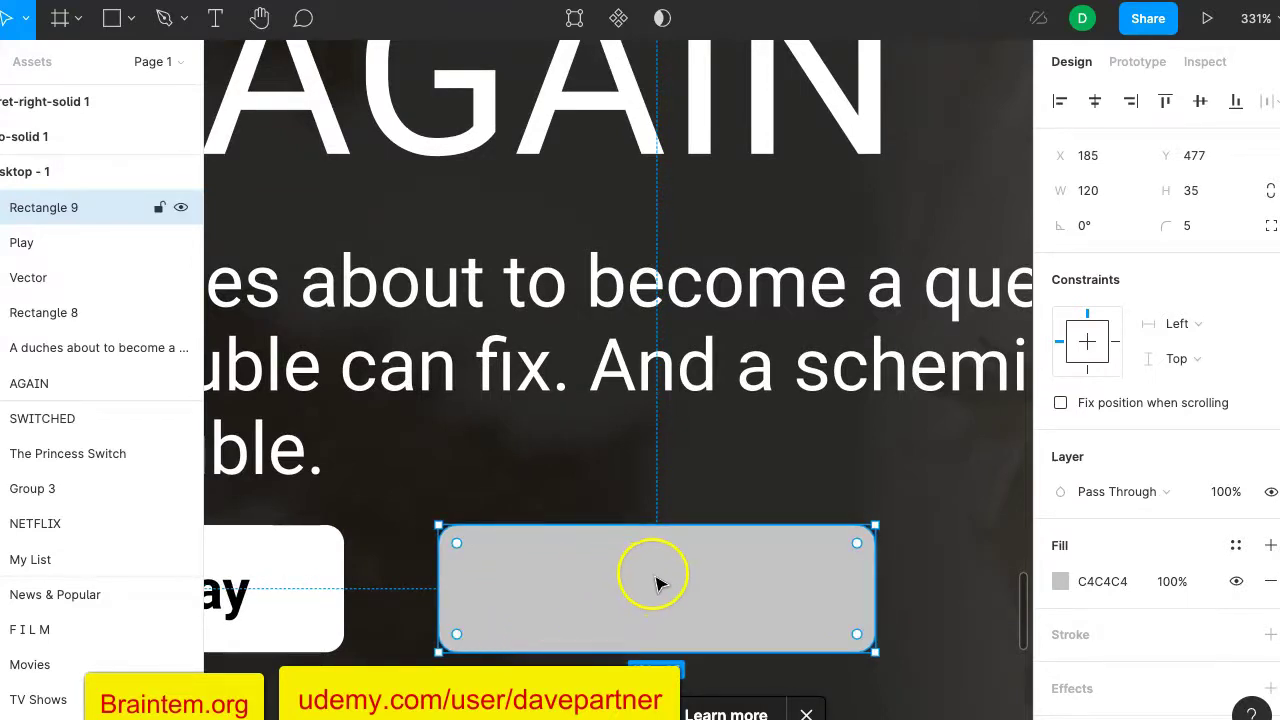
# Change the More Info rectangle's fill to black, 000000, at 34% opacity.
pyautogui.scroll(-8, 591, 251)
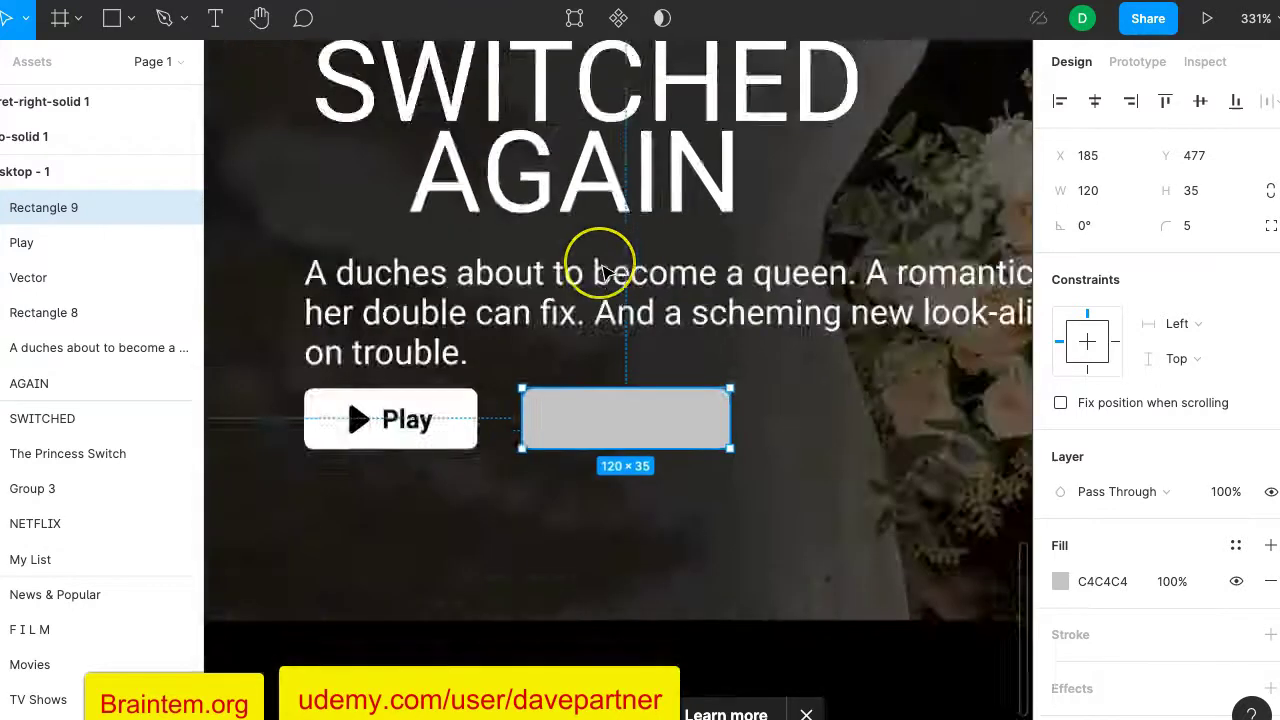
pyautogui.scroll(5, 607, 272)
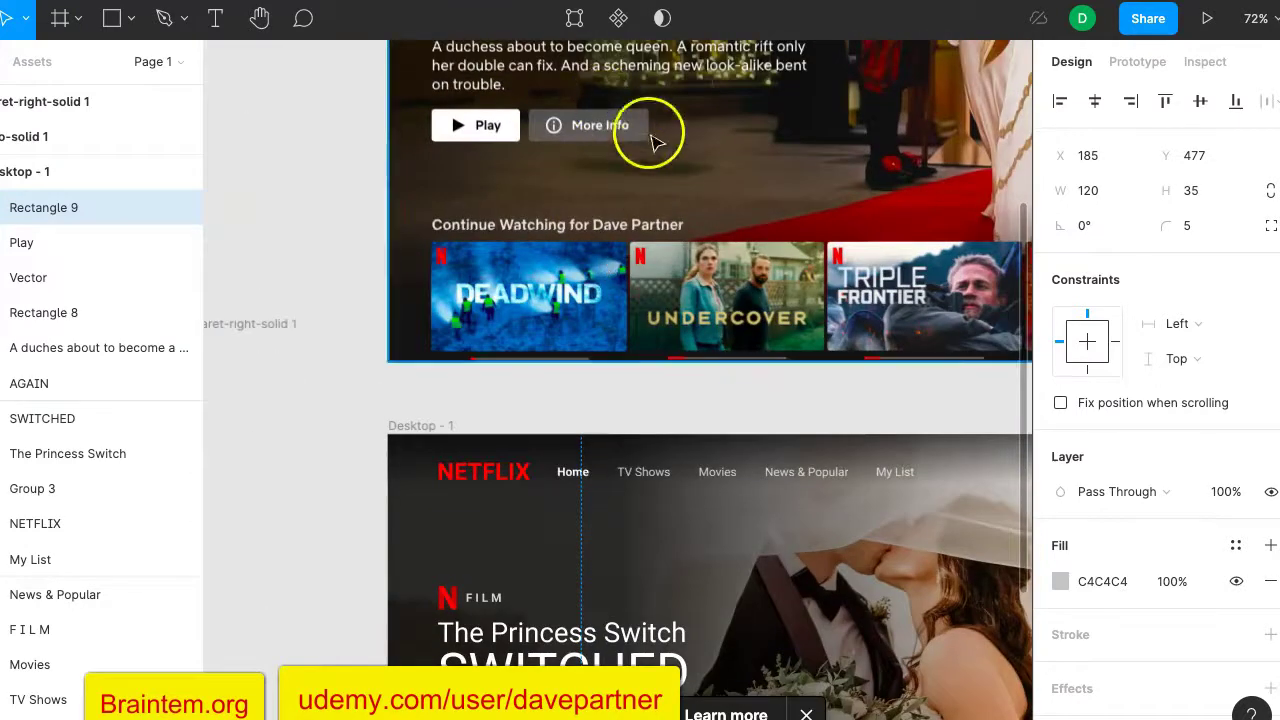
pyautogui.scroll(-3, 645, 188)
pyautogui.scroll(3, 640, 277)
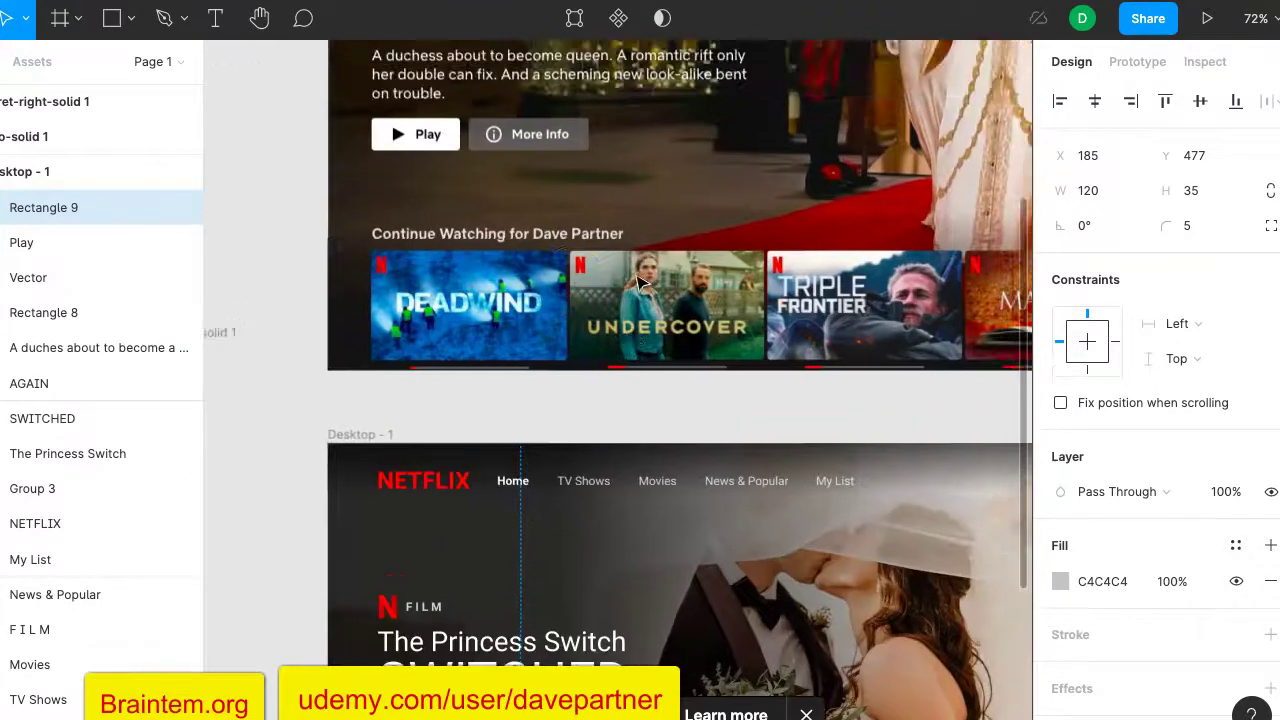
pyautogui.scroll(-3, 591, 200)
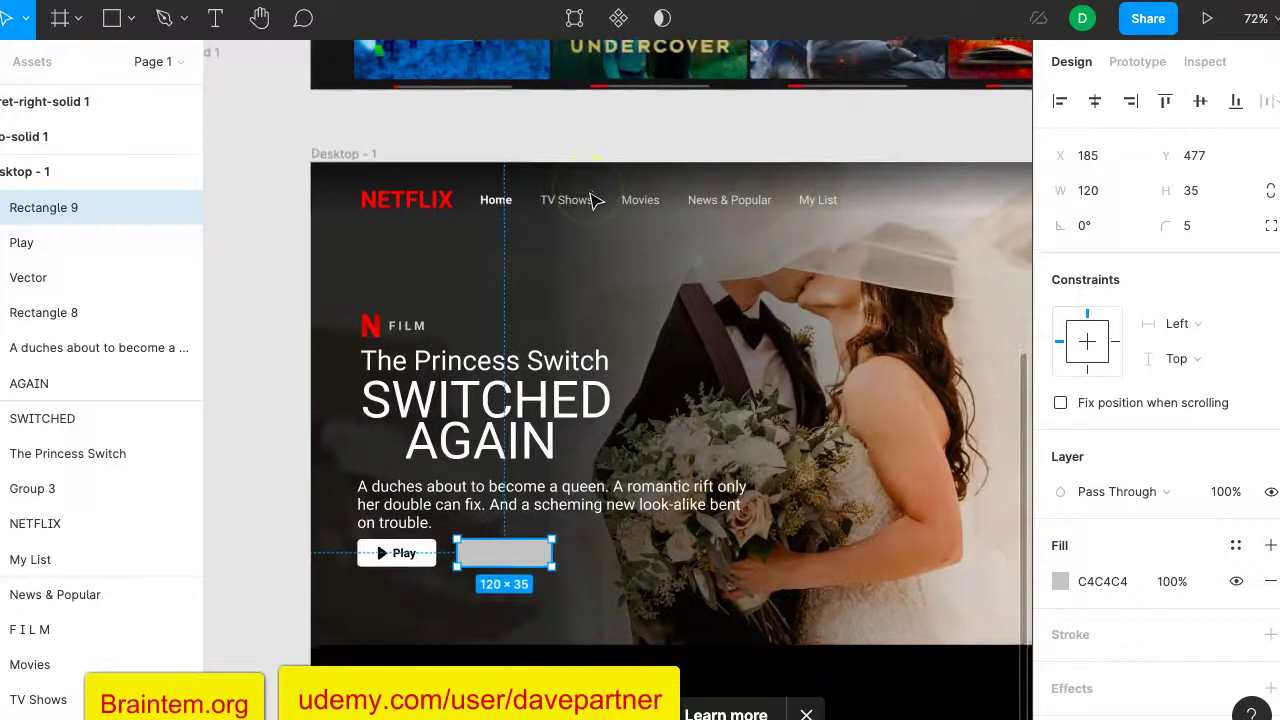
pyautogui.click(1061, 583)
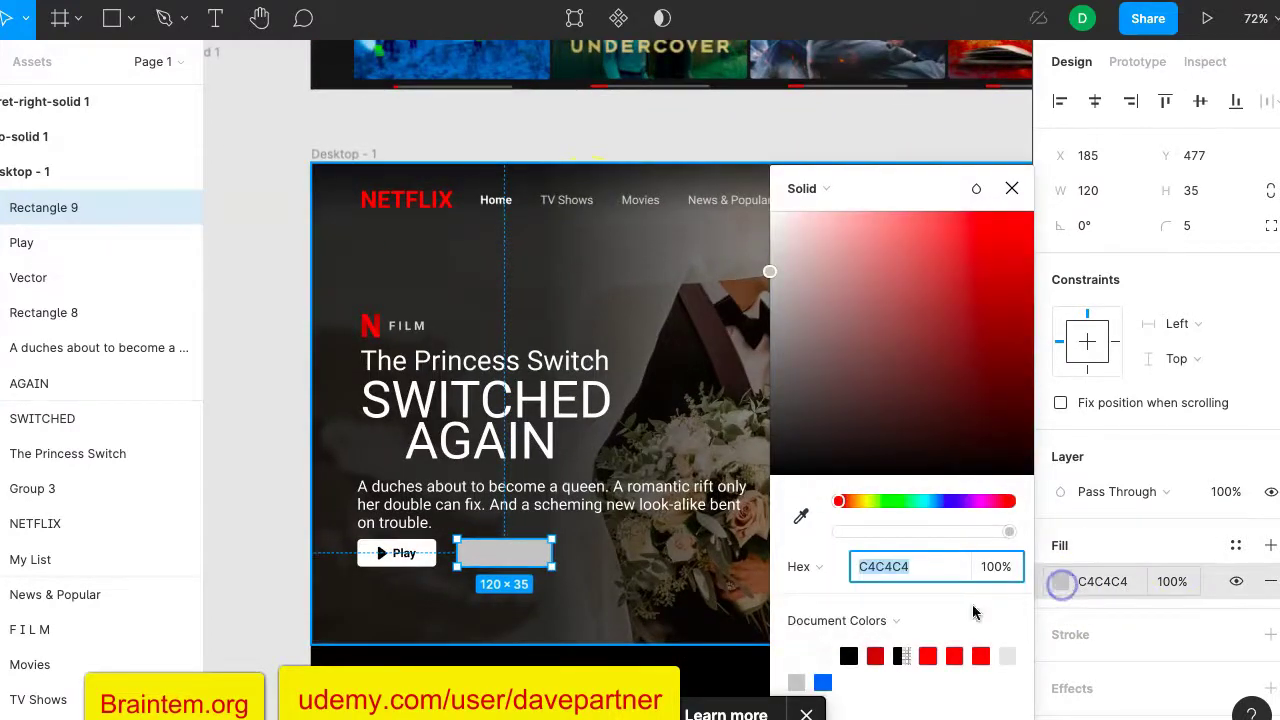
pyautogui.click(850, 655)
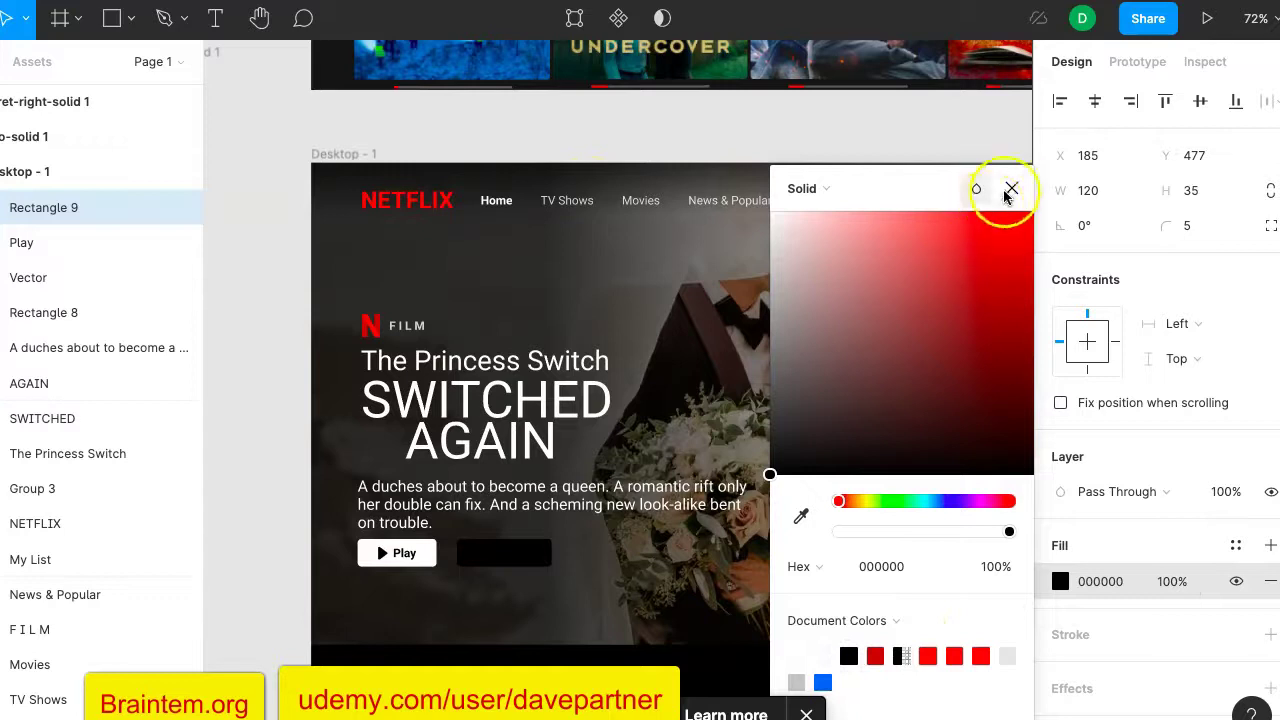
pyautogui.click(999, 568)
pyautogui.moveTo(1007, 537); pyautogui.dragTo(1006, 536)
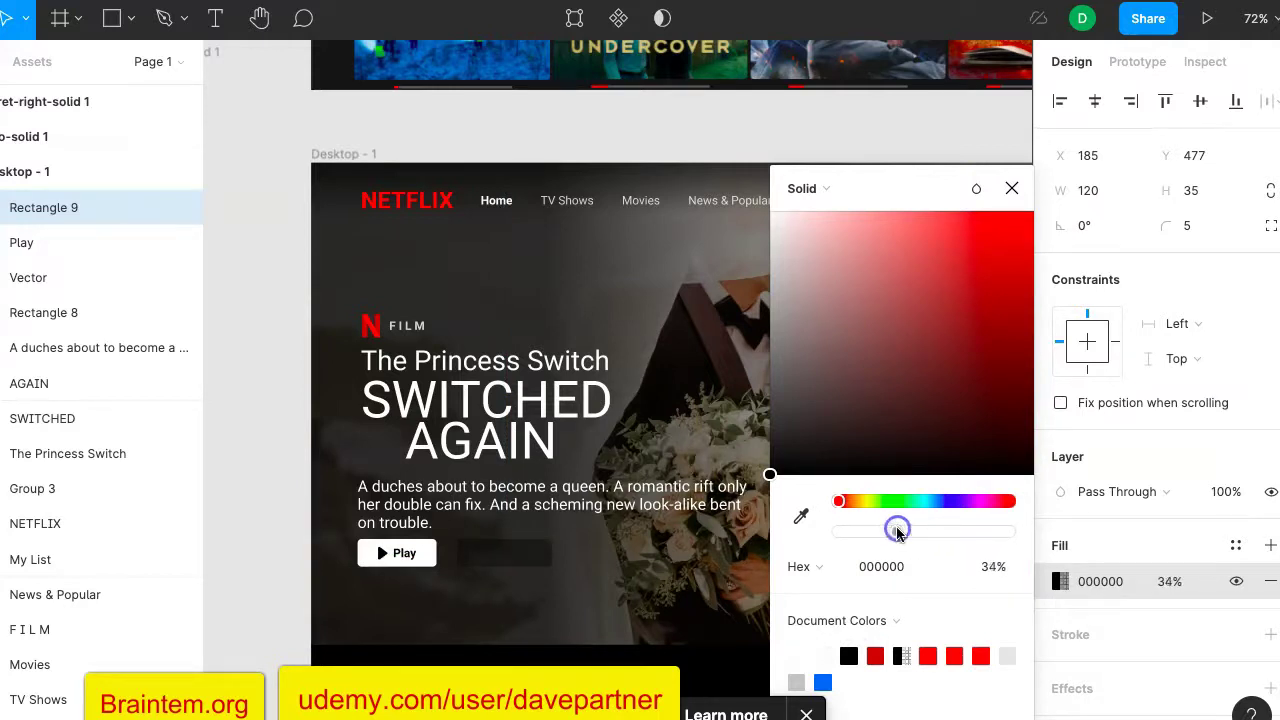
# Change the More Info rectangle's fill color to the grey 787575 to resemble the reference button.
pyautogui.scroll(5, 540, 129)
pyautogui.scroll(-2, 540, 133)
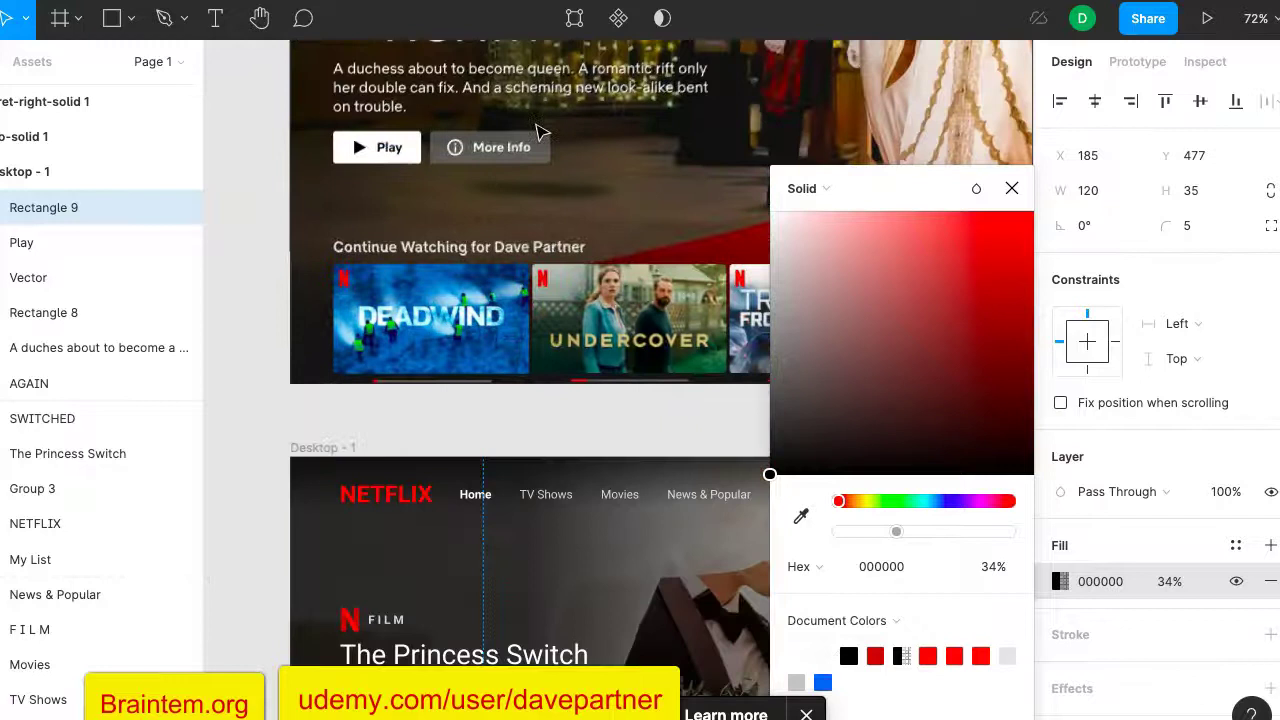
pyautogui.scroll(-5, 540, 133)
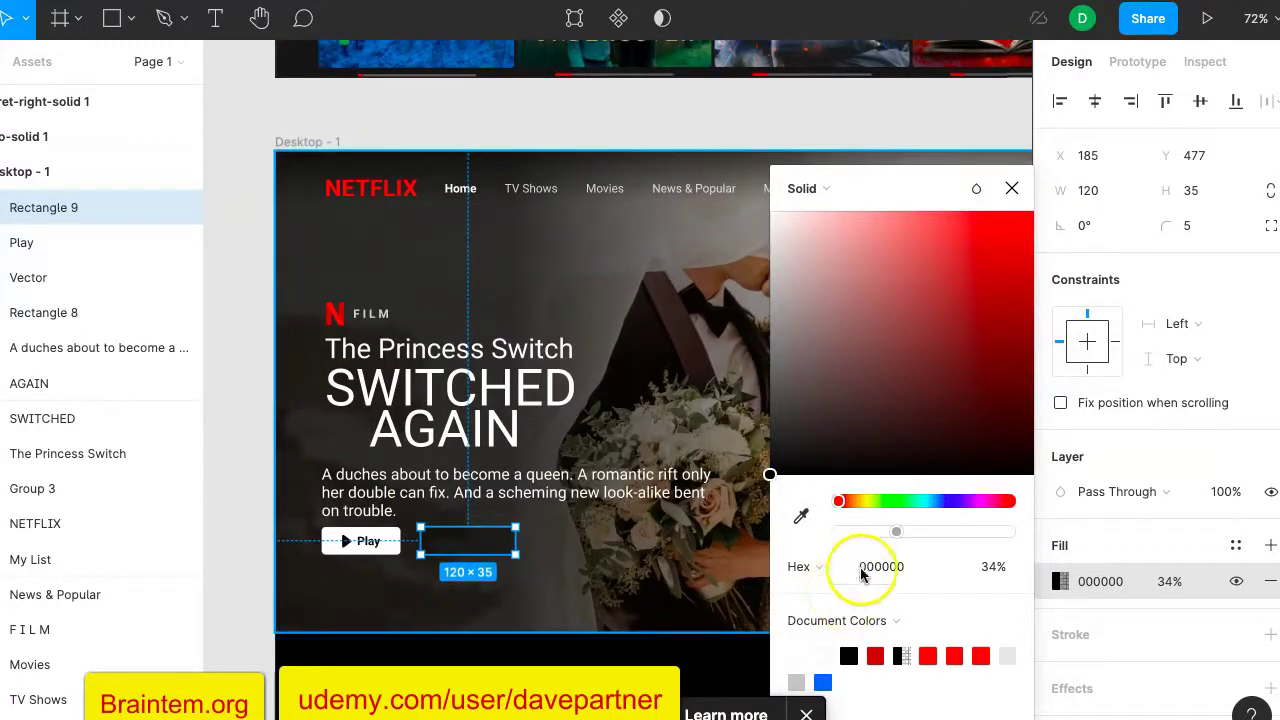
pyautogui.click(791, 377)
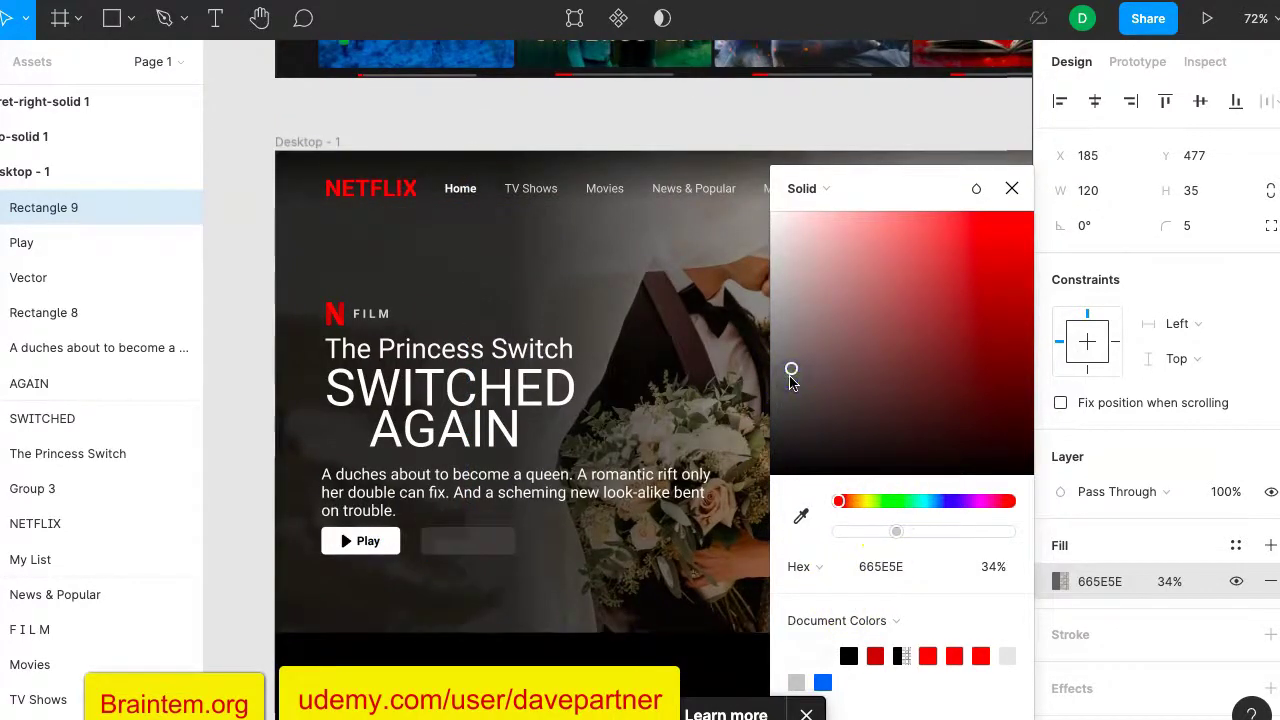
pyautogui.moveTo(797, 416)
pyautogui.mouseDown()
pyautogui.moveTo(815, 334)
pyautogui.moveTo(838, 372)
pyautogui.mouseUp()
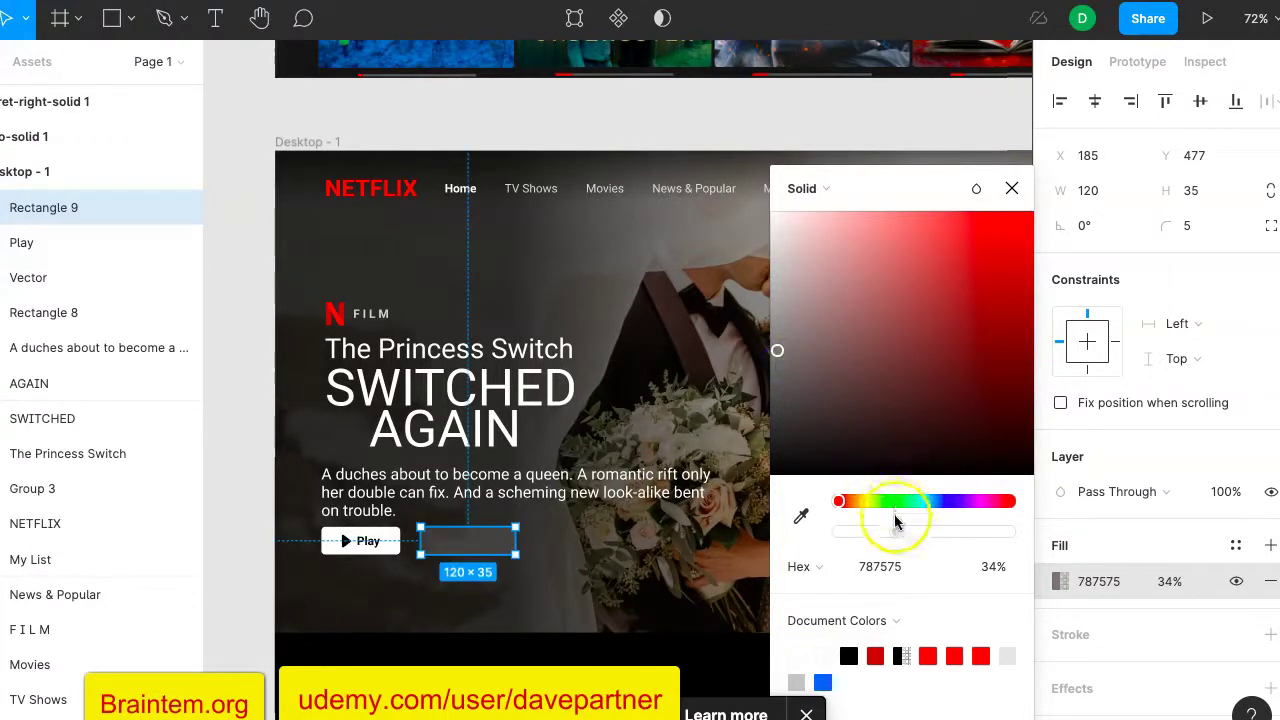
# Raise the grey More Info rectangle's fill opacity to 55% and compare it with the reference button.
pyautogui.moveTo(897, 531); pyautogui.dragTo(910, 532)
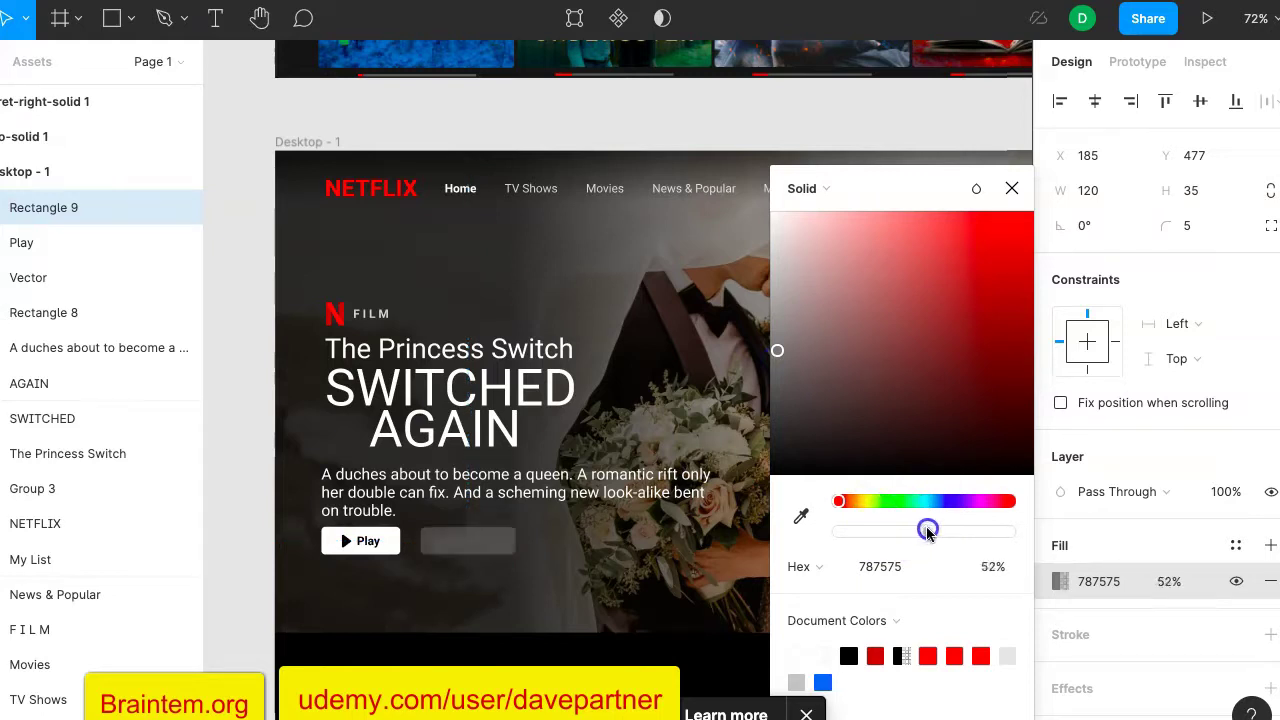
pyautogui.scroll(5, 700, 290)
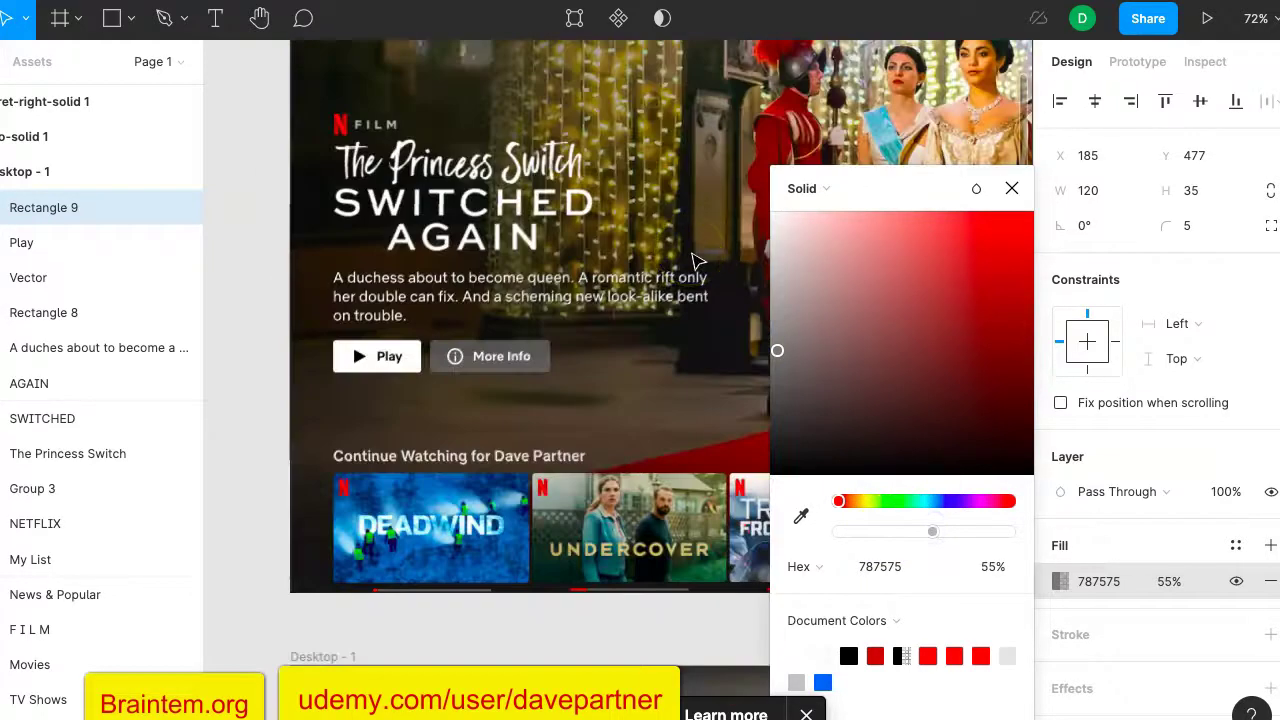
pyautogui.scroll(-6, 697, 262)
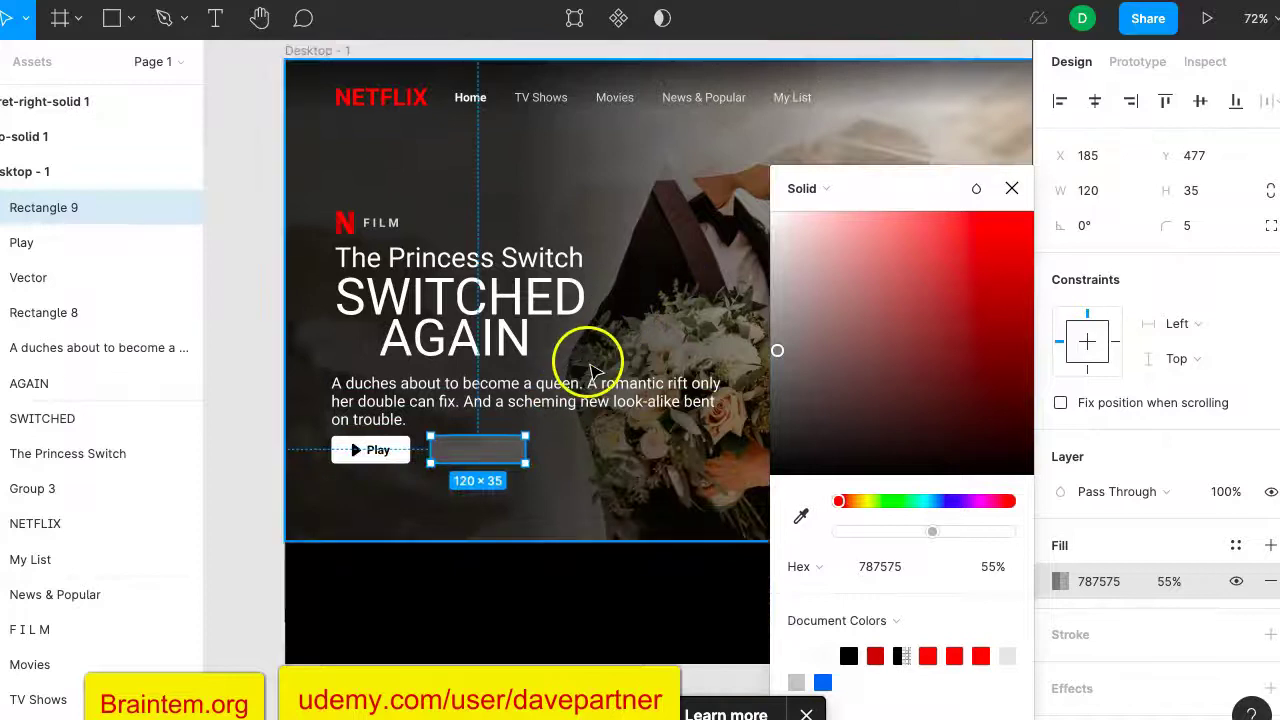
pyautogui.scroll(5, 594, 223)
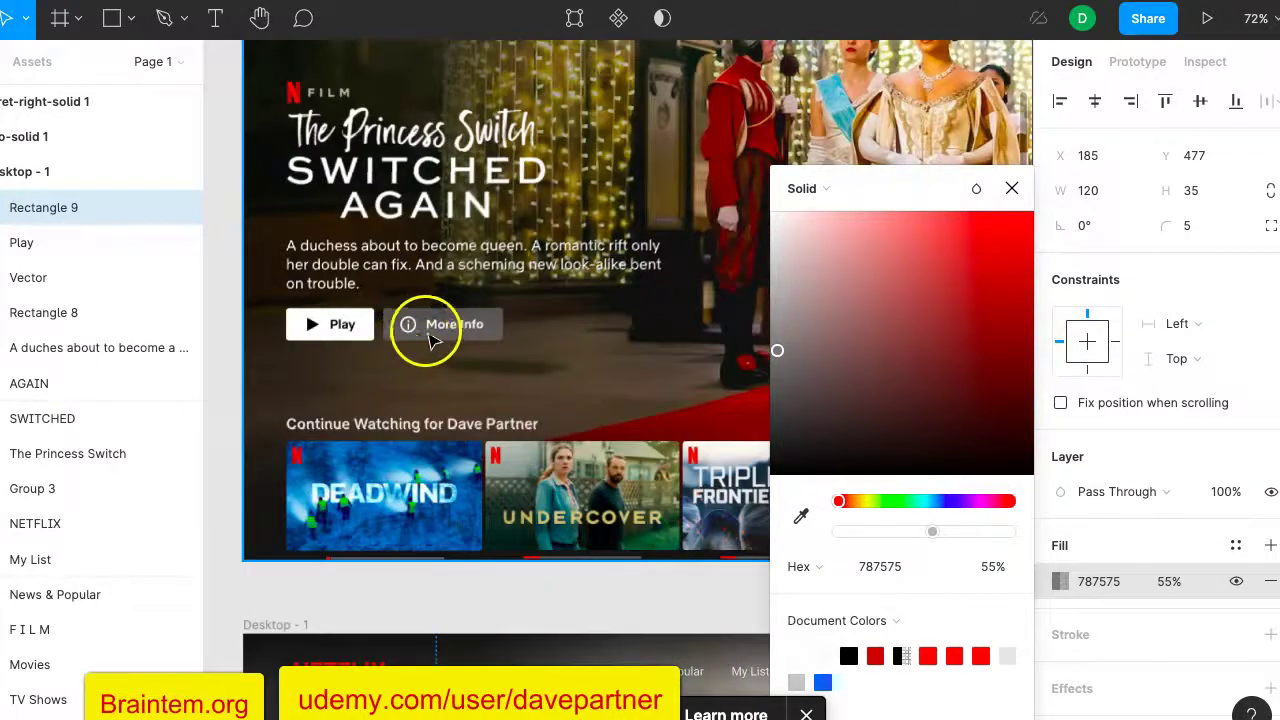
pyautogui.scroll(-7, 428, 380)
pyautogui.scroll(2, 408, 400)
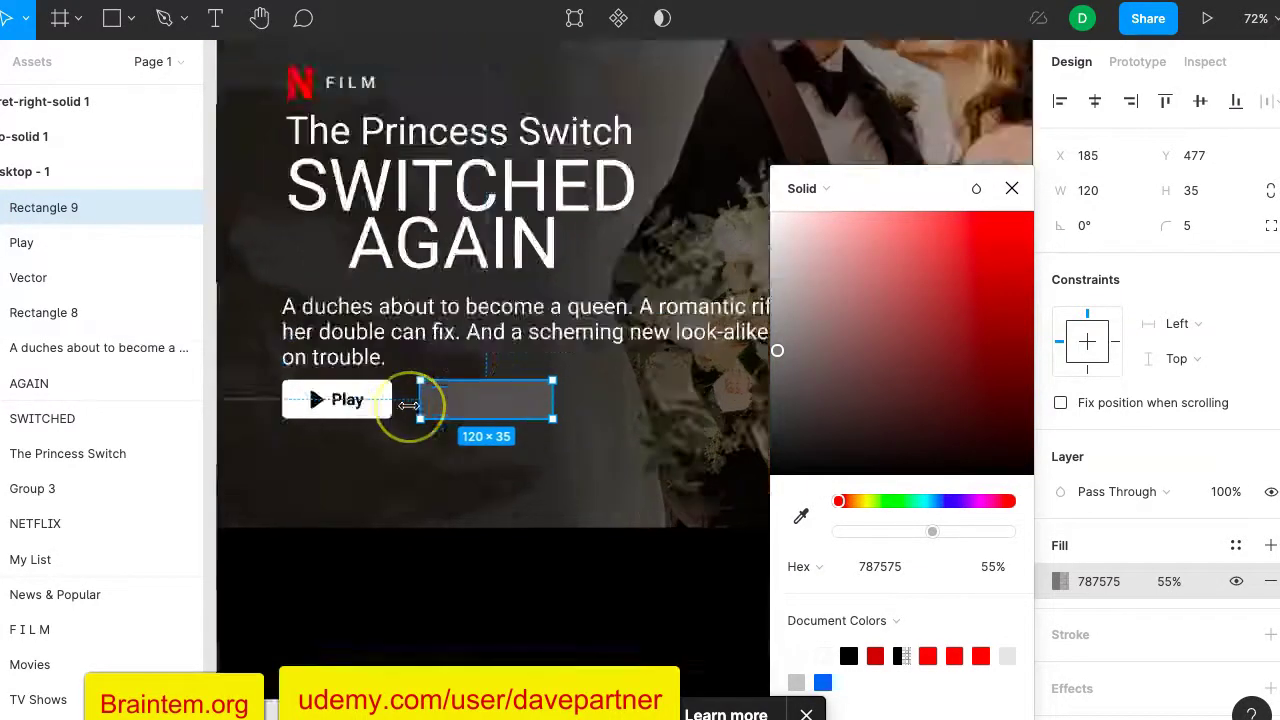
# Duplicate the Play button's text label and place the copy over the grey More Info rectangle.
pyautogui.scroll(5, 408, 404)
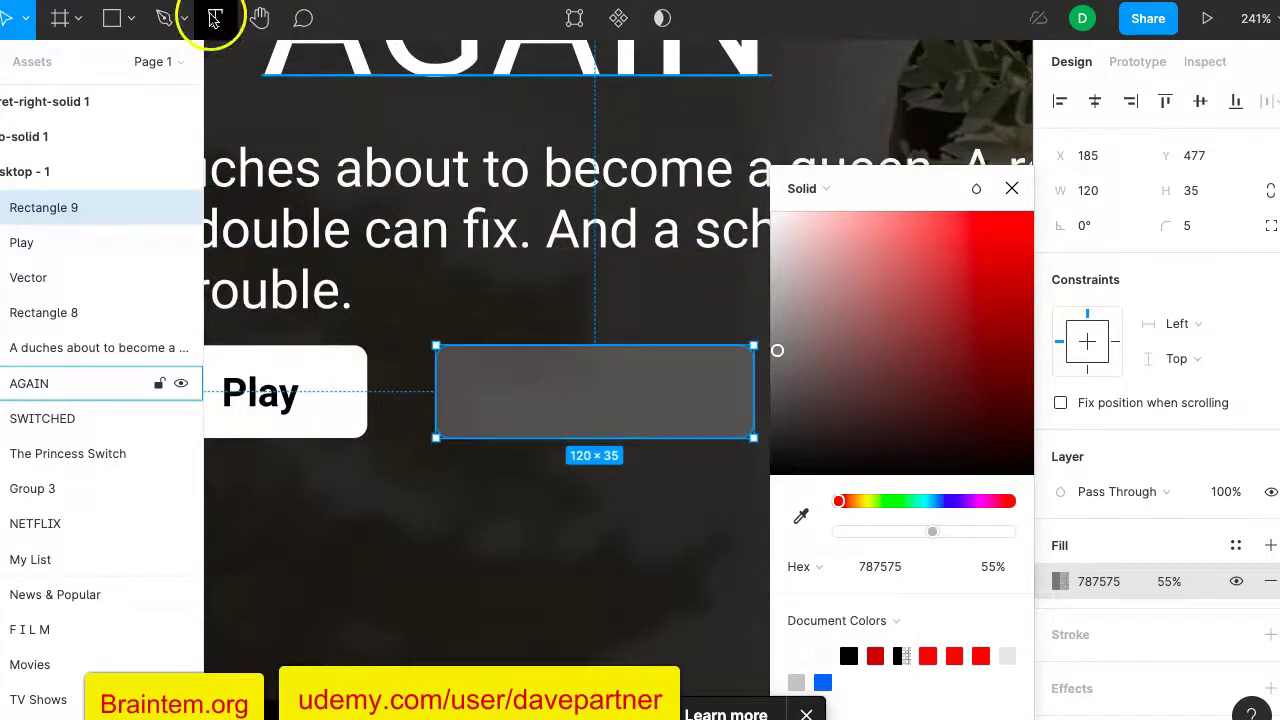
pyautogui.click(260, 392)
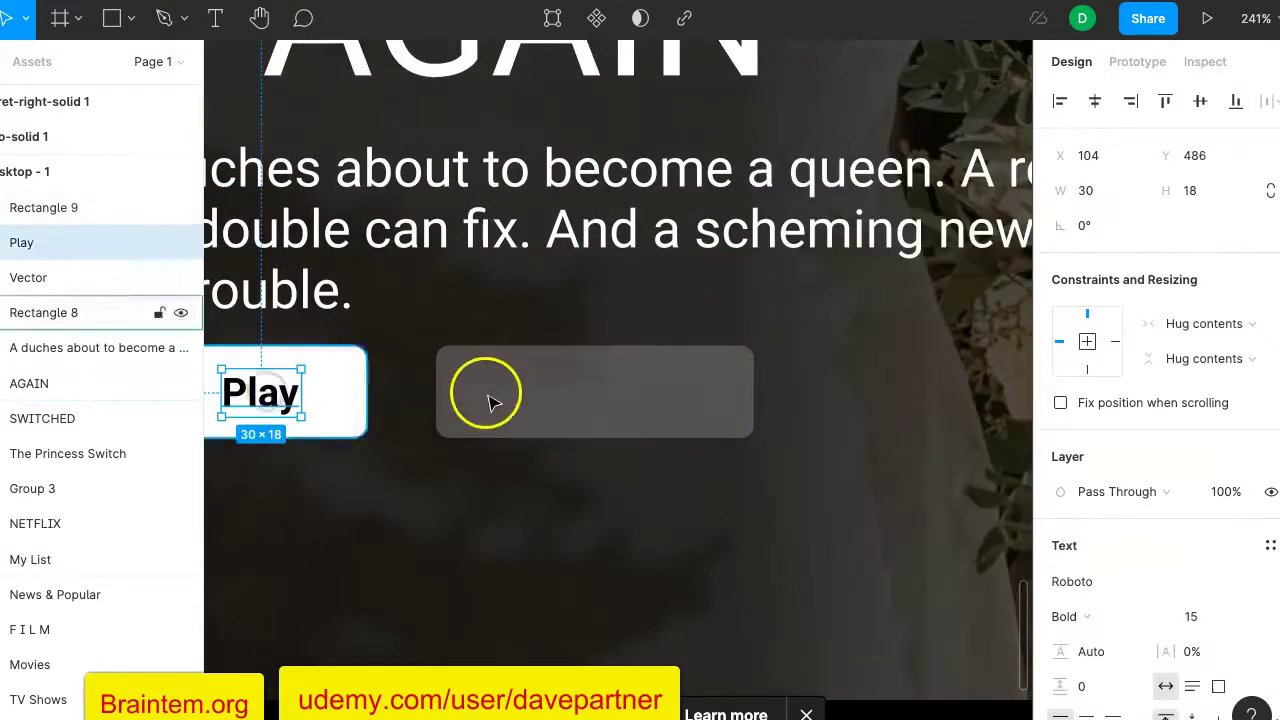
pyautogui.hotkey('ctrl', 'd')
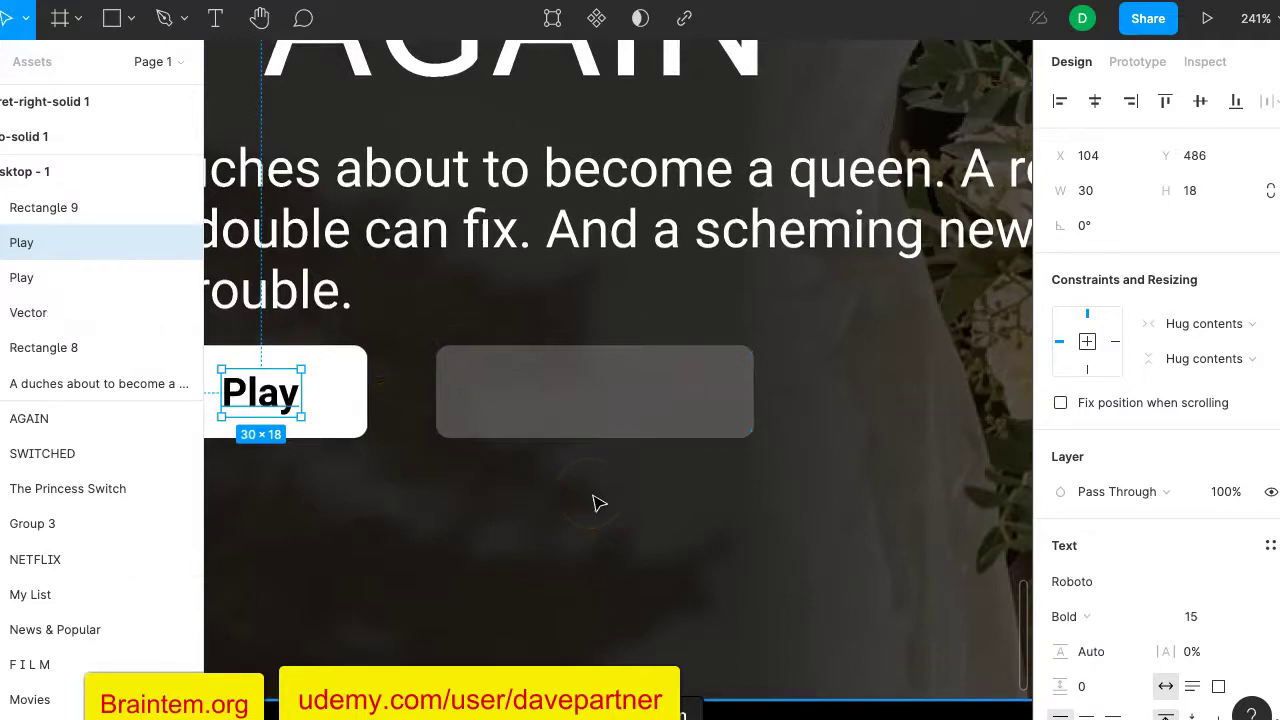
pyautogui.moveTo(272, 395); pyautogui.dragTo(590, 395)
pyautogui.doubleClick(575, 400)
pyautogui.click(829, 463)
pyautogui.click(600, 400)
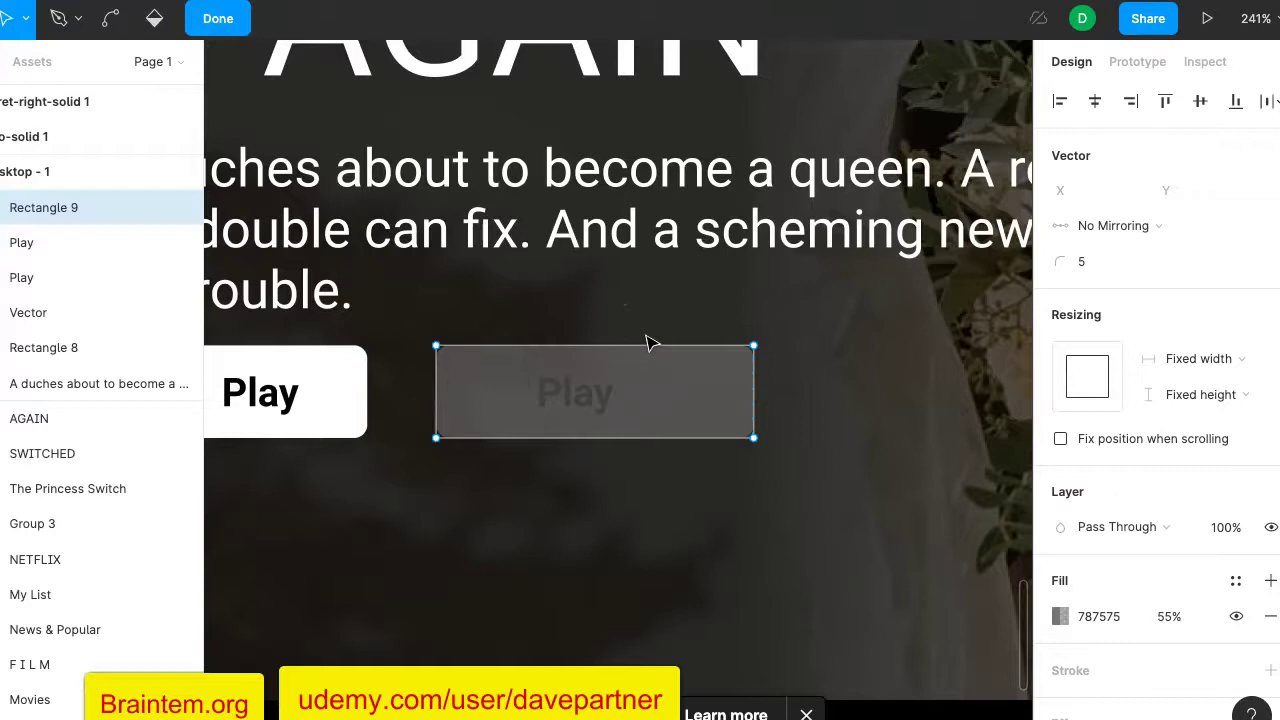
pyautogui.click(608, 371)
pyautogui.click(585, 390)
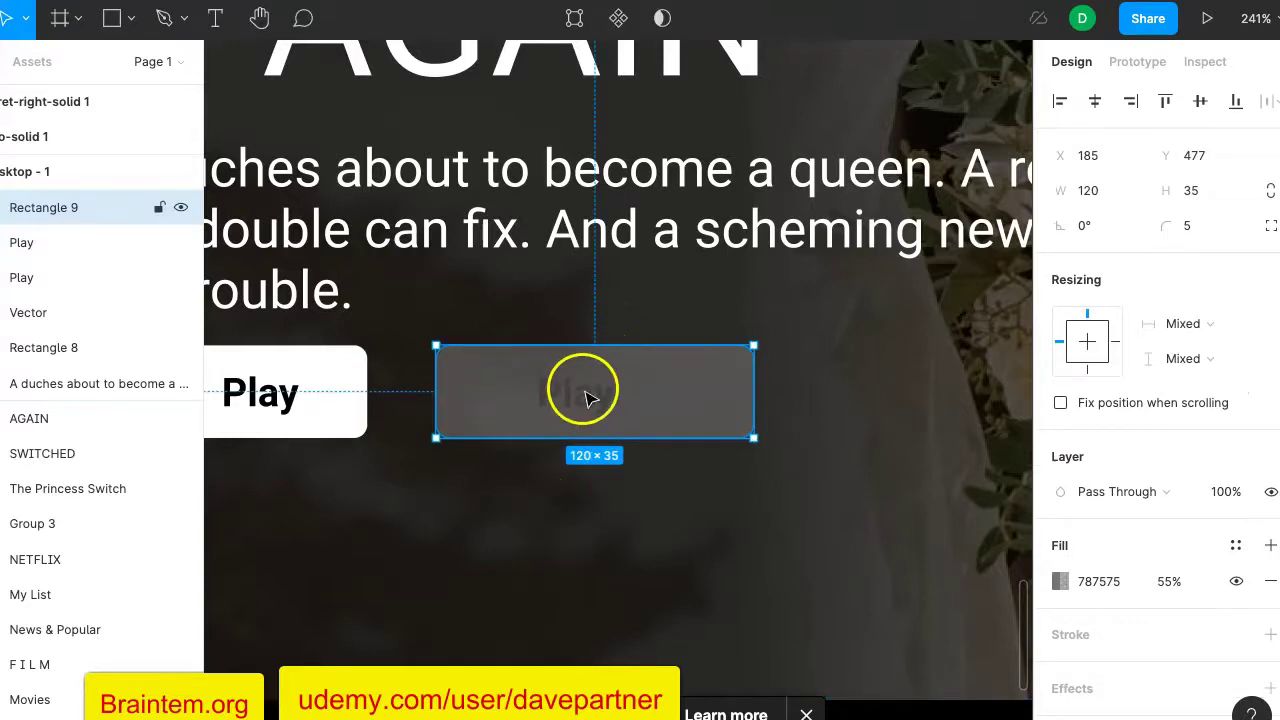
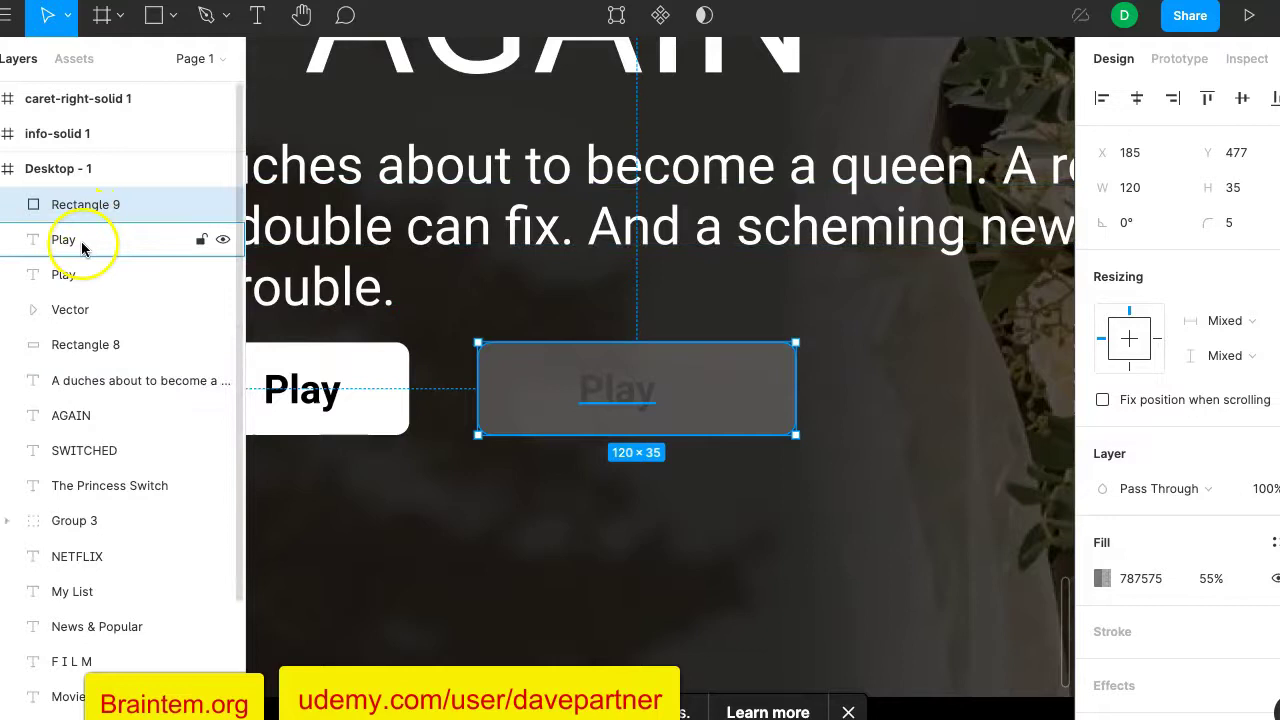
# Bring the duplicated Play text in front of the grey rectangle and change its fill to white, FFFFFF.
pyautogui.moveTo(83, 246); pyautogui.dragTo(87, 204)
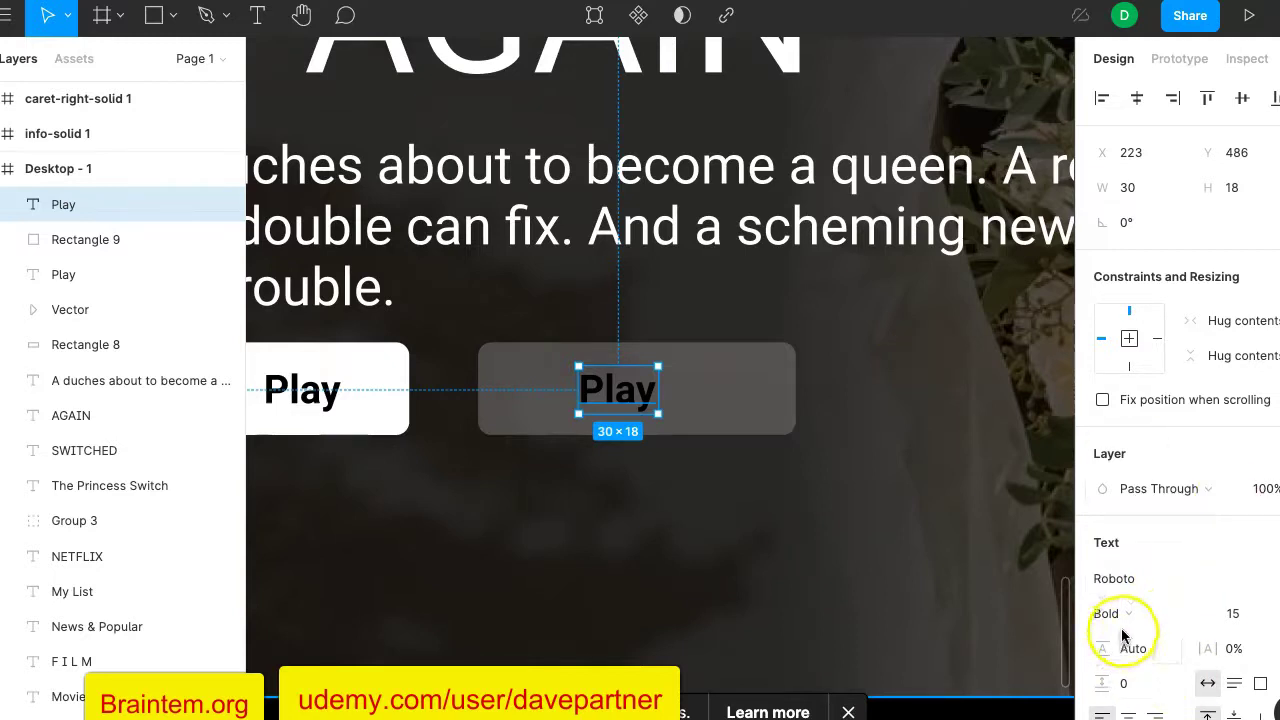
pyautogui.scroll(-3, 1124, 638)
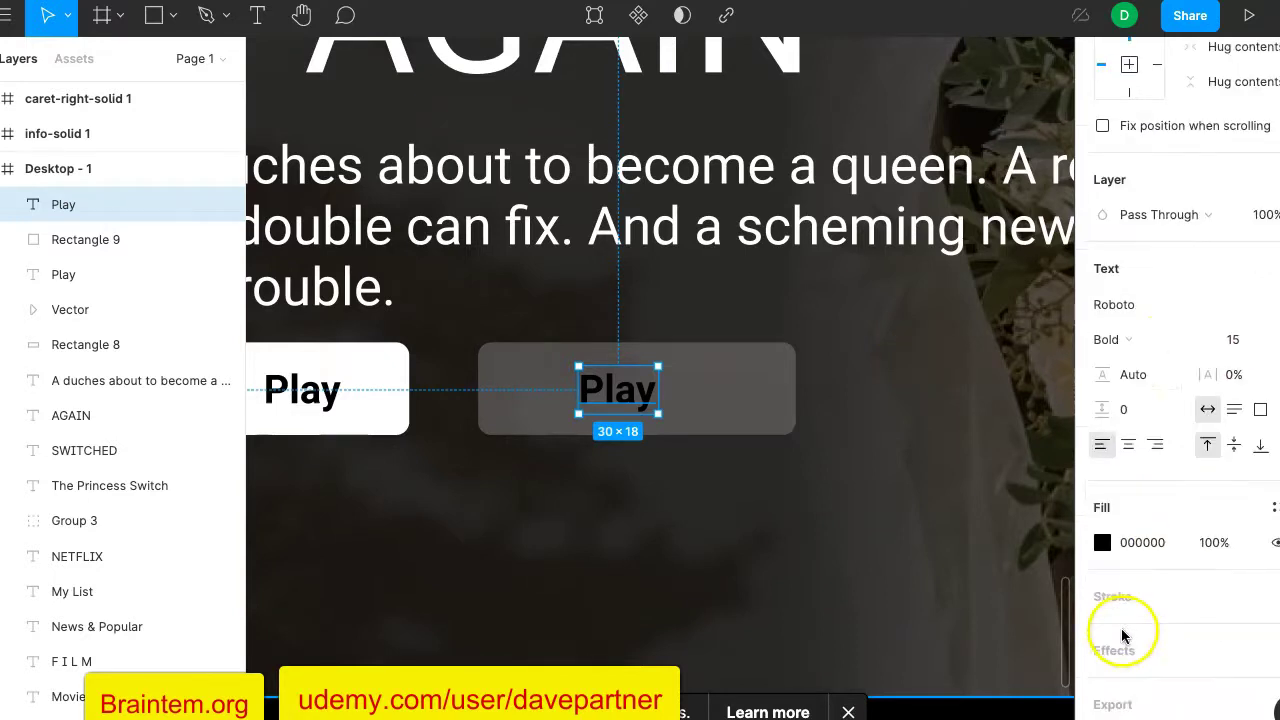
pyautogui.click(1102, 542)
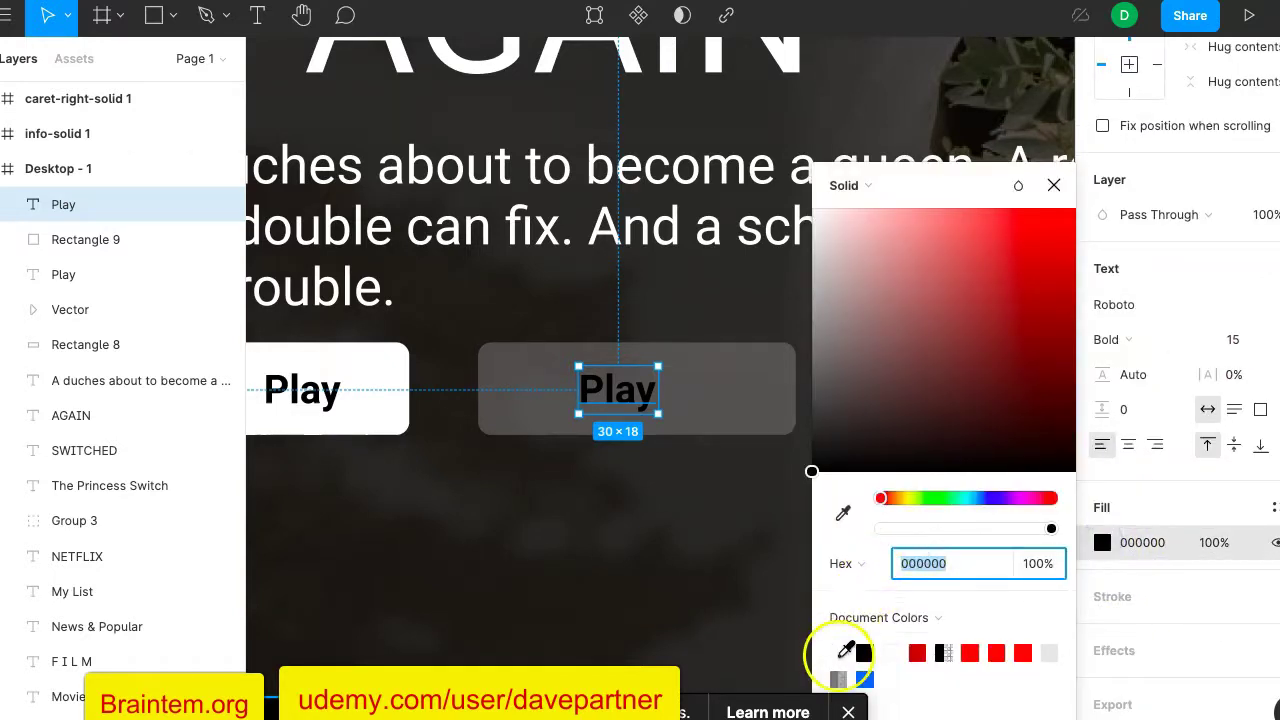
pyautogui.click(839, 654)
pyautogui.click(1053, 185)
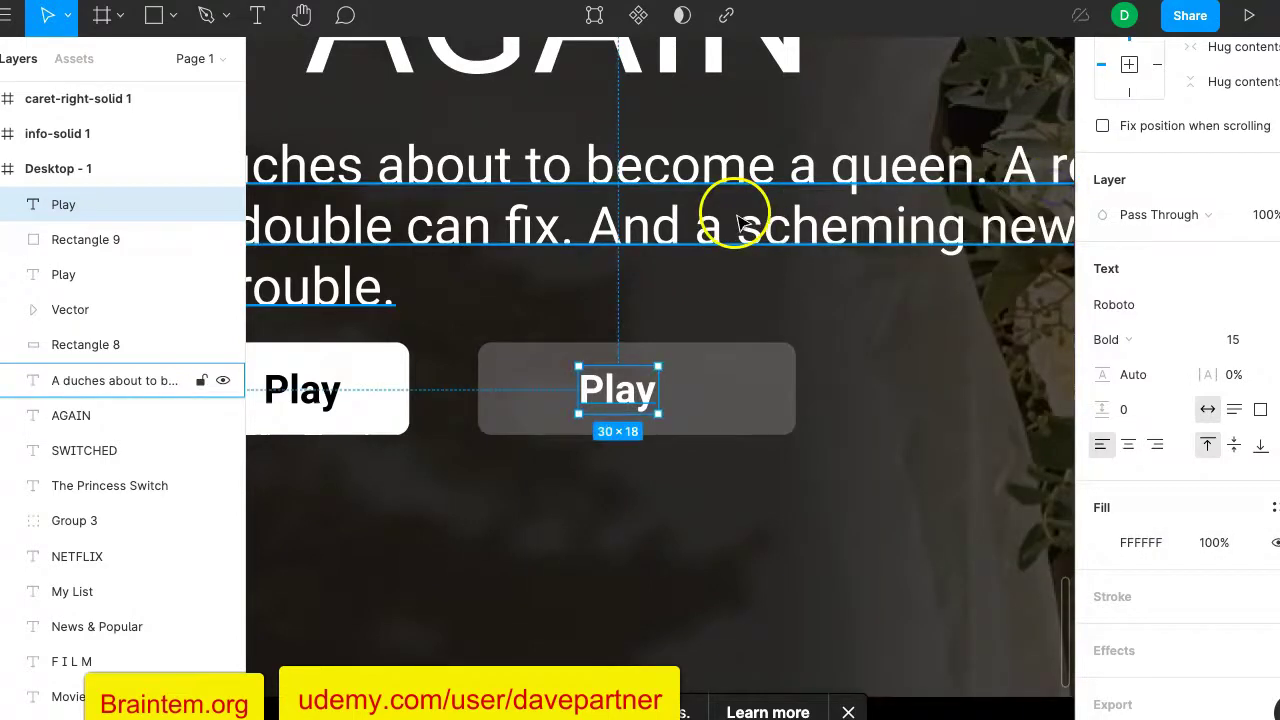
# Check the reference button's label and replace the white Play text with "More info".
pyautogui.scroll(-5, 714, 257)
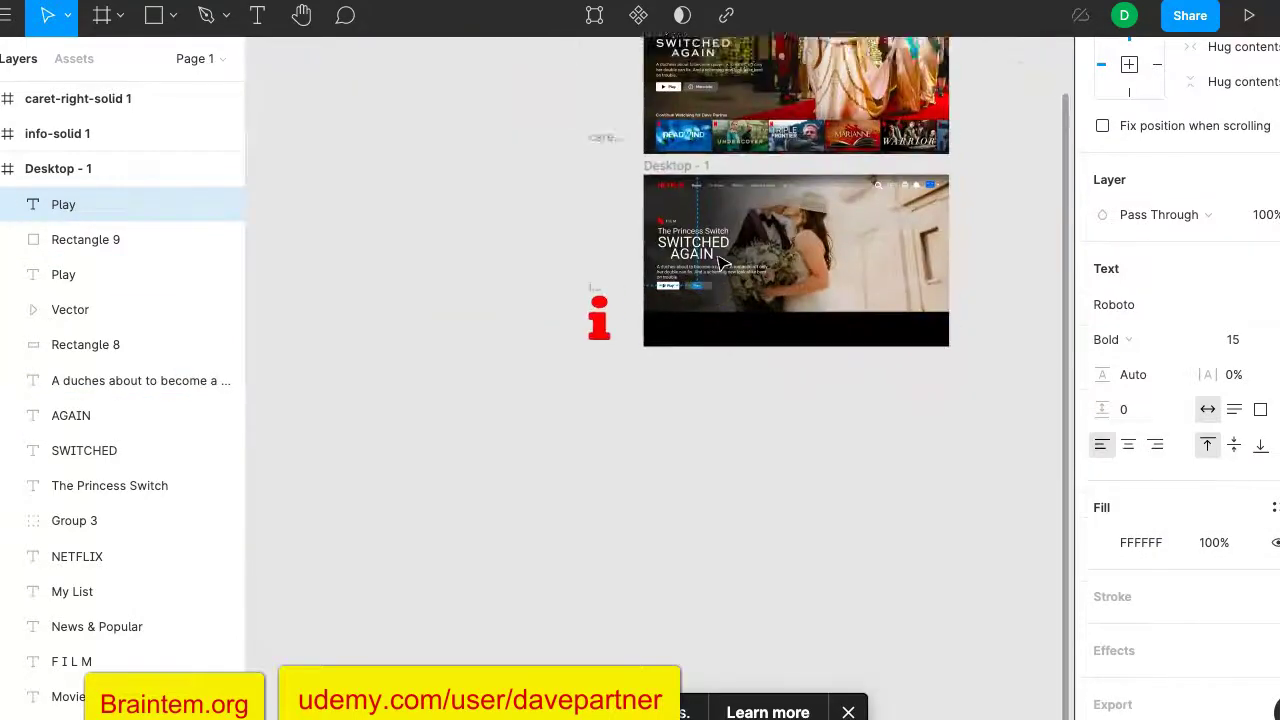
pyautogui.scroll(5, 643, 271)
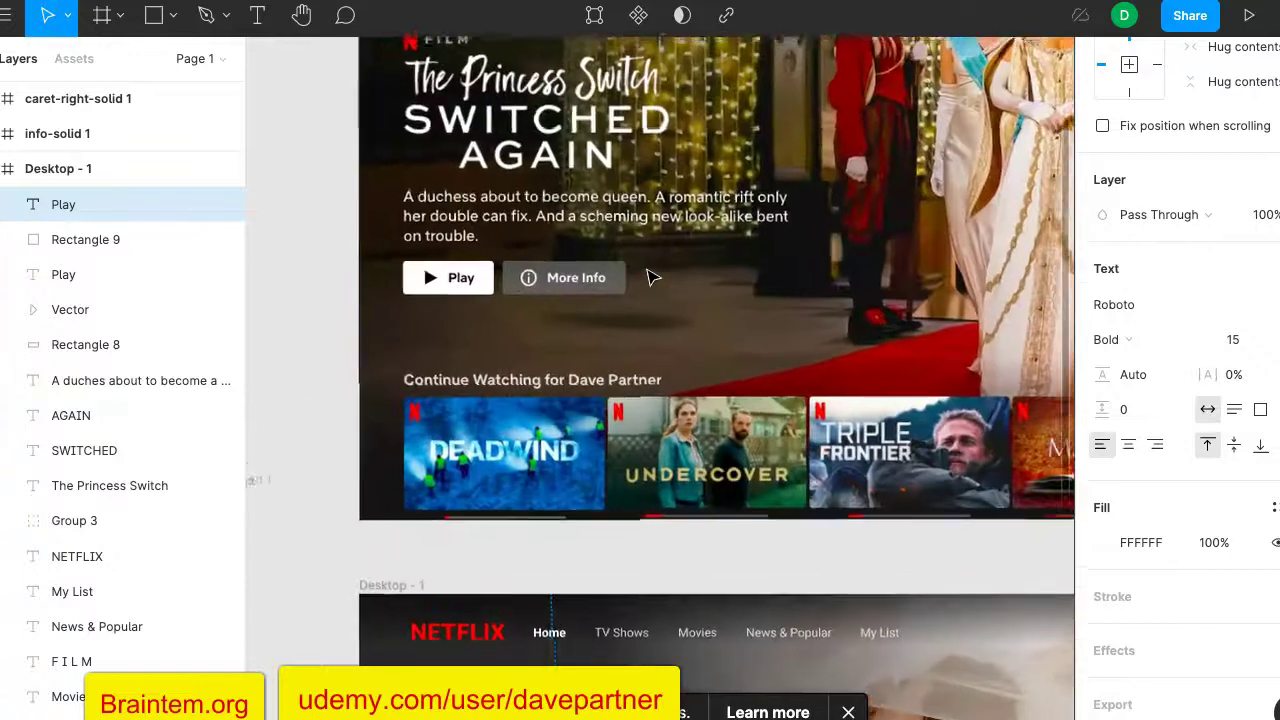
pyautogui.scroll(-6, 650, 277)
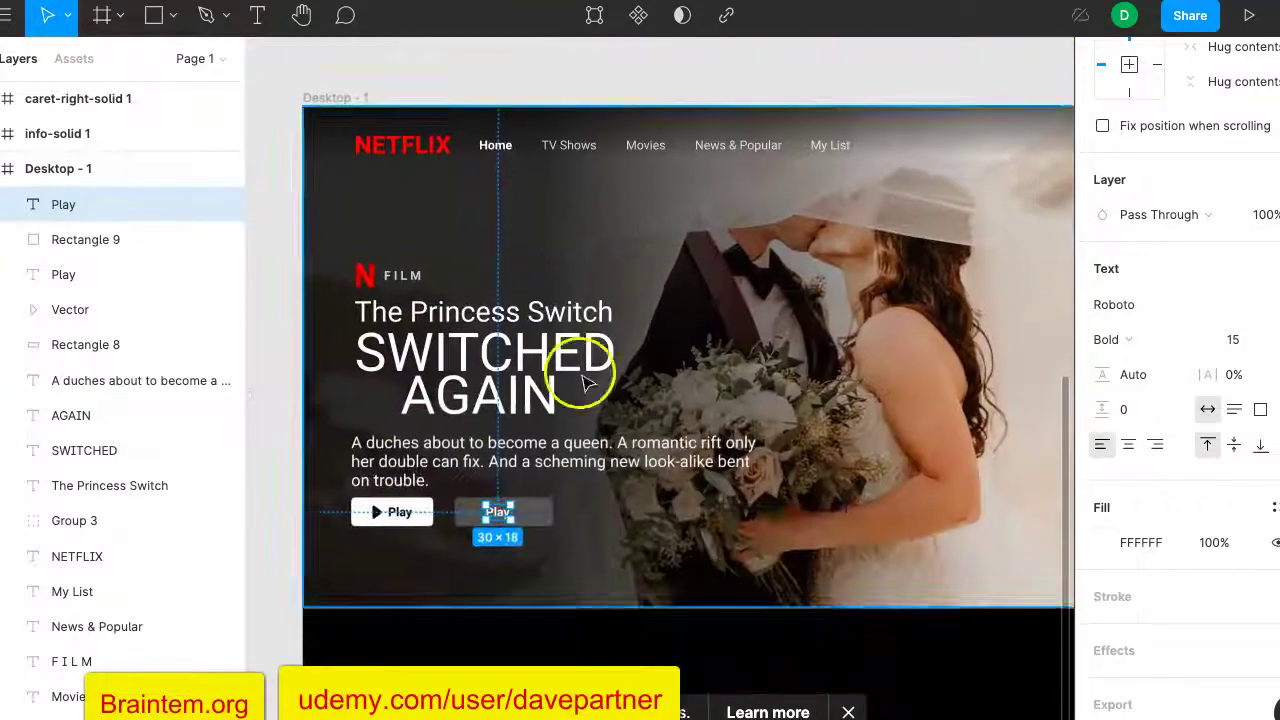
pyautogui.scroll(-2, 580, 320)
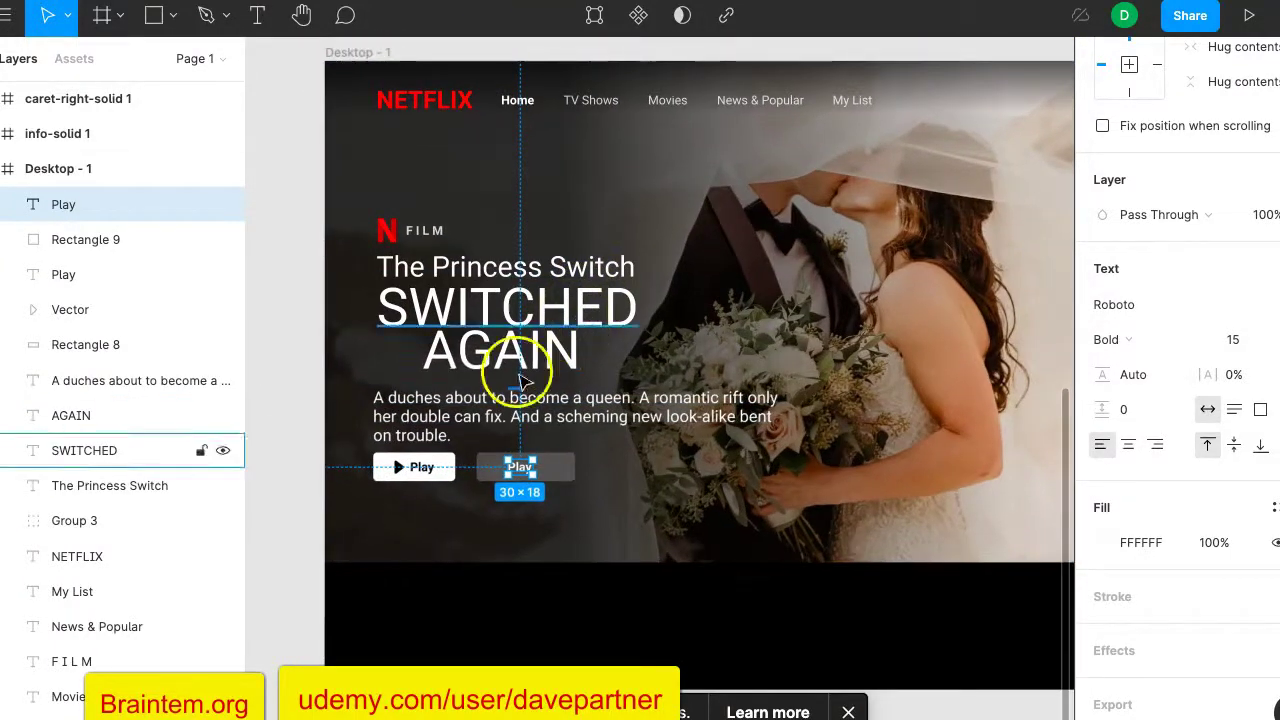
pyautogui.scroll(5, 509, 457)
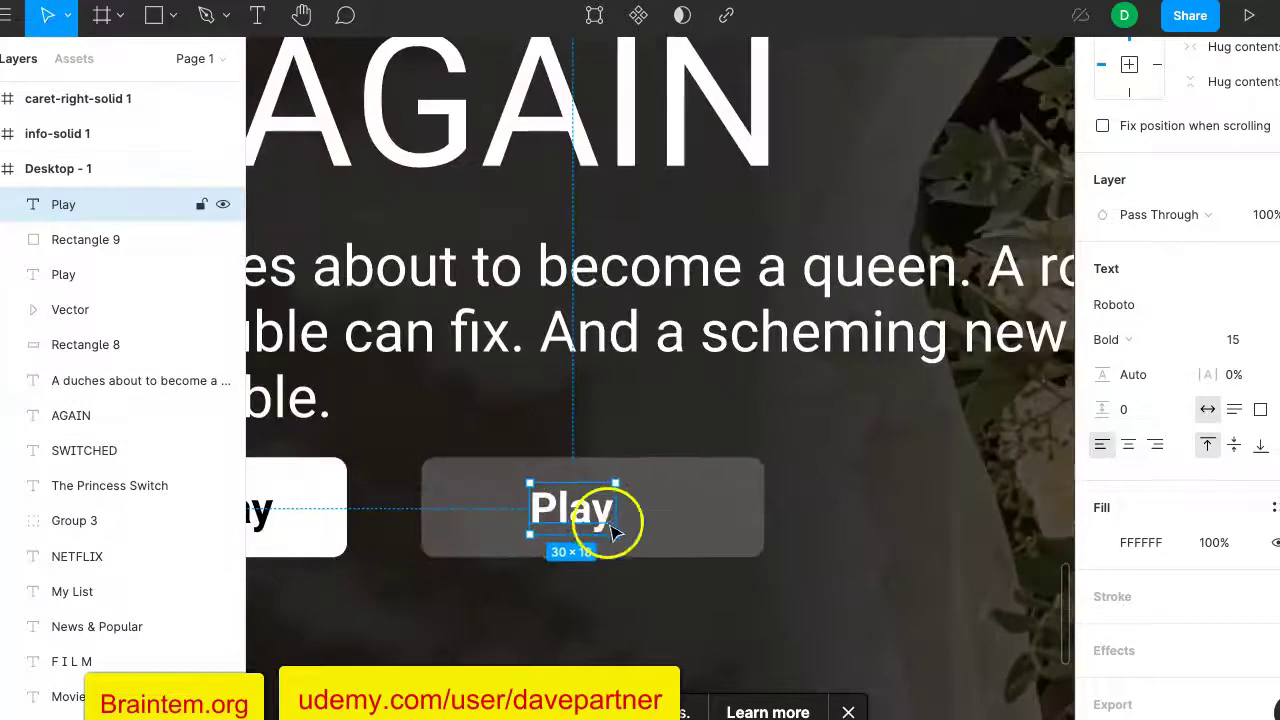
pyautogui.doubleClick(573, 515)
pyautogui.write('More info')
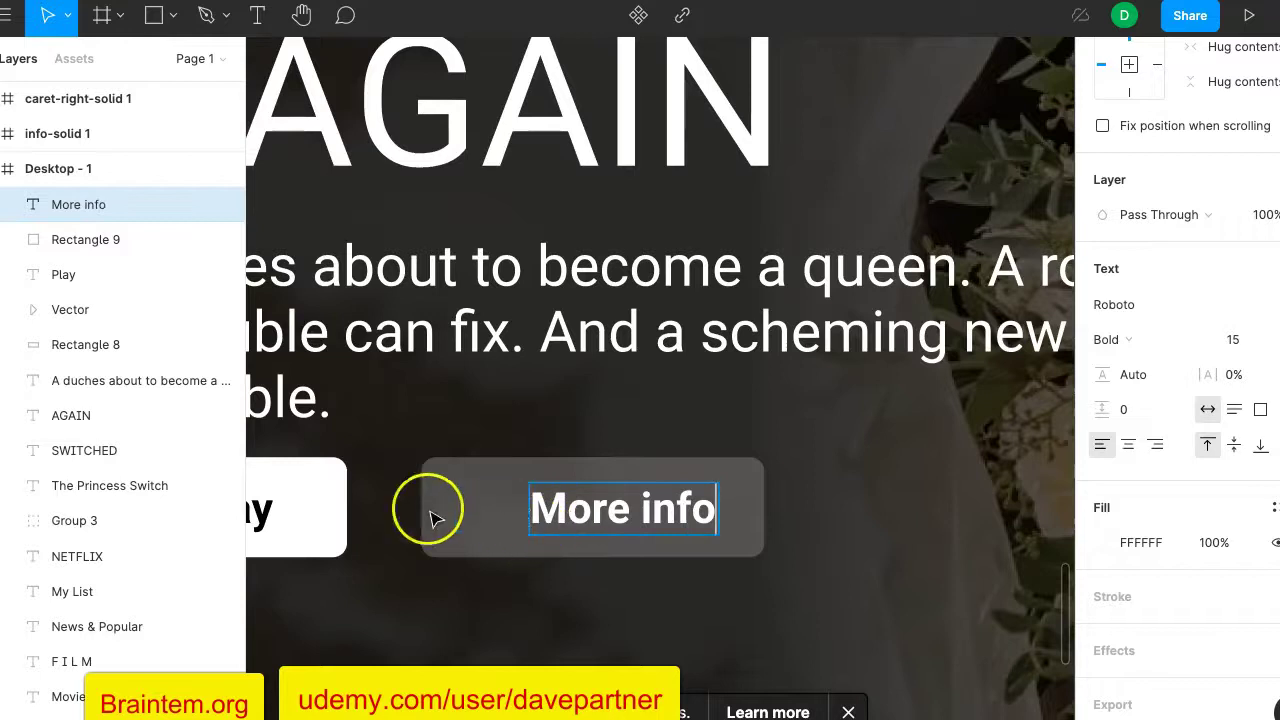
pyautogui.scroll(-1, 420, 512)
pyautogui.press('Escape')
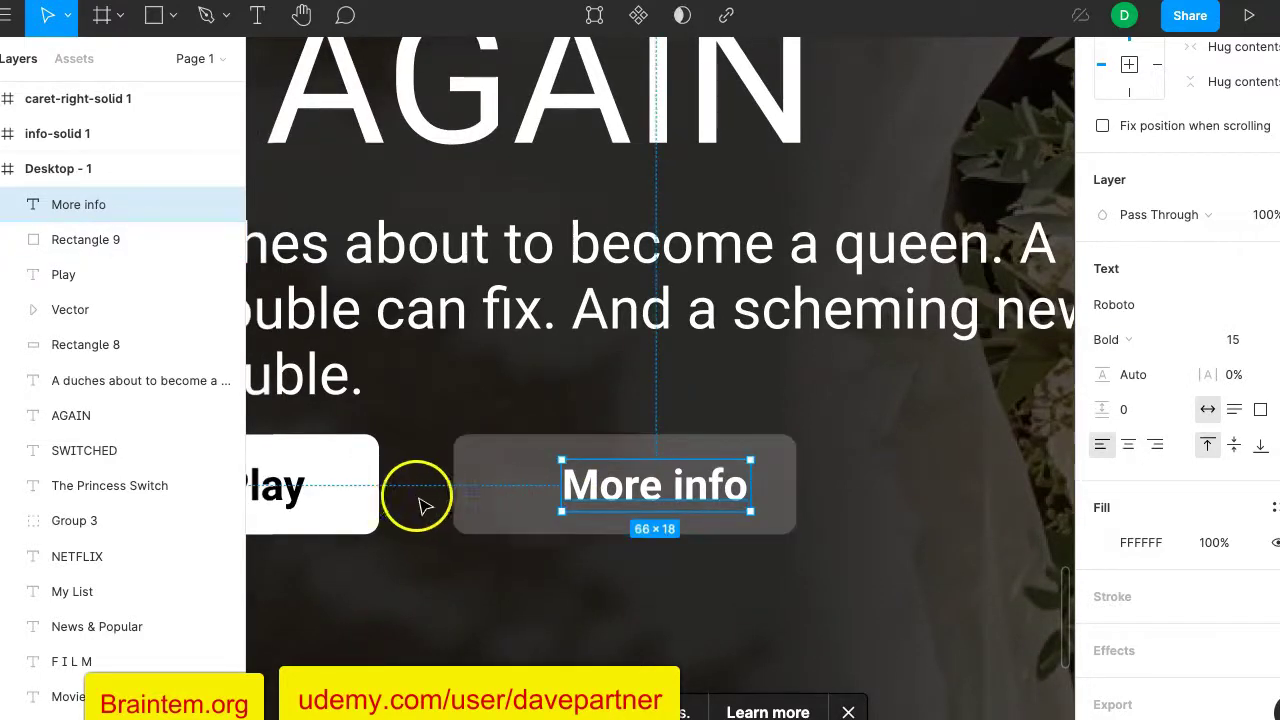
# Check the Play icon's size and move the red info-solid icon into the desktop frame, over the More info button.
pyautogui.scroll(-3, 422, 505)
pyautogui.hscroll(-5, 422, 505)
pyautogui.scroll(-2, 422, 505)
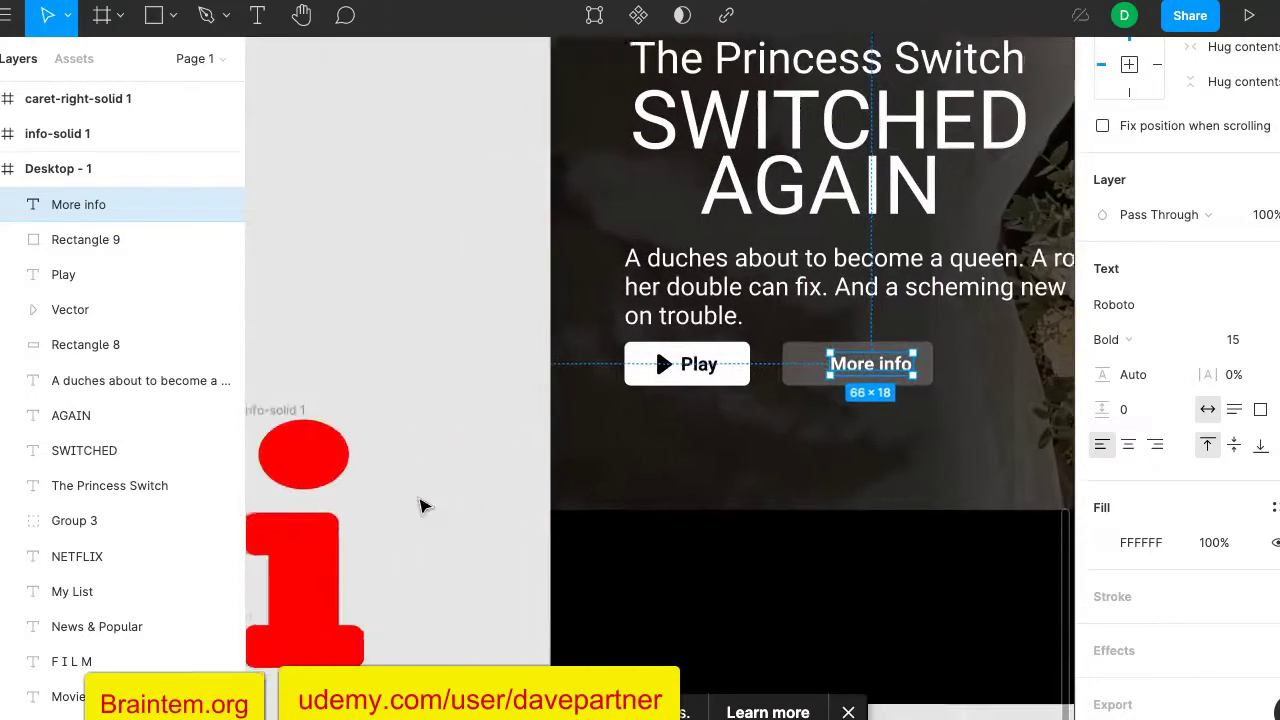
pyautogui.hscroll(-3, 422, 505)
pyautogui.scroll(-1, 422, 505)
pyautogui.click(418, 420)
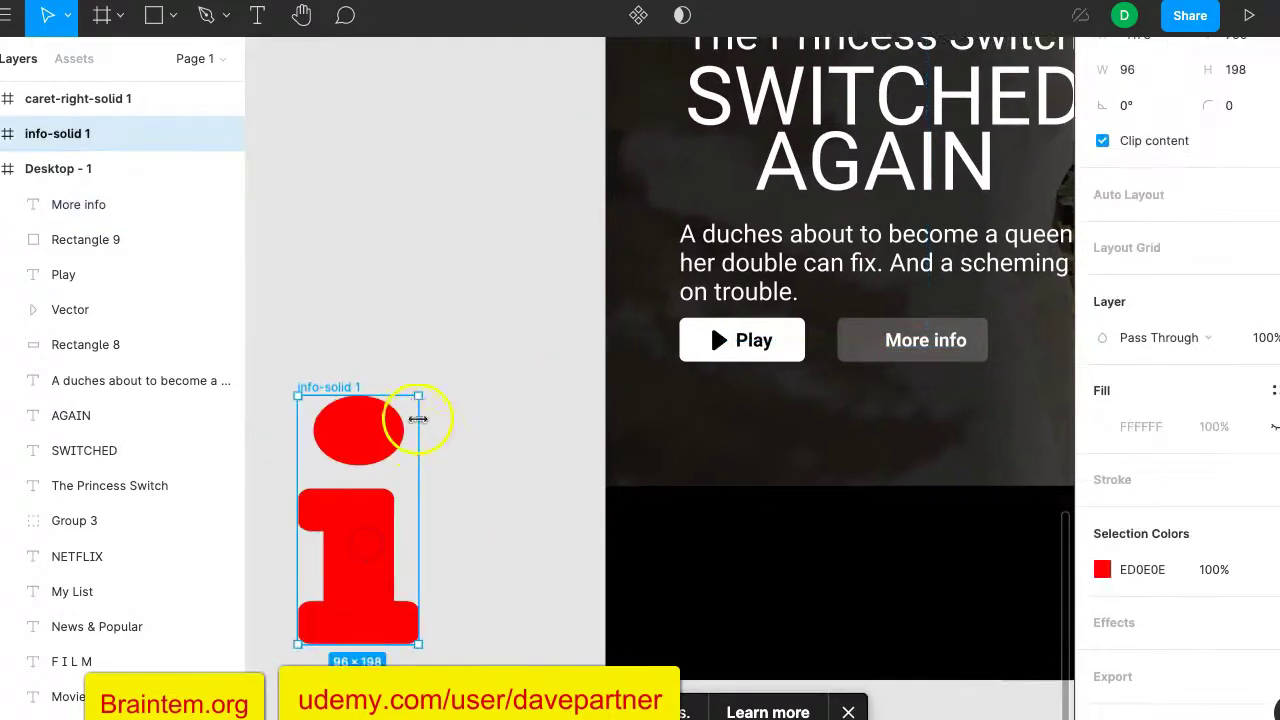
pyautogui.click(720, 340)
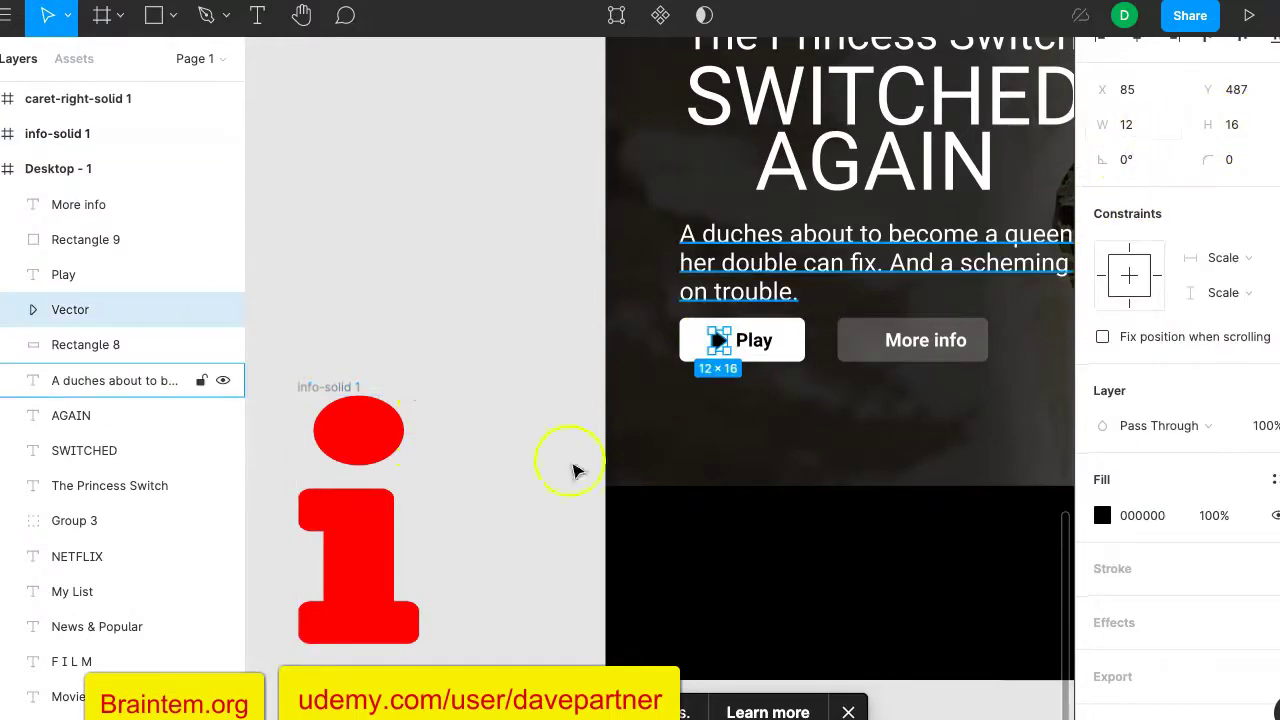
pyautogui.moveTo(337, 575); pyautogui.dragTo(876, 381)
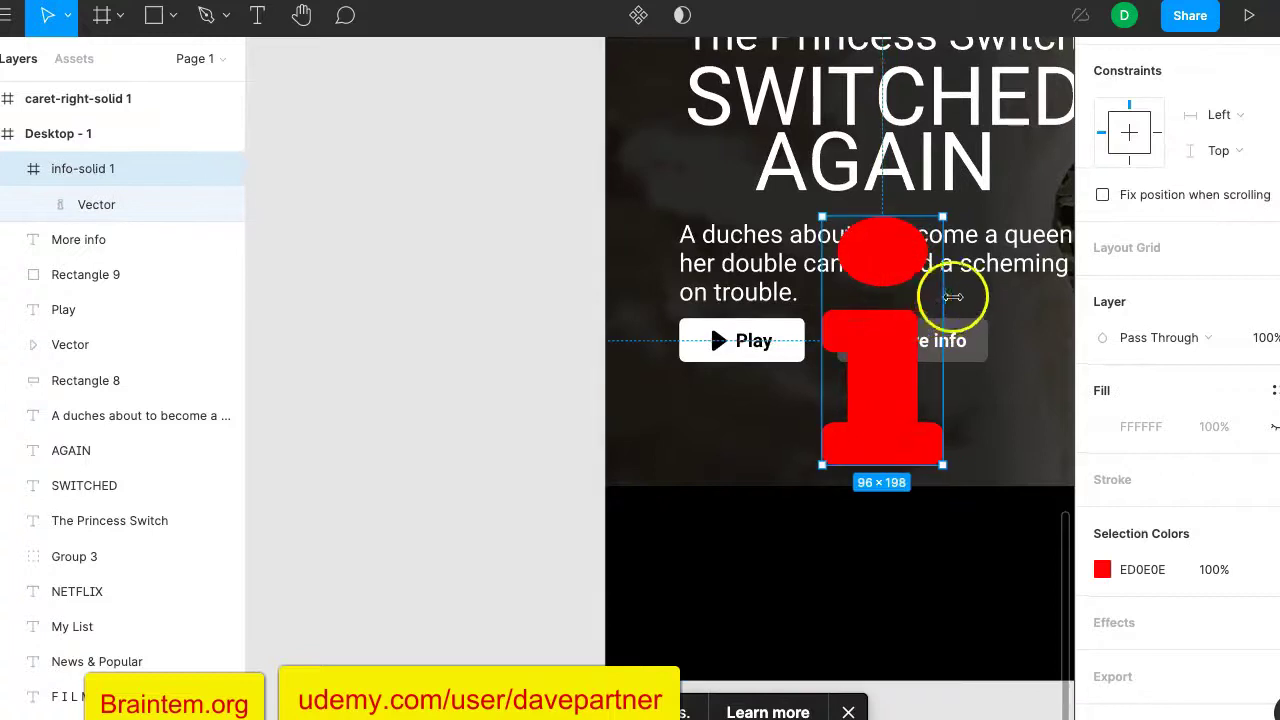
# Change the info icon's color to white, FFFFFF.
pyautogui.click(1102, 570)
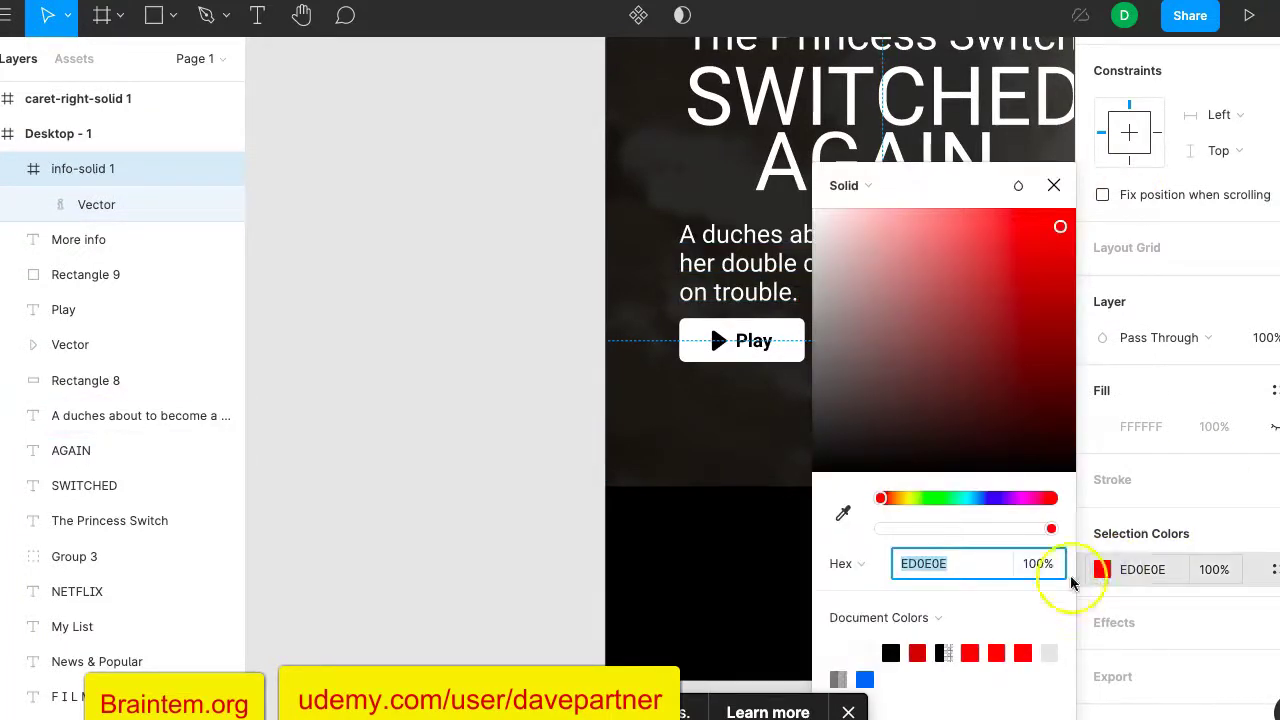
pyautogui.click(838, 653)
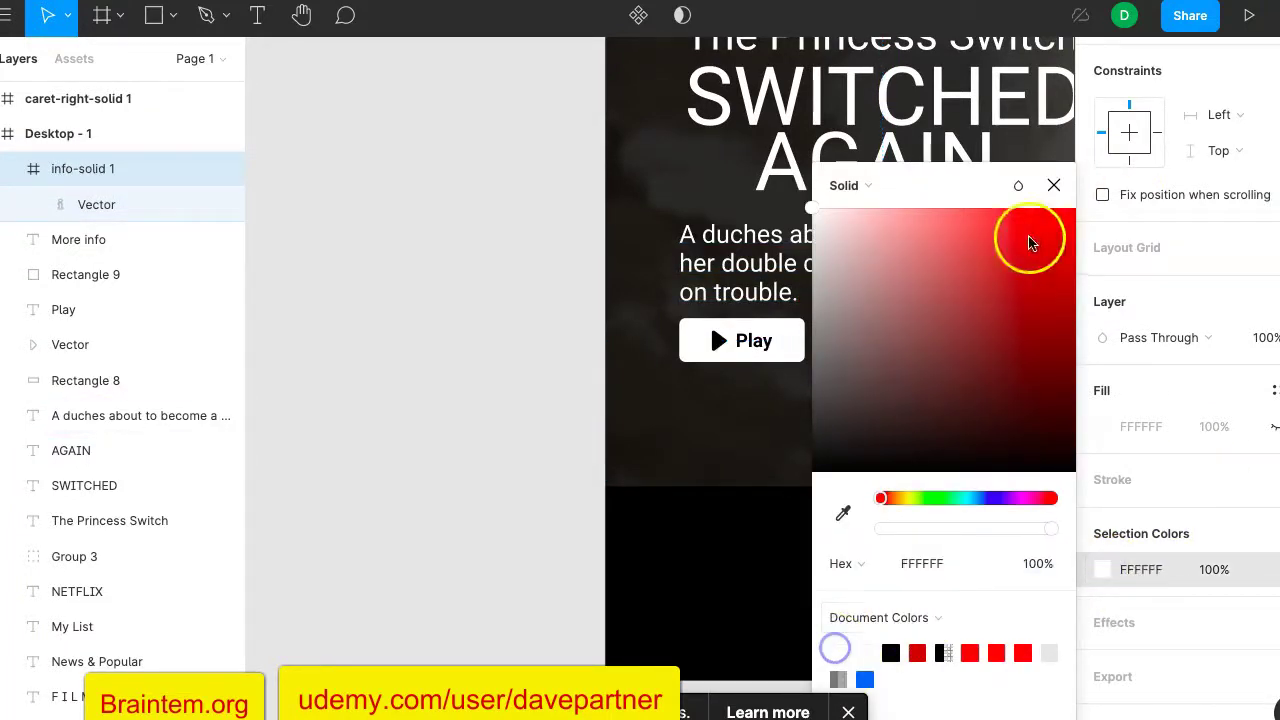
pyautogui.click(1052, 191)
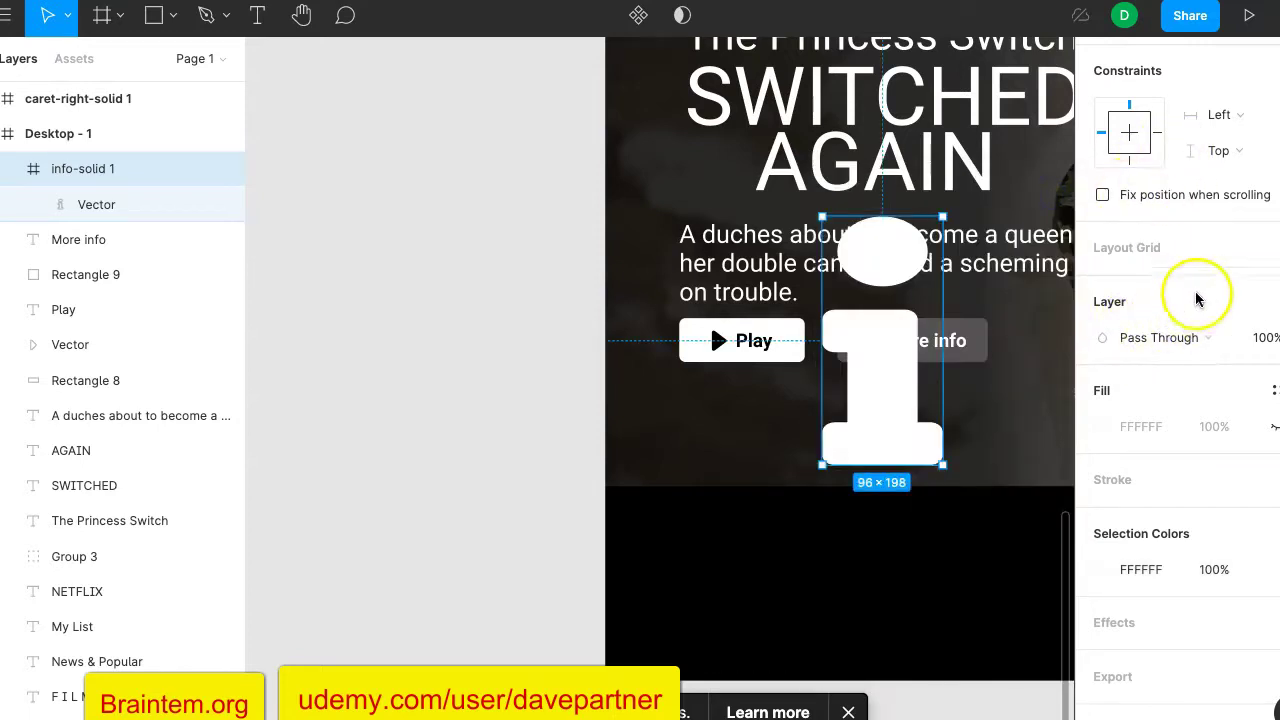
# Resize the info icon to 12 × 16, matching the Play icon.
pyautogui.scroll(5, 1205, 200)
pyautogui.click(1131, 222)
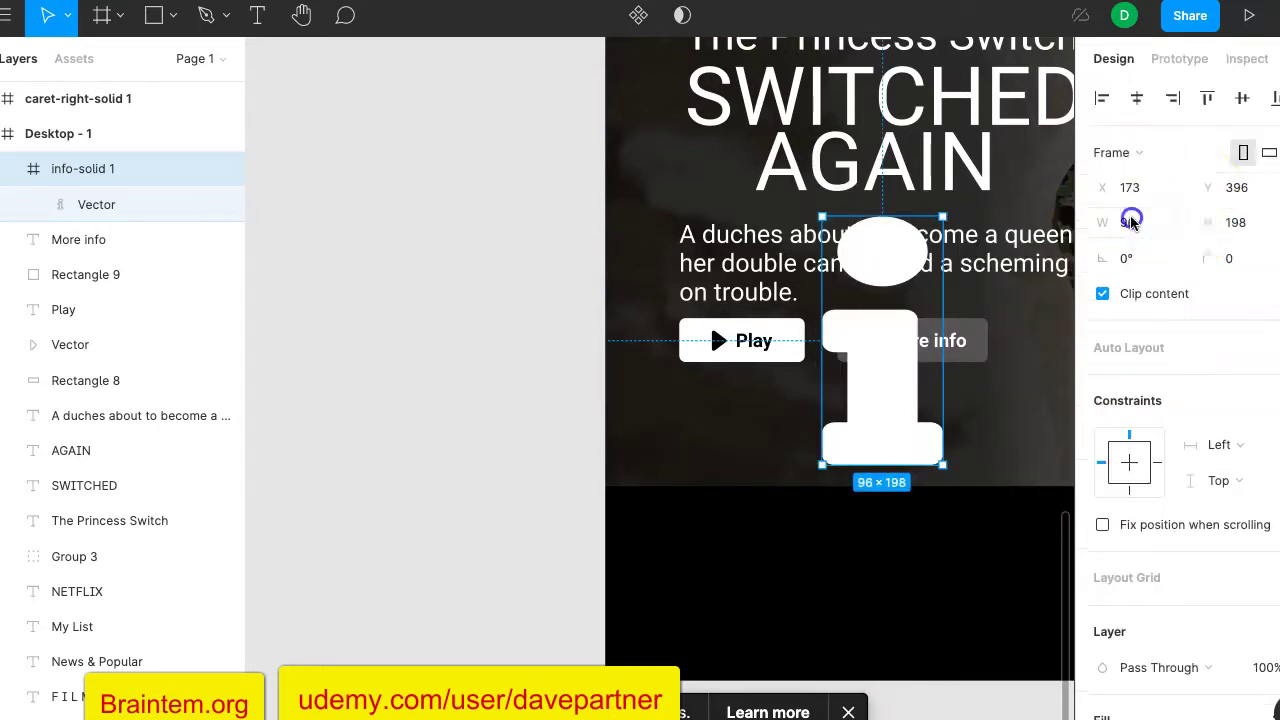
pyautogui.click(1240, 222)
pyautogui.write('1')
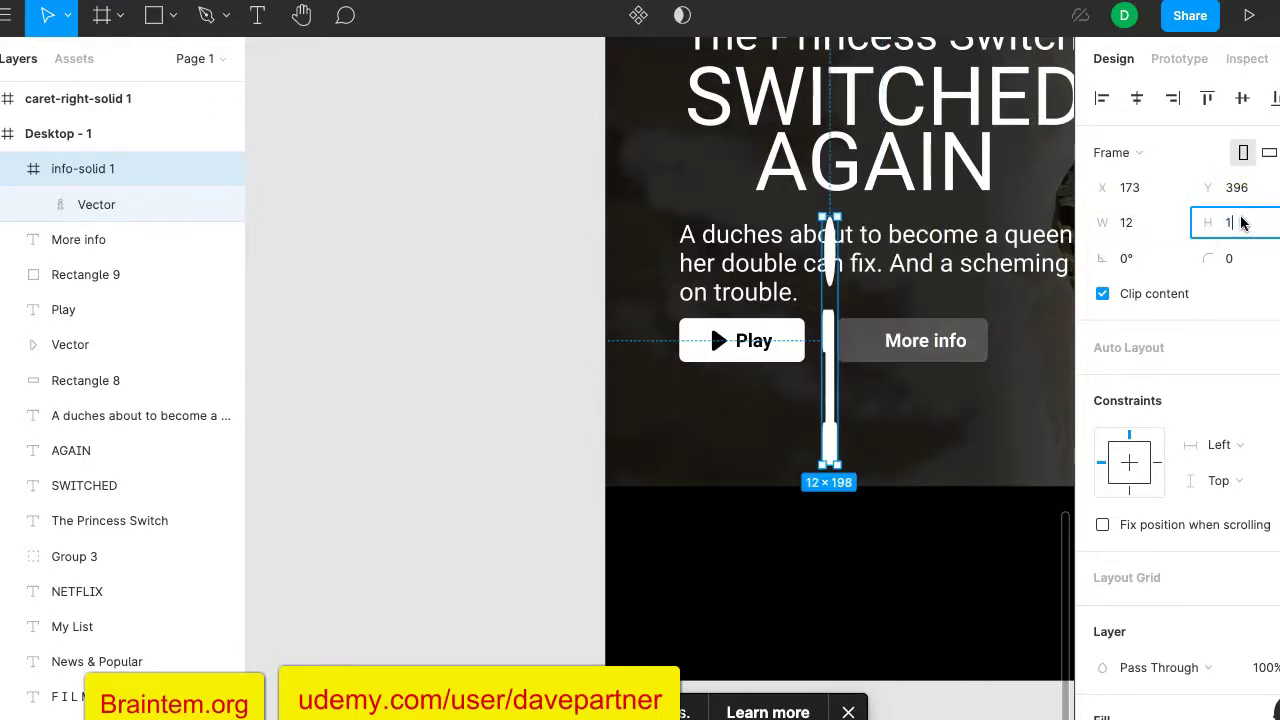
pyautogui.write('6')
pyautogui.press('Return')
pyautogui.click(828, 236)
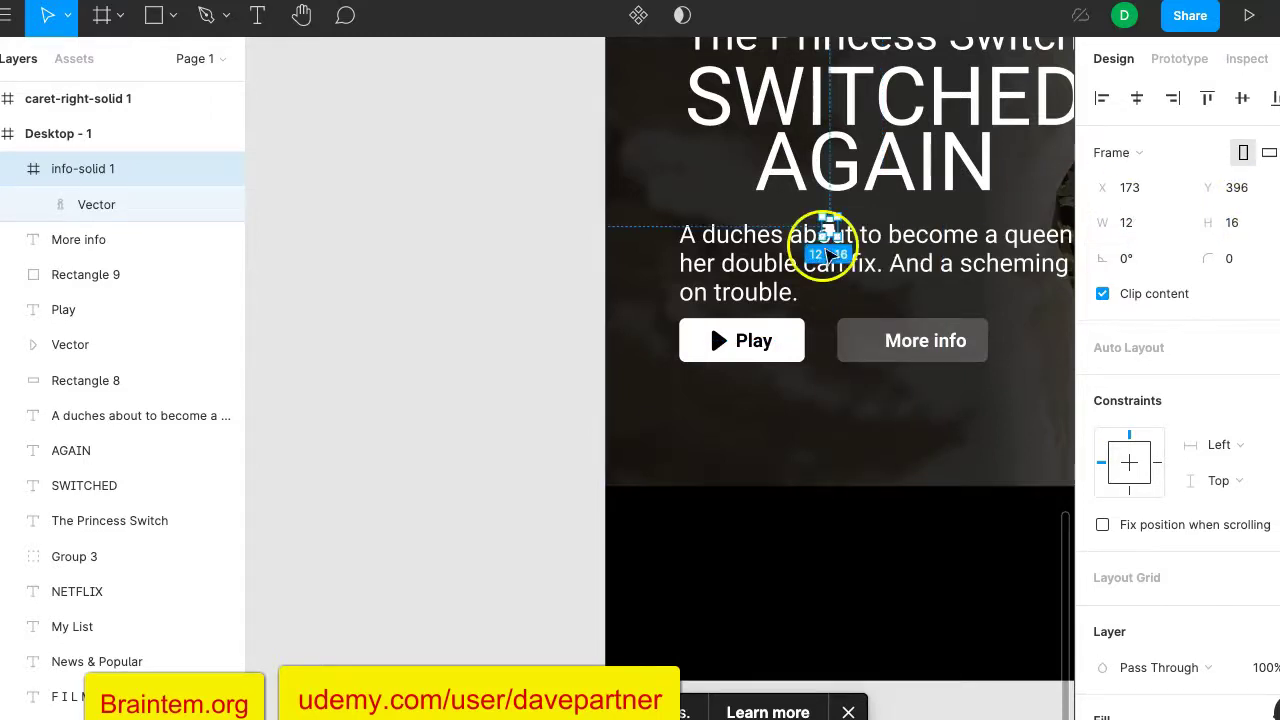
# Place the info icon inside the grey button to the left of the More info text, at about X 198, Y 486.
pyautogui.moveTo(828, 238); pyautogui.dragTo(860, 342)
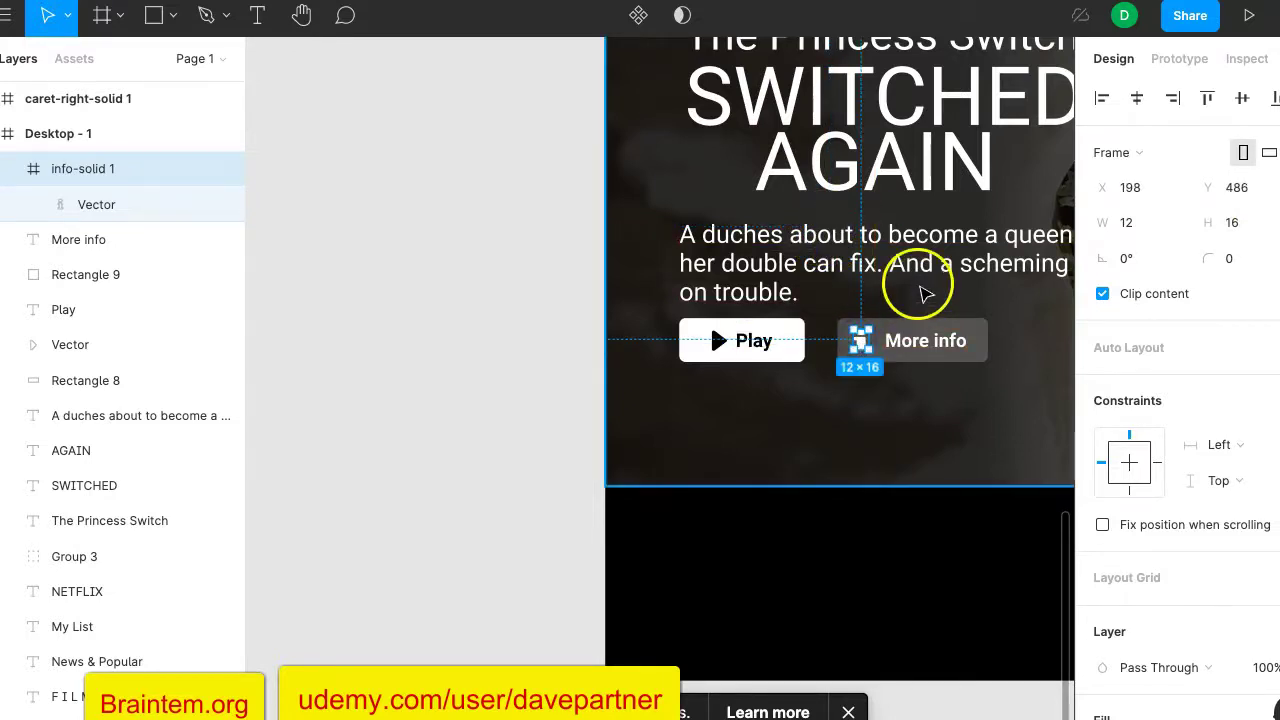
pyautogui.scroll(-1, 926, 298)
pyautogui.scroll(4, 924, 296)
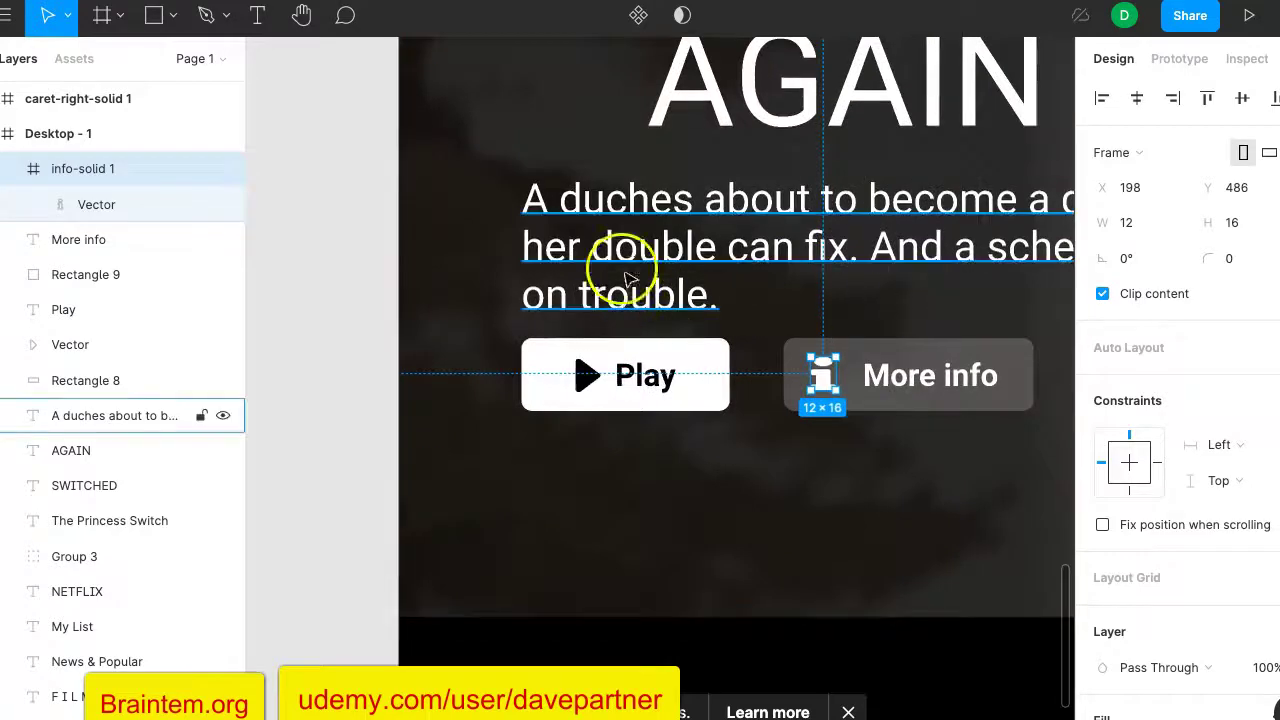
pyautogui.click(591, 160)
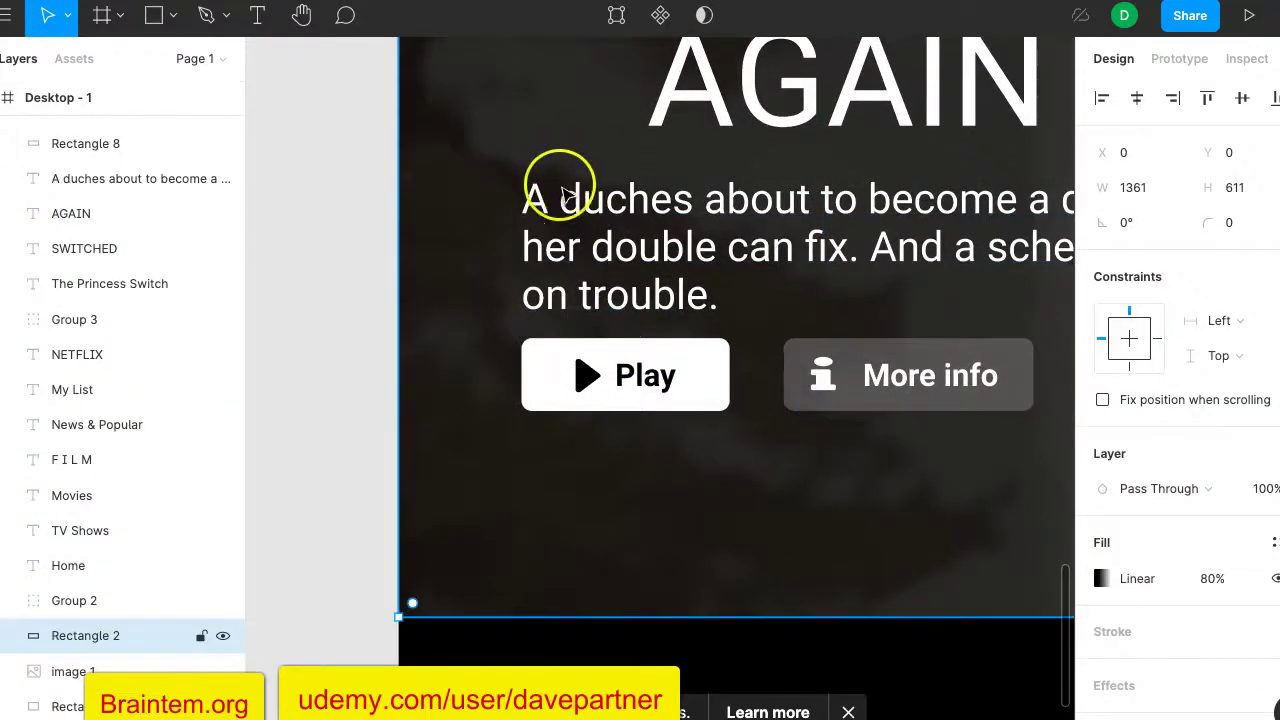
# Try to group the More info text, its info icon and the grey button background.
pyautogui.scroll(-5, 566, 178)
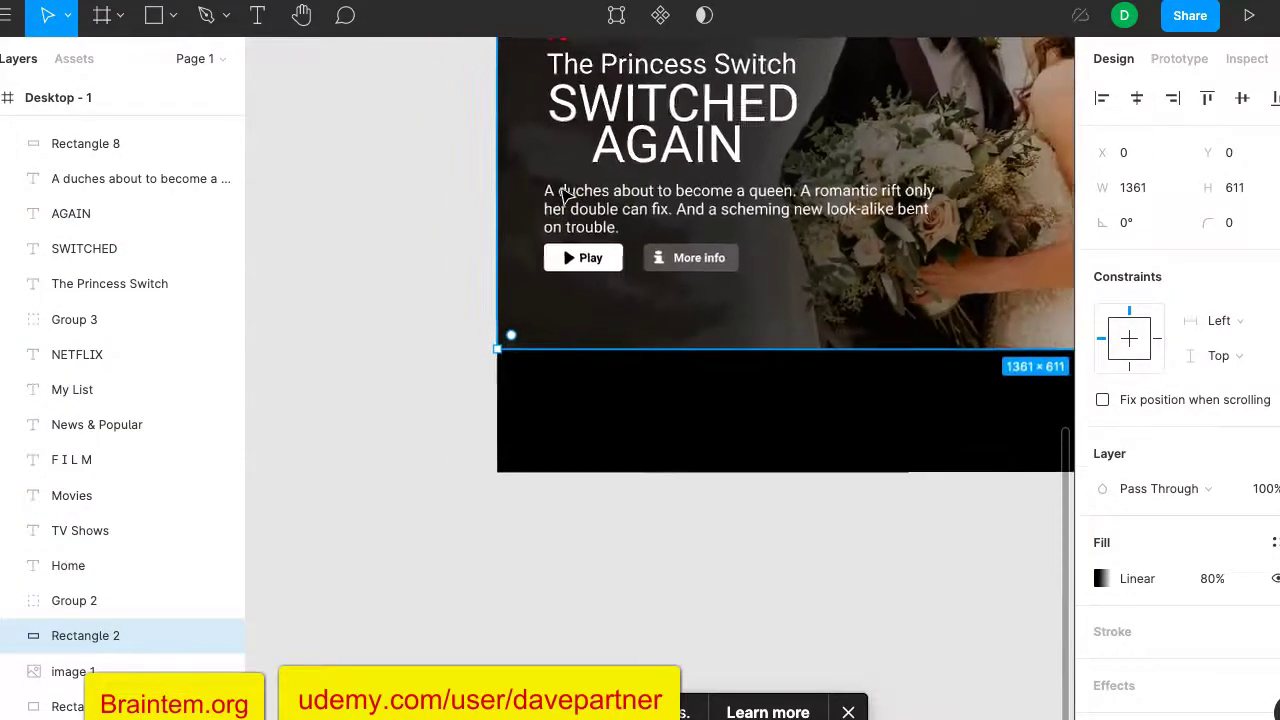
pyautogui.scroll(5, 566, 195)
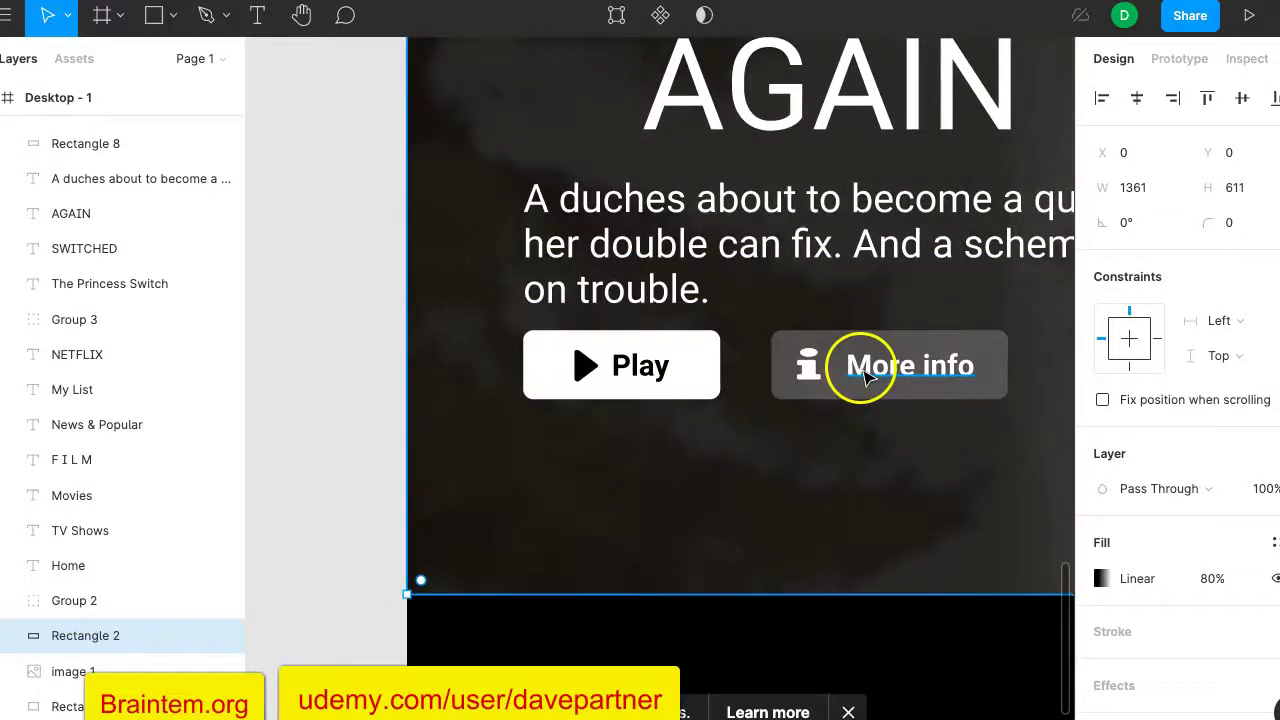
pyautogui.scroll(-2, 816, 388)
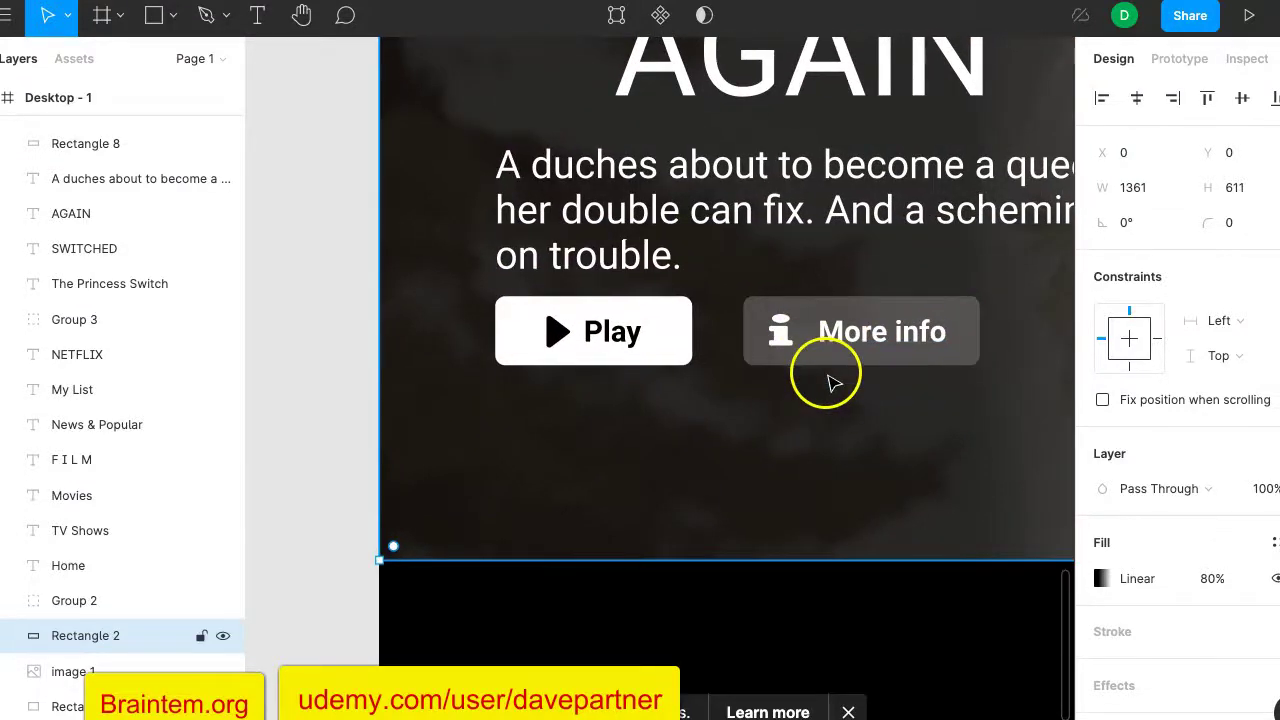
pyautogui.click(855, 330)
pyautogui.keyDown('shift'); pyautogui.click(775, 330); pyautogui.keyUp('shift')
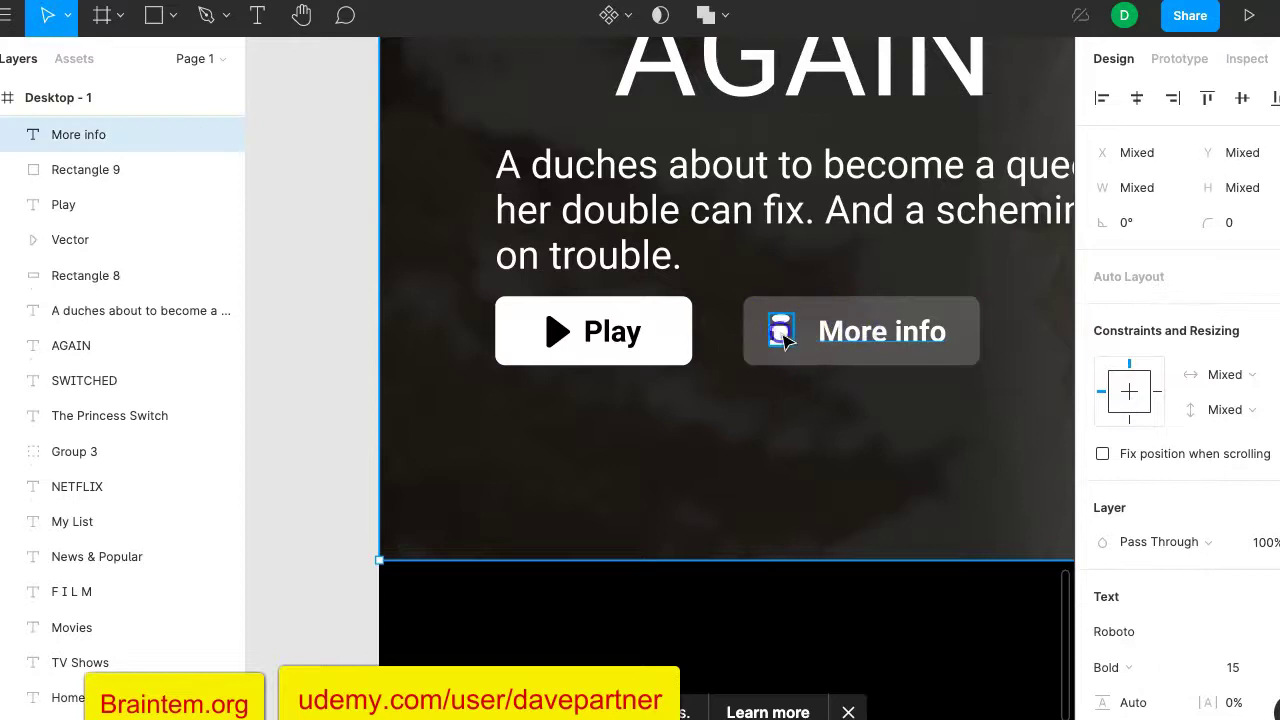
pyautogui.keyDown('shift'); pyautogui.click(810, 326); pyautogui.keyUp('shift')
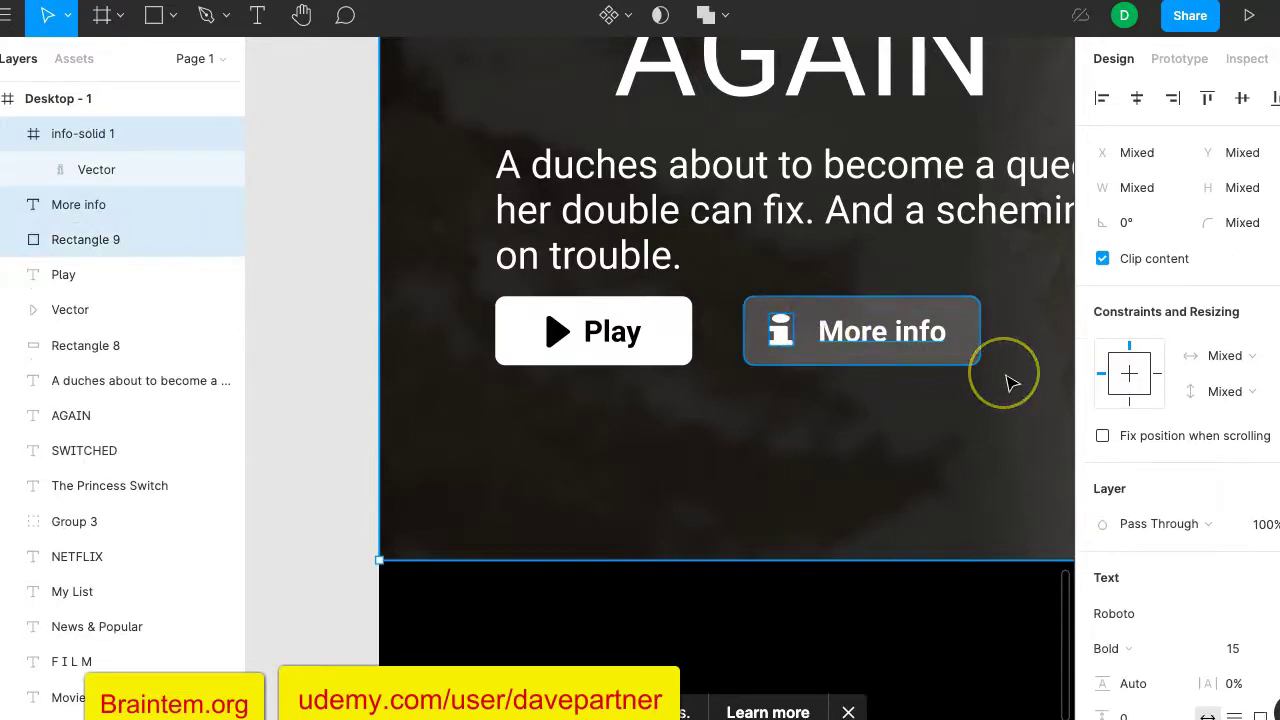
pyautogui.hotkey('ctrl', 'g')
pyautogui.click(750, 331)
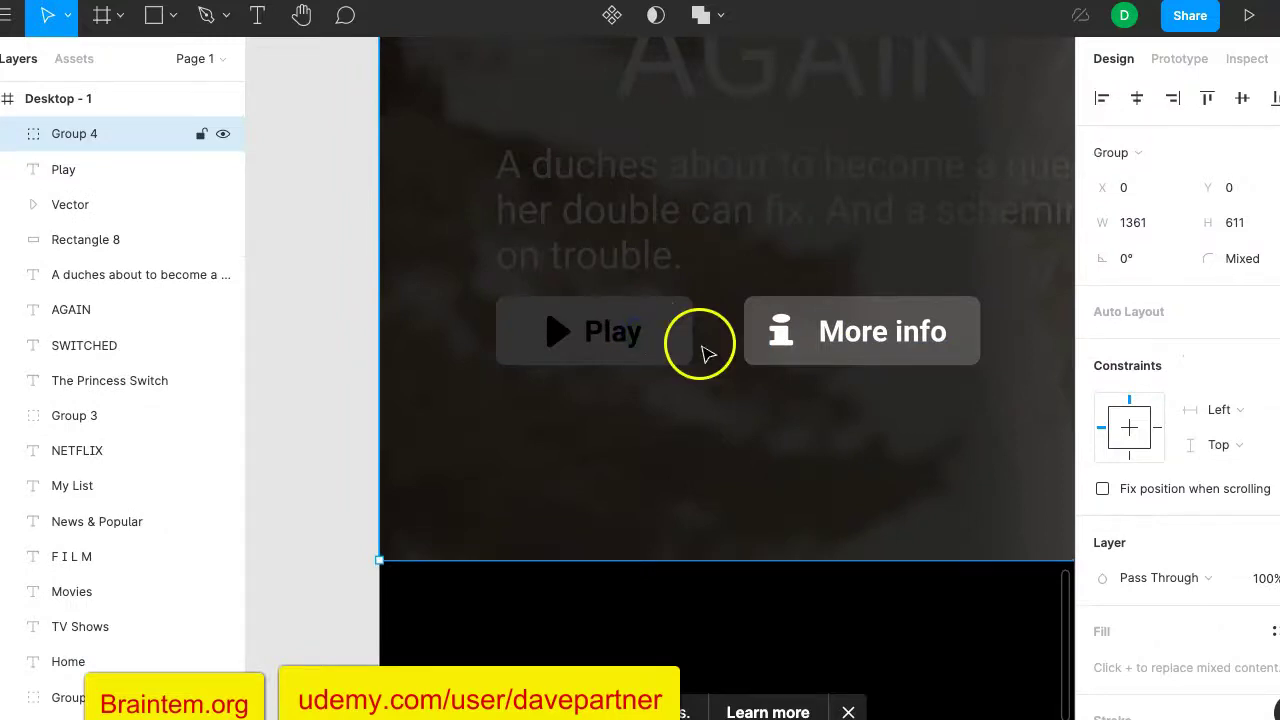
pyautogui.scroll(-5, 706, 352)
pyautogui.click(718, 366)
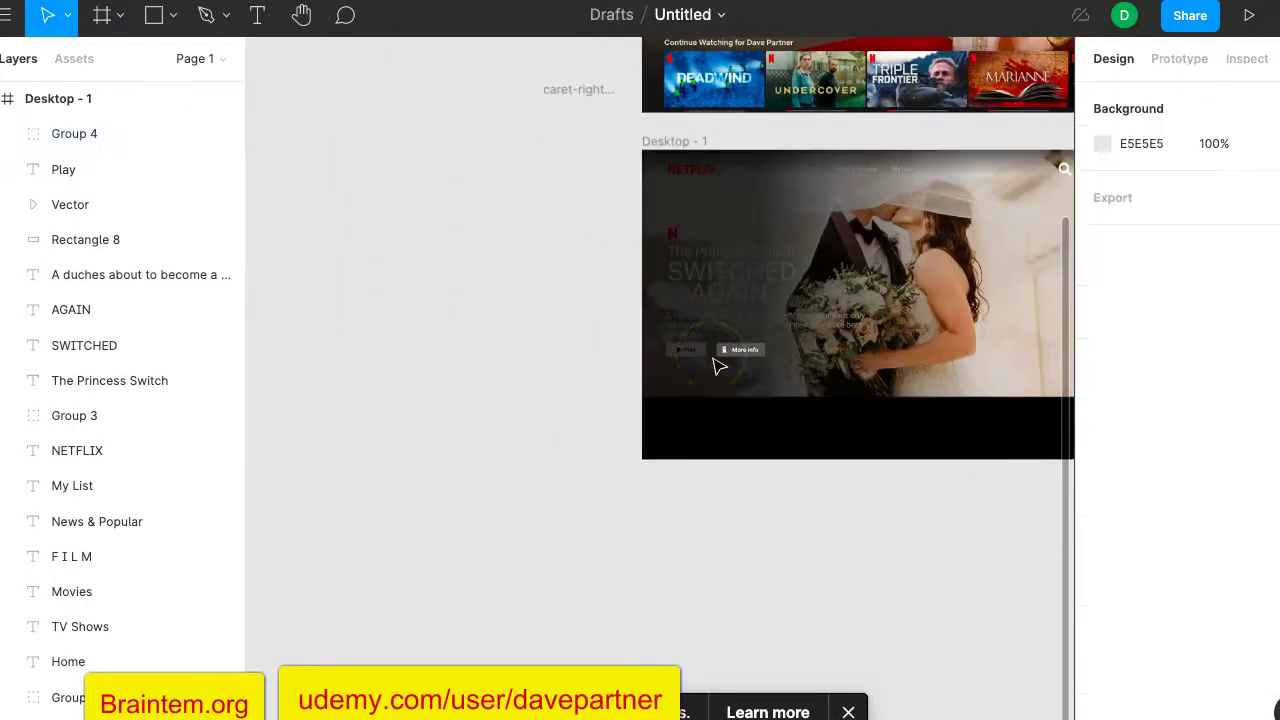
# Undo the last grouping and clear the selection.
pyautogui.click(783, 368)
pyautogui.hotkey('ctrl', 'shift', 'g')
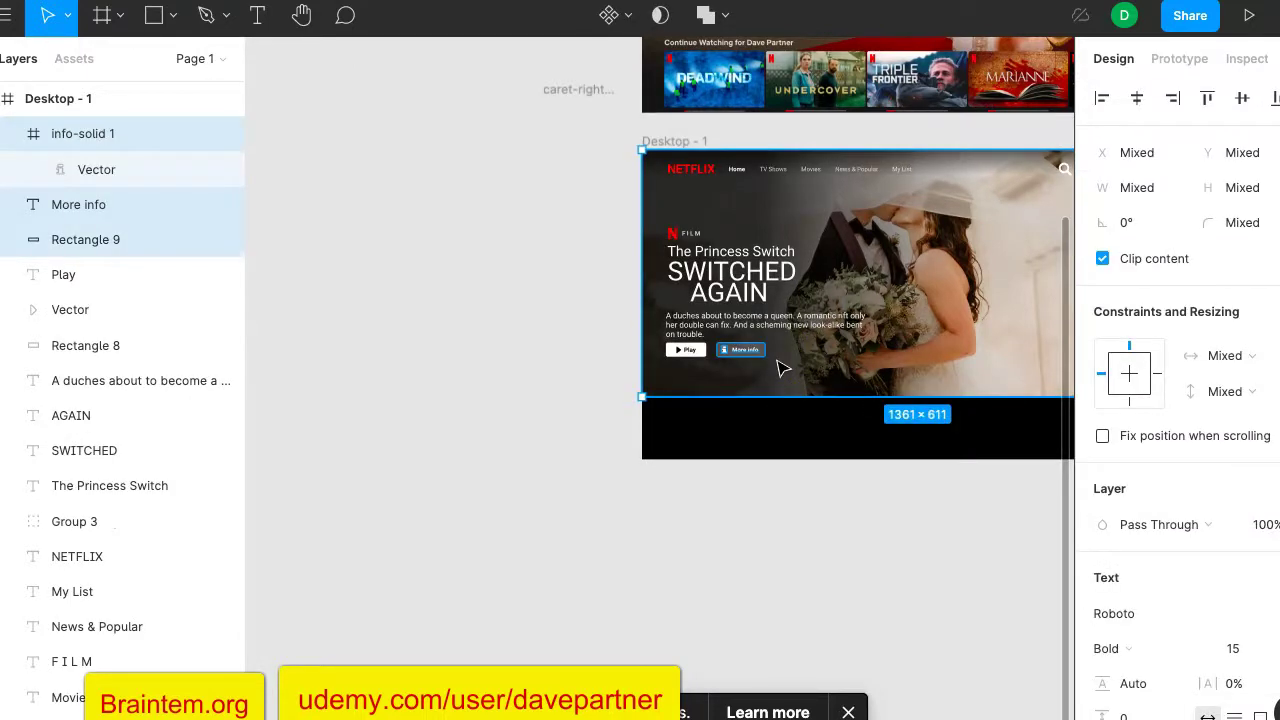
pyautogui.keyDown('shift'); pyautogui.click(783, 368); pyautogui.keyUp('shift')
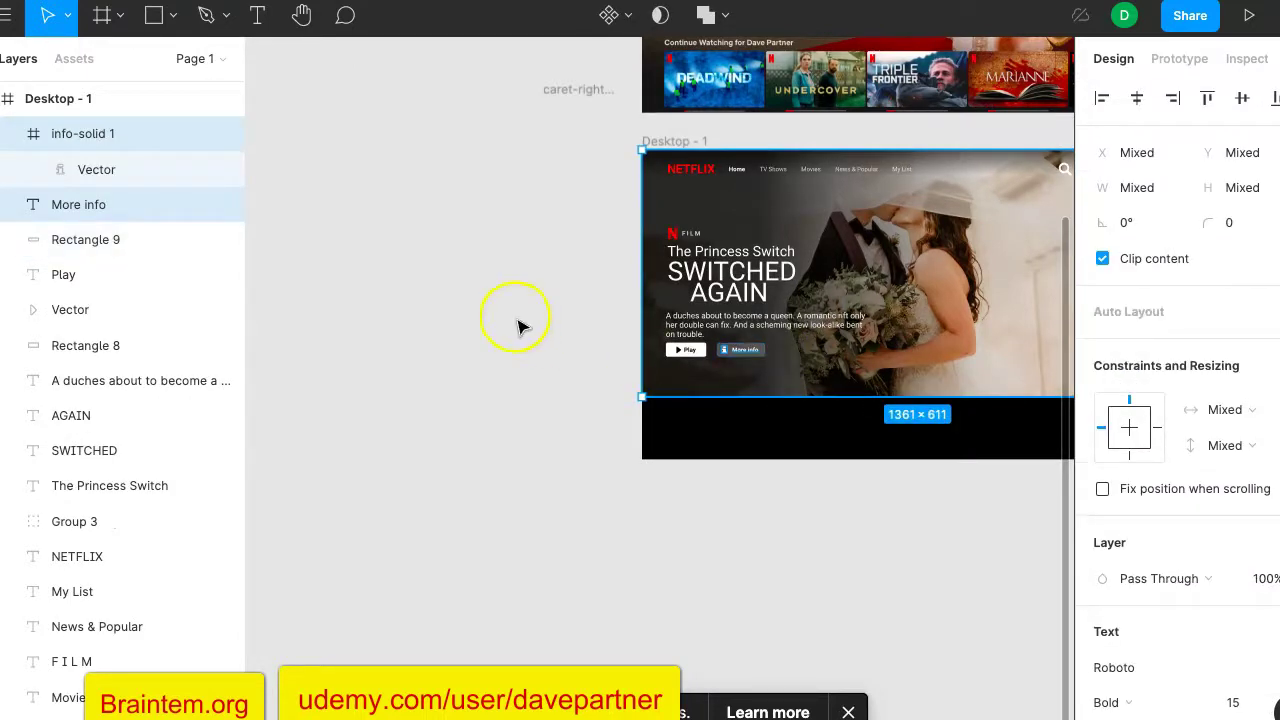
pyautogui.click(557, 320)
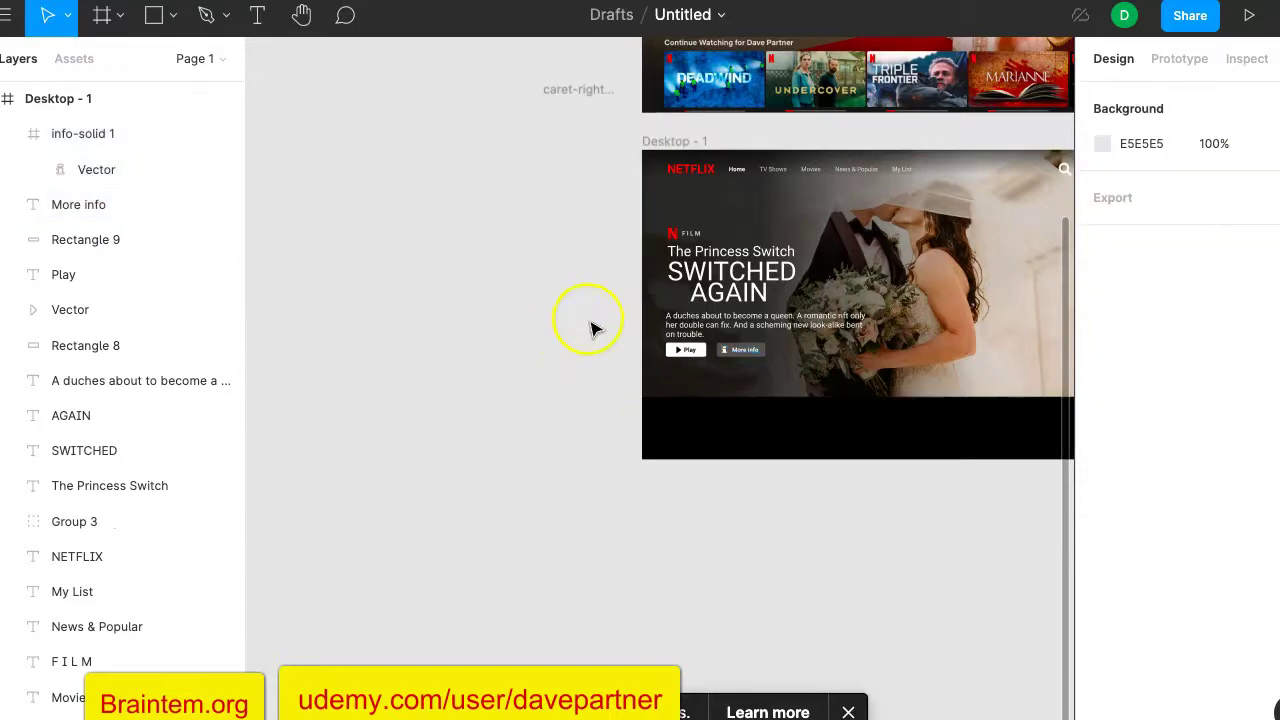
# Group the info icon, the More info text and the grey rounded rectangle behind them.
pyautogui.scroll(5, 514, 277)
pyautogui.hscroll(3, 514, 277)
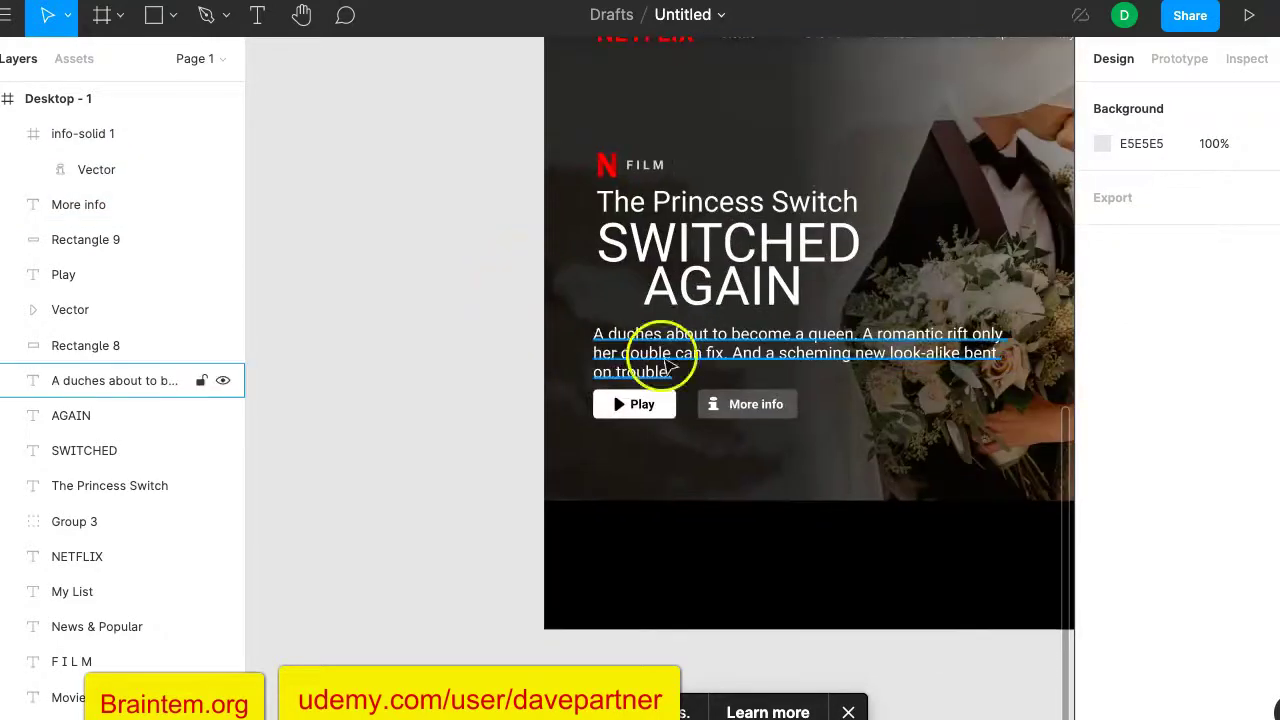
pyautogui.click(776, 405)
pyautogui.keyDown('shift'); pyautogui.click(716, 403); pyautogui.keyUp('shift')
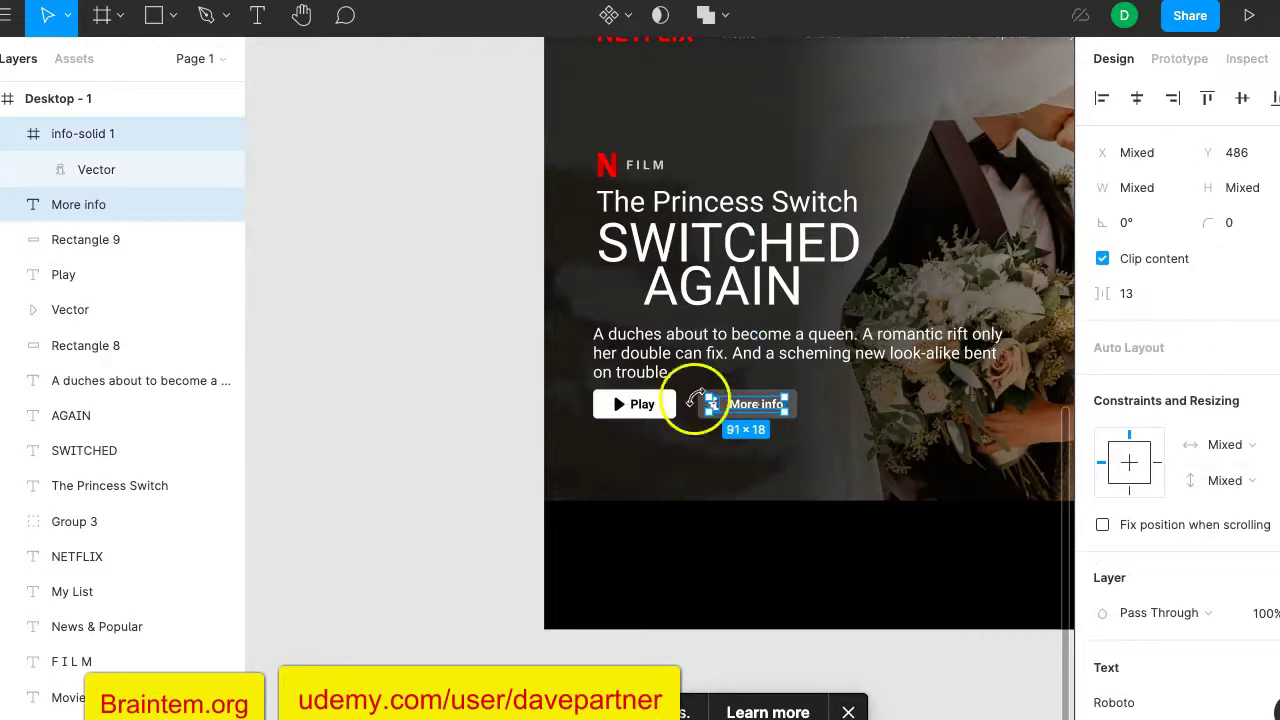
pyautogui.scroll(5, 690, 395)
pyautogui.keyDown('shift'); pyautogui.click(763, 448); pyautogui.keyUp('shift')
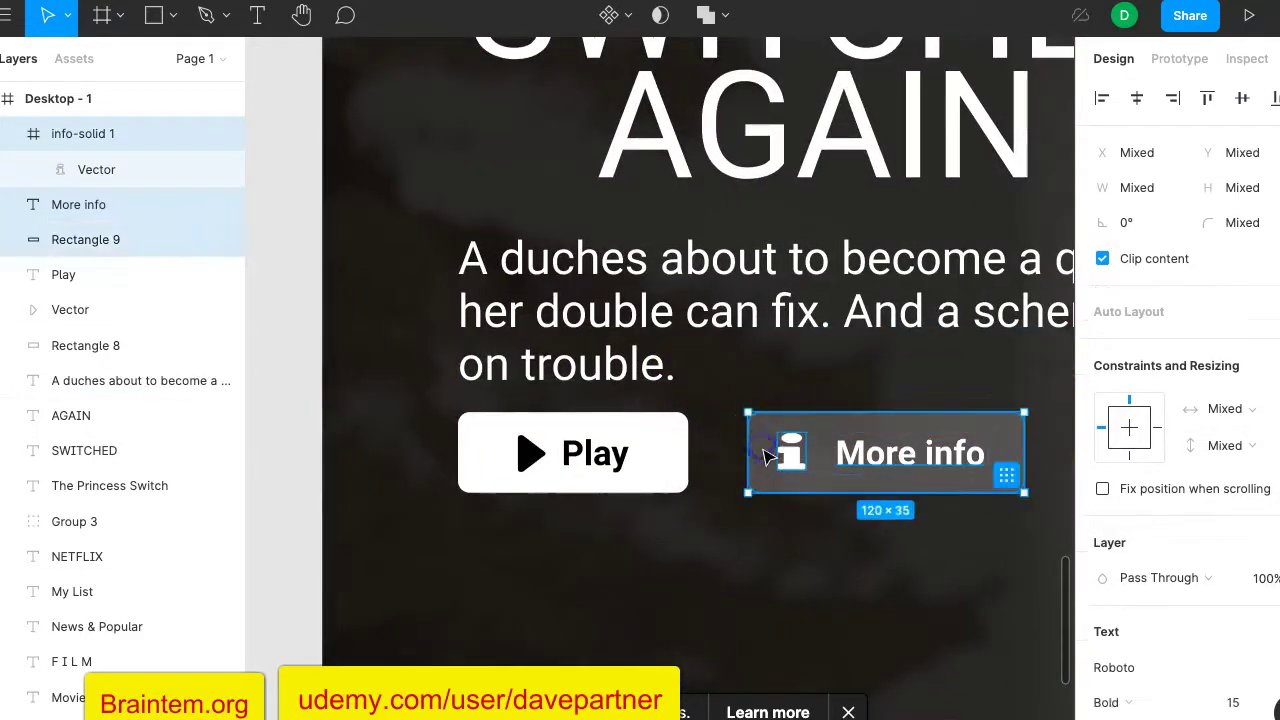
pyautogui.rightClick(850, 453)
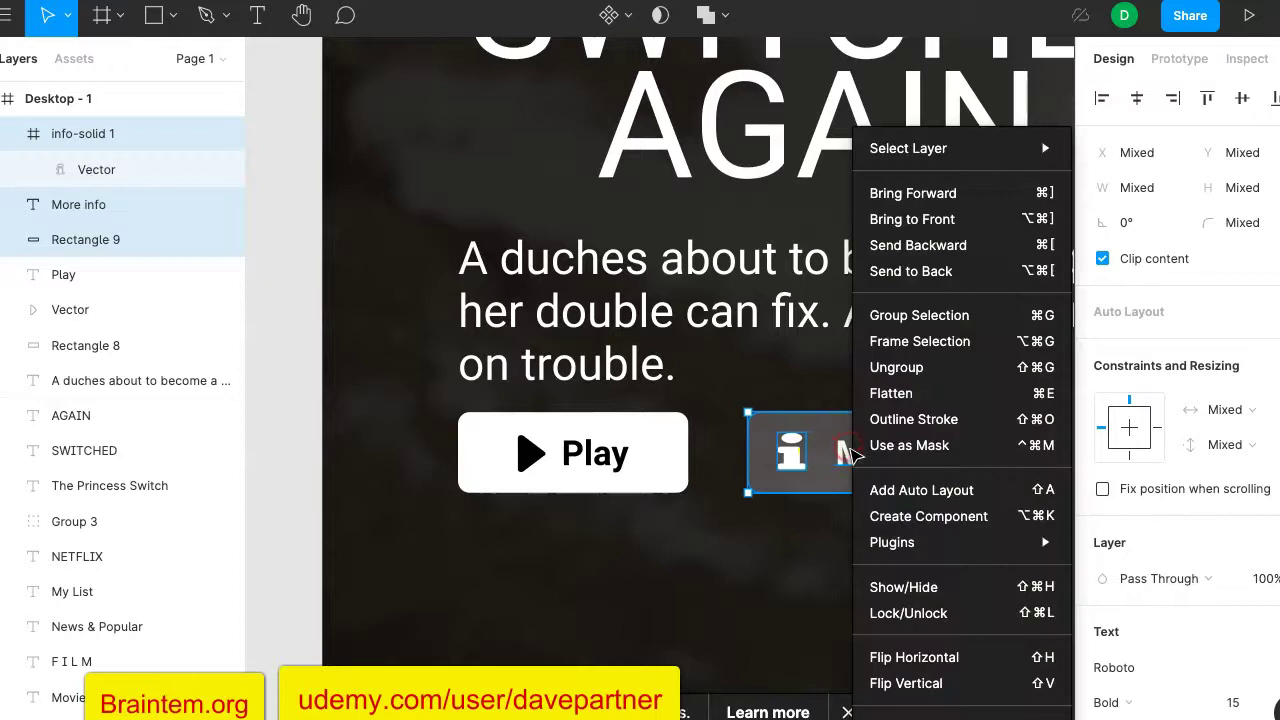
pyautogui.click(922, 316)
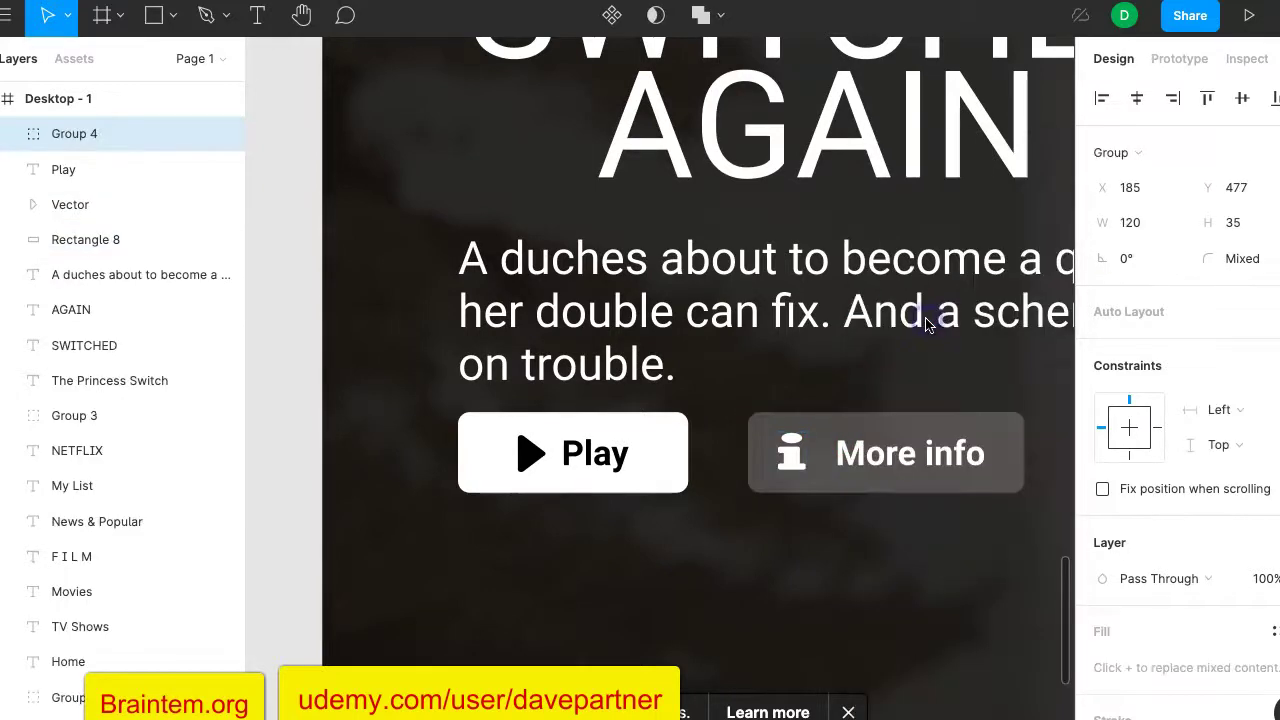
# Group the Play text, its triangle icon and the white rounded rectangle behind them.
pyautogui.click(603, 456)
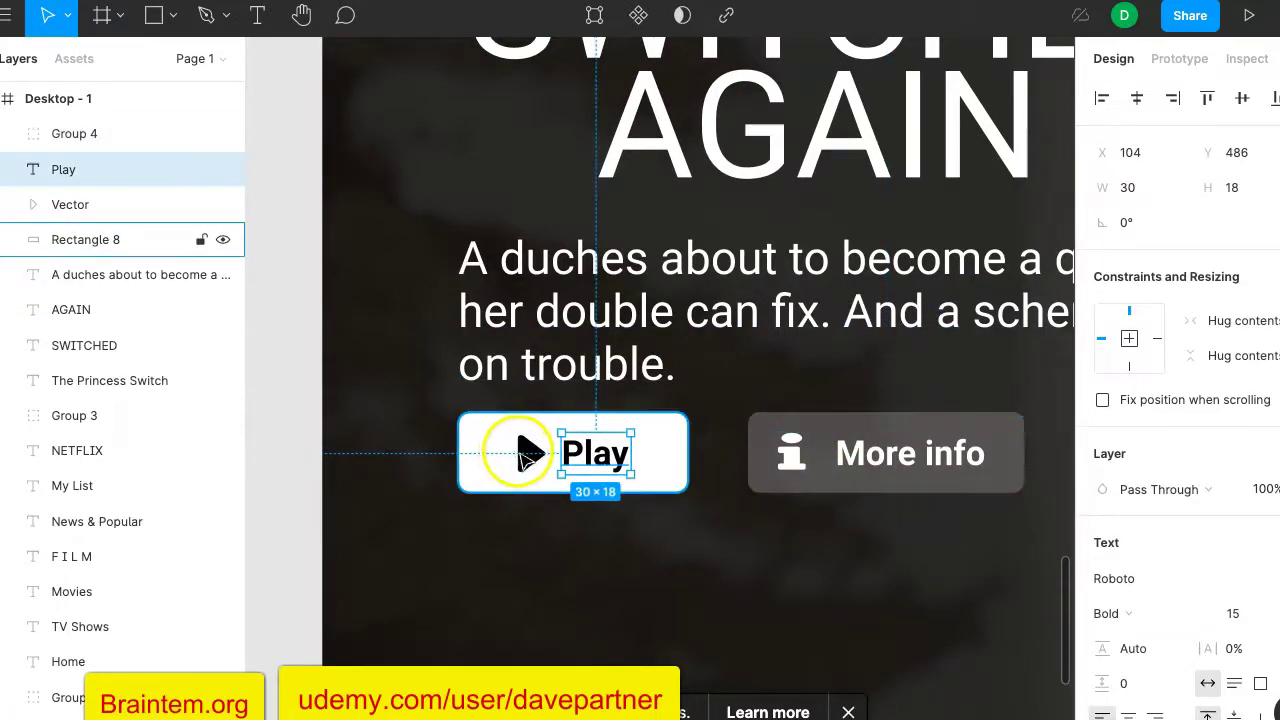
pyautogui.keyDown('shift'); pyautogui.click(528, 455); pyautogui.keyUp('shift')
pyautogui.keyDown('shift'); pyautogui.click(480, 455); pyautogui.keyUp('shift')
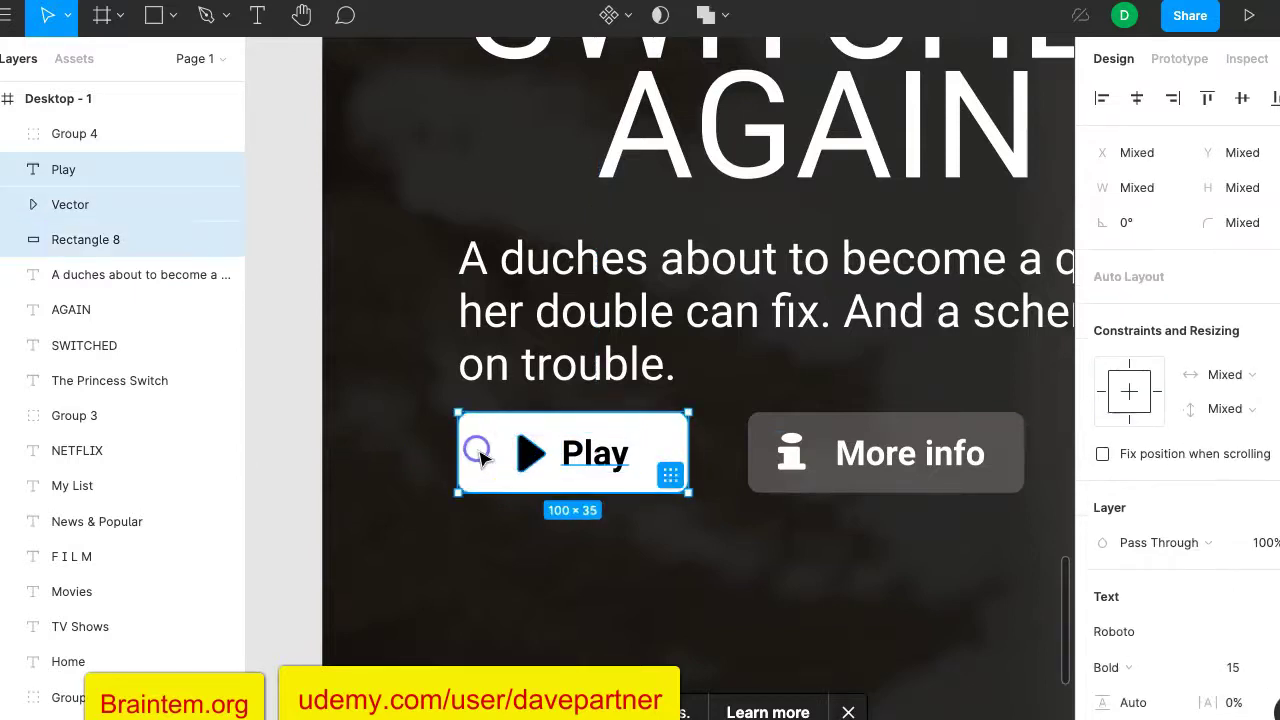
pyautogui.rightClick(566, 458)
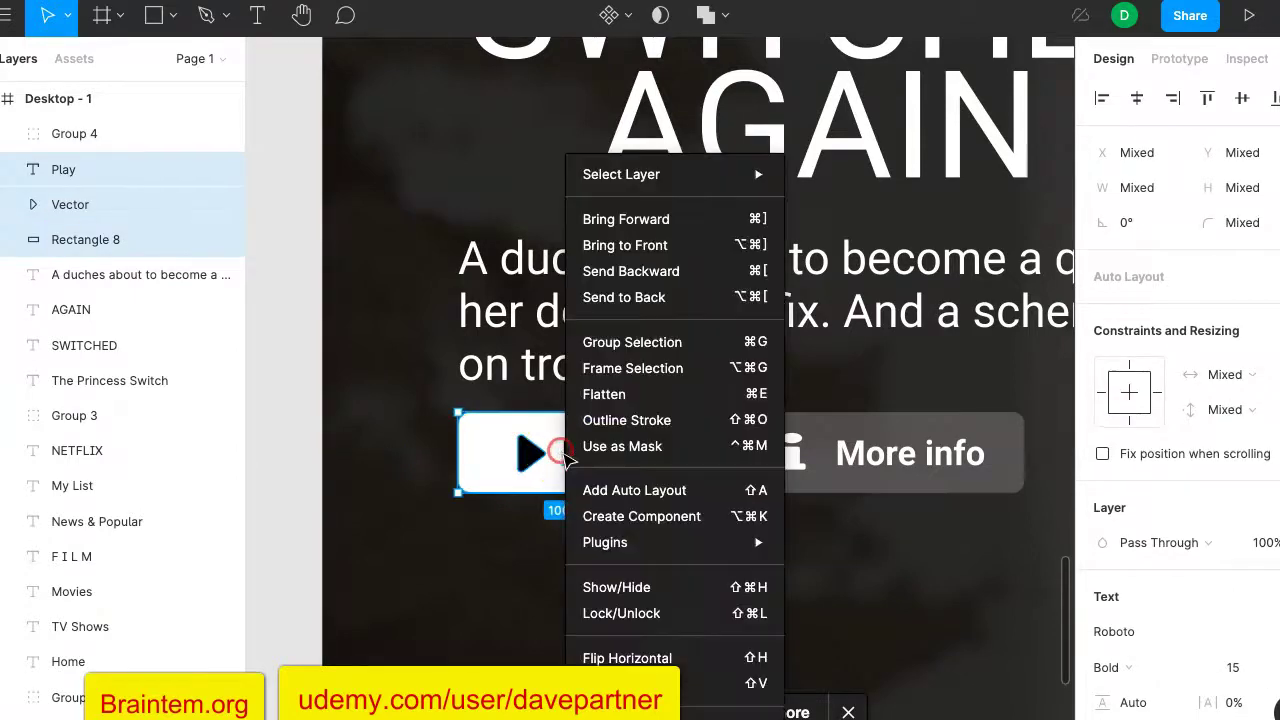
pyautogui.click(640, 345)
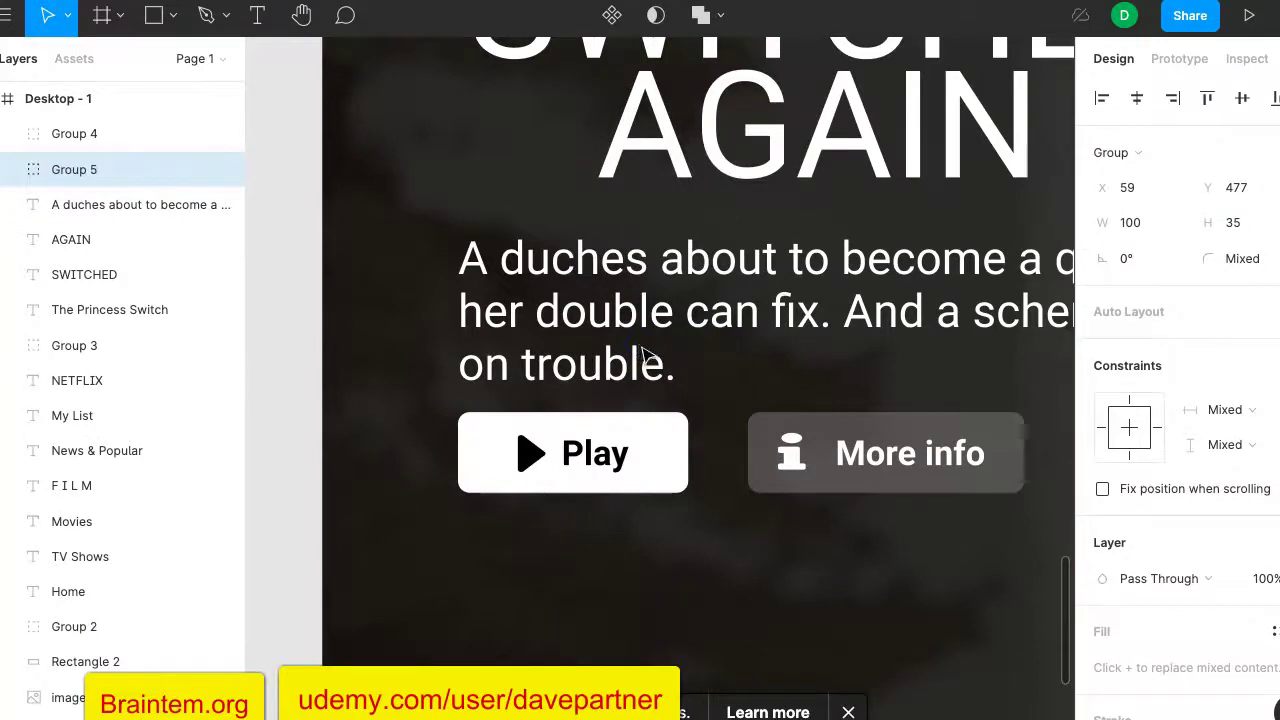
# Compare the desktop frame with the reference screenshot, examining the Continue Watching heading and row beneath the buttons.
pyautogui.scroll(-5, 643, 357)
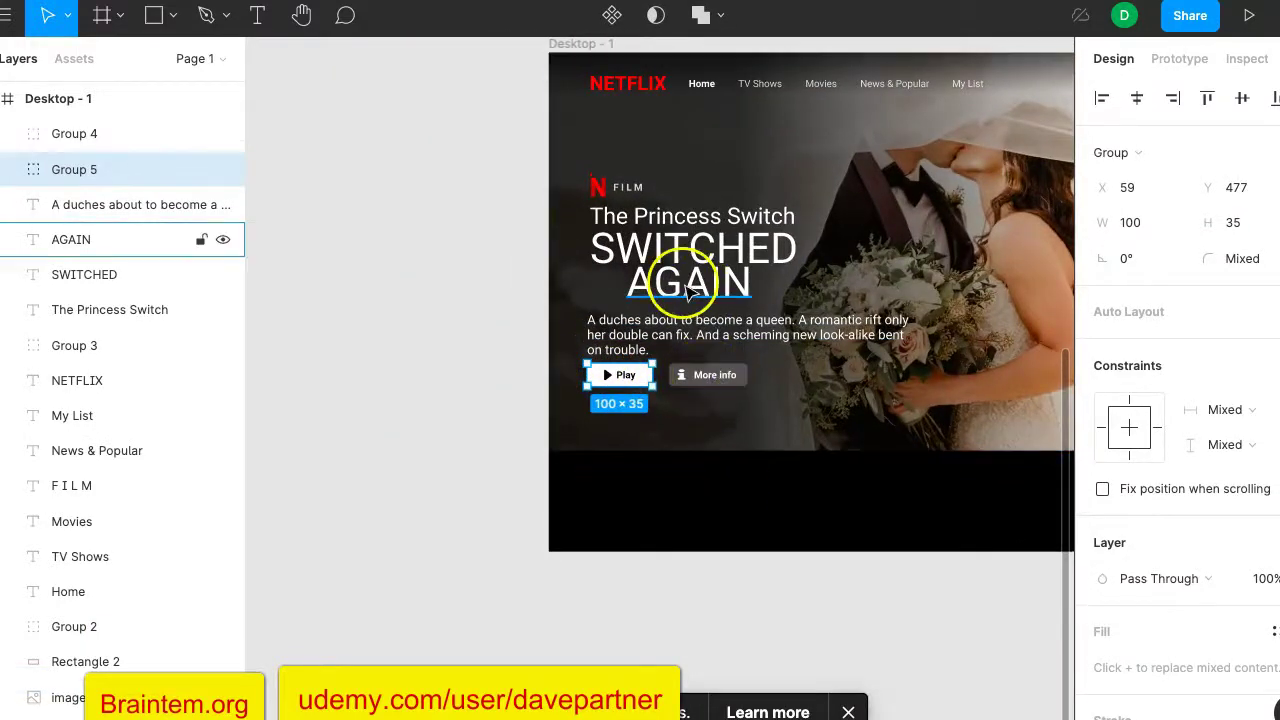
pyautogui.scroll(3, 657, 200)
pyautogui.scroll(-2, 655, 213)
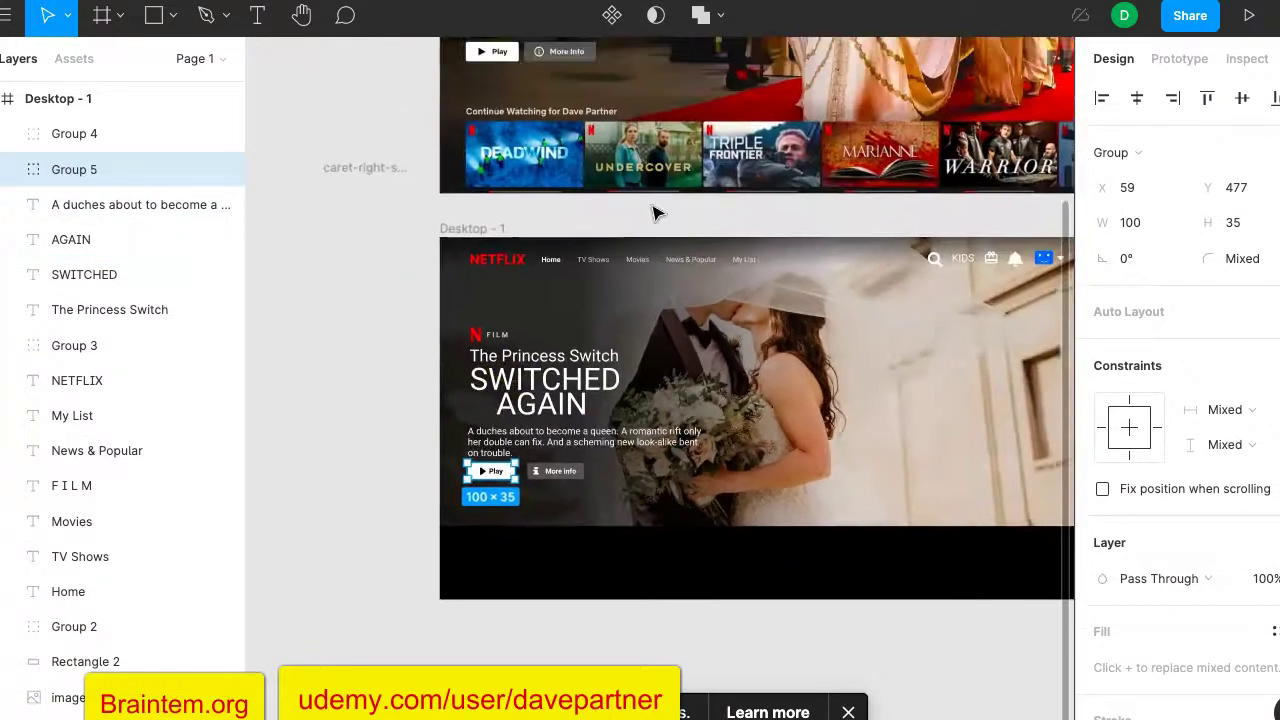
pyautogui.scroll(3, 655, 213)
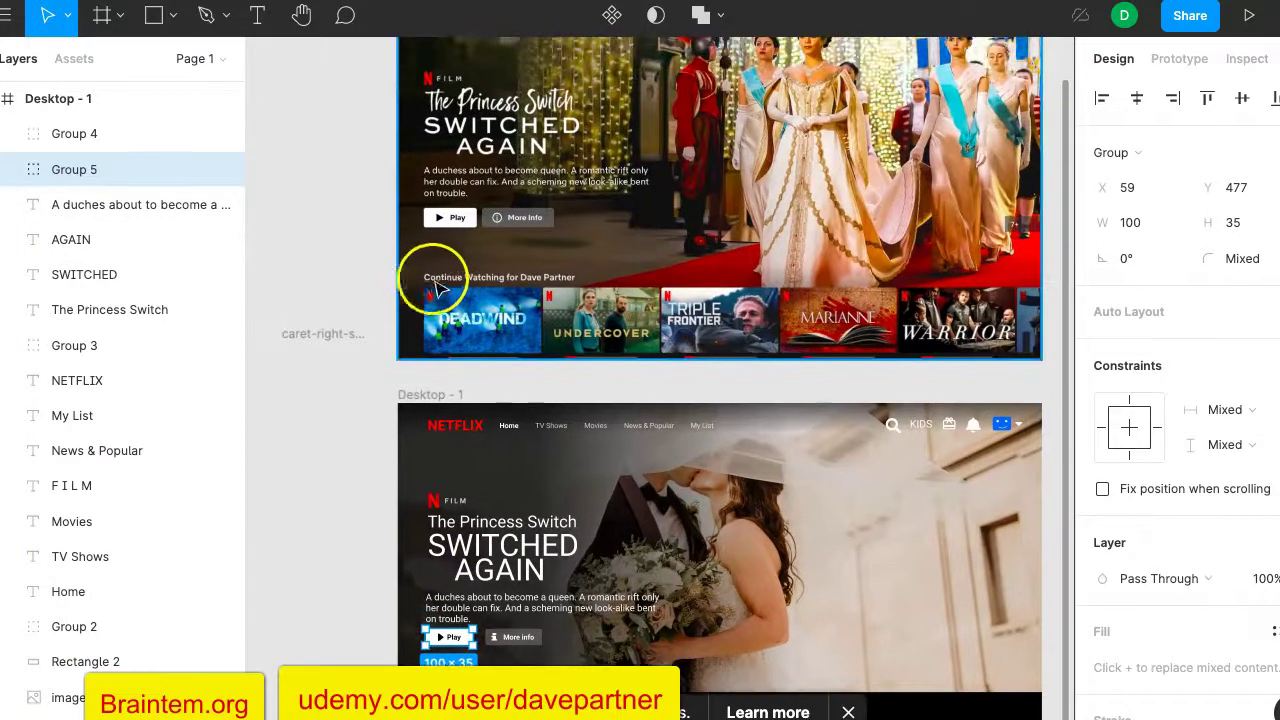
pyautogui.scroll(-3, 567, 318)
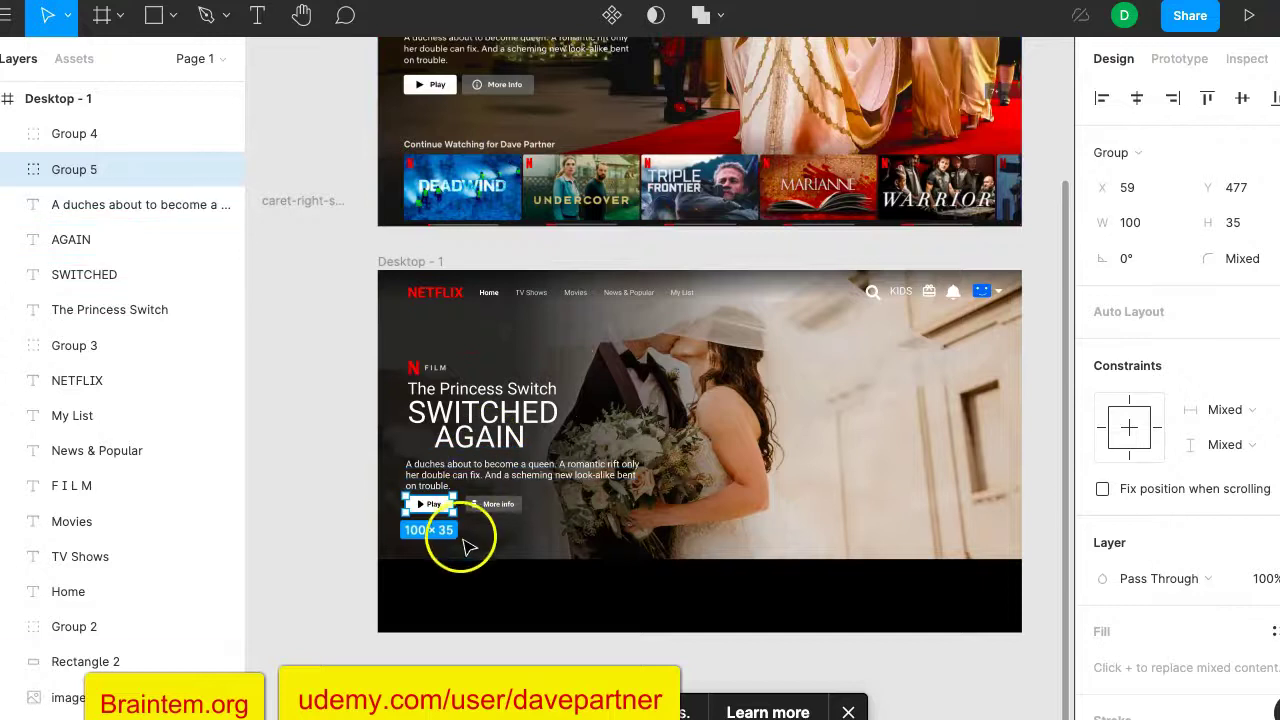
pyautogui.scroll(3, 553, 290)
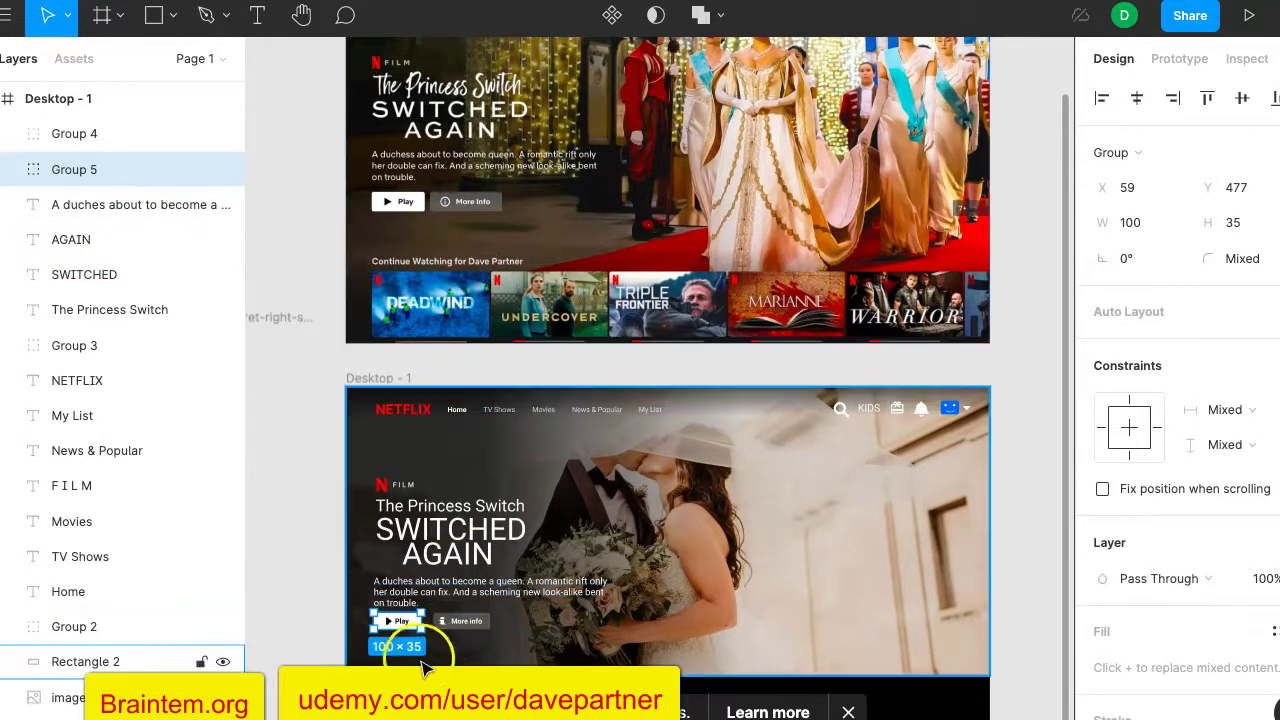
pyautogui.scroll(-1, 420, 665)
pyautogui.scroll(-2, 425, 645)
pyautogui.scroll(5, 449, 529)
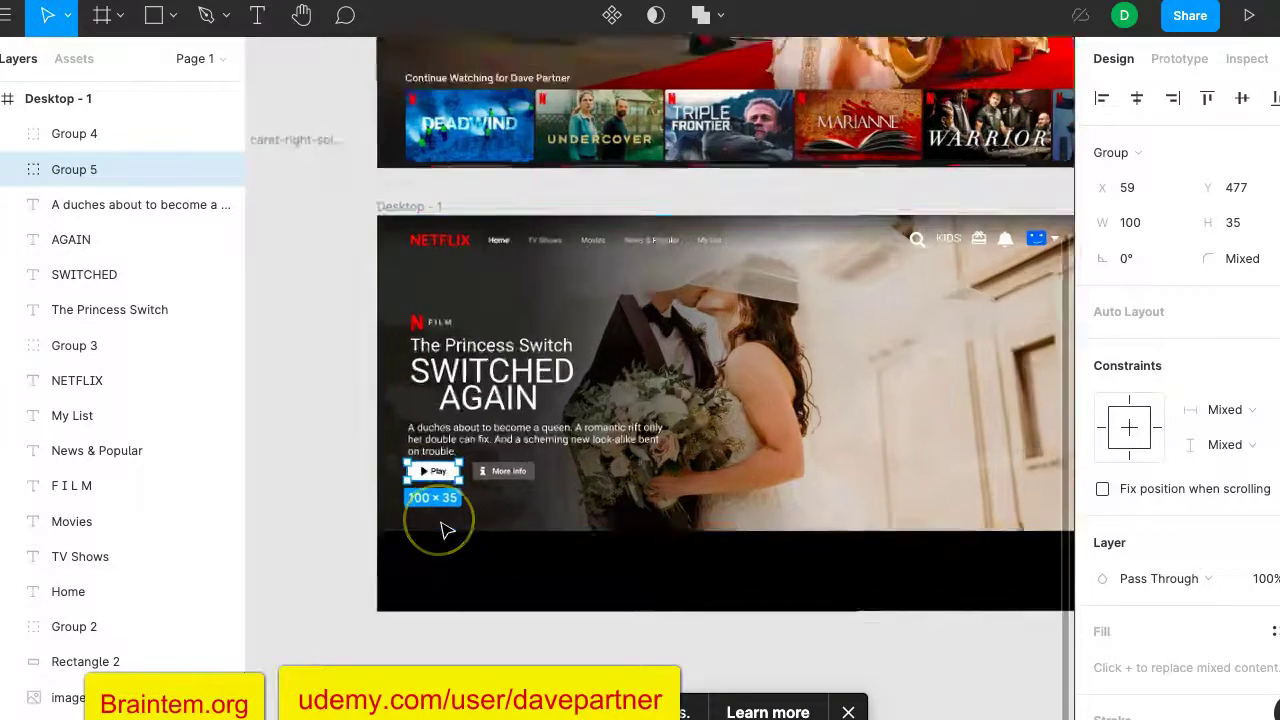
# Add the text "Continue watching for" plus the profile owner's name below the Play button, at about X 56, Y 589.
pyautogui.scroll(3, 445, 530)
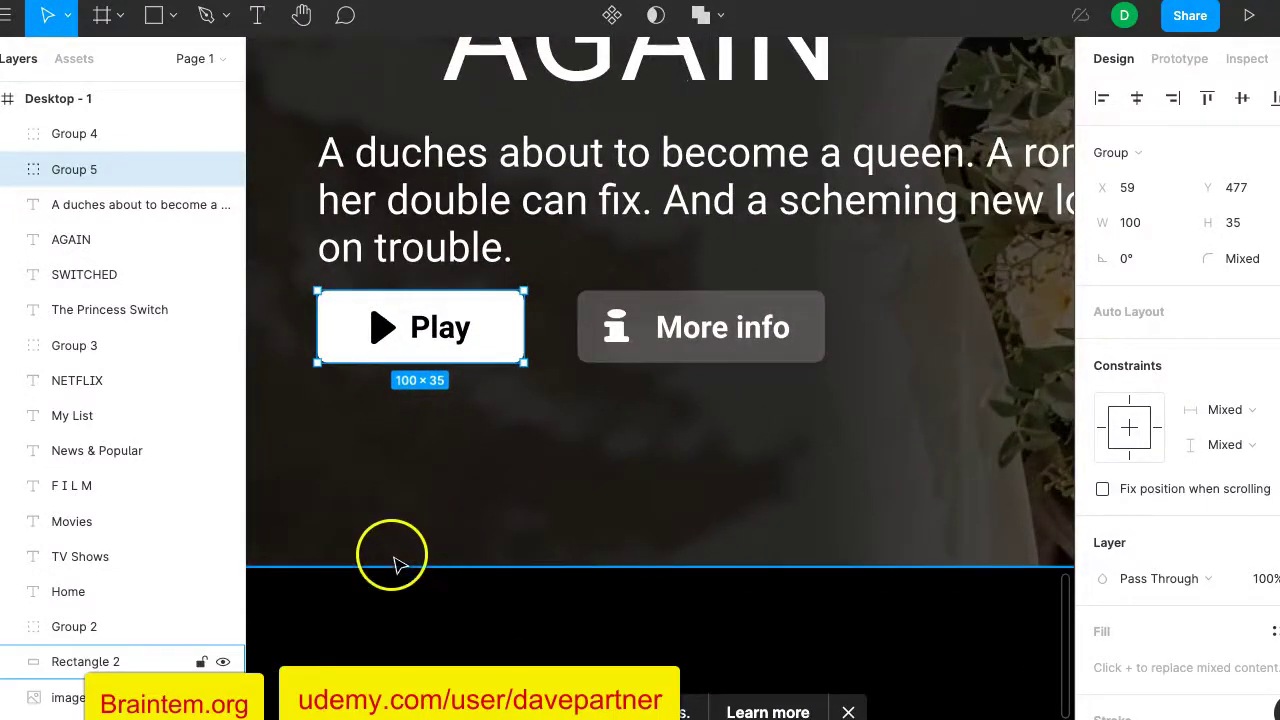
pyautogui.click(256, 17)
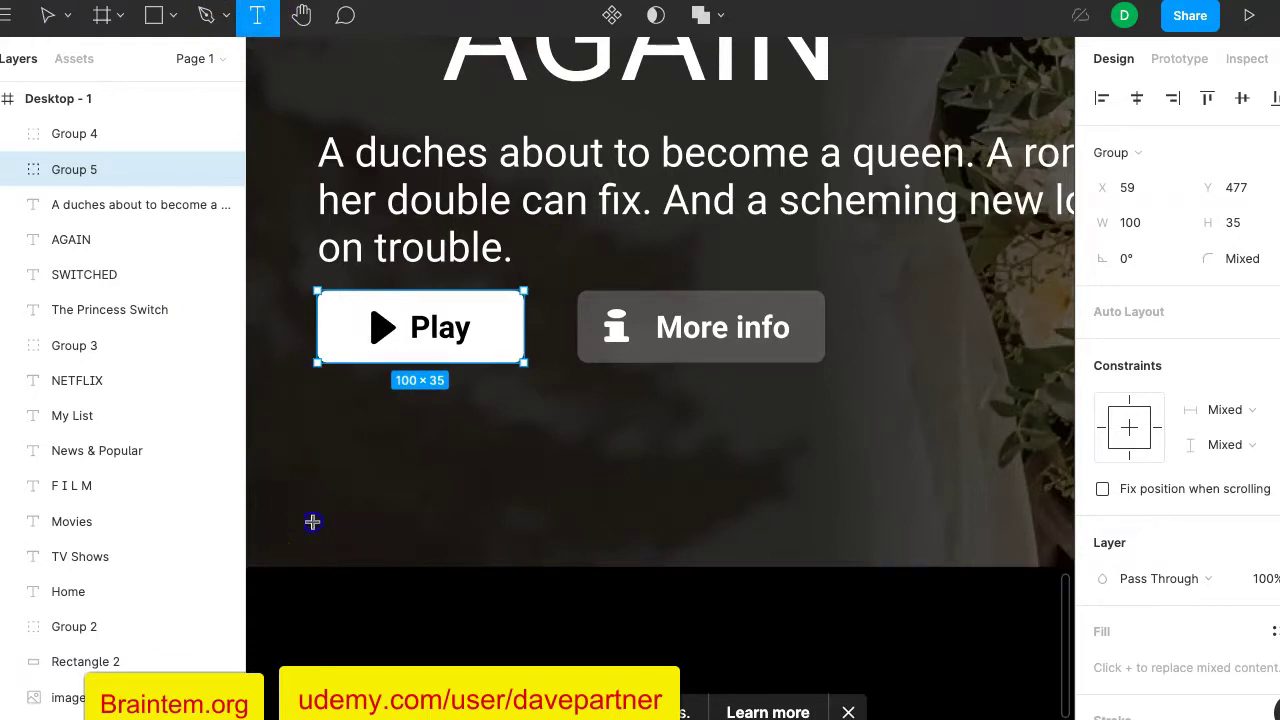
pyautogui.click(312, 521)
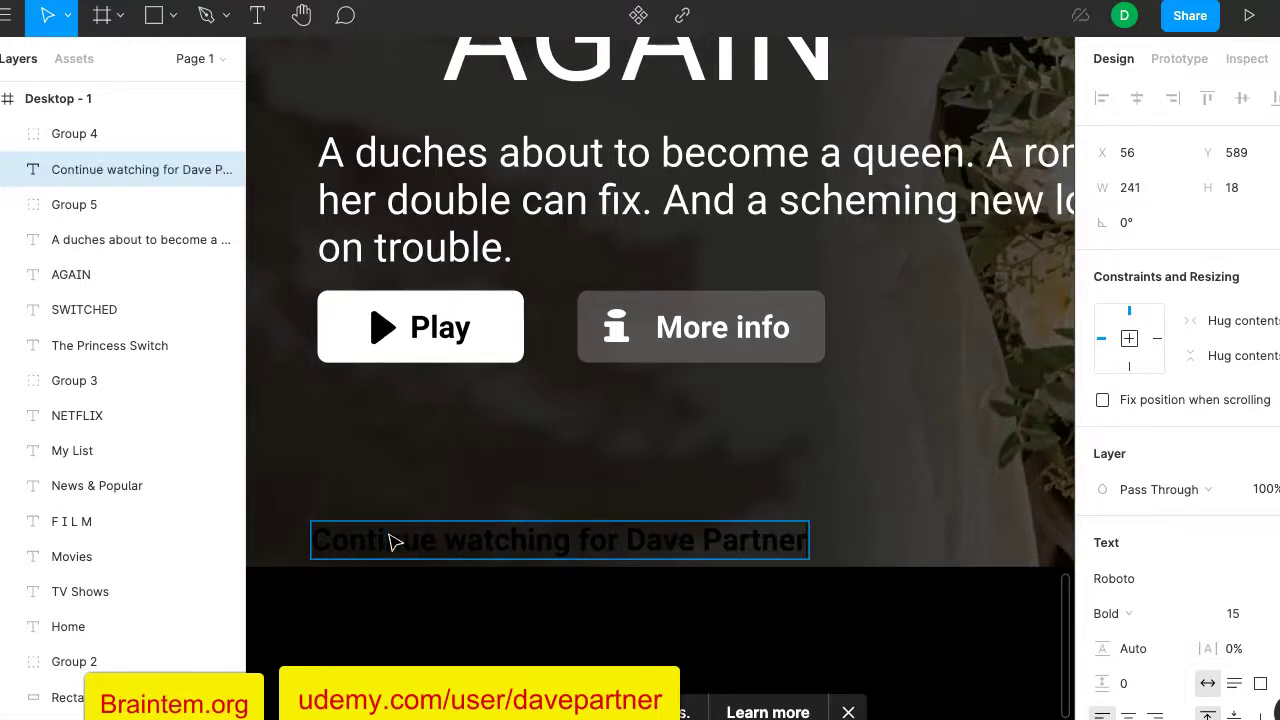
pyautogui.press('Escape')
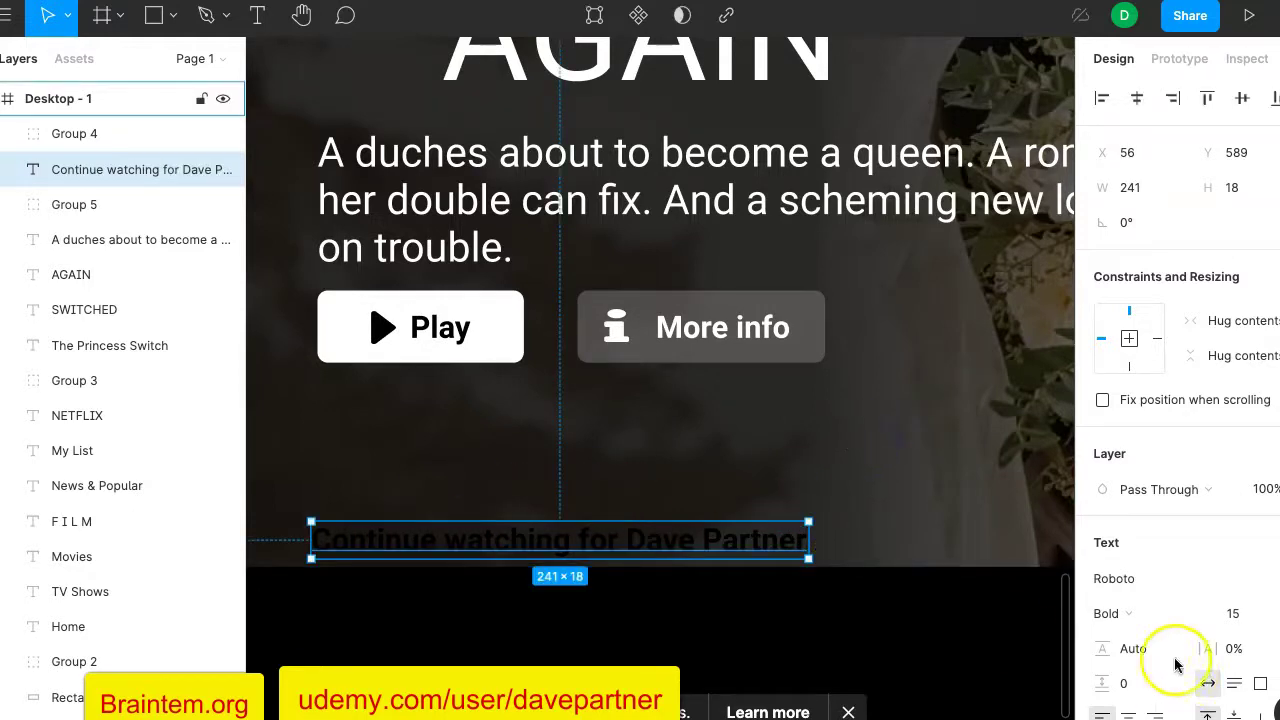
# Change the Continue watching heading's fill color to white, FFFFFF.
pyautogui.scroll(-5, 1160, 589)
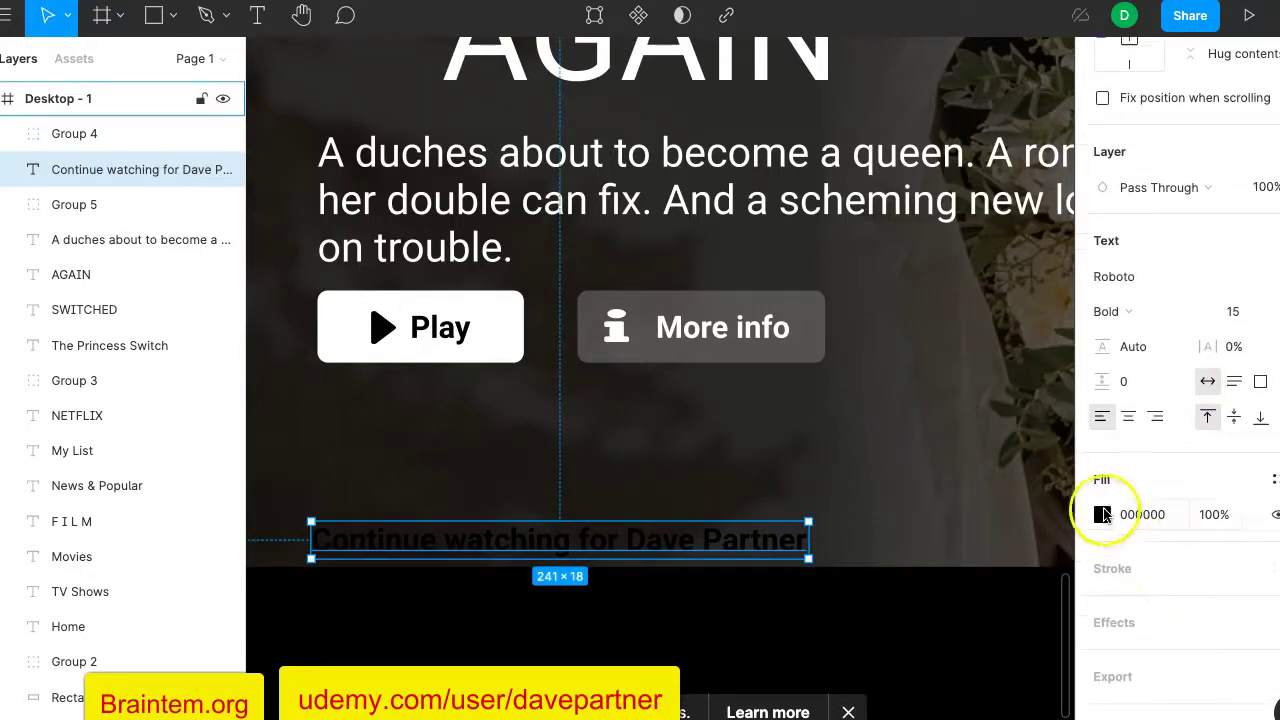
pyautogui.click(1102, 514)
pyautogui.click(836, 652)
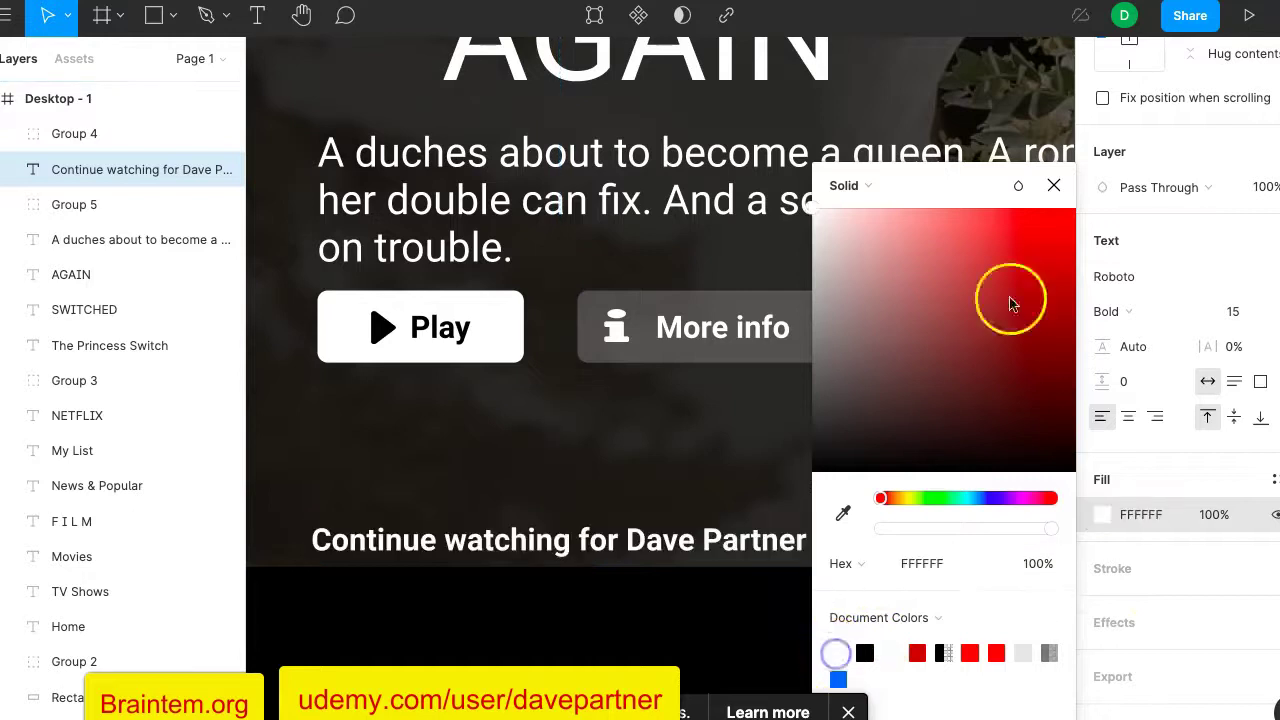
pyautogui.click(1058, 187)
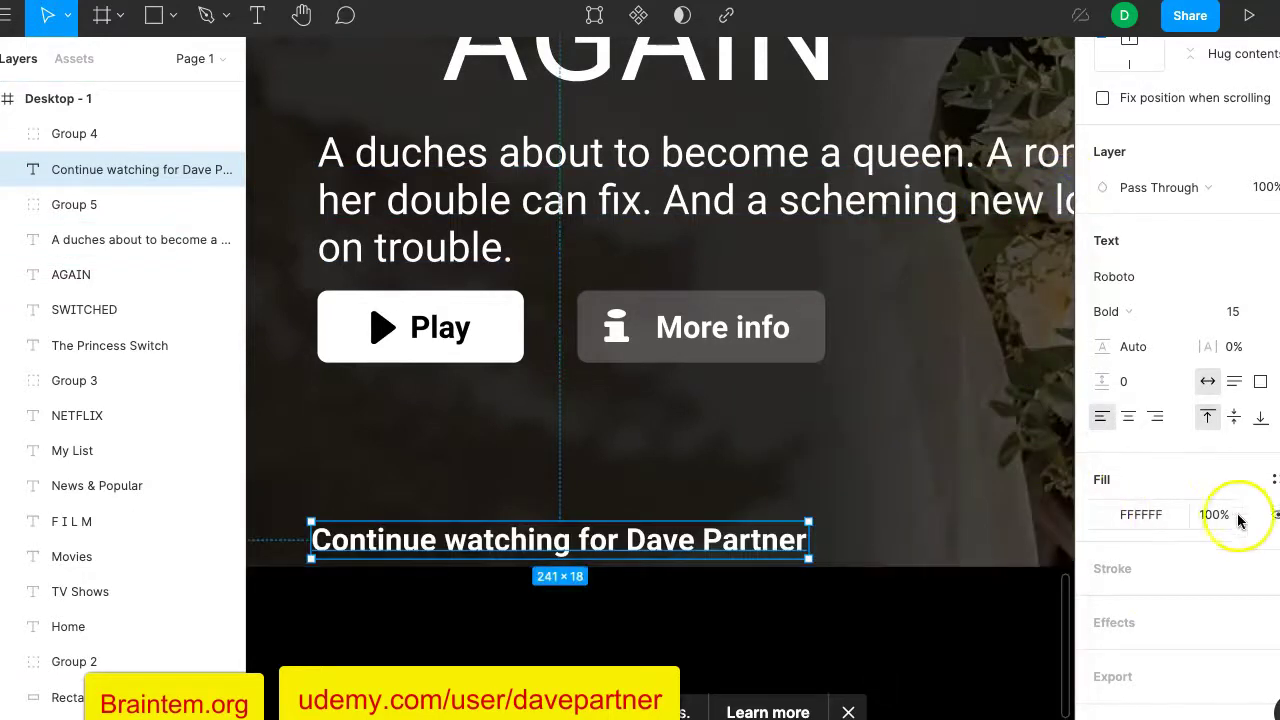
# Set the Continue watching heading's font weight to Regular and compare it with the reference screenshot's heading.
pyautogui.click(1128, 310)
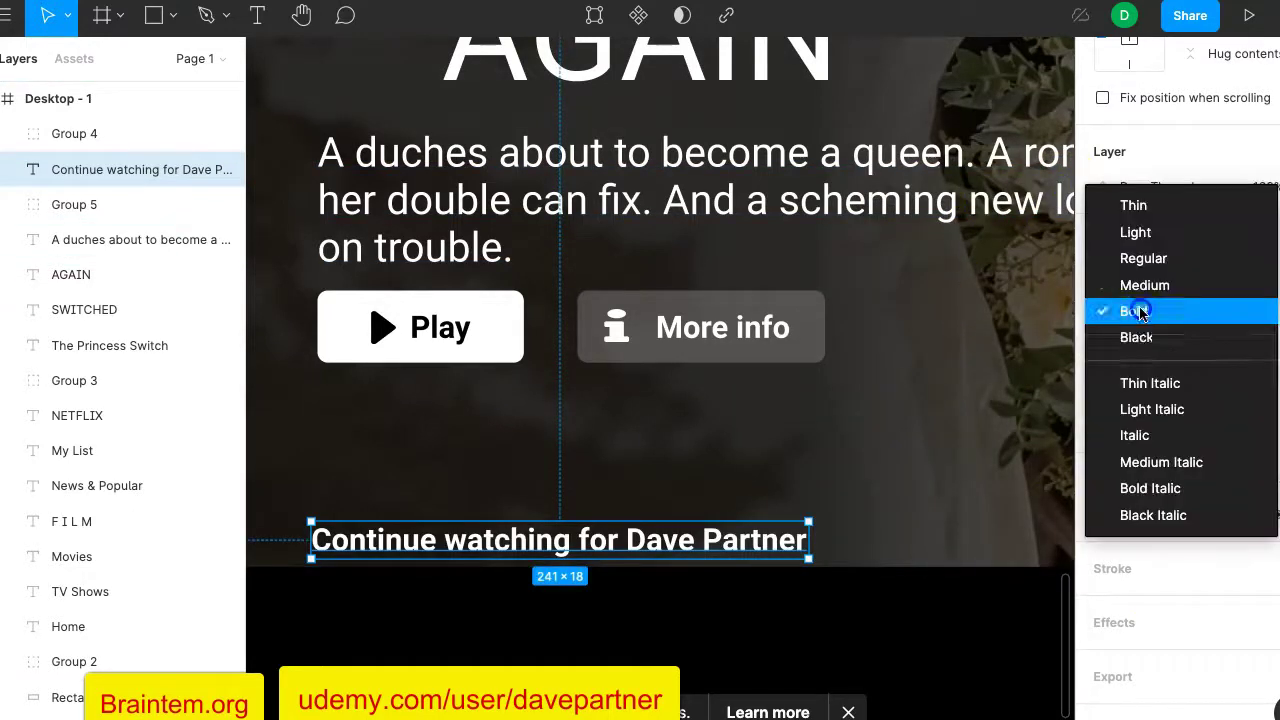
pyautogui.click(1142, 258)
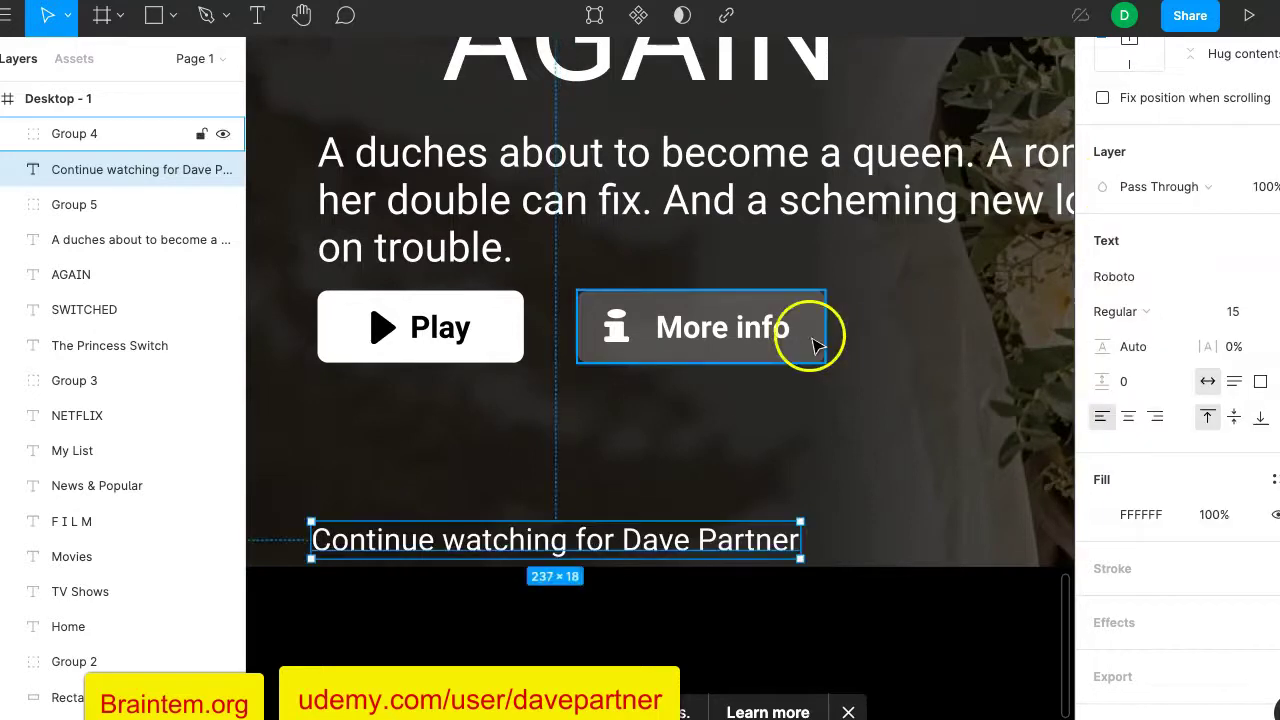
pyautogui.keyDown('ctrl'); pyautogui.scroll(-3, 843, 440); pyautogui.keyUp('ctrl')
pyautogui.scroll(-3, 829, 345)
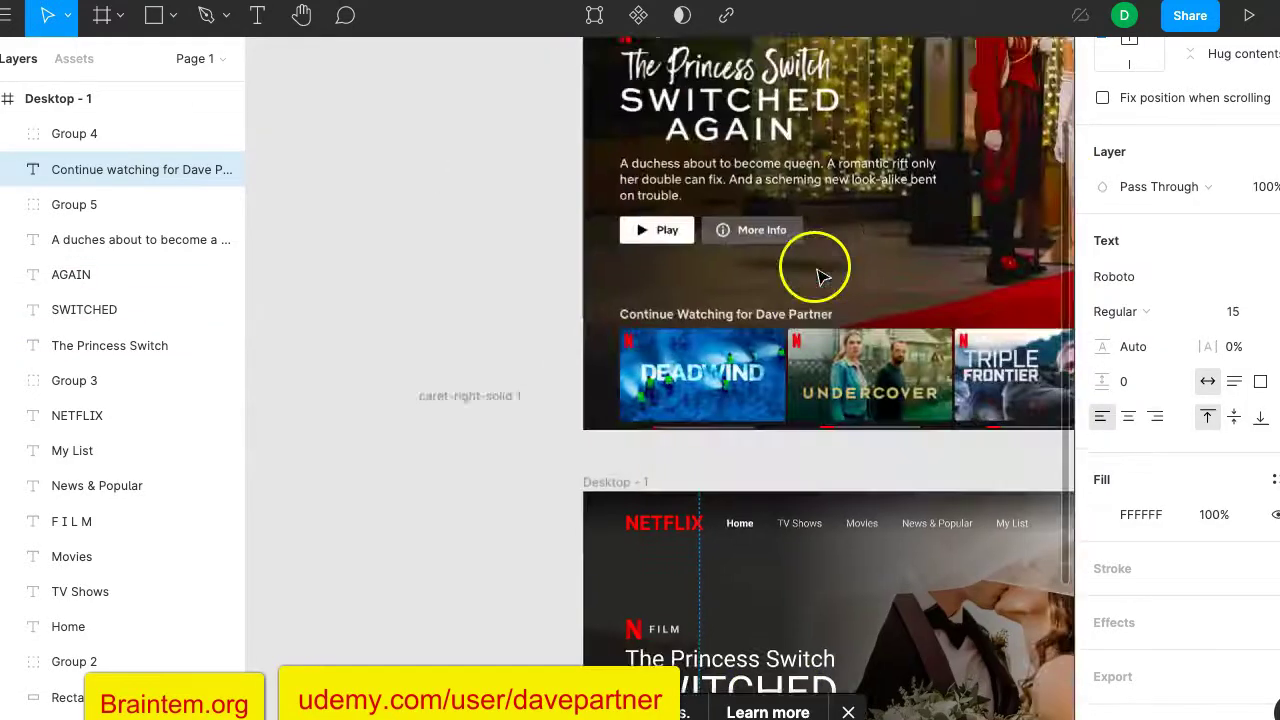
# Set the font weight of the Continue watching heading in the desktop frame to Bold.
pyautogui.scroll(-5, 815, 355)
pyautogui.hscroll(2, 815, 355)
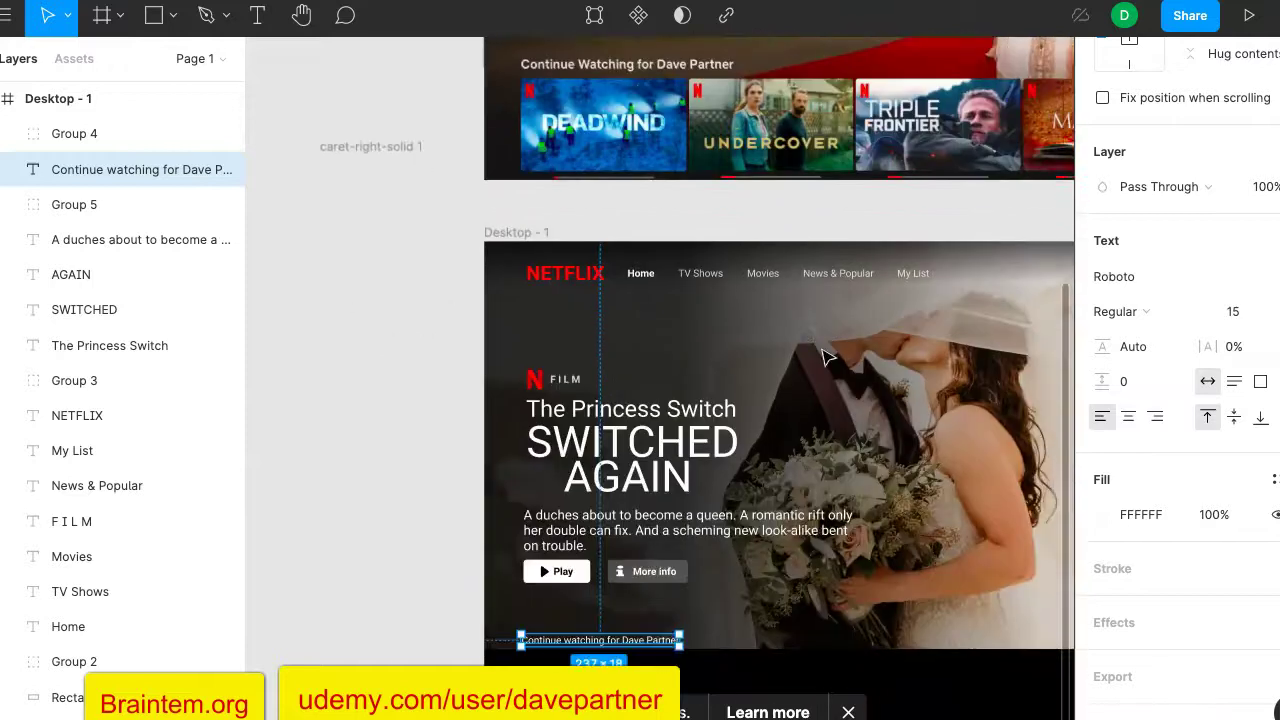
pyautogui.click(810, 377)
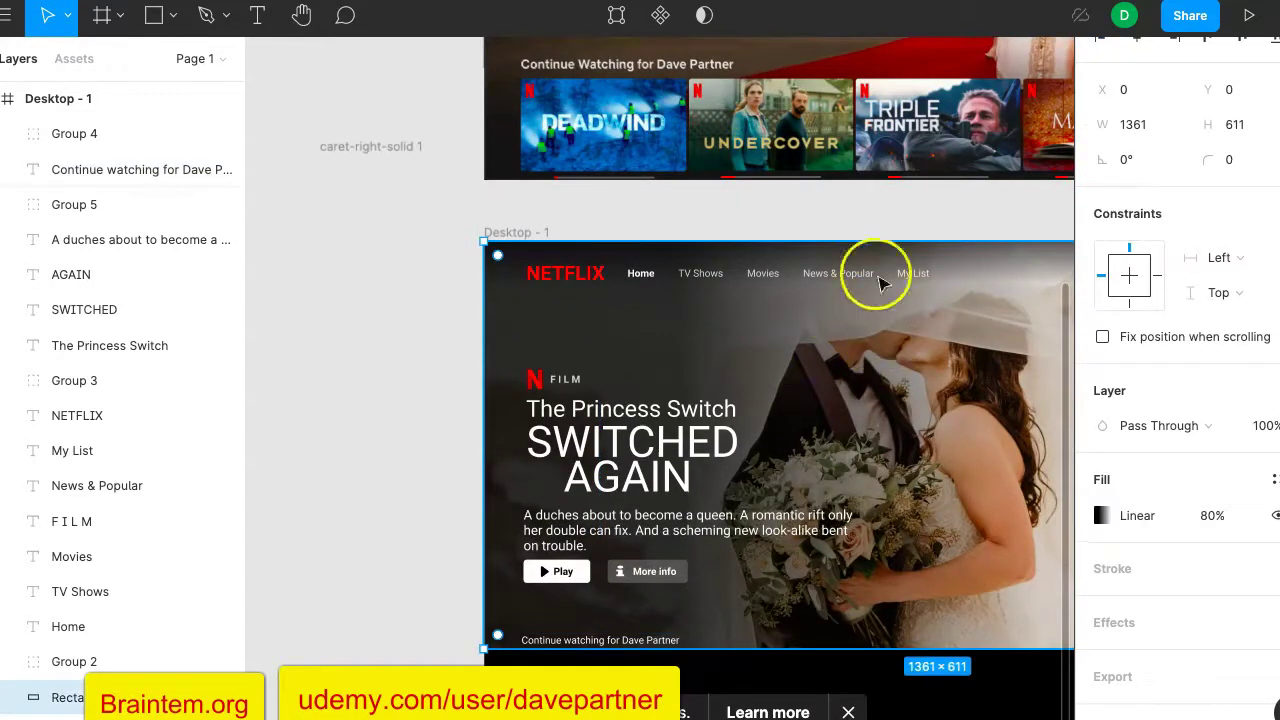
pyautogui.scroll(1, 834, 257)
pyautogui.scroll(-3, 834, 257)
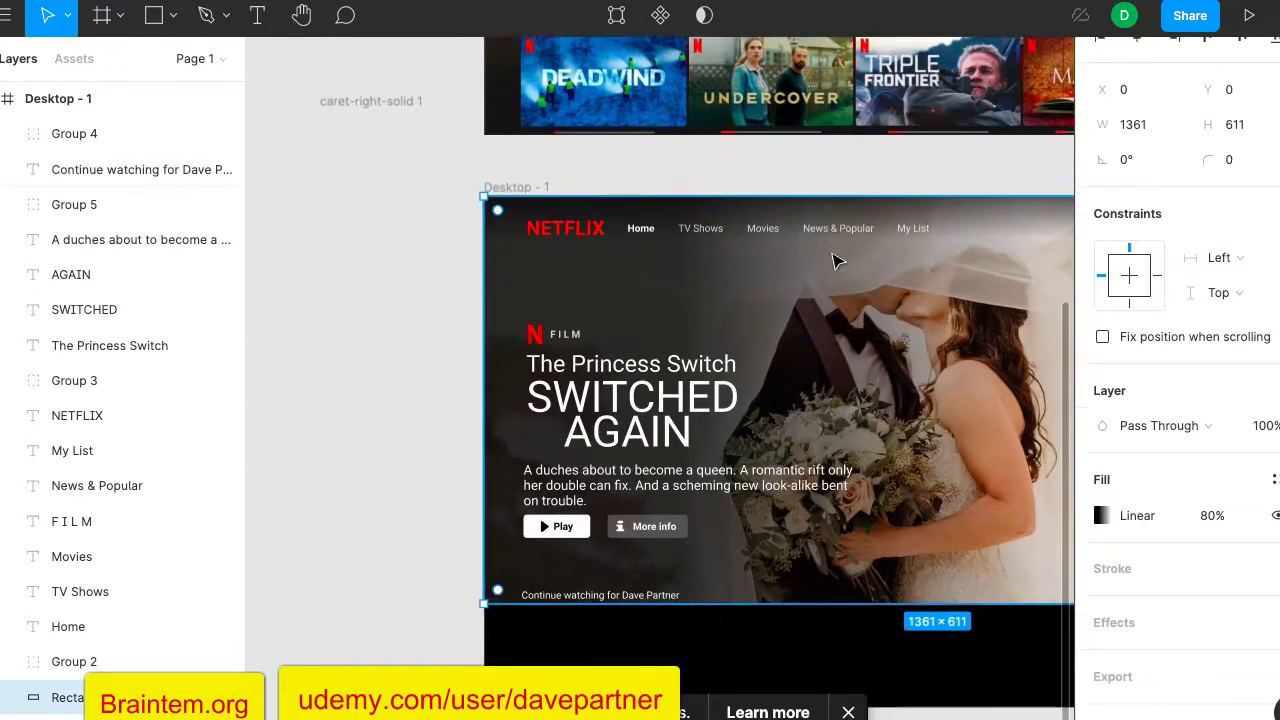
pyautogui.click(668, 594)
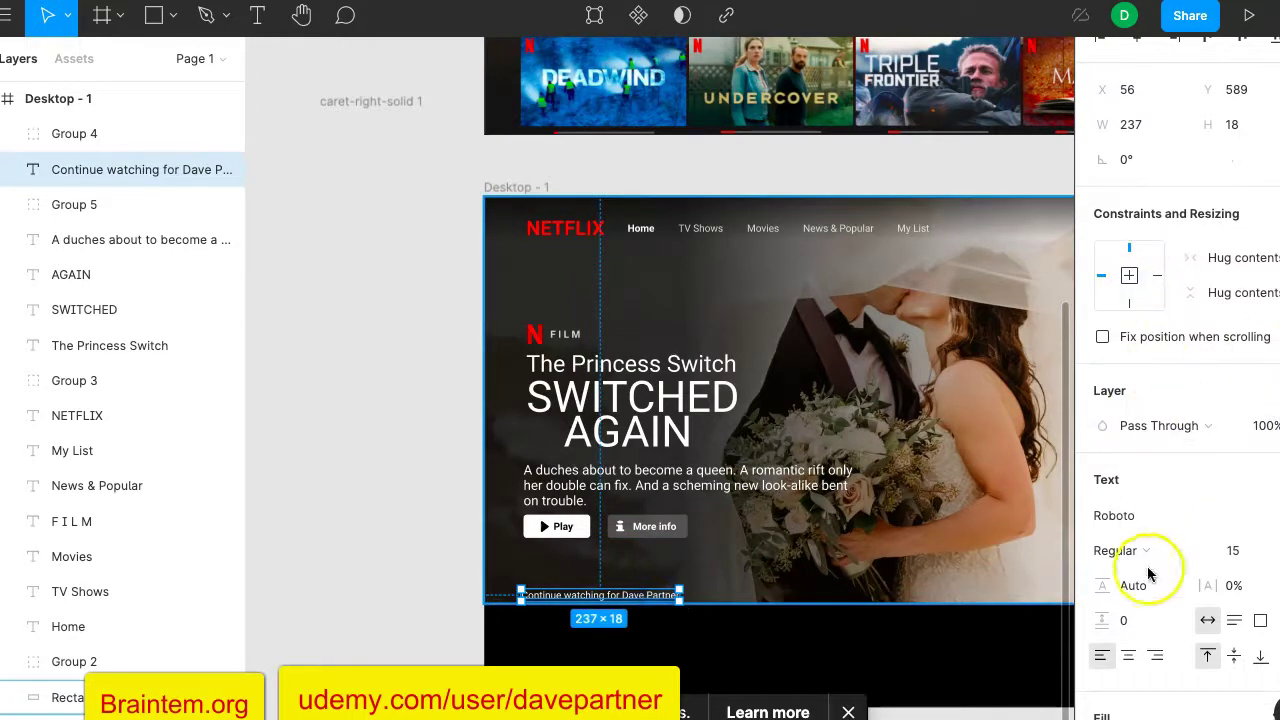
pyautogui.click(1200, 550)
pyautogui.click(1171, 601)
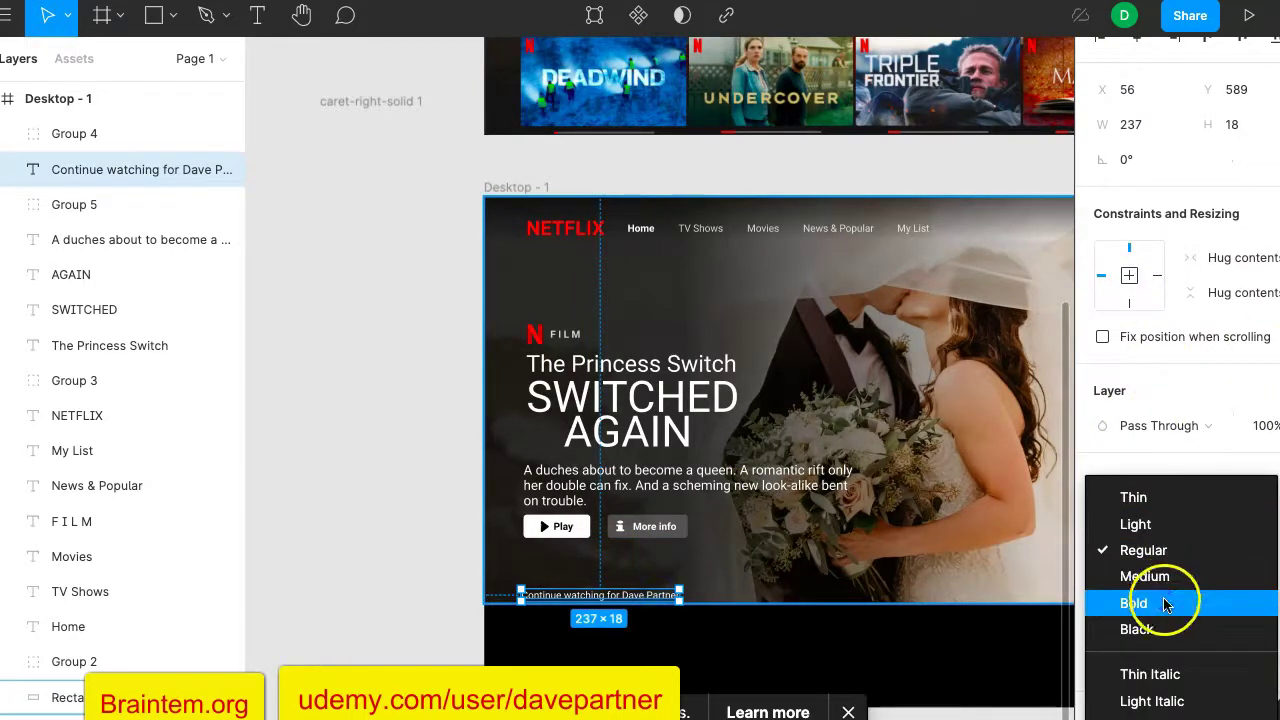
pyautogui.click(1050, 157)
# Compare the desktop frame's bold Continue watching heading with the reference screenshot's heading and the thumbnail row beneath it.
pyautogui.scroll(5, 1030, 160)
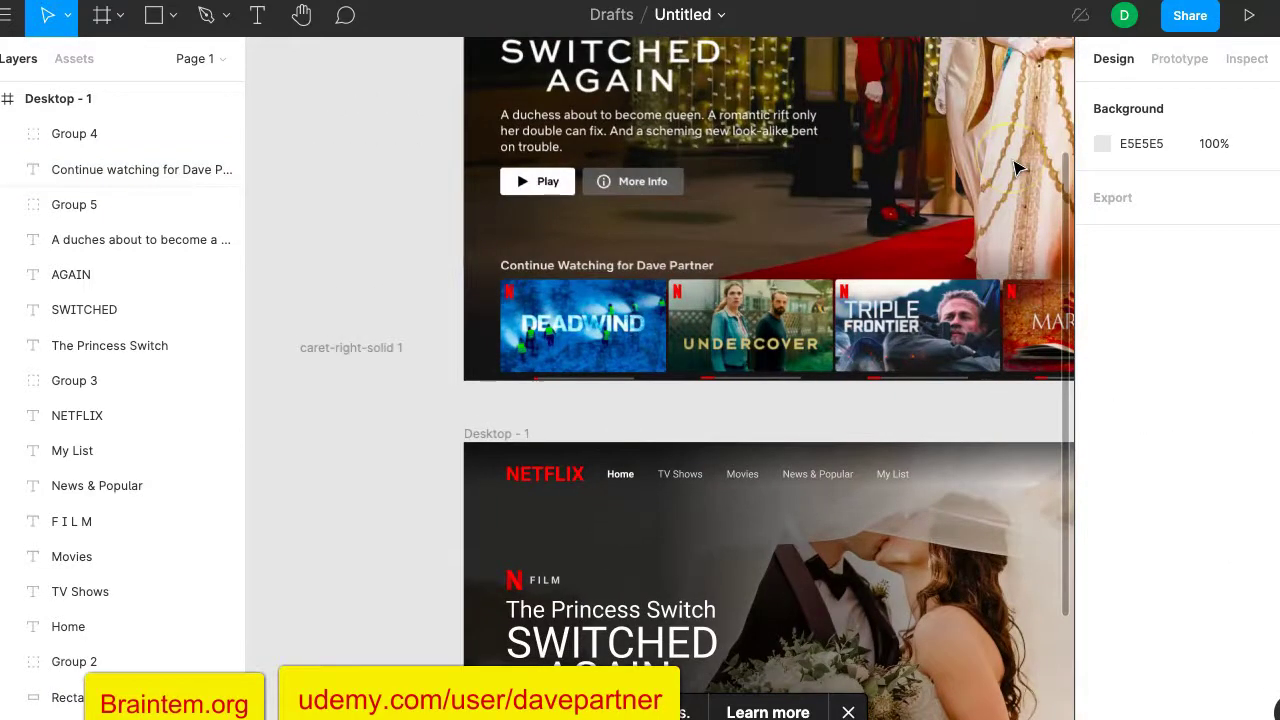
pyautogui.scroll(-7, 1017, 168)
pyautogui.scroll(3, 1017, 168)
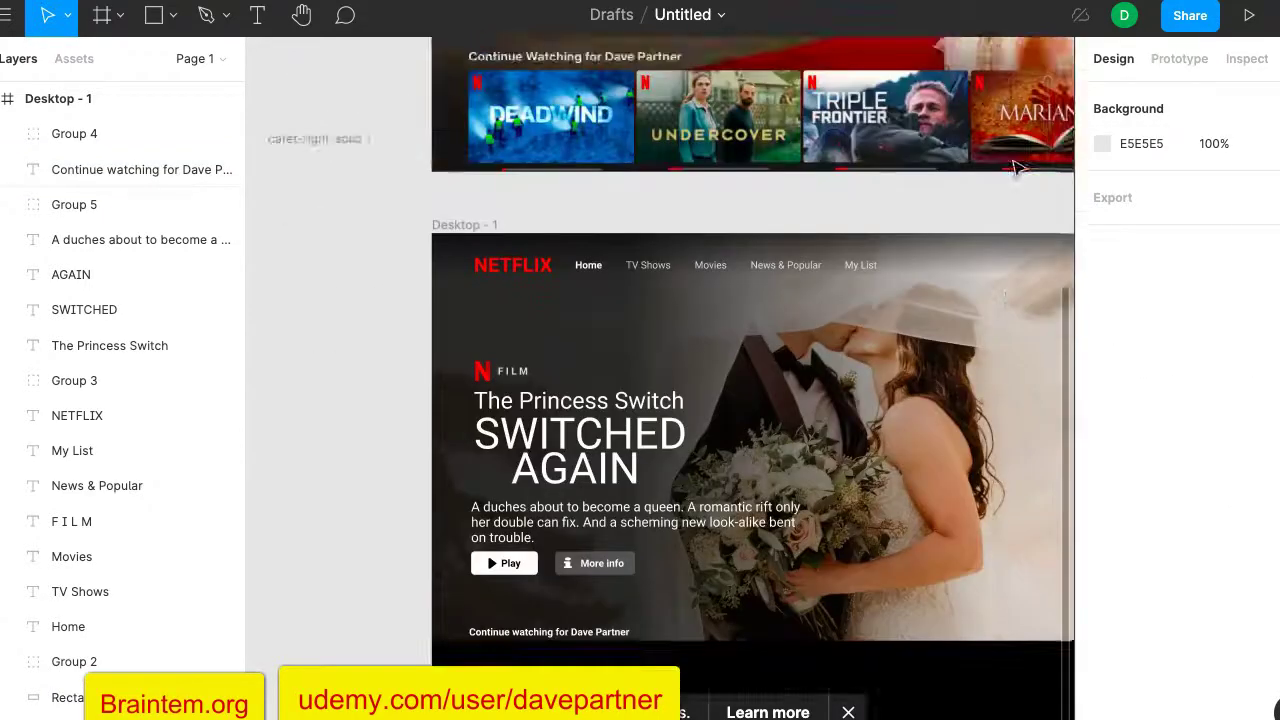
pyautogui.scroll(3, 1017, 168)
pyautogui.scroll(-5, 1017, 168)
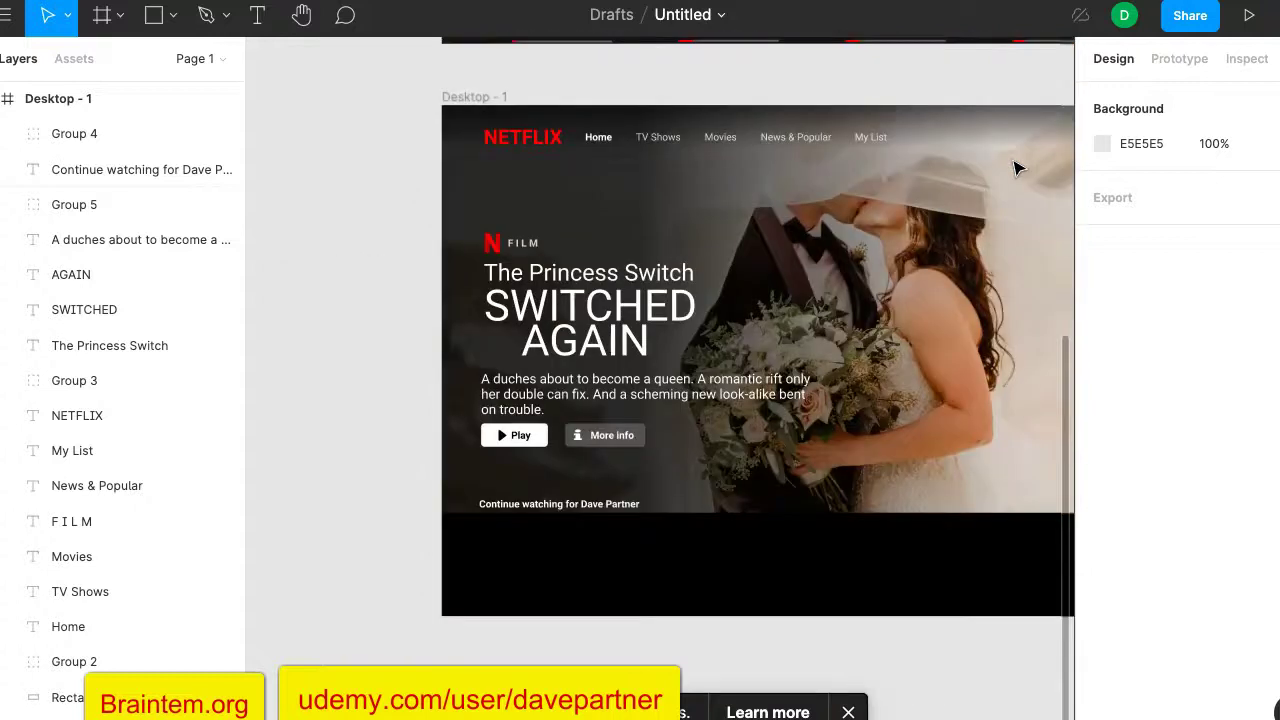
pyautogui.scroll(4, 1017, 168)
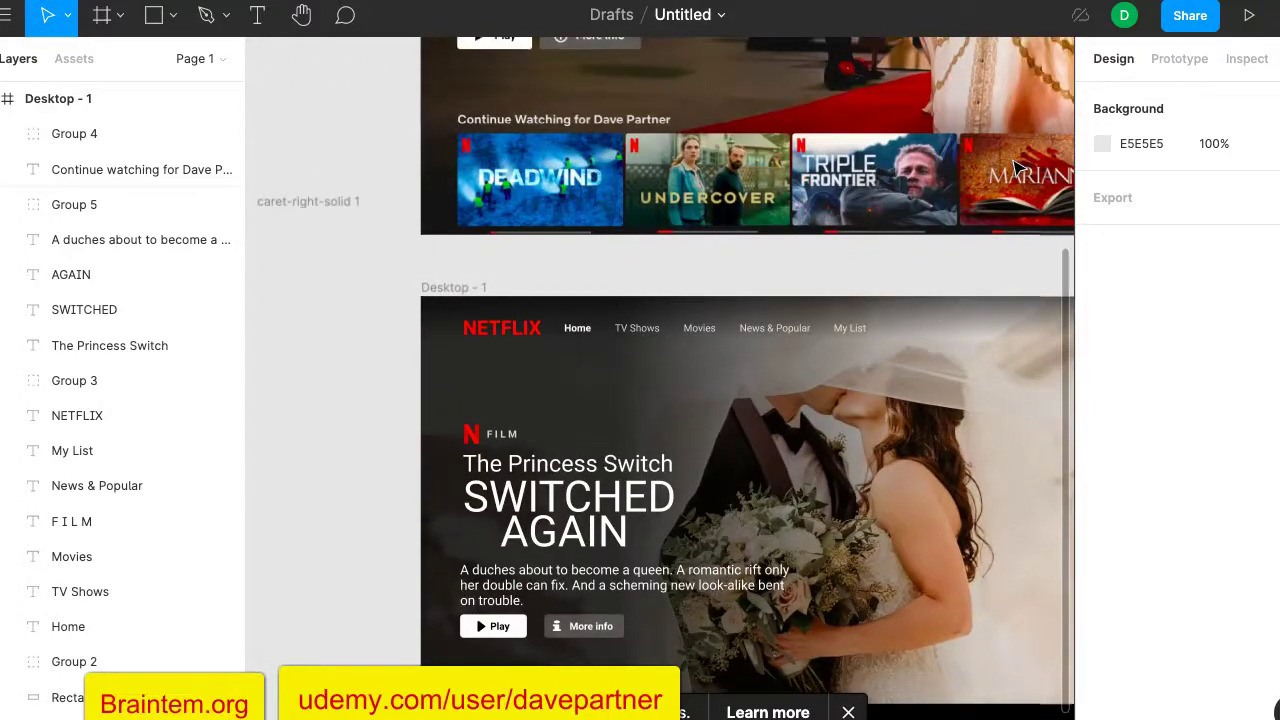
pyautogui.scroll(-4, 1017, 168)
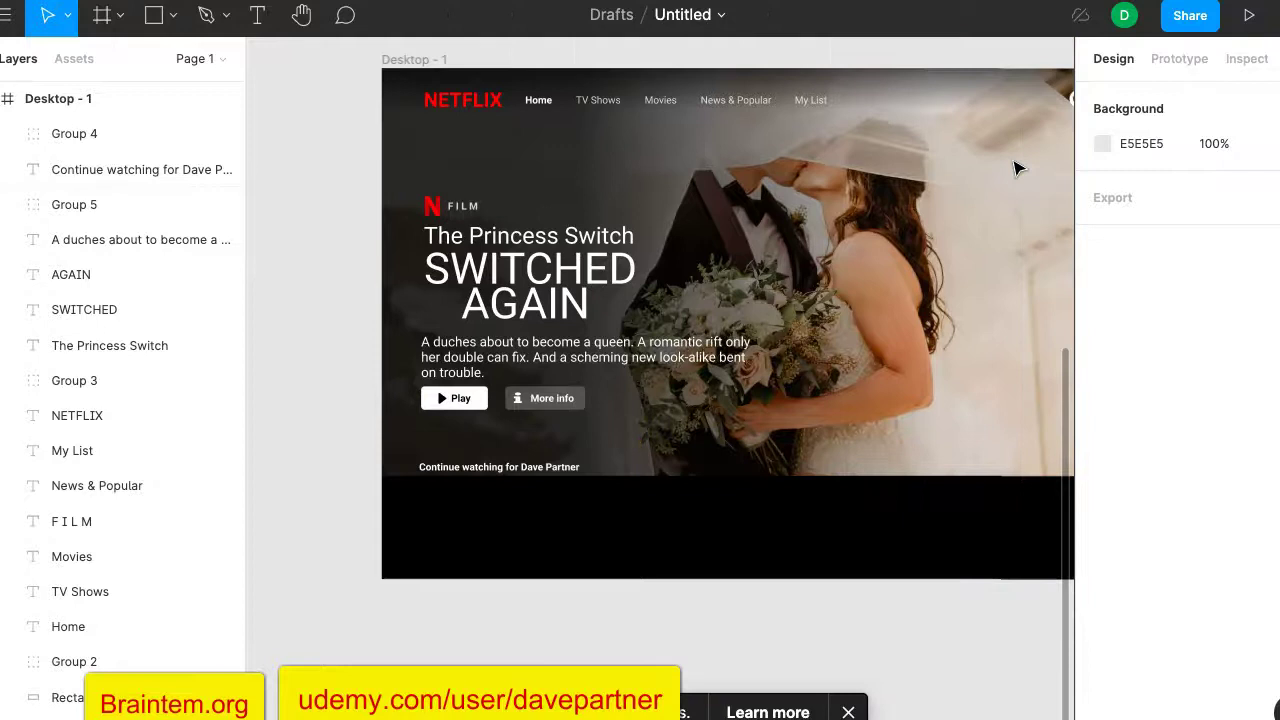
pyautogui.scroll(4, 1017, 168)
pyautogui.scroll(2, 1017, 168)
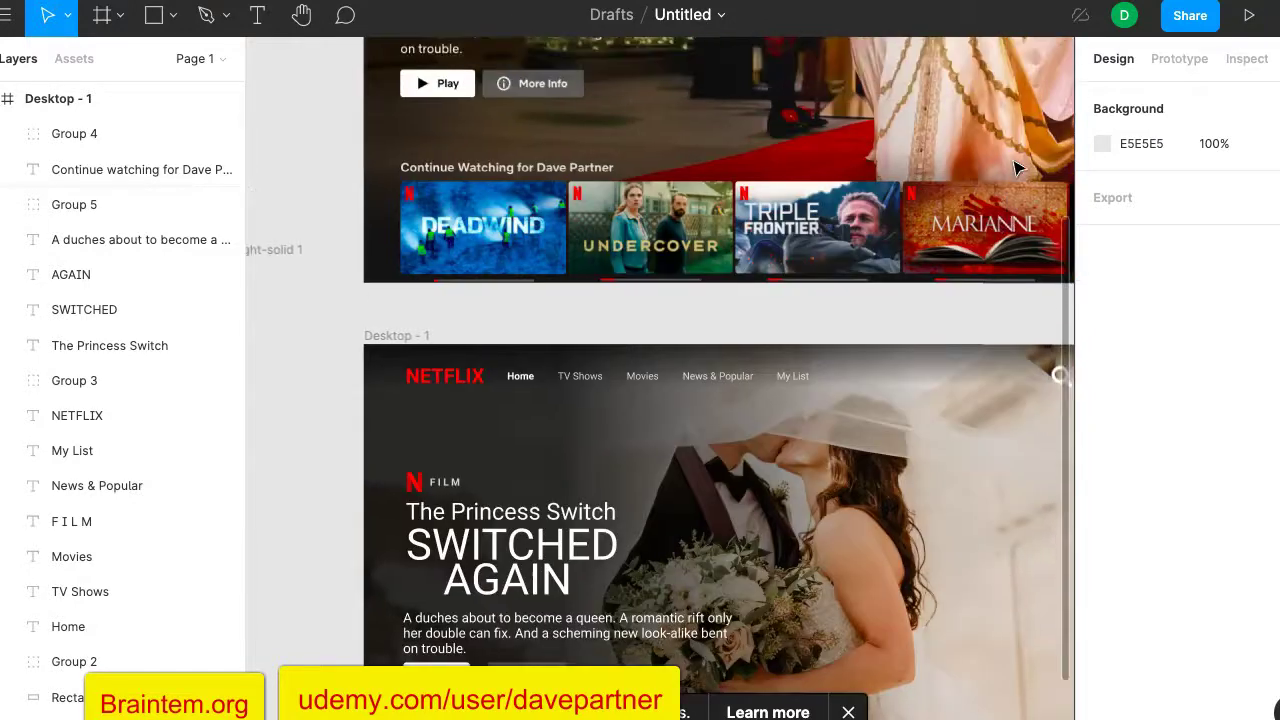
pyautogui.hscroll(3, 1017, 168)
pyautogui.hscroll(-6, 1017, 168)
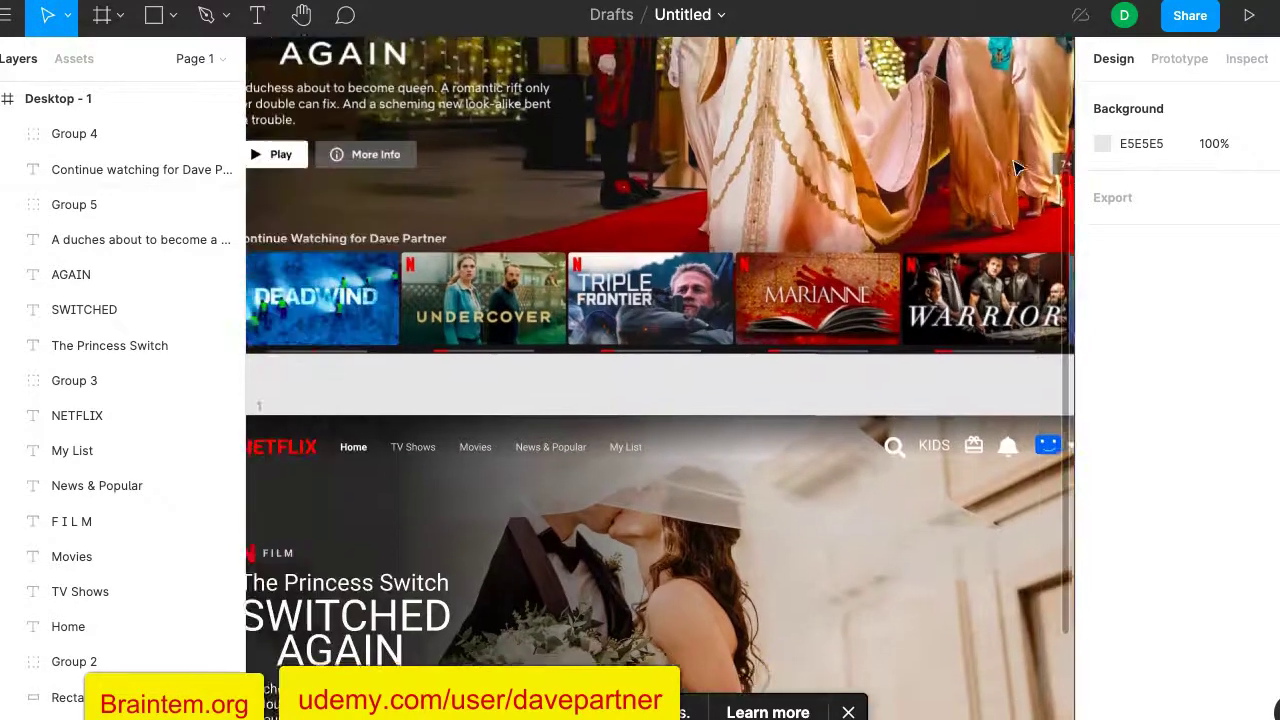
pyautogui.scroll(-1, 1017, 168)
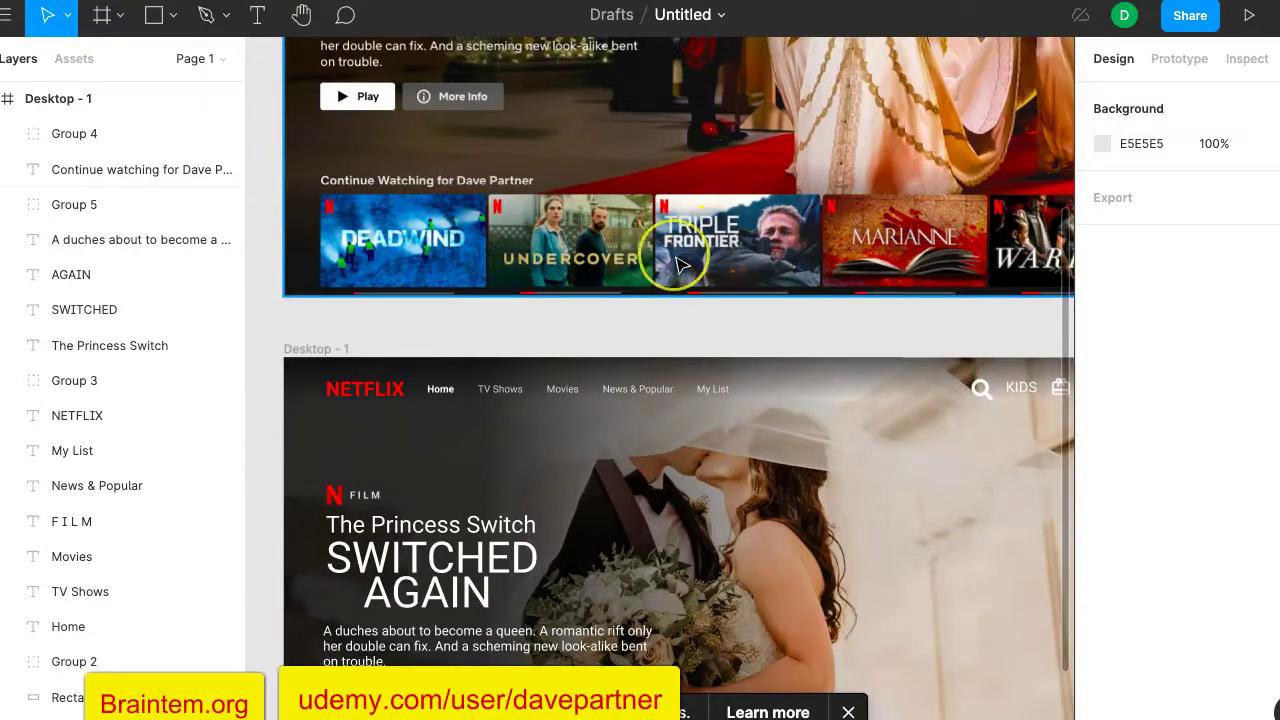
pyautogui.scroll(-1, 680, 262)
pyautogui.hscroll(-3, 680, 262)
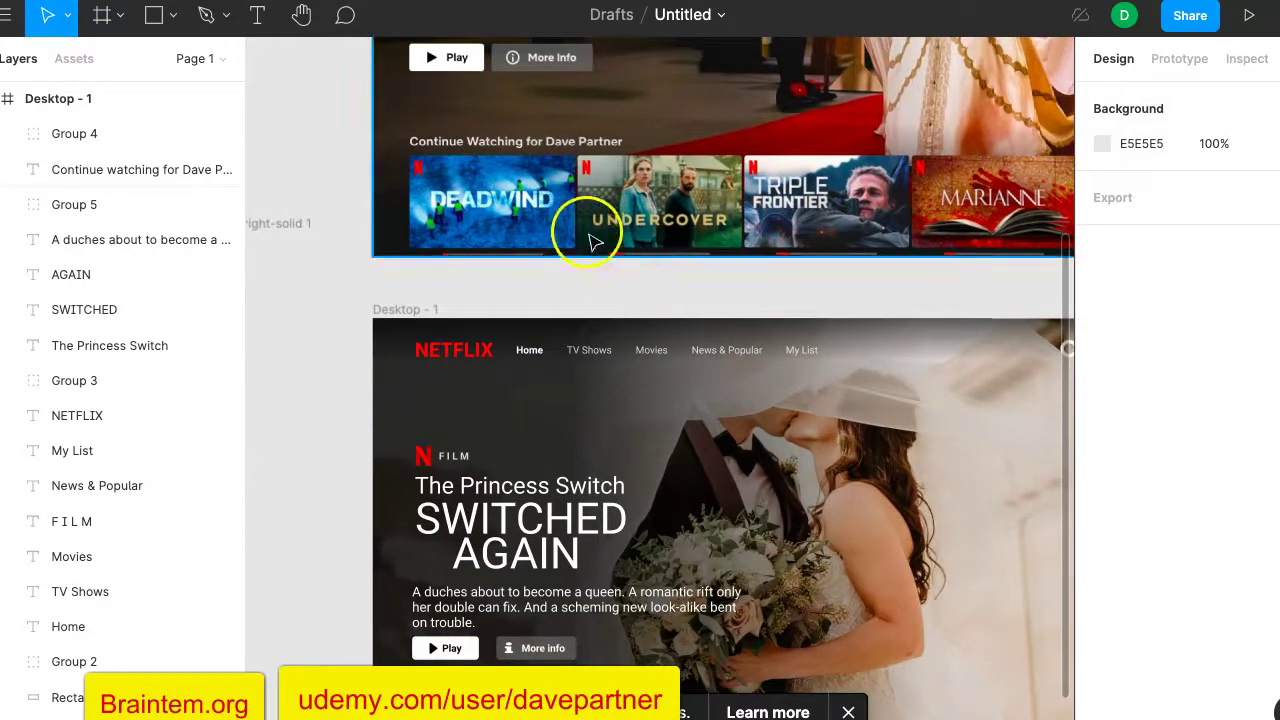
# Examine the Deadwind thumbnail and its progress bar in the reference, along with the empty black area below the desktop frame's heading.
pyautogui.scroll(5, 533, 222)
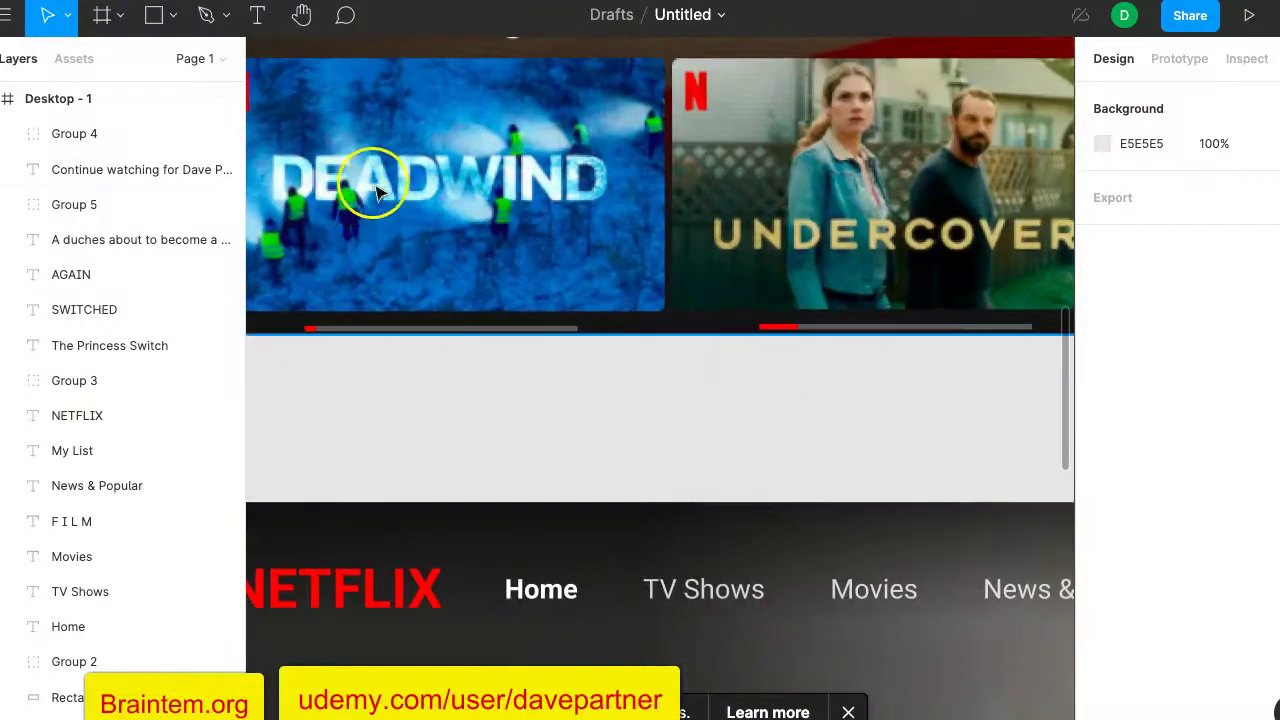
pyautogui.scroll(1, 560, 210)
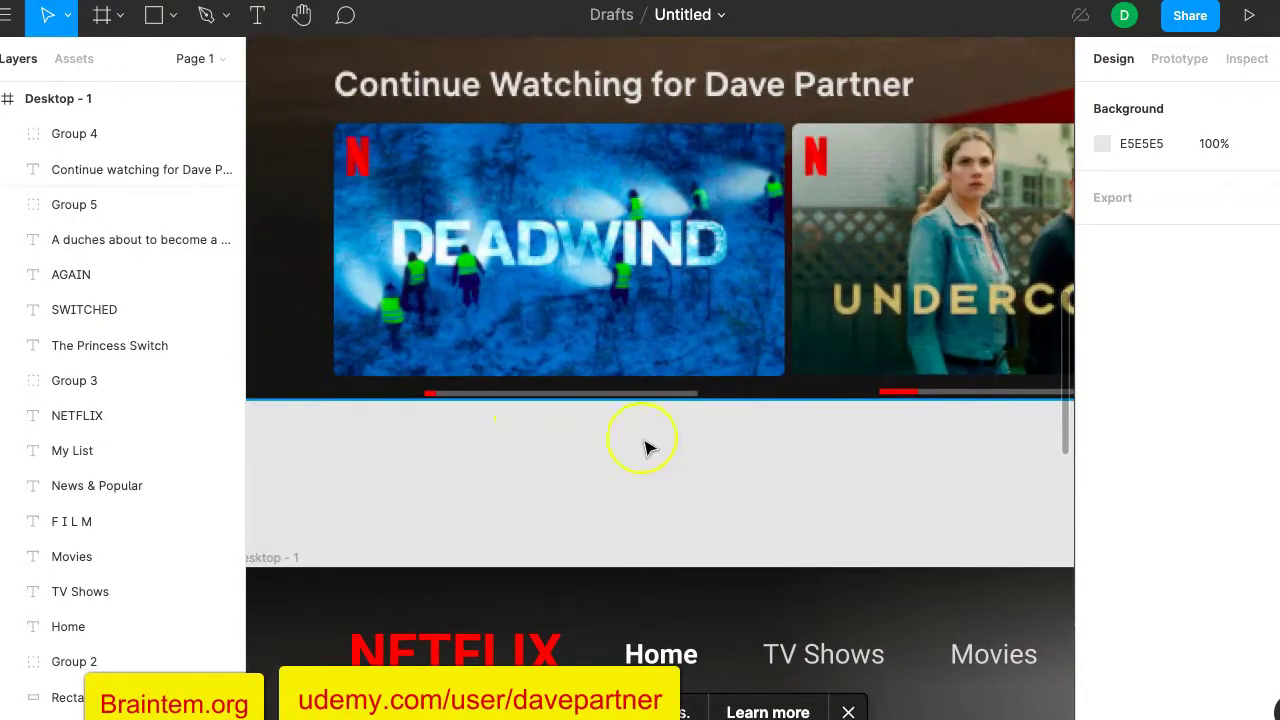
pyautogui.scroll(-15, 645, 447)
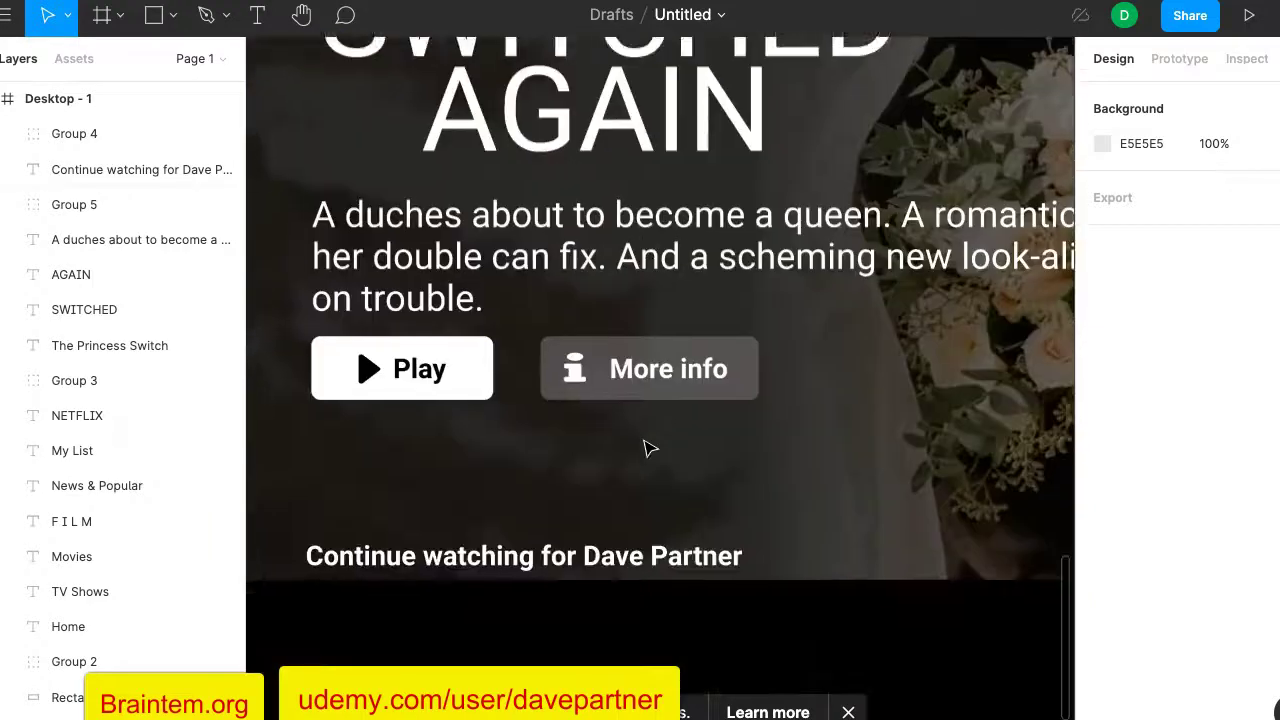
pyautogui.scroll(-5, 645, 447)
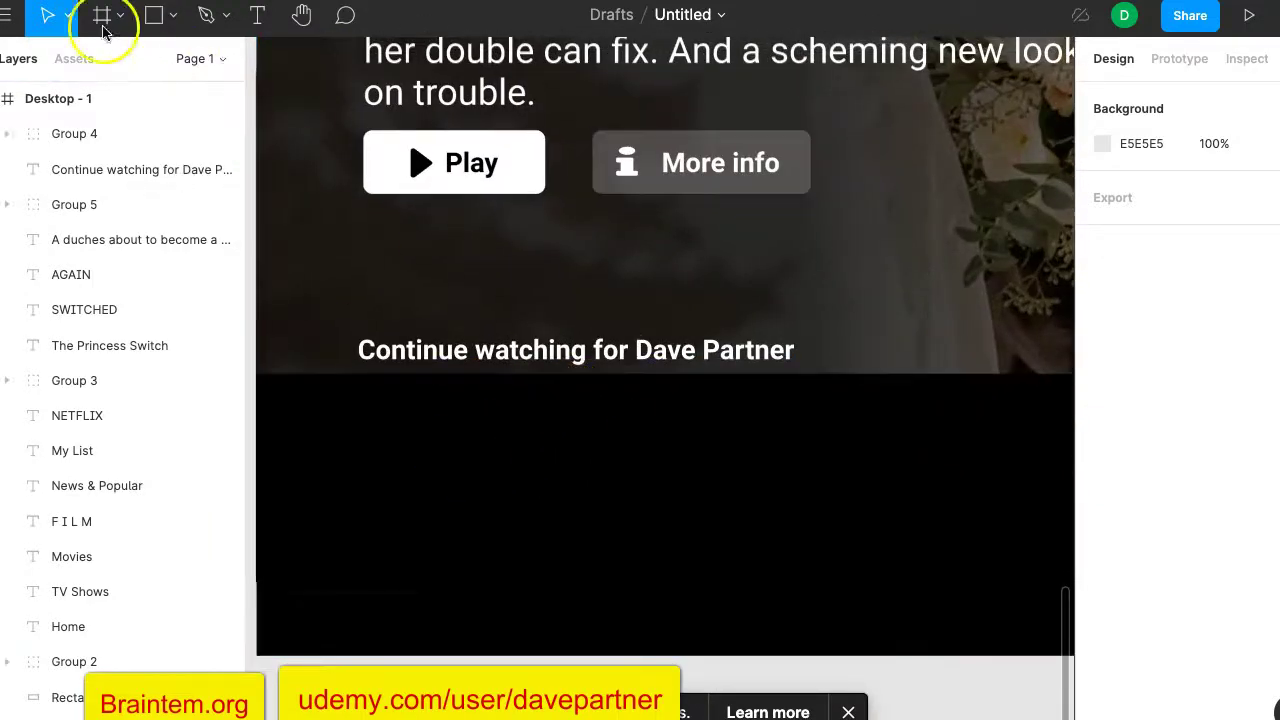
pyautogui.hotkey('shift', '1')
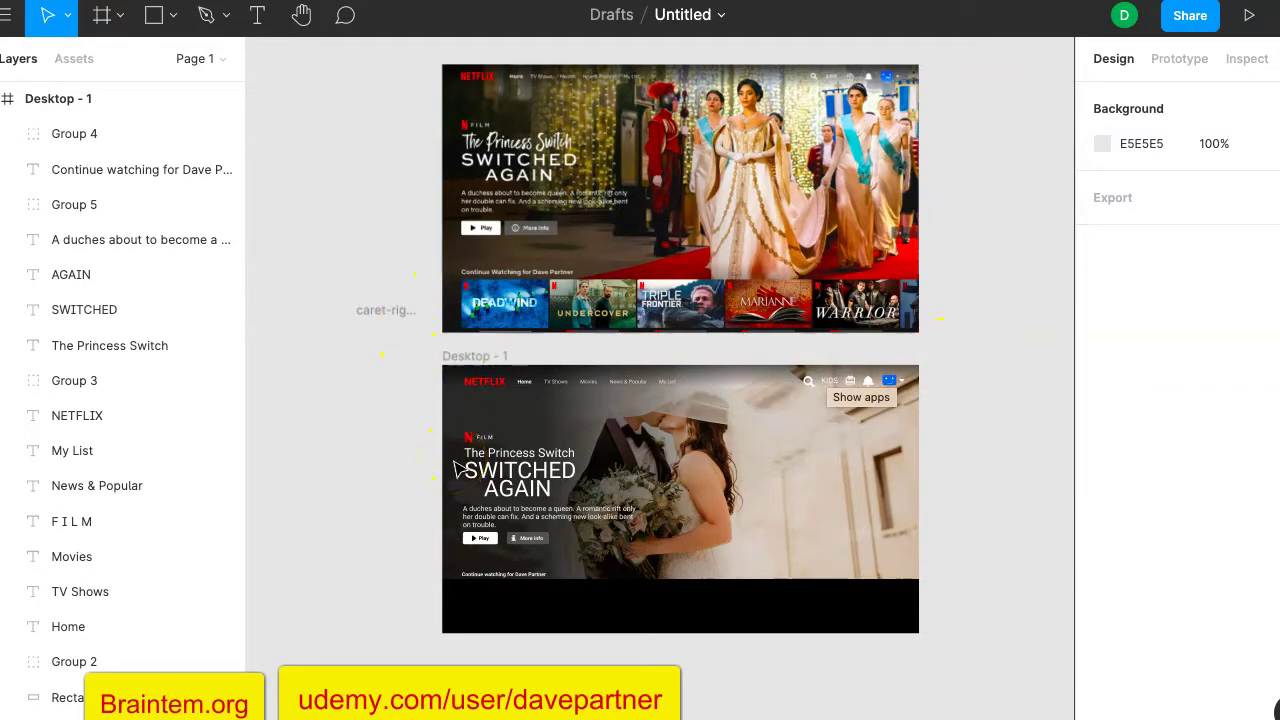
pyautogui.scroll(2, 458, 470)
pyautogui.scroll(10, 458, 470)
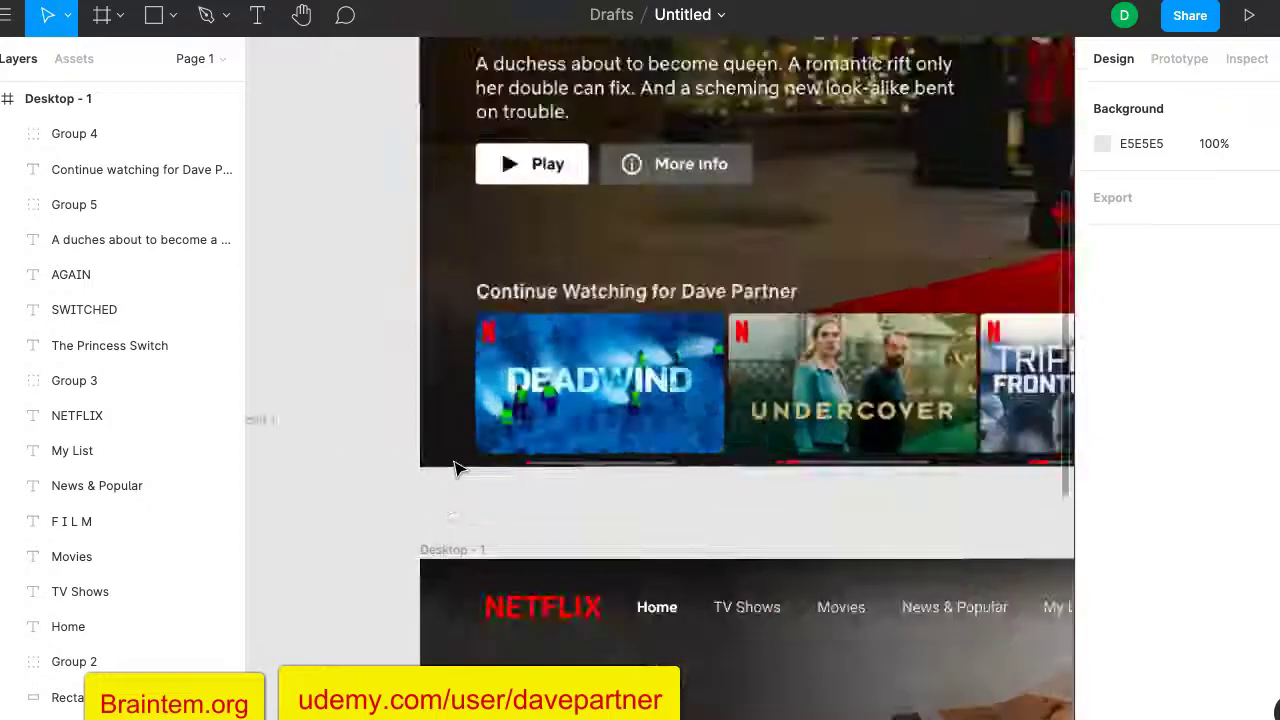
pyautogui.hscroll(10, 600, 460)
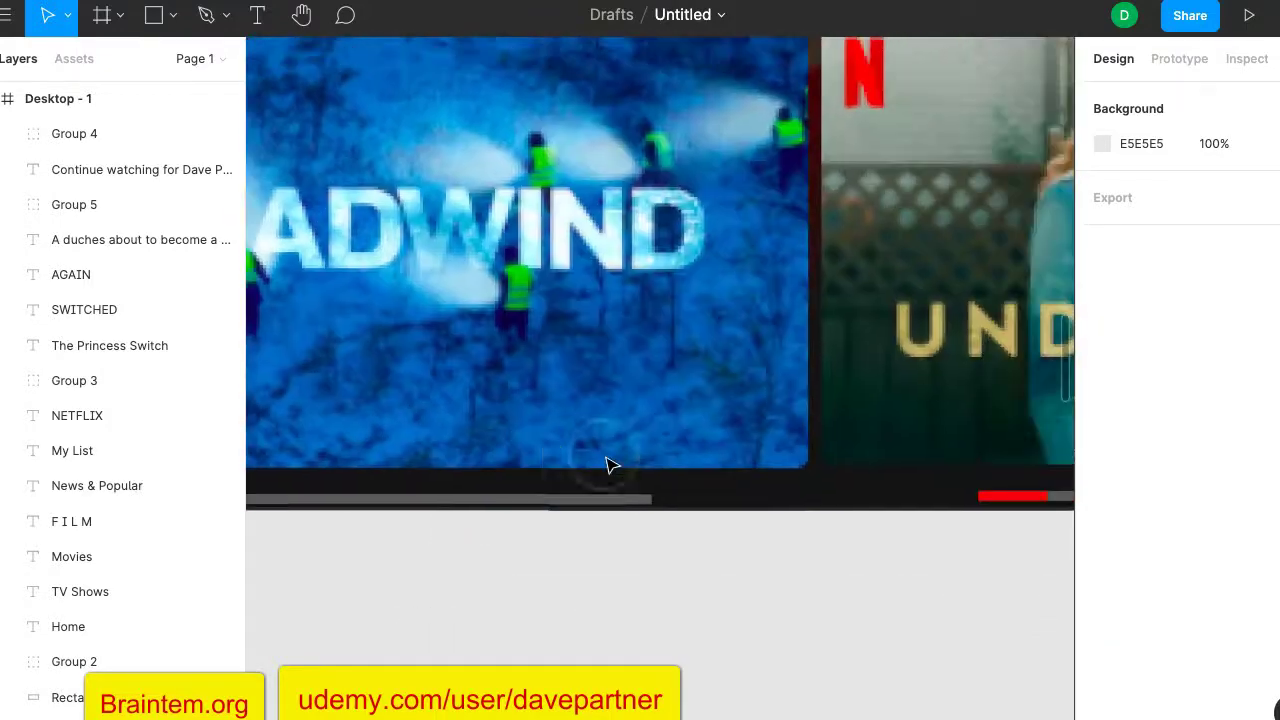
pyautogui.scroll(-10, 612, 465)
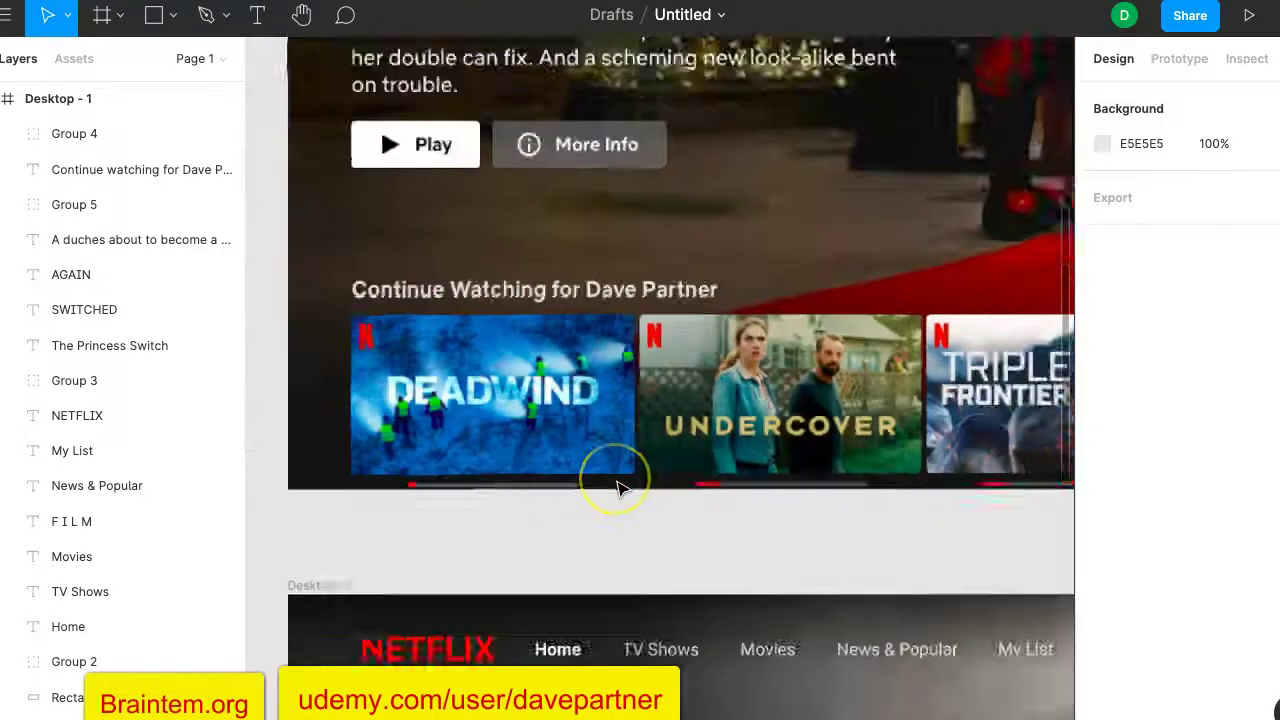
pyautogui.scroll(-5, 617, 488)
pyautogui.scroll(3, 620, 490)
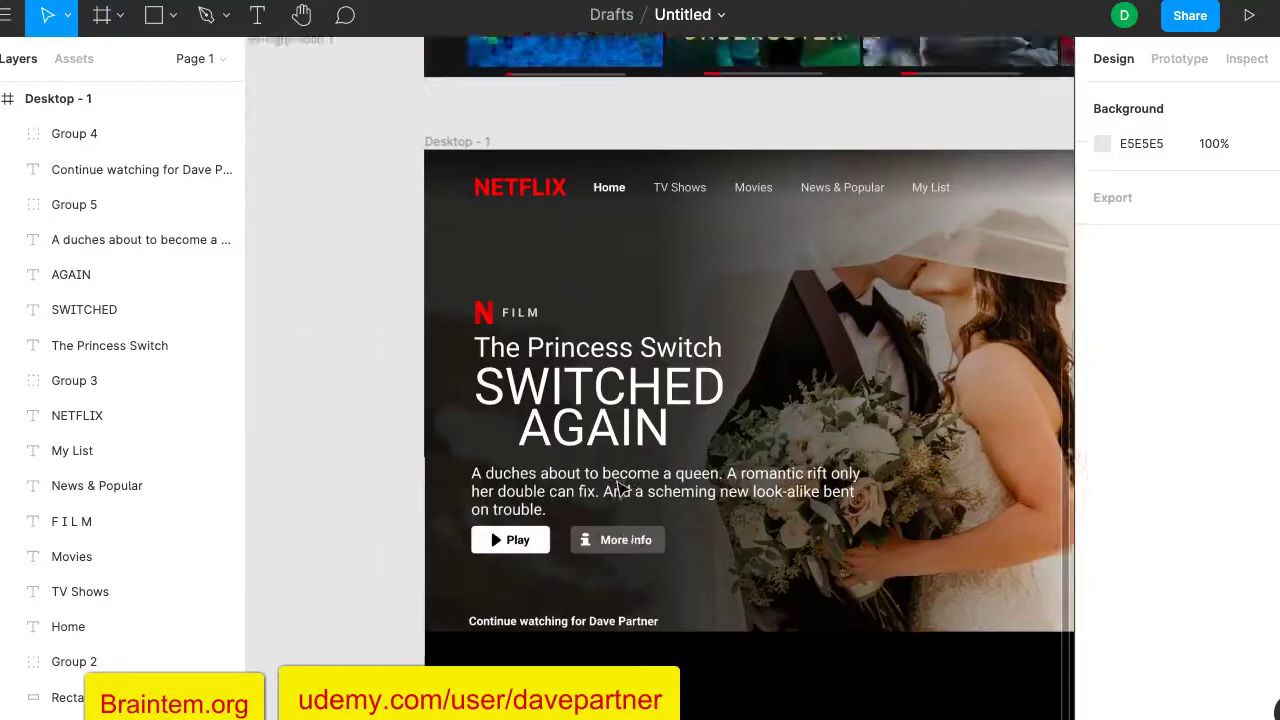
pyautogui.scroll(2, 618, 490)
pyautogui.hscroll(1, 618, 490)
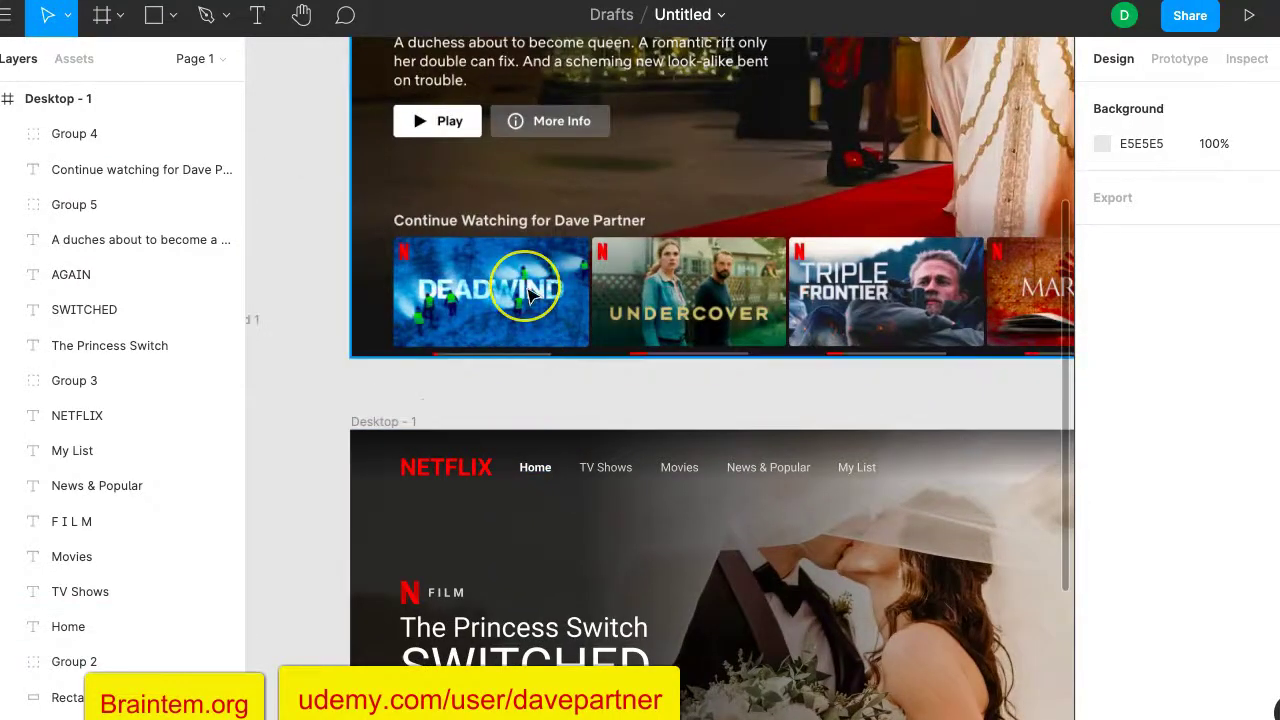
pyautogui.scroll(8, 531, 295)
pyautogui.hscroll(-2, 531, 295)
pyautogui.scroll(1, 531, 295)
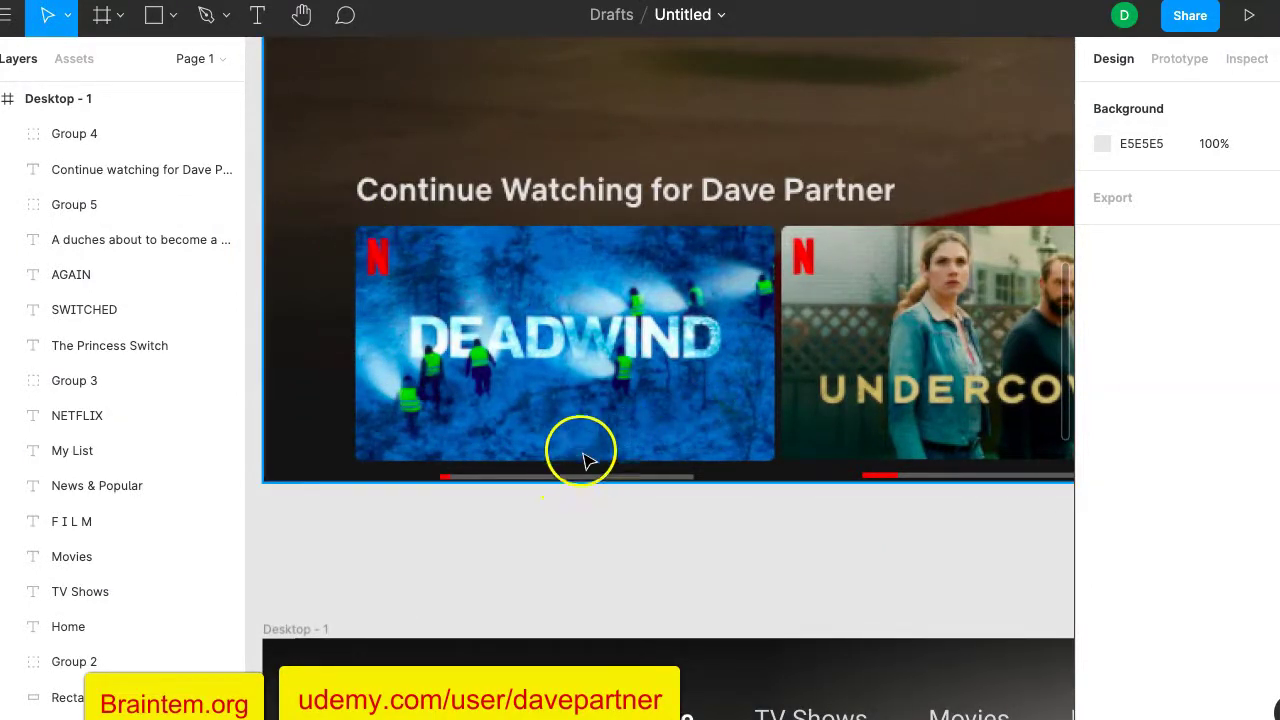
pyautogui.scroll(-4, 523, 514)
pyautogui.scroll(6, 457, 314)
pyautogui.hscroll(-1, 457, 314)
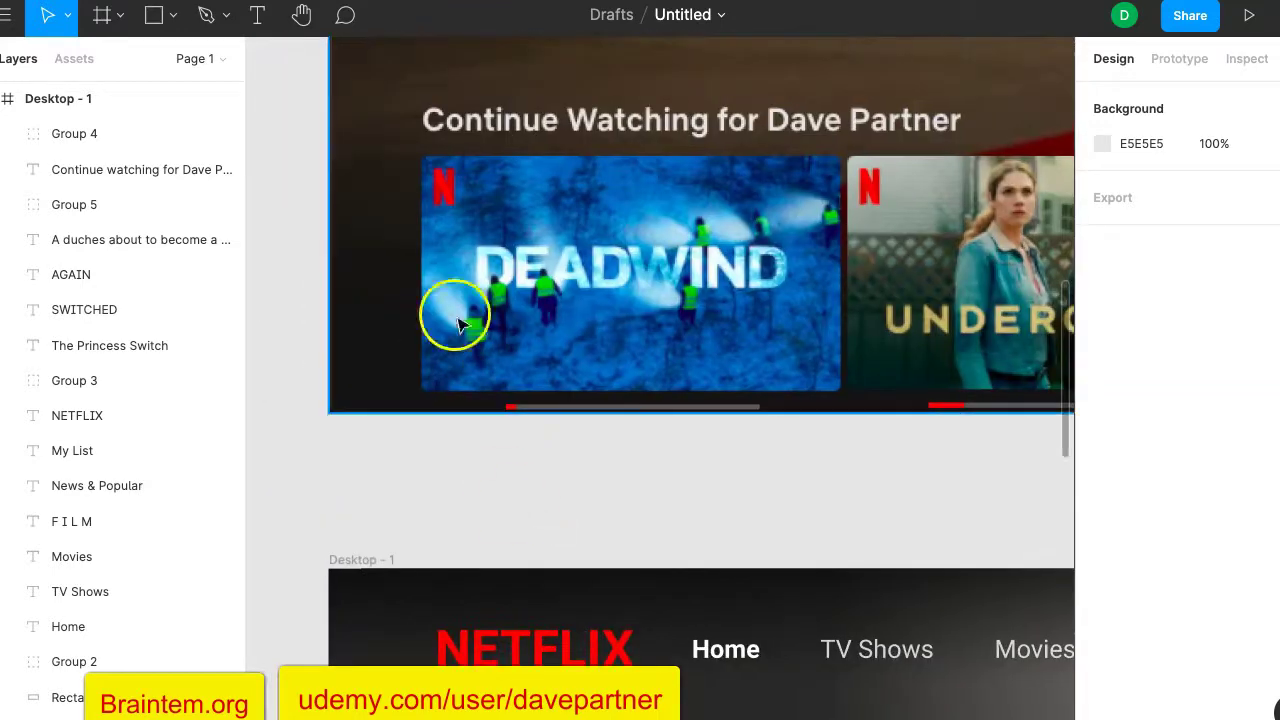
pyautogui.scroll(-20, 651, 443)
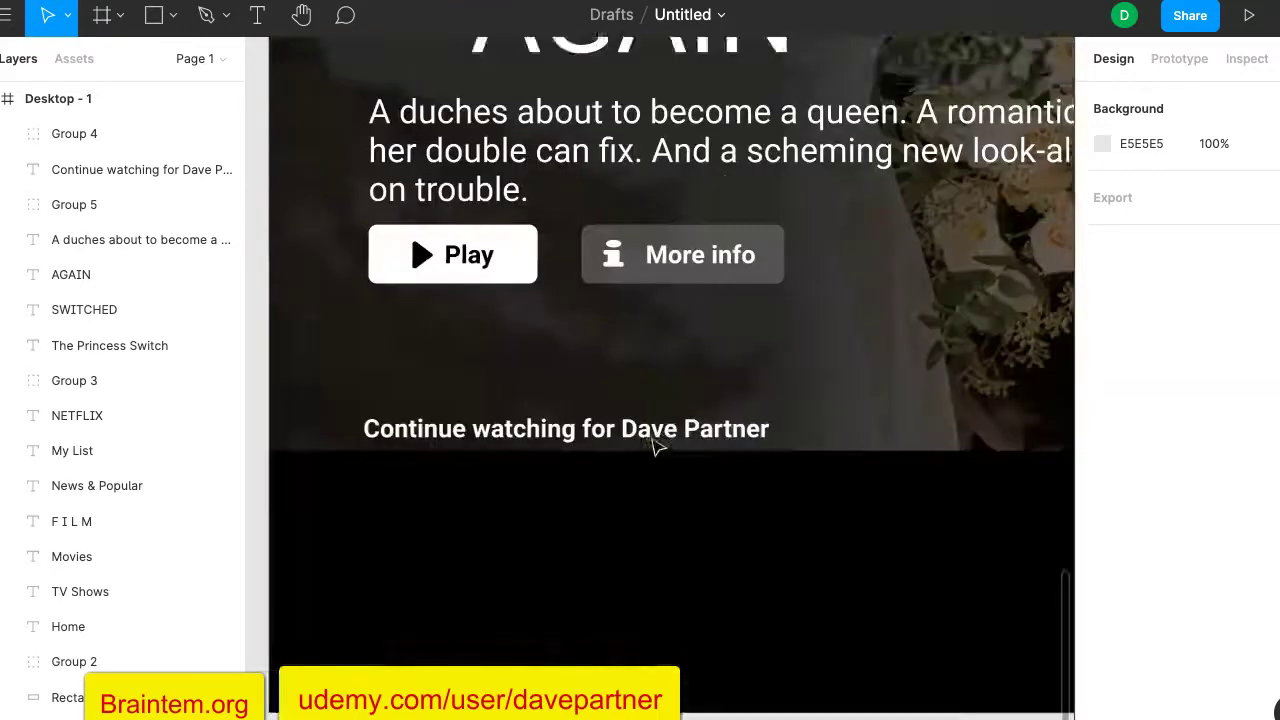
pyautogui.scroll(-5, 655, 447)
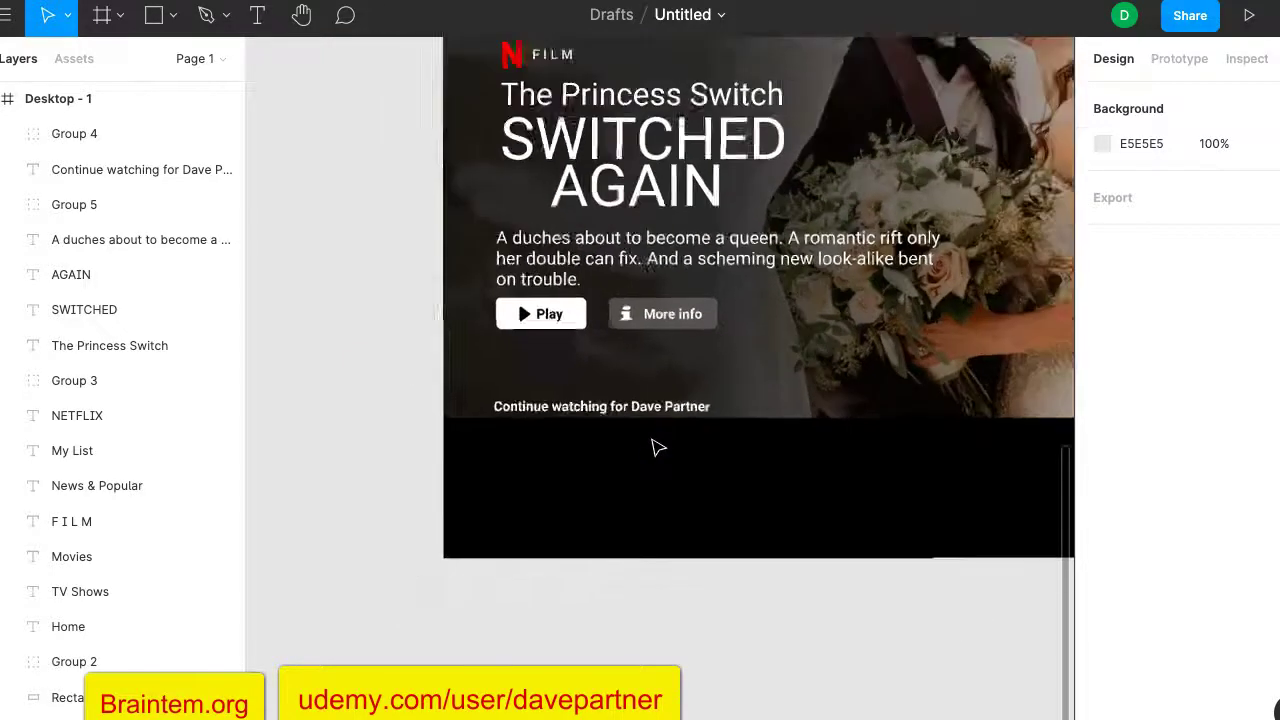
pyautogui.scroll(4, 655, 450)
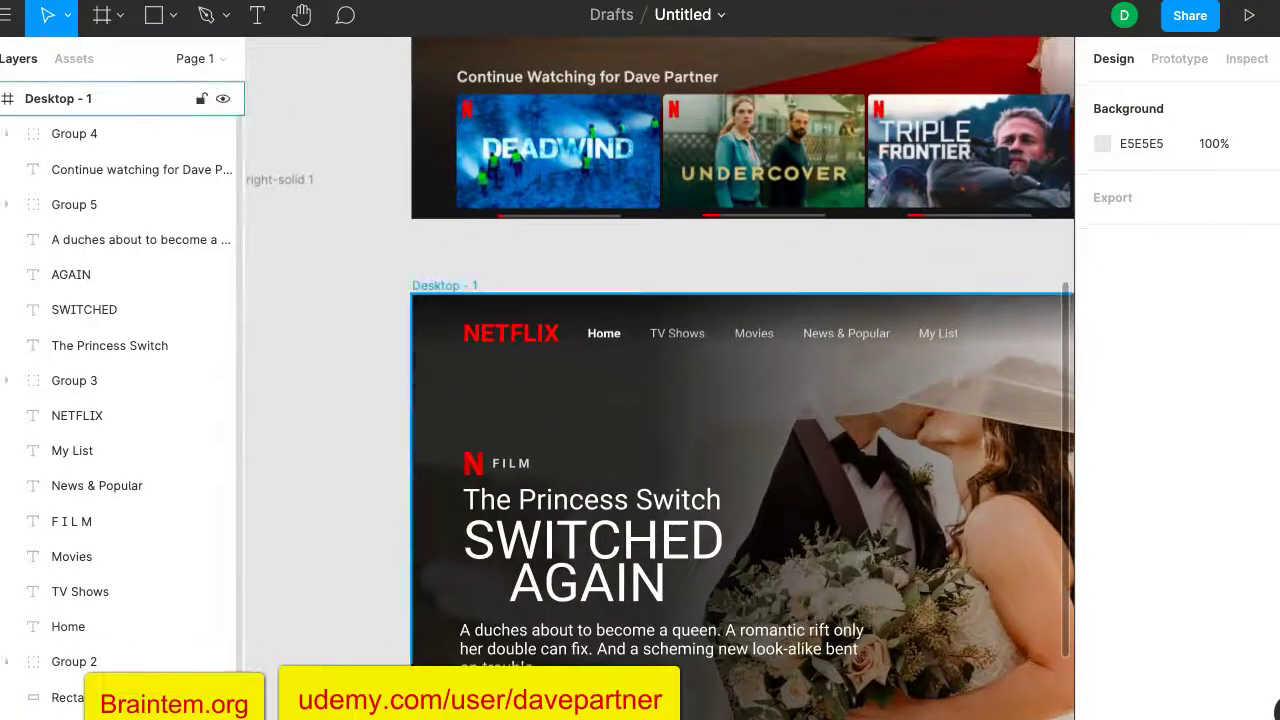
# Draw a rectangle of about 247 × 138 exactly covering the Deadwind thumbnail in the reference screenshot.
pyautogui.click(155, 20)
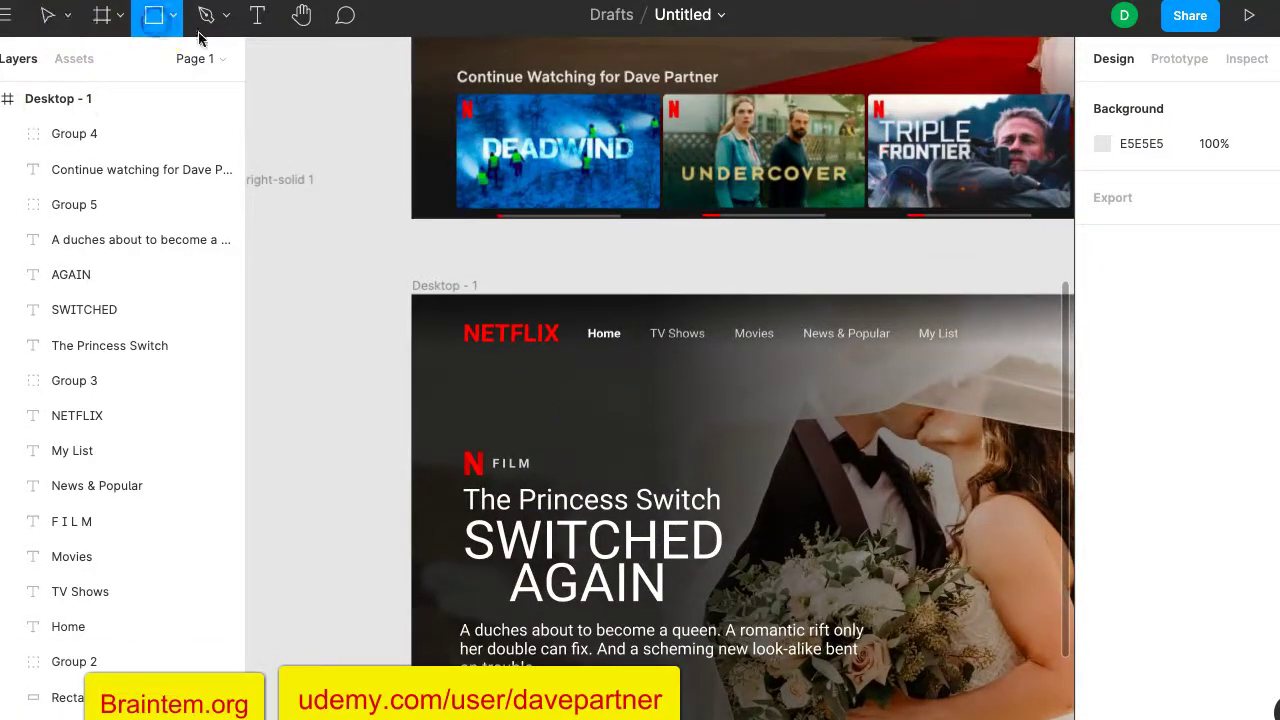
pyautogui.keyDown('ctrl'); pyautogui.scroll(5, 469, 103); pyautogui.keyUp('ctrl')
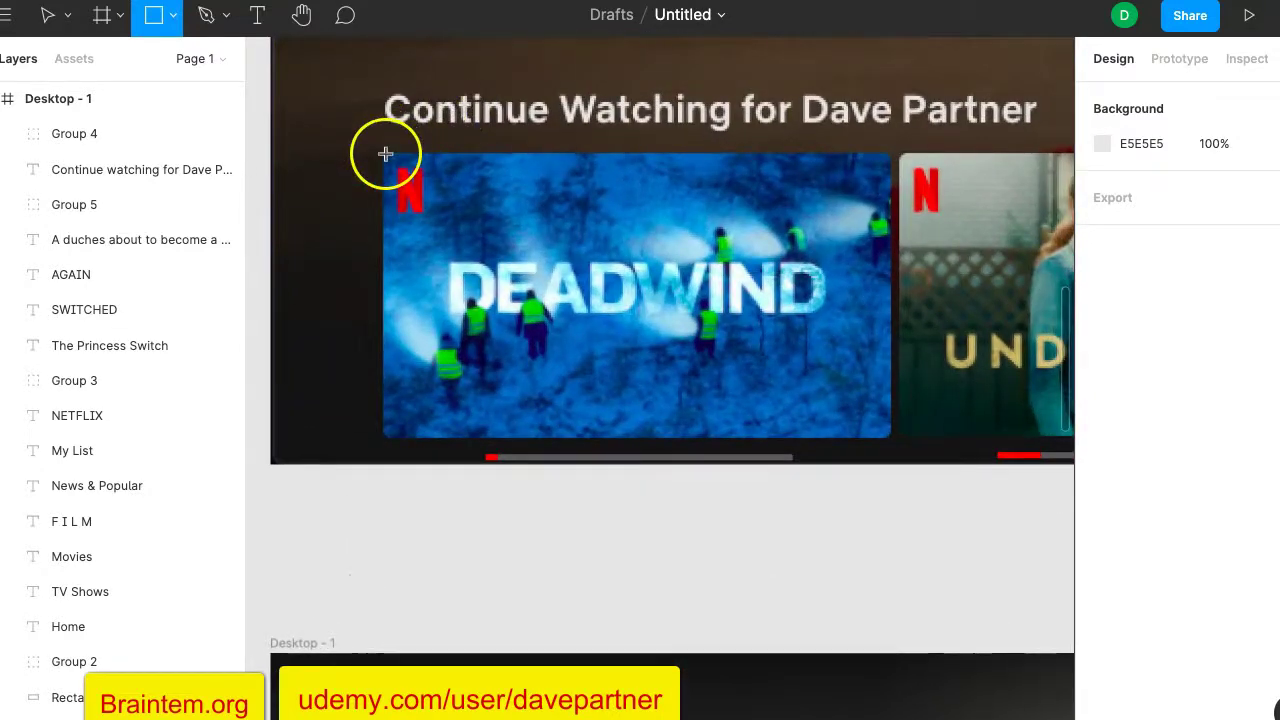
pyautogui.moveTo(385, 152); pyautogui.dragTo(892, 440)
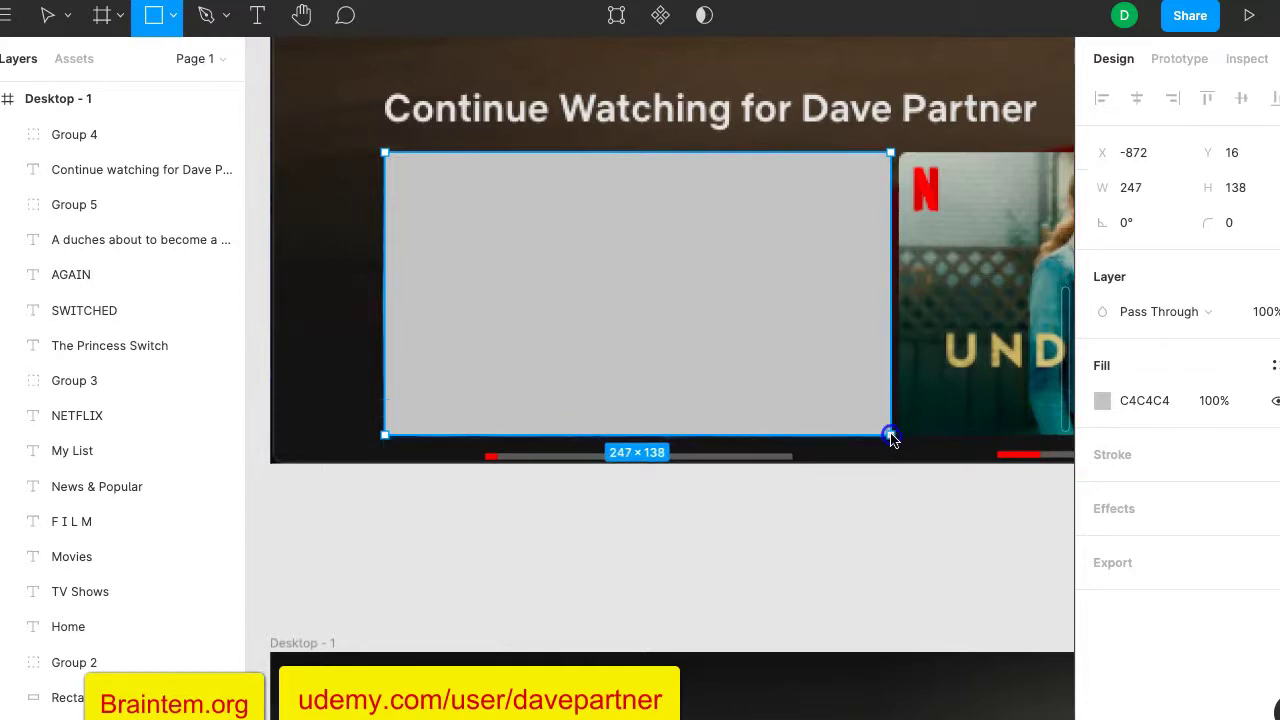
pyautogui.moveTo(892, 440); pyautogui.dragTo(891, 436)
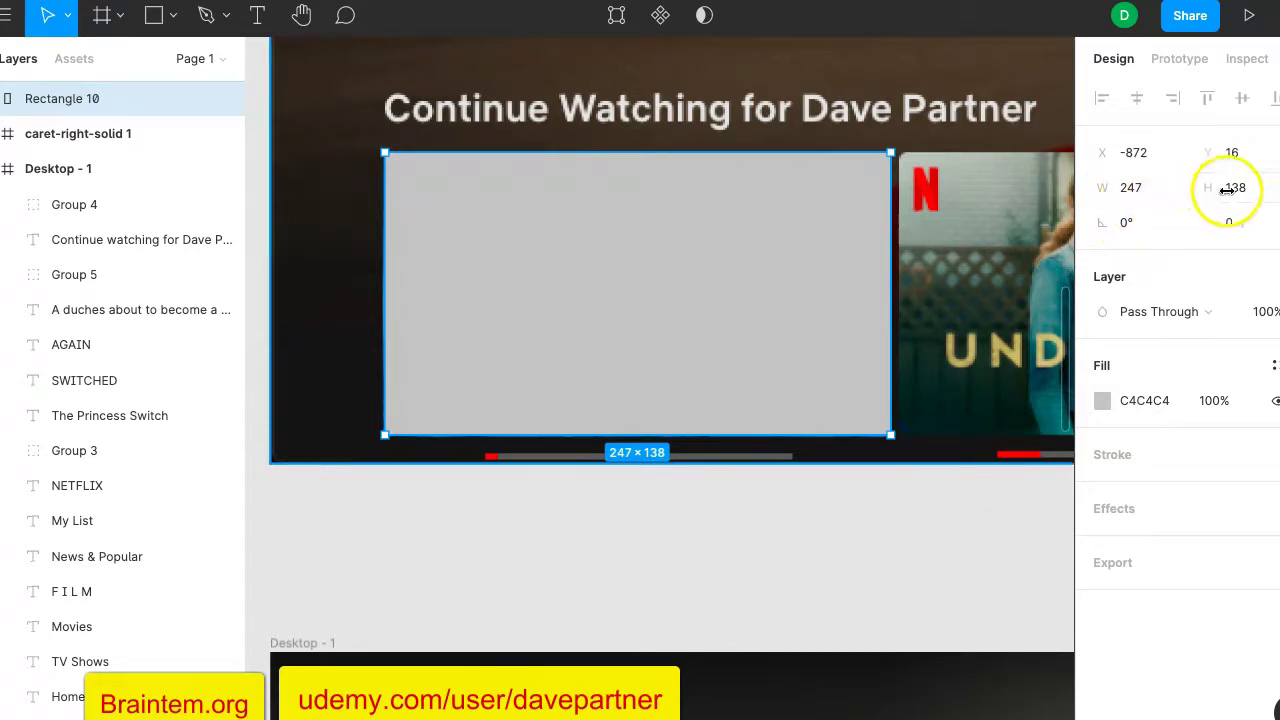
pyautogui.scroll(-15, 860, 398)
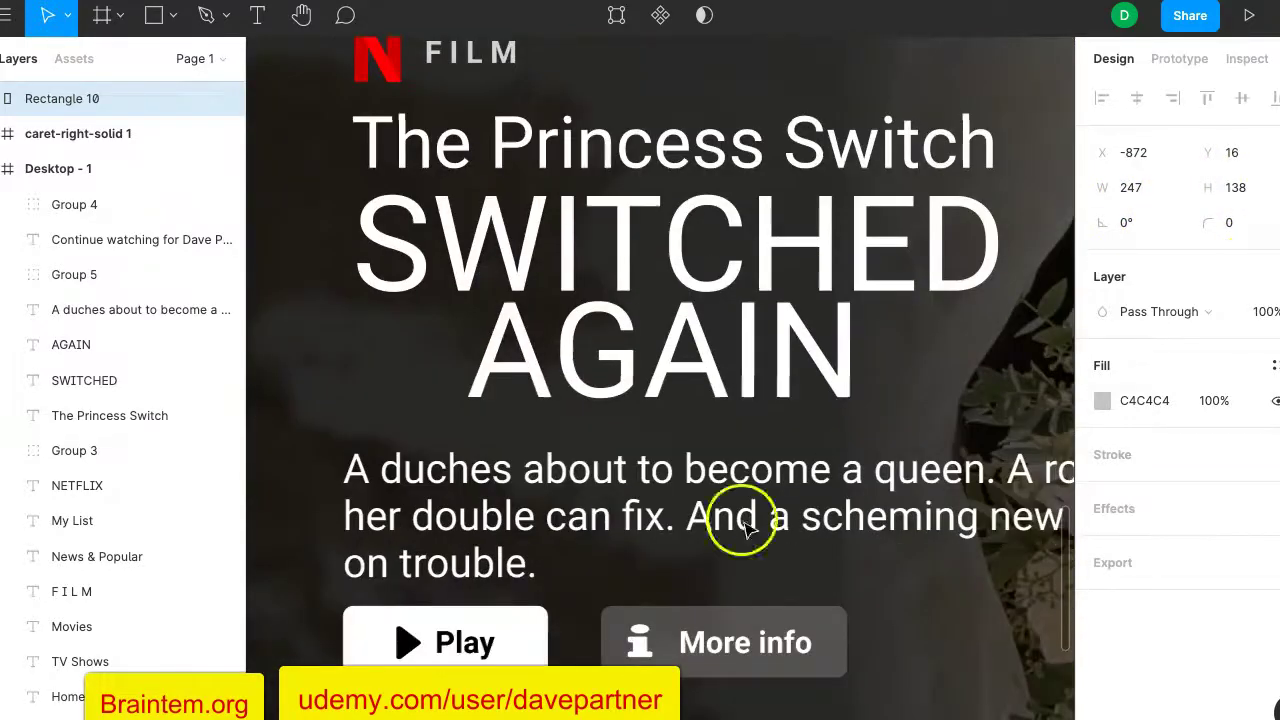
pyautogui.scroll(15, 683, 478)
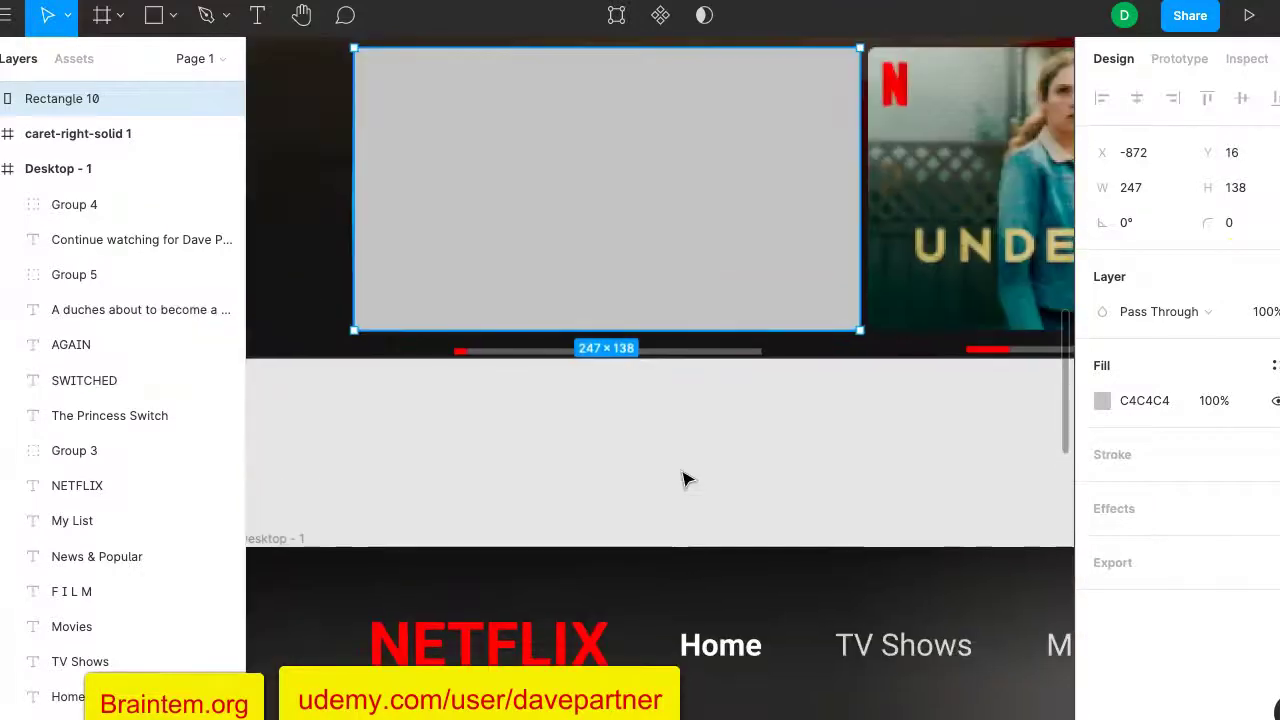
# Move the 247 × 138 grey rectangle from the reference into the desktop frame's black area, directly beneath the Continue watching heading.
pyautogui.scroll(-5, 683, 478)
pyautogui.scroll(-5, 686, 477)
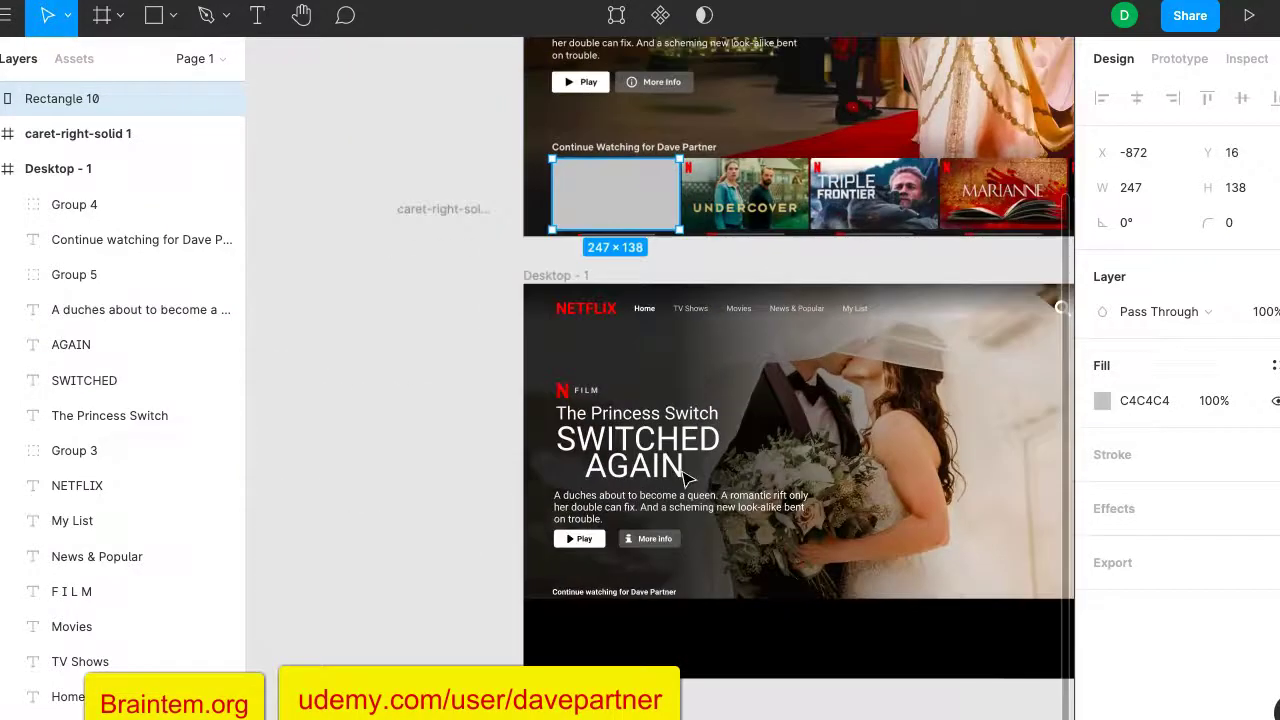
pyautogui.moveTo(578, 187); pyautogui.dragTo(573, 588)
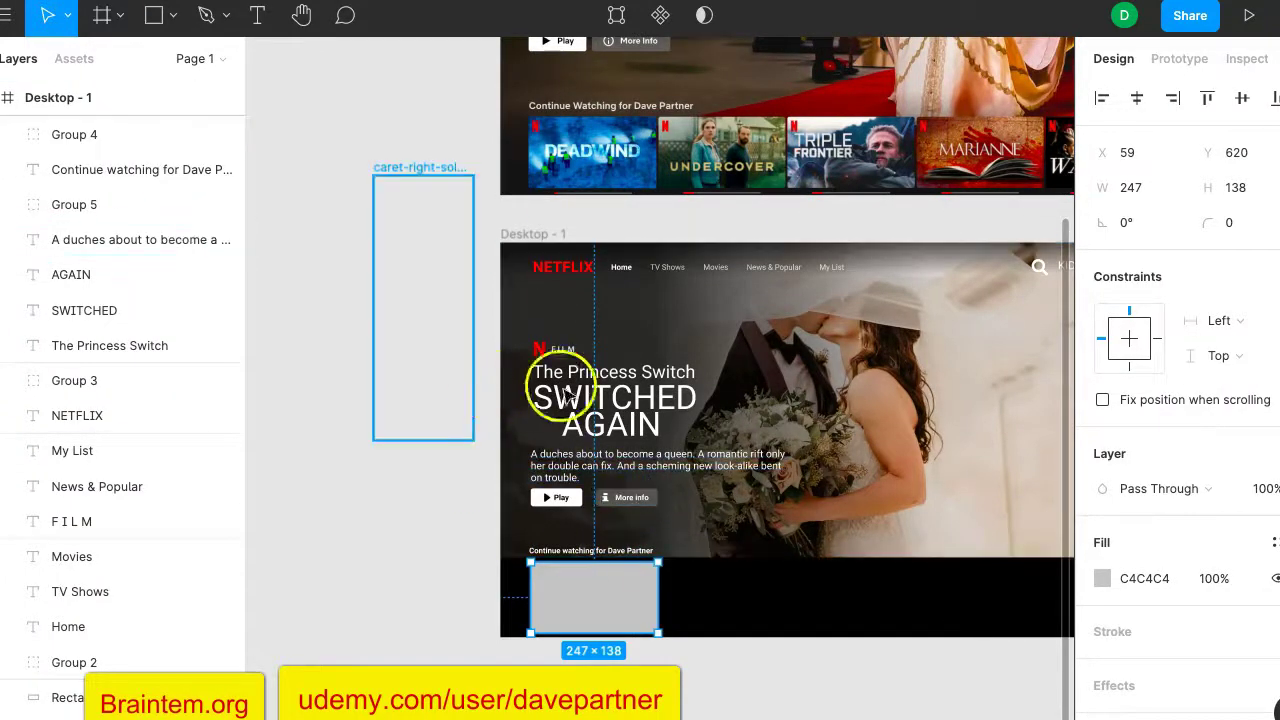
pyautogui.scroll(5, 588, 421)
pyautogui.scroll(-3, 588, 421)
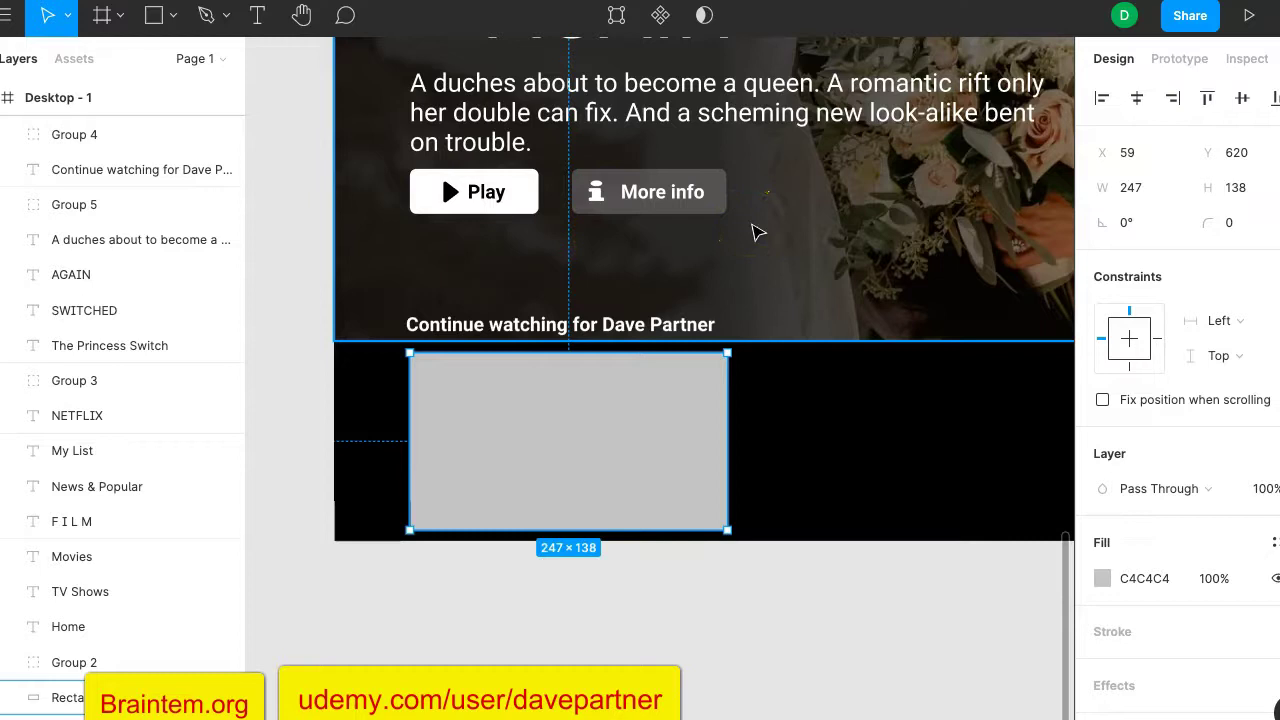
pyautogui.scroll(2, 806, 224)
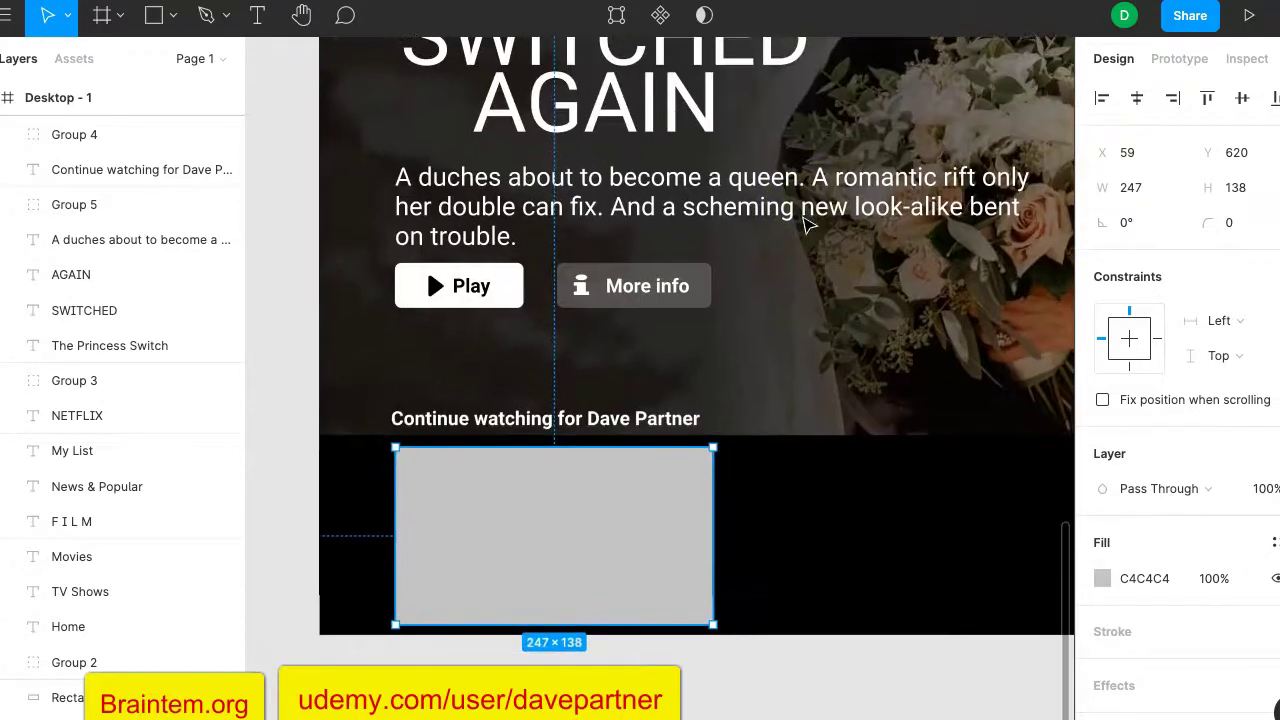
# Capture a screenshot of just the Deadwind thumbnail in the reference, from its upper-left corner to its lower-right corner.
pyautogui.scroll(10, 808, 225)
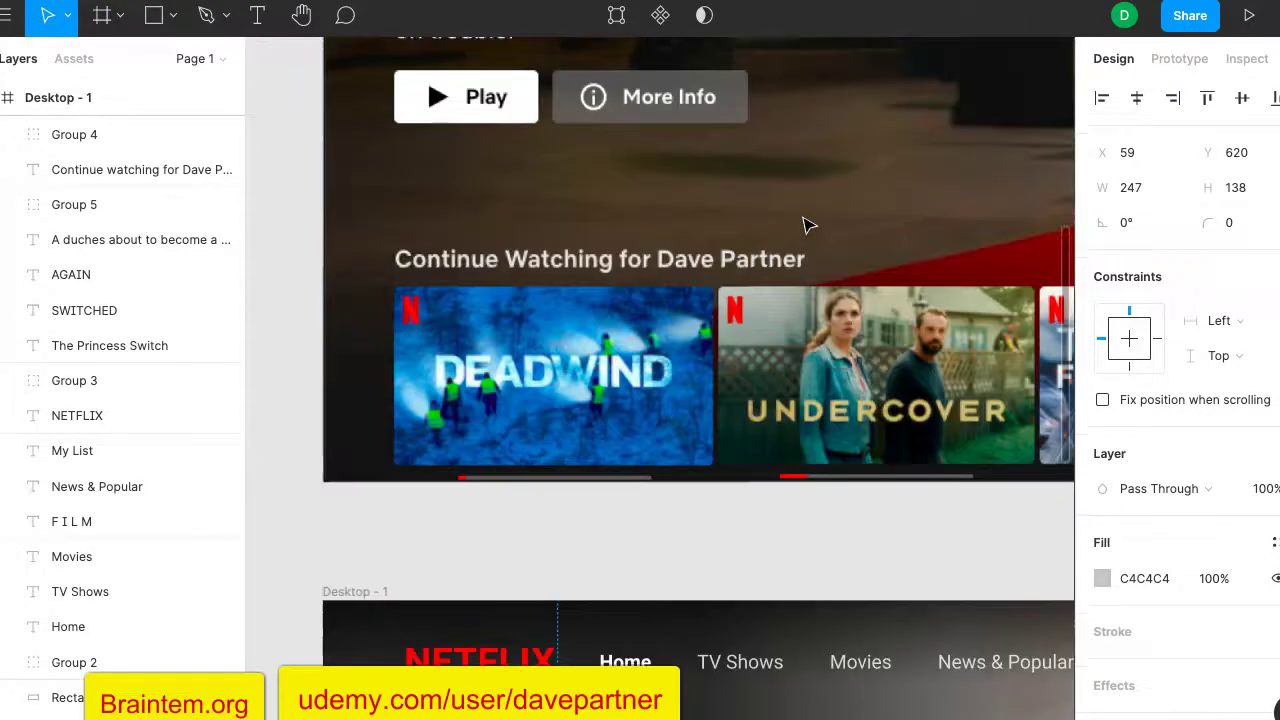
pyautogui.scroll(3, 808, 224)
pyautogui.scroll(-1, 808, 224)
pyautogui.scroll(1, 808, 224)
pyautogui.click(557, 493)
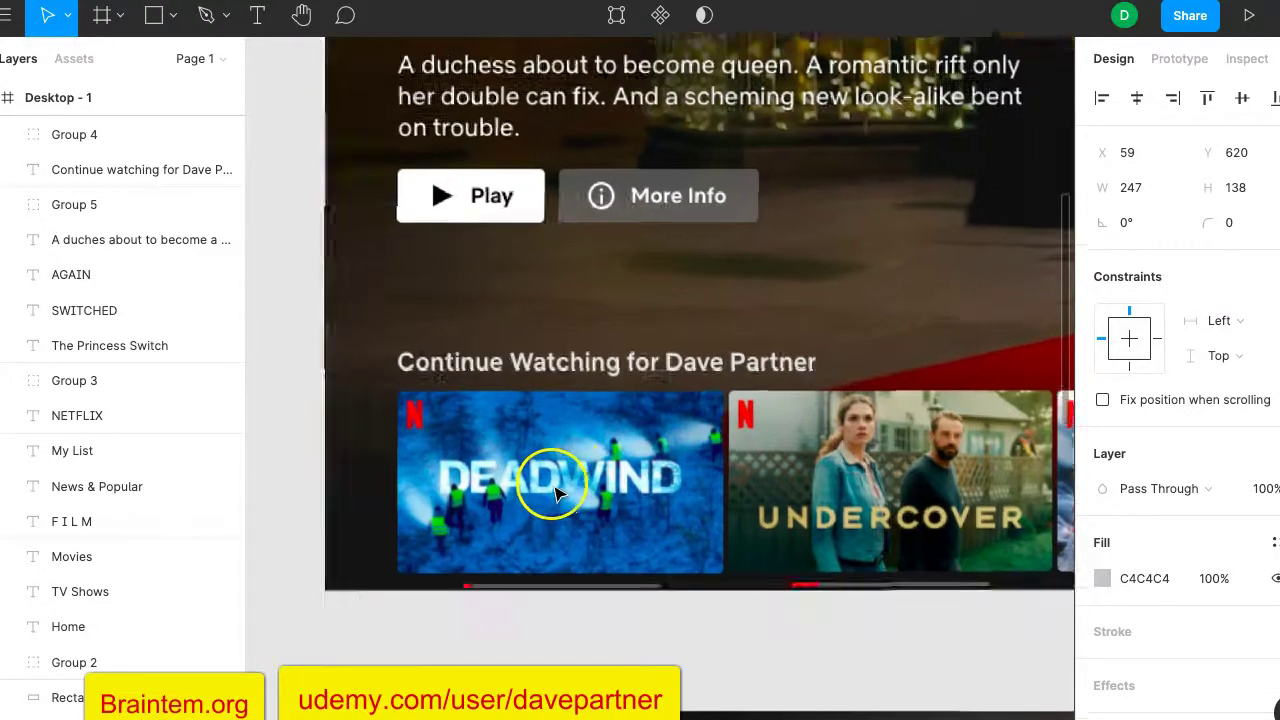
pyautogui.scroll(4, 557, 493)
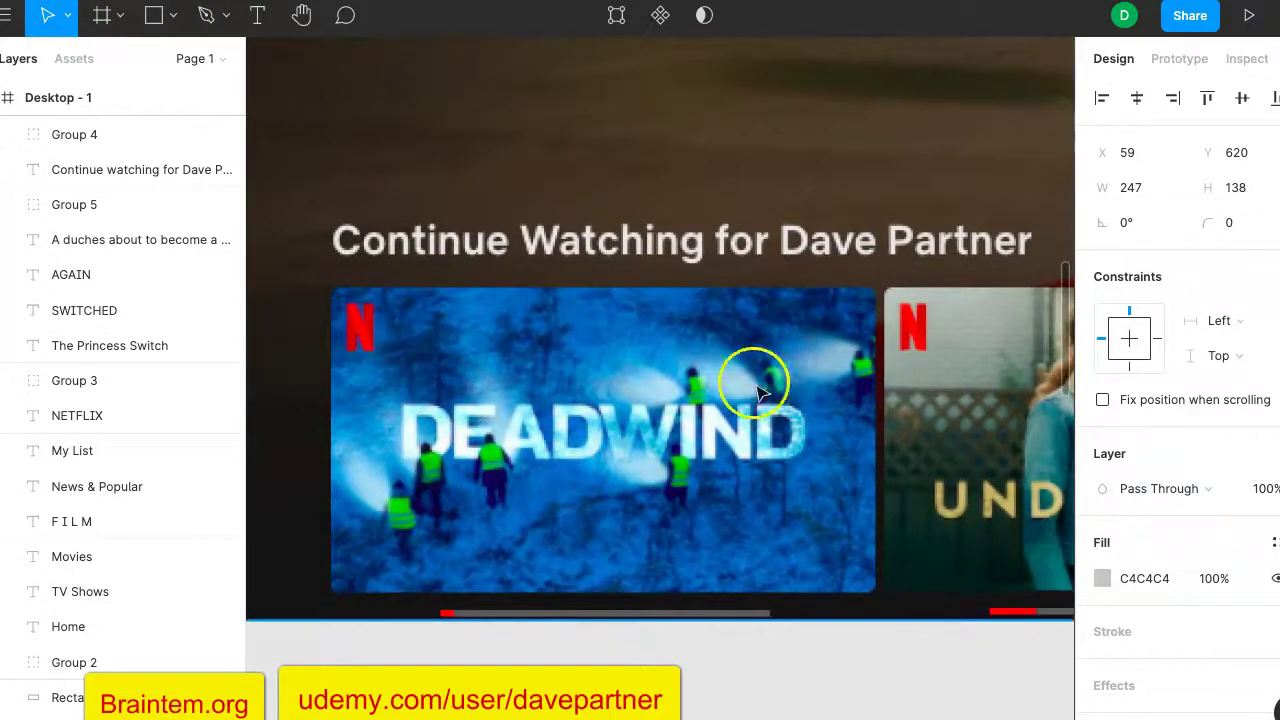
pyautogui.scroll(-4, 678, 462)
pyautogui.scroll(2, 678, 462)
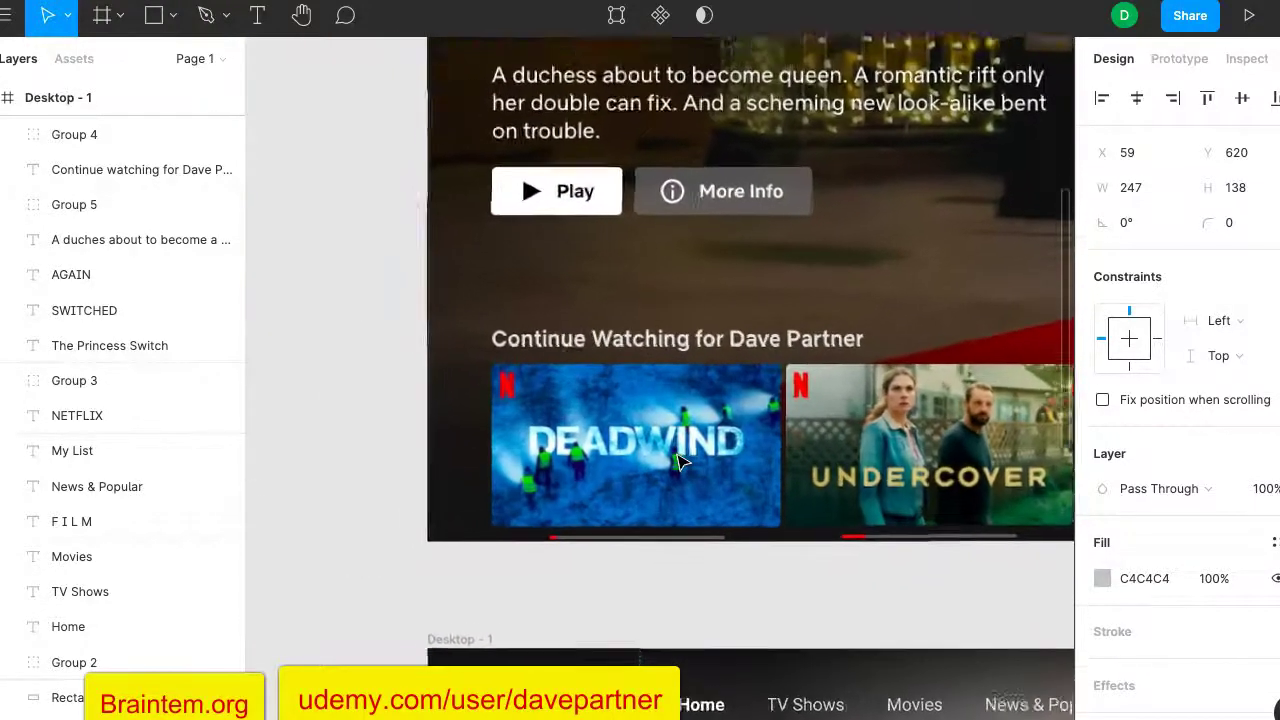
pyautogui.click(540, 412)
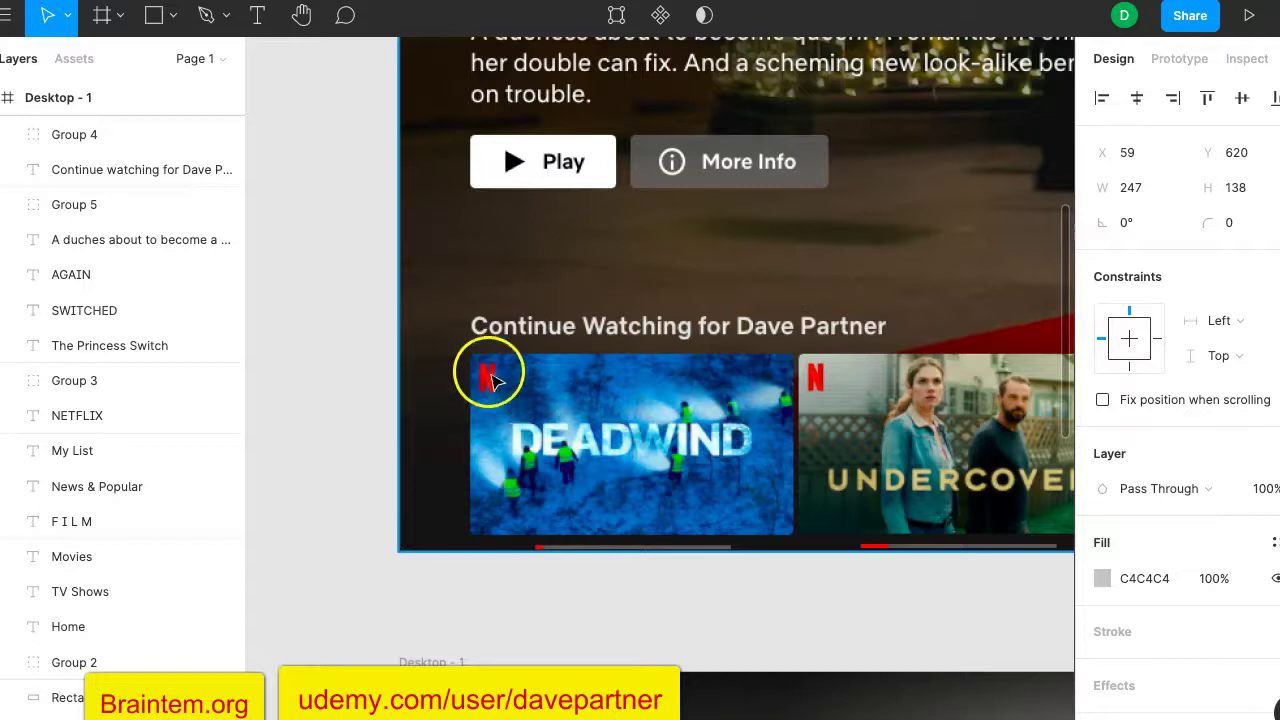
pyautogui.click(1034, 77)
pyautogui.click(927, 213)
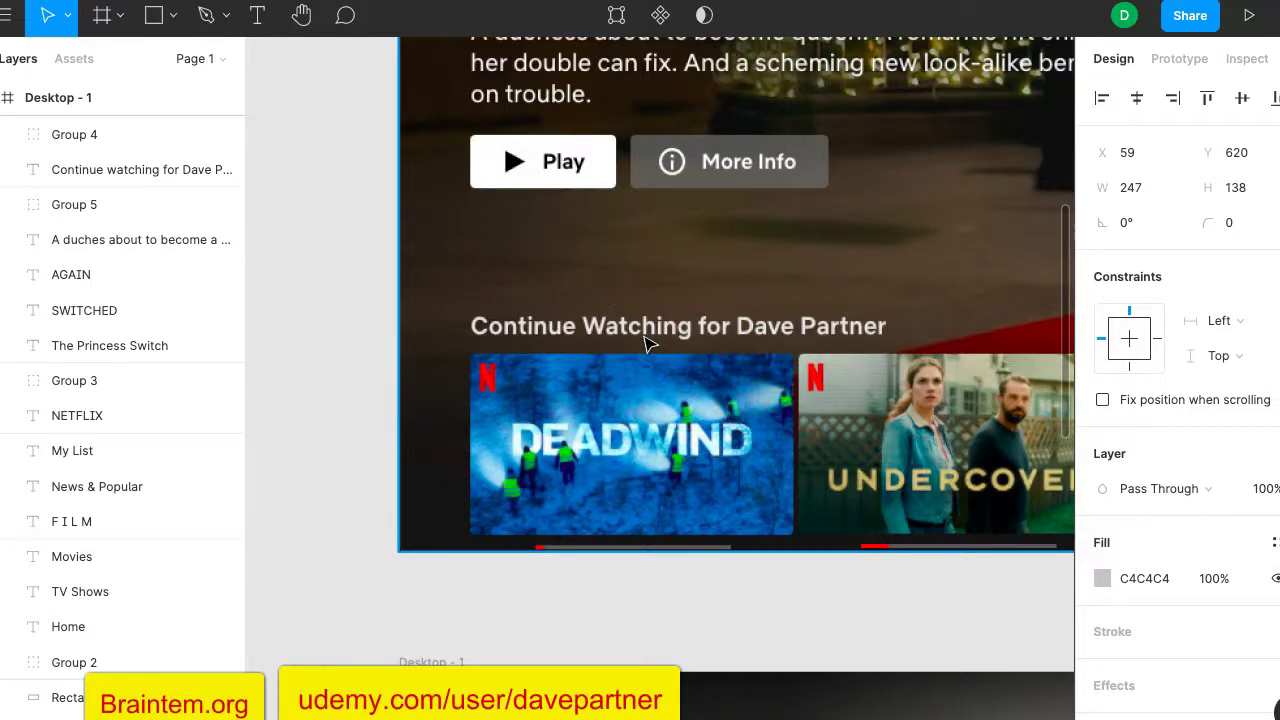
pyautogui.moveTo(473, 355); pyautogui.dragTo(792, 536)
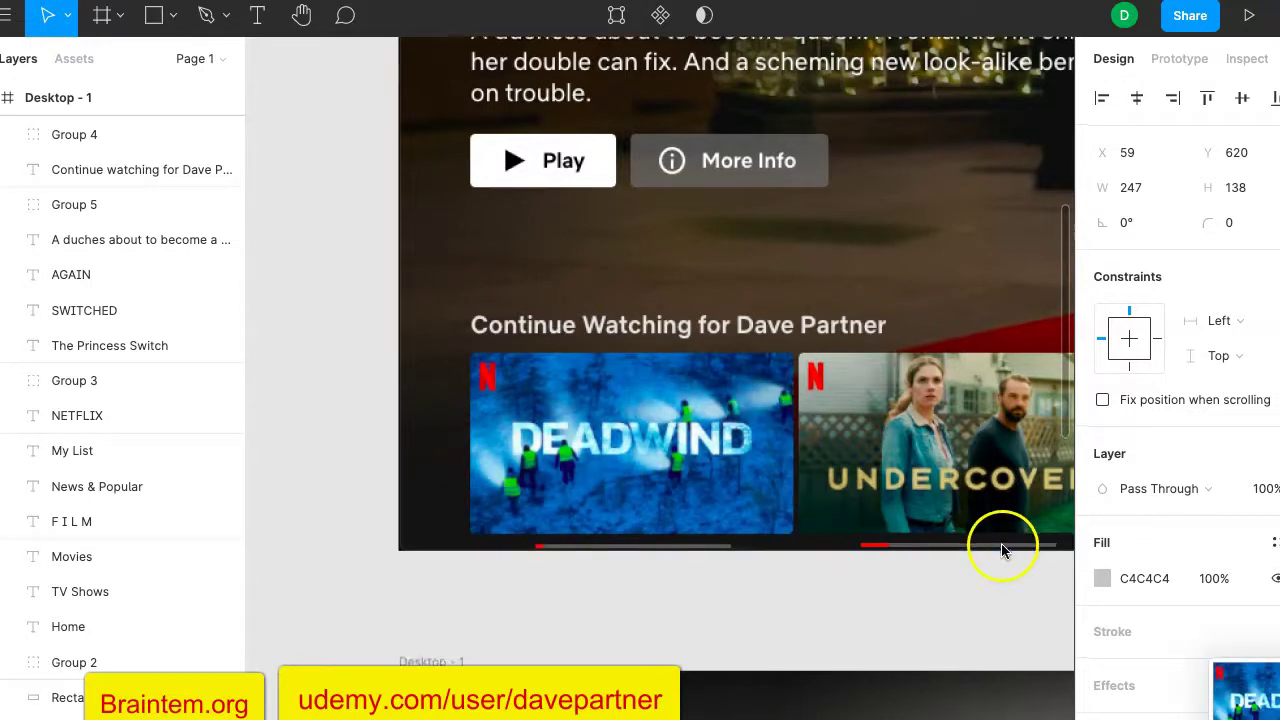
# Place the captured Deadwind image in the desktop frame and scale it to about 249 × 139 over the grey rectangle.
pyautogui.scroll(5, 988, 522)
pyautogui.scroll(-5, 988, 522)
pyautogui.moveTo(1245, 690); pyautogui.dragTo(707, 567)
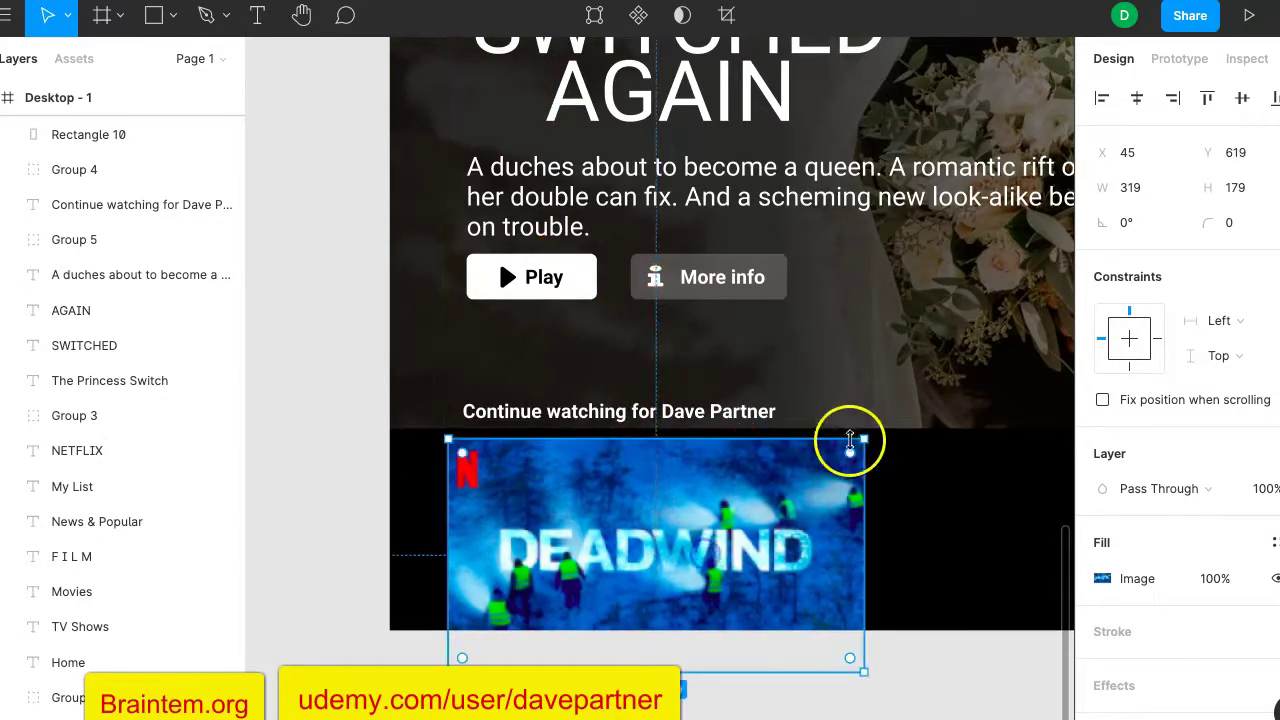
pyautogui.moveTo(858, 665); pyautogui.dragTo(784, 617)
pyautogui.moveTo(457, 557)
pyautogui.mouseDown()
pyautogui.moveTo(446, 555)
pyautogui.moveTo(462, 556)
pyautogui.mouseUp()
pyautogui.moveTo(557, 614)
pyautogui.mouseDown()
pyautogui.moveTo(571, 609)
pyautogui.moveTo(577, 626)
pyautogui.mouseUp()
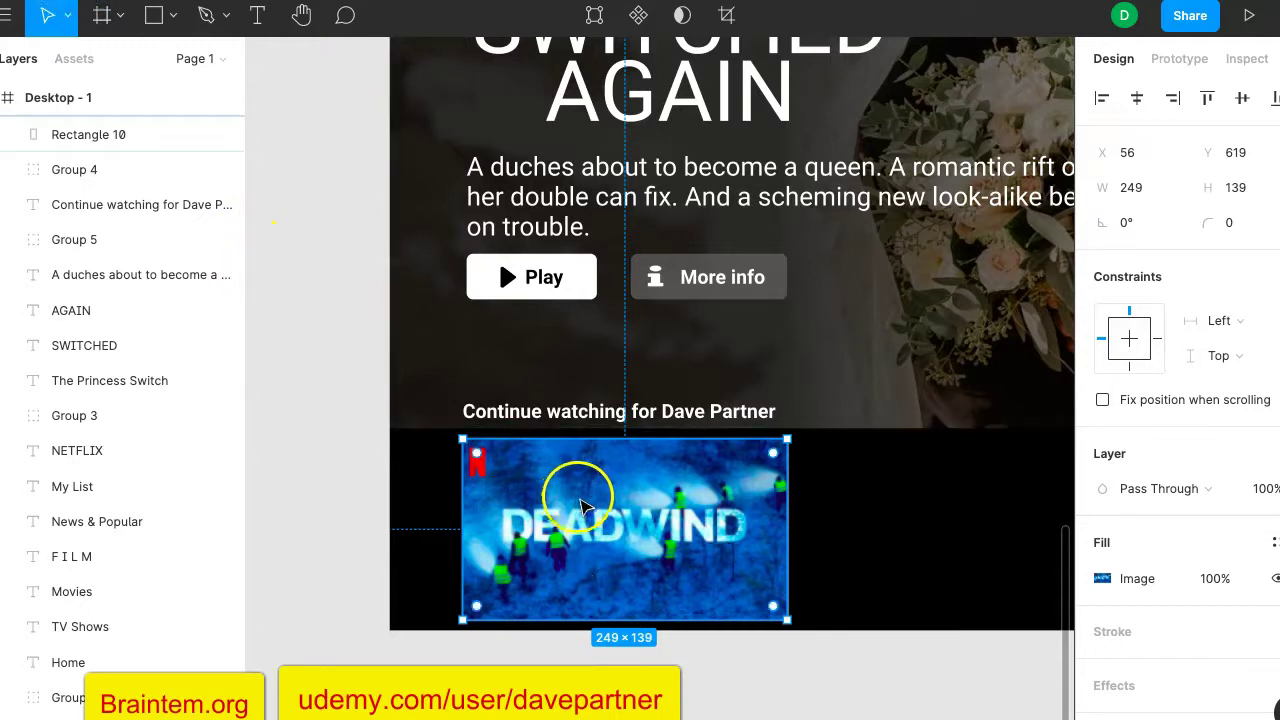
# Delete the grey rectangle beneath the Deadwind image, keeping the image at X 56, Y 619 under the heading.
pyautogui.rightClick(636, 520)
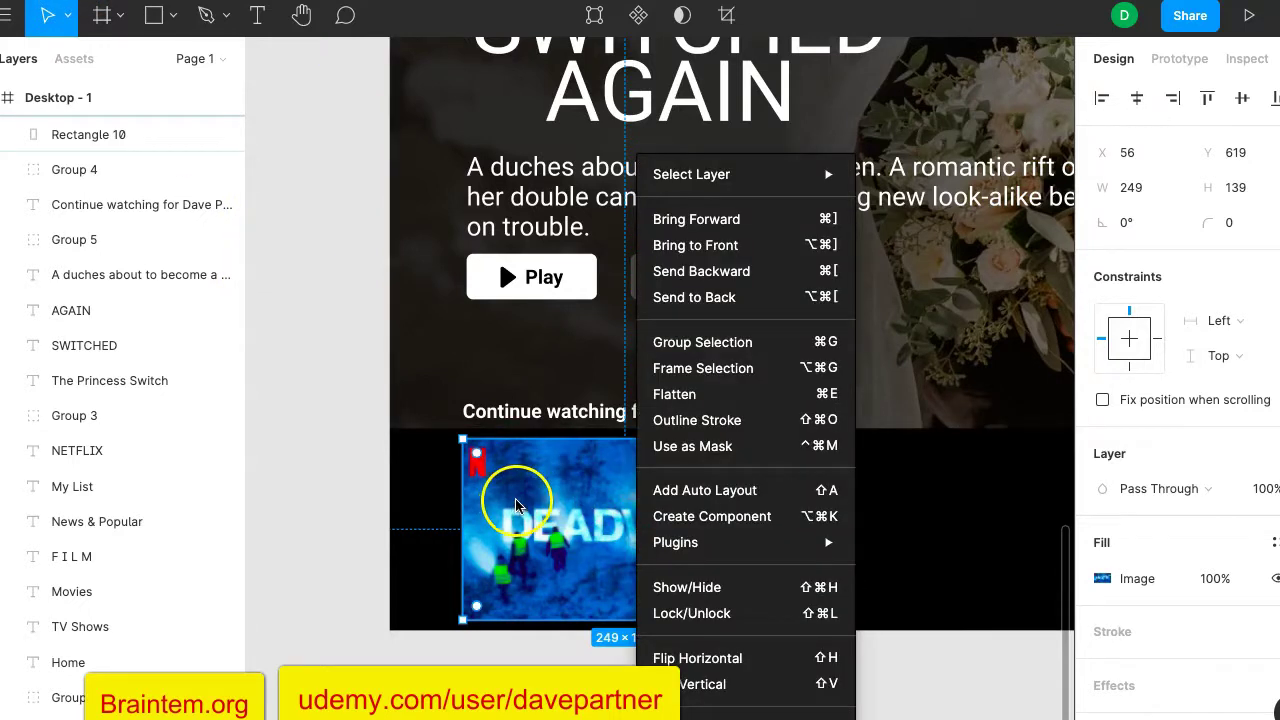
pyautogui.click(560, 492)
pyautogui.moveTo(571, 491); pyautogui.dragTo(727, 513)
pyautogui.click(477, 502)
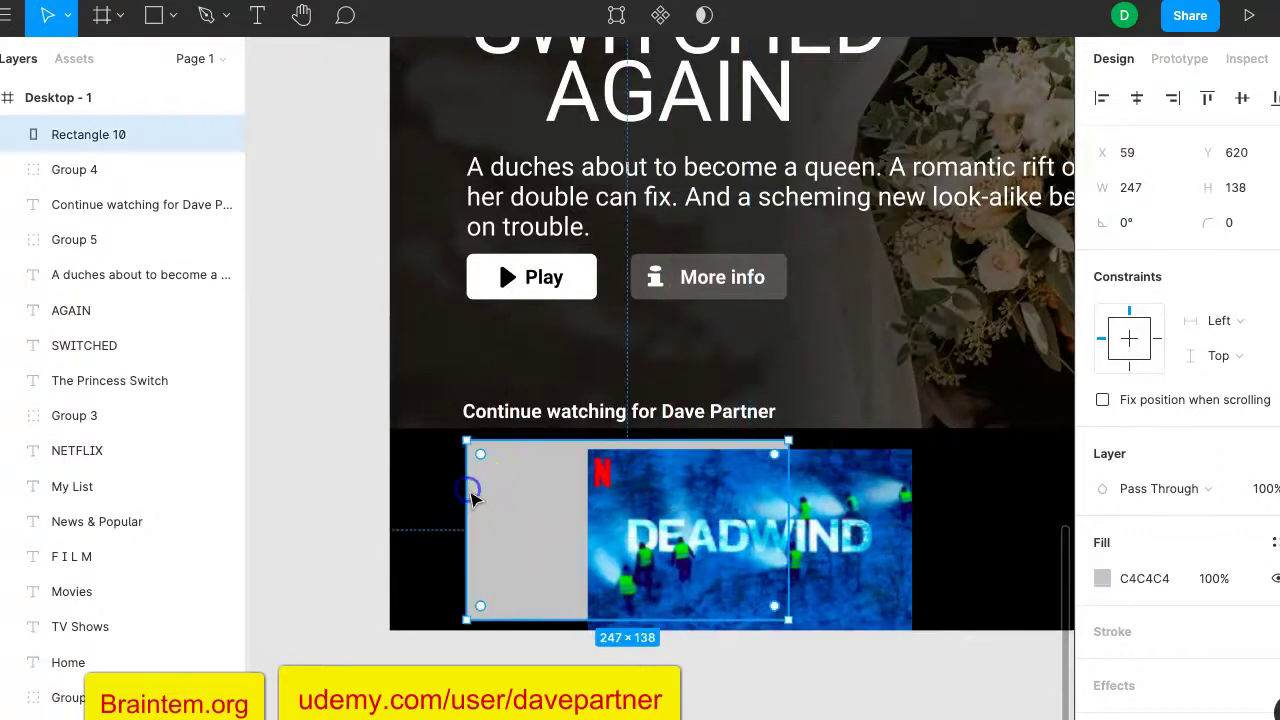
pyautogui.press('Delete')
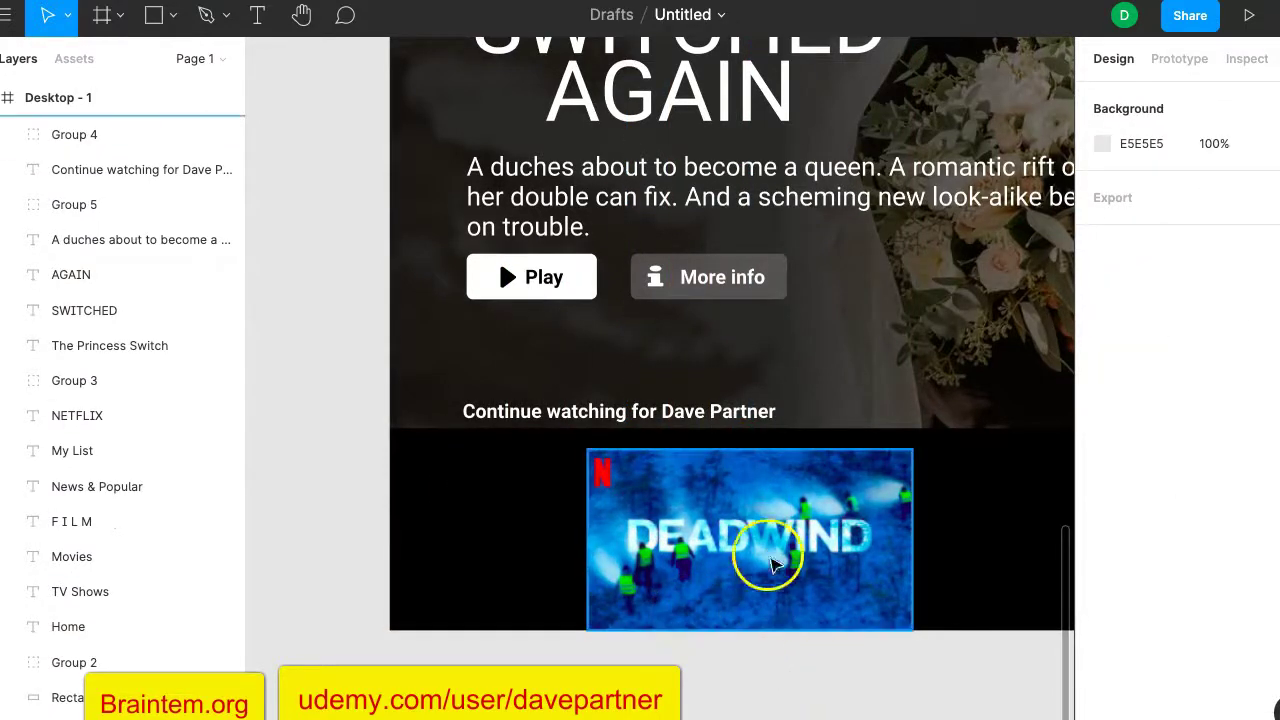
pyautogui.moveTo(762, 555); pyautogui.dragTo(643, 541)
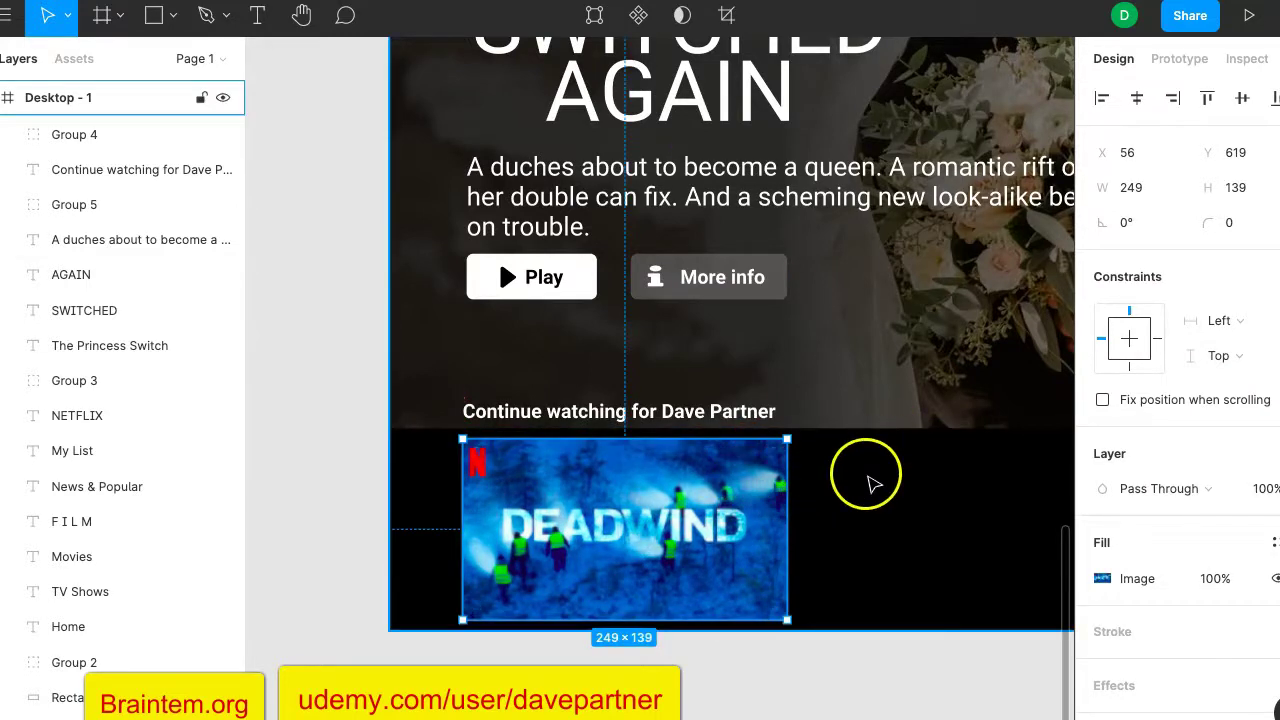
# Compare the corners of the desktop frame's Deadwind image with those of the Deadwind thumbnail in the reference.
pyautogui.click(757, 487)
pyautogui.scroll(5, 720, 487)
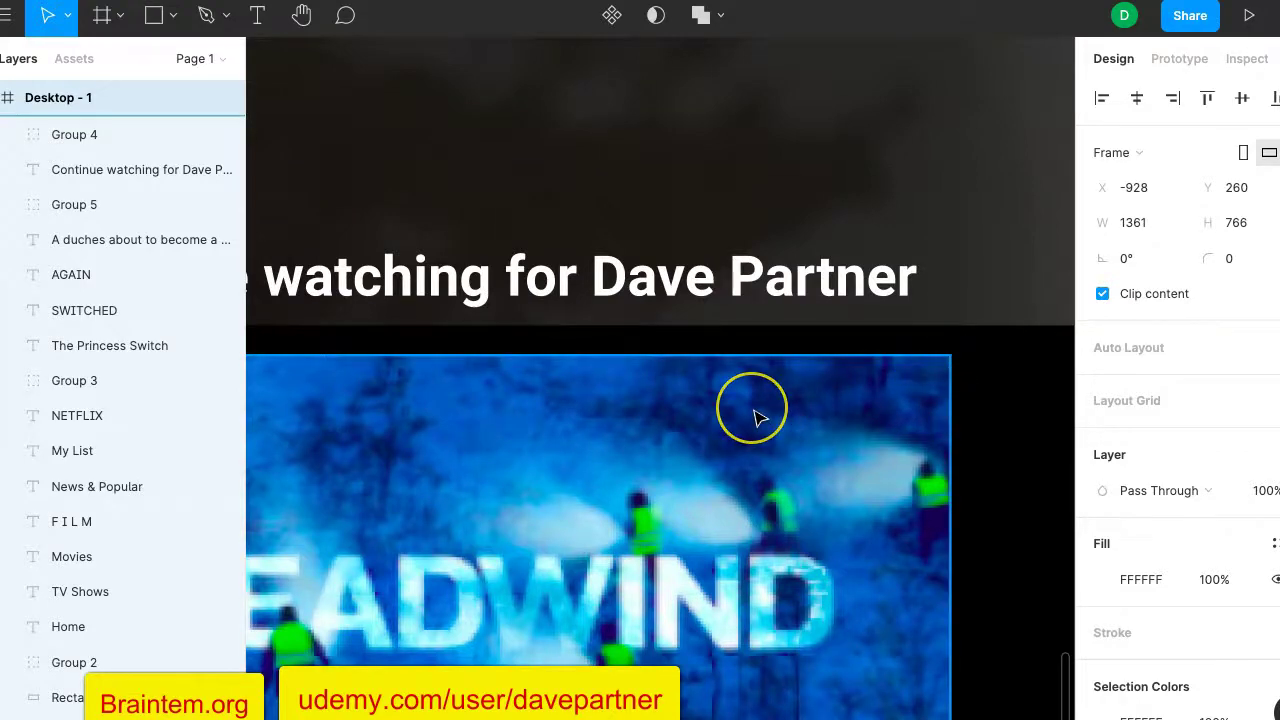
pyautogui.scroll(-5, 757, 417)
pyautogui.scroll(5, 757, 417)
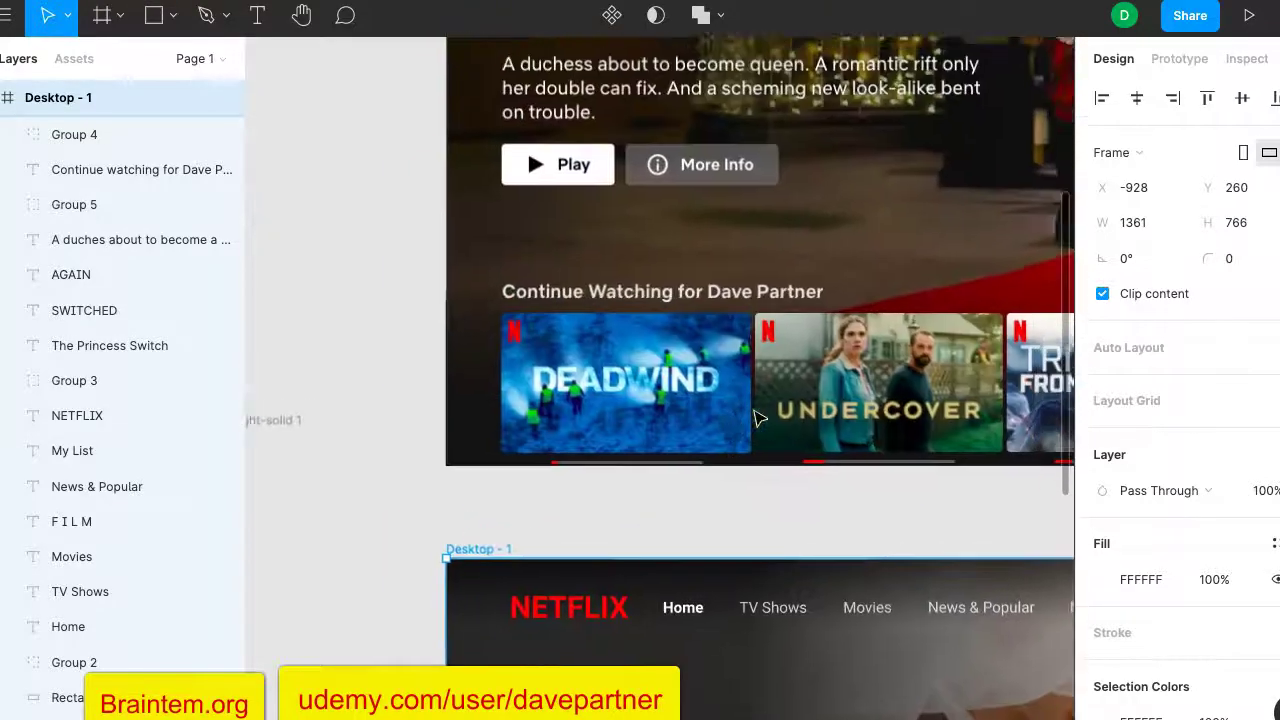
pyautogui.scroll(3, 722, 348)
pyautogui.scroll(3, 725, 350)
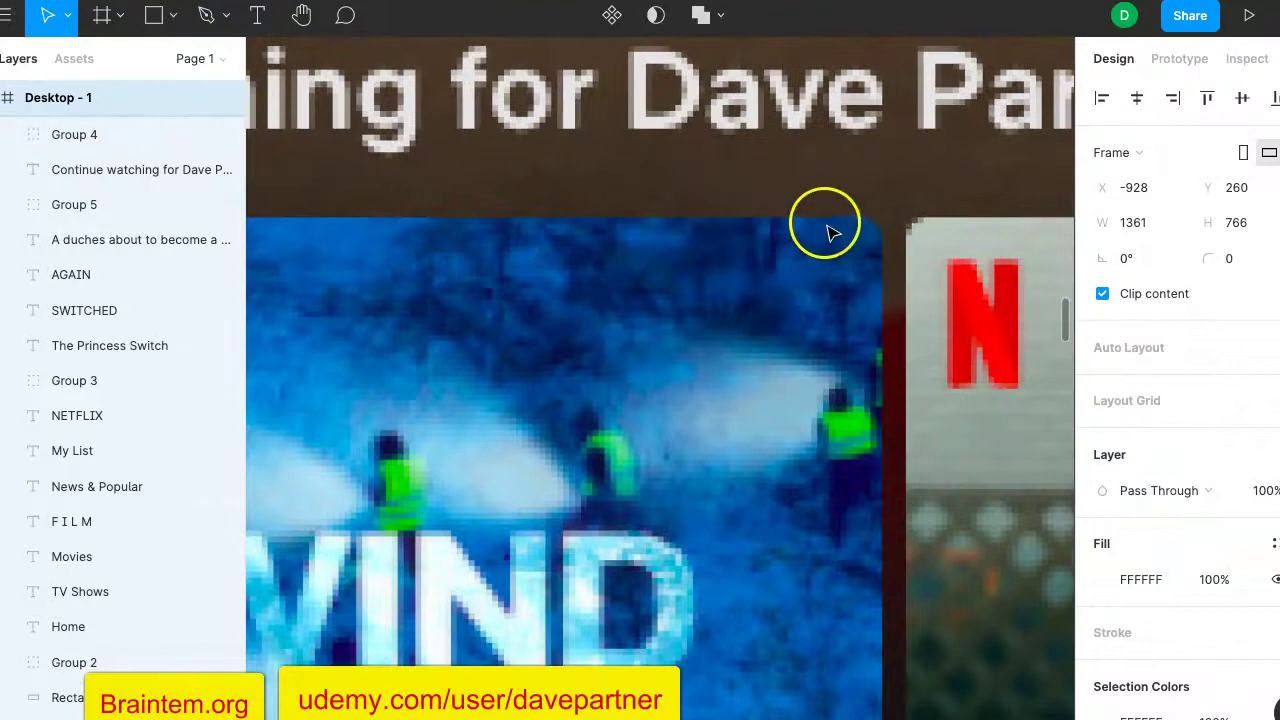
pyautogui.scroll(1, 845, 300)
pyautogui.scroll(-5, 830, 330)
pyautogui.scroll(-10, 830, 330)
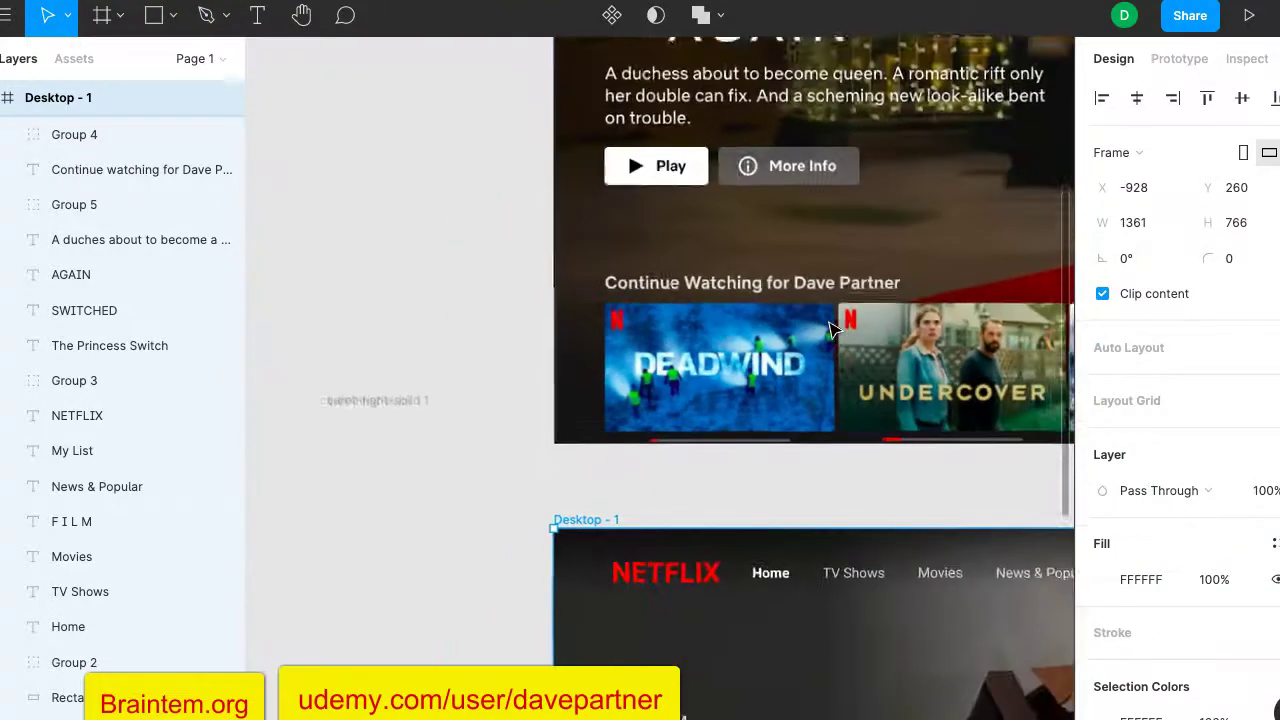
# Round the Deadwind image's corners in the desktop frame, trying a radius of 10 and settling on 5.
pyautogui.scroll(-3, 835, 330)
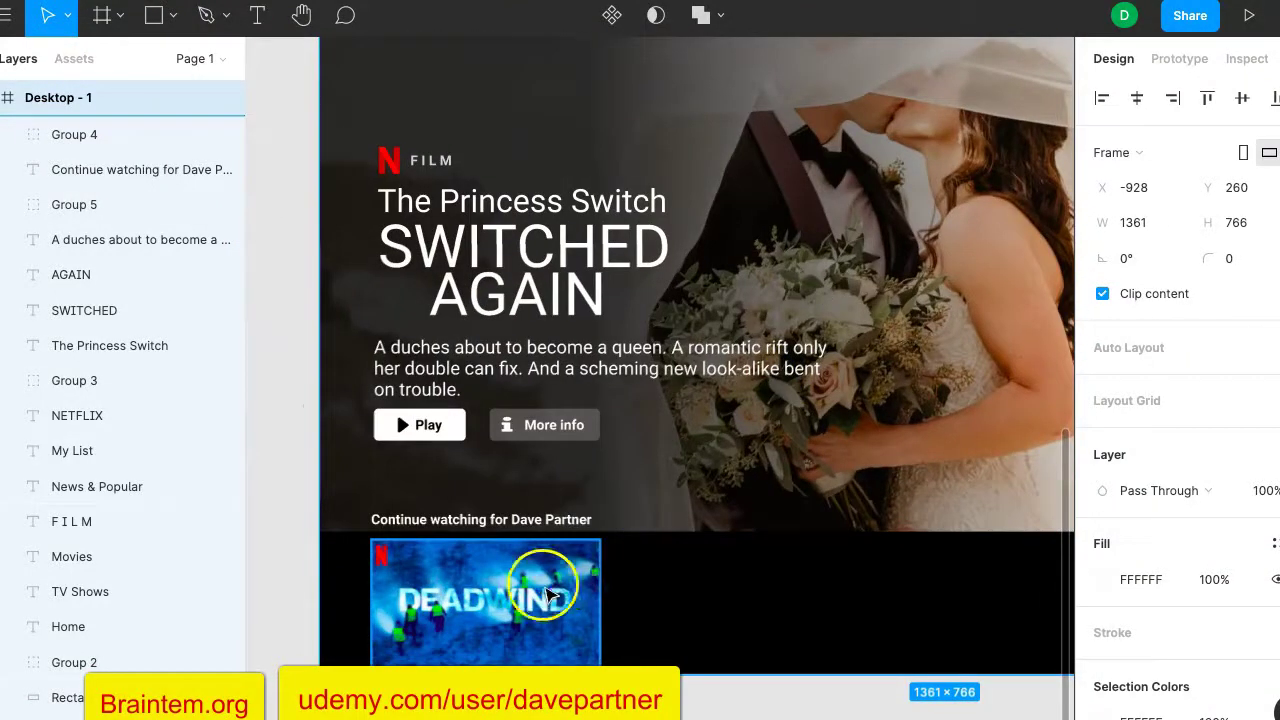
pyautogui.click(588, 578)
pyautogui.click(1232, 225)
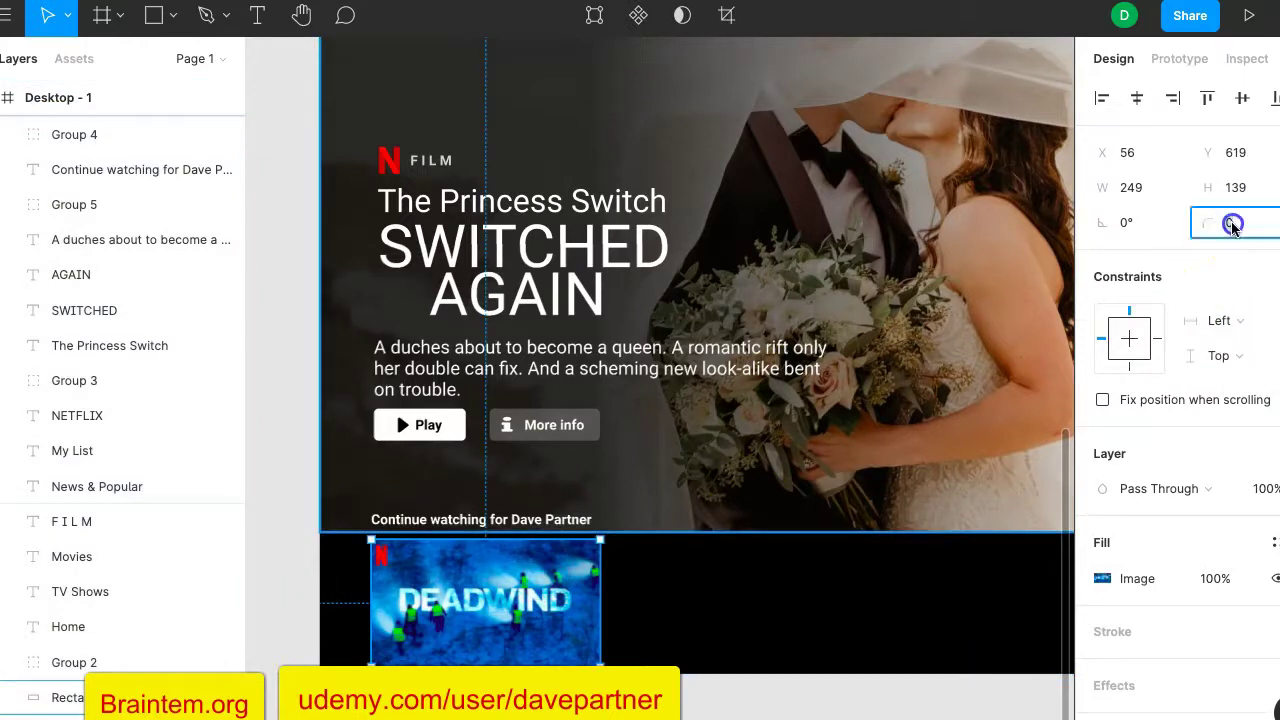
pyautogui.write('10')
pyautogui.press('Return')
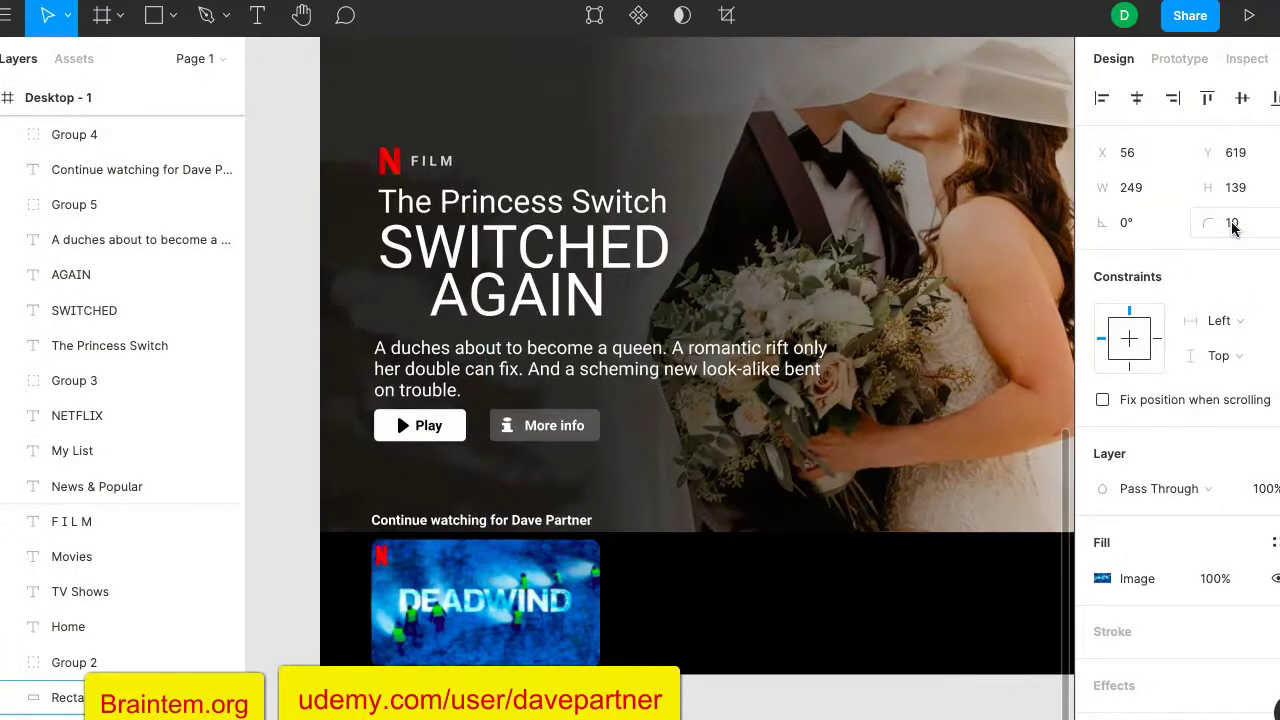
pyautogui.click(1234, 225)
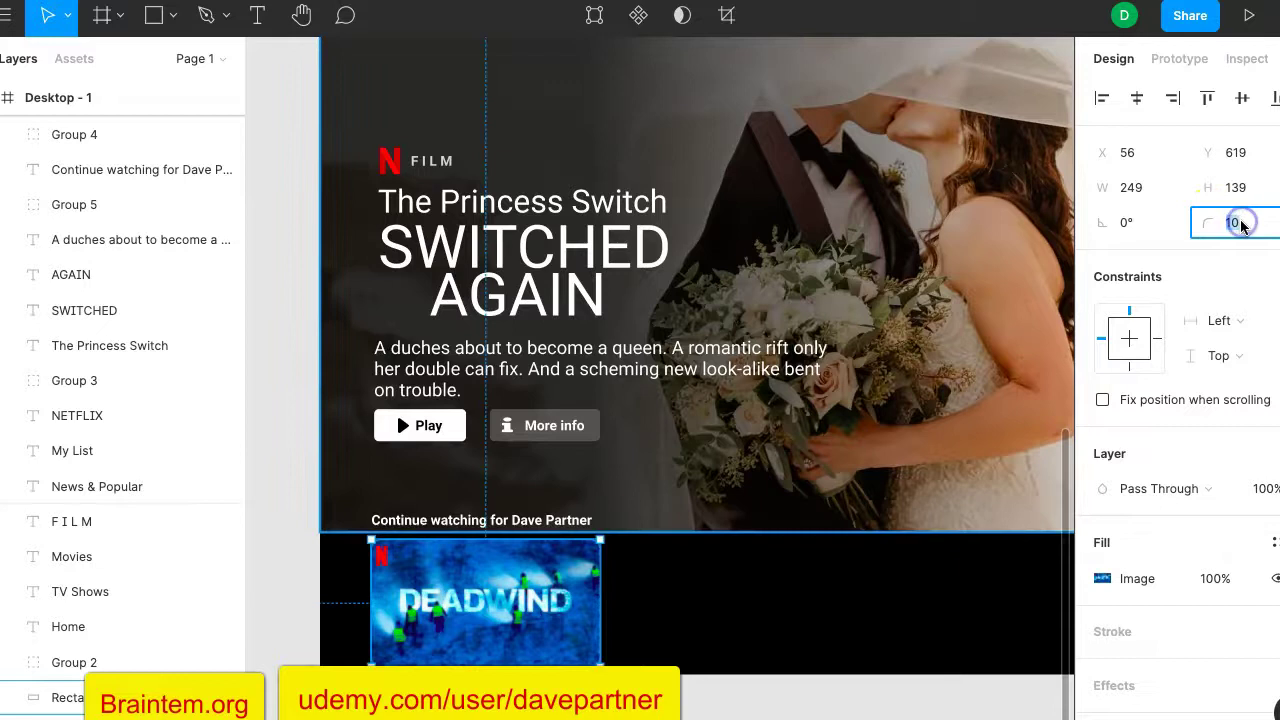
pyautogui.press('Return')
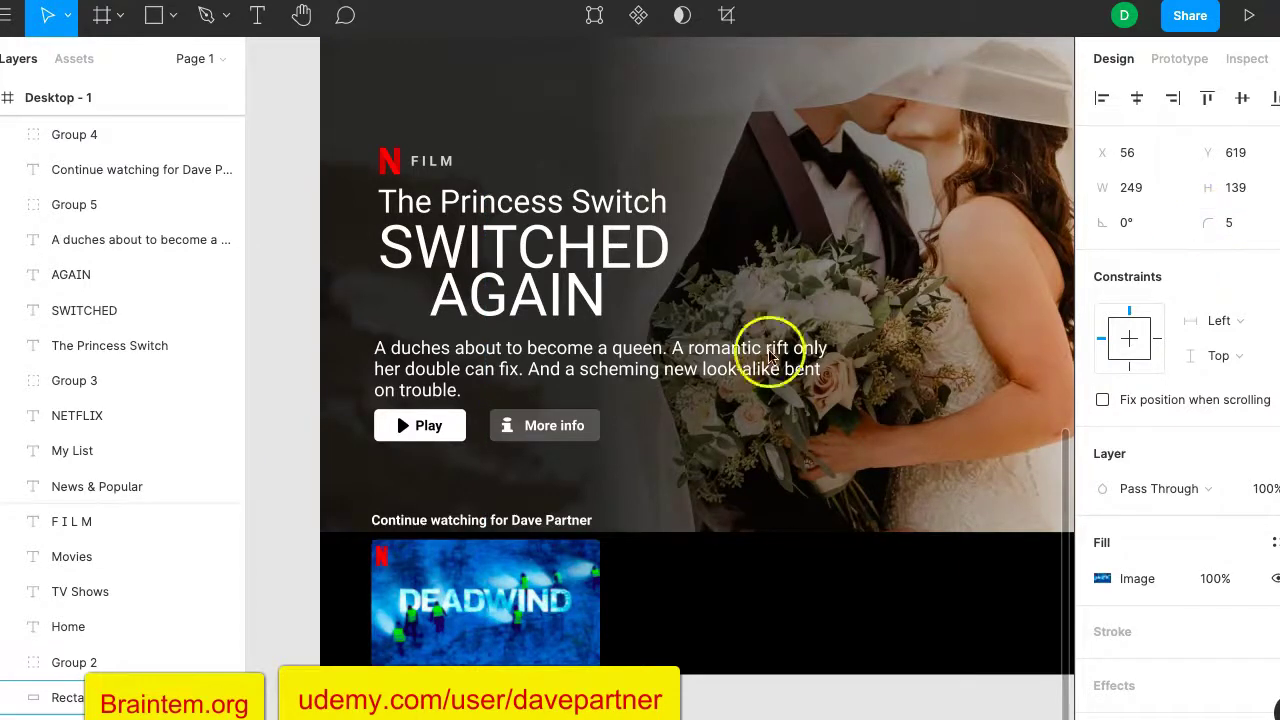
pyautogui.scroll(5, 696, 372)
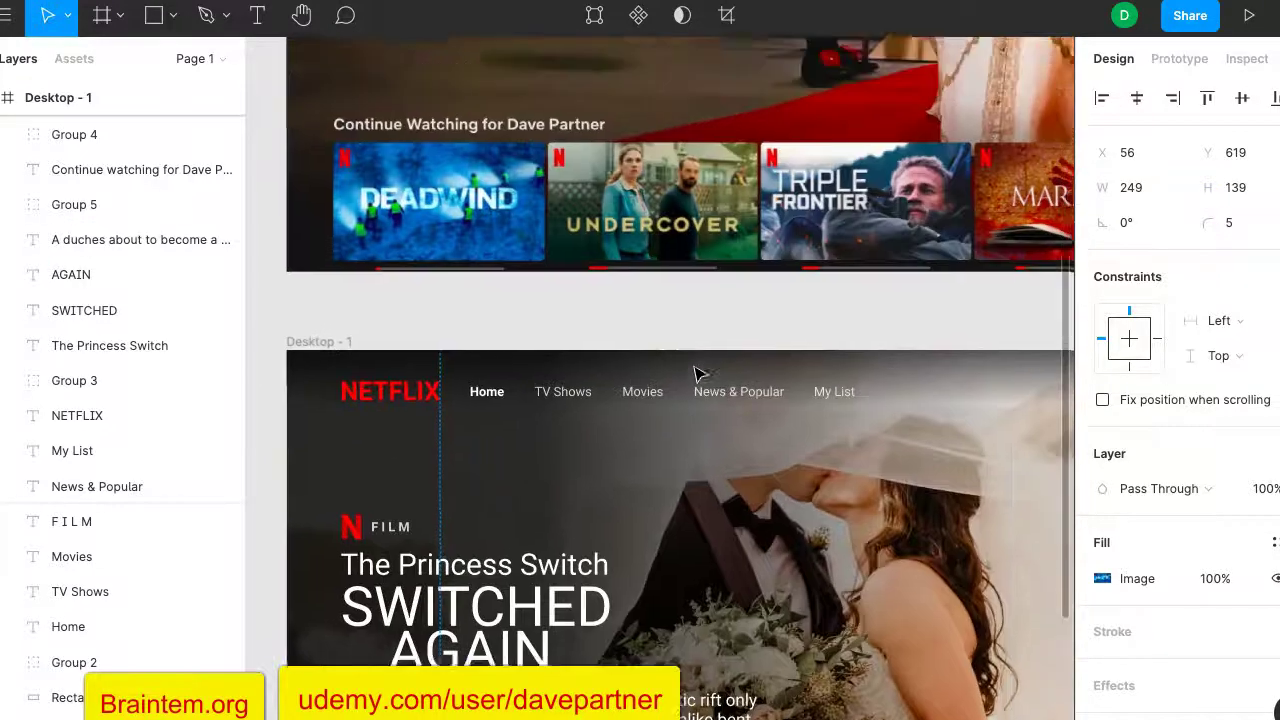
pyautogui.scroll(2, 680, 368)
pyautogui.click(663, 359)
pyautogui.scroll(5, 665, 364)
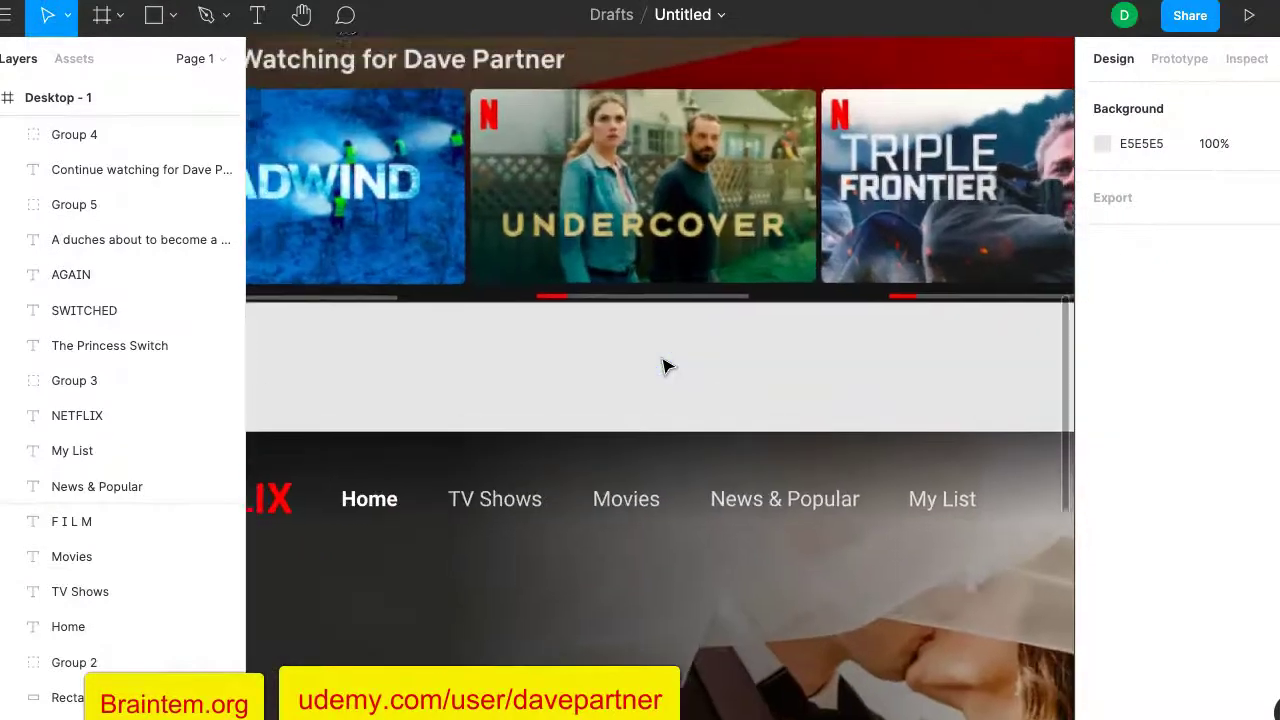
pyautogui.scroll(3, 663, 366)
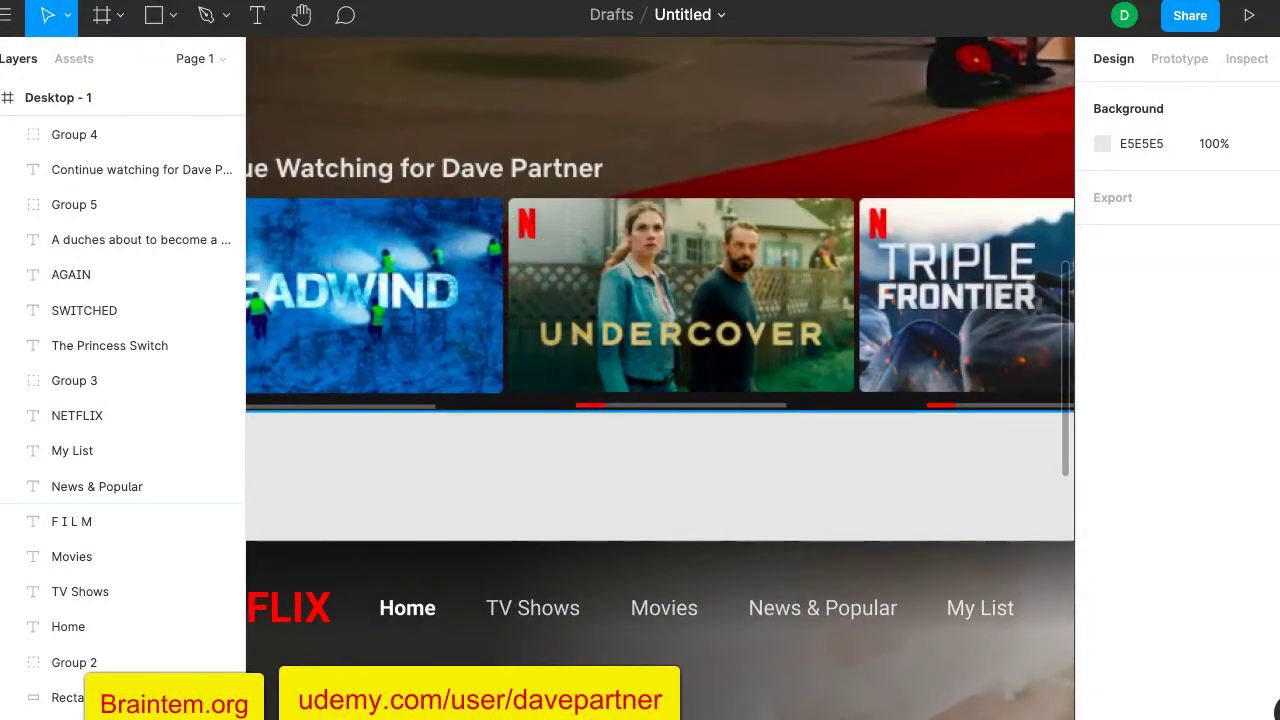
pyautogui.click(154, 15)
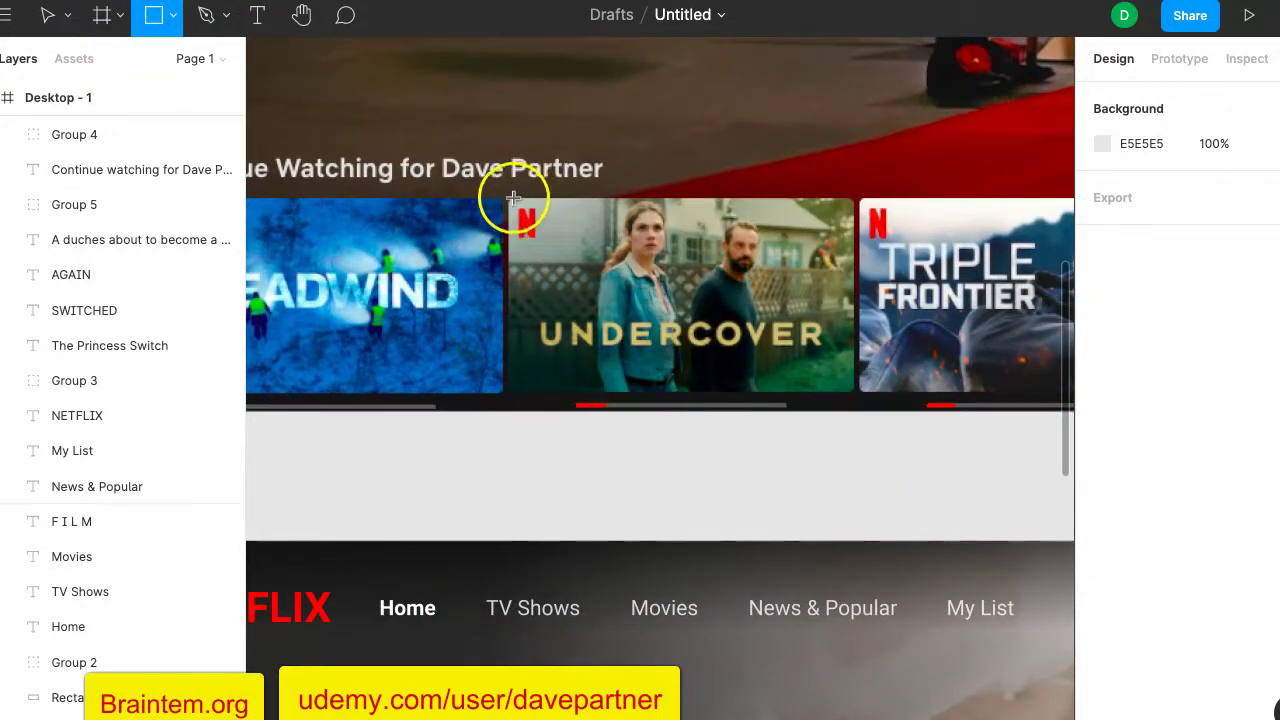
pyautogui.moveTo(510, 198); pyautogui.dragTo(853, 397)
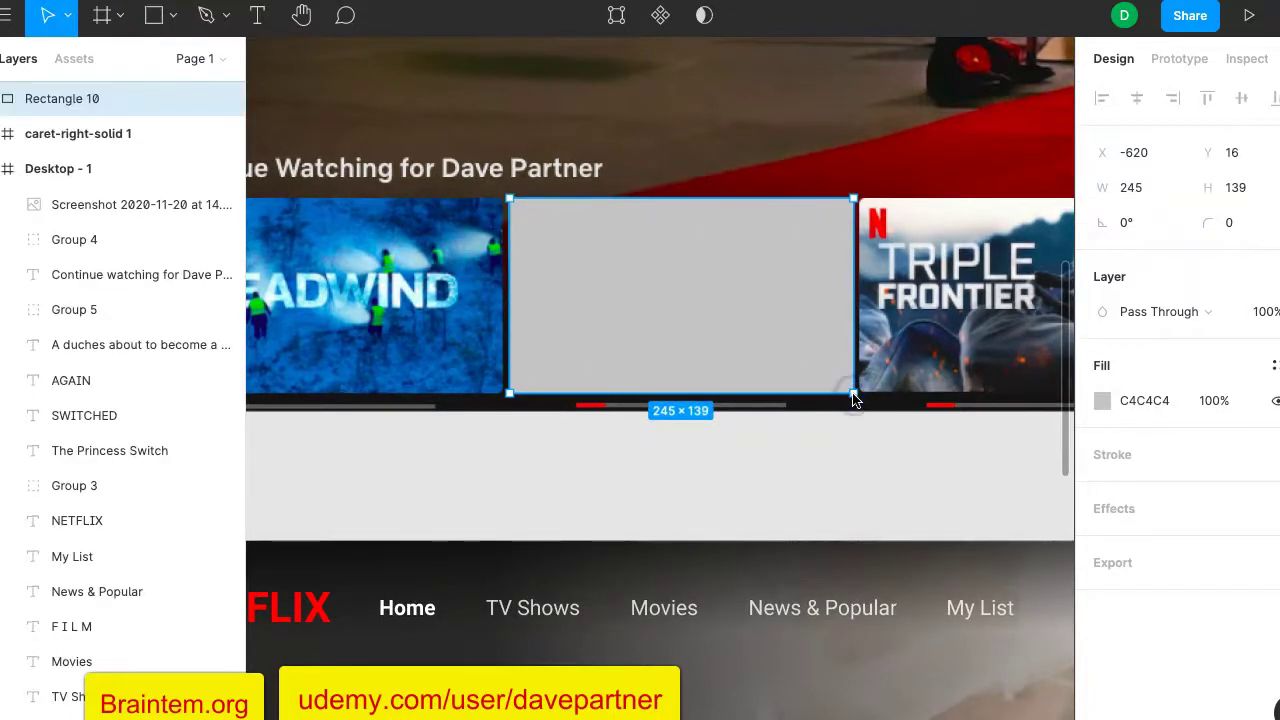
pyautogui.press('Delete')
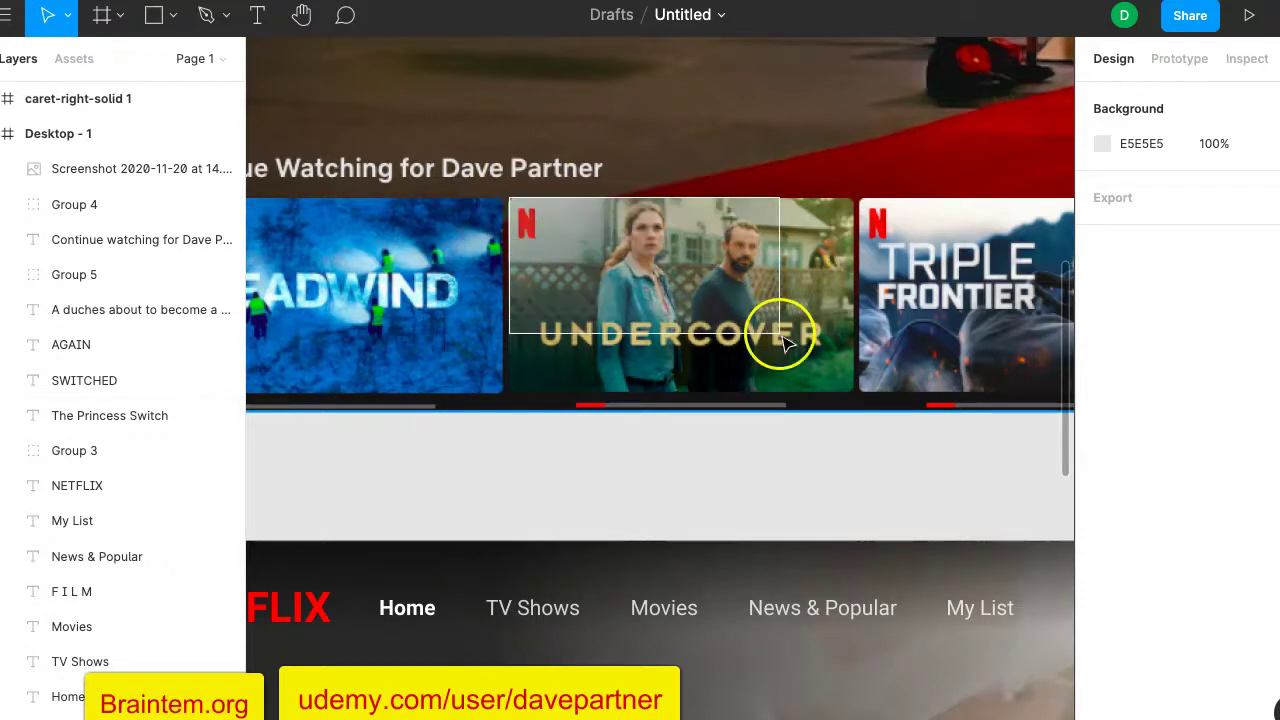
# Capture the Undercover thumbnail from the reference screenshot and place the image in the desktop frame's Continue watching row beside Deadwind.
pyautogui.moveTo(858, 397); pyautogui.dragTo(860, 401)
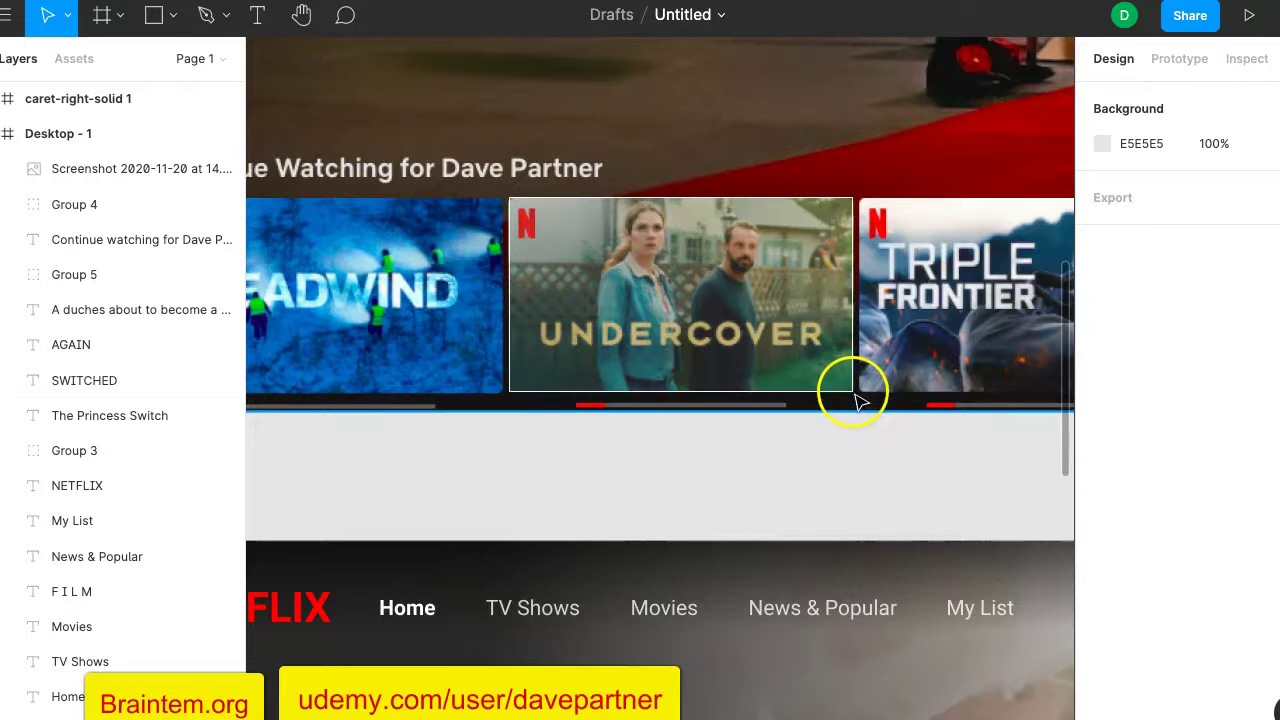
pyautogui.click(651, 500)
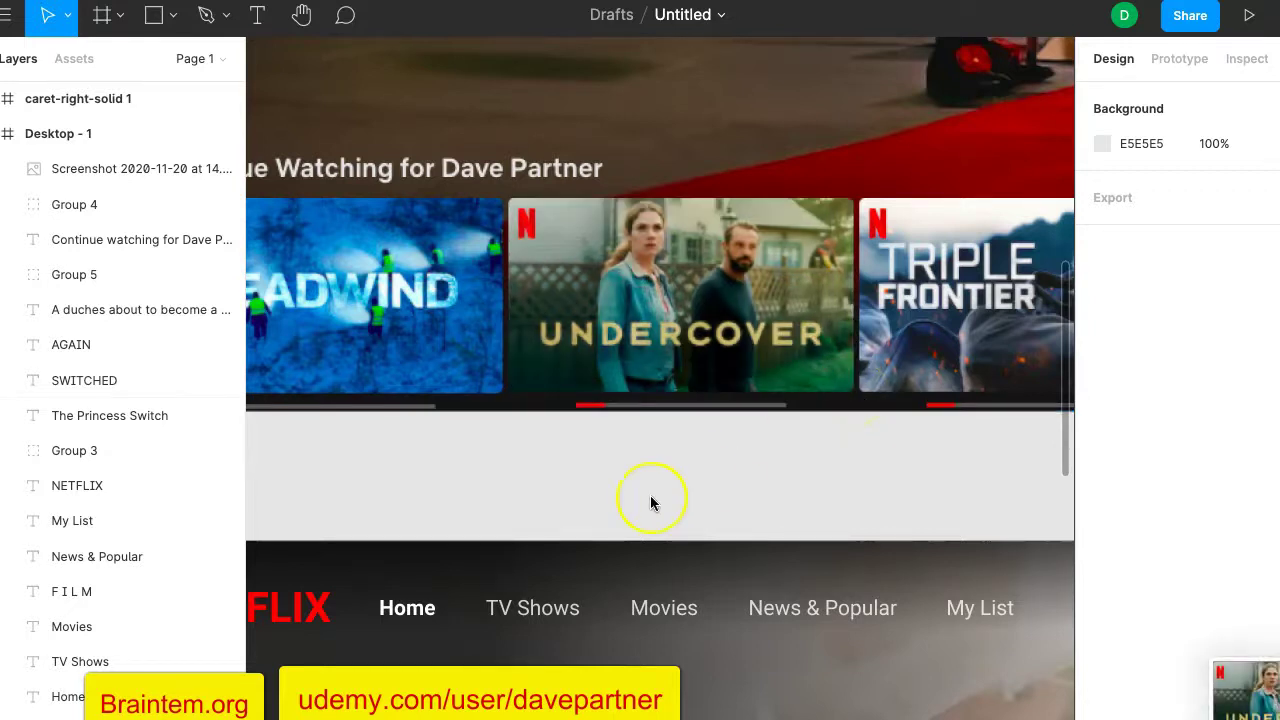
pyautogui.scroll(-10, 651, 500)
pyautogui.scroll(-5, 651, 503)
pyautogui.scroll(2, 651, 503)
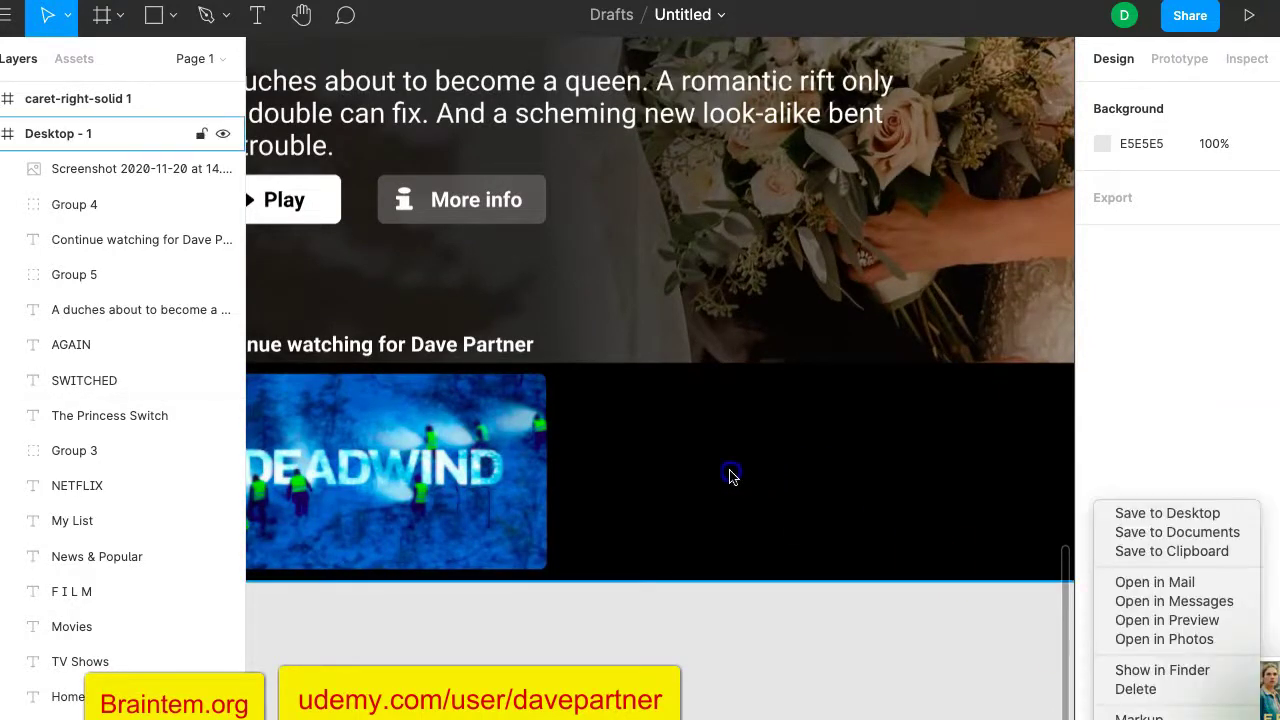
pyautogui.click(731, 472)
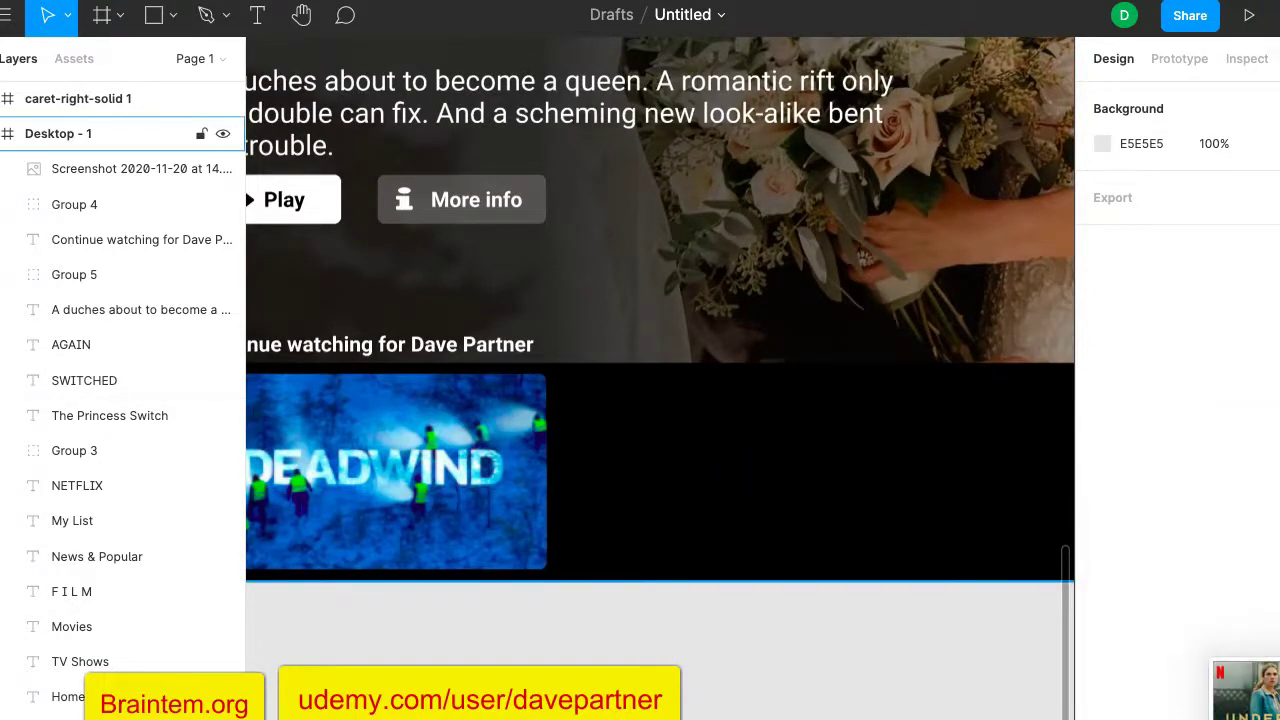
pyautogui.moveTo(1238, 686); pyautogui.dragTo(660, 471)
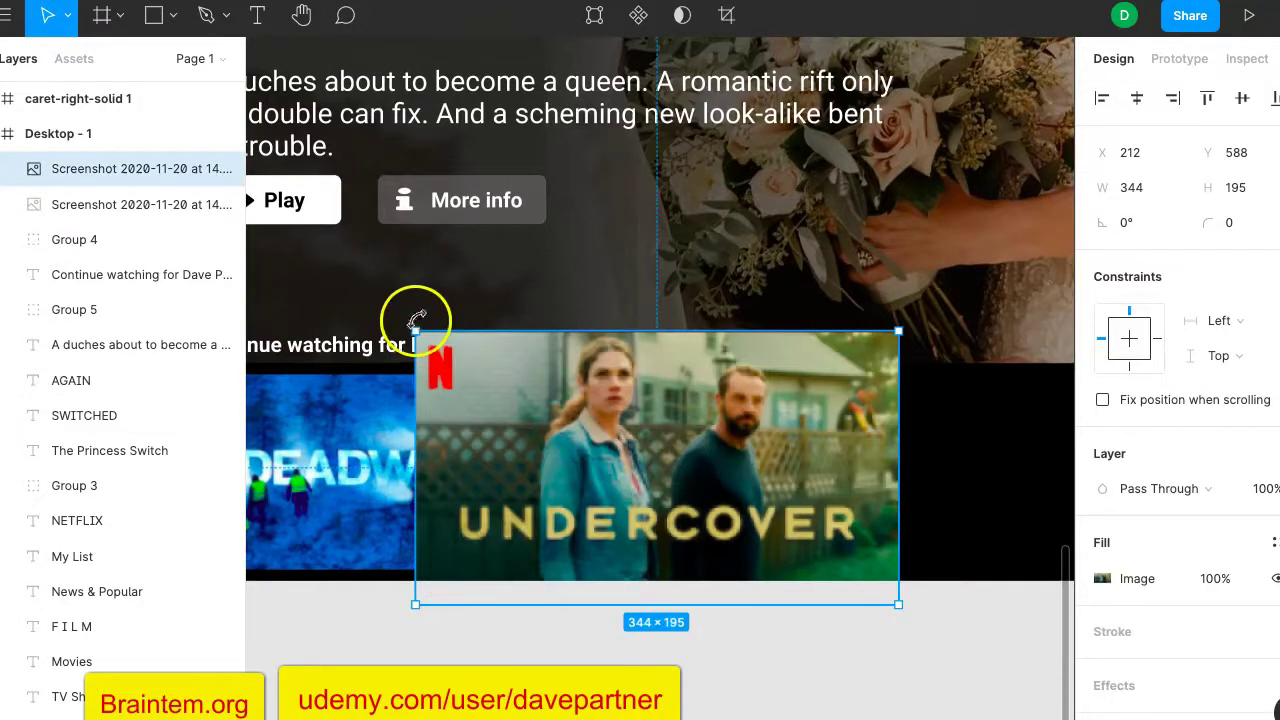
# Shrink the Undercover image to sit beside Deadwind, entering a width of 249 and a height of 139 with proportions still locked.
pyautogui.moveTo(416, 333); pyautogui.dragTo(569, 379)
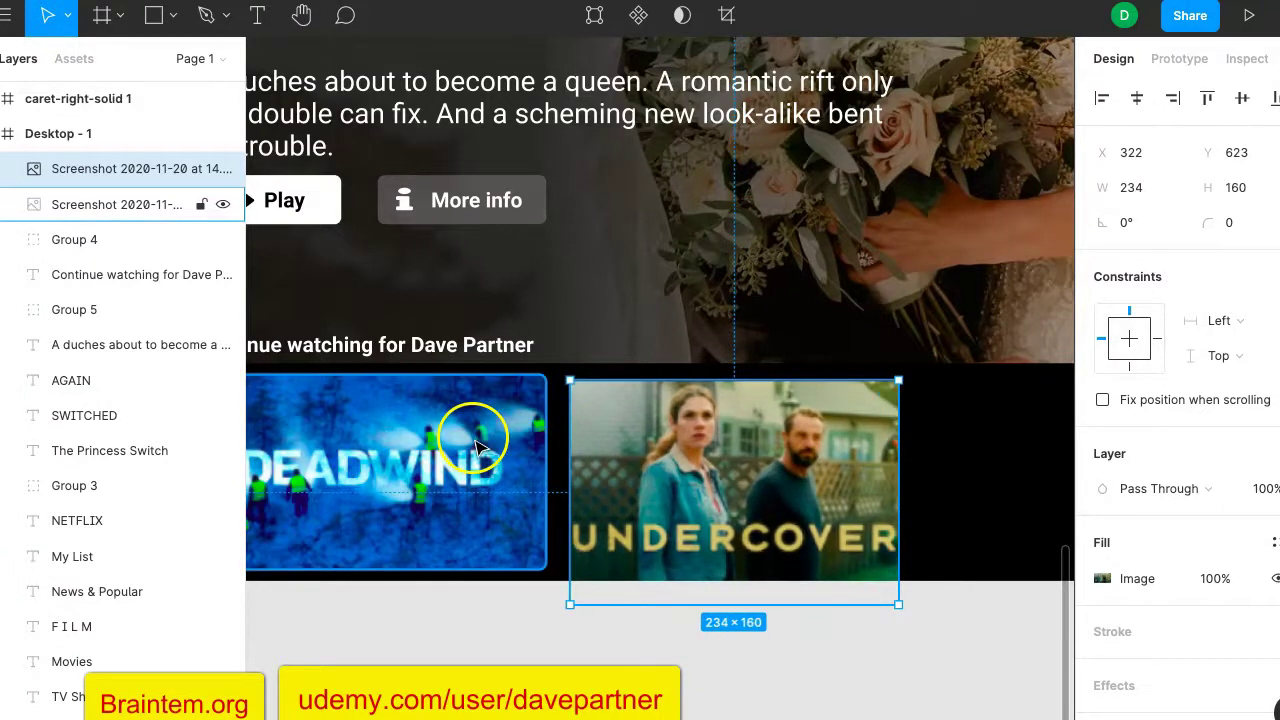
pyautogui.click(478, 447)
pyautogui.click(445, 438)
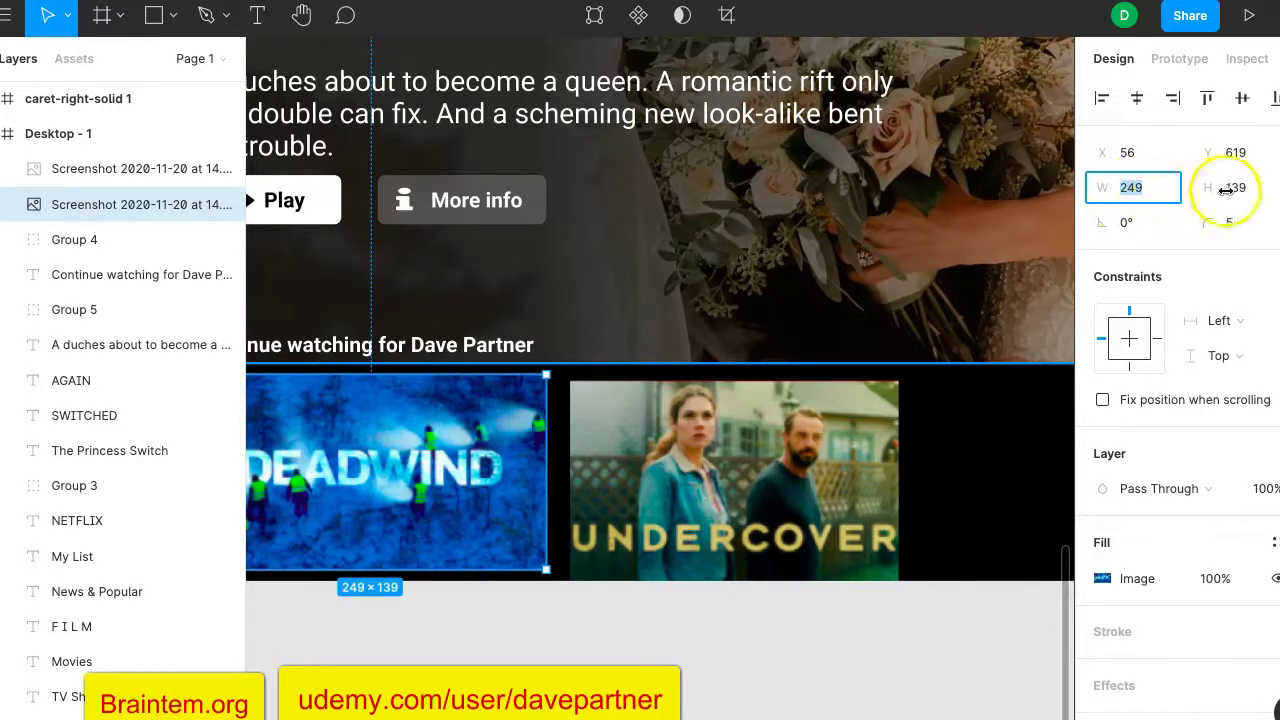
pyautogui.click(800, 440)
pyautogui.click(1131, 189)
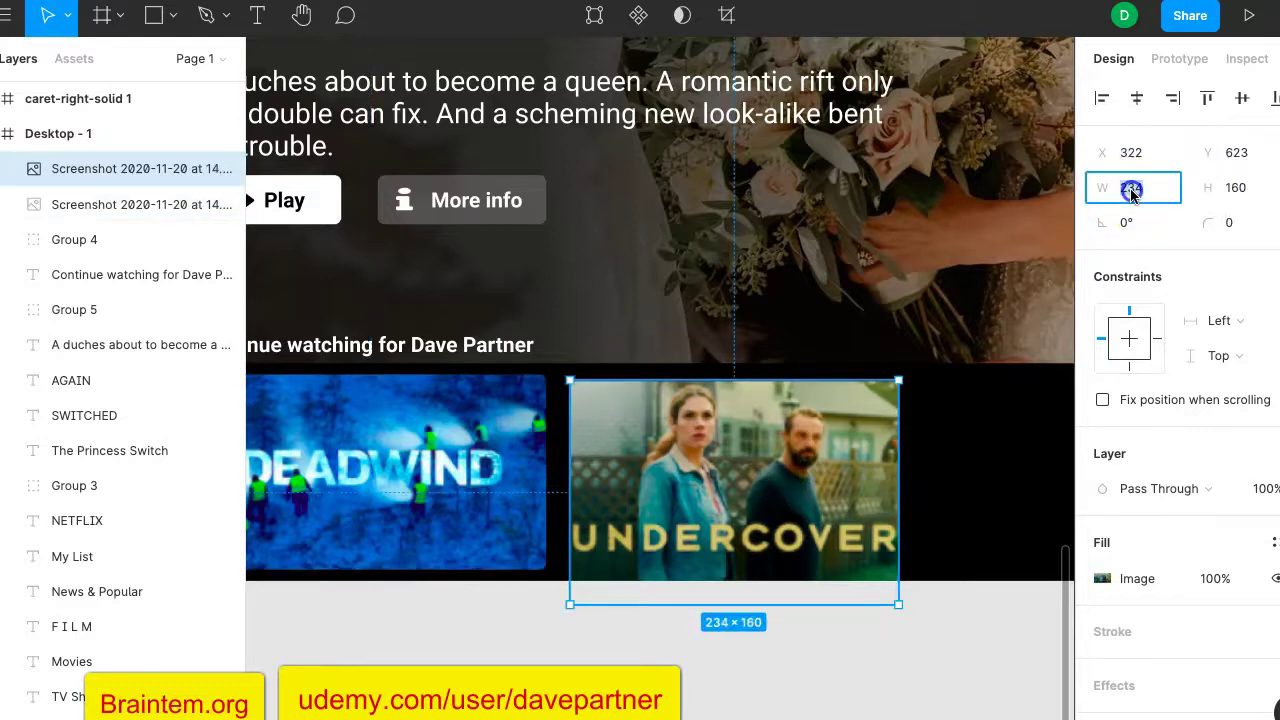
pyautogui.write('249')
pyautogui.click(1236, 188)
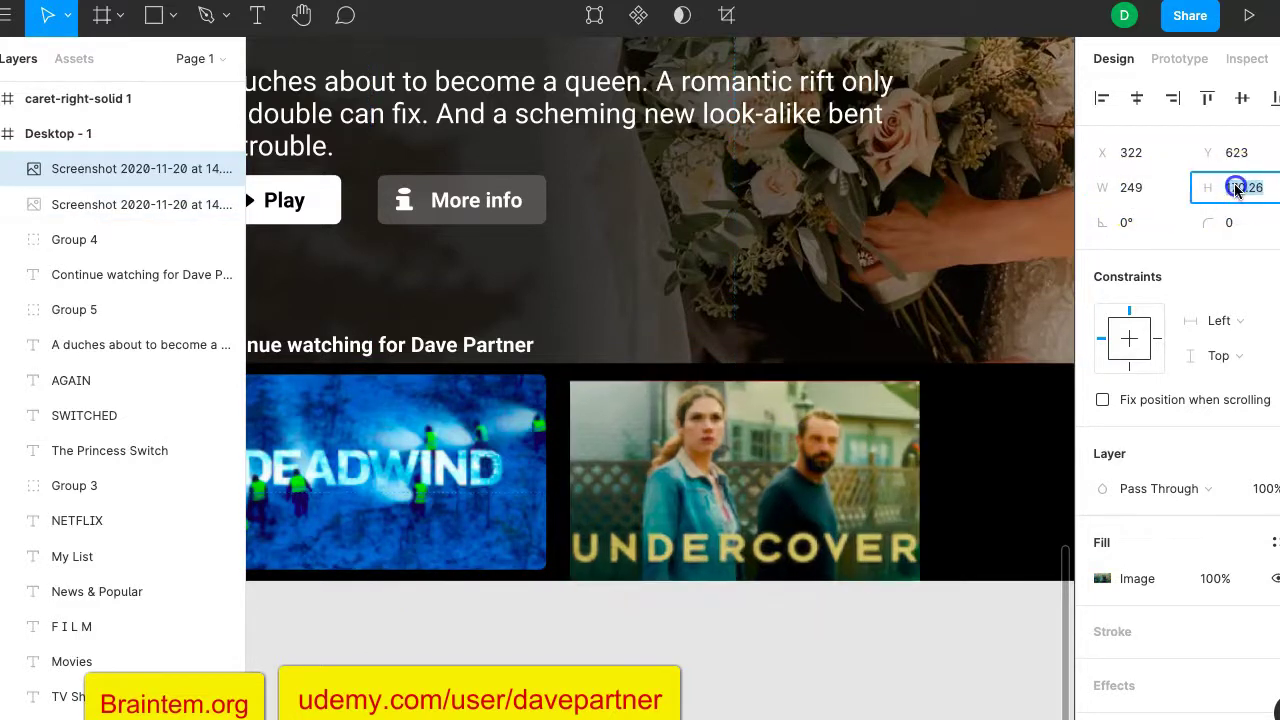
pyautogui.write('13')
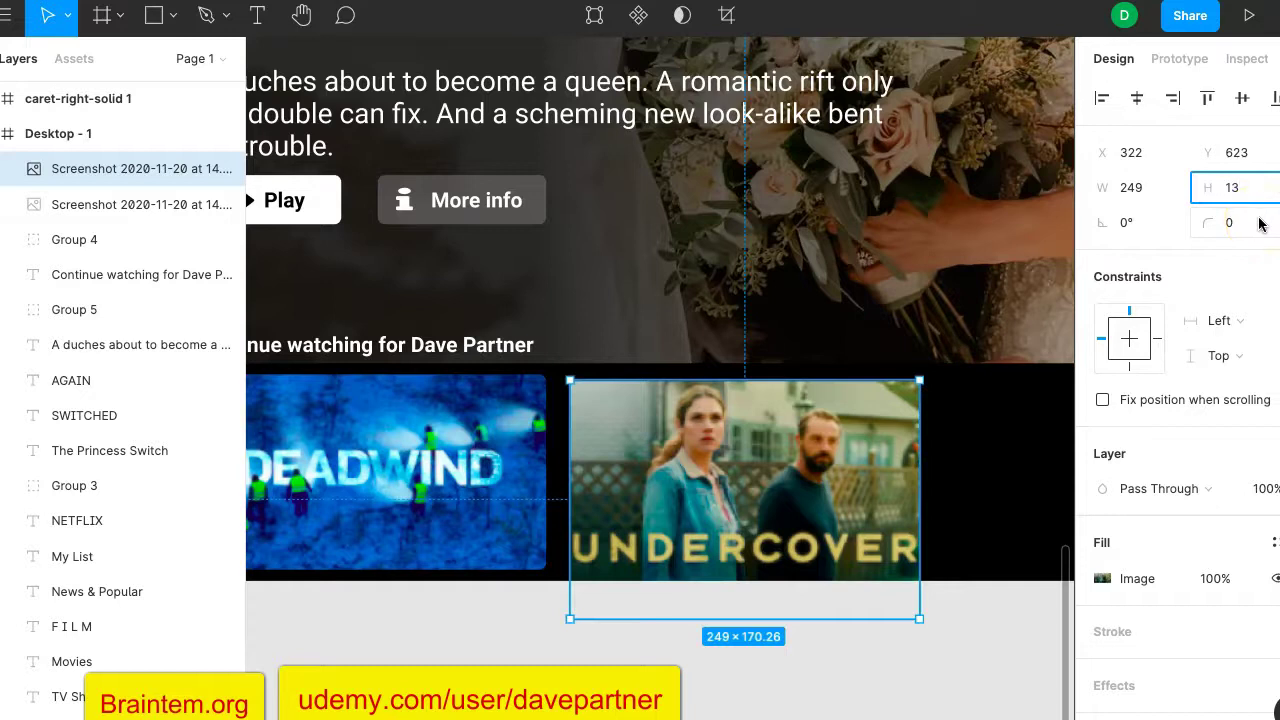
pyautogui.write('9')
pyautogui.press('Return')
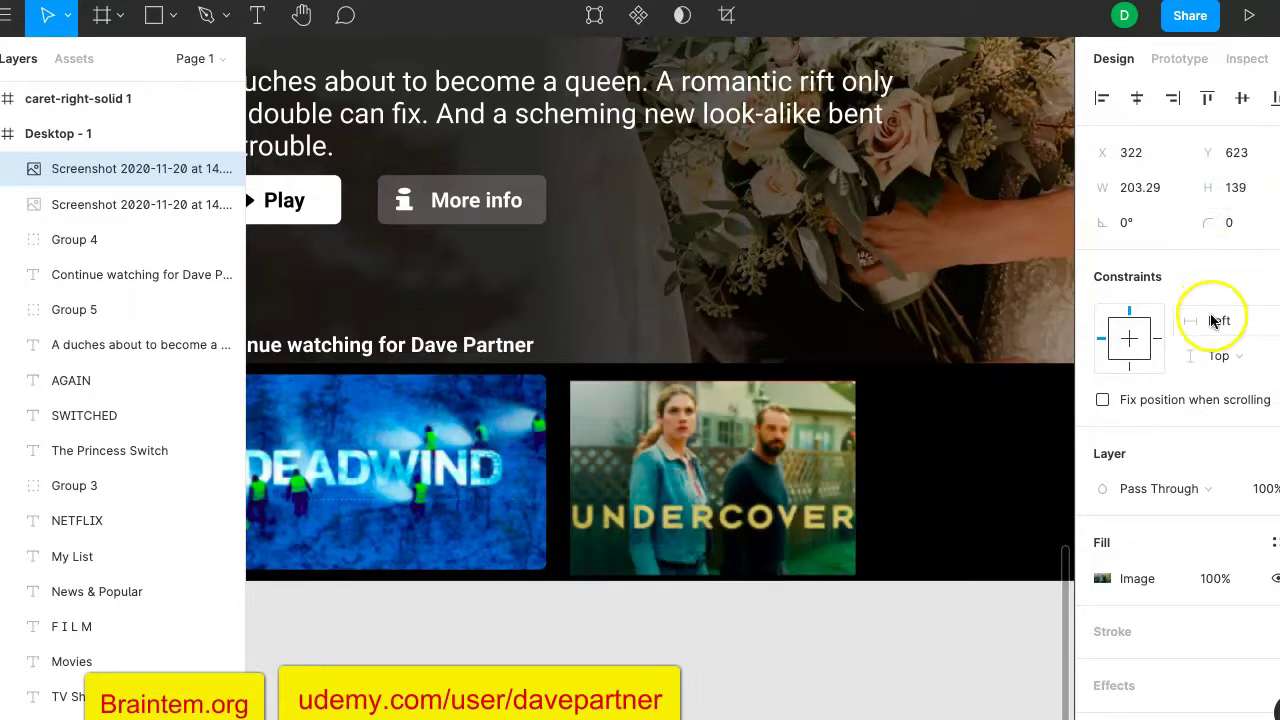
# Round the Undercover image's corners with a radius of 5.
pyautogui.click(1232, 228)
pyautogui.write('5')
pyautogui.press('Return')
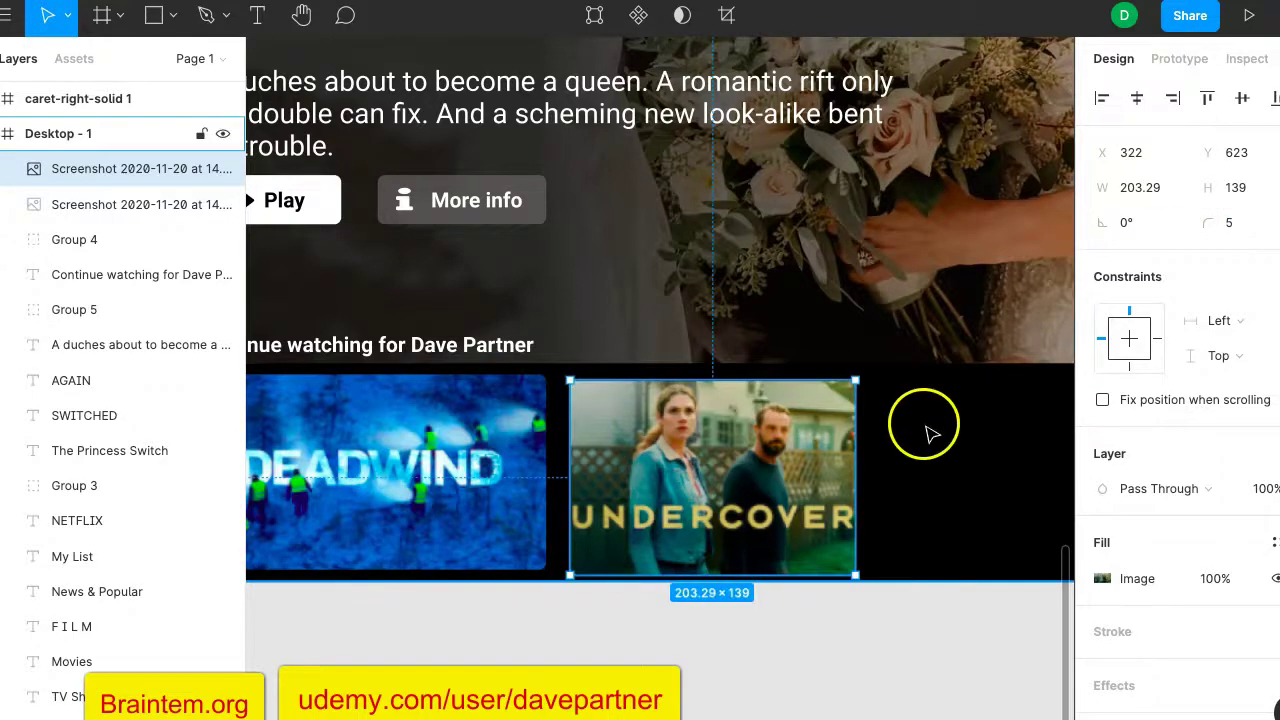
# Compare the Undercover image's size with Deadwind's, unlock its proportions and set its width to 249.
pyautogui.hscroll(-3, 663, 451)
pyautogui.scroll(-1, 663, 451)
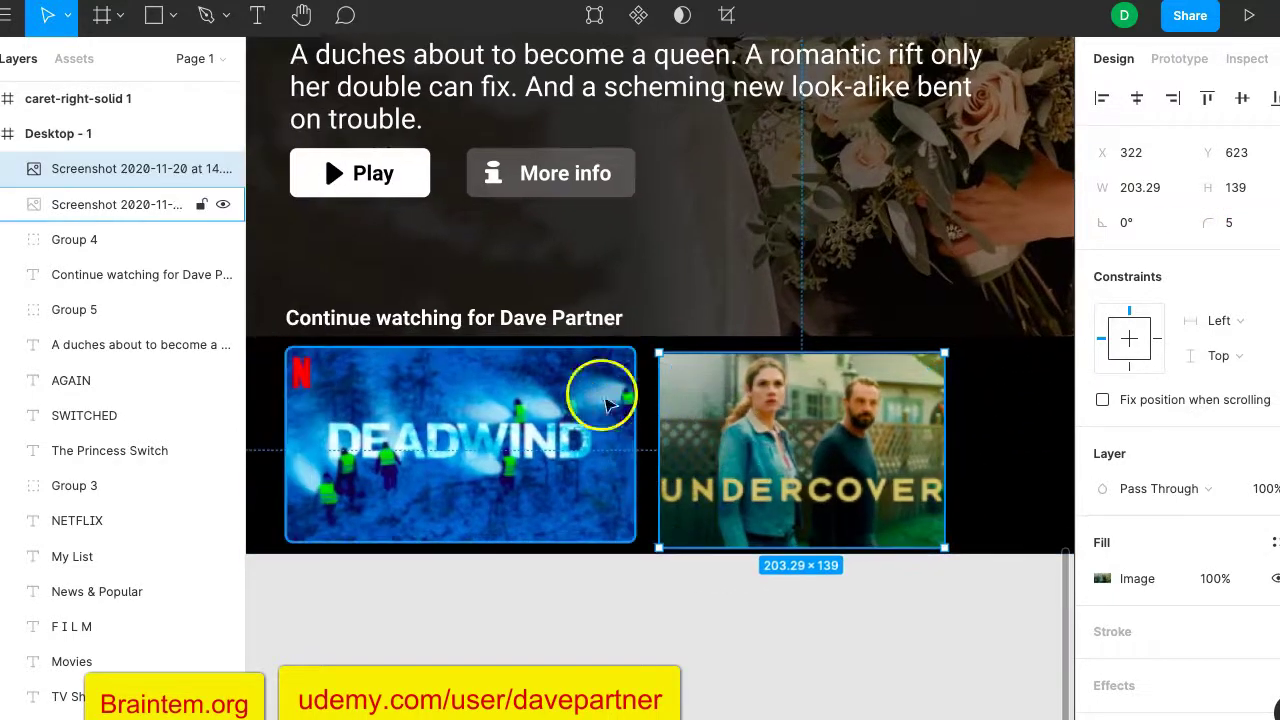
pyautogui.click(595, 427)
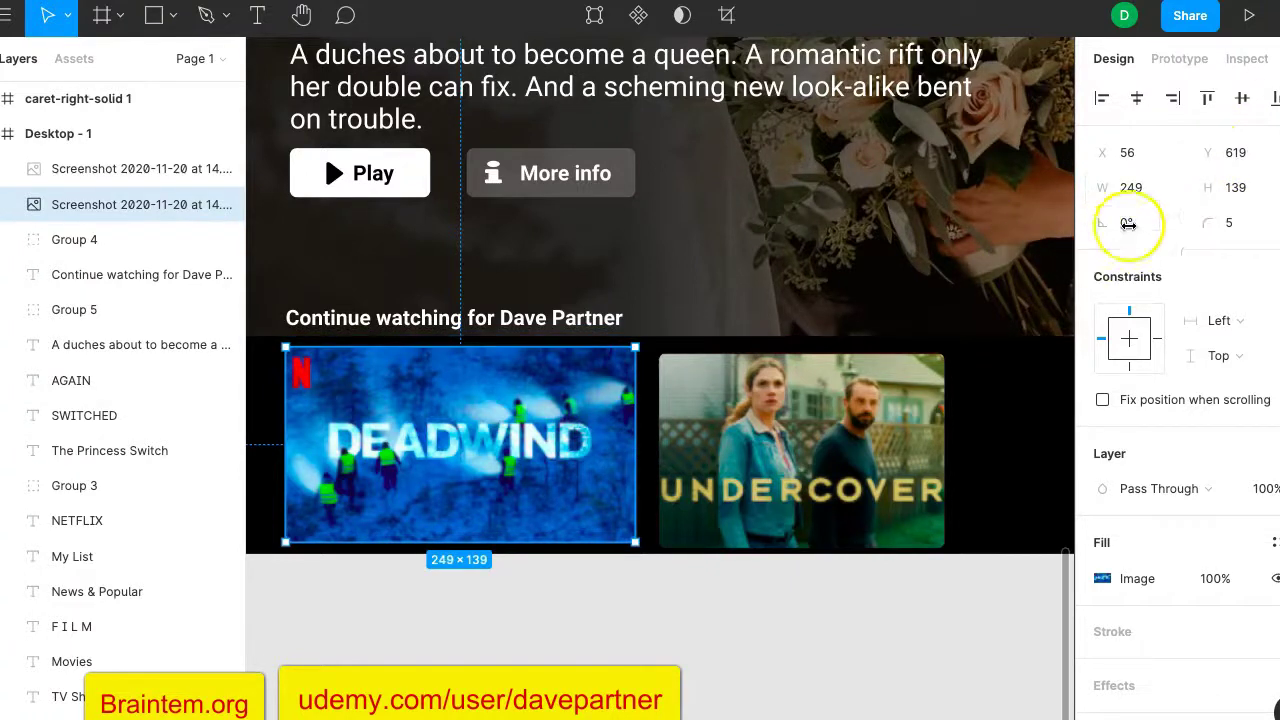
pyautogui.click(831, 412)
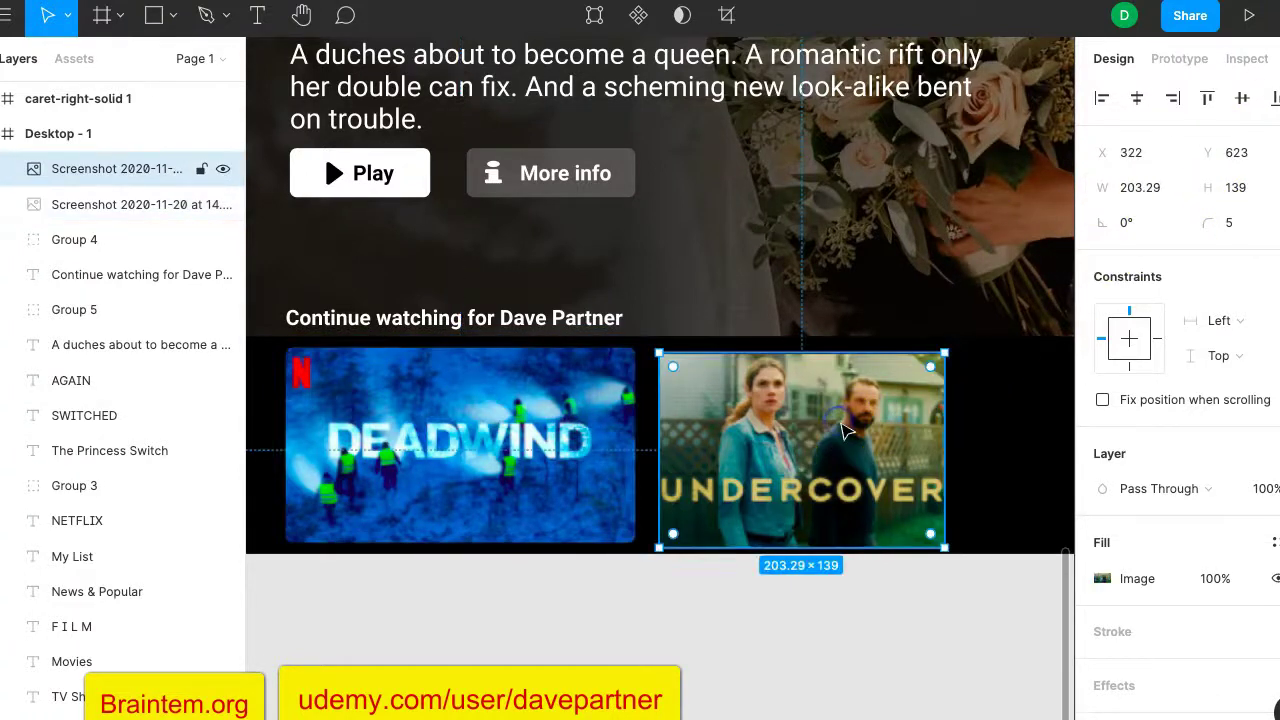
pyautogui.click(538, 412)
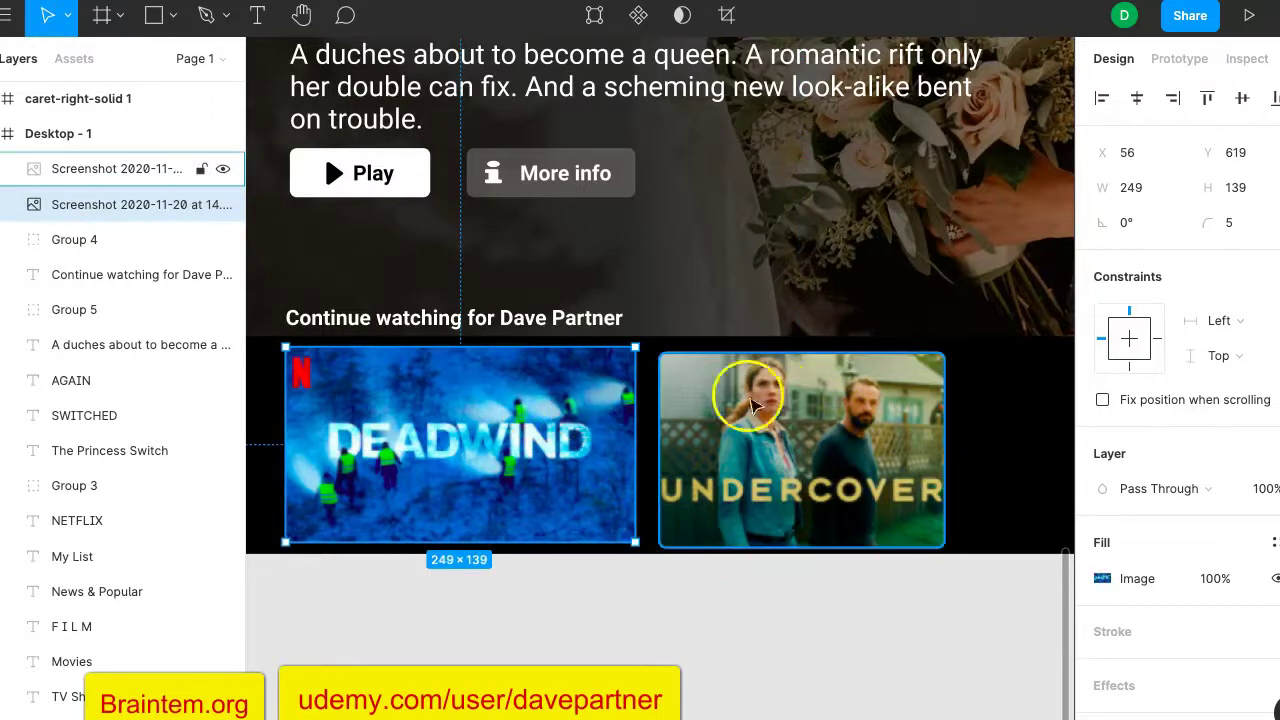
pyautogui.click(760, 405)
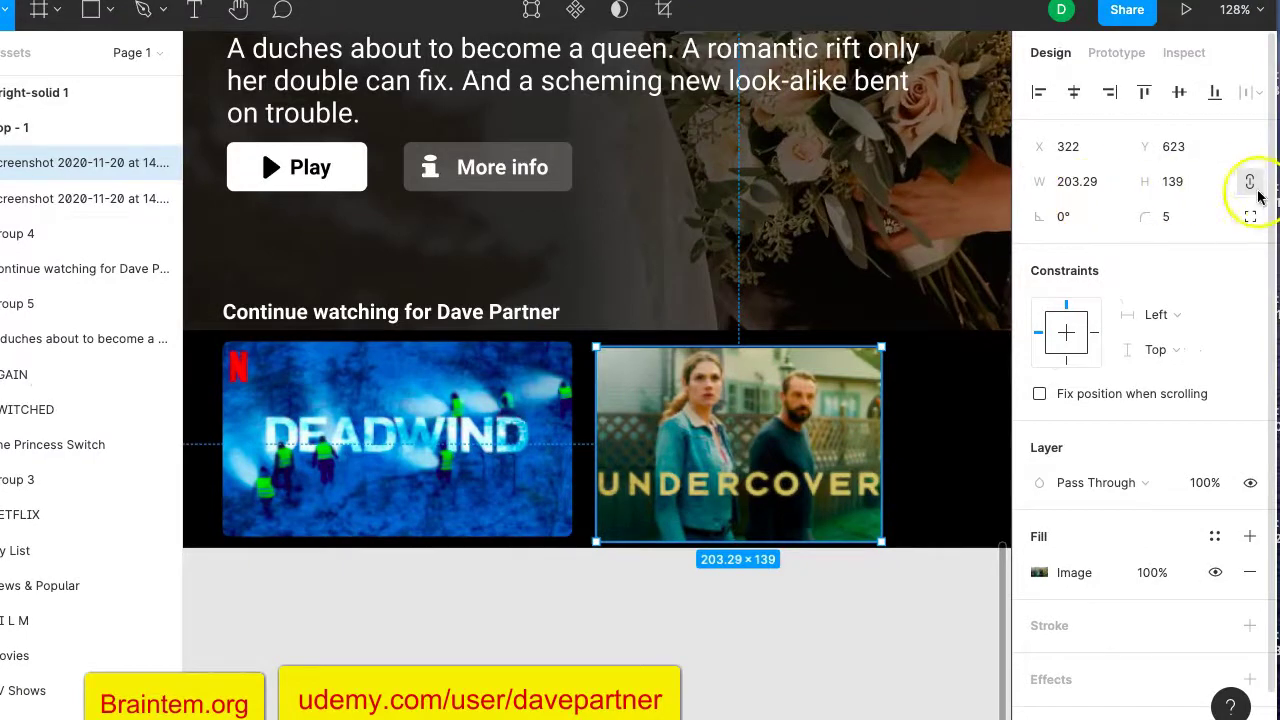
pyautogui.click(1252, 183)
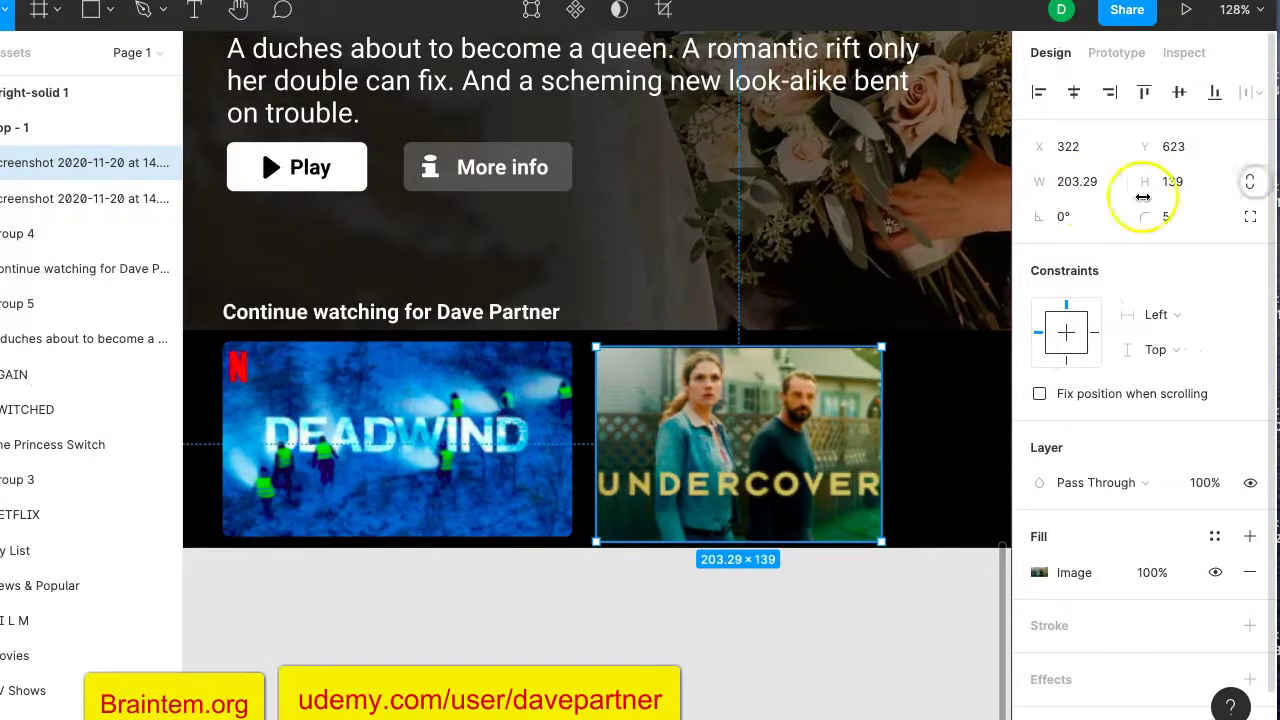
pyautogui.click(1088, 186)
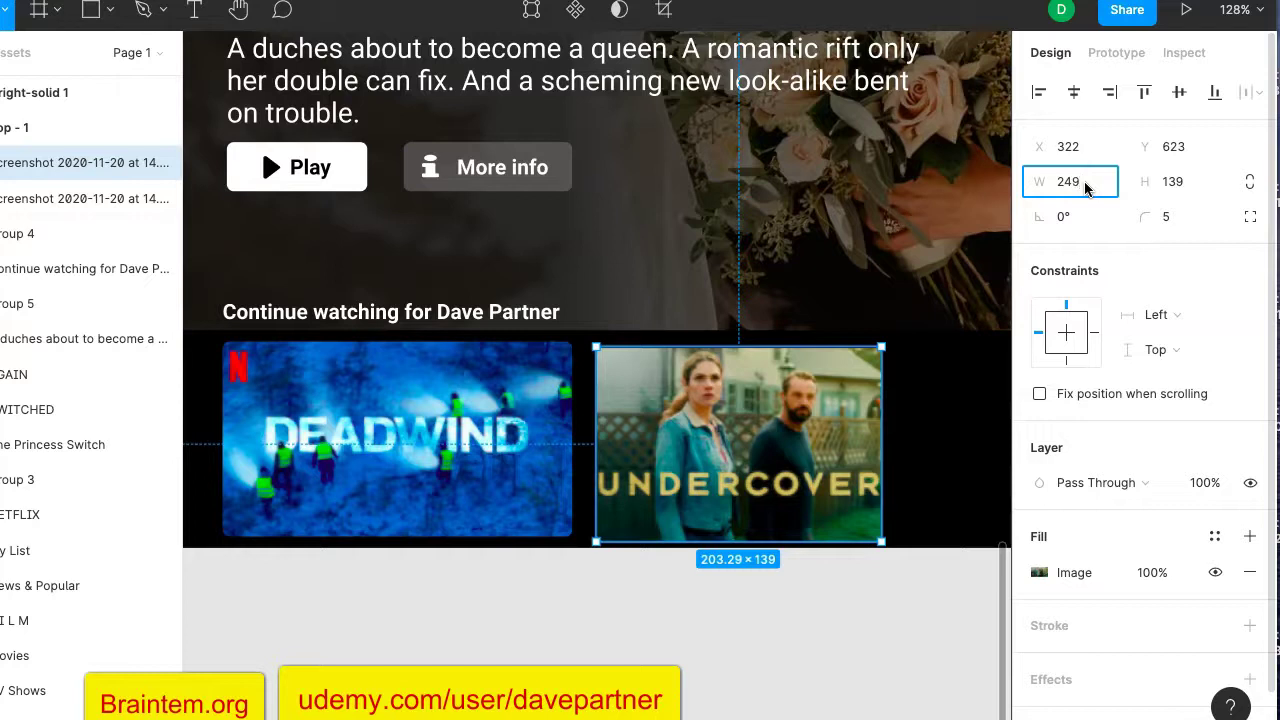
pyautogui.press('Return')
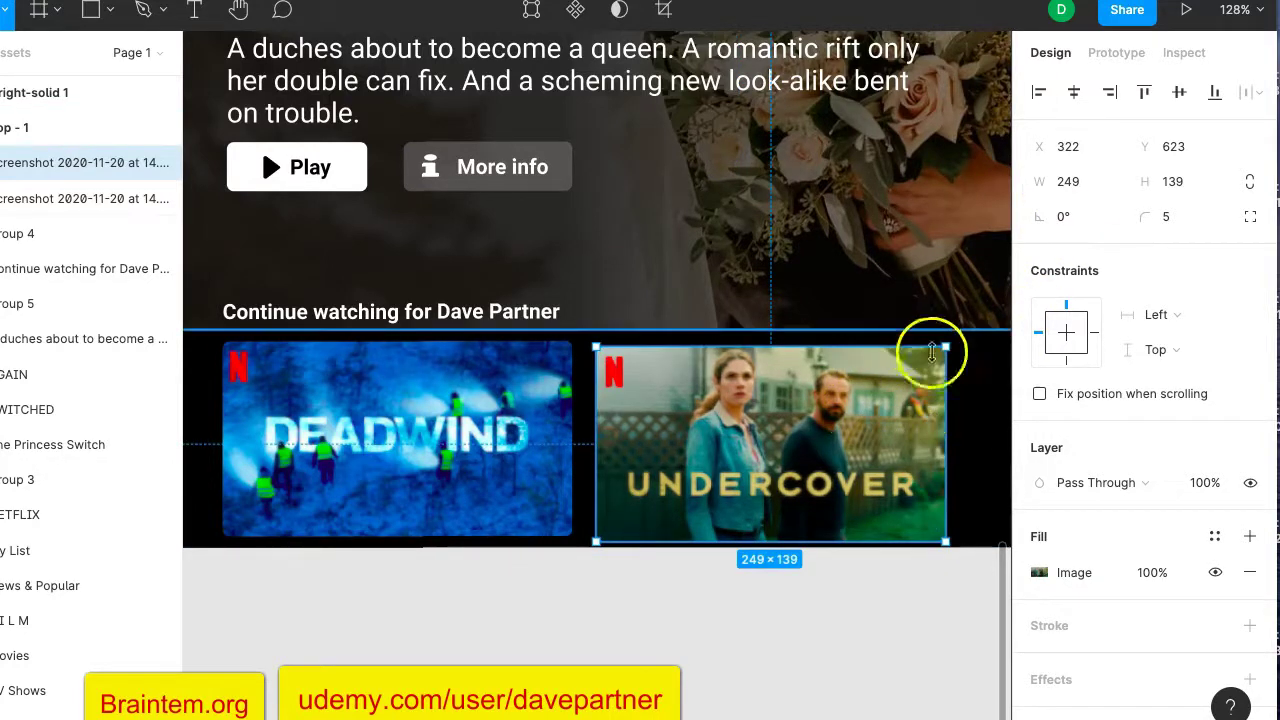
pyautogui.click(975, 372)
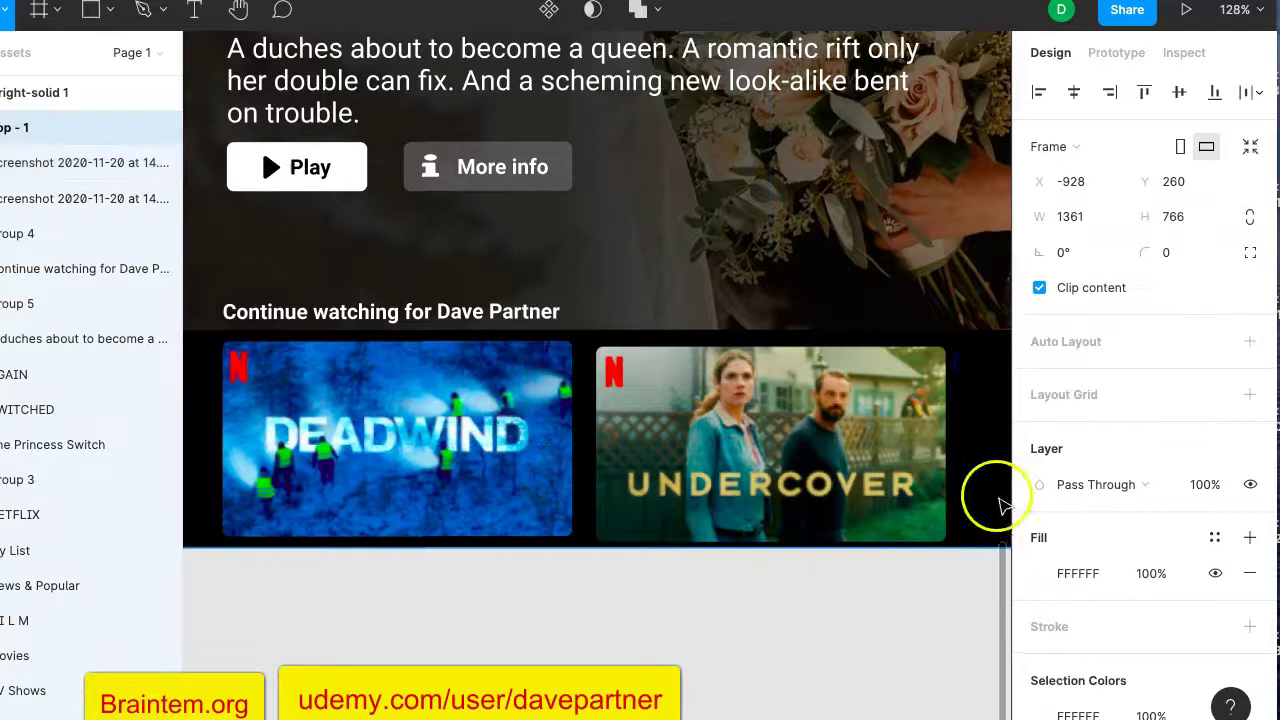
# Nudge the Undercover image to X 319, Y 619 so that it lines up with the Deadwind image.
pyautogui.click(791, 434)
pyautogui.press('Up')
pyautogui.press('Up')
pyautogui.press('Left')
pyautogui.press('Left')
pyautogui.press('Left')
pyautogui.press('Up')
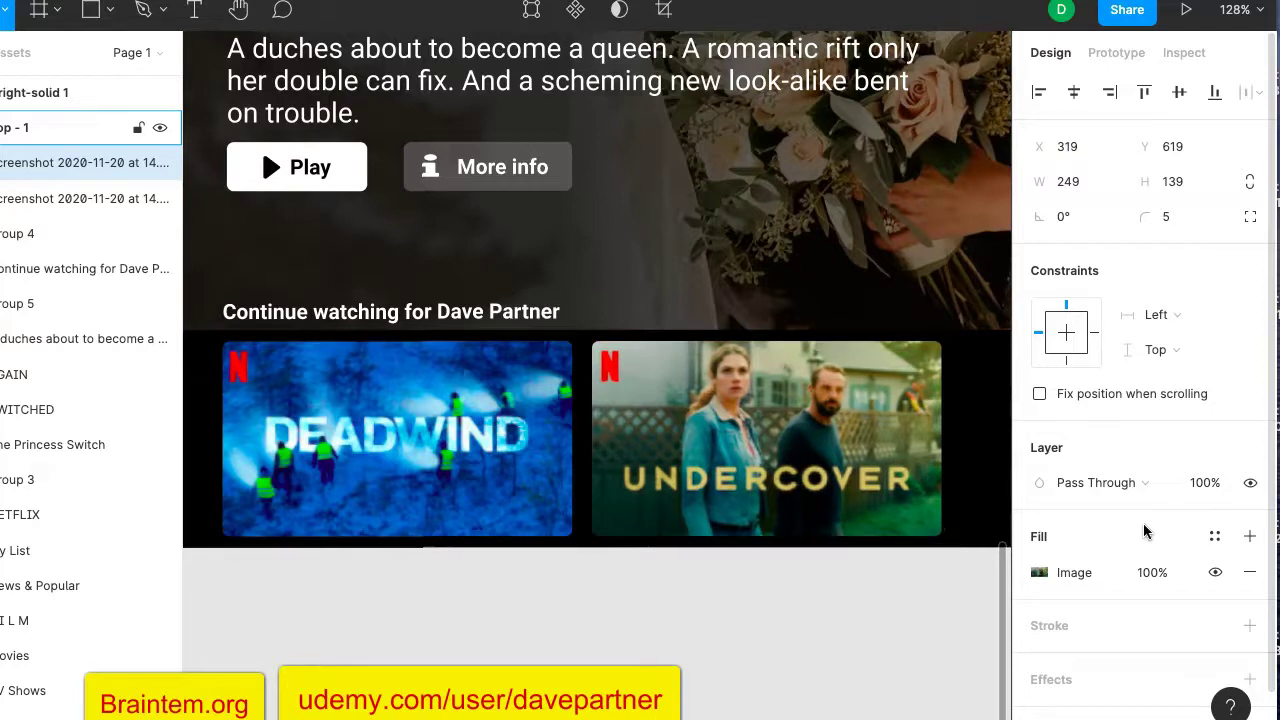
pyautogui.click(951, 266)
# Capture the Triple Frontier thumbnail from the reference screenshot and place the image in the desktop frame's Continue watching row.
pyautogui.hscroll(2, 846, 317)
pyautogui.scroll(1, 846, 317)
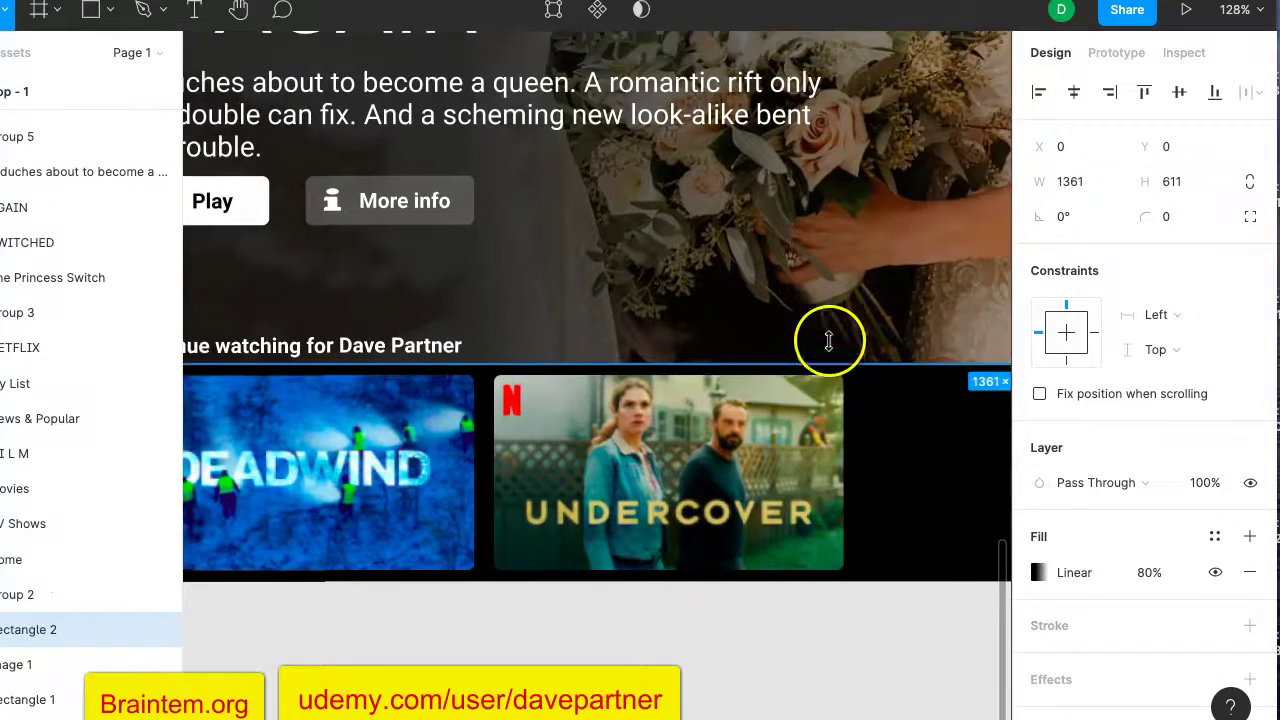
pyautogui.scroll(-2, 829, 509)
pyautogui.scroll(-2, 829, 448)
pyautogui.hscroll(3, 826, 457)
pyautogui.scroll(2, 822, 457)
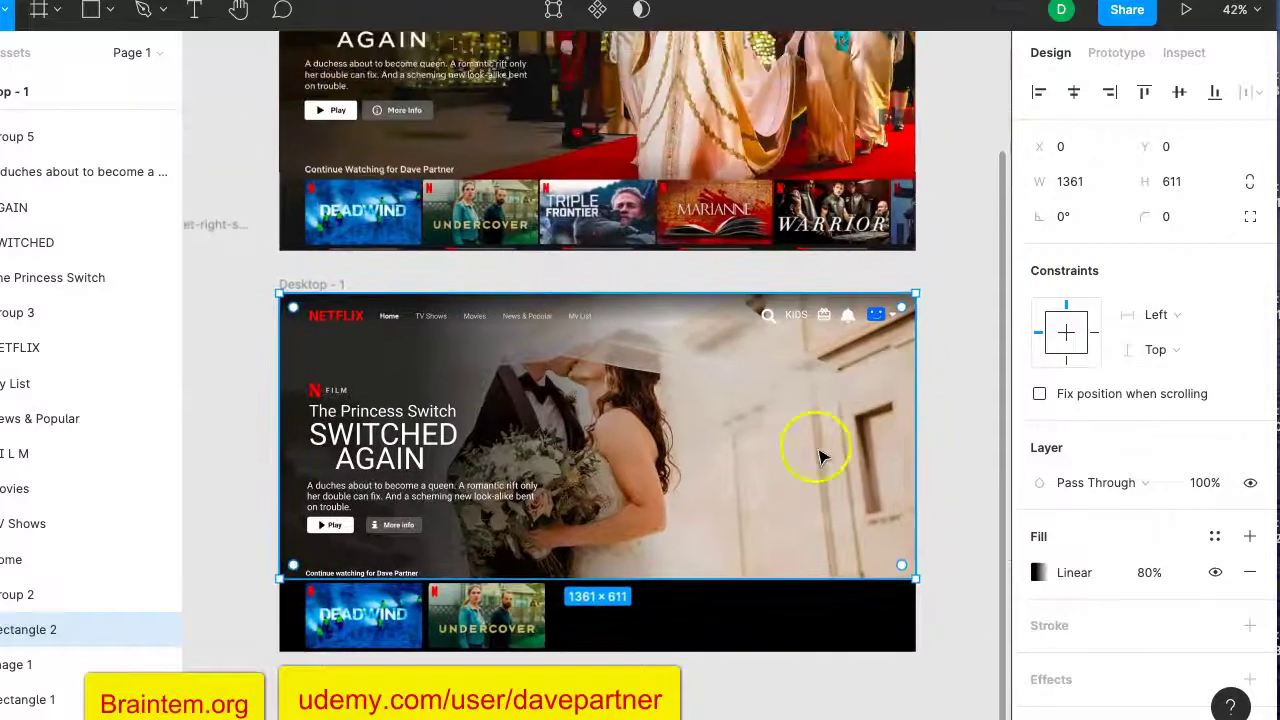
pyautogui.scroll(5, 608, 212)
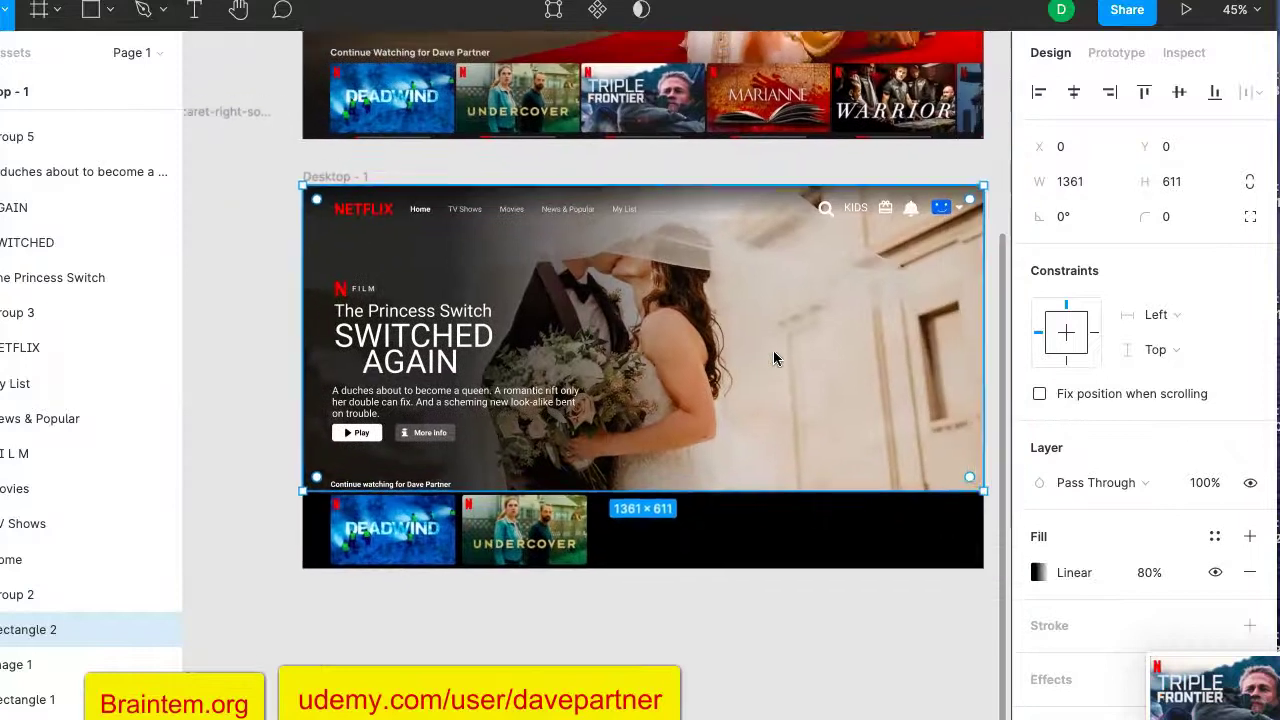
pyautogui.moveTo(1210, 688); pyautogui.dragTo(640, 550)
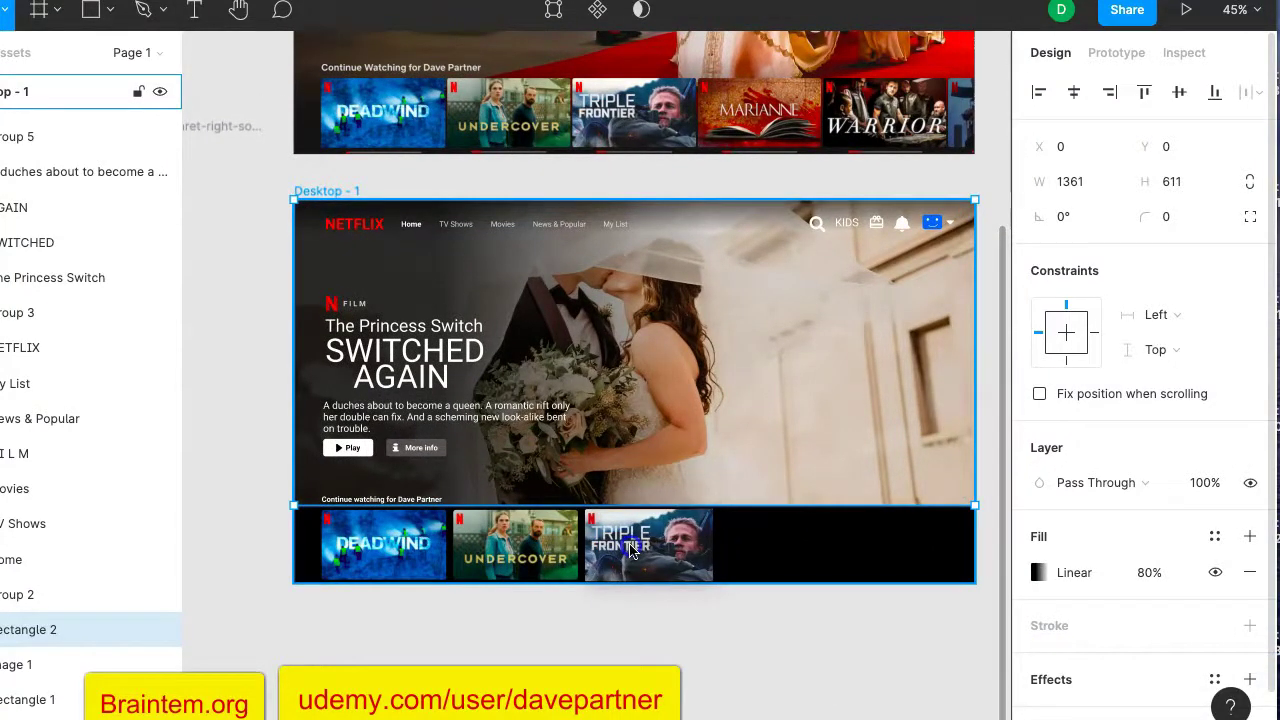
# Unlock the Triple Frontier image's proportions and set its size to 249 × 139.
pyautogui.click(1079, 183)
pyautogui.click(1250, 183)
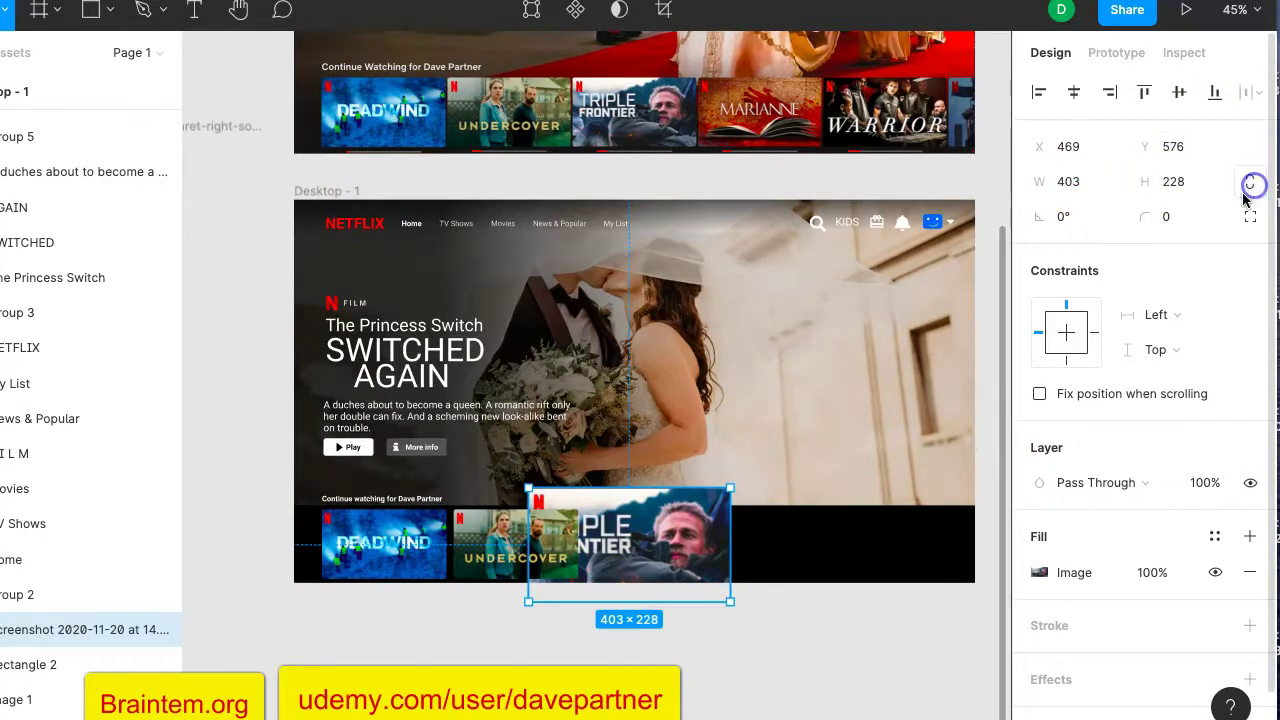
pyautogui.click(1065, 186)
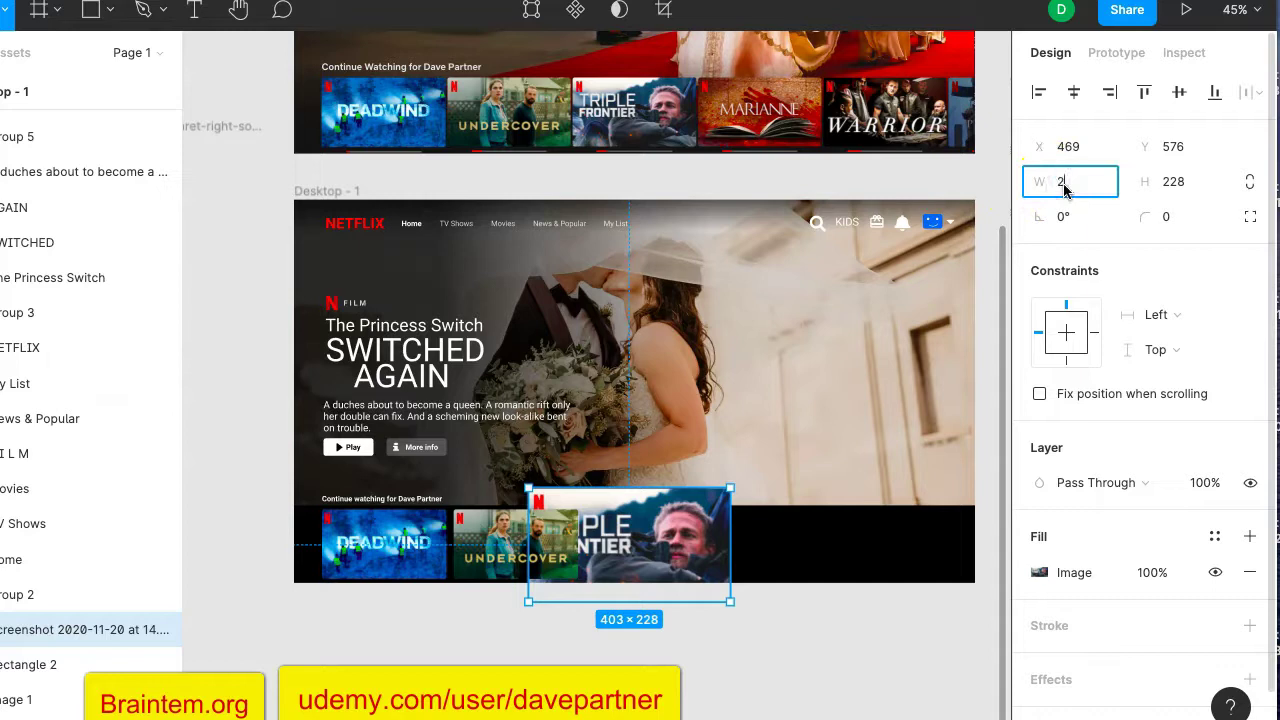
pyautogui.click(1160, 180)
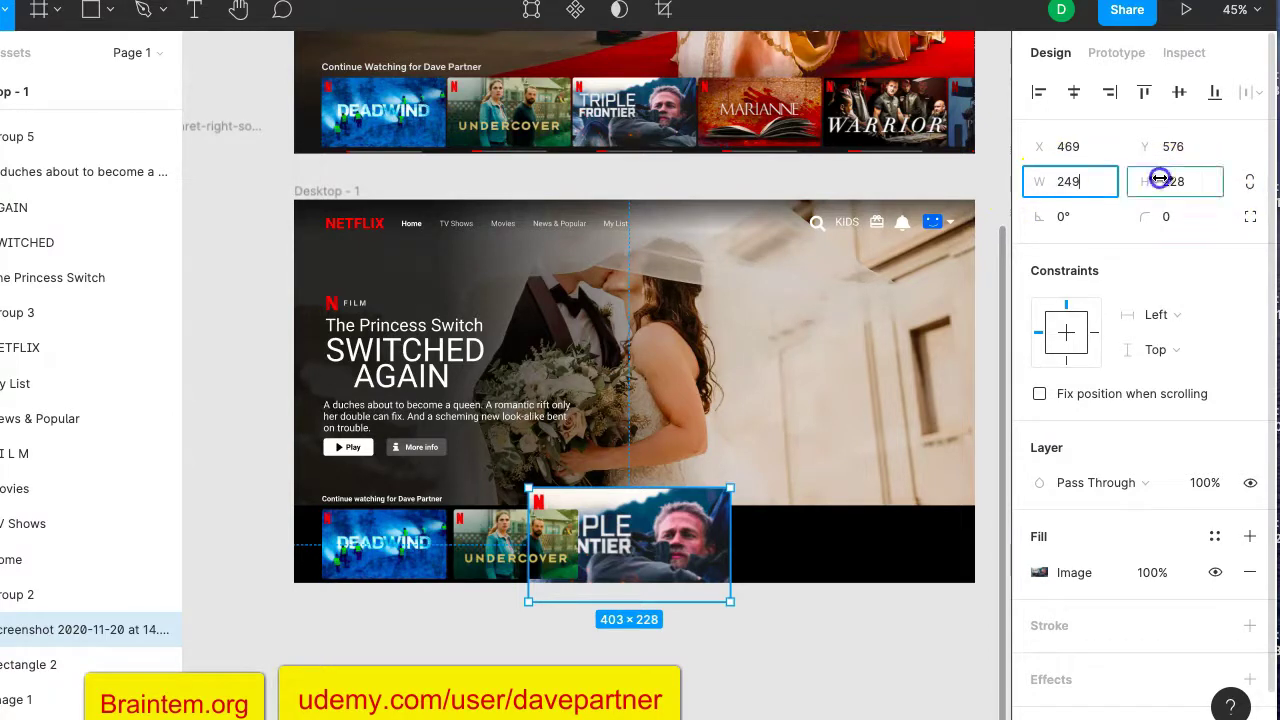
pyautogui.click(1173, 182)
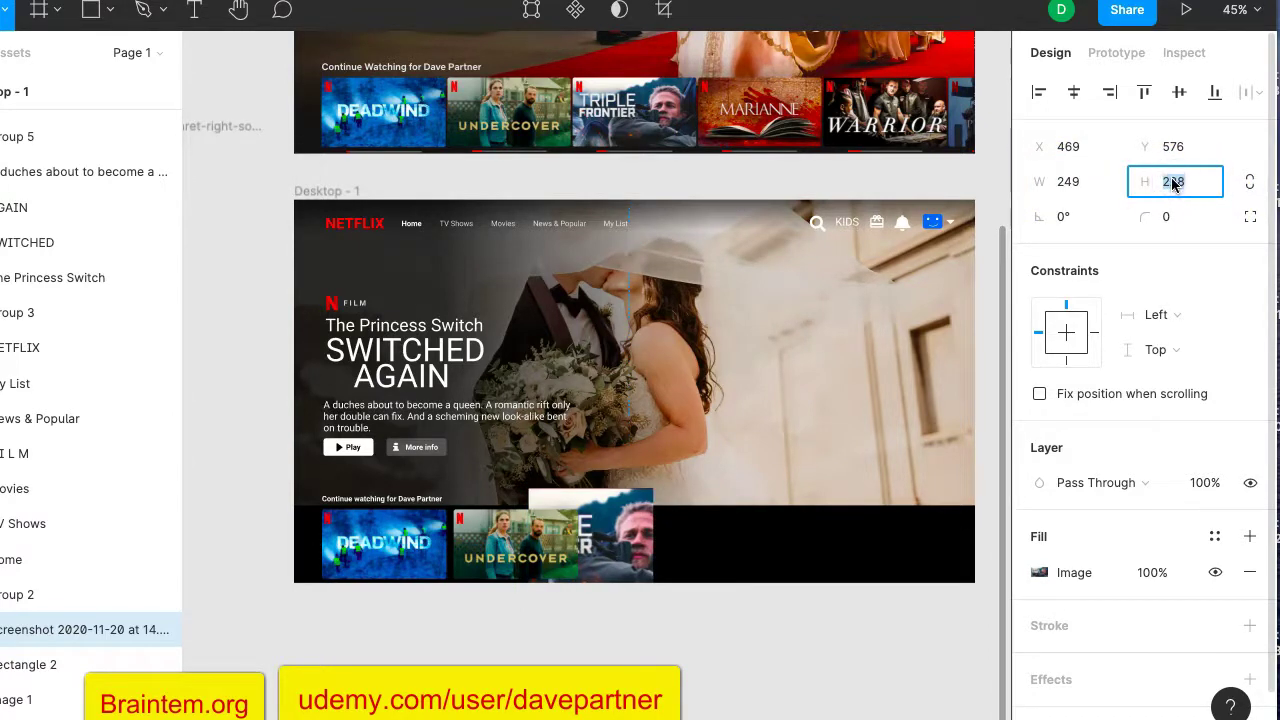
pyautogui.write('139')
pyautogui.press('Return')
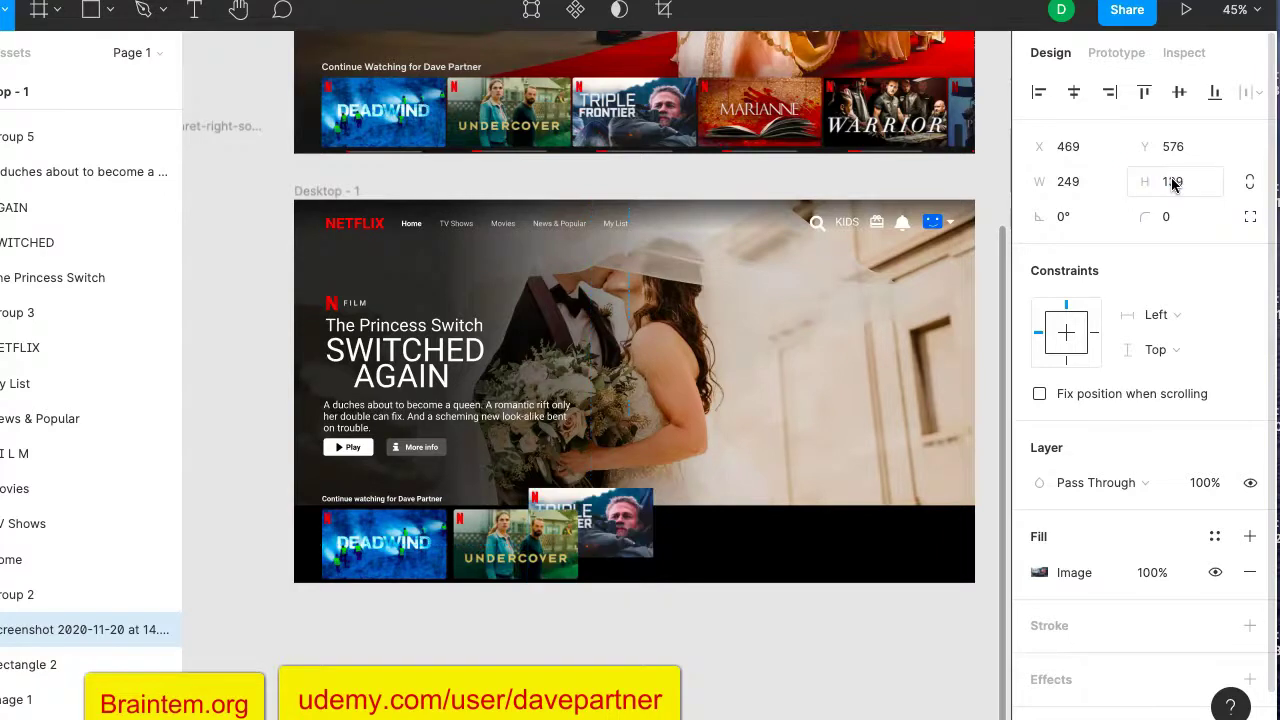
# Move the Triple Frontier image next to Undercover, at X 584, Y 619.
pyautogui.click(480, 537)
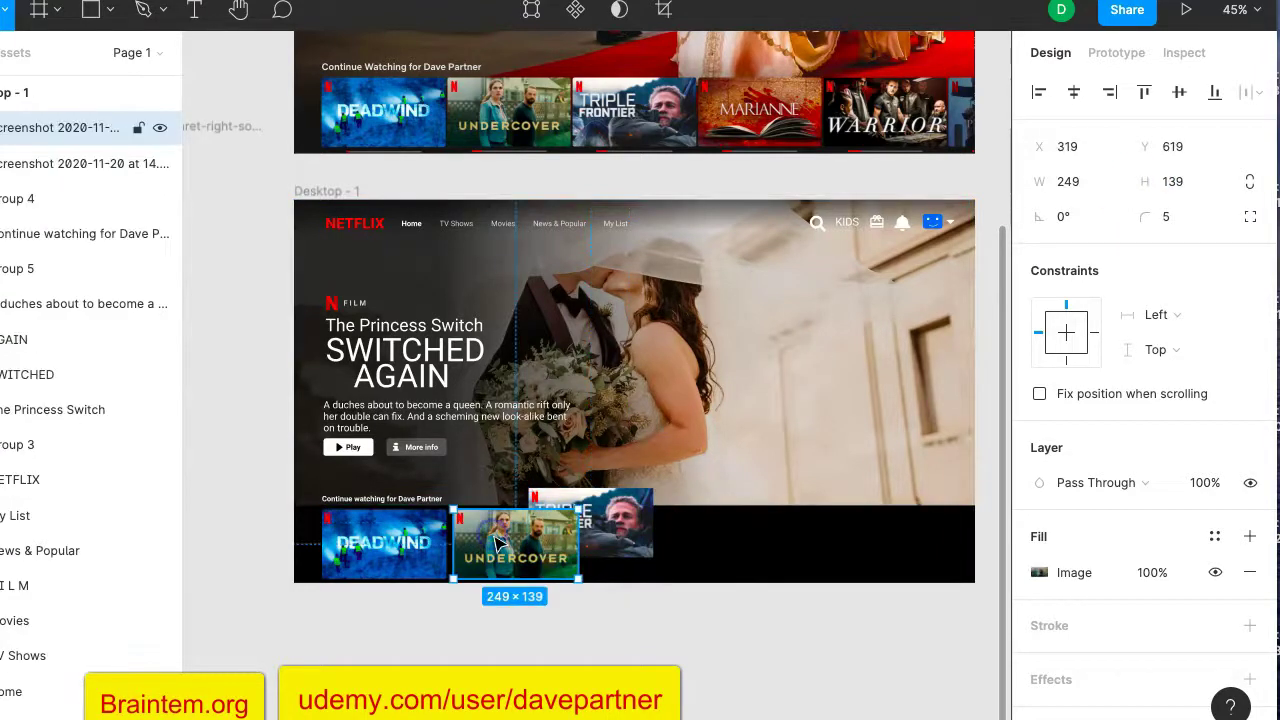
pyautogui.click(643, 525)
pyautogui.moveTo(614, 527); pyautogui.dragTo(676, 547)
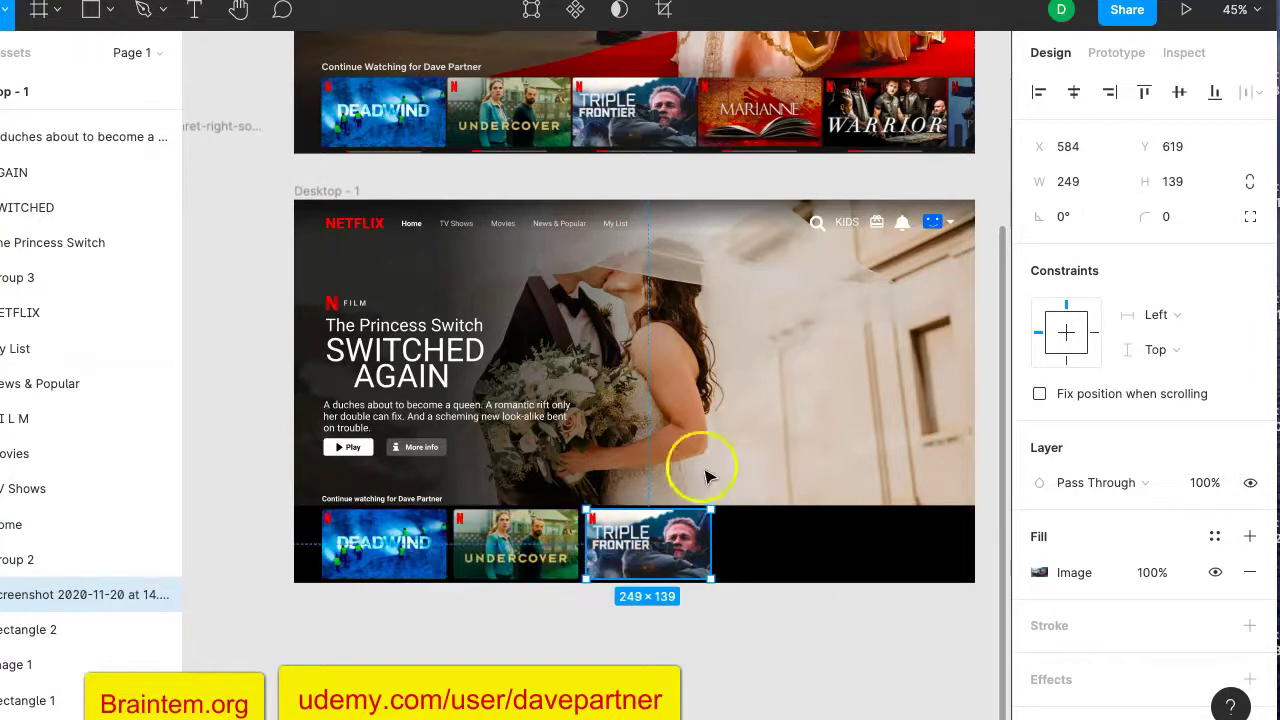
# Capture the Marianne thumbnail from the reference screenshot and place the image in the desktop frame's Continue watching row.
pyautogui.scroll(5, 766, 365)
pyautogui.scroll(-1, 766, 378)
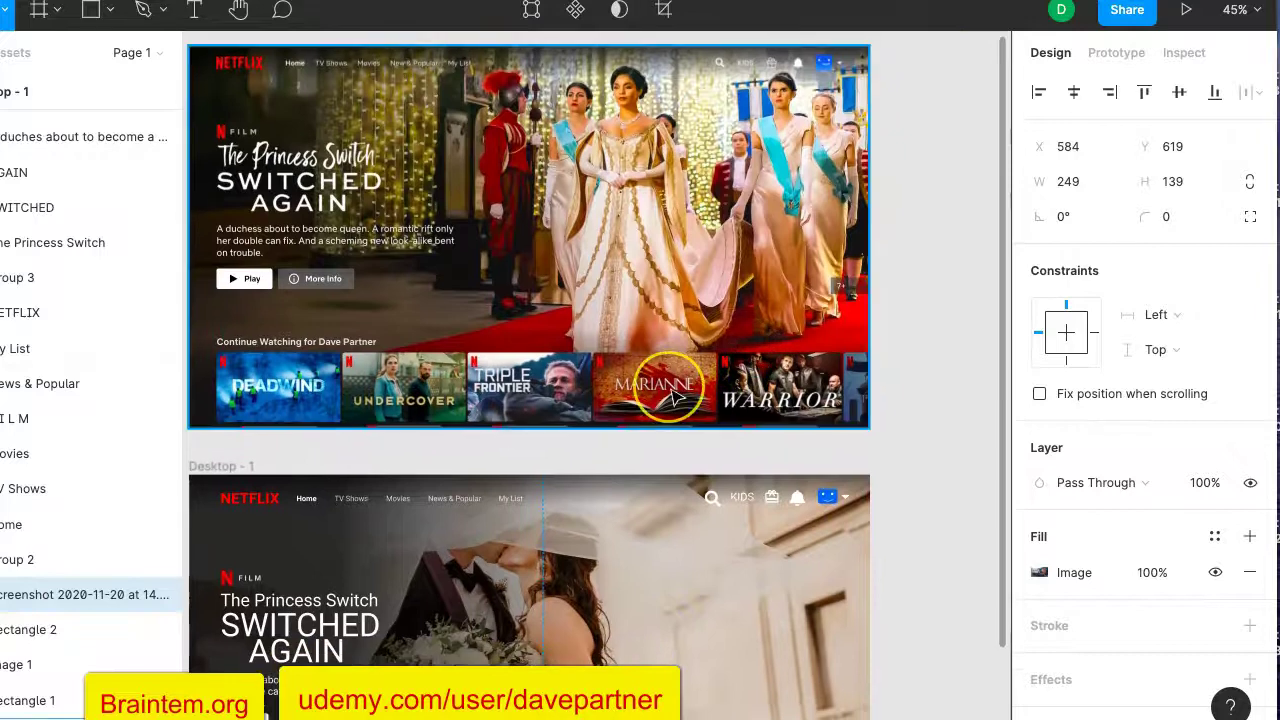
pyautogui.scroll(10, 680, 400)
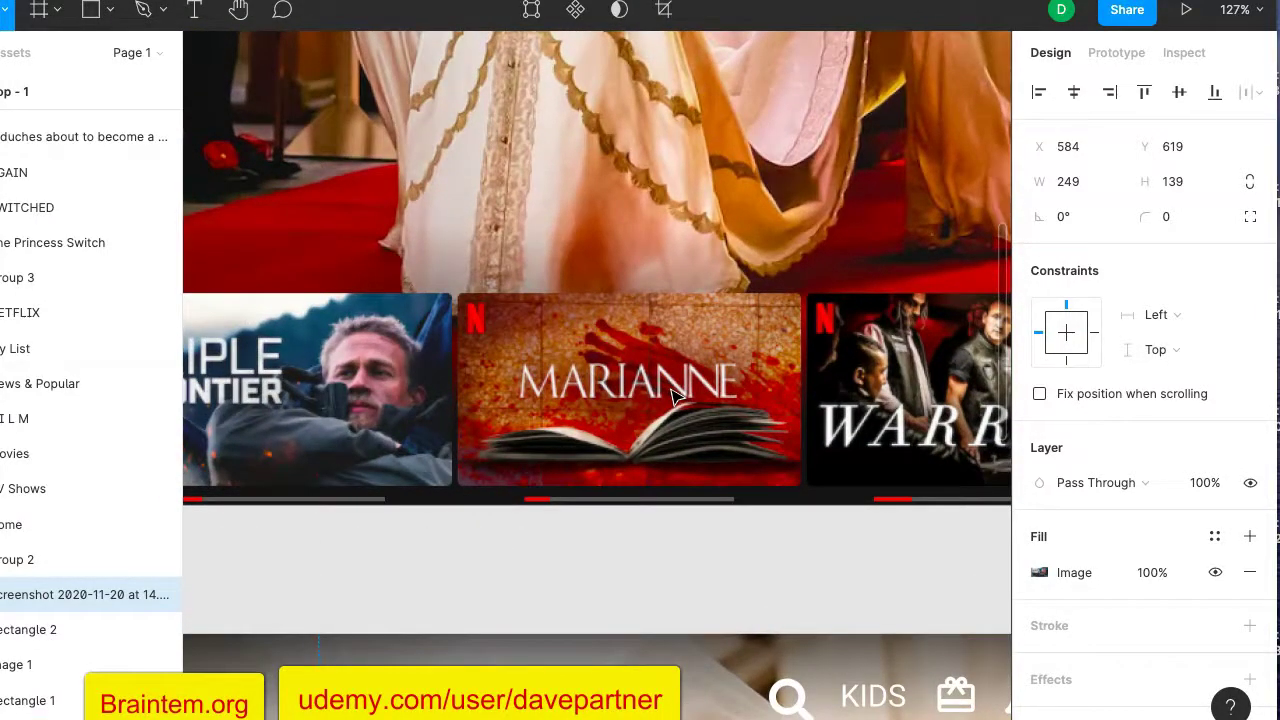
pyautogui.moveTo(676, 397); pyautogui.dragTo(800, 491)
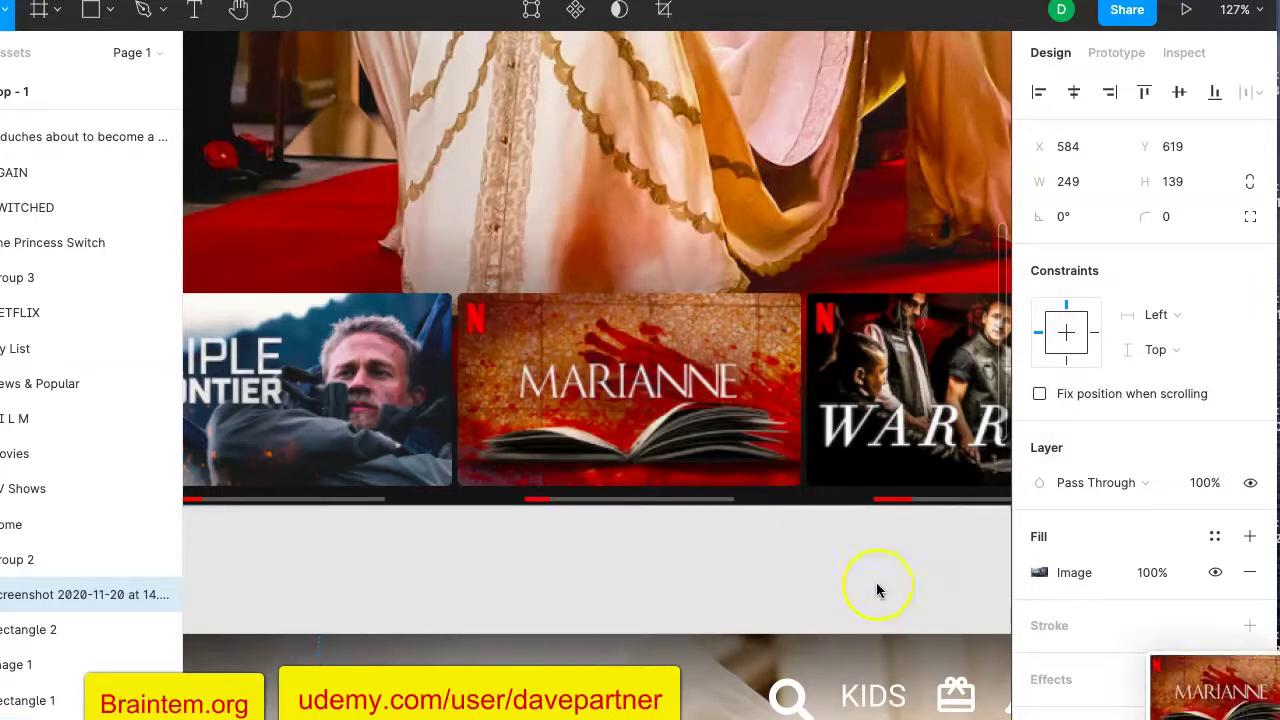
pyautogui.scroll(-5, 877, 589)
pyautogui.scroll(3, 876, 590)
pyautogui.moveTo(1212, 690); pyautogui.dragTo(618, 338)
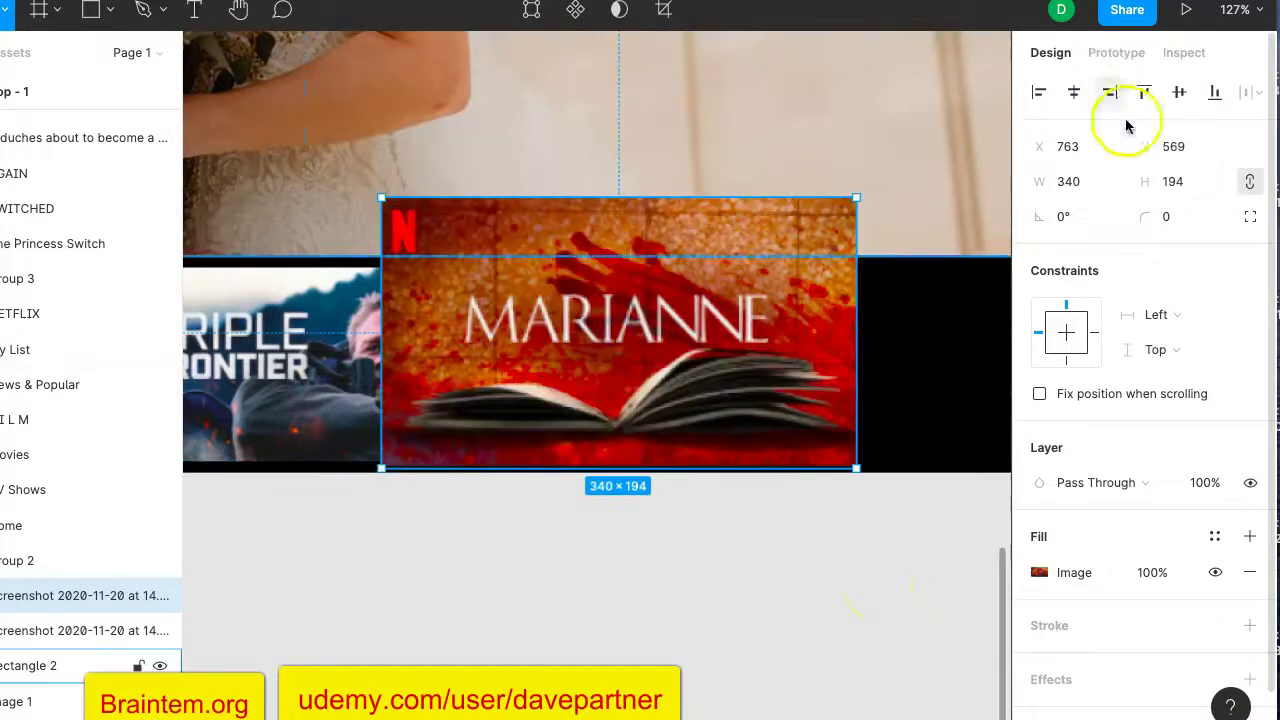
# Unlock the Marianne image's proportions and set its size to 249 × 139.
pyautogui.click(1249, 181)
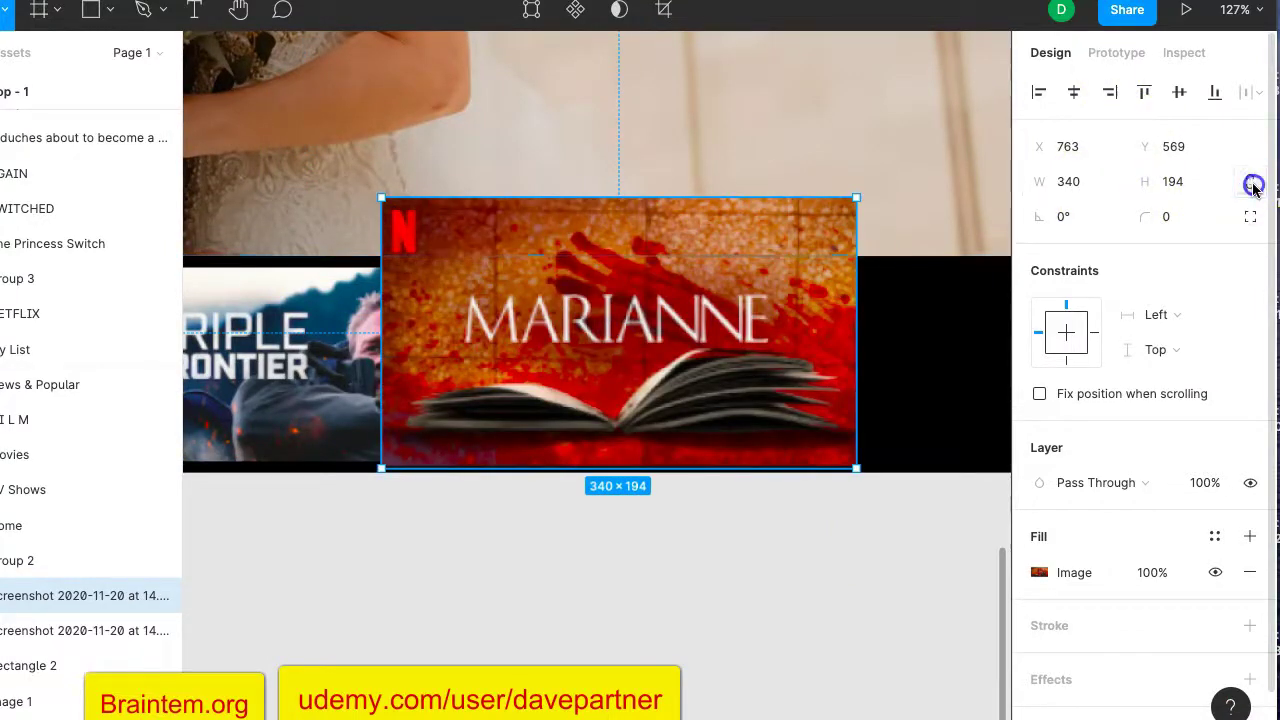
pyautogui.click(1068, 185)
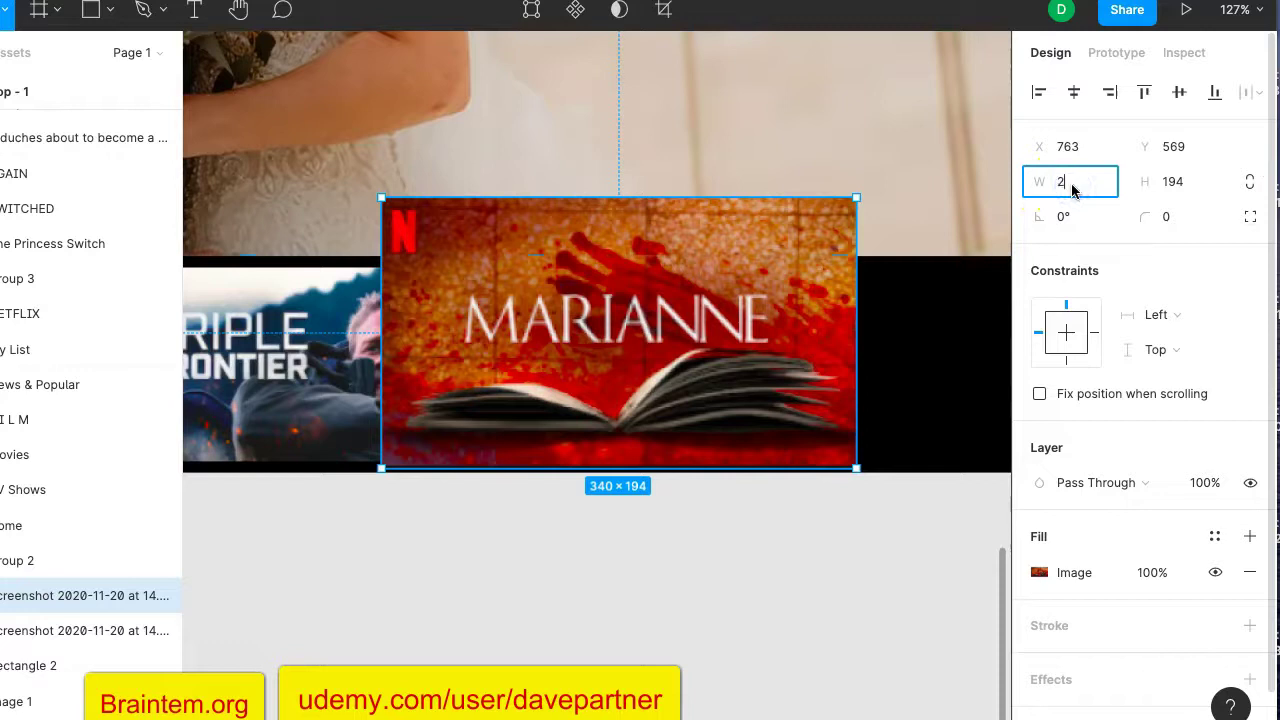
pyautogui.click(1172, 182)
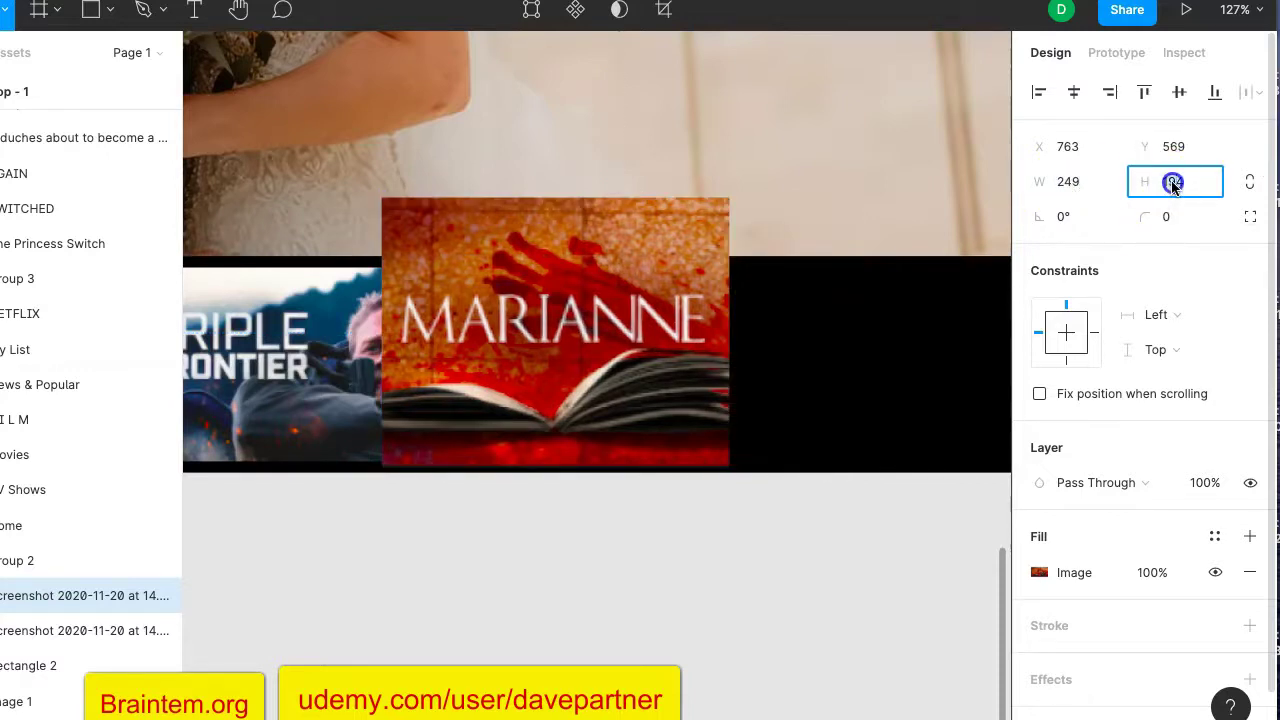
pyautogui.write('13')
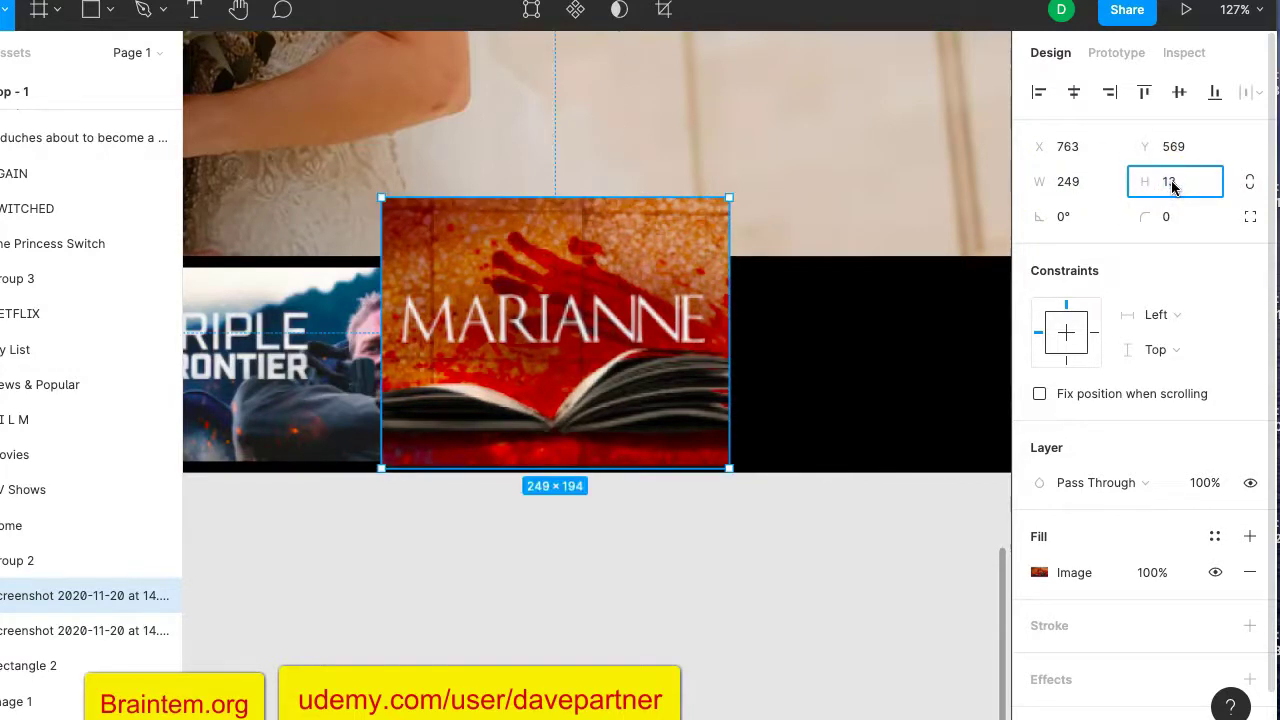
pyautogui.press('Return')
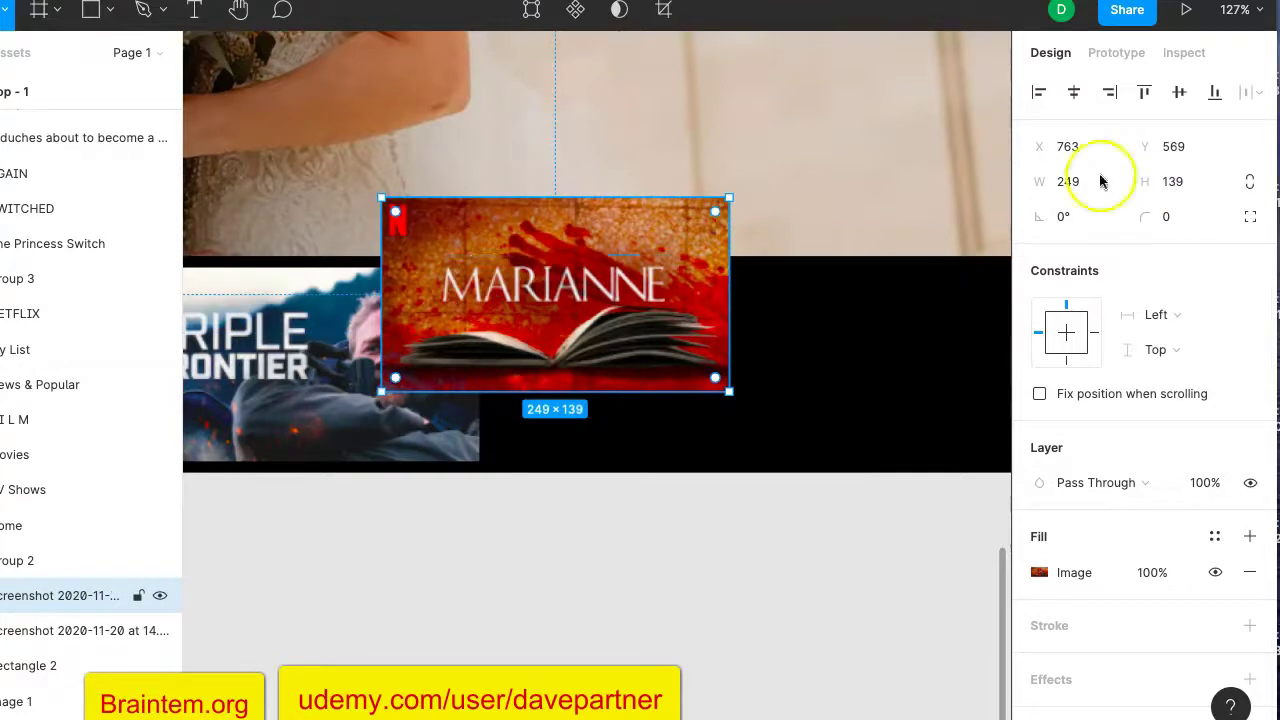
# Give the Marianne image a corner radius of 5 and move it next to Triple Frontier, at X 841, Y 619.
pyautogui.click(1191, 220)
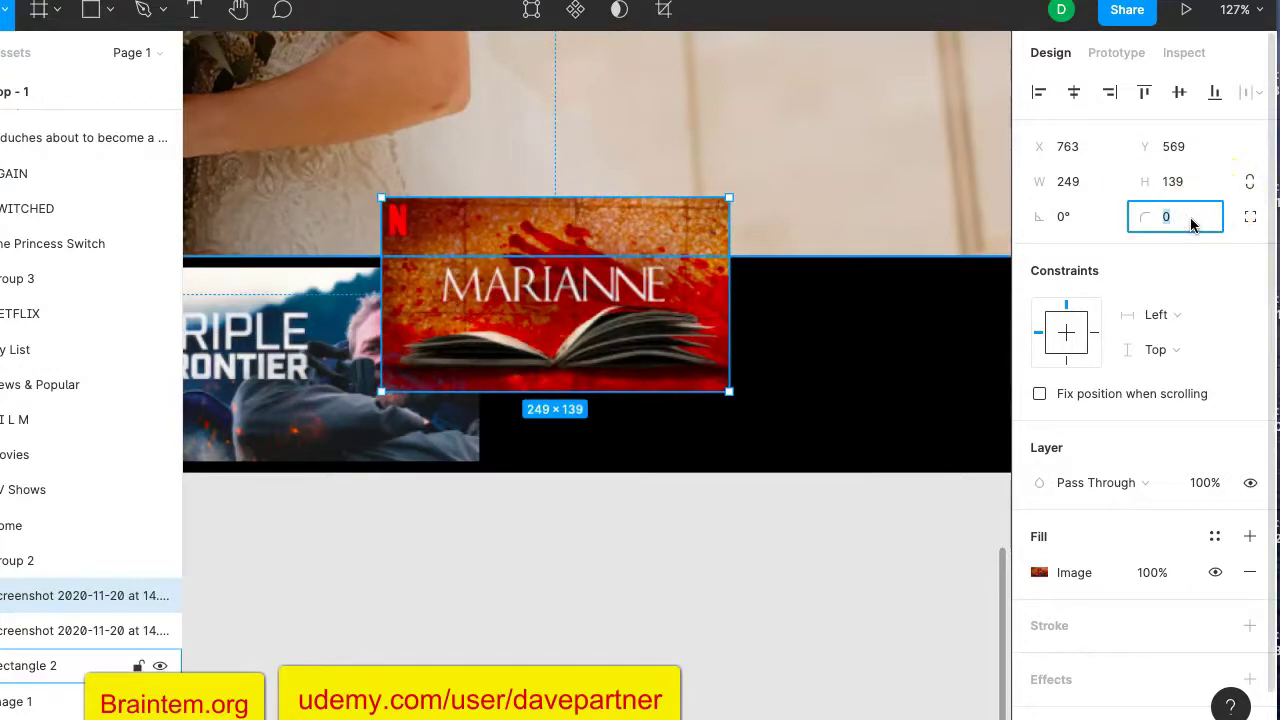
pyautogui.press('Return')
pyautogui.moveTo(635, 262); pyautogui.dragTo(743, 345)
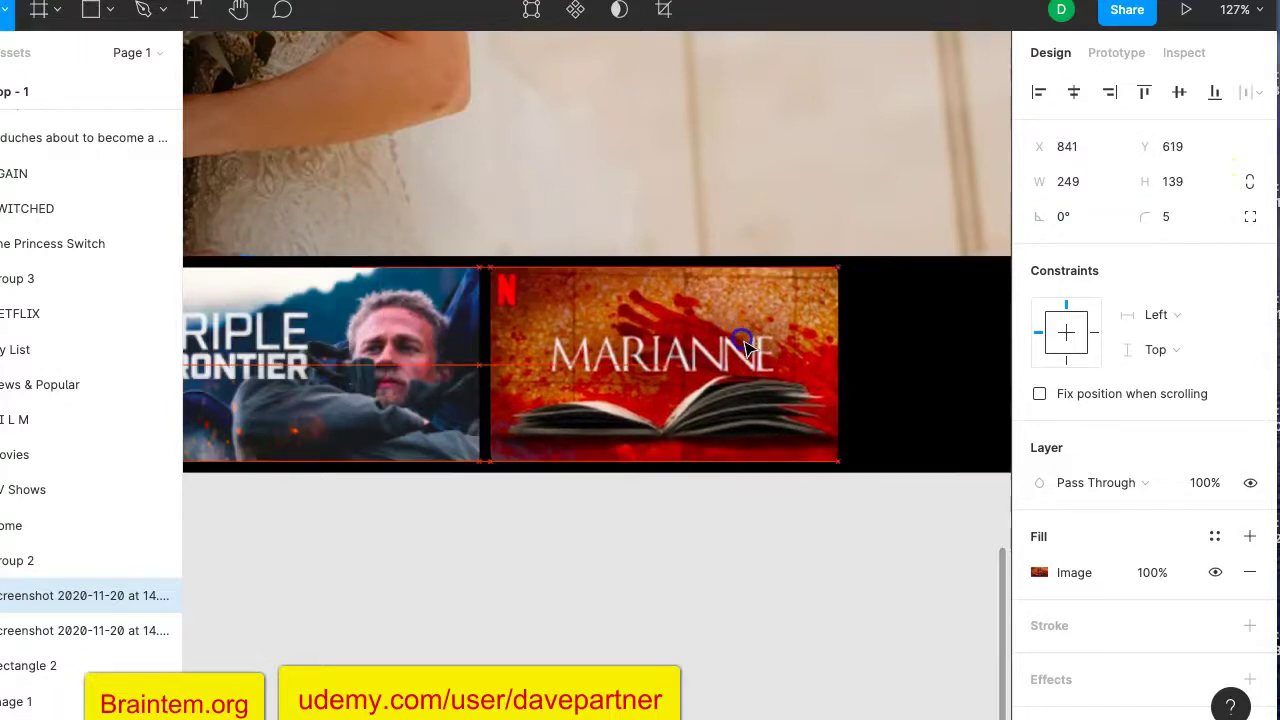
# Set the Triple Frontier image's corner radius to 5.
pyautogui.click(443, 349)
pyautogui.click(1180, 226)
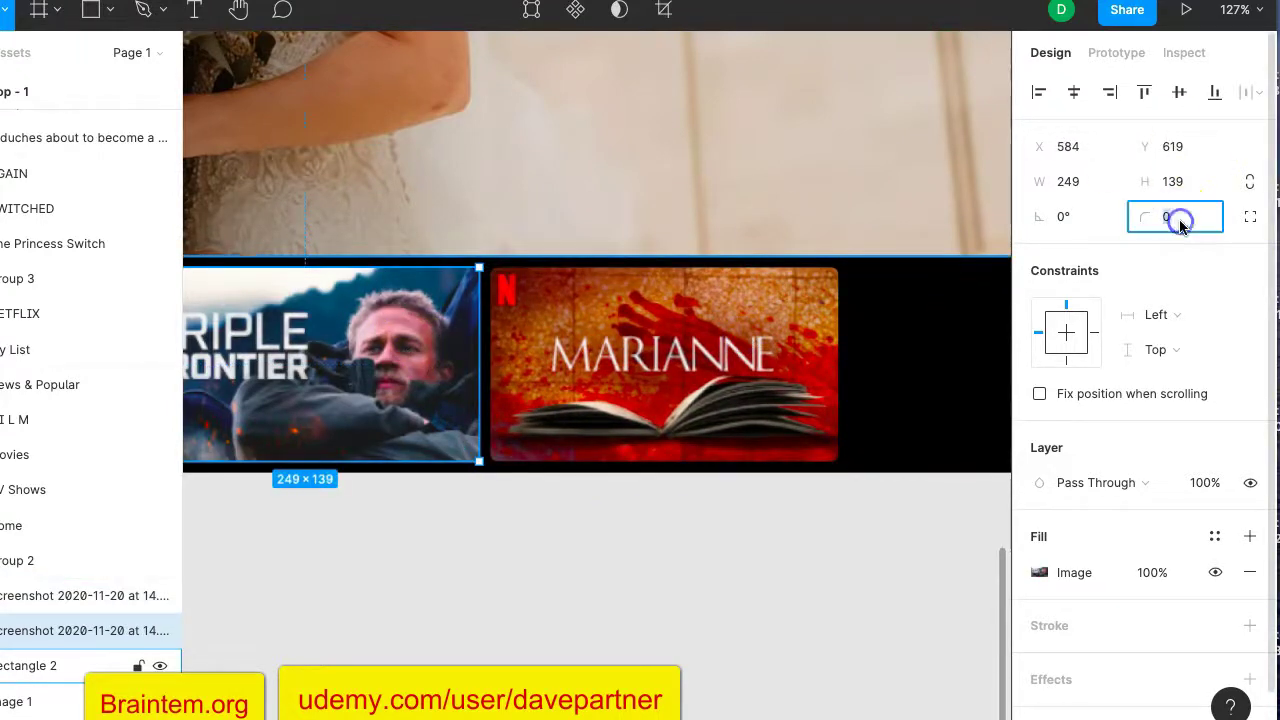
pyautogui.write('5')
pyautogui.press('Return')
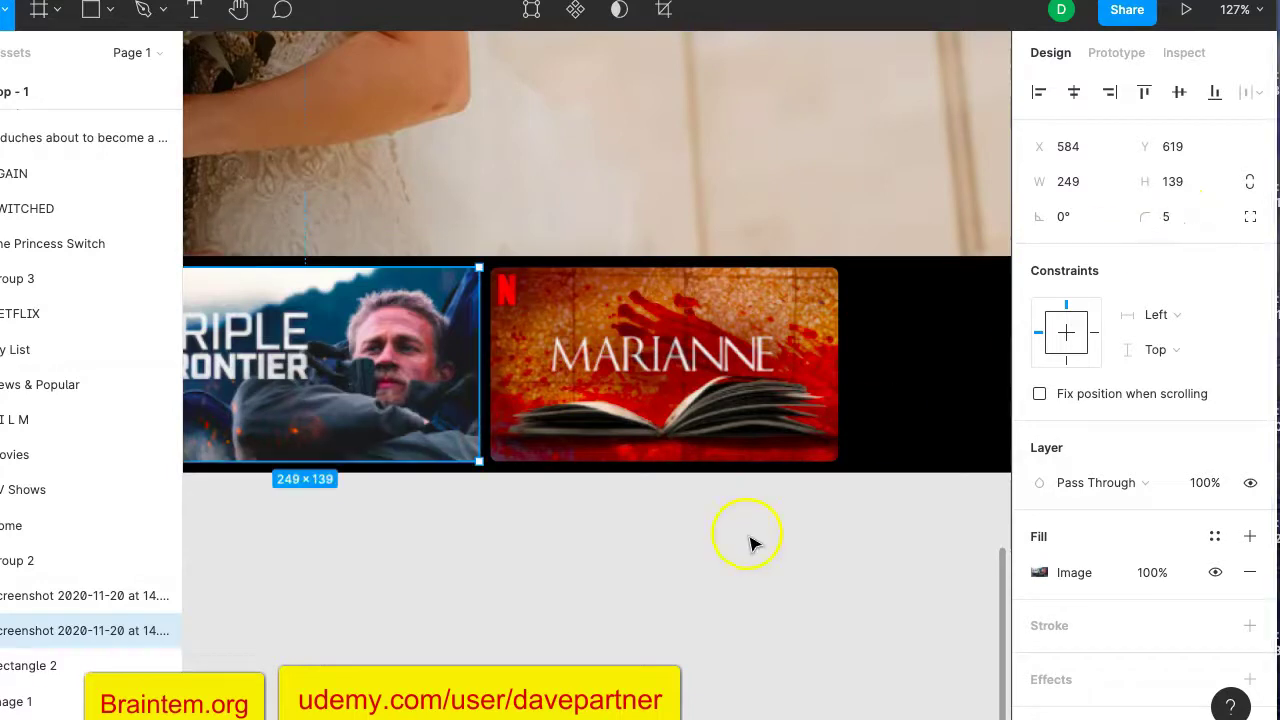
# Capture the Warrior thumbnail from the reference screenshot and place the image over the end of the desktop frame's Continue watching row.
pyautogui.hscroll(-5, 751, 537)
pyautogui.scroll(-6, 777, 263)
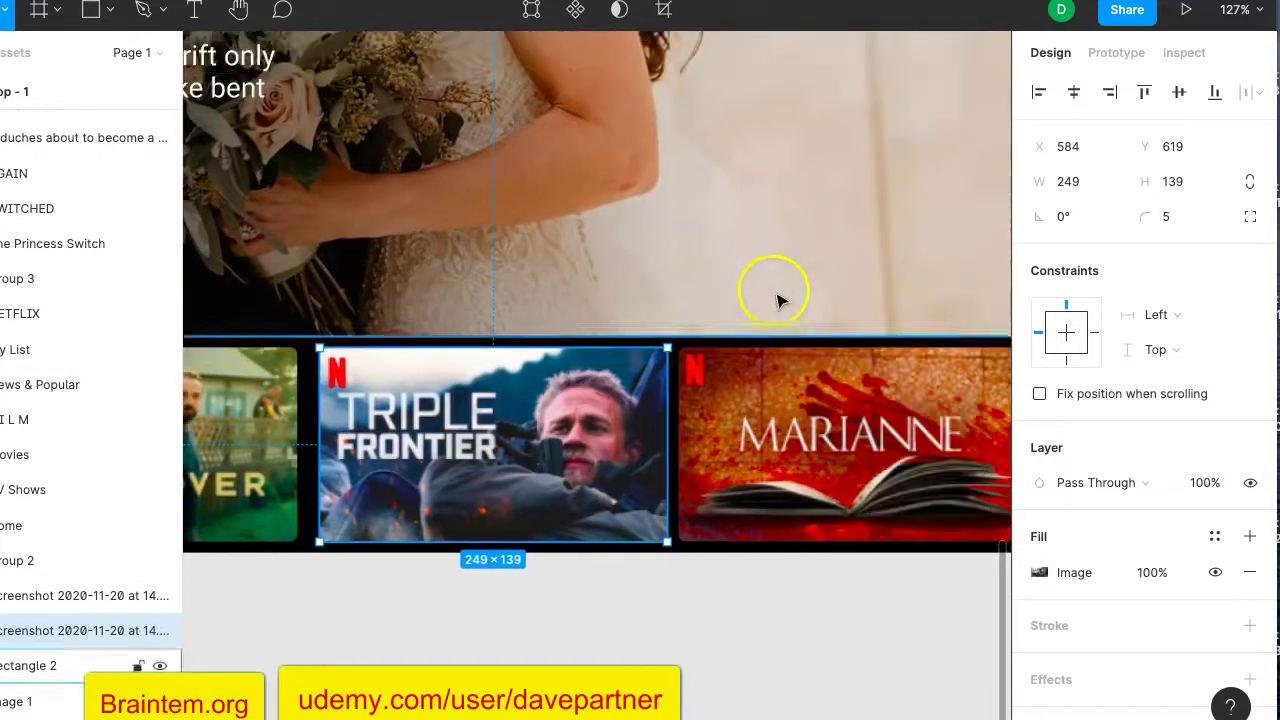
pyautogui.scroll(5, 779, 320)
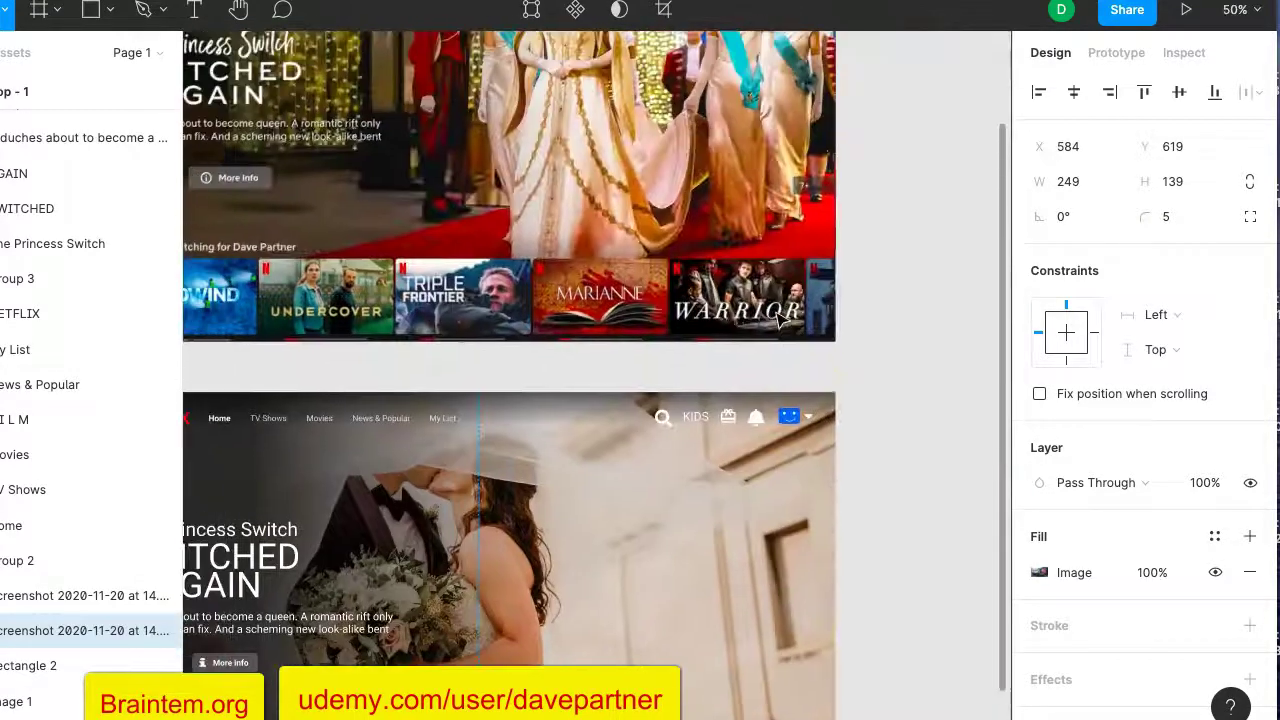
pyautogui.scroll(3, 742, 305)
pyautogui.scroll(5, 742, 305)
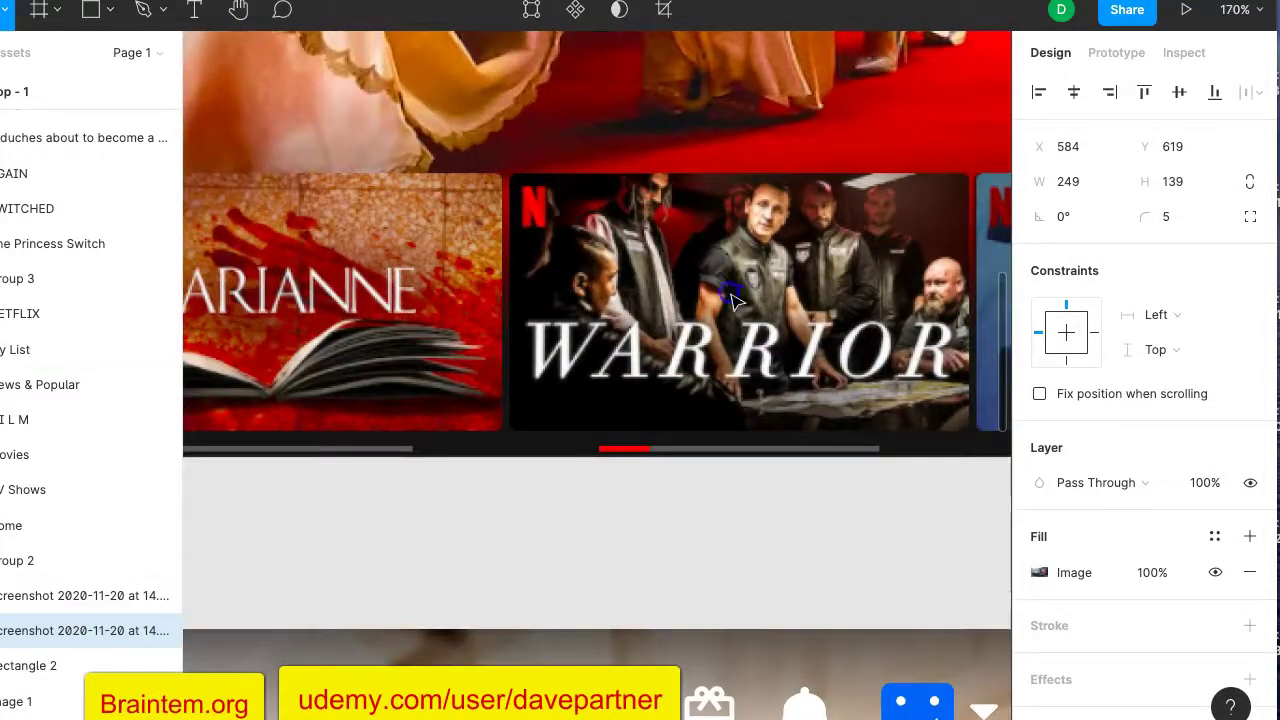
pyautogui.click(724, 252)
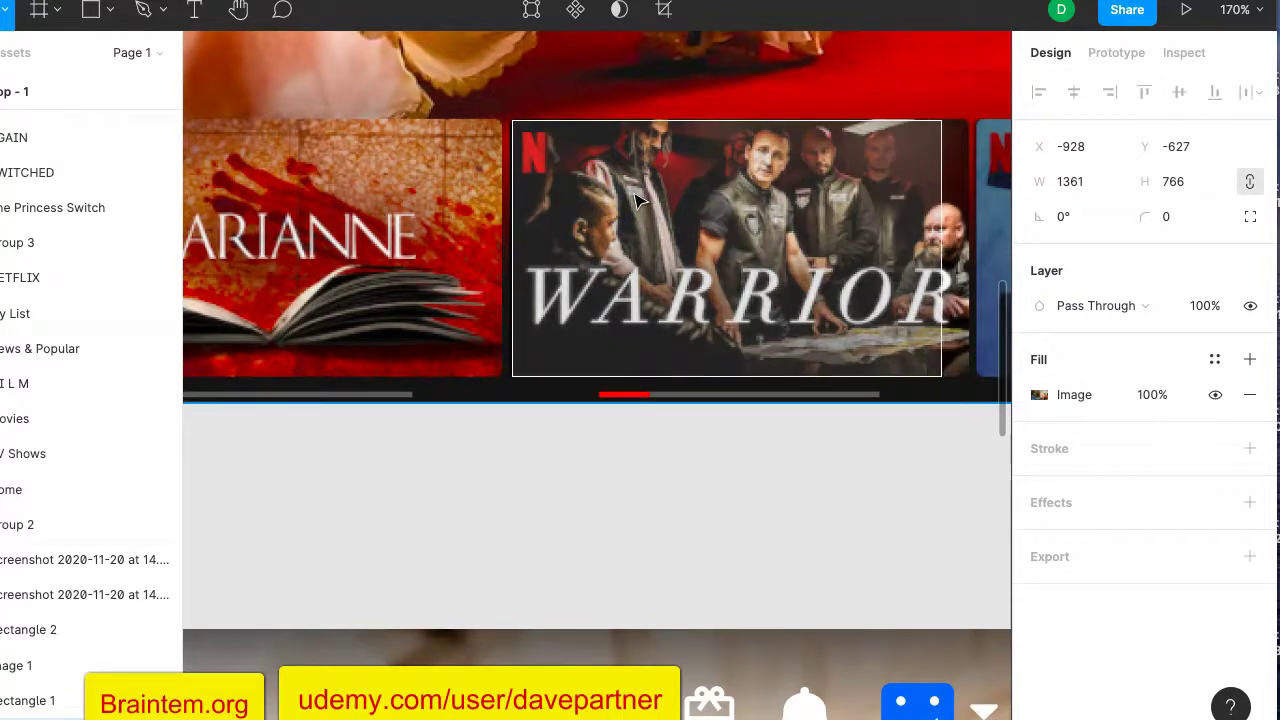
pyautogui.click(970, 380)
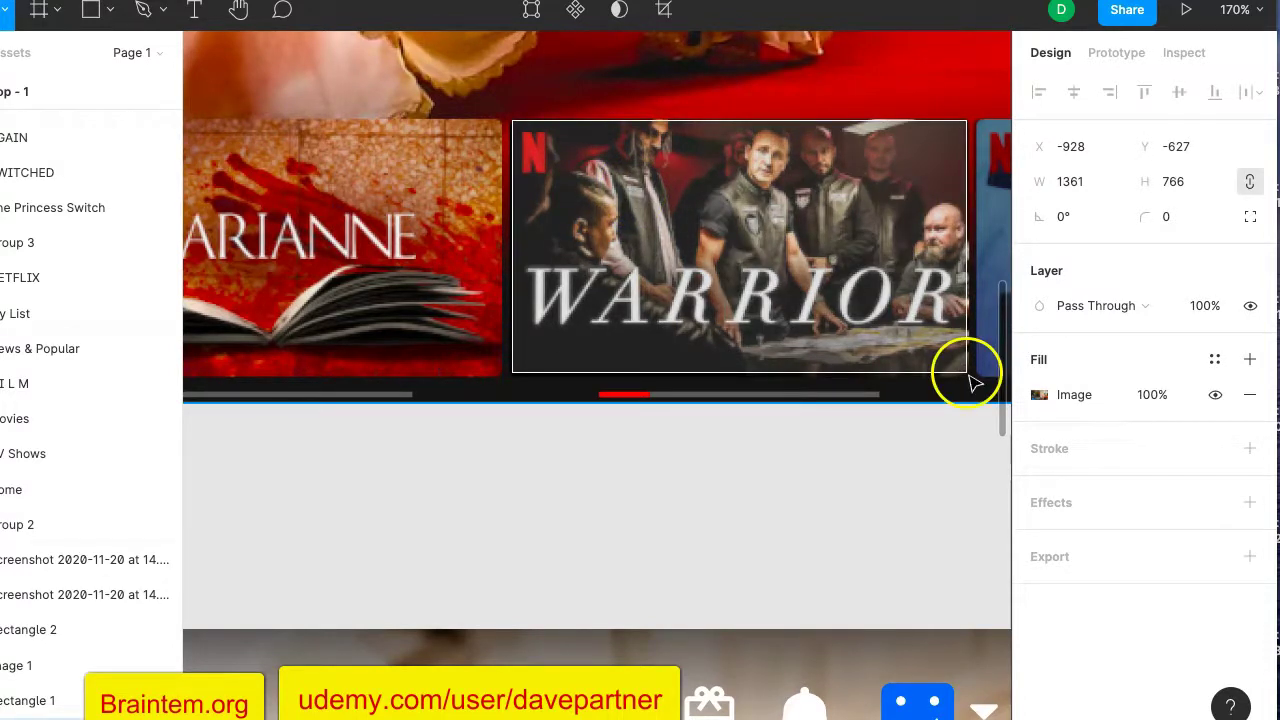
pyautogui.scroll(-10, 823, 477)
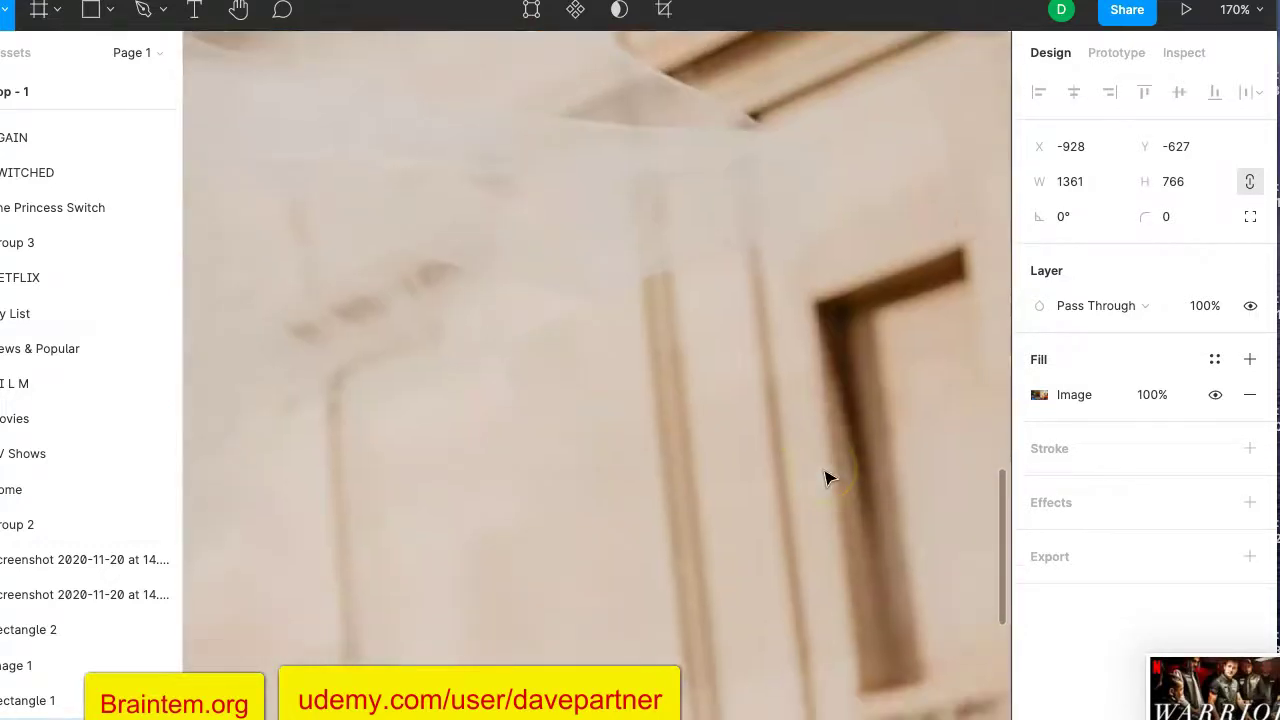
pyautogui.scroll(-8, 840, 490)
pyautogui.moveTo(1193, 705); pyautogui.dragTo(772, 462)
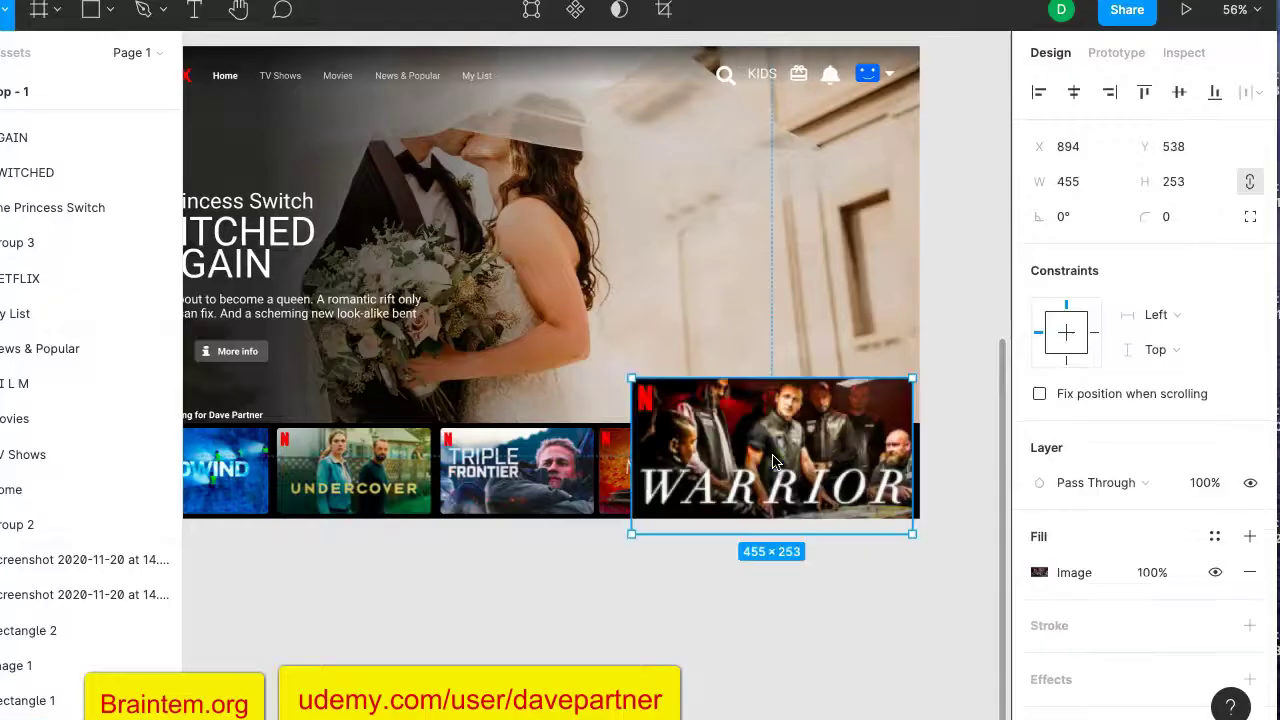
# Unlock the Warrior image's proportions and set its size to 249 × 139.
pyautogui.click(1252, 182)
pyautogui.click(1076, 186)
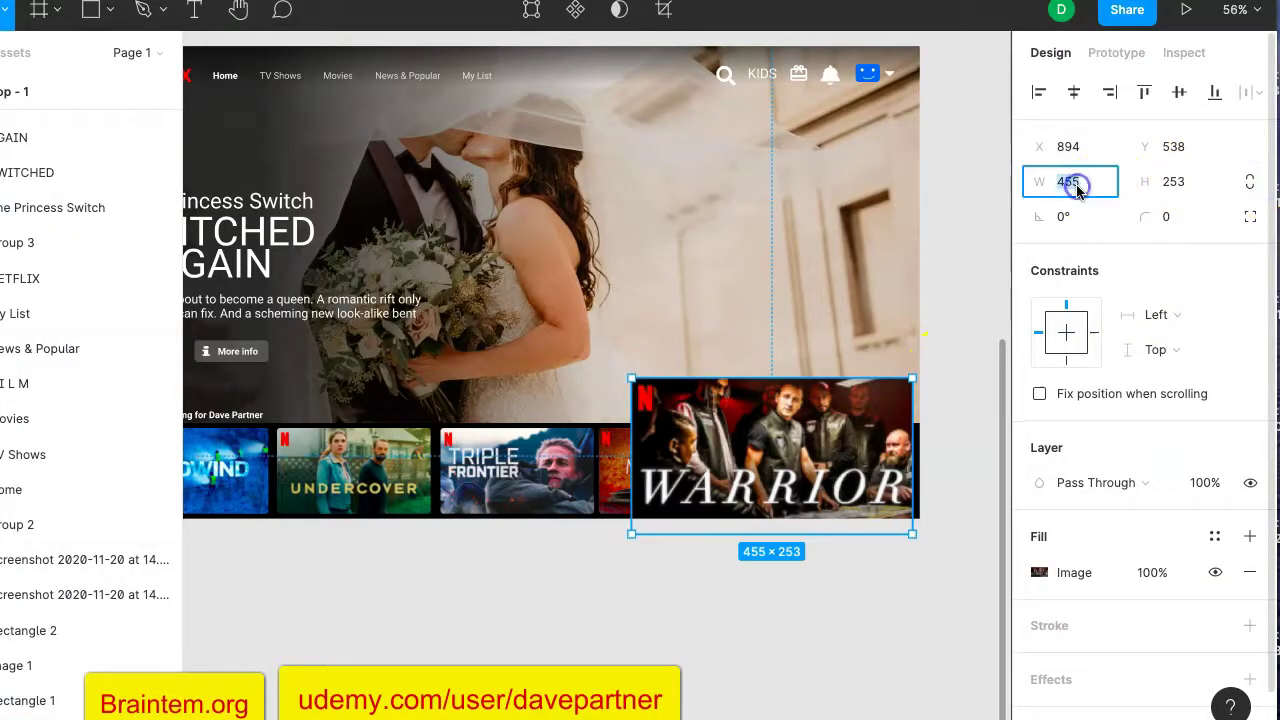
pyautogui.write('249')
pyautogui.click(1160, 184)
pyautogui.write('1')
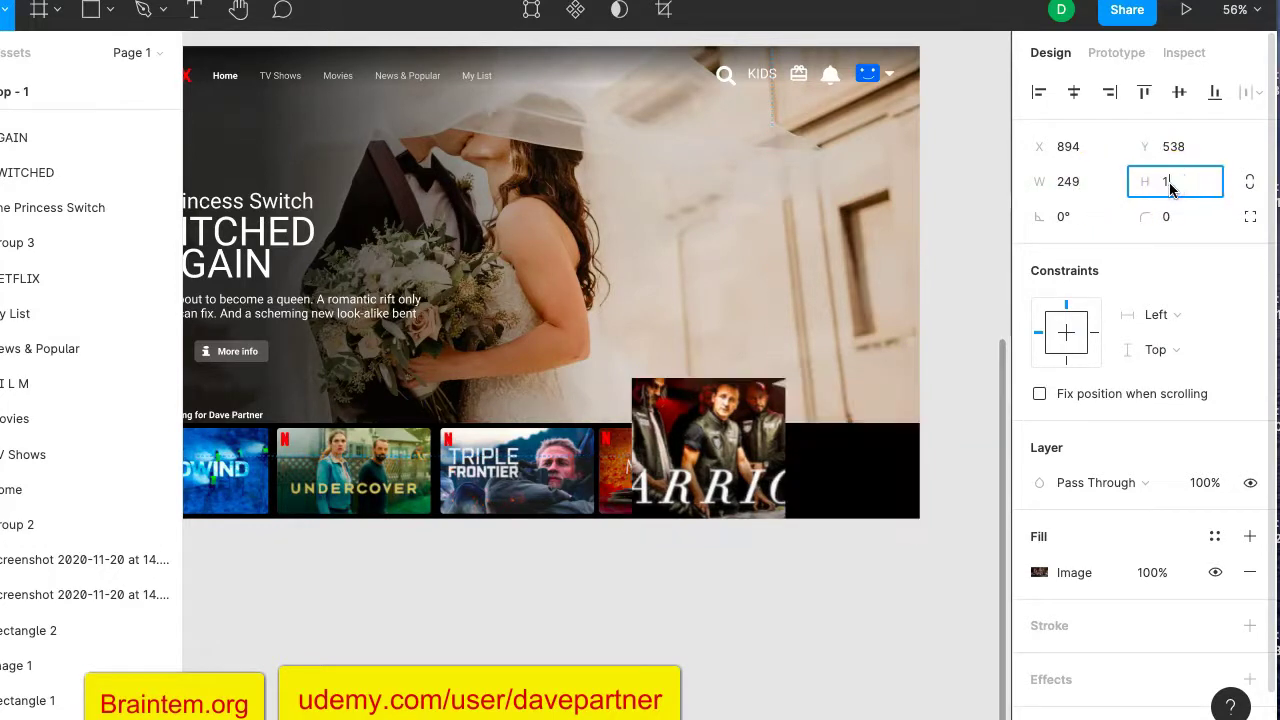
pyautogui.write('39')
# Give the Warrior image a corner radius of 5 and move it next to Marianne, at X 1098, Y 619.
pyautogui.click(1174, 218)
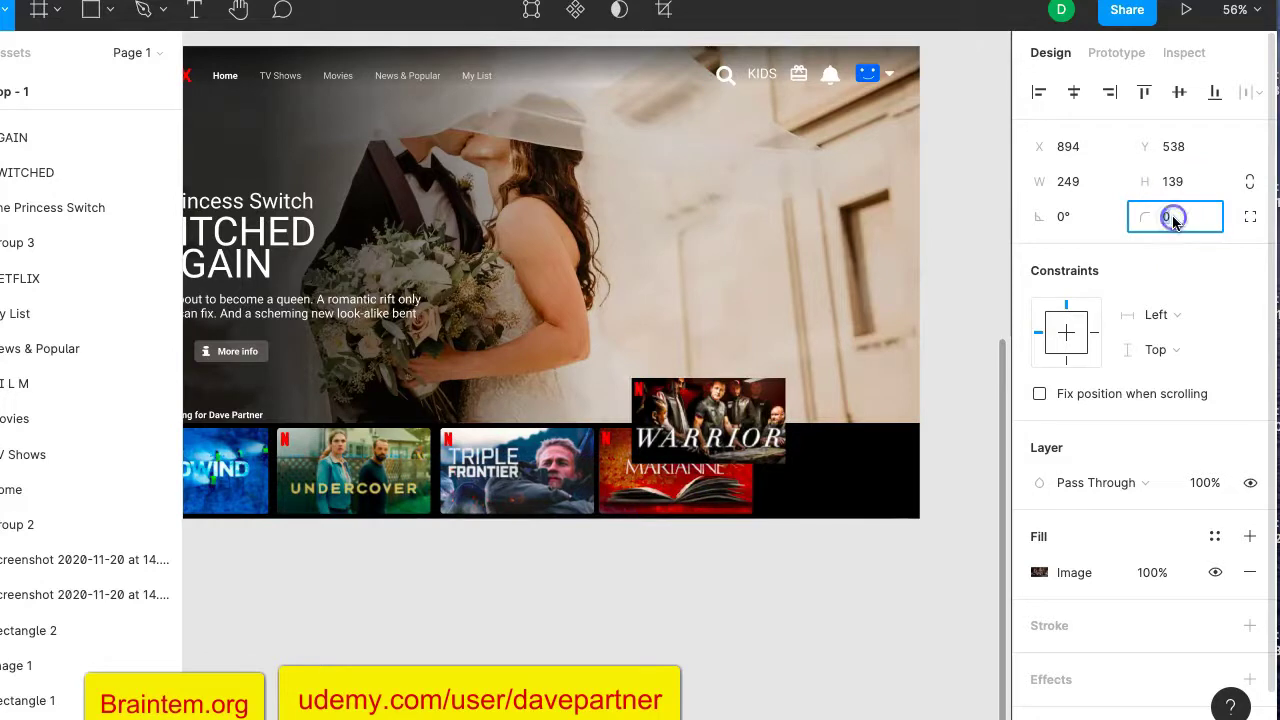
pyautogui.moveTo(725, 411); pyautogui.dragTo(848, 460)
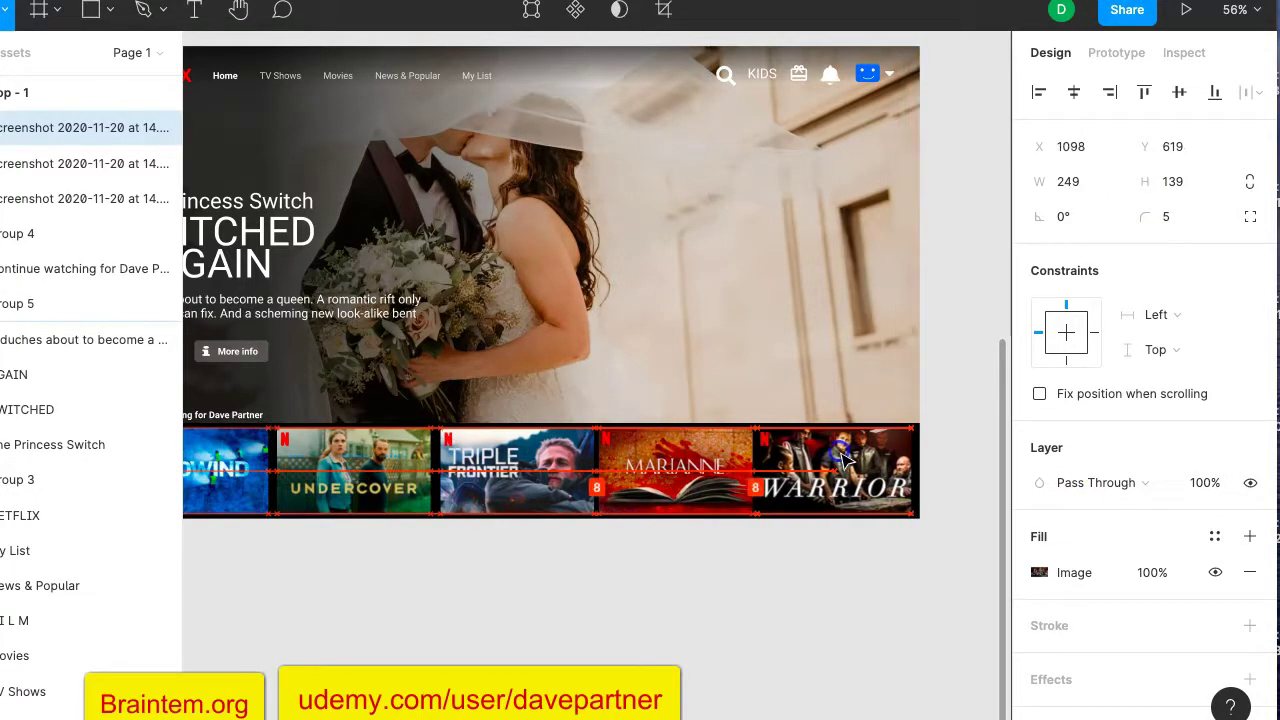
pyautogui.scroll(5, 843, 459)
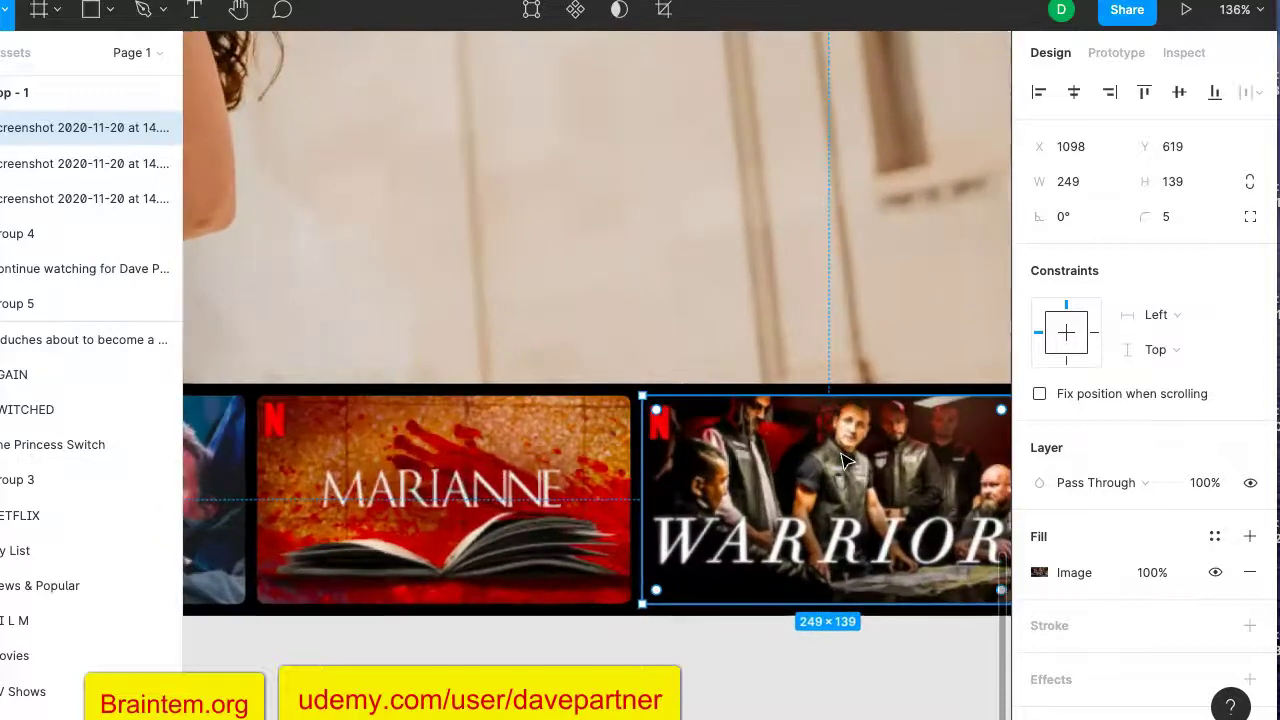
pyautogui.scroll(-5, 843, 459)
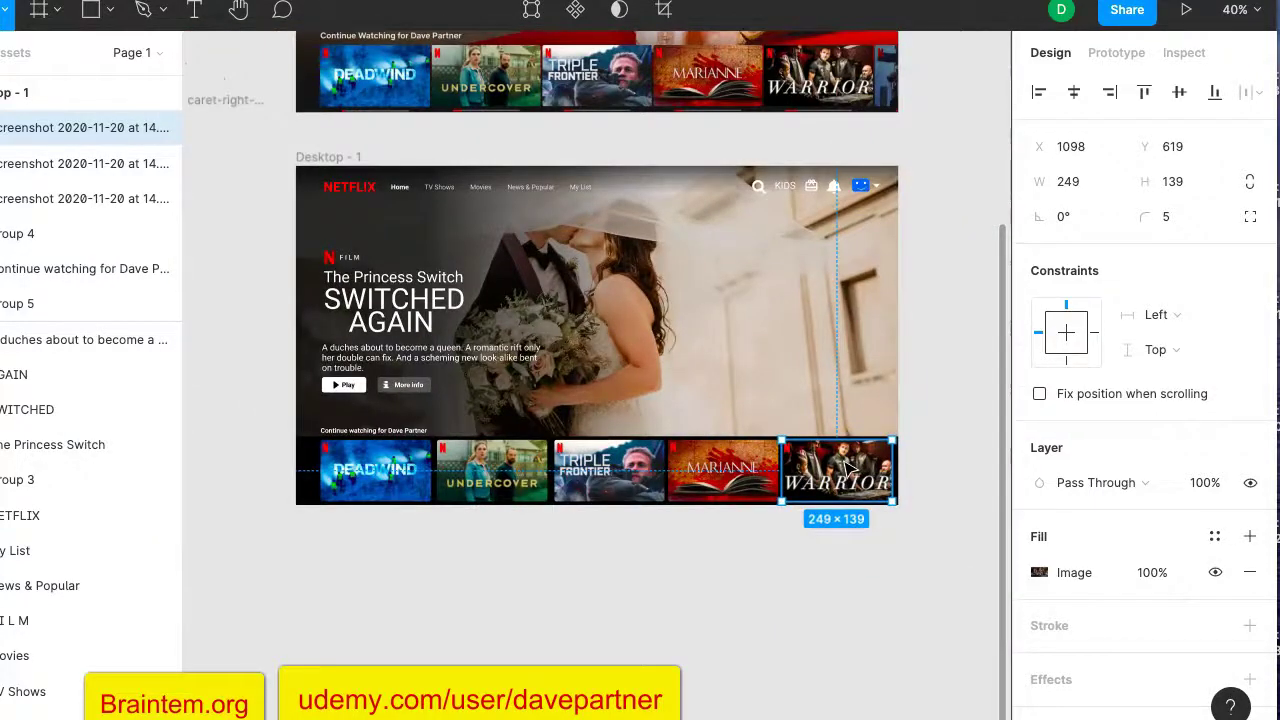
# Distribute the horizontal spacing evenly between the Deadwind, Undercover, Triple Frontier and Marianne images.
pyautogui.click(372, 462)
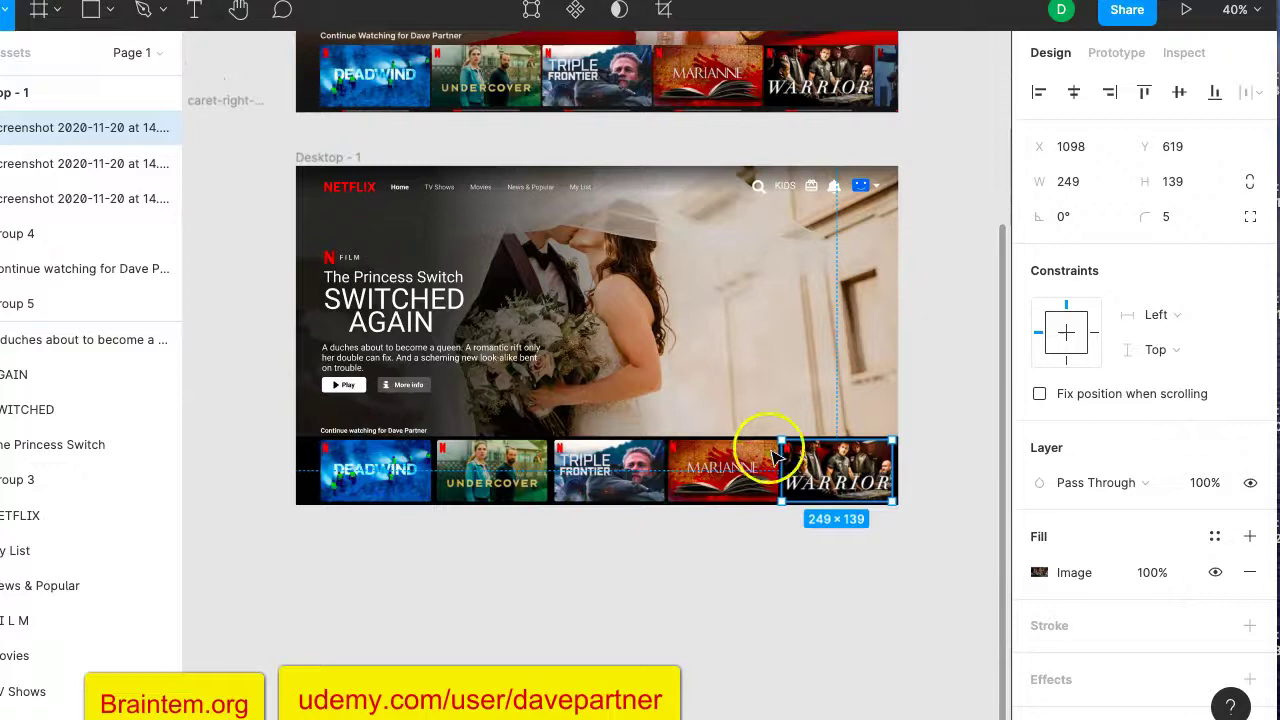
pyautogui.keyDown('shift'); pyautogui.click(420, 482); pyautogui.keyUp('shift')
pyautogui.keyDown('shift'); pyautogui.click(483, 465); pyautogui.keyUp('shift')
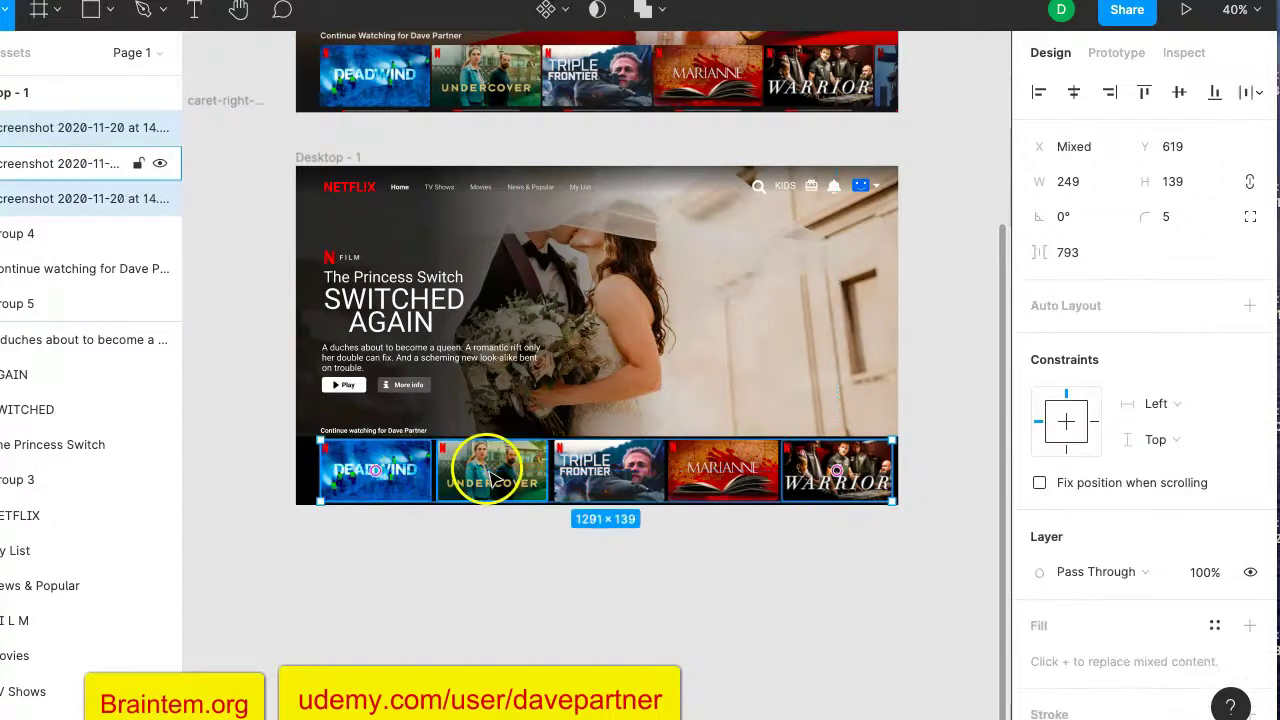
pyautogui.keyDown('shift'); pyautogui.click(591, 465); pyautogui.keyUp('shift')
pyautogui.keyDown('shift'); pyautogui.click(688, 480); pyautogui.keyUp('shift')
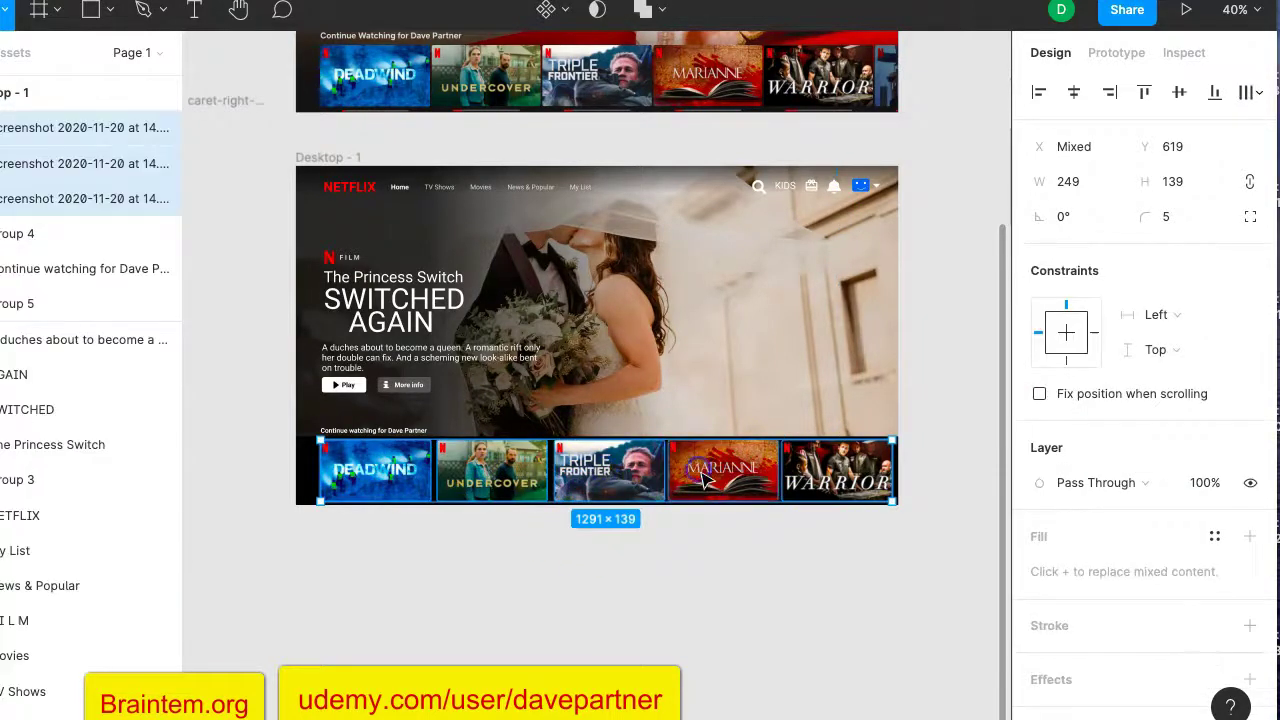
pyautogui.keyDown('shift'); pyautogui.click(832, 476); pyautogui.keyUp('shift')
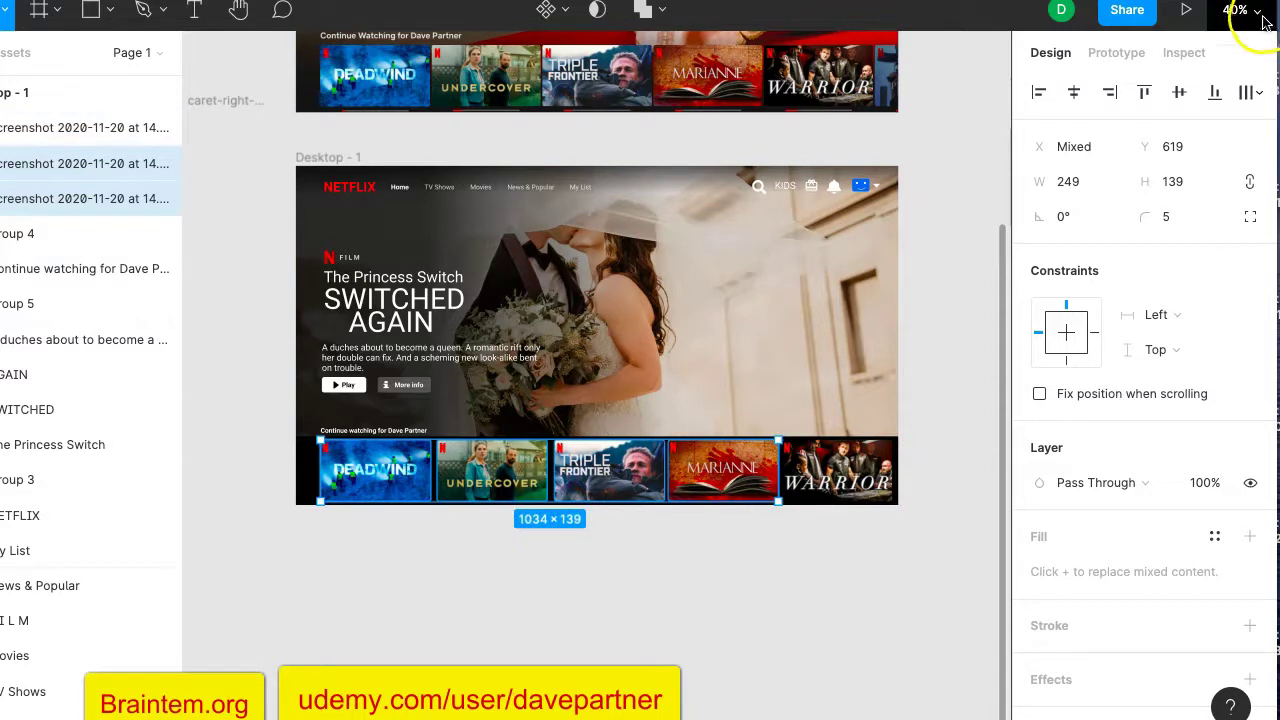
pyautogui.click(1259, 93)
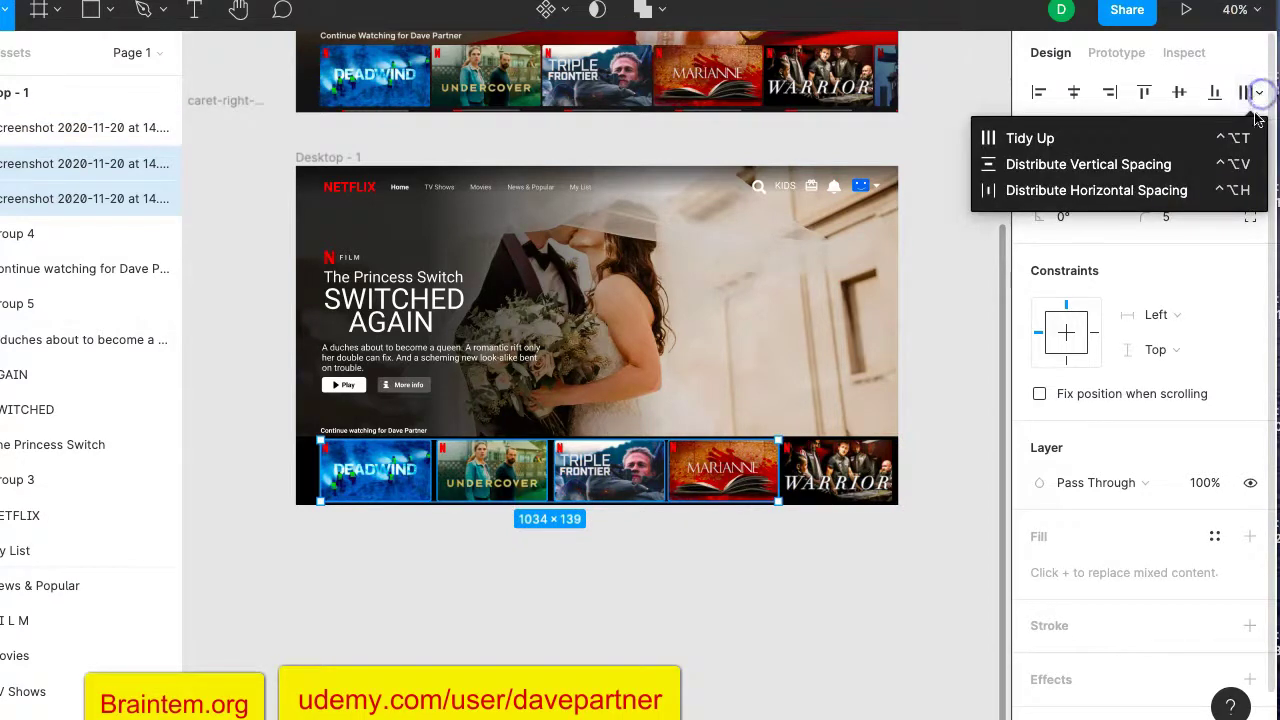
pyautogui.click(1205, 191)
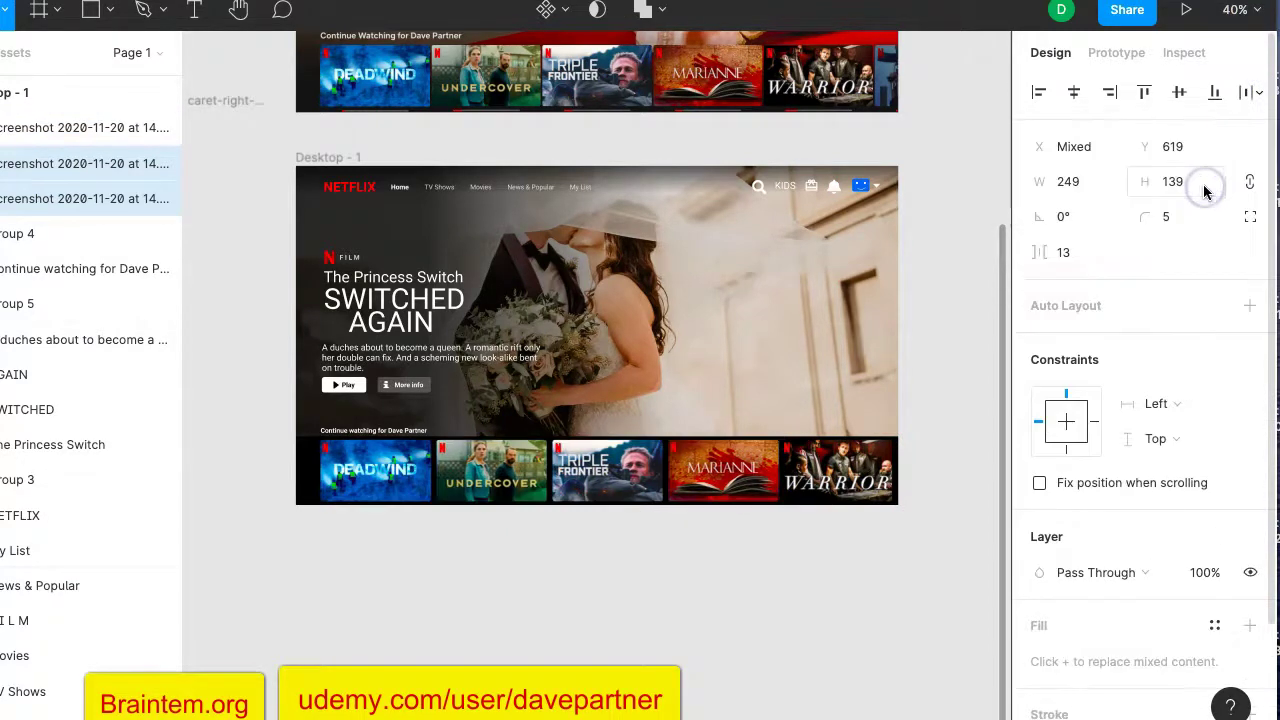
pyautogui.moveTo(545, 590); pyautogui.dragTo(942, 330)
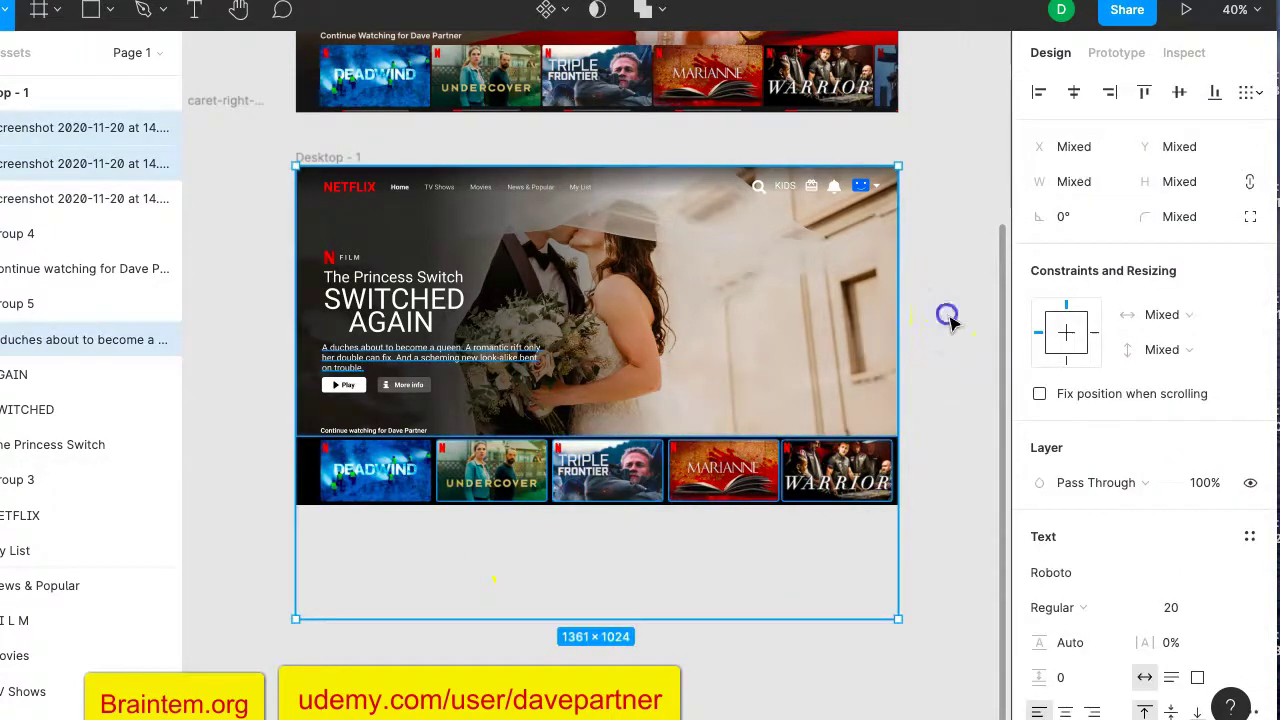
pyautogui.click(948, 320)
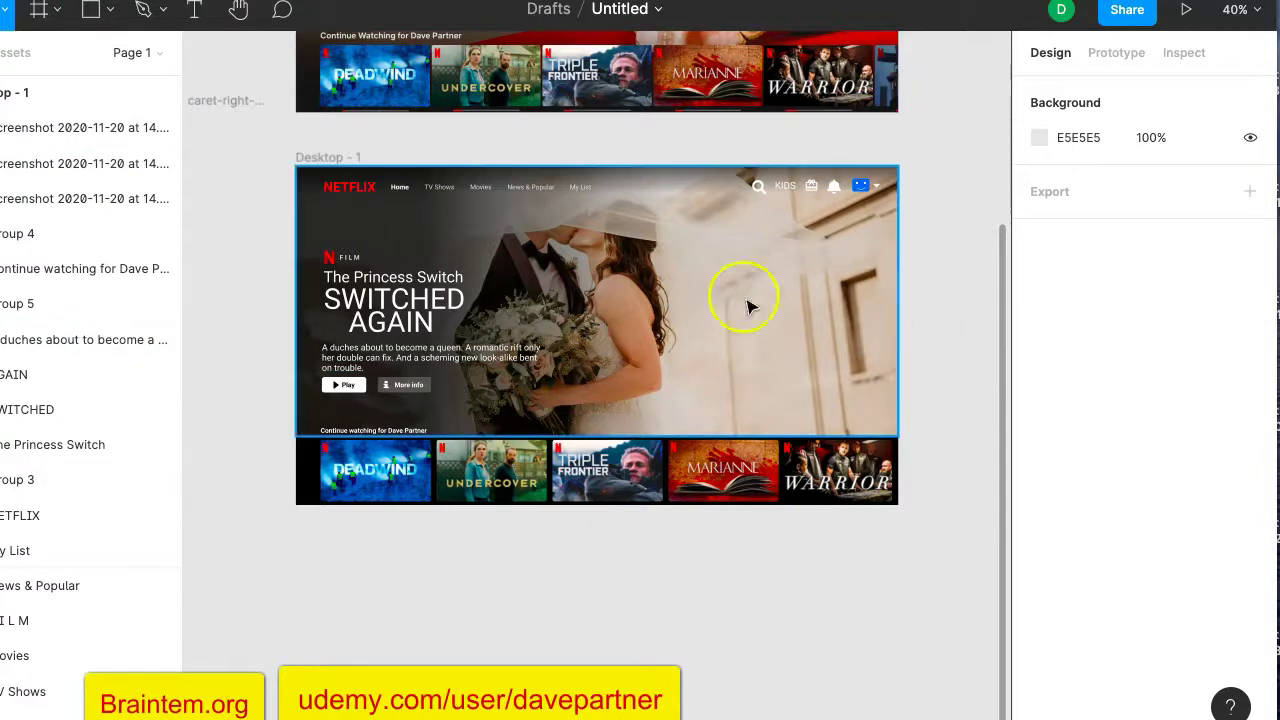
pyautogui.scroll(4, 600, 297)
pyautogui.hscroll(1, 612, 303)
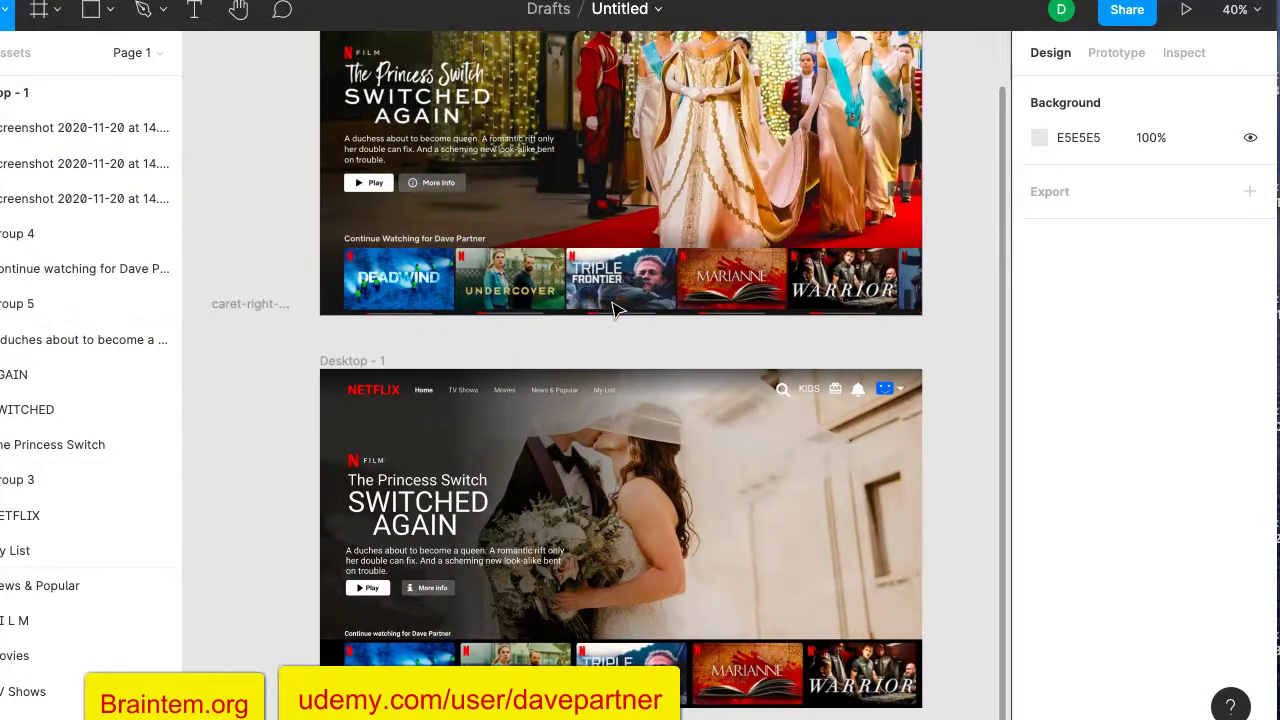
# Compare the recreated desktop frame with the reference screenshot, from the navigation down to the Continue watching row.
pyautogui.scroll(2, 612, 302)
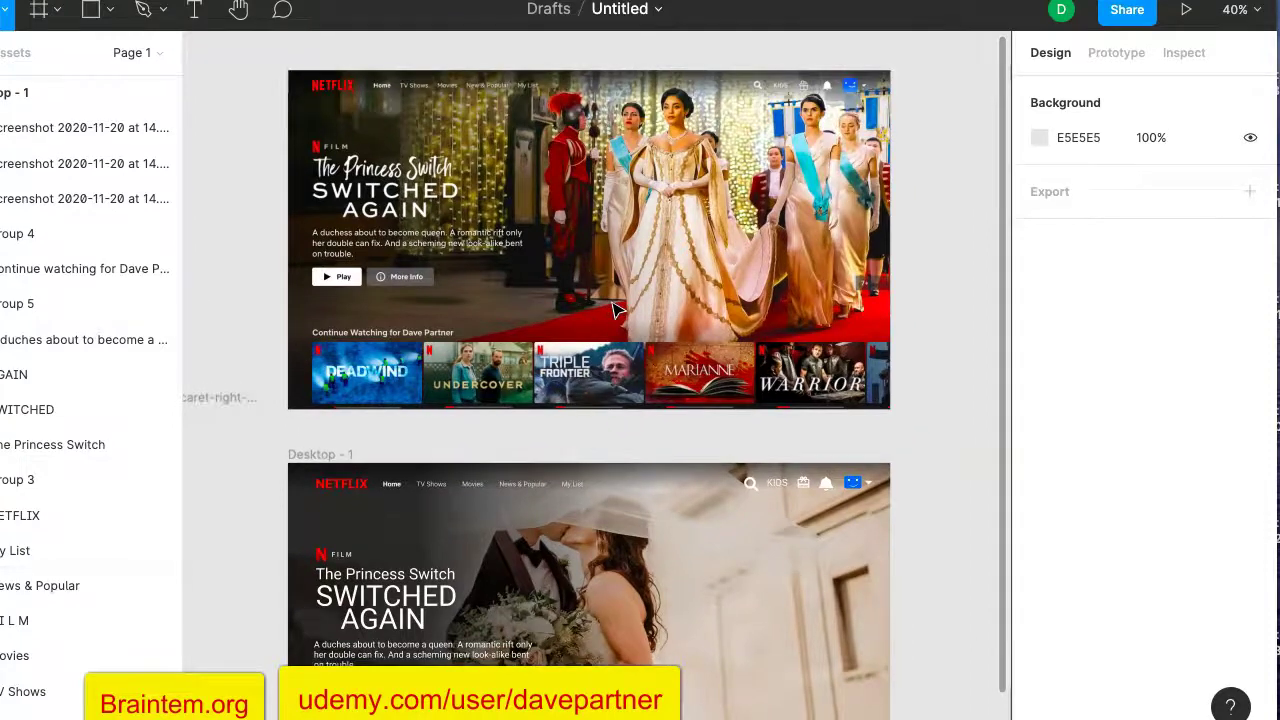
pyautogui.scroll(-2, 612, 302)
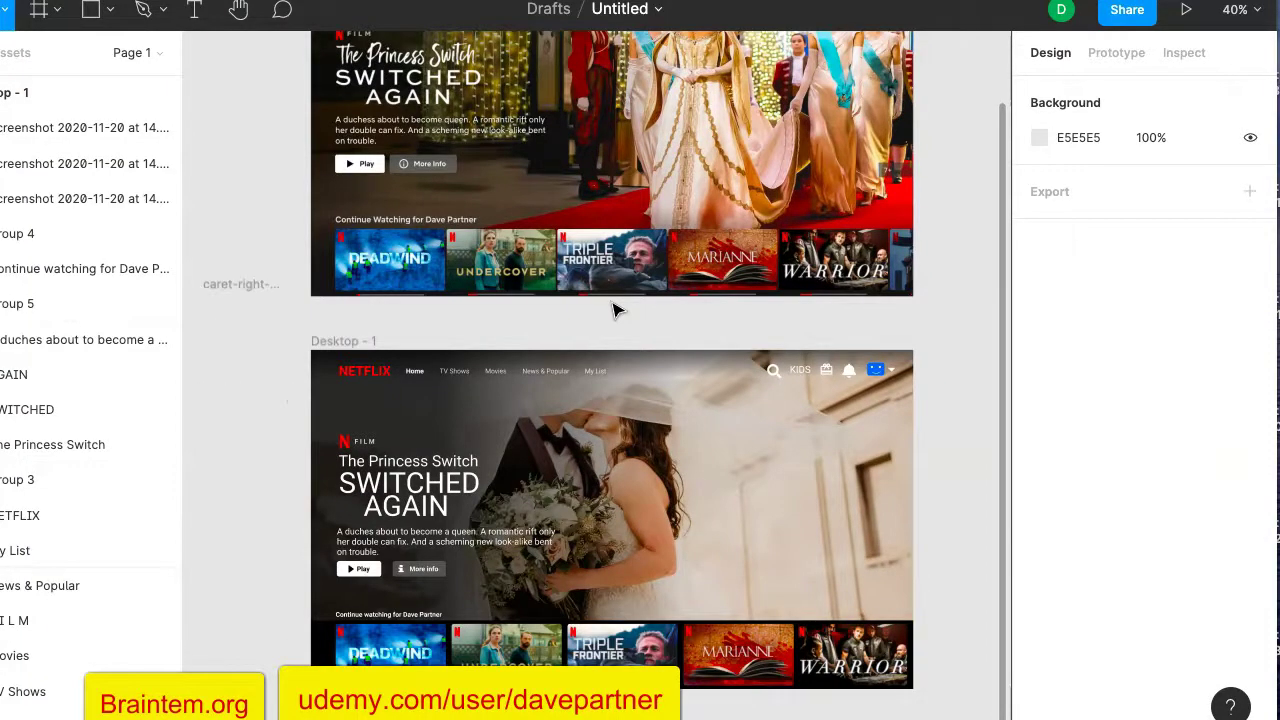
pyautogui.click(630, 400)
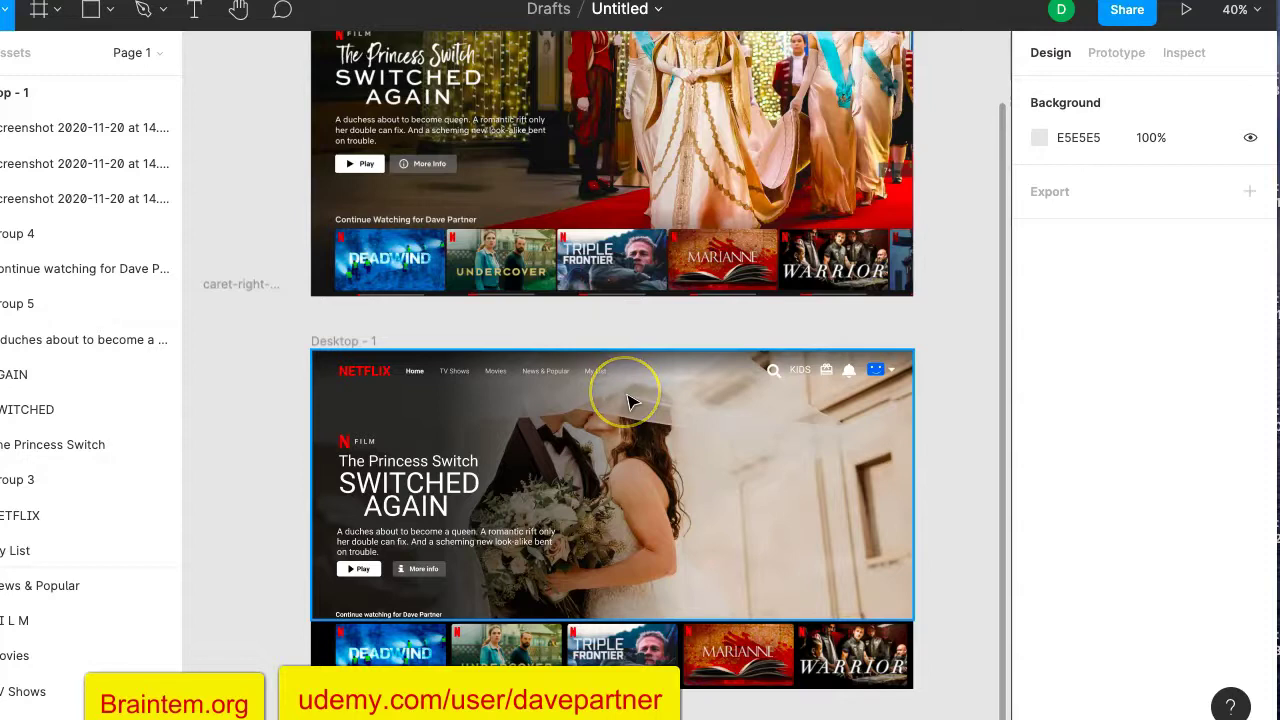
pyautogui.scroll(-2, 608, 480)
pyautogui.scroll(1, 612, 500)
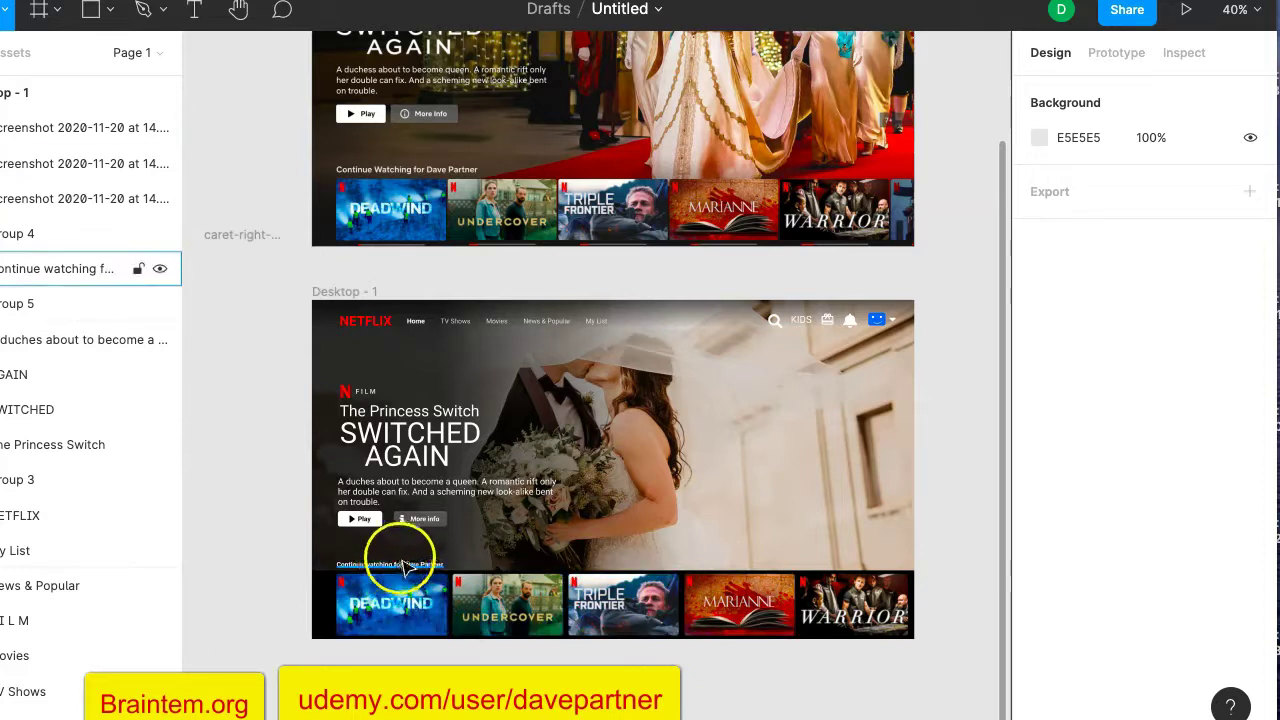
pyautogui.scroll(3, 608, 430)
pyautogui.scroll(-1, 614, 443)
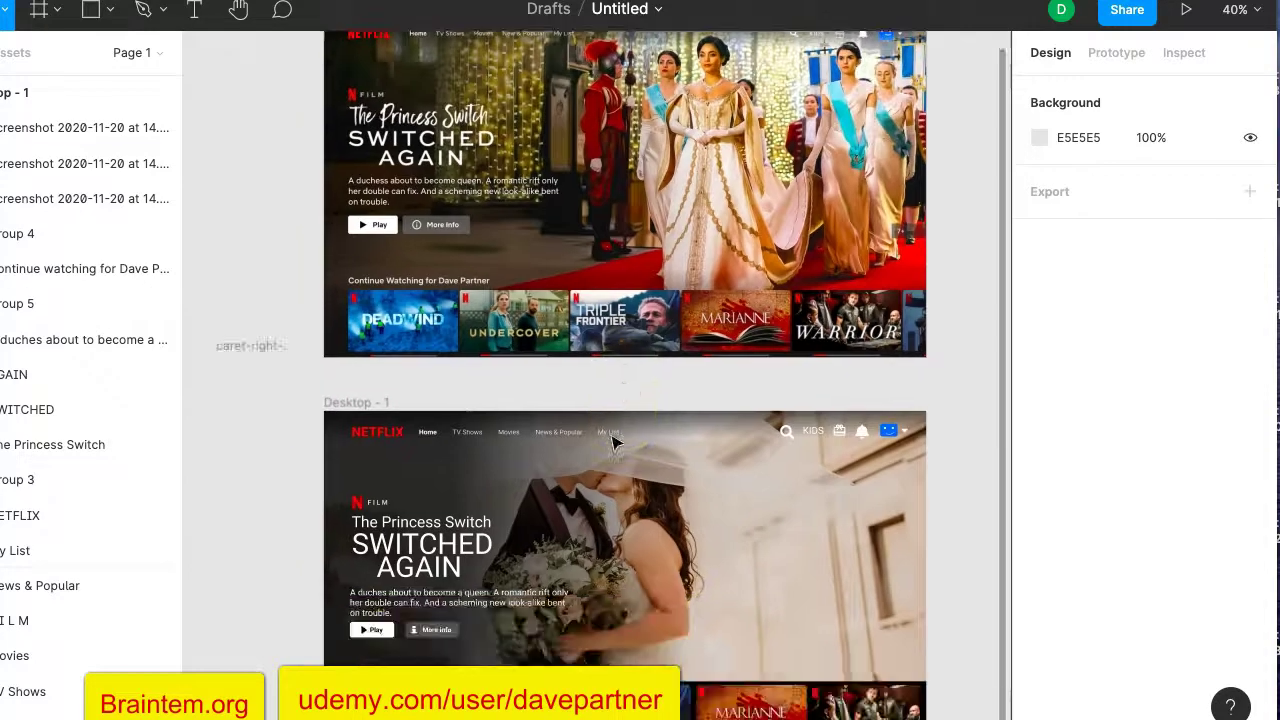
pyautogui.scroll(1, 614, 443)
pyautogui.scroll(-2, 675, 545)
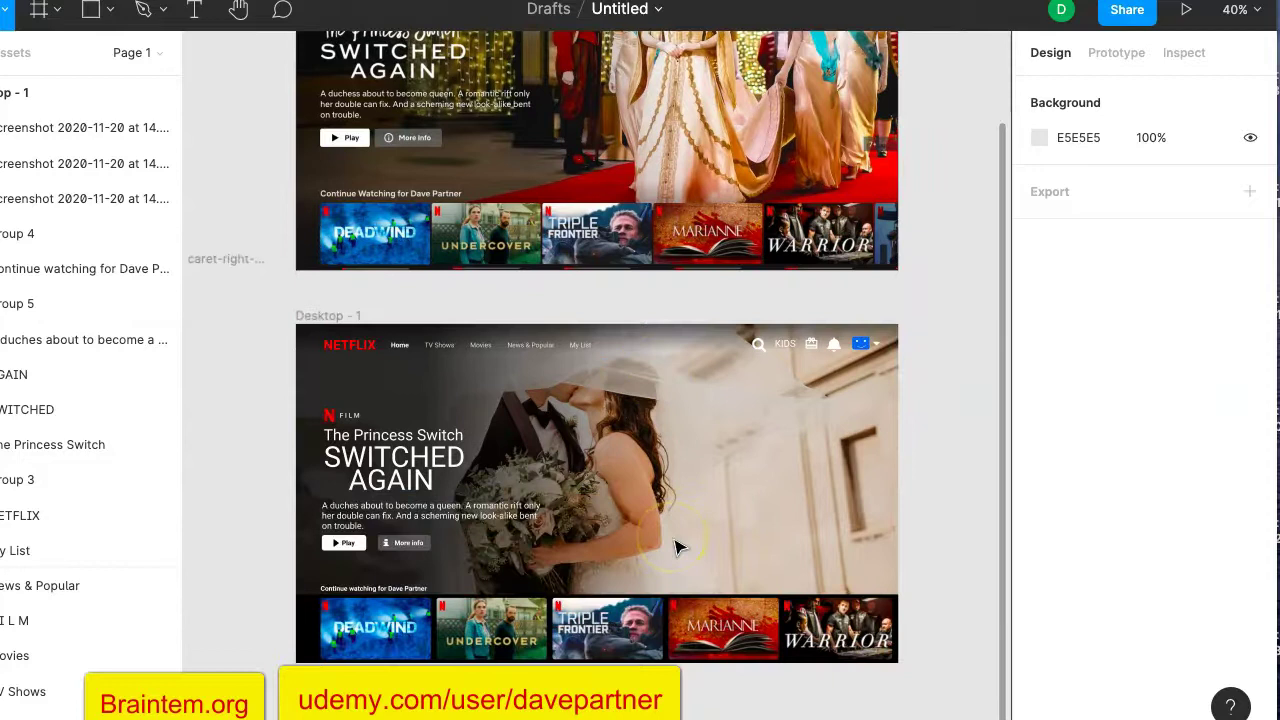
pyautogui.hscroll(1, 675, 545)
pyautogui.scroll(1, 675, 545)
pyautogui.scroll(-3, 675, 545)
pyautogui.scroll(1, 677, 537)
# Delete the leftover caret-right icon frame lying outside the desktop frame.
pyautogui.click(410, 428)
pyautogui.click(286, 378)
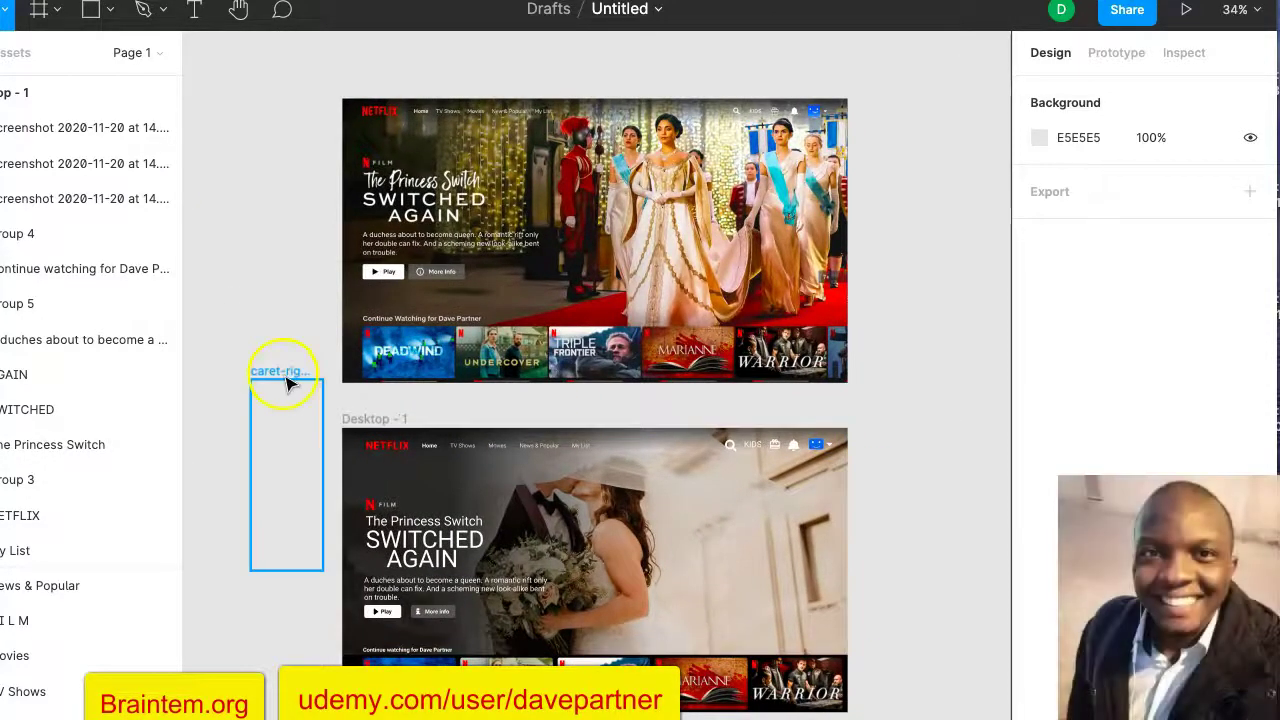
pyautogui.click(287, 383)
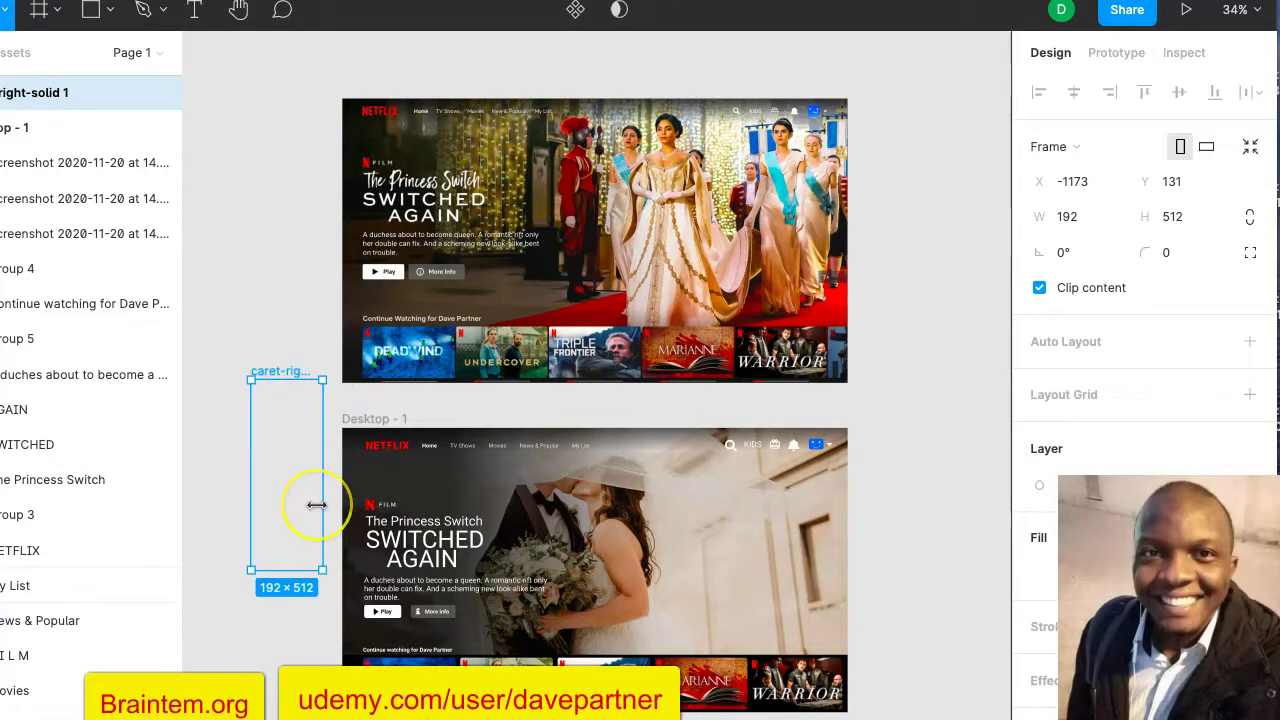
pyautogui.press('Delete')
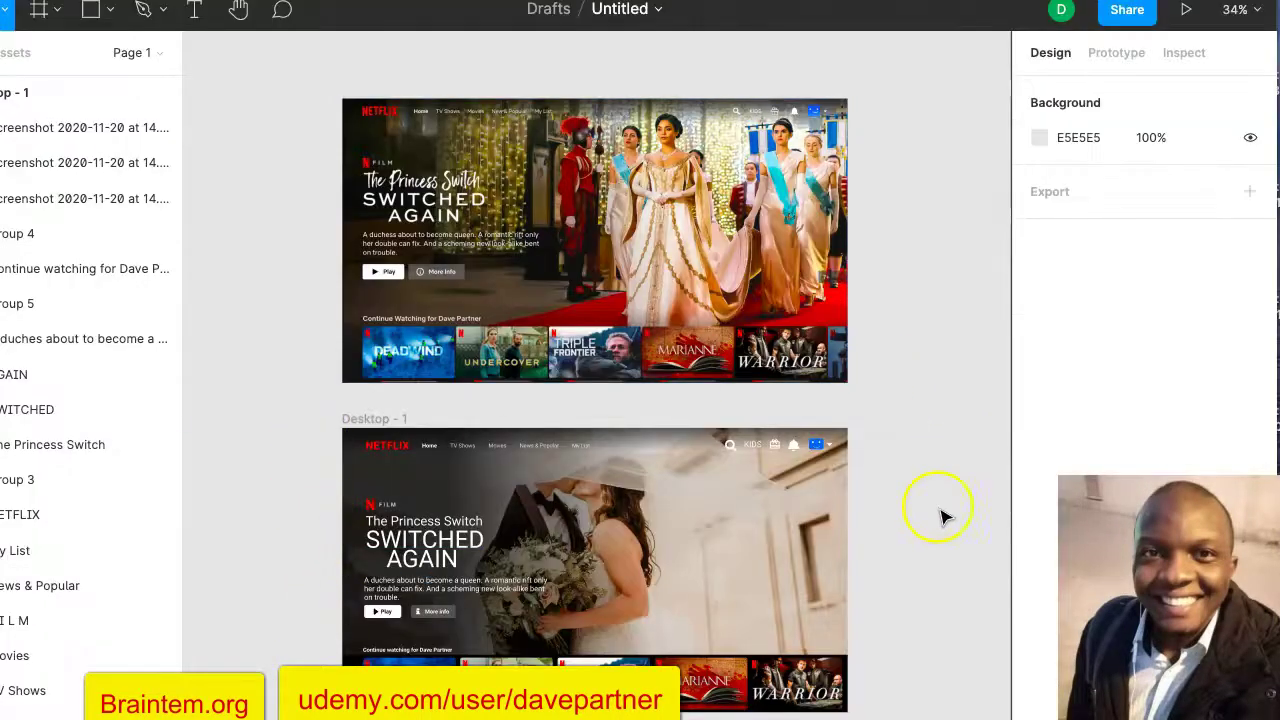
pyautogui.scroll(-3, 305, 440)
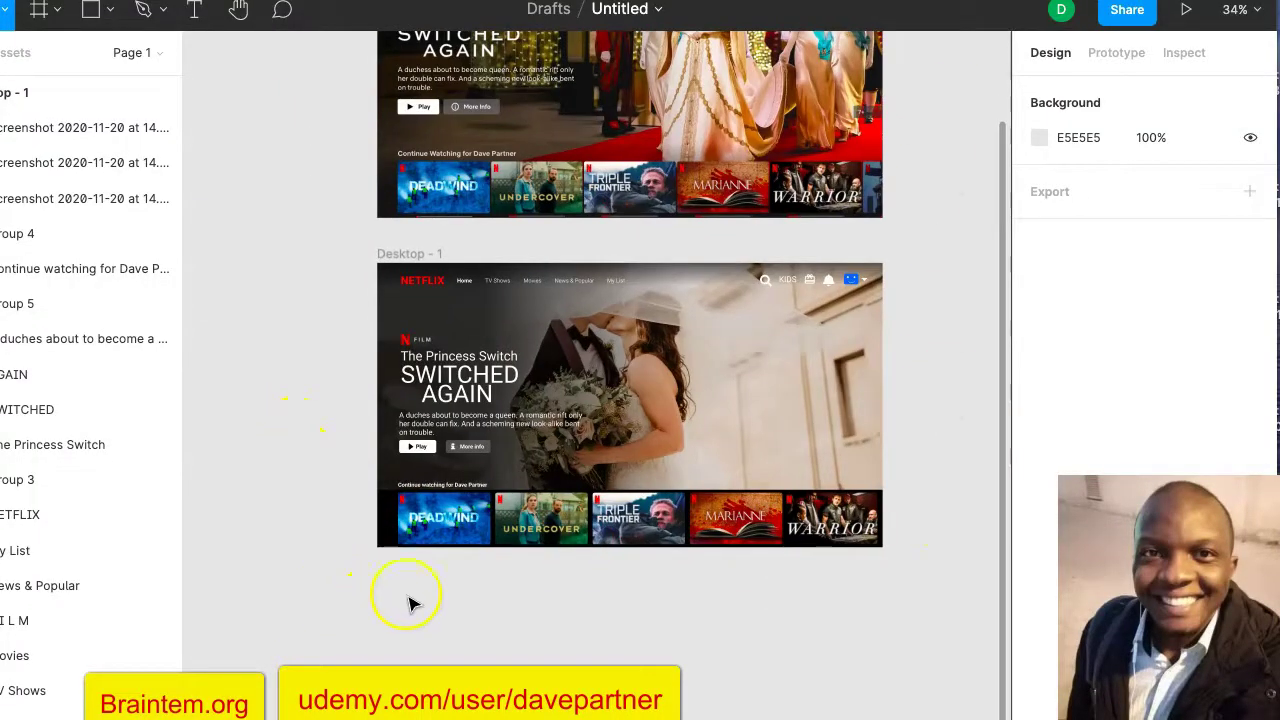
pyautogui.scroll(4, 925, 245)
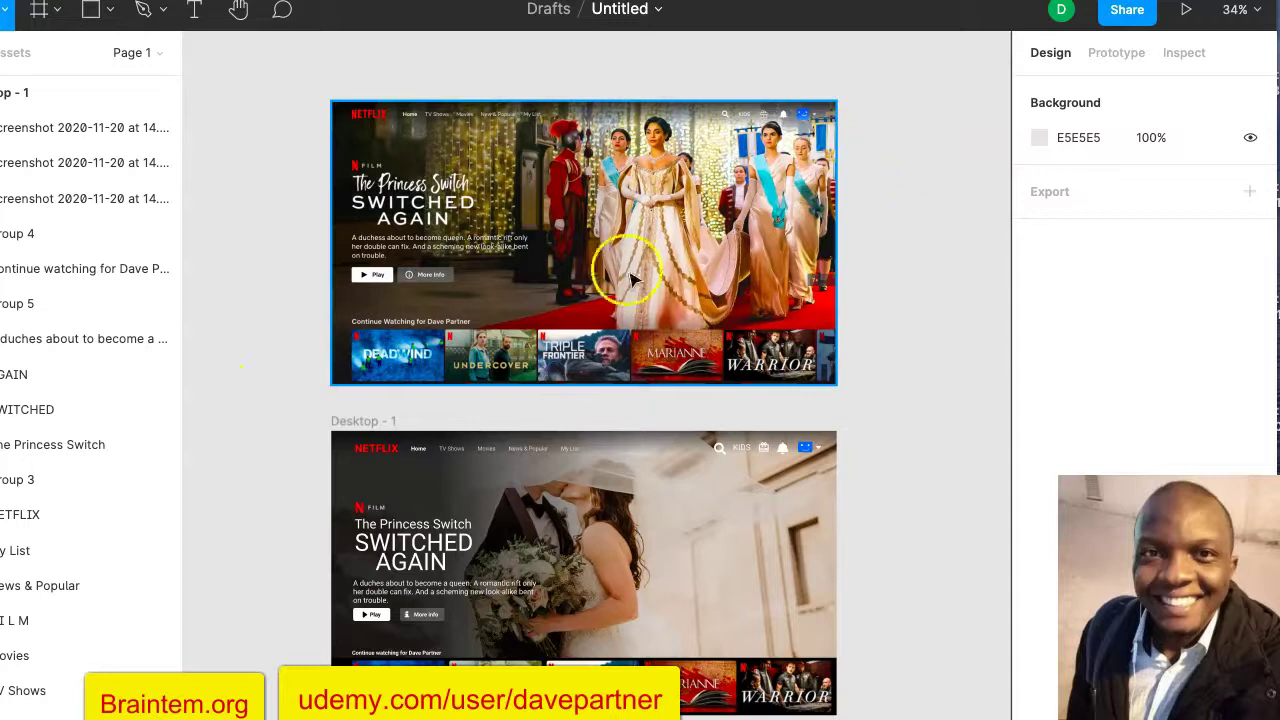
pyautogui.click(590, 262)
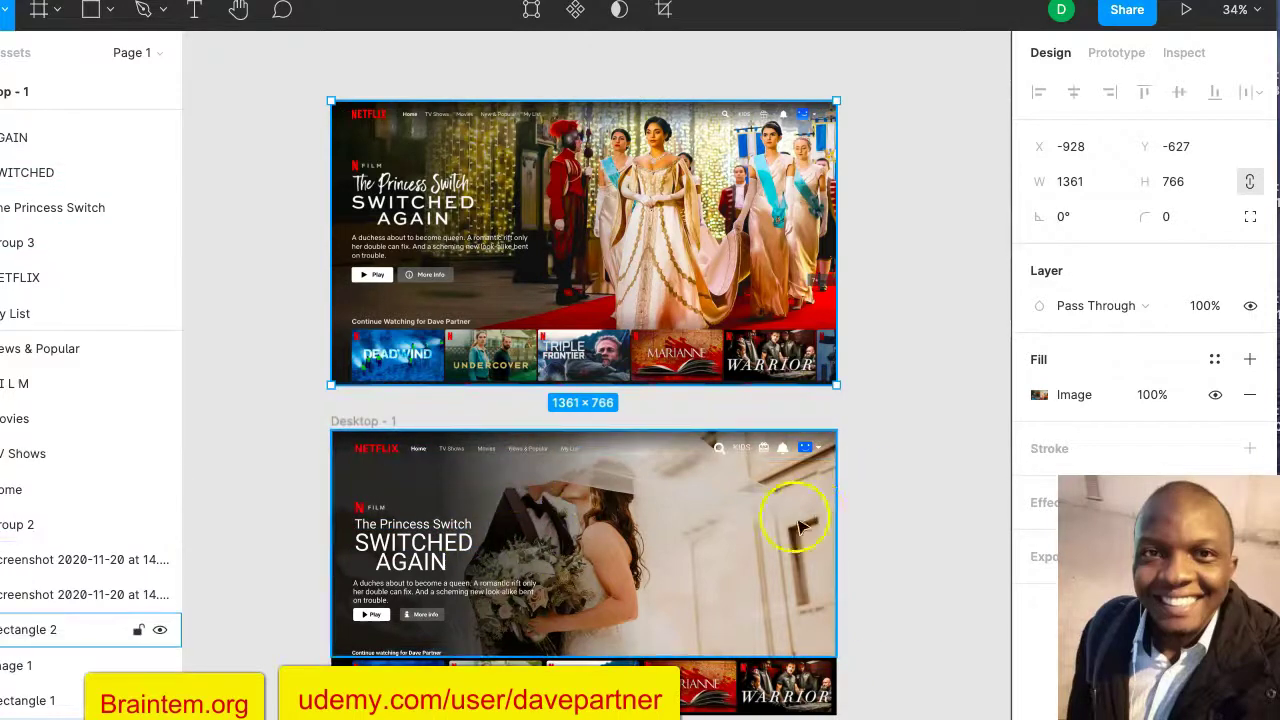
pyautogui.scroll(-2, 940, 480)
pyautogui.scroll(1, 935, 480)
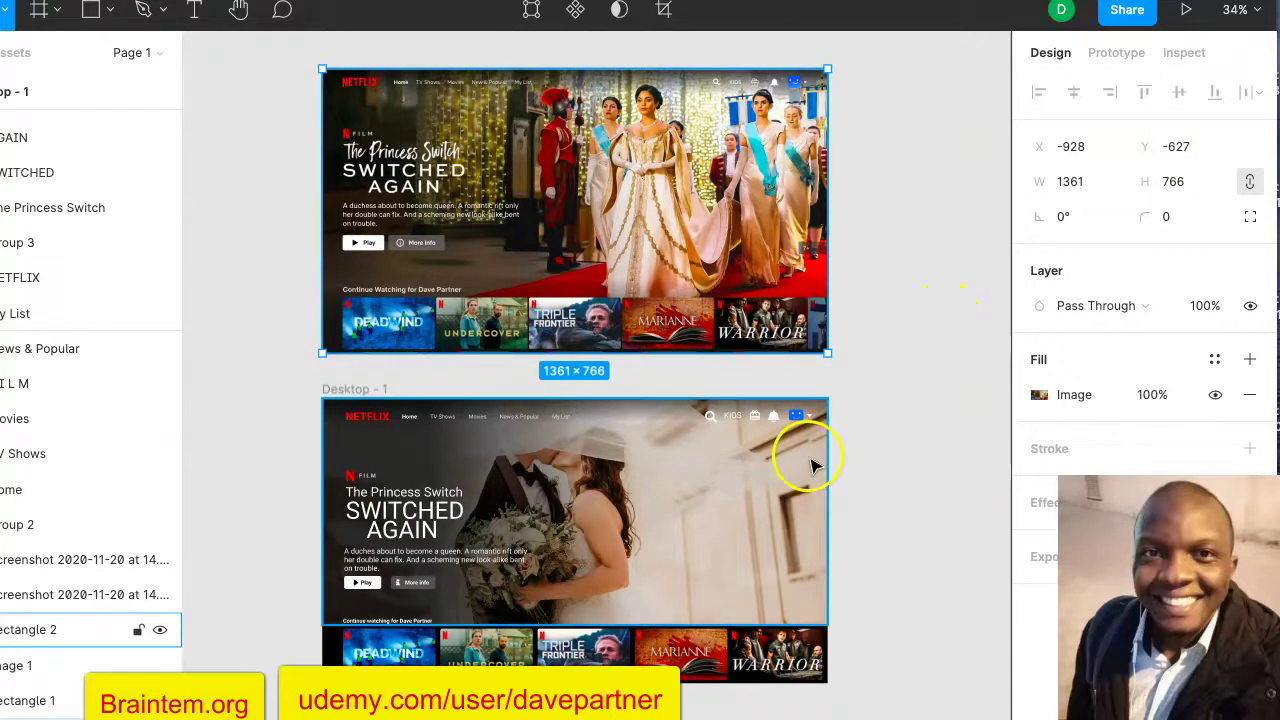
# Rename the Desktop - 1 frame as Netflix homepage.
pyautogui.click(360, 389)
pyautogui.scroll(5, 362, 391)
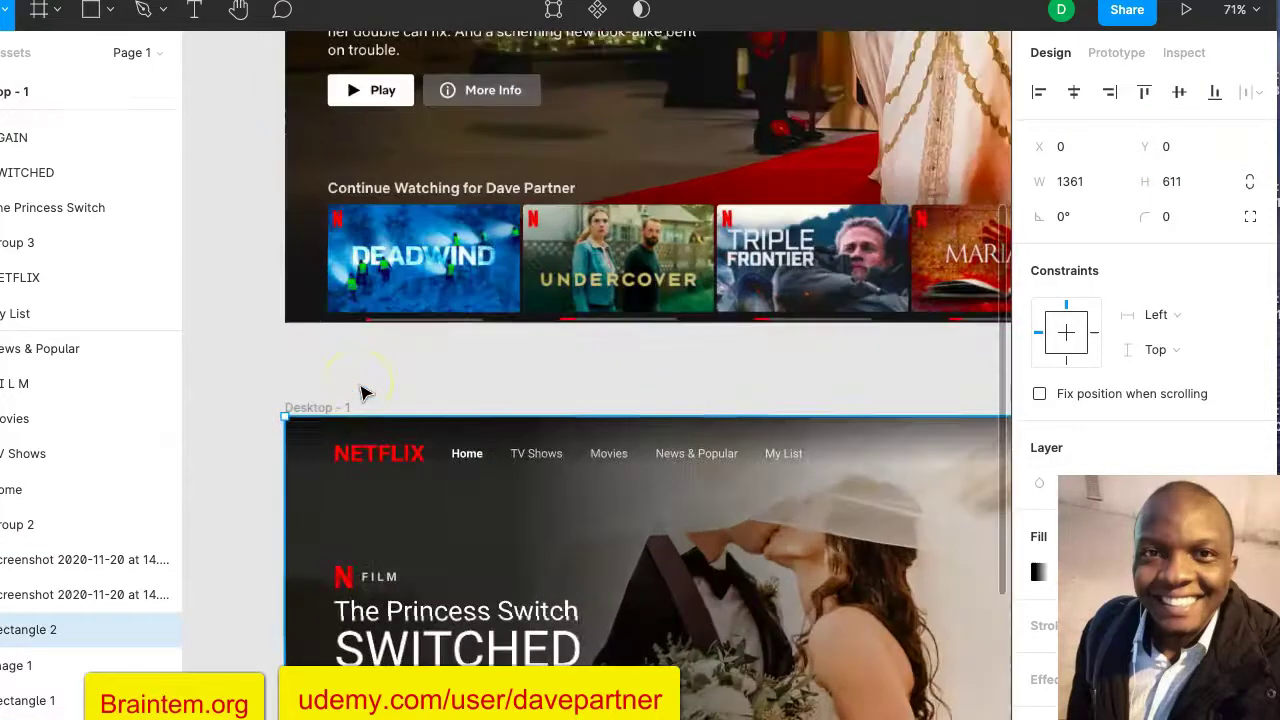
pyautogui.click(330, 410)
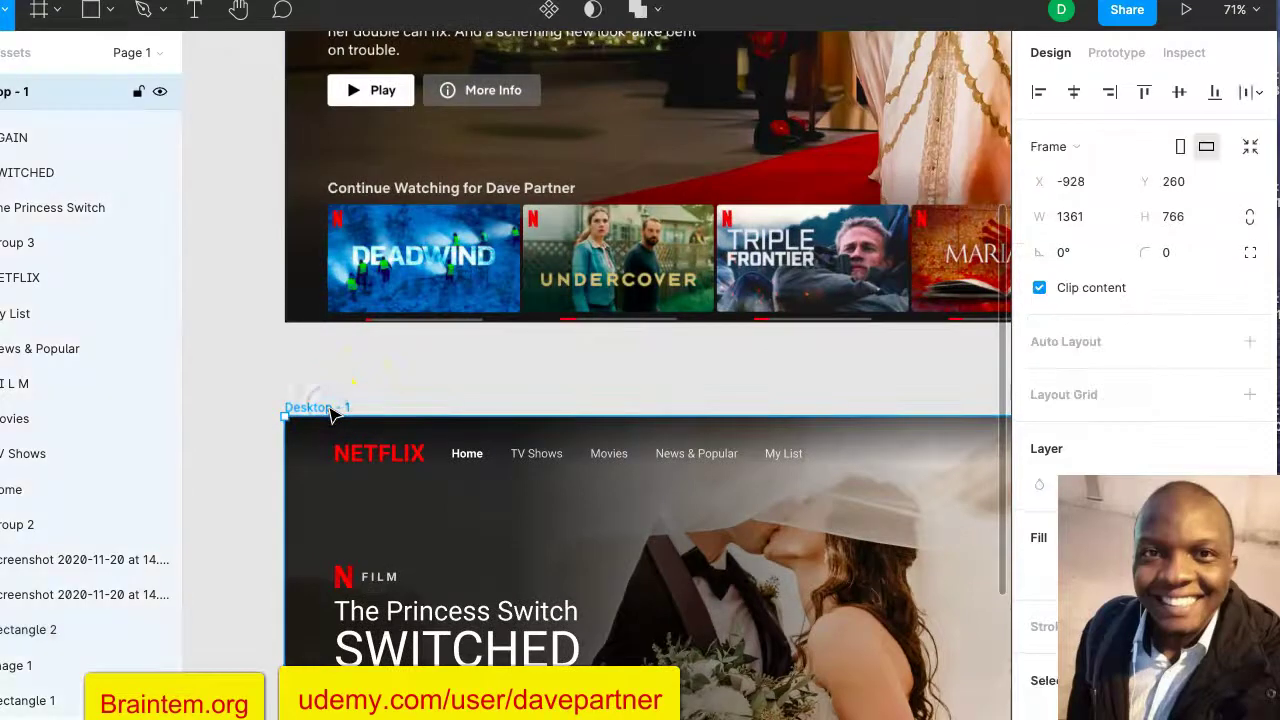
pyautogui.scroll(-5, 330, 415)
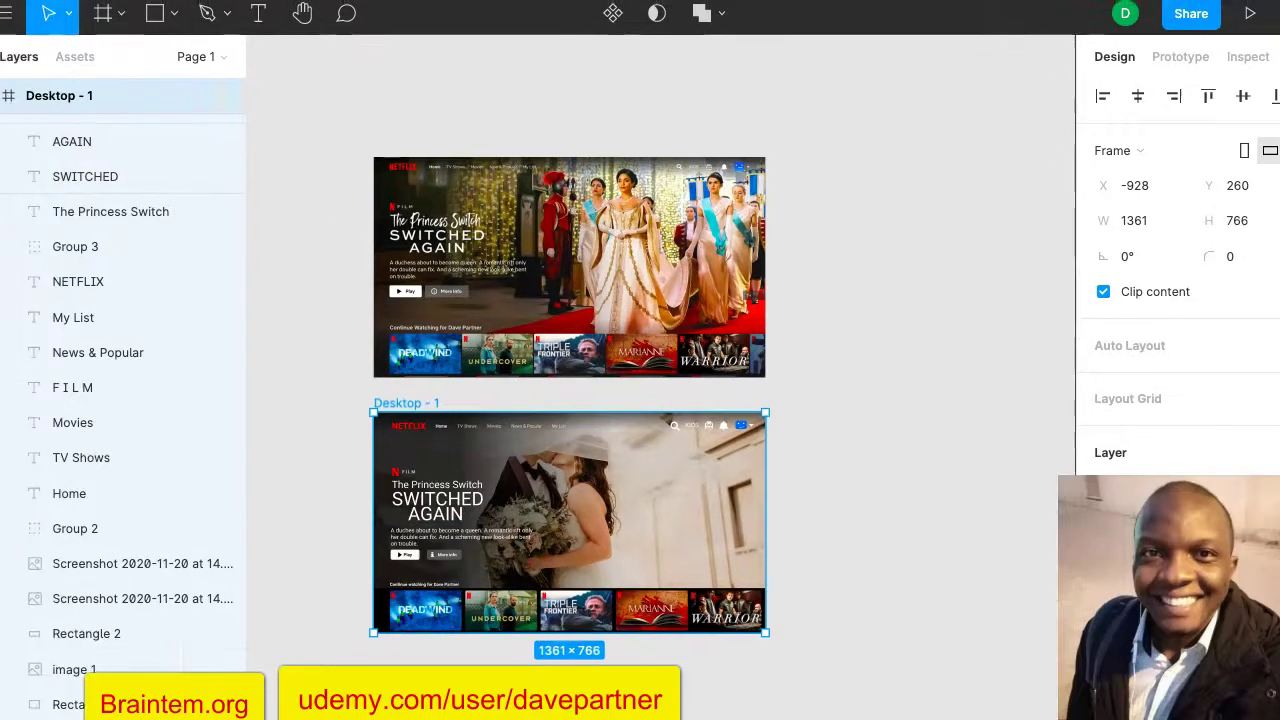
pyautogui.doubleClick(58, 101)
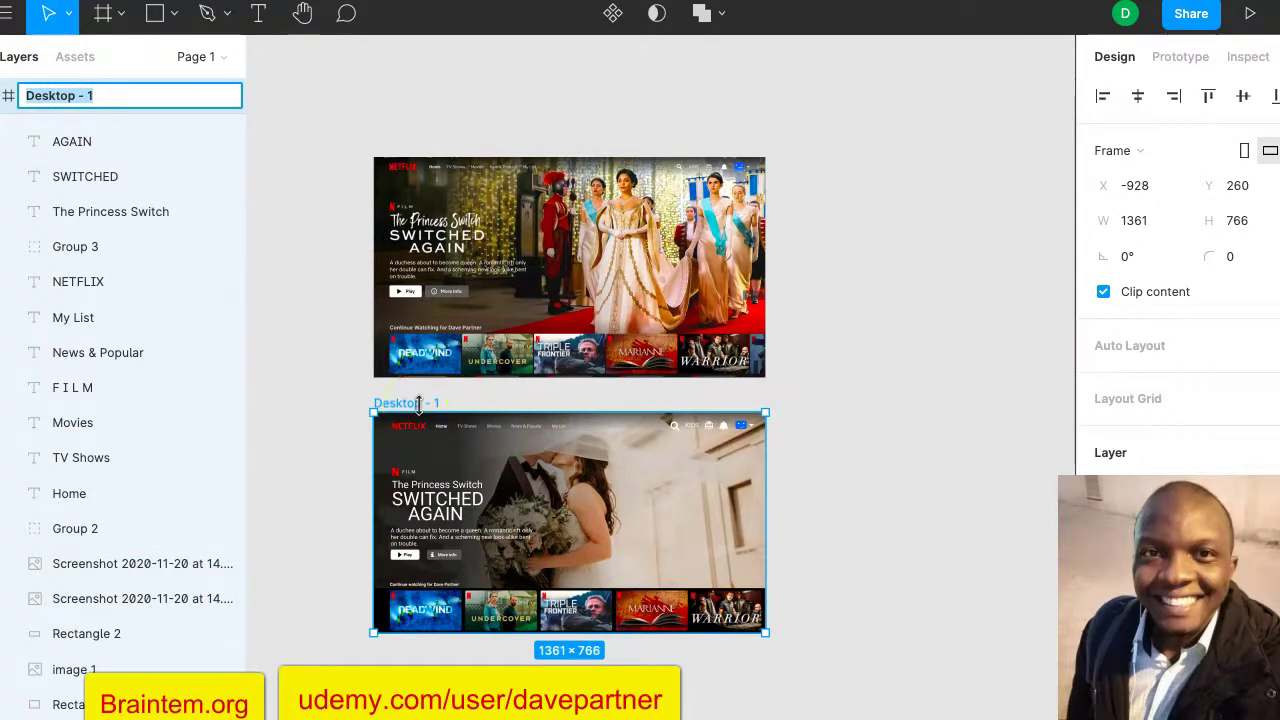
pyautogui.write('Netflix homepage')
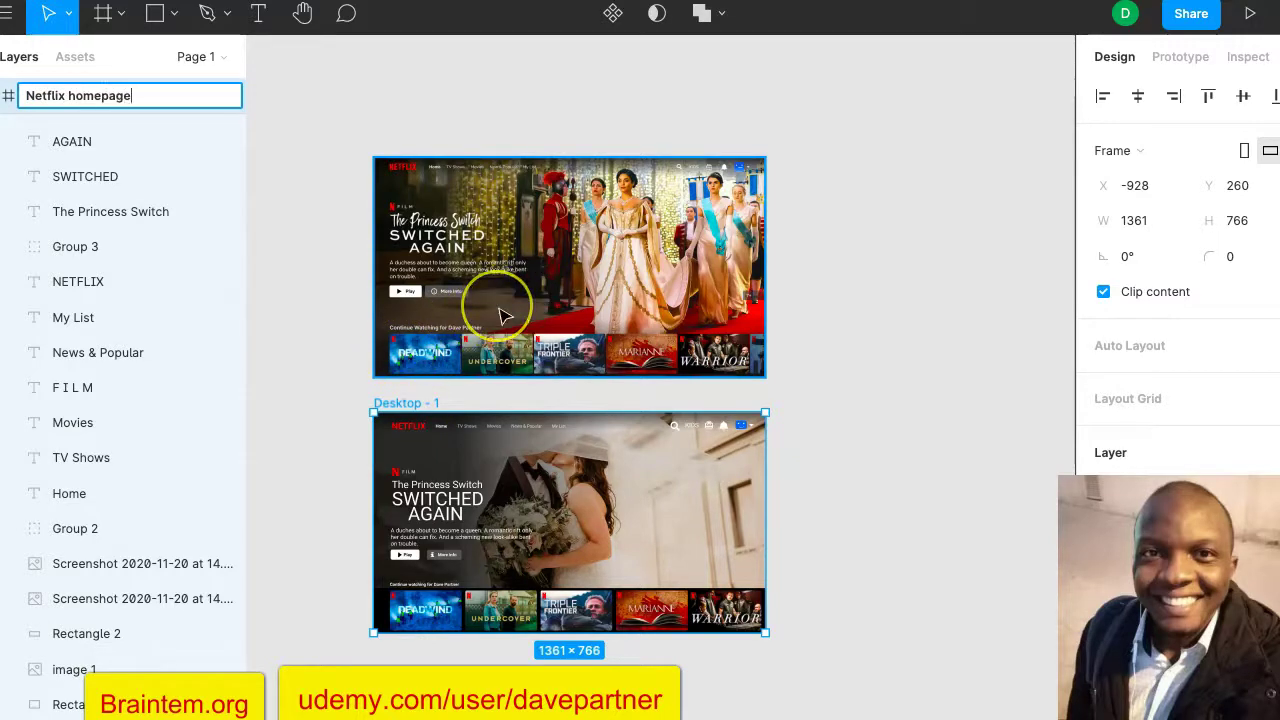
pyautogui.press('Return')
pyautogui.scroll(5, 335, 422)
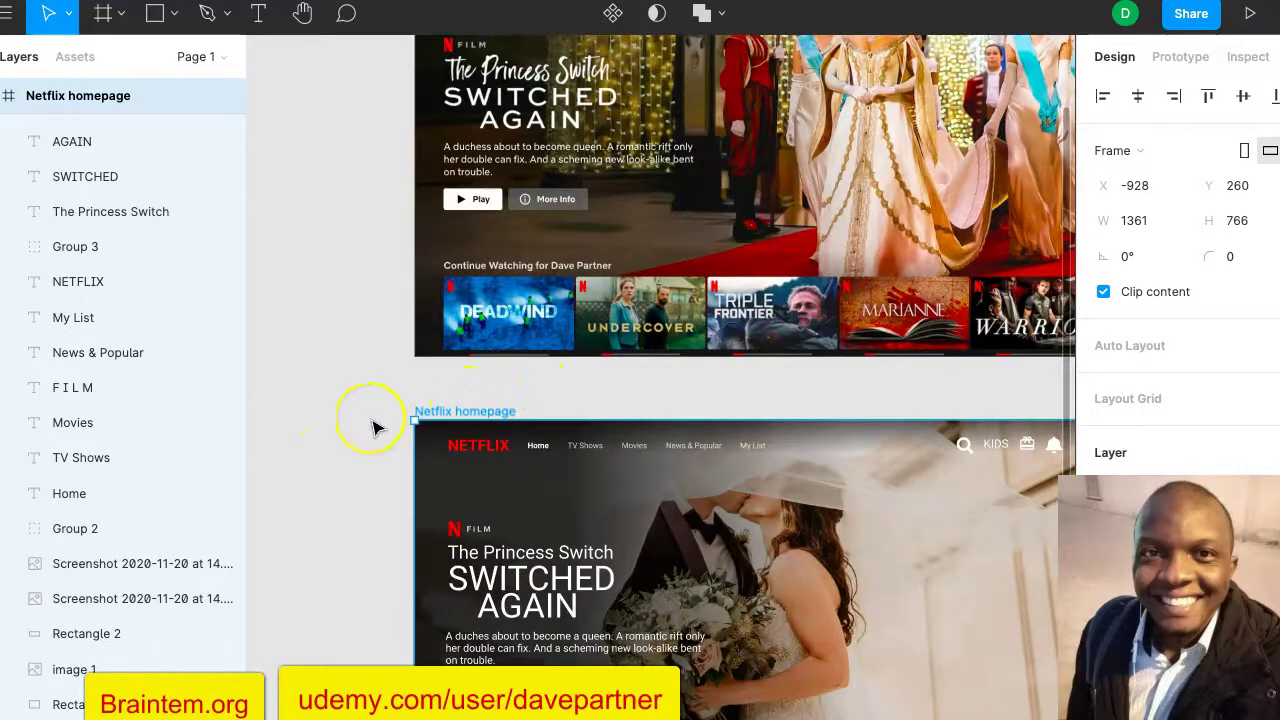
pyautogui.scroll(-5, 372, 428)
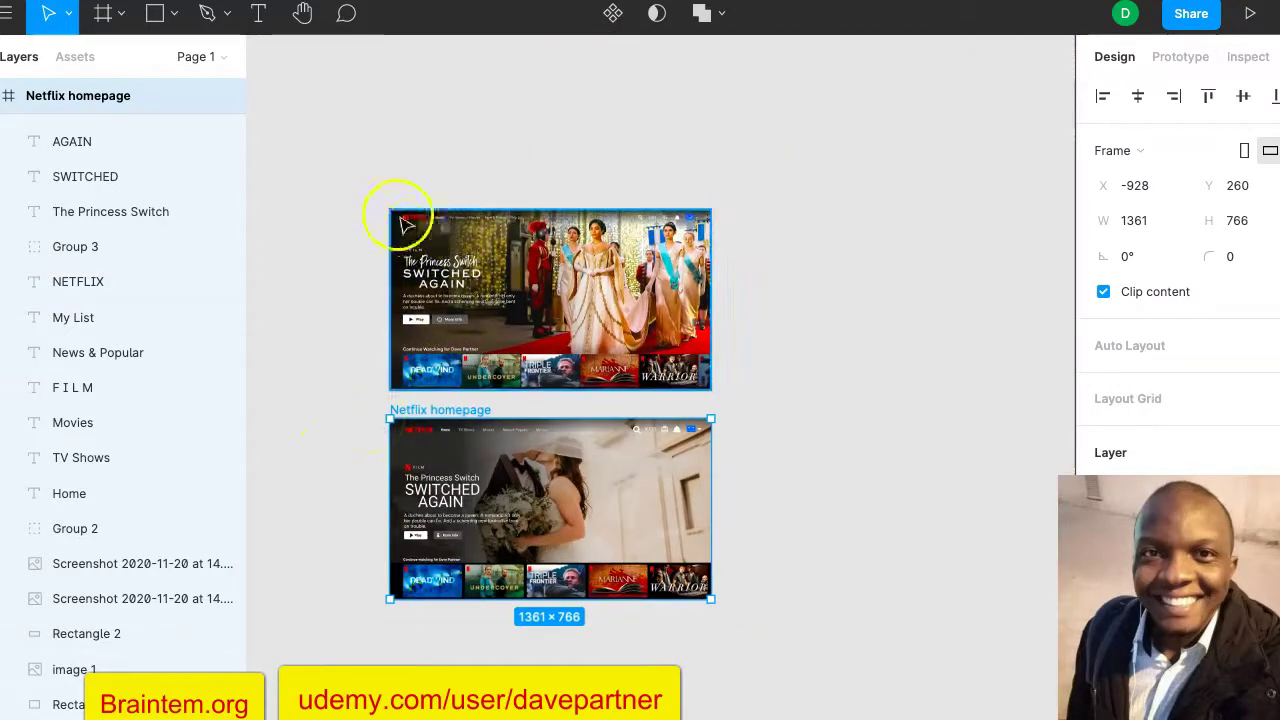
# Add a phone frame with the iPhone 11 Pro Max preset next to the Netflix homepage frame.
pyautogui.click(357, 134)
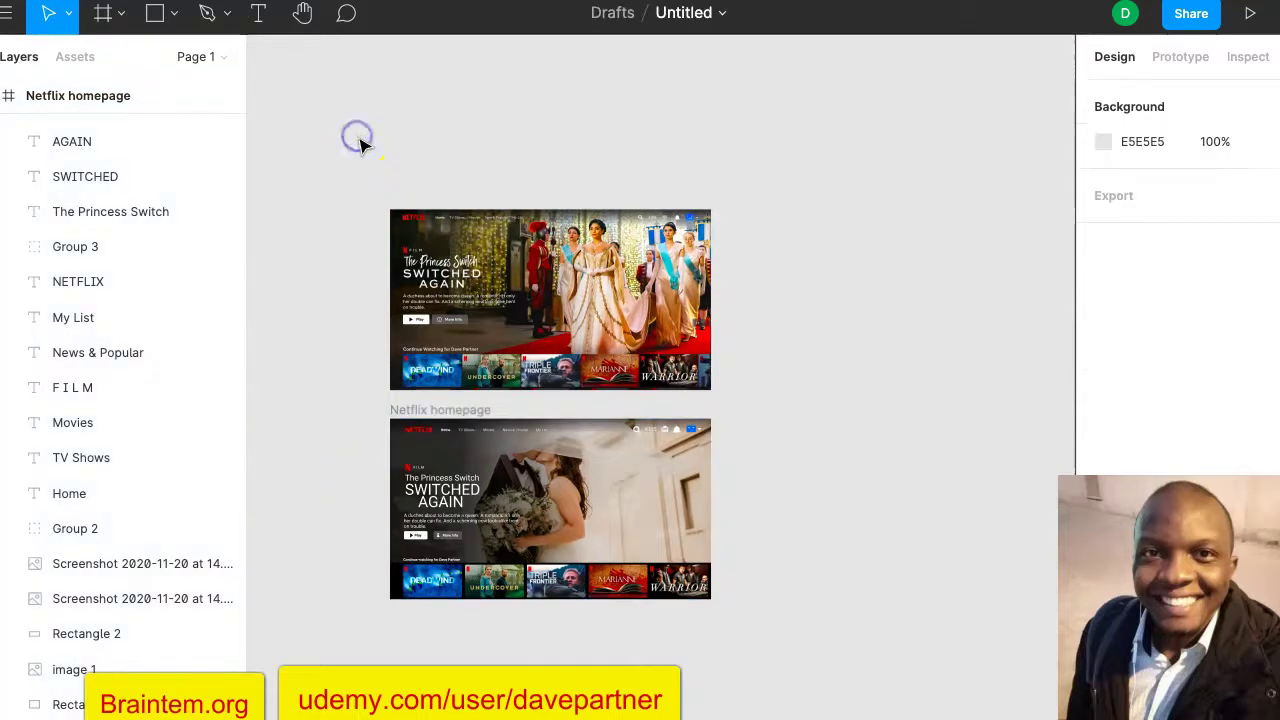
pyautogui.click(106, 14)
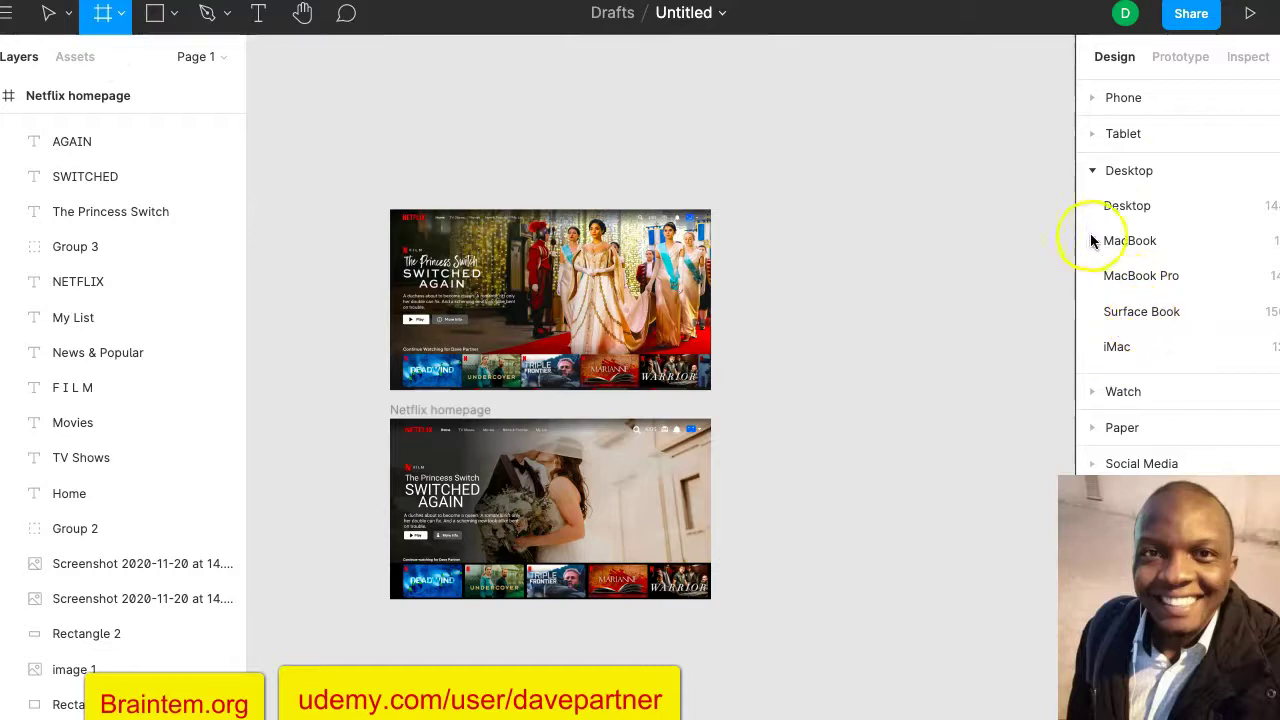
pyautogui.click(1092, 175)
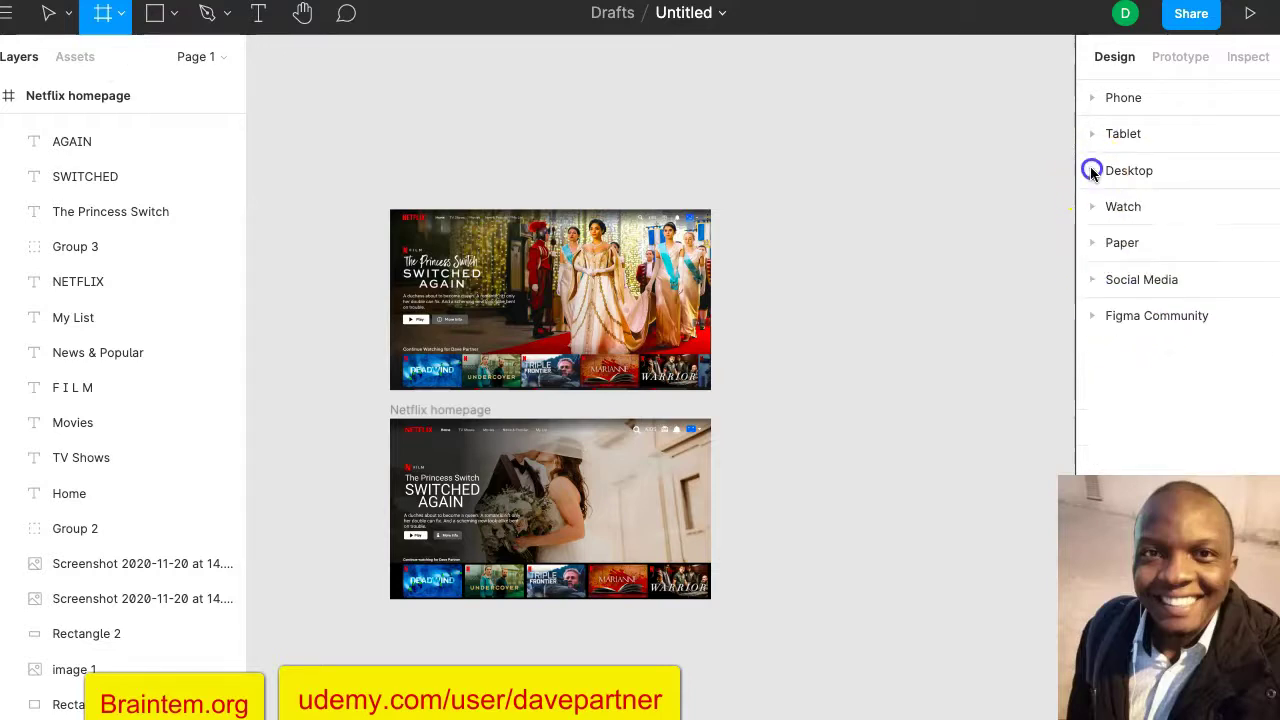
pyautogui.click(1093, 98)
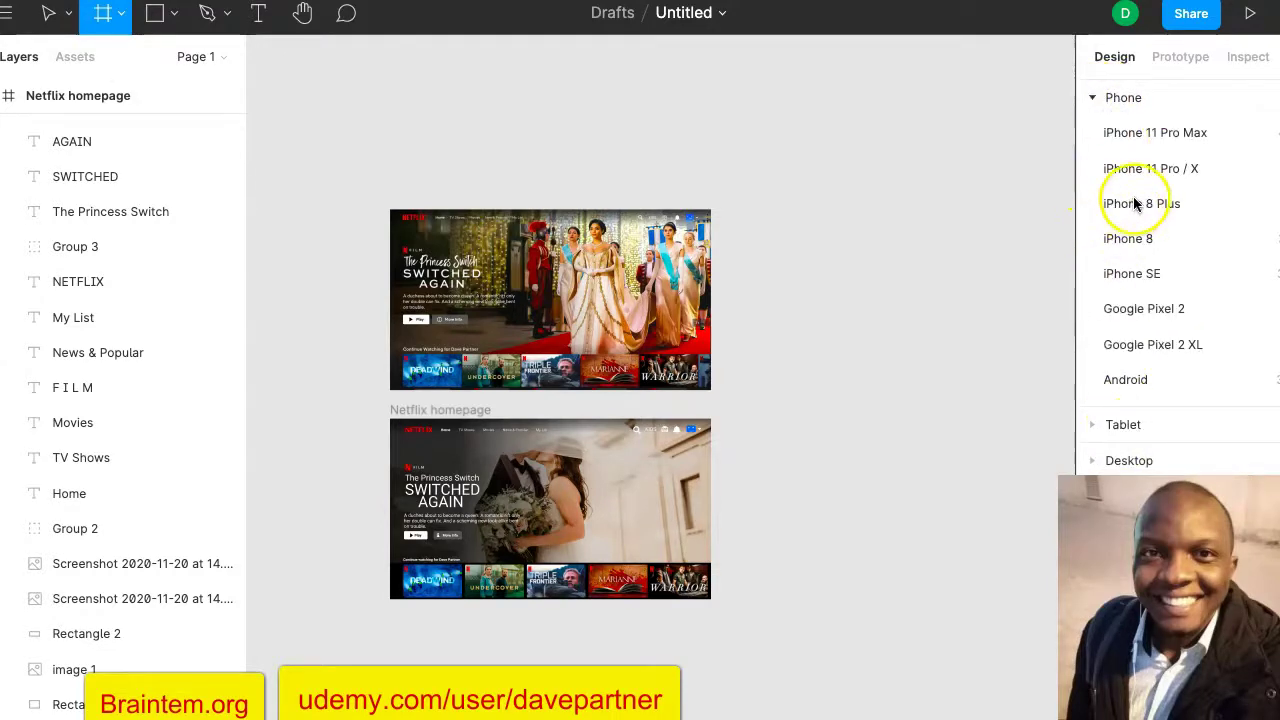
pyautogui.click(1172, 140)
pyautogui.moveTo(794, 380); pyautogui.dragTo(814, 513)
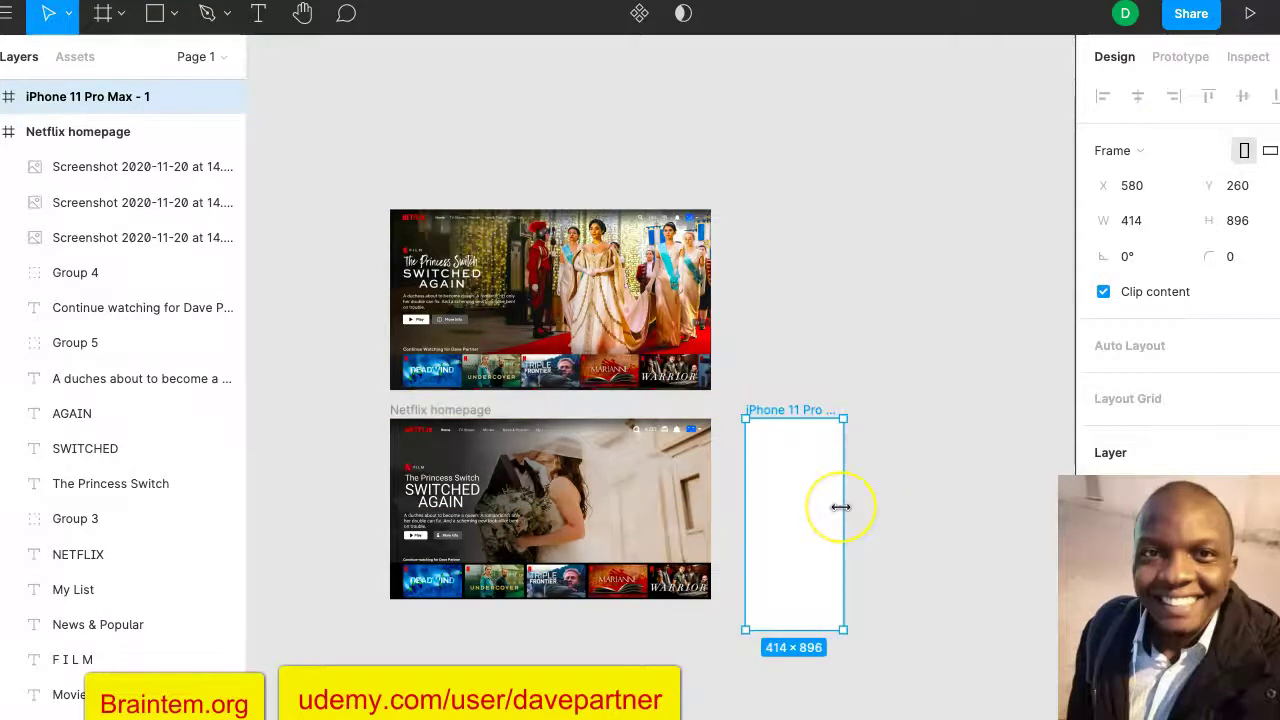
pyautogui.scroll(5, 840, 507)
pyautogui.scroll(-4, 840, 507)
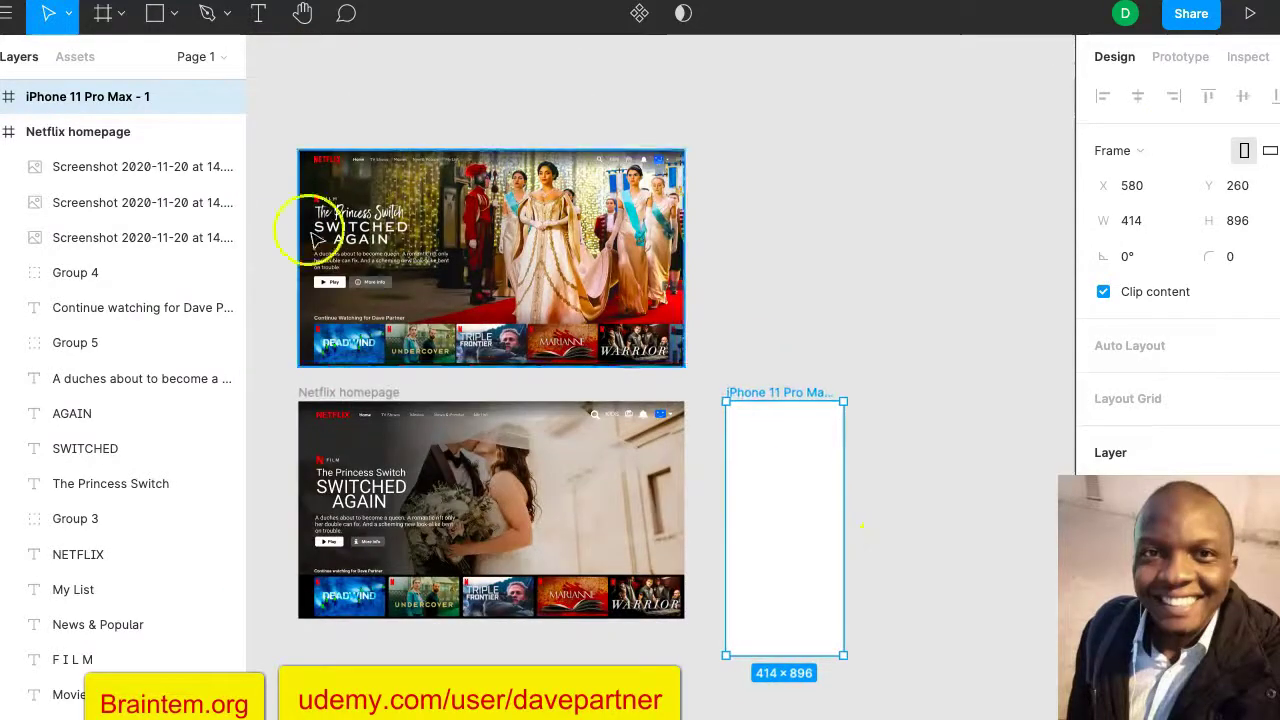
# Delete the empty iPhone 11 Pro Max frame.
pyautogui.rightClick(78, 106)
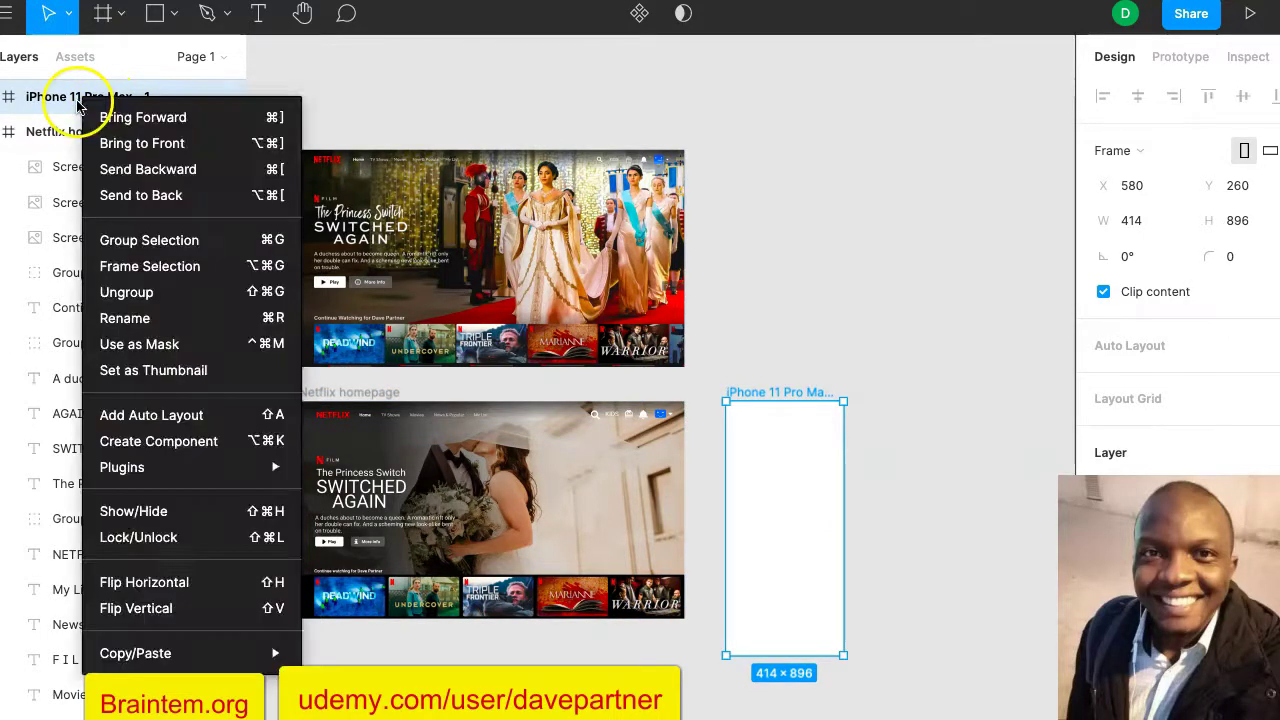
pyautogui.click(917, 197)
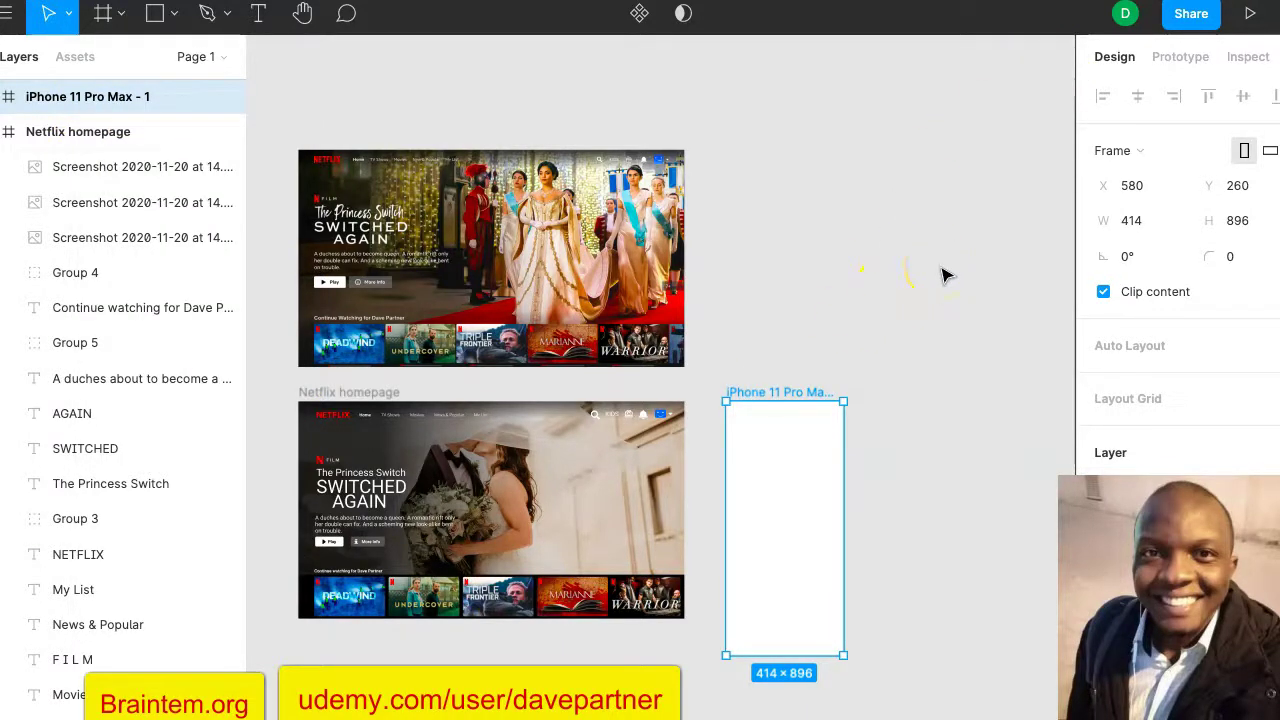
pyautogui.press('Delete')
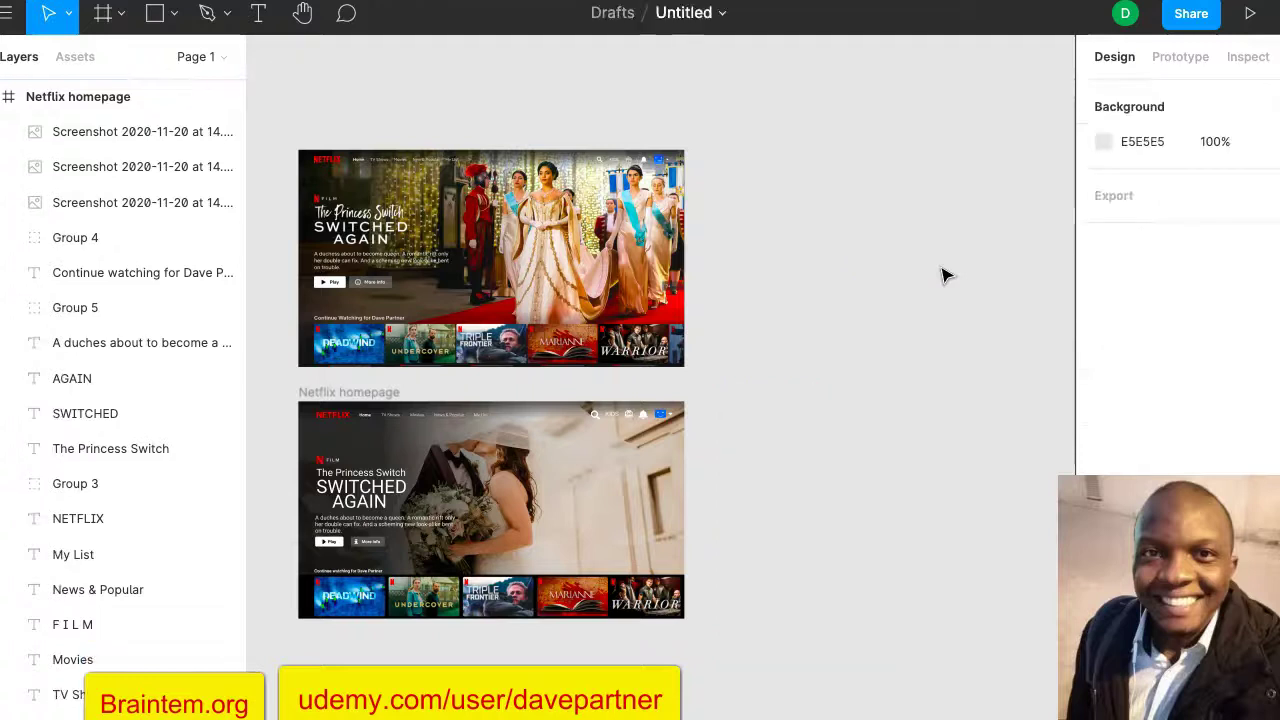
# Add a 1x PNG export setting for the whole page, review the available file formats and check the export preview.
pyautogui.hscroll(-5, 945, 275)
pyautogui.click(1077, 247)
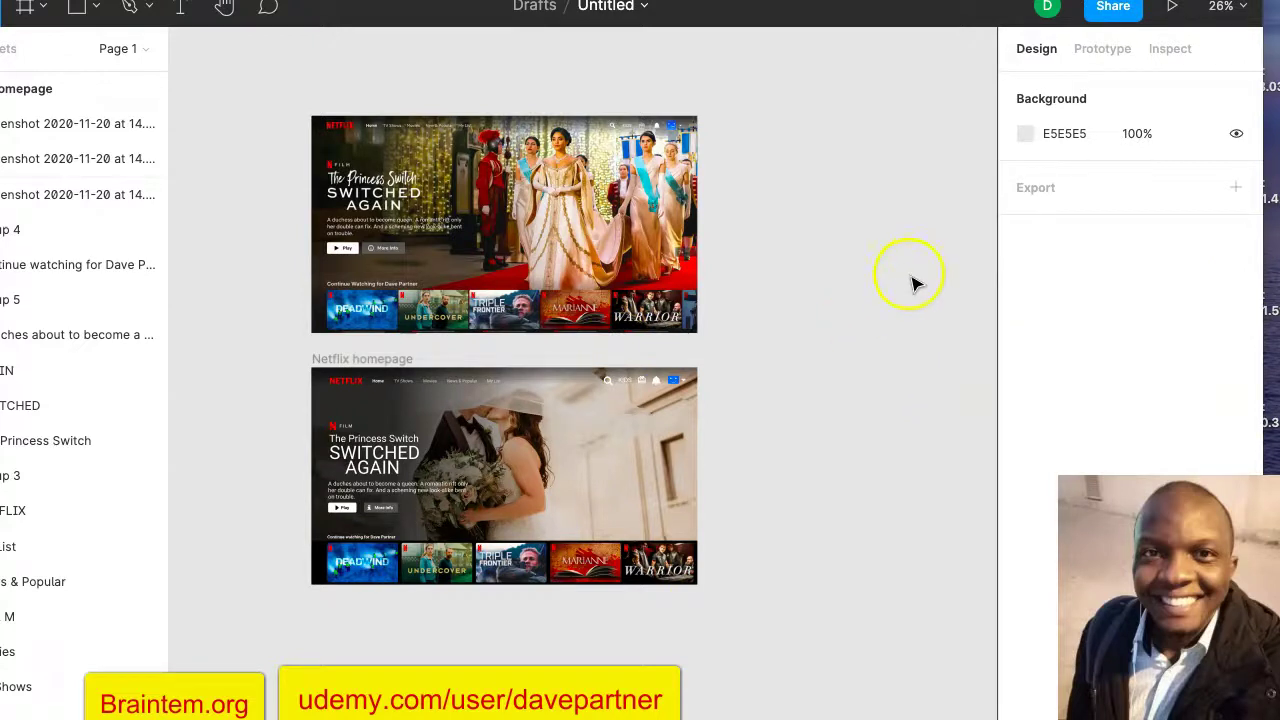
pyautogui.click(1033, 191)
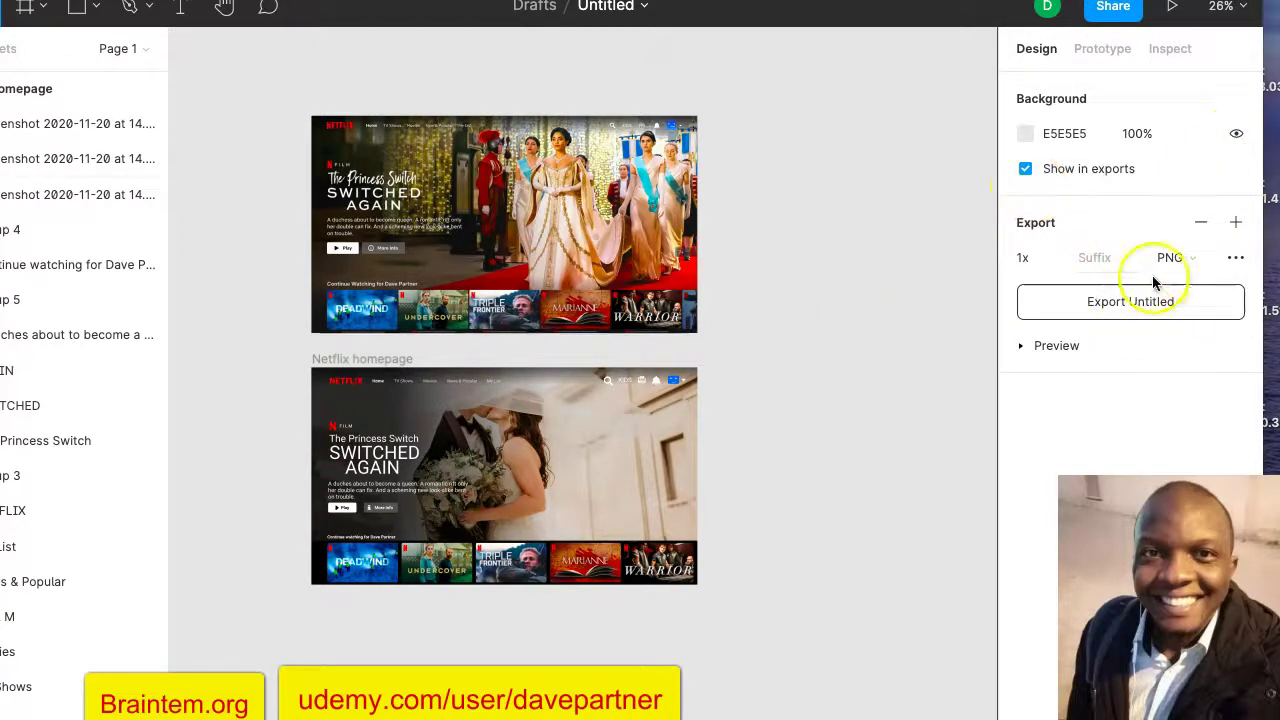
pyautogui.click(1195, 262)
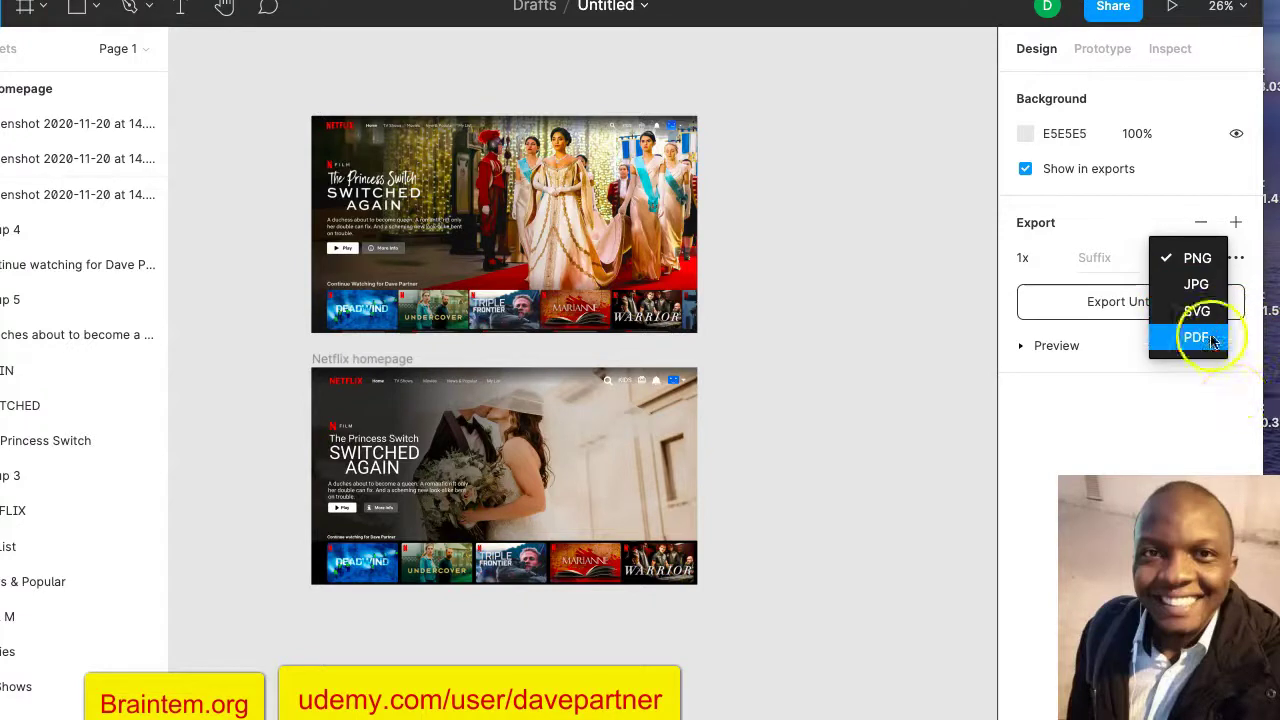
pyautogui.click(1163, 470)
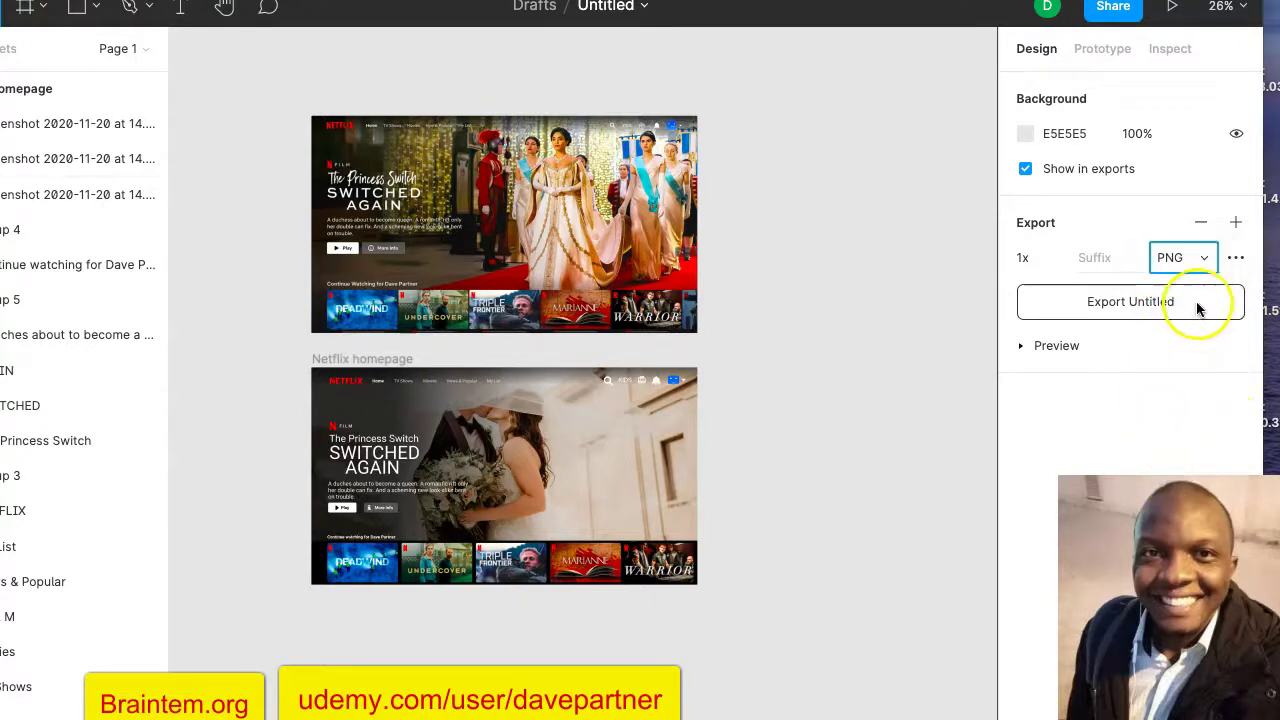
pyautogui.click(1020, 346)
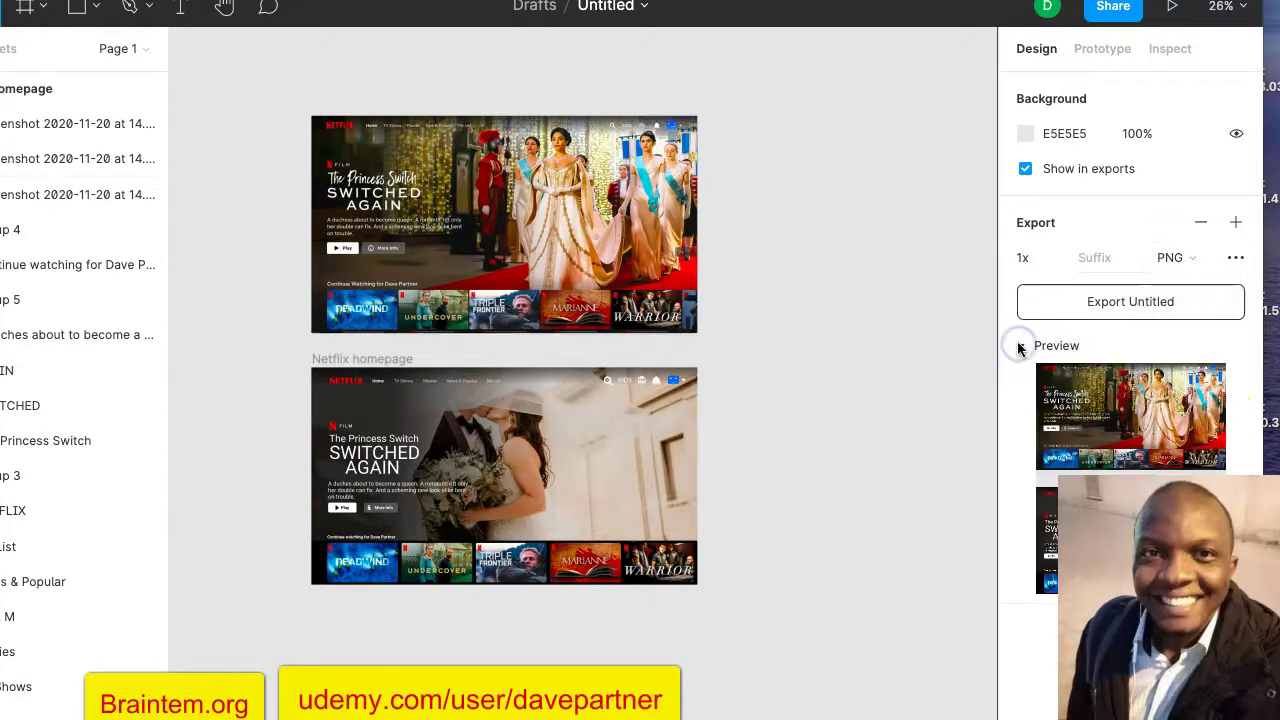
pyautogui.click(1020, 346)
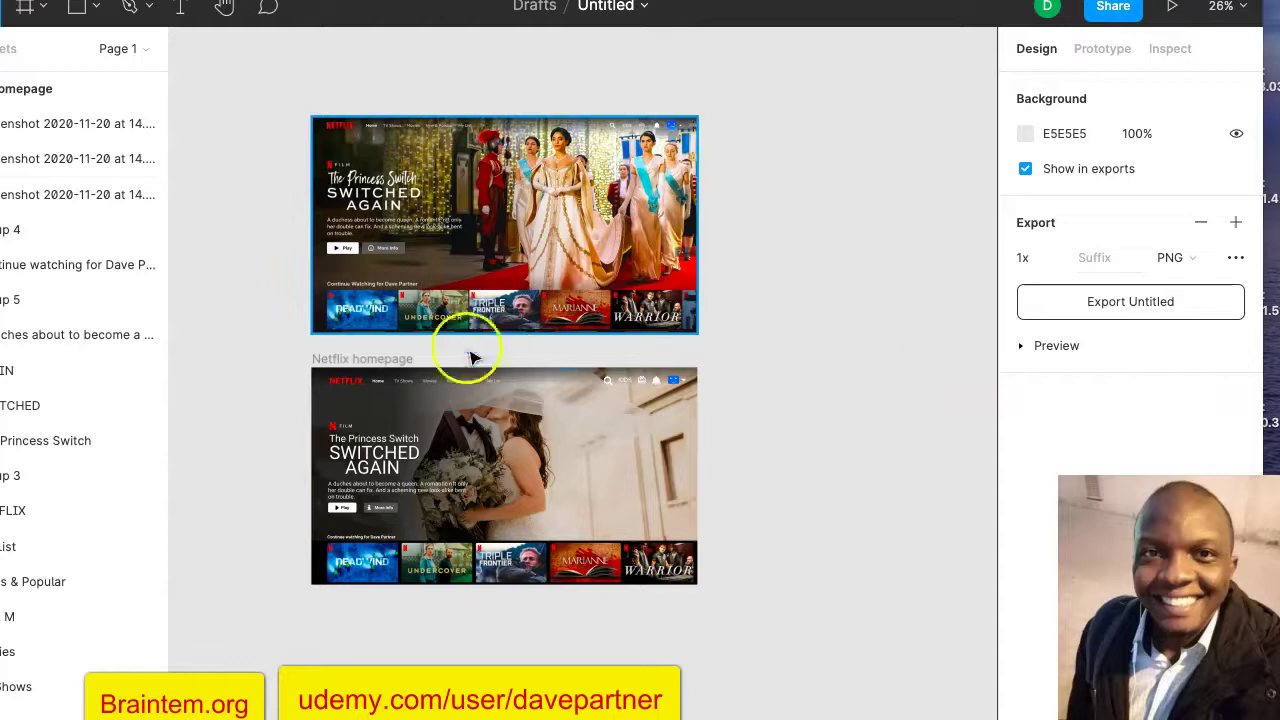
pyautogui.scroll(3, 280, 420)
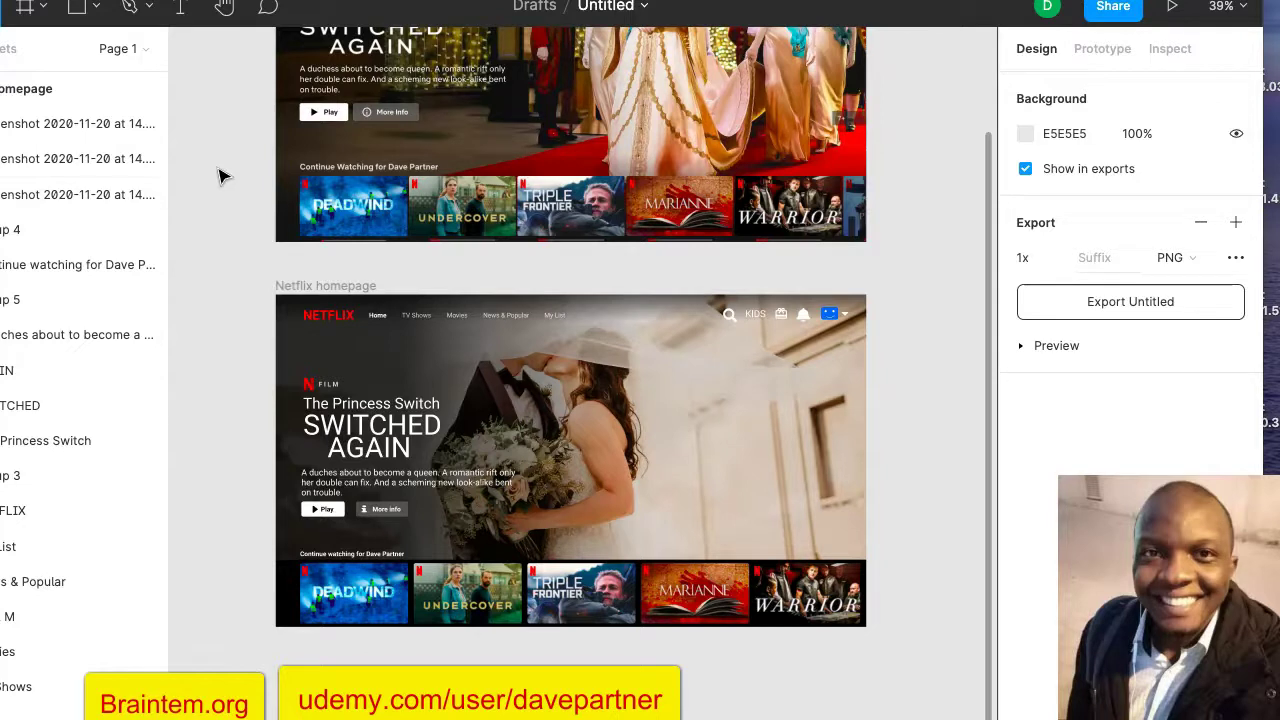
pyautogui.scroll(2, 222, 177)
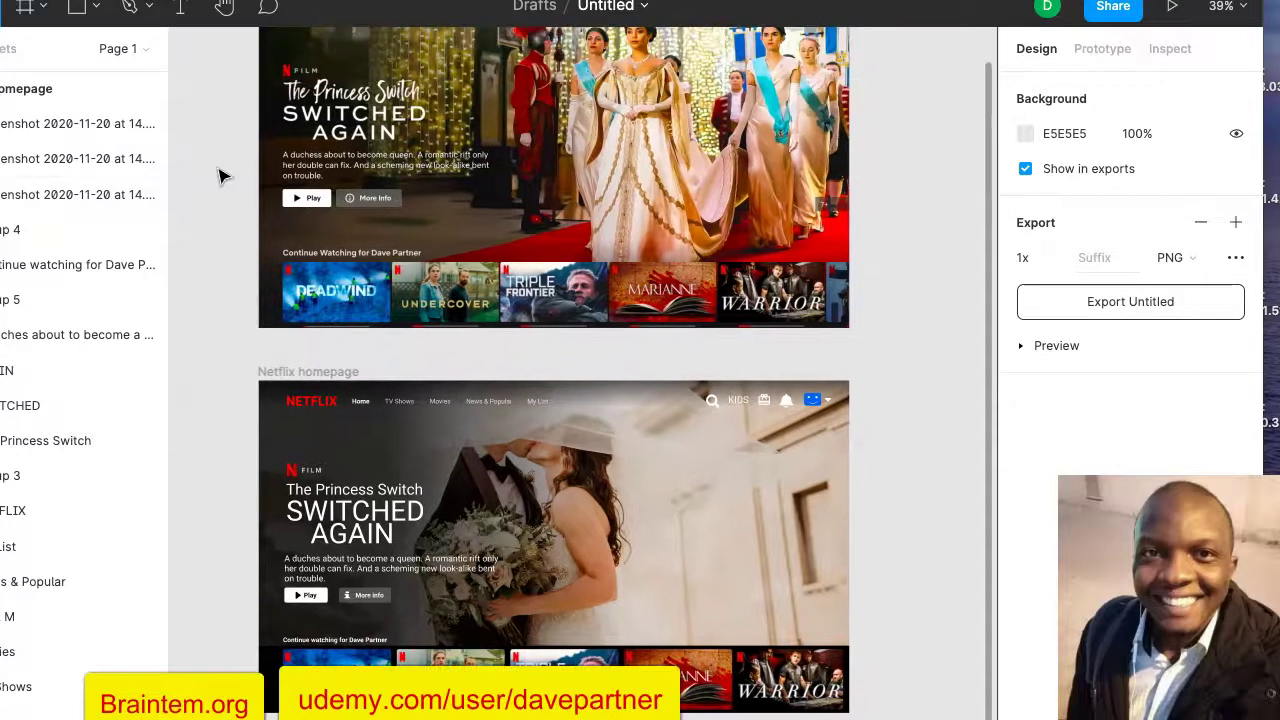